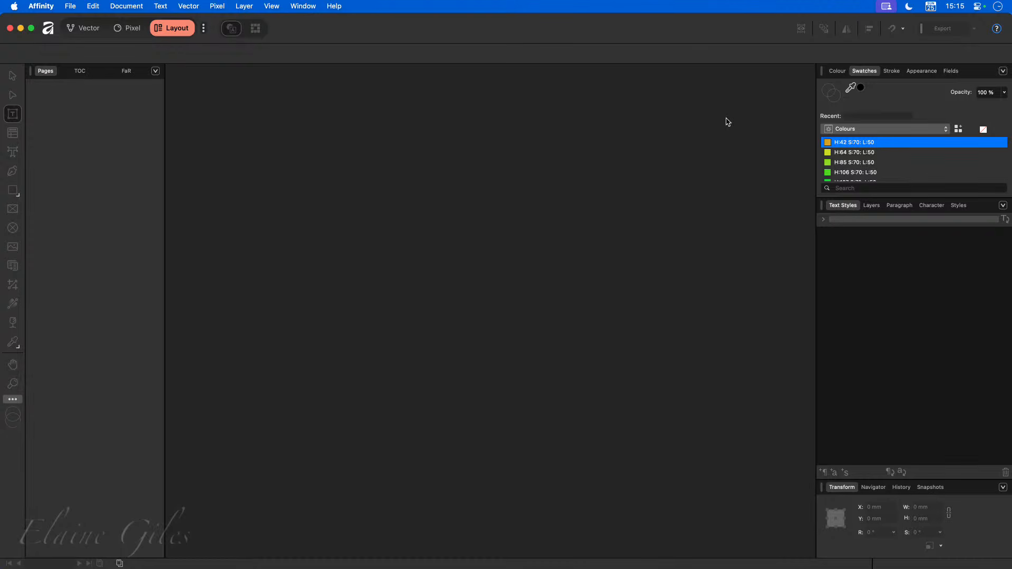
Create a new portrait A4 document, 210 × 297 mm, from the preset.
{"action": "key", "text": "super+n"}
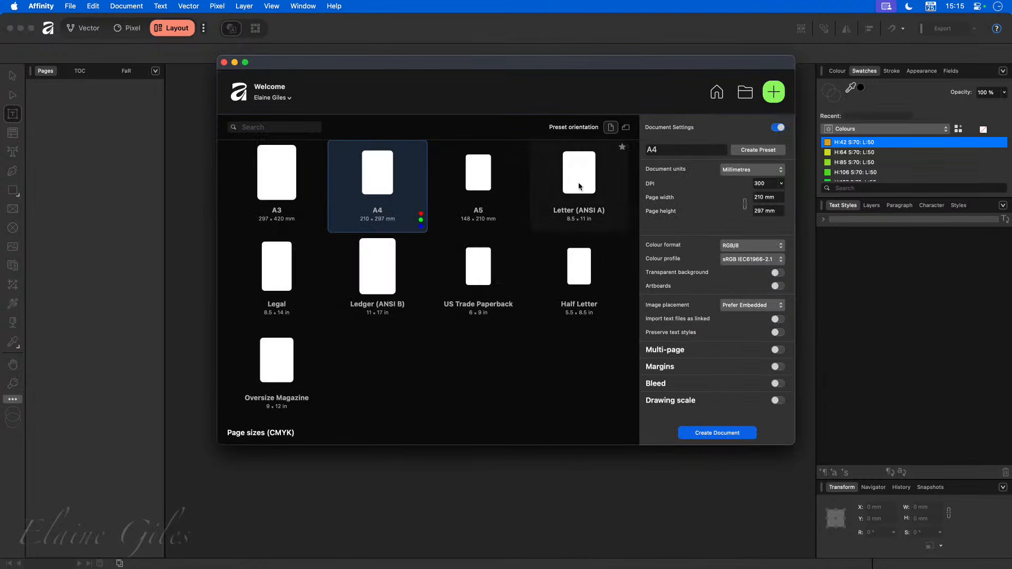
{"action": "double_click", "coordinate": [367, 179]}
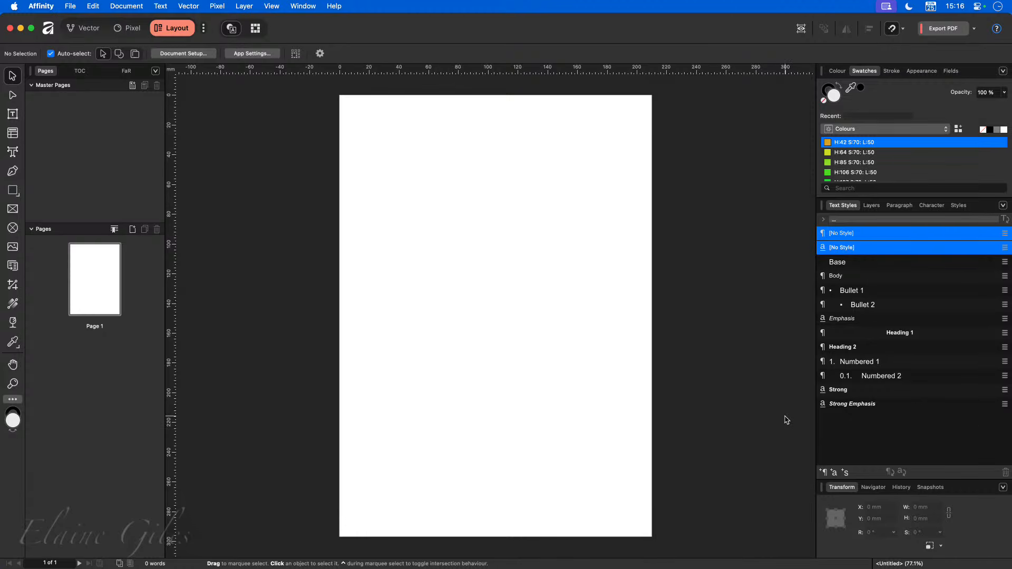
Open the recent document Master Text Styles alongside the new blank one.
{"action": "key", "text": "super+n"}
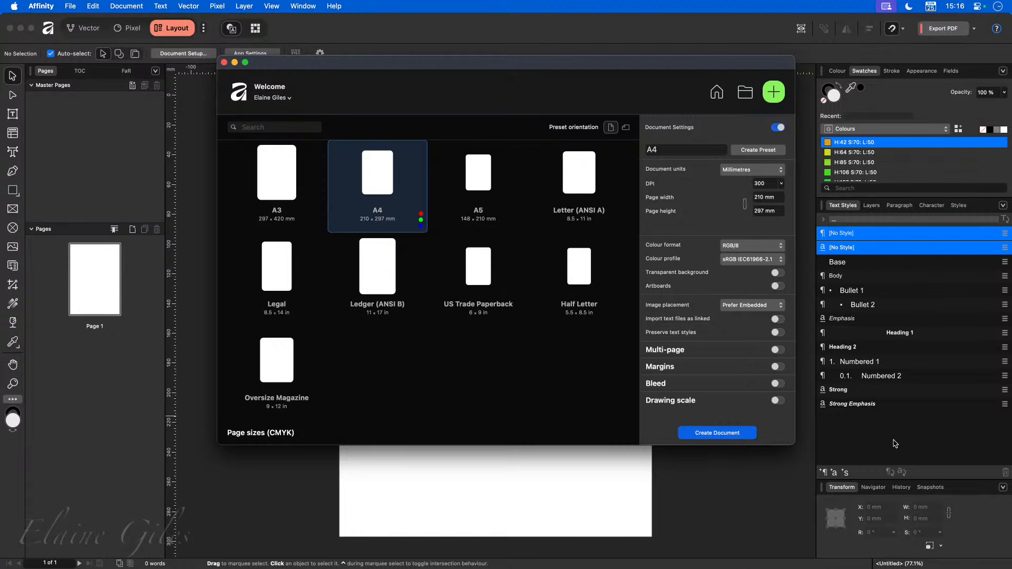
{"action": "left_click", "coordinate": [716, 96]}
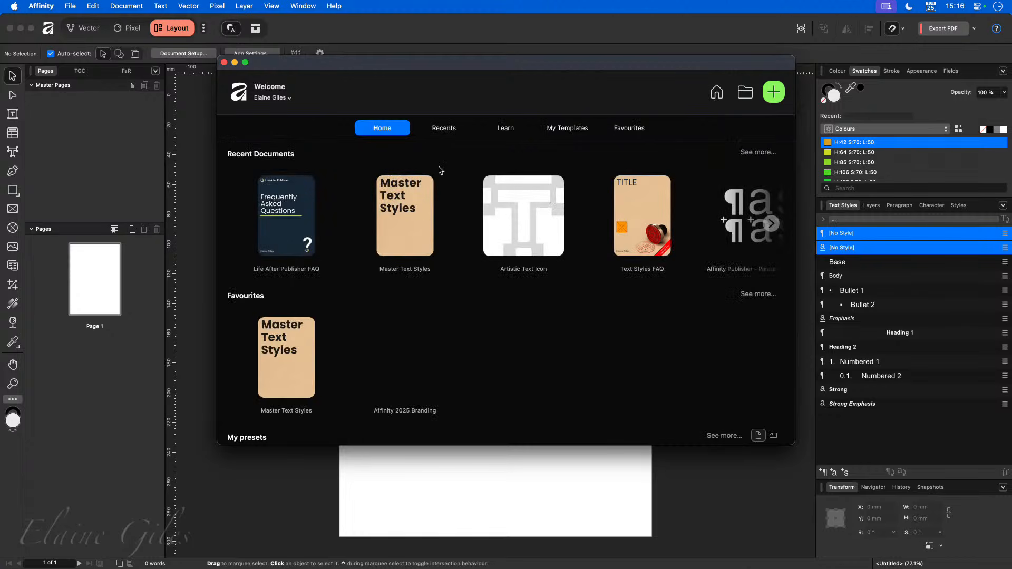
{"action": "left_click", "coordinate": [389, 213]}
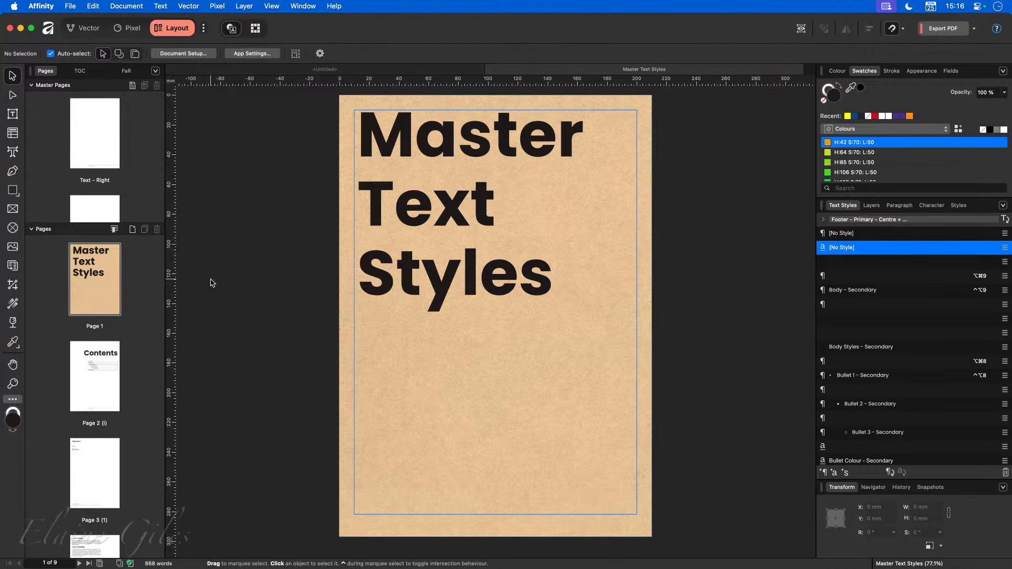
Go to page 4 with the sample headings and look through the document's text styles.
{"action": "scroll", "coordinate": [94, 506], "scroll_direction": "down", "scroll_amount": 3}
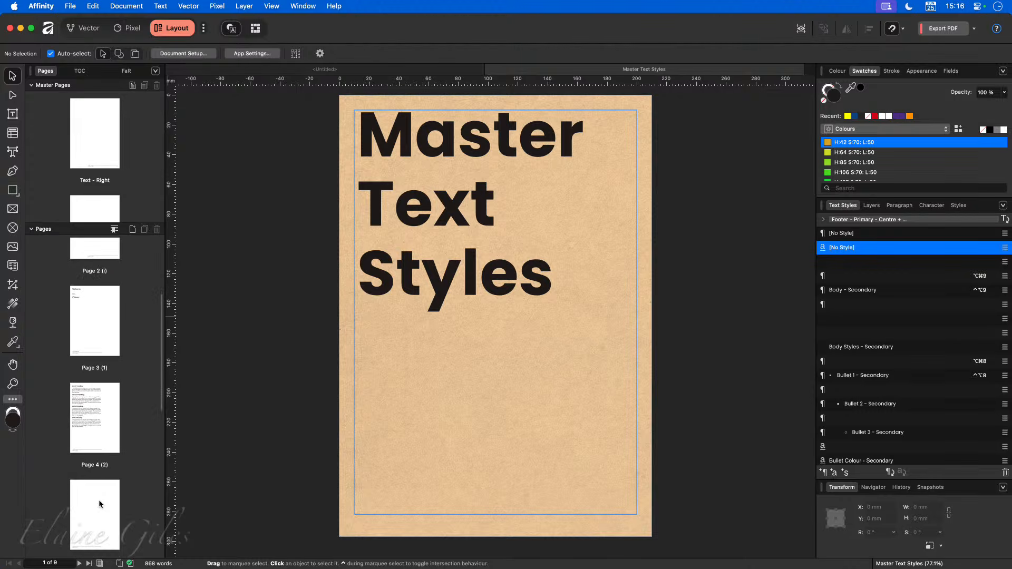
{"action": "left_click", "coordinate": [97, 408]}
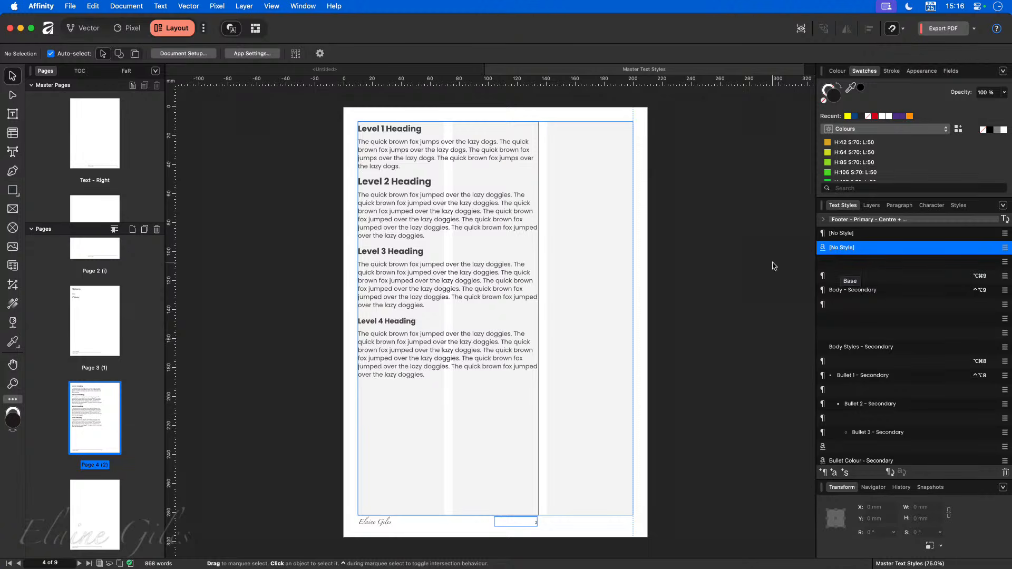
{"action": "scroll", "coordinate": [421, 183], "scroll_direction": "up", "scroll_amount": 5}
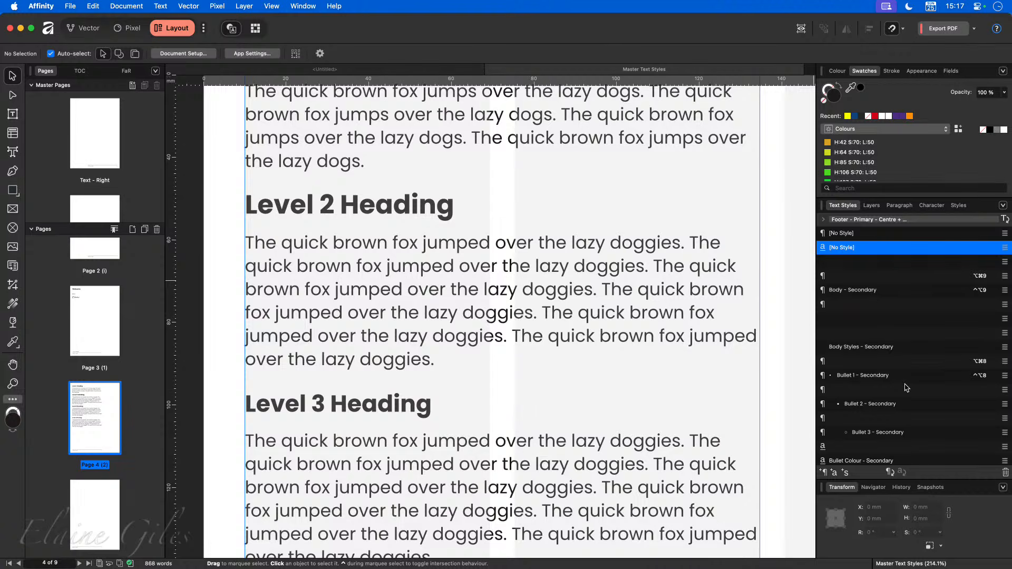
{"action": "scroll", "coordinate": [907, 391], "scroll_direction": "down", "scroll_amount": 1}
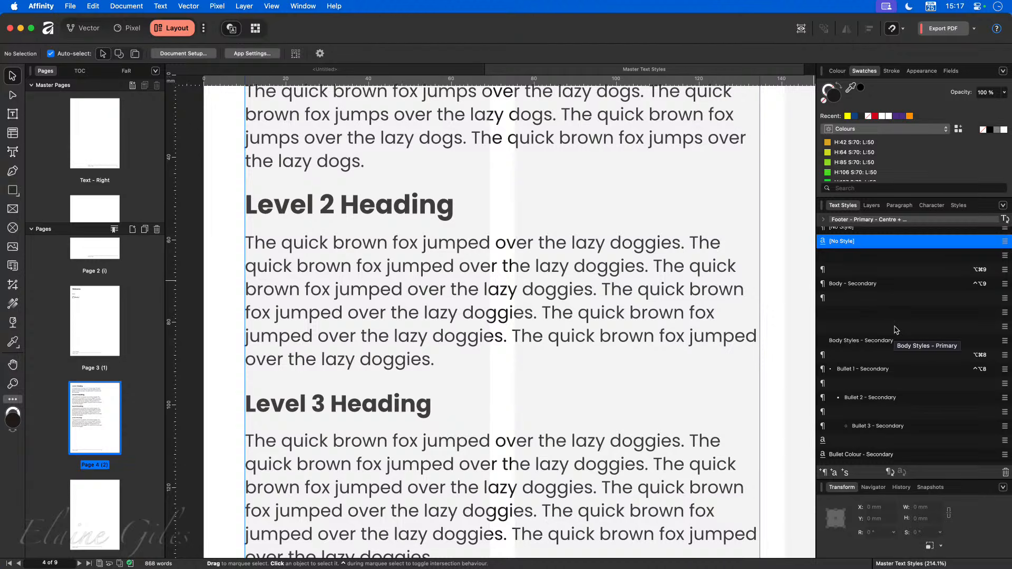
{"action": "scroll", "coordinate": [896, 330], "scroll_direction": "down", "scroll_amount": 8}
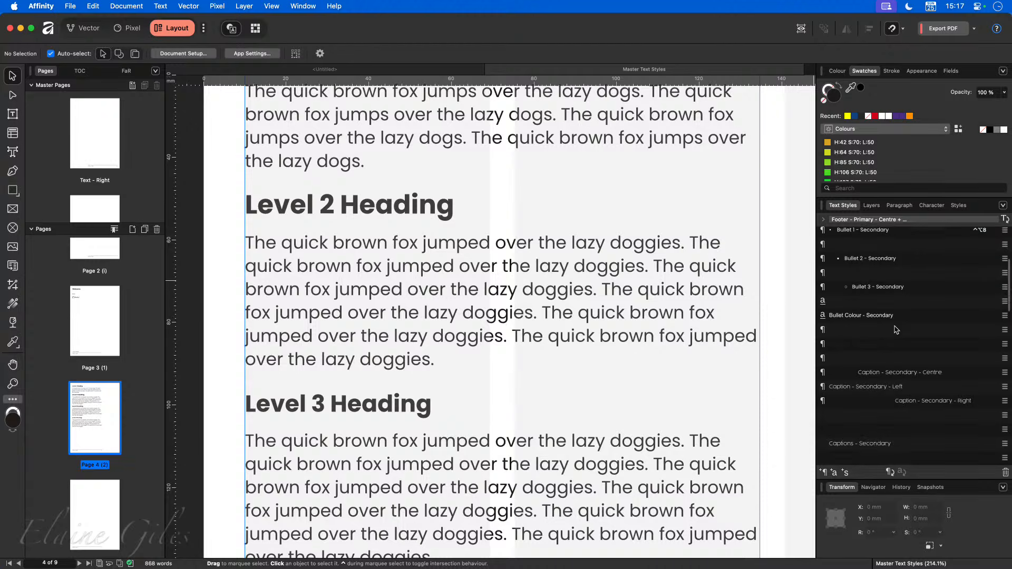
{"action": "scroll", "coordinate": [896, 330], "scroll_direction": "down", "scroll_amount": 4}
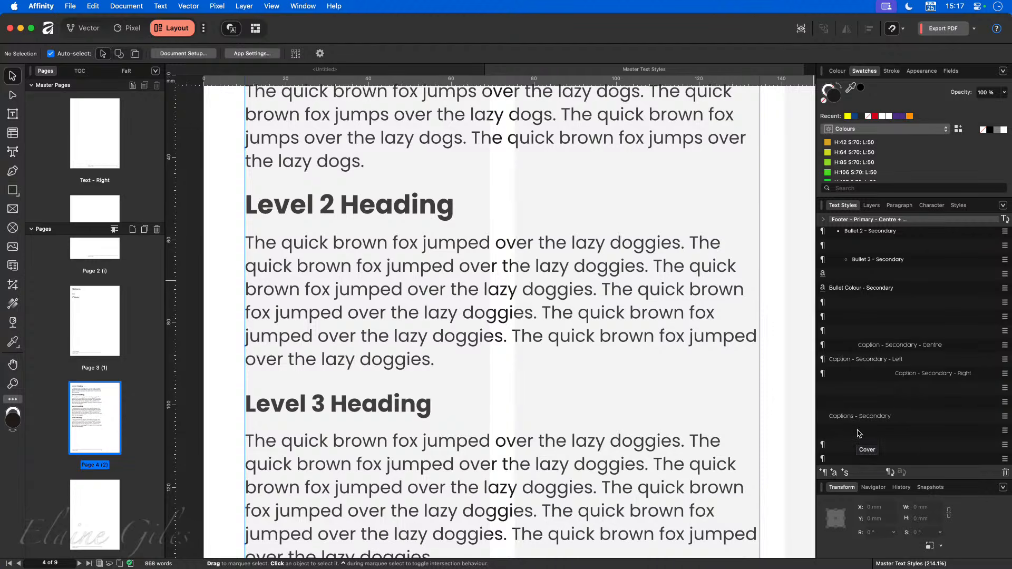
{"action": "scroll", "coordinate": [859, 432], "scroll_direction": "up", "scroll_amount": 5}
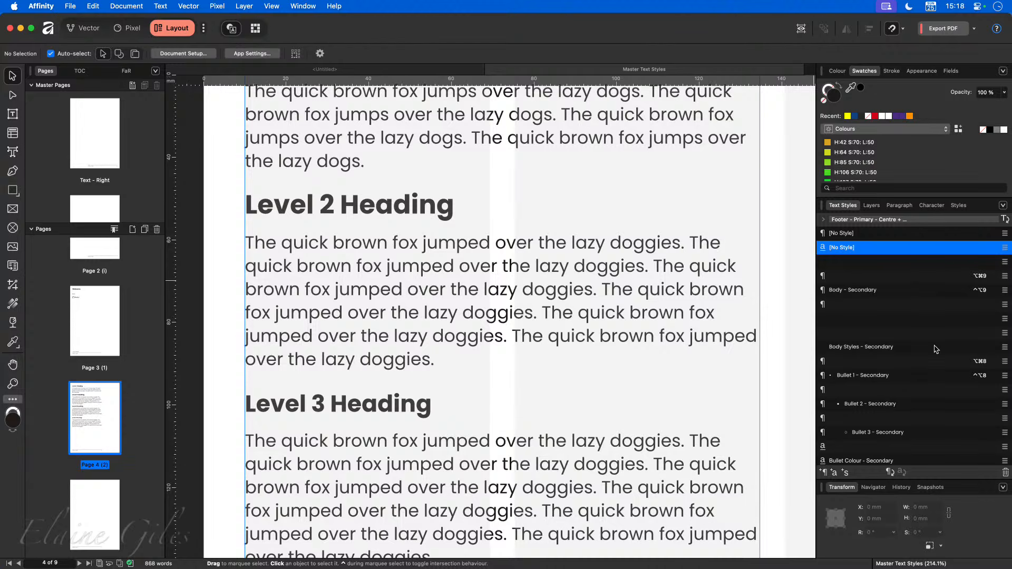
Turn off Show Samples for the text styles and look over the plain style names.
{"action": "left_click", "coordinate": [1002, 206]}
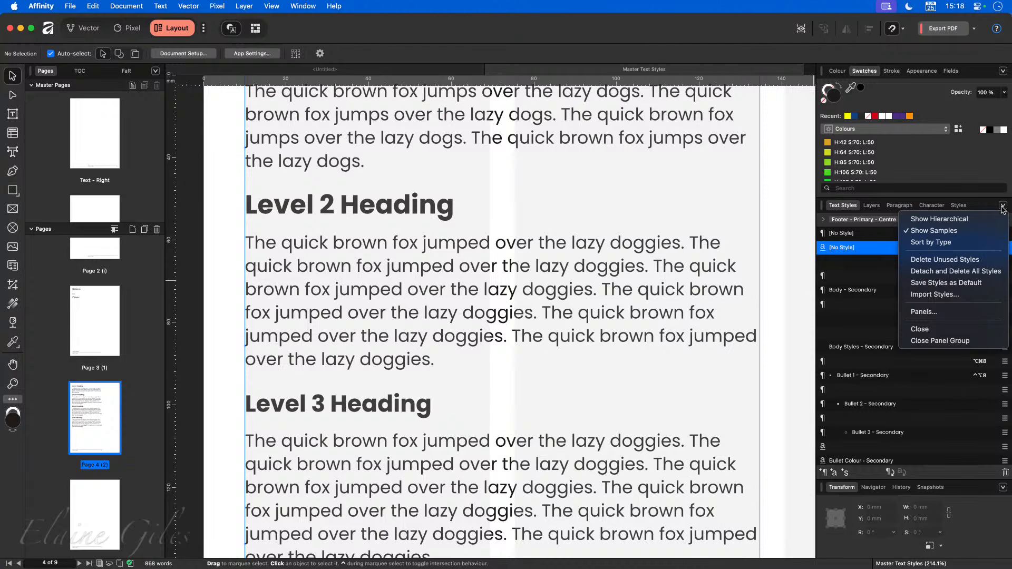
{"action": "left_click", "coordinate": [975, 236]}
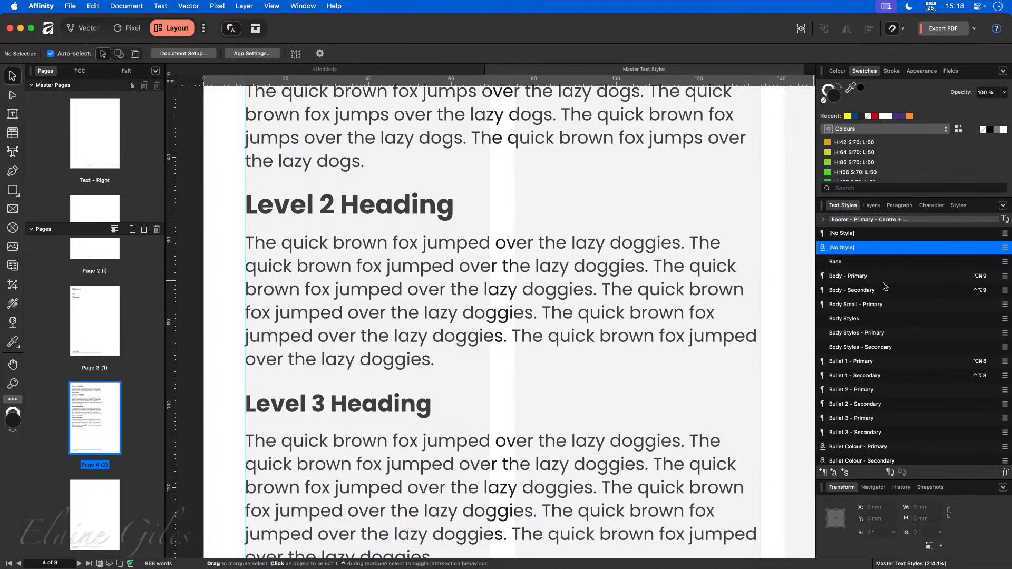
{"action": "scroll", "coordinate": [901, 390], "scroll_direction": "down", "scroll_amount": 5}
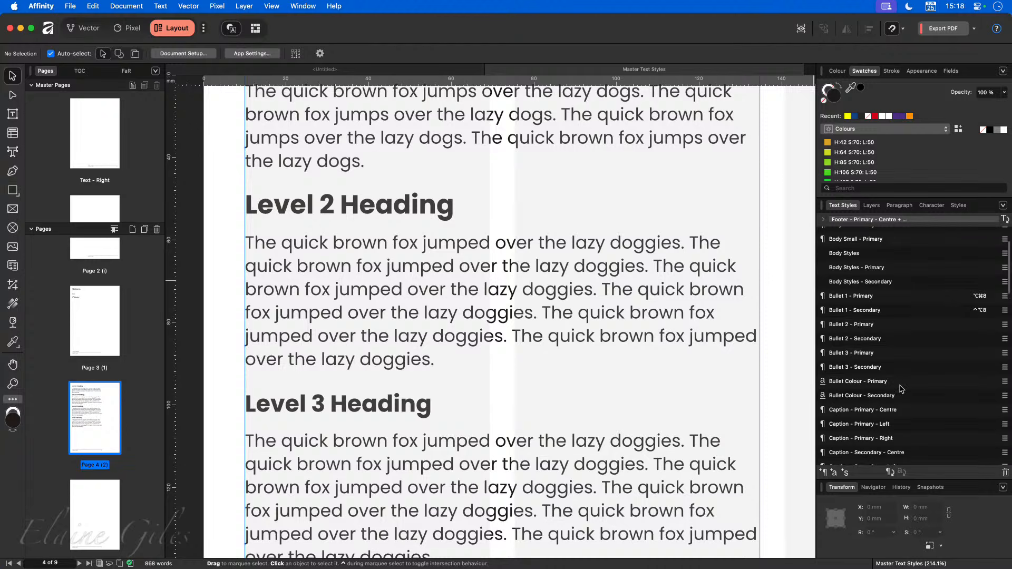
{"action": "scroll", "coordinate": [901, 390], "scroll_direction": "up", "scroll_amount": 5}
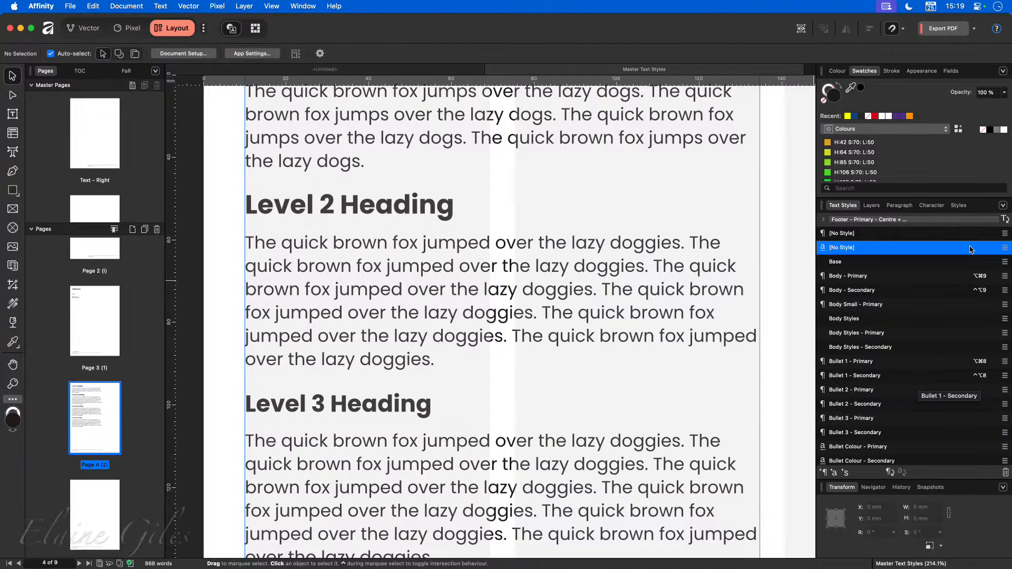
Sort the text styles by type and review the group, paragraph and character styles.
{"action": "left_click", "coordinate": [1002, 206]}
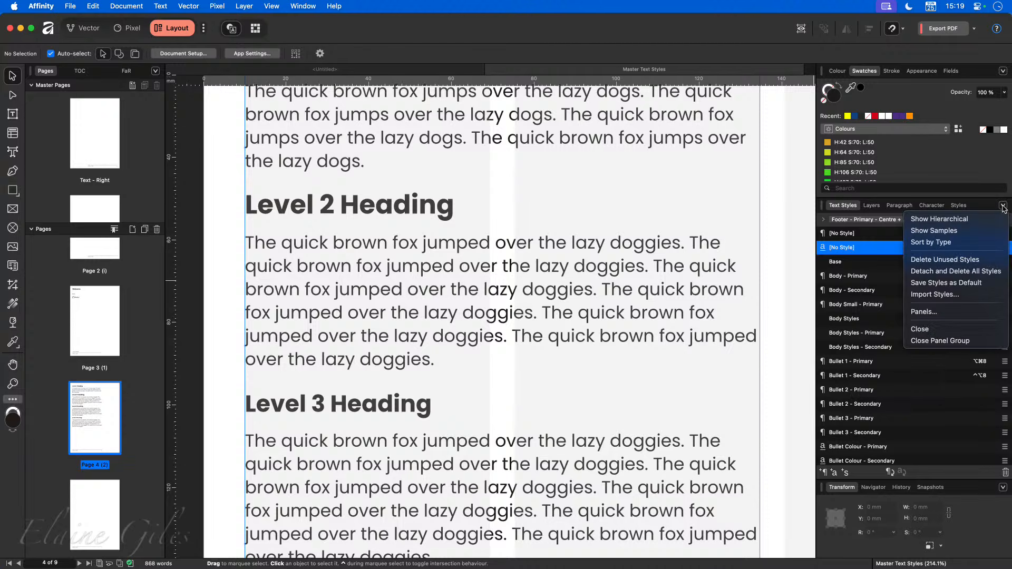
{"action": "left_click", "coordinate": [957, 243]}
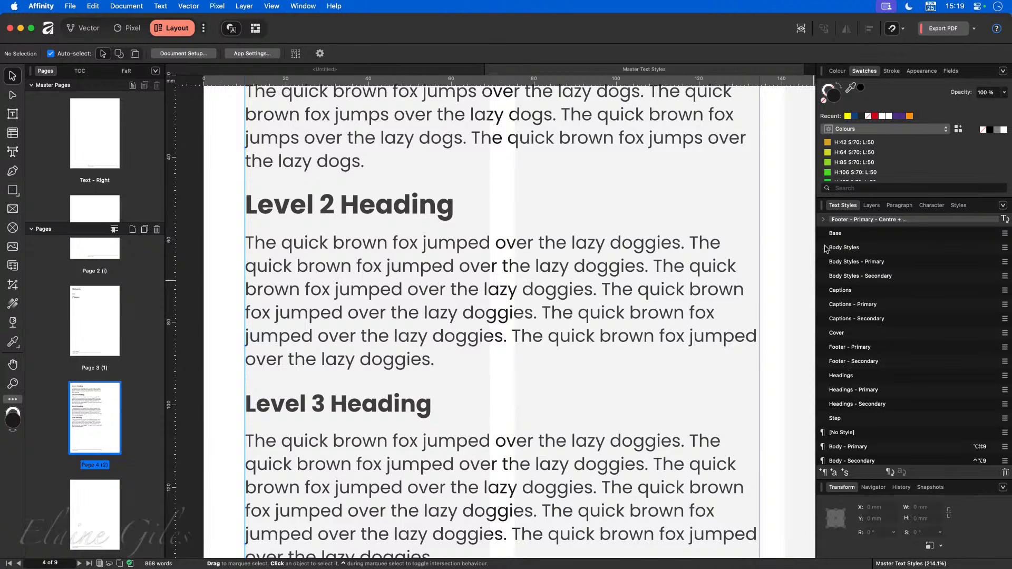
{"action": "scroll", "coordinate": [899, 360], "scroll_direction": "down", "scroll_amount": 5}
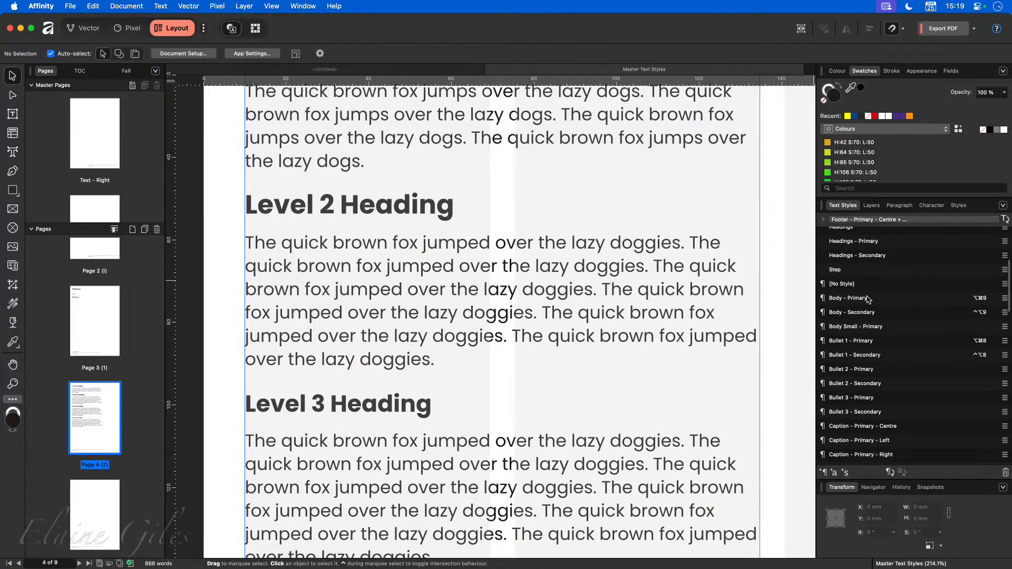
{"action": "scroll", "coordinate": [875, 428], "scroll_direction": "down", "scroll_amount": 5}
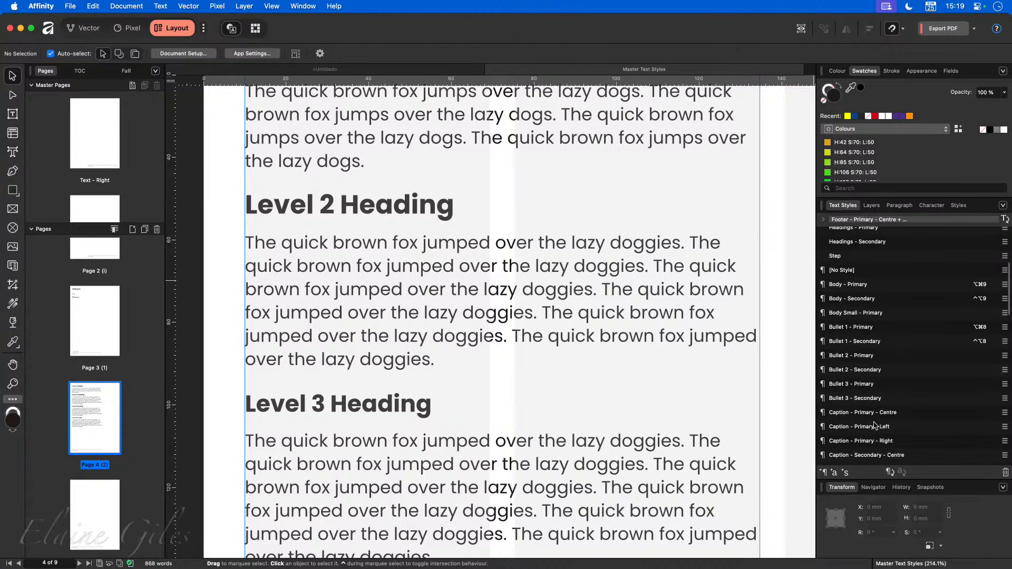
{"action": "left_click", "coordinate": [873, 423]}
{"action": "scroll", "coordinate": [873, 423], "scroll_direction": "down", "scroll_amount": 18}
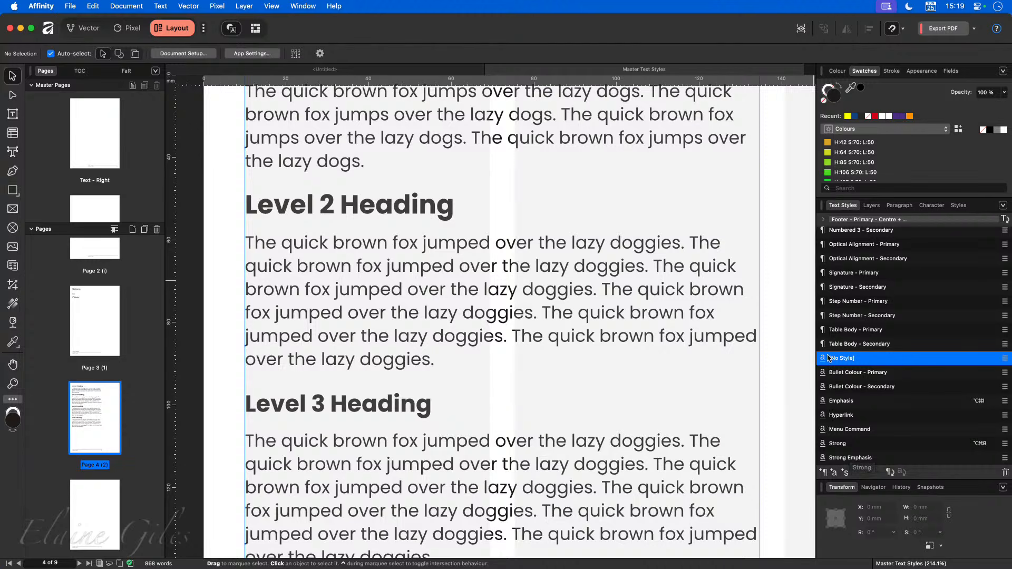
{"action": "scroll", "coordinate": [913, 357], "scroll_direction": "up", "scroll_amount": 3}
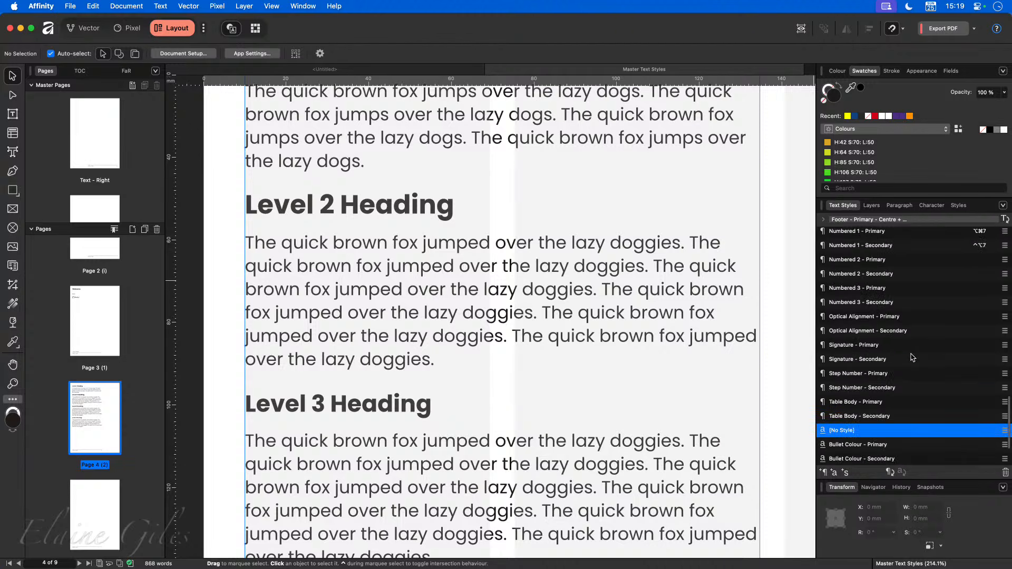
{"action": "scroll", "coordinate": [912, 357], "scroll_direction": "up", "scroll_amount": 5}
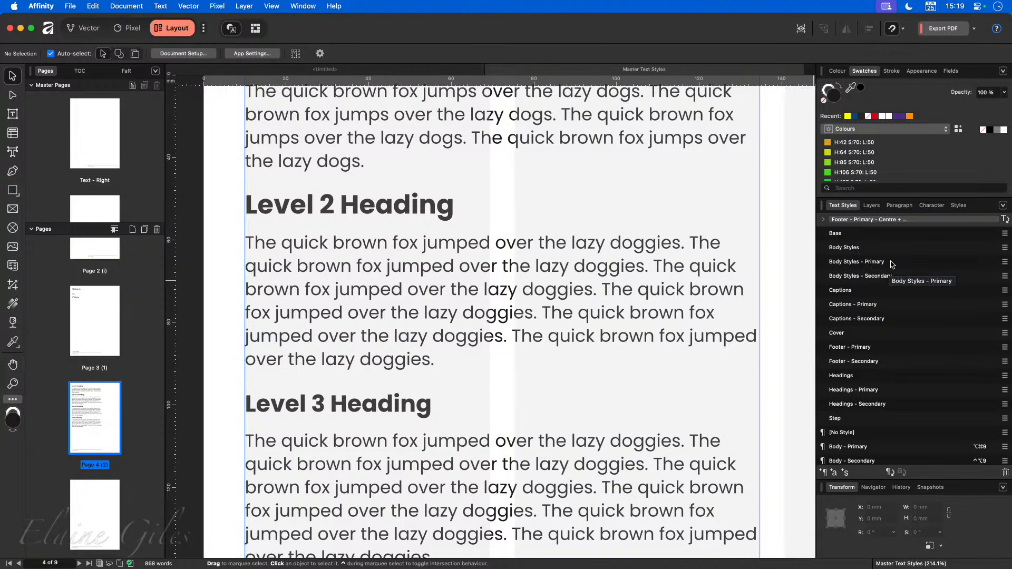
Show the text styles hierarchically while keeping them sorted by type.
{"action": "left_click", "coordinate": [1003, 206]}
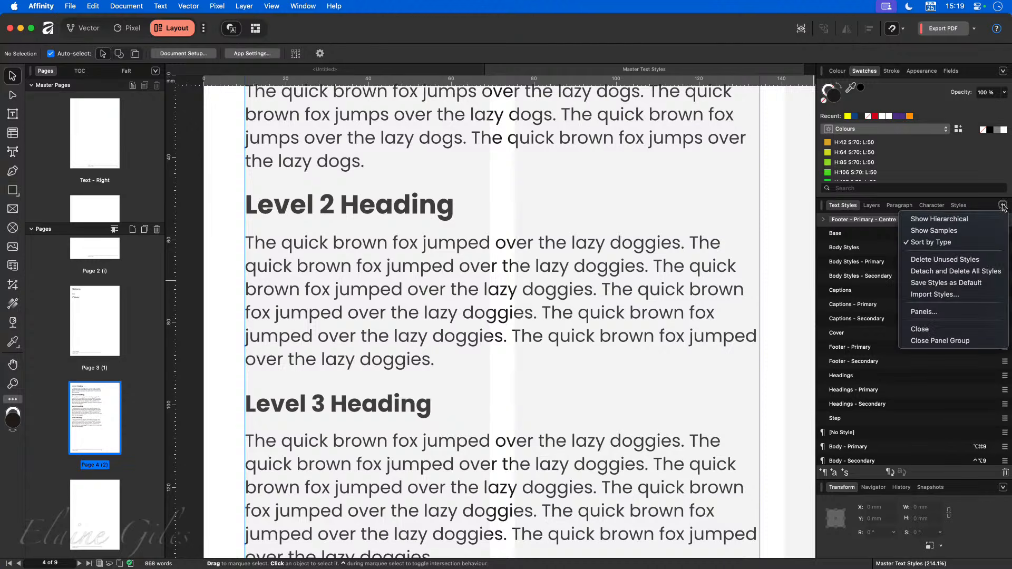
{"action": "left_click", "coordinate": [969, 220]}
{"action": "left_click", "coordinate": [1003, 205]}
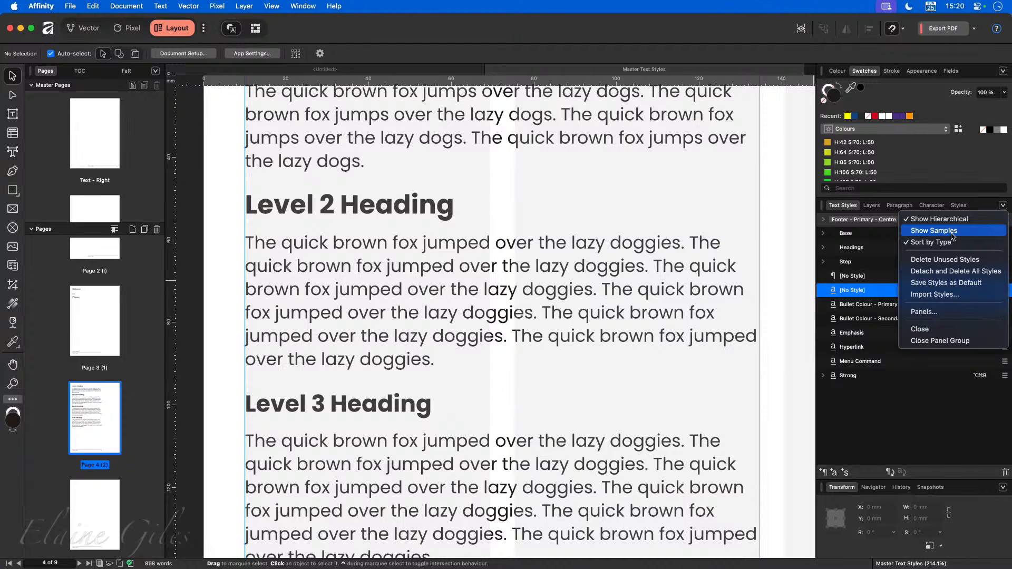
{"action": "left_click", "coordinate": [941, 427]}
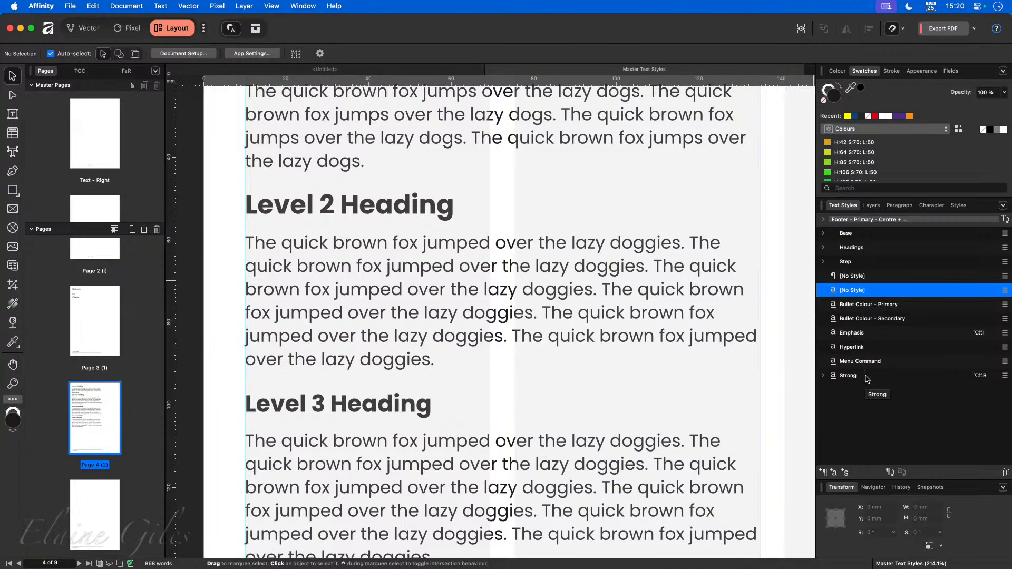
Expand the Base, Headings and Step style groups, plus Body Styles and Body Styles - Primary within Base, to examine the styles they contain.
{"action": "left_click", "coordinate": [824, 235]}
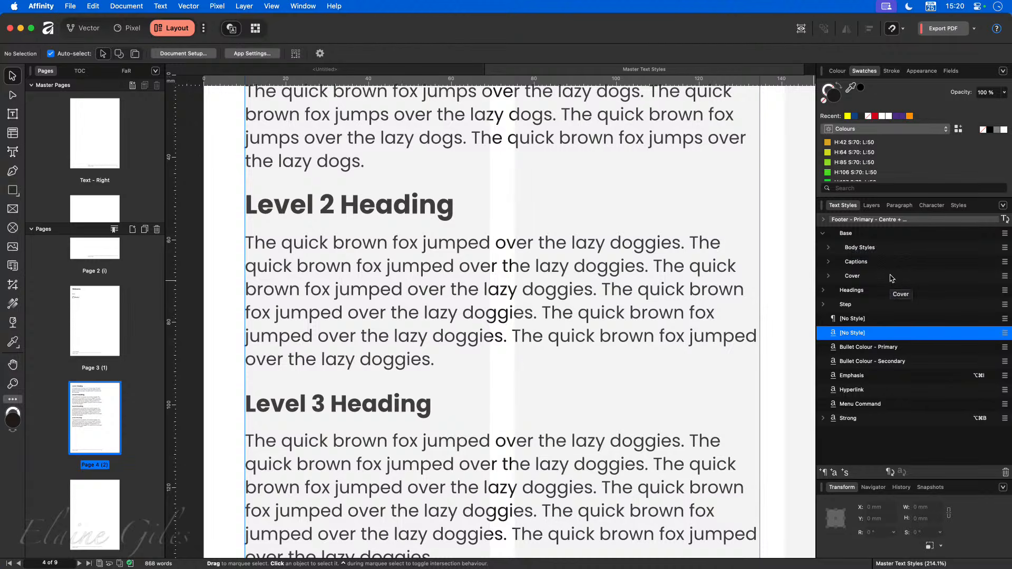
{"action": "left_click", "coordinate": [824, 293]}
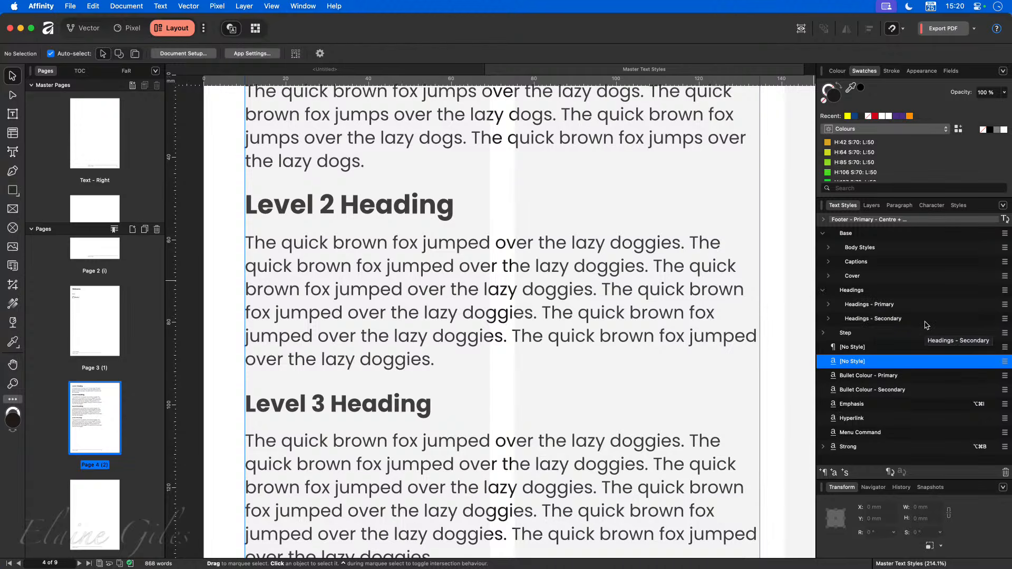
{"action": "left_click", "coordinate": [823, 333]}
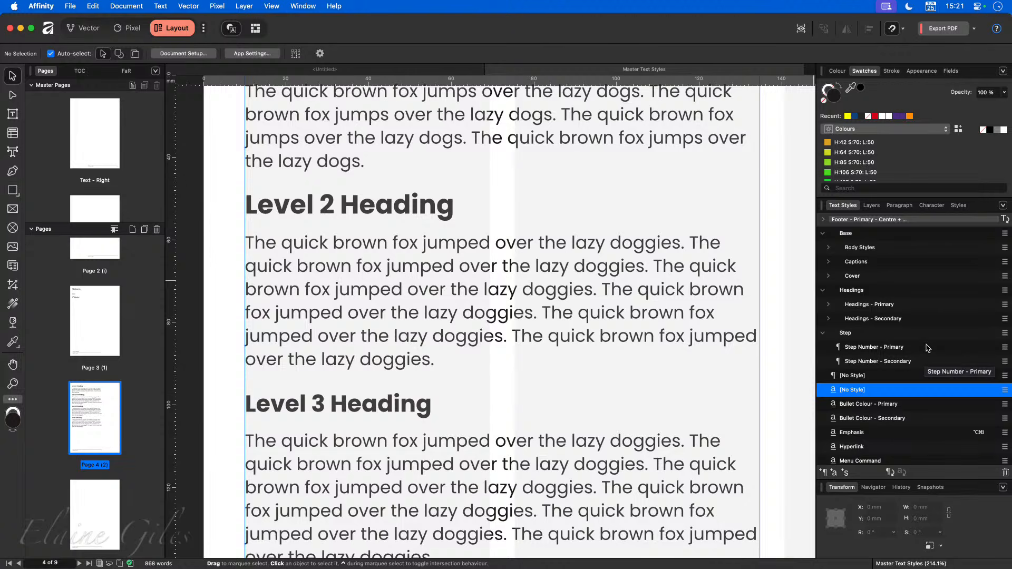
{"action": "left_click", "coordinate": [830, 248]}
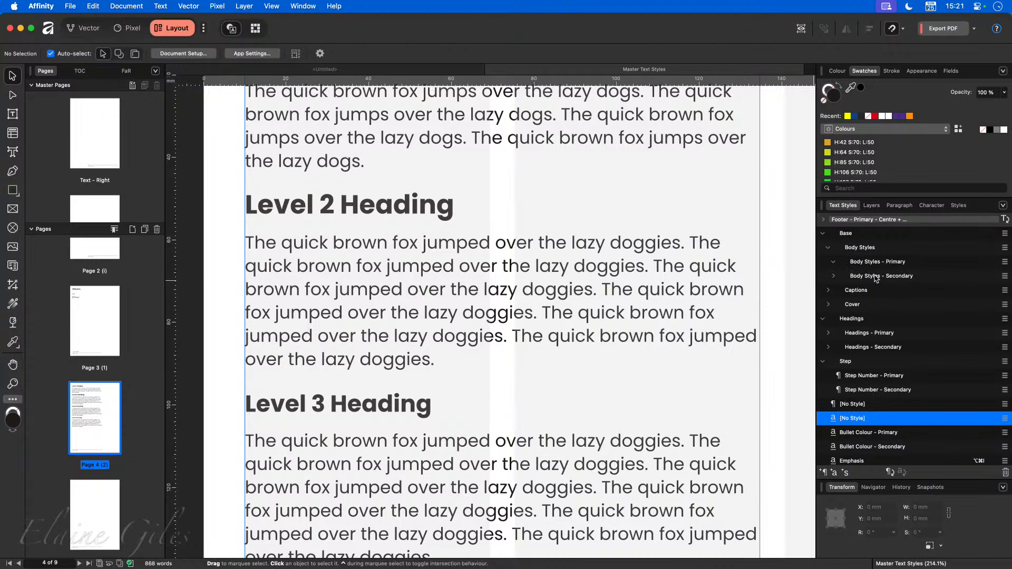
{"action": "left_click", "coordinate": [834, 262]}
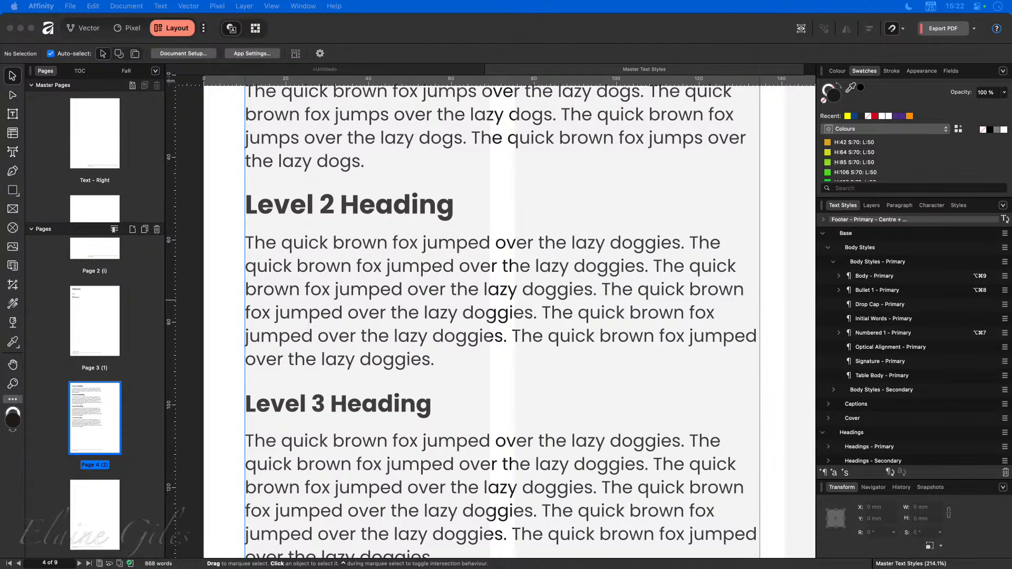
Select the text frame with the sample headings on page 4 and open the Base text style for editing.
{"action": "left_click", "coordinate": [549, 262]}
{"action": "scroll", "coordinate": [549, 262], "scroll_direction": "down", "scroll_amount": 5}
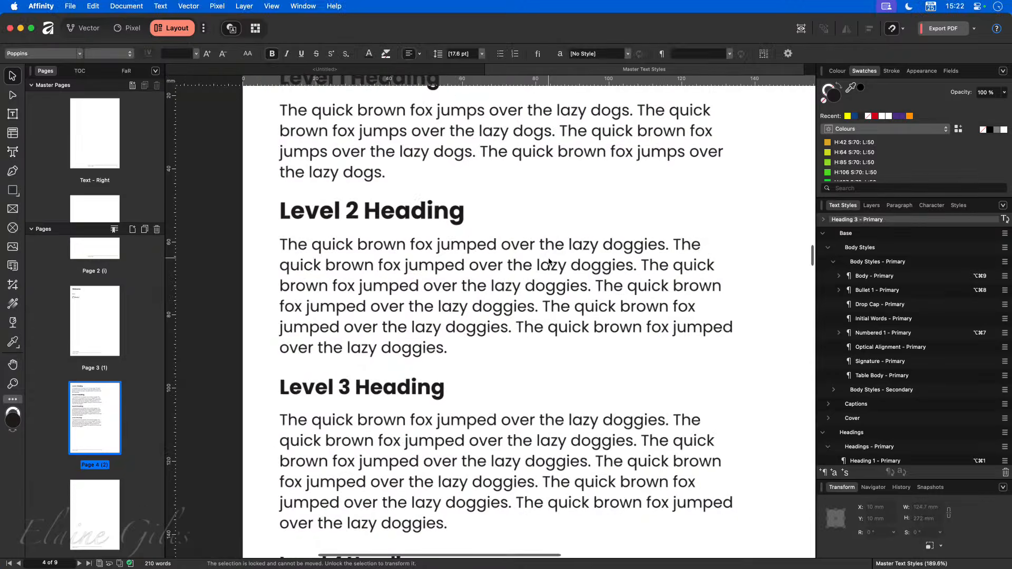
{"action": "scroll", "coordinate": [549, 262], "scroll_direction": "down", "scroll_amount": 1}
{"action": "scroll", "coordinate": [549, 261], "scroll_direction": "right", "scroll_amount": 5}
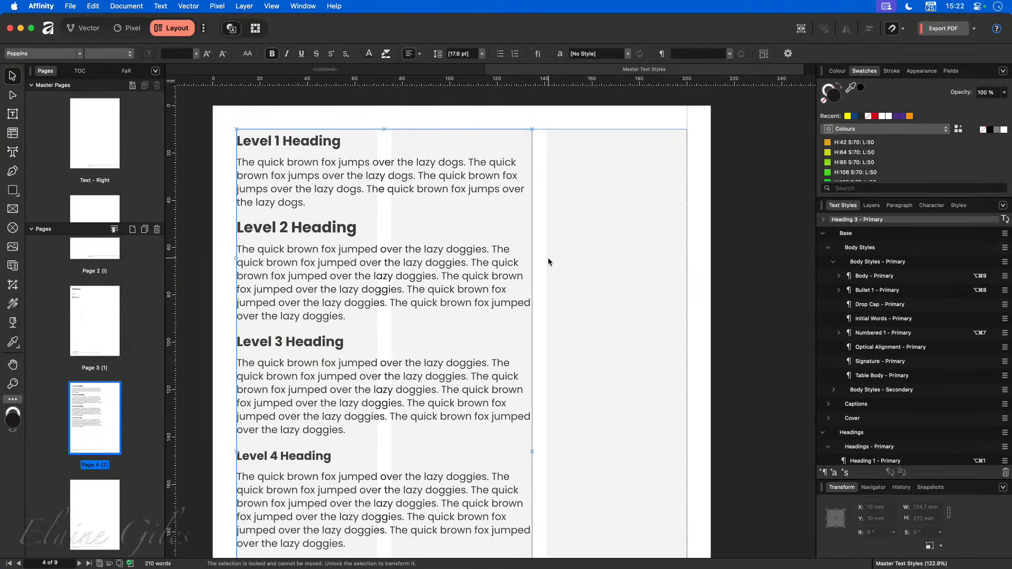
{"action": "right_click", "coordinate": [850, 236]}
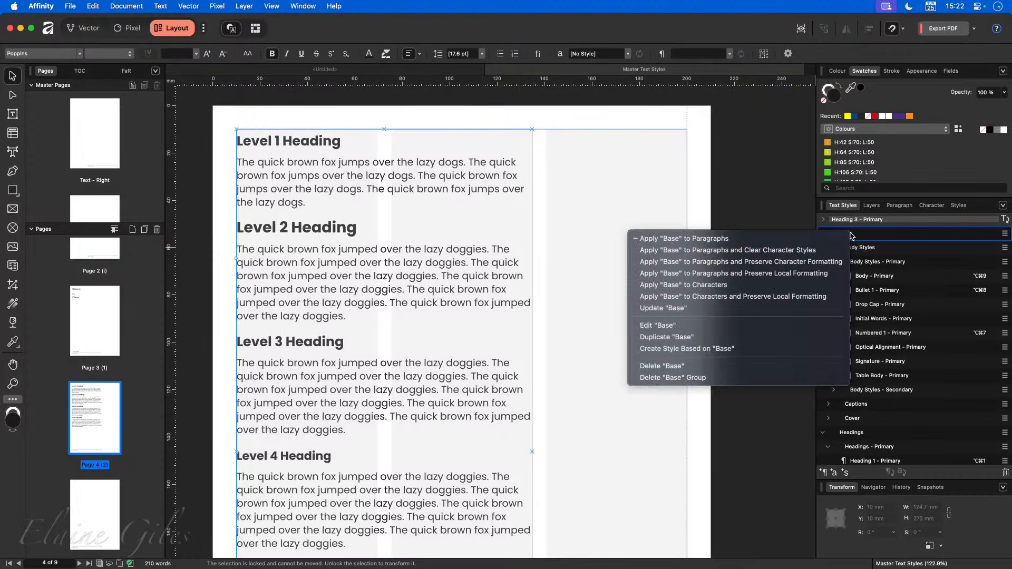
{"action": "left_click", "coordinate": [703, 327]}
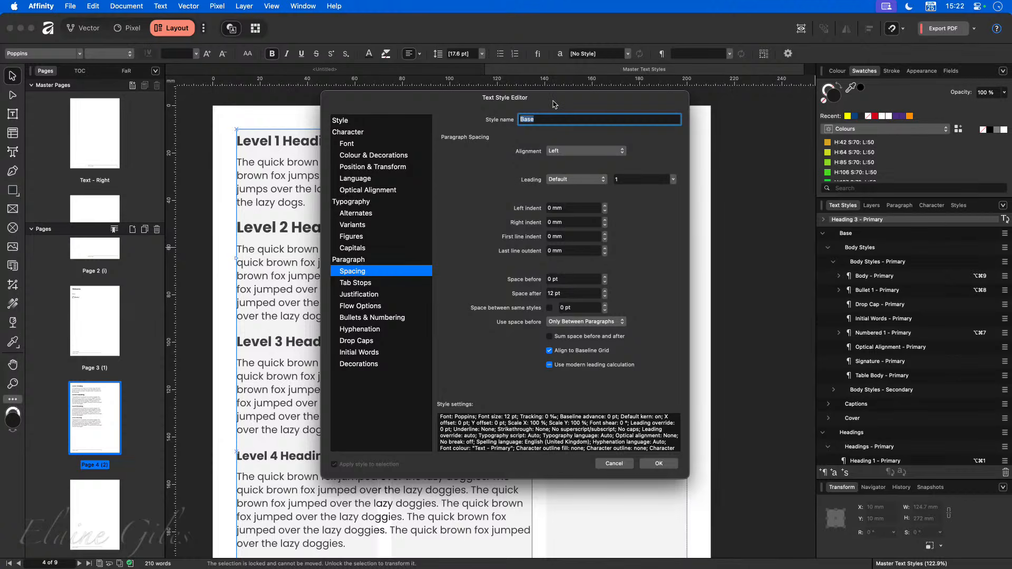
Review the Base style's general, Character, Typography and Paragraph settings, including Font, Colour & Decorations, Position & Transform, Alternates, Variants and Figures.
{"action": "left_click", "coordinate": [357, 125]}
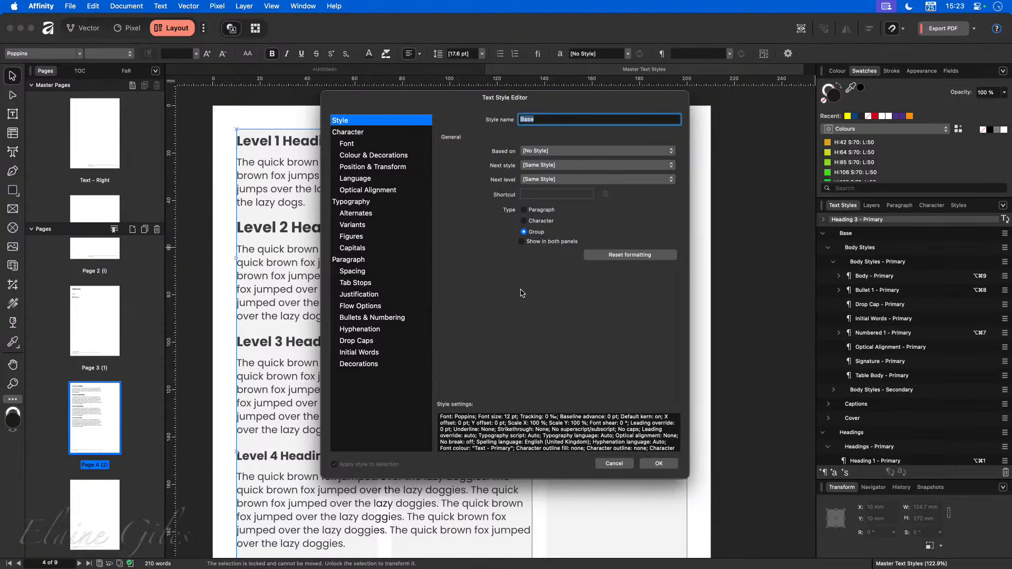
{"action": "left_click", "coordinate": [371, 134]}
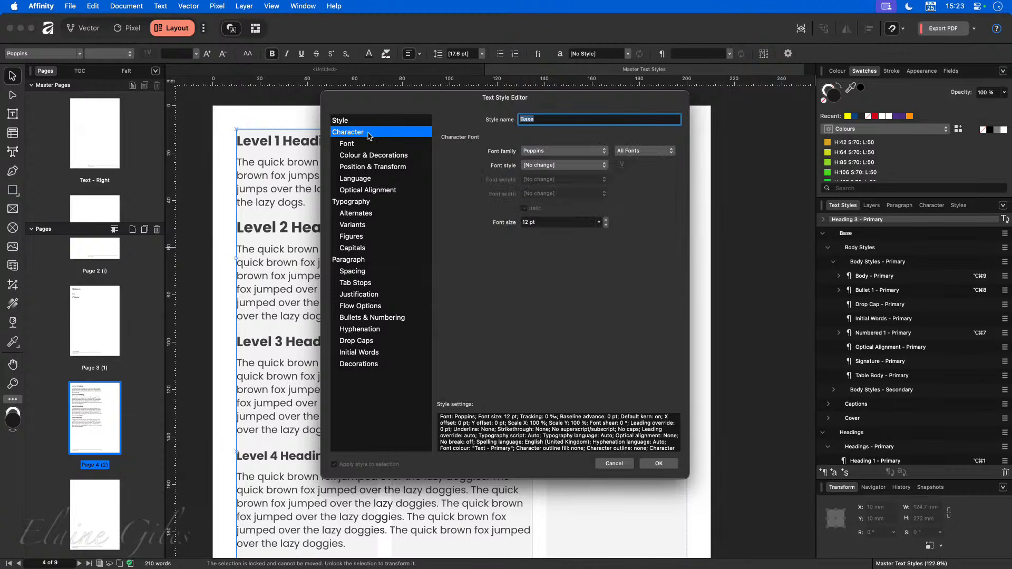
{"action": "left_click", "coordinate": [370, 144]}
{"action": "left_click", "coordinate": [375, 155]}
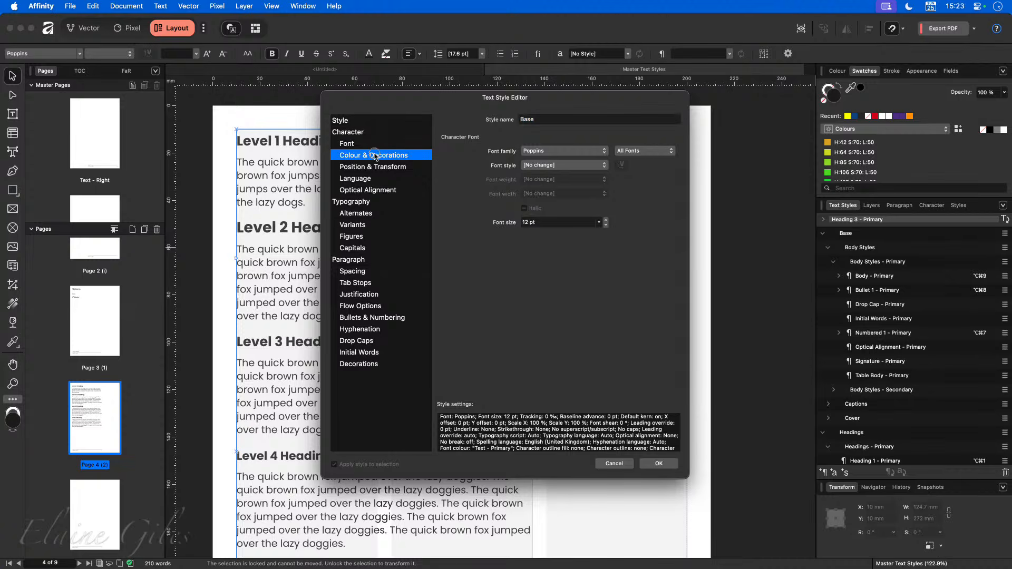
{"action": "left_click", "coordinate": [385, 167]}
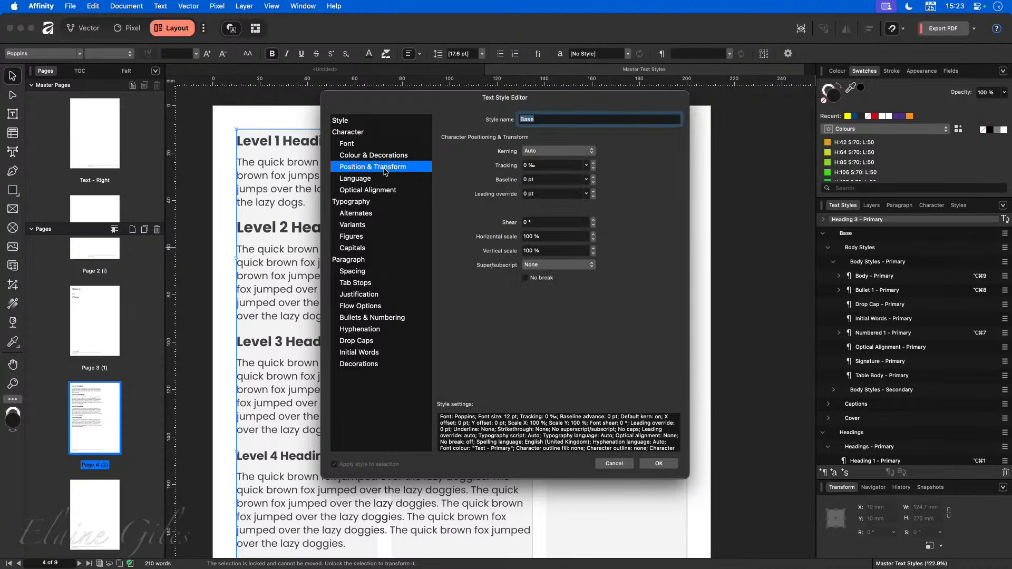
{"action": "left_click", "coordinate": [358, 204]}
{"action": "left_click", "coordinate": [382, 217]}
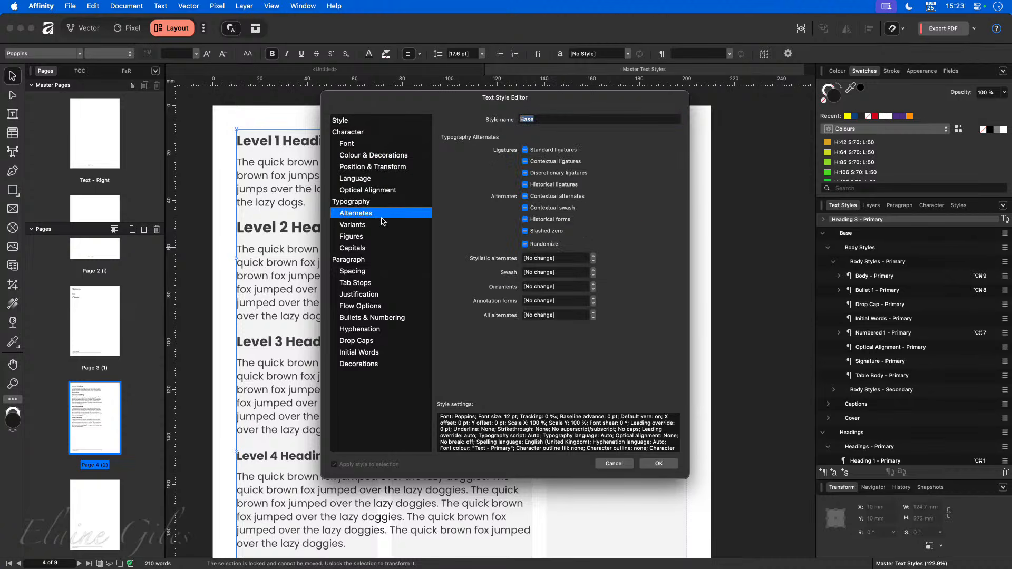
{"action": "left_click", "coordinate": [380, 227]}
{"action": "left_click", "coordinate": [382, 240]}
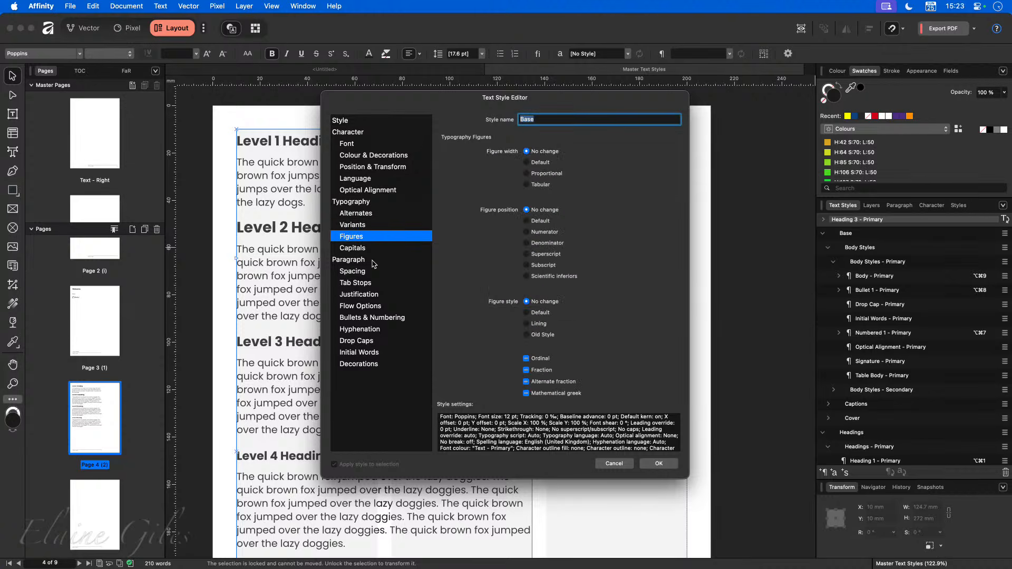
{"action": "left_click", "coordinate": [373, 262]}
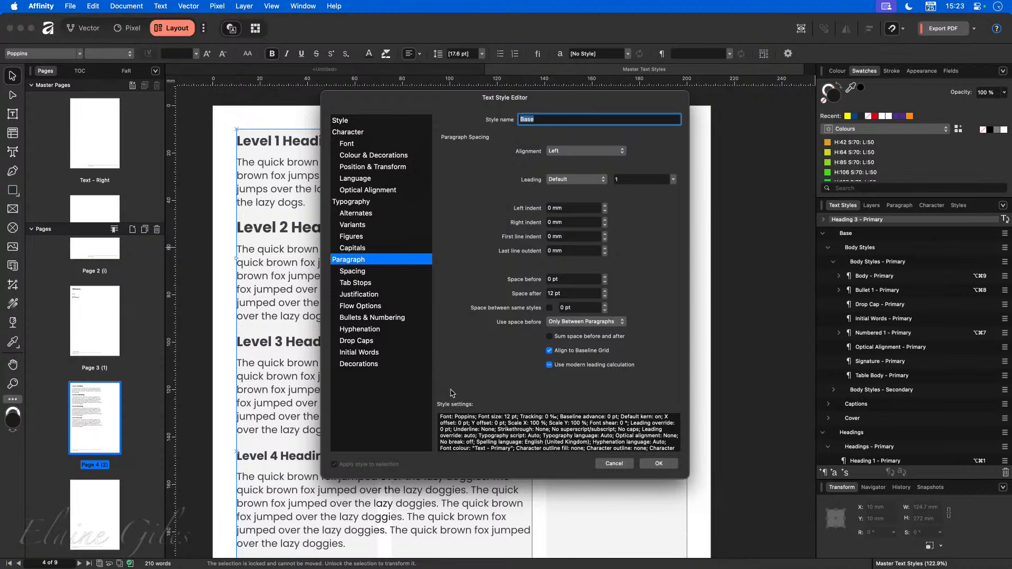
Read through the Base style's complete settings summary and close the style editor without saving changes.
{"action": "scroll", "coordinate": [516, 440], "scroll_direction": "down", "scroll_amount": 6}
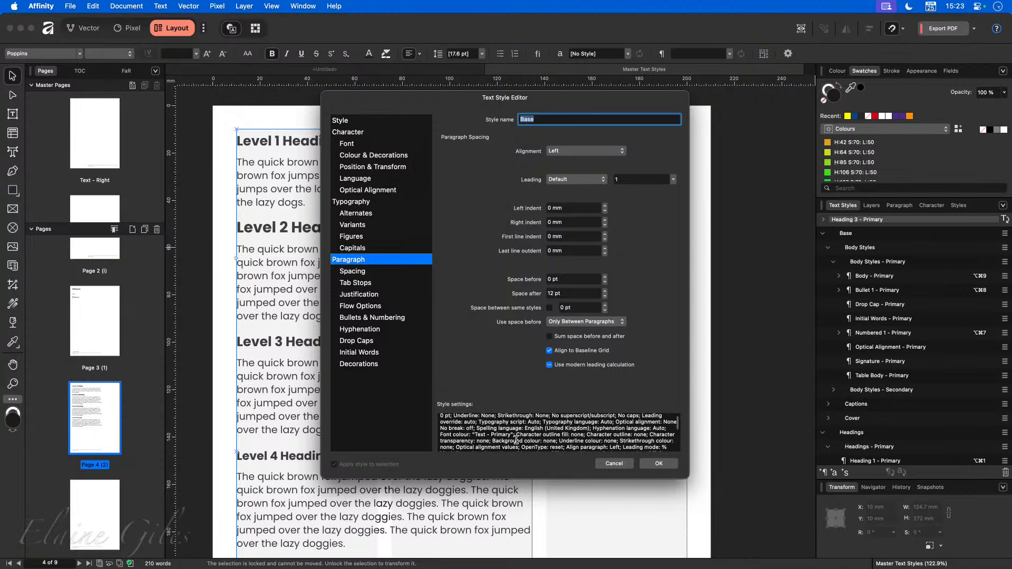
{"action": "scroll", "coordinate": [516, 439], "scroll_direction": "down", "scroll_amount": 8}
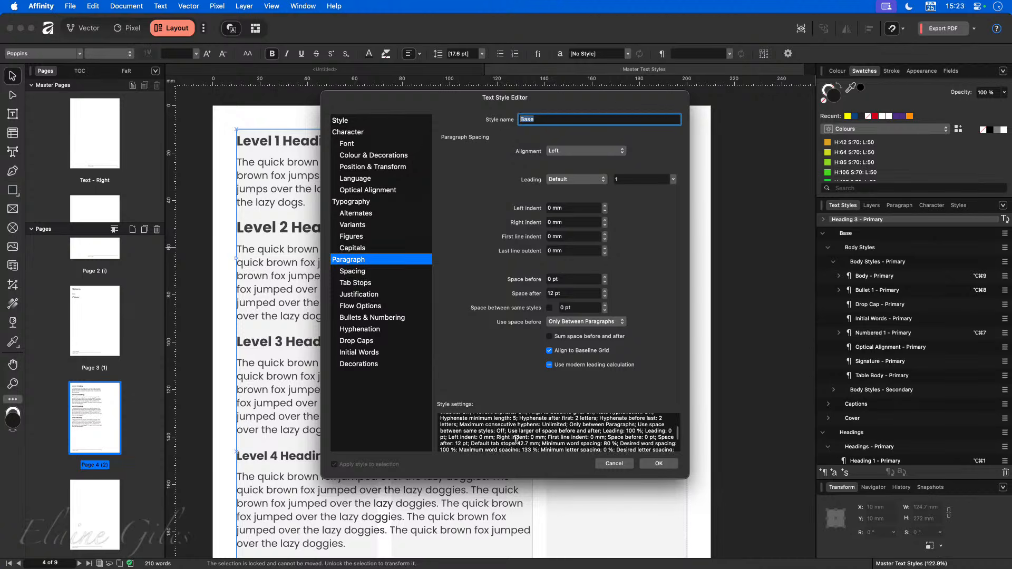
{"action": "scroll", "coordinate": [516, 440], "scroll_direction": "up", "scroll_amount": 15}
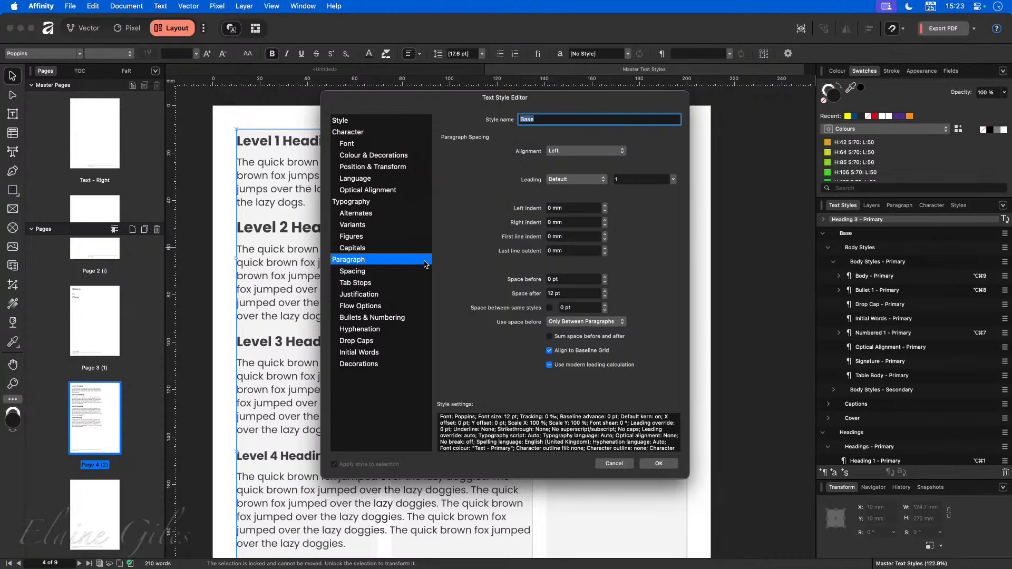
{"action": "left_click", "coordinate": [375, 120]}
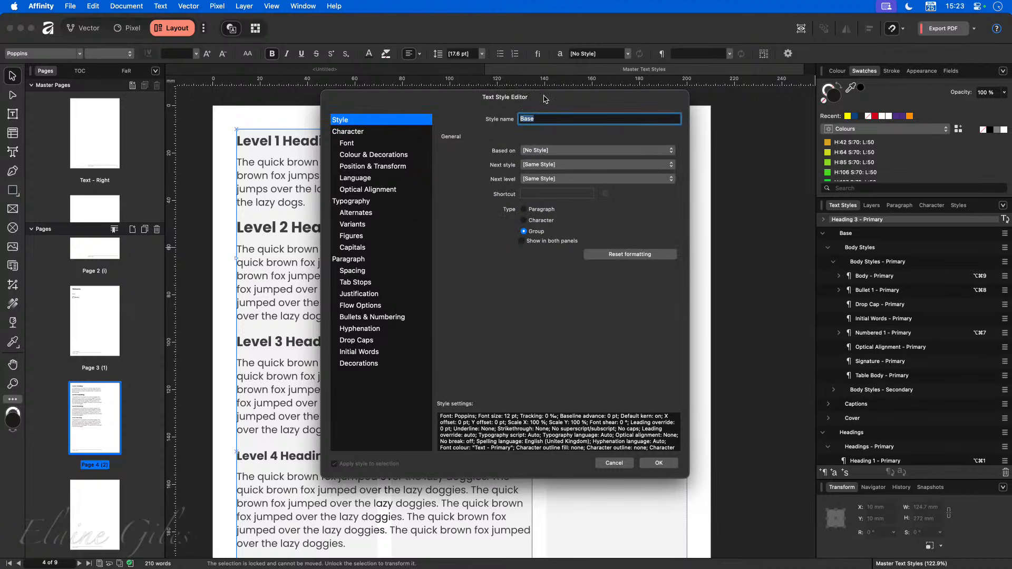
{"action": "left_click", "coordinate": [625, 466]}
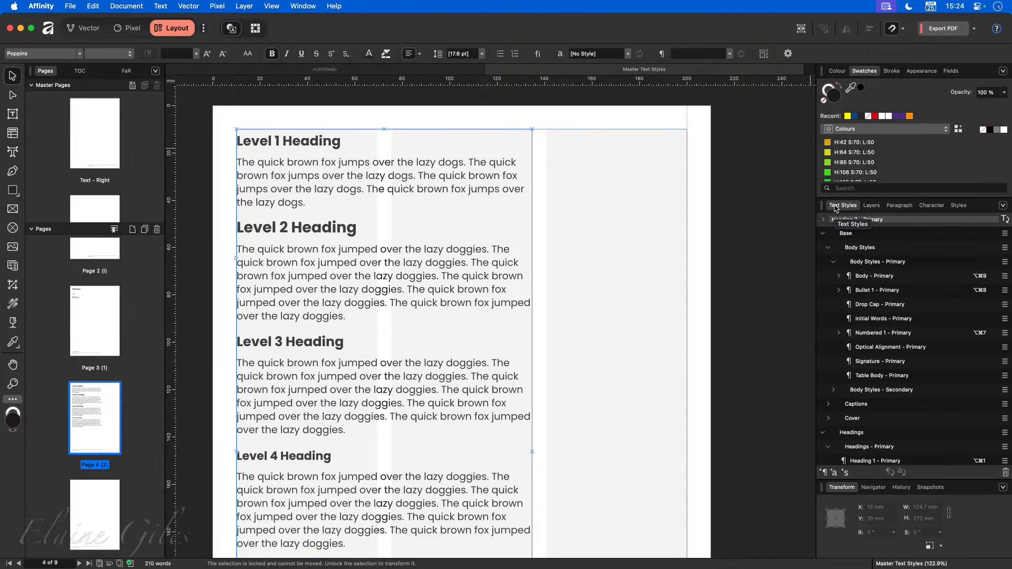
Check which text-related panels are available and switched on, and view the display options of the Text Styles panel.
{"action": "left_click", "coordinate": [309, 5]}
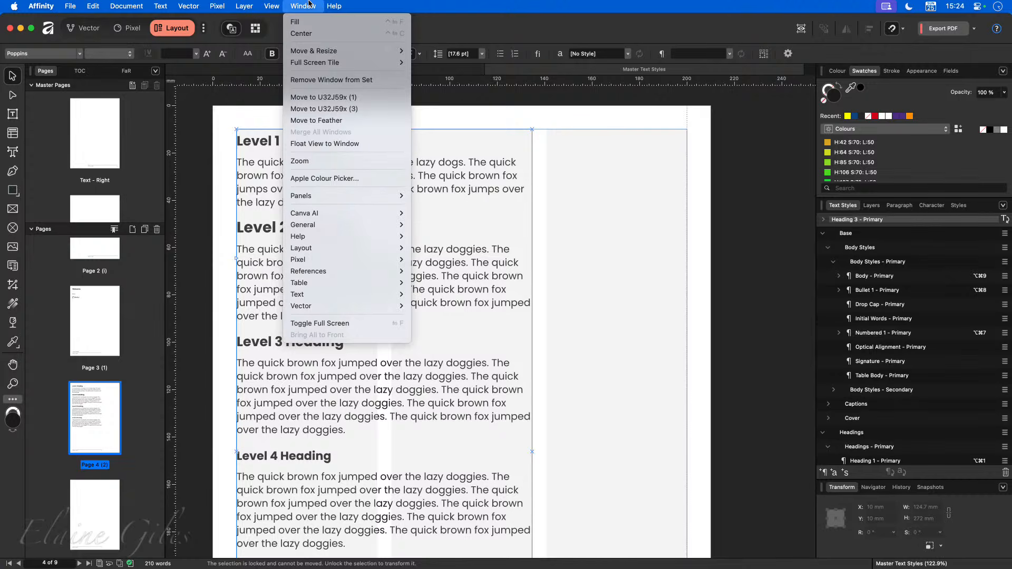
{"action": "mouse_move", "coordinate": [324, 307]}
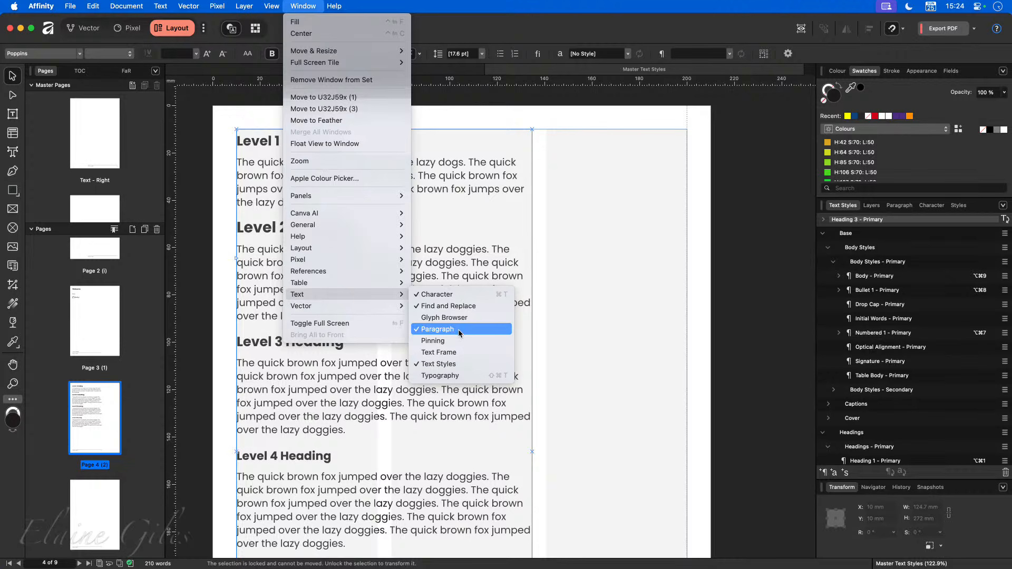
{"action": "left_click", "coordinate": [573, 29]}
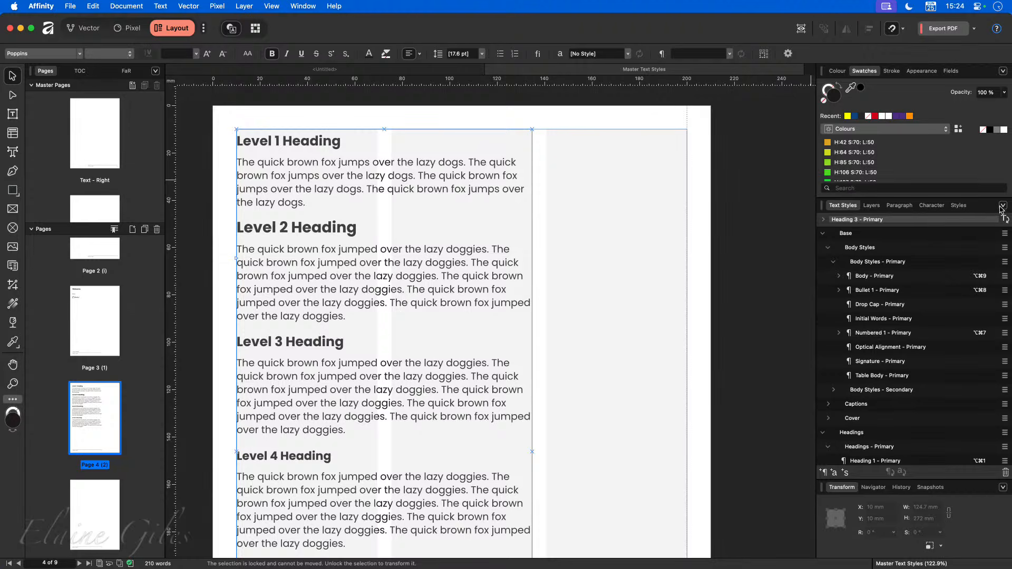
{"action": "left_click", "coordinate": [1003, 207]}
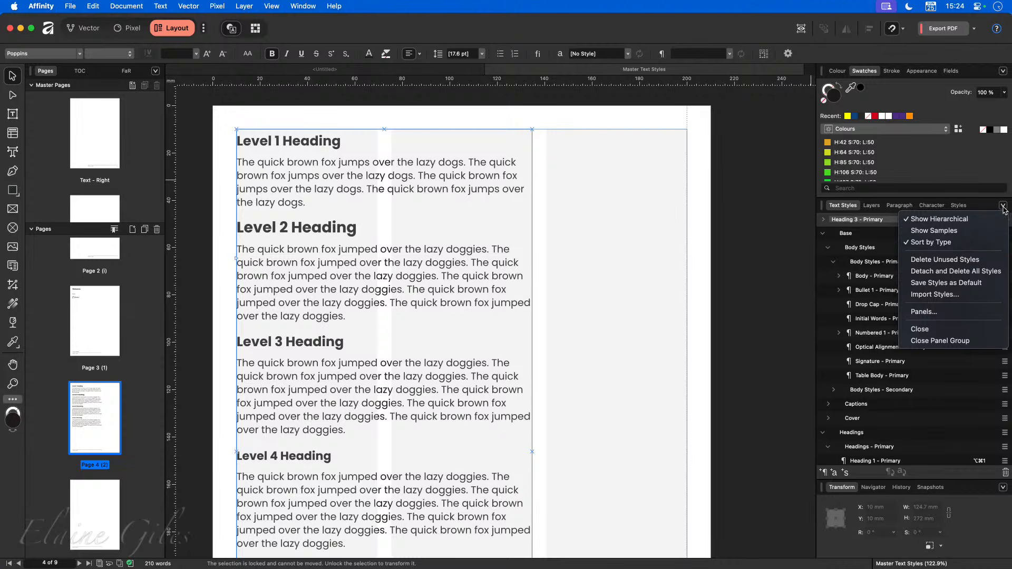
{"action": "left_click", "coordinate": [730, 242]}
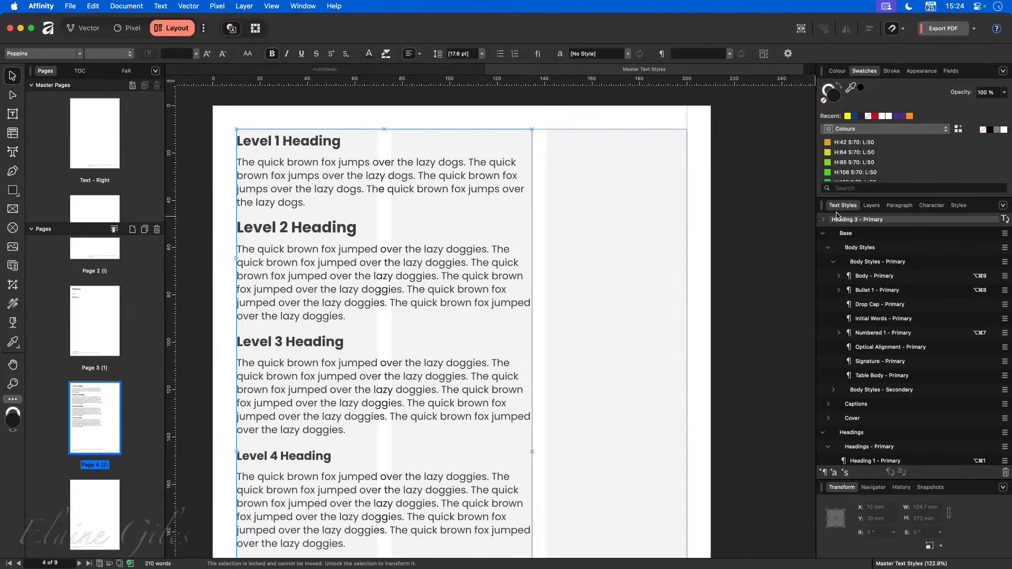
Detach the Text Styles panel as a floating panel to check its options, and dock it back between Layers and Paragraph.
{"action": "left_click_drag", "start_coordinate": [842, 206], "coordinate": [602, 139]}
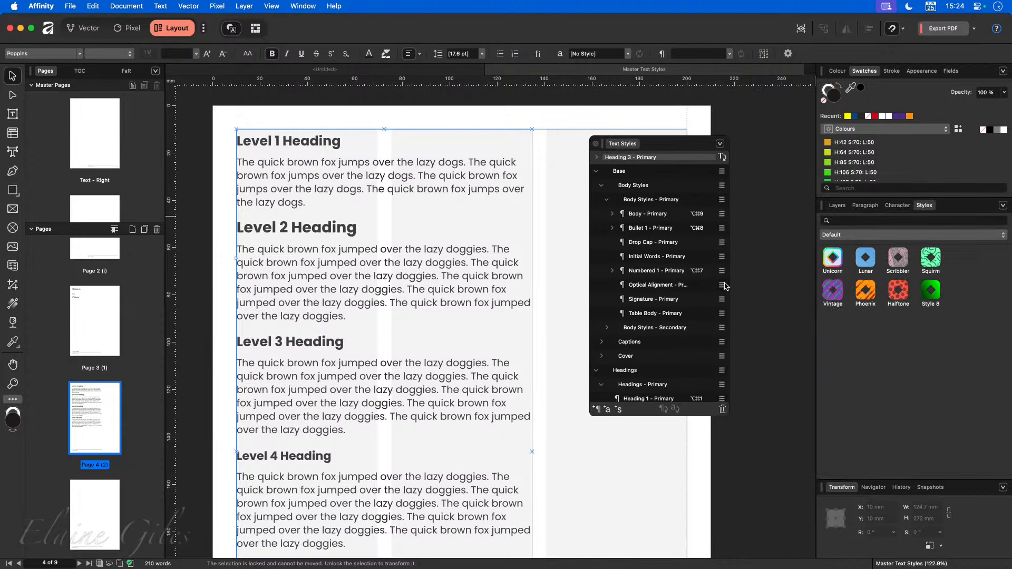
{"action": "left_click", "coordinate": [720, 144]}
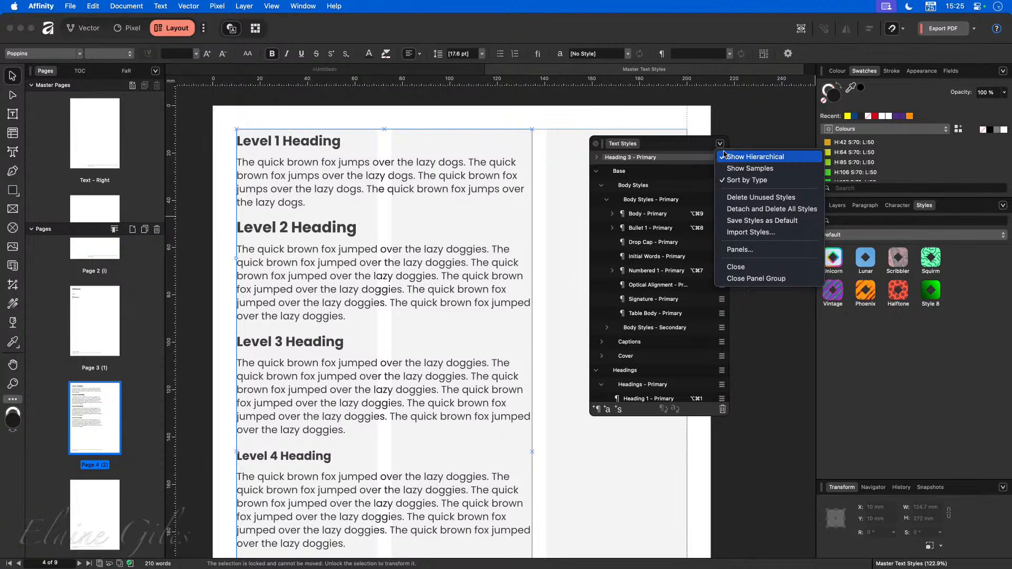
{"action": "left_click", "coordinate": [660, 146]}
{"action": "left_click_drag", "start_coordinate": [619, 146], "coordinate": [875, 212]}
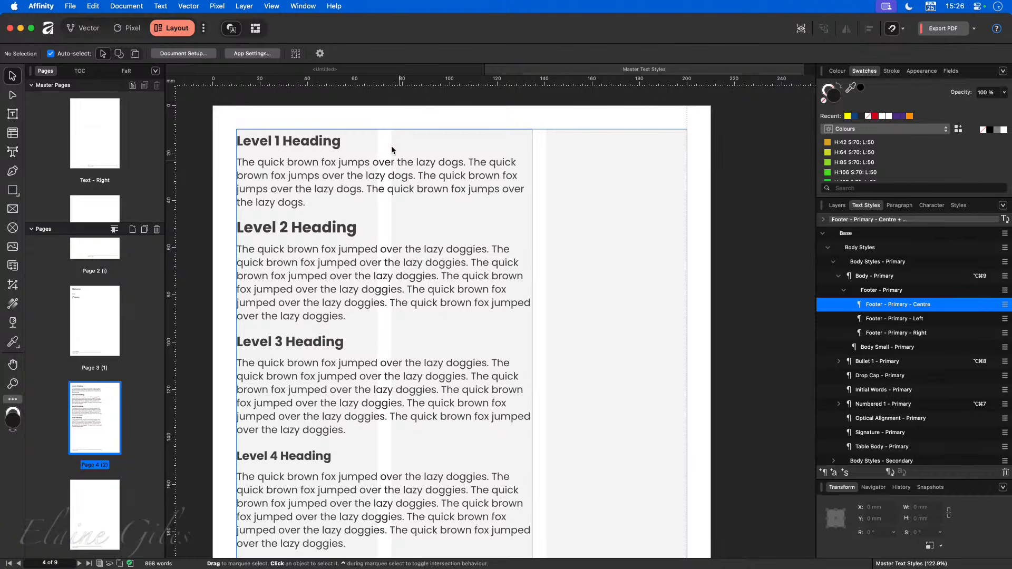
Compare the panels and tools of the Vector, Pixel and Layout studios, ending in the Layout studio.
{"action": "left_click", "coordinate": [79, 29]}
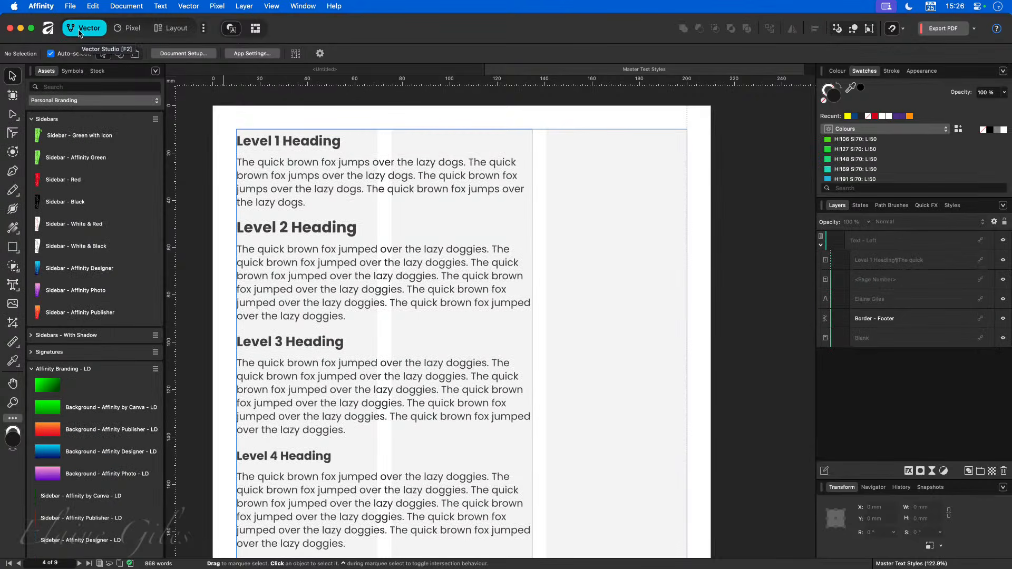
{"action": "left_click", "coordinate": [127, 30]}
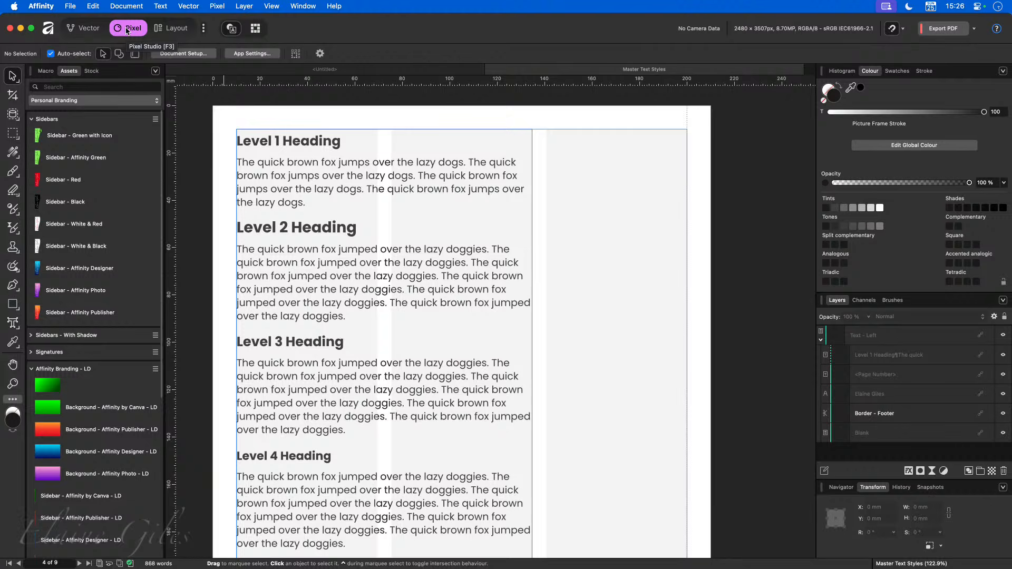
{"action": "left_click", "coordinate": [170, 31]}
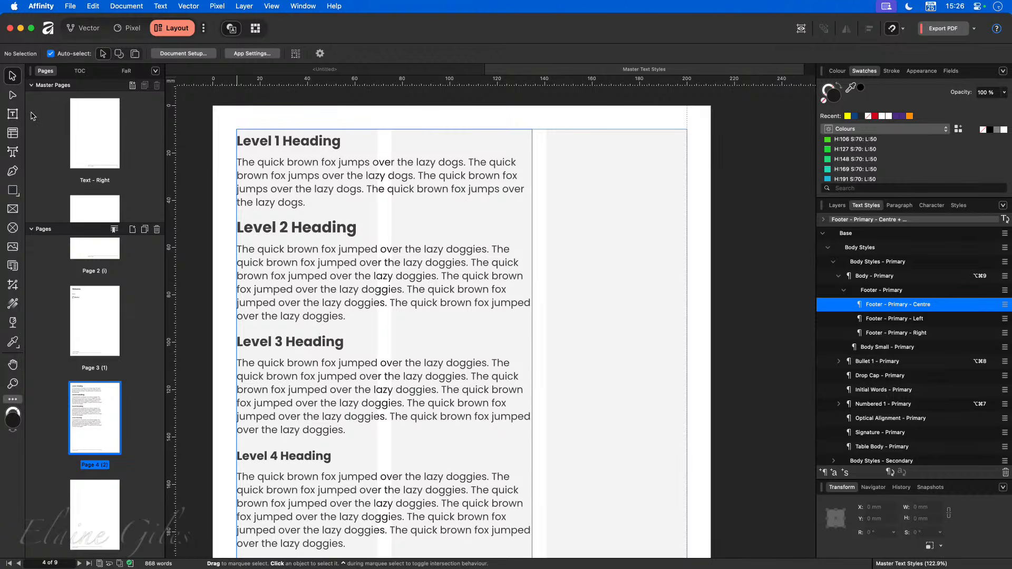
{"action": "left_click", "coordinate": [127, 29]}
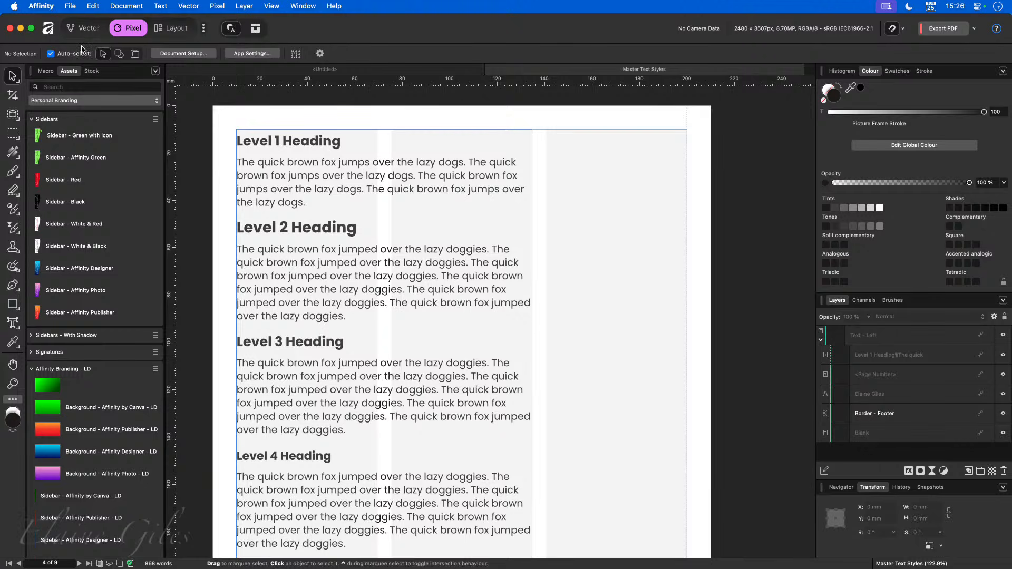
{"action": "left_click", "coordinate": [88, 31]}
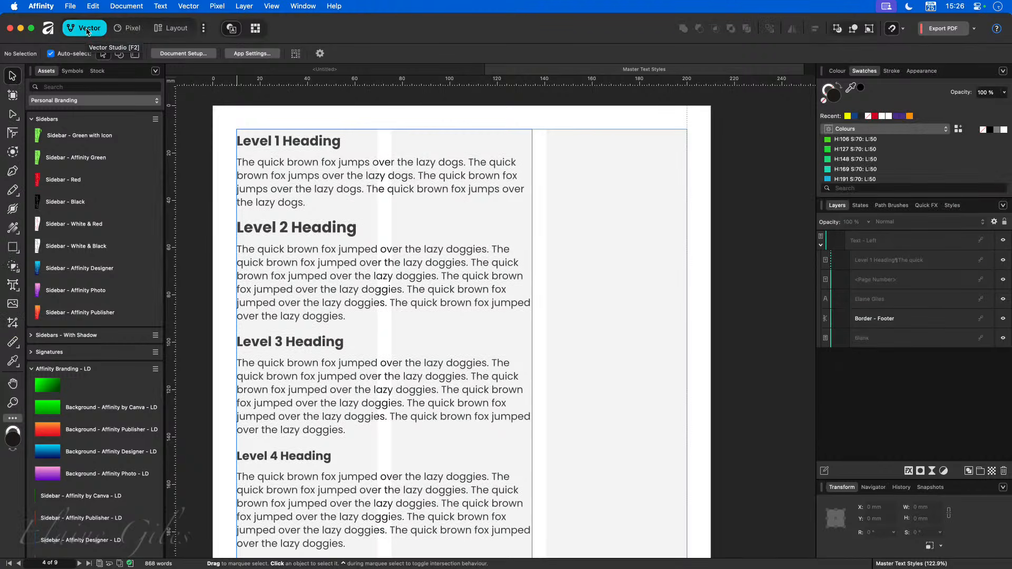
{"action": "left_click", "coordinate": [178, 29]}
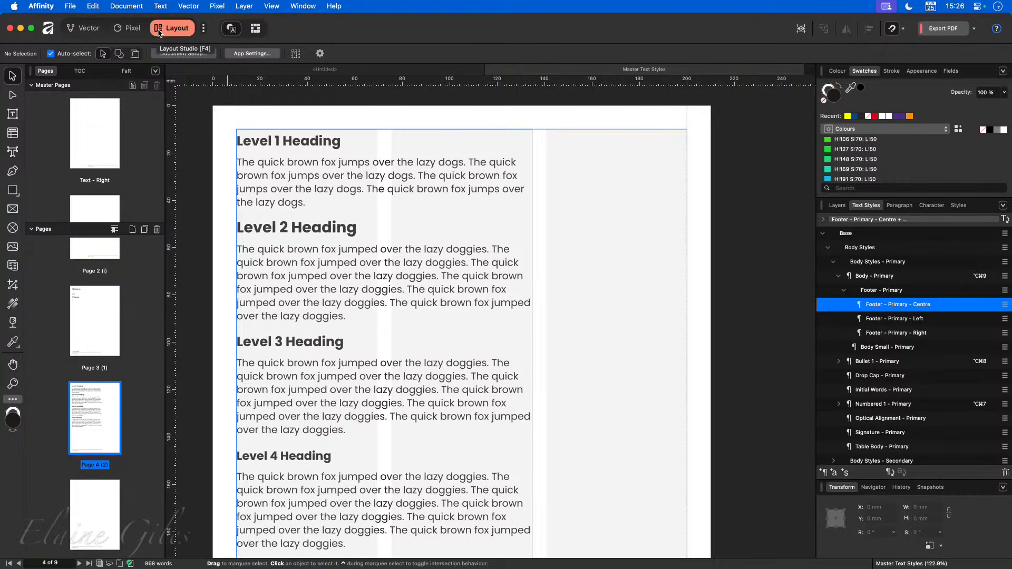
Enable the Canva AI studio and switch to it.
{"action": "left_click", "coordinate": [203, 30]}
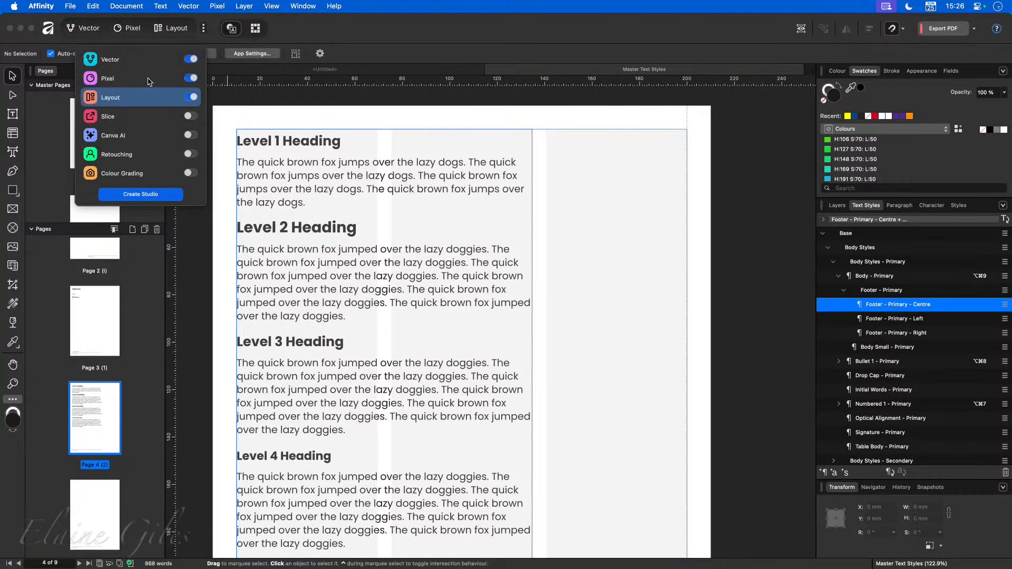
{"action": "left_click", "coordinate": [195, 135]}
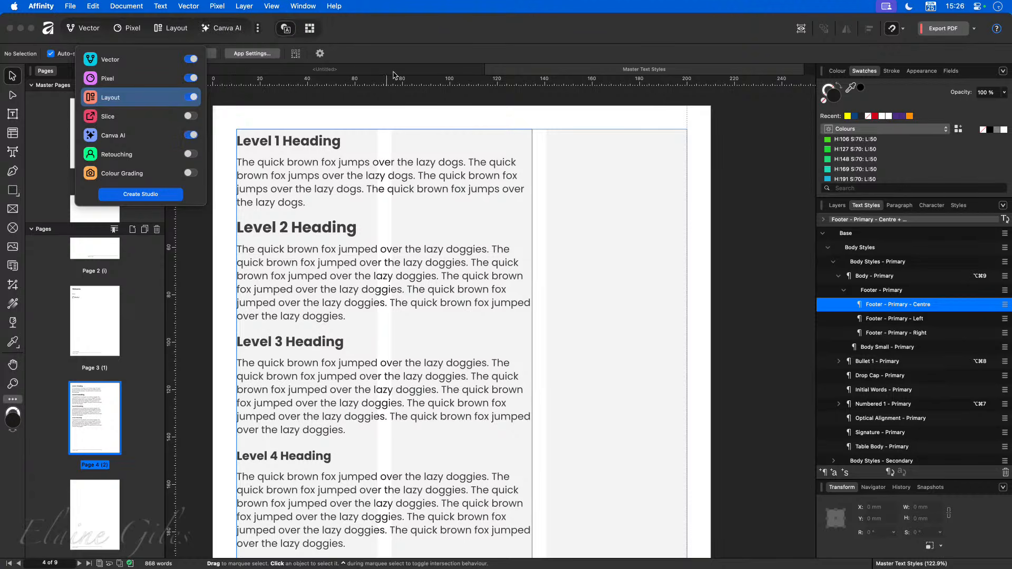
{"action": "left_click", "coordinate": [420, 39]}
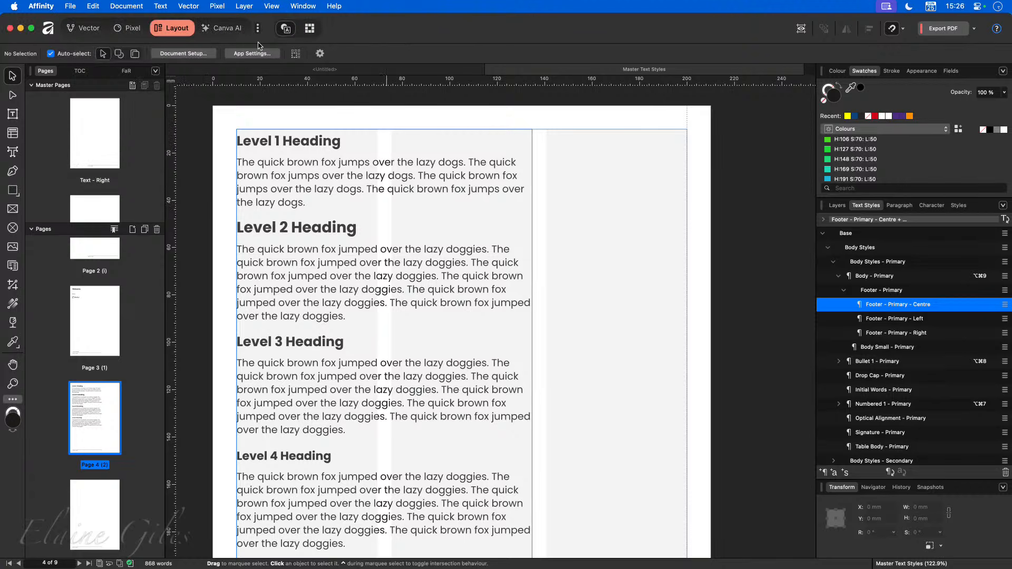
{"action": "left_click", "coordinate": [219, 29]}
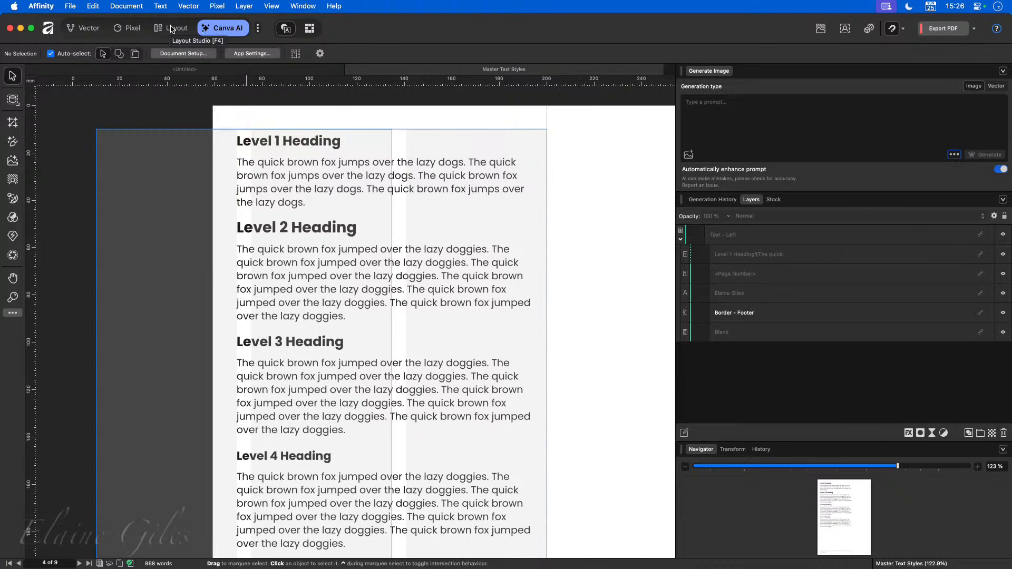
Disable the Canva AI studio and return to the Layout studio.
{"action": "left_click", "coordinate": [257, 29]}
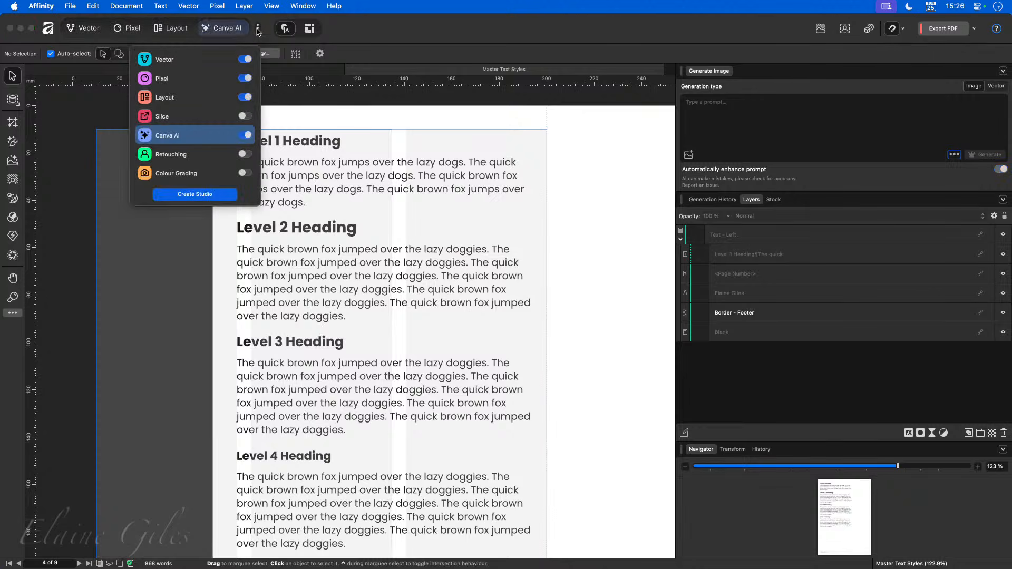
{"action": "left_click", "coordinate": [244, 135]}
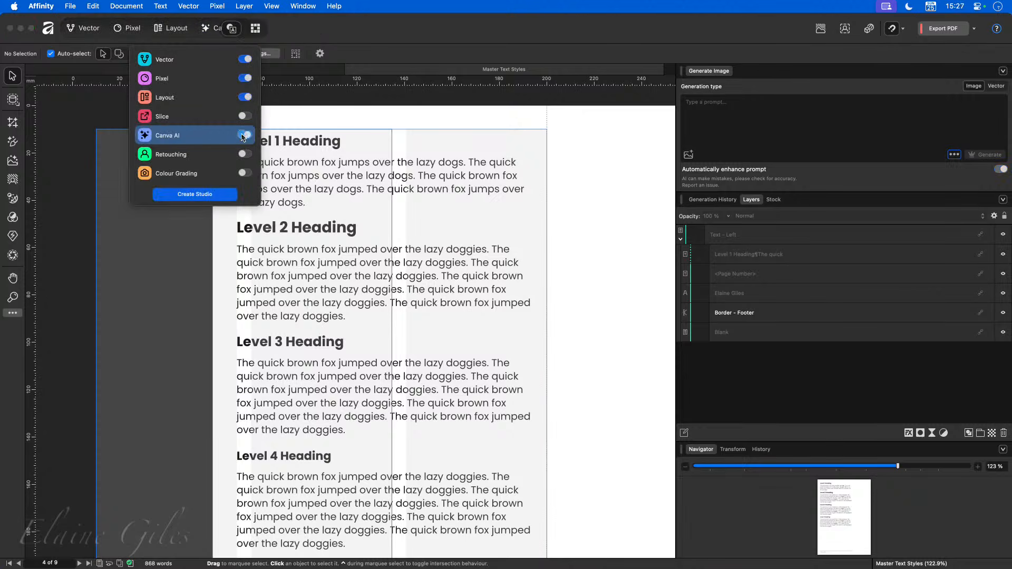
{"action": "left_click", "coordinate": [336, 35]}
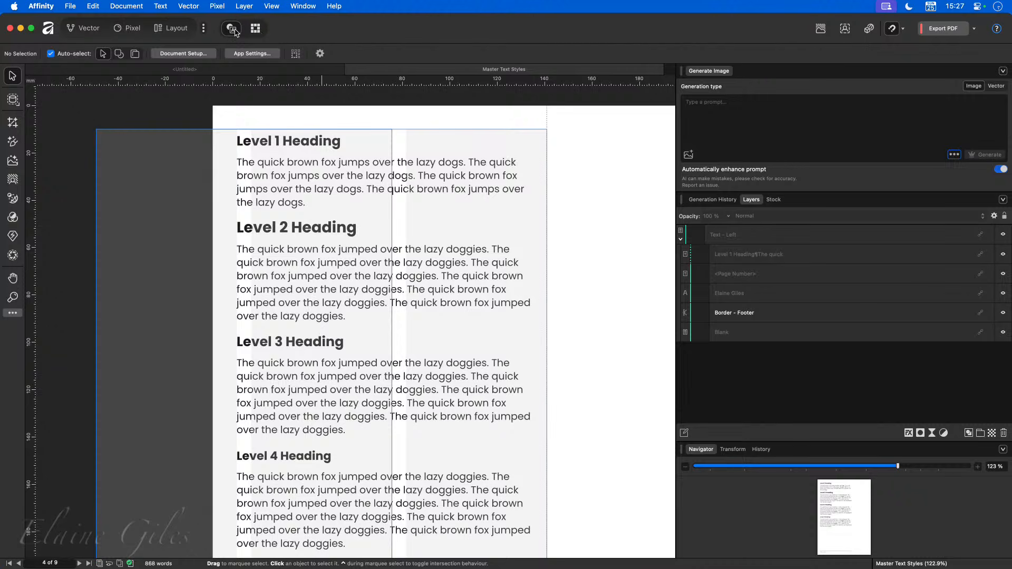
{"action": "left_click", "coordinate": [172, 29]}
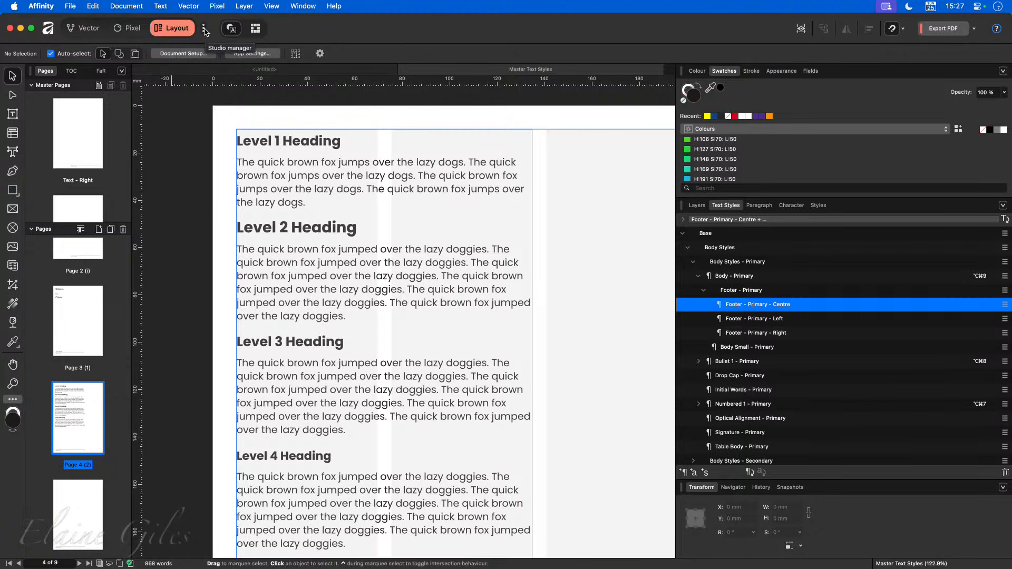
Switch to the Typography studio from the list of available studios.
{"action": "left_click", "coordinate": [204, 30]}
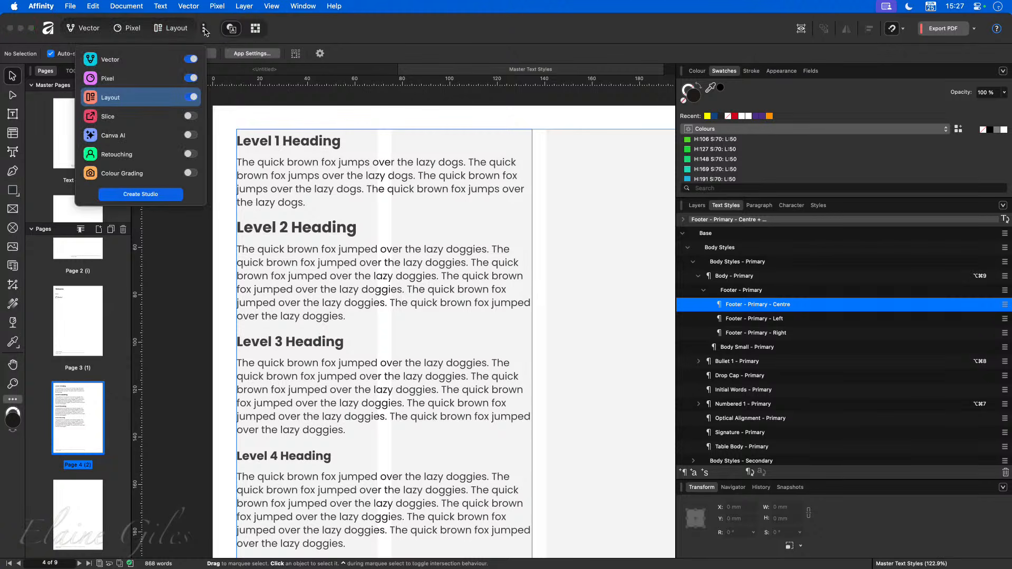
{"action": "scroll", "coordinate": [166, 114], "scroll_direction": "down", "scroll_amount": 2}
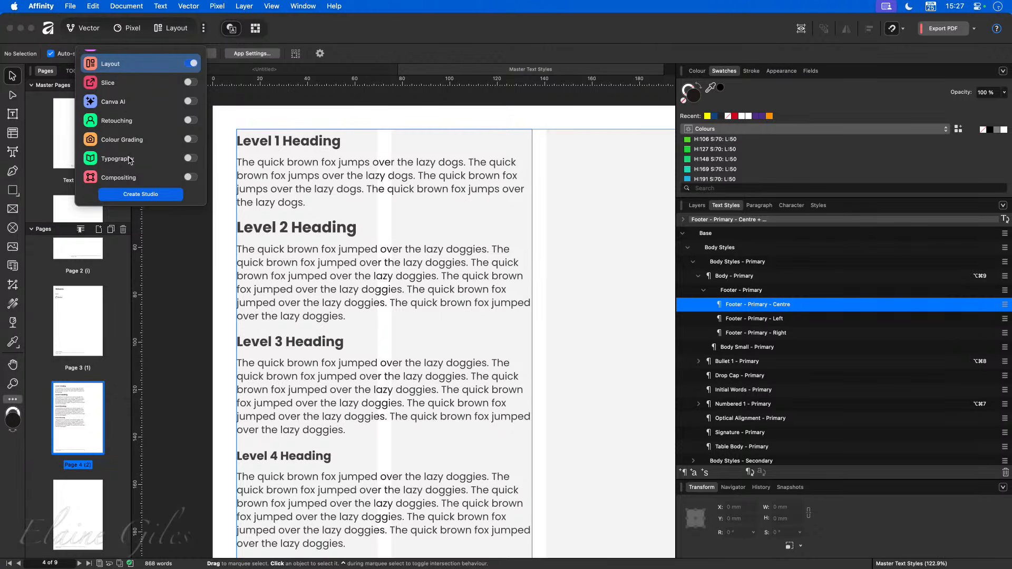
{"action": "left_click", "coordinate": [129, 159]}
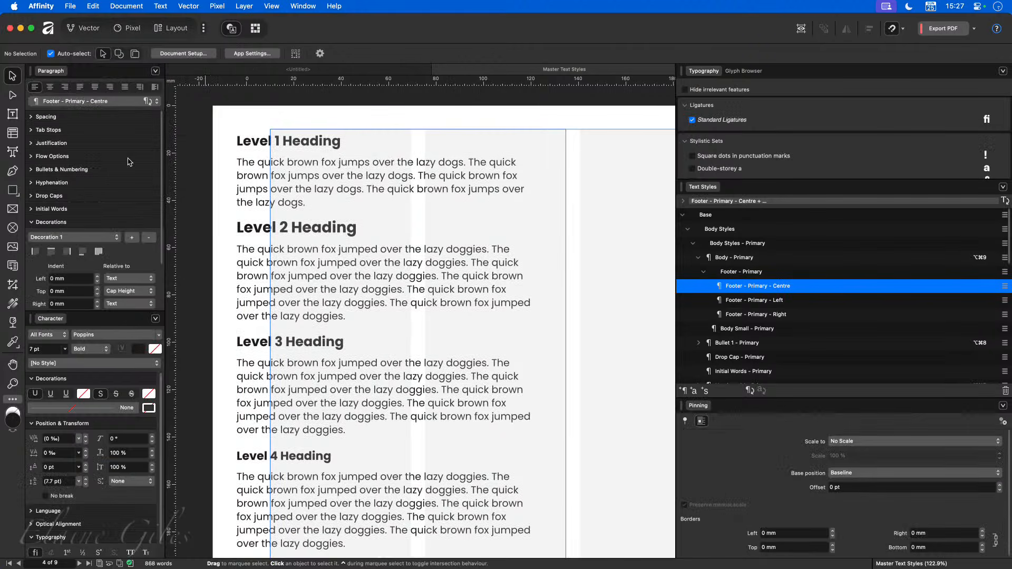
Enable the Typography studio so it shows among the main studios, and disable it again.
{"action": "left_click", "coordinate": [203, 28]}
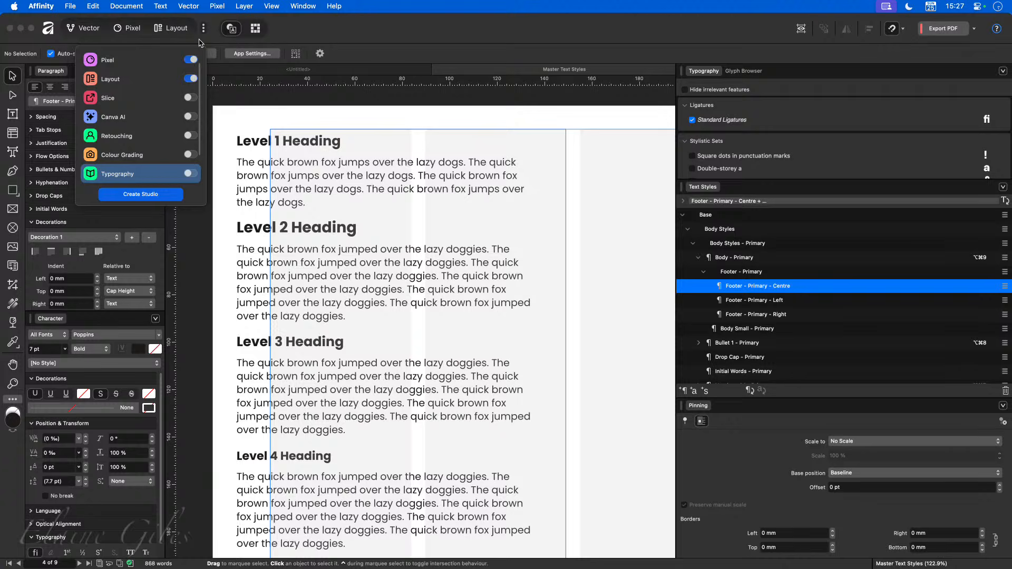
{"action": "left_click", "coordinate": [193, 174]}
{"action": "left_click", "coordinate": [401, 33]}
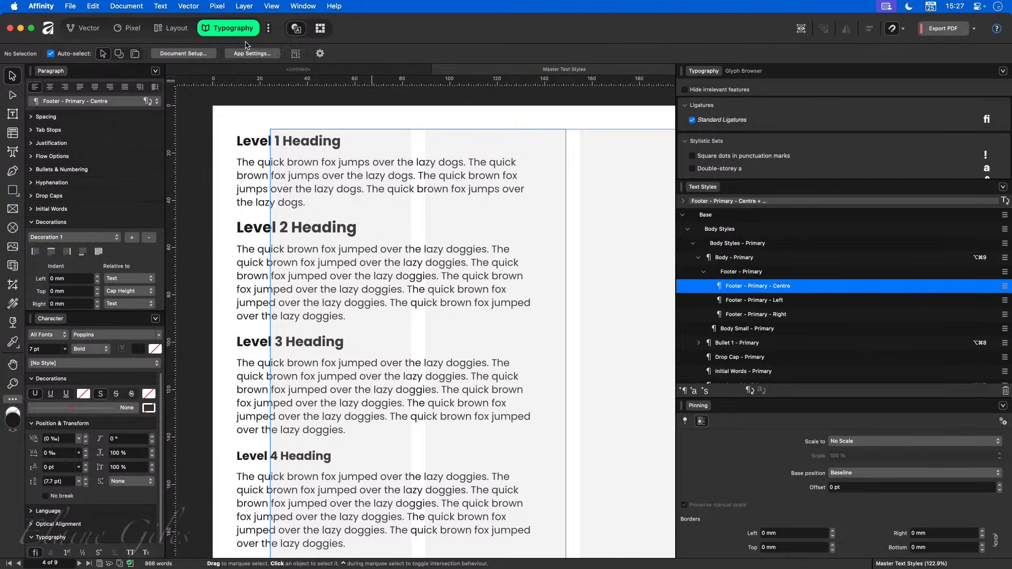
{"action": "left_click", "coordinate": [268, 28]}
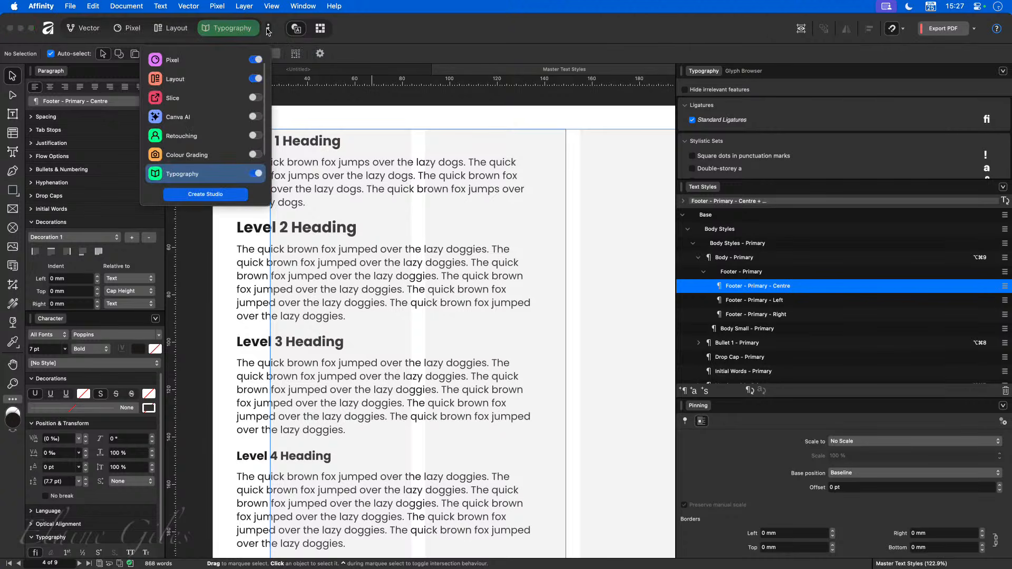
{"action": "left_click", "coordinate": [257, 173]}
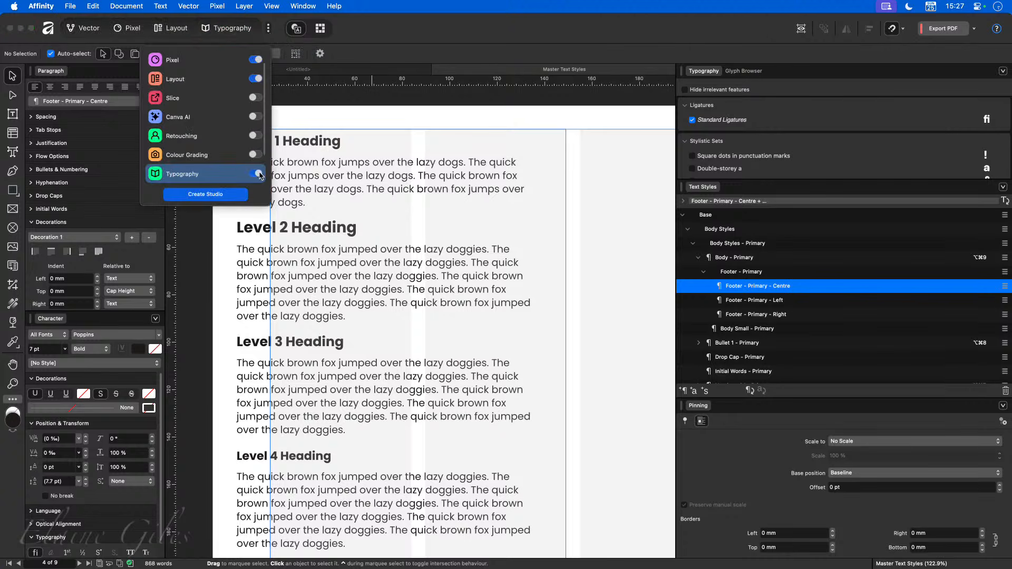
{"action": "left_click", "coordinate": [416, 37]}
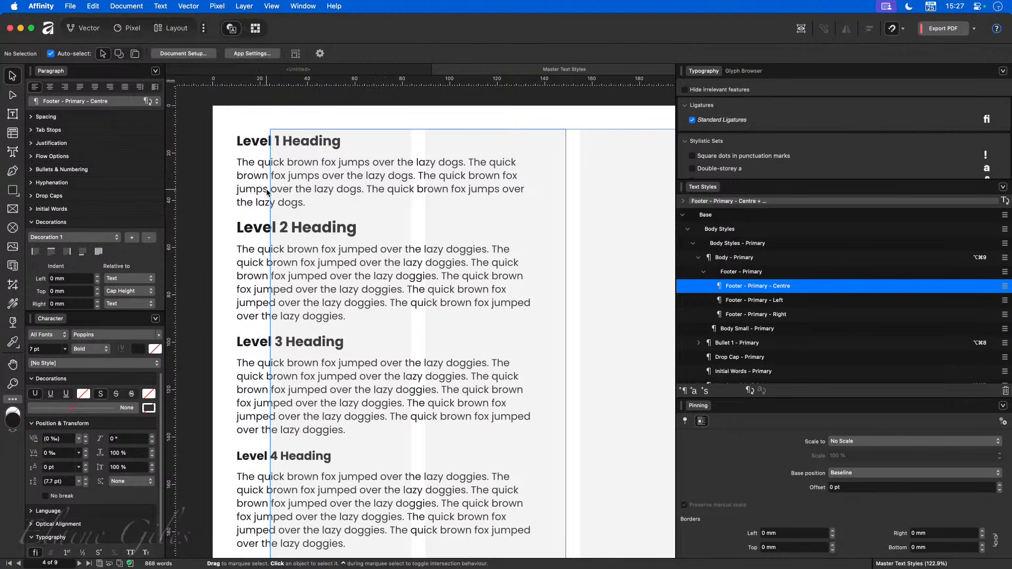
Fit the page in the window with a narrower Typography panel column, and look through the font features and the Glyph Browser.
{"action": "key", "text": "super+0"}
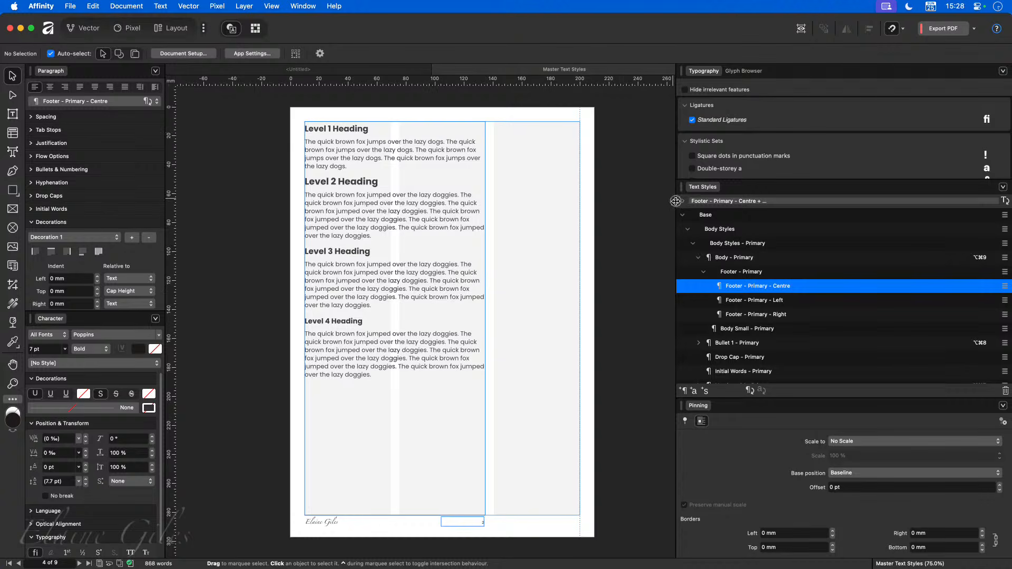
{"action": "left_click_drag", "start_coordinate": [677, 204], "coordinate": [828, 197]}
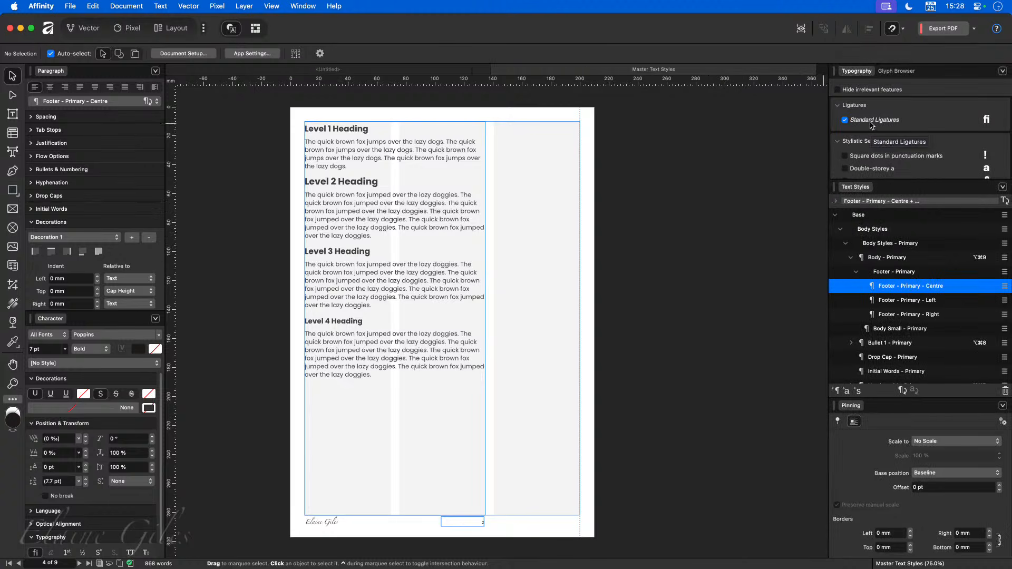
{"action": "scroll", "coordinate": [871, 125], "scroll_direction": "down", "scroll_amount": 10}
{"action": "scroll", "coordinate": [871, 125], "scroll_direction": "down", "scroll_amount": 4}
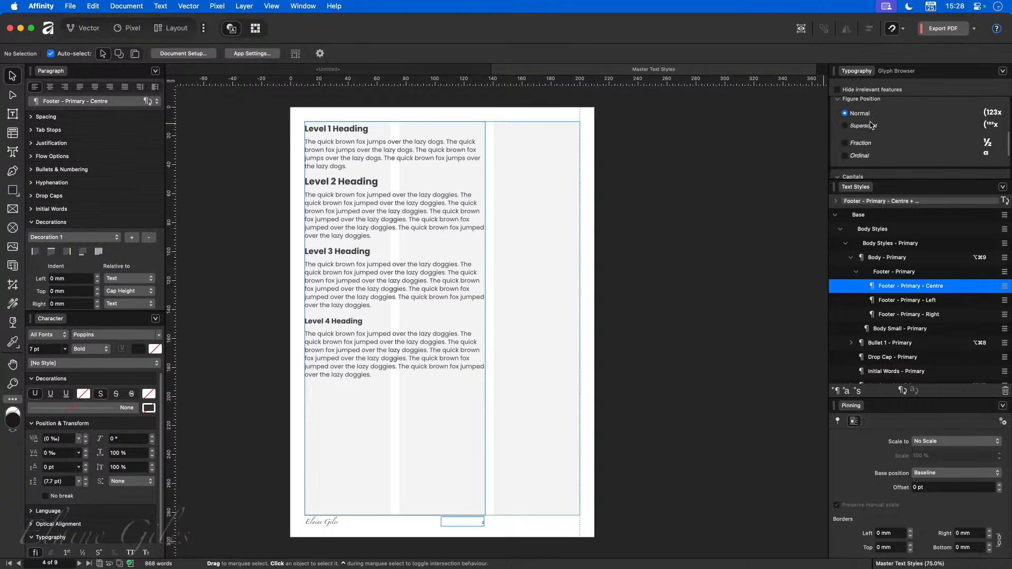
{"action": "left_click", "coordinate": [906, 72]}
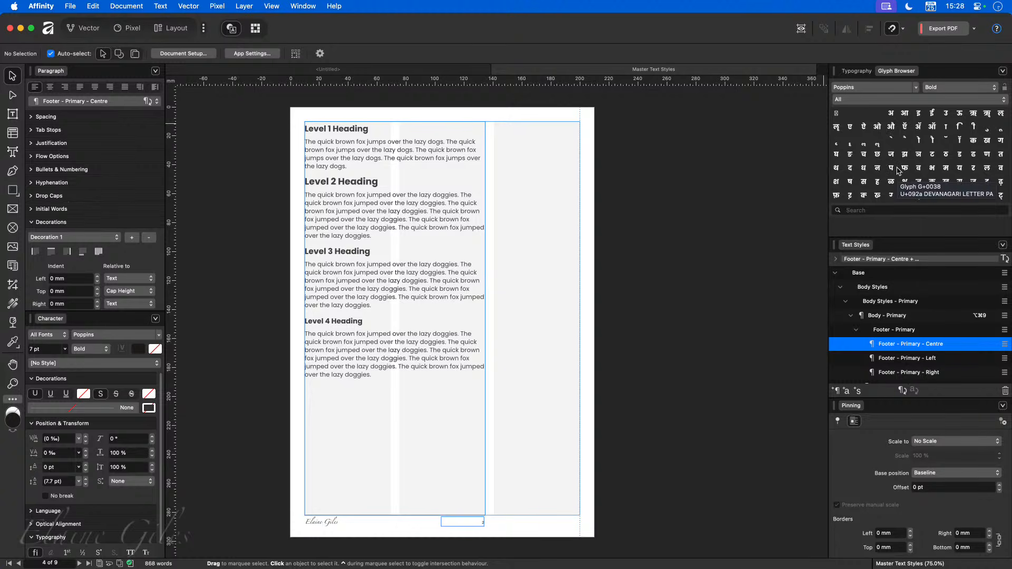
{"action": "scroll", "coordinate": [898, 170], "scroll_direction": "down", "scroll_amount": 8}
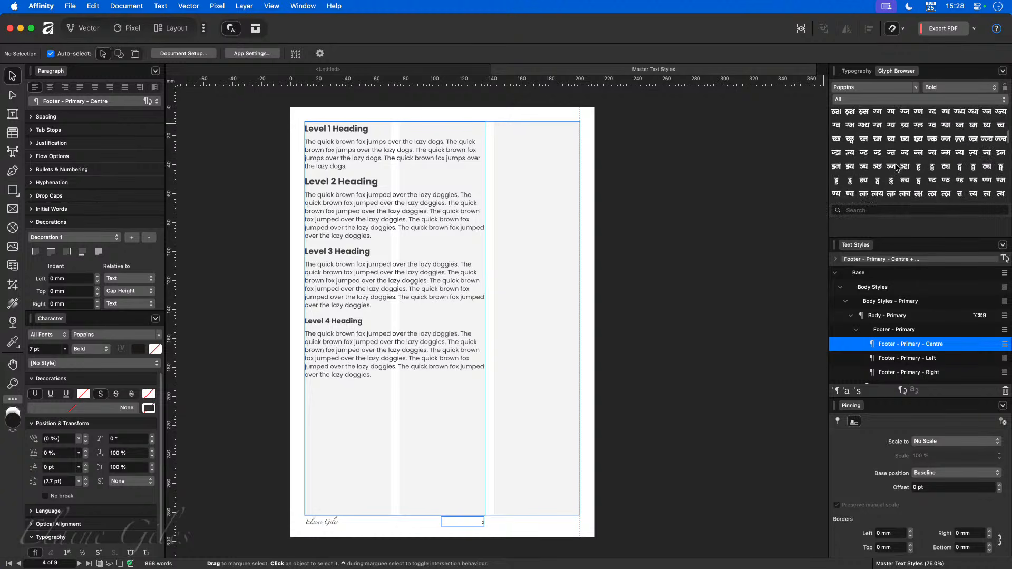
{"action": "left_click", "coordinate": [858, 71]}
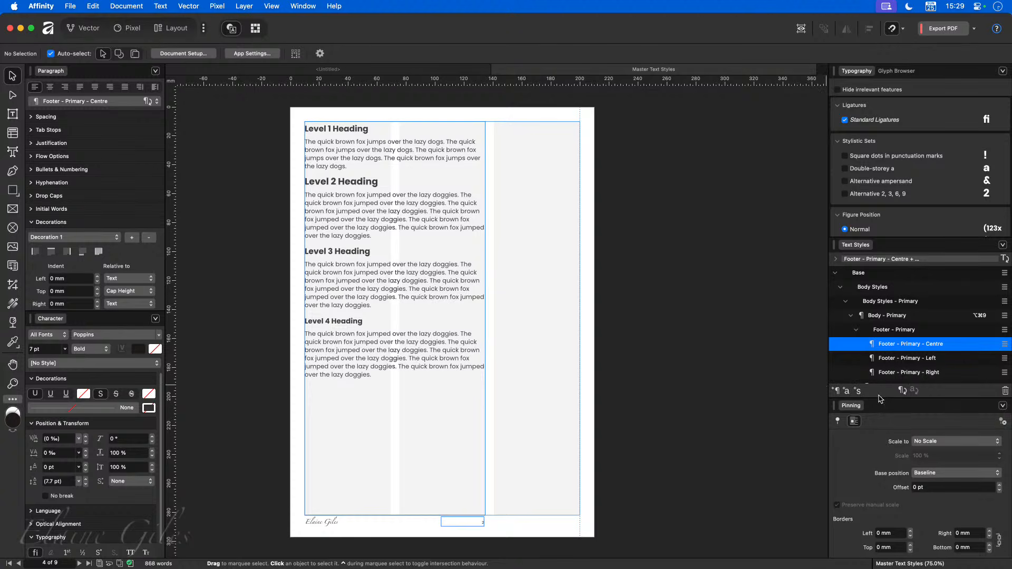
Enlarge the Text Styles panel against the Pinning panel, trying different heights, and look through the list of styles.
{"action": "left_click_drag", "start_coordinate": [879, 401], "coordinate": [875, 435]}
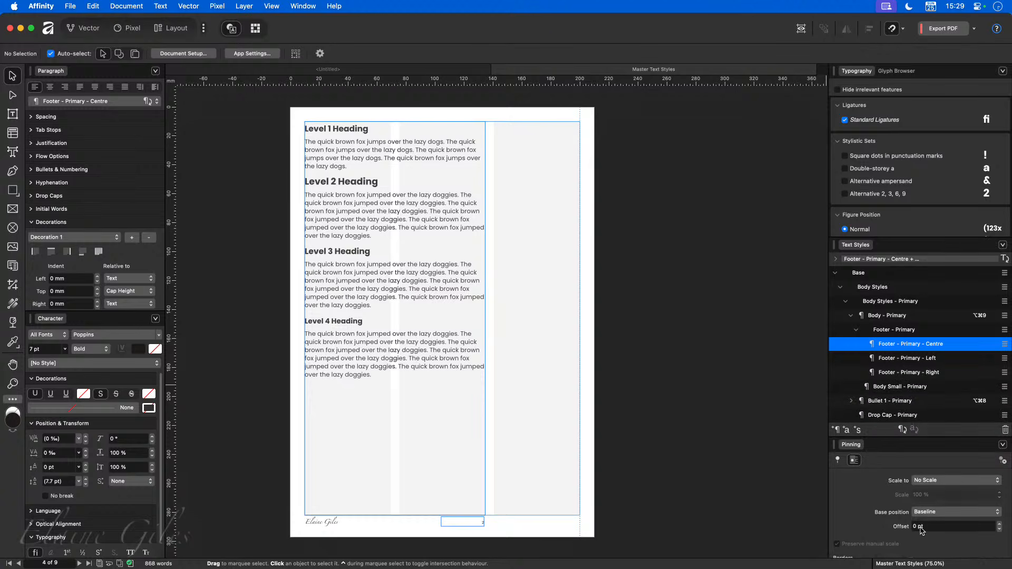
{"action": "scroll", "coordinate": [922, 530], "scroll_direction": "down", "scroll_amount": 6}
{"action": "scroll", "coordinate": [881, 372], "scroll_direction": "down", "scroll_amount": 5}
{"action": "scroll", "coordinate": [881, 372], "scroll_direction": "down", "scroll_amount": 6}
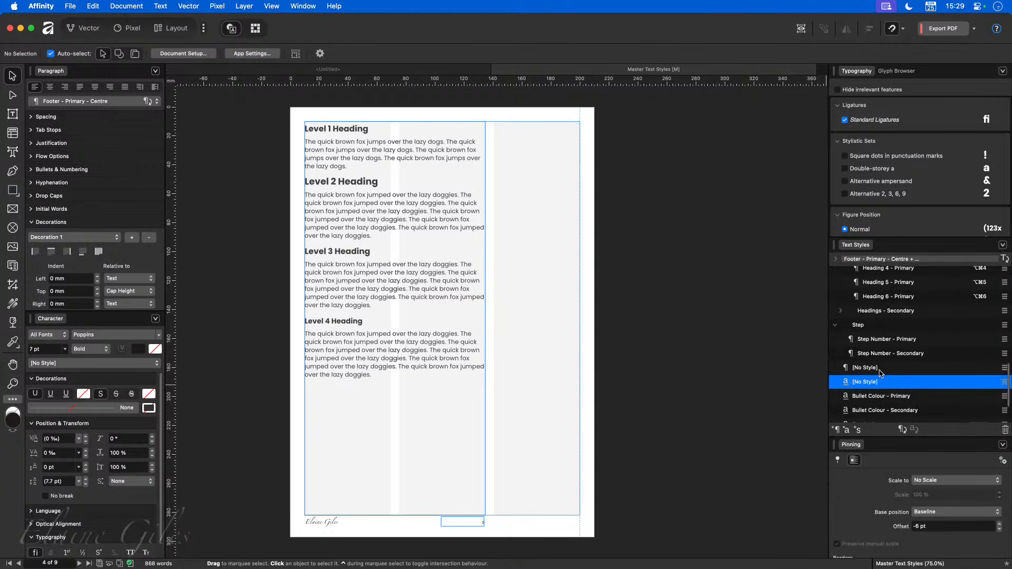
{"action": "scroll", "coordinate": [879, 374], "scroll_direction": "up", "scroll_amount": 10}
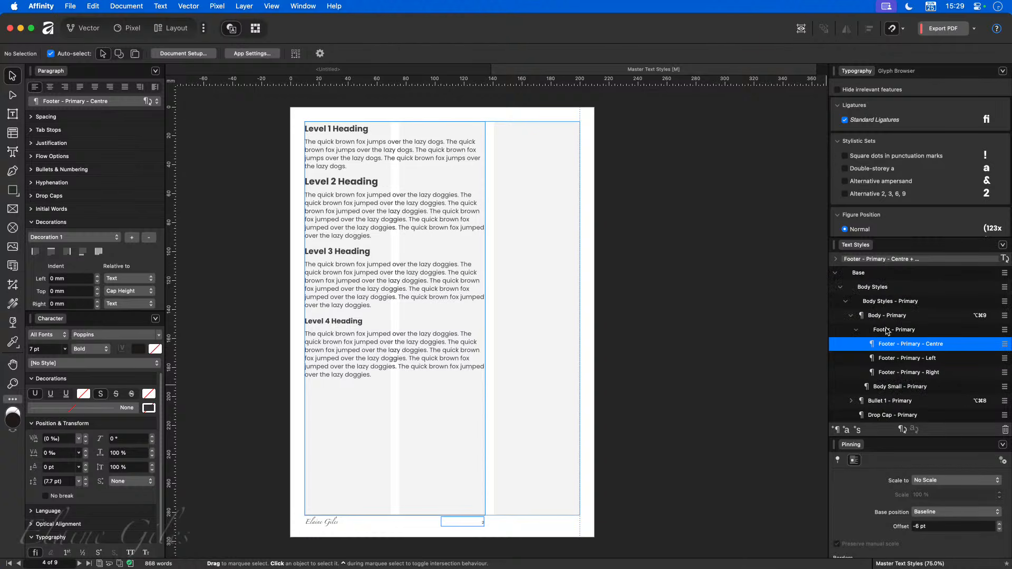
{"action": "scroll", "coordinate": [911, 379], "scroll_direction": "down", "scroll_amount": 1}
{"action": "scroll", "coordinate": [911, 379], "scroll_direction": "down", "scroll_amount": 5}
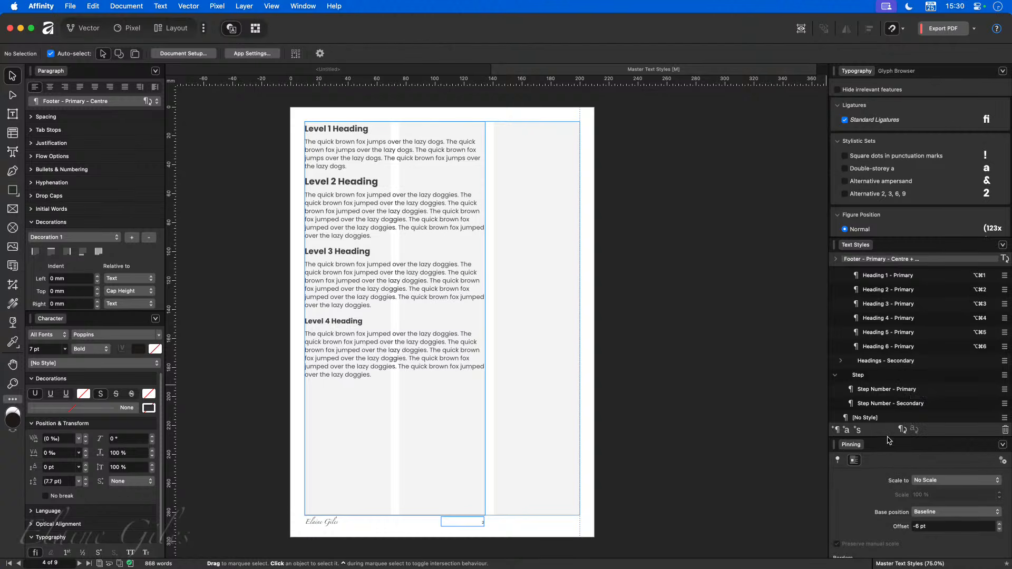
{"action": "left_click_drag", "start_coordinate": [890, 439], "coordinate": [891, 386]}
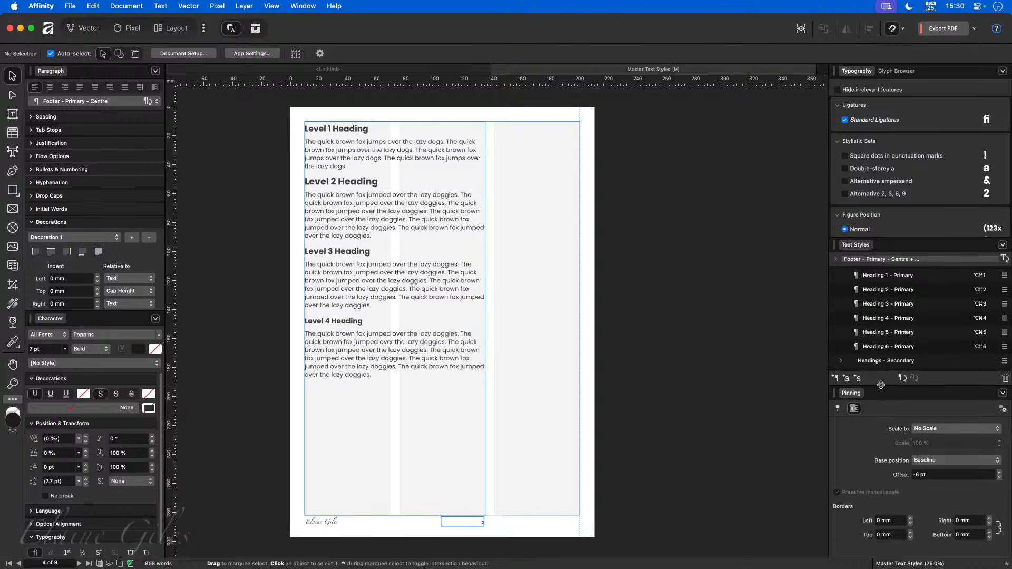
{"action": "left_click_drag", "start_coordinate": [881, 384], "coordinate": [881, 441]}
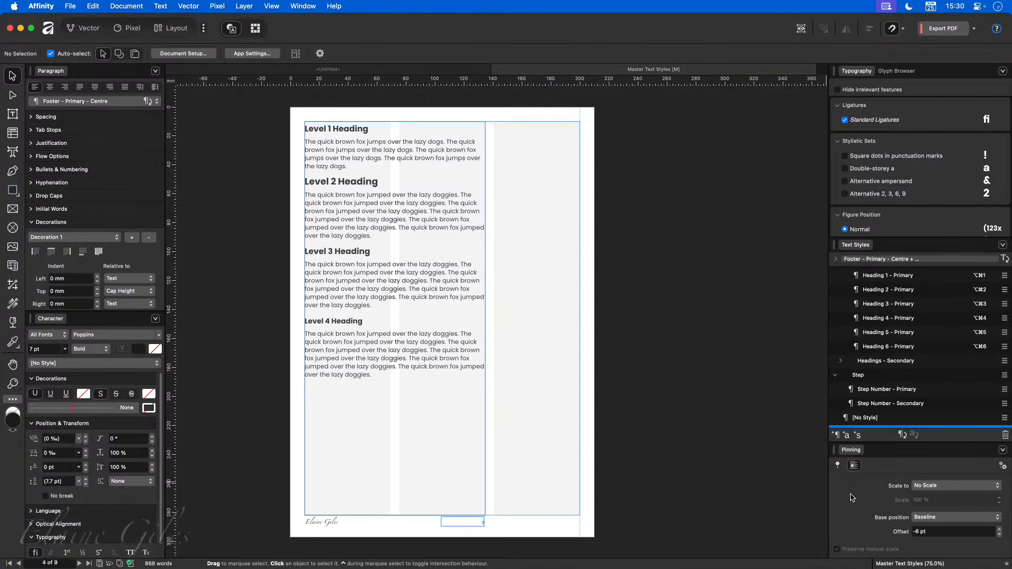
Detach the Pinning panel, dock it back beneath Text Styles, and enlarge the Text Styles panel.
{"action": "left_click_drag", "start_coordinate": [852, 450], "coordinate": [754, 88]}
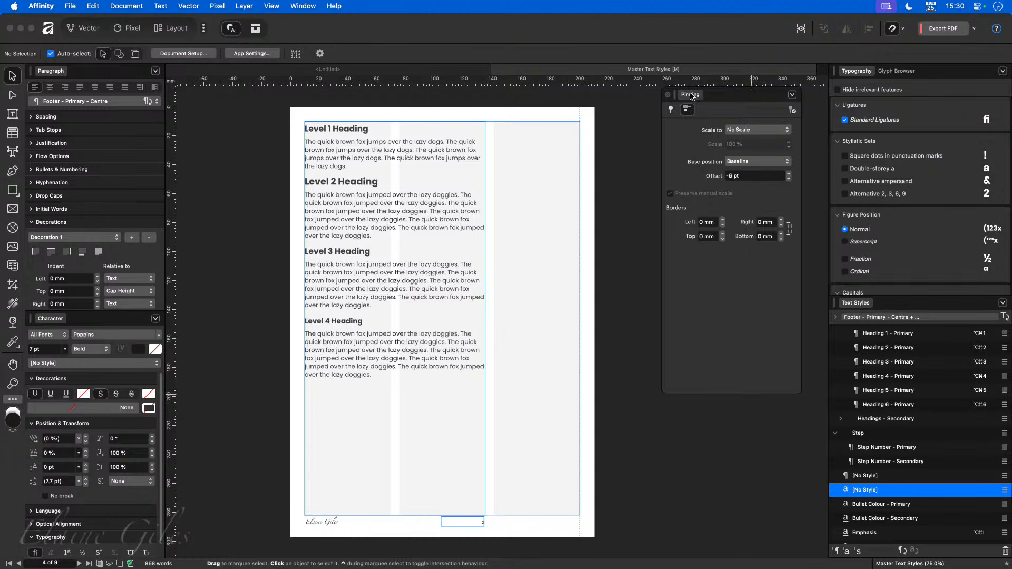
{"action": "left_click_drag", "start_coordinate": [689, 108], "coordinate": [884, 558]}
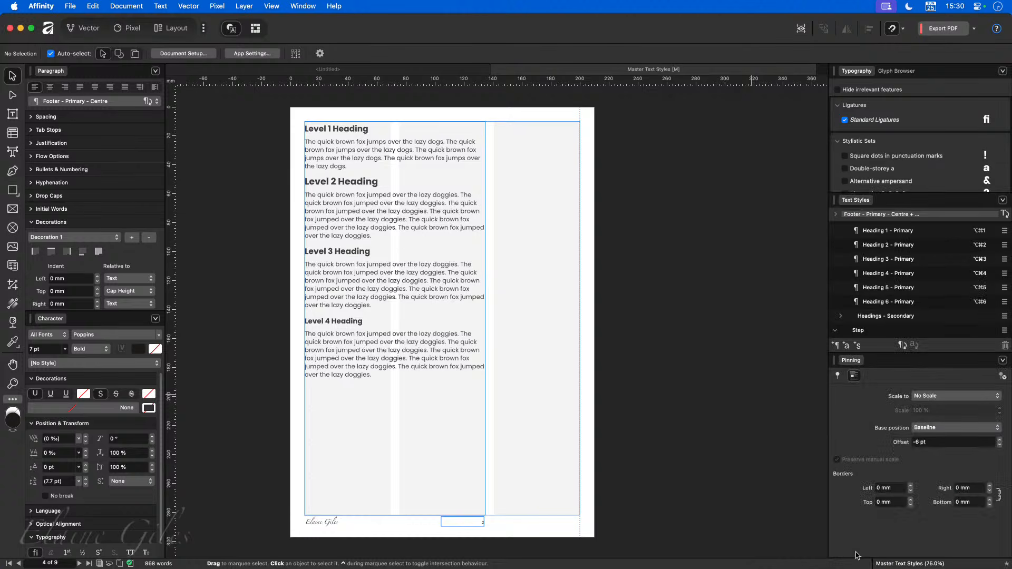
{"action": "left_click_drag", "start_coordinate": [875, 358], "coordinate": [884, 545]}
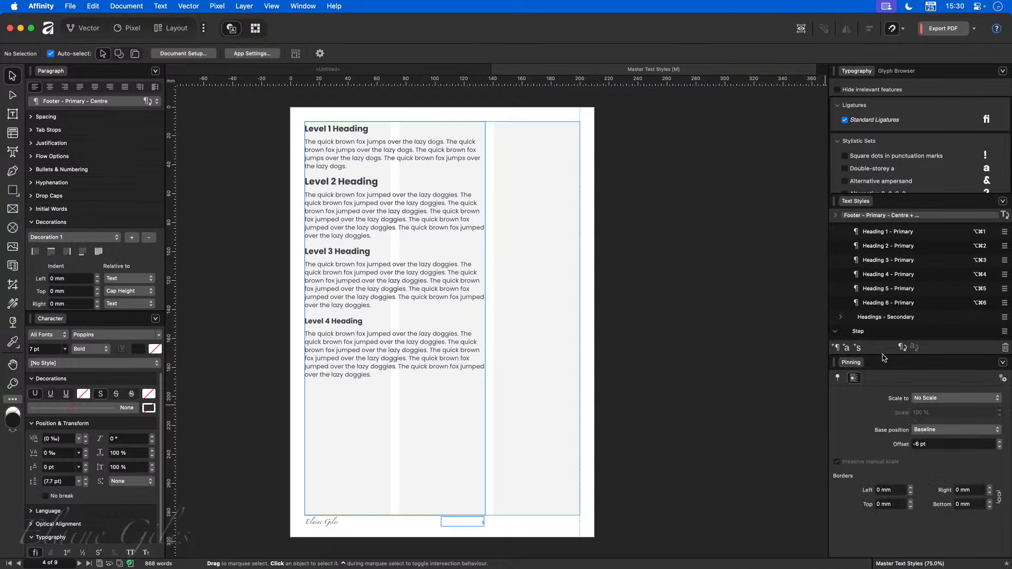
{"action": "left_click_drag", "start_coordinate": [884, 358], "coordinate": [879, 425]}
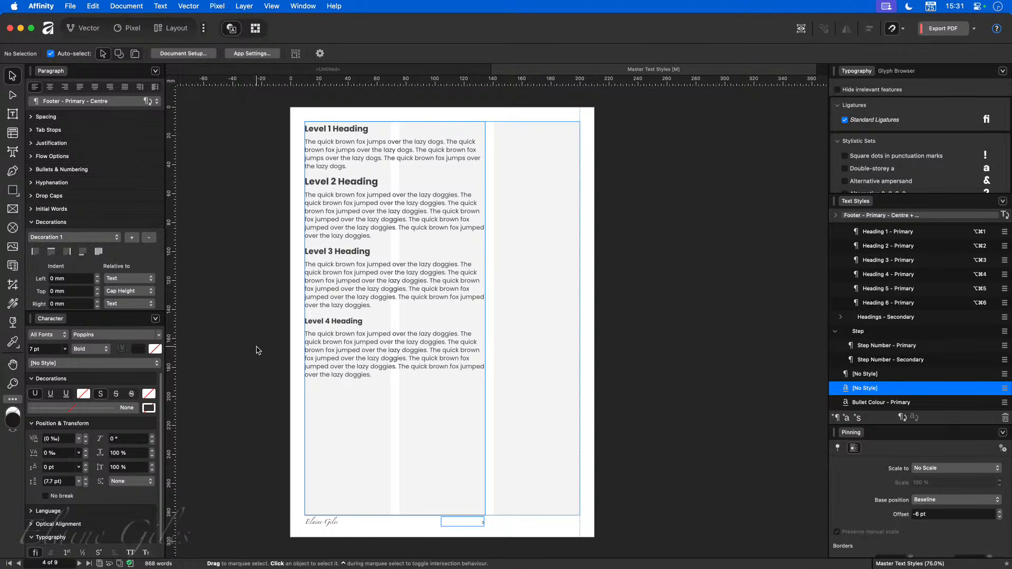
Switch to the Layout studio, try Text Styles as a taller floating panel, and dock it ahead of Layers.
{"action": "left_click", "coordinate": [168, 30]}
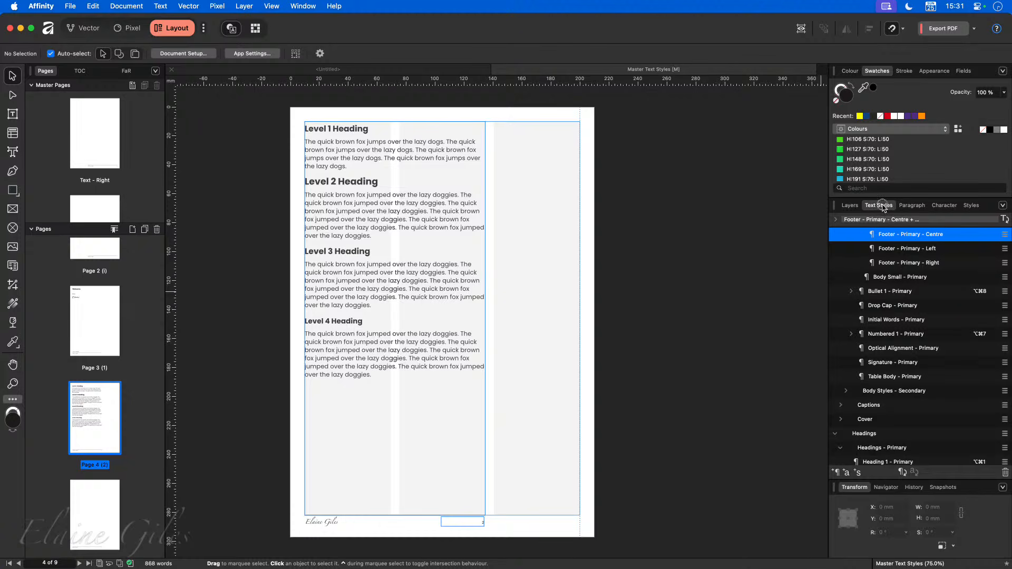
{"action": "left_click_drag", "start_coordinate": [879, 205], "coordinate": [703, 104]}
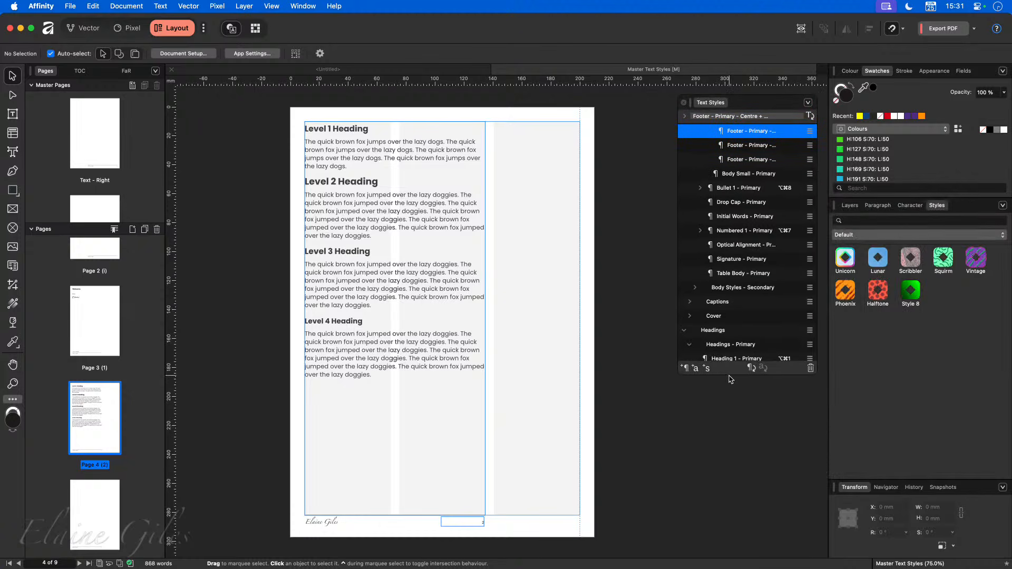
{"action": "left_click_drag", "start_coordinate": [732, 546], "coordinate": [732, 547]}
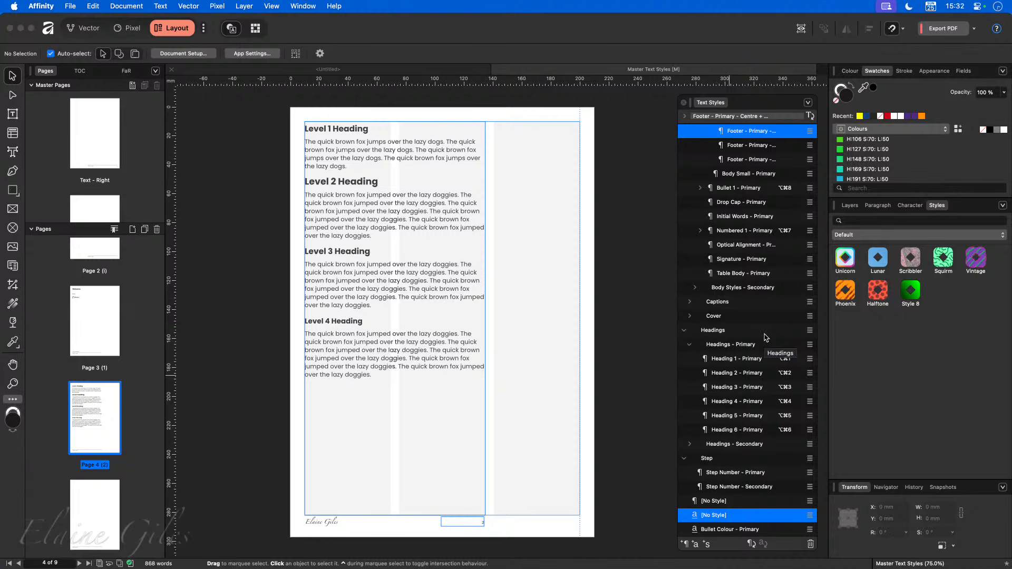
{"action": "left_click_drag", "start_coordinate": [716, 117], "coordinate": [847, 209]}
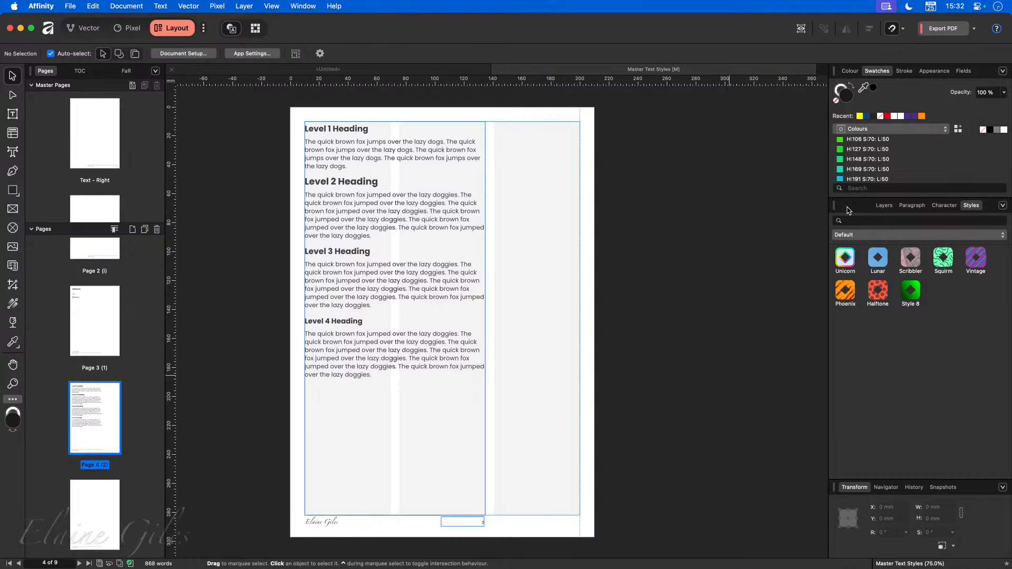
{"action": "left_click", "coordinate": [847, 210]}
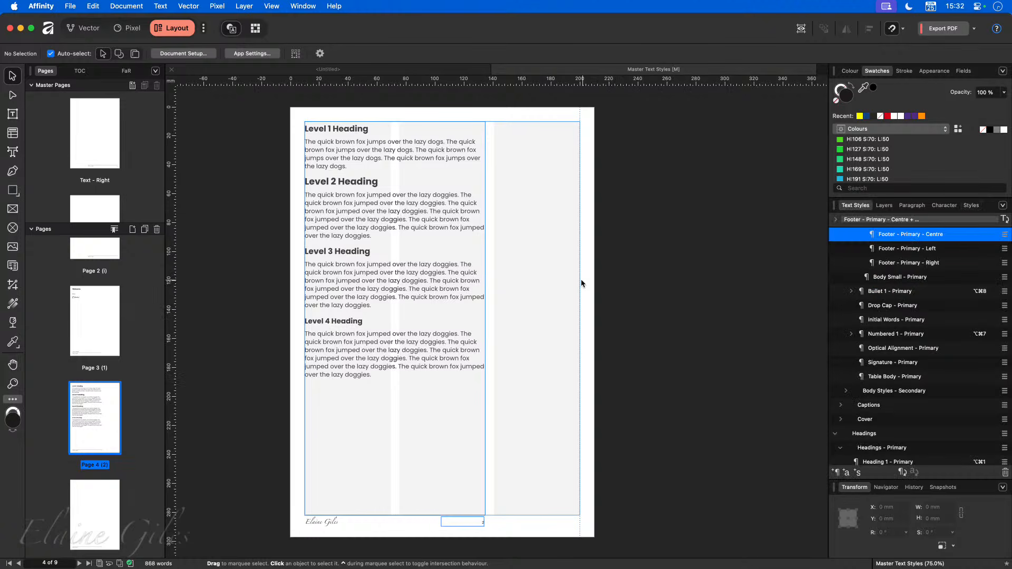
Add a master page to the untitled document with unlinked margins of 10 mm left, right and top and 15 mm bottom.
{"action": "left_click", "coordinate": [383, 71]}
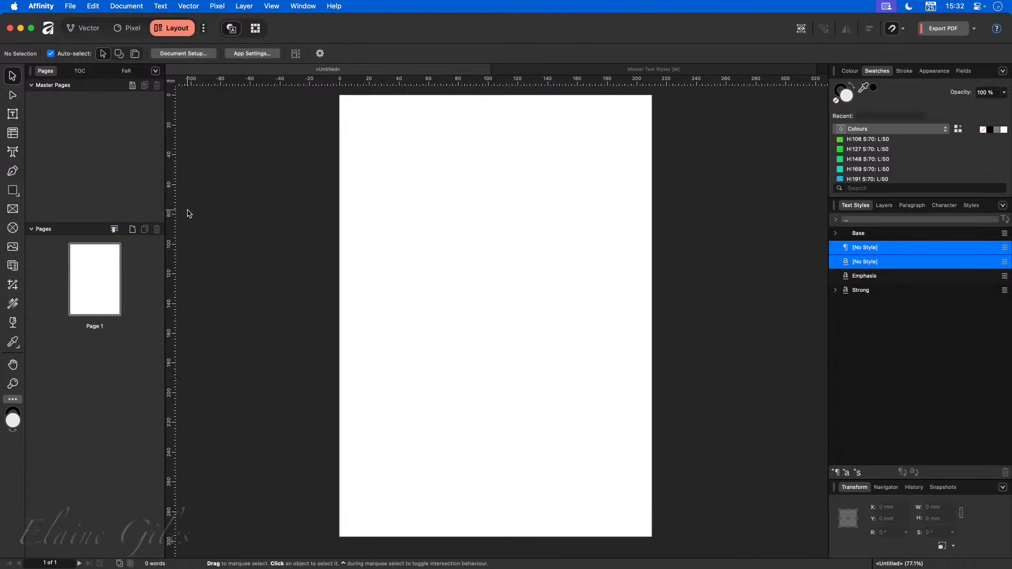
{"action": "left_click", "coordinate": [133, 85]}
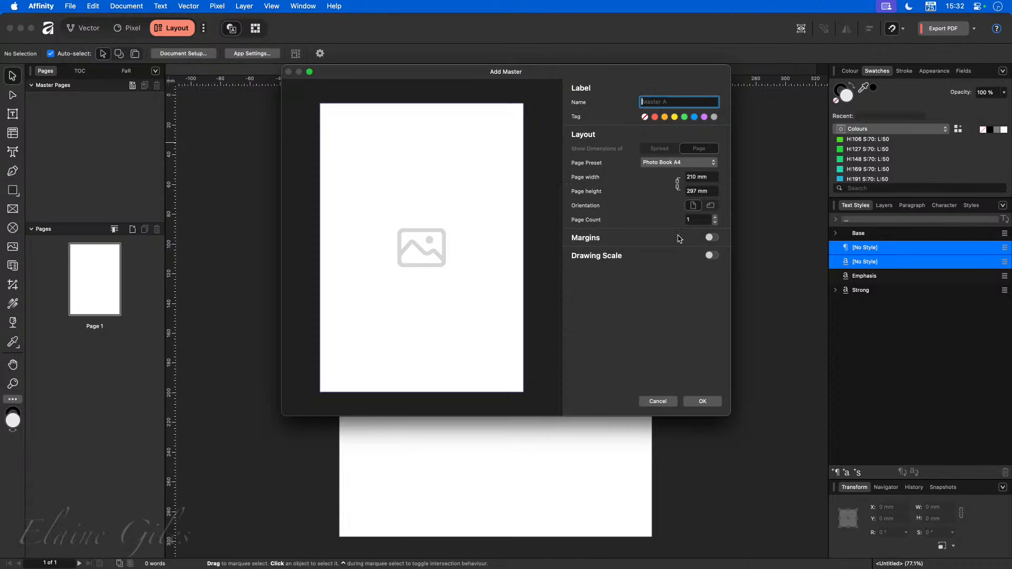
{"action": "left_click", "coordinate": [713, 237]}
{"action": "left_click", "coordinate": [701, 252]}
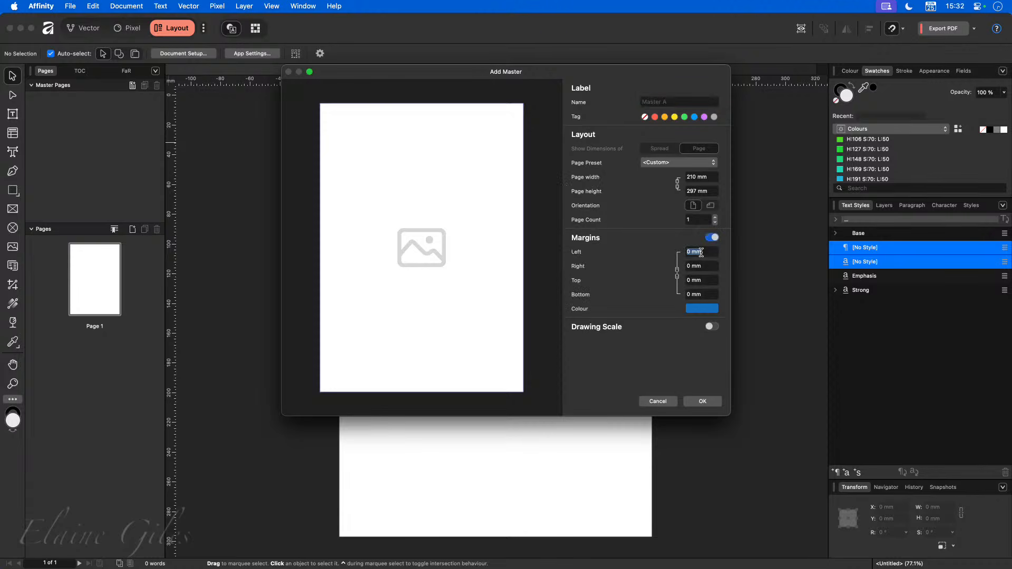
{"action": "type", "text": "10"}
{"action": "key", "text": "Tab"}
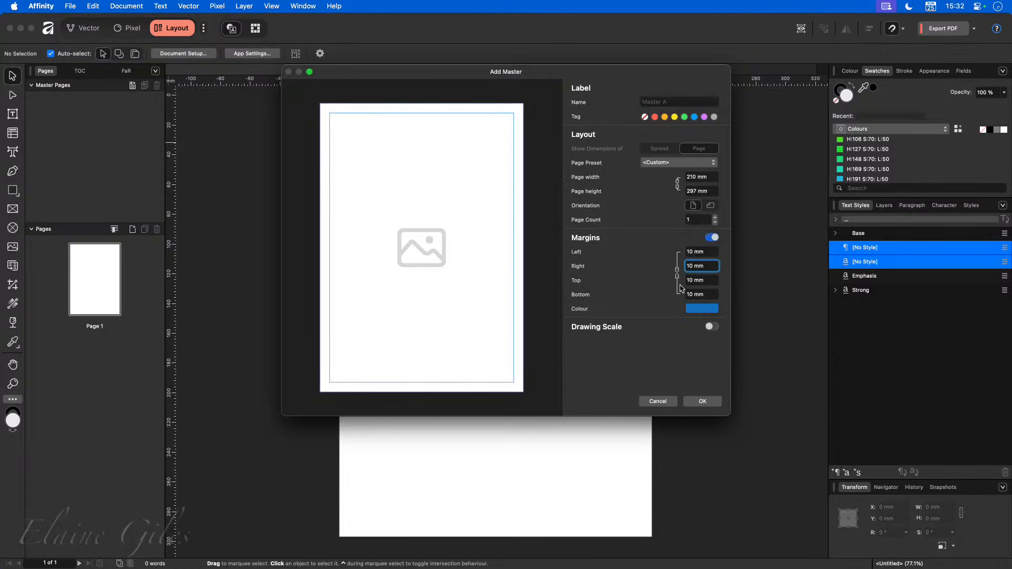
{"action": "left_click", "coordinate": [694, 295]}
{"action": "type", "text": "15"}
{"action": "key", "text": "Return"}
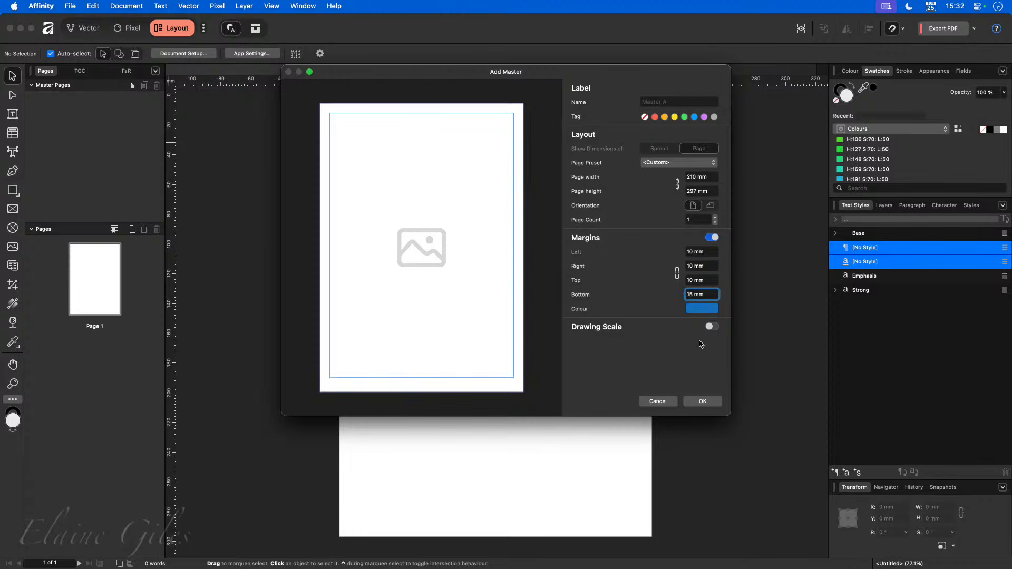
{"action": "left_click", "coordinate": [710, 402]}
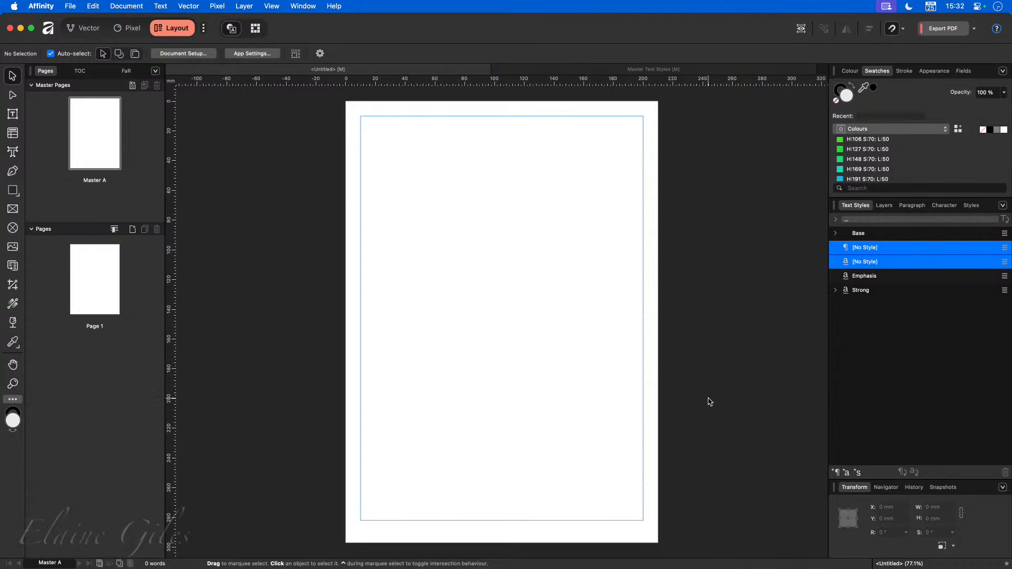
Apply Master A to Page 1 and collapse the list of master pages.
{"action": "left_click", "coordinate": [87, 147]}
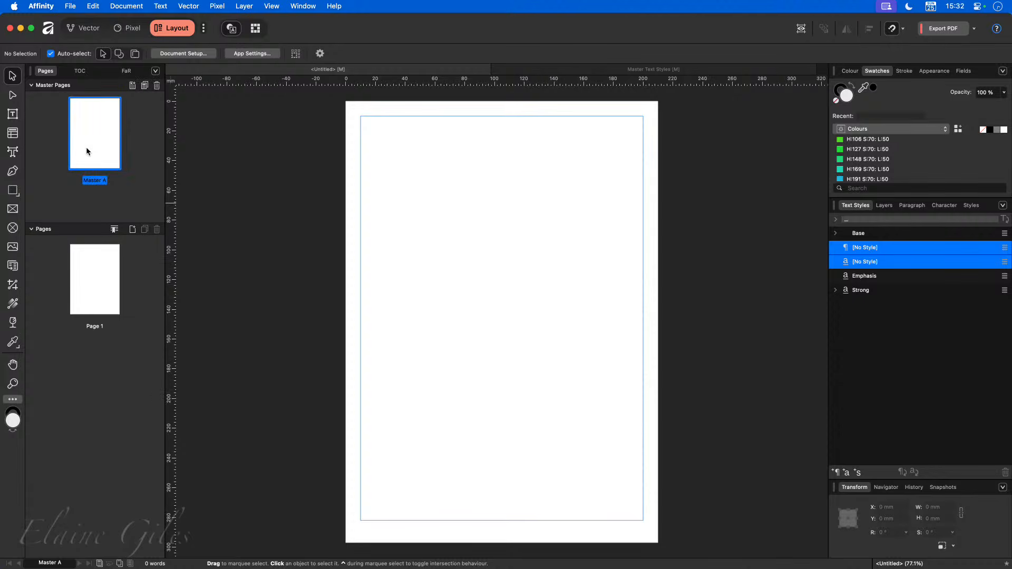
{"action": "left_click", "coordinate": [96, 271]}
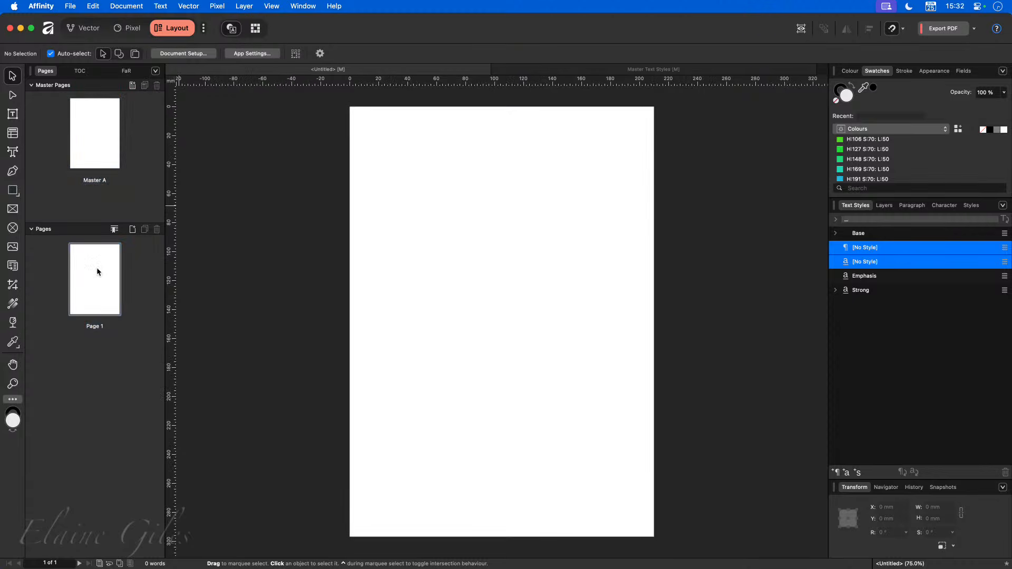
{"action": "left_click_drag", "start_coordinate": [100, 137], "coordinate": [96, 275]}
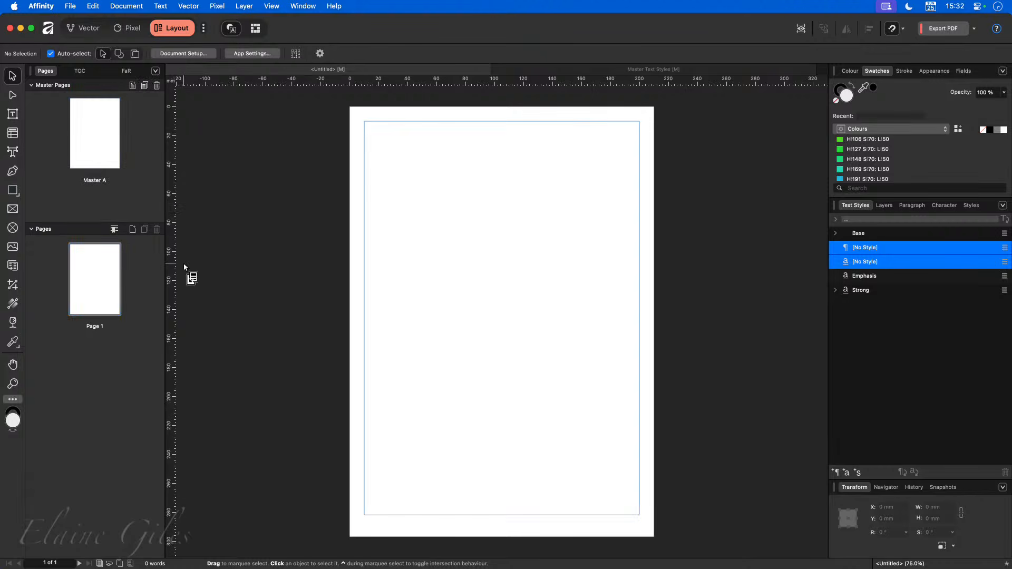
{"action": "left_click", "coordinate": [32, 86]}
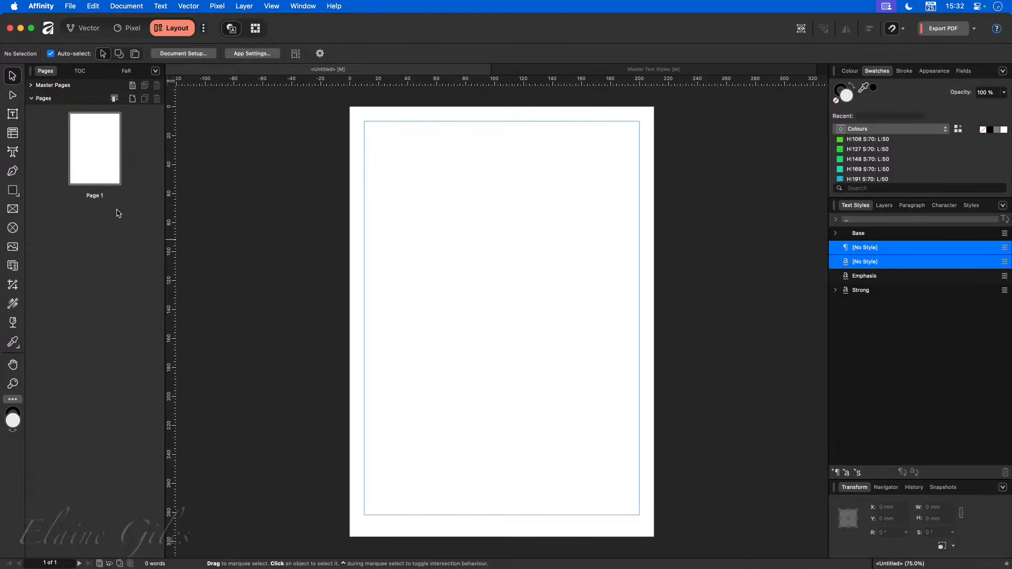
Draw a 190 × 272 mm text frame on page 1 that fills the area inside the margins.
{"action": "double_click", "coordinate": [97, 164]}
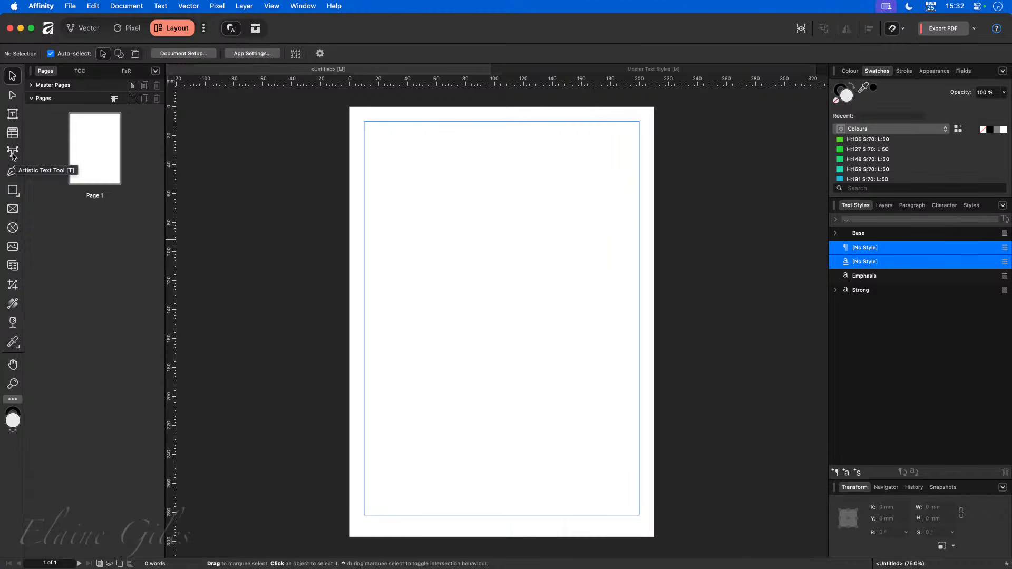
{"action": "left_click", "coordinate": [13, 117]}
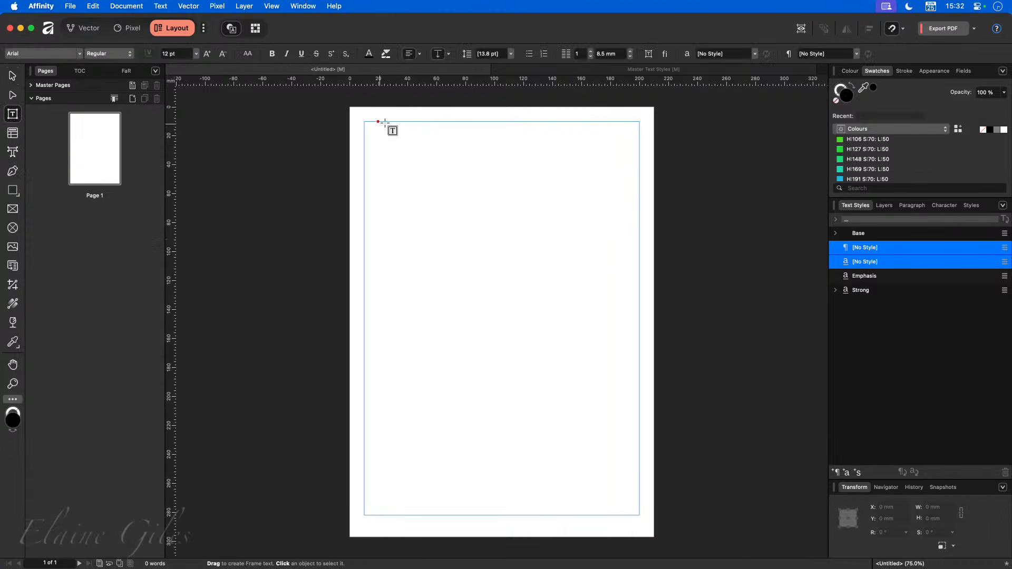
{"action": "left_click_drag", "start_coordinate": [364, 122], "coordinate": [640, 516]}
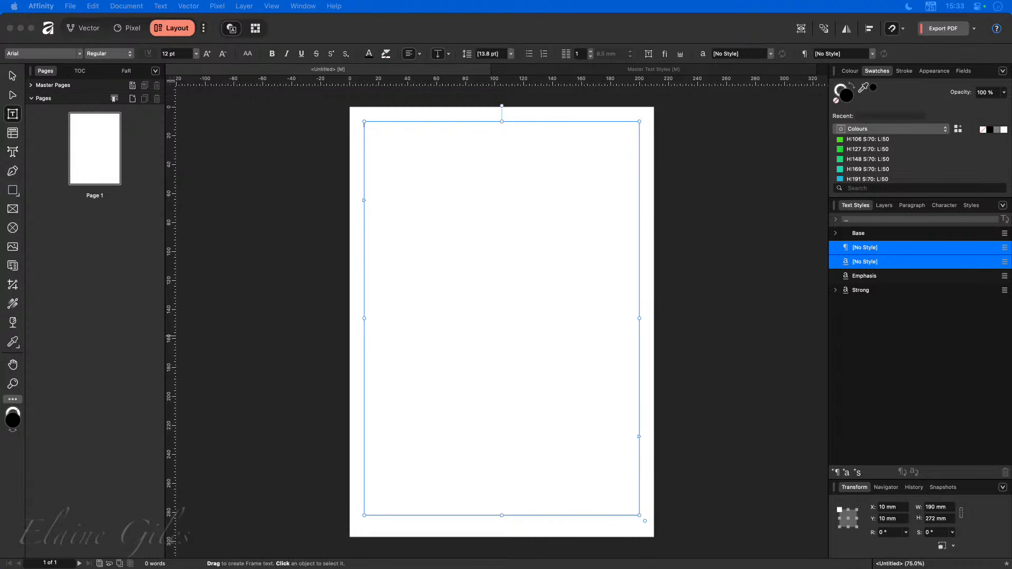
Switch to Sublime Text and look through General Questions.txt, examining its length, question numbering and bullet characters.
{"action": "key", "text": "super+Tab"}
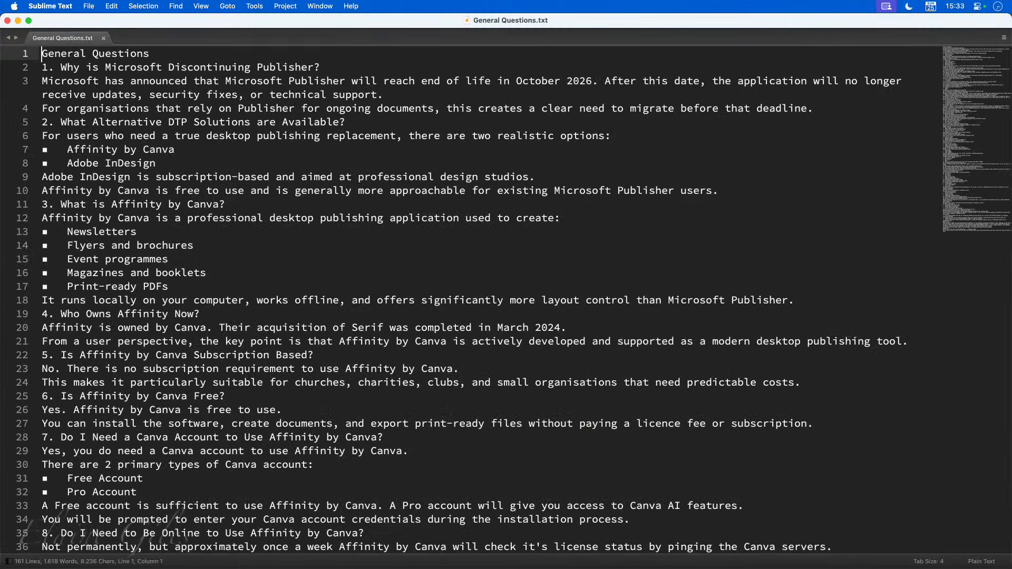
{"action": "left_click", "coordinate": [315, 286]}
{"action": "scroll", "coordinate": [304, 301], "scroll_direction": "down", "scroll_amount": 5}
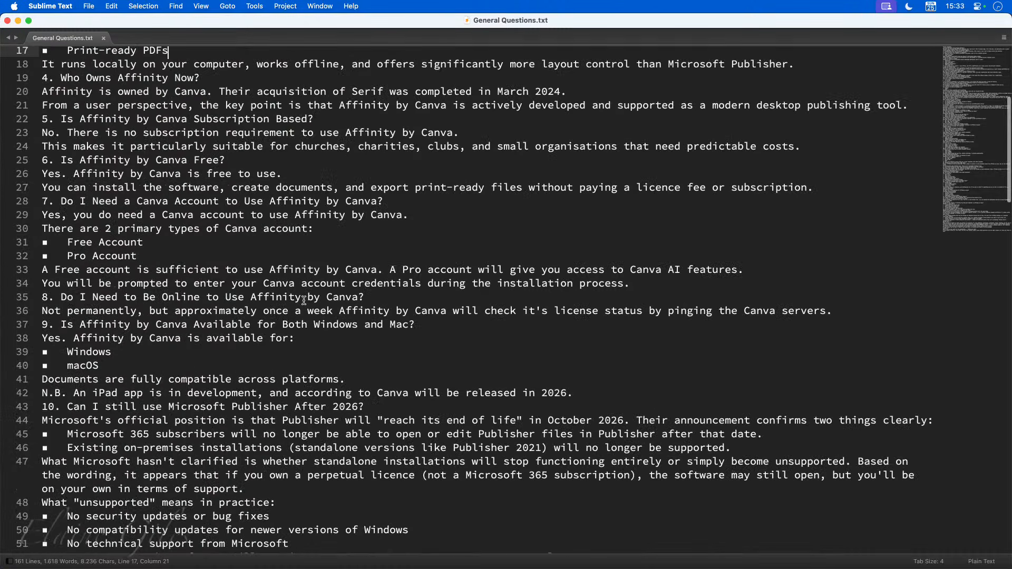
{"action": "scroll", "coordinate": [303, 301], "scroll_direction": "down", "scroll_amount": 15}
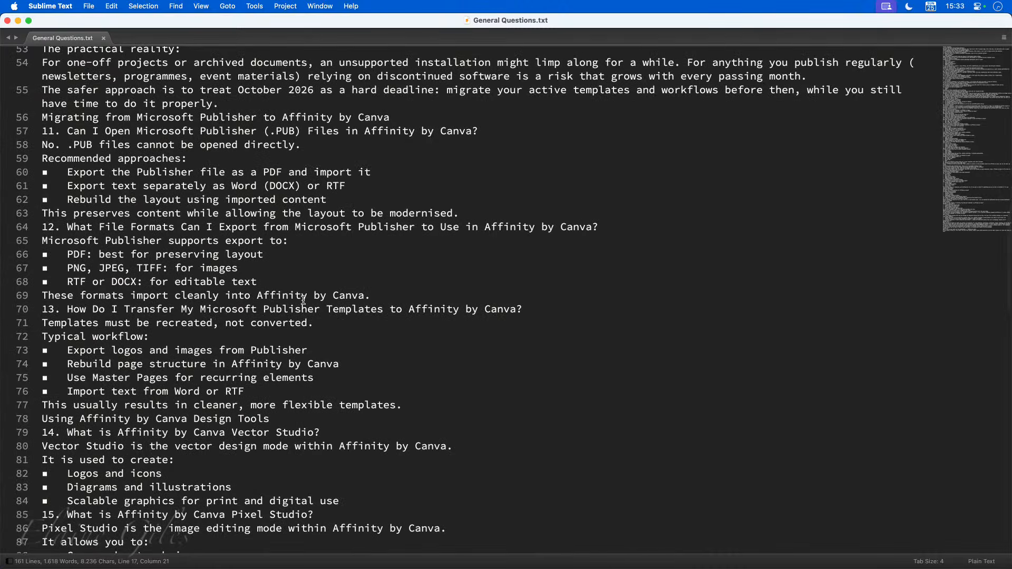
{"action": "scroll", "coordinate": [304, 299], "scroll_direction": "down", "scroll_amount": 17}
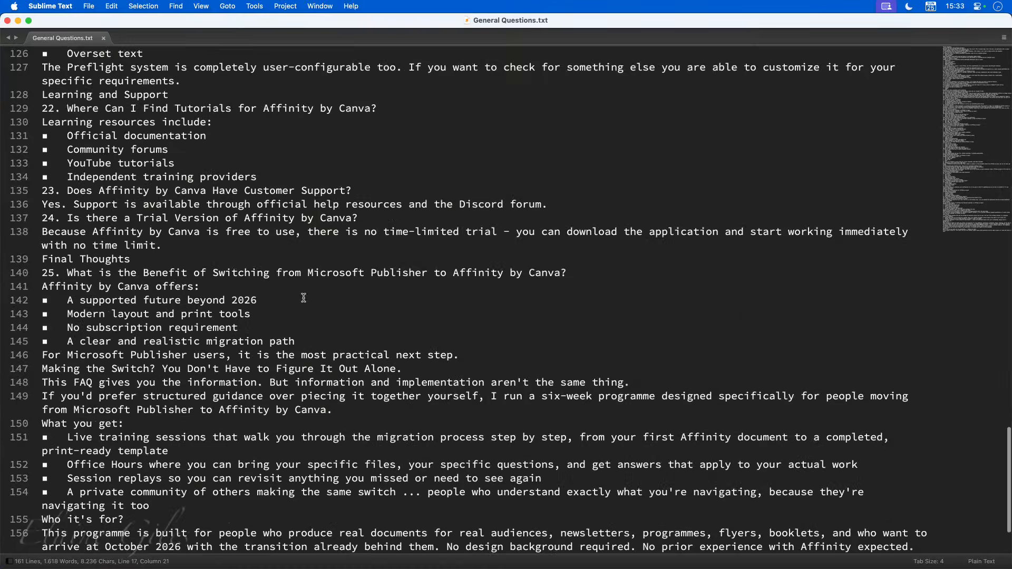
{"action": "scroll", "coordinate": [304, 299], "scroll_direction": "up", "scroll_amount": 20}
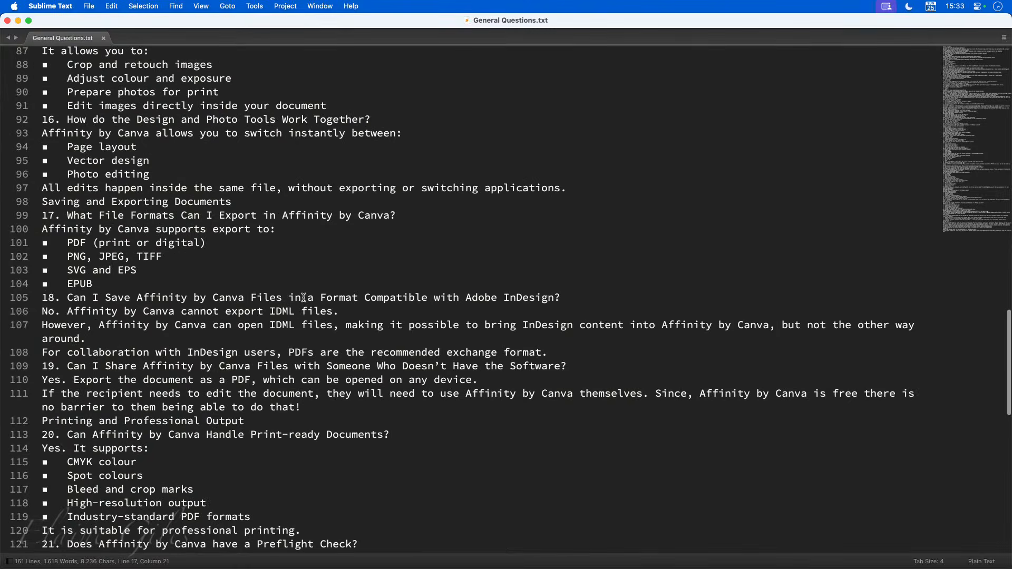
{"action": "scroll", "coordinate": [304, 299], "scroll_direction": "up", "scroll_amount": 13}
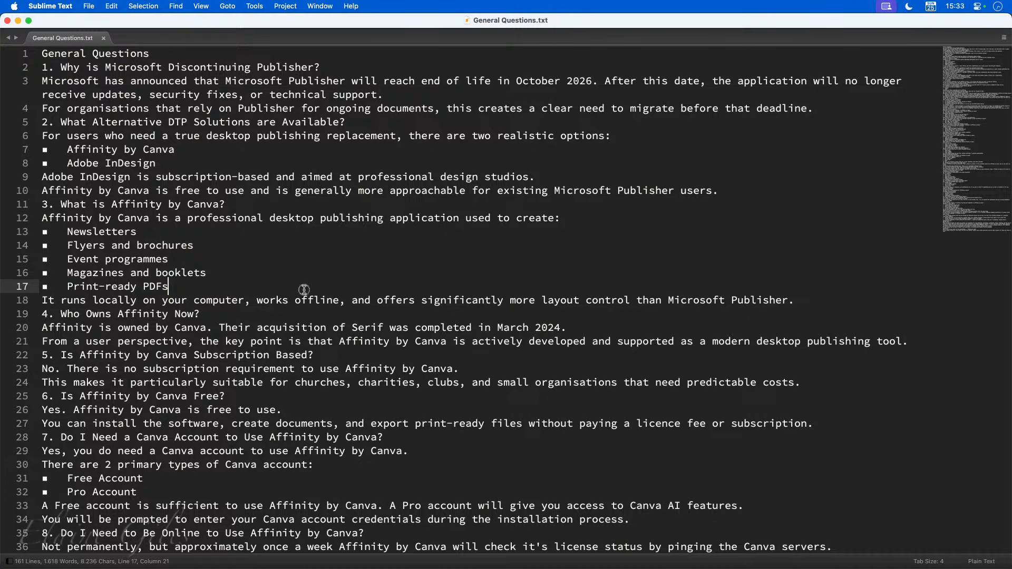
{"action": "left_click", "coordinate": [65, 150]}
{"action": "left_click_drag", "start_coordinate": [60, 67], "coordinate": [41, 66]}
{"action": "left_click_drag", "start_coordinate": [66, 150], "coordinate": [41, 149]}
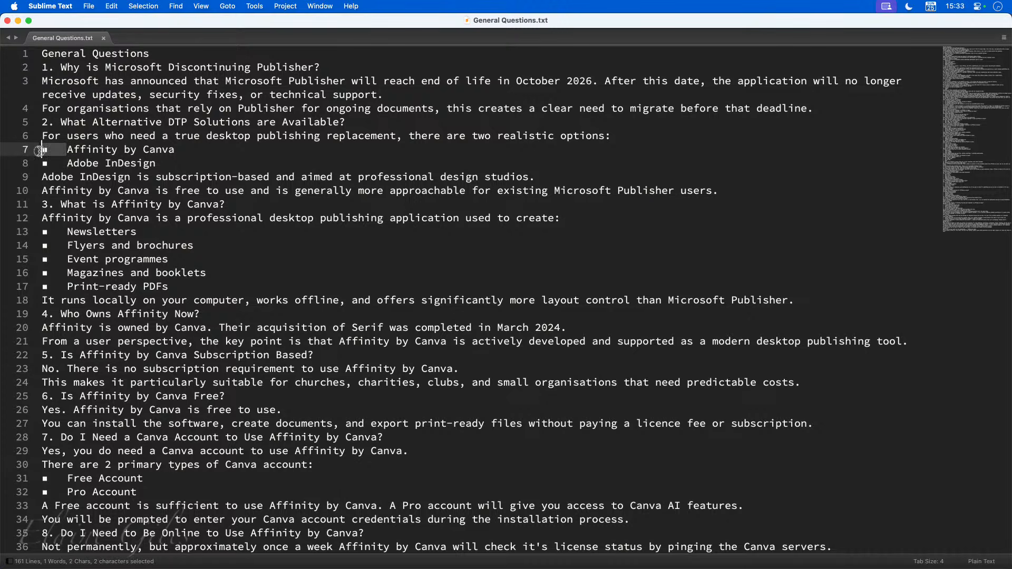
{"action": "left_click", "coordinate": [249, 208]}
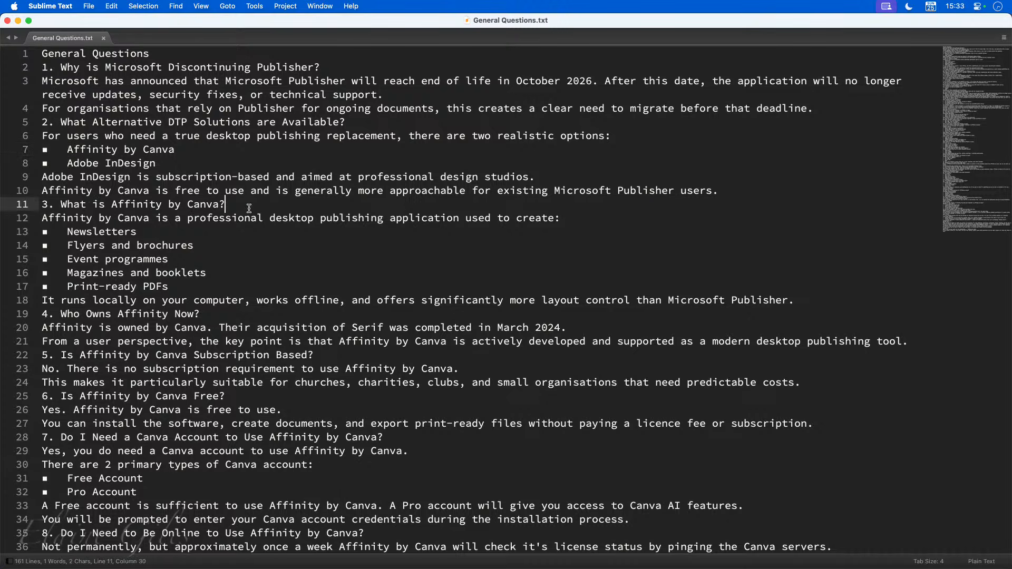
Copy the entire General Questions.txt text and paste it into the page 1 text frame in Affinity.
{"action": "key", "text": "super+a"}
{"action": "key", "text": "super+c"}
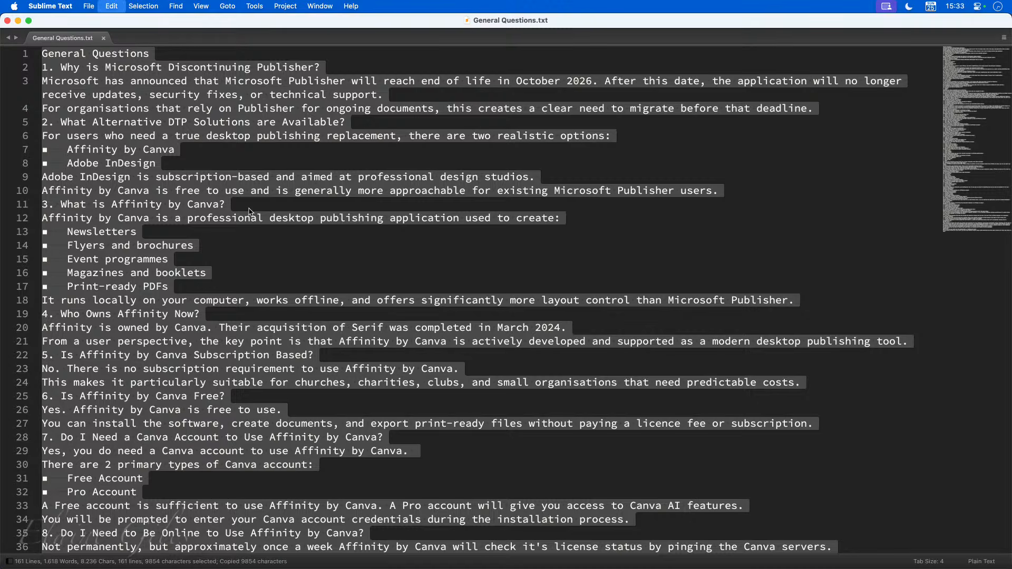
{"action": "key", "text": "super+Tab"}
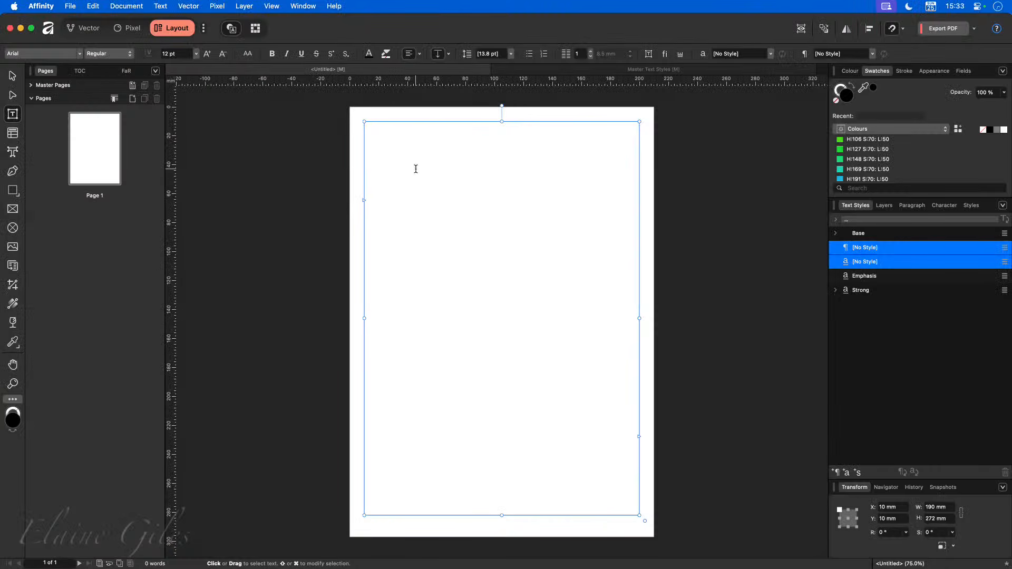
{"action": "key", "text": "super+v"}
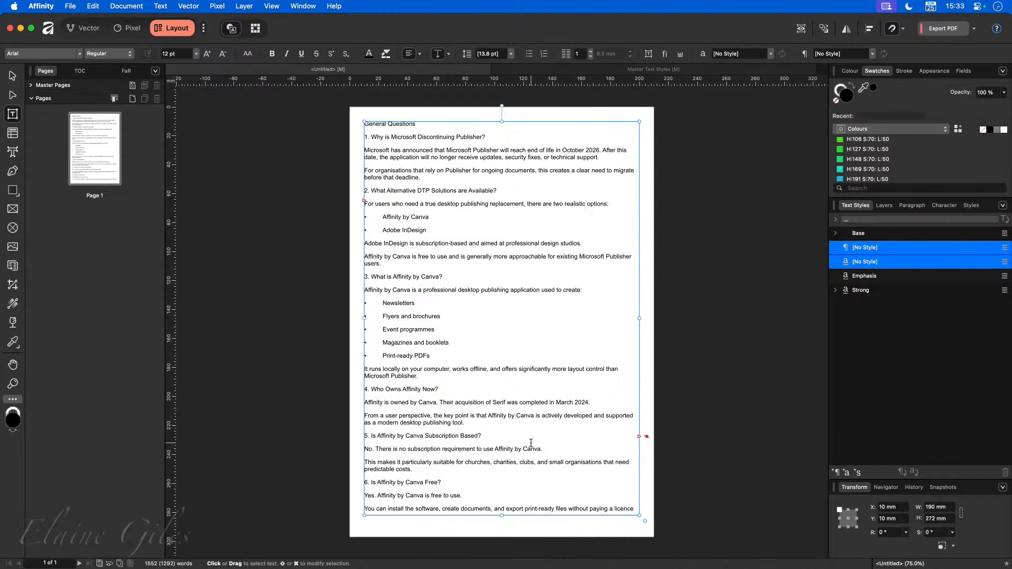
Preview the text that overflows the page 1 frame, and hide it again.
{"action": "left_click", "coordinate": [648, 438]}
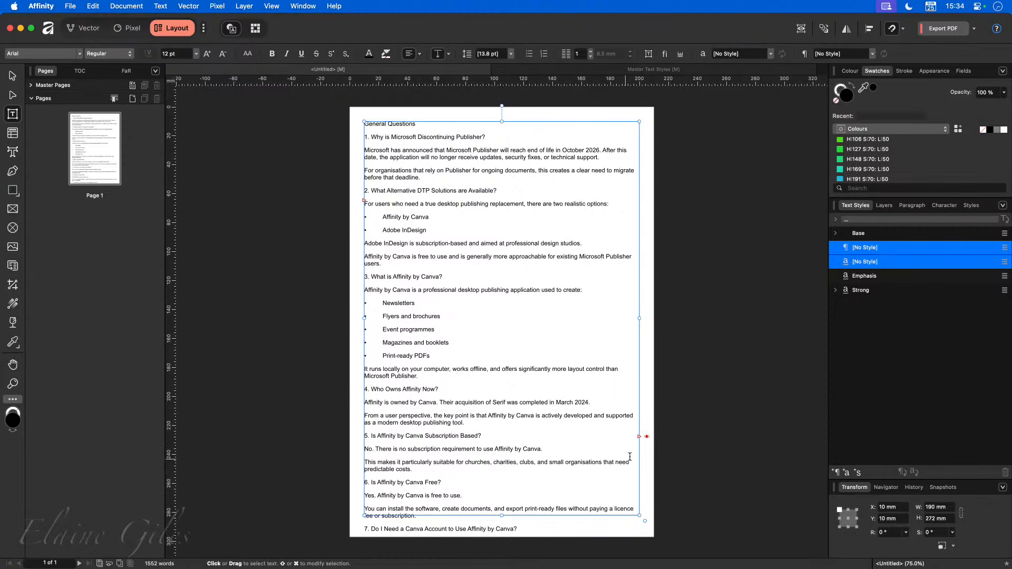
{"action": "left_click", "coordinate": [647, 437]}
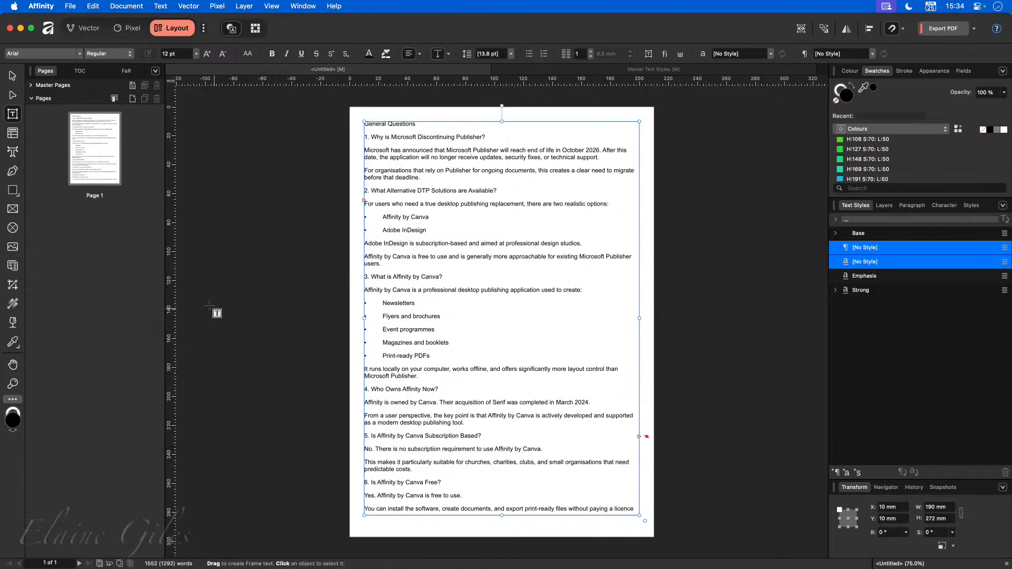
Add one page based on Master A after page 1 and draw a 190 × 272 mm text frame filling its margins.
{"action": "left_click", "coordinate": [133, 98]}
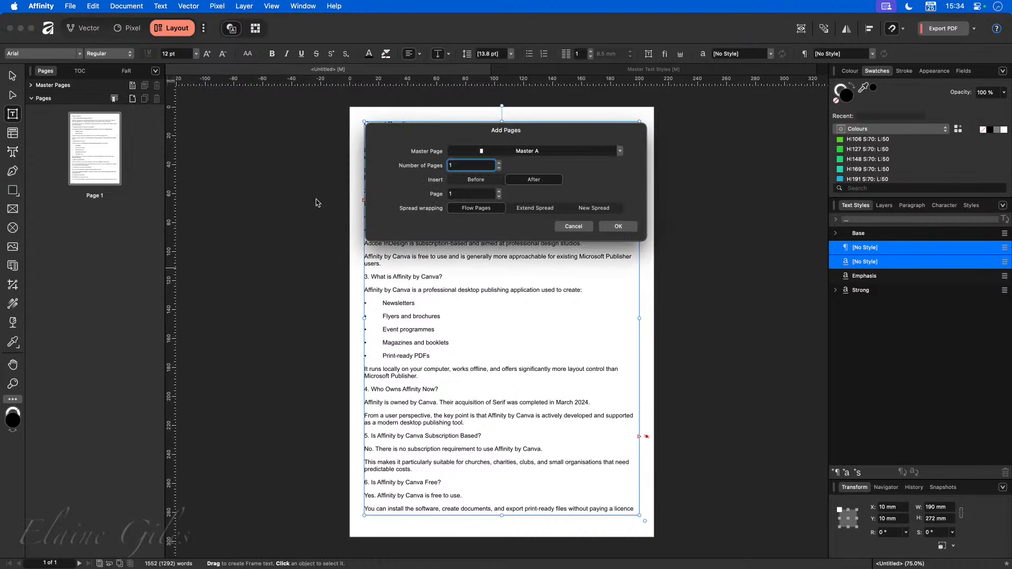
{"action": "left_click", "coordinate": [614, 226]}
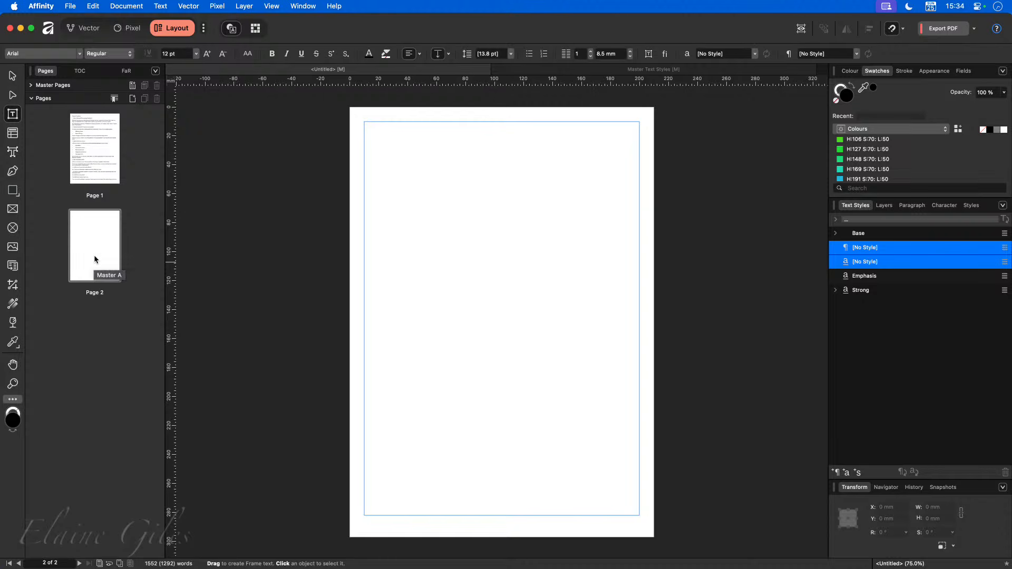
{"action": "left_click", "coordinate": [93, 161]}
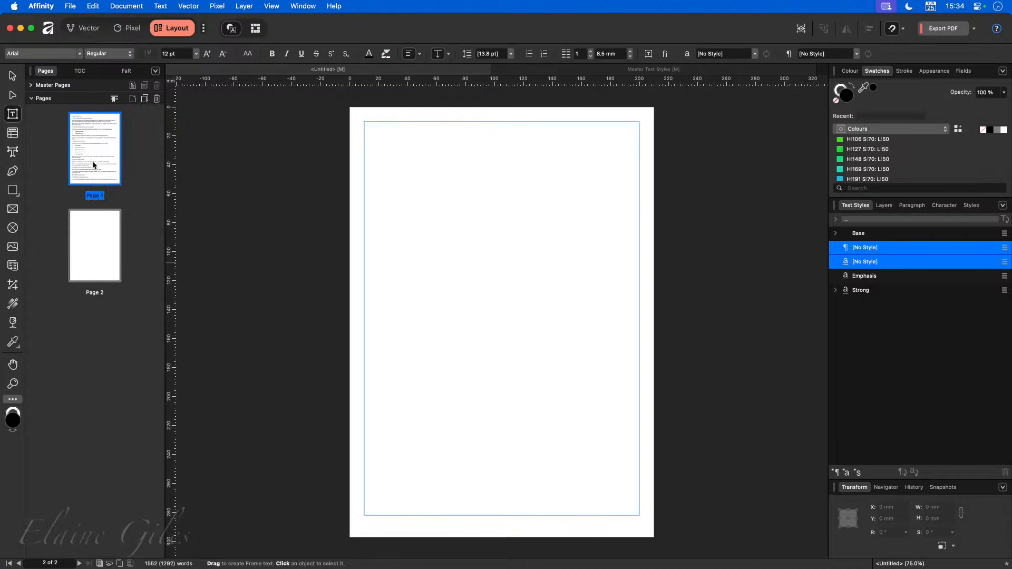
{"action": "double_click", "coordinate": [93, 163]}
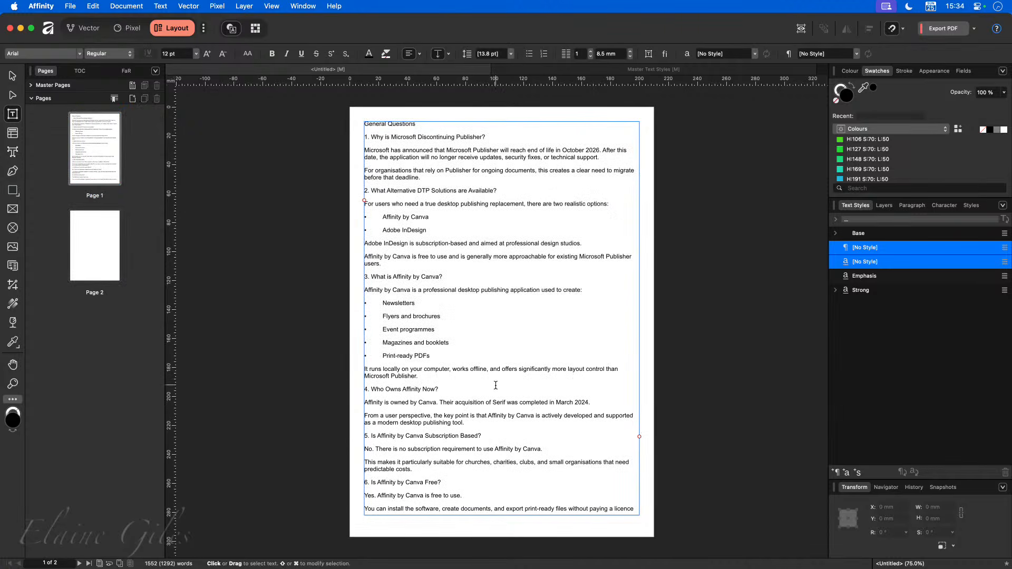
{"action": "double_click", "coordinate": [96, 258]}
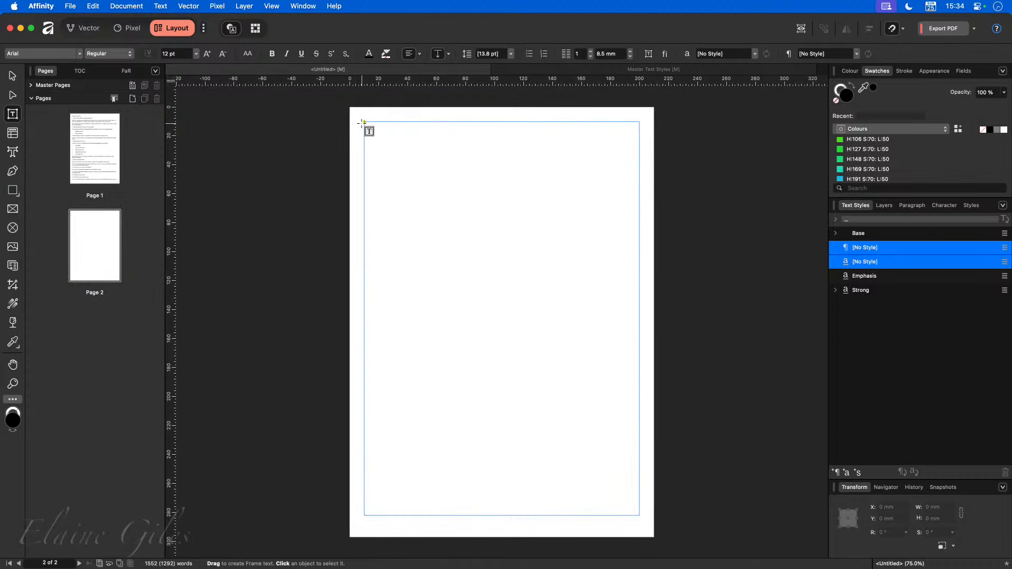
{"action": "left_click_drag", "start_coordinate": [364, 122], "coordinate": [639, 516]}
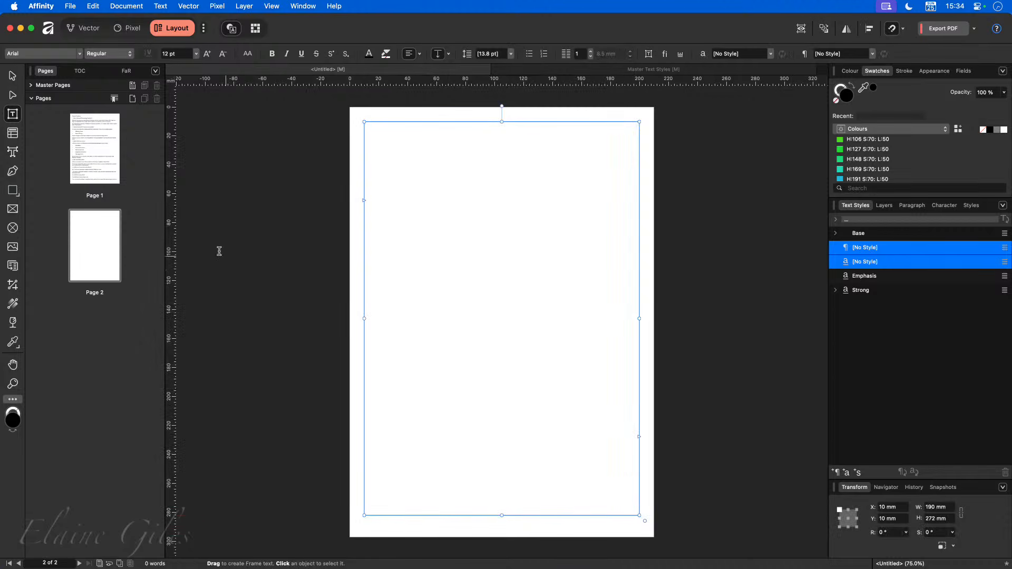
Link the page 1 text frame to the empty frame on page 2 so the overflowing text continues there.
{"action": "double_click", "coordinate": [86, 153]}
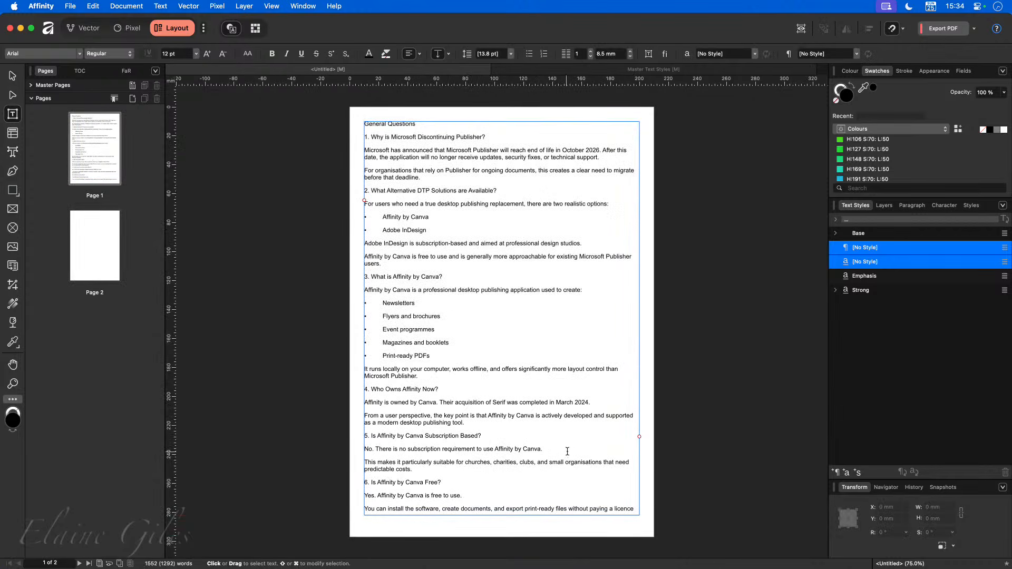
{"action": "left_click", "coordinate": [586, 442]}
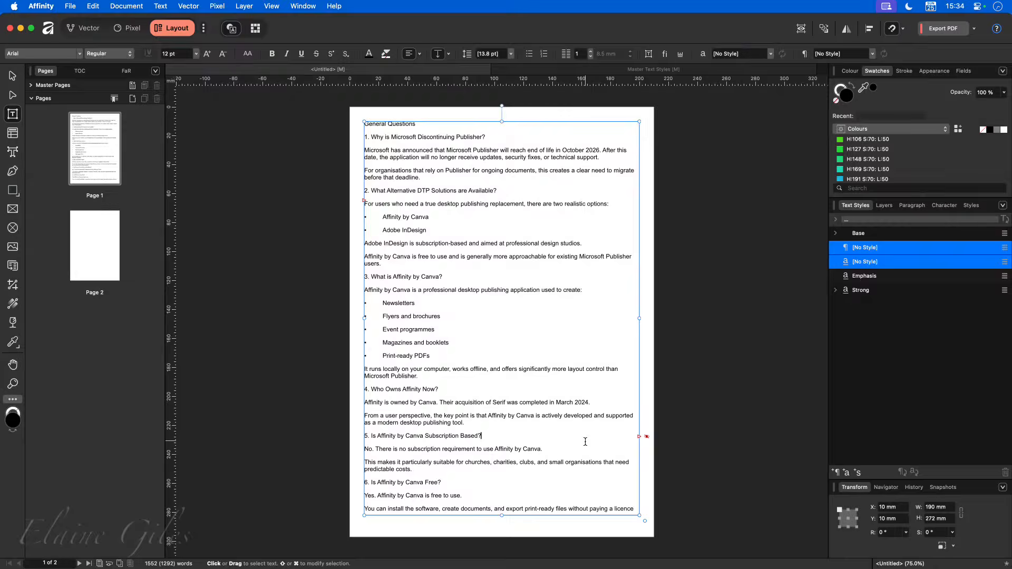
{"action": "left_click", "coordinate": [639, 437]}
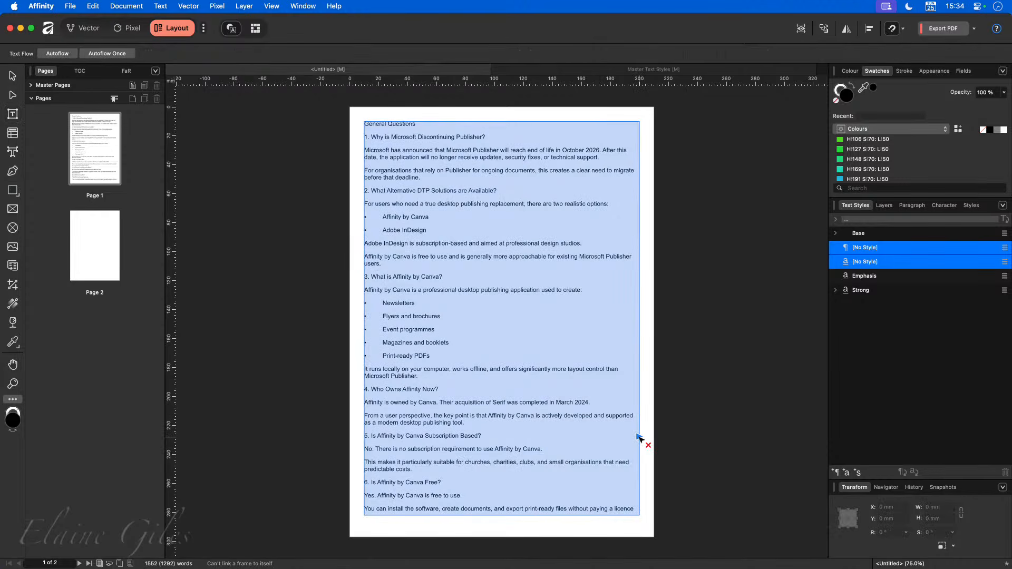
{"action": "left_click", "coordinate": [95, 245]}
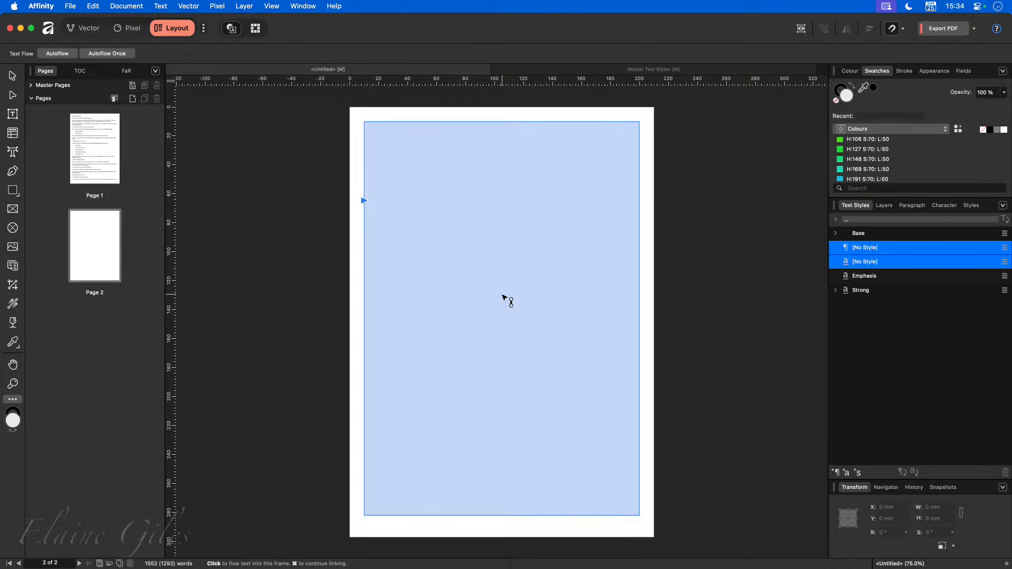
{"action": "left_click", "coordinate": [502, 296]}
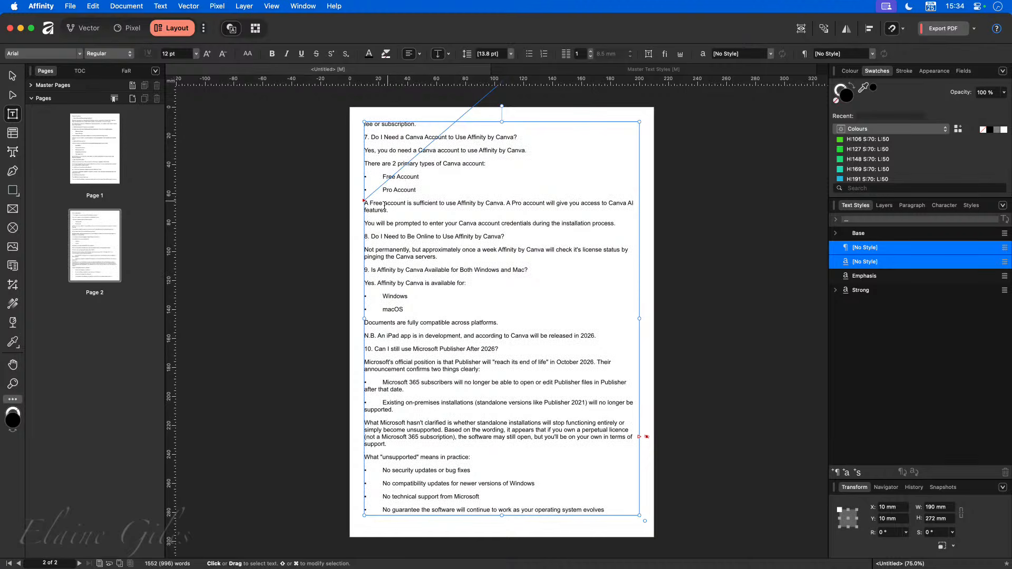
Autoflow the remaining overflow text from the page 2 frame onto as many new pages as needed, and select page 3.
{"action": "scroll", "coordinate": [466, 236], "scroll_direction": "up", "scroll_amount": 4}
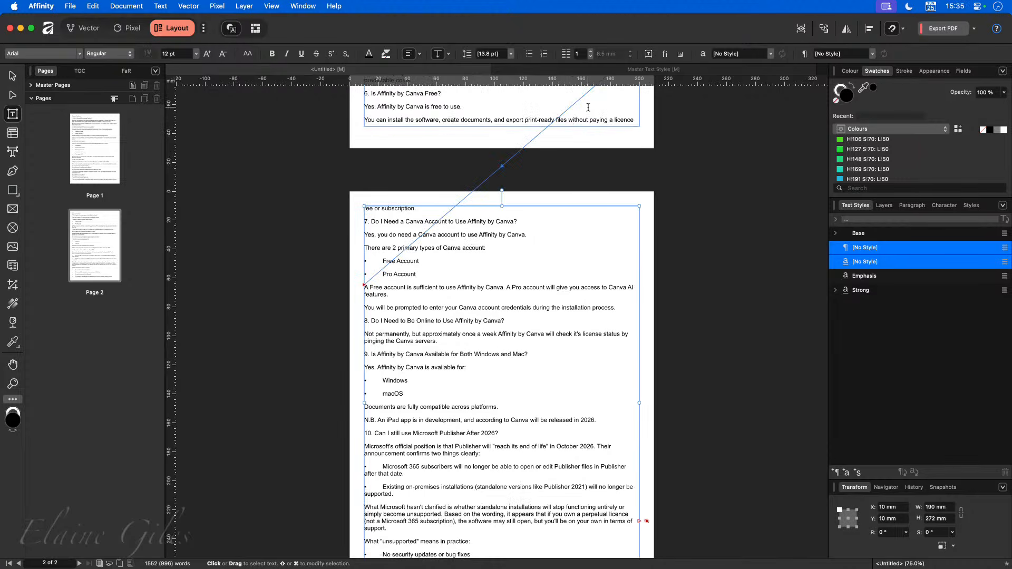
{"action": "scroll", "coordinate": [490, 274], "scroll_direction": "down", "scroll_amount": 4}
{"action": "left_click", "coordinate": [498, 291]}
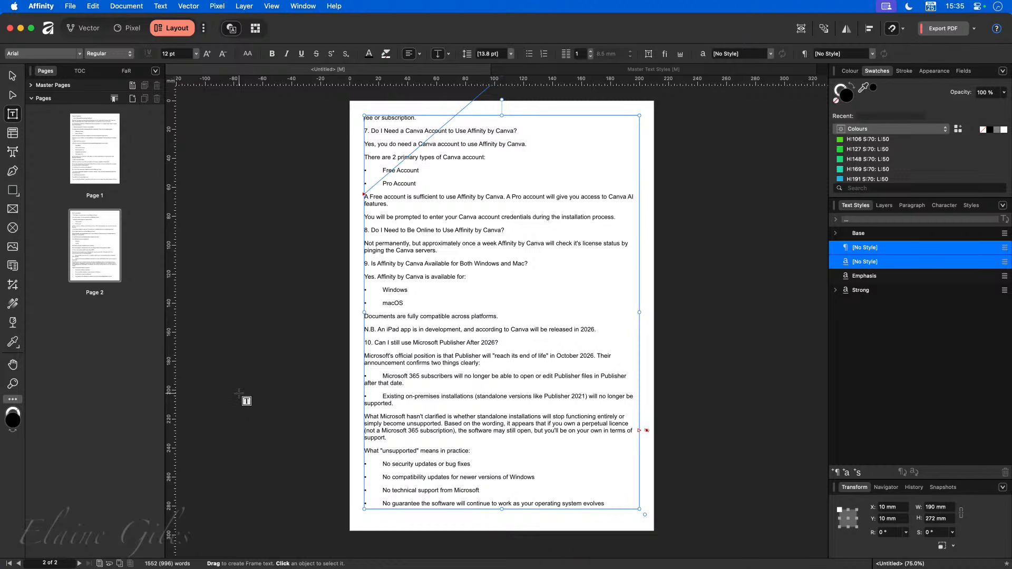
{"action": "left_click", "coordinate": [640, 432], "text": "shift"}
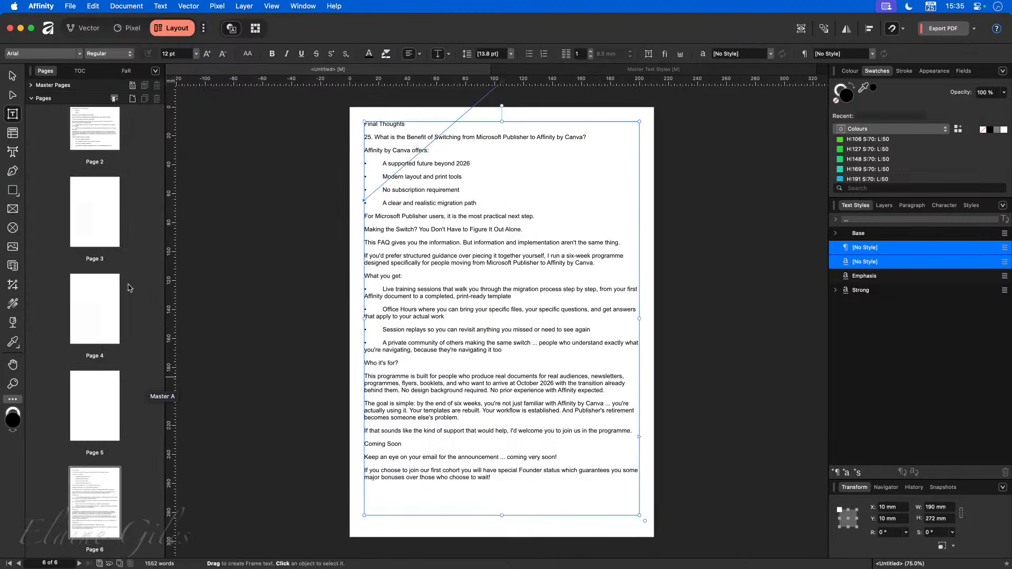
{"action": "left_click", "coordinate": [102, 229]}
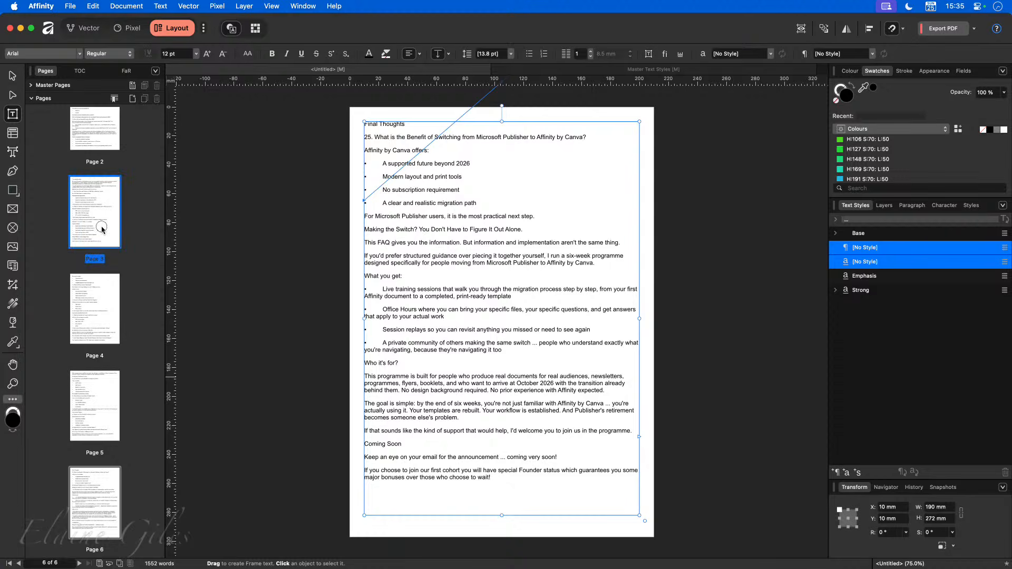
Examine the text on pages 4 to 6, and return to page 1.
{"action": "left_click", "coordinate": [100, 305]}
{"action": "left_click", "coordinate": [106, 401]}
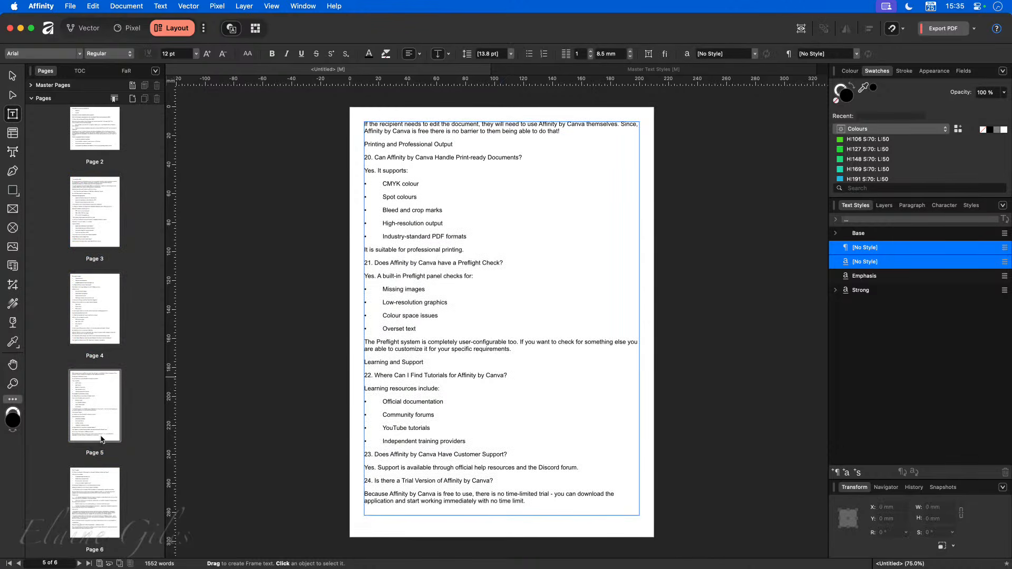
{"action": "left_click", "coordinate": [92, 496]}
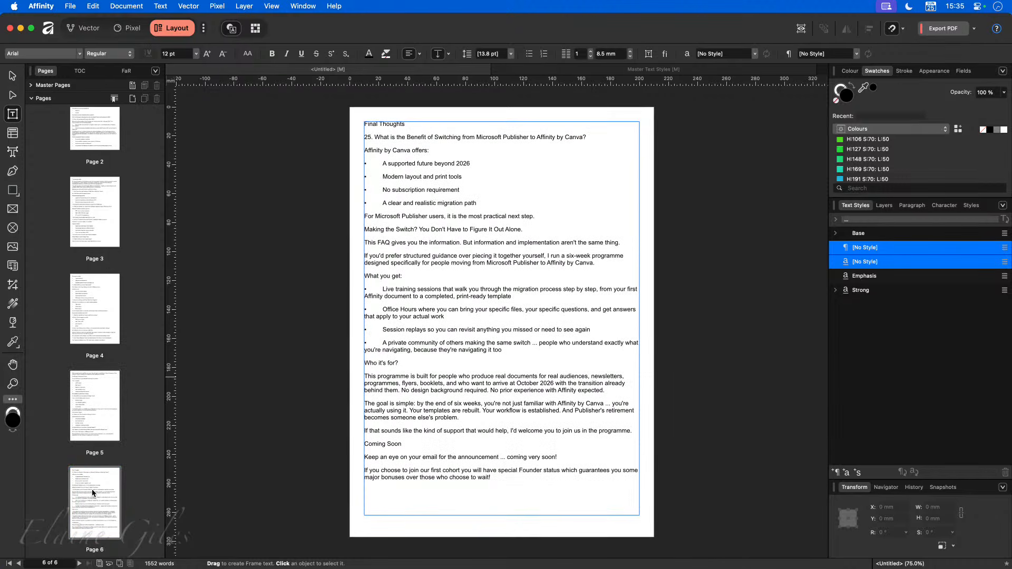
{"action": "scroll", "coordinate": [93, 493], "scroll_direction": "up", "scroll_amount": 3}
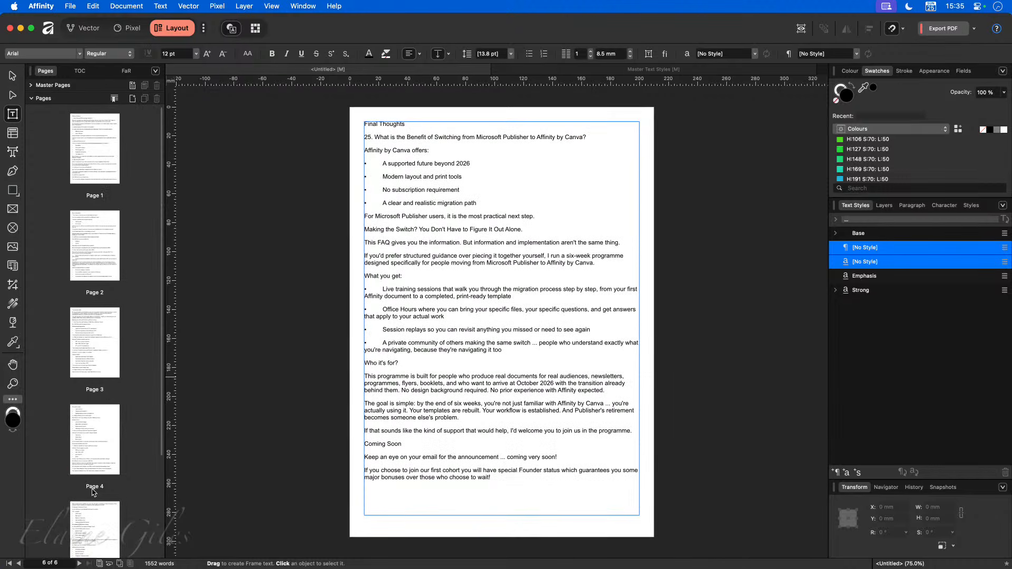
{"action": "left_click", "coordinate": [96, 167]}
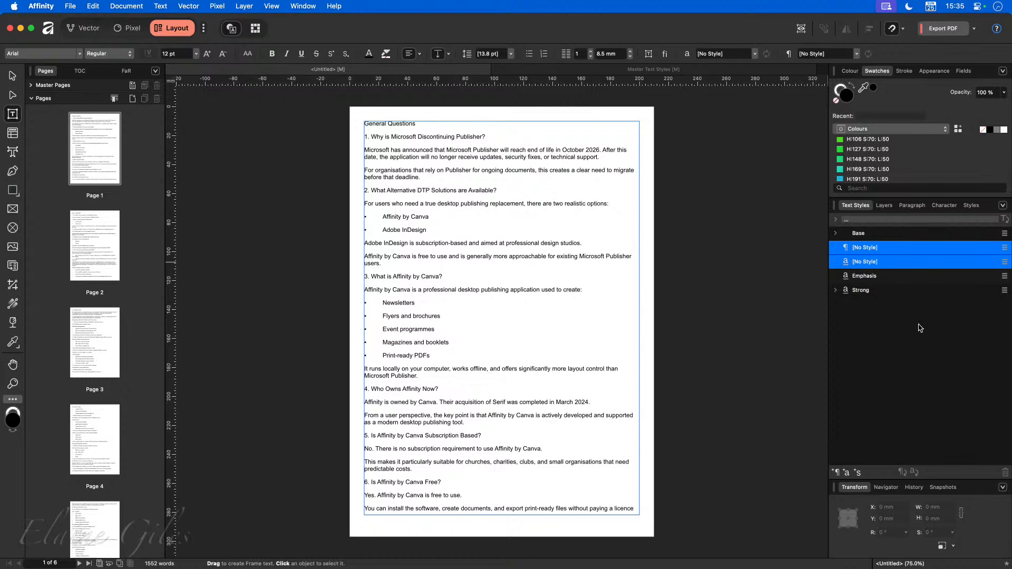
Expand the Base text style group, choose its Body style, and expand the Bullet 1 and Numbered 1 styles.
{"action": "left_click", "coordinate": [835, 233]}
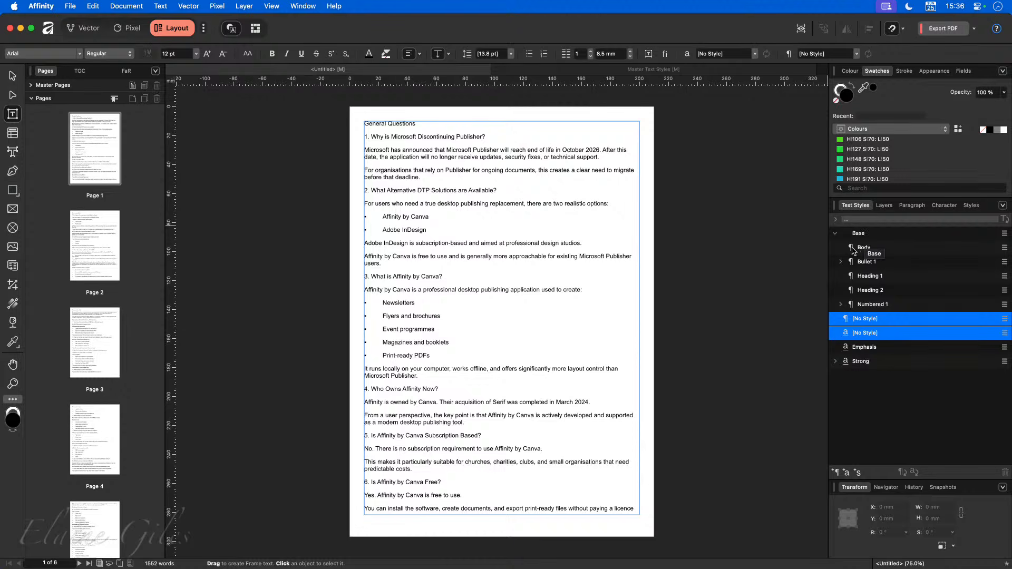
{"action": "left_click", "coordinate": [871, 251]}
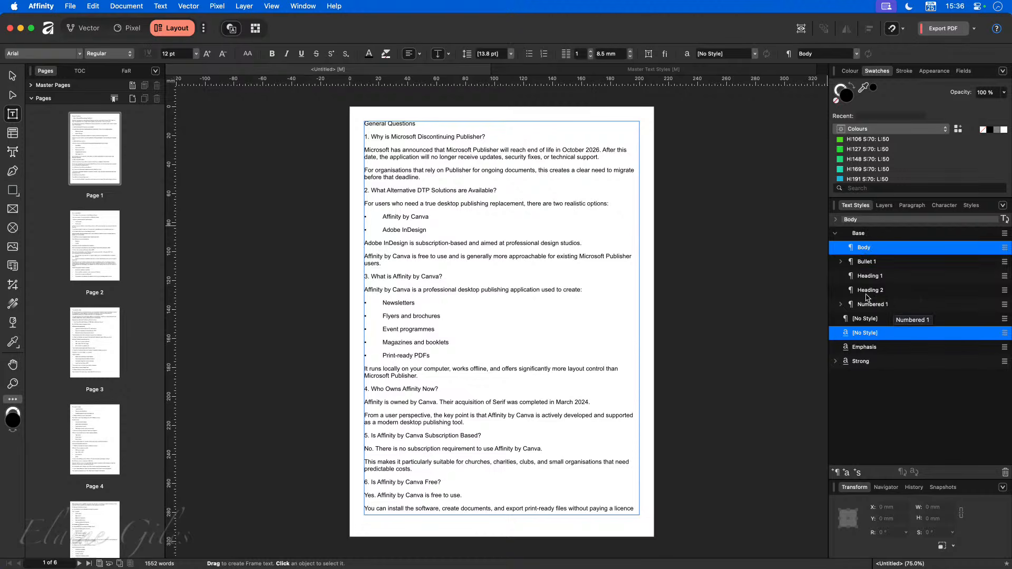
{"action": "left_click", "coordinate": [841, 262]}
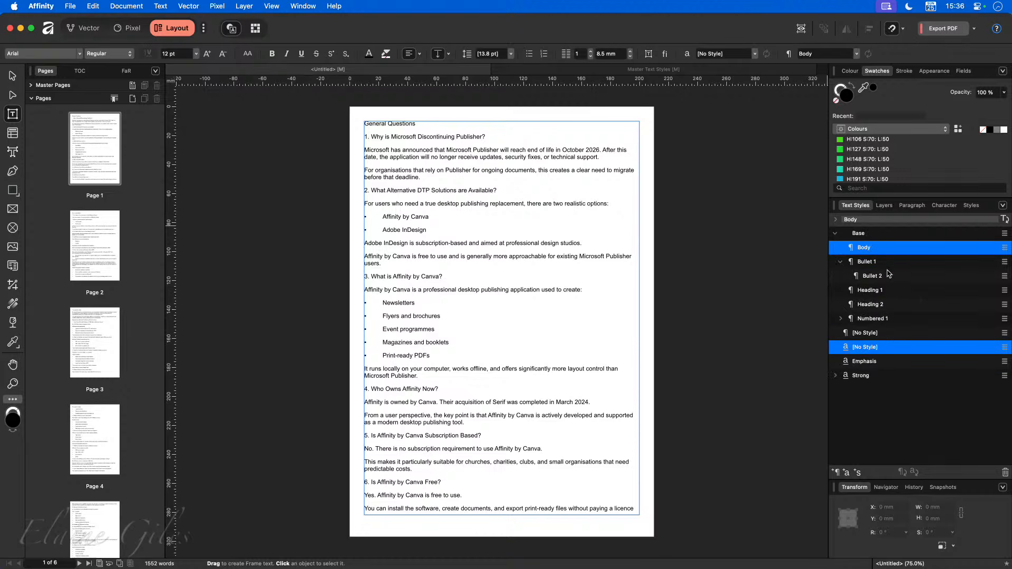
{"action": "left_click", "coordinate": [841, 319]}
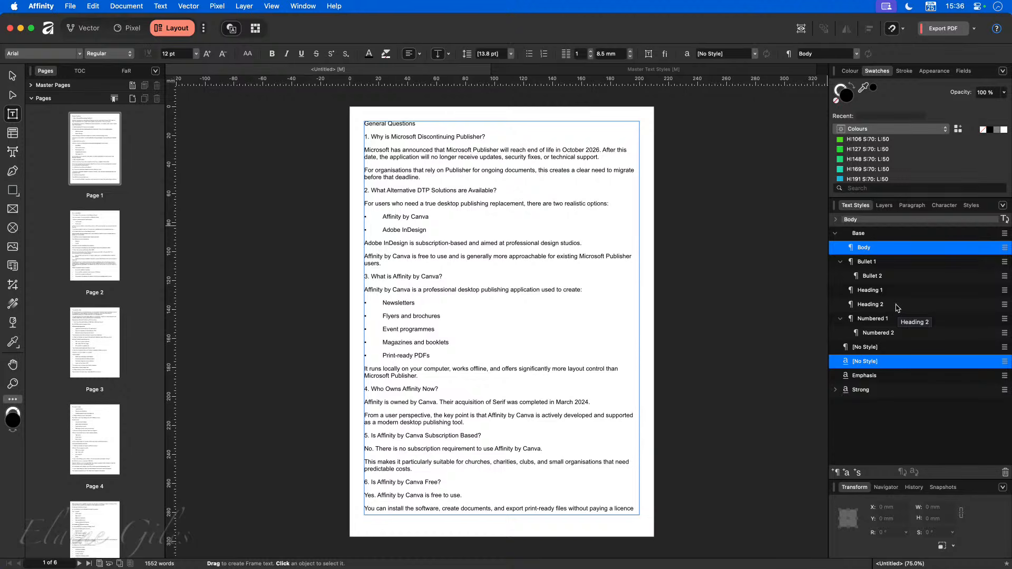
Examine the text on page 1, highlighting the body paragraphs under questions 1, 2 and 4.
{"action": "left_click", "coordinate": [398, 124]}
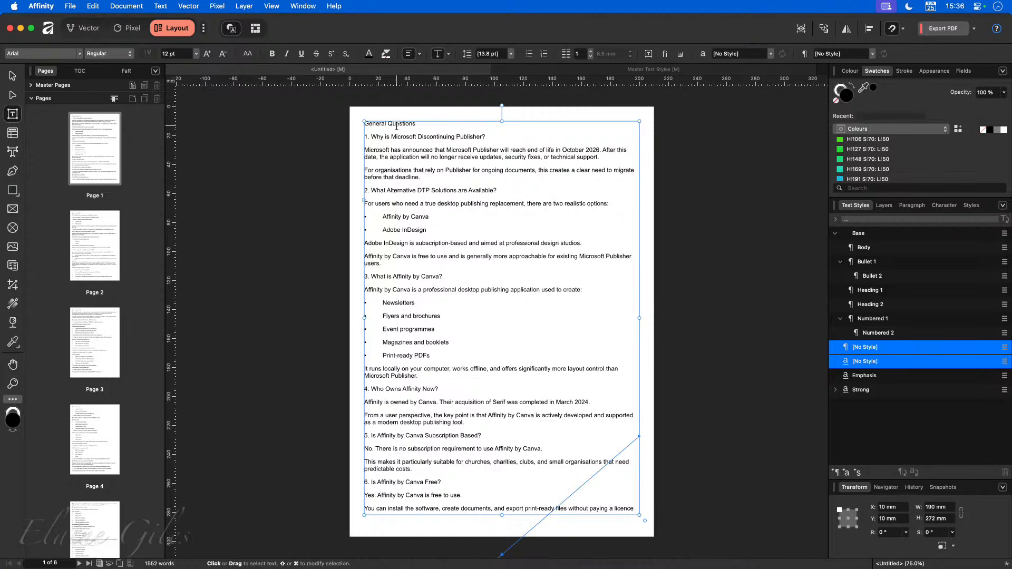
{"action": "scroll", "coordinate": [400, 111], "scroll_direction": "up", "scroll_amount": 5}
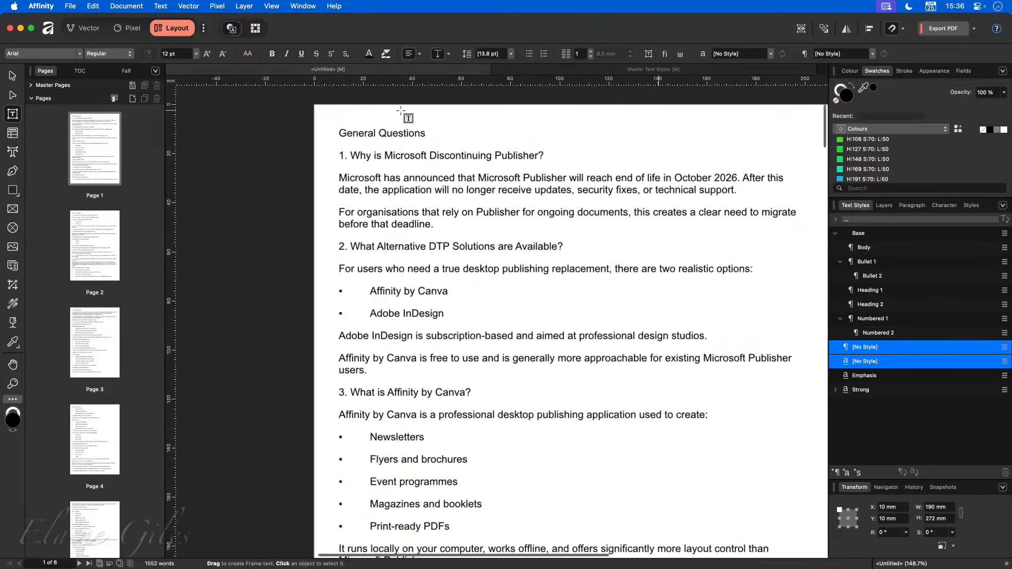
{"action": "scroll", "coordinate": [401, 111], "scroll_direction": "up", "scroll_amount": 2}
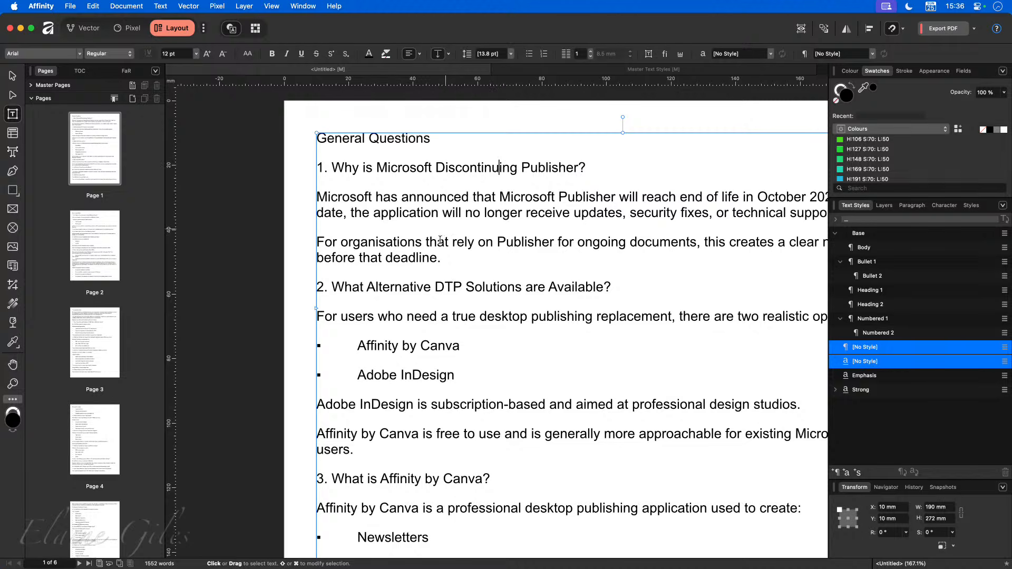
{"action": "left_click_drag", "start_coordinate": [456, 256], "coordinate": [309, 197]}
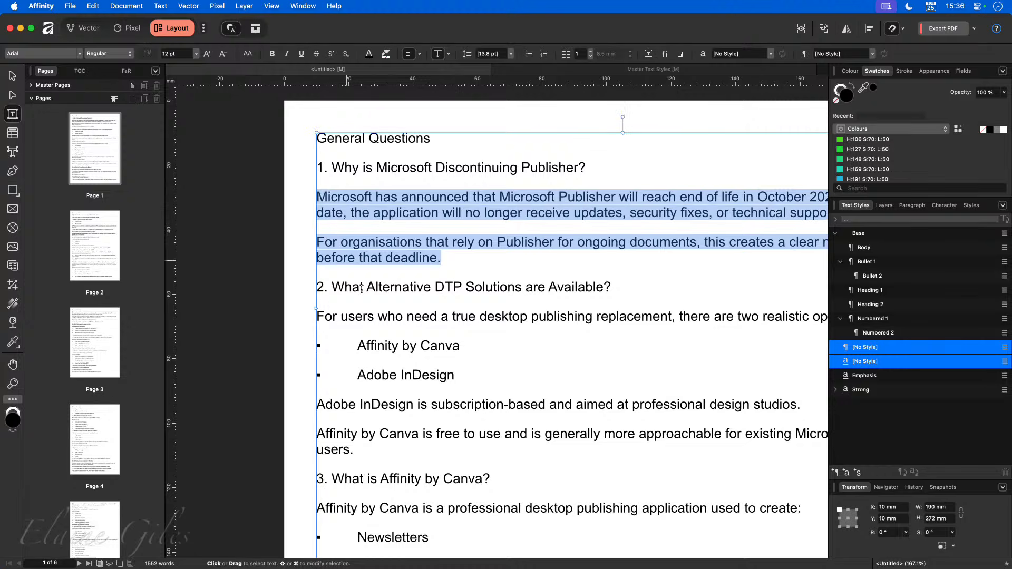
{"action": "left_click_drag", "start_coordinate": [444, 448], "coordinate": [309, 405]}
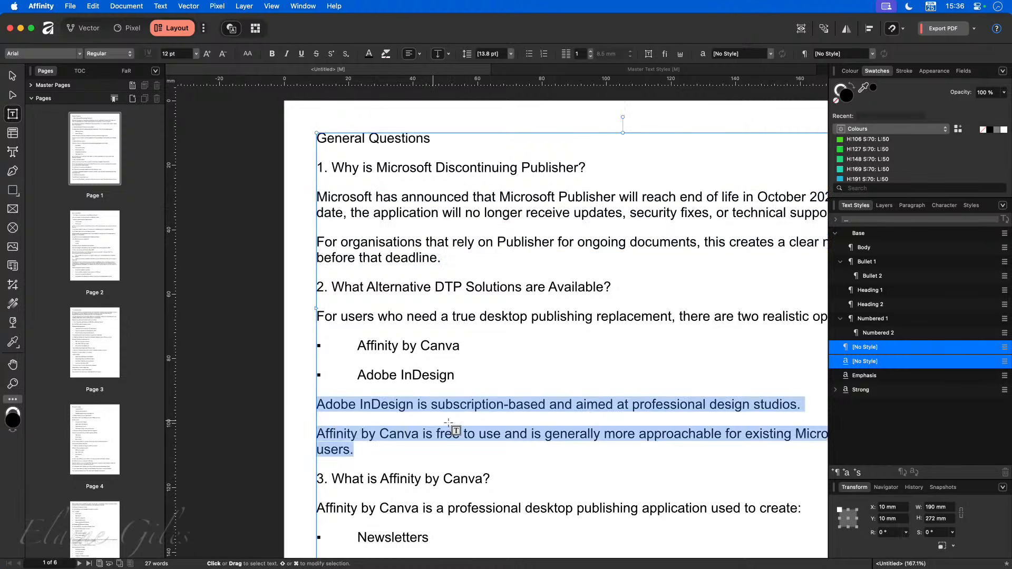
{"action": "scroll", "coordinate": [481, 417], "scroll_direction": "down", "scroll_amount": 10}
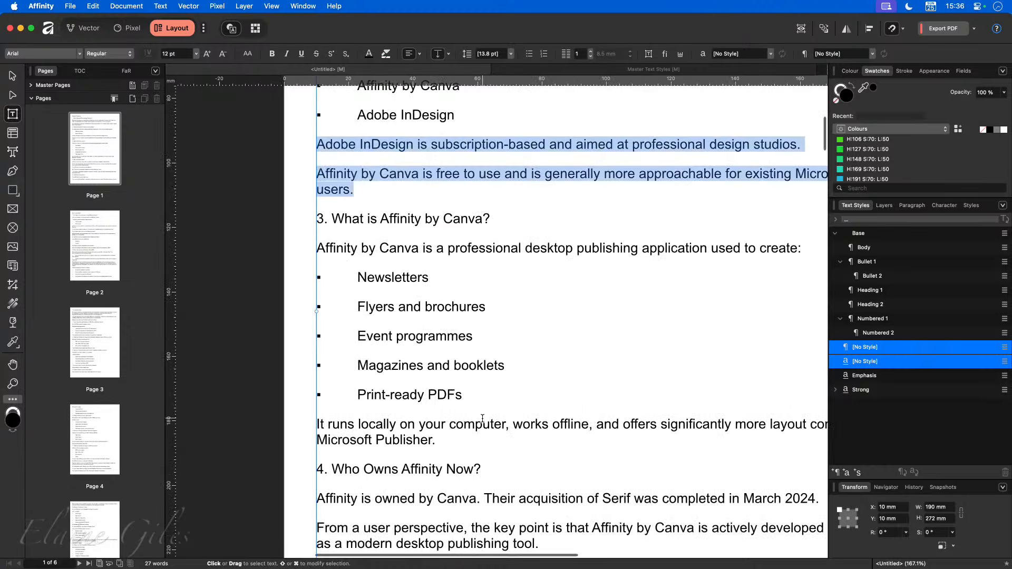
{"action": "left_click_drag", "start_coordinate": [539, 386], "coordinate": [306, 344]}
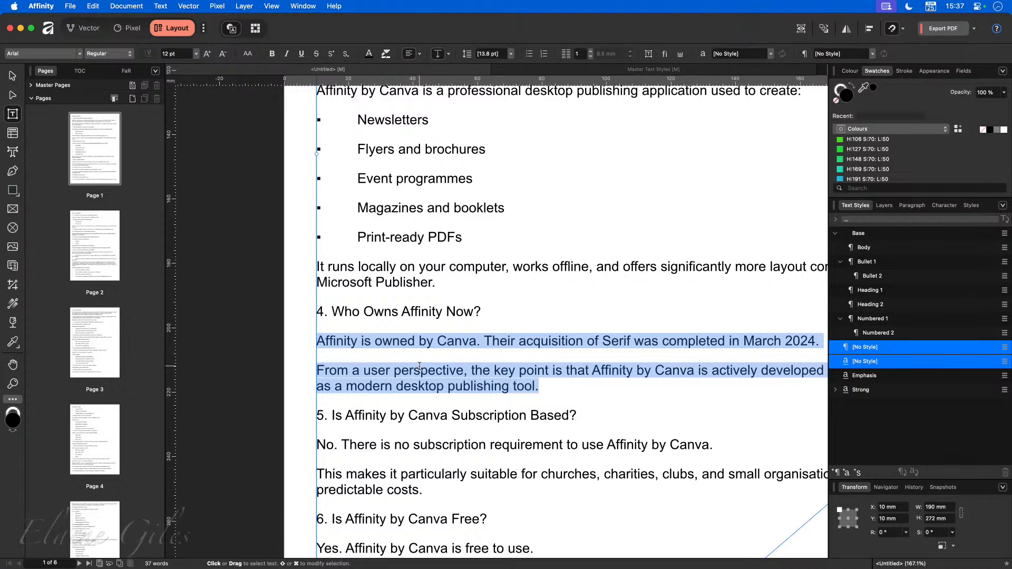
{"action": "scroll", "coordinate": [419, 367], "scroll_direction": "up", "scroll_amount": 1}
{"action": "scroll", "coordinate": [419, 367], "scroll_direction": "down", "scroll_amount": 2}
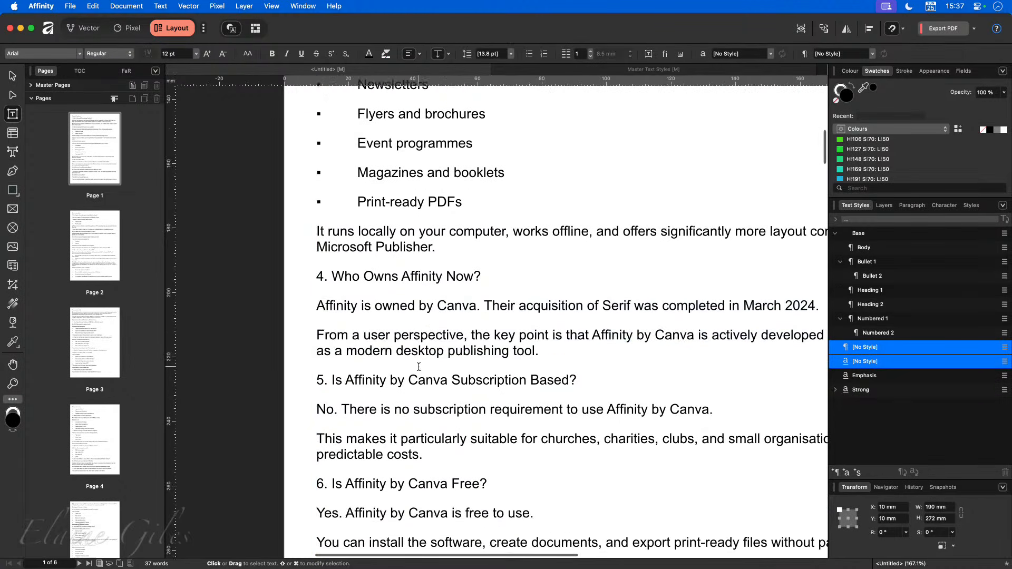
{"action": "scroll", "coordinate": [418, 367], "scroll_direction": "down", "scroll_amount": 3}
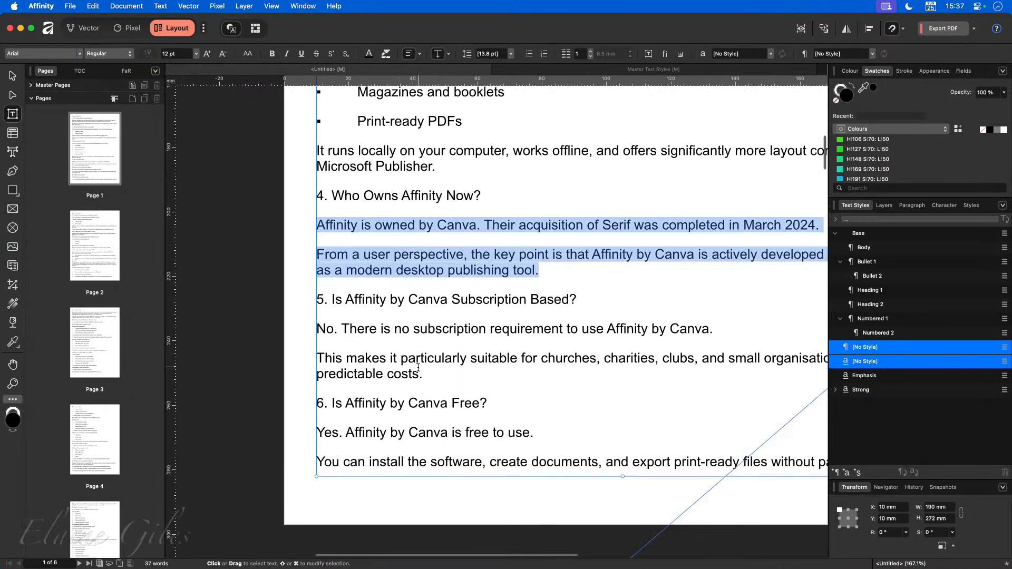
Examine page 3, highlighting its opening text through the "Migrating from Microsoft Publisher to Affinity by Canva" heading, and return to page 1.
{"action": "left_click", "coordinate": [102, 346]}
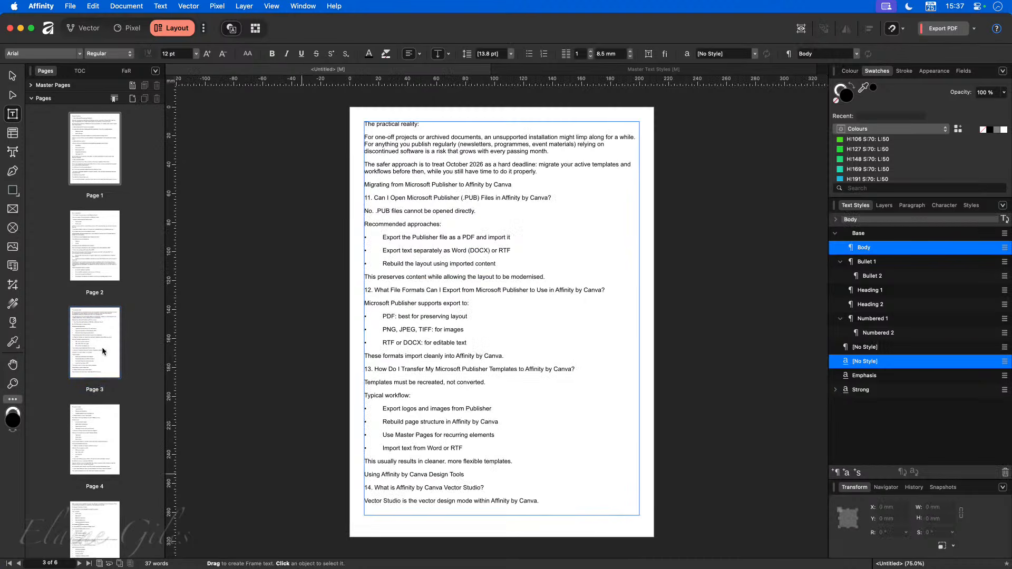
{"action": "left_click_drag", "start_coordinate": [538, 172], "coordinate": [428, 162]}
{"action": "left_click_drag", "start_coordinate": [526, 186], "coordinate": [364, 124]}
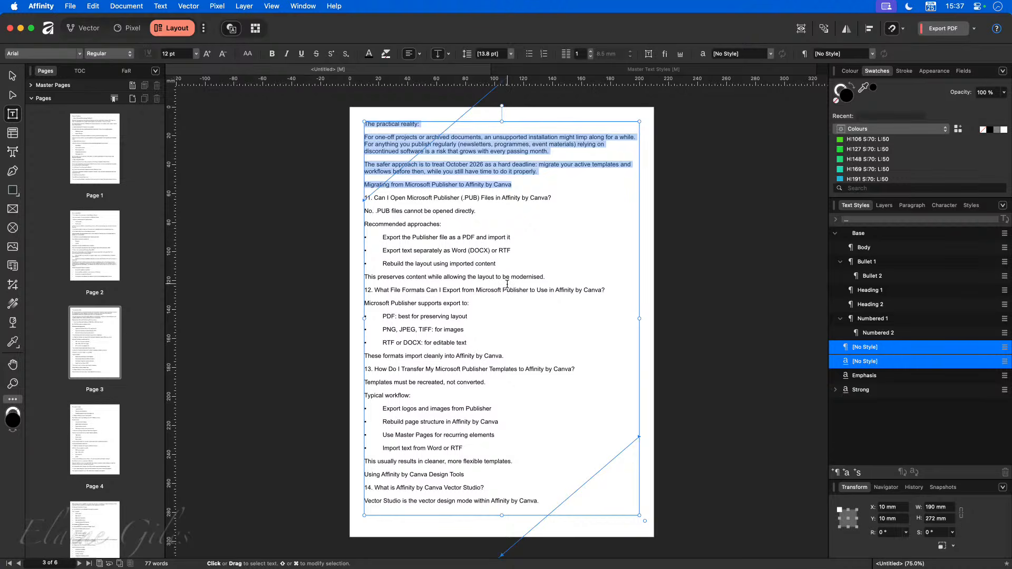
{"action": "left_click", "coordinate": [96, 137]}
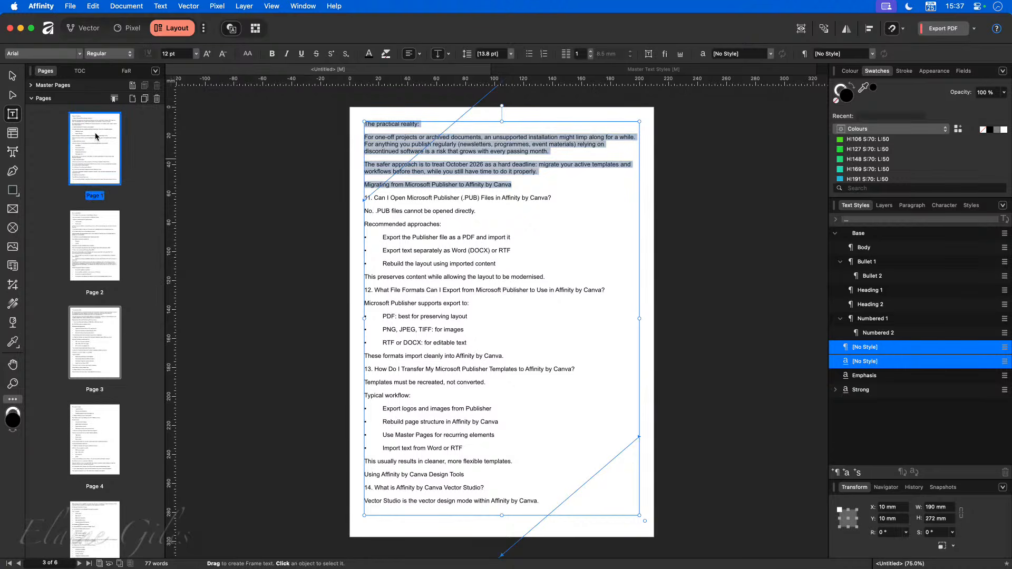
{"action": "double_click", "coordinate": [97, 137]}
Examine the headings and questions on page 1, and highlight the two body paragraphs under question 1.
{"action": "left_click", "coordinate": [403, 123]}
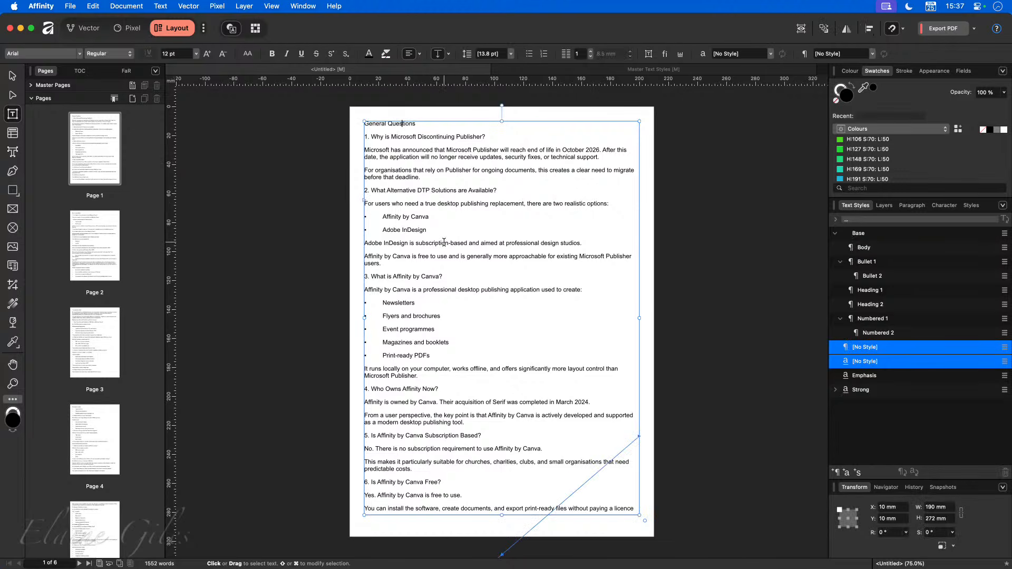
{"action": "double_click", "coordinate": [408, 276]}
{"action": "double_click", "coordinate": [409, 390]}
{"action": "left_click_drag", "start_coordinate": [439, 181], "coordinate": [365, 150]}
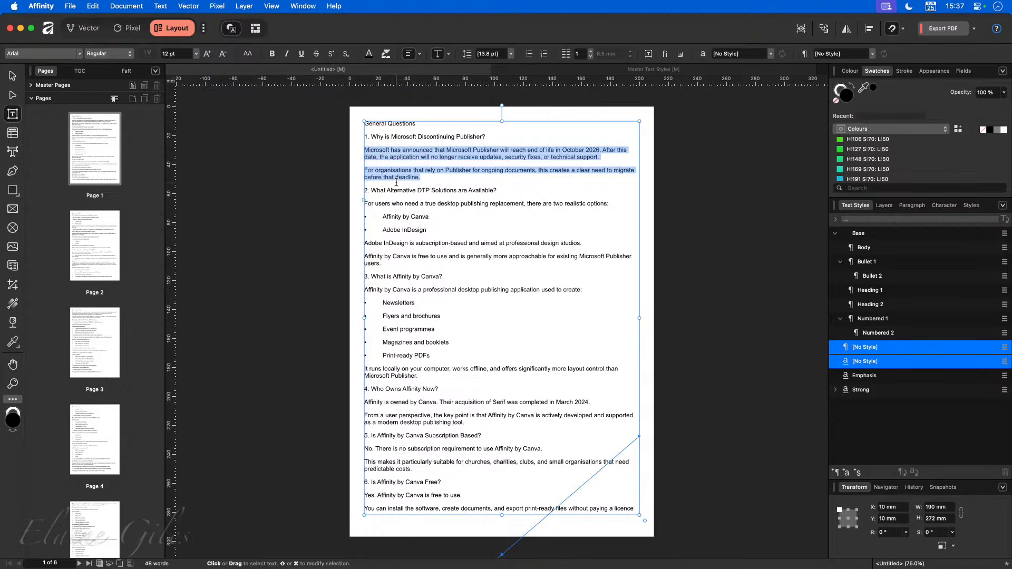
Apply the Body paragraph style to all the text in the linked frames, and undo that change.
{"action": "key", "text": "super+a"}
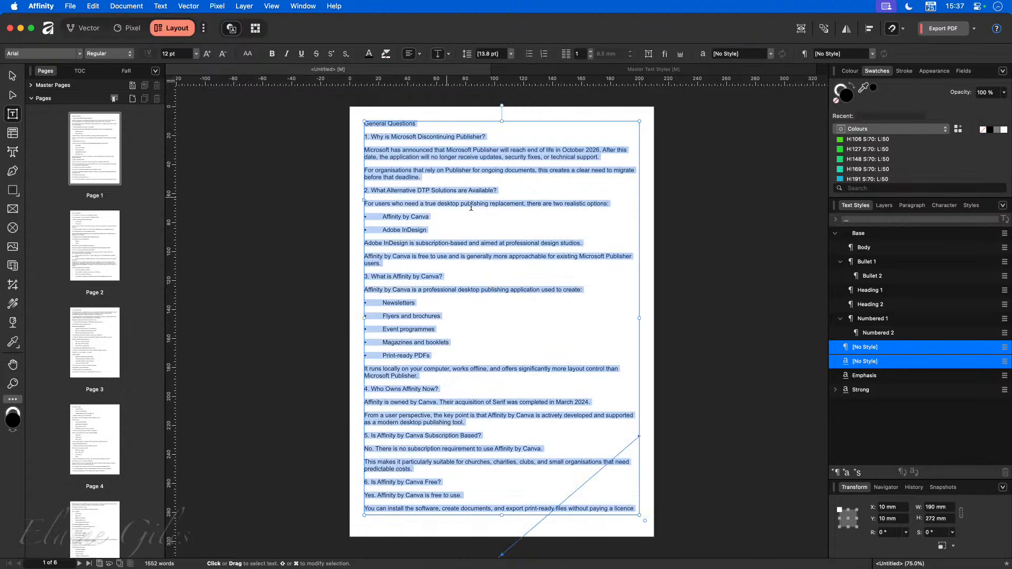
{"action": "left_click", "coordinate": [864, 247]}
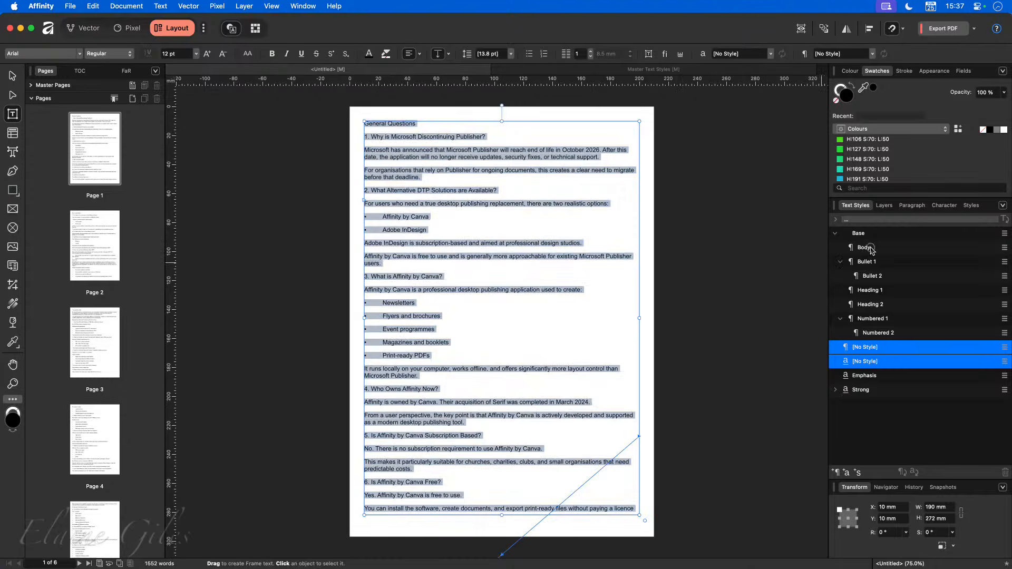
{"action": "left_click", "coordinate": [472, 226]}
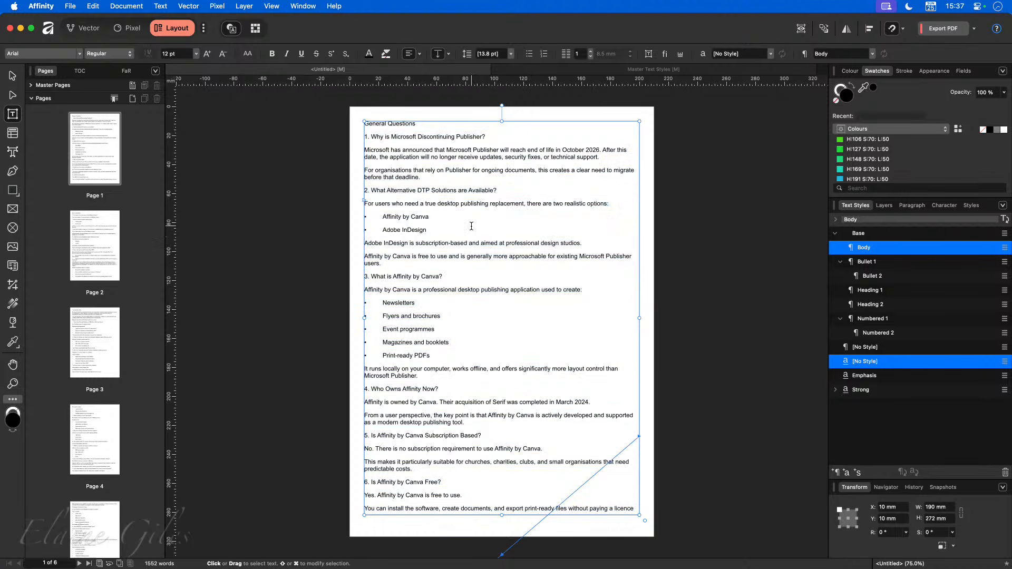
{"action": "key", "text": "super+a"}
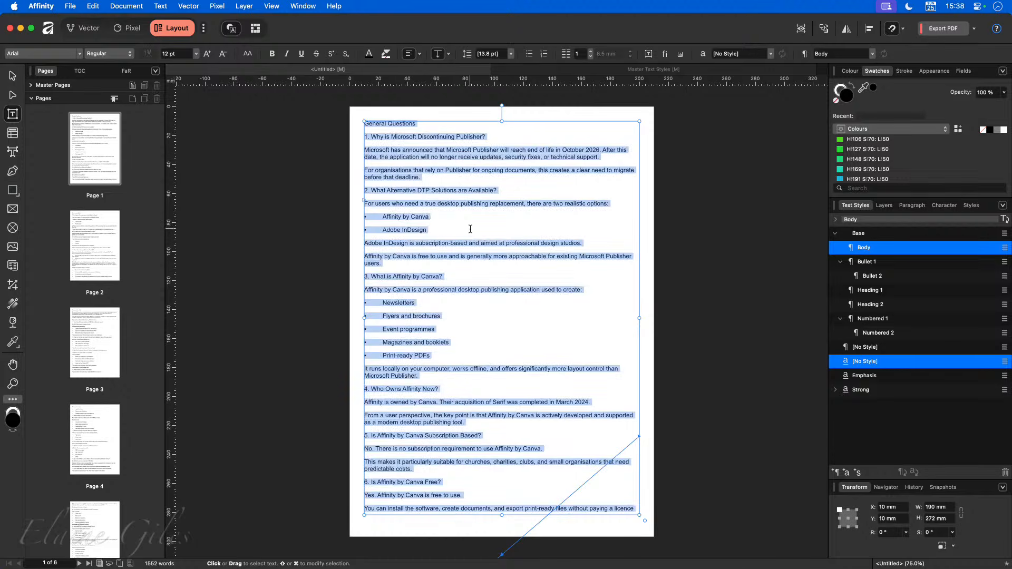
{"action": "key", "text": "super+z"}
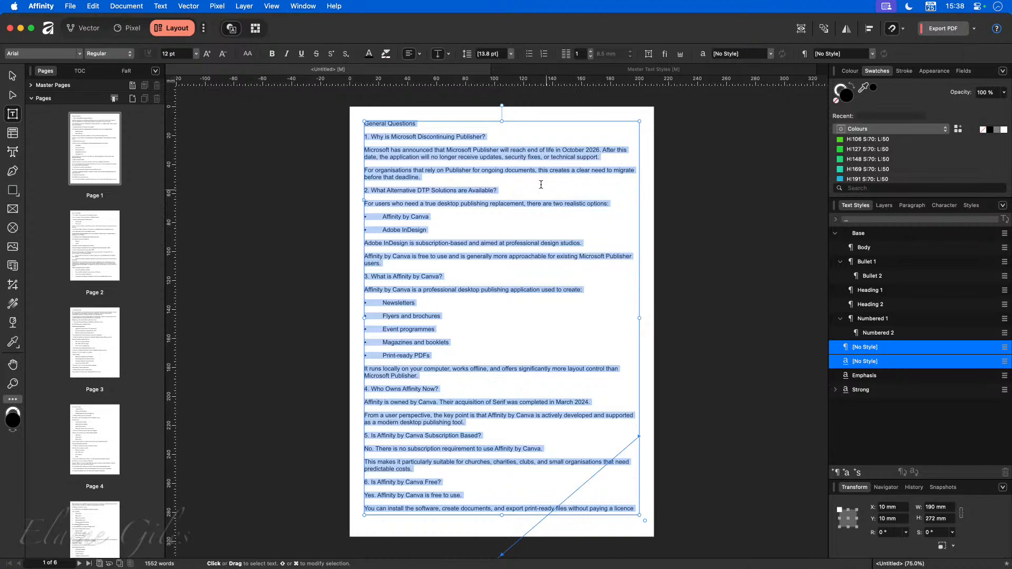
Inspect the Body style's font settings, available font families and parent style, and close the style editor without saving.
{"action": "right_click", "coordinate": [871, 247]}
{"action": "left_click", "coordinate": [747, 339]}
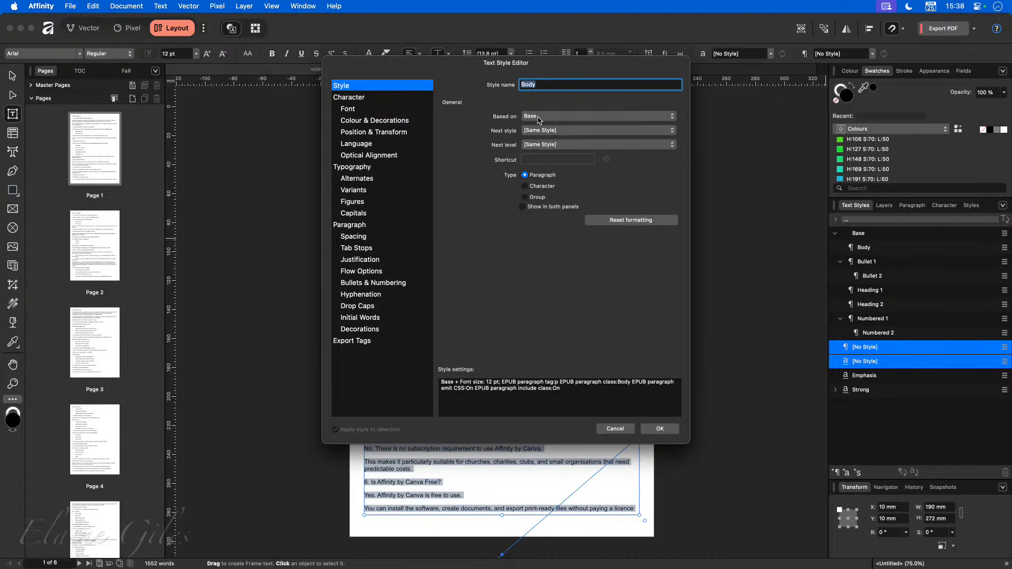
{"action": "left_click", "coordinate": [364, 109]}
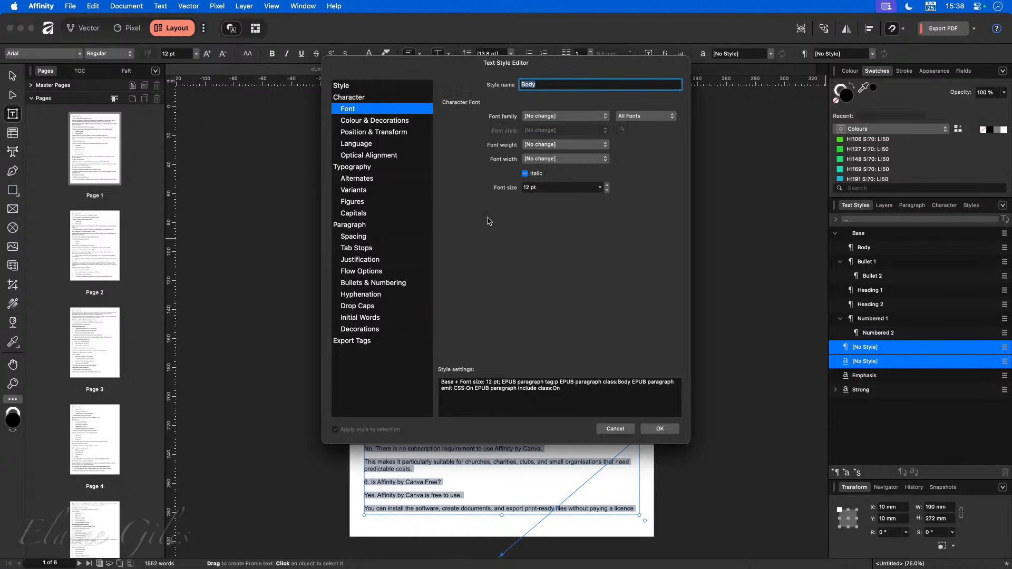
{"action": "left_click", "coordinate": [604, 117]}
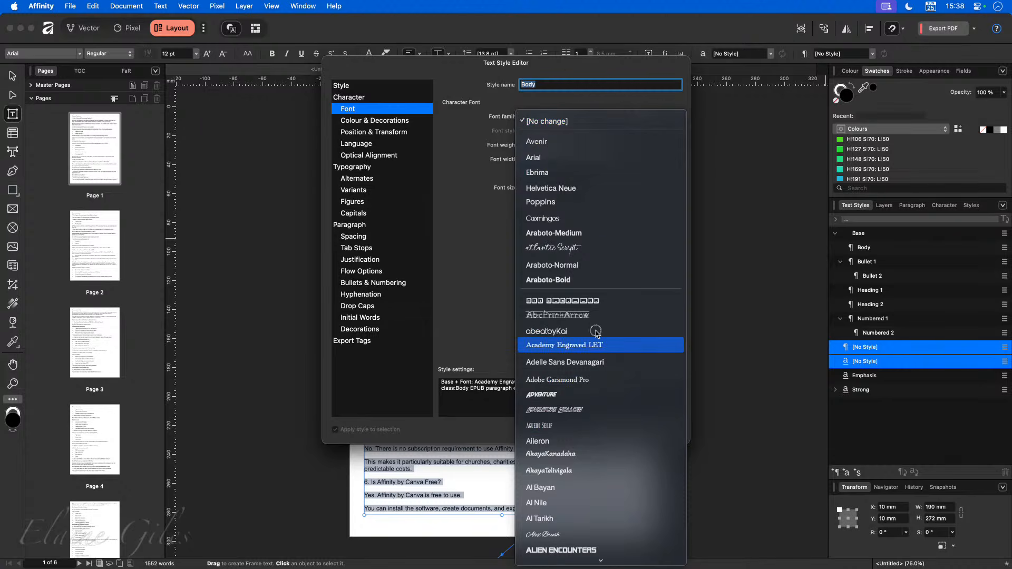
{"action": "left_click", "coordinate": [598, 104]}
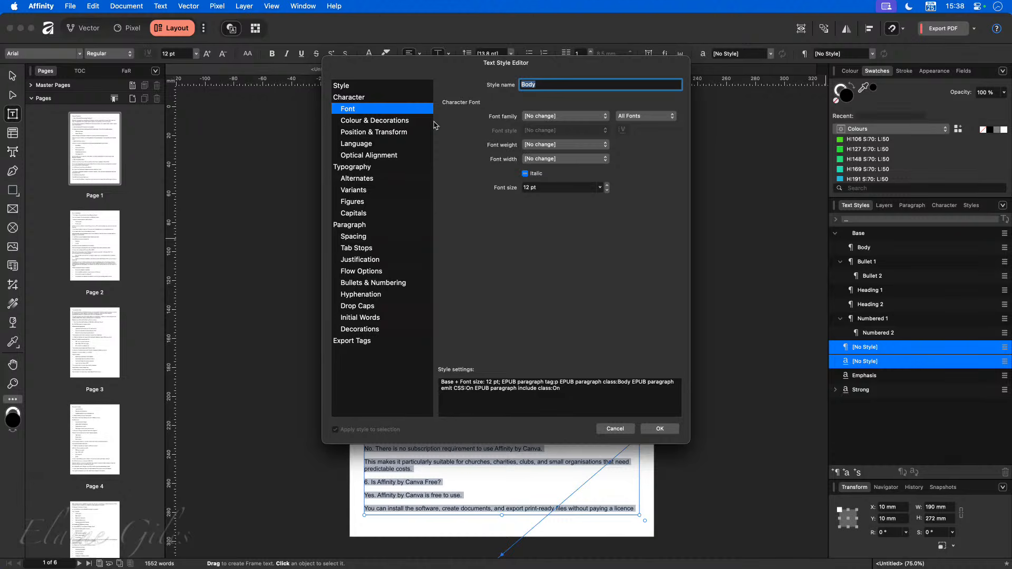
{"action": "left_click", "coordinate": [393, 85]}
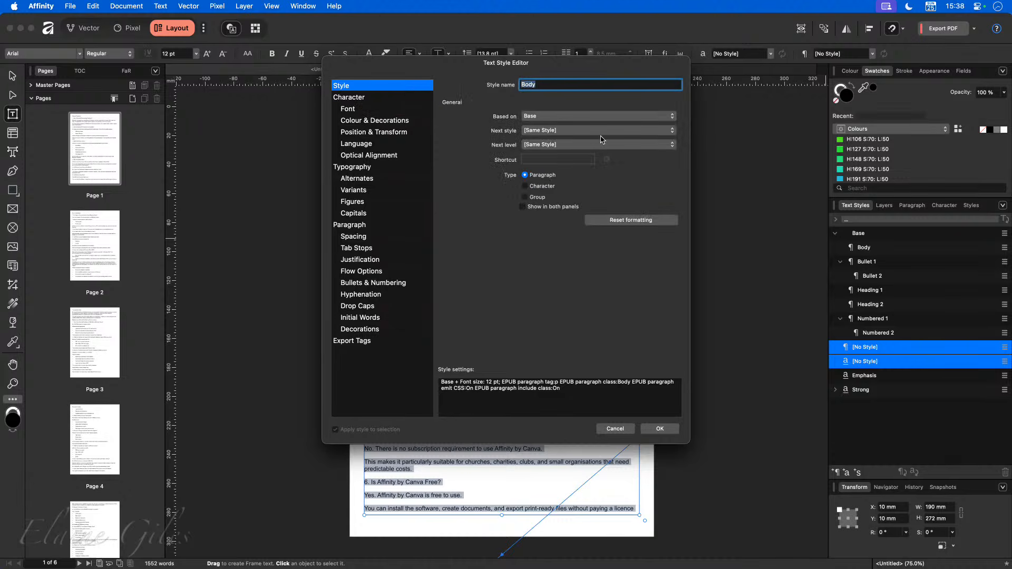
{"action": "left_click", "coordinate": [631, 428]}
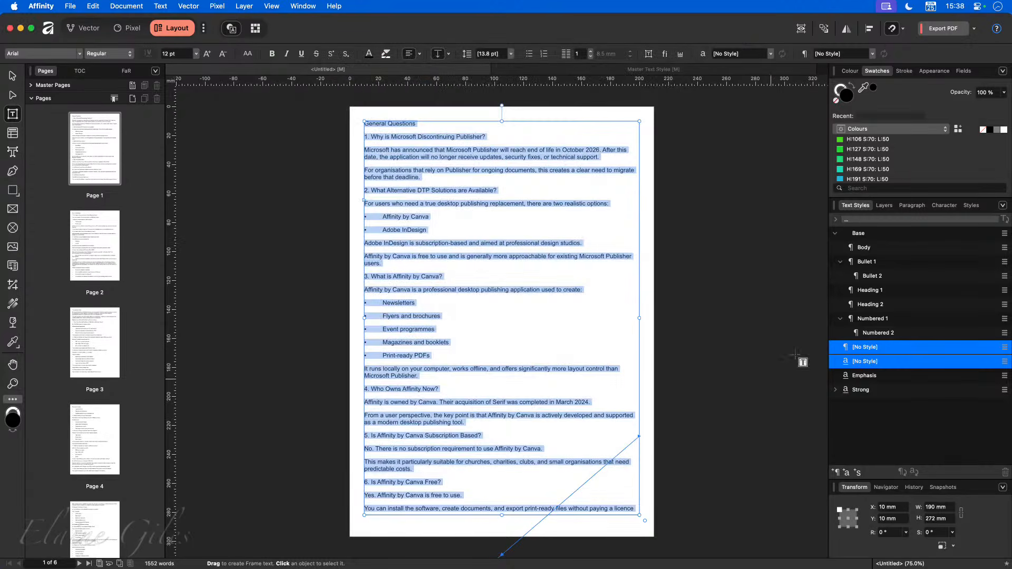
Open the Base style for editing and change its font family to Poppins.
{"action": "right_click", "coordinate": [872, 233]}
{"action": "left_click", "coordinate": [771, 328]}
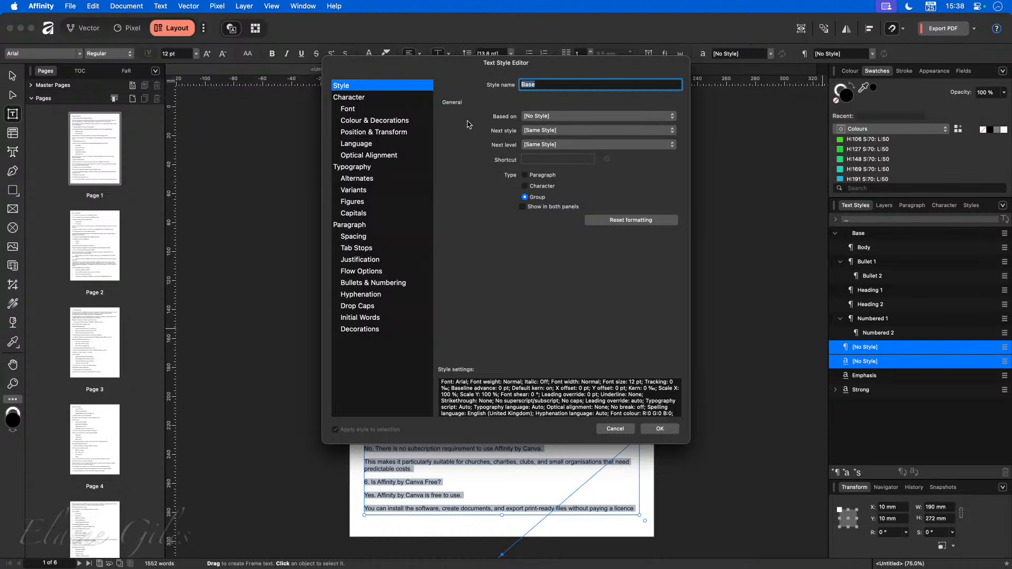
{"action": "left_click", "coordinate": [412, 108]}
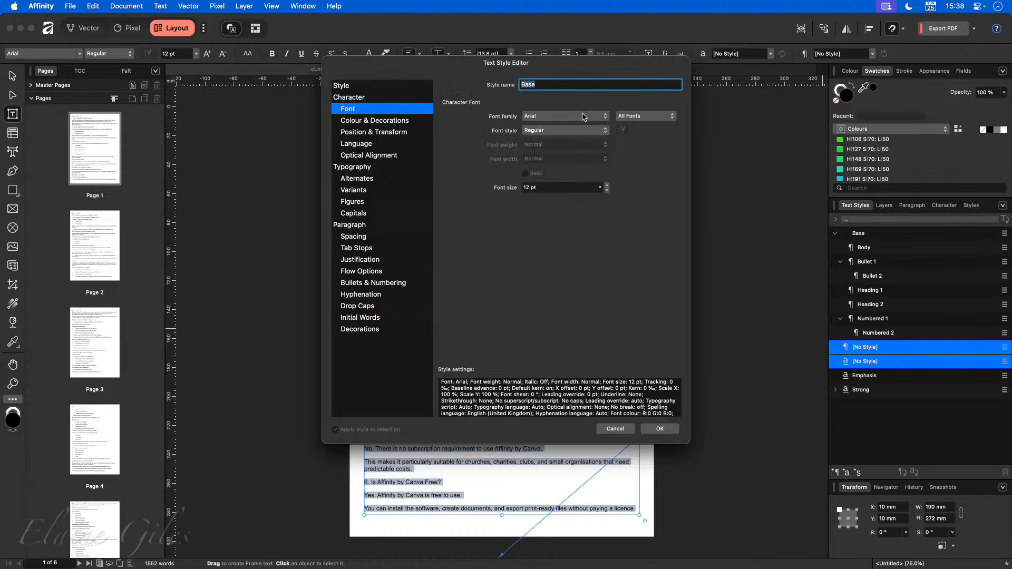
{"action": "left_click_drag", "start_coordinate": [447, 69], "coordinate": [625, 164]}
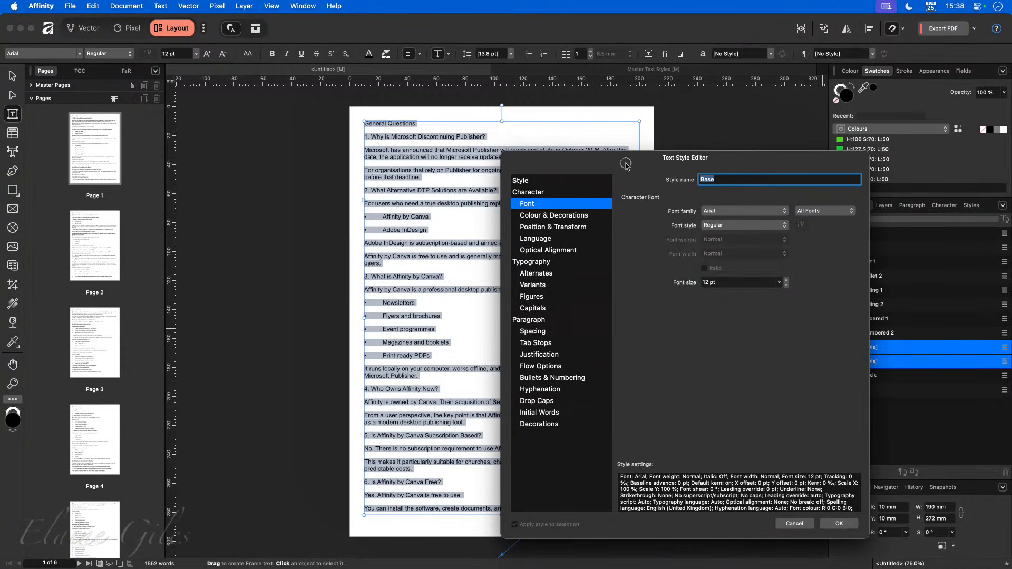
{"action": "left_click", "coordinate": [737, 211]}
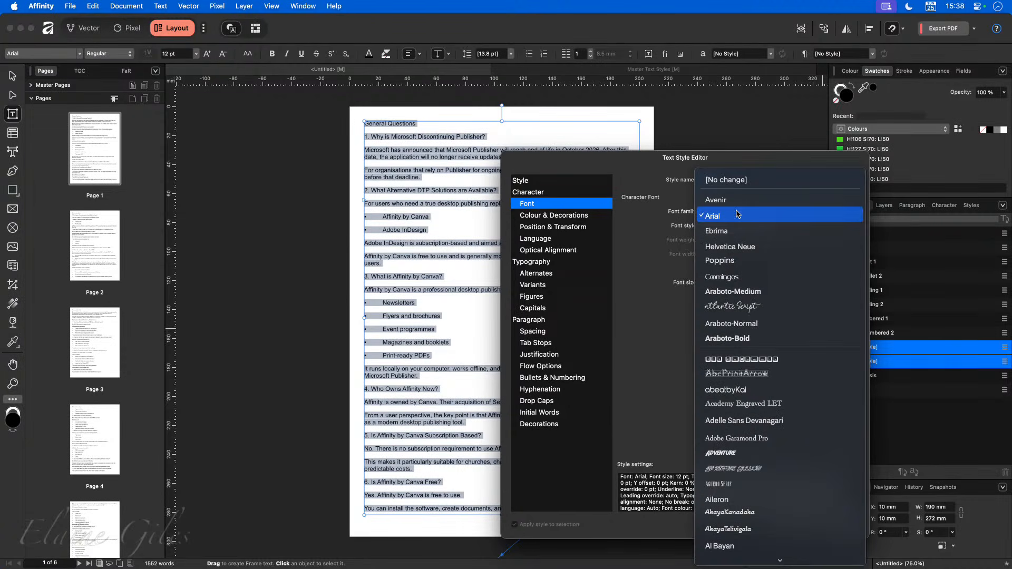
{"action": "left_click", "coordinate": [737, 260]}
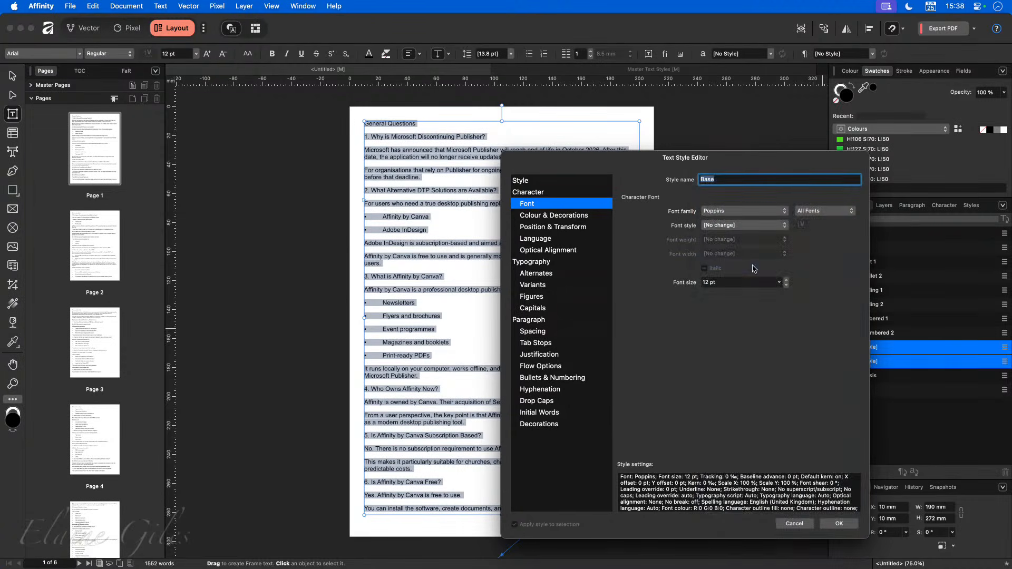
Set the Base style's font size to 96 pt and save the style changes.
{"action": "left_click", "coordinate": [779, 283]}
{"action": "left_click", "coordinate": [779, 287]}
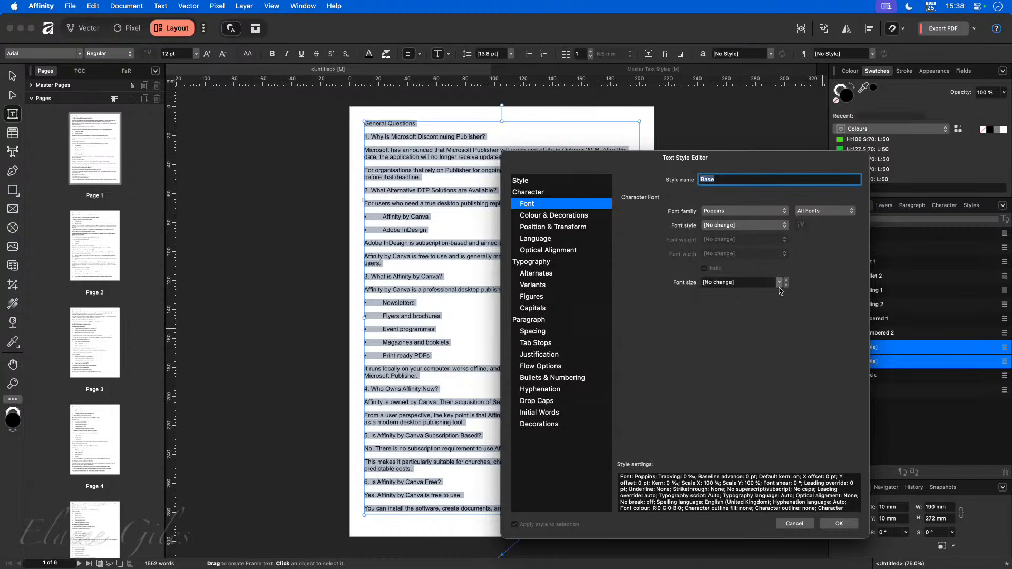
{"action": "left_click", "coordinate": [778, 283]}
{"action": "left_click", "coordinate": [779, 284]}
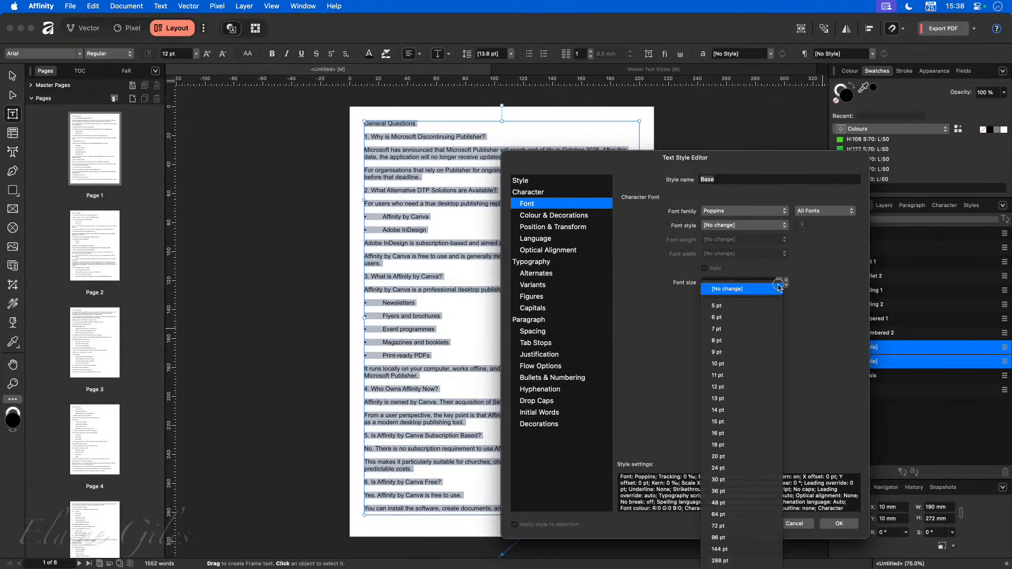
{"action": "left_click", "coordinate": [749, 538]}
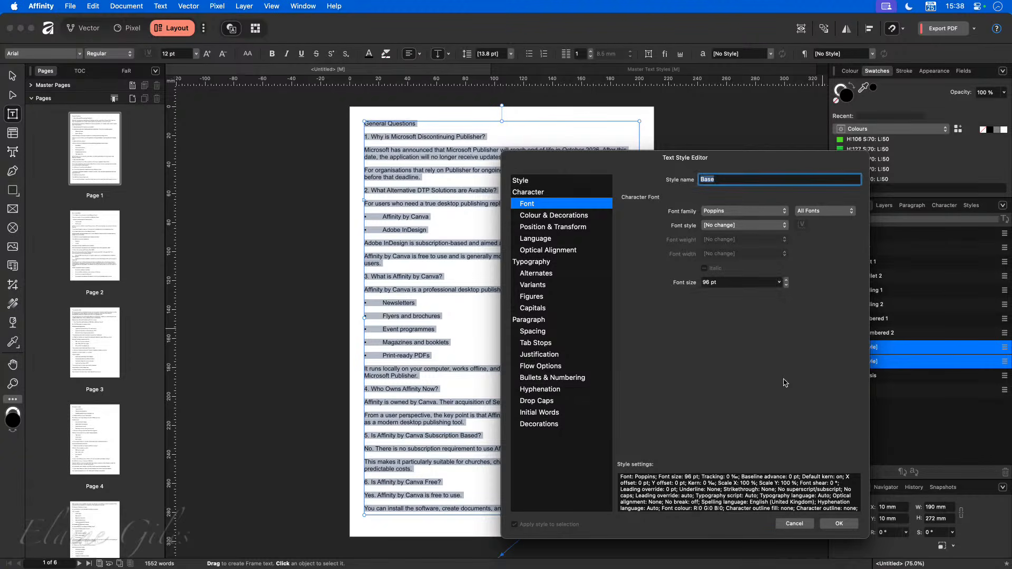
{"action": "left_click", "coordinate": [839, 523]}
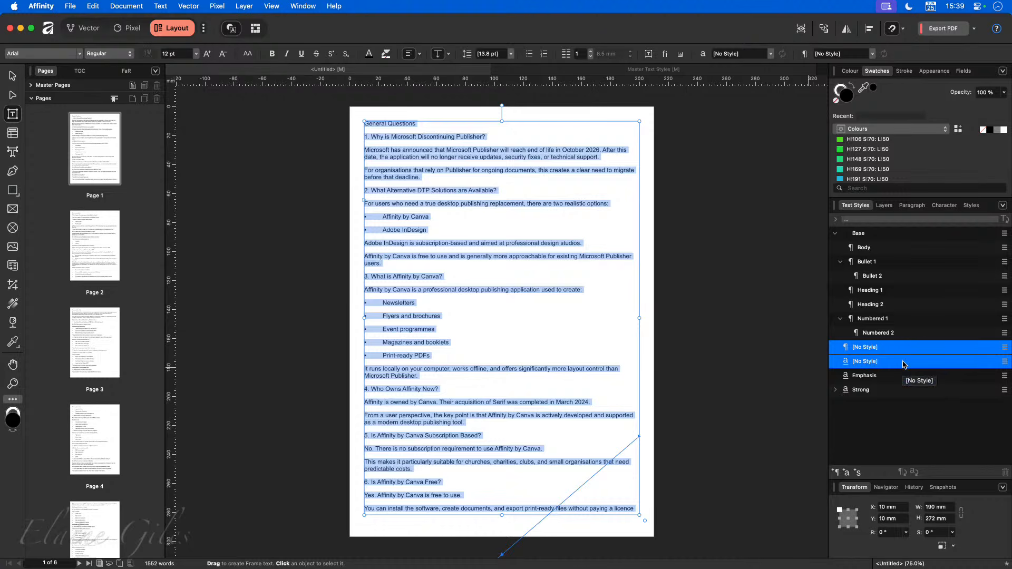
Apply the Body style to all the text in the linked frames, and set that style's font size to [No change].
{"action": "left_click", "coordinate": [879, 250]}
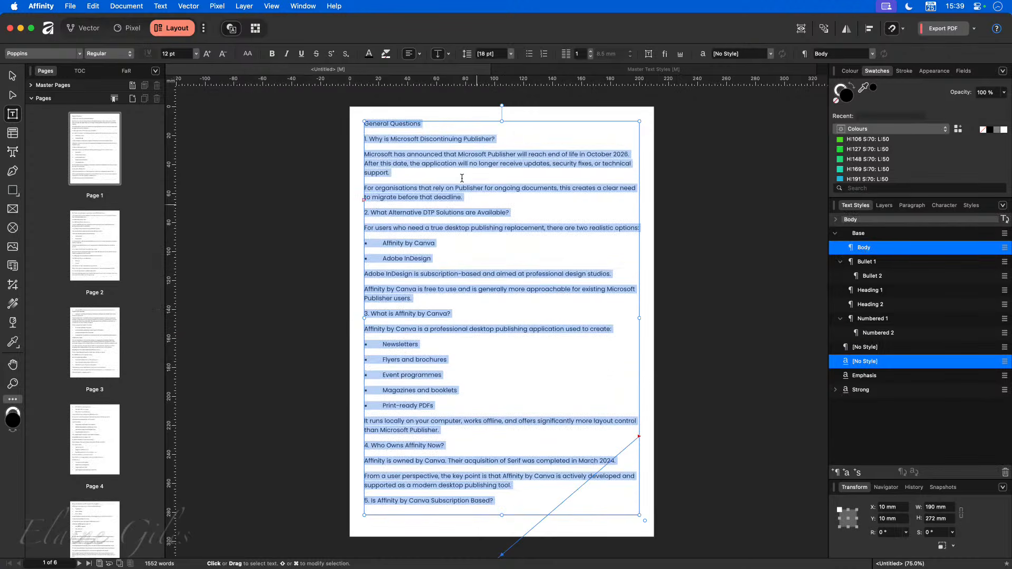
{"action": "left_click", "coordinate": [433, 150]}
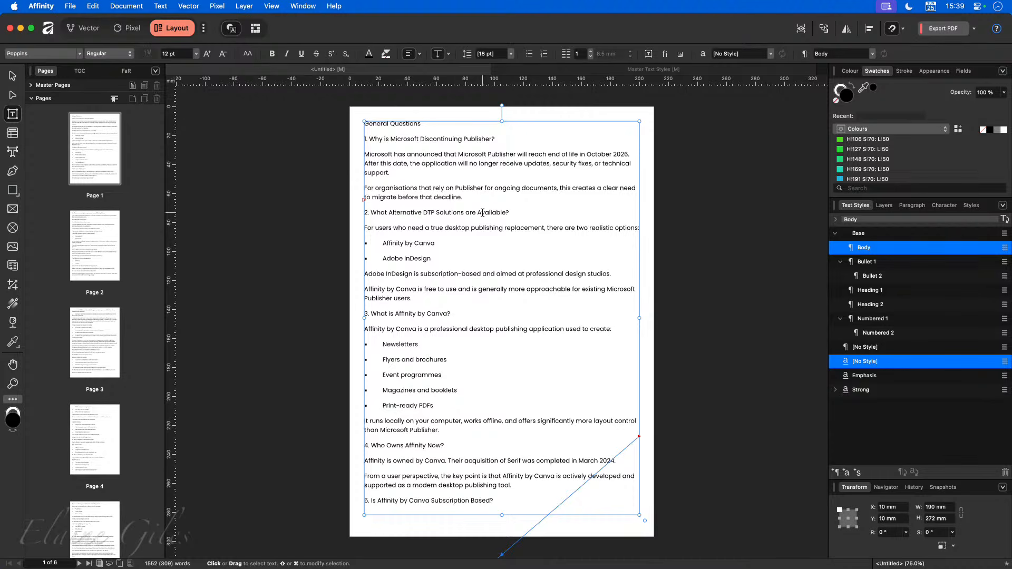
{"action": "right_click", "coordinate": [872, 251]}
{"action": "left_click", "coordinate": [722, 340]}
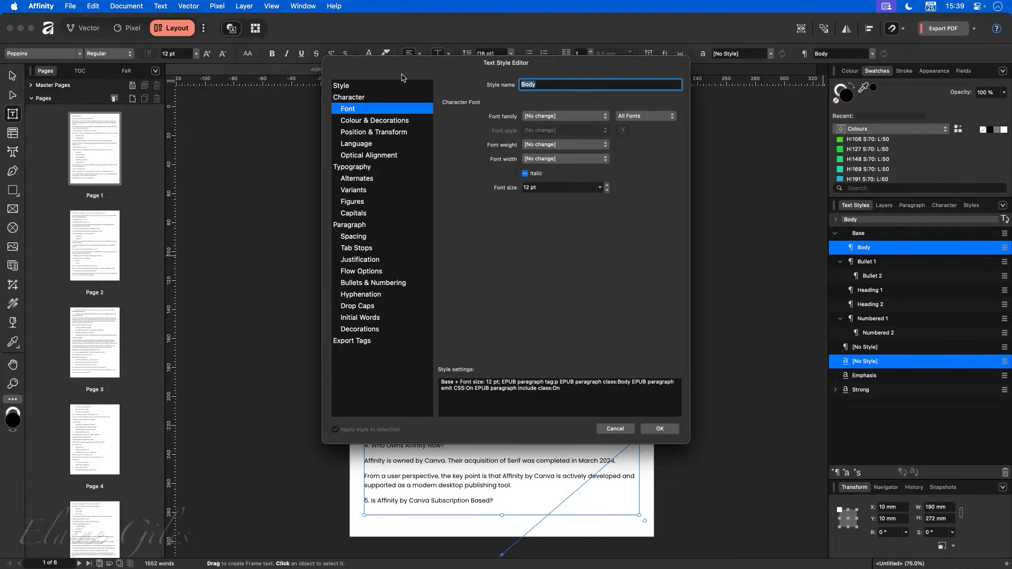
{"action": "left_click_drag", "start_coordinate": [403, 74], "coordinate": [661, 156]}
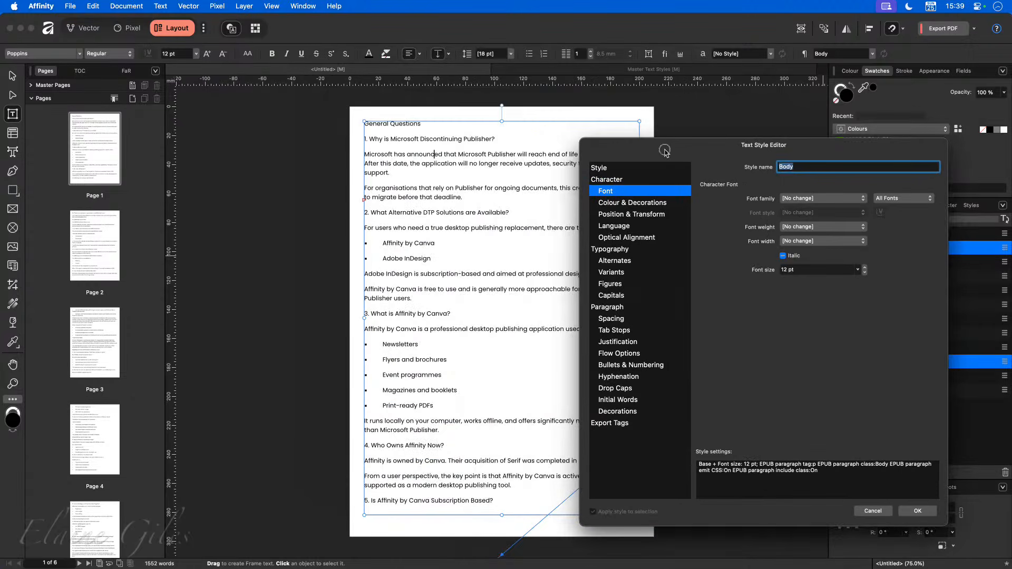
{"action": "left_click", "coordinate": [856, 271]}
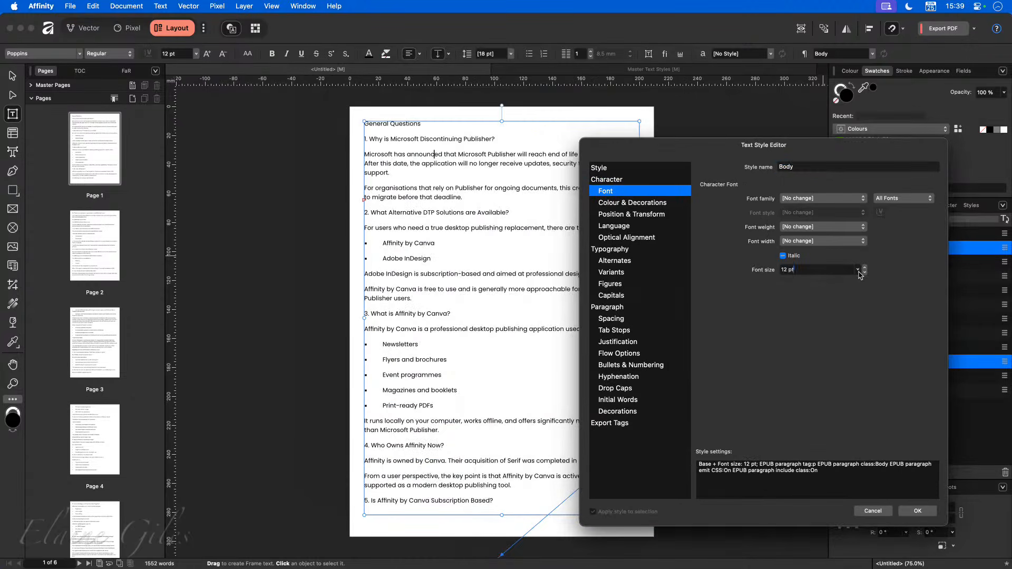
{"action": "left_click", "coordinate": [857, 271]}
{"action": "left_click", "coordinate": [846, 284]}
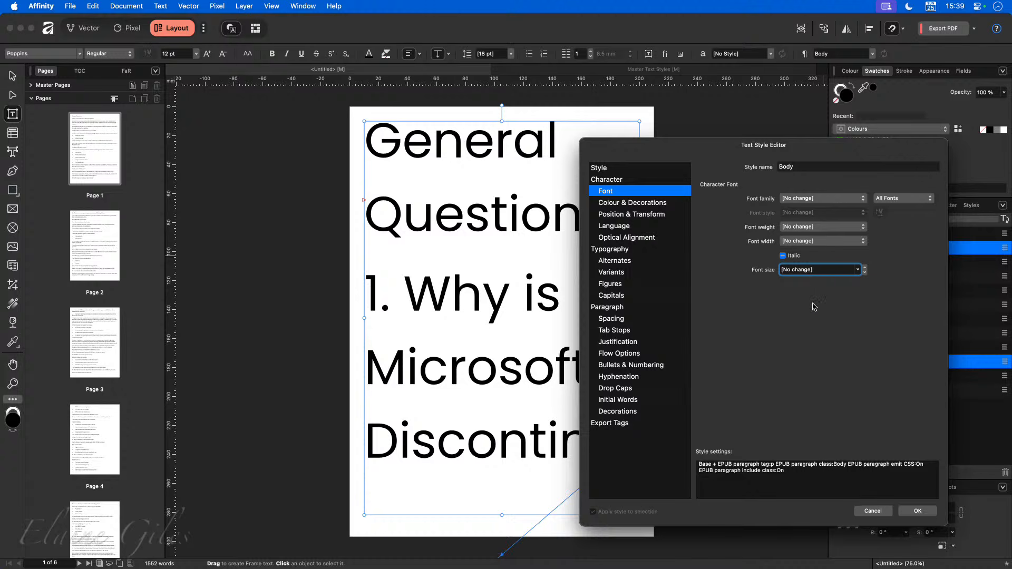
{"action": "left_click", "coordinate": [917, 510]}
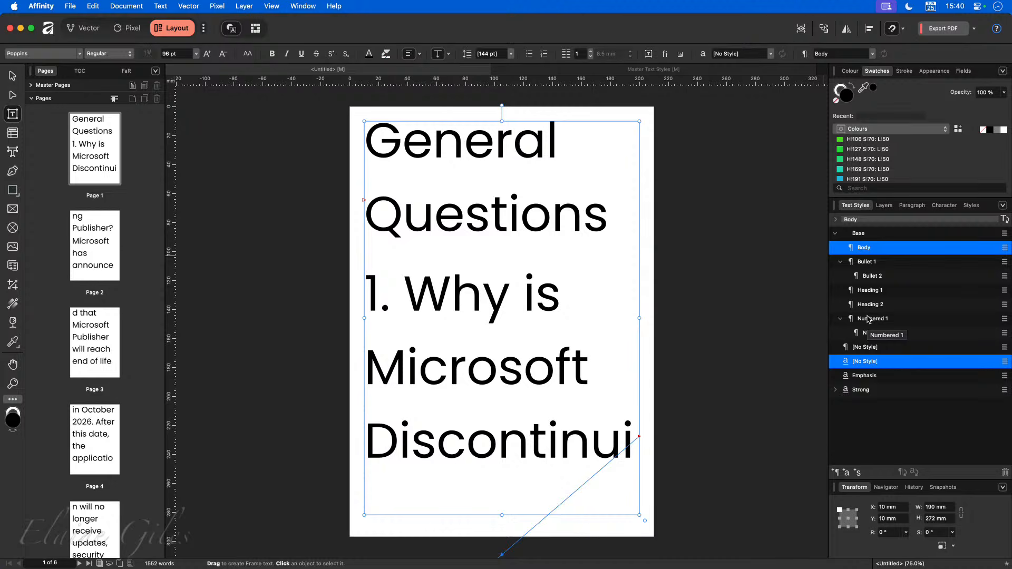
Edit the Base style again, set its font size to 12 pt and save it.
{"action": "right_click", "coordinate": [883, 235]}
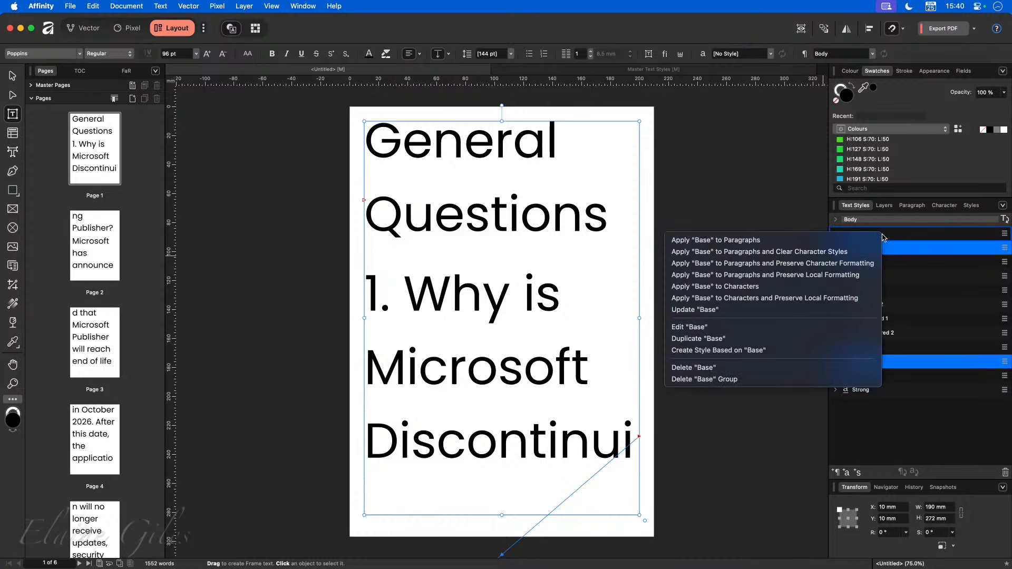
{"action": "left_click", "coordinate": [812, 328]}
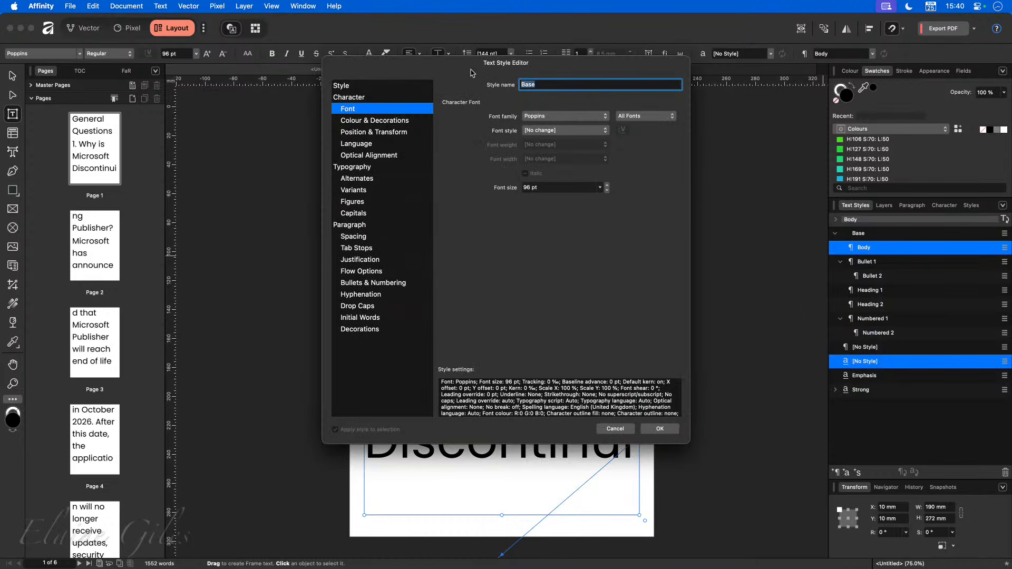
{"action": "left_click_drag", "start_coordinate": [473, 72], "coordinate": [749, 153]}
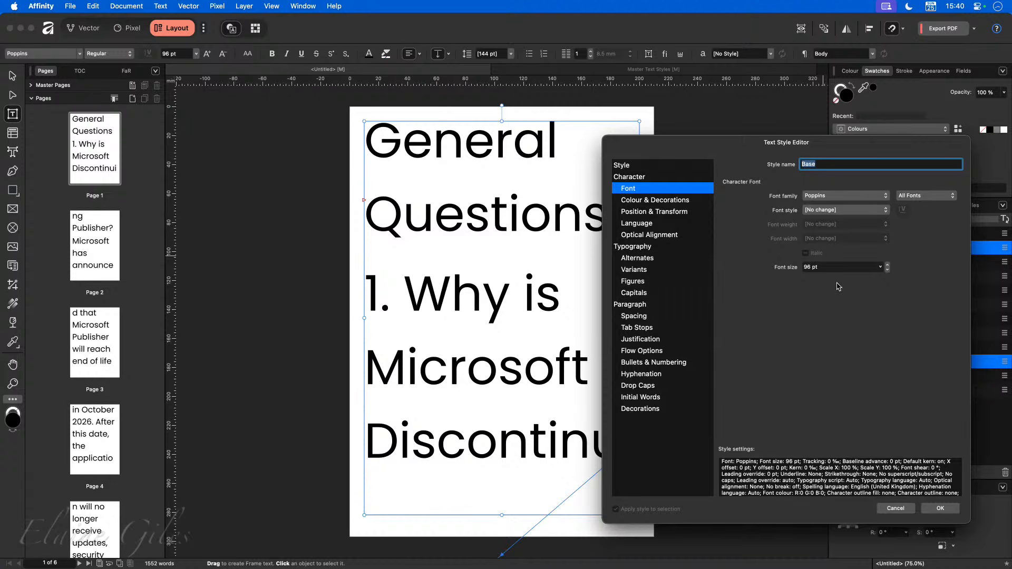
{"action": "left_click", "coordinate": [881, 269]}
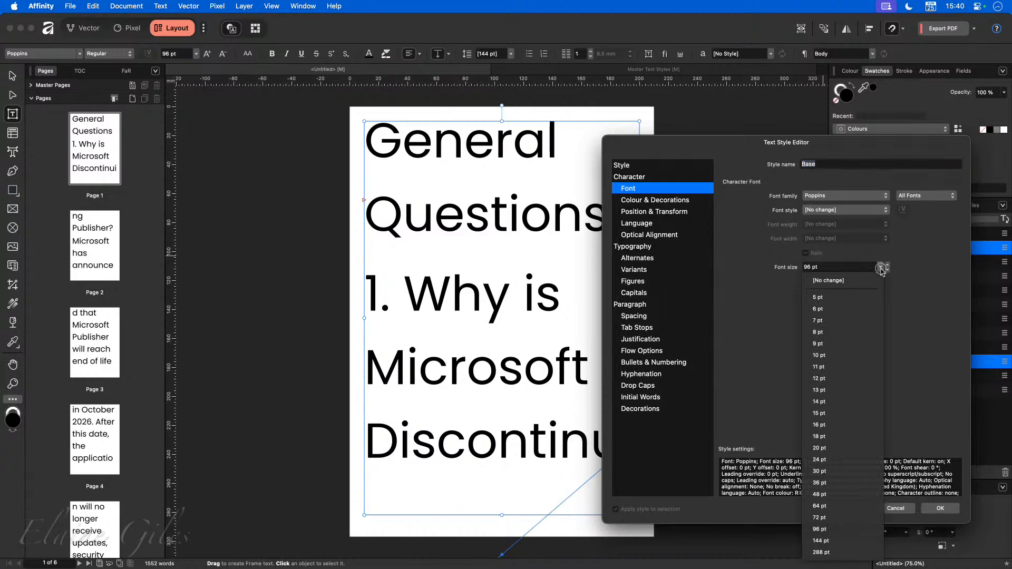
{"action": "left_click", "coordinate": [854, 379]}
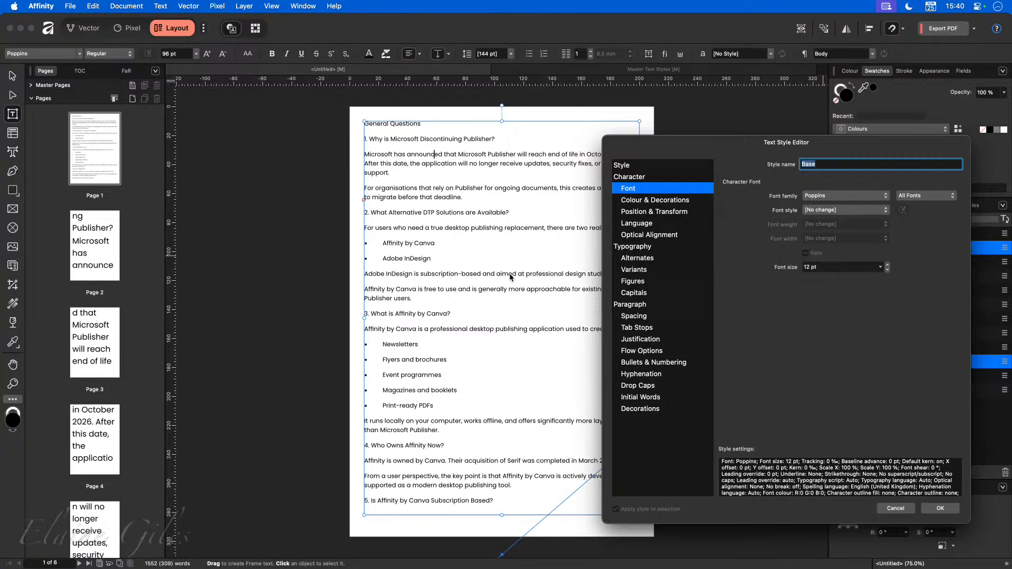
{"action": "left_click", "coordinate": [940, 508]}
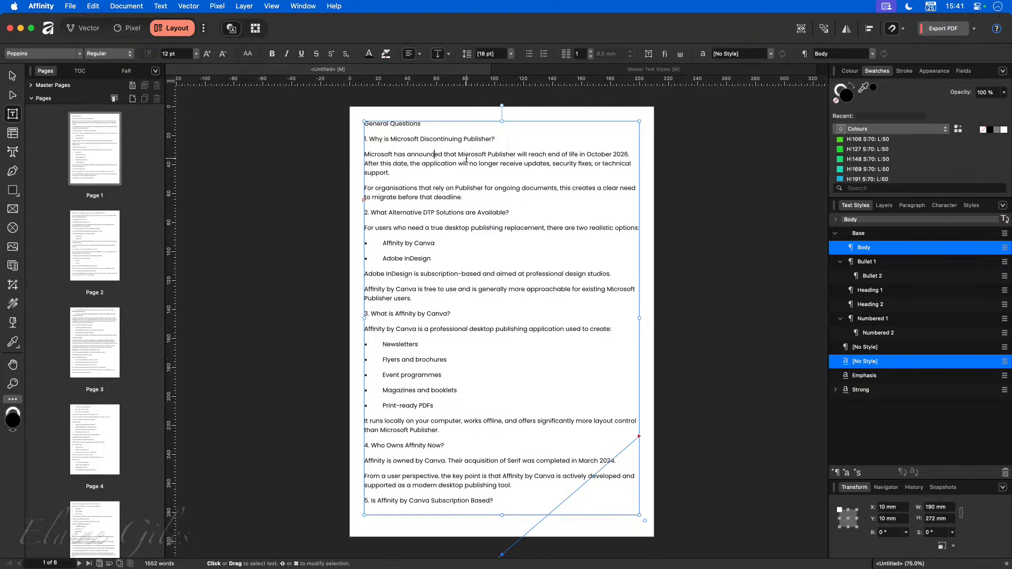
Apply the Heading 1 style to the "General Questions" title and Heading 2 to question 1 on page 1.
{"action": "left_click", "coordinate": [410, 123]}
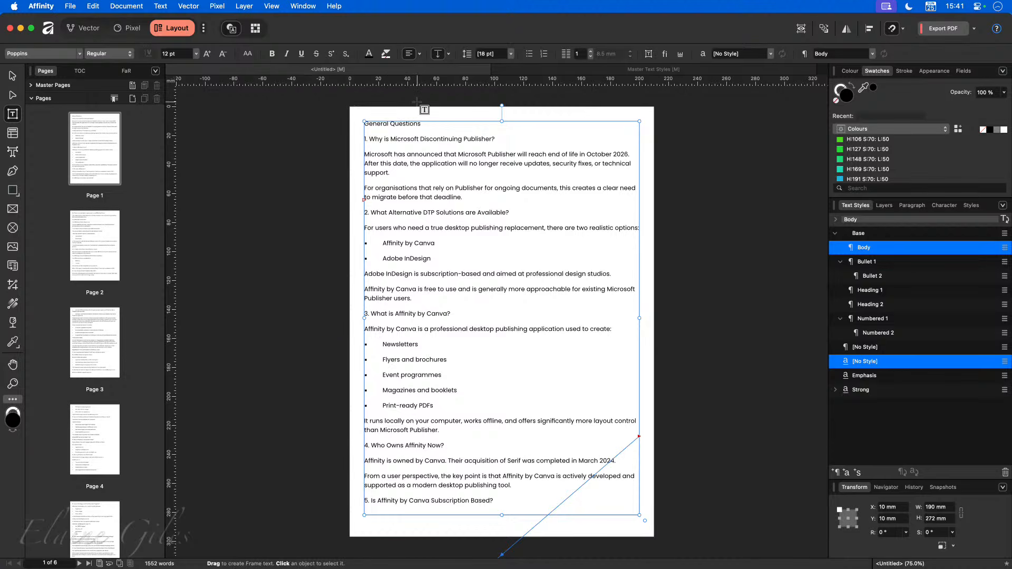
{"action": "scroll", "coordinate": [417, 101], "scroll_direction": "up", "scroll_amount": 5}
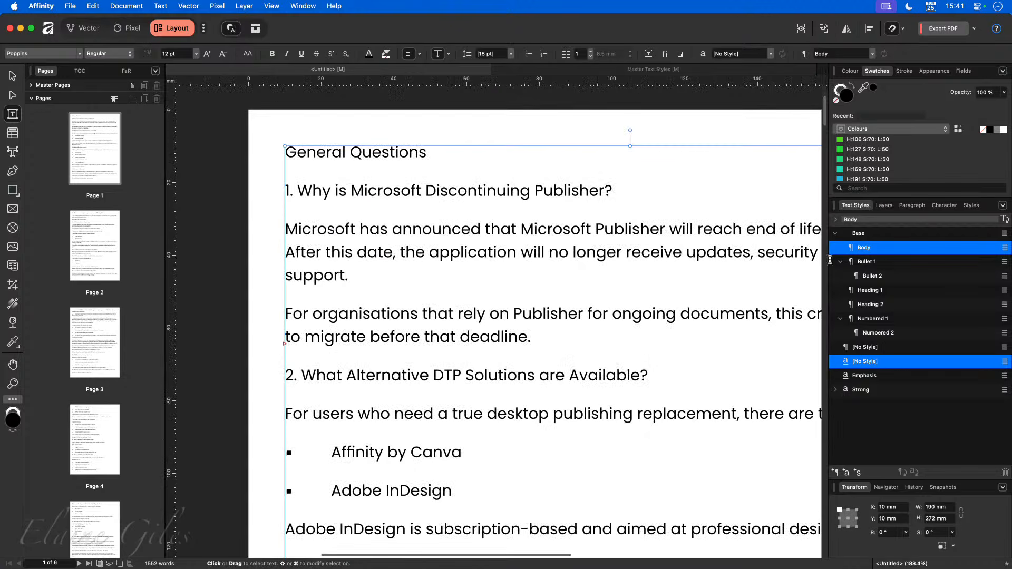
{"action": "left_click", "coordinate": [885, 291]}
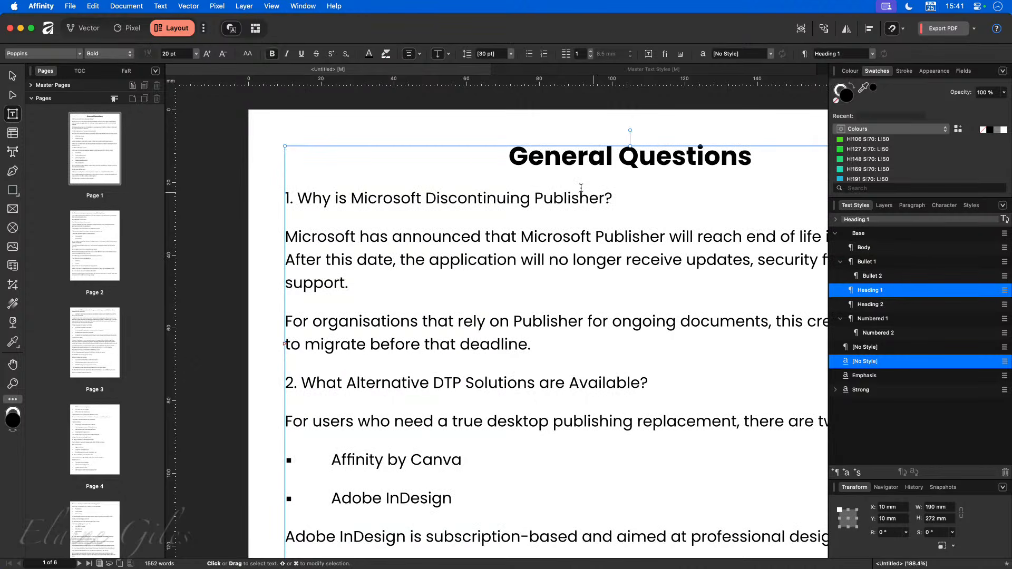
{"action": "left_click", "coordinate": [486, 198]}
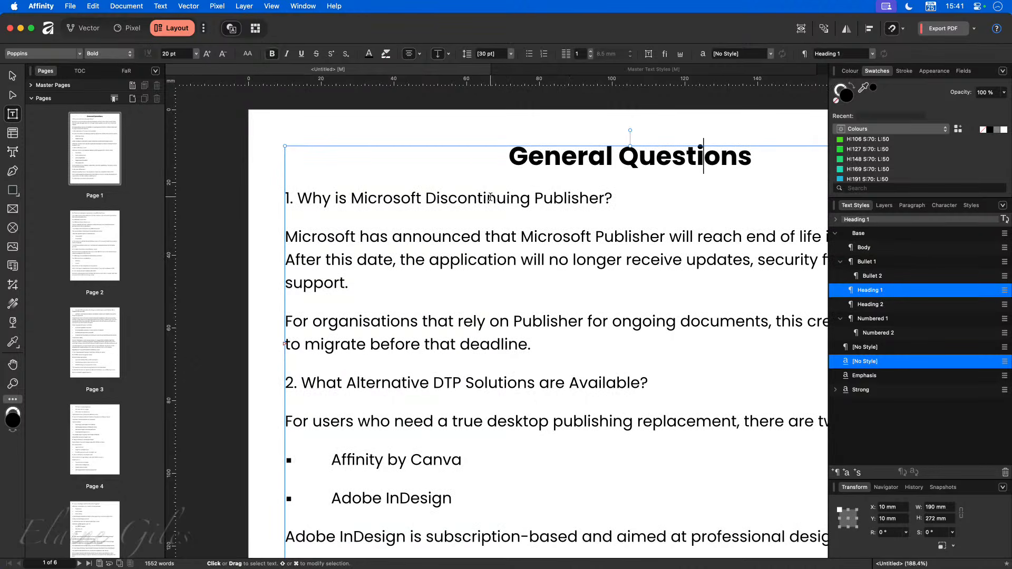
{"action": "left_click", "coordinate": [892, 305]}
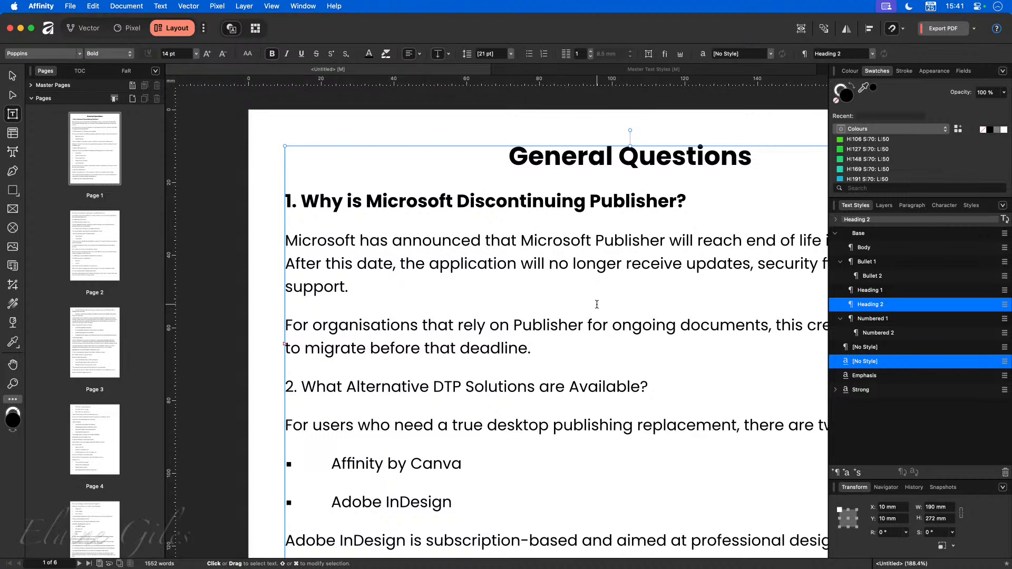
Apply the Heading 2 style to the headings of questions 2, 3 and 4 on page 1.
{"action": "left_click", "coordinate": [408, 387]}
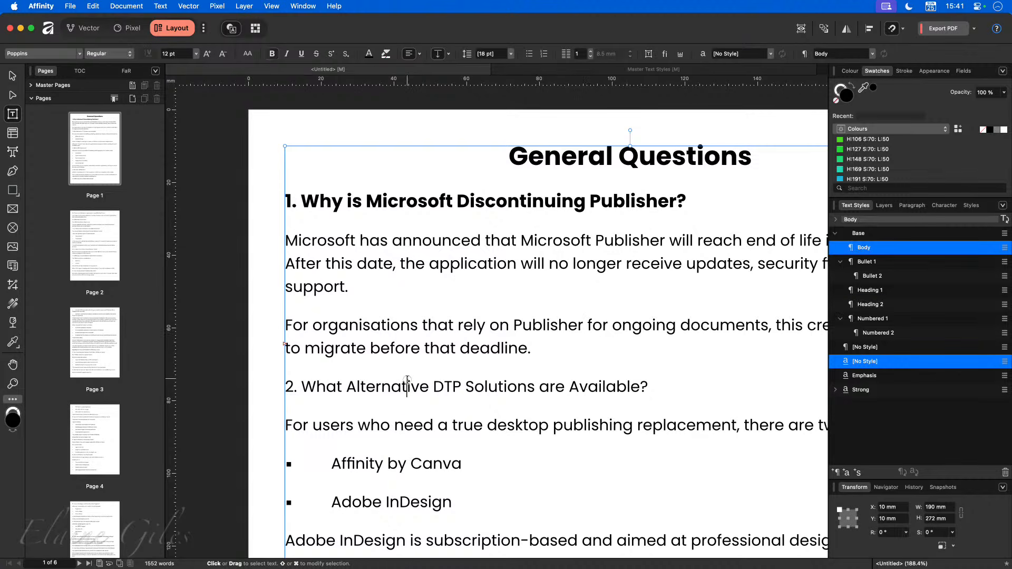
{"action": "left_click", "coordinate": [869, 305]}
{"action": "scroll", "coordinate": [468, 368], "scroll_direction": "down", "scroll_amount": 10}
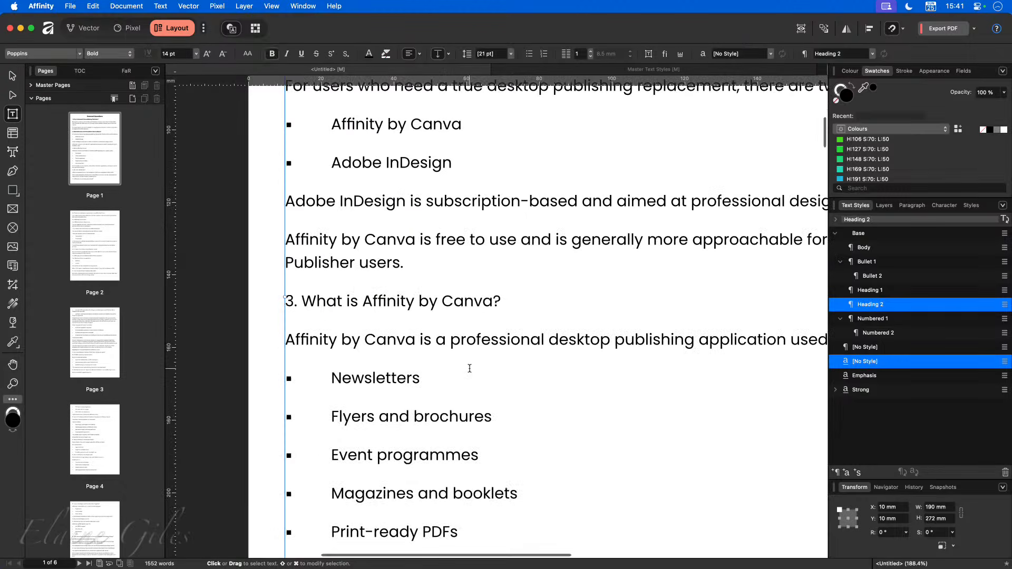
{"action": "scroll", "coordinate": [468, 365], "scroll_direction": "up", "scroll_amount": 3}
{"action": "left_click", "coordinate": [429, 149]}
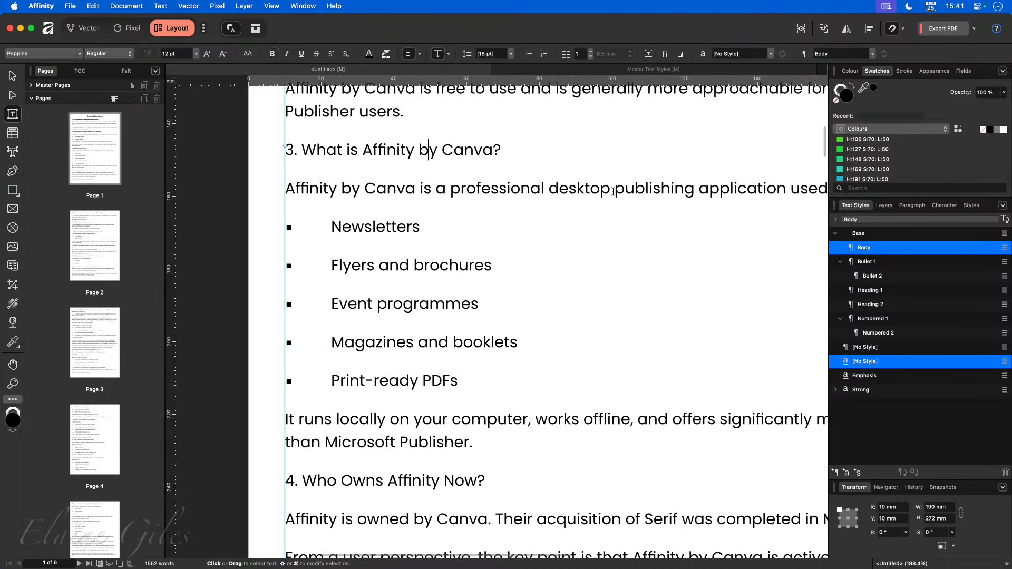
{"action": "left_click", "coordinate": [876, 306]}
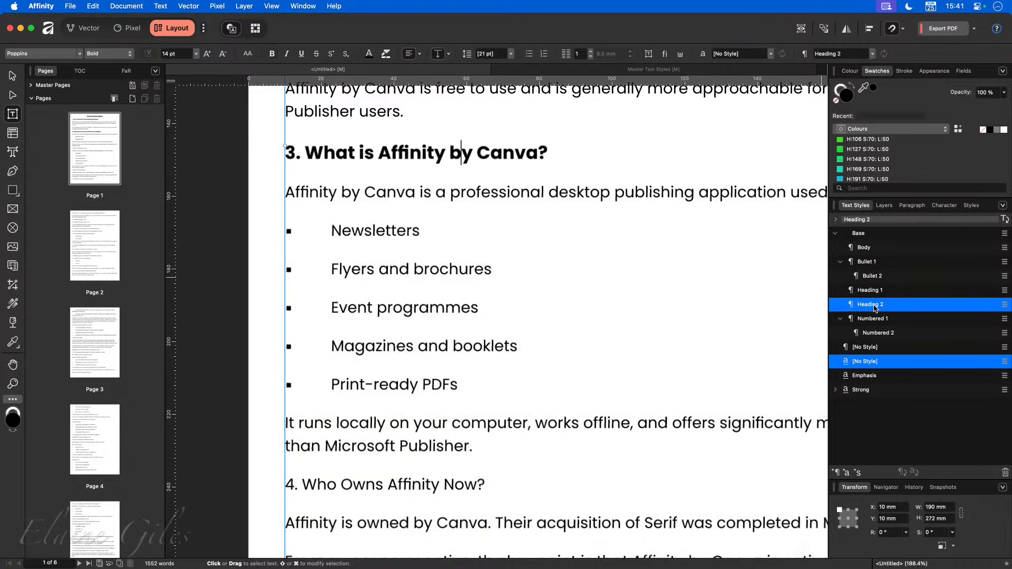
{"action": "left_click", "coordinate": [352, 484]}
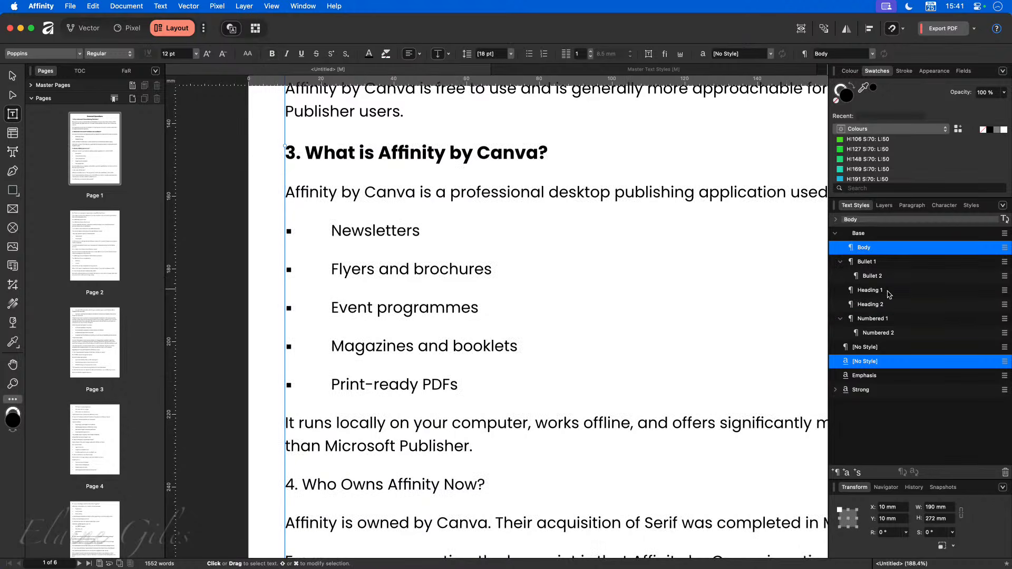
{"action": "left_click", "coordinate": [871, 305]}
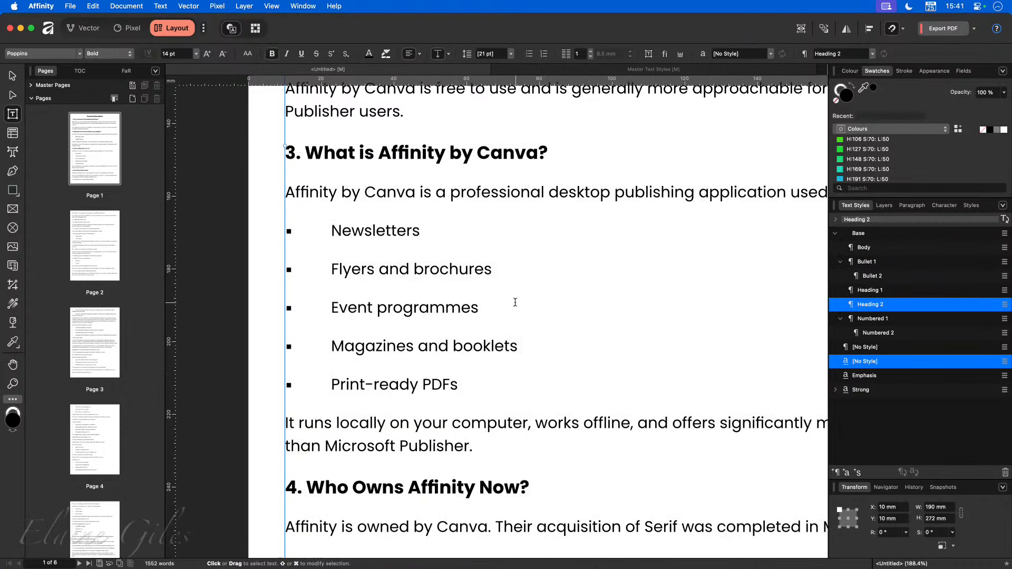
{"action": "scroll", "coordinate": [511, 299], "scroll_direction": "down", "scroll_amount": 2}
{"action": "scroll", "coordinate": [511, 300], "scroll_direction": "up", "scroll_amount": 6}
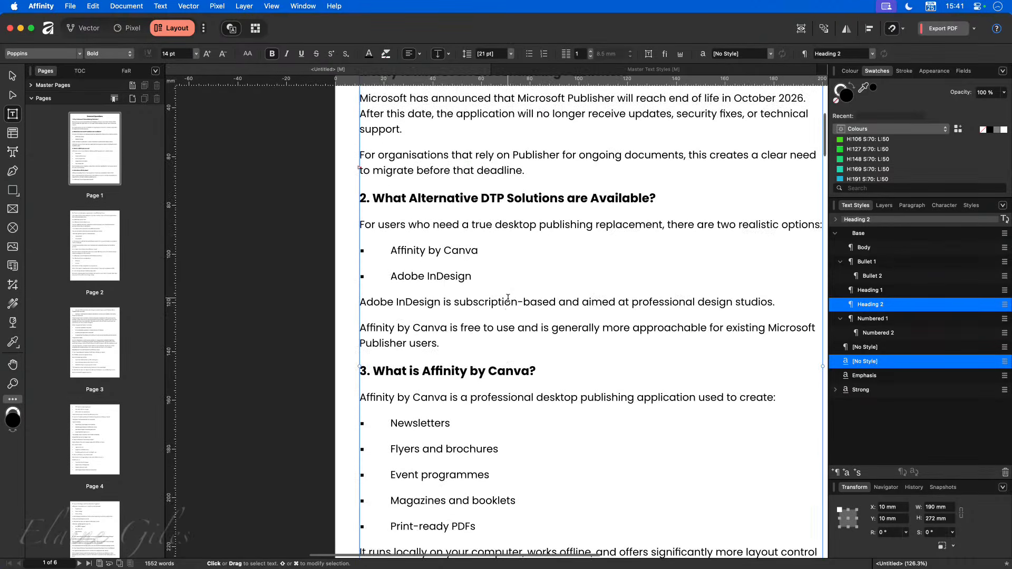
{"action": "scroll", "coordinate": [506, 301], "scroll_direction": "down", "scroll_amount": 2}
{"action": "scroll", "coordinate": [507, 300], "scroll_direction": "up", "scroll_amount": 1}
{"action": "scroll", "coordinate": [506, 300], "scroll_direction": "right", "scroll_amount": 3}
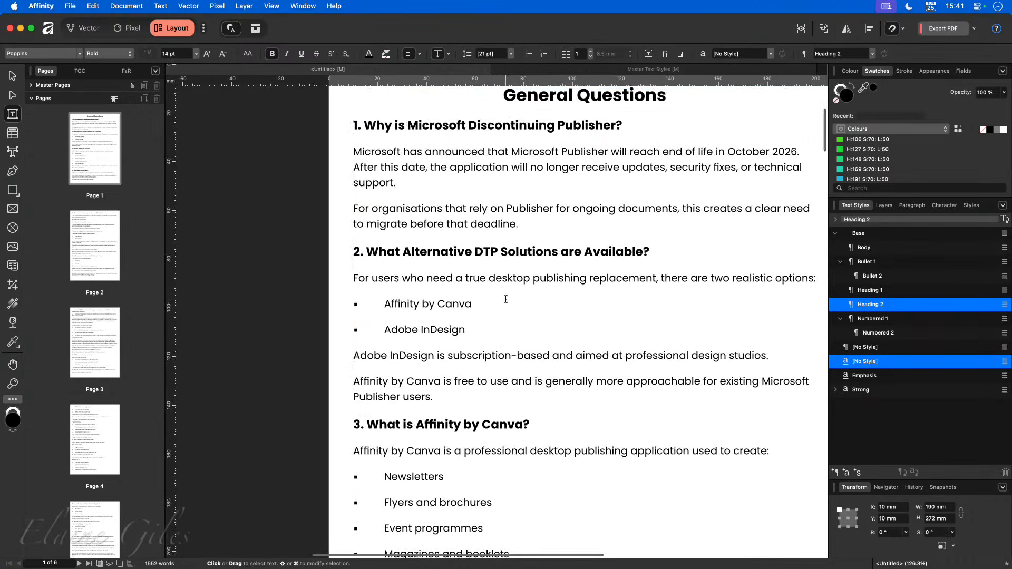
Apply the Bullet 1 style to the "Affinity by Canva" and "Adobe InDesign" lines under question 2.
{"action": "left_click", "coordinate": [415, 336]}
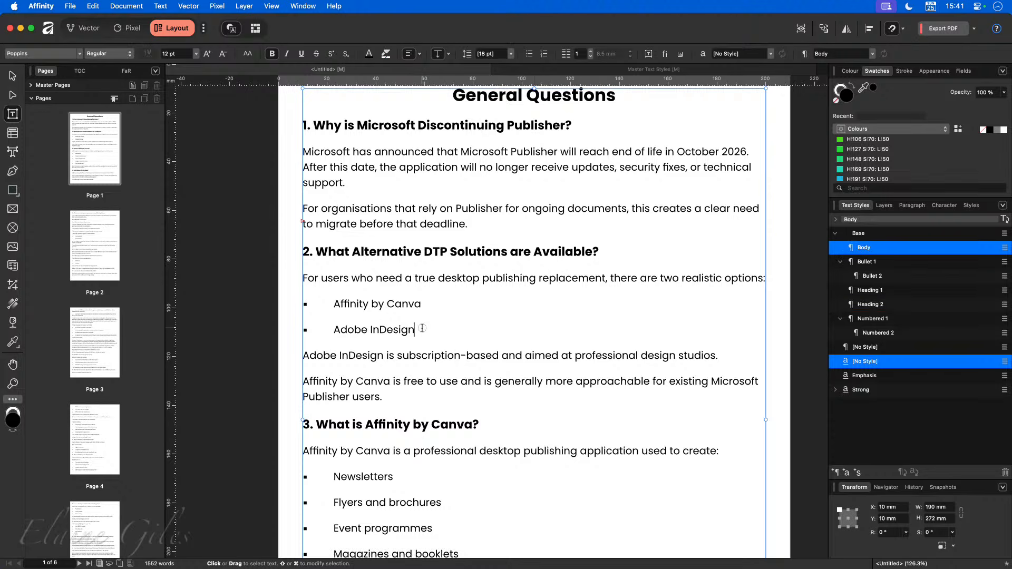
{"action": "left_click_drag", "start_coordinate": [429, 330], "coordinate": [303, 311]}
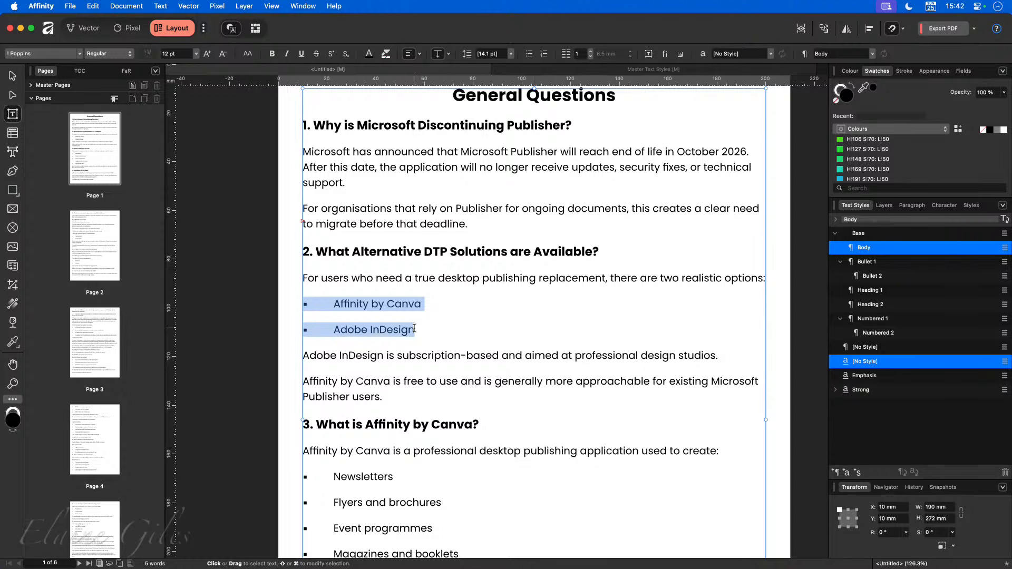
{"action": "left_click", "coordinate": [884, 264]}
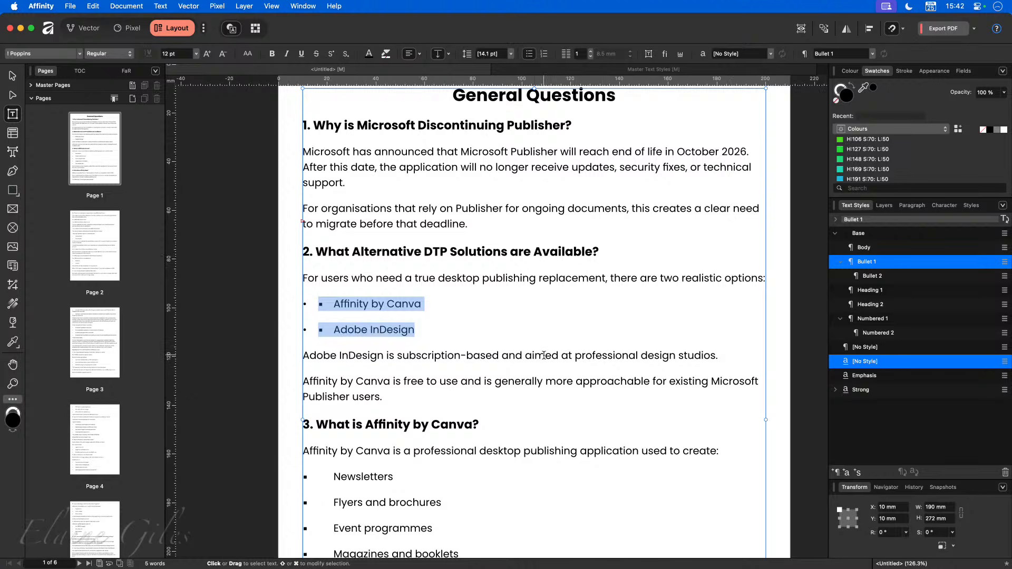
Remove the leftover square bullet characters and their tabs from the two list items under question 2.
{"action": "left_click", "coordinate": [319, 305]}
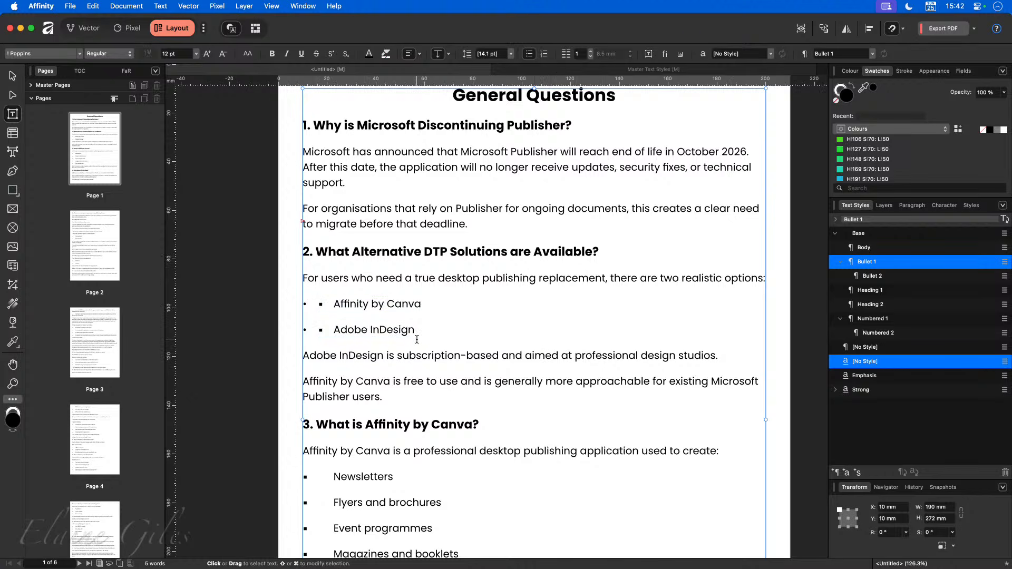
{"action": "key", "text": "Delete"}
{"action": "key", "text": "Delete"}
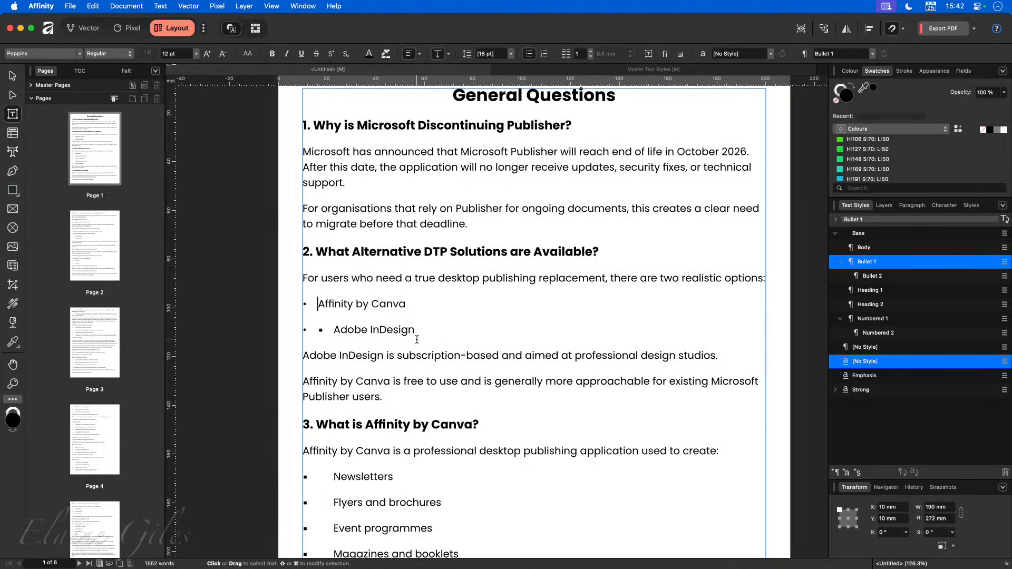
{"action": "key", "text": "Down"}
{"action": "key", "text": "Delete"}
{"action": "key", "text": "Delete"}
Apply the Bullet 1 style to the five list lines under question 3, from "Newsletters" to "Print-ready PDFs".
{"action": "scroll", "coordinate": [369, 348], "scroll_direction": "down", "scroll_amount": 3}
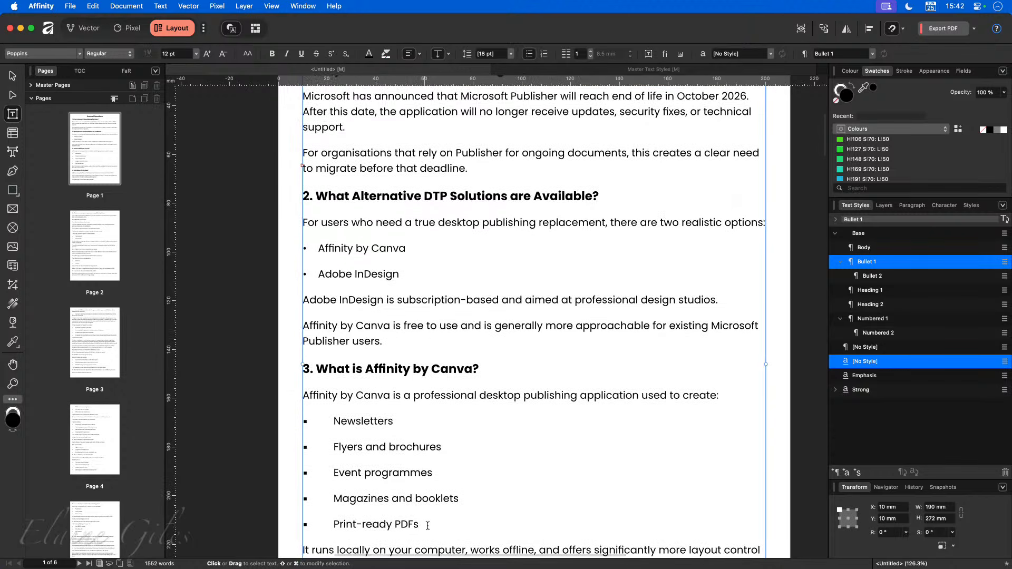
{"action": "left_click_drag", "start_coordinate": [420, 525], "coordinate": [301, 431]}
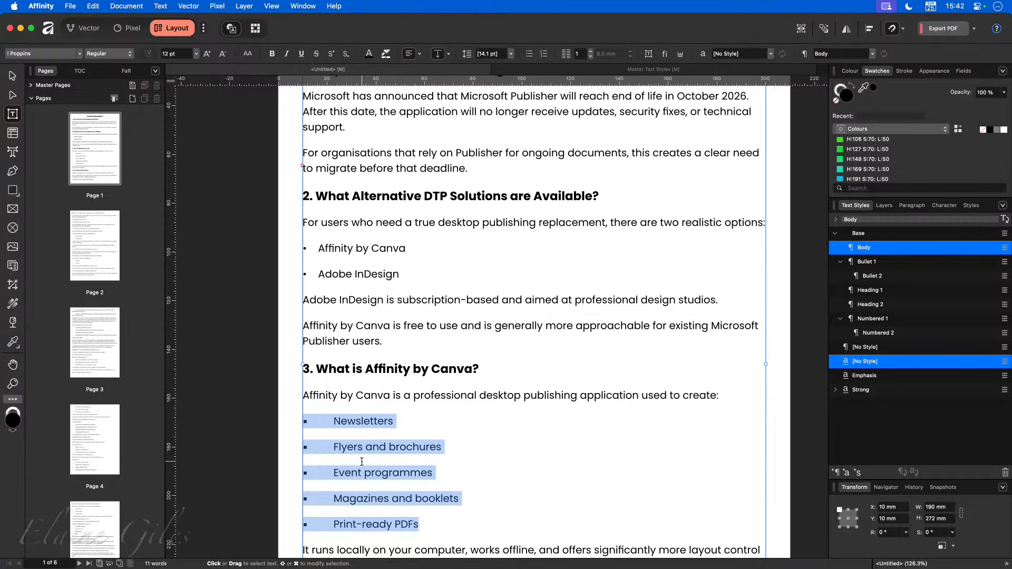
{"action": "scroll", "coordinate": [362, 461], "scroll_direction": "down", "scroll_amount": 2}
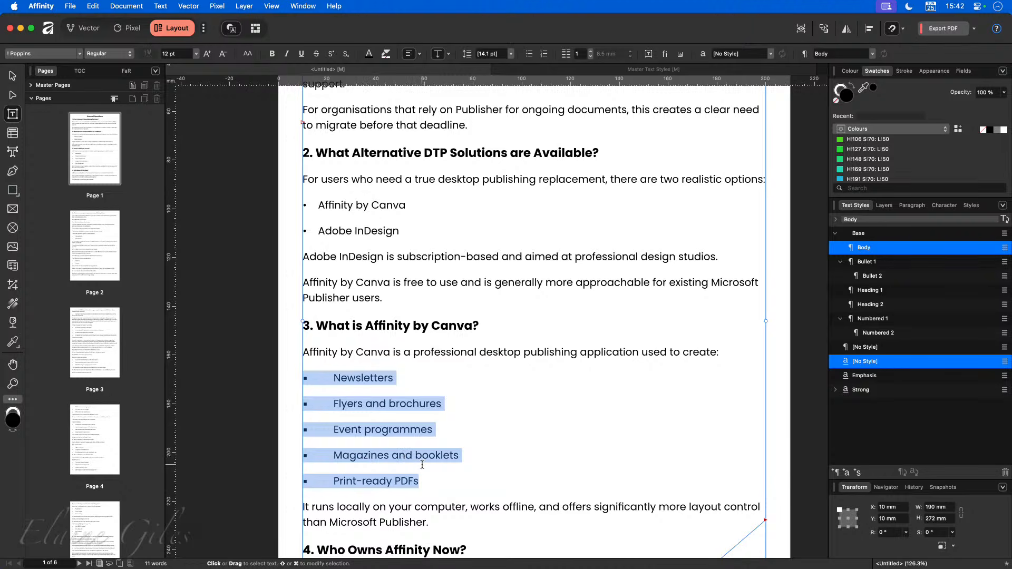
{"action": "left_click", "coordinate": [878, 267]}
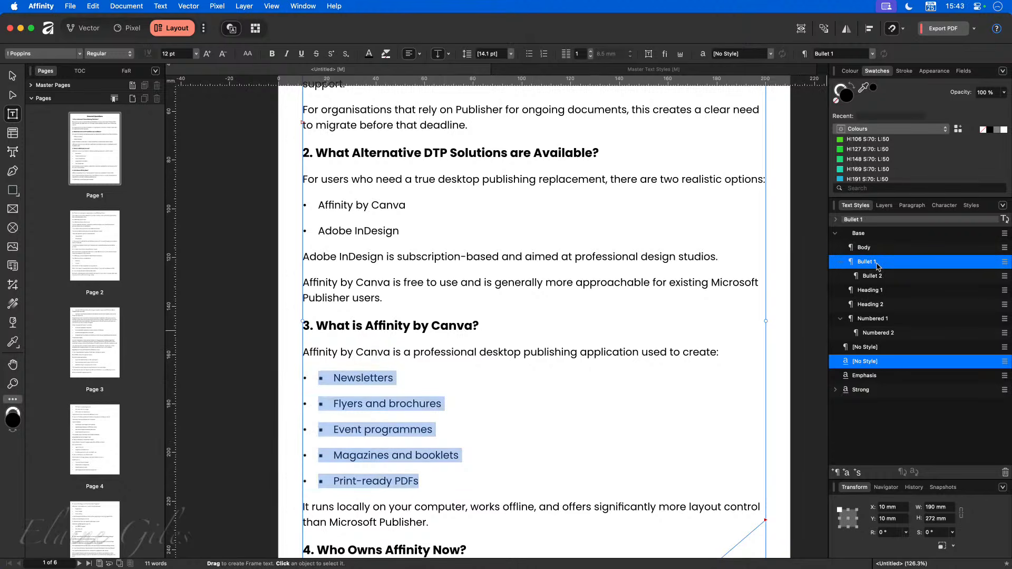
Remove the leftover square bullet characters and their tabs from the five list items under question 3.
{"action": "left_click", "coordinate": [319, 379]}
{"action": "key", "text": "Return"}
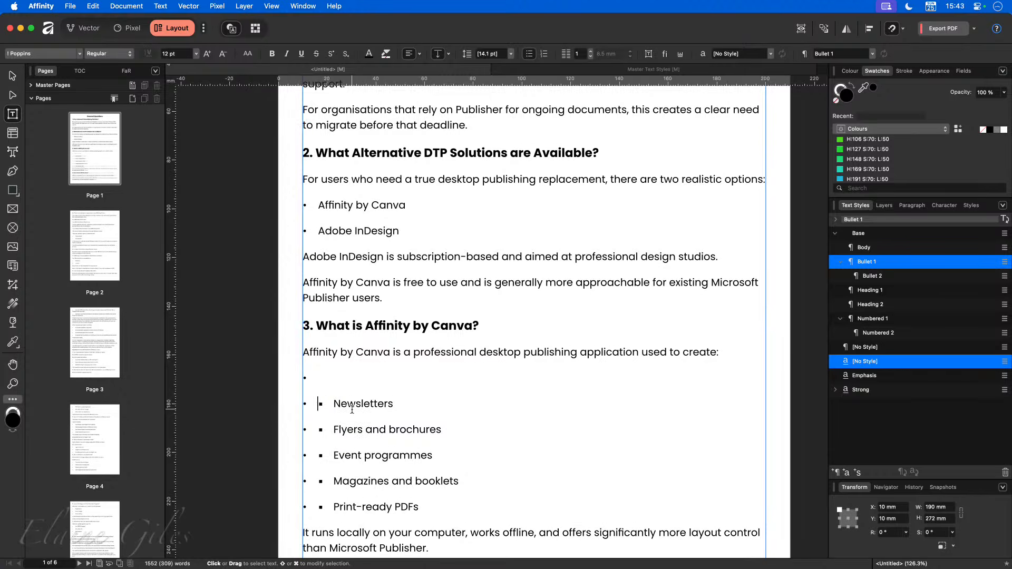
{"action": "key", "text": "BackSpace"}
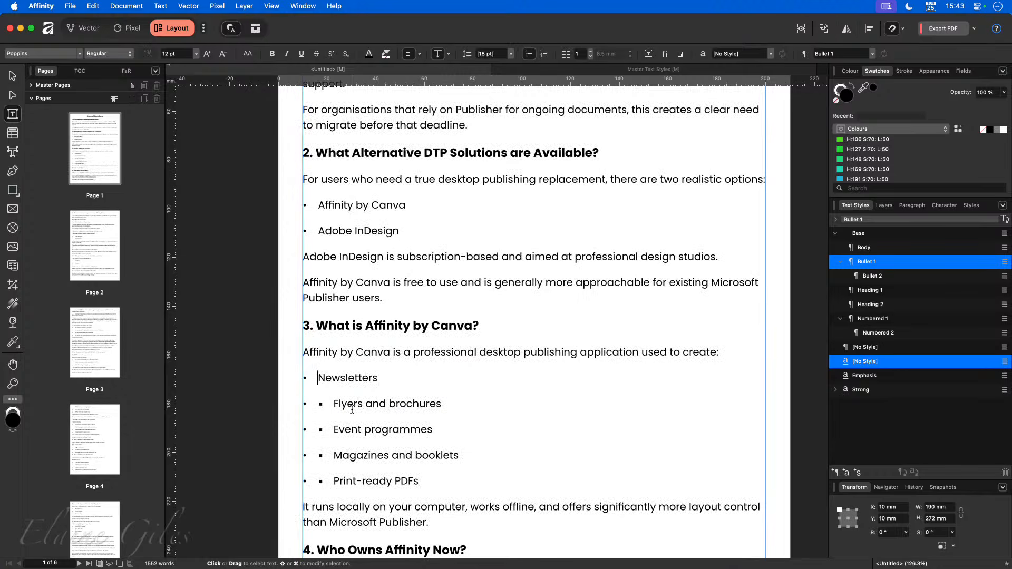
{"action": "key", "text": "Down"}
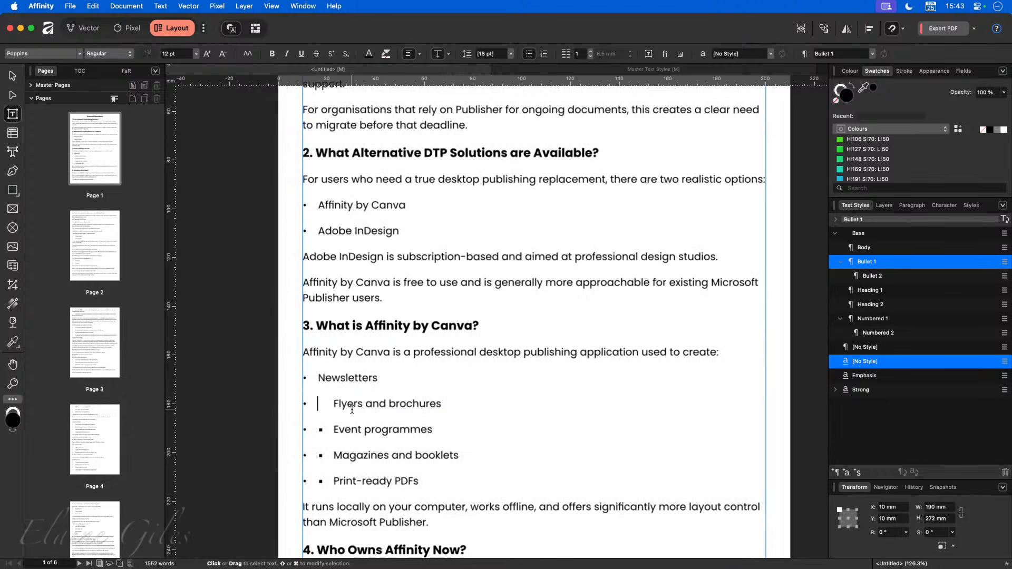
{"action": "key", "text": "BackSpace"}
{"action": "key", "text": "Down"}
{"action": "key", "text": "BackSpace"}
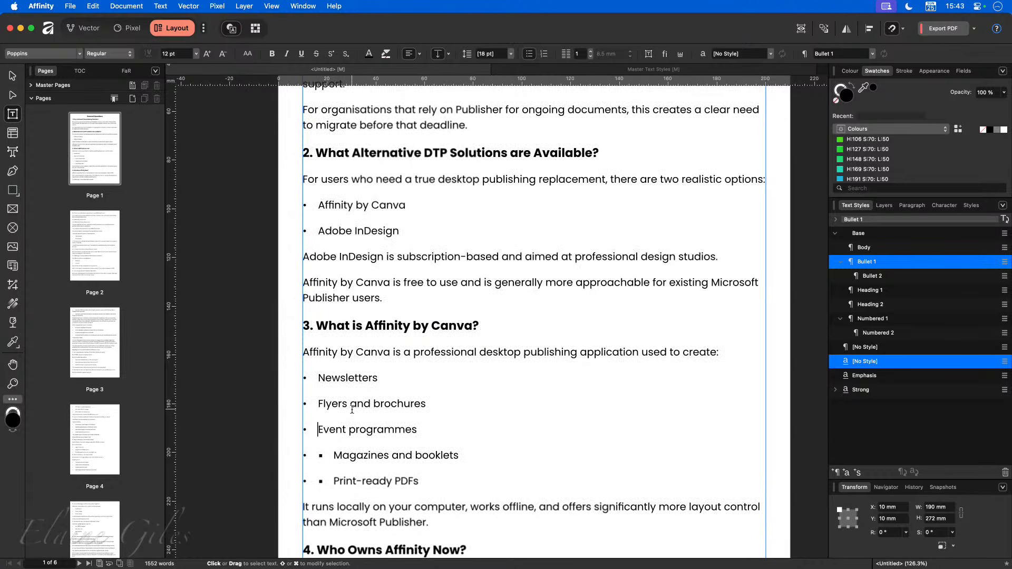
{"action": "key", "text": "Down"}
{"action": "key", "text": "BackSpace"}
{"action": "key", "text": "Down"}
{"action": "key", "text": "BackSpace"}
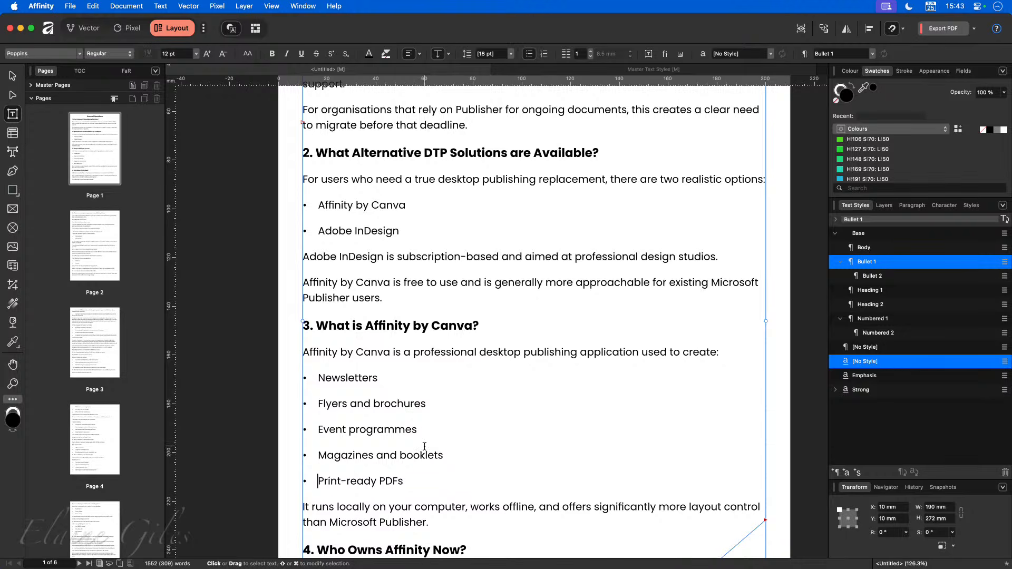
Apply the Heading 2 style to the question 5 heading at the end of page 1.
{"action": "scroll", "coordinate": [424, 446], "scroll_direction": "down", "scroll_amount": 2}
{"action": "scroll", "coordinate": [425, 446], "scroll_direction": "down", "scroll_amount": 10}
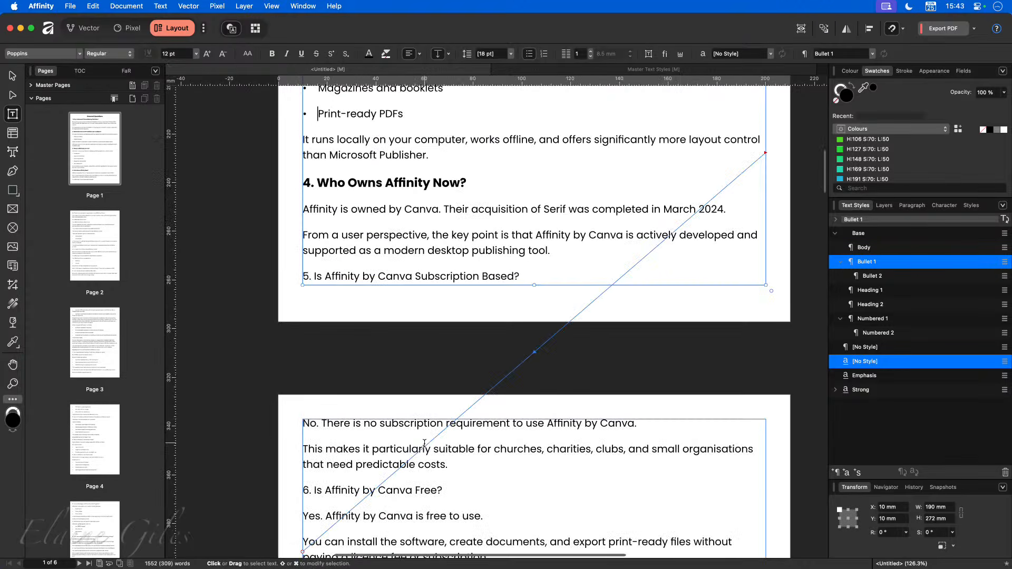
{"action": "scroll", "coordinate": [425, 445], "scroll_direction": "up", "scroll_amount": 10}
{"action": "scroll", "coordinate": [425, 443], "scroll_direction": "down", "scroll_amount": 4}
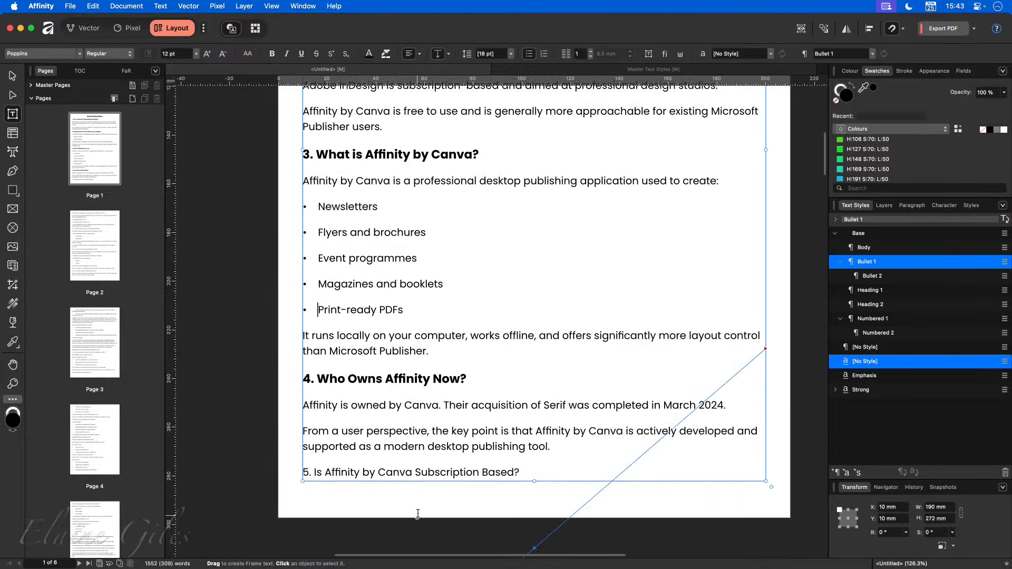
{"action": "left_click", "coordinate": [425, 472]}
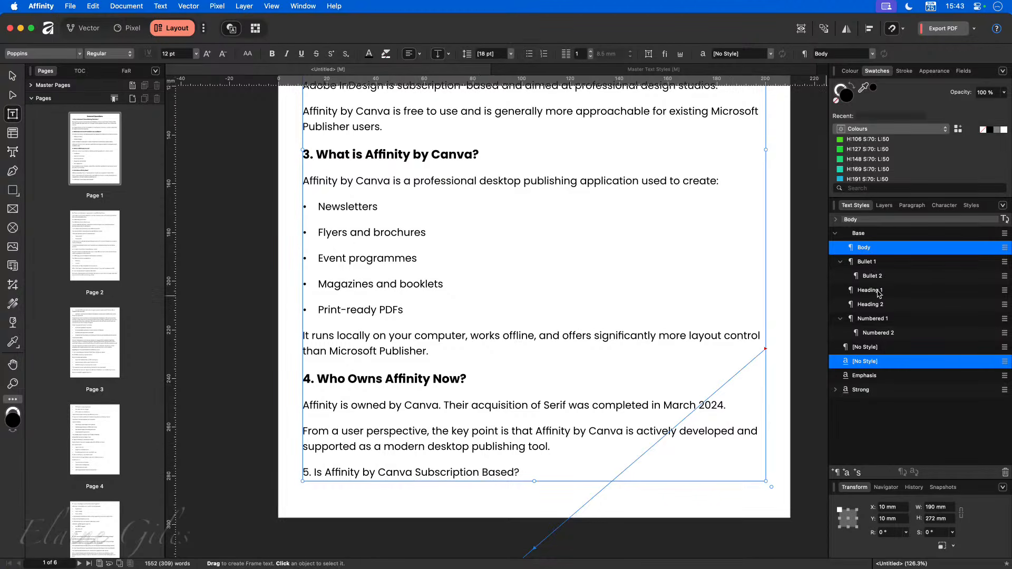
{"action": "left_click", "coordinate": [872, 304]}
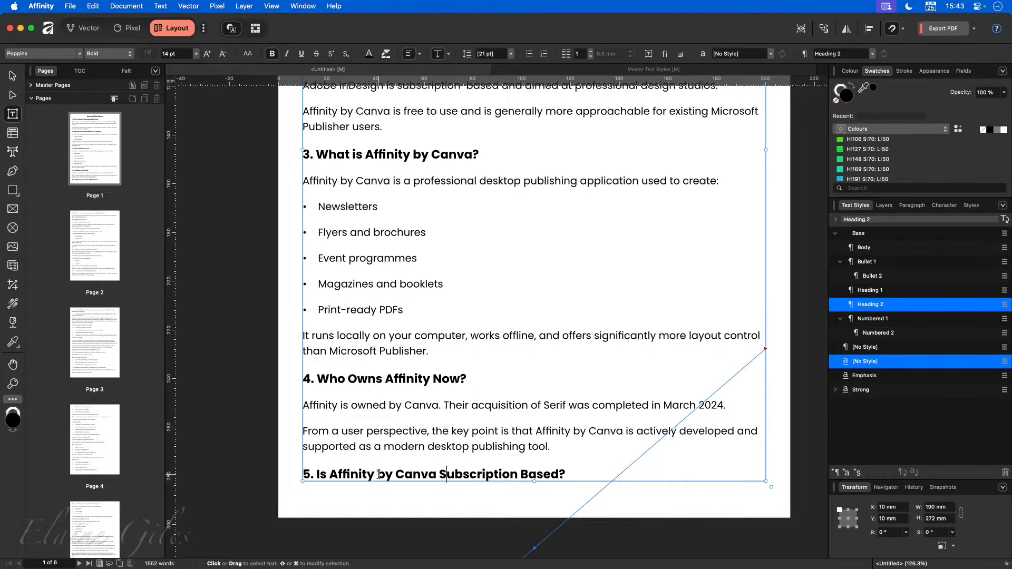
Review the headings and bulleted lists on page 1, both as a whole page and close up.
{"action": "scroll", "coordinate": [422, 490], "scroll_direction": "down", "scroll_amount": 5}
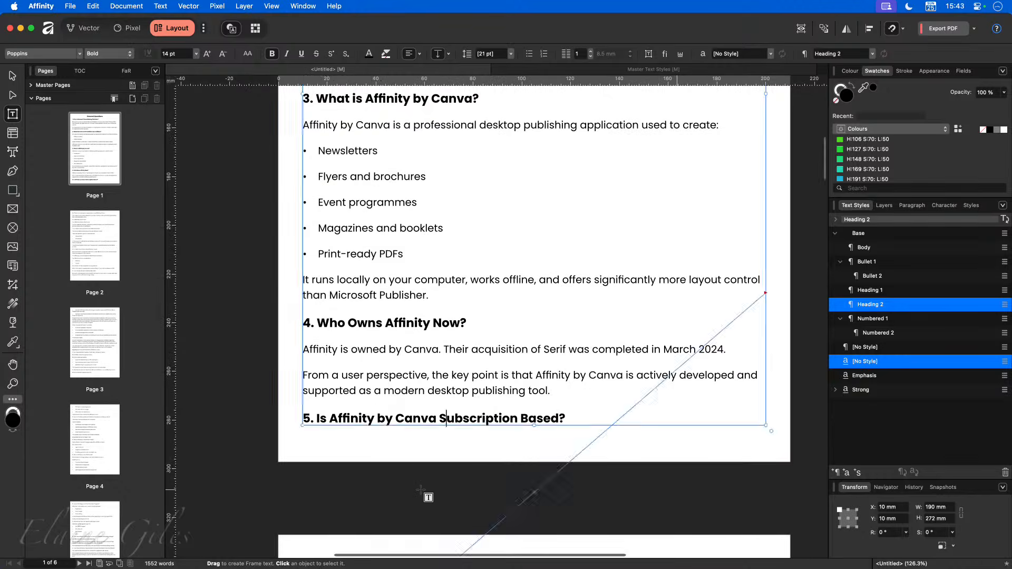
{"action": "scroll", "coordinate": [420, 489], "scroll_direction": "up", "scroll_amount": 5}
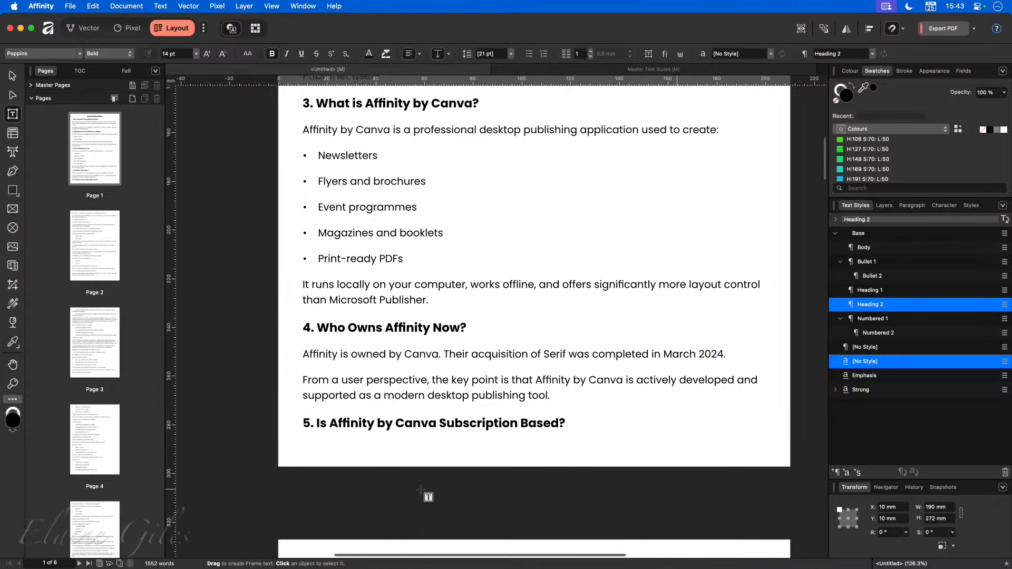
{"action": "scroll", "coordinate": [421, 486], "scroll_direction": "up", "scroll_amount": 2}
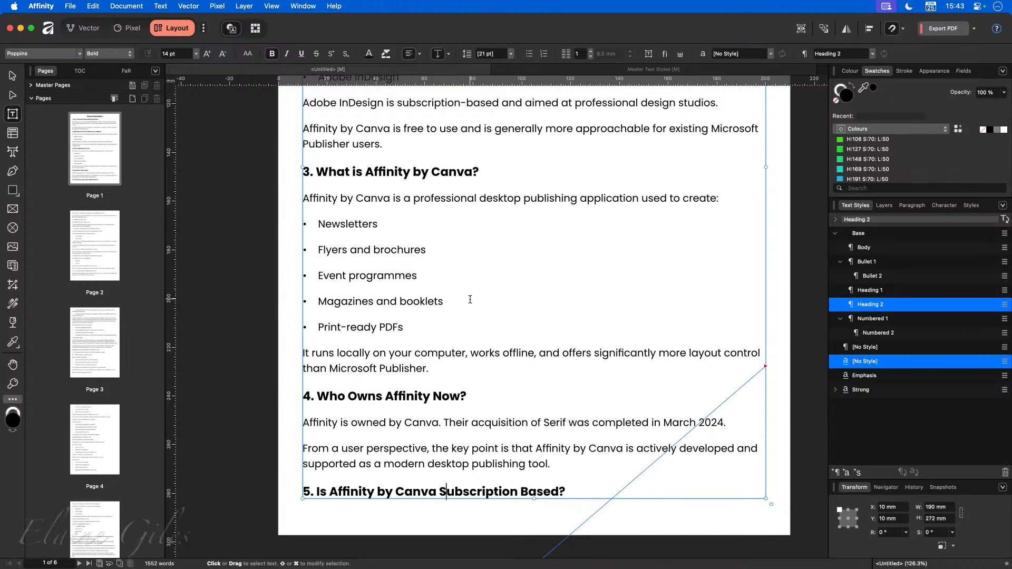
{"action": "key", "text": "super+0"}
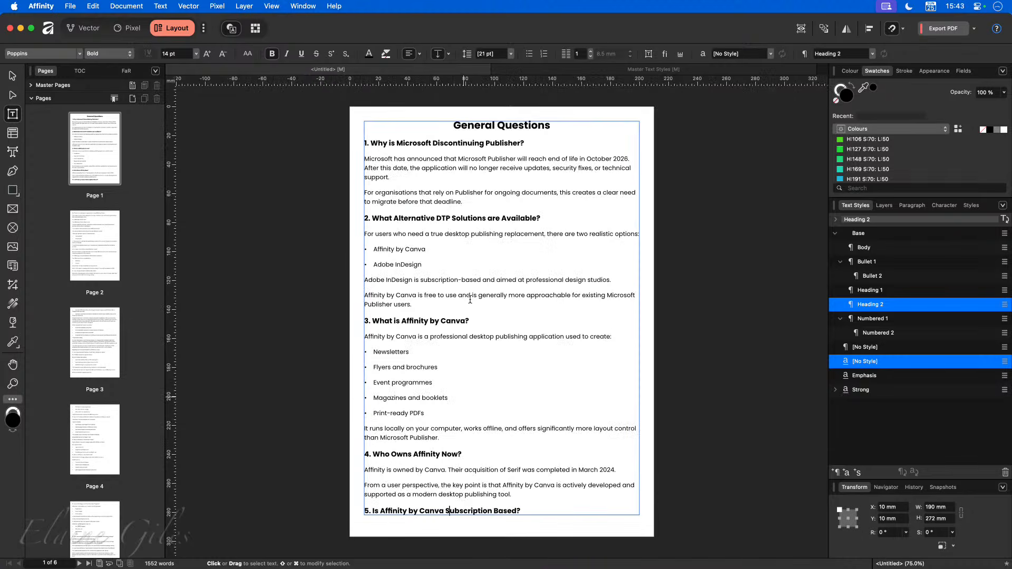
{"action": "left_click", "coordinate": [470, 302]}
{"action": "left_click_drag", "start_coordinate": [433, 414], "coordinate": [369, 351]}
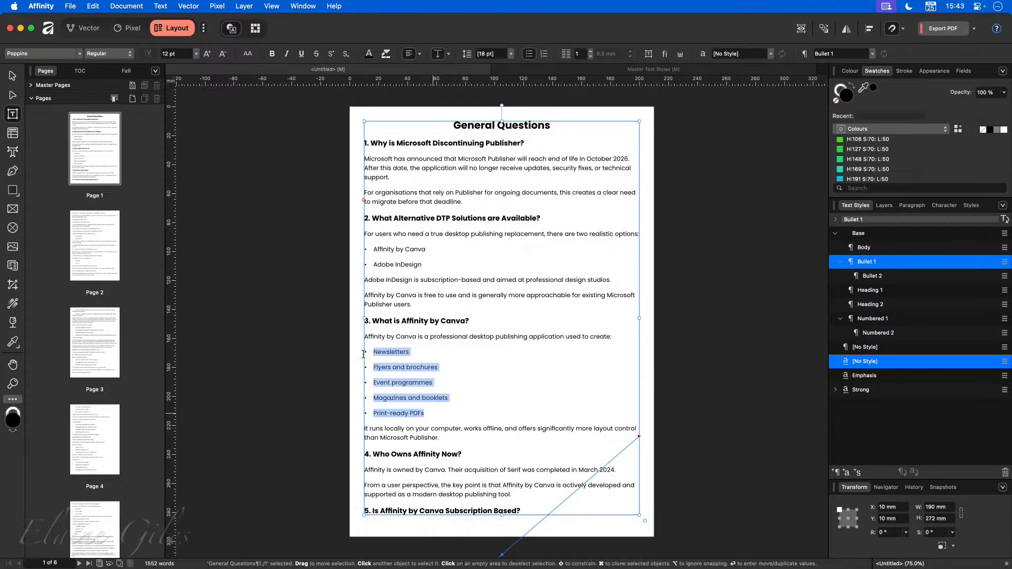
{"action": "left_click", "coordinate": [471, 398]}
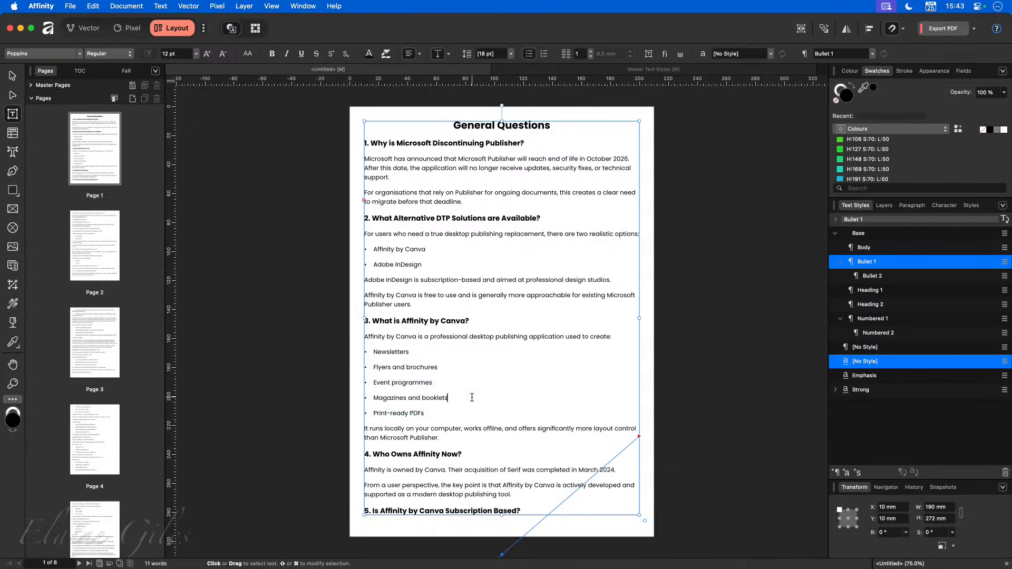
{"action": "scroll", "coordinate": [524, 113], "scroll_direction": "up", "scroll_amount": 3}
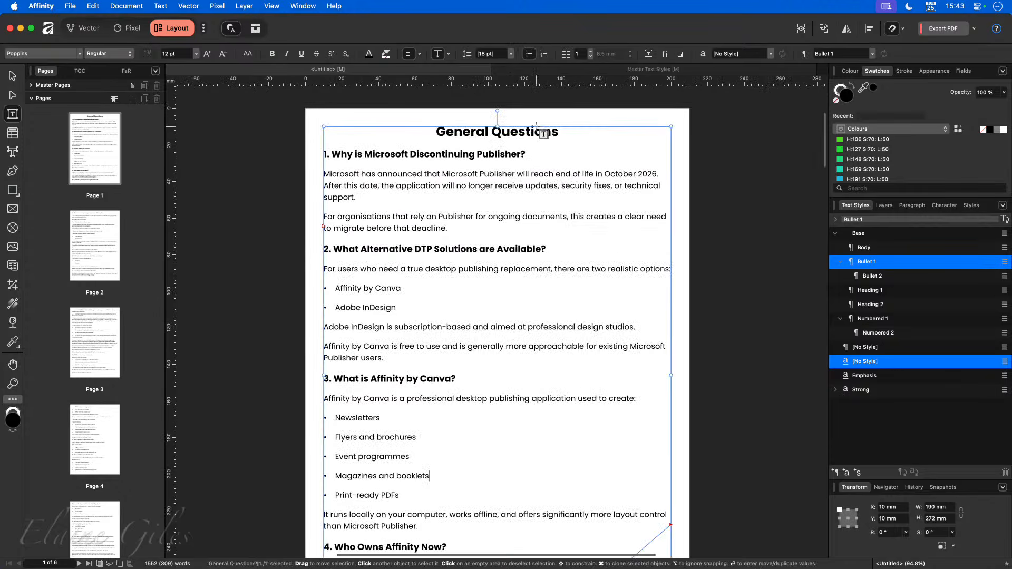
{"action": "scroll", "coordinate": [525, 117], "scroll_direction": "up", "scroll_amount": 3}
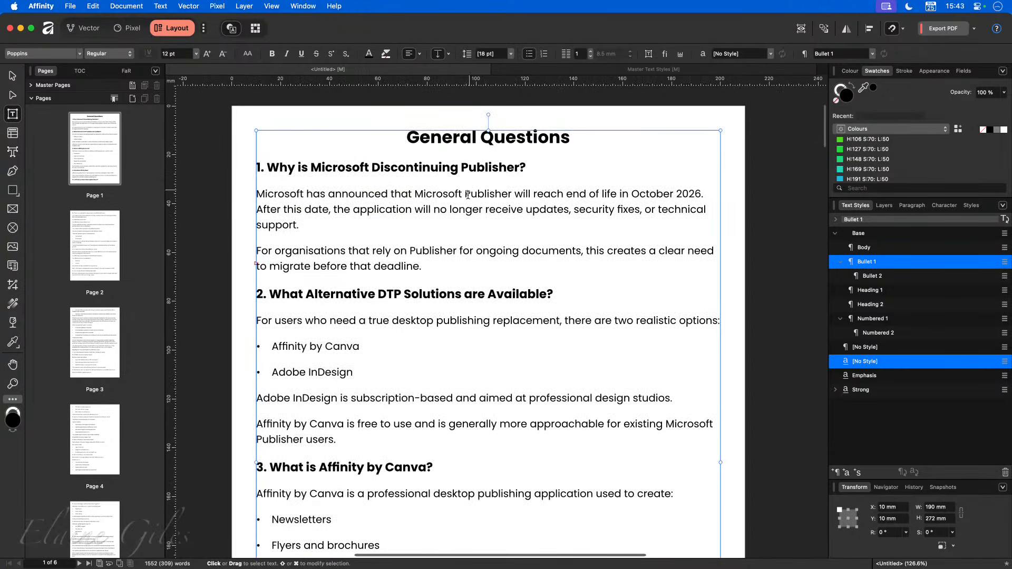
Apply the Strong character style to the word "Affinity" in the first bullet under question 2.
{"action": "left_click", "coordinate": [423, 295]}
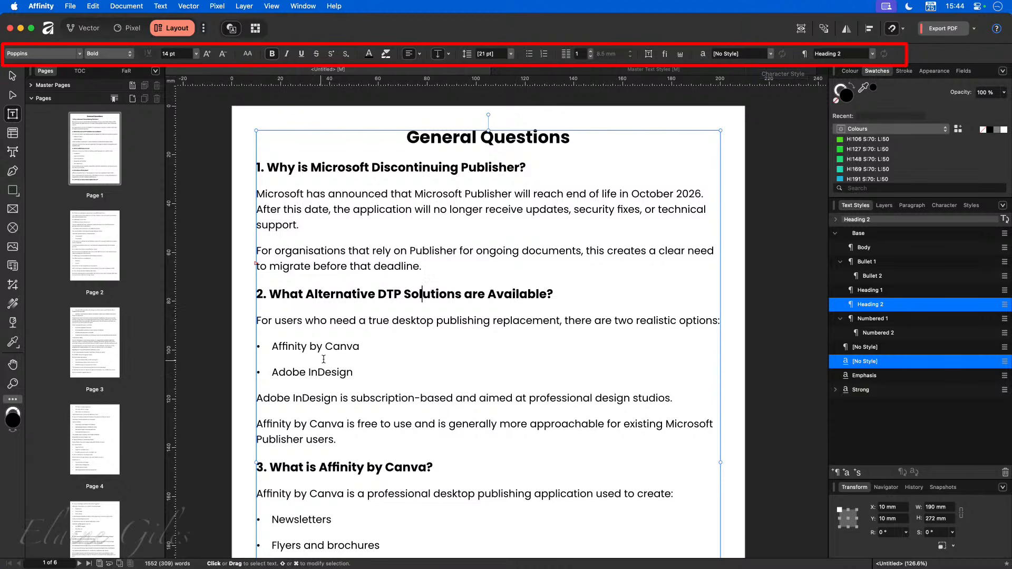
{"action": "double_click", "coordinate": [335, 345]}
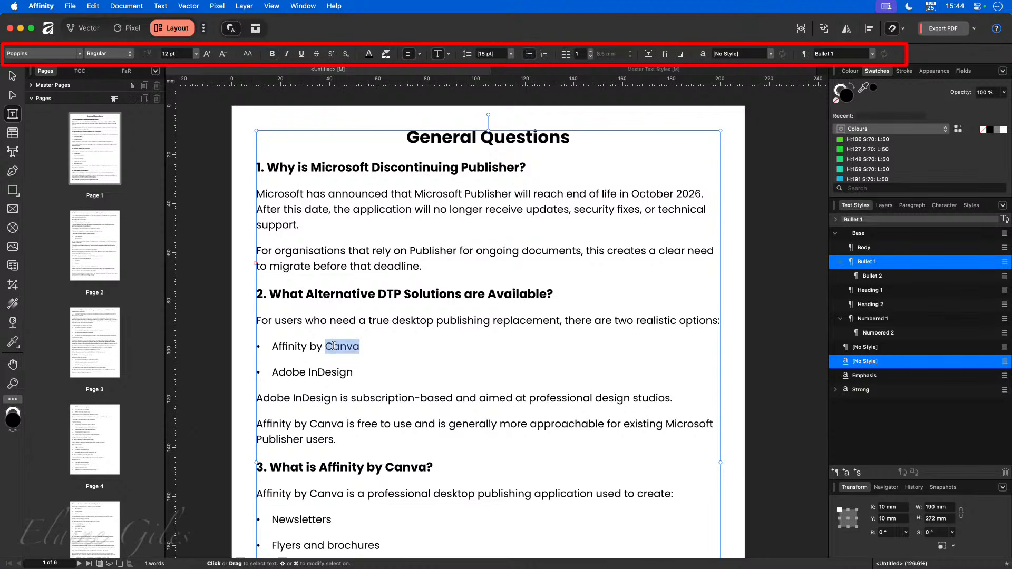
{"action": "double_click", "coordinate": [291, 346]}
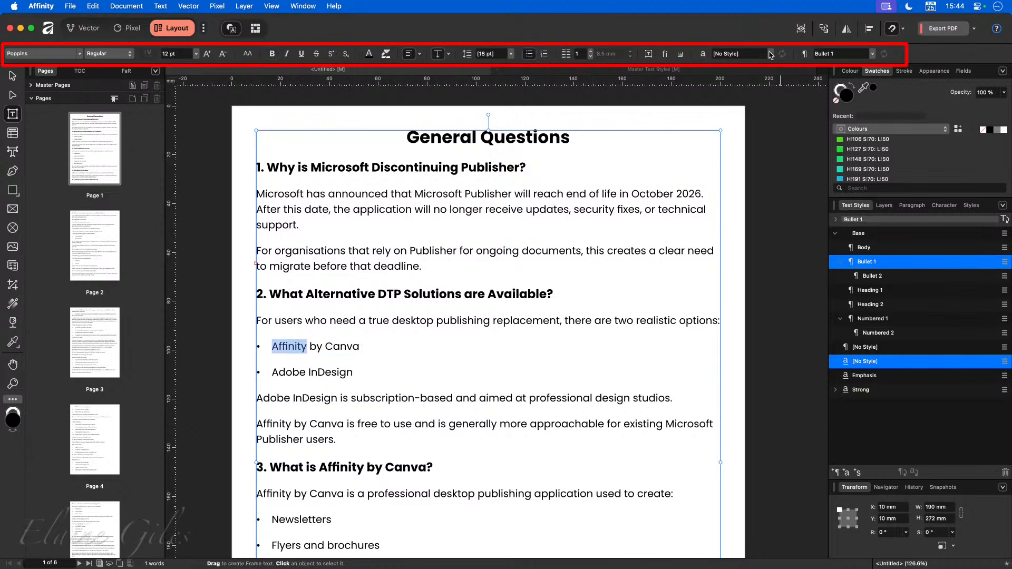
{"action": "left_click", "coordinate": [771, 53]}
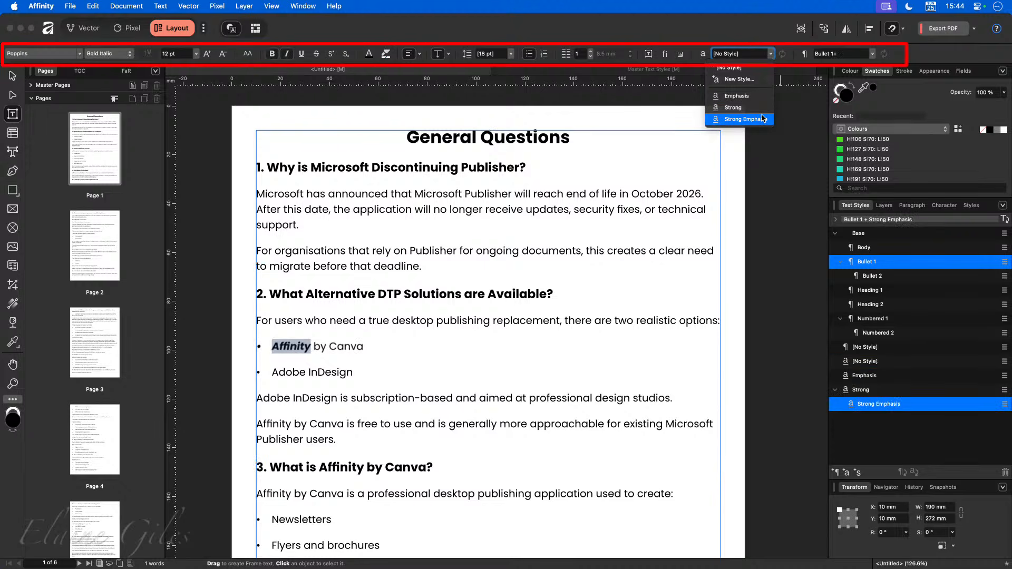
{"action": "left_click", "coordinate": [732, 107]}
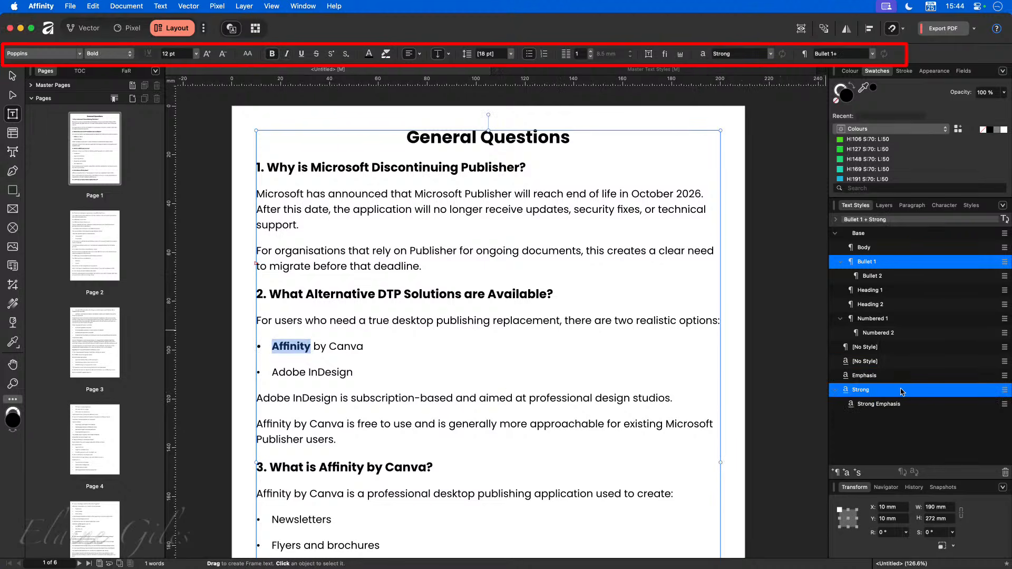
{"action": "left_click", "coordinate": [770, 54]}
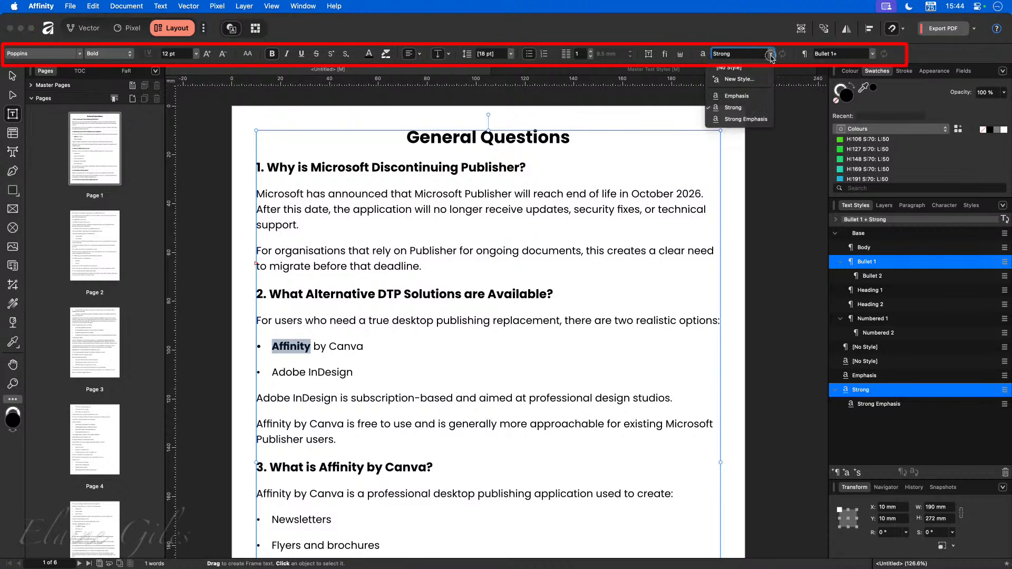
{"action": "left_click", "coordinate": [759, 24]}
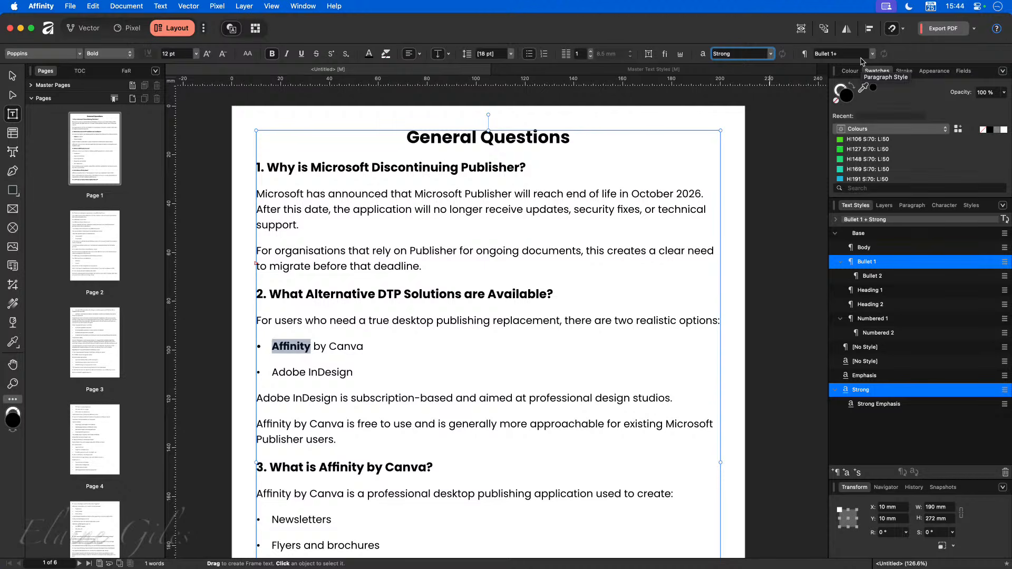
{"action": "left_click", "coordinate": [496, 336]}
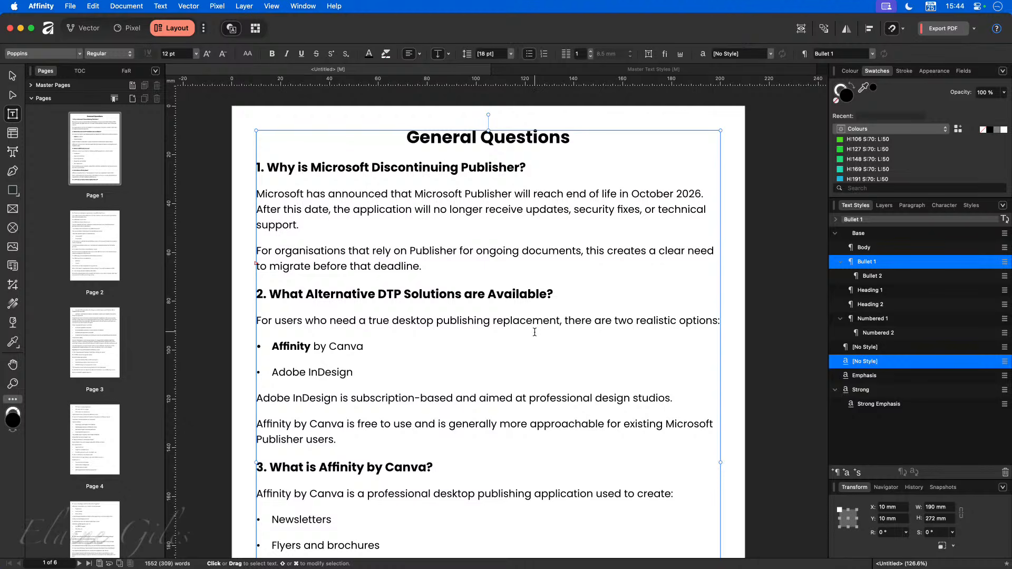
{"action": "left_click", "coordinate": [519, 146]}
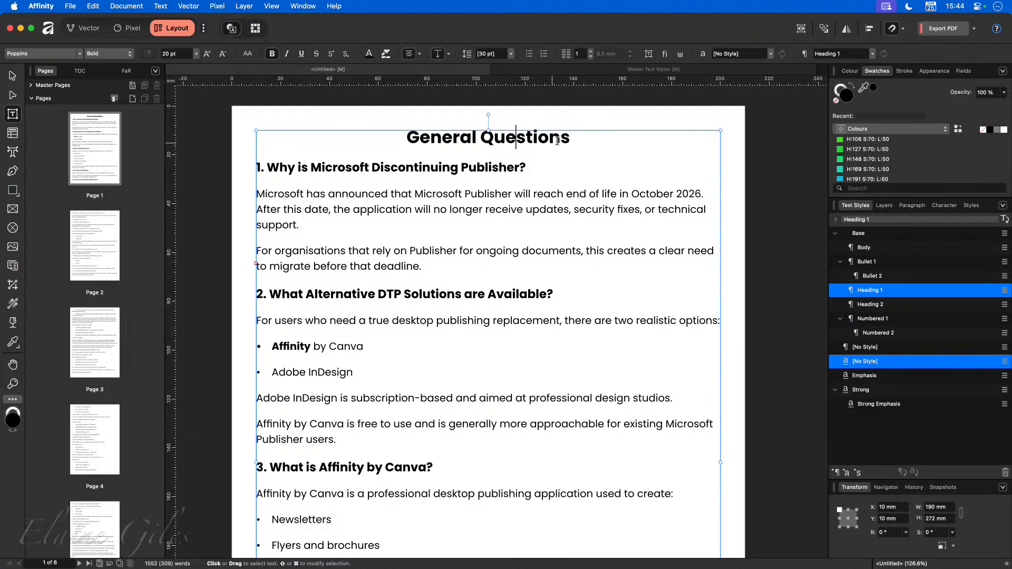
Increase the font size of the "General Questions" heading on page 1 to 24 pt.
{"action": "left_click_drag", "start_coordinate": [572, 138], "coordinate": [408, 138]}
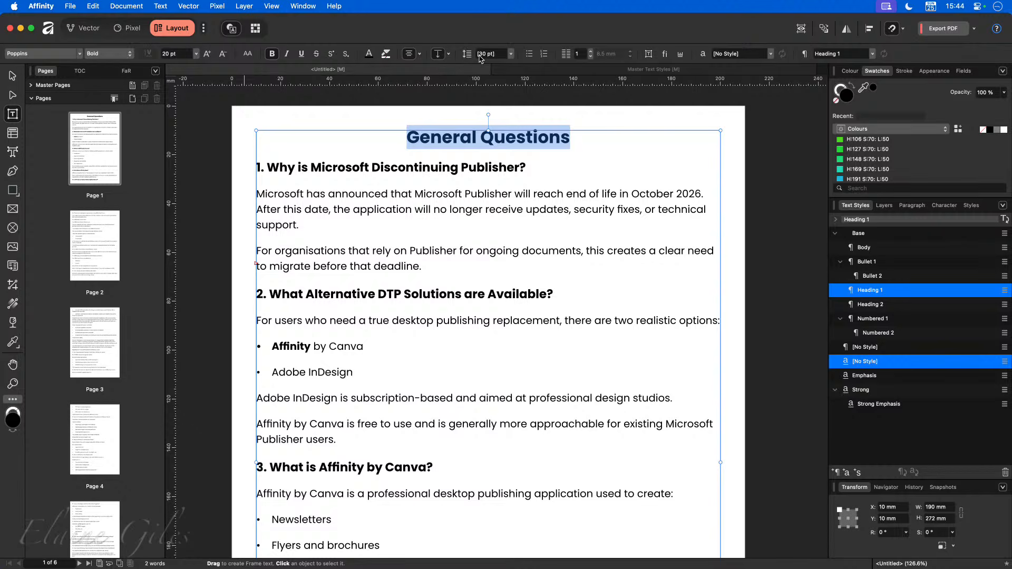
{"action": "left_click", "coordinate": [209, 55]}
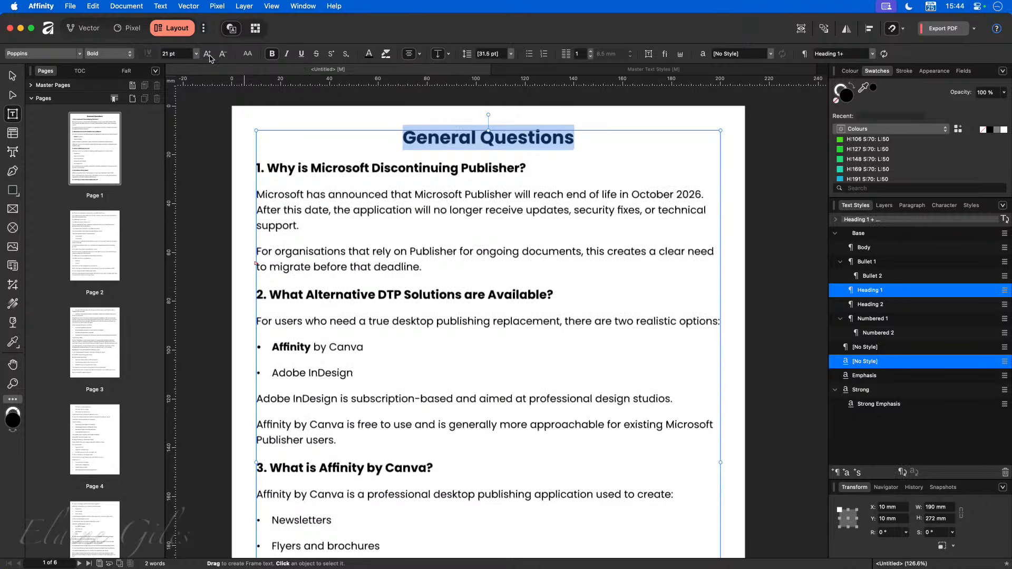
{"action": "left_click", "coordinate": [209, 55]}
{"action": "left_click", "coordinate": [209, 54]}
{"action": "left_click", "coordinate": [208, 55]}
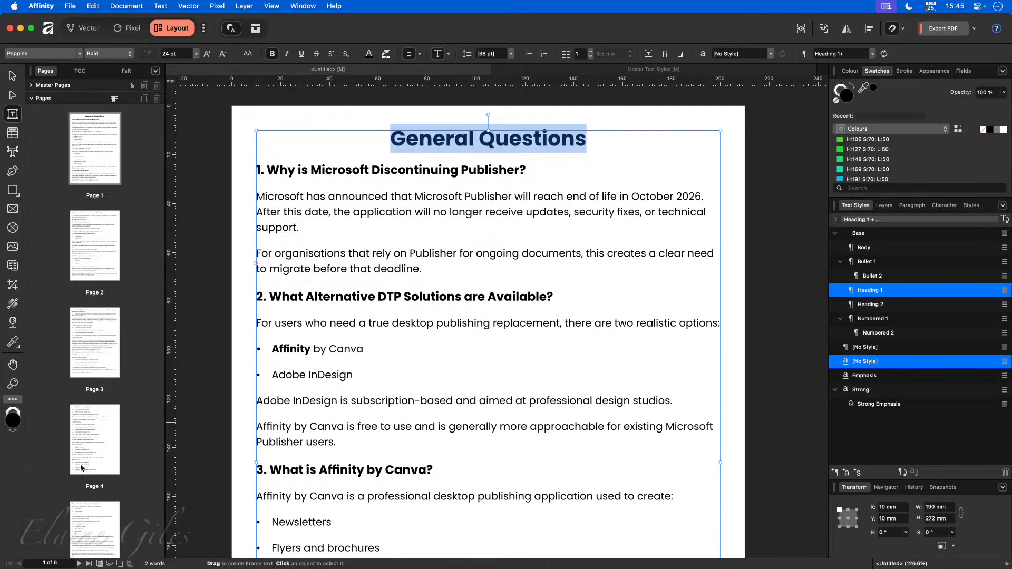
Apply the Heading 1 style to the "Migrating from Microsoft Publisher to Affinity by Canva" line on page 3.
{"action": "double_click", "coordinate": [105, 363]}
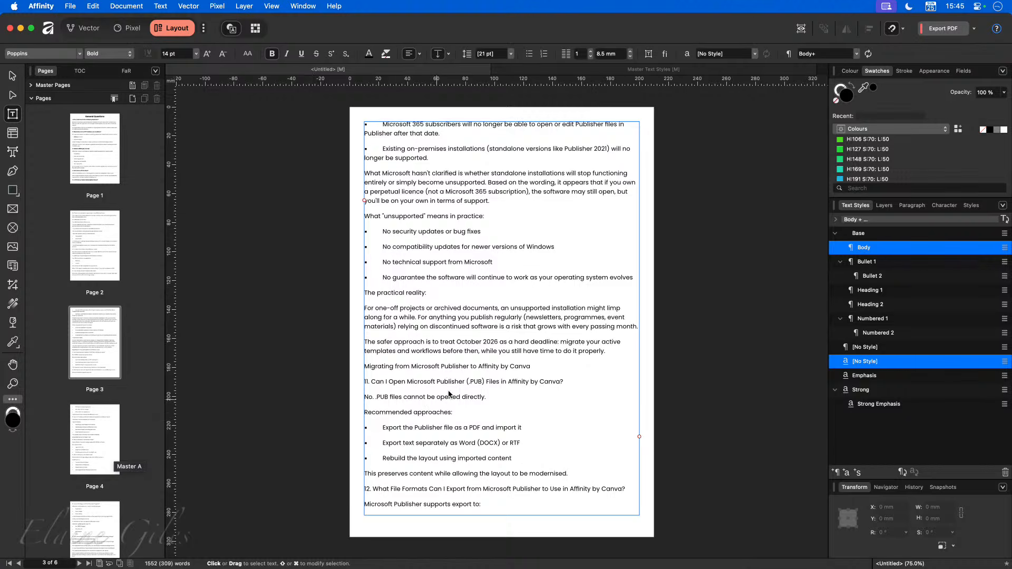
{"action": "left_click", "coordinate": [456, 367]}
{"action": "double_click", "coordinate": [100, 226]}
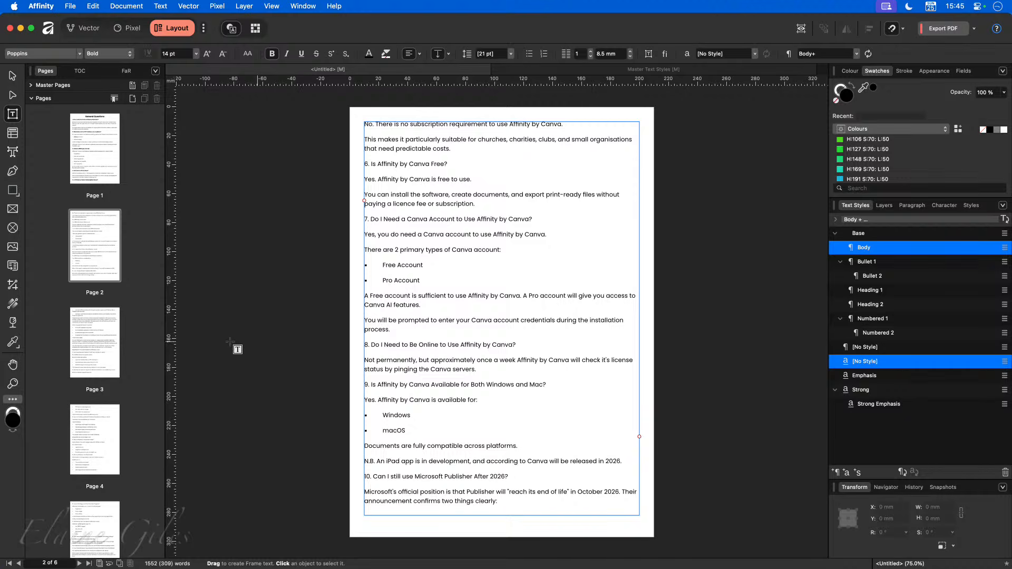
{"action": "double_click", "coordinate": [105, 346]}
{"action": "left_click", "coordinate": [423, 367]}
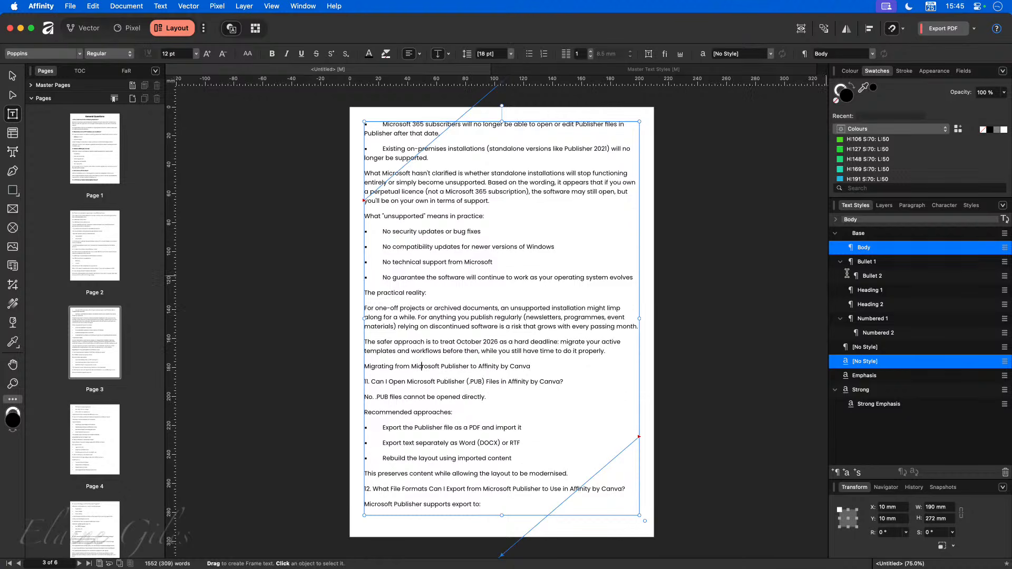
{"action": "left_click", "coordinate": [891, 291]}
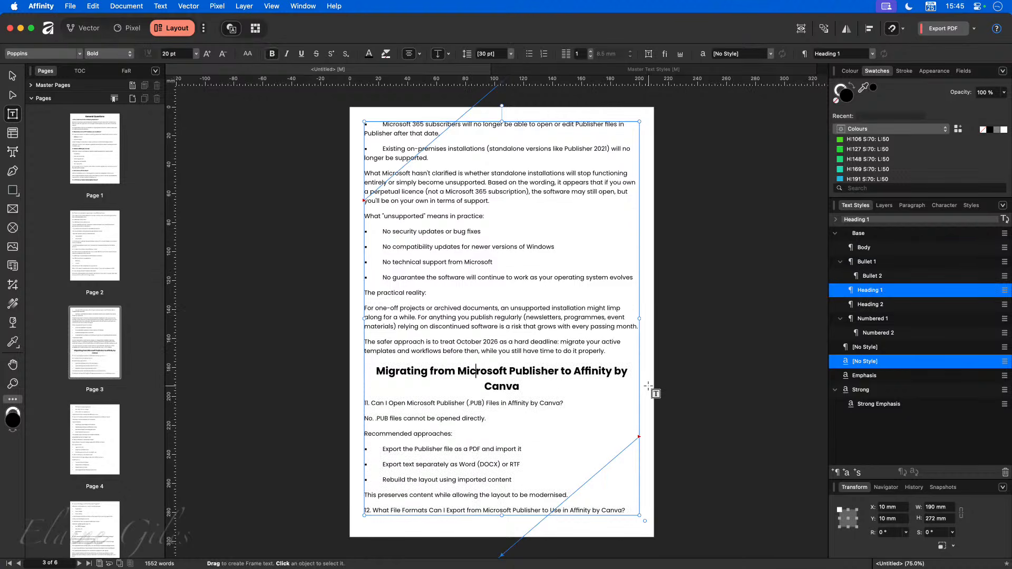
Compare the size and style details of the Heading 1 titles on pages 1 and 3.
{"action": "double_click", "coordinate": [520, 374]}
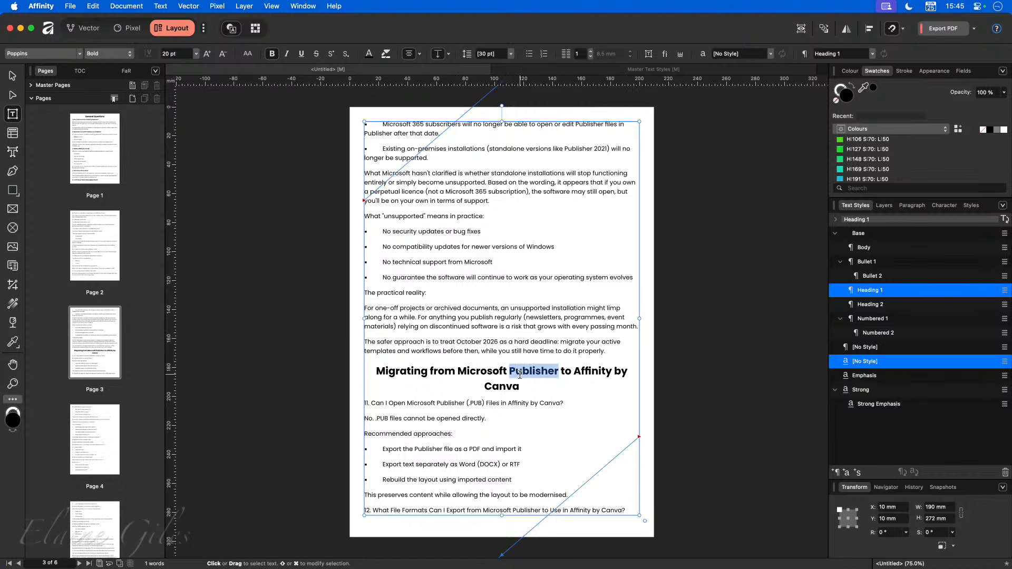
{"action": "left_click", "coordinate": [89, 142]}
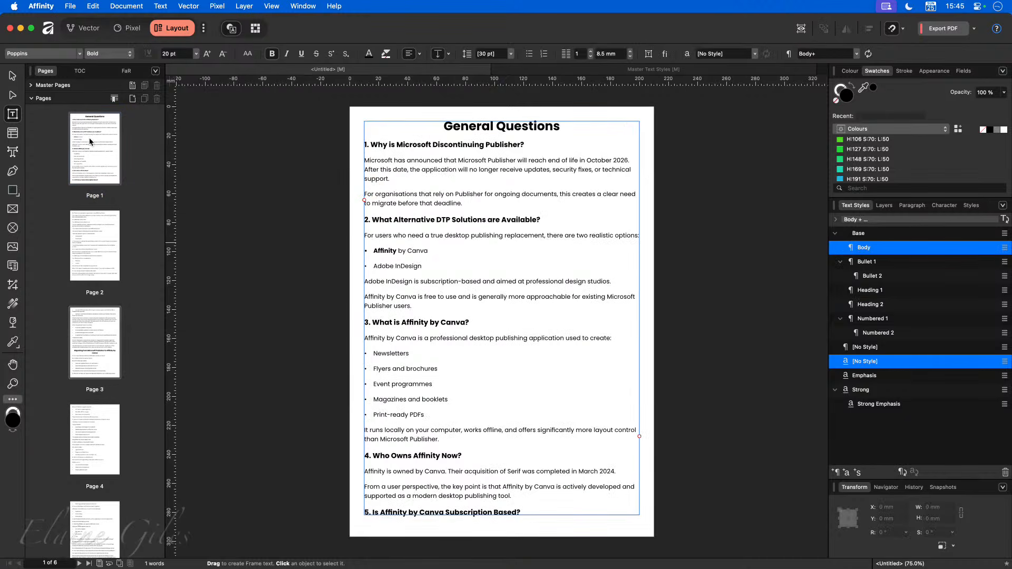
{"action": "double_click", "coordinate": [463, 125]}
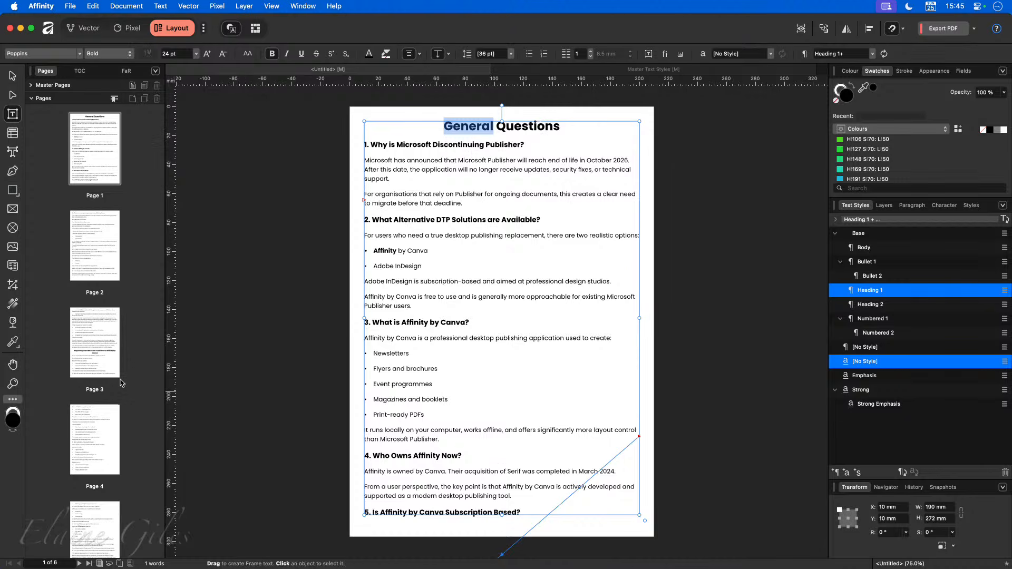
{"action": "left_click", "coordinate": [100, 361]}
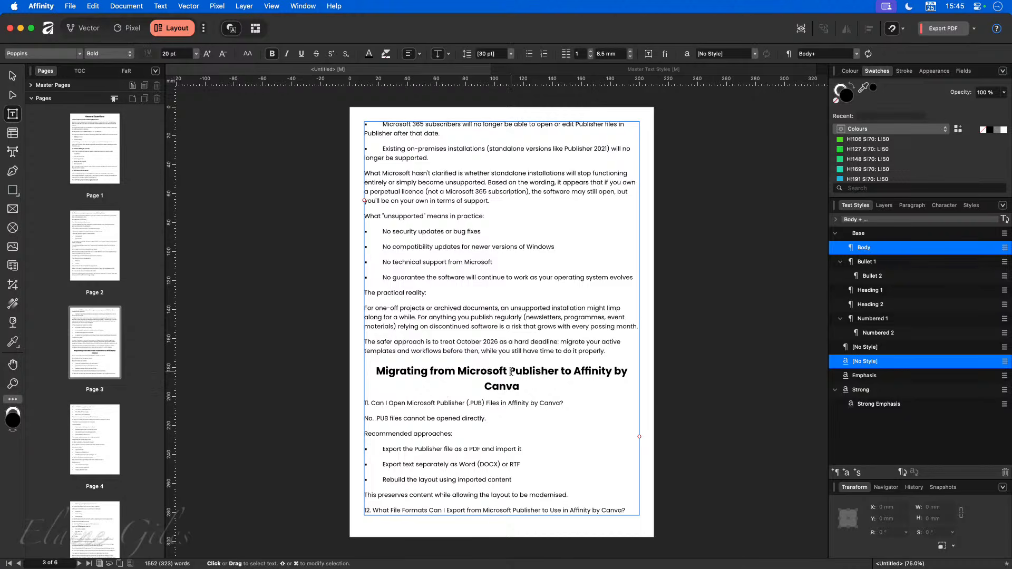
{"action": "left_click", "coordinate": [511, 371]}
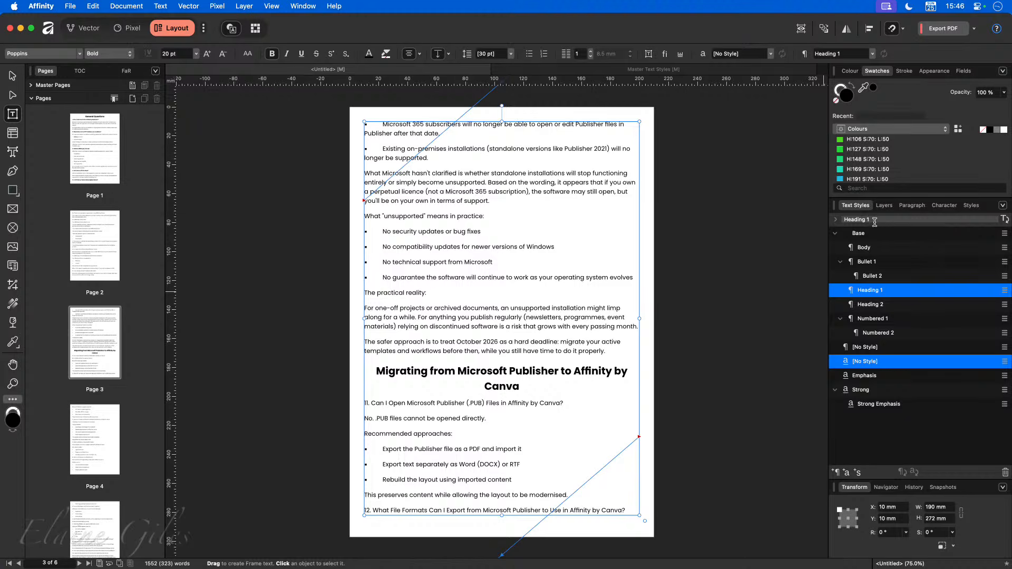
{"action": "left_click", "coordinate": [835, 220]}
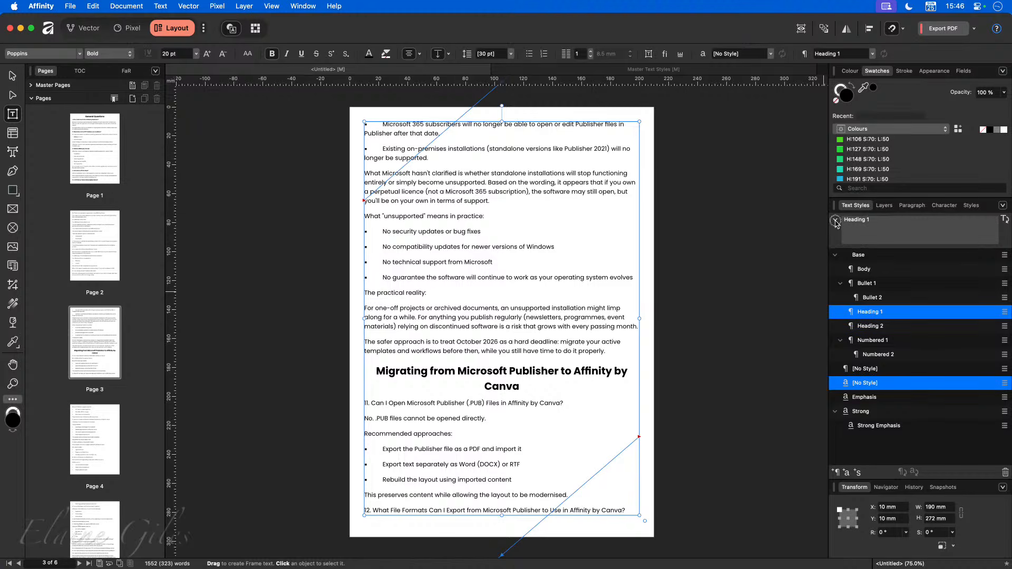
{"action": "left_click", "coordinate": [835, 221]}
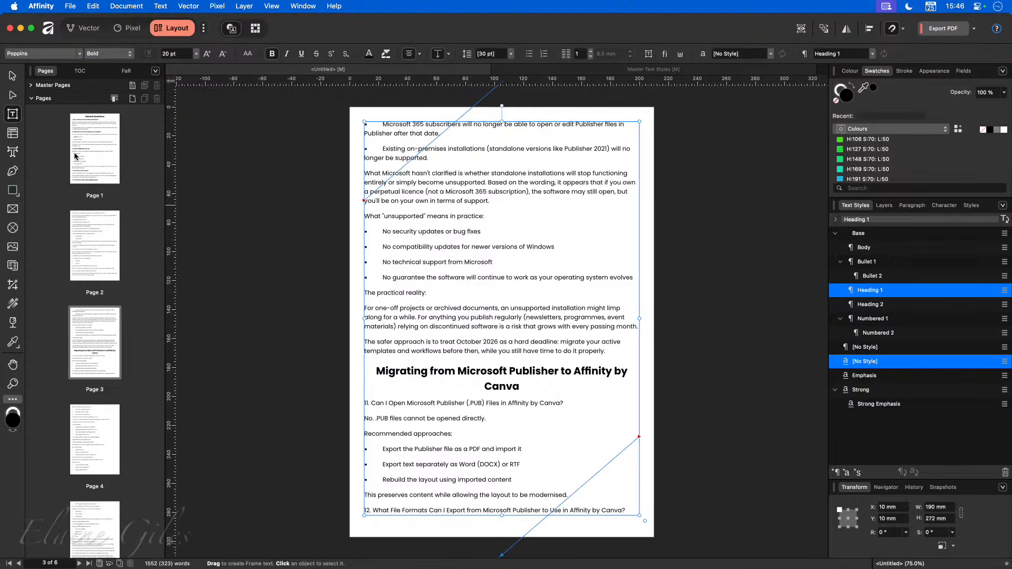
Change the text colour of the "General Questions" heading on page 1 to bright red.
{"action": "left_click", "coordinate": [90, 145]}
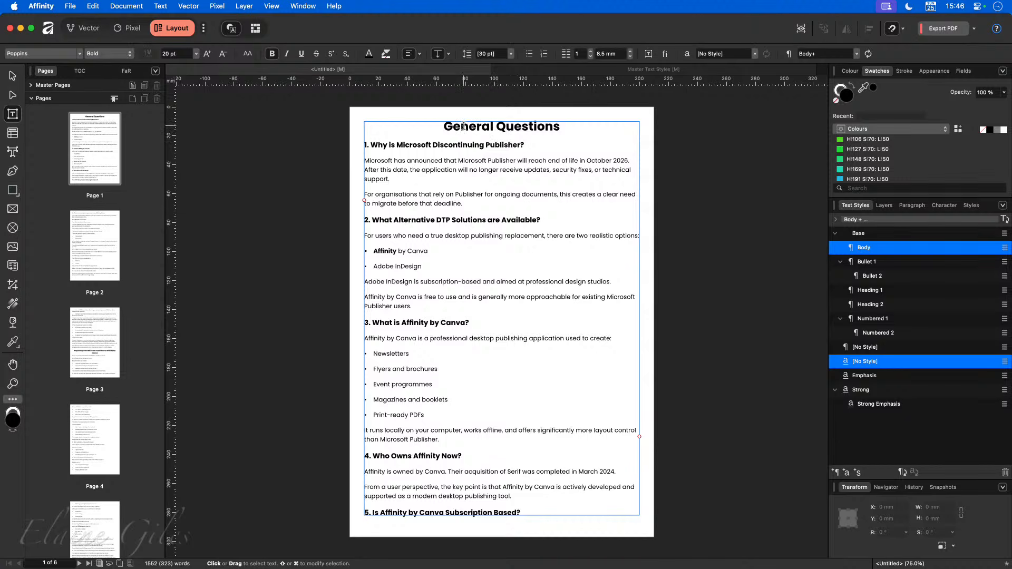
{"action": "left_click", "coordinate": [463, 126]}
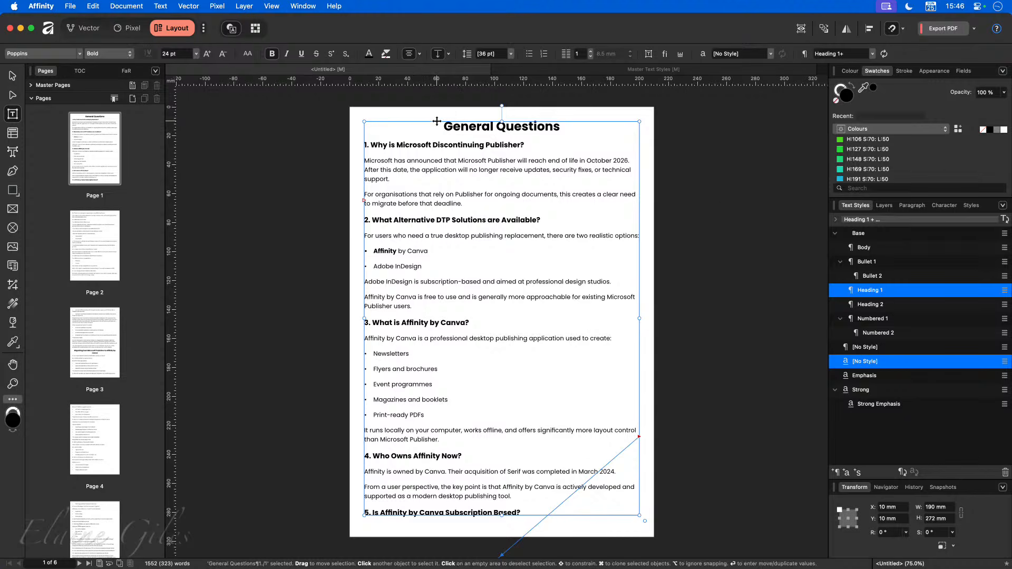
{"action": "left_click_drag", "start_coordinate": [443, 127], "coordinate": [563, 135]}
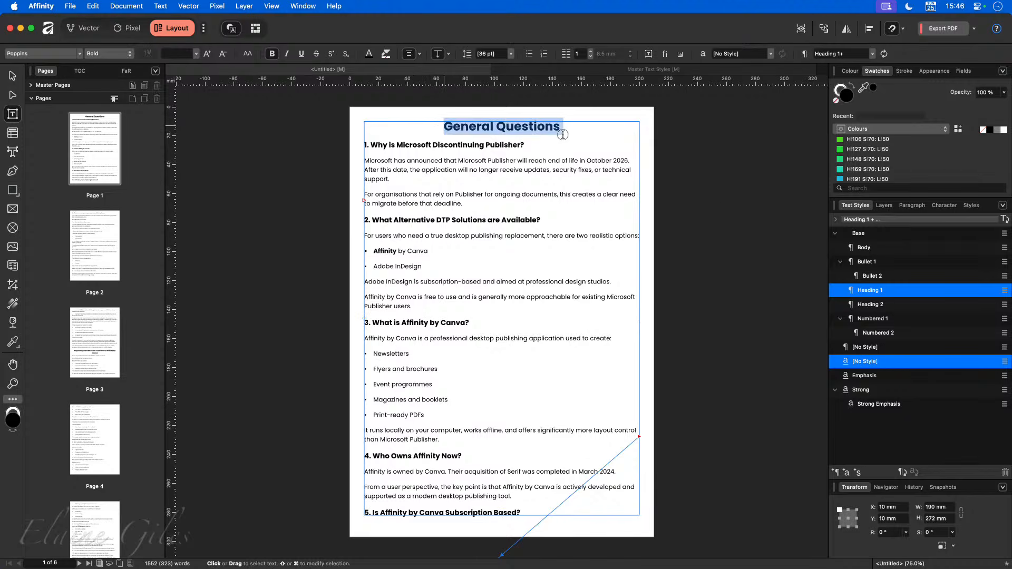
{"action": "left_click", "coordinate": [370, 54]}
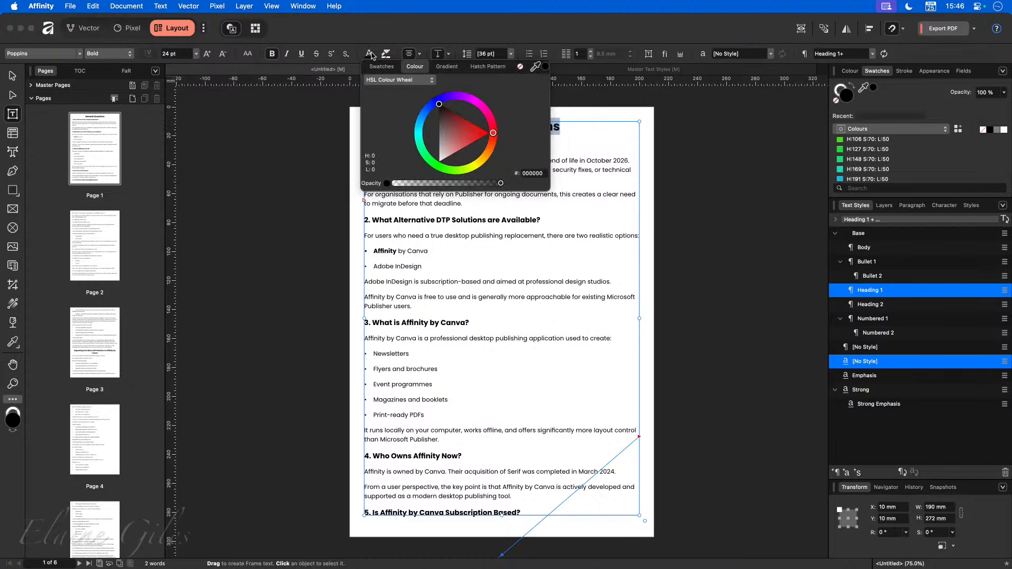
{"action": "left_click_drag", "start_coordinate": [466, 132], "coordinate": [491, 133]}
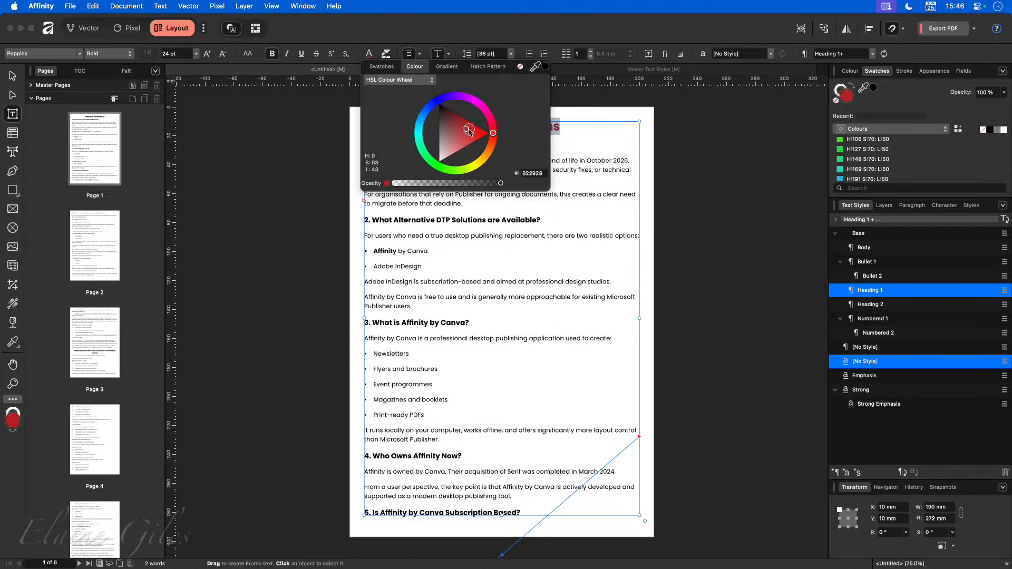
{"action": "left_click", "coordinate": [573, 181]}
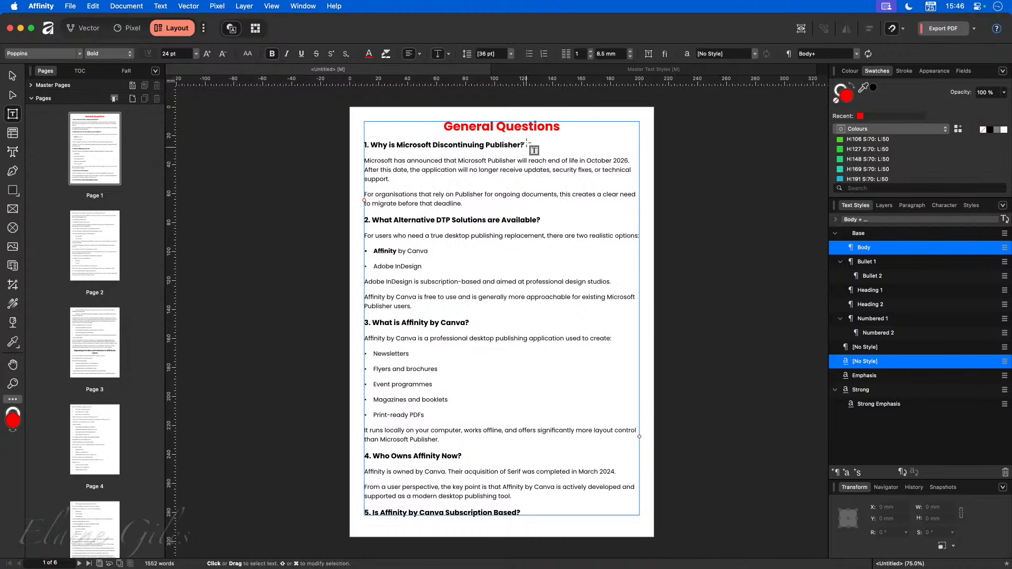
Check the colour and style overrides of the page 1 heading against the Heading 1 title on page 3.
{"action": "left_click", "coordinate": [514, 127]}
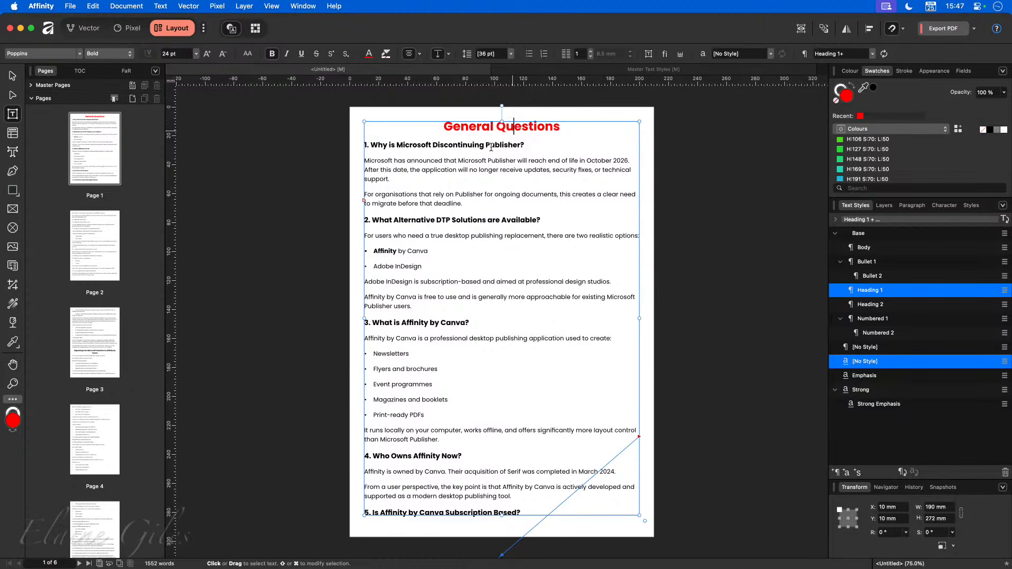
{"action": "left_click", "coordinate": [90, 366]}
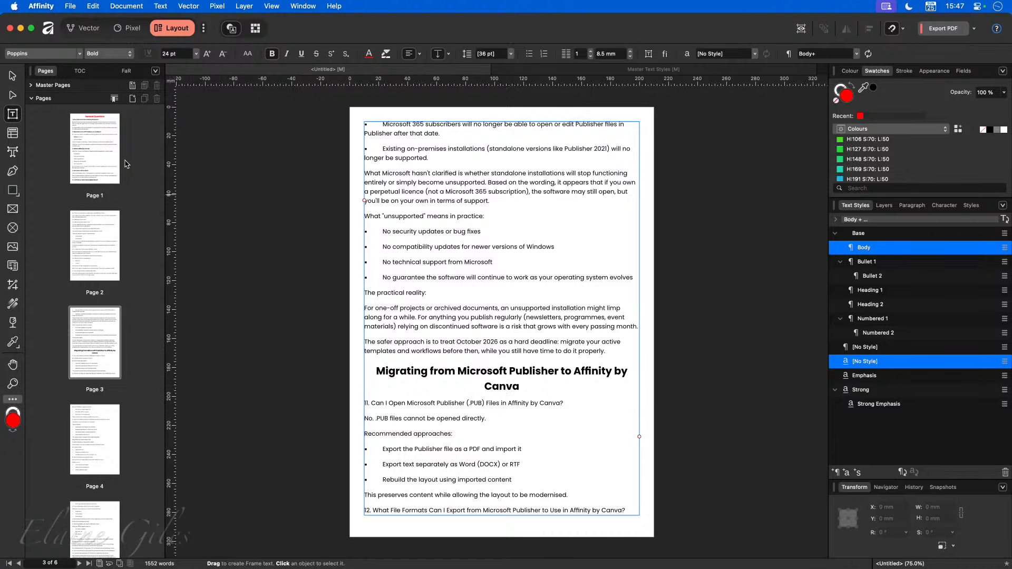
{"action": "left_click", "coordinate": [105, 149]}
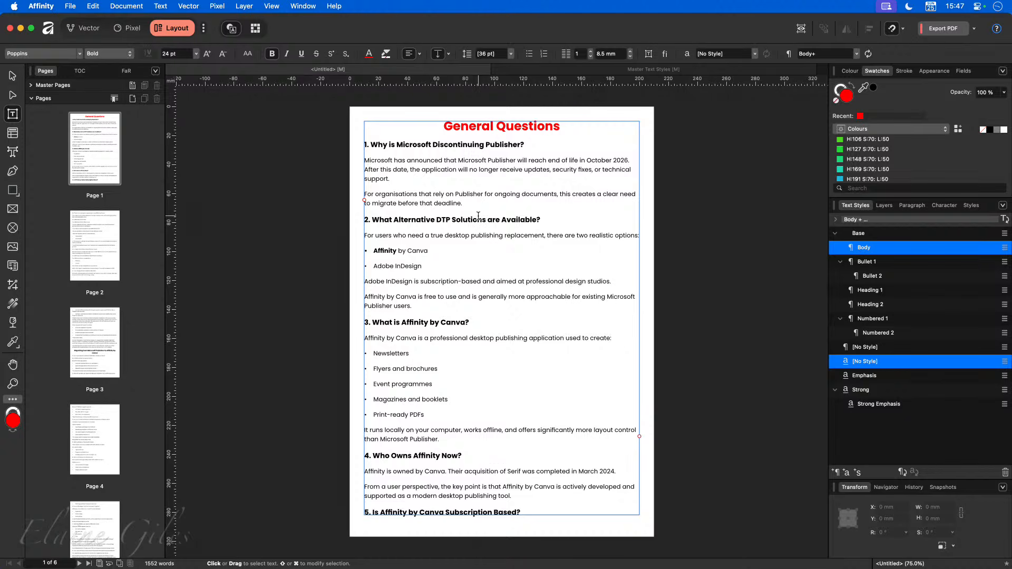
{"action": "double_click", "coordinate": [535, 125]}
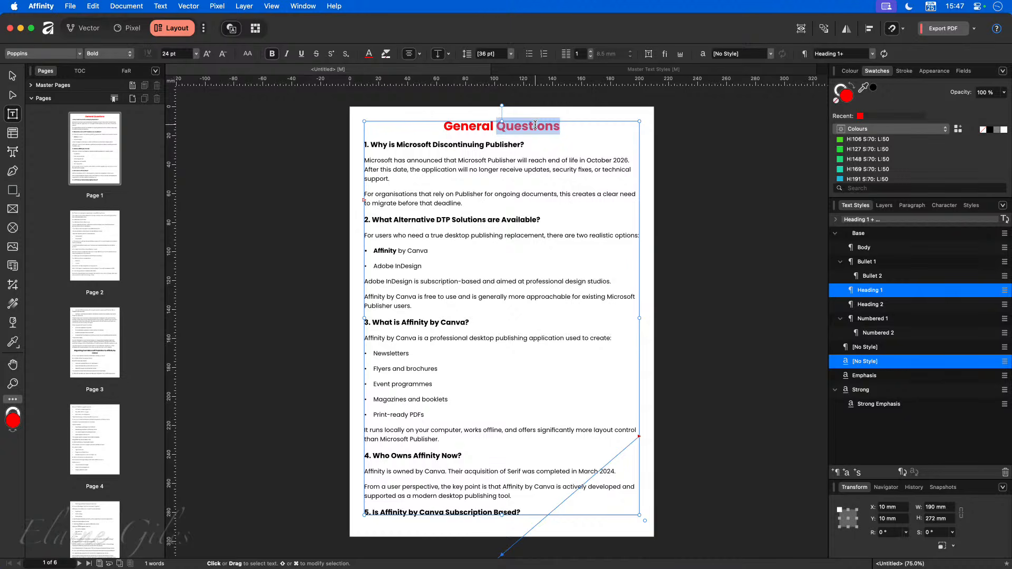
{"action": "left_click", "coordinate": [529, 125]}
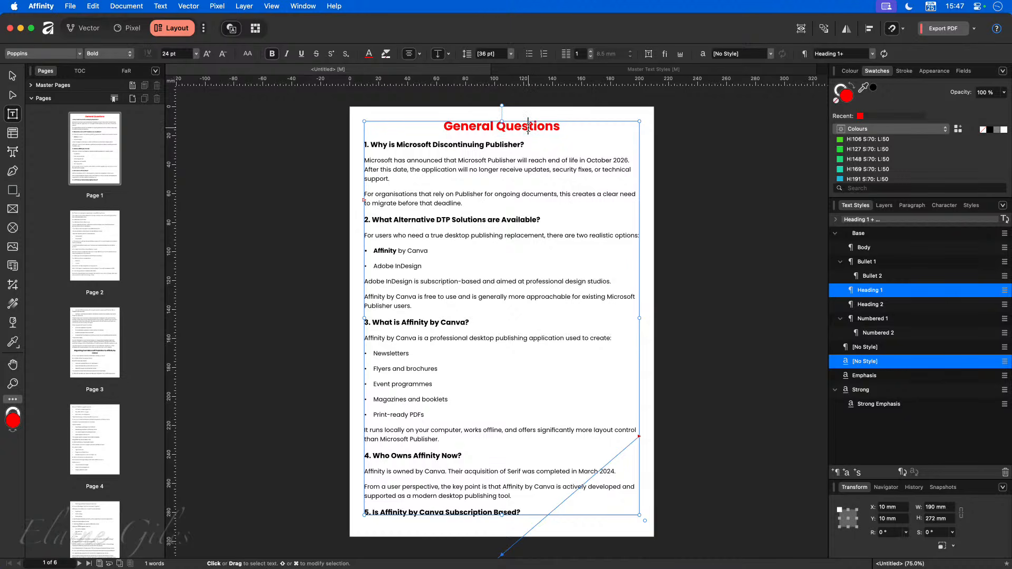
{"action": "left_click", "coordinate": [89, 354]}
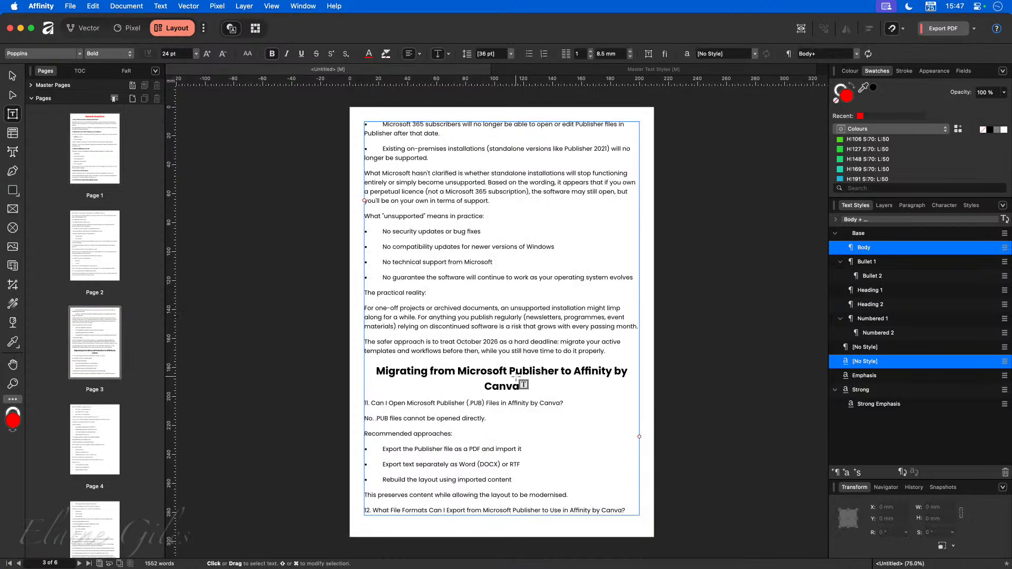
{"action": "left_click", "coordinate": [477, 372]}
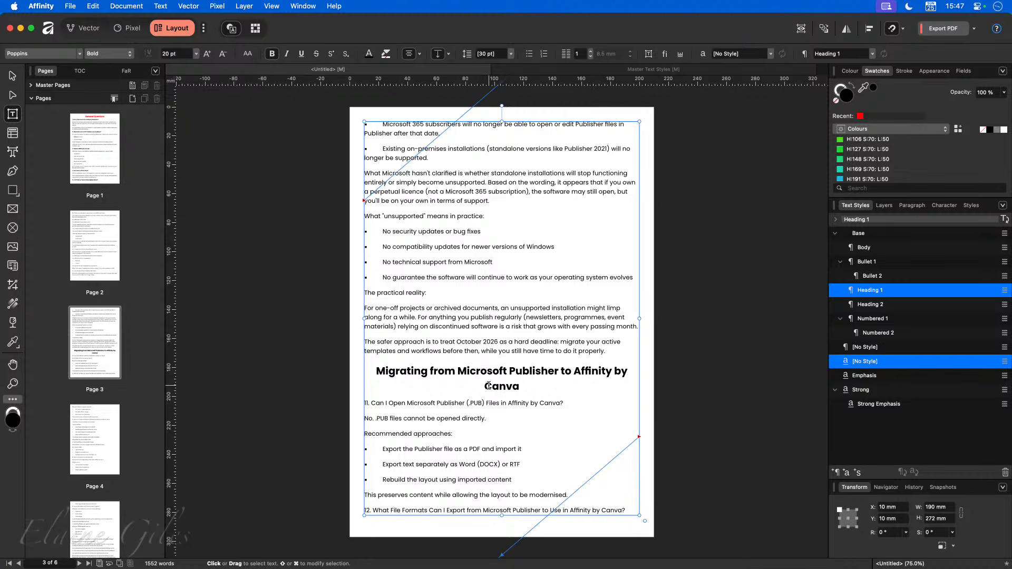
{"action": "left_click", "coordinate": [98, 144]}
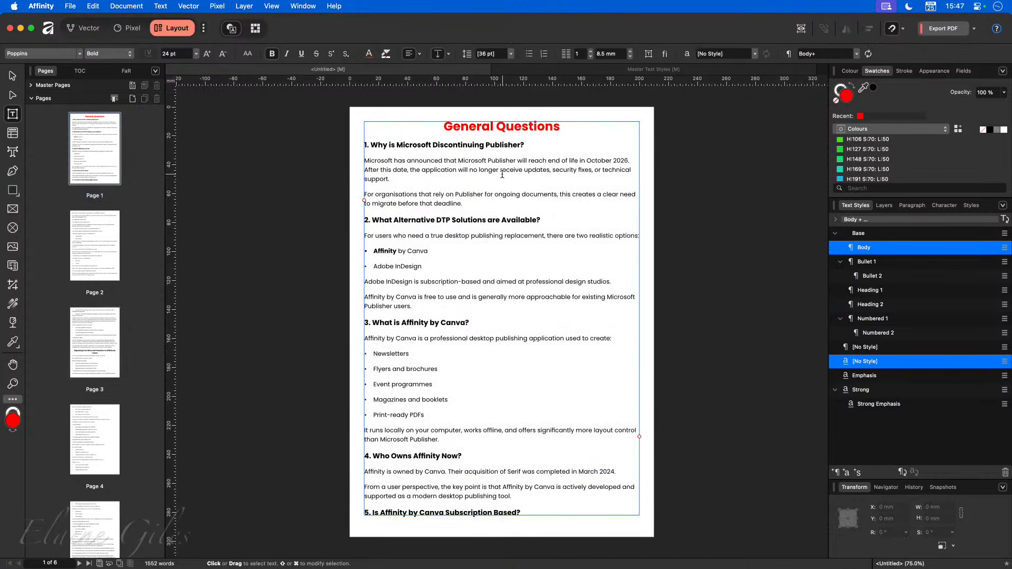
{"action": "double_click", "coordinate": [481, 125]}
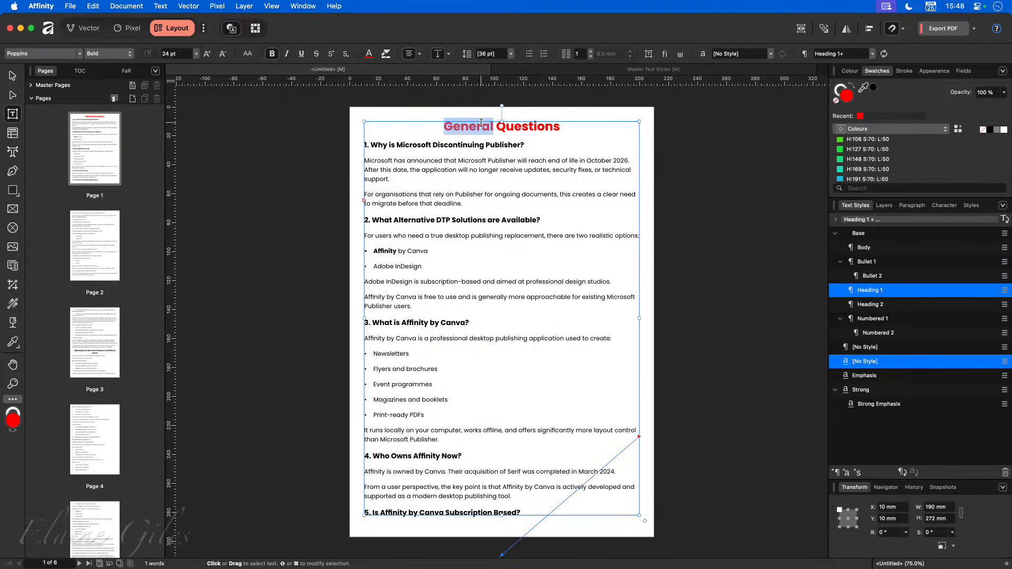
{"action": "left_click", "coordinate": [559, 127]}
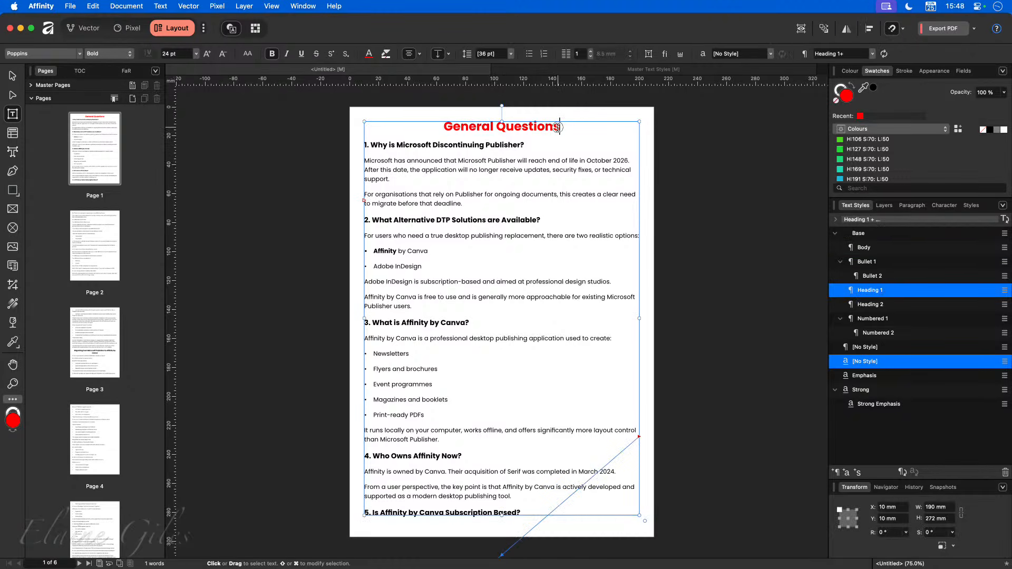
Update the Heading 1 style from the formatting of "General Questions" and check the page 3 heading.
{"action": "left_click_drag", "start_coordinate": [558, 127], "coordinate": [441, 123]}
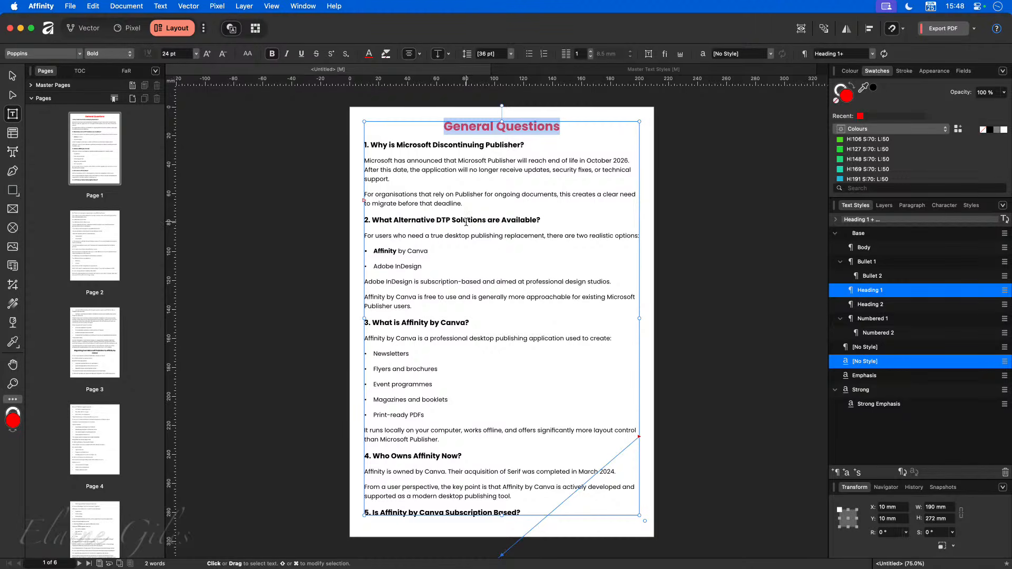
{"action": "right_click", "coordinate": [873, 293]}
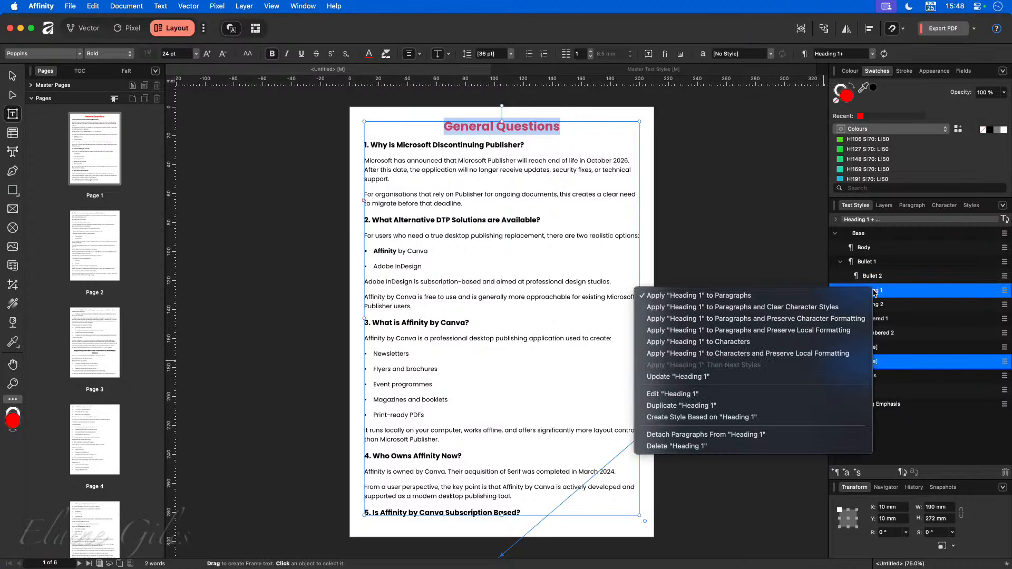
{"action": "left_click", "coordinate": [712, 377]}
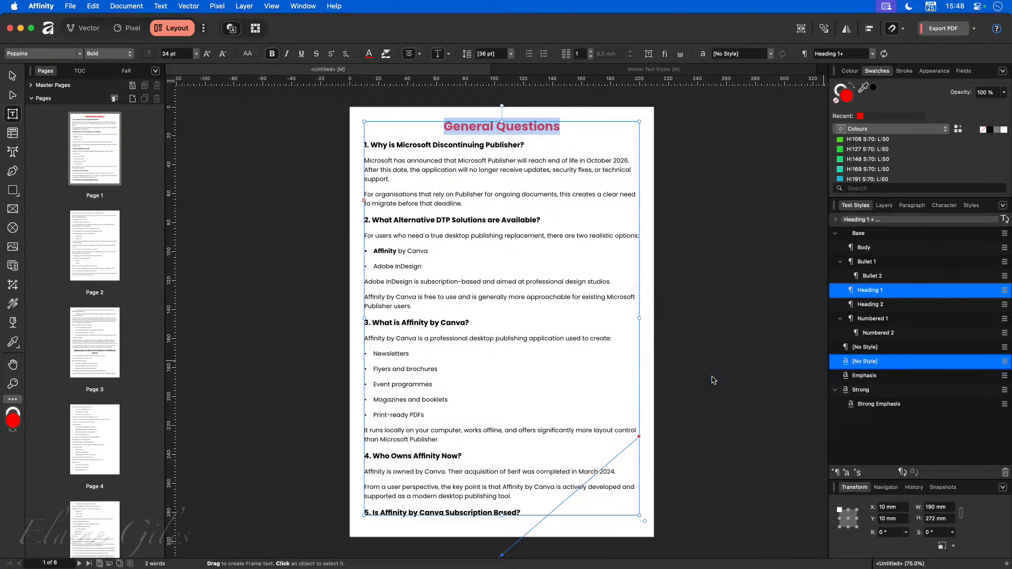
{"action": "left_click", "coordinate": [578, 133]}
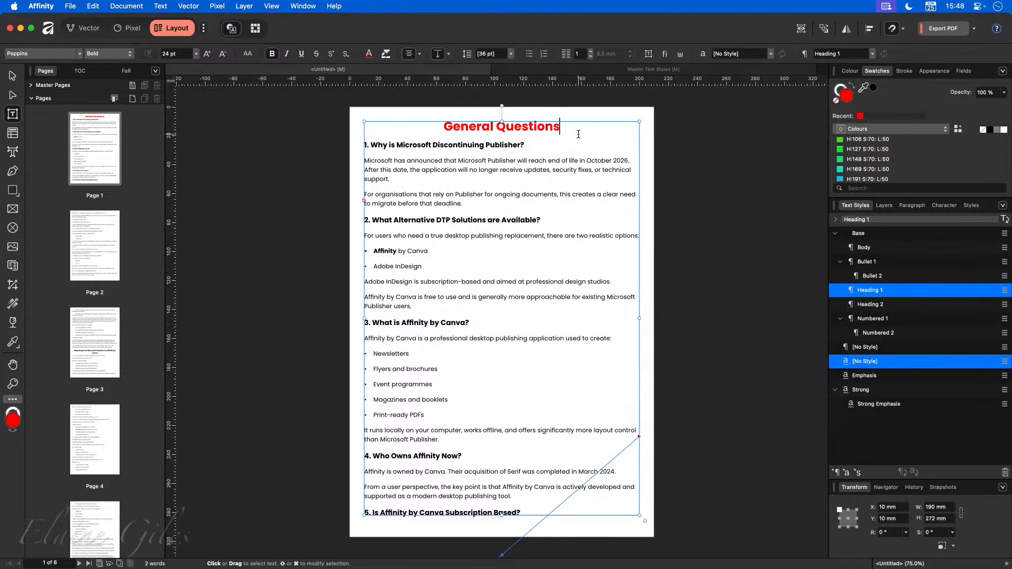
{"action": "left_click", "coordinate": [93, 362]}
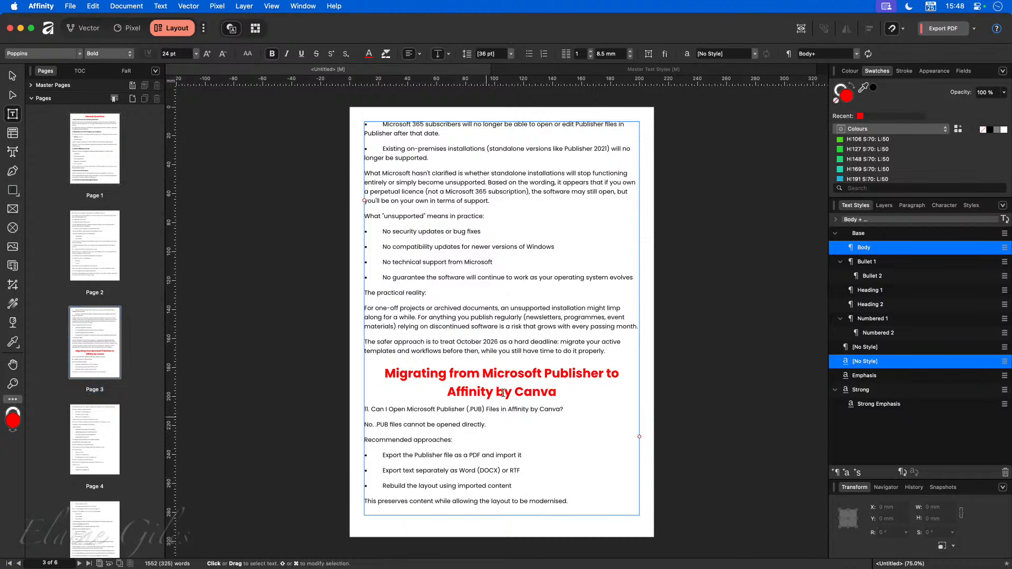
Check the style of the page 3 Heading 1 title, return to page 1 and expand the current style formatting details.
{"action": "left_click", "coordinate": [516, 374]}
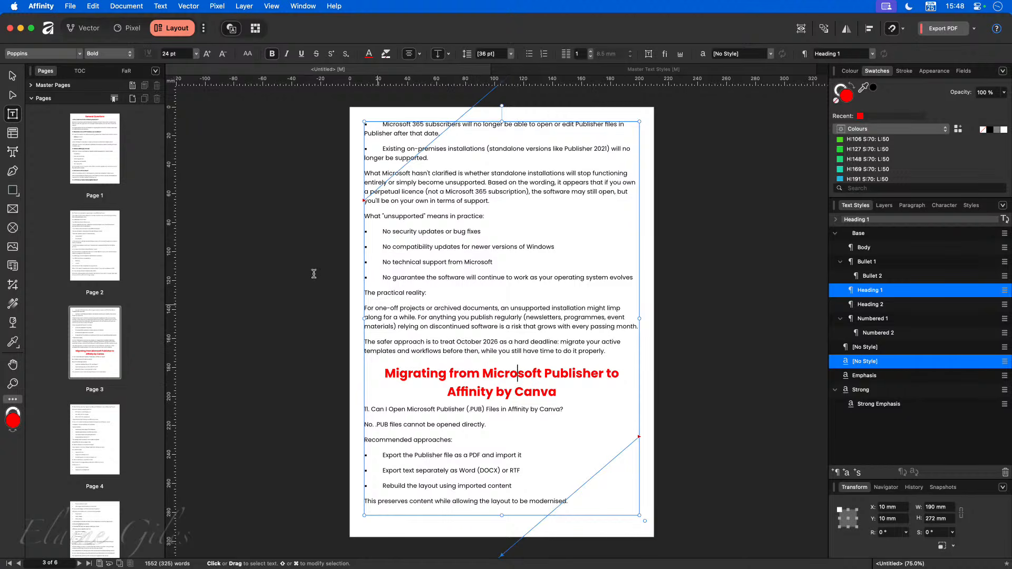
{"action": "left_click", "coordinate": [93, 150]}
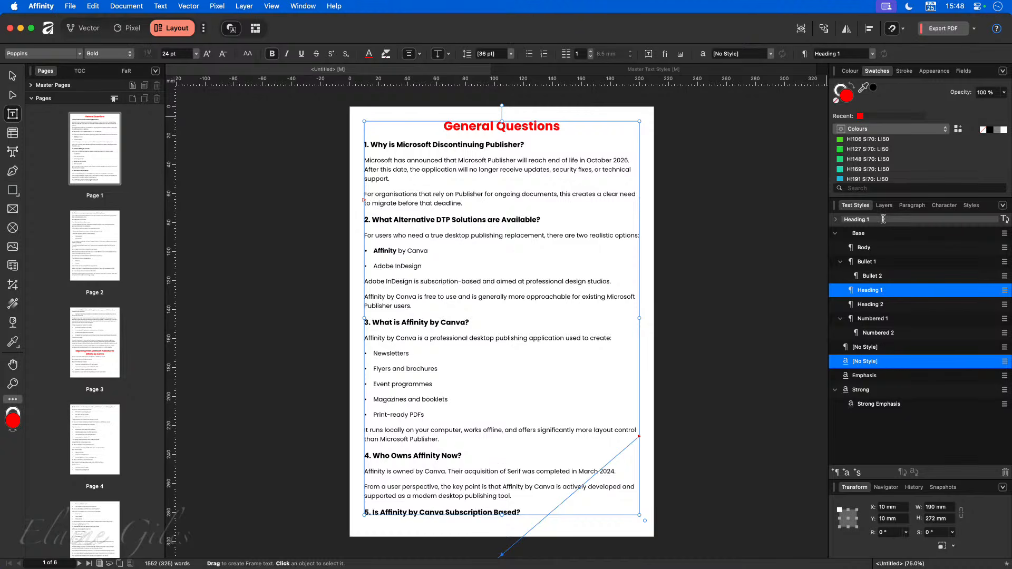
{"action": "left_click", "coordinate": [836, 220]}
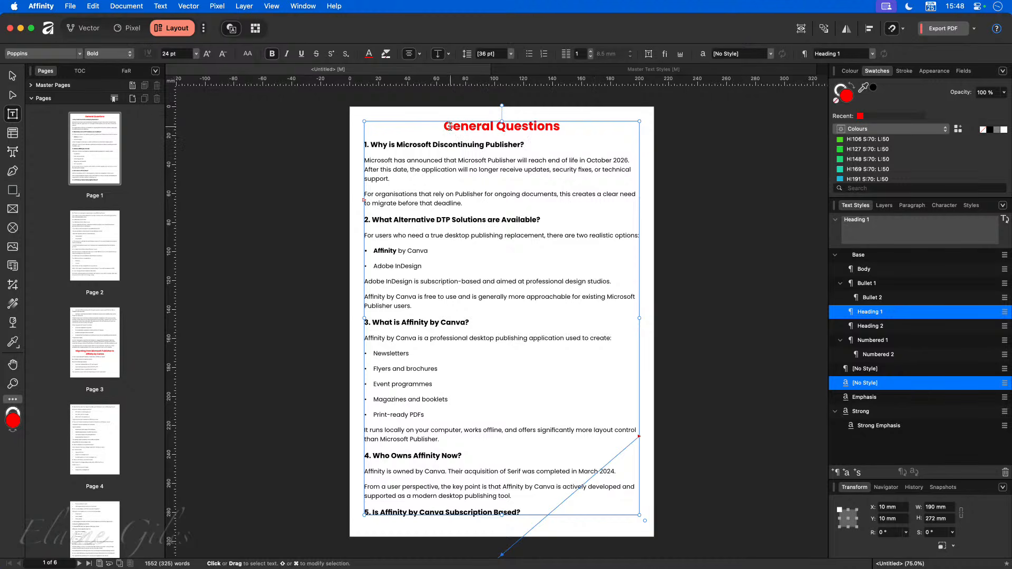
Recolour the "General Questions" heading on page 1 to green with RGB values 6, 187, 40.
{"action": "left_click_drag", "start_coordinate": [445, 126], "coordinate": [564, 131]}
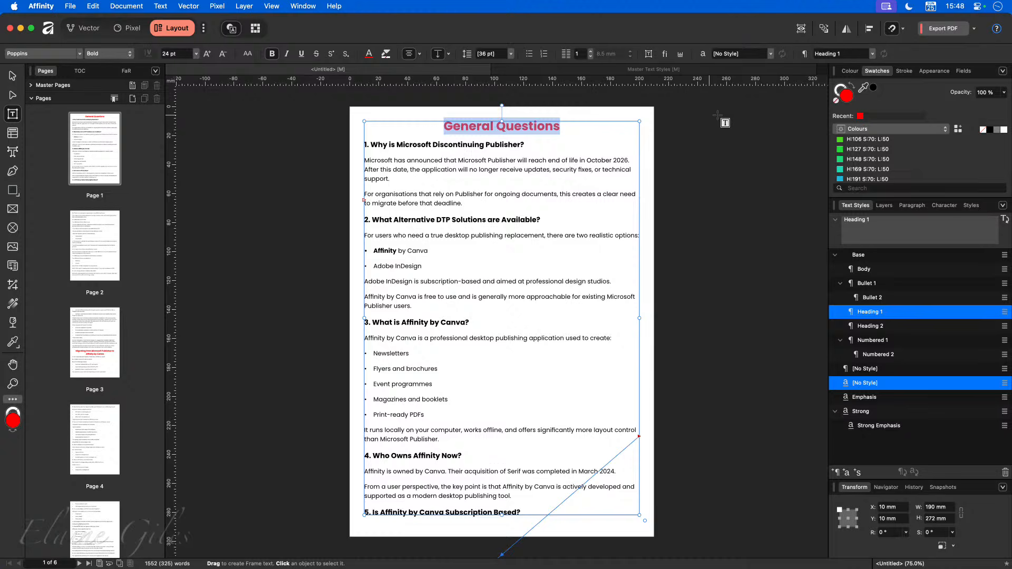
{"action": "double_click", "coordinate": [846, 95]}
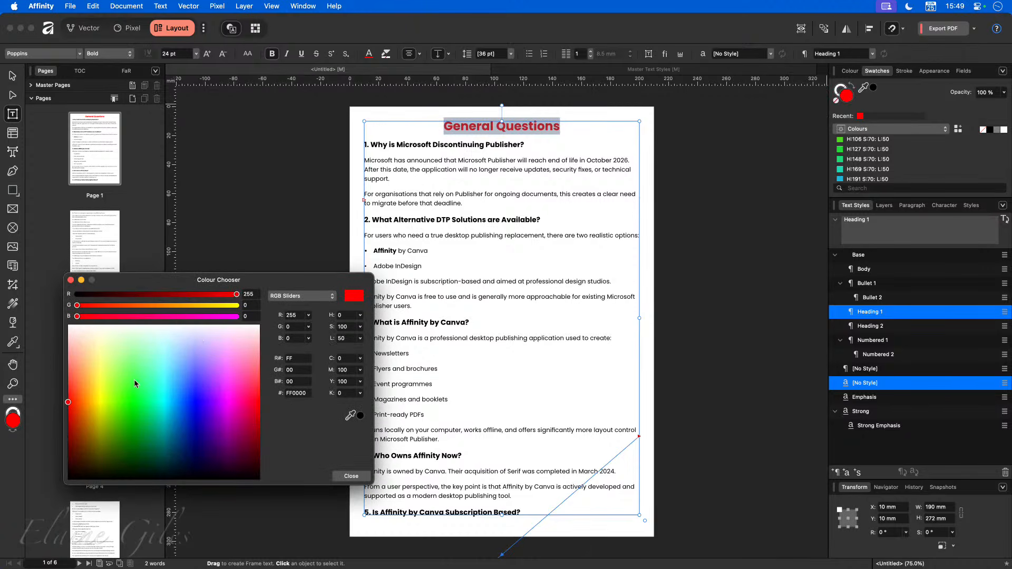
{"action": "left_click_drag", "start_coordinate": [134, 396], "coordinate": [136, 401]}
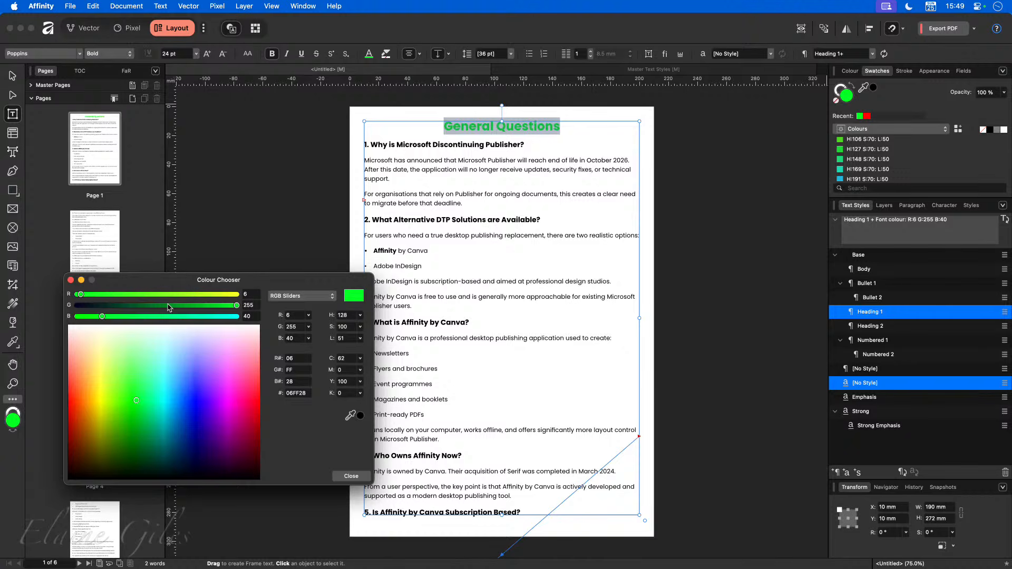
{"action": "left_click_drag", "start_coordinate": [187, 305], "coordinate": [194, 305]}
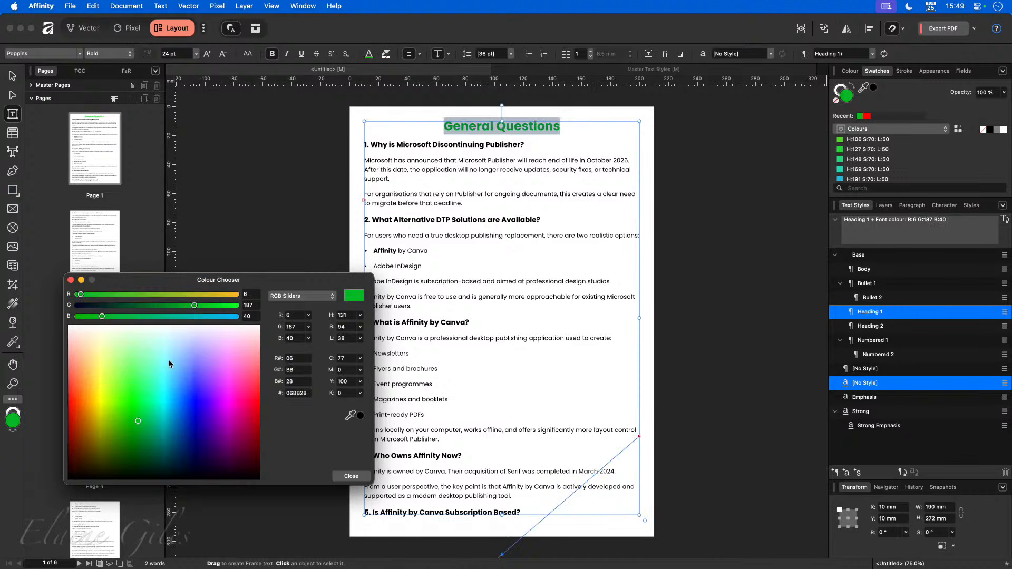
{"action": "left_click", "coordinate": [352, 476]}
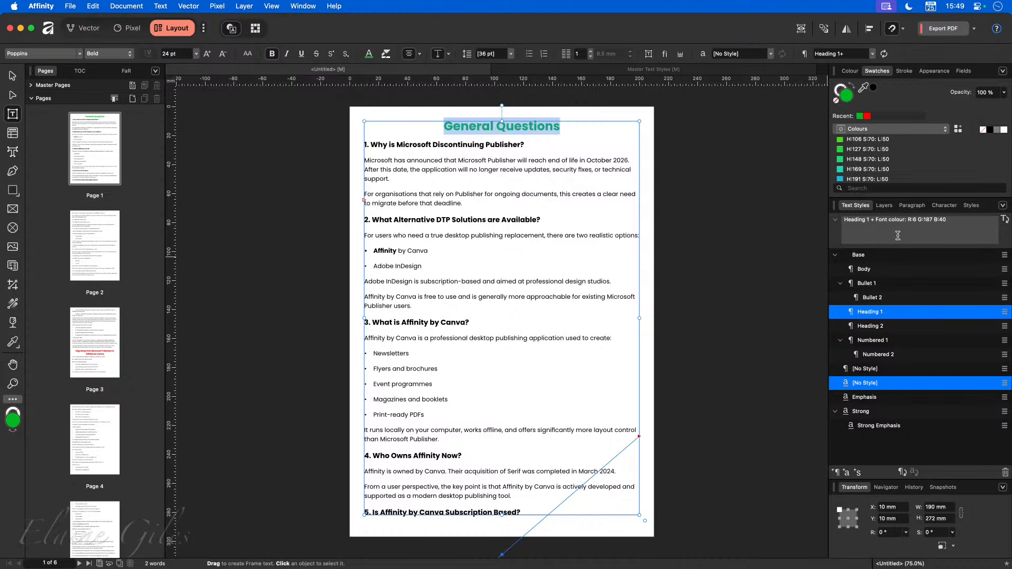
Update the Heading 1 style with the green colour of "General Questions" and check the title on page 3.
{"action": "mouse_move", "coordinate": [827, 203]}
{"action": "left_mouse_down"}
{"action": "mouse_move", "coordinate": [905, 253]}
{"action": "mouse_move", "coordinate": [1005, 253]}
{"action": "left_mouse_up"}
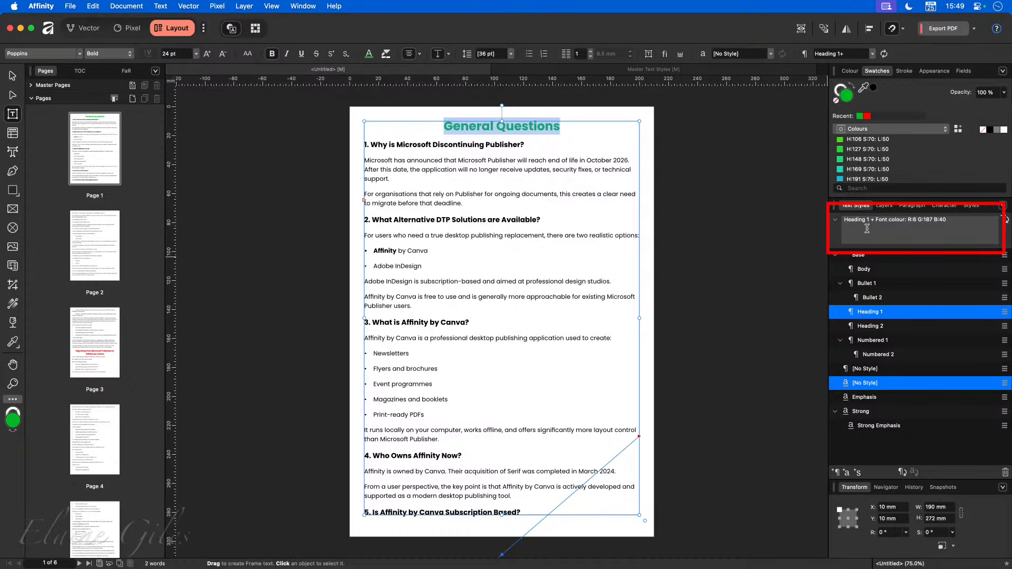
{"action": "left_click_drag", "start_coordinate": [844, 222], "coordinate": [871, 221]}
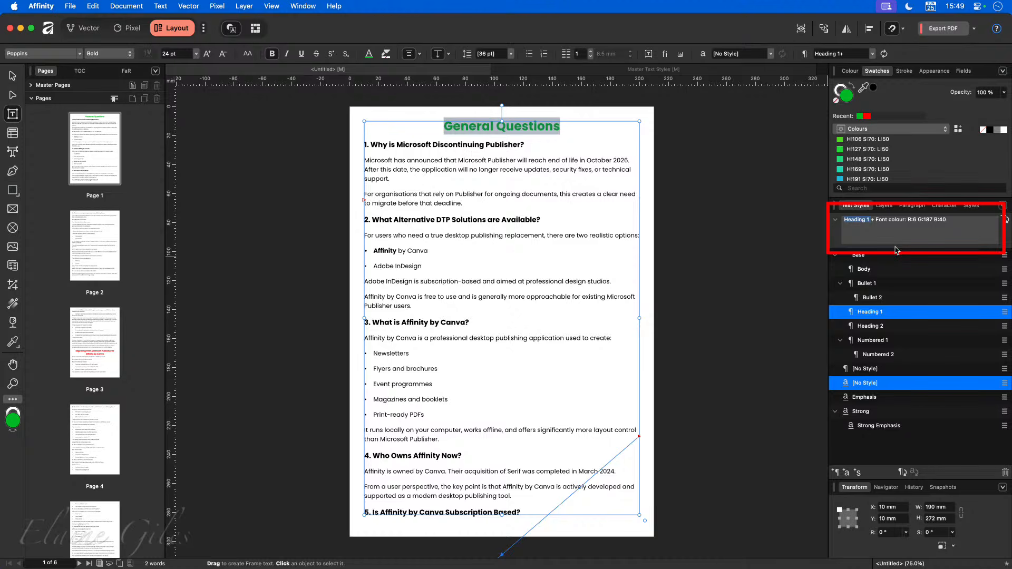
{"action": "right_click", "coordinate": [875, 313]}
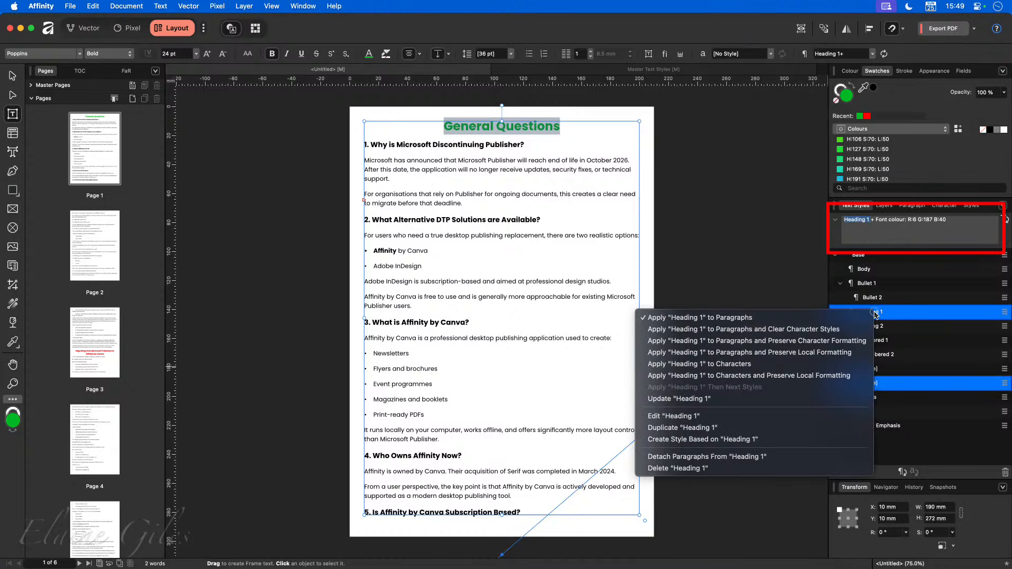
{"action": "left_click", "coordinate": [843, 398]}
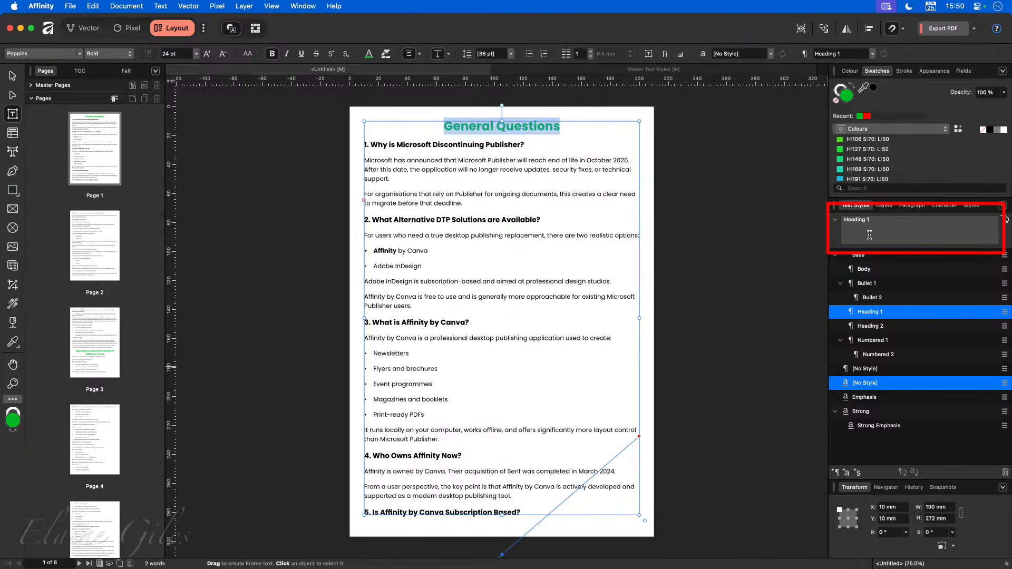
{"action": "left_click", "coordinate": [95, 343]}
{"action": "left_click", "coordinate": [559, 392]}
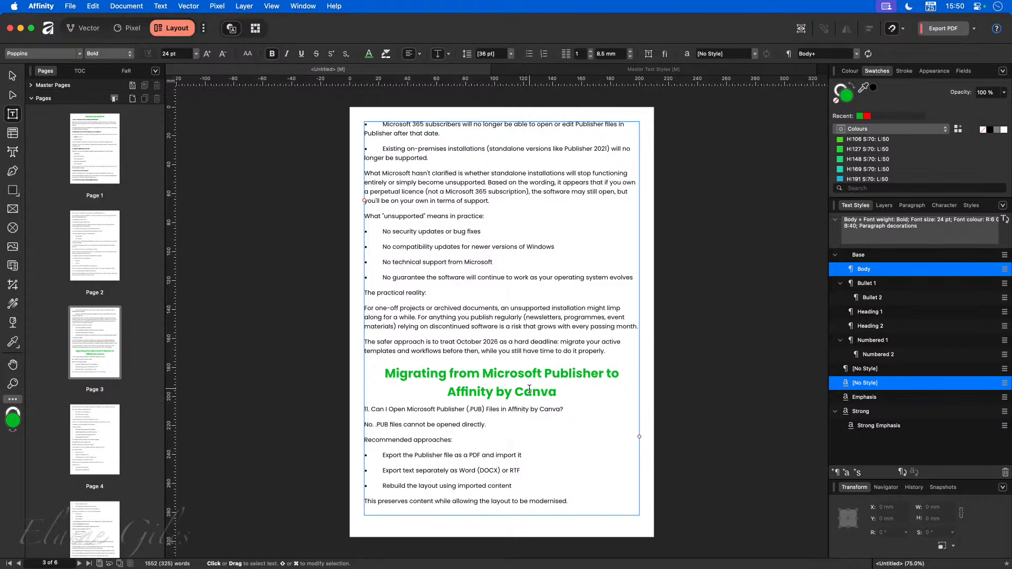
Set the page 1 heading "1. Why is Microsoft Discontinuing Publisher?" to 16 pt.
{"action": "left_click", "coordinate": [95, 156]}
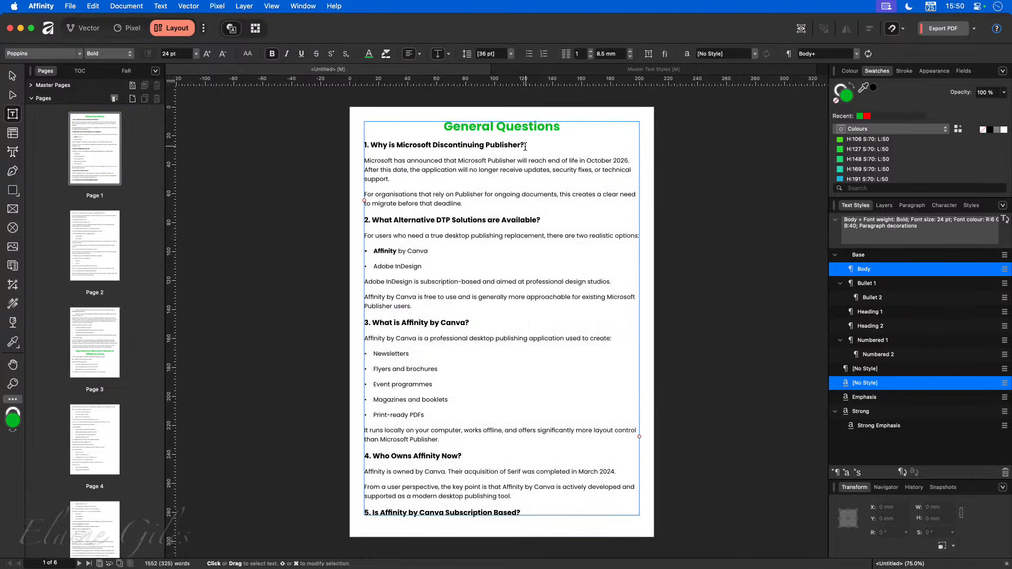
{"action": "left_click_drag", "start_coordinate": [525, 146], "coordinate": [362, 147]}
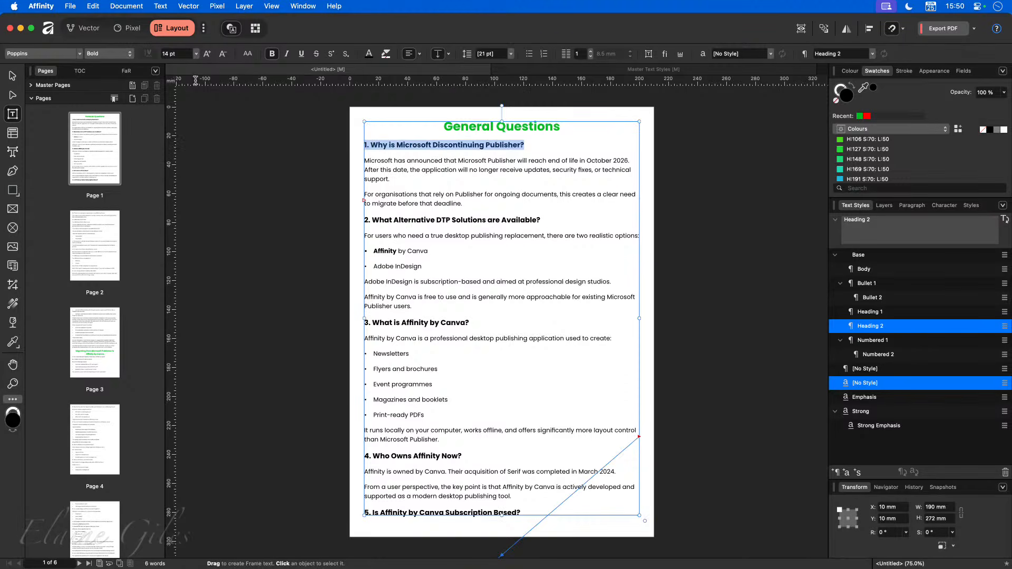
{"action": "left_click", "coordinate": [208, 53]}
{"action": "left_click", "coordinate": [207, 53]}
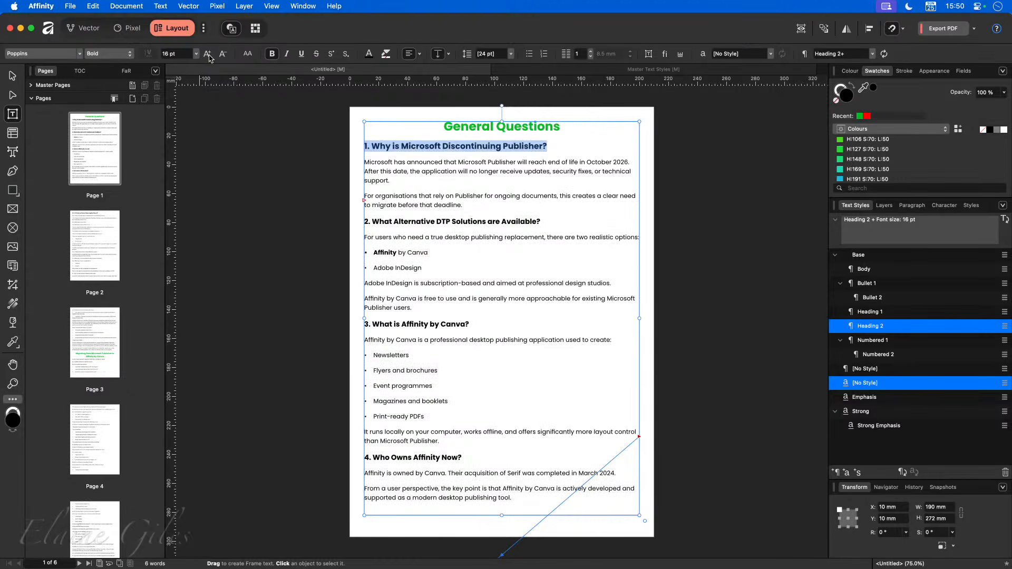
{"action": "left_click", "coordinate": [209, 54]}
{"action": "left_click", "coordinate": [208, 55]}
{"action": "left_click", "coordinate": [223, 56]}
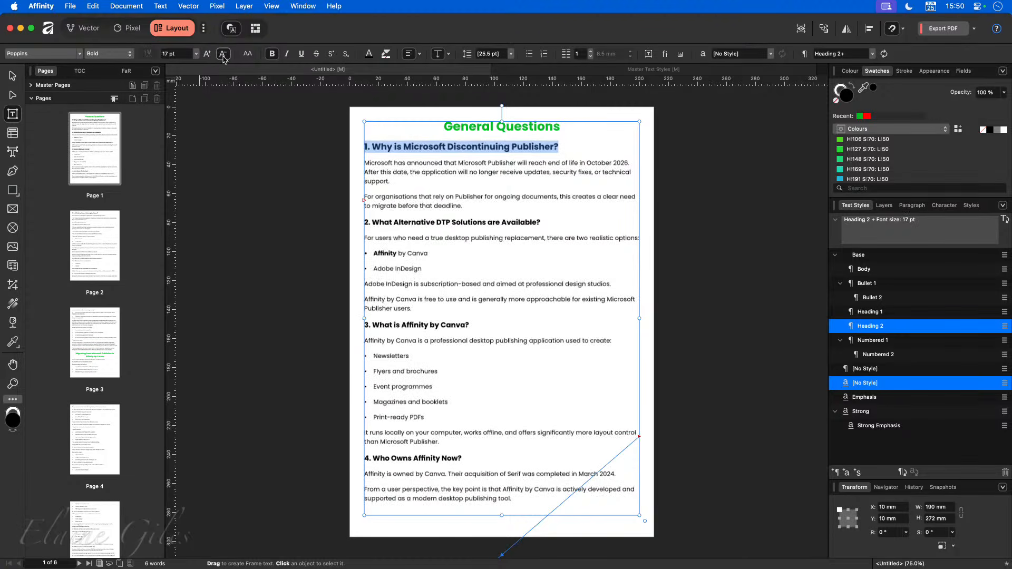
{"action": "left_click", "coordinate": [223, 56]}
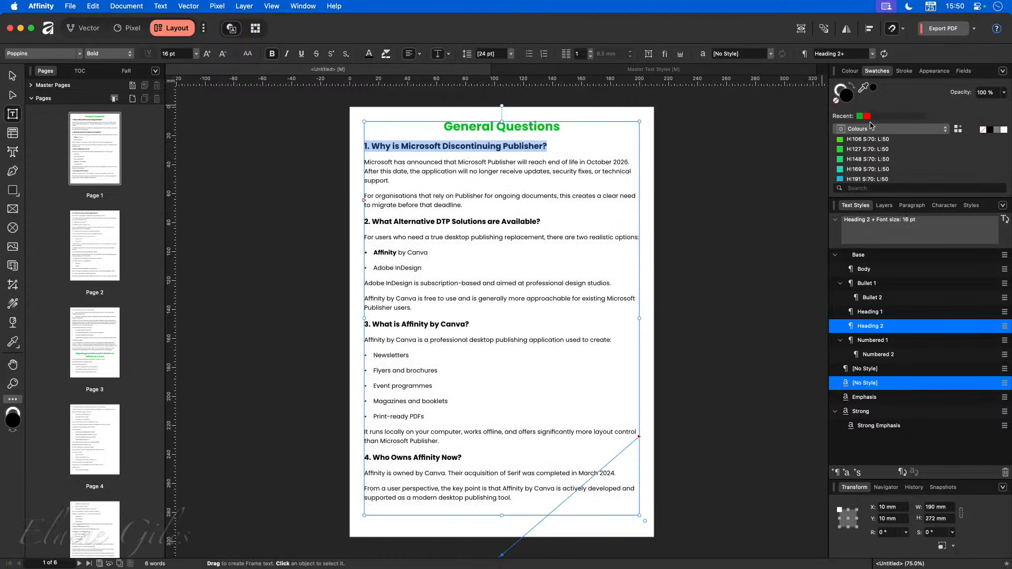
Colour the heading "1. Why is Microsoft Discontinuing Publisher?" with the turquoise H:169 S:70 L:50 swatch.
{"action": "scroll", "coordinate": [874, 167], "scroll_direction": "down", "scroll_amount": 2}
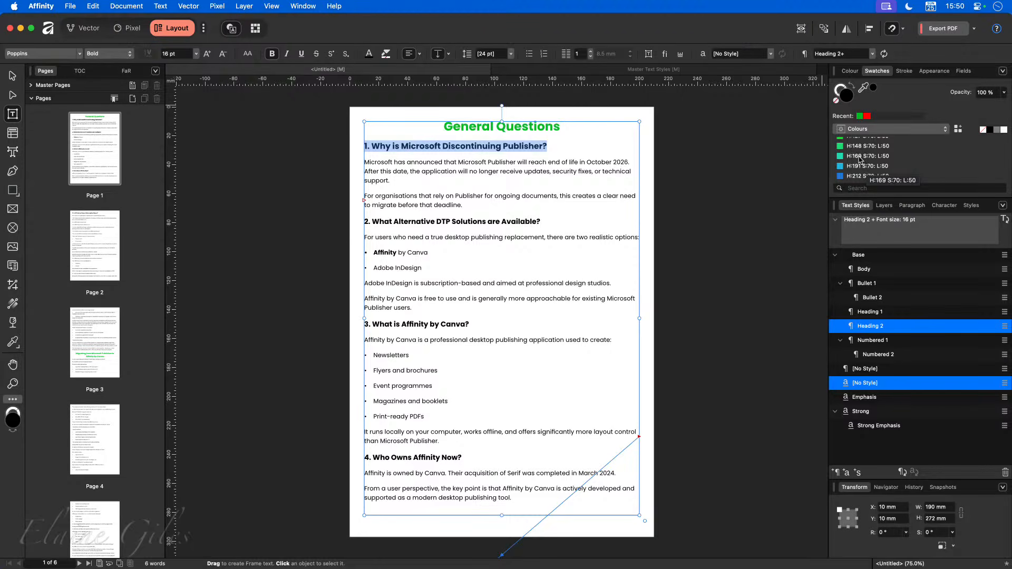
{"action": "left_click", "coordinate": [857, 159]}
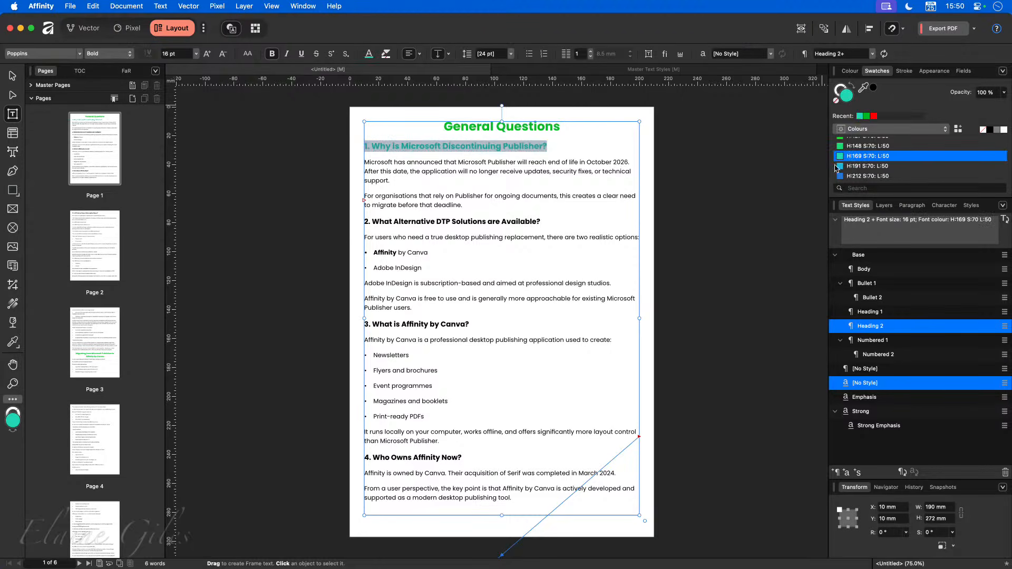
{"action": "left_click", "coordinate": [593, 174]}
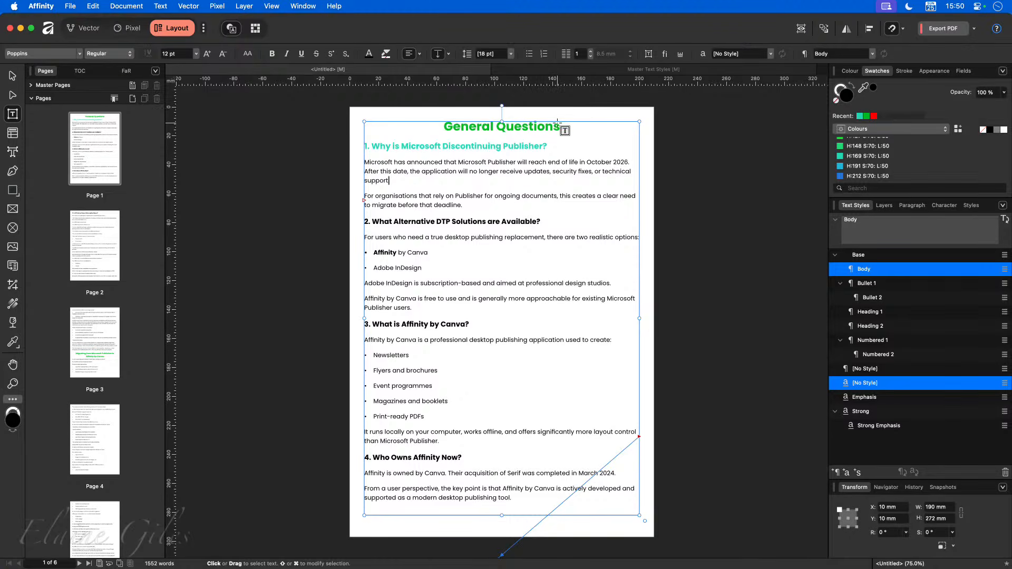
Recolour the "General Questions" heading with the blue H:212 S:70 L:50 swatch.
{"action": "left_click_drag", "start_coordinate": [559, 125], "coordinate": [432, 124]}
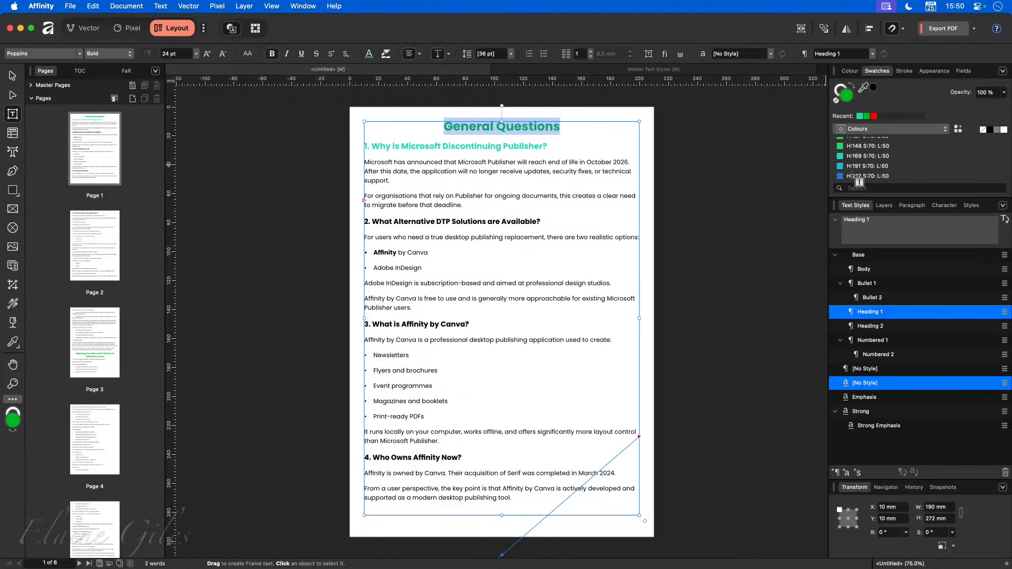
{"action": "scroll", "coordinate": [862, 178], "scroll_direction": "down", "scroll_amount": 2}
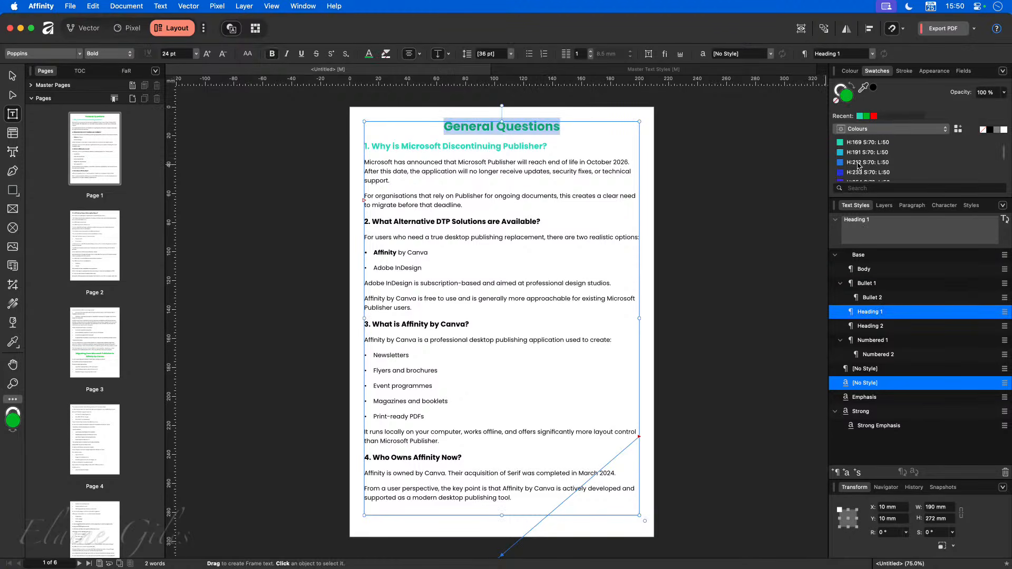
{"action": "left_click", "coordinate": [858, 163]}
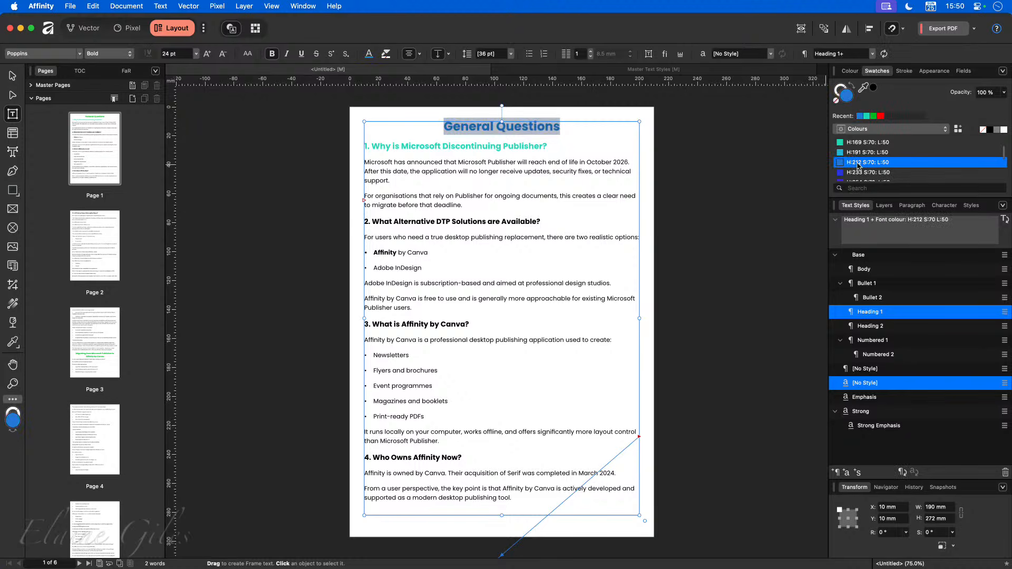
{"action": "left_click", "coordinate": [614, 128]}
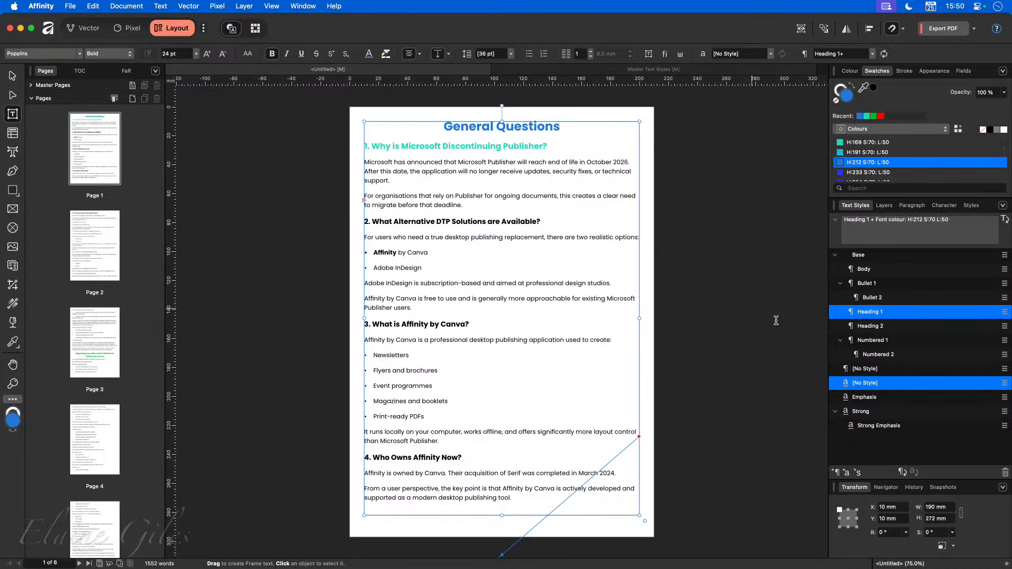
Update the Heading 1 style to adopt the blue local formatting of "General Questions".
{"action": "right_click", "coordinate": [868, 303]}
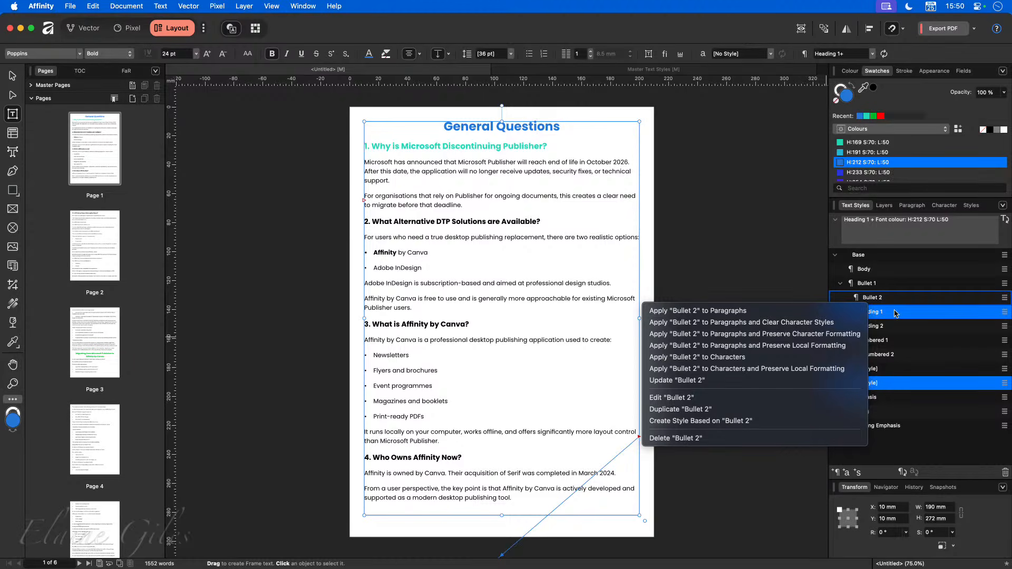
{"action": "right_click", "coordinate": [895, 311]}
{"action": "left_click", "coordinate": [750, 417]}
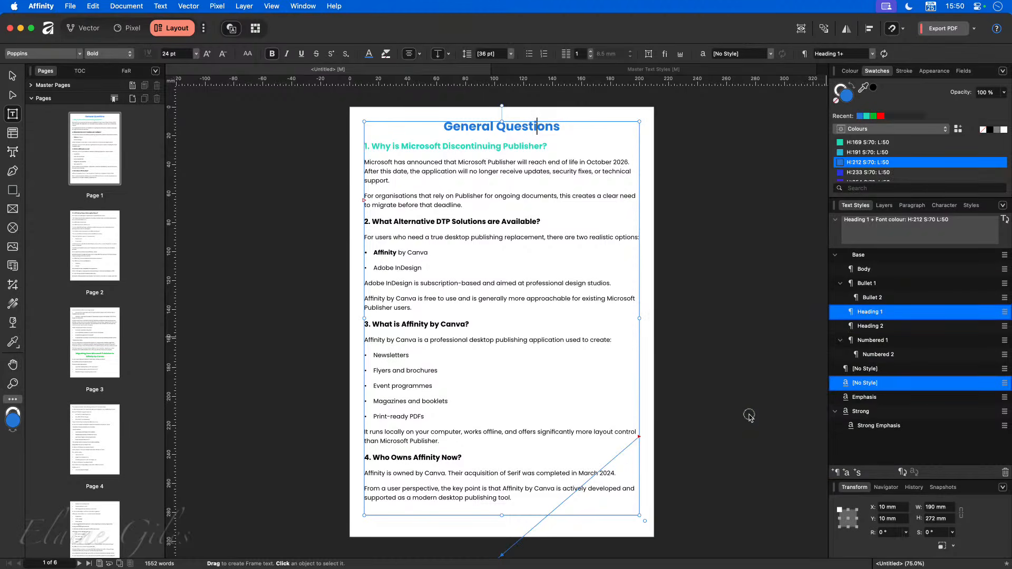
{"action": "left_click", "coordinate": [614, 428]}
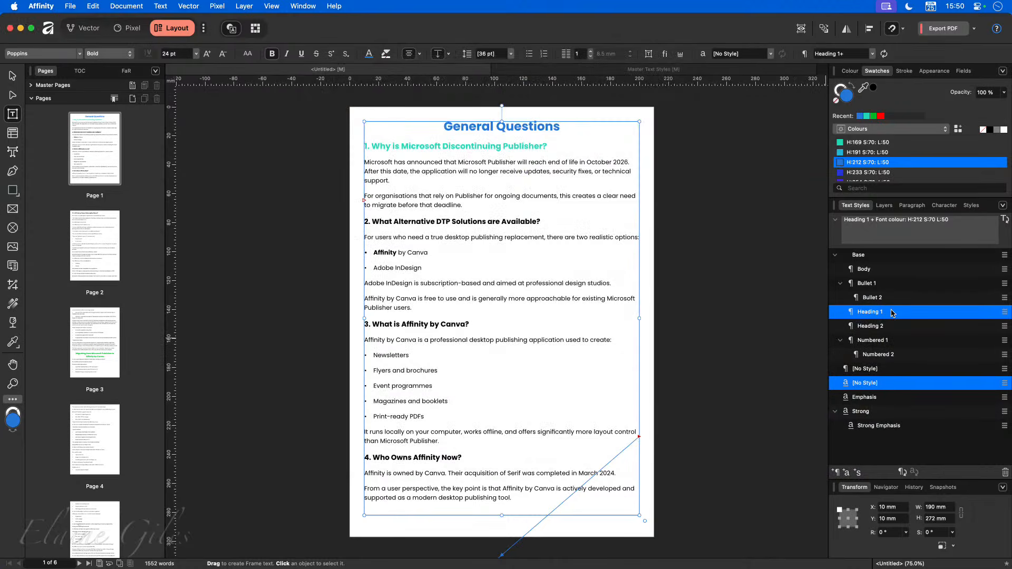
{"action": "right_click", "coordinate": [893, 312]}
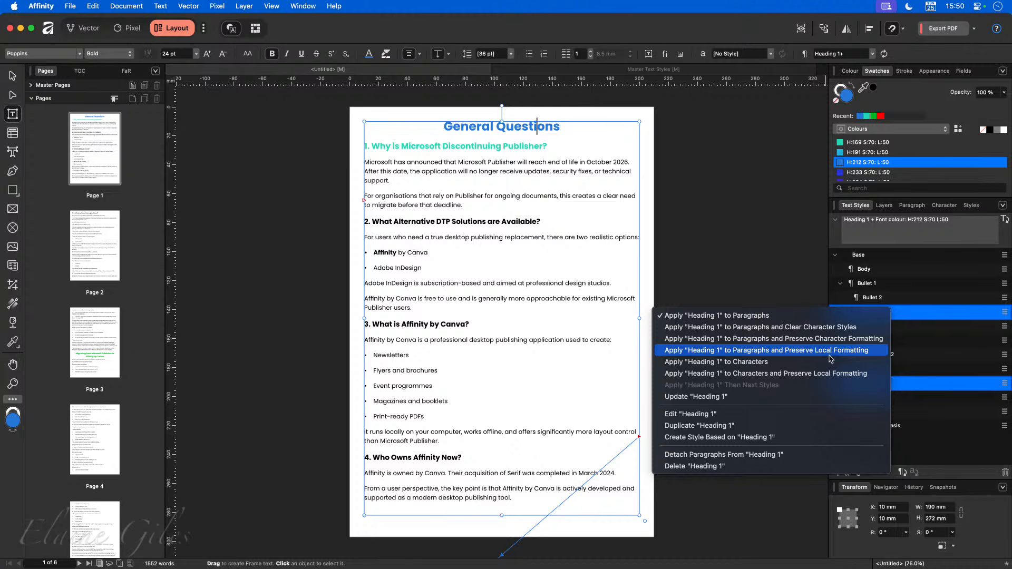
{"action": "left_click", "coordinate": [703, 396]}
Update the Heading 2 style from the local formatting of "1. Why is Microsoft Discontinuing Publisher?".
{"action": "left_click", "coordinate": [469, 148]}
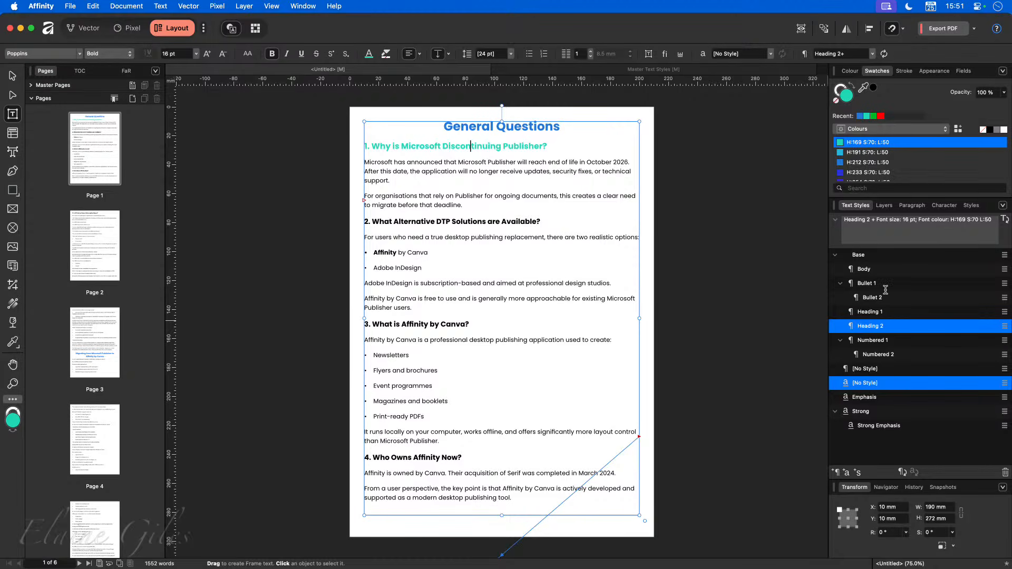
{"action": "right_click", "coordinate": [869, 327]}
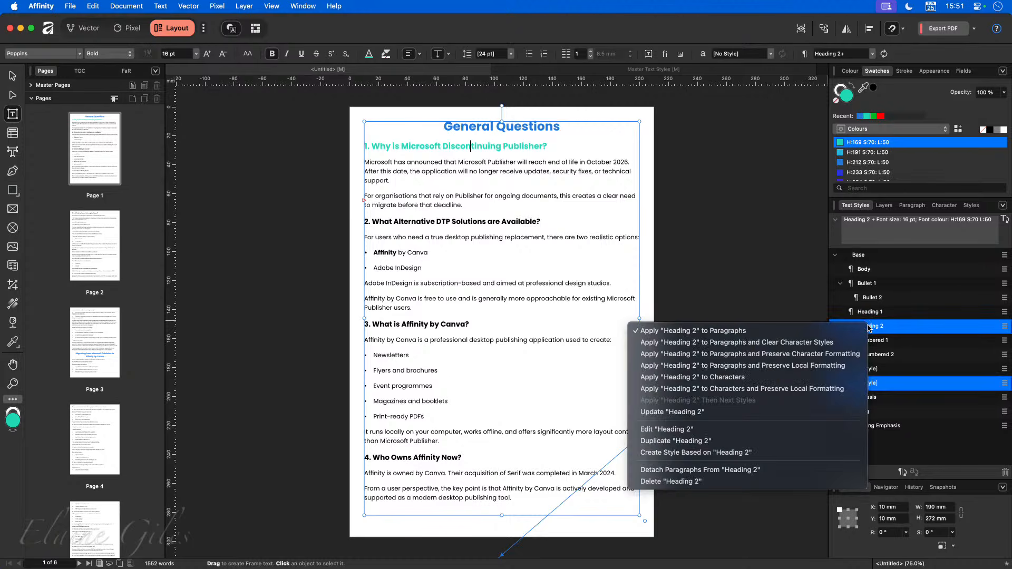
{"action": "left_click", "coordinate": [712, 418]}
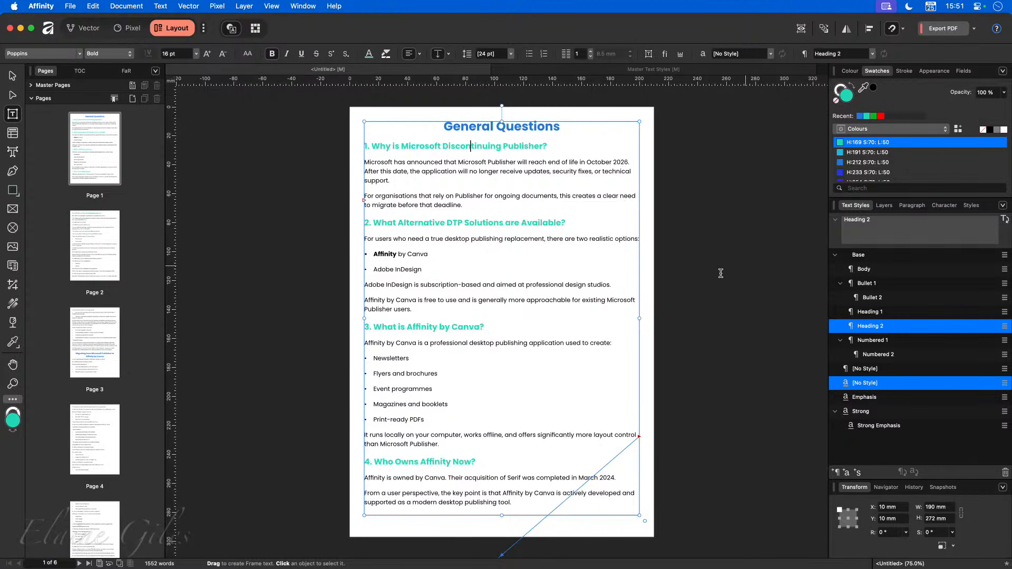
Review the Heading 2 style's general settings, including its based-on and next styles, and close the editor without changes.
{"action": "scroll", "coordinate": [469, 356], "scroll_direction": "down", "scroll_amount": 5}
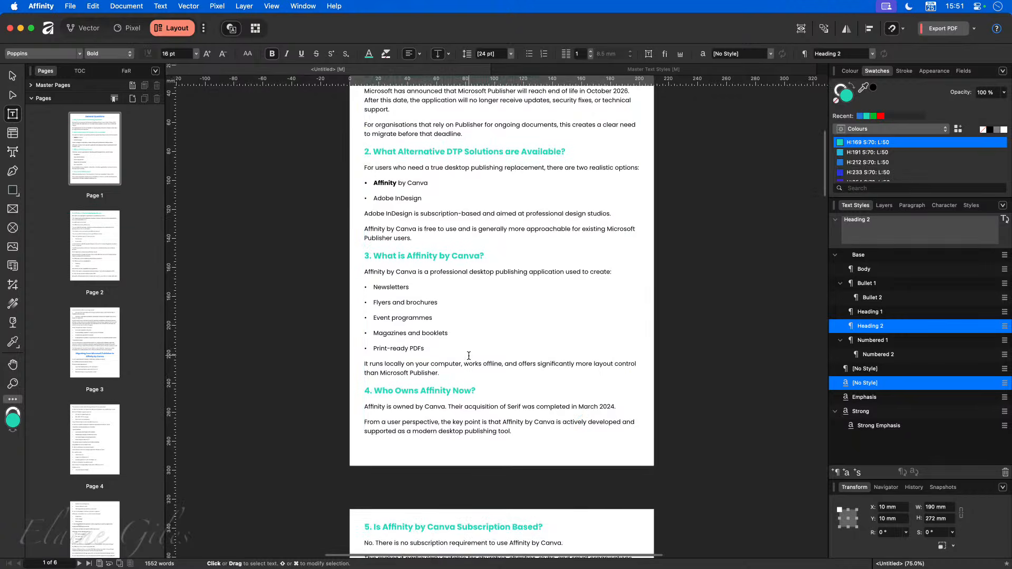
{"action": "left_click", "coordinate": [469, 356]}
{"action": "scroll", "coordinate": [468, 356], "scroll_direction": "up", "scroll_amount": 3}
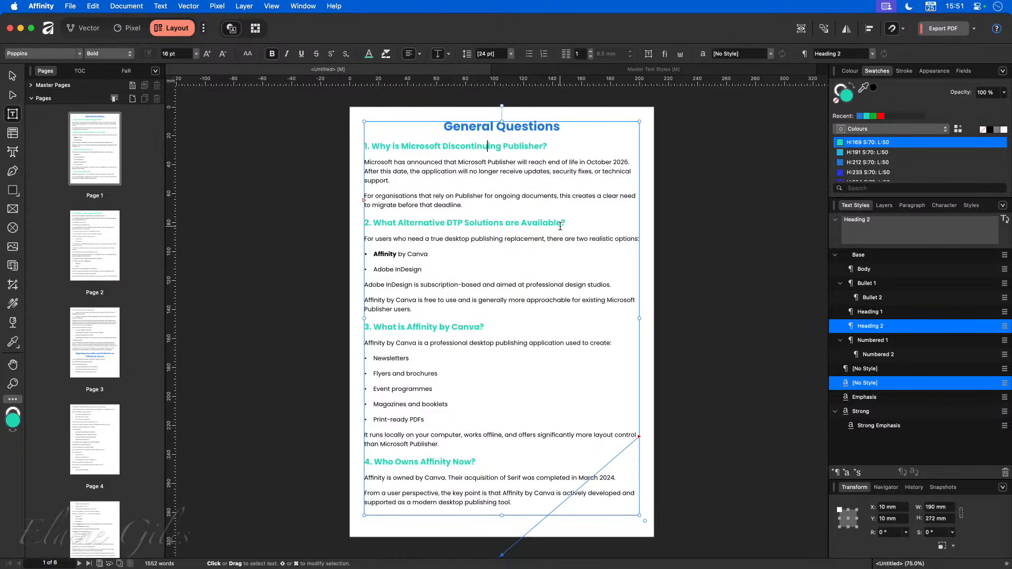
{"action": "right_click", "coordinate": [877, 331]}
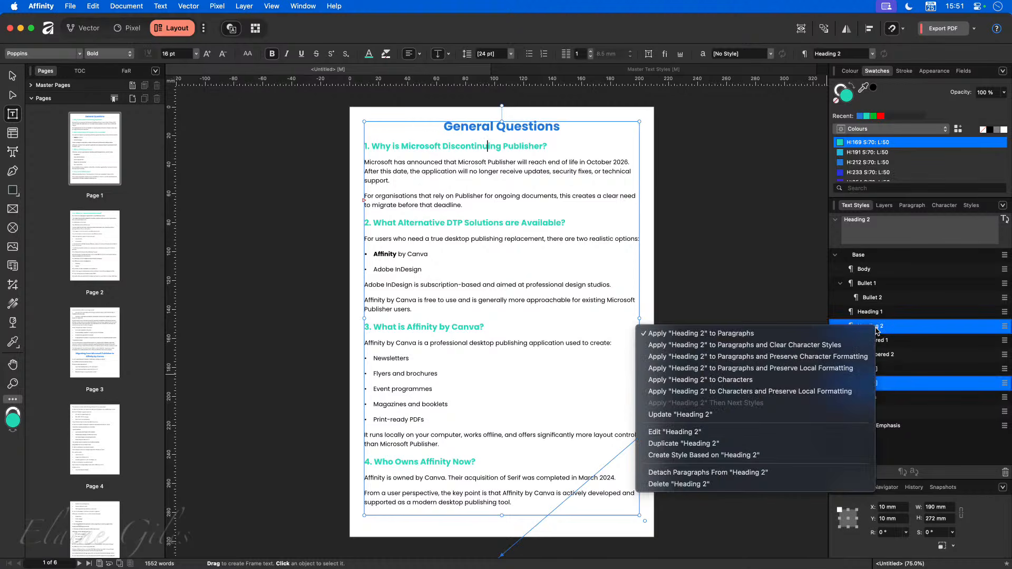
{"action": "left_click", "coordinate": [706, 432]}
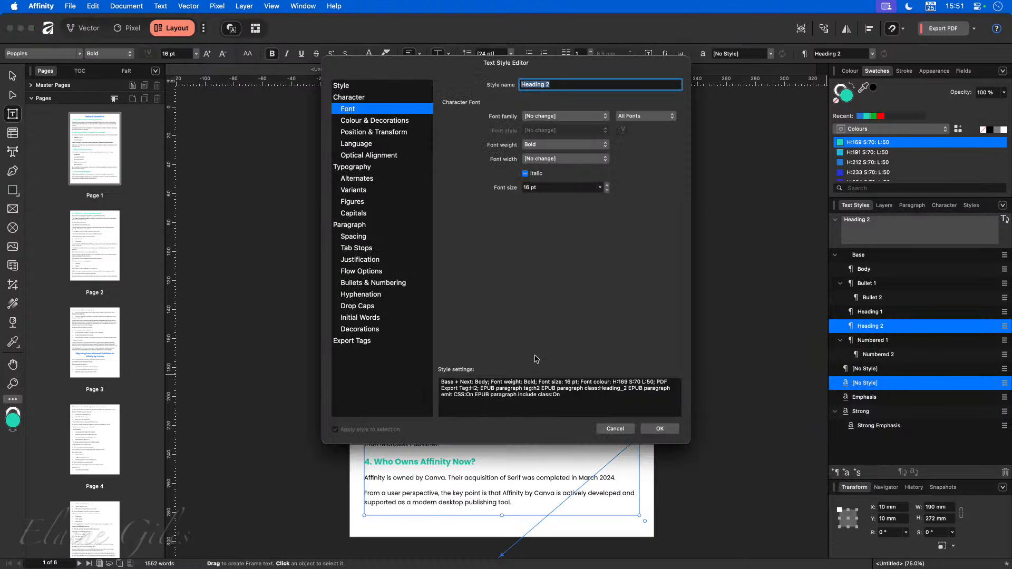
{"action": "left_click_drag", "start_coordinate": [430, 69], "coordinate": [687, 119]}
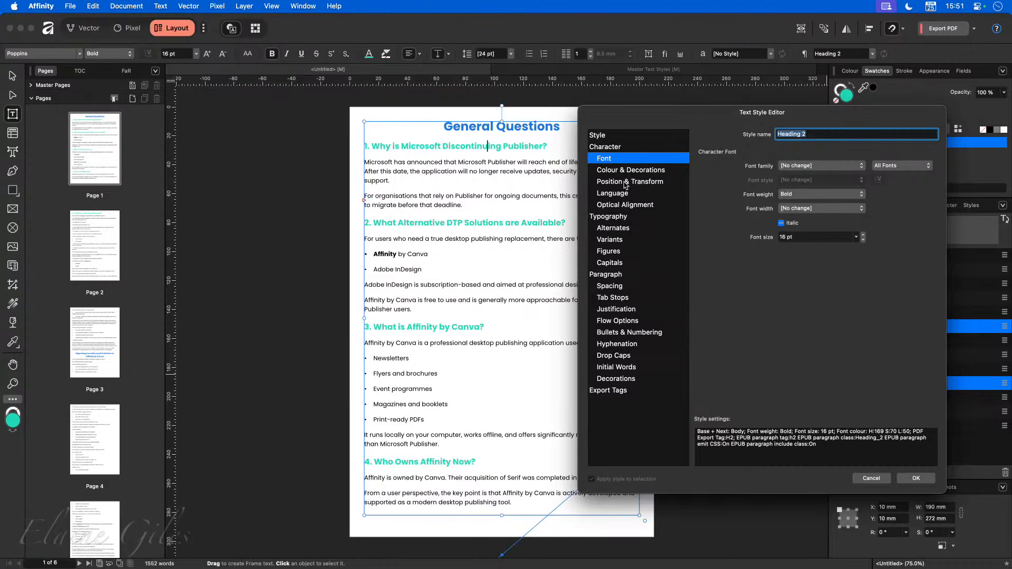
{"action": "left_click", "coordinate": [652, 136]}
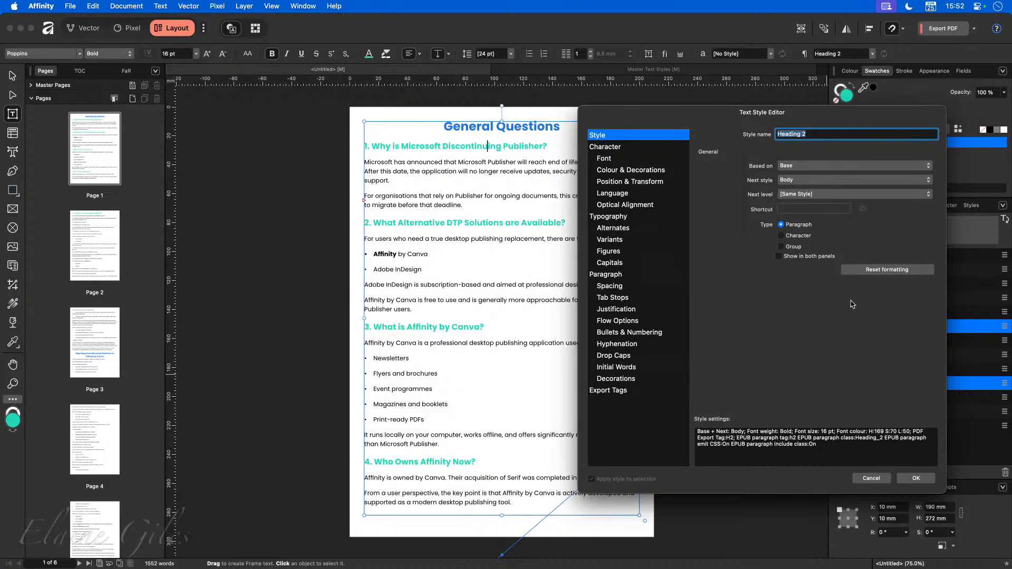
{"action": "left_click", "coordinate": [874, 479]}
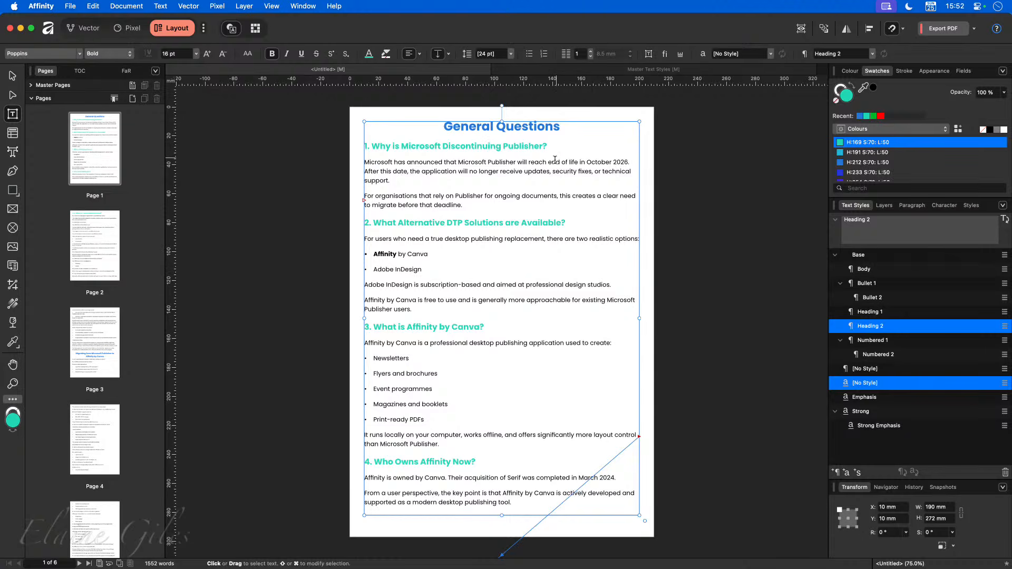
Add a new paragraph reading "This is styles with the Body style" after the paragraph ending in "technical support.".
{"action": "left_click", "coordinate": [406, 182]}
{"action": "key", "text": "BackSpace"}
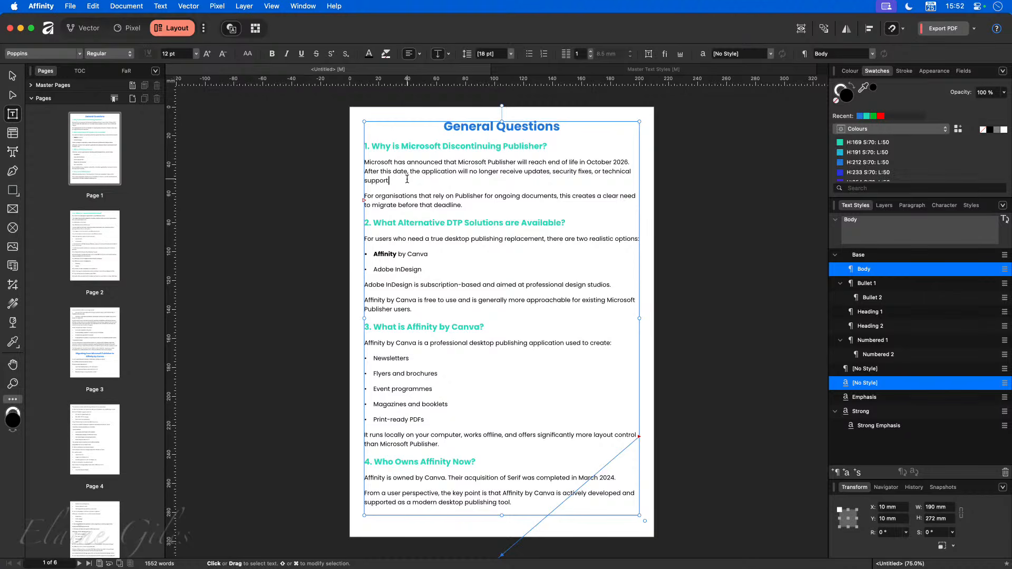
{"action": "key", "text": "Return"}
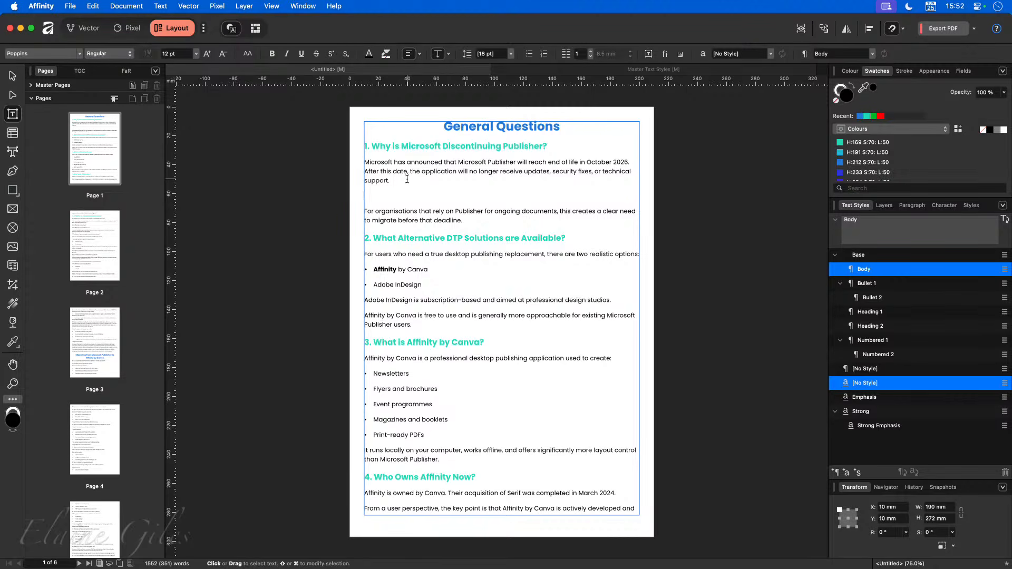
{"action": "type", "text": "This is styles with the Body style"}
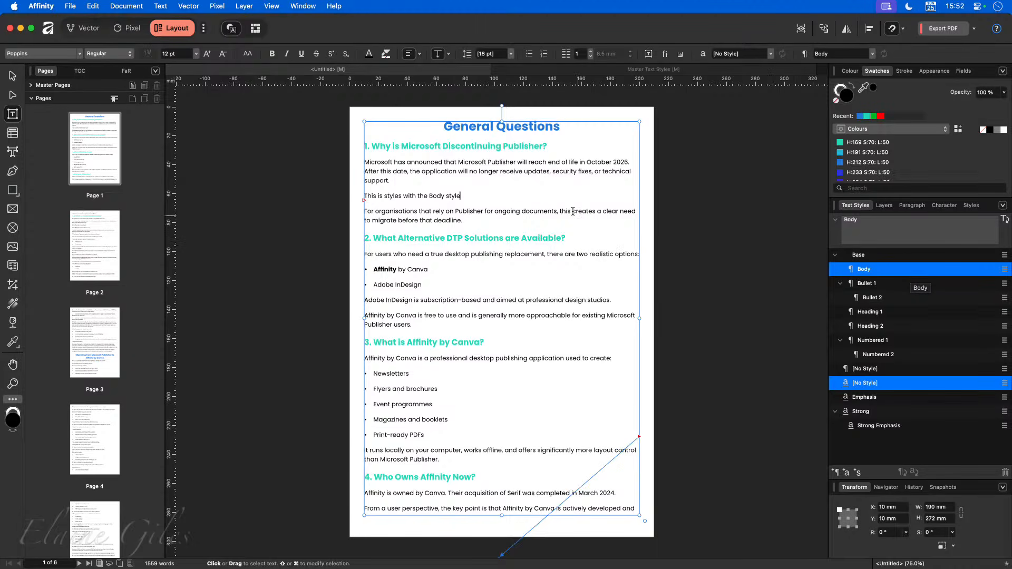
Add the paragraph "This is now a Body style paragraph" directly below the heading "1. Why is Microsoft Discontinuing Publisher?".
{"action": "left_click", "coordinate": [547, 144]}
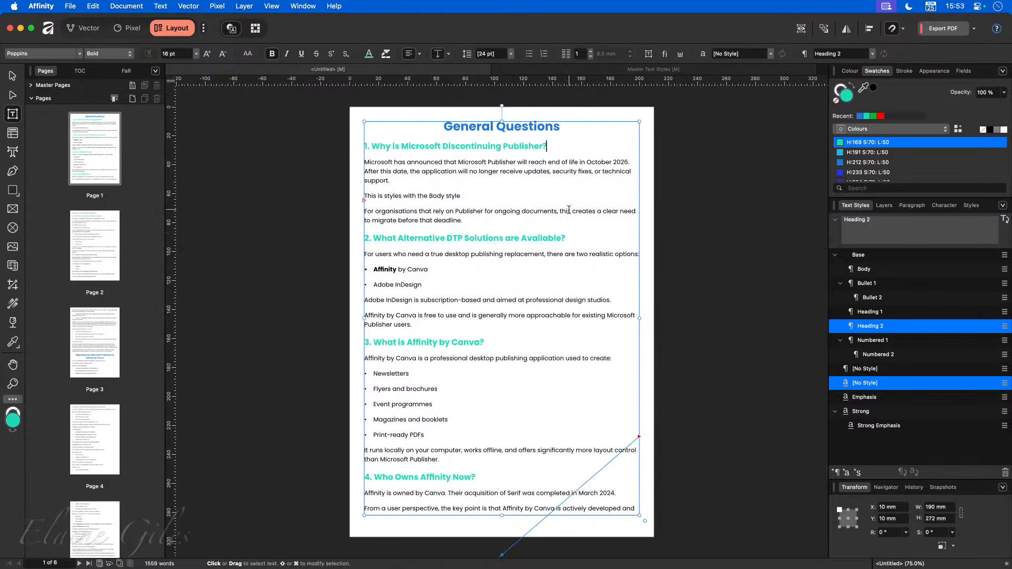
{"action": "key", "text": "Return"}
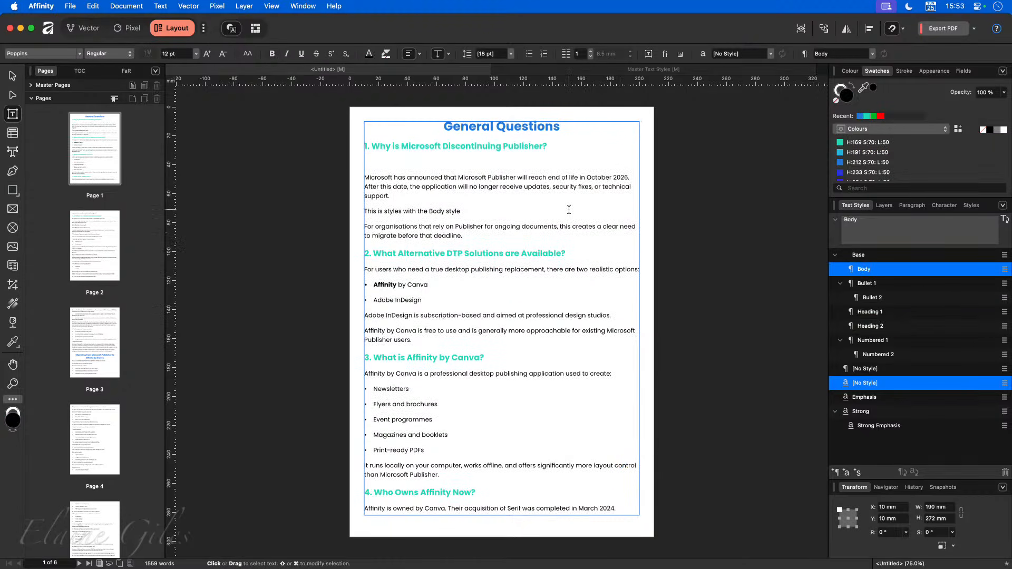
{"action": "type", "text": "This is "}
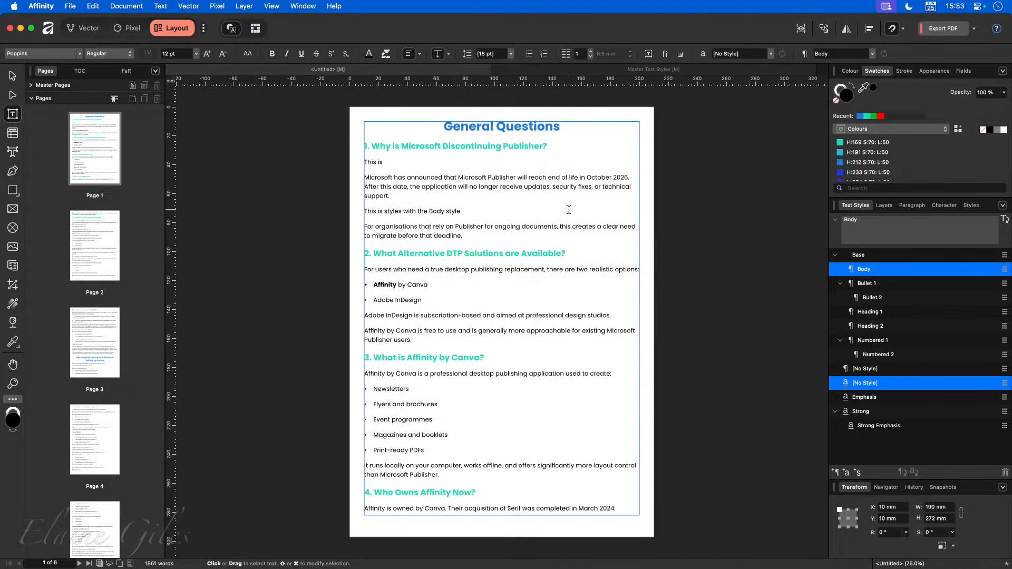
{"action": "type", "text": "now a Body style paragraph"}
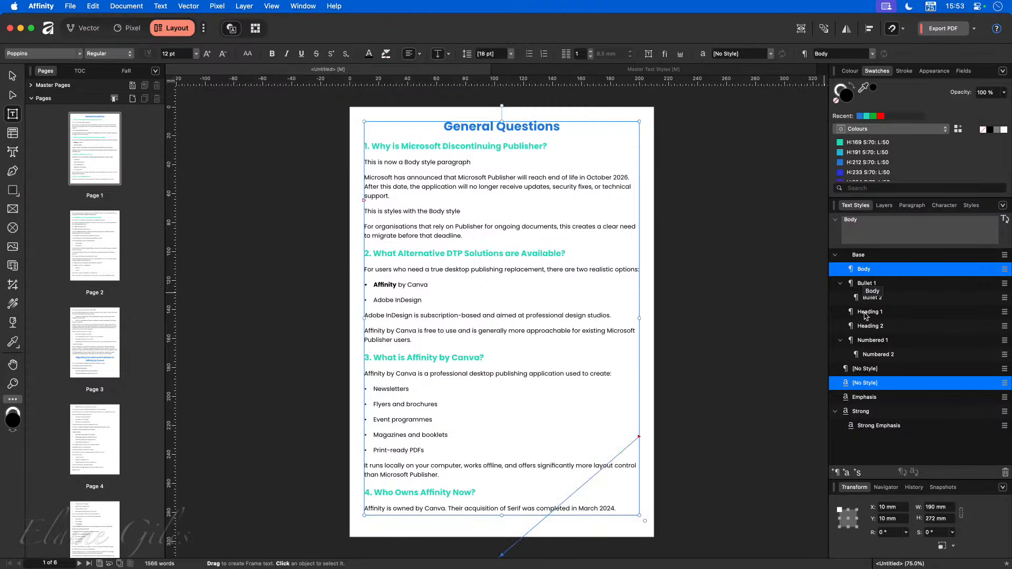
Edit the Heading 2 style and assign it the shortcut ⌥⌘2.
{"action": "right_click", "coordinate": [878, 326]}
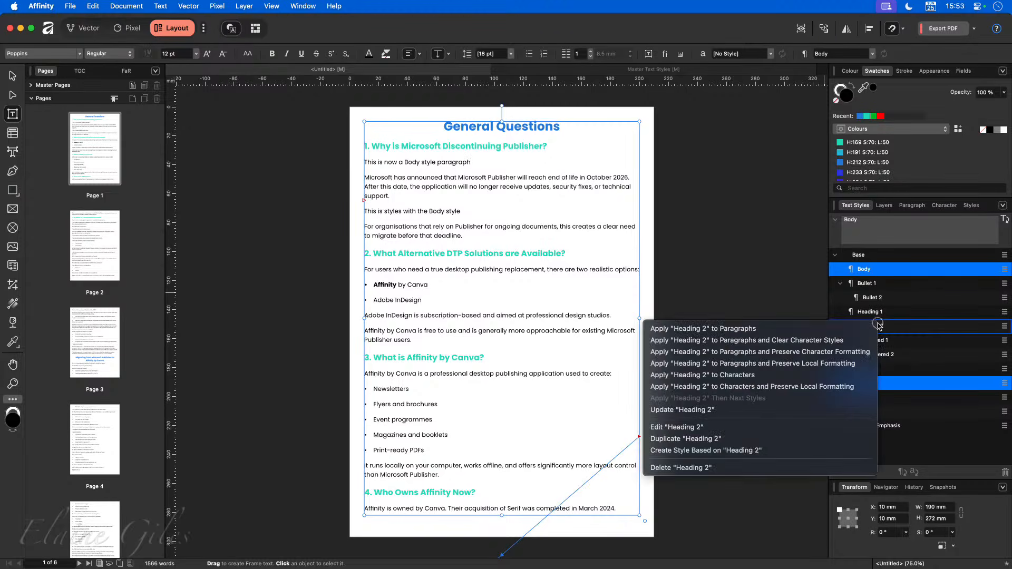
{"action": "left_click", "coordinate": [720, 427]}
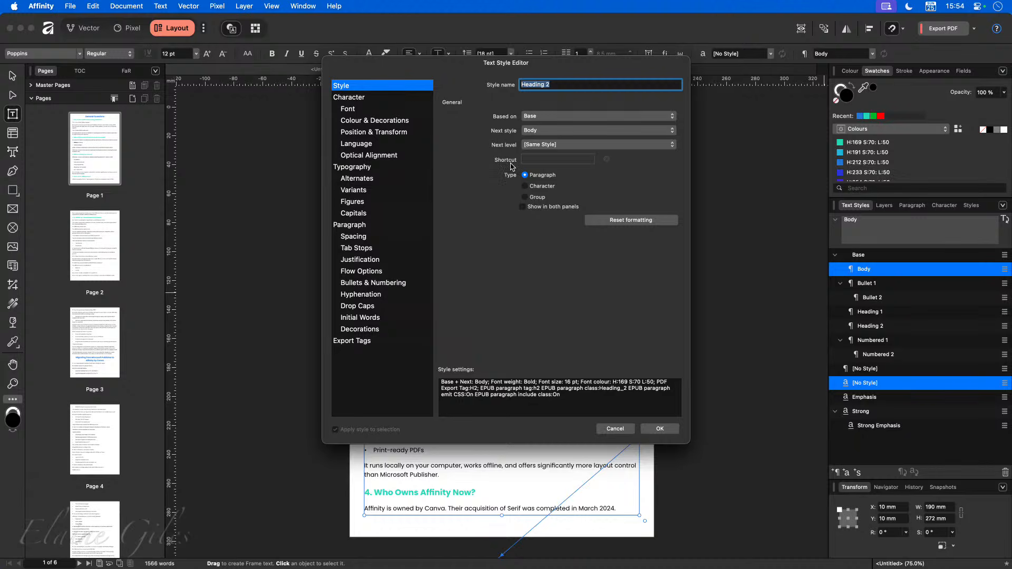
{"action": "left_click", "coordinate": [537, 160]}
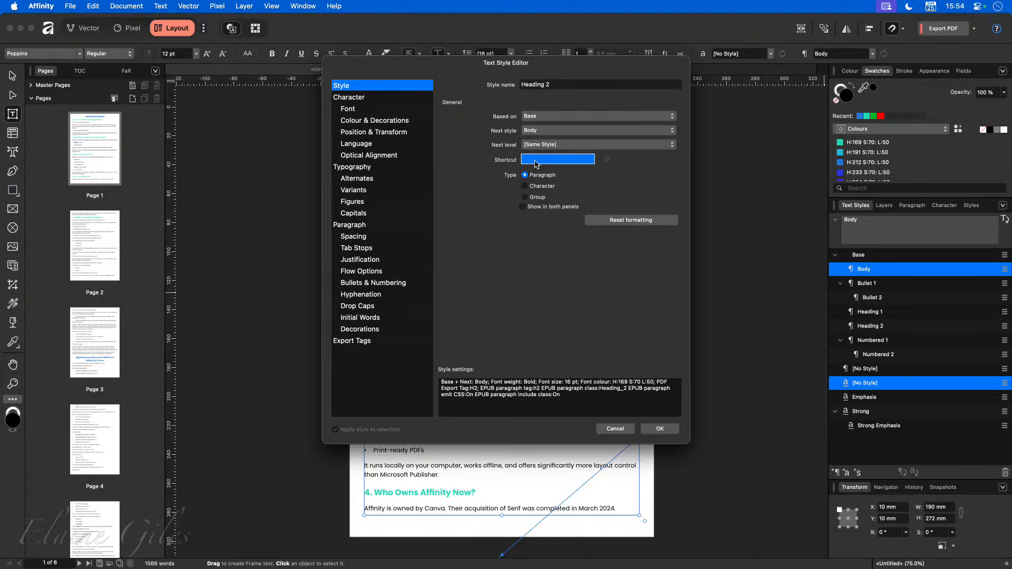
{"action": "key", "text": "alt+super+2"}
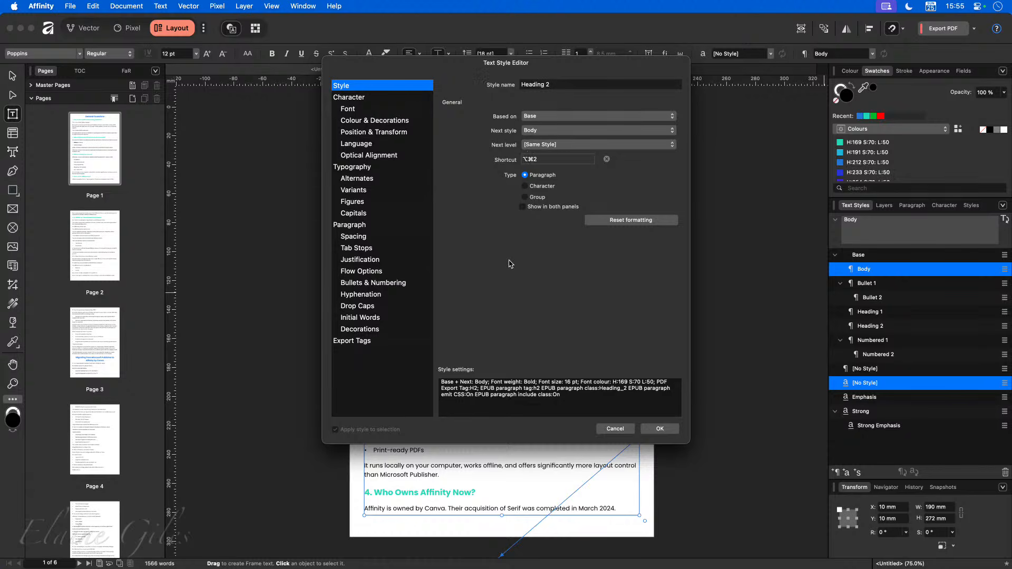
Try atlantic Script as the Heading 2 style's font family and settle on Alien Encounters.
{"action": "left_click", "coordinate": [383, 98]}
{"action": "left_click_drag", "start_coordinate": [401, 64], "coordinate": [611, 114]}
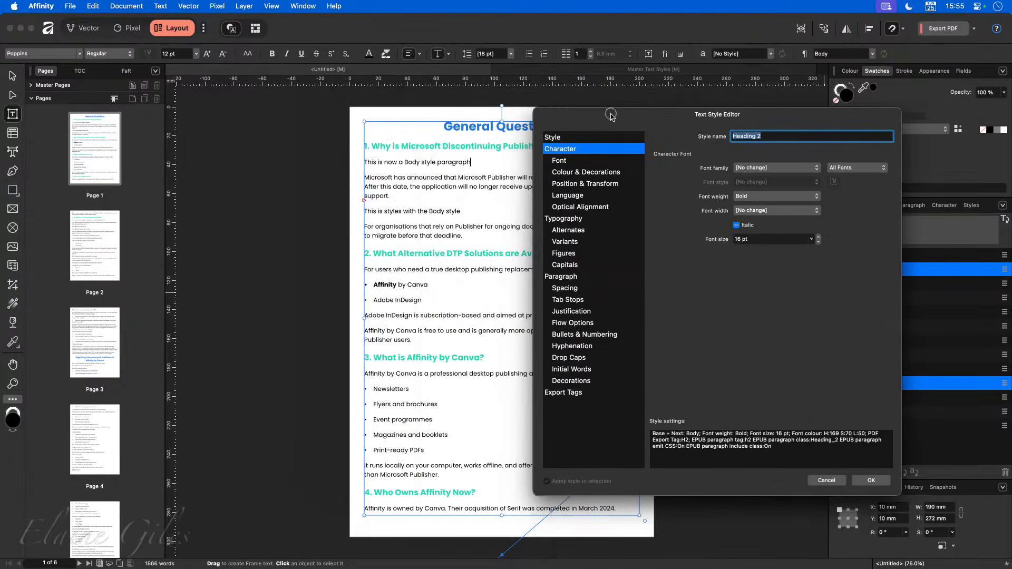
{"action": "left_click", "coordinate": [773, 173]}
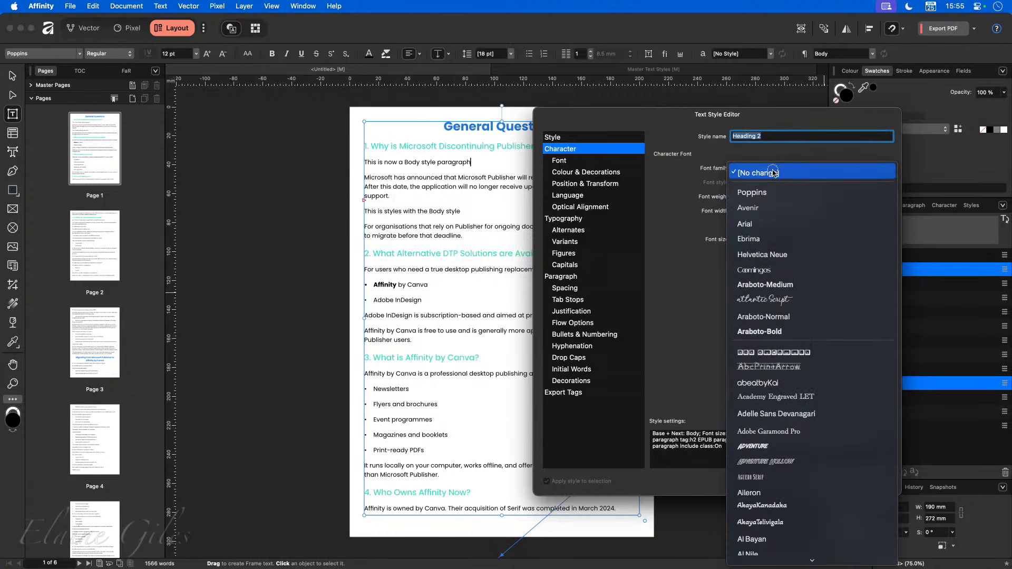
{"action": "left_click", "coordinate": [771, 298]}
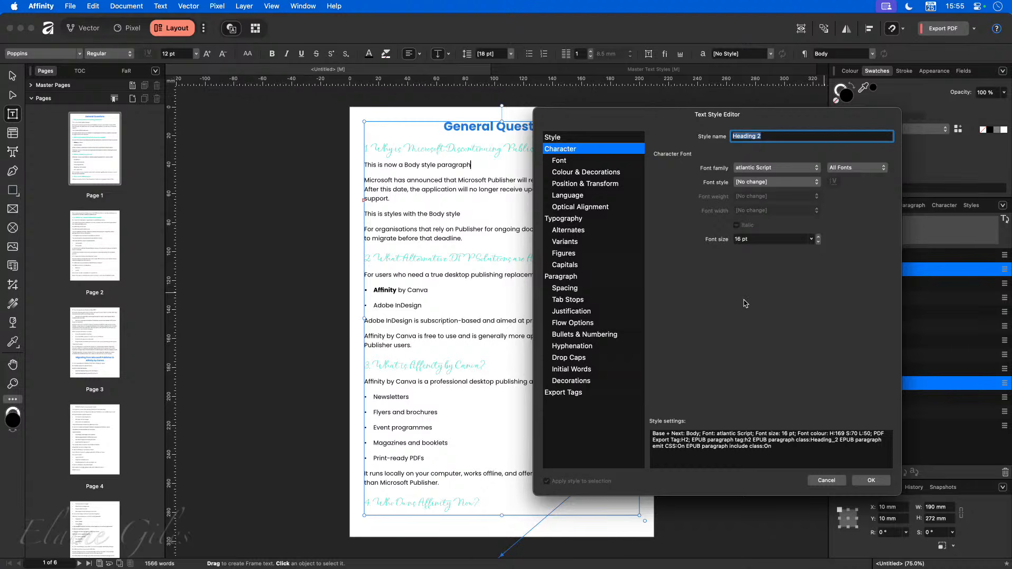
{"action": "left_click", "coordinate": [793, 169]}
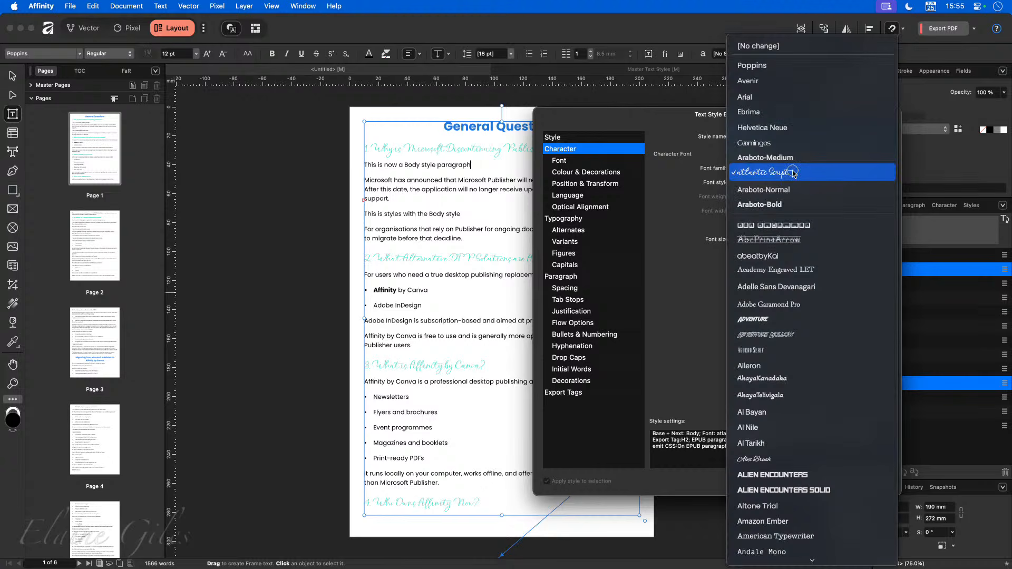
{"action": "left_click", "coordinate": [800, 475]}
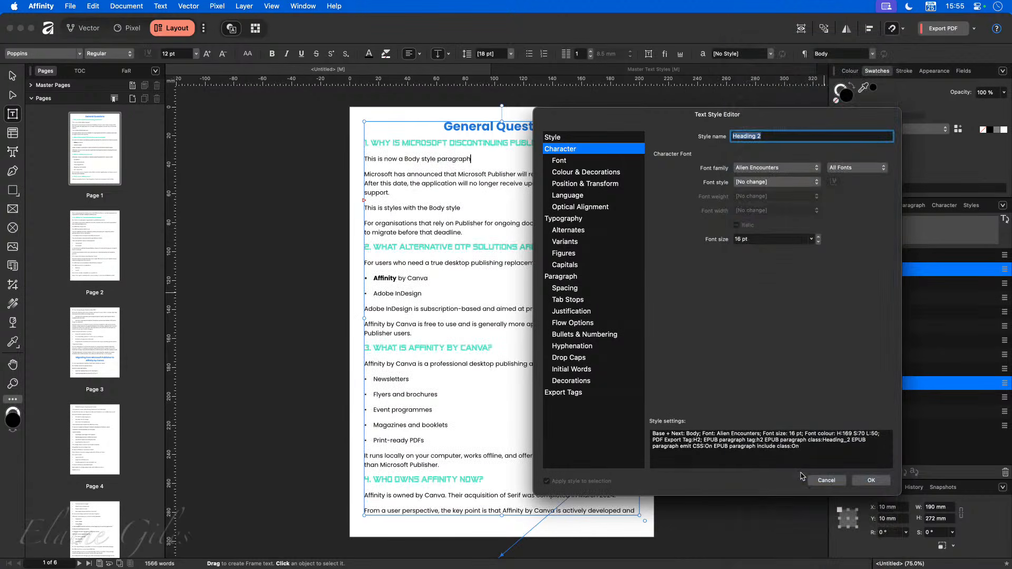
{"action": "left_click", "coordinate": [755, 183]}
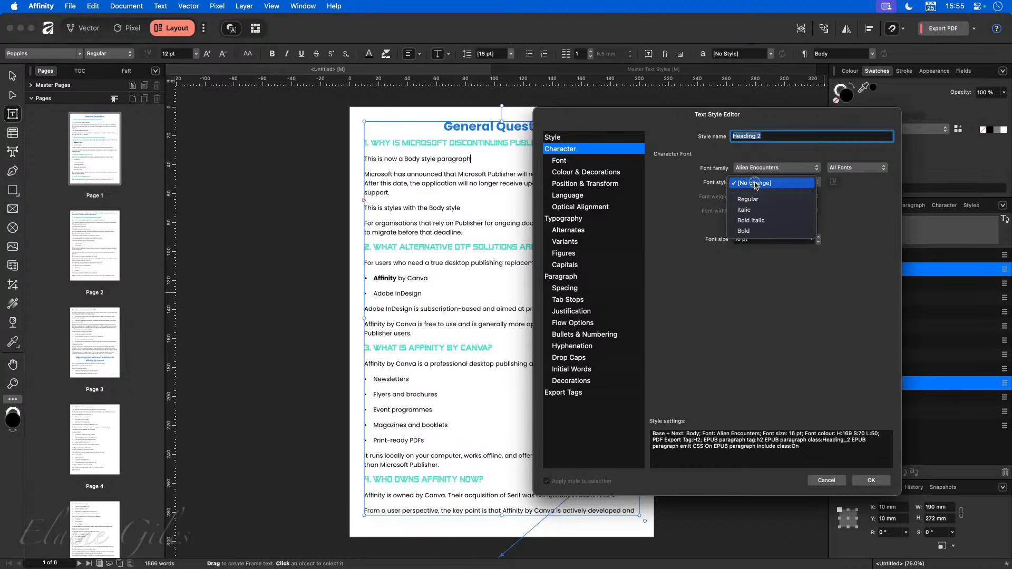
{"action": "left_click", "coordinate": [879, 198]}
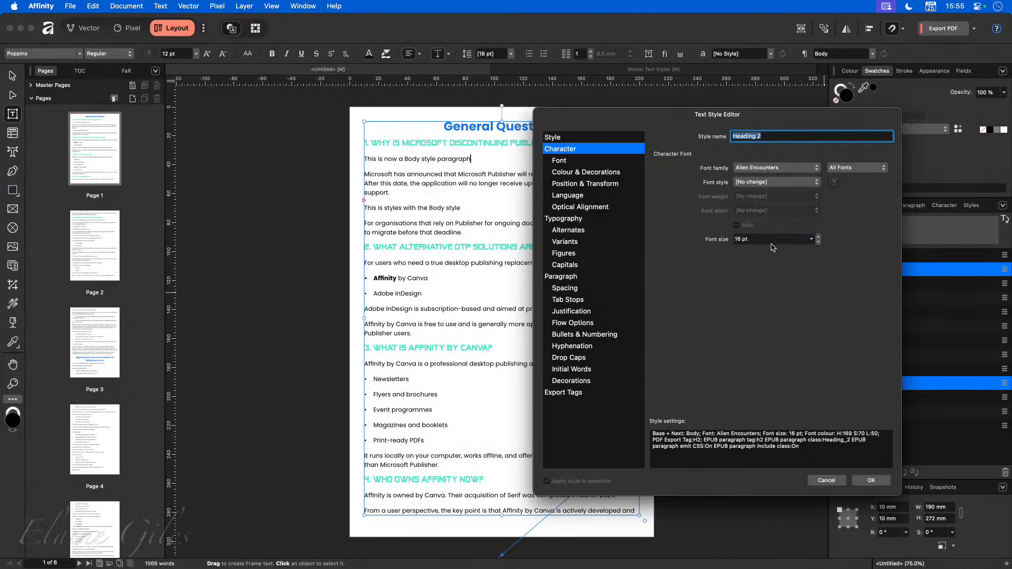
Darken the Heading 2 style's font colour to H:169 S:100 L:30 and apply the style edits.
{"action": "left_click", "coordinate": [585, 175]}
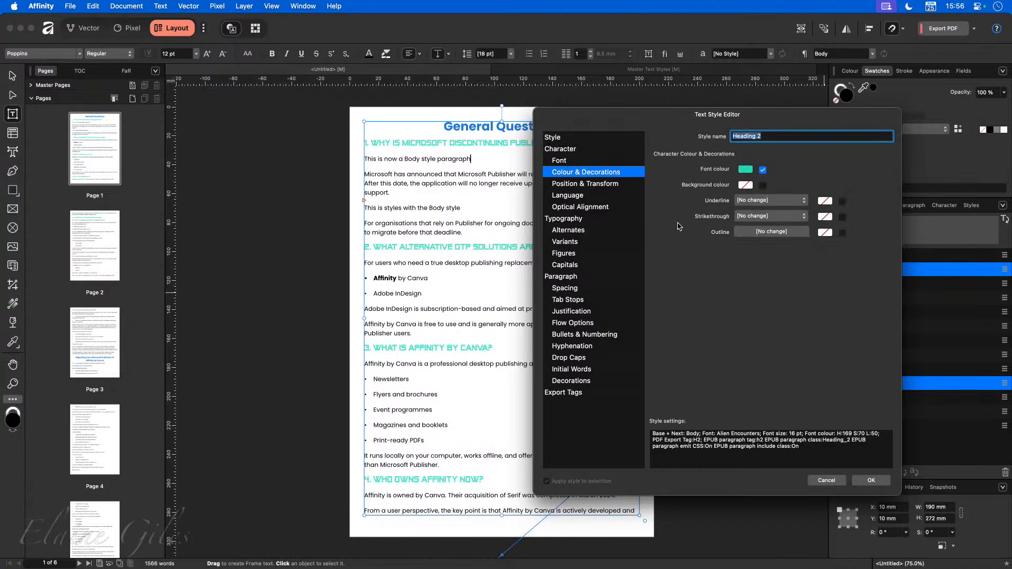
{"action": "left_click", "coordinate": [745, 169]}
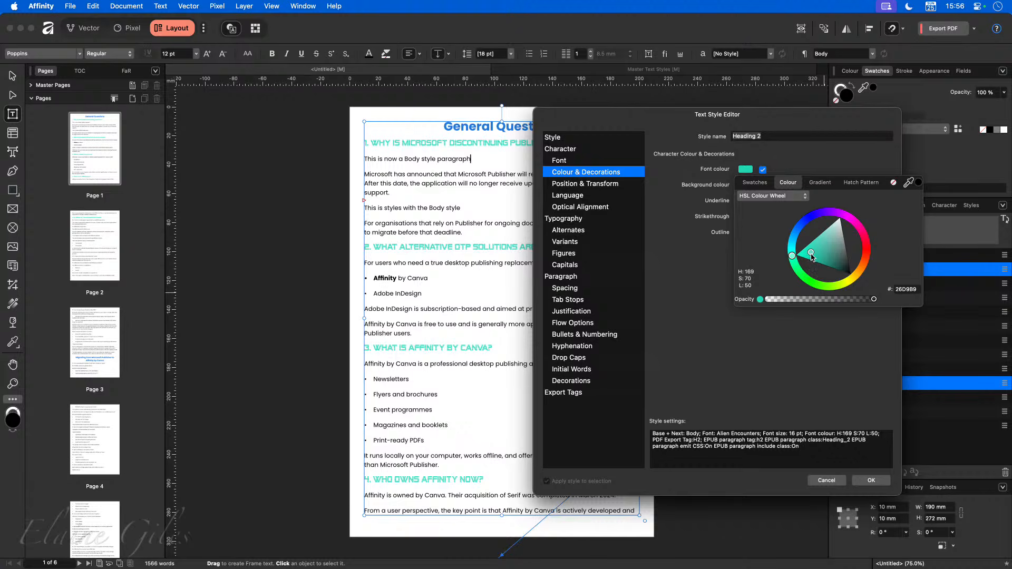
{"action": "left_click_drag", "start_coordinate": [811, 254], "coordinate": [818, 263]}
{"action": "left_click", "coordinate": [805, 380]}
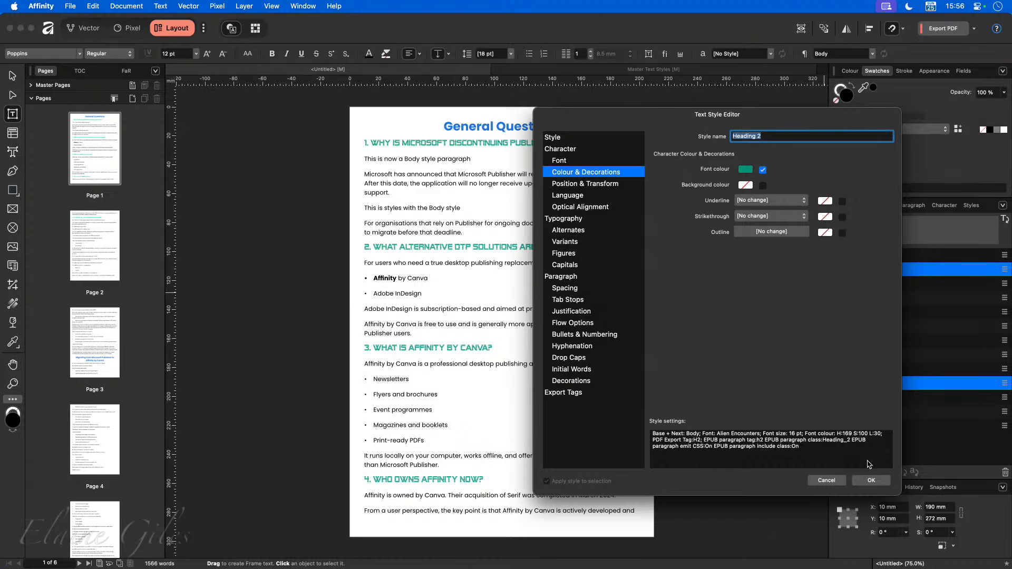
{"action": "left_click", "coordinate": [871, 480]}
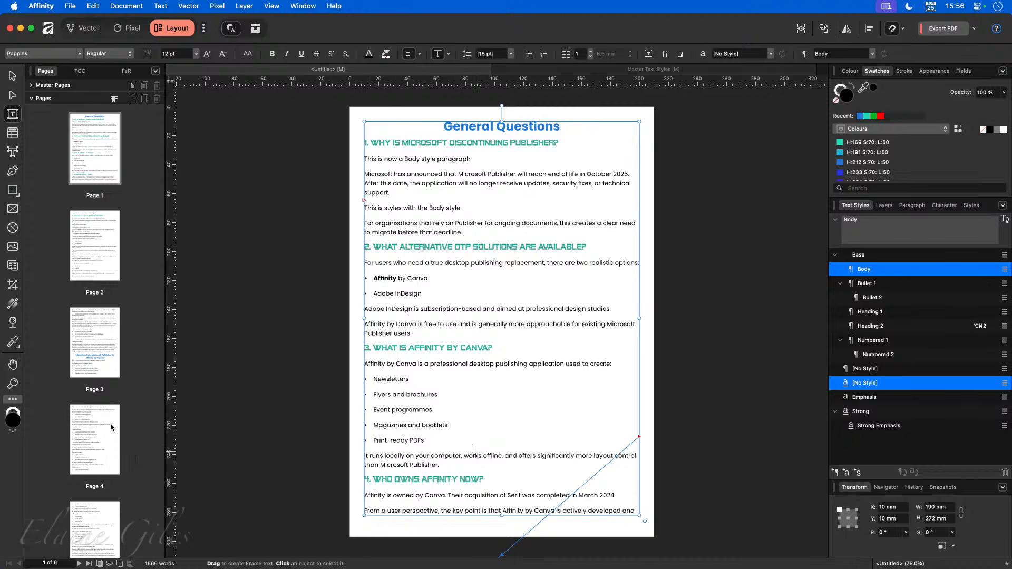
Inspect pages 2 and 6 for the edited Heading 2 formatting and return to the text on page 1.
{"action": "left_click", "coordinate": [100, 258]}
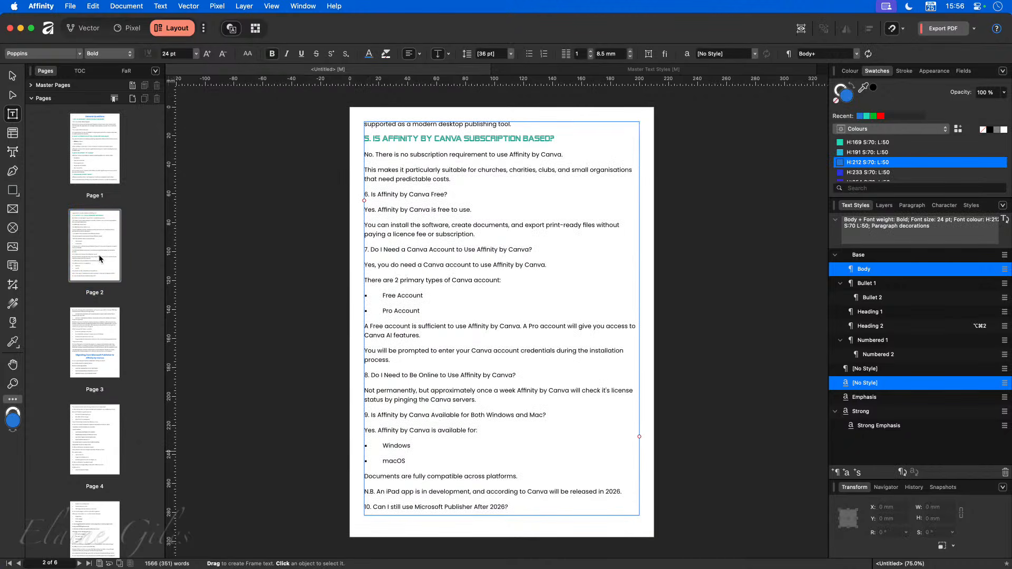
{"action": "scroll", "coordinate": [98, 496], "scroll_direction": "down", "scroll_amount": 4}
{"action": "left_click", "coordinate": [113, 499]}
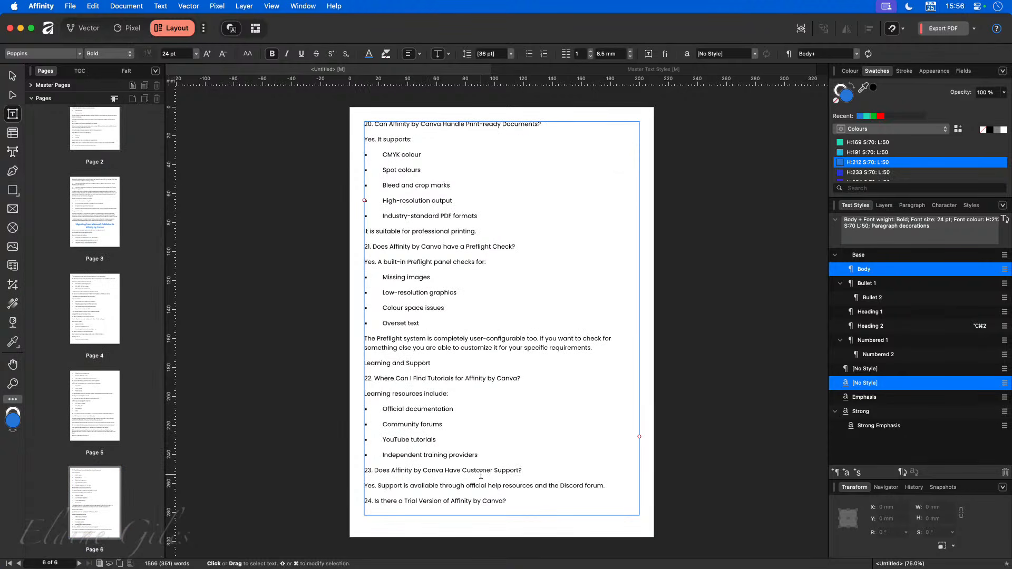
{"action": "scroll", "coordinate": [481, 476], "scroll_direction": "down", "scroll_amount": 2}
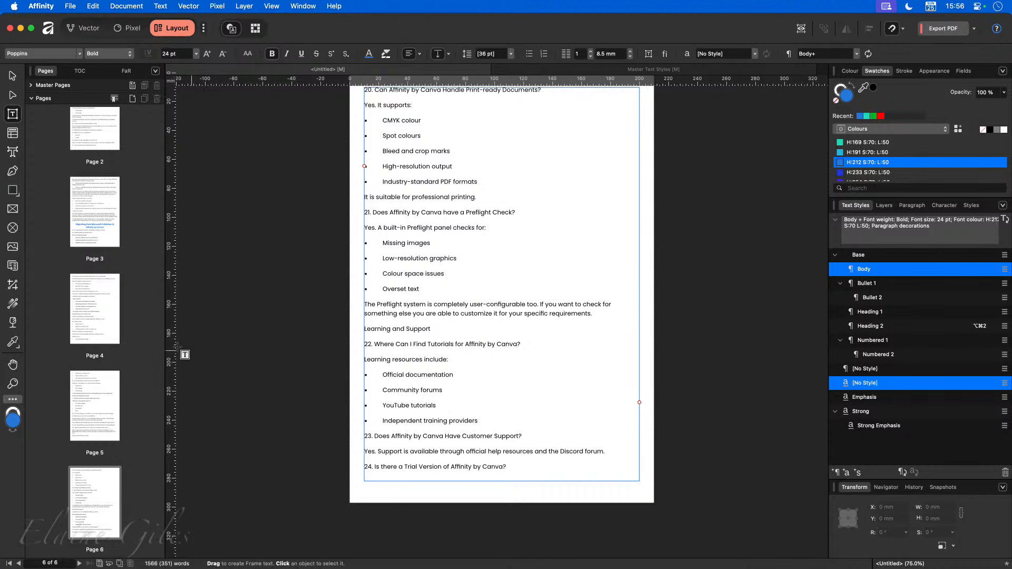
{"action": "scroll", "coordinate": [98, 324], "scroll_direction": "up", "scroll_amount": 5}
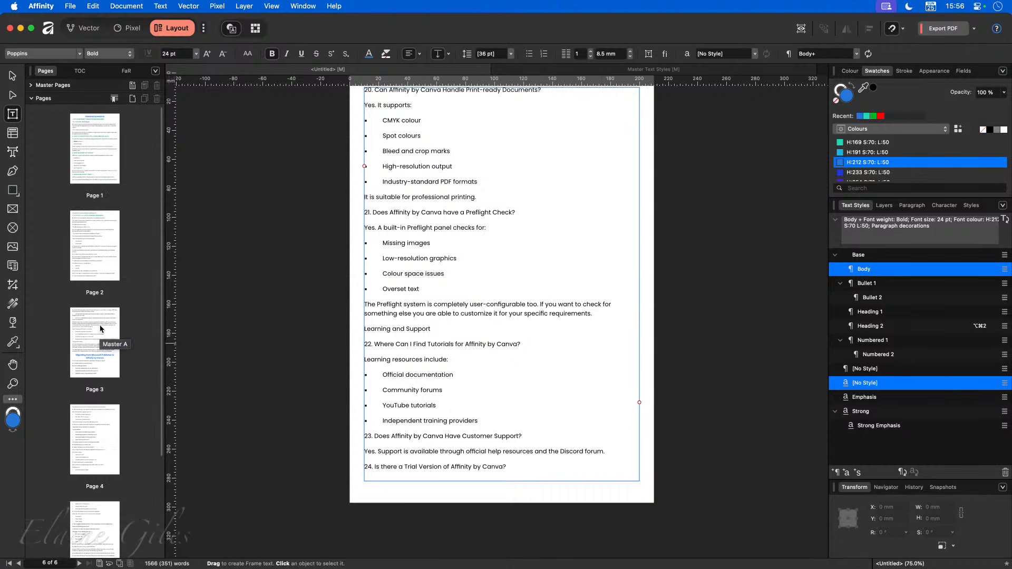
{"action": "left_click", "coordinate": [105, 123]}
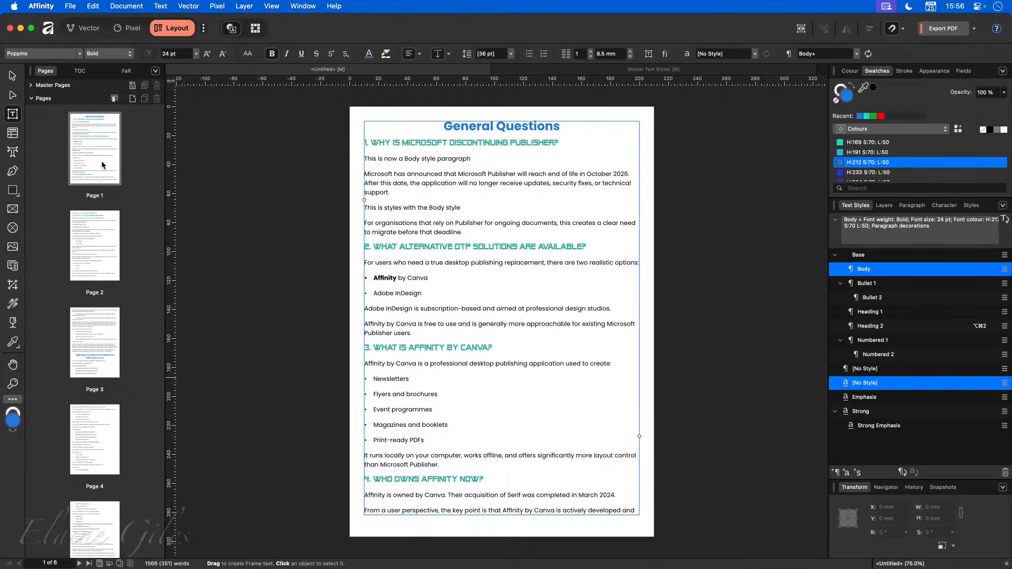
{"action": "left_click", "coordinate": [613, 455]}
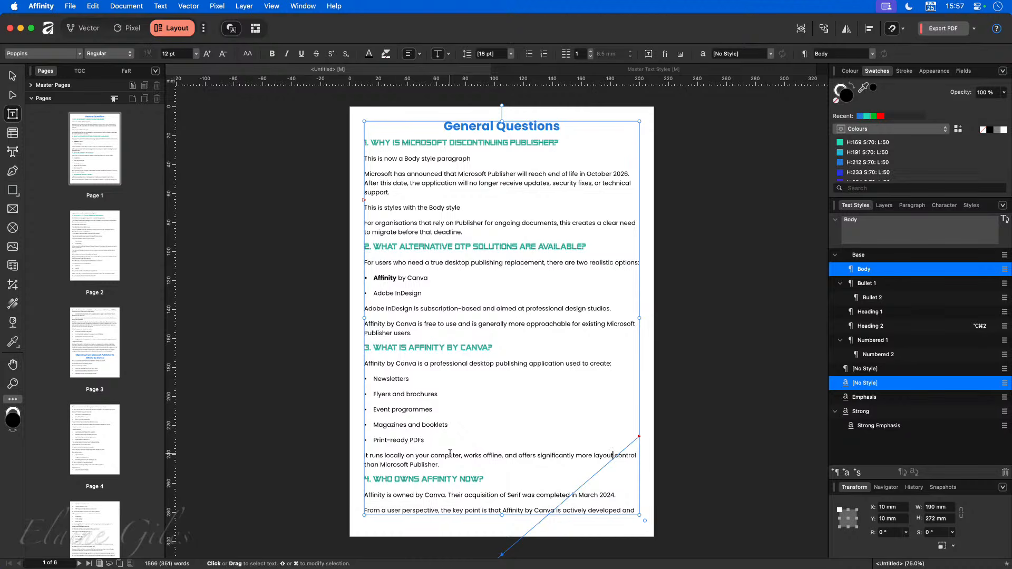
Autoflow the overset text from the page 6 frame onto new linked pages.
{"action": "scroll", "coordinate": [114, 531], "scroll_direction": "down", "scroll_amount": 3}
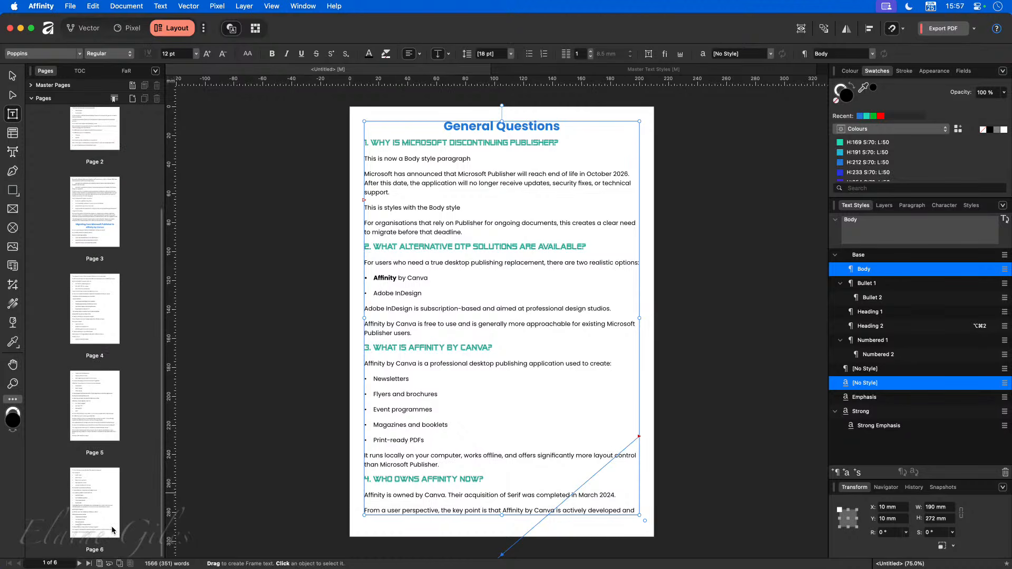
{"action": "left_click", "coordinate": [96, 499]}
{"action": "left_click", "coordinate": [611, 458]}
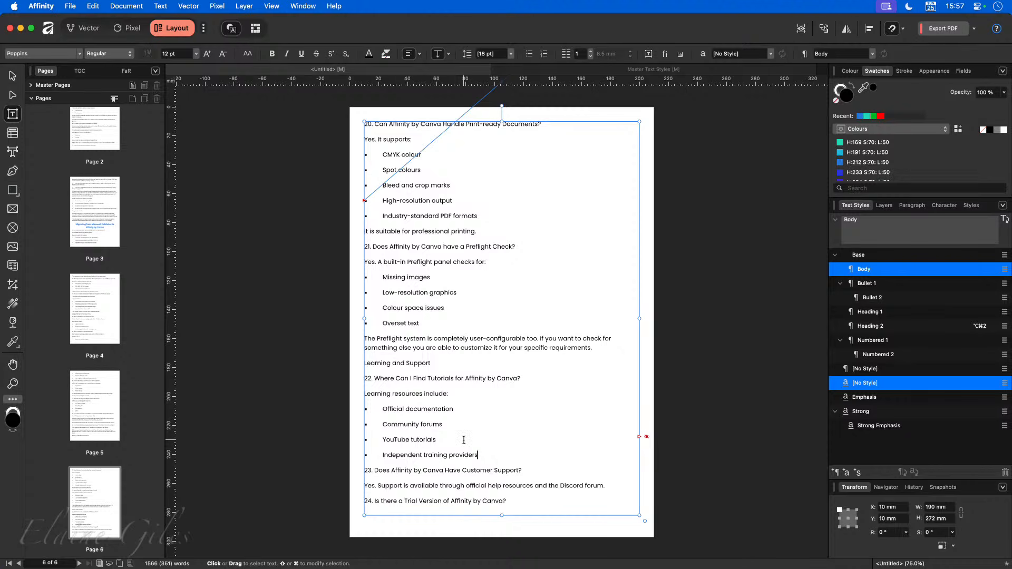
{"action": "left_click", "coordinate": [100, 236]}
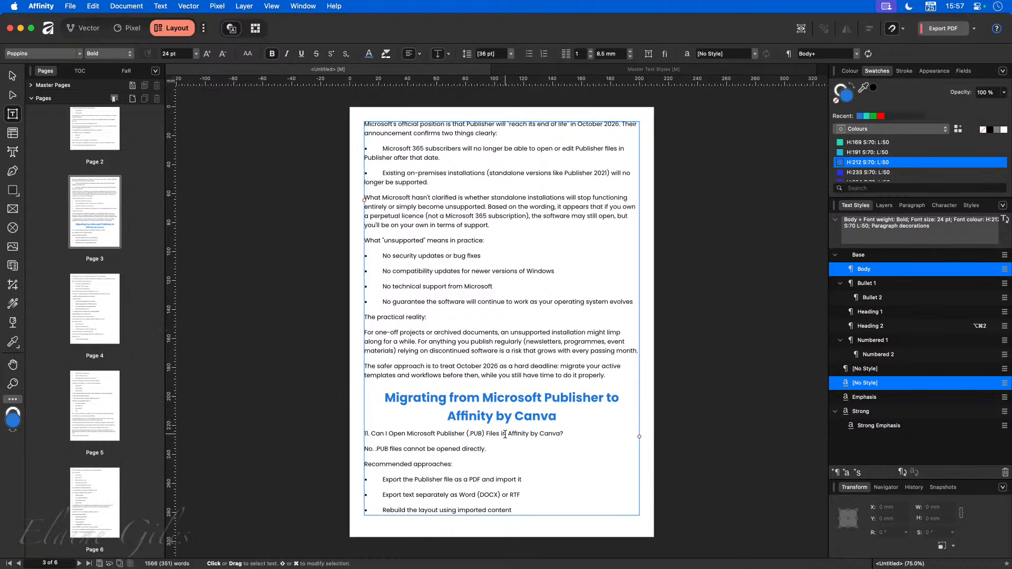
{"action": "left_click", "coordinate": [84, 504]}
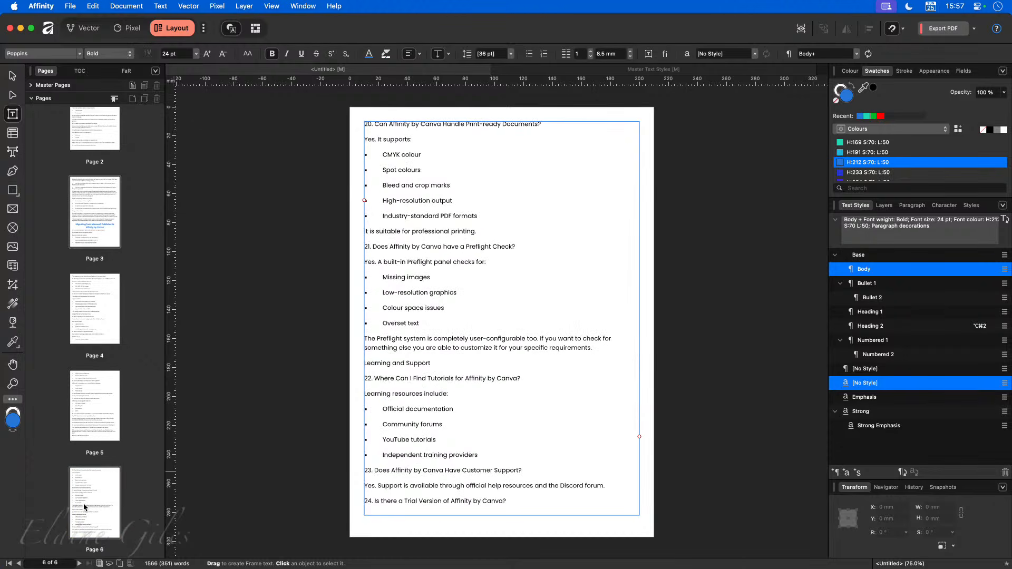
{"action": "left_click", "coordinate": [568, 469]}
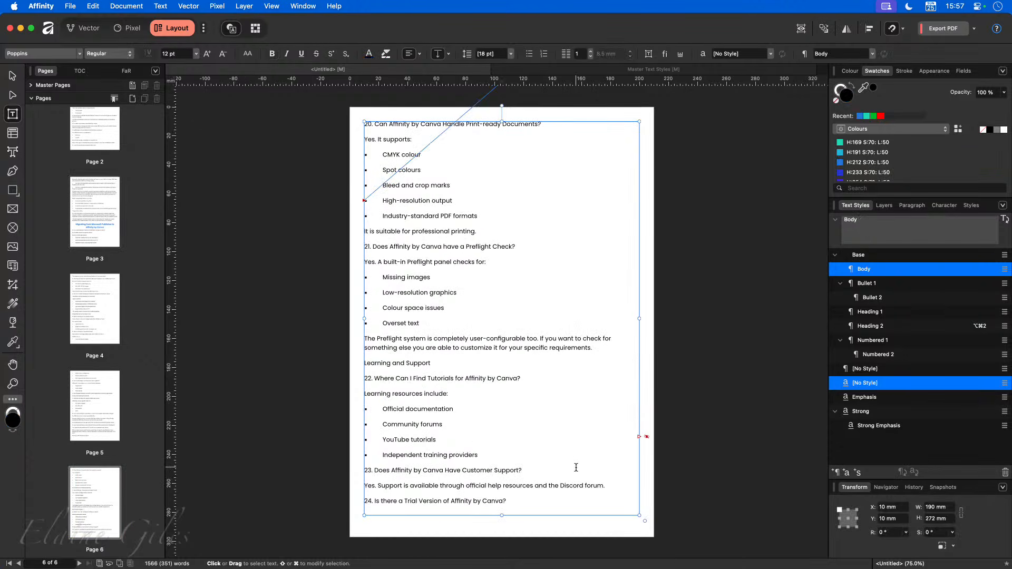
{"action": "left_click", "coordinate": [639, 439], "text": "shift"}
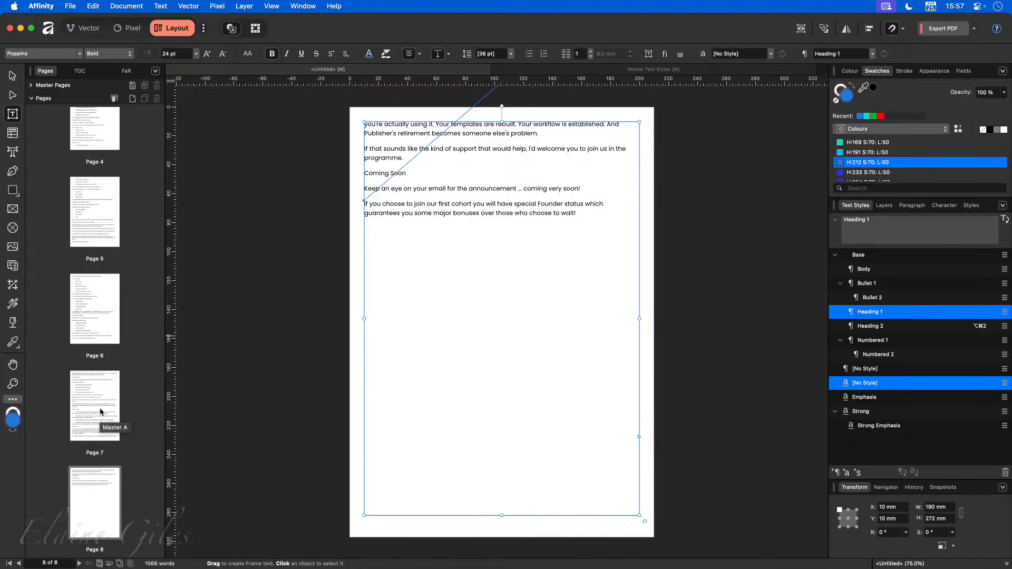
Edit the Base style, set its font size to 5 pt and apply the change.
{"action": "right_click", "coordinate": [875, 257]}
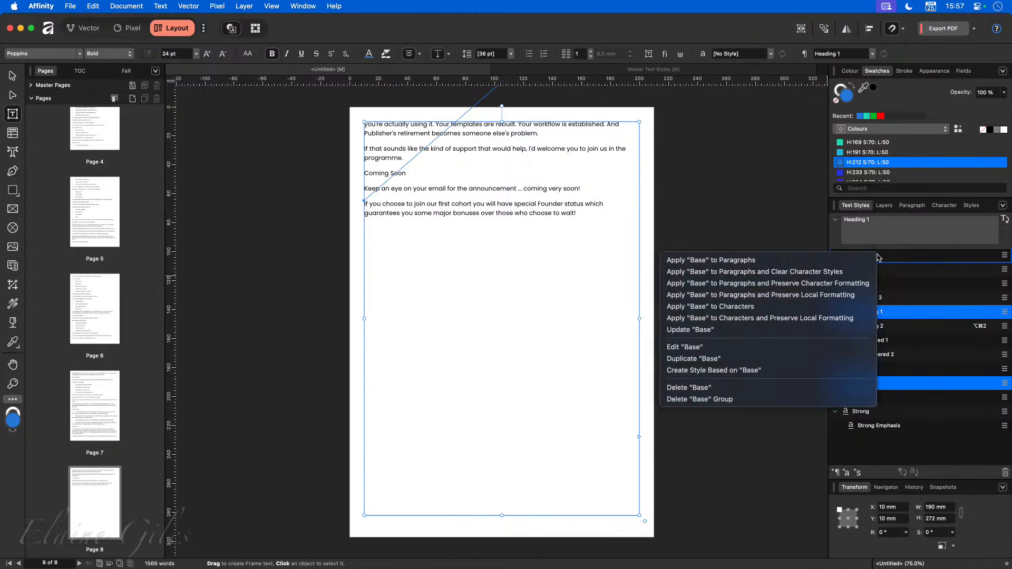
{"action": "left_click", "coordinate": [736, 347]}
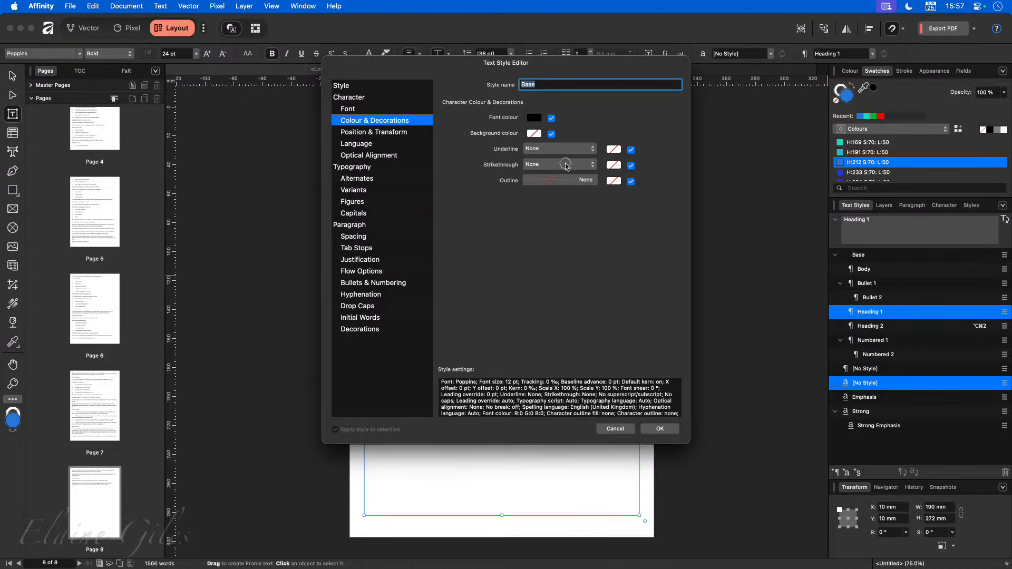
{"action": "left_click", "coordinate": [395, 105]}
{"action": "left_click_drag", "start_coordinate": [421, 66], "coordinate": [579, 161]}
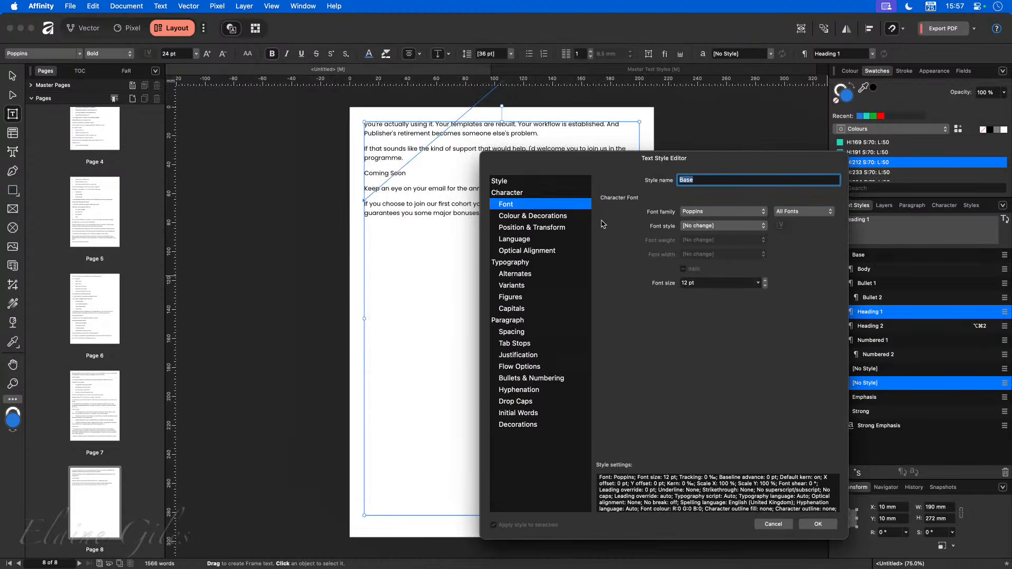
{"action": "left_click", "coordinate": [758, 283]}
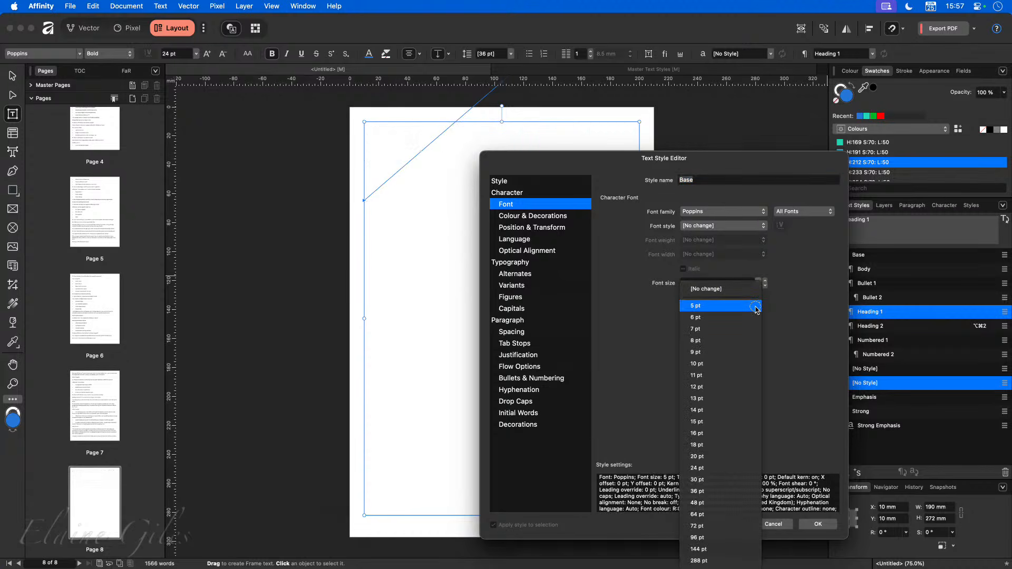
{"action": "left_click", "coordinate": [747, 307]}
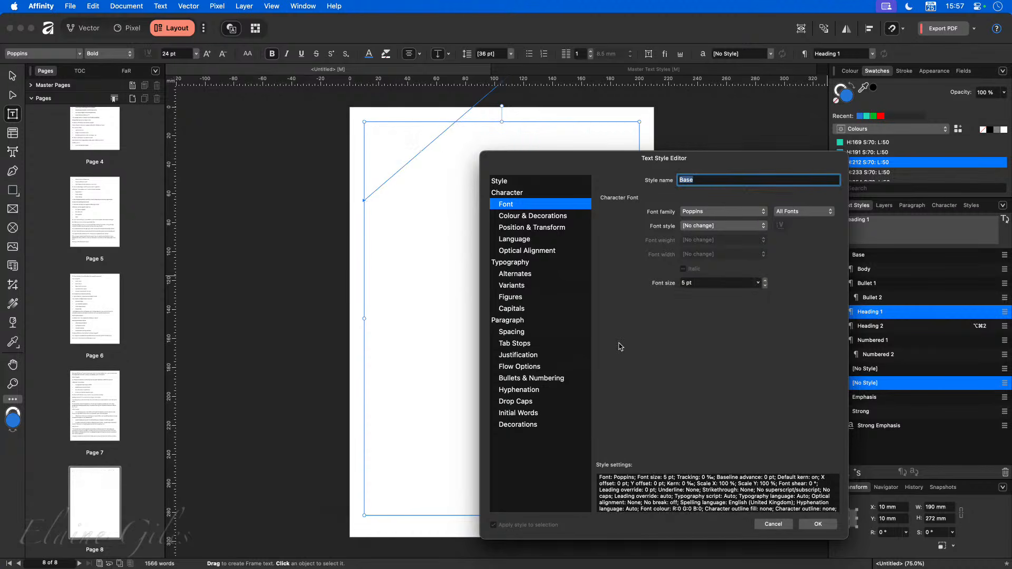
{"action": "left_click", "coordinate": [817, 524]}
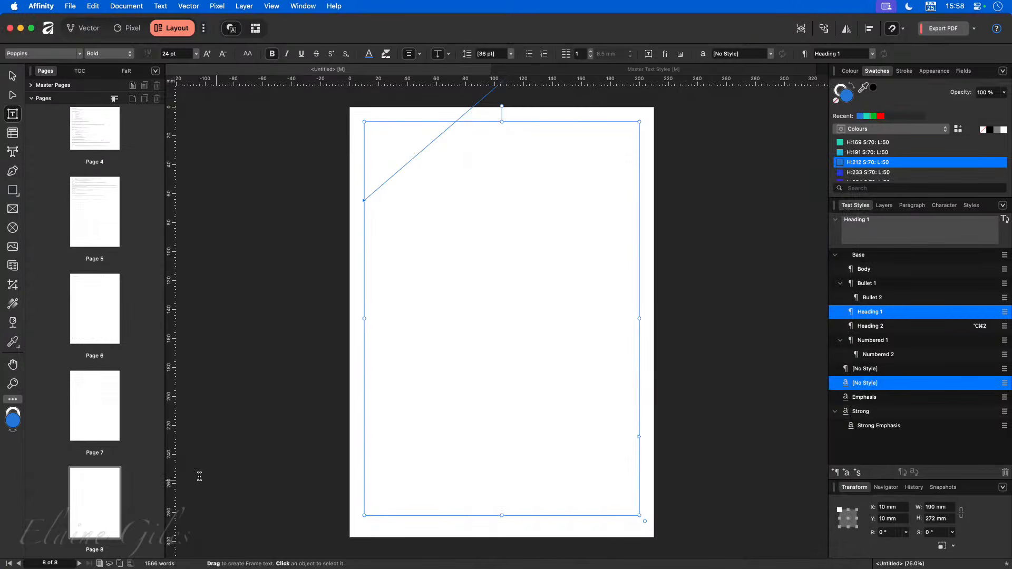
Inspect pages 5 and 7 for the effect of the Base size change, and undo that change.
{"action": "left_click", "coordinate": [95, 414]}
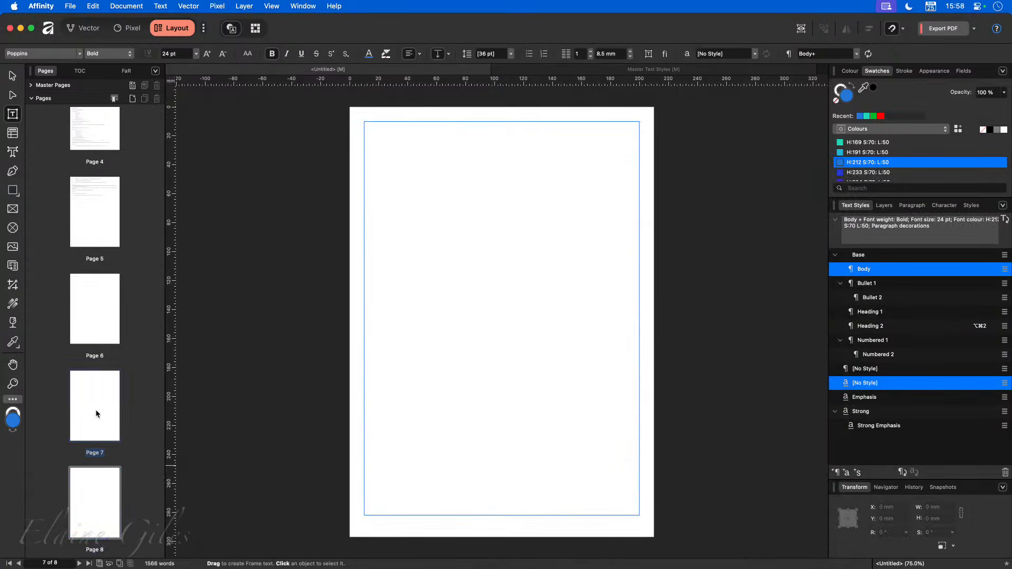
{"action": "left_click", "coordinate": [97, 312]}
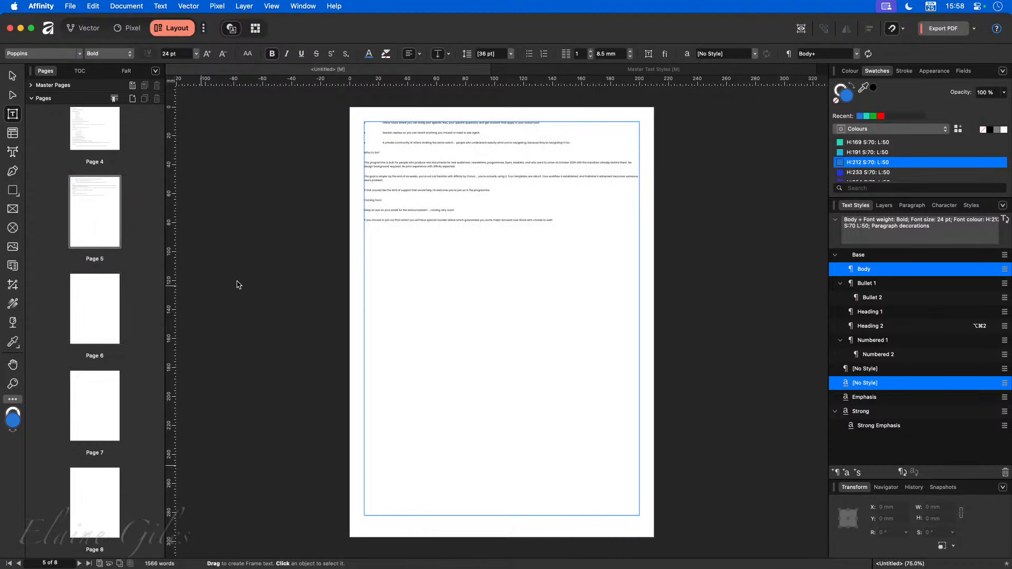
{"action": "left_click", "coordinate": [97, 312]}
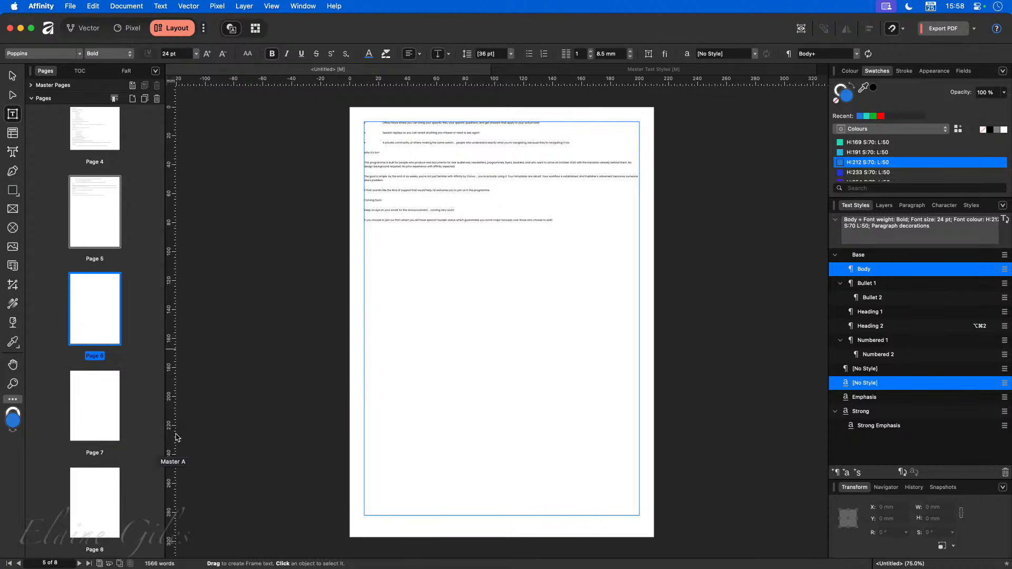
{"action": "left_click", "coordinate": [367, 382]}
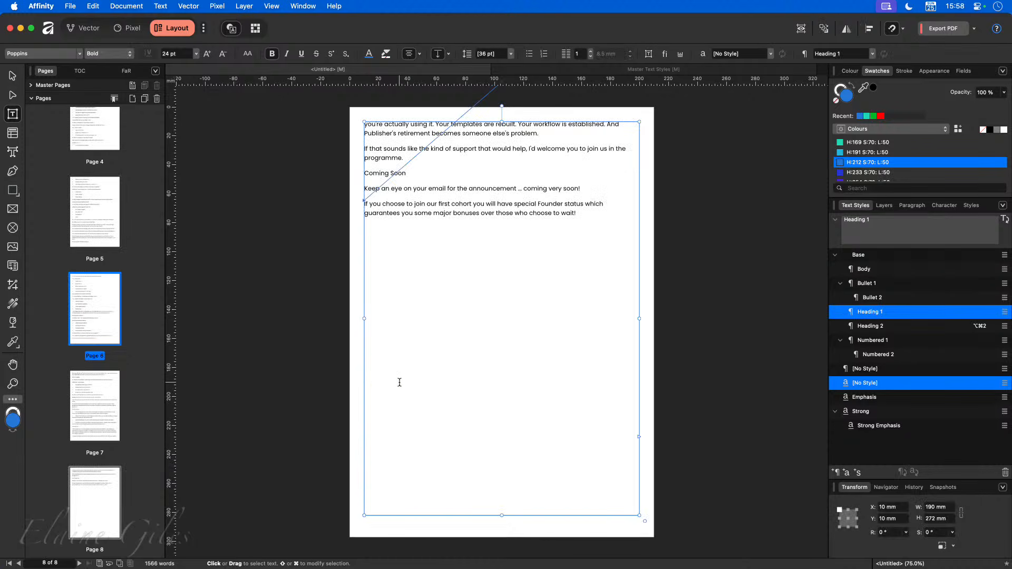
Apply the Heading 1 style to the "Coming Soon" paragraph on page 8.
{"action": "scroll", "coordinate": [401, 382], "scroll_direction": "up", "scroll_amount": 5}
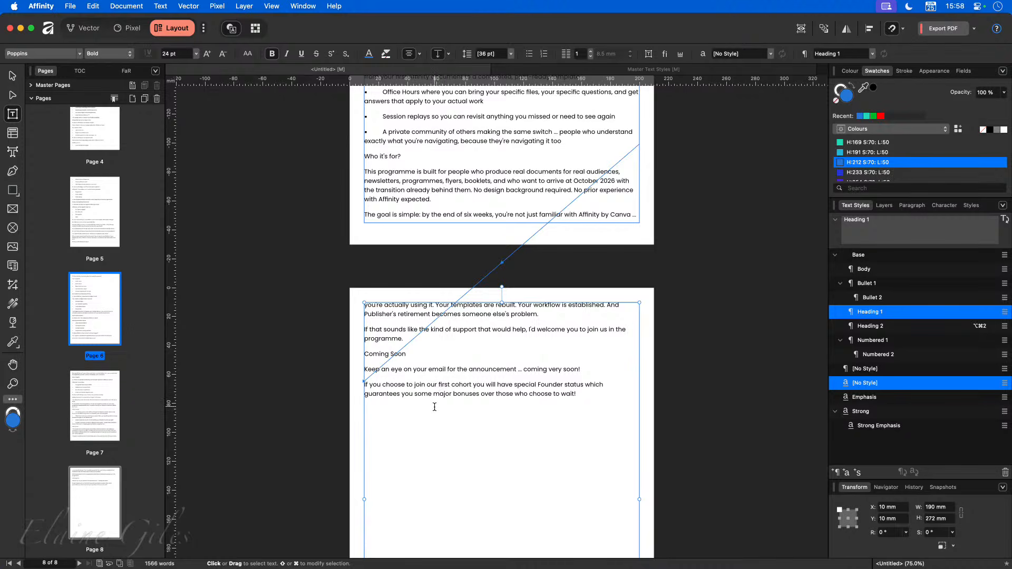
{"action": "left_click", "coordinate": [483, 424]}
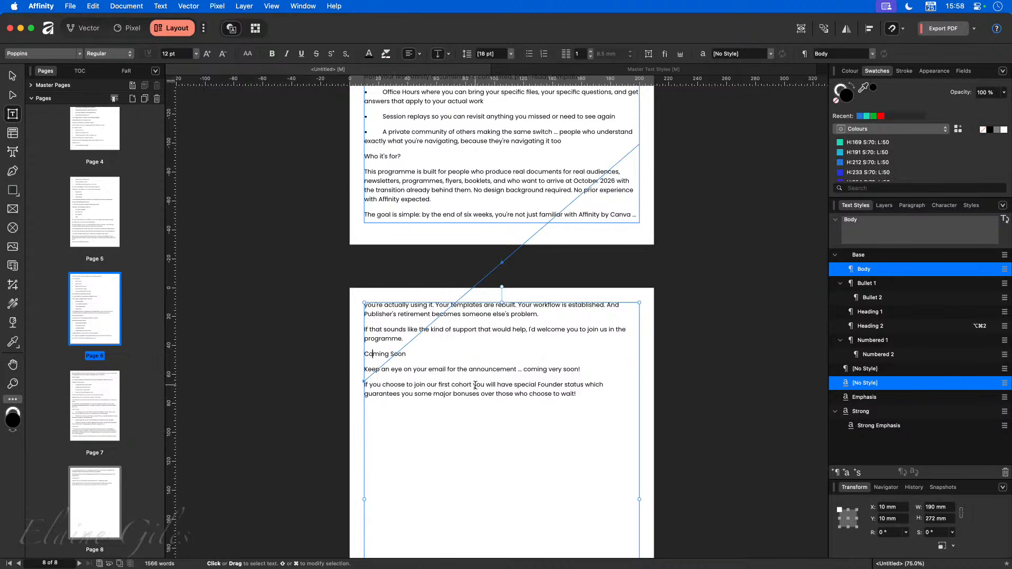
{"action": "left_click", "coordinate": [877, 315]}
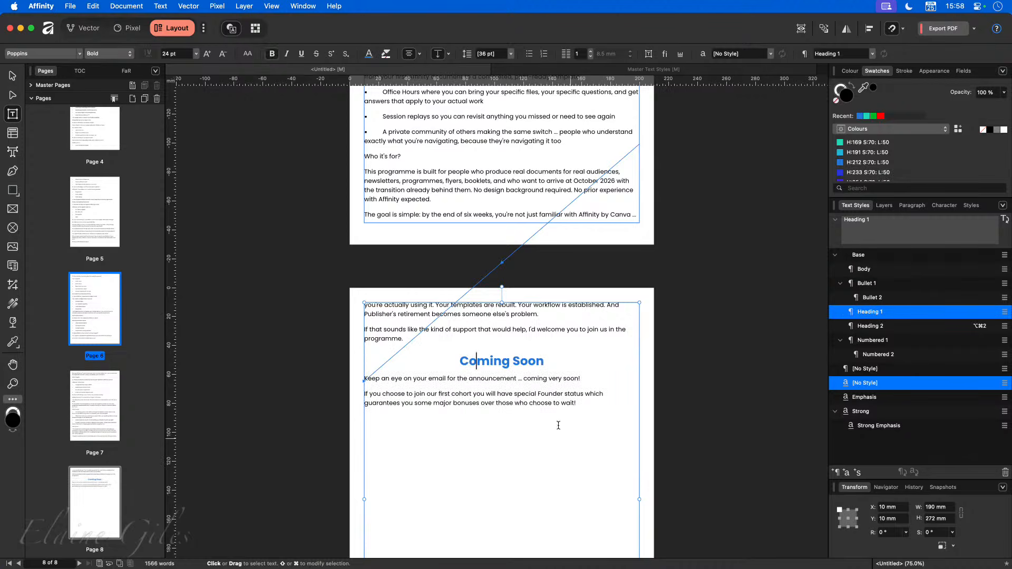
Centre-align the two paragraphs below the "Coming Soon" heading.
{"action": "left_click_drag", "start_coordinate": [589, 400], "coordinate": [363, 378]}
{"action": "scroll", "coordinate": [461, 444], "scroll_direction": "down", "scroll_amount": 3}
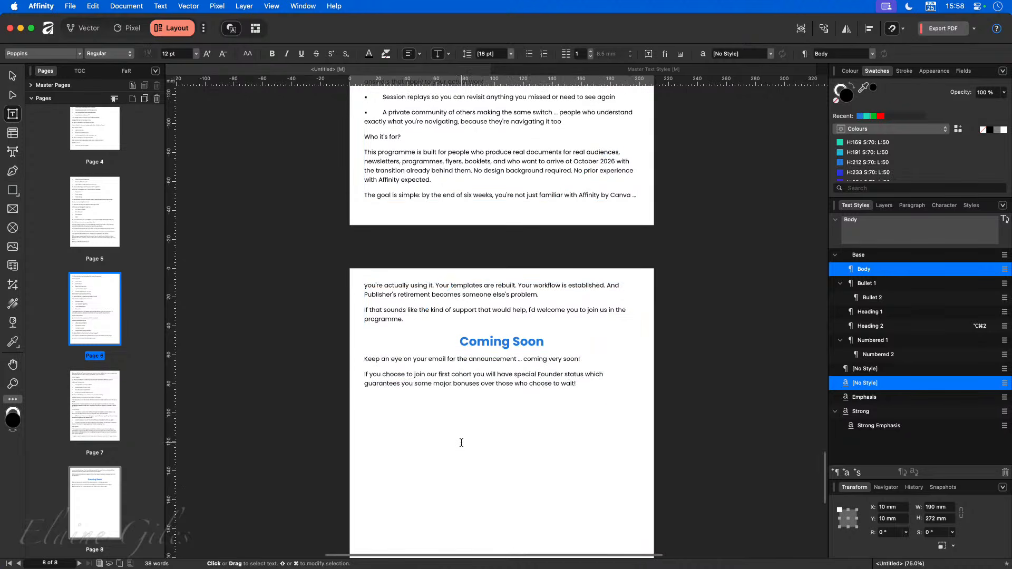
{"action": "scroll", "coordinate": [461, 443], "scroll_direction": "down", "scroll_amount": 2}
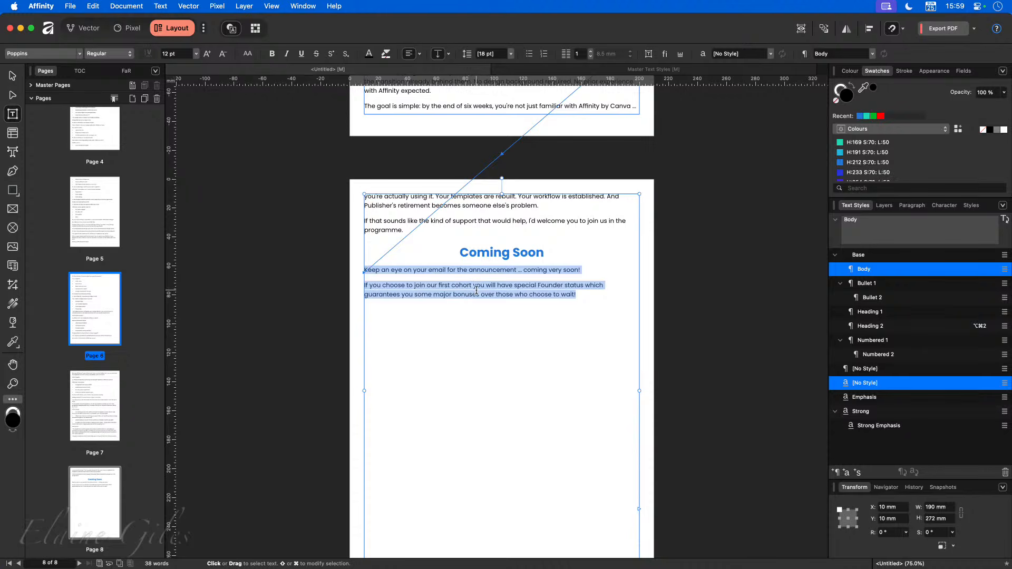
{"action": "left_click", "coordinate": [409, 55]}
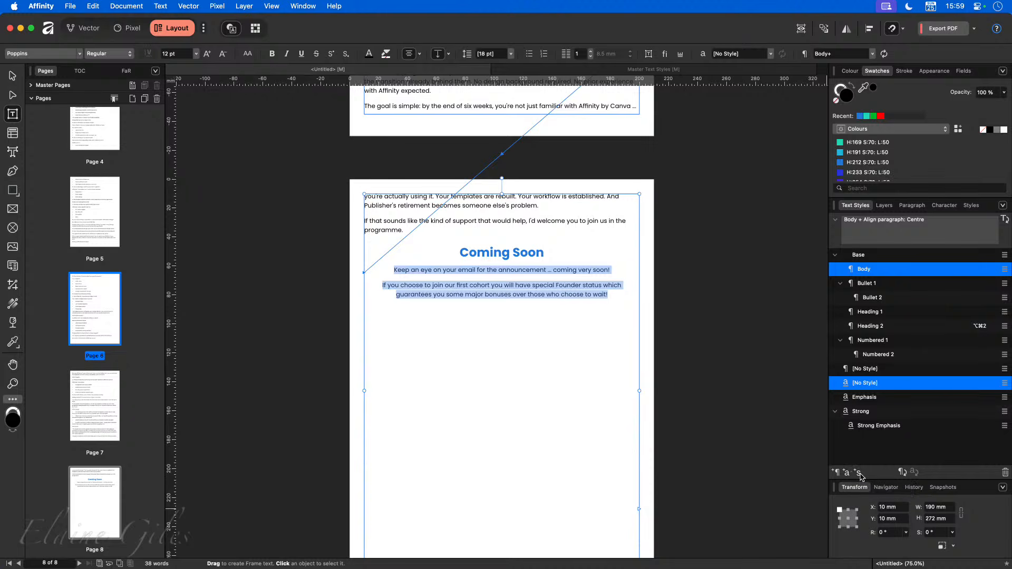
Create a paragraph style named Quote from the centred paragraphs and apply it to them.
{"action": "left_click", "coordinate": [837, 473]}
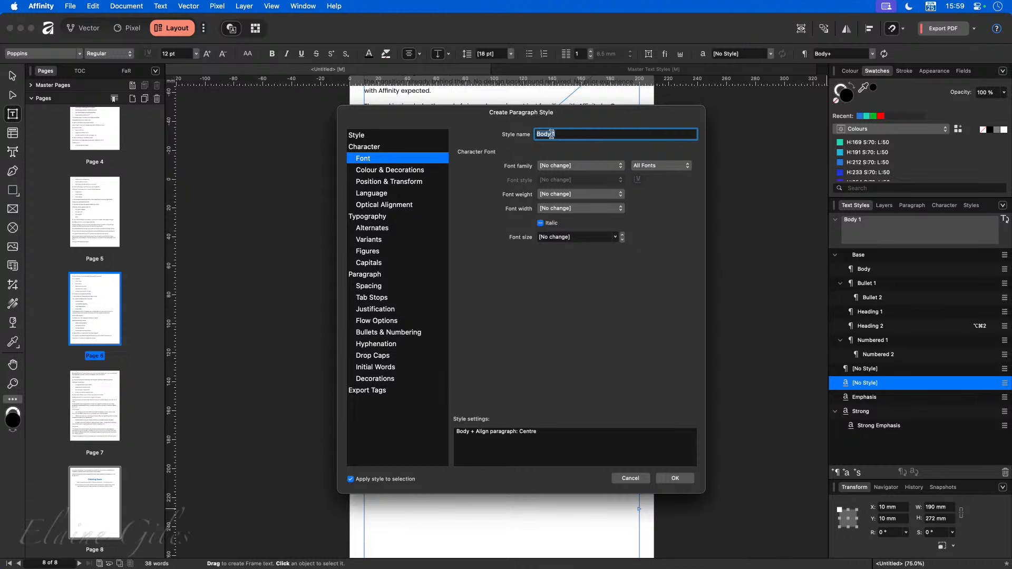
{"action": "left_click_drag", "start_coordinate": [452, 117], "coordinate": [627, 168]}
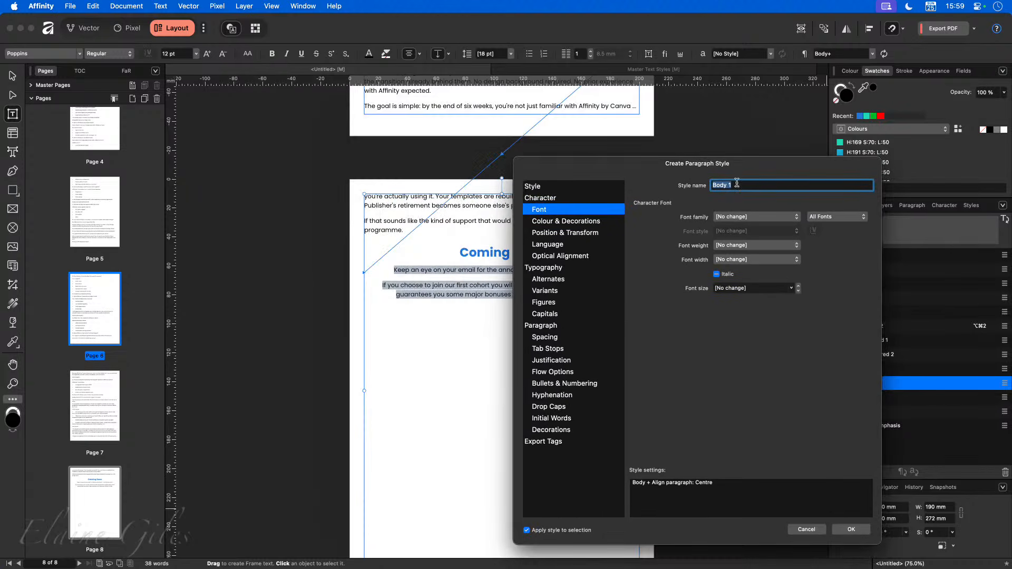
{"action": "type", "text": "Quote"}
{"action": "left_click", "coordinate": [855, 529]}
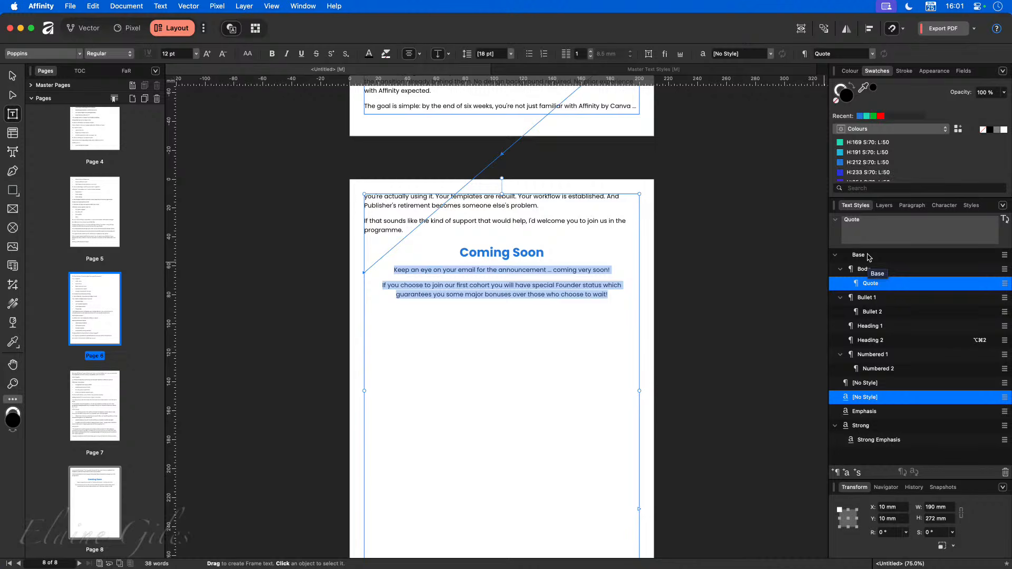
Edit the Quote style so it is based on [No Style] instead of Body.
{"action": "right_click", "coordinate": [864, 283]}
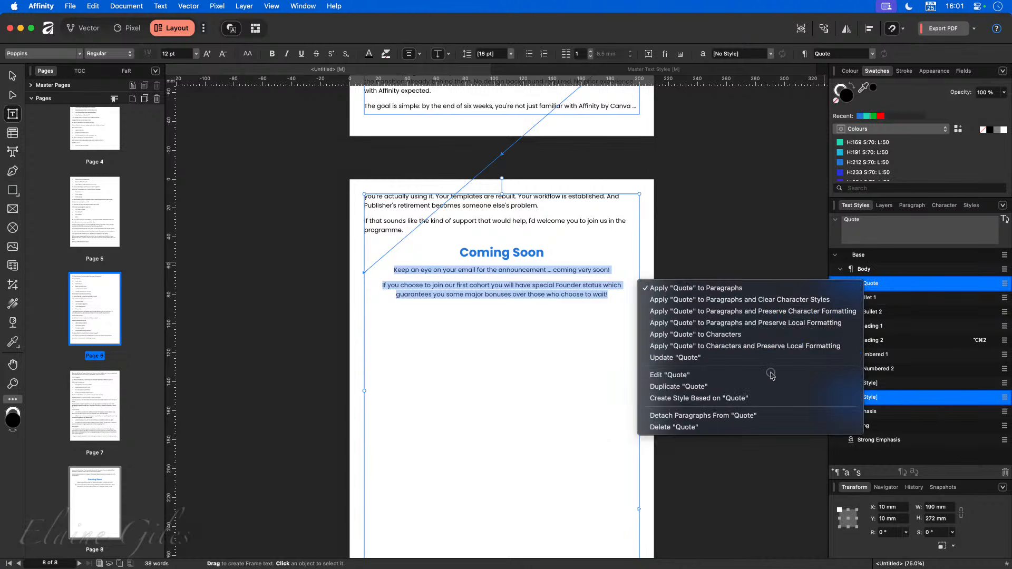
{"action": "left_click", "coordinate": [674, 375]}
{"action": "left_click", "coordinate": [378, 85]}
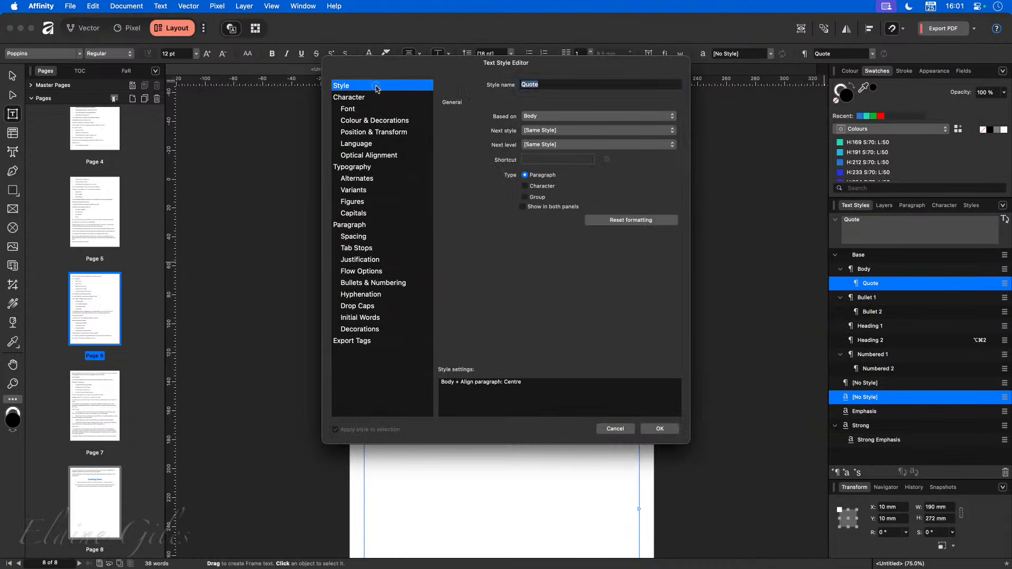
{"action": "left_click_drag", "start_coordinate": [404, 74], "coordinate": [519, 170]}
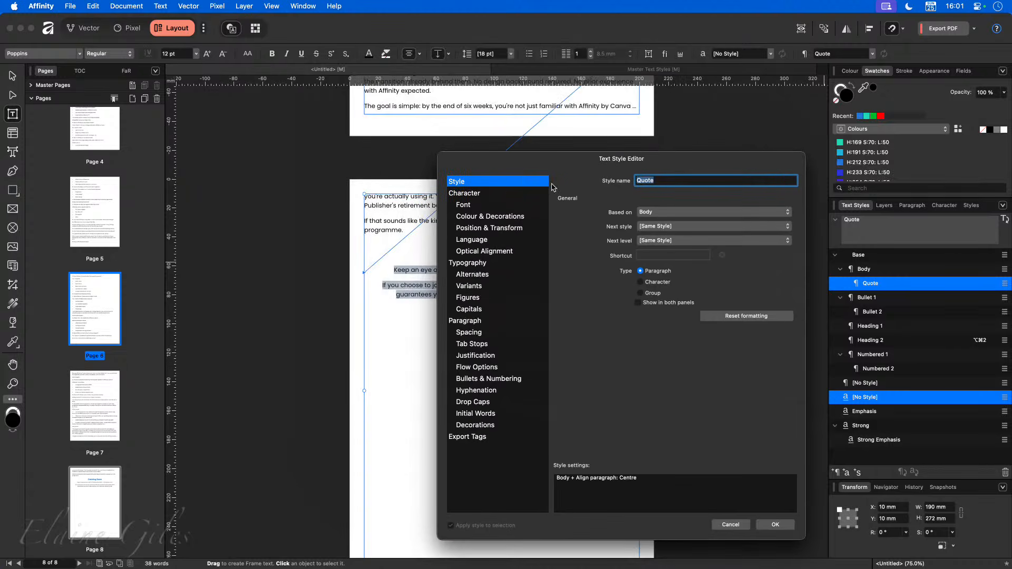
{"action": "left_click", "coordinate": [659, 211]}
{"action": "left_click", "coordinate": [660, 187]}
{"action": "left_click", "coordinate": [775, 524]}
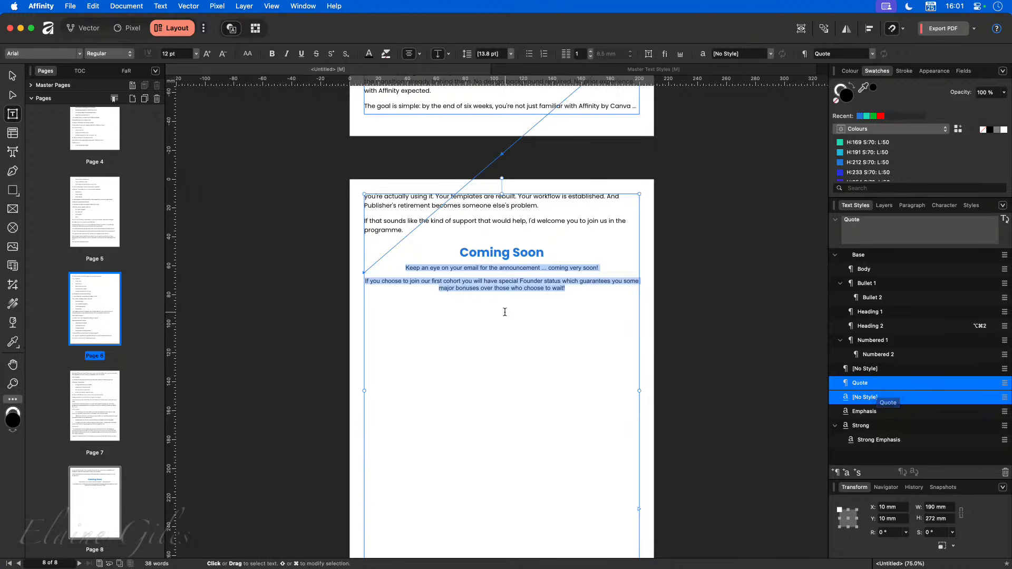
Edit the Quote style to use the Poppins font family at a font size of 12 pt.
{"action": "left_click", "coordinate": [499, 289]}
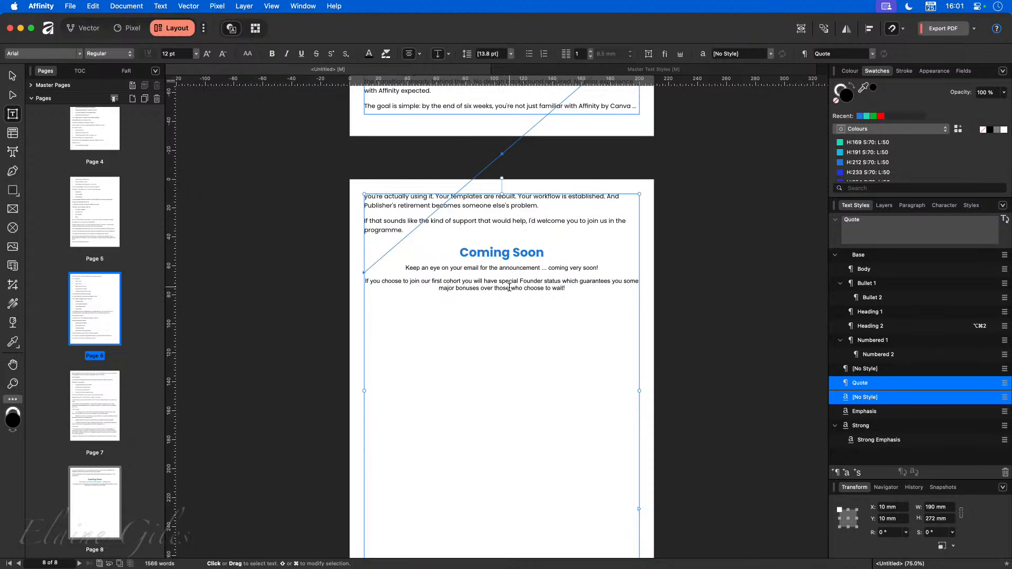
{"action": "right_click", "coordinate": [871, 388]}
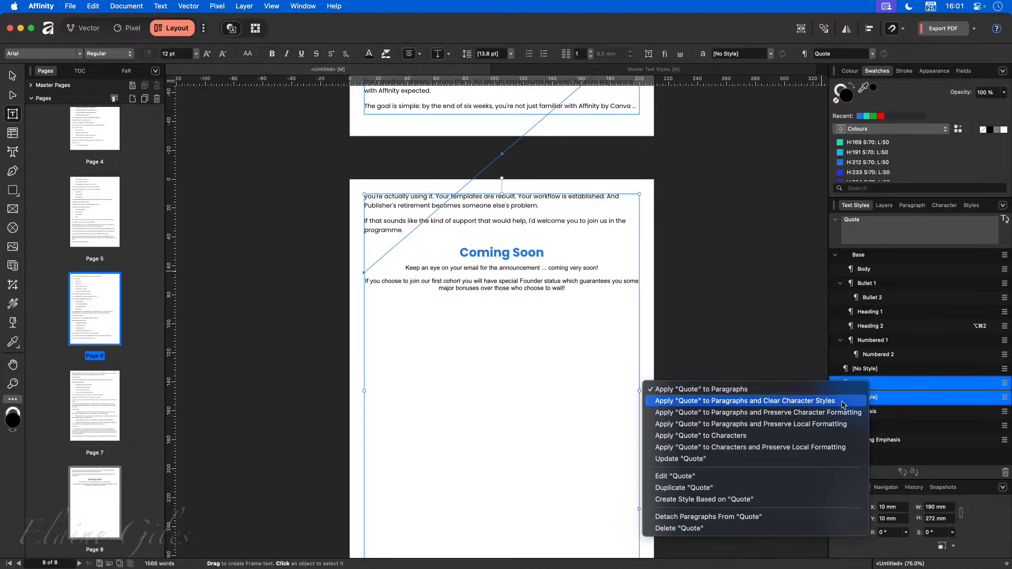
{"action": "left_click", "coordinate": [724, 476]}
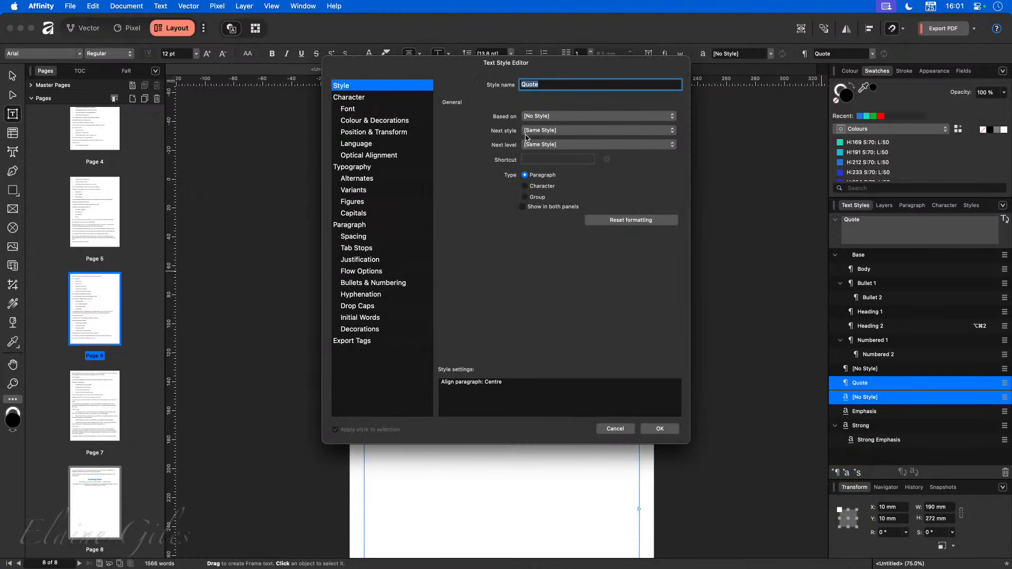
{"action": "left_click", "coordinate": [407, 111]}
{"action": "left_click", "coordinate": [543, 120]}
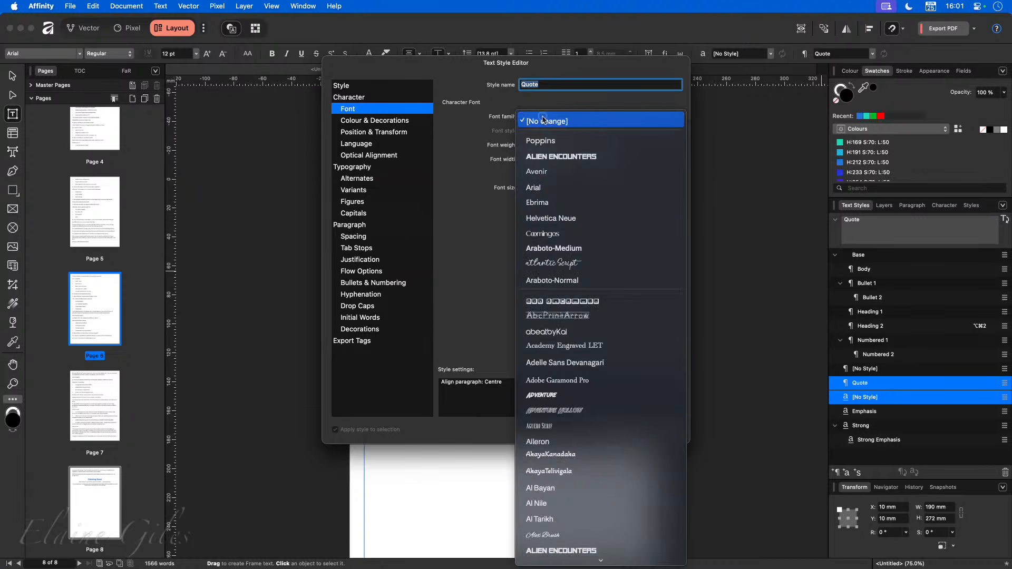
{"action": "left_click", "coordinate": [554, 140]}
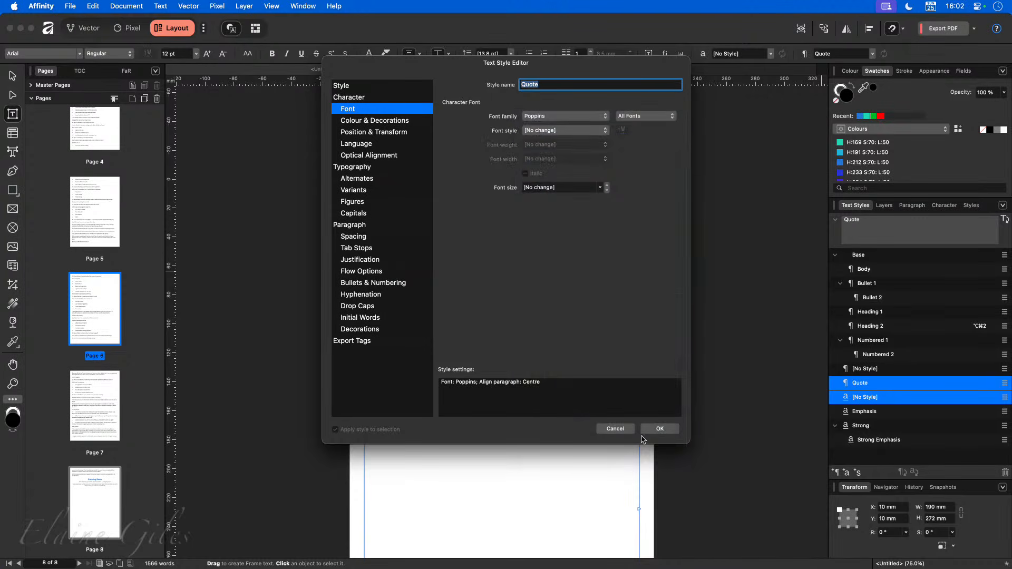
{"action": "left_click", "coordinate": [600, 188]}
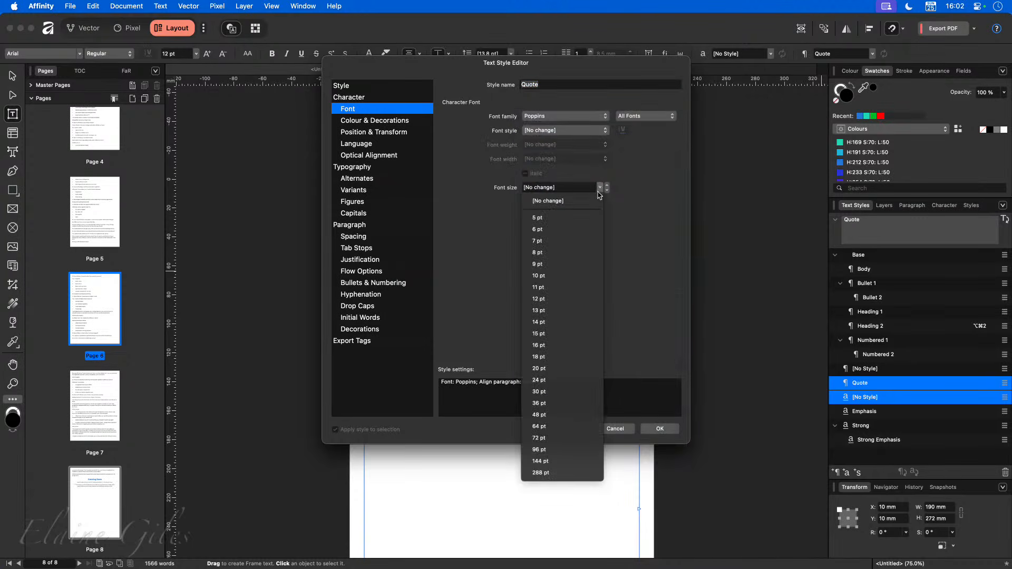
{"action": "left_click", "coordinate": [578, 299]}
{"action": "left_click", "coordinate": [673, 432]}
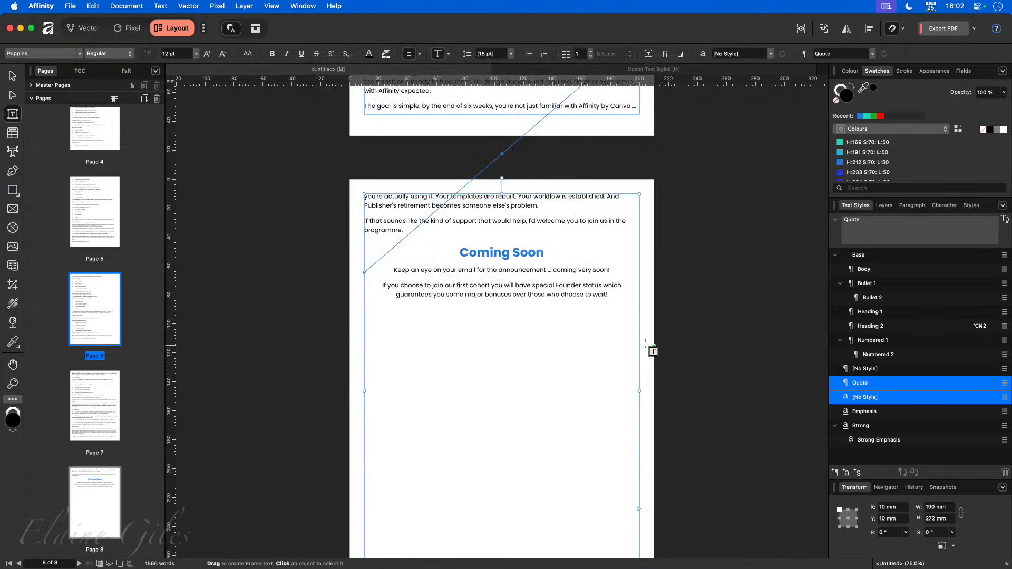
Set the Base style's font family to Coomingos and check the body paragraphs above the "Coming Soon" heading.
{"action": "left_click", "coordinate": [528, 294]}
{"action": "right_click", "coordinate": [870, 258]}
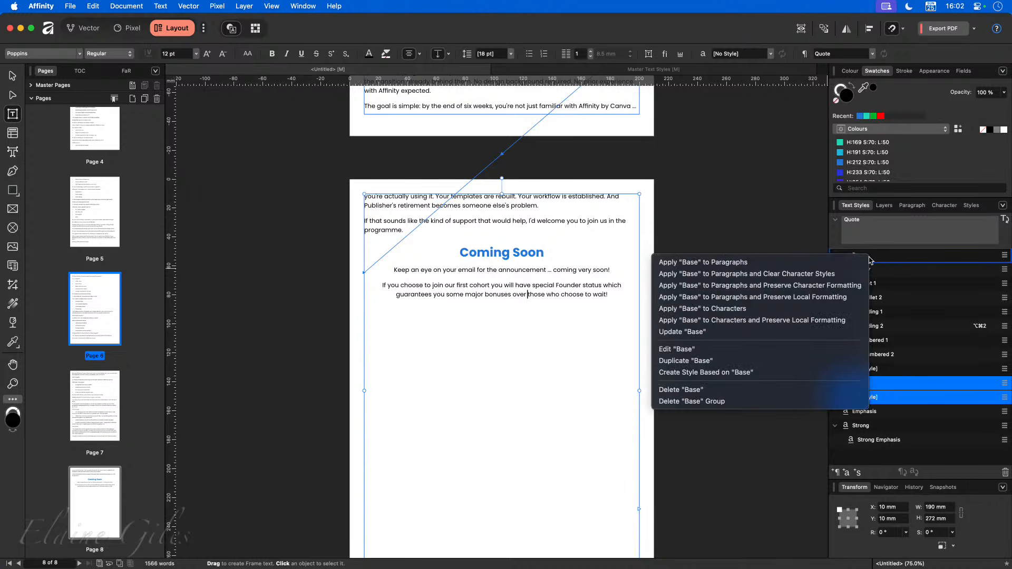
{"action": "left_click", "coordinate": [740, 351]}
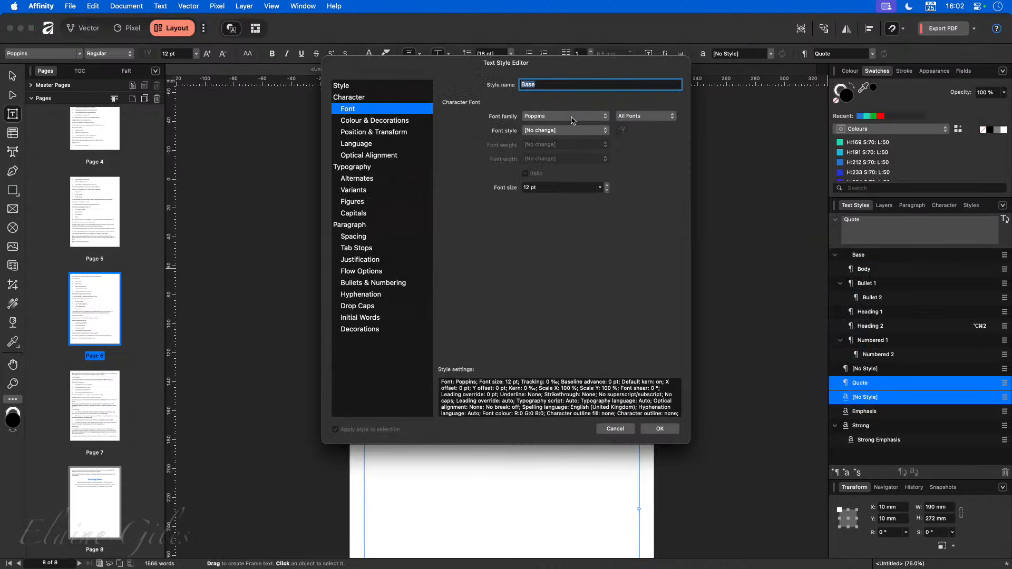
{"action": "left_click_drag", "start_coordinate": [458, 72], "coordinate": [661, 151]}
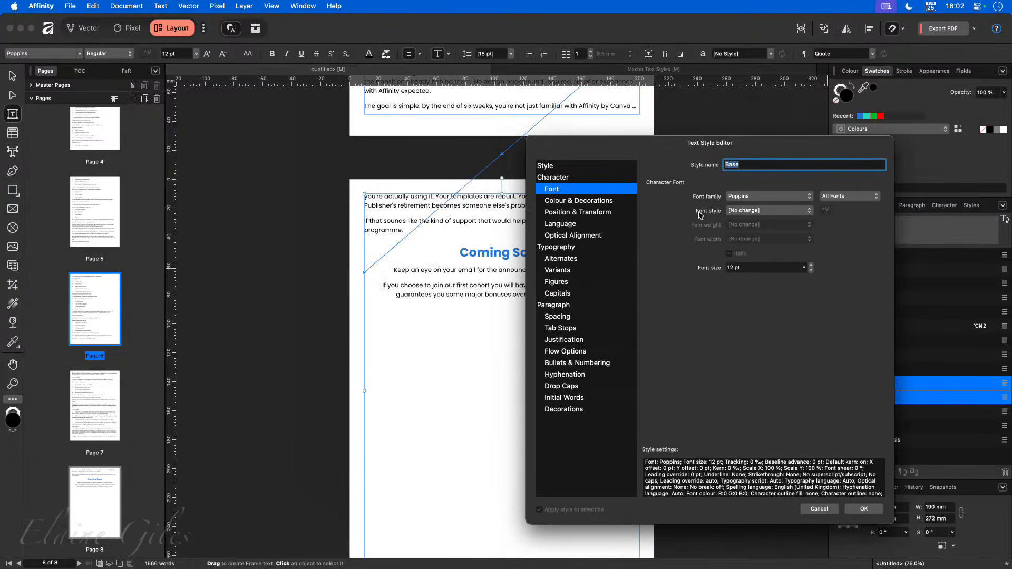
{"action": "left_click", "coordinate": [780, 199]}
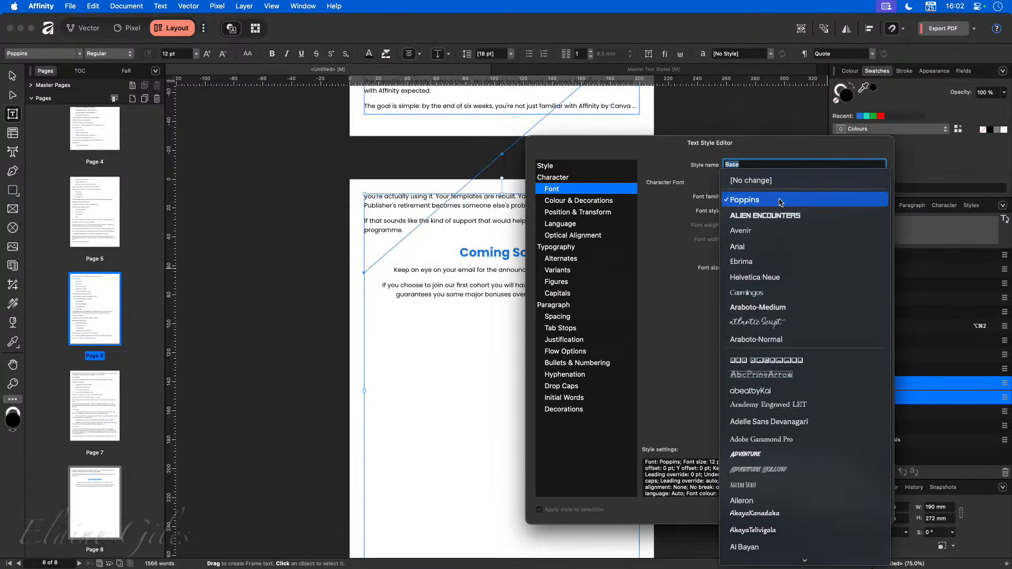
{"action": "left_click", "coordinate": [765, 293]}
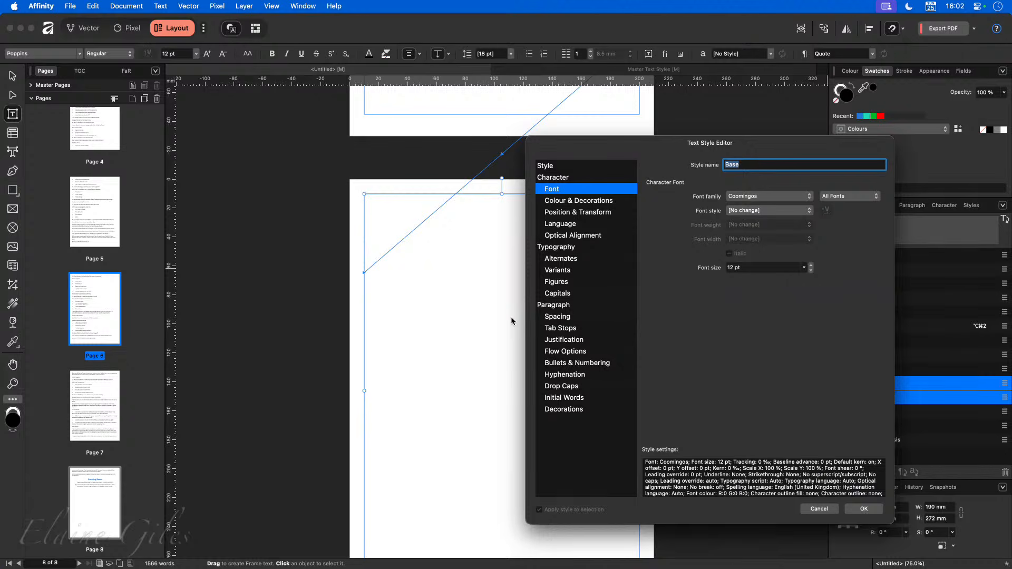
{"action": "left_click", "coordinate": [862, 513]}
{"action": "scroll", "coordinate": [549, 446], "scroll_direction": "up", "scroll_amount": 10}
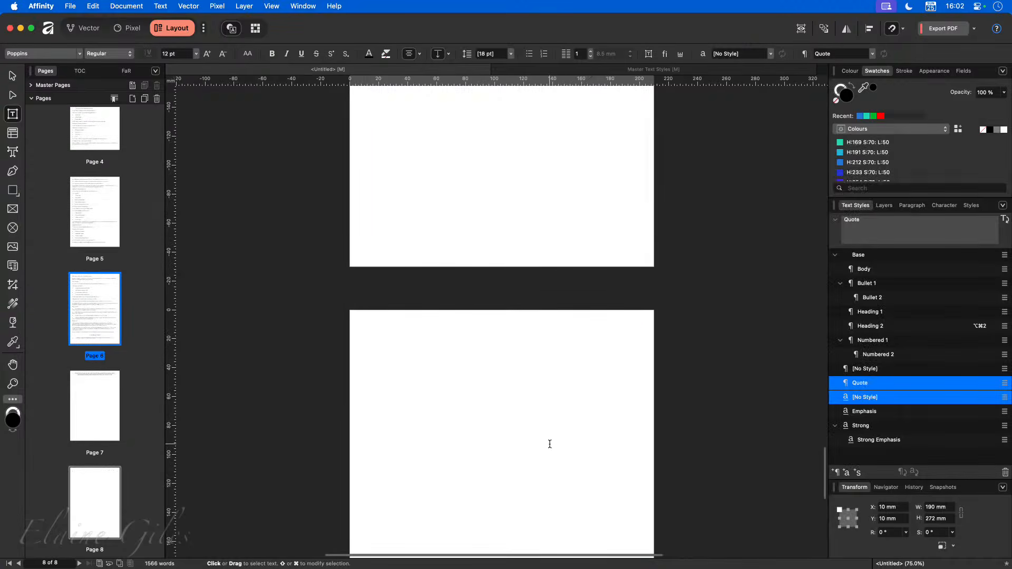
{"action": "scroll", "coordinate": [549, 446], "scroll_direction": "up", "scroll_amount": 5}
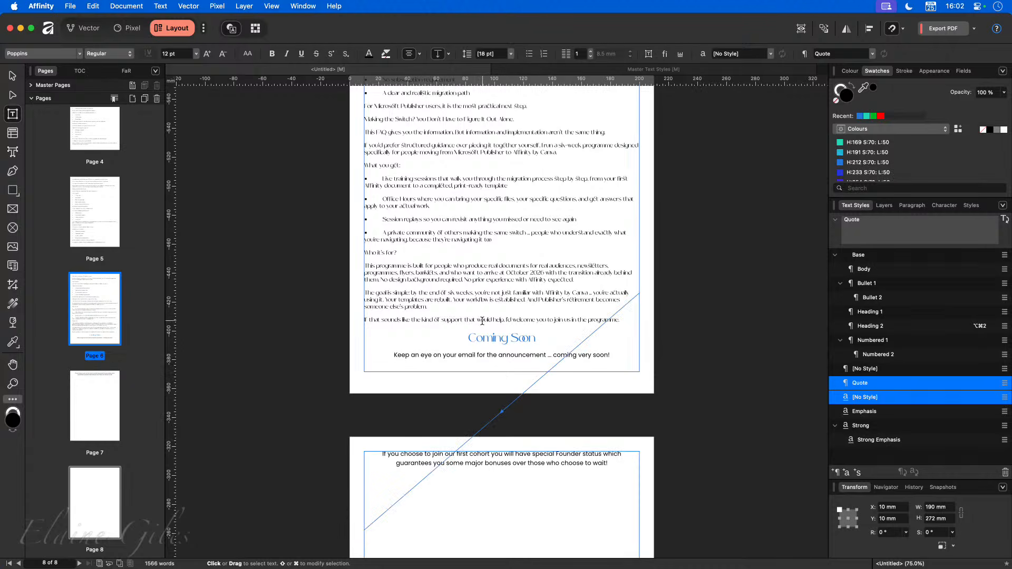
{"action": "left_click_drag", "start_coordinate": [631, 323], "coordinate": [517, 119]}
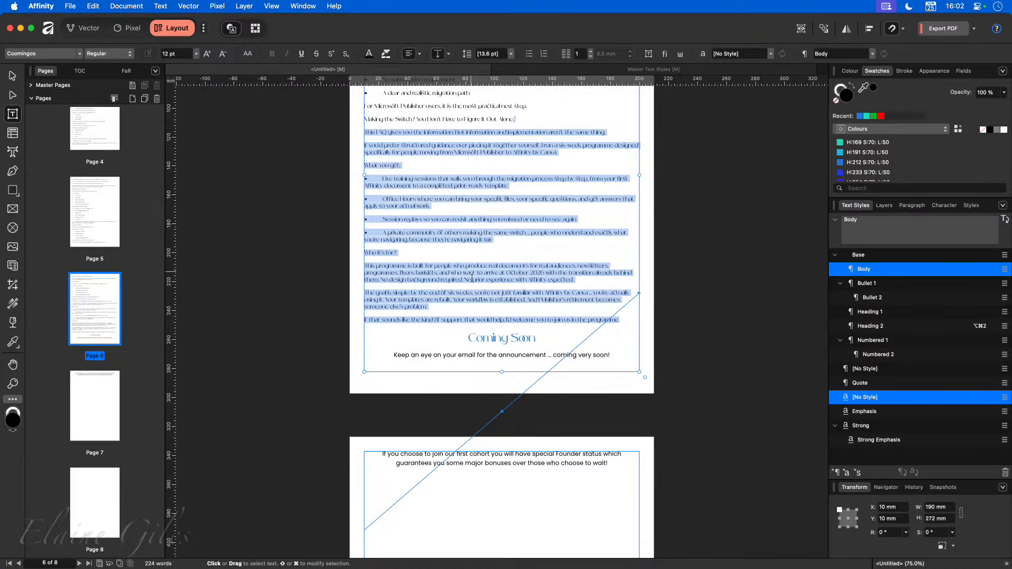
Edit the Quote style of the two centred paragraphs to be based on Body, with its font family set to [No change].
{"action": "left_click_drag", "start_coordinate": [618, 463], "coordinate": [393, 355]}
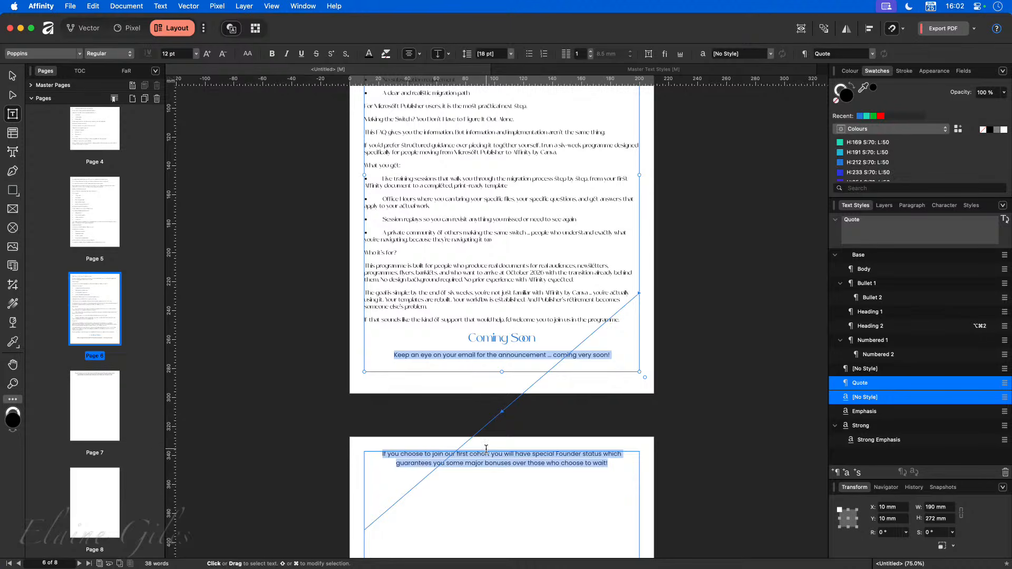
{"action": "right_click", "coordinate": [877, 387]}
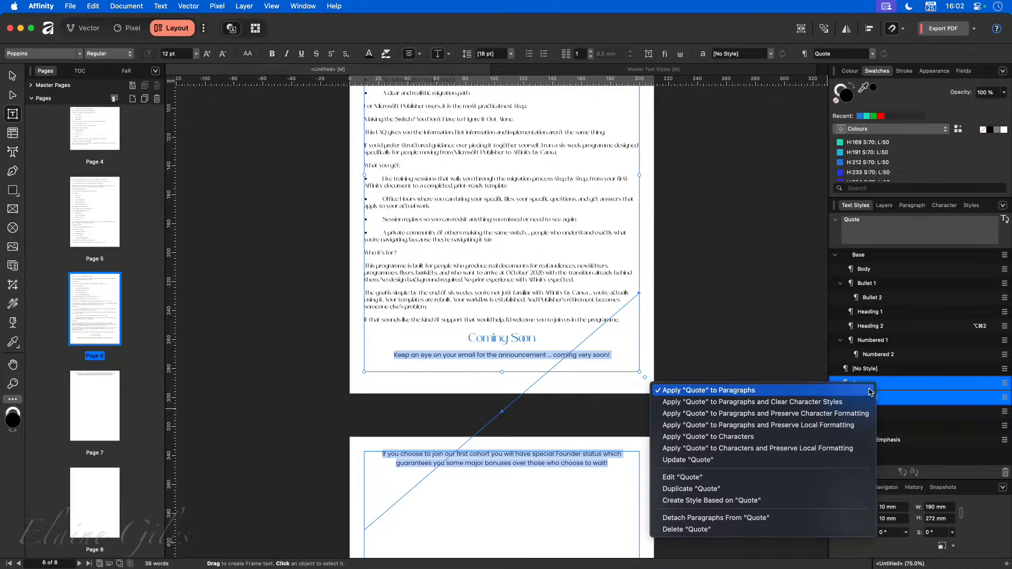
{"action": "left_click", "coordinate": [718, 477]}
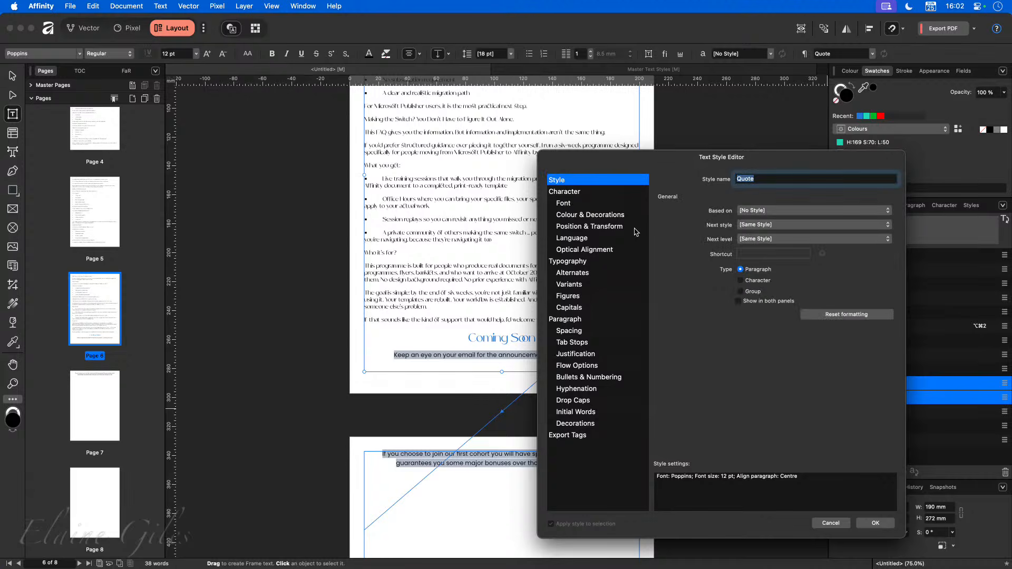
{"action": "left_click", "coordinate": [770, 211]}
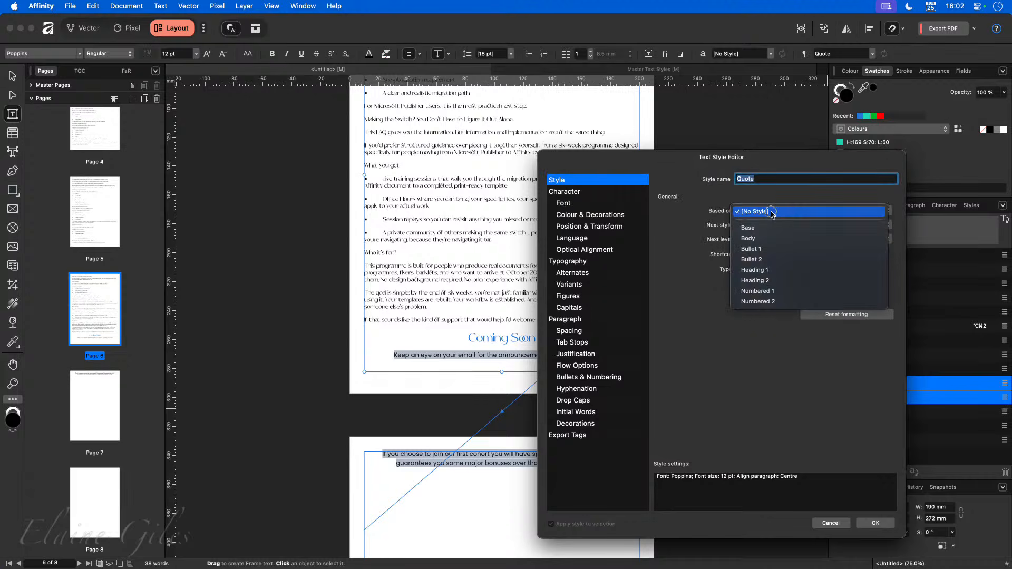
{"action": "left_click", "coordinate": [765, 240]}
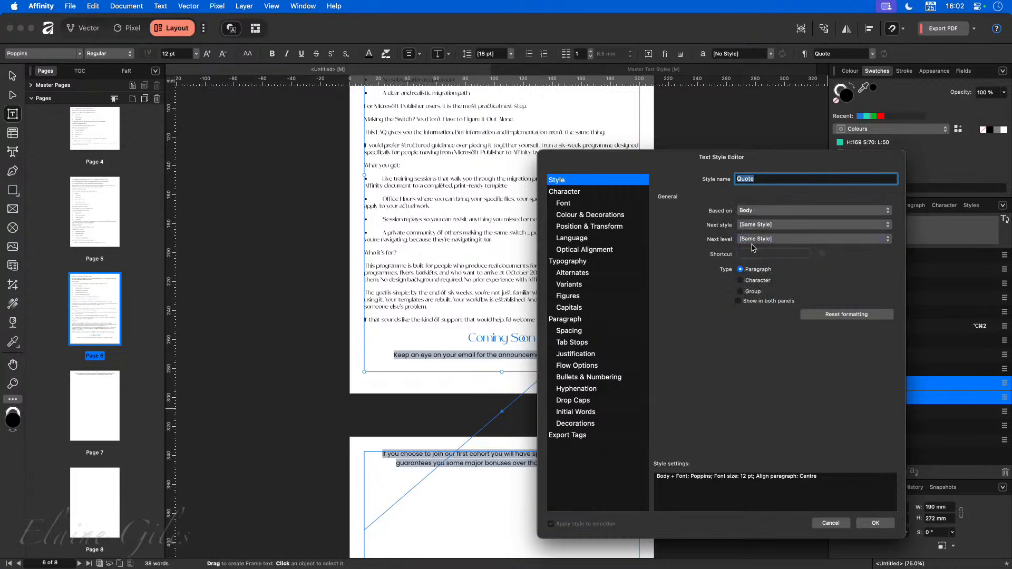
{"action": "left_click", "coordinate": [591, 204]}
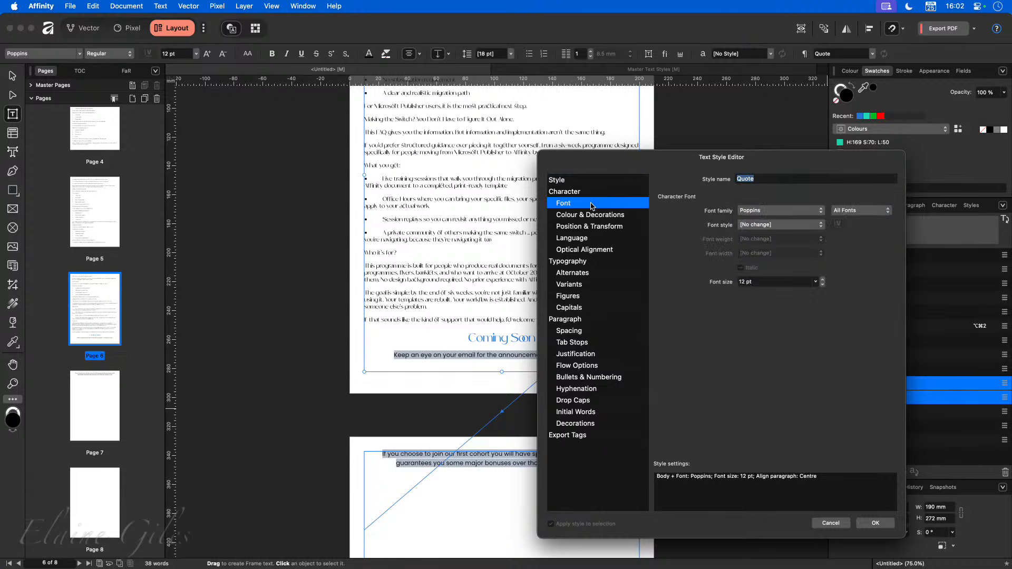
{"action": "left_click", "coordinate": [758, 211]}
{"action": "left_click", "coordinate": [758, 179]}
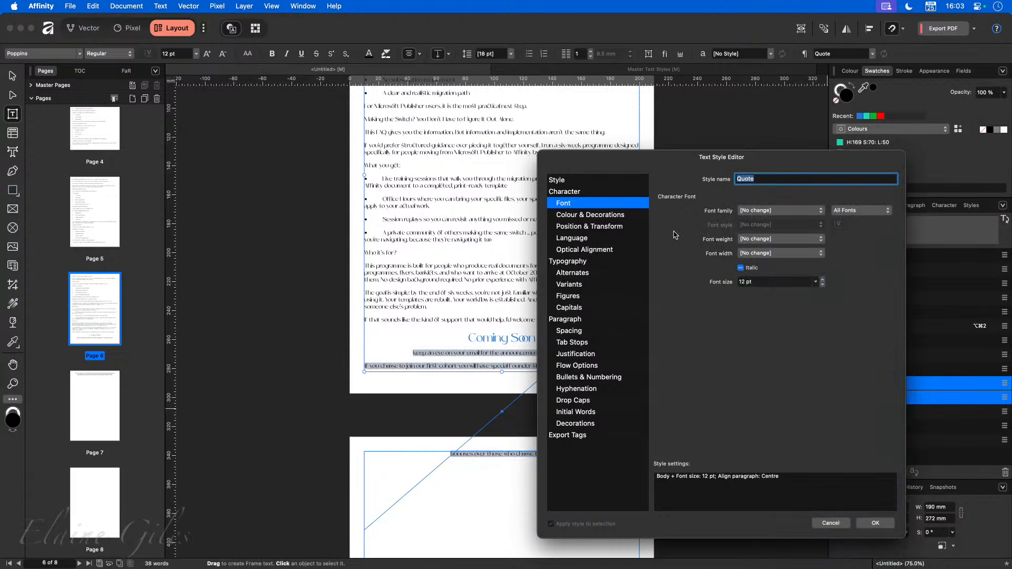
Clear the Quote style's font size override by setting it to [No change].
{"action": "left_click", "coordinate": [816, 283]}
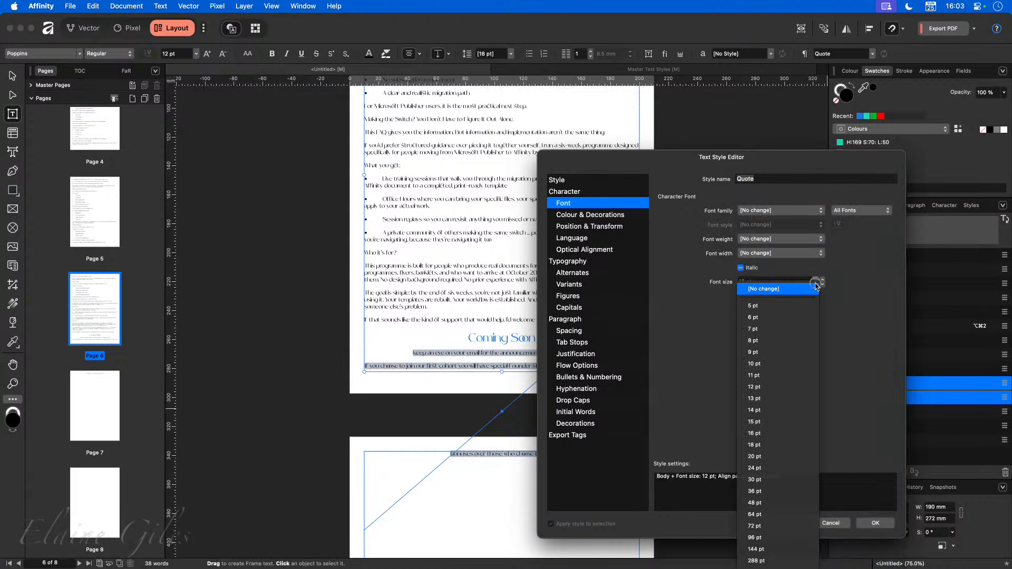
{"action": "left_click", "coordinate": [814, 289]}
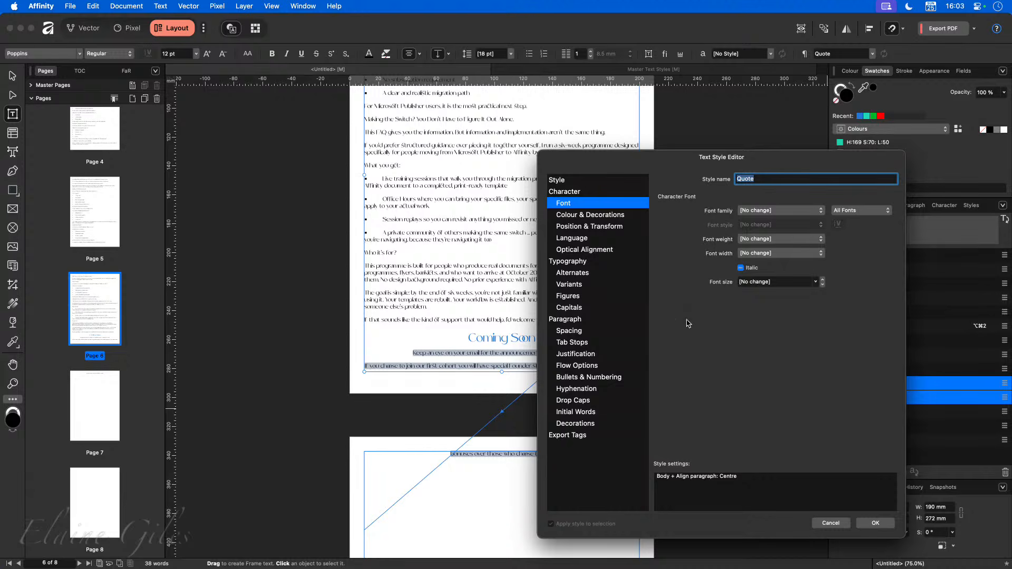
{"action": "left_click", "coordinate": [881, 524]}
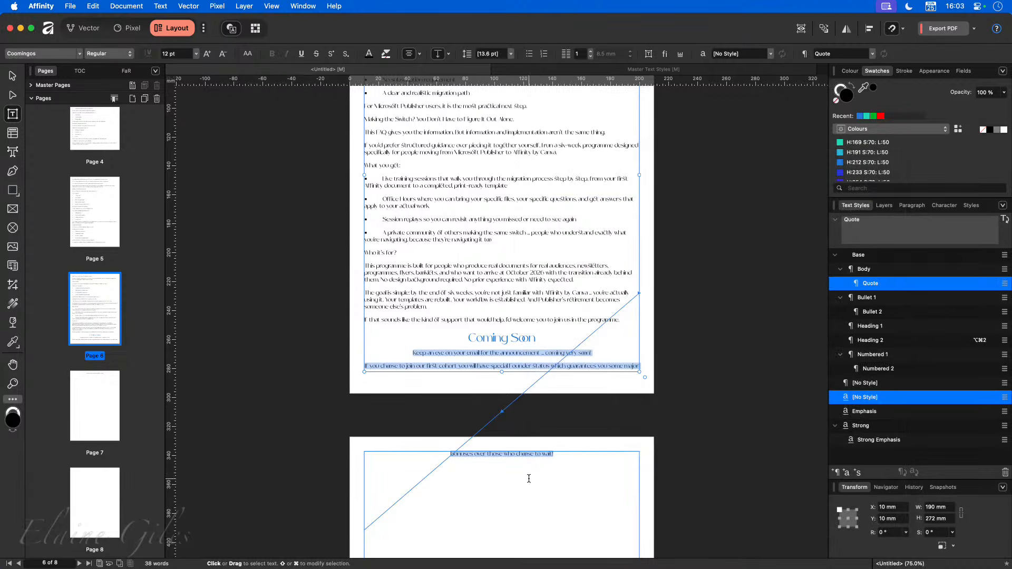
Edit the Base text style and change its font family to Adobe Garamond Pro.
{"action": "right_click", "coordinate": [865, 256]}
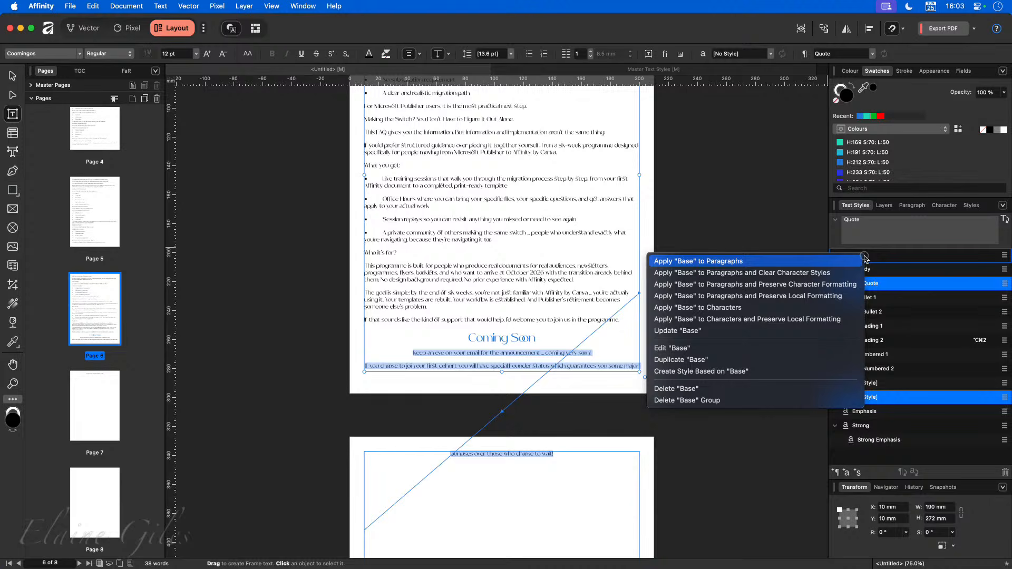
{"action": "left_click", "coordinate": [755, 346]}
{"action": "left_click", "coordinate": [563, 119]}
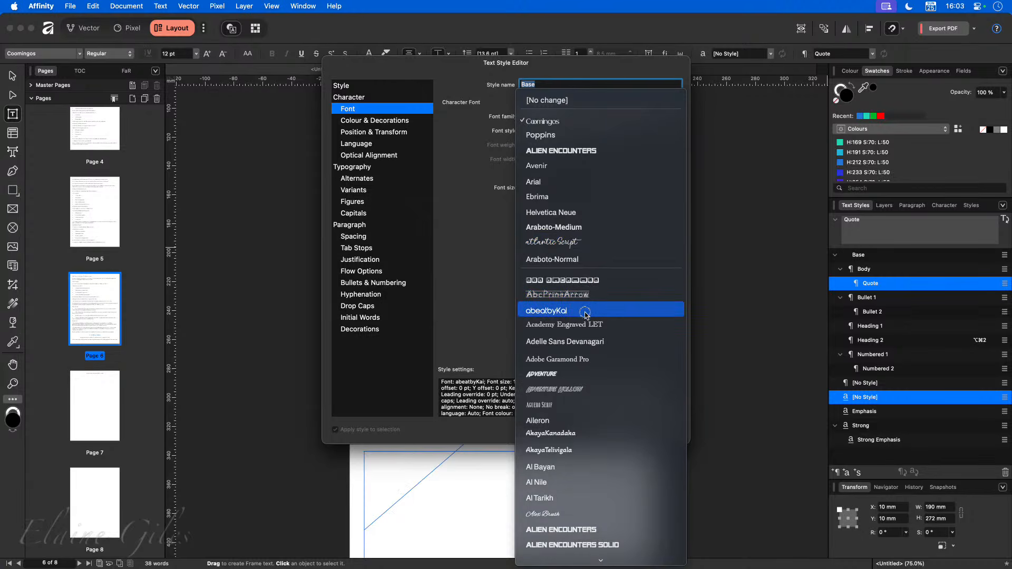
{"action": "left_click", "coordinate": [582, 361]}
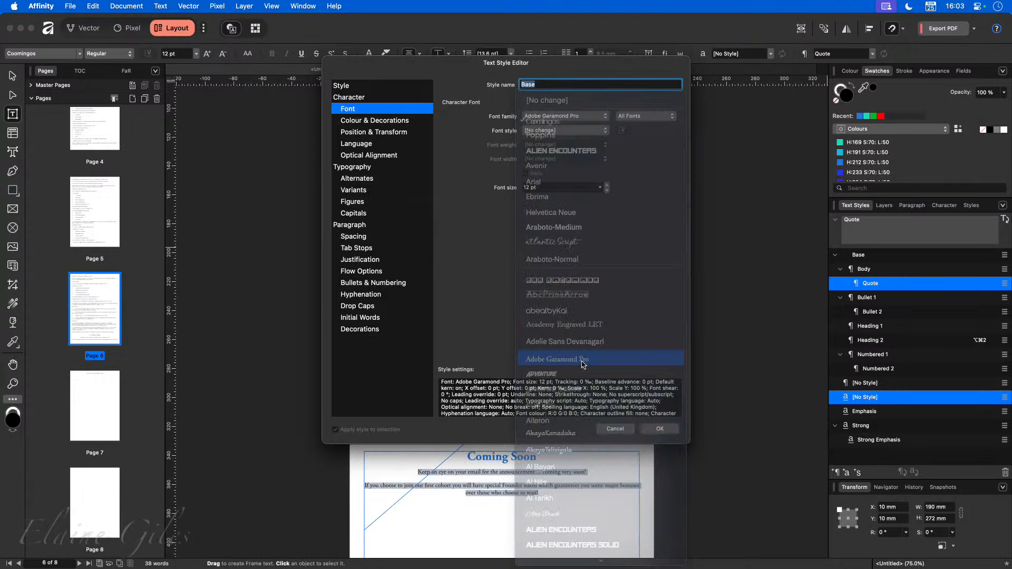
{"action": "left_click", "coordinate": [660, 428]}
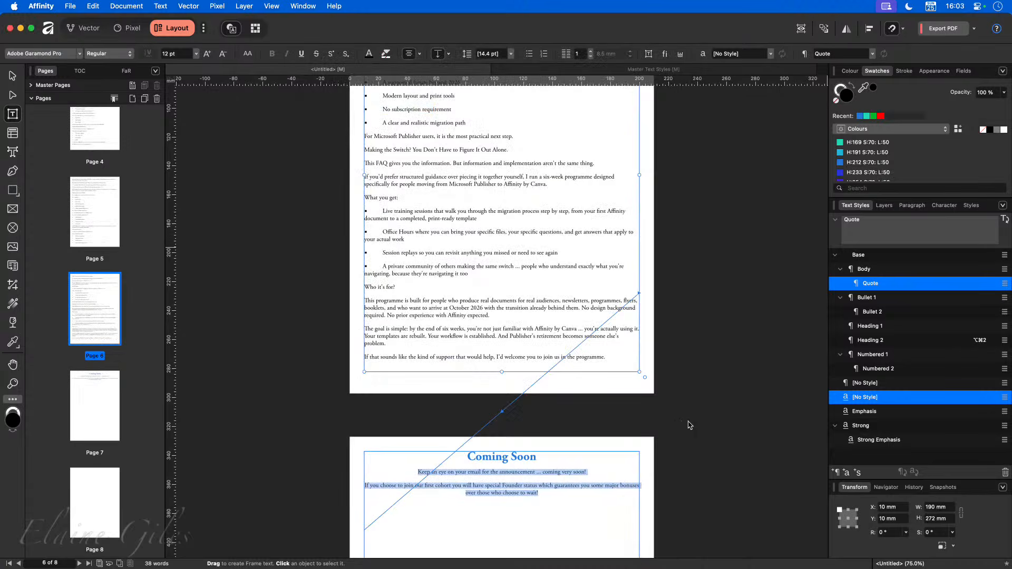
Select the two centred paragraphs under the "Coming Soon" heading on page 7.
{"action": "scroll", "coordinate": [483, 280], "scroll_direction": "down", "scroll_amount": 3}
{"action": "left_click", "coordinate": [482, 280]}
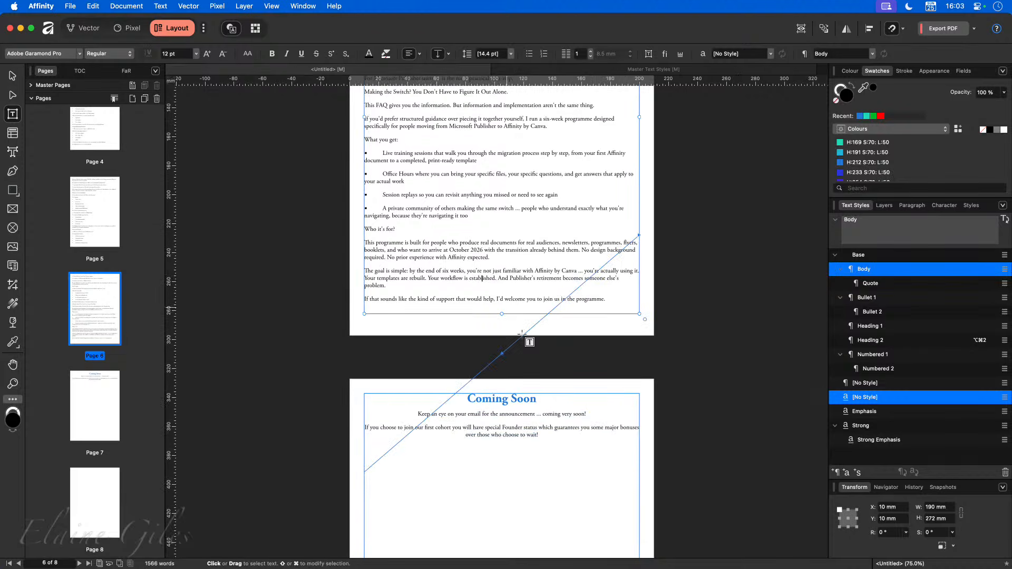
{"action": "left_click_drag", "start_coordinate": [558, 442], "coordinate": [415, 415]}
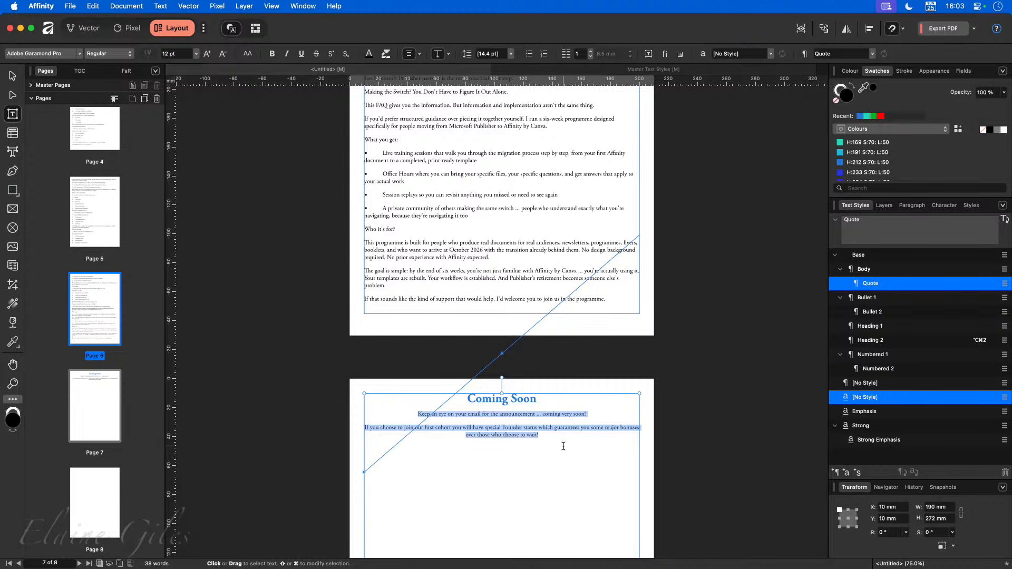
{"action": "scroll", "coordinate": [562, 454], "scroll_direction": "down", "scroll_amount": 2}
{"action": "scroll", "coordinate": [562, 454], "scroll_direction": "down", "scroll_amount": 2}
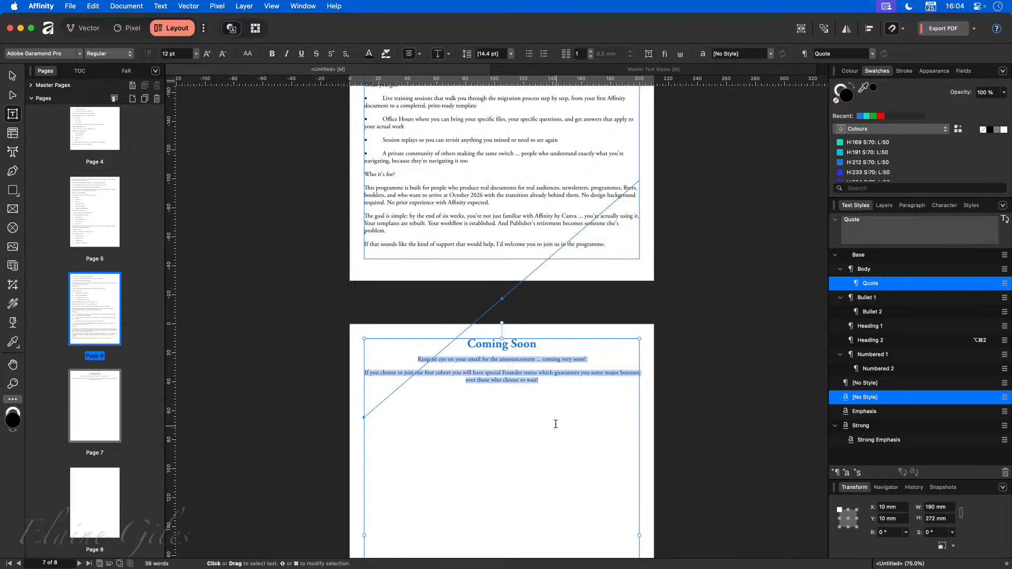
{"action": "scroll", "coordinate": [554, 418], "scroll_direction": "up", "scroll_amount": 3}
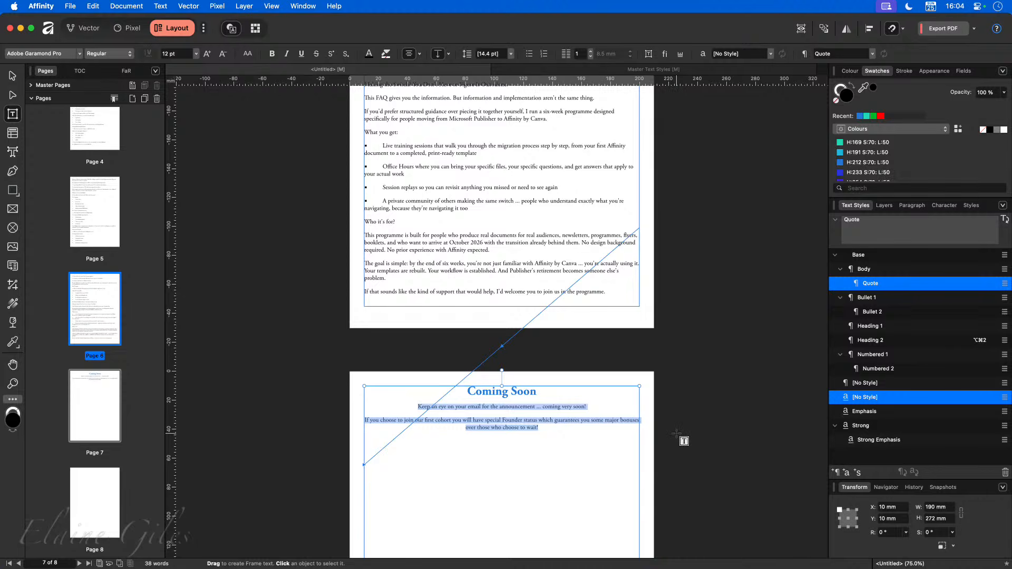
{"action": "scroll", "coordinate": [533, 443], "scroll_direction": "down", "scroll_amount": 2}
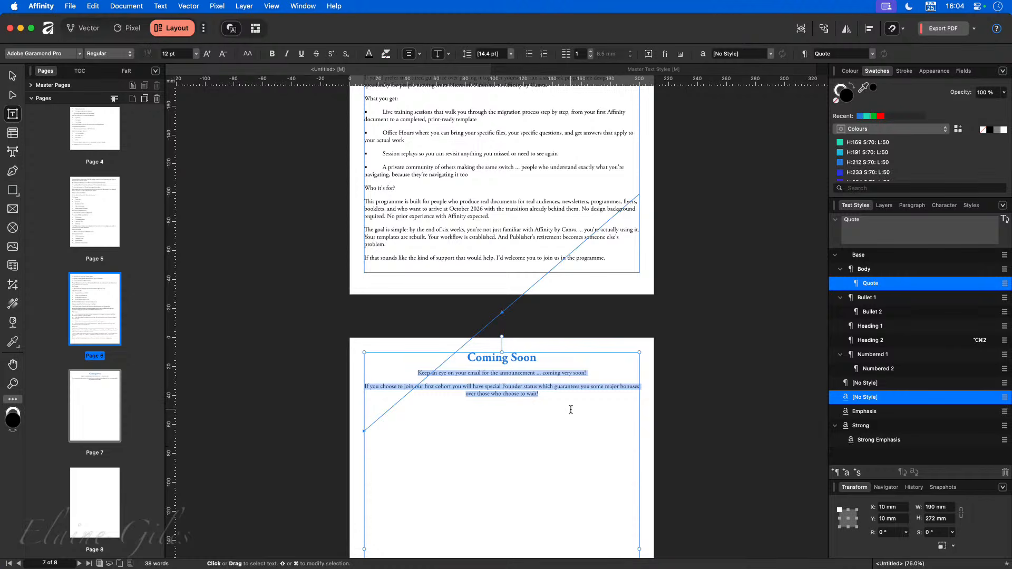
{"action": "scroll", "coordinate": [571, 409], "scroll_direction": "up", "scroll_amount": 5}
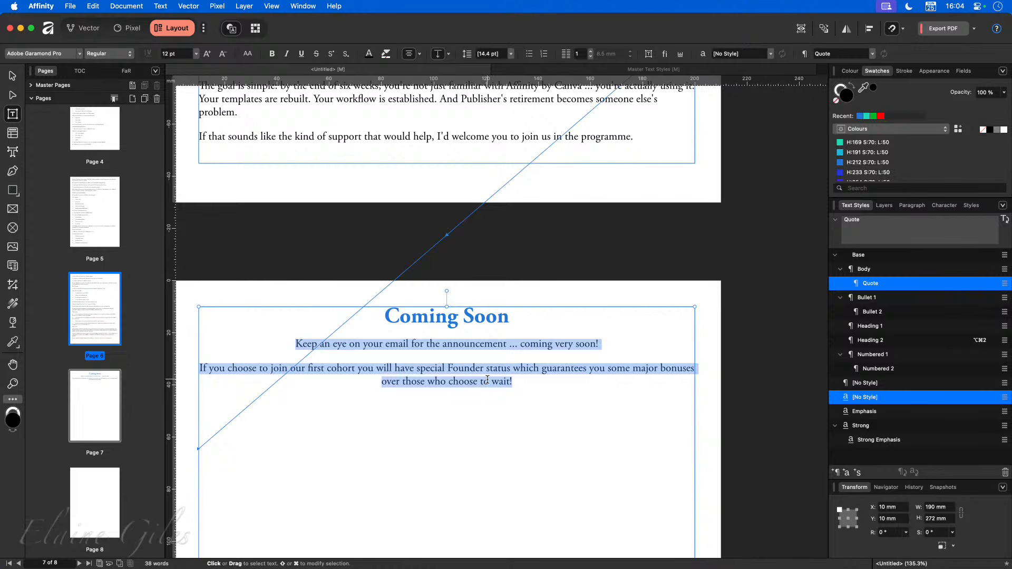
Edit the Quote style's paragraph spacing and set the left indent to 20 mm.
{"action": "right_click", "coordinate": [883, 284]}
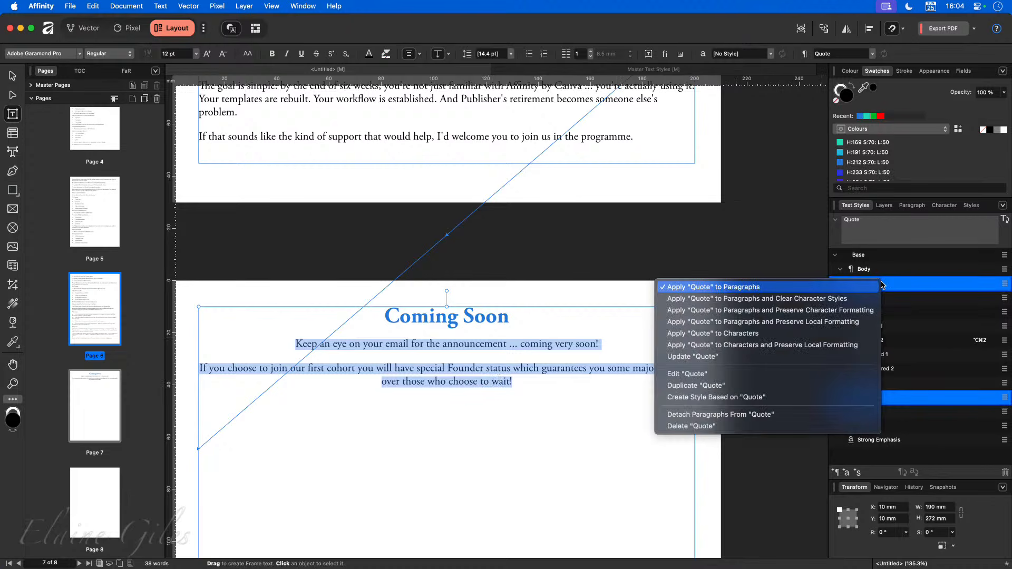
{"action": "left_click", "coordinate": [715, 374]}
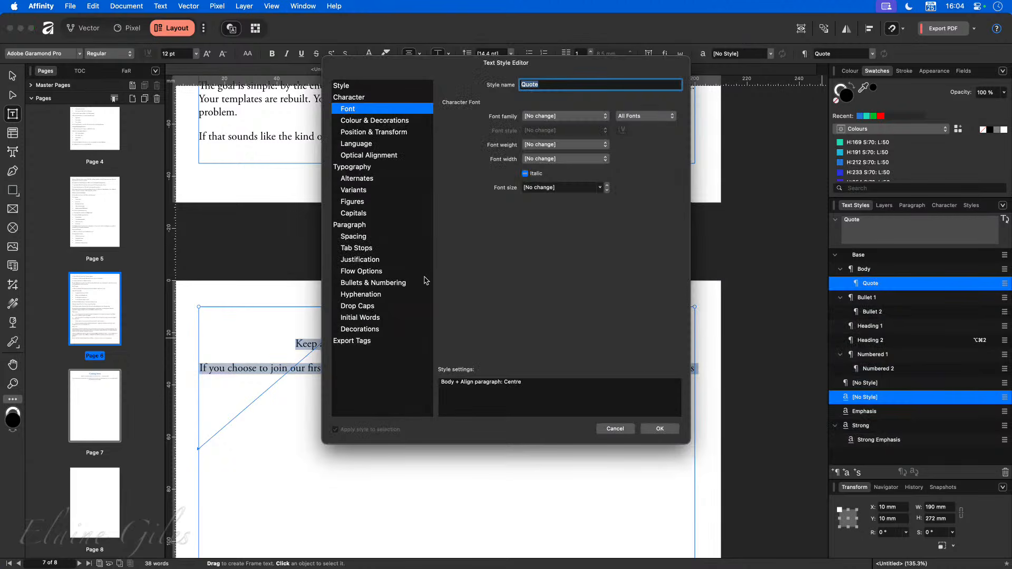
{"action": "left_click_drag", "start_coordinate": [431, 65], "coordinate": [666, 153]}
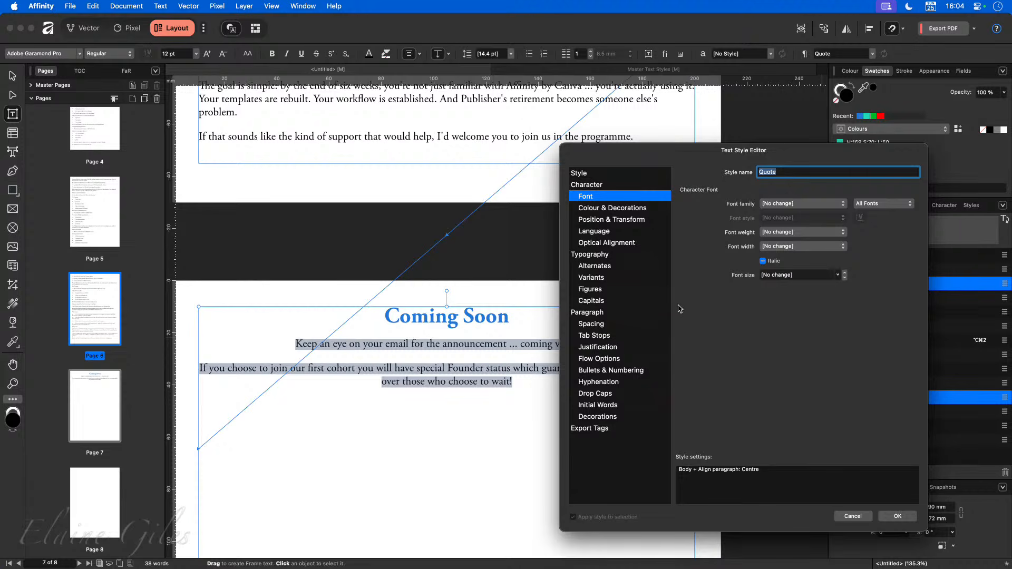
{"action": "left_click", "coordinate": [602, 326]}
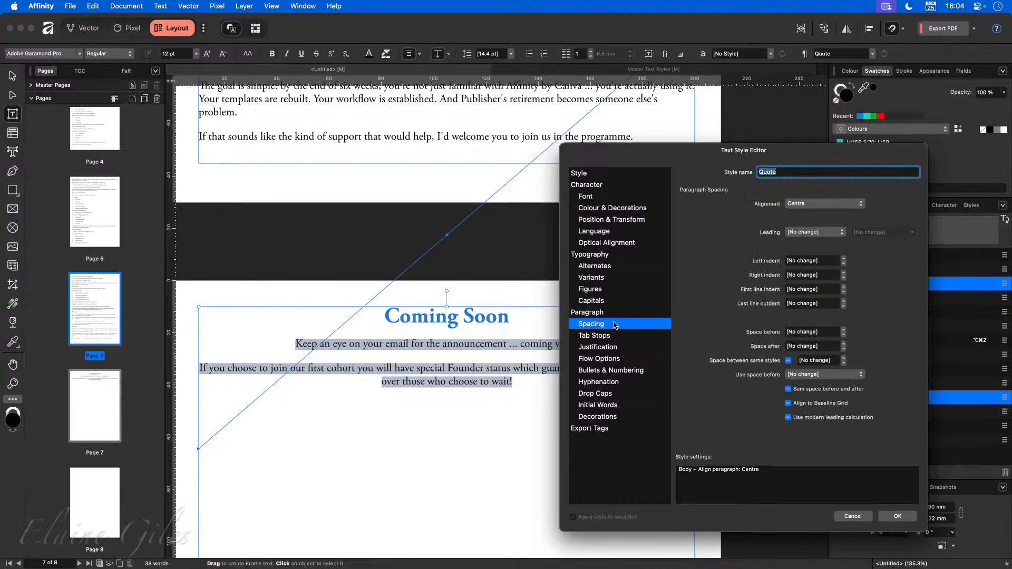
{"action": "left_click", "coordinate": [844, 259]}
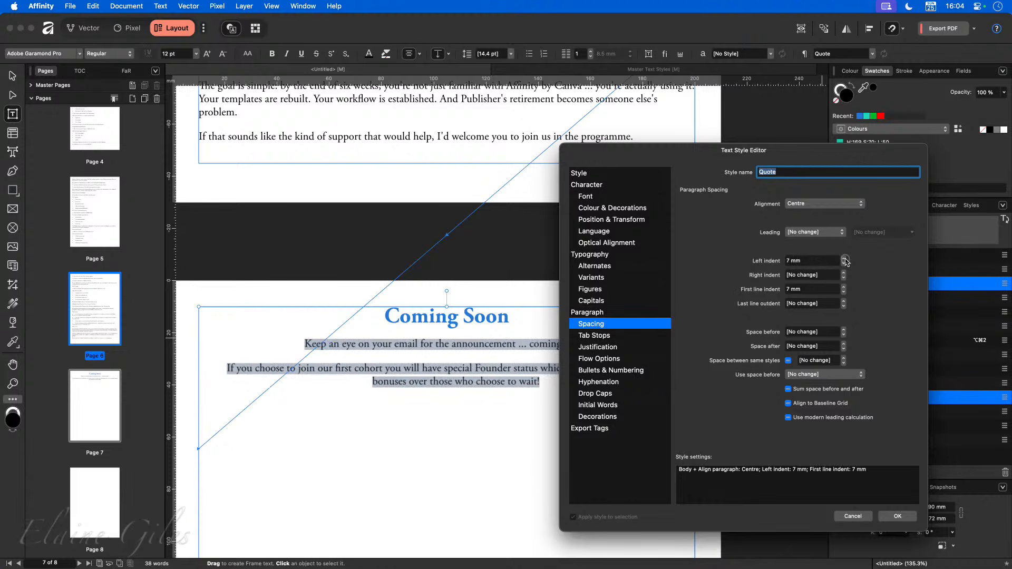
{"action": "left_click", "coordinate": [843, 259]}
{"action": "left_click", "coordinate": [843, 258]}
{"action": "left_click", "coordinate": [843, 259]}
{"action": "left_click", "coordinate": [843, 259]}
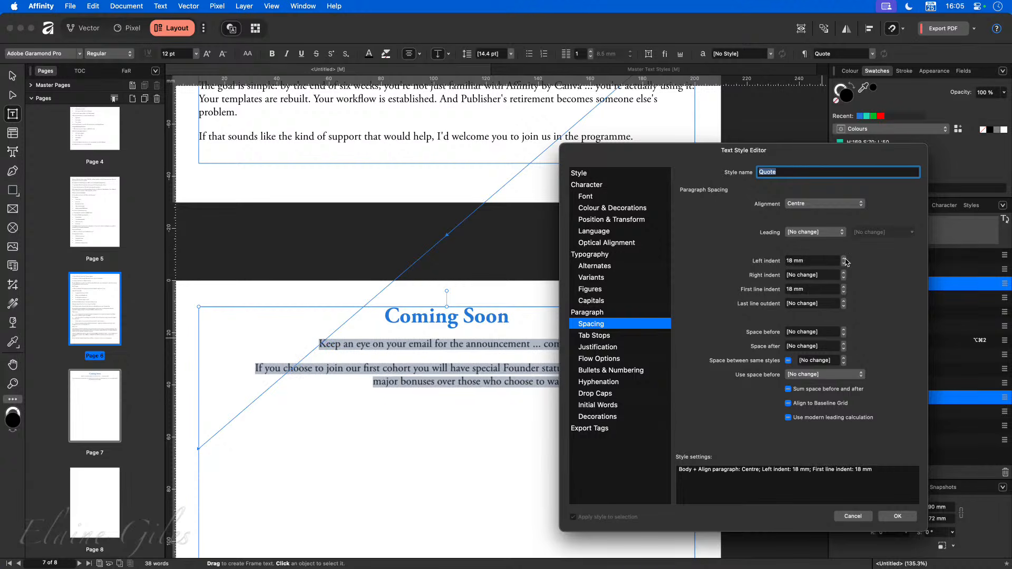
{"action": "left_click", "coordinate": [821, 261]}
{"action": "type", "text": "20"}
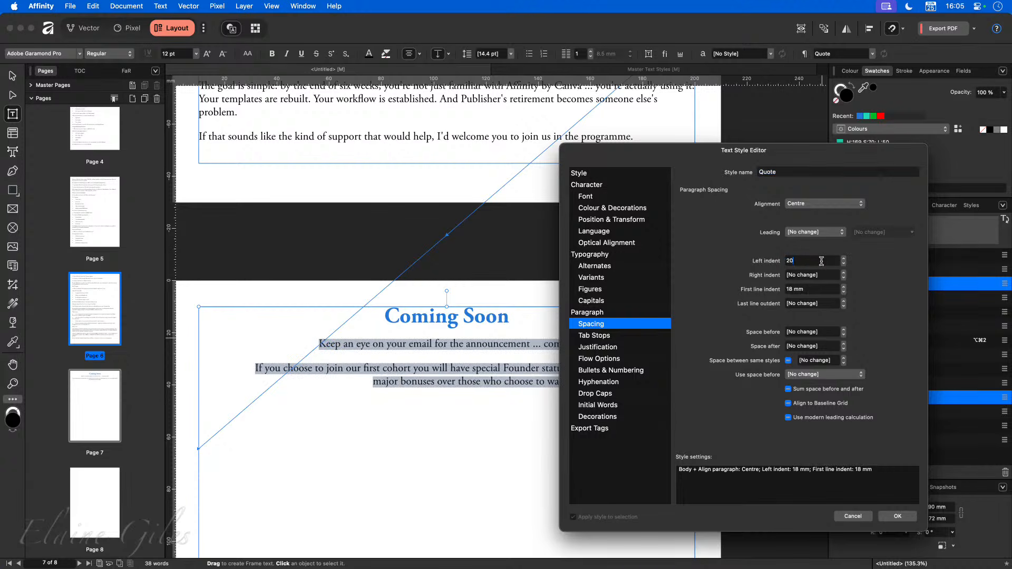
{"action": "key", "text": "Tab"}
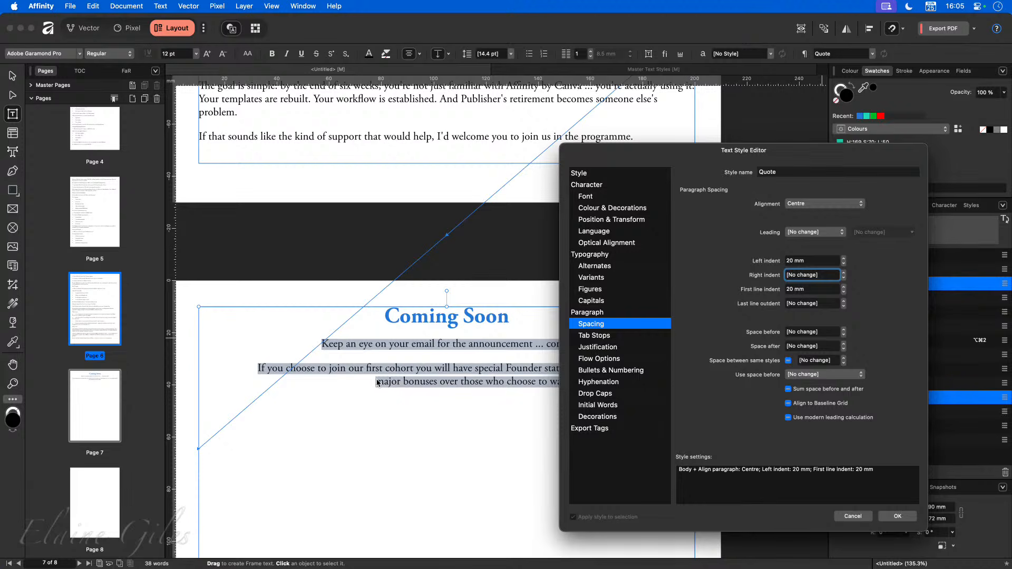
Set the Quote style's right indent to 20 mm.
{"action": "left_click_drag", "start_coordinate": [674, 154], "coordinate": [252, 144]}
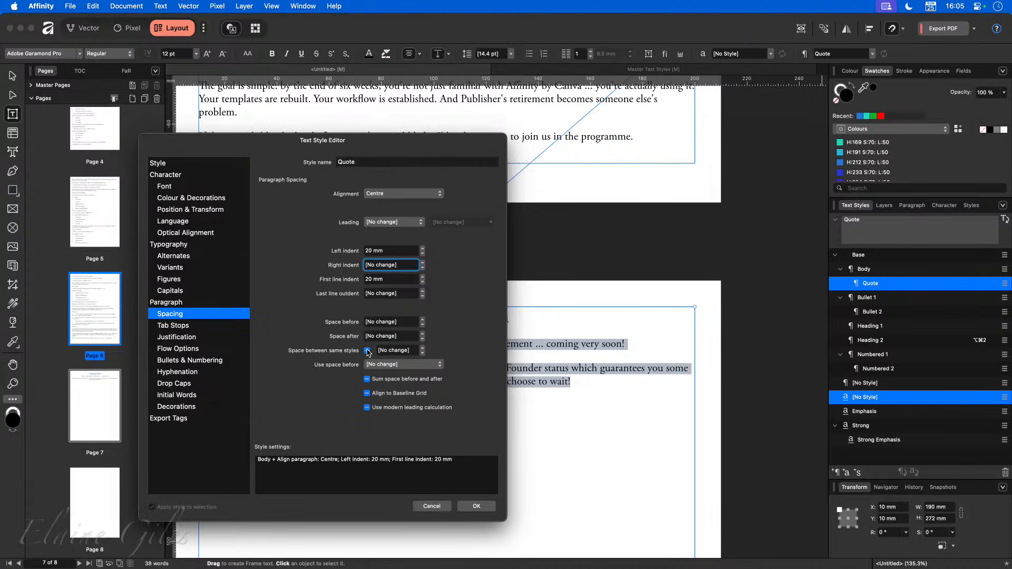
{"action": "left_click", "coordinate": [407, 267]}
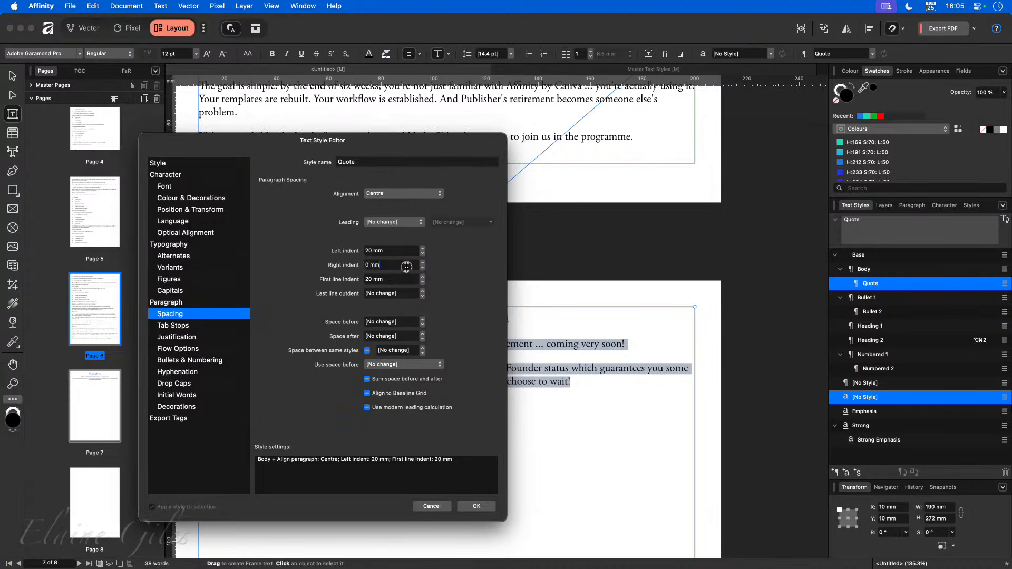
{"action": "type", "text": "20"}
{"action": "key", "text": "Tab"}
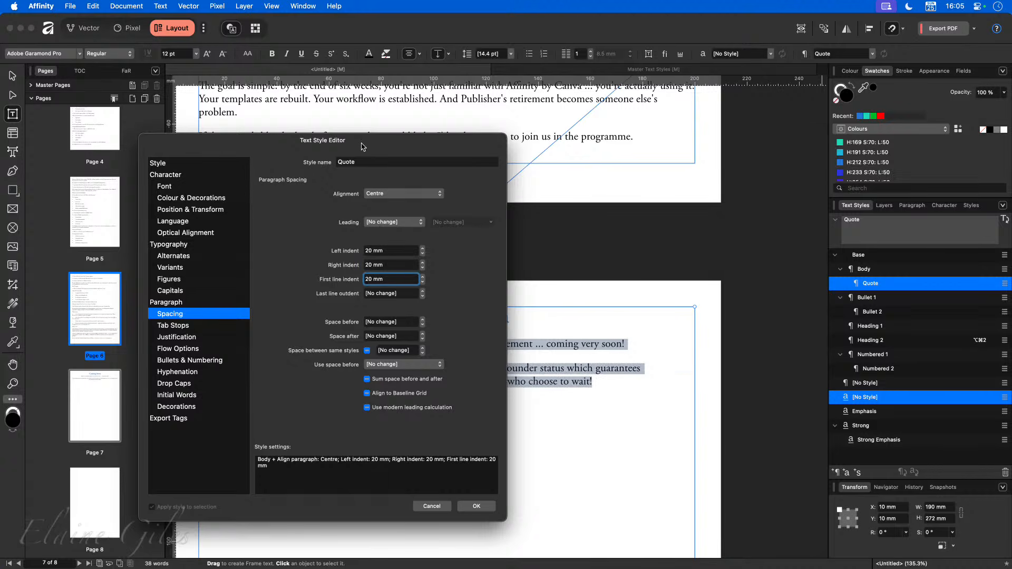
Enable paragraph decorations for the Quote style with vertical lines on the left and right sides of the text.
{"action": "left_click_drag", "start_coordinate": [363, 146], "coordinate": [816, 114]}
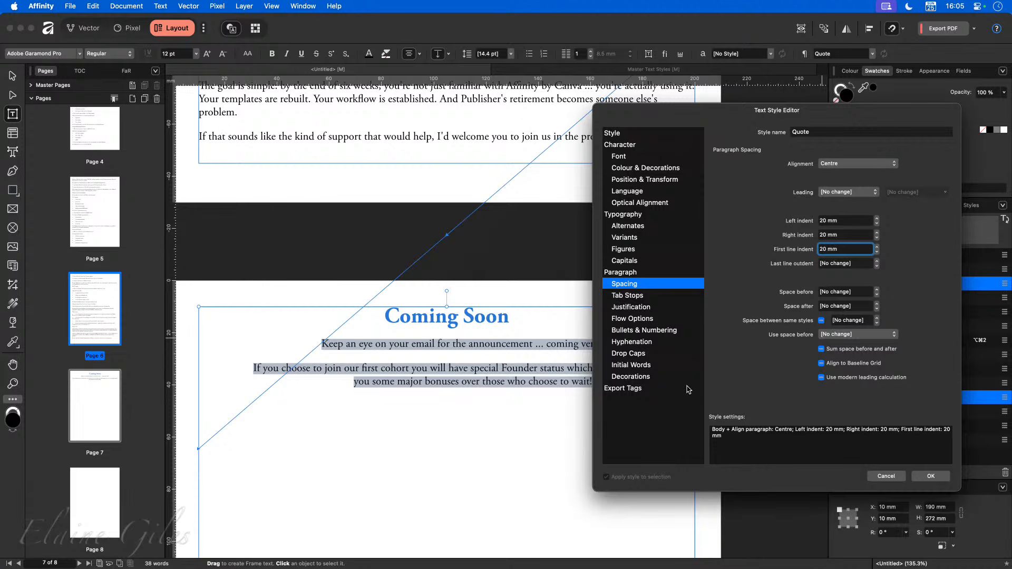
{"action": "left_click", "coordinate": [645, 379]}
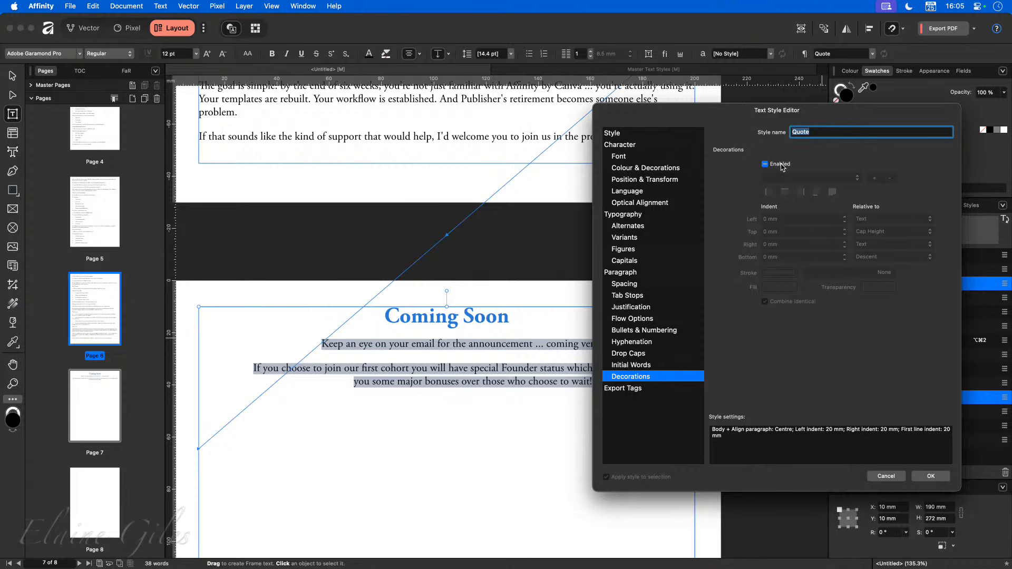
{"action": "left_click", "coordinate": [781, 164]}
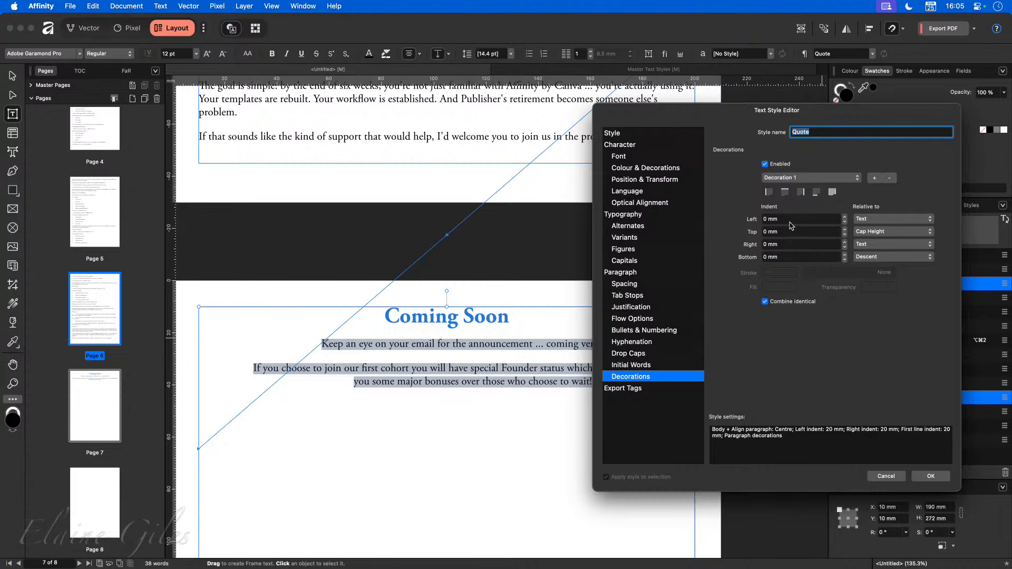
{"action": "left_click", "coordinate": [771, 193]}
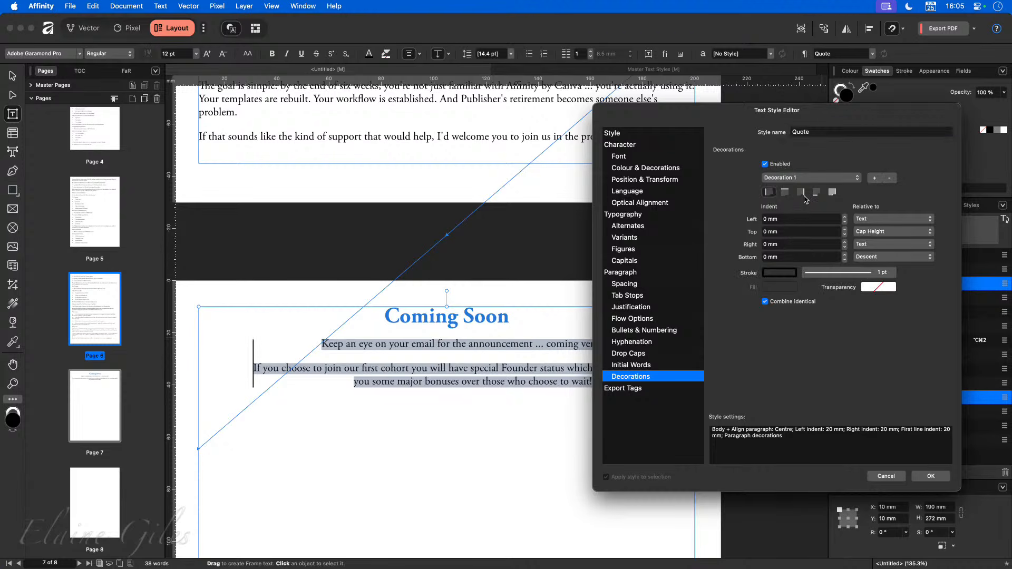
{"action": "left_click", "coordinate": [802, 193]}
Offset the decoration lines outward from the text with a left indent of -2 mm and a right indent of -3 mm.
{"action": "left_click", "coordinate": [845, 224]}
{"action": "left_click", "coordinate": [845, 224]}
{"action": "left_click_drag", "start_coordinate": [728, 119], "coordinate": [338, 103]}
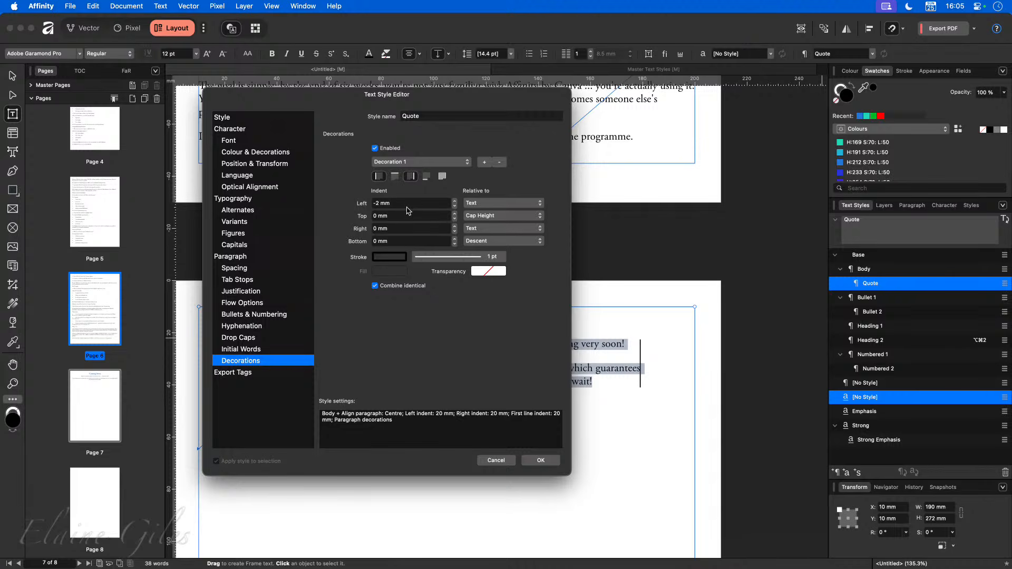
{"action": "left_click", "coordinate": [455, 232]}
{"action": "left_click", "coordinate": [454, 232]}
{"action": "left_click", "coordinate": [455, 231]}
Change the decoration's stroke colour to mid grey, hex 787878.
{"action": "left_click", "coordinate": [388, 257]}
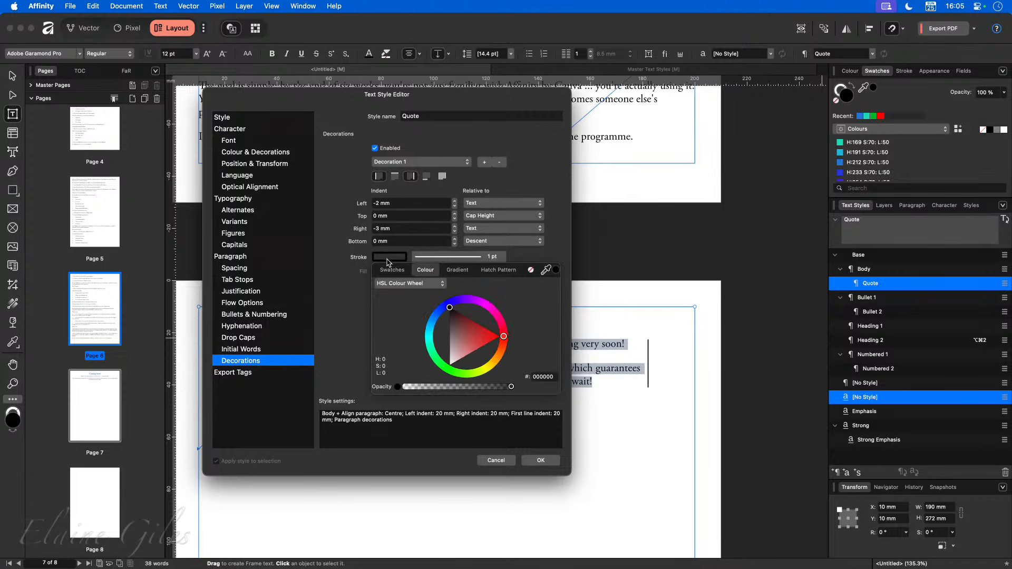
{"action": "mouse_move", "coordinate": [469, 340]}
{"action": "left_mouse_down"}
{"action": "mouse_move", "coordinate": [482, 347]}
{"action": "mouse_move", "coordinate": [446, 348]}
{"action": "mouse_move", "coordinate": [443, 338]}
{"action": "left_mouse_up"}
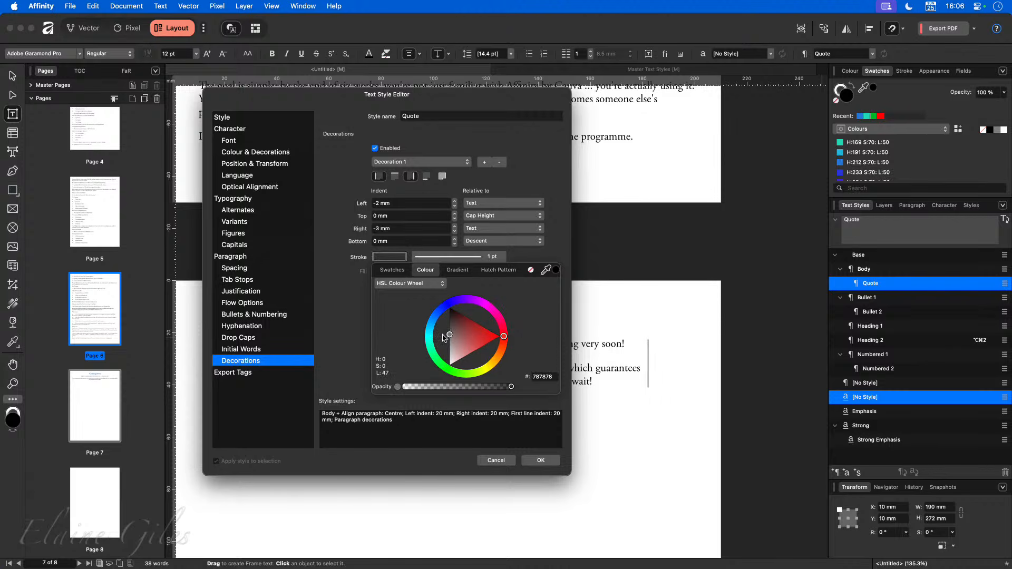
{"action": "left_click", "coordinate": [340, 314]}
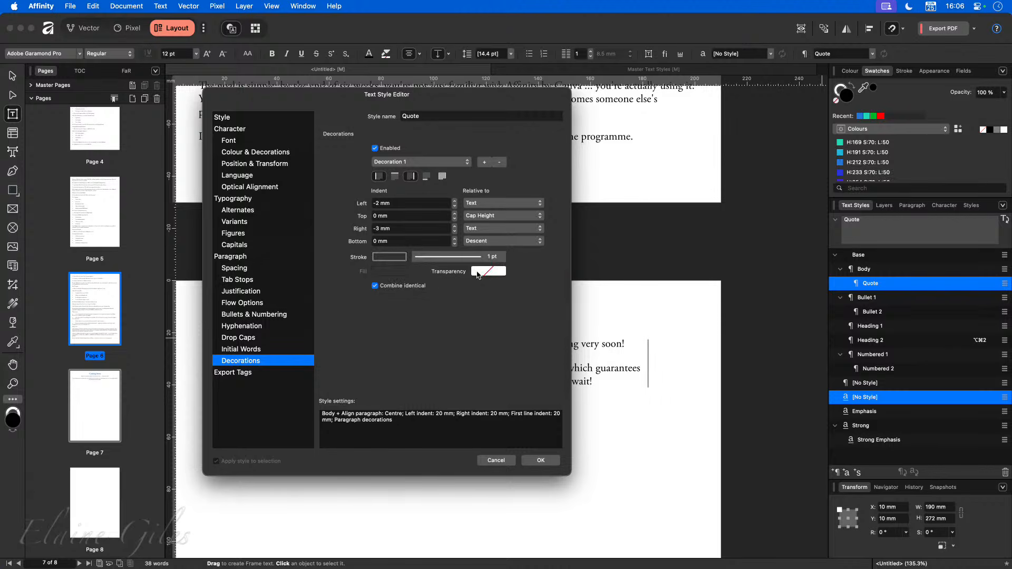
Increase the stroke width of the Quote style's decoration lines to 4 pt.
{"action": "left_click", "coordinate": [491, 258]}
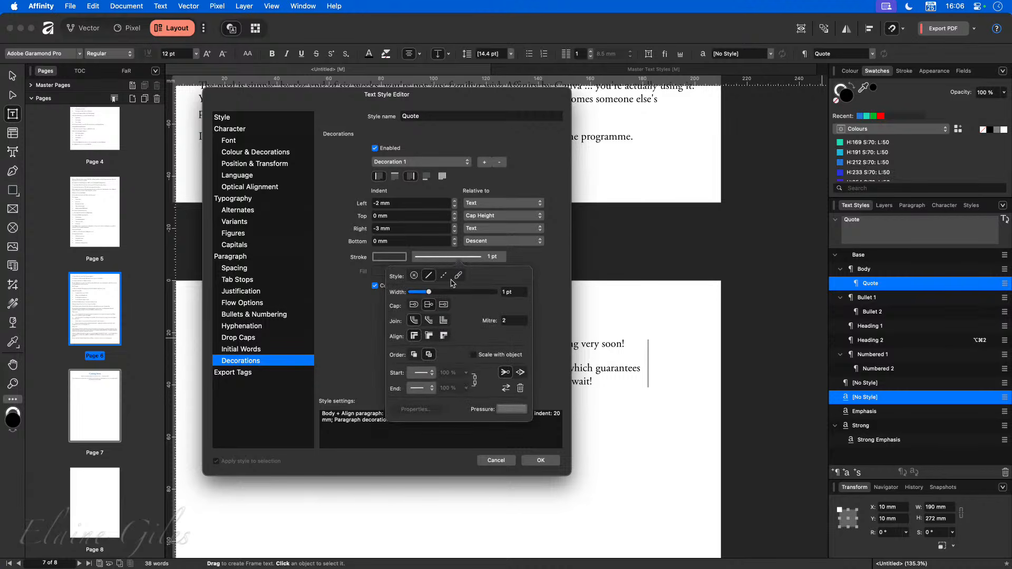
{"action": "left_click_drag", "start_coordinate": [429, 294], "coordinate": [435, 296]}
{"action": "left_click", "coordinate": [346, 369]}
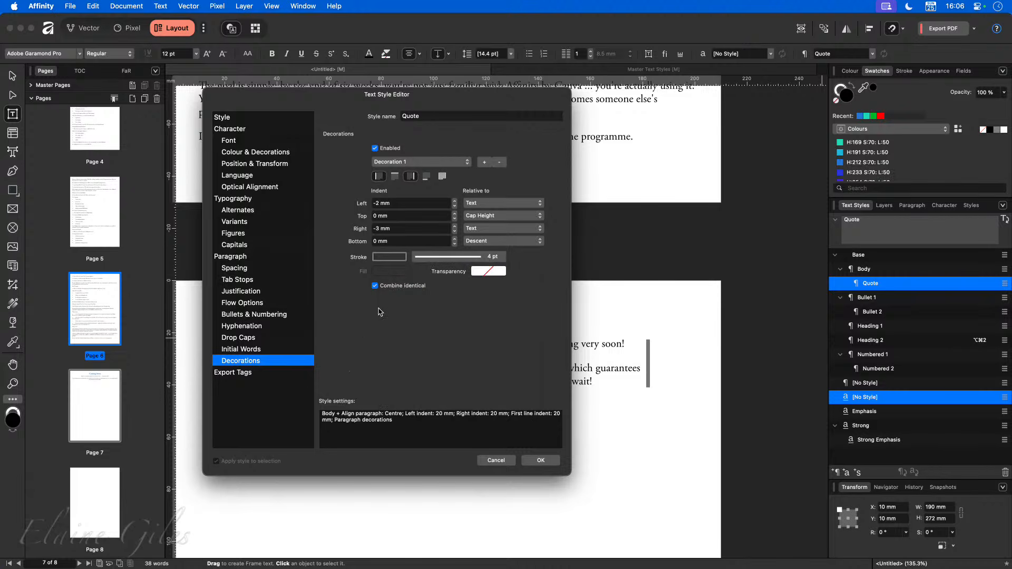
{"action": "left_click_drag", "start_coordinate": [442, 96], "coordinate": [851, 121]}
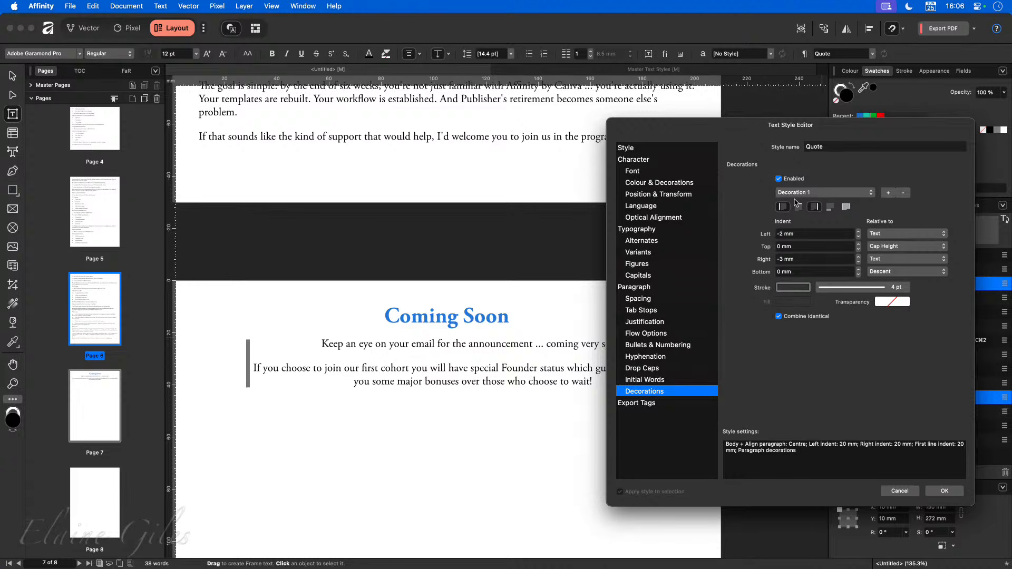
Add a bright yellow fill to the Quote style's paragraph decoration and save the style.
{"action": "left_click", "coordinate": [845, 207]}
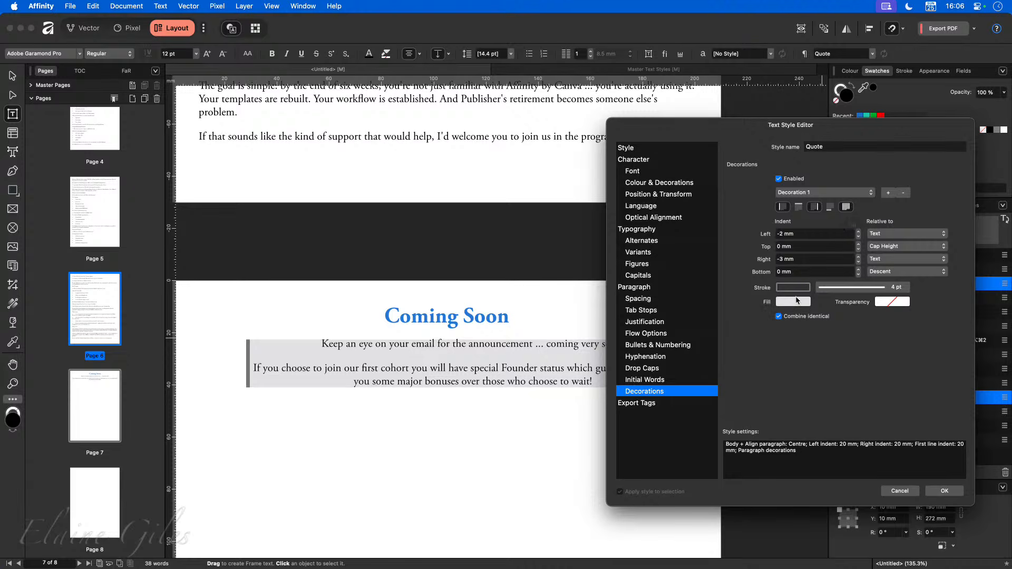
{"action": "left_click", "coordinate": [794, 305]}
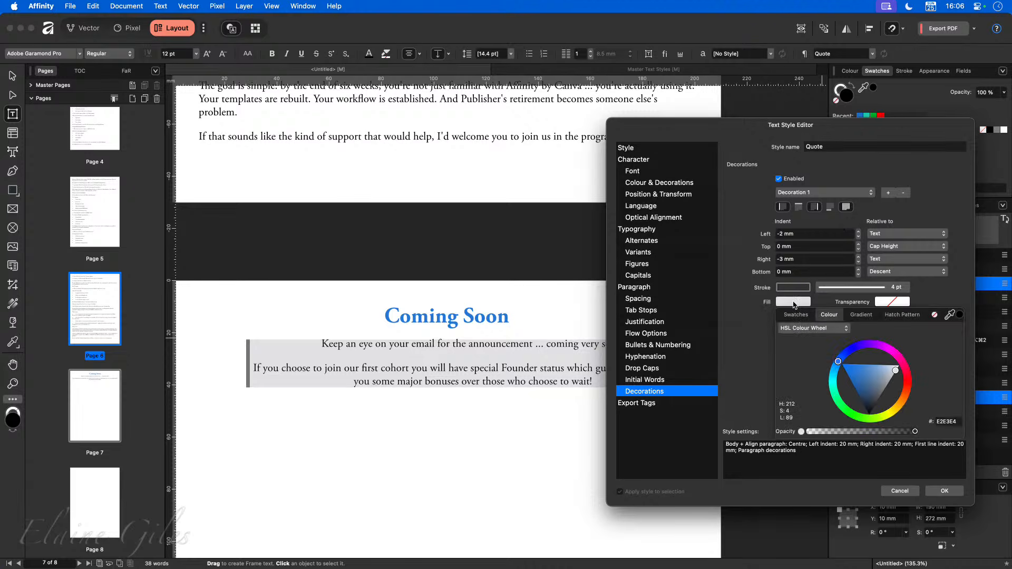
{"action": "left_click", "coordinate": [888, 415]}
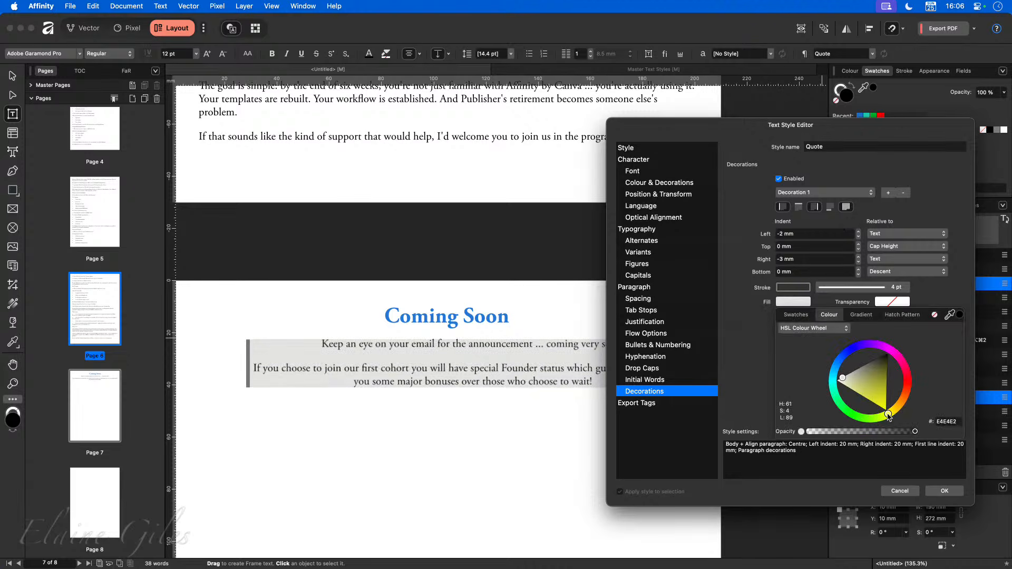
{"action": "left_click_drag", "start_coordinate": [863, 396], "coordinate": [879, 412]}
{"action": "left_click", "coordinate": [938, 491]}
{"action": "left_click", "coordinate": [544, 429]}
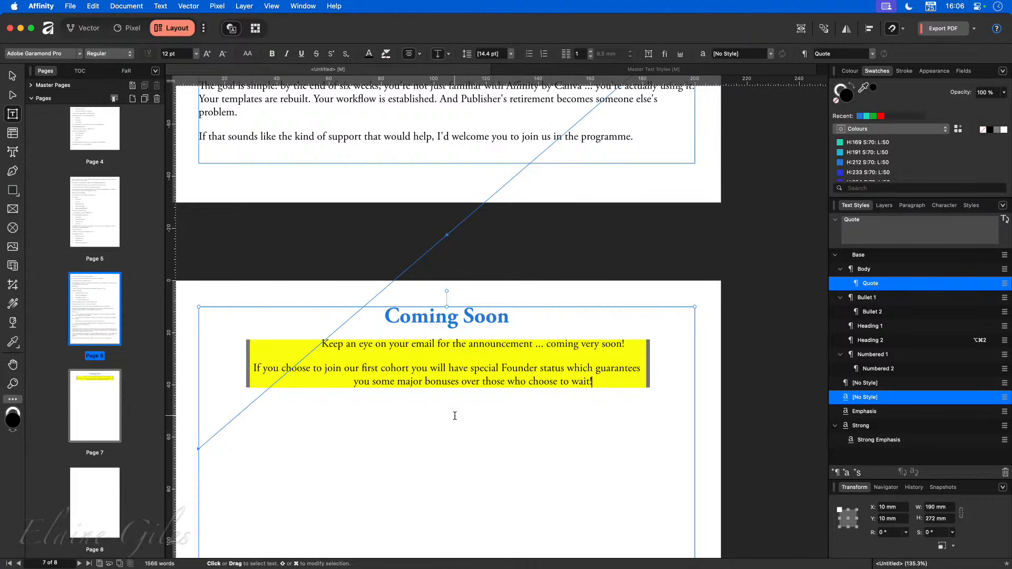
Apply the Quote style to the two paragraphs starting "This programme is built" and "The goal is simple".
{"action": "scroll", "coordinate": [440, 411], "scroll_direction": "up", "scroll_amount": 4}
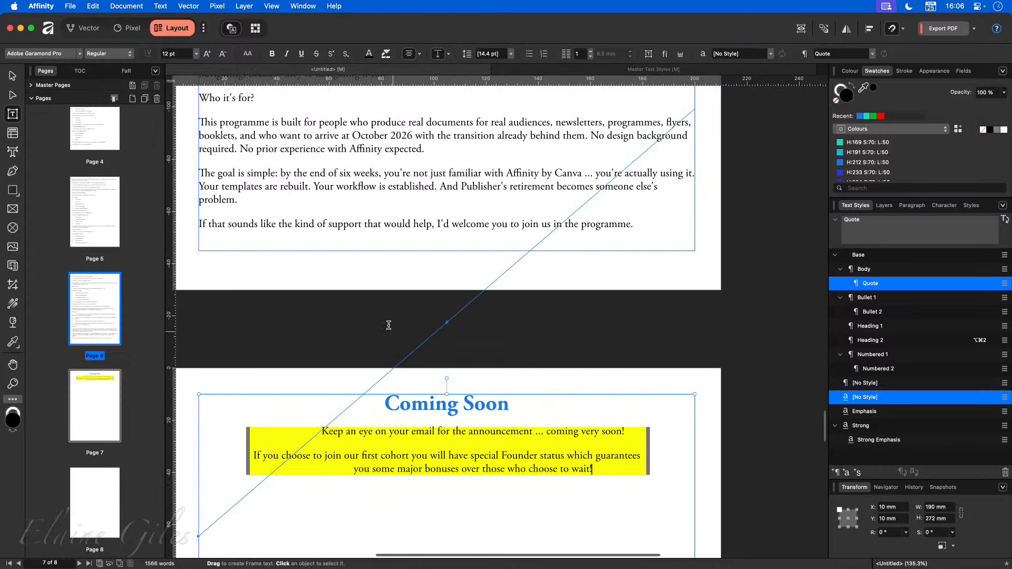
{"action": "left_click", "coordinate": [231, 198]}
{"action": "left_click_drag", "start_coordinate": [230, 198], "coordinate": [427, 149]}
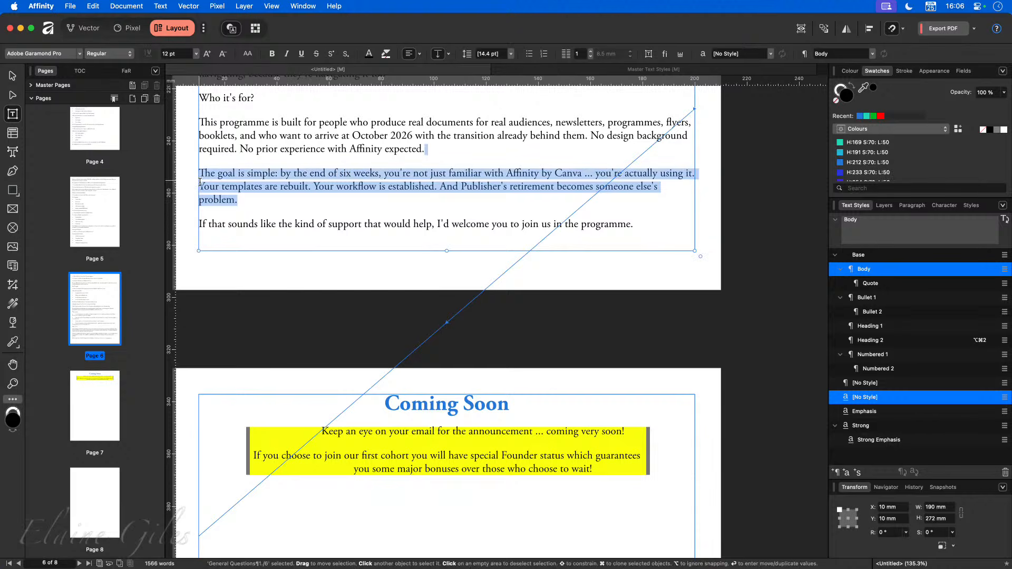
{"action": "left_click", "coordinate": [882, 288]}
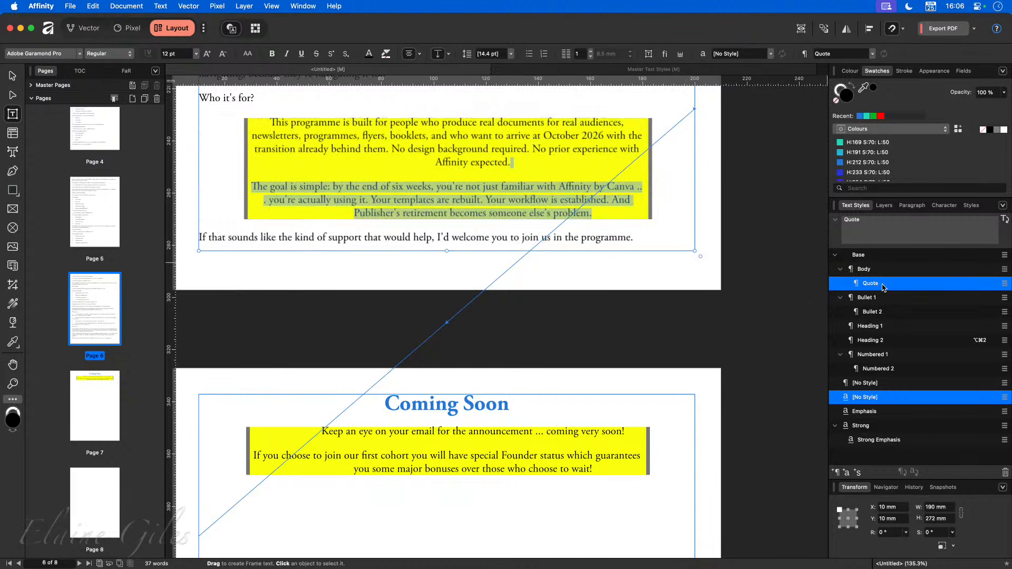
{"action": "left_click", "coordinate": [595, 314]}
Edit the Base text style so its font family is Poppins.
{"action": "scroll", "coordinate": [714, 303], "scroll_direction": "up", "scroll_amount": 2}
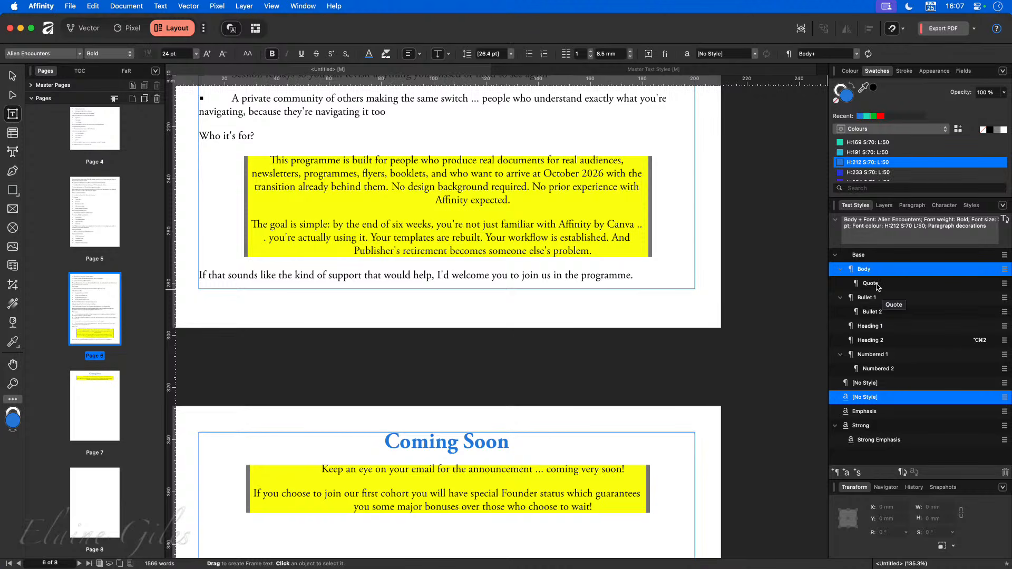
{"action": "right_click", "coordinate": [880, 256]}
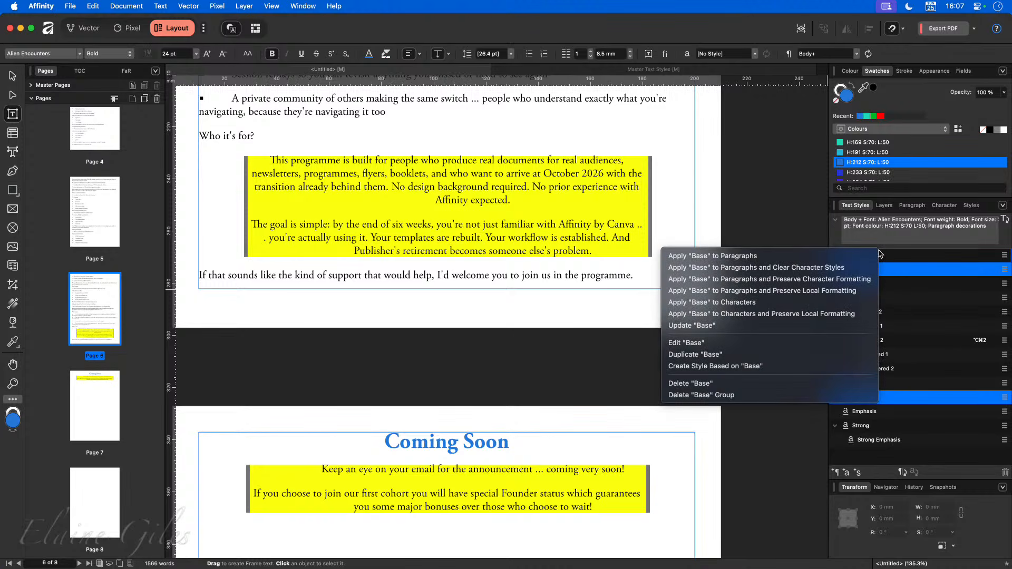
{"action": "left_click", "coordinate": [723, 344]}
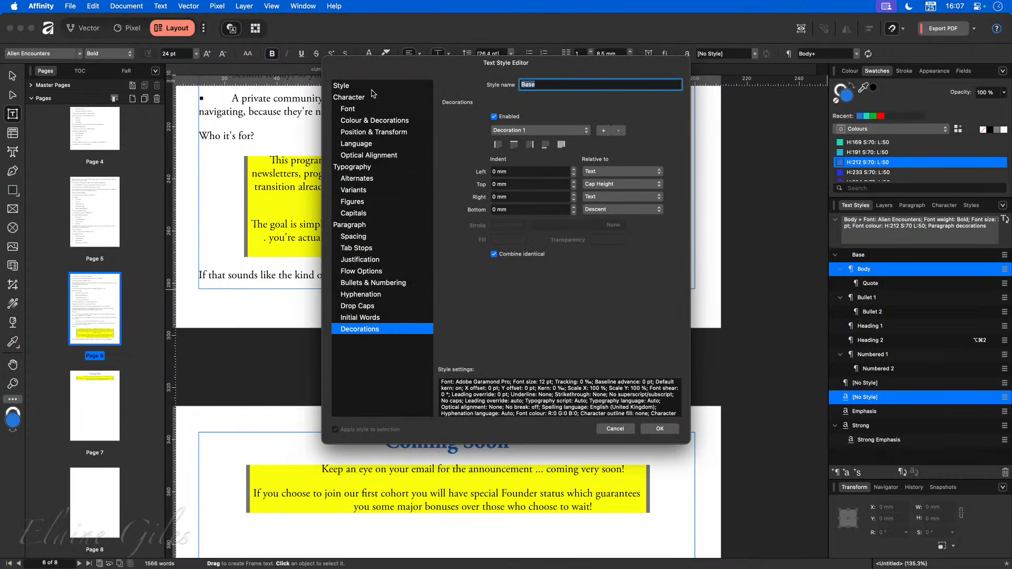
{"action": "left_click", "coordinate": [369, 86]}
{"action": "left_click", "coordinate": [369, 97]}
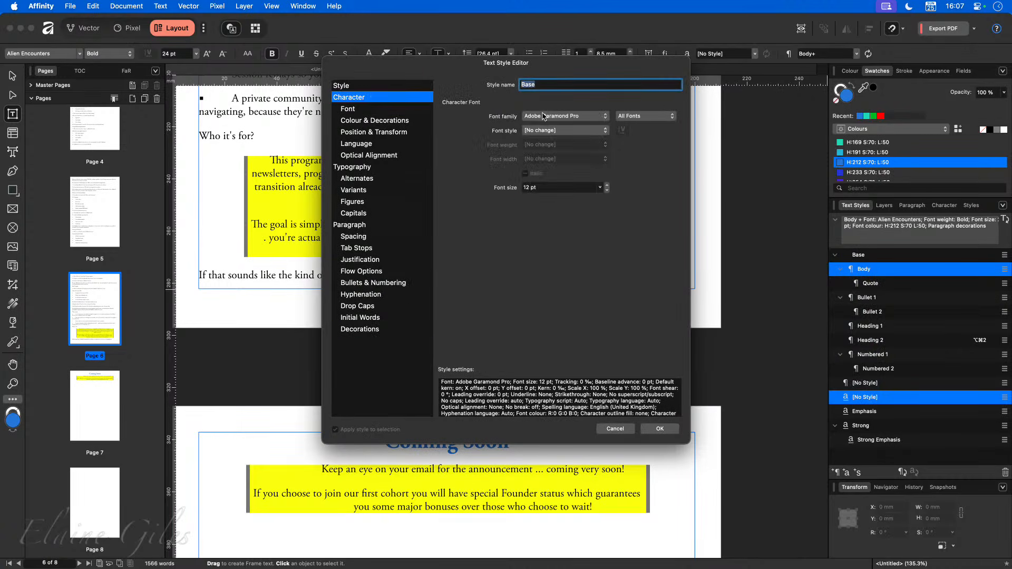
{"action": "left_click", "coordinate": [553, 116]}
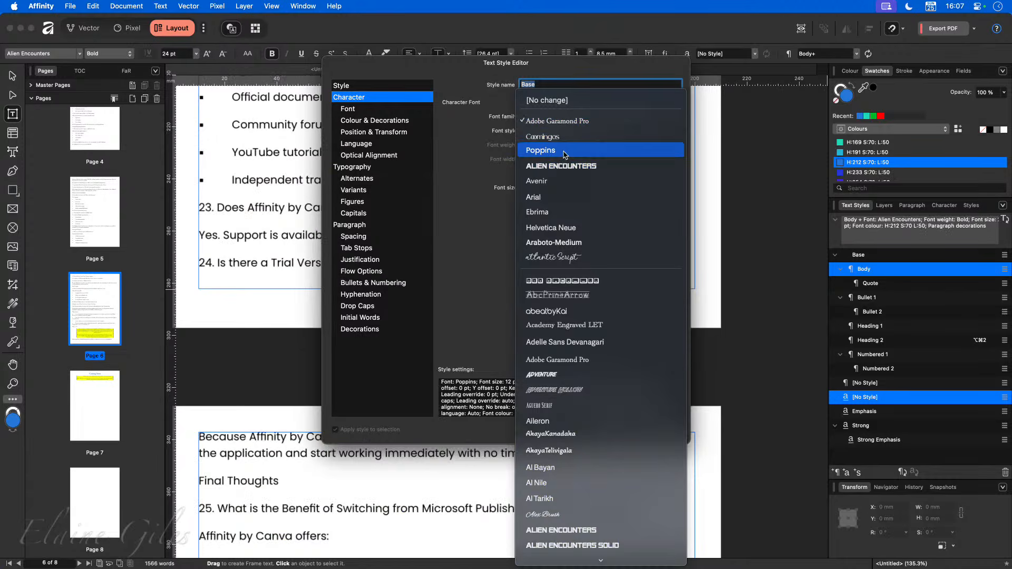
{"action": "left_click", "coordinate": [543, 151]}
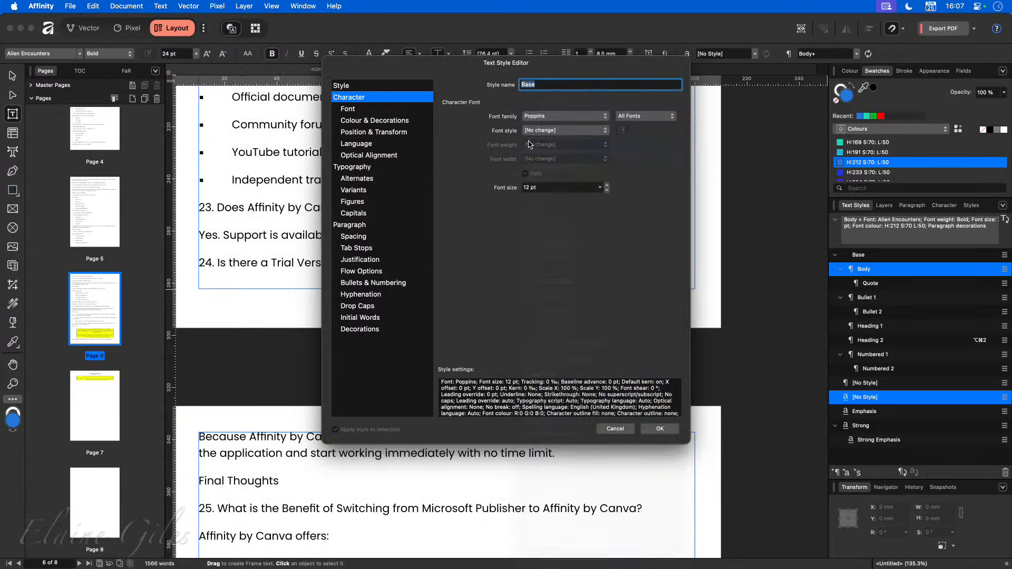
{"action": "left_click", "coordinate": [659, 428]}
Examine the quote blocks and the Coming Soon heading on the last pages, and collapse the current style's description.
{"action": "scroll", "coordinate": [478, 395], "scroll_direction": "down", "scroll_amount": 5}
{"action": "scroll", "coordinate": [477, 395], "scroll_direction": "down", "scroll_amount": 12}
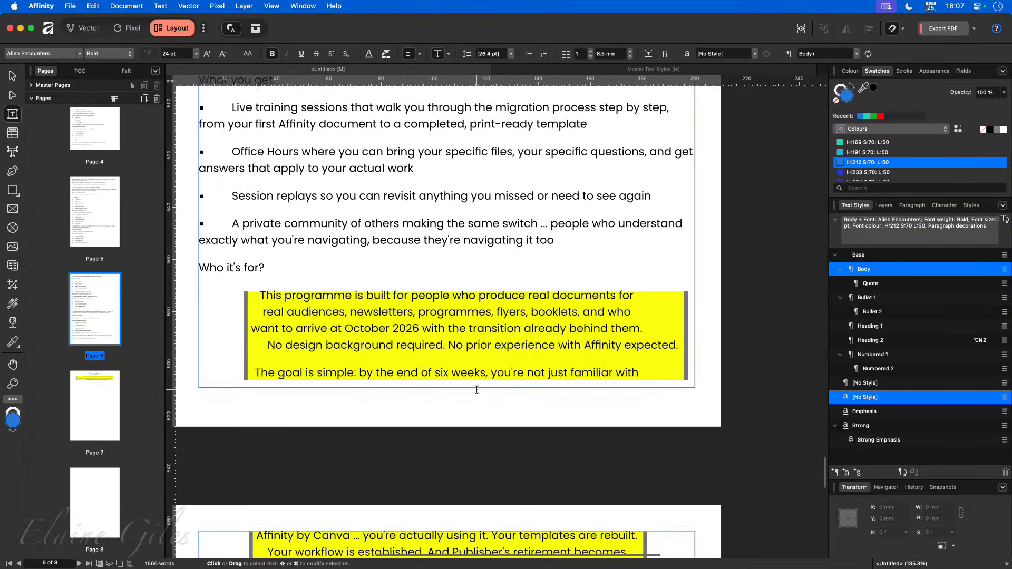
{"action": "scroll", "coordinate": [478, 387], "scroll_direction": "down", "scroll_amount": 2}
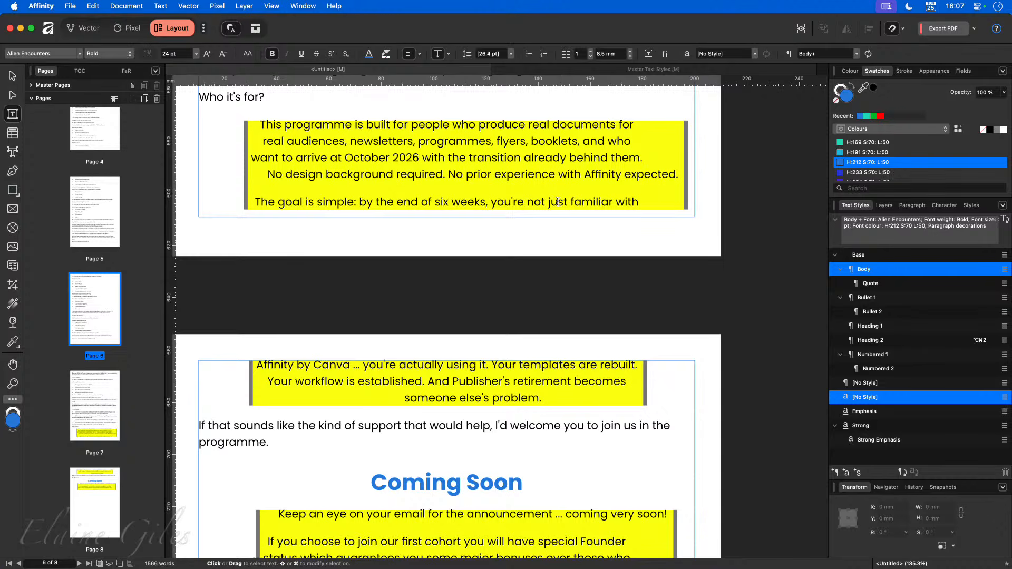
{"action": "scroll", "coordinate": [560, 323], "scroll_direction": "down", "scroll_amount": 3}
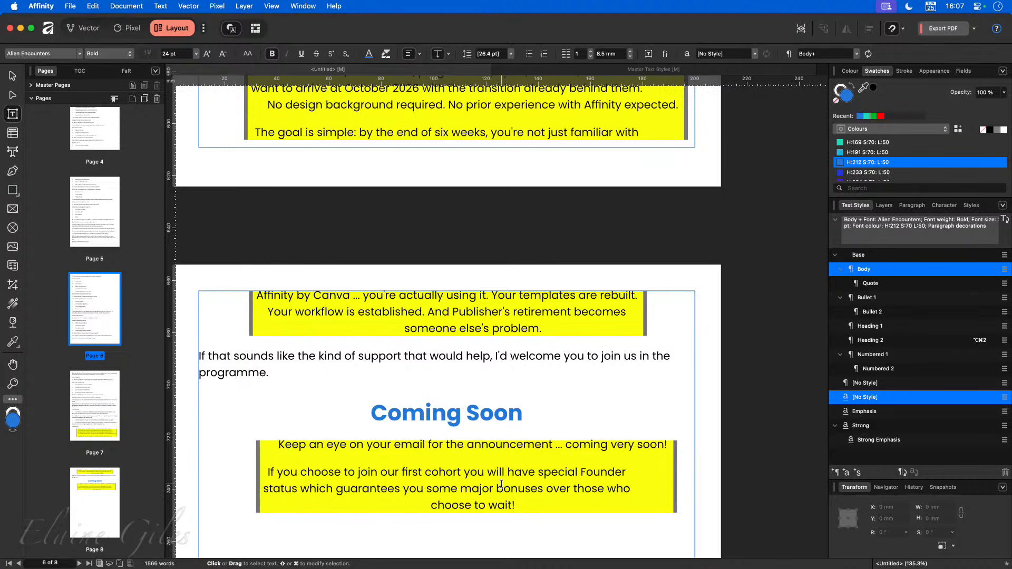
{"action": "scroll", "coordinate": [501, 483], "scroll_direction": "down", "scroll_amount": 10}
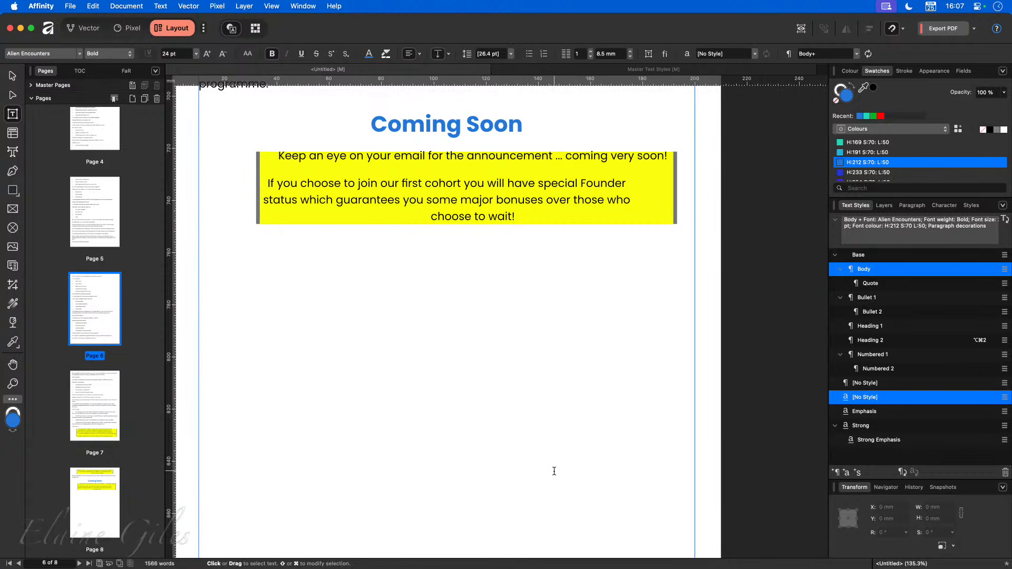
{"action": "scroll", "coordinate": [567, 398], "scroll_direction": "up", "scroll_amount": 4}
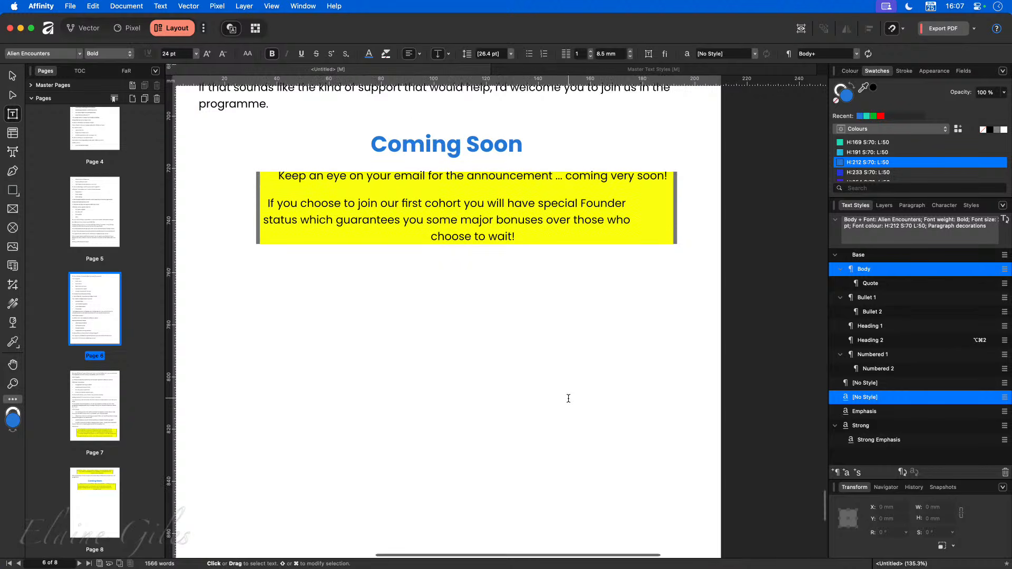
{"action": "scroll", "coordinate": [570, 398], "scroll_direction": "up", "scroll_amount": 1}
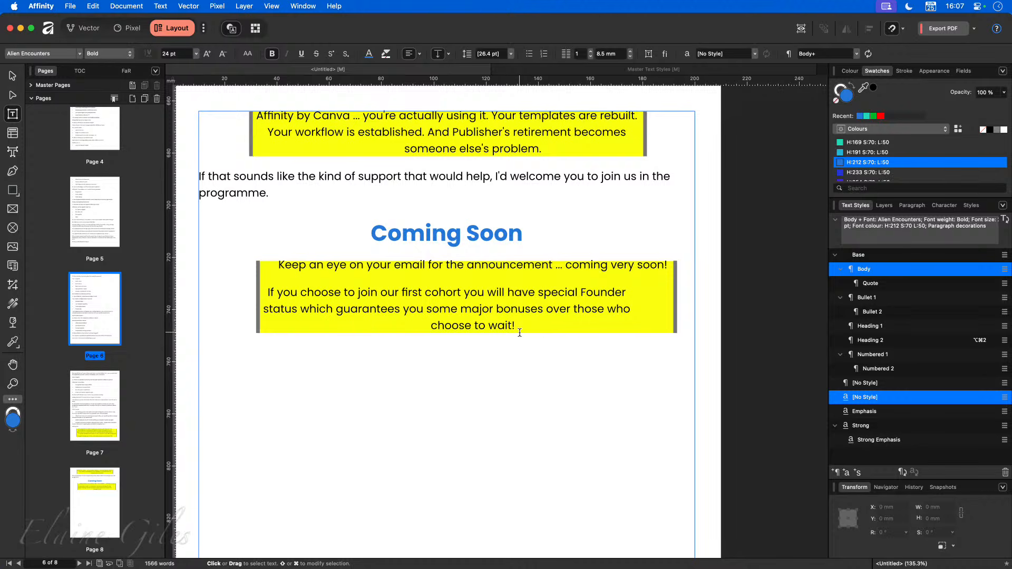
{"action": "left_click", "coordinate": [837, 220]}
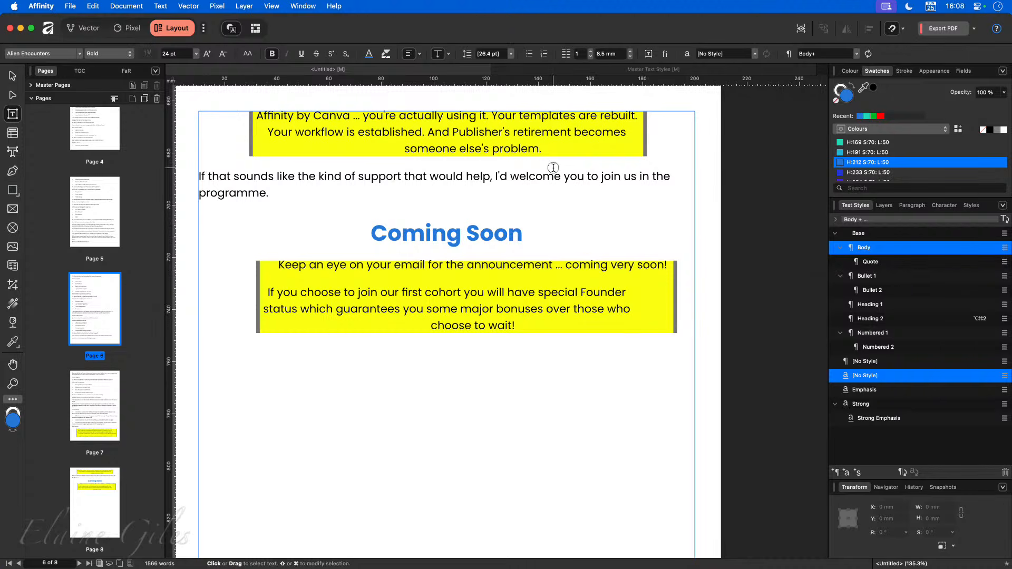
Delete the Quote text style and undo the deletion.
{"action": "key", "text": "Escape"}
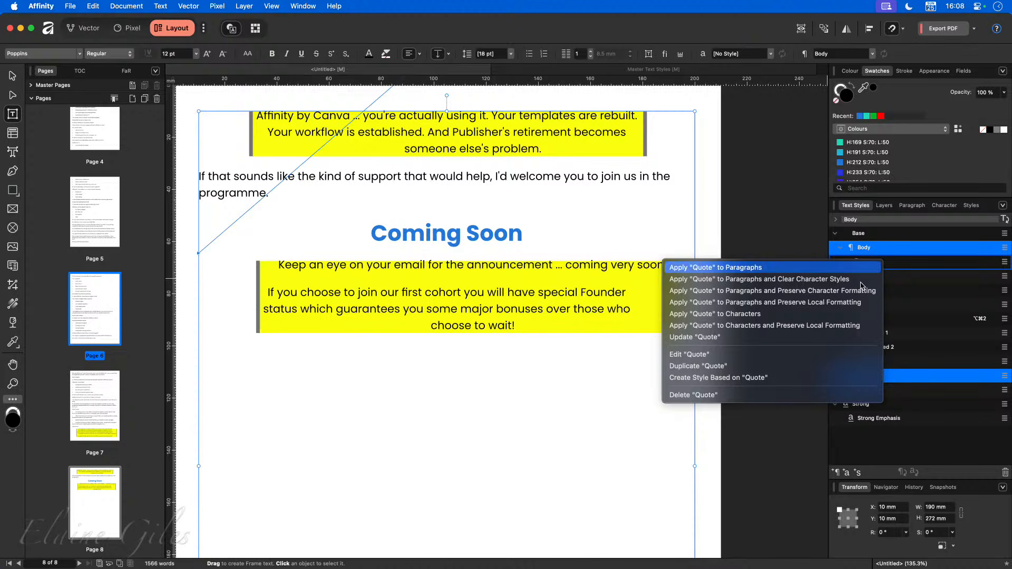
{"action": "left_click", "coordinate": [721, 396]}
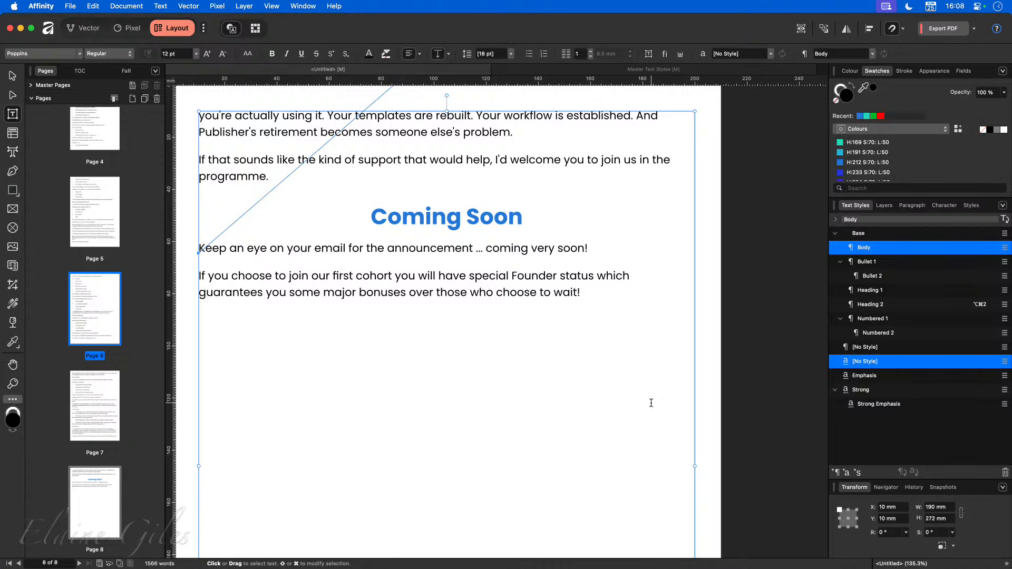
{"action": "key", "text": "super+z"}
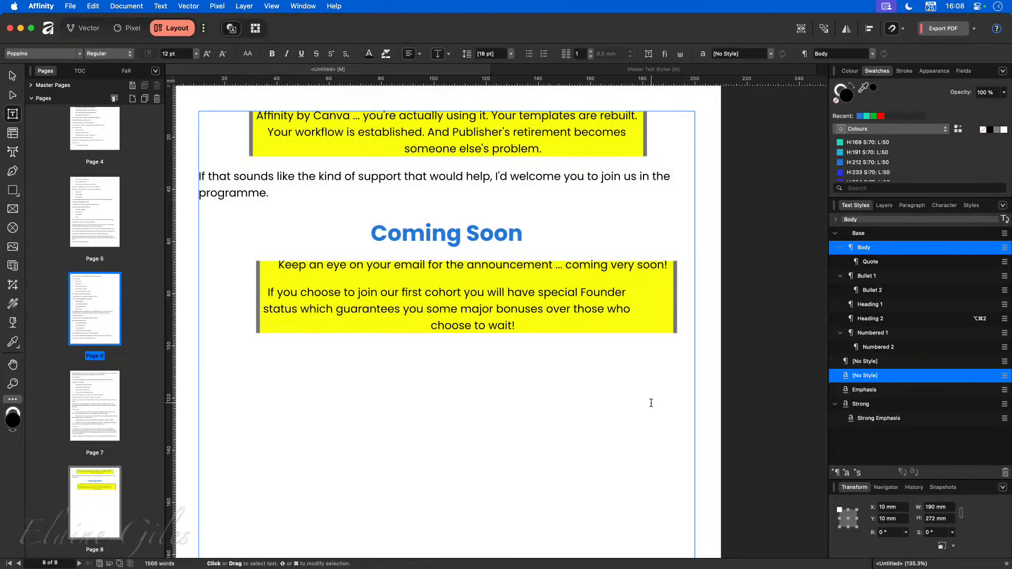
Create a paragraph style named DEMO based on Body, and return the "If that sounds like" paragraph to the Body style.
{"action": "scroll", "coordinate": [643, 404], "scroll_direction": "up", "scroll_amount": 2}
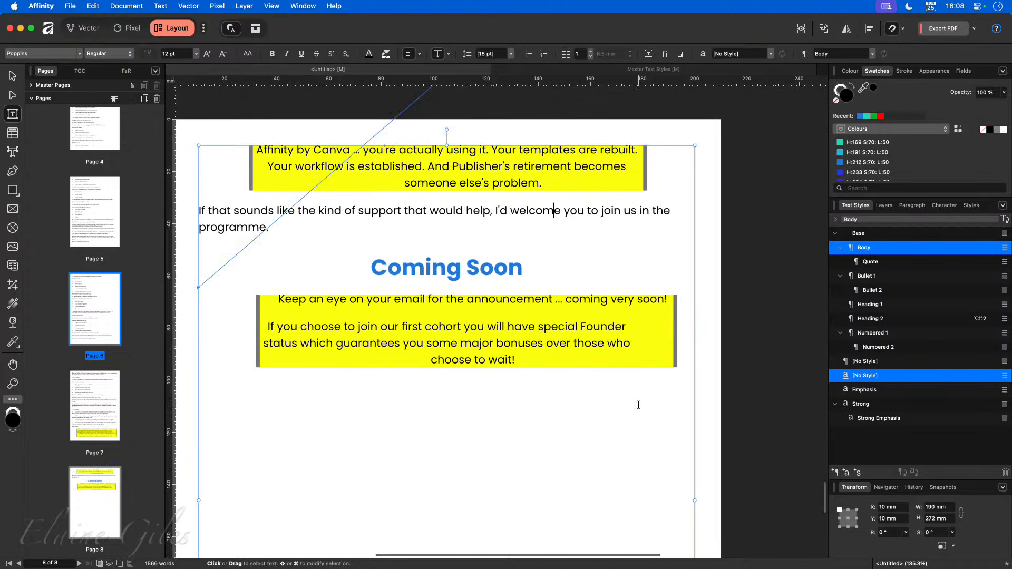
{"action": "scroll", "coordinate": [639, 404], "scroll_direction": "up", "scroll_amount": 1}
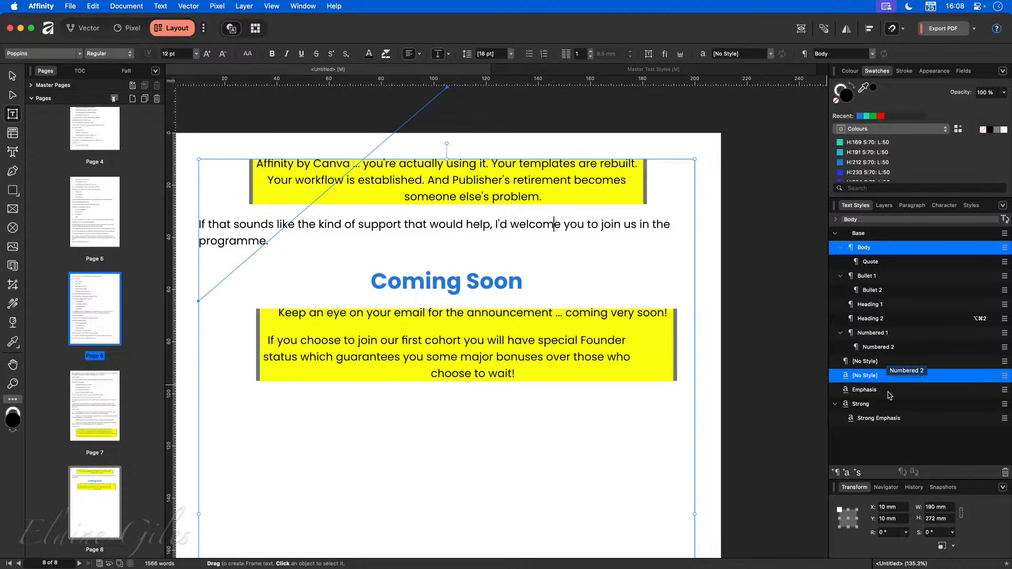
{"action": "left_click", "coordinate": [837, 473]}
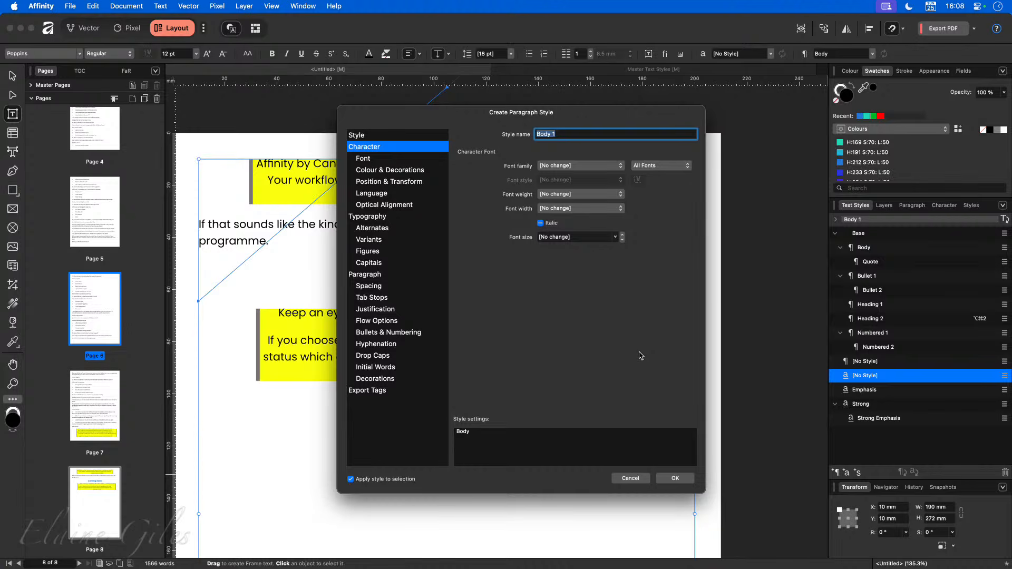
{"action": "type", "text": "DEMO"}
{"action": "left_click", "coordinate": [686, 482]}
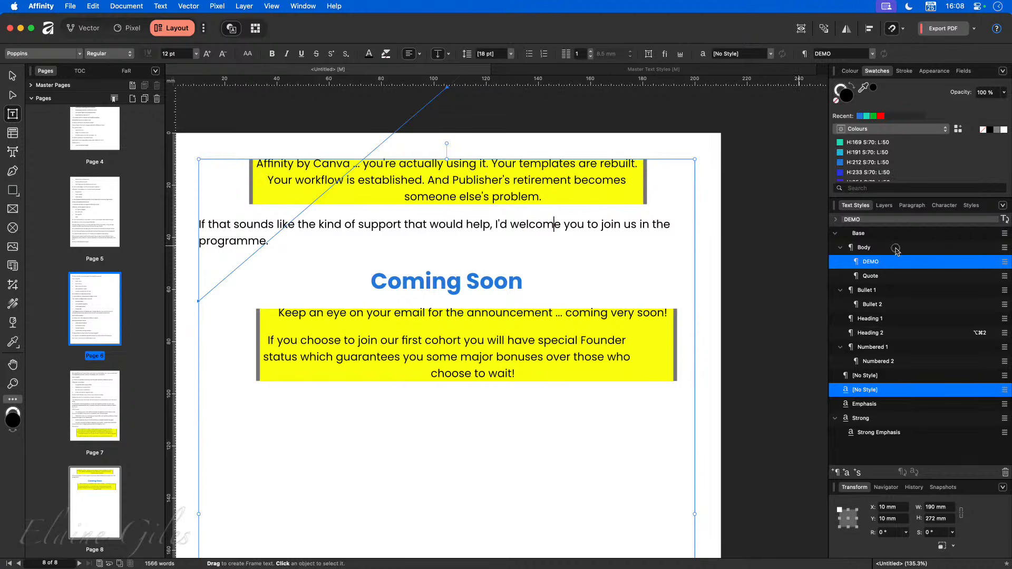
{"action": "left_click", "coordinate": [538, 224]}
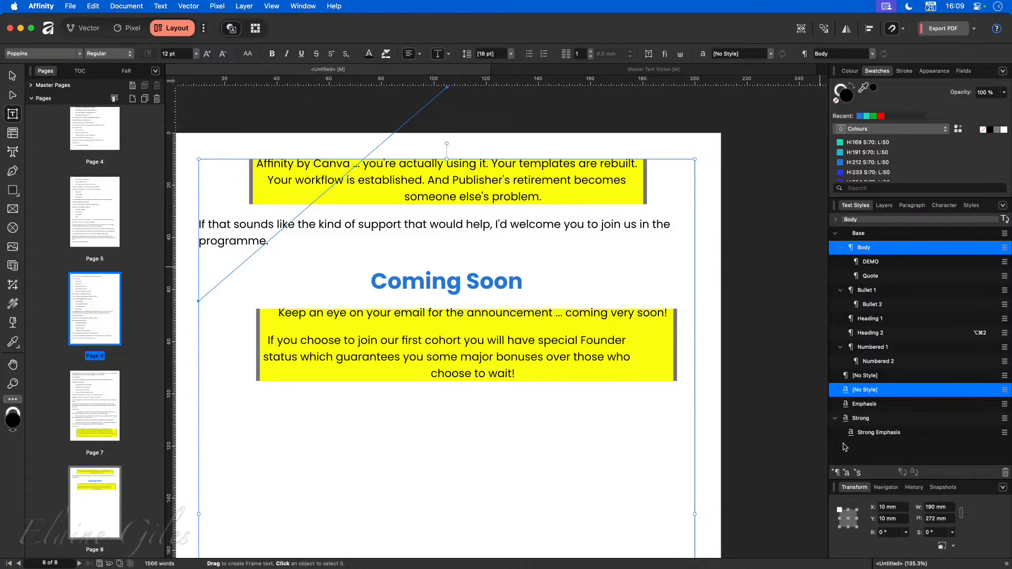
Delete all unused text styles from the document.
{"action": "left_click", "coordinate": [1002, 206]}
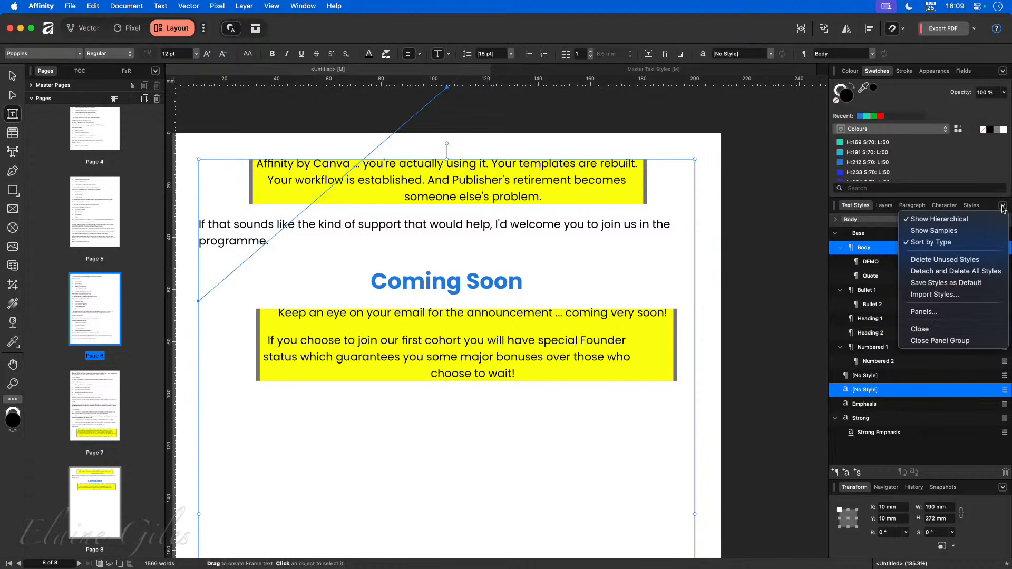
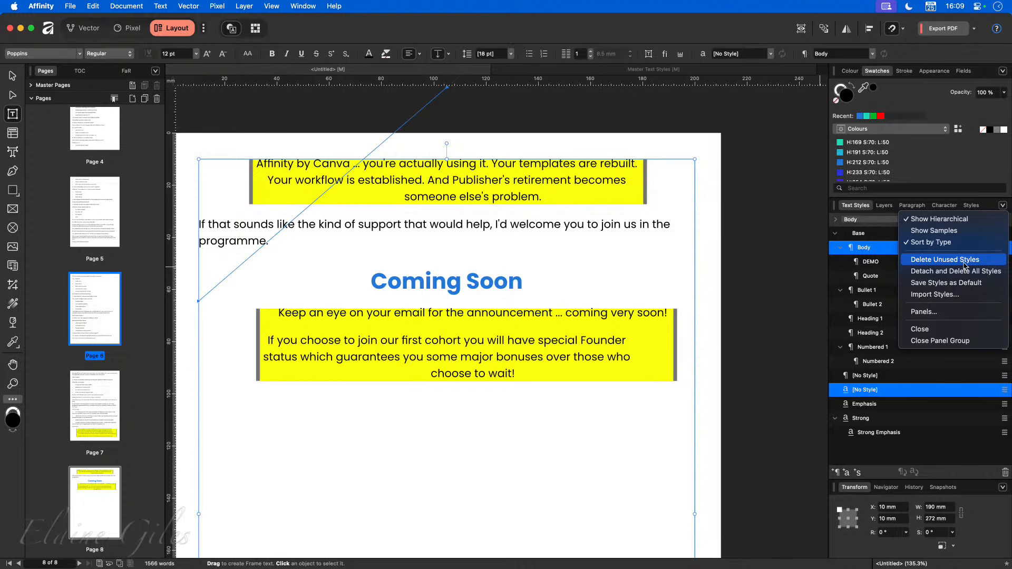
{"action": "left_click", "coordinate": [964, 262]}
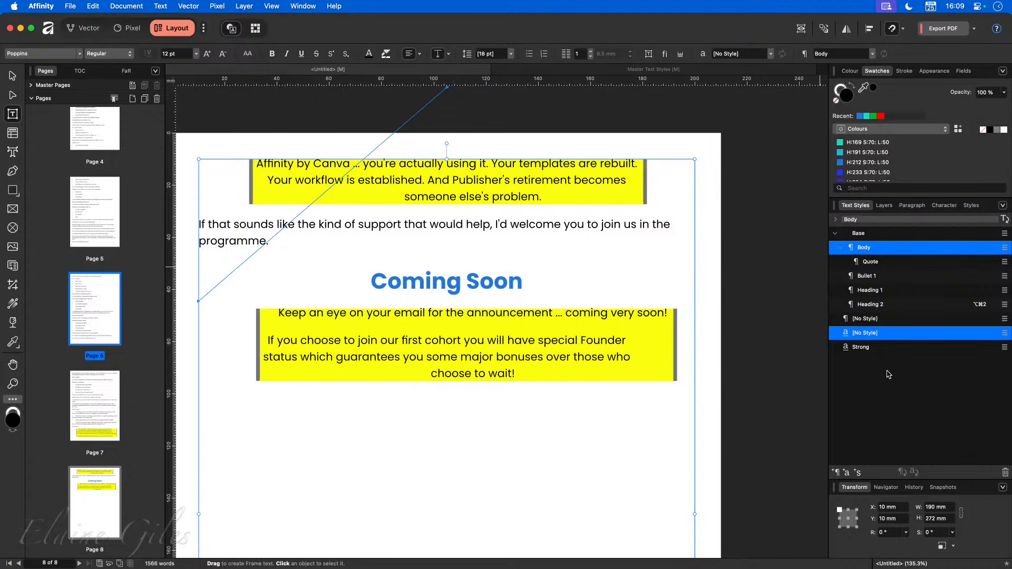
Return to page 1 and place the text cursor at the end of the Adobe InDesign bullet.
{"action": "double_click", "coordinate": [375, 224]}
{"action": "left_click_drag", "start_coordinate": [321, 226], "coordinate": [401, 230]}
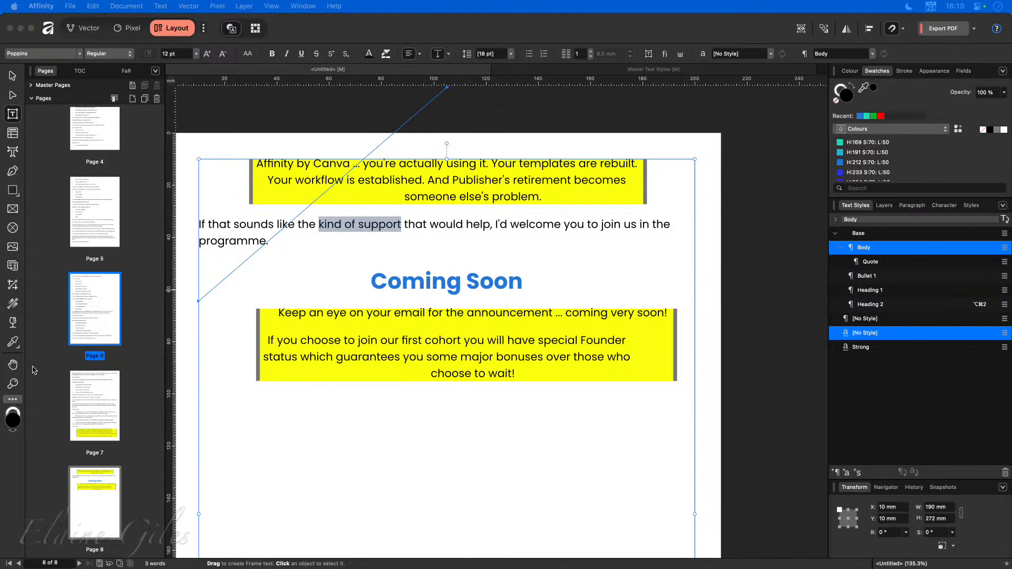
{"action": "scroll", "coordinate": [432, 406], "scroll_direction": "up", "scroll_amount": 10}
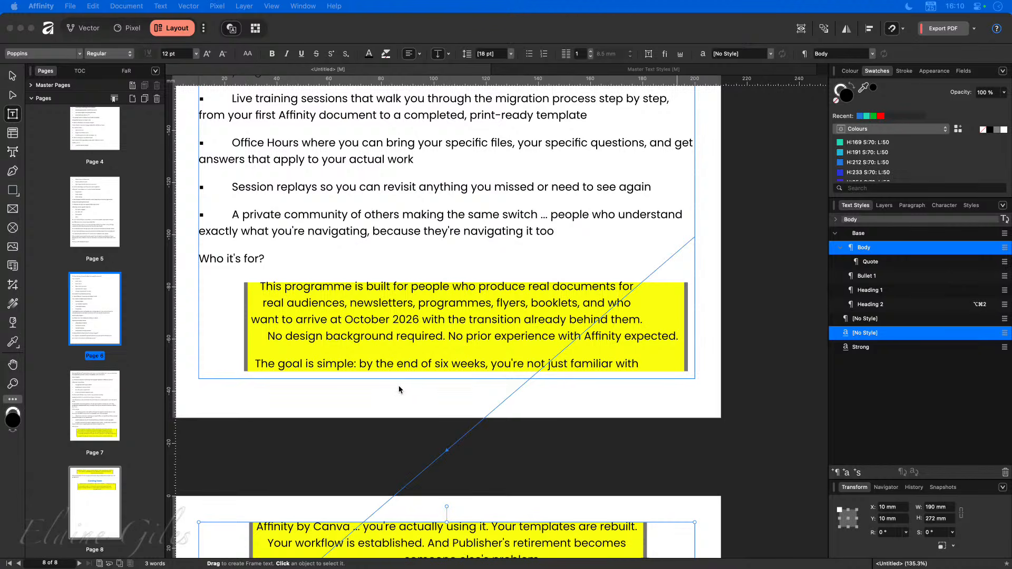
{"action": "scroll", "coordinate": [100, 311], "scroll_direction": "up", "scroll_amount": 6}
{"action": "double_click", "coordinate": [88, 161]}
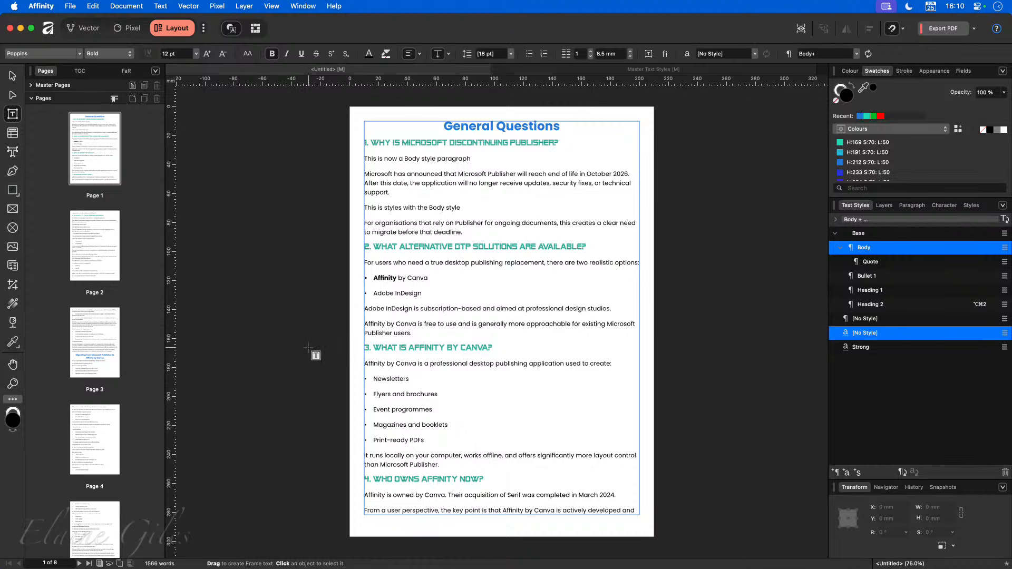
{"action": "left_click", "coordinate": [533, 292]}
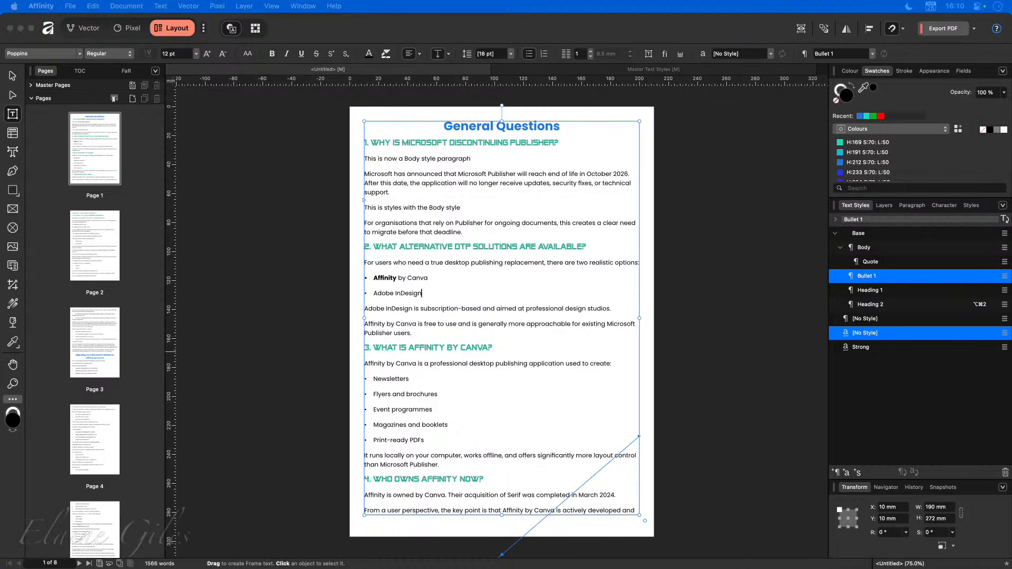
Deselect the text frame and examine the import and export options available for the Colours swatch palette.
{"action": "left_click", "coordinate": [342, 359]}
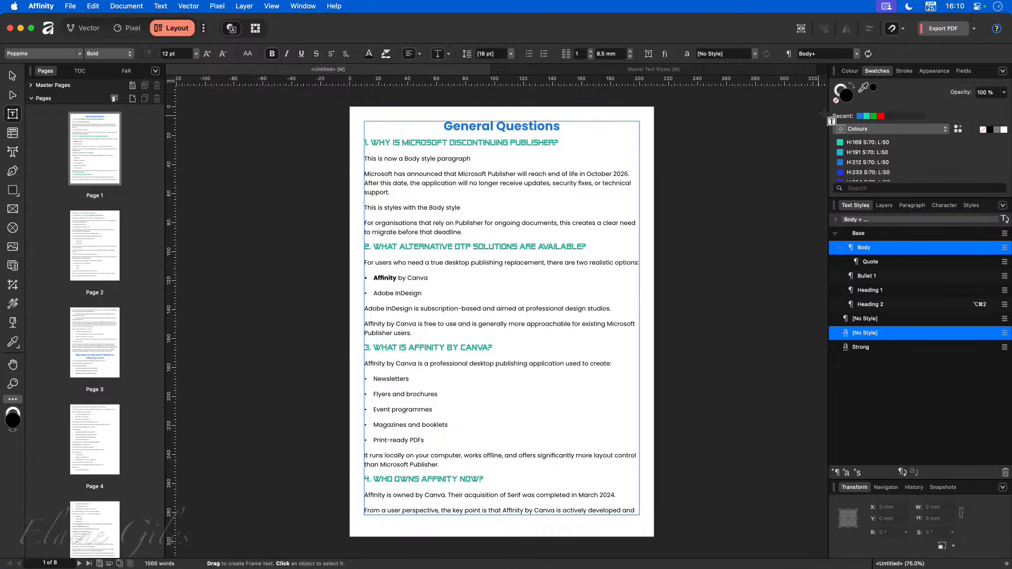
{"action": "left_click", "coordinate": [853, 71]}
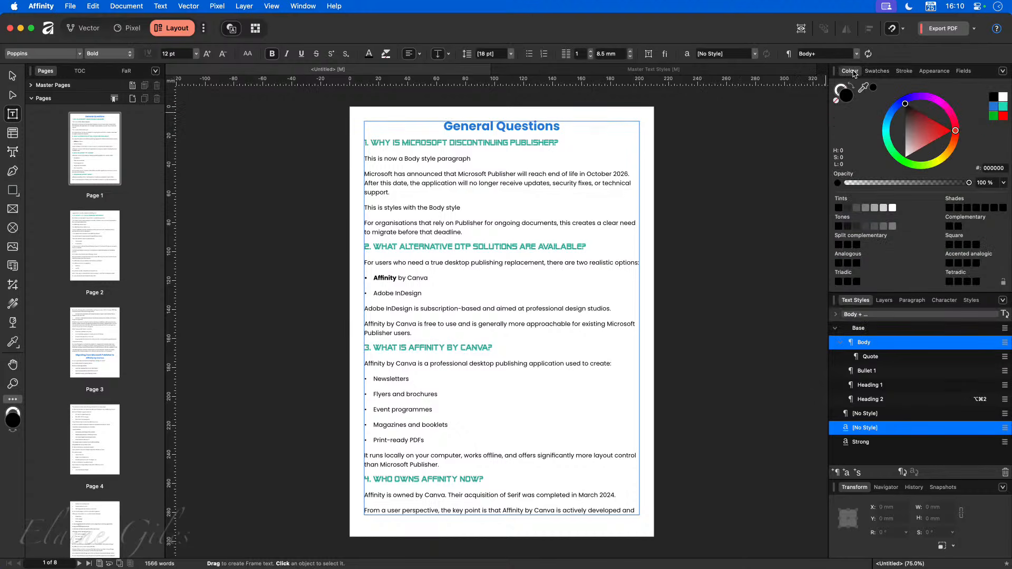
{"action": "left_click", "coordinate": [877, 71]}
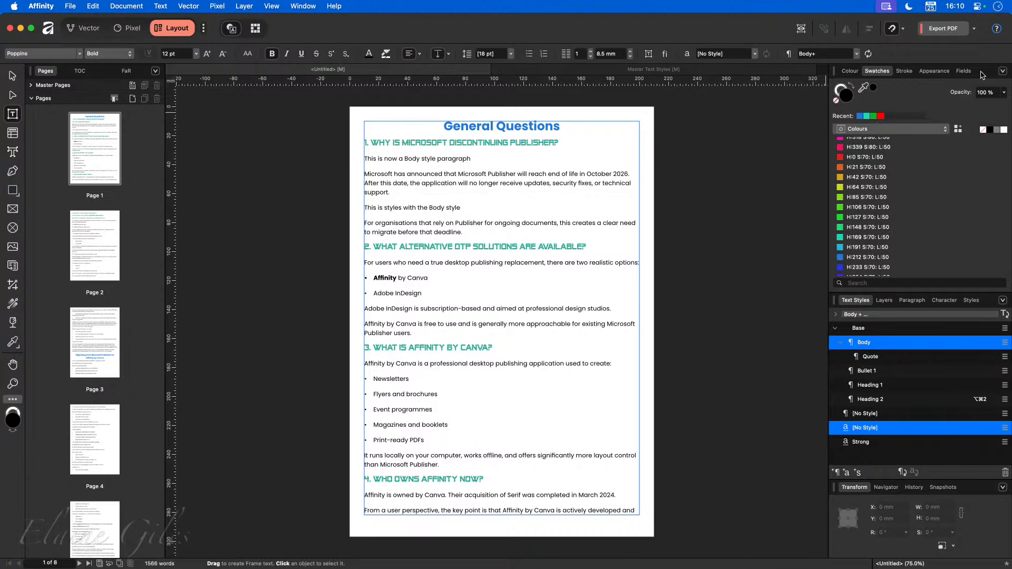
{"action": "left_click", "coordinate": [1002, 72]}
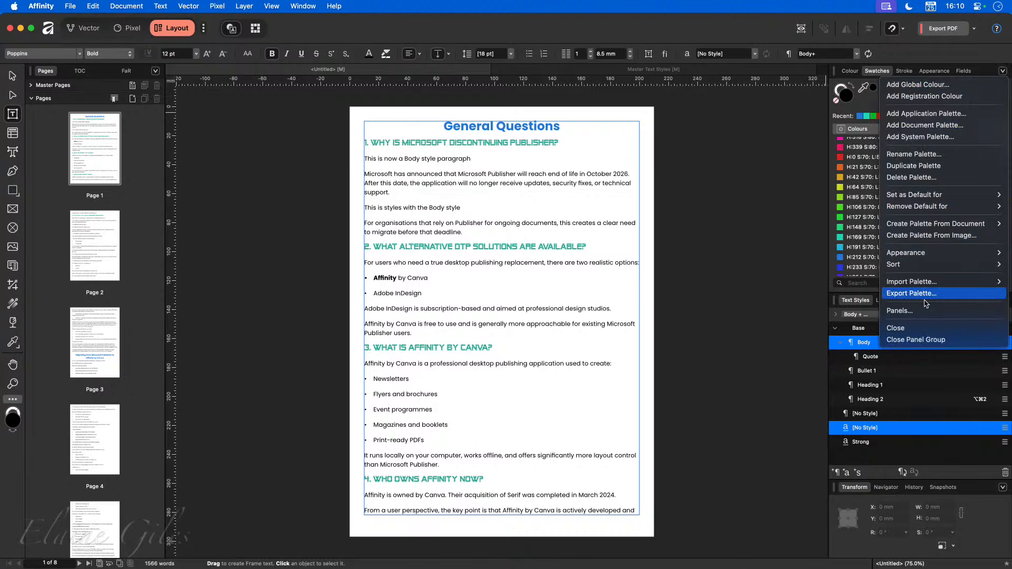
{"action": "mouse_move", "coordinate": [926, 287]}
{"action": "left_click", "coordinate": [750, 300]}
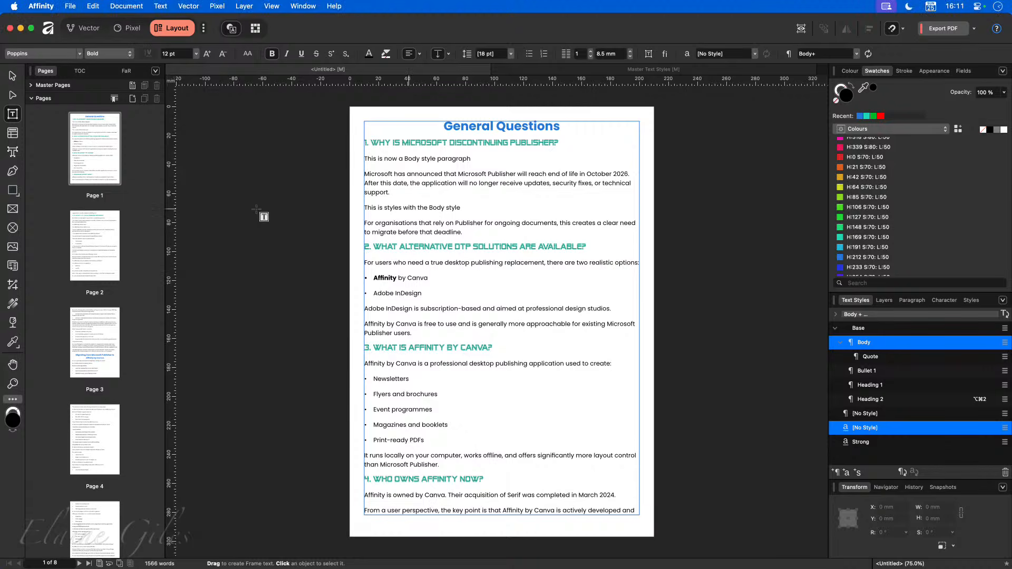
Open the favourite Master Text Styles document from the start screen, and close it without saving its changes.
{"action": "key", "text": "super+n"}
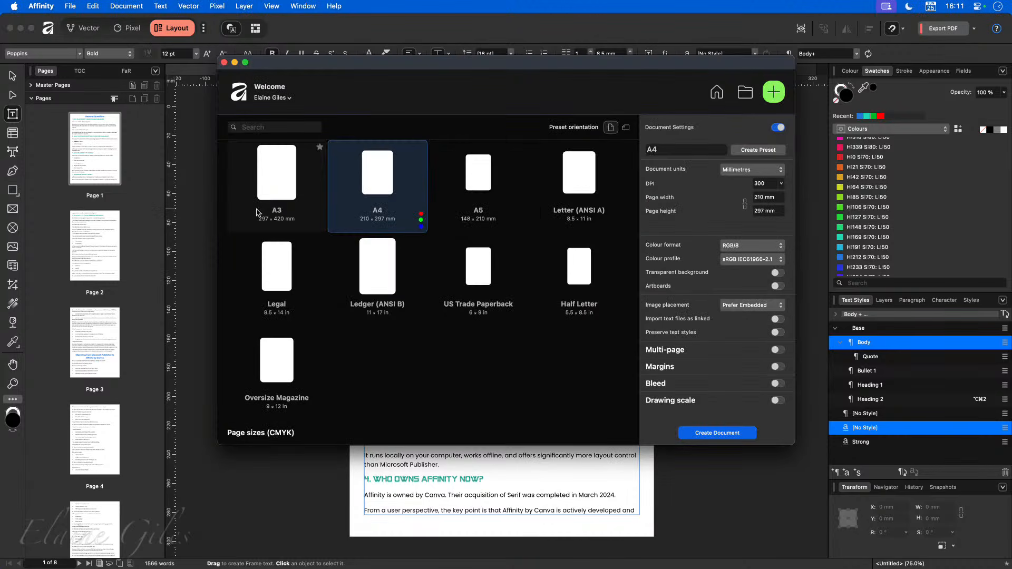
{"action": "left_click", "coordinate": [716, 93]}
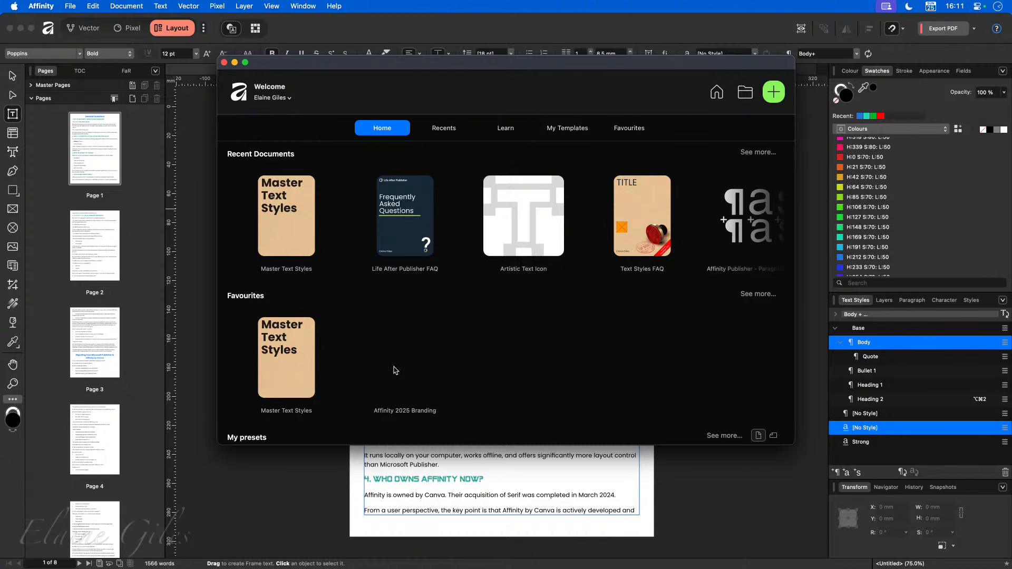
{"action": "left_click", "coordinate": [296, 368]}
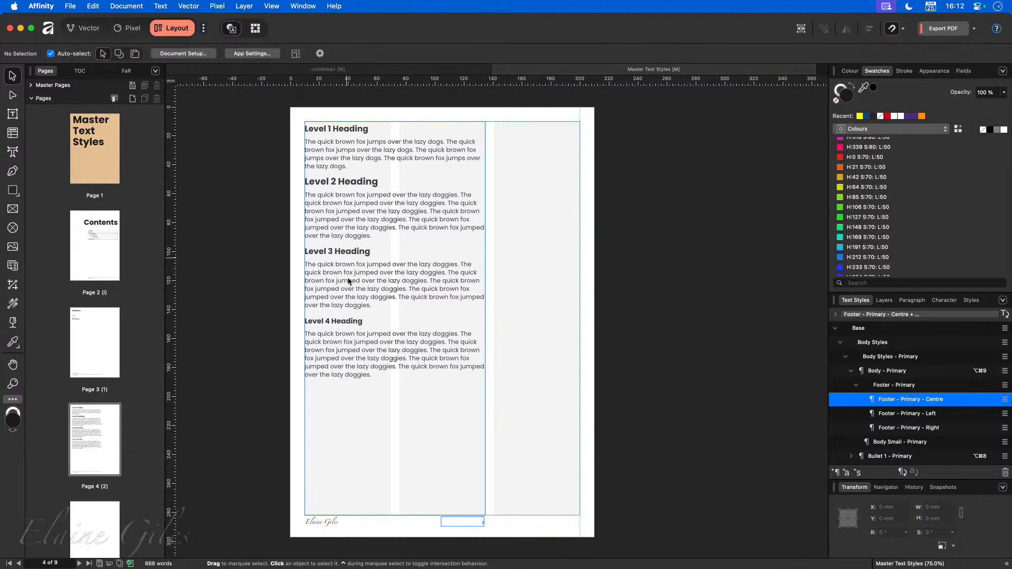
{"action": "left_click", "coordinate": [497, 70]}
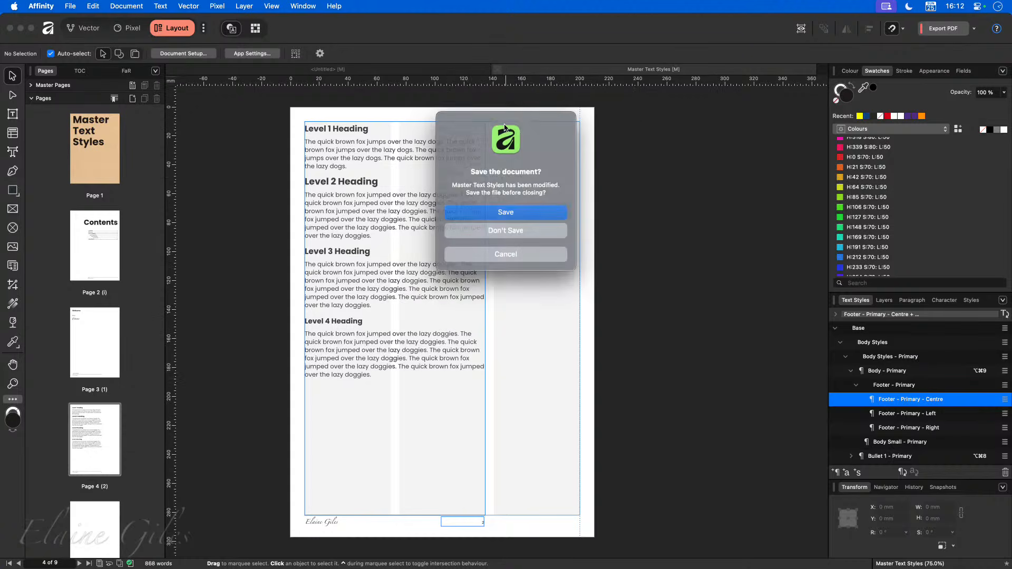
{"action": "left_click", "coordinate": [513, 231]}
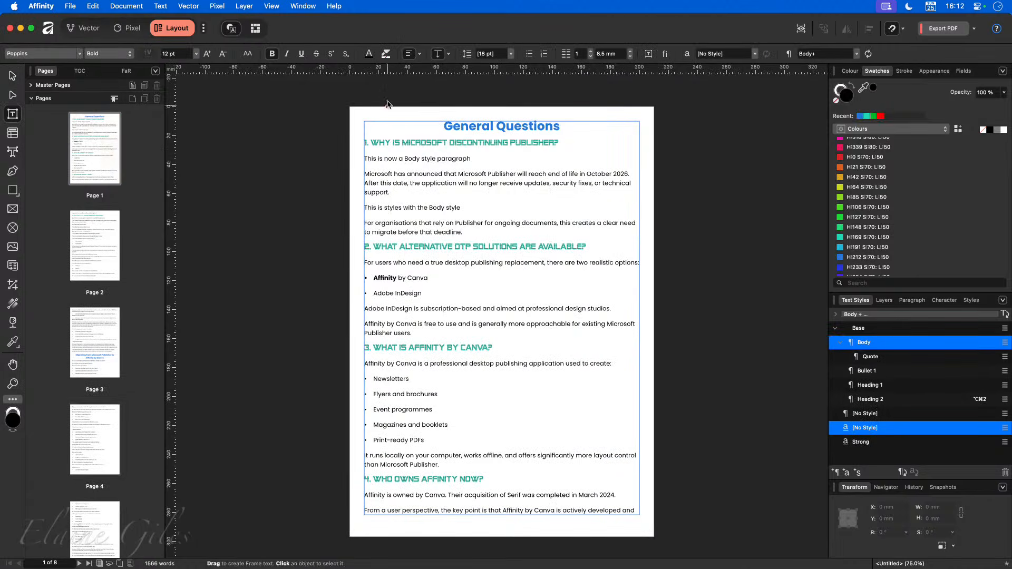
With the cursor in the General Questions heading, load DEMO - Default Text Styles.afpub from the "11 - Importing Styles" folder for a text style import.
{"action": "left_click", "coordinate": [551, 129]}
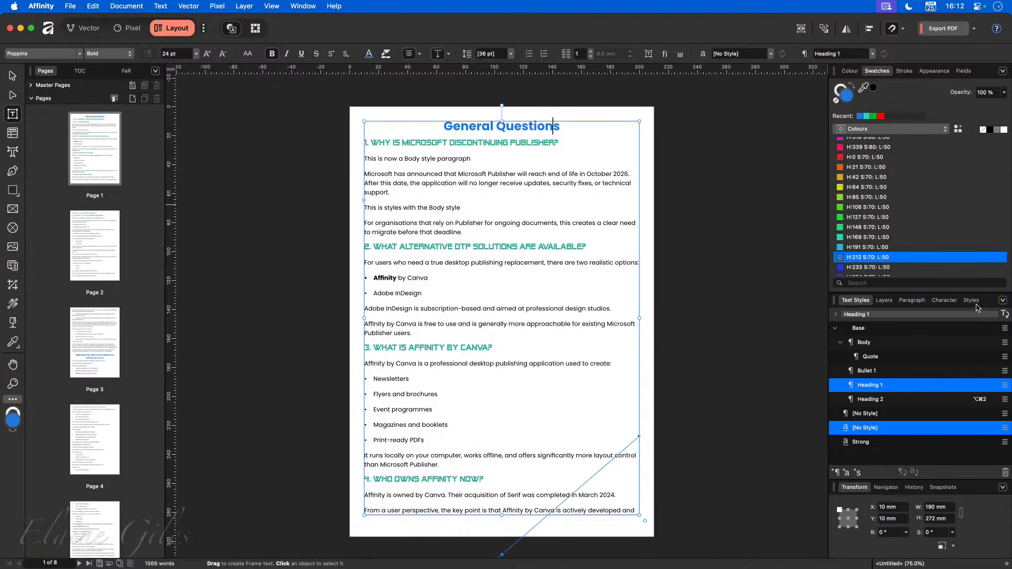
{"action": "left_click", "coordinate": [1002, 301]}
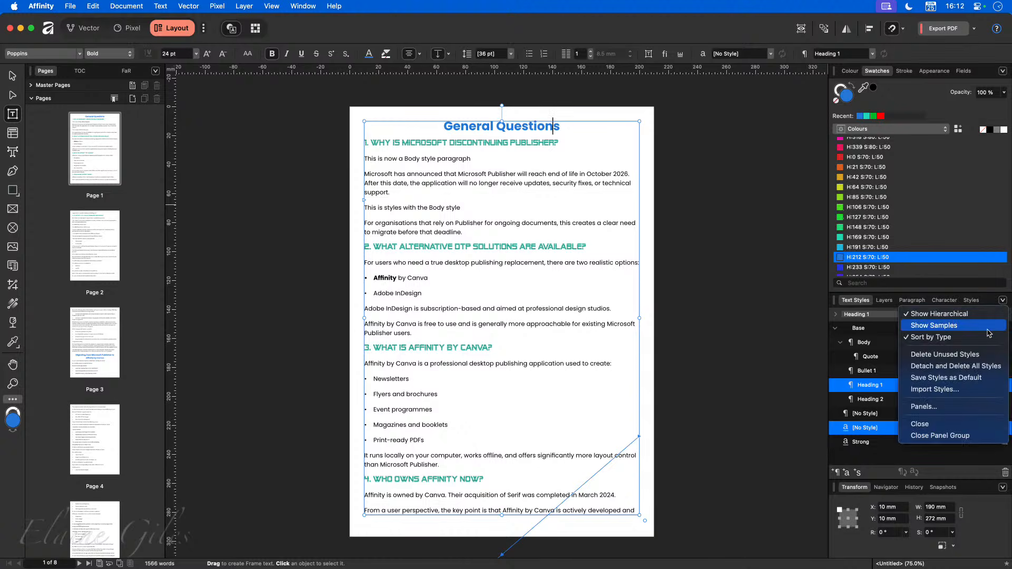
{"action": "left_click", "coordinate": [935, 392]}
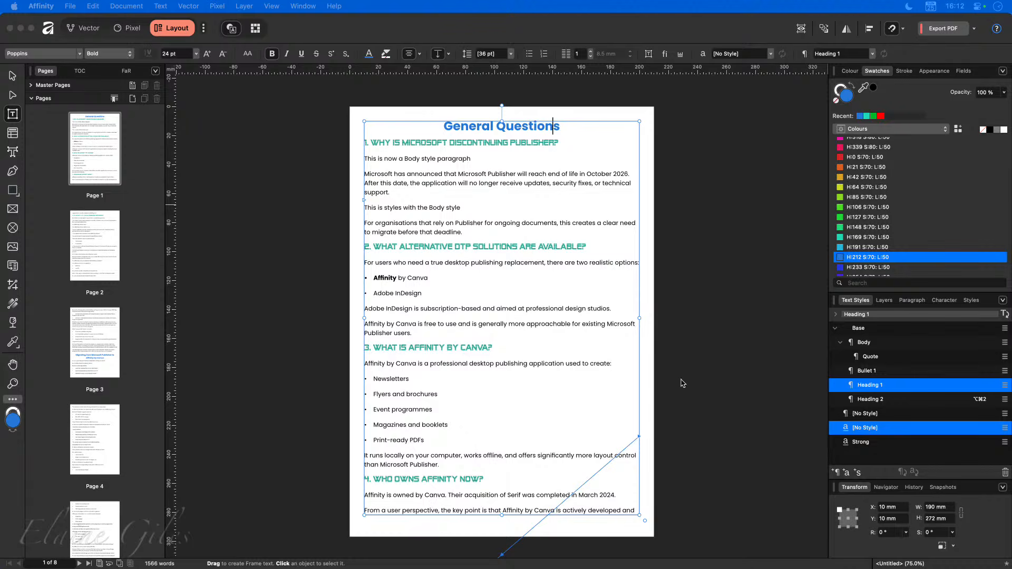
{"action": "left_click", "coordinate": [1003, 300]}
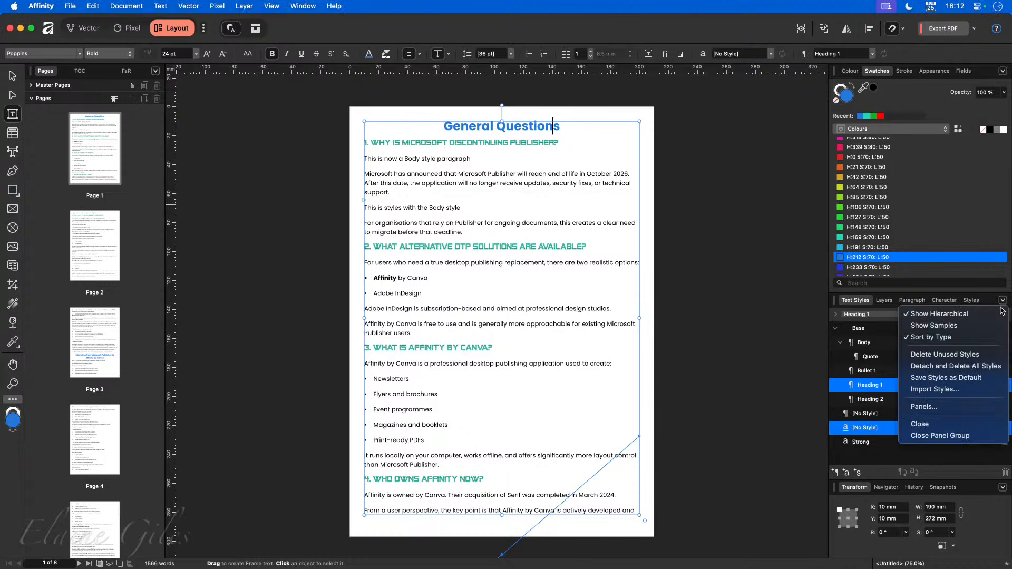
{"action": "left_click", "coordinate": [937, 391]}
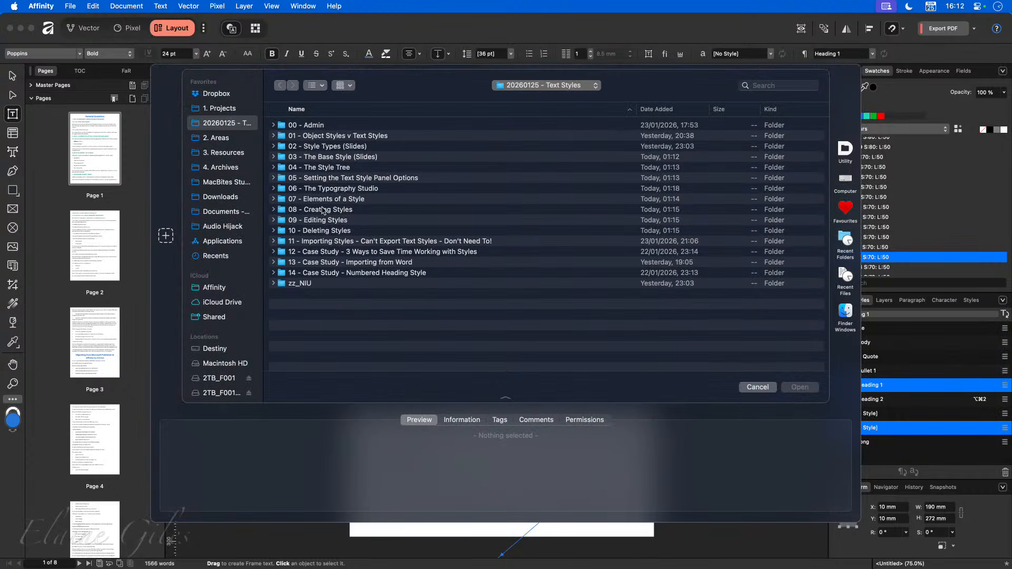
{"action": "double_click", "coordinate": [312, 242]}
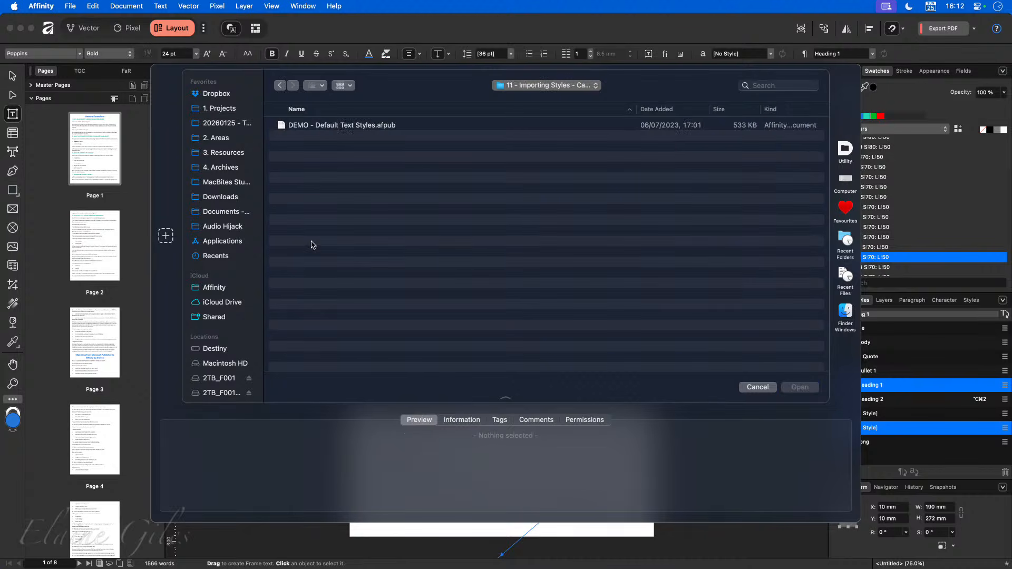
{"action": "left_click", "coordinate": [337, 127]}
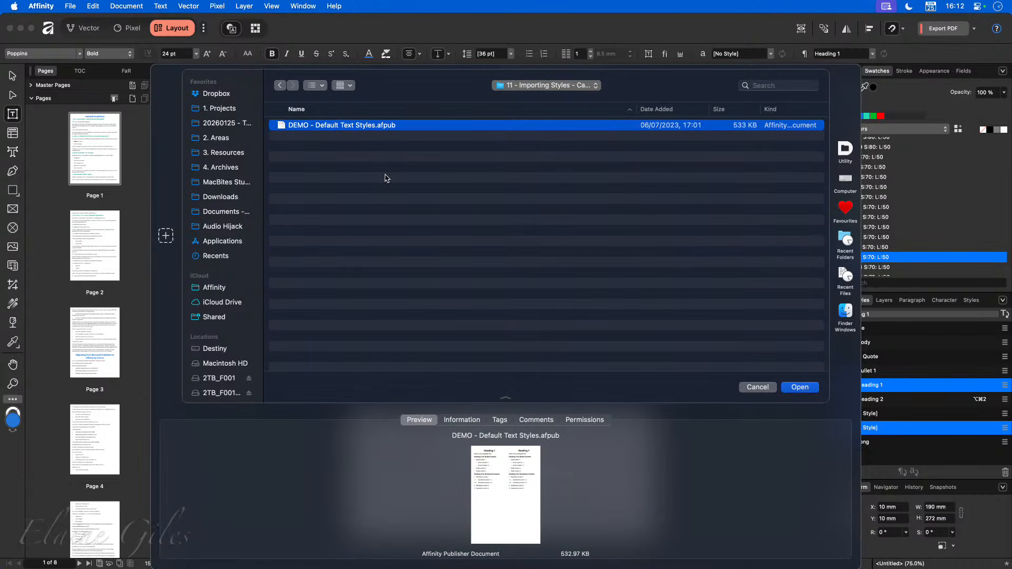
{"action": "left_click", "coordinate": [787, 391]}
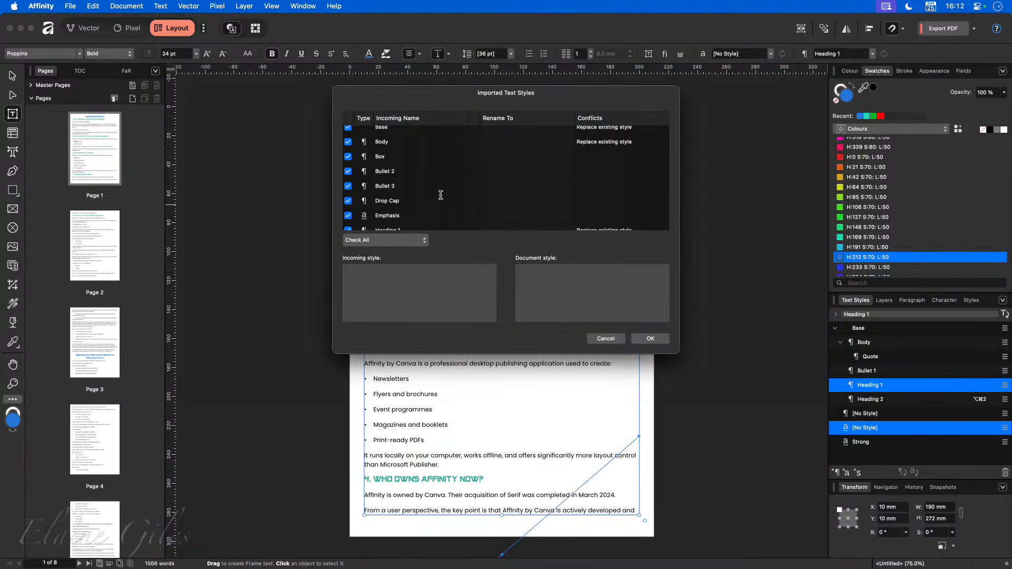
Review the incoming text styles and import all of them, replacing the existing styles that conflict.
{"action": "scroll", "coordinate": [463, 192], "scroll_direction": "up", "scroll_amount": 1}
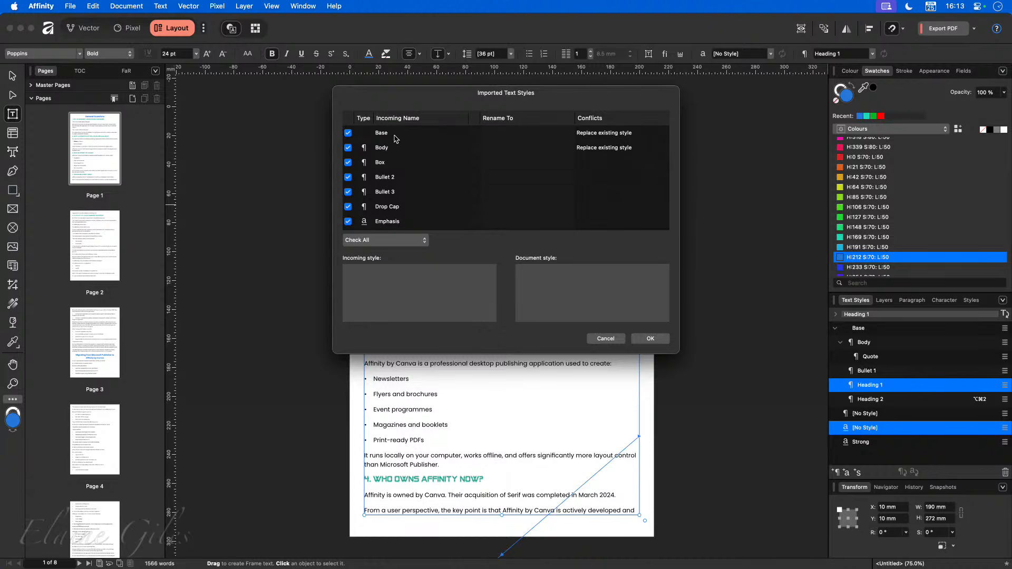
{"action": "scroll", "coordinate": [480, 210], "scroll_direction": "down", "scroll_amount": 3}
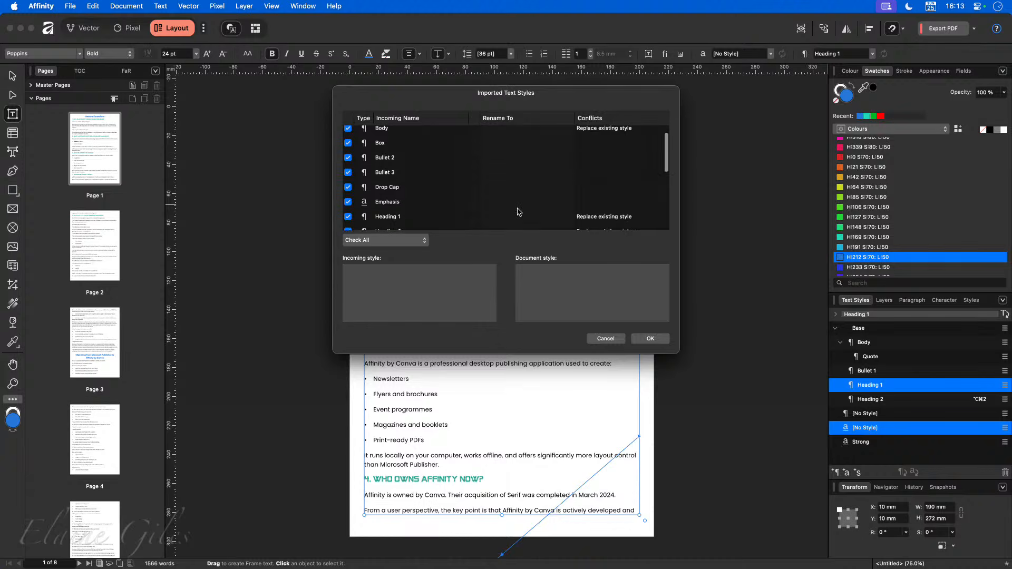
{"action": "scroll", "coordinate": [518, 211], "scroll_direction": "down", "scroll_amount": 2}
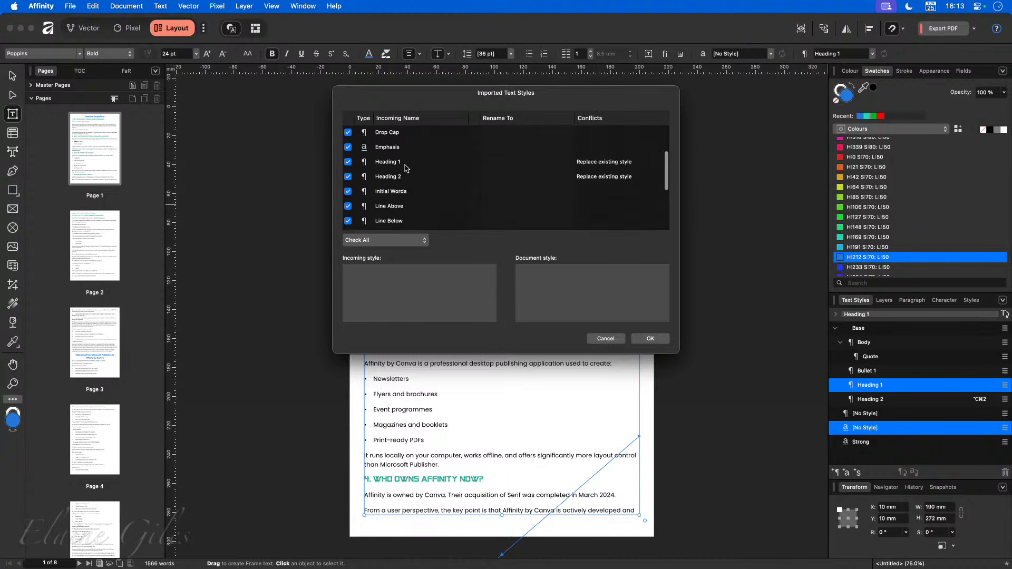
{"action": "scroll", "coordinate": [473, 199], "scroll_direction": "down", "scroll_amount": 10}
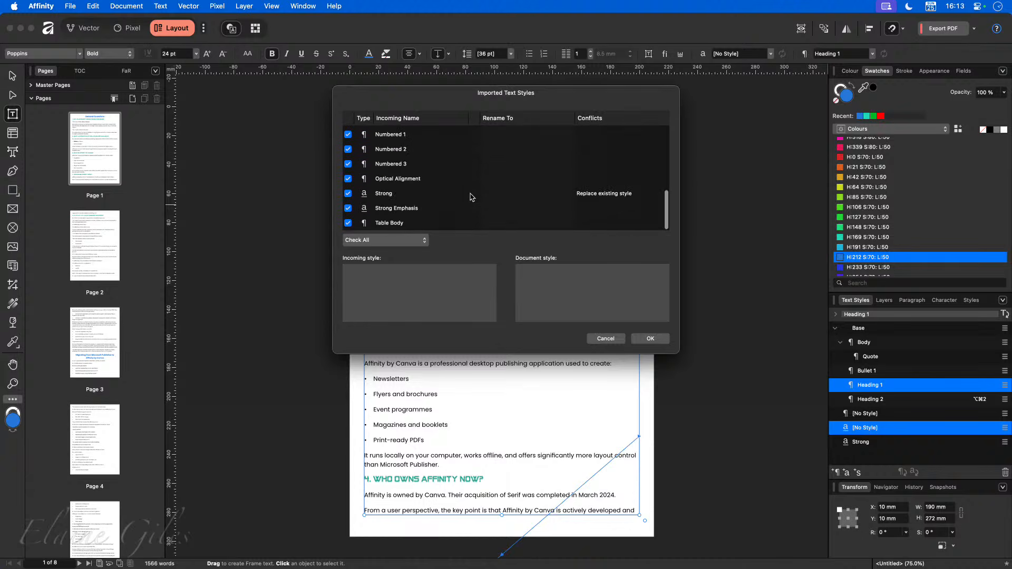
{"action": "scroll", "coordinate": [503, 213], "scroll_direction": "up", "scroll_amount": 15}
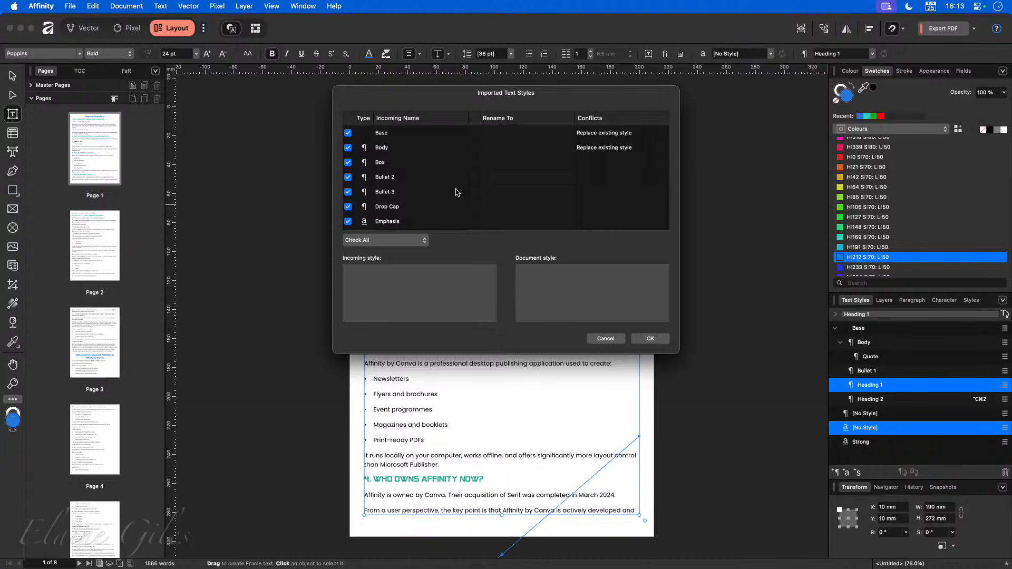
{"action": "left_click", "coordinate": [650, 339]}
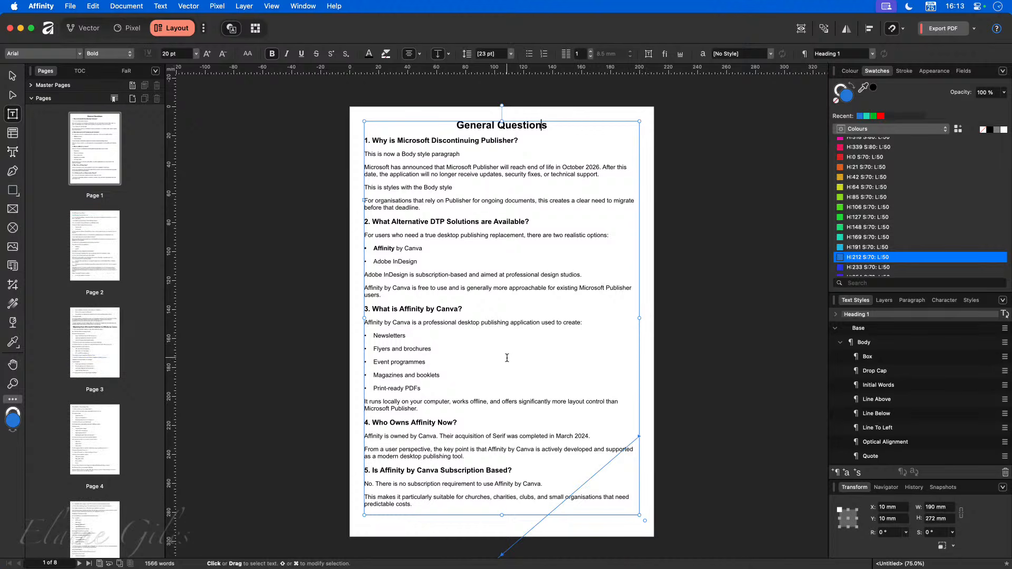
Check the headings, body text and bullets on the first three pages after the style import.
{"action": "scroll", "coordinate": [523, 384], "scroll_direction": "down", "scroll_amount": 15}
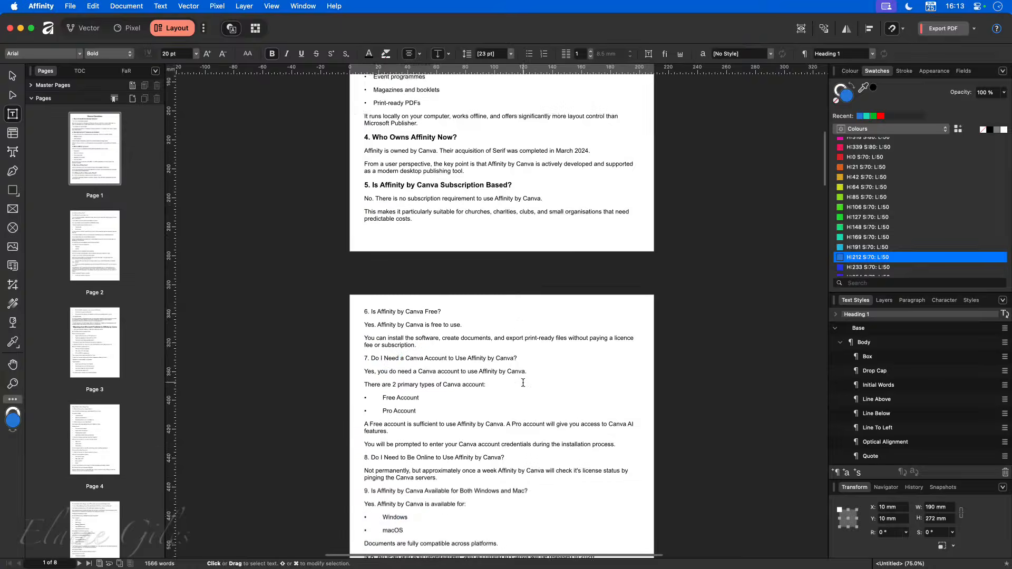
{"action": "scroll", "coordinate": [523, 381], "scroll_direction": "down", "scroll_amount": 3}
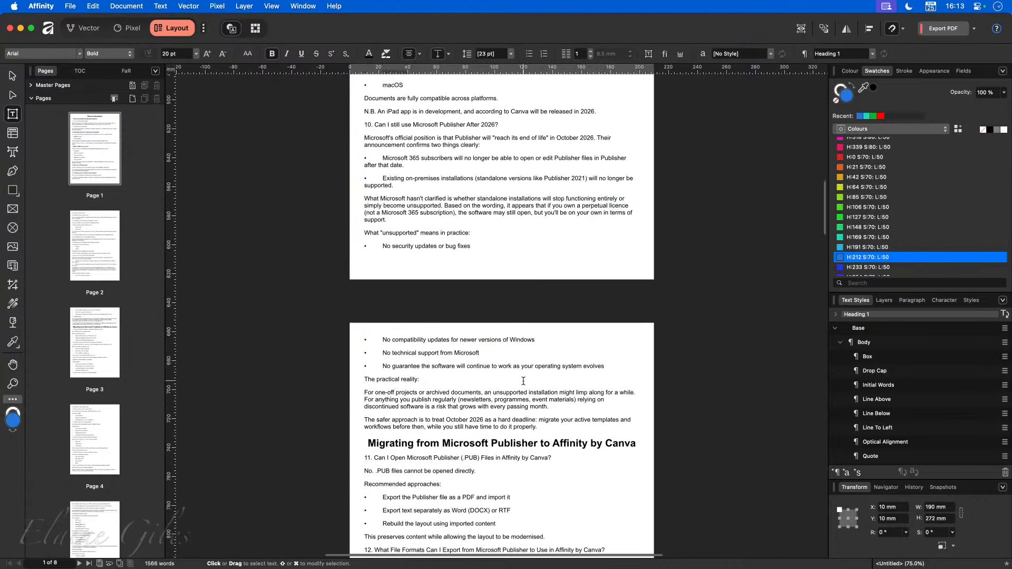
{"action": "scroll", "coordinate": [524, 381], "scroll_direction": "up", "scroll_amount": 15}
{"action": "scroll", "coordinate": [525, 380], "scroll_direction": "up", "scroll_amount": 6}
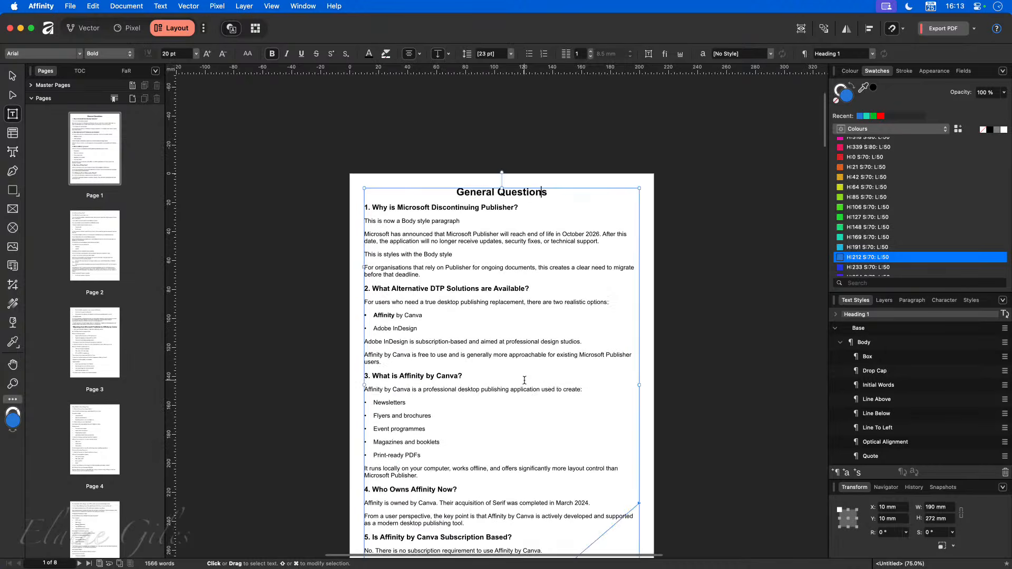
{"action": "scroll", "coordinate": [525, 381], "scroll_direction": "down", "scroll_amount": 1}
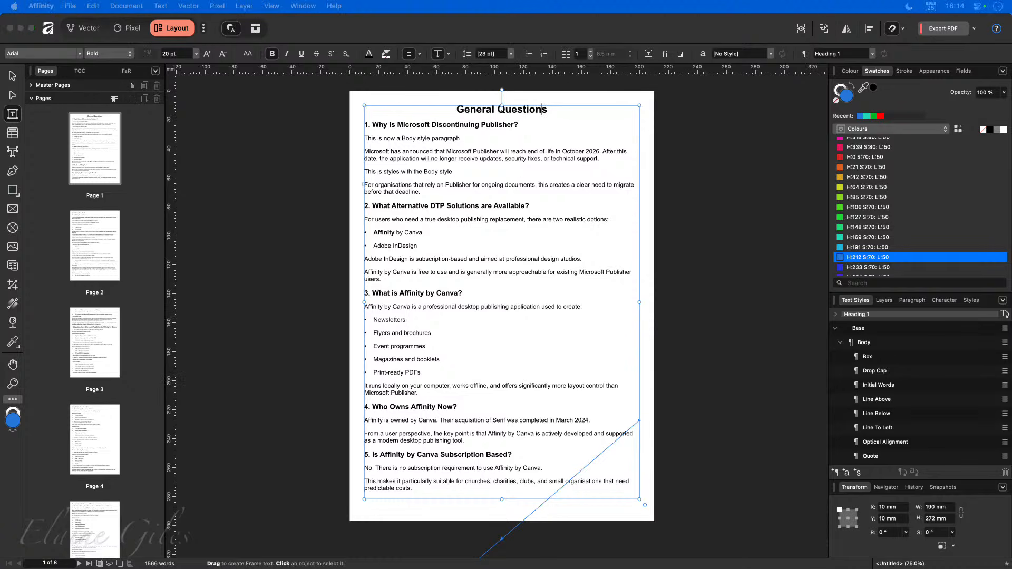
Switch to Finder and open the Text Styles folder inside Dropbox's Application Support, Affinity and Defaults folders.
{"action": "left_click_drag", "start_coordinate": [0, 305], "coordinate": [283, 220]}
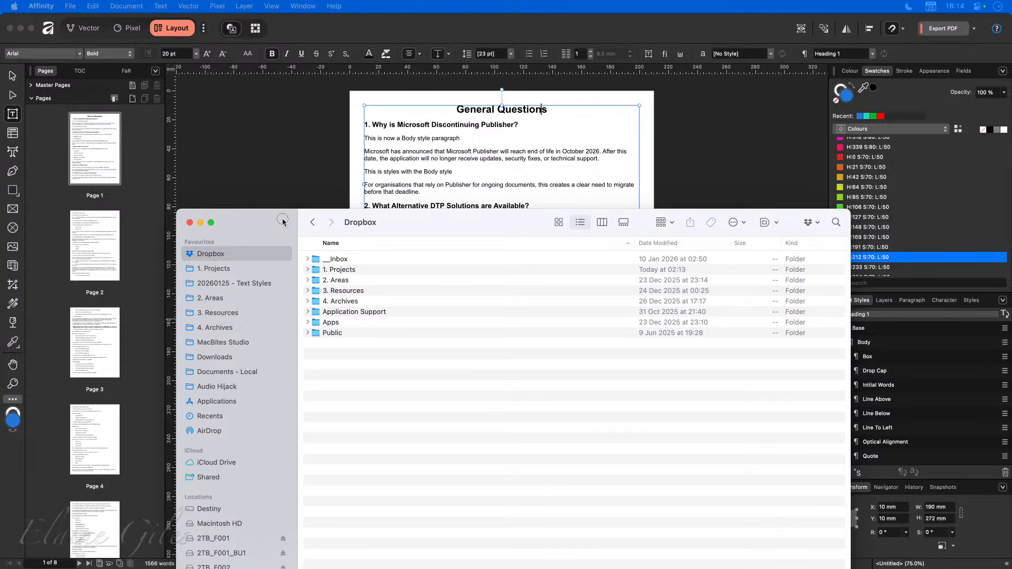
{"action": "double_click", "coordinate": [372, 315]}
{"action": "left_click", "coordinate": [348, 270]}
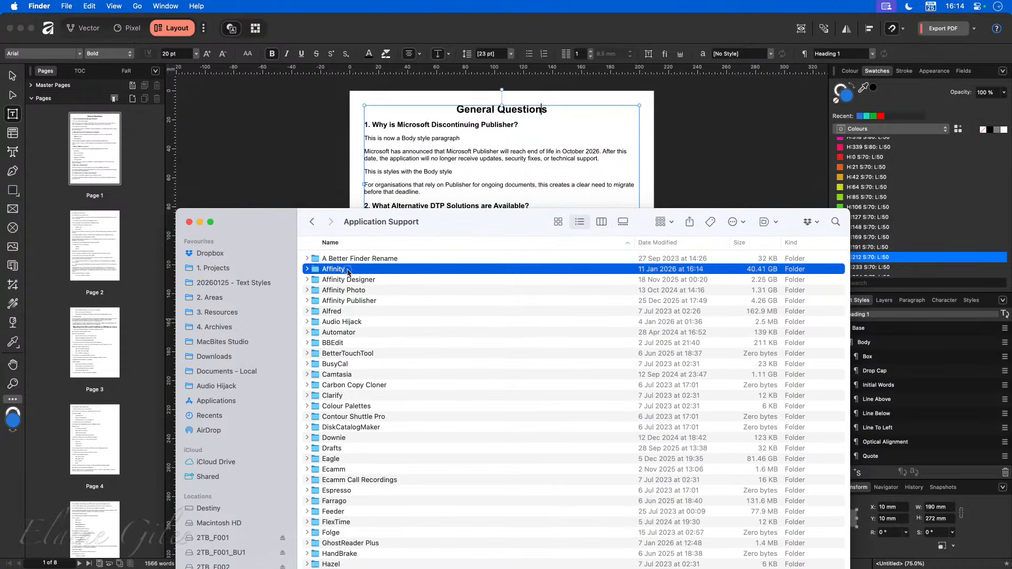
{"action": "double_click", "coordinate": [348, 270]}
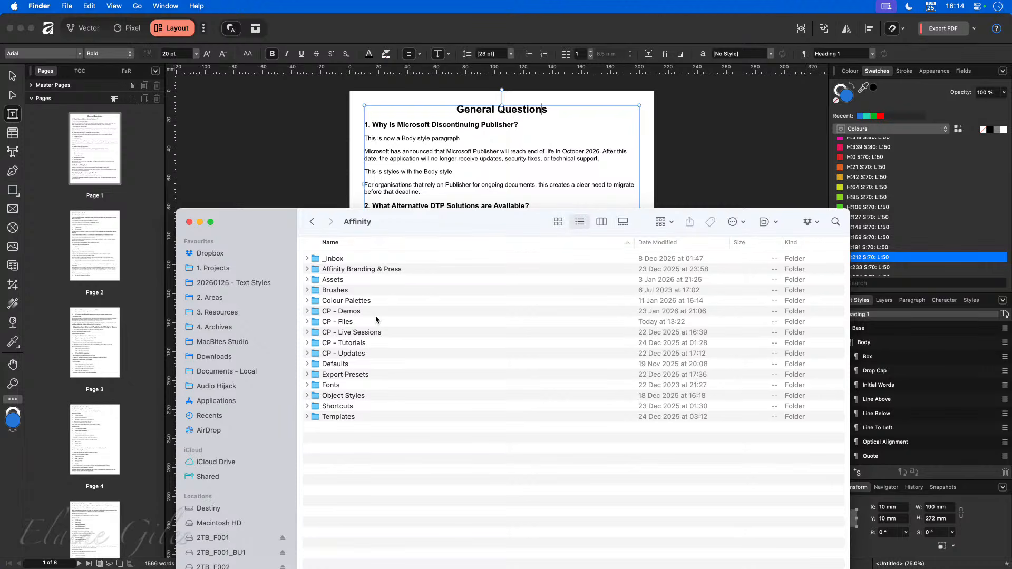
{"action": "left_click", "coordinate": [364, 304]}
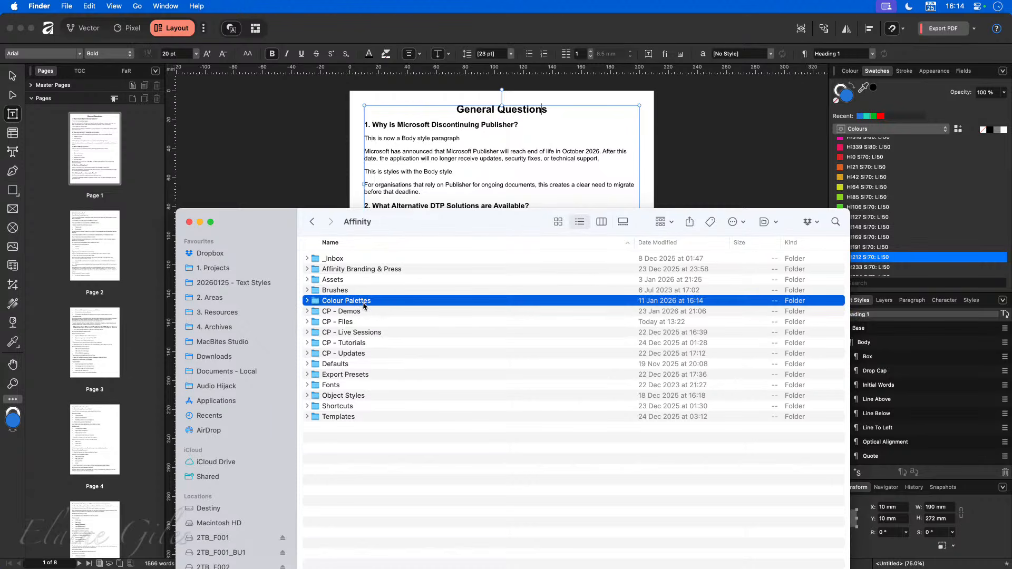
{"action": "left_click", "coordinate": [362, 396]}
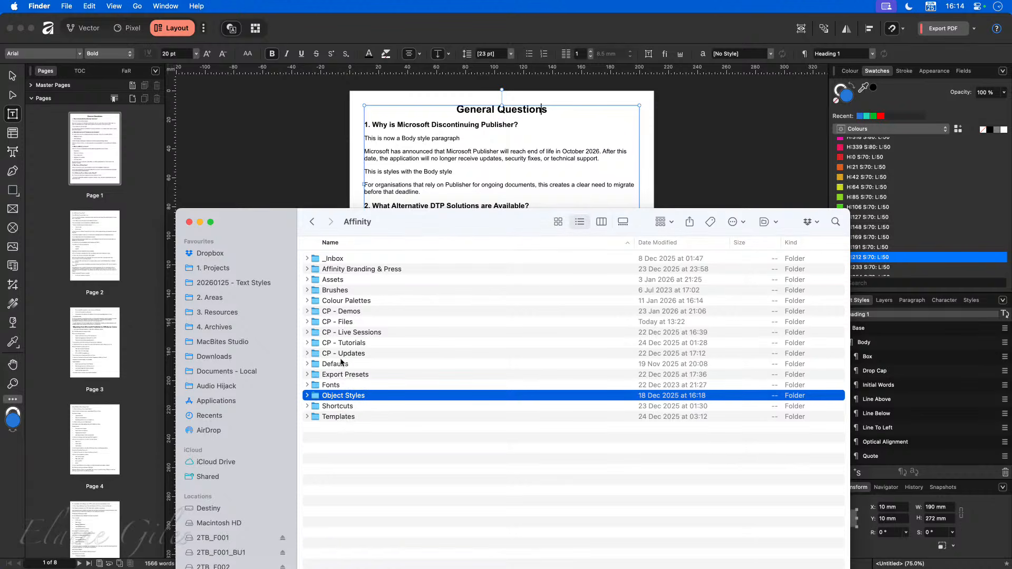
{"action": "left_click", "coordinate": [307, 364]}
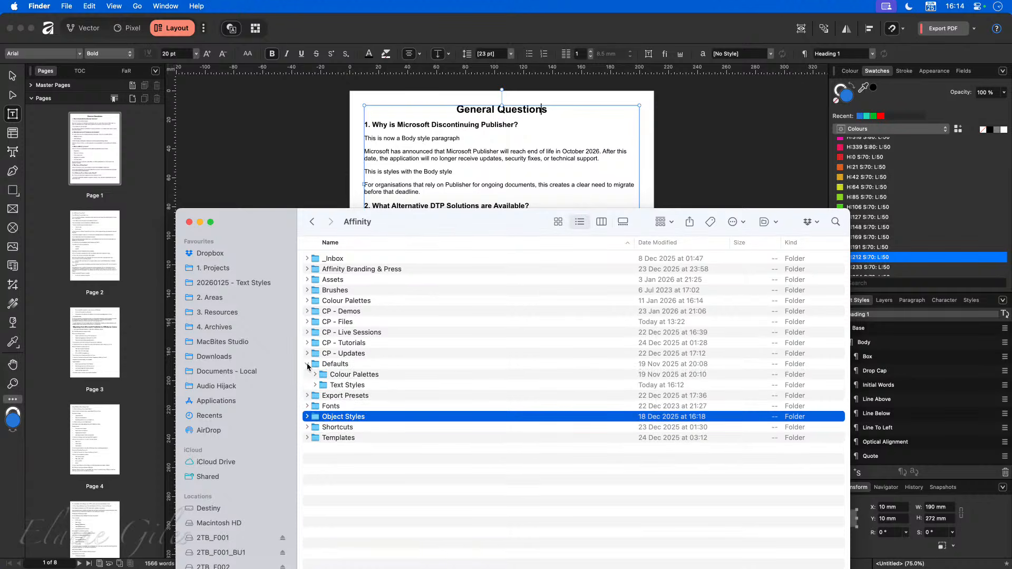
{"action": "double_click", "coordinate": [356, 385]}
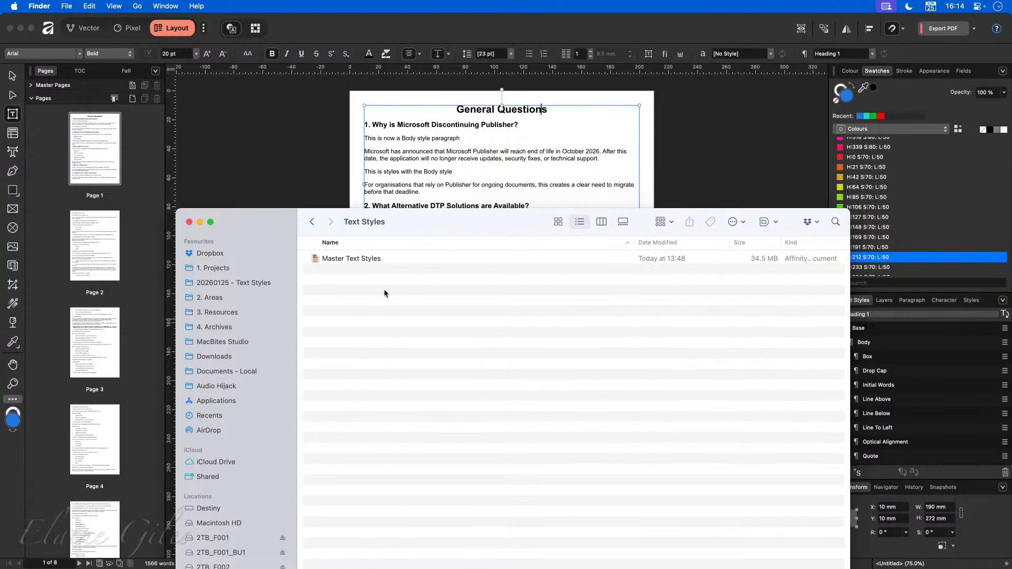
Point out the Master Text Styles document in its folder, close the Finder window and return to the Affinity document.
{"action": "left_click", "coordinate": [405, 259]}
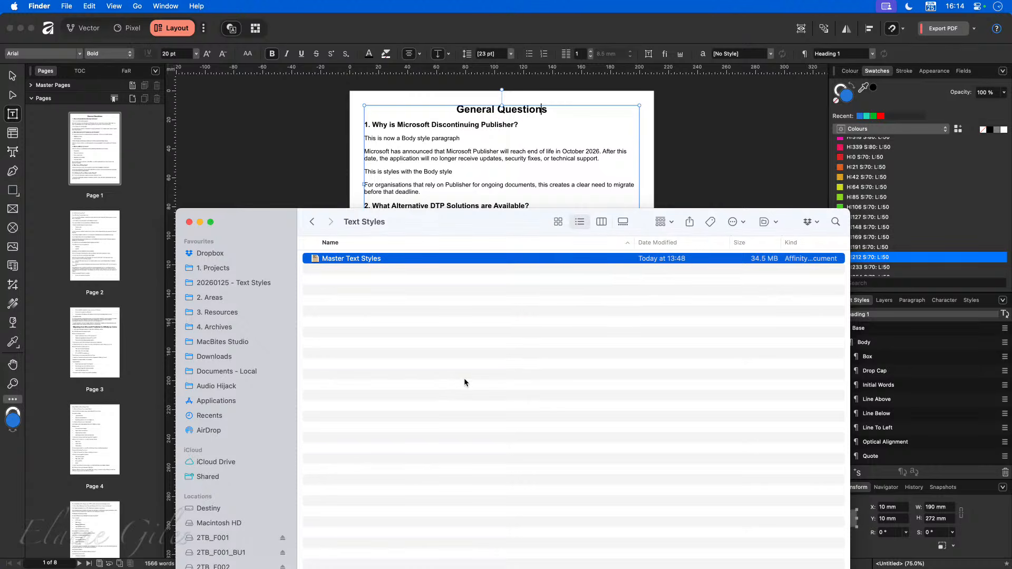
{"action": "left_click", "coordinate": [381, 308]}
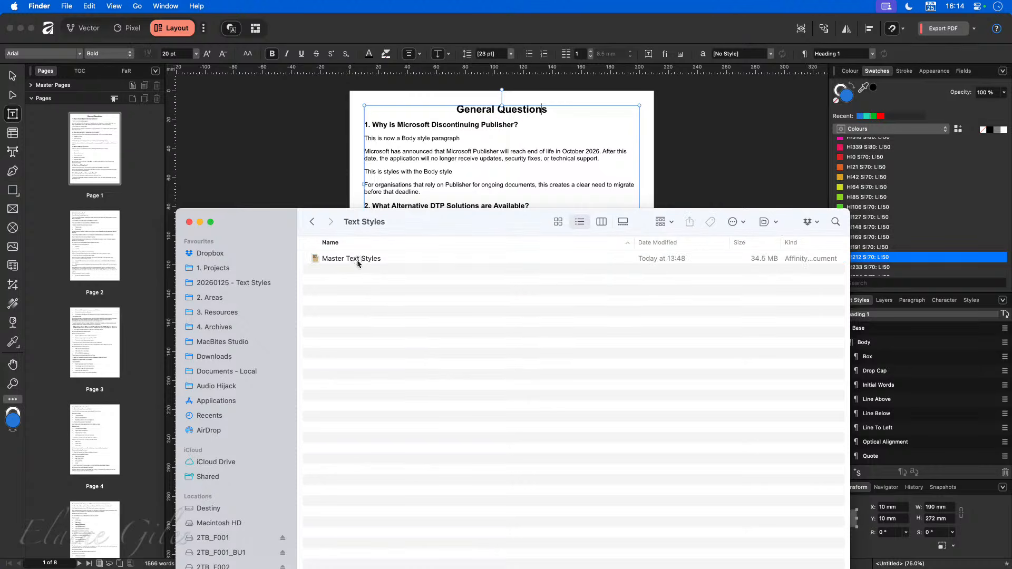
{"action": "left_click", "coordinate": [358, 260]}
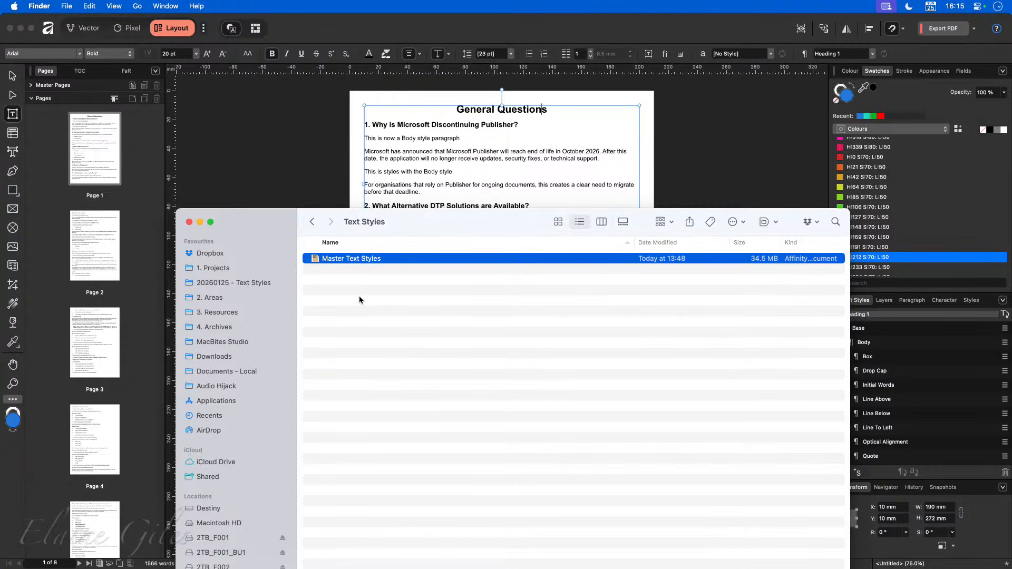
{"action": "left_click", "coordinate": [414, 288]}
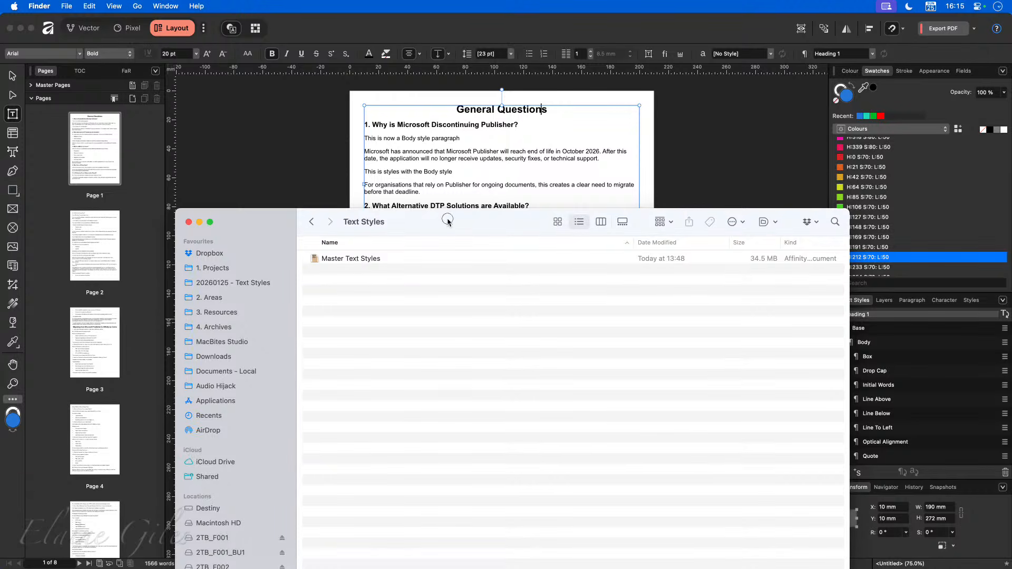
{"action": "key", "text": "super+w"}
{"action": "left_click", "coordinate": [280, 451]}
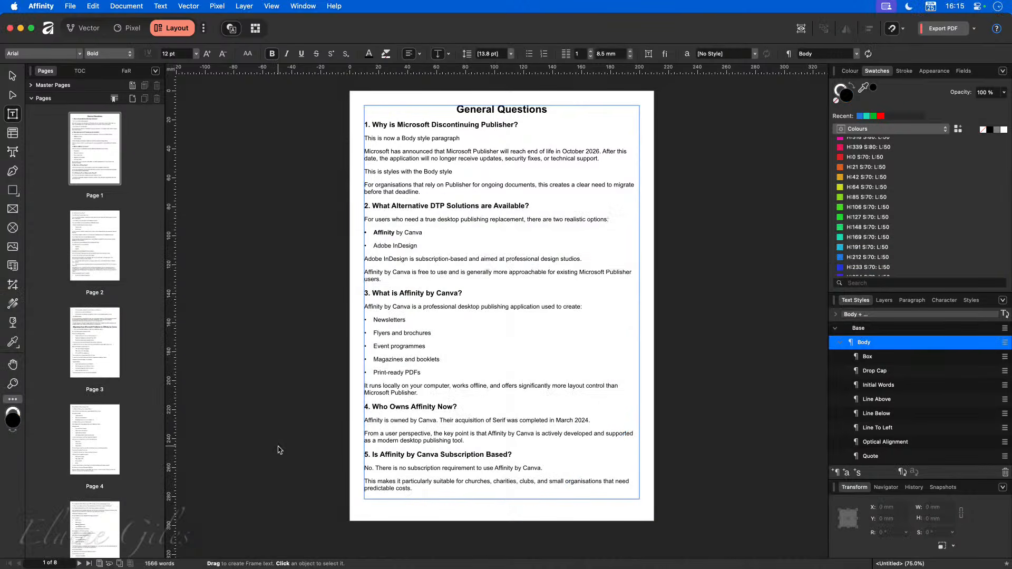
View the recent and favourite documents on the new-document window's home page and close that window.
{"action": "key", "text": "super+n"}
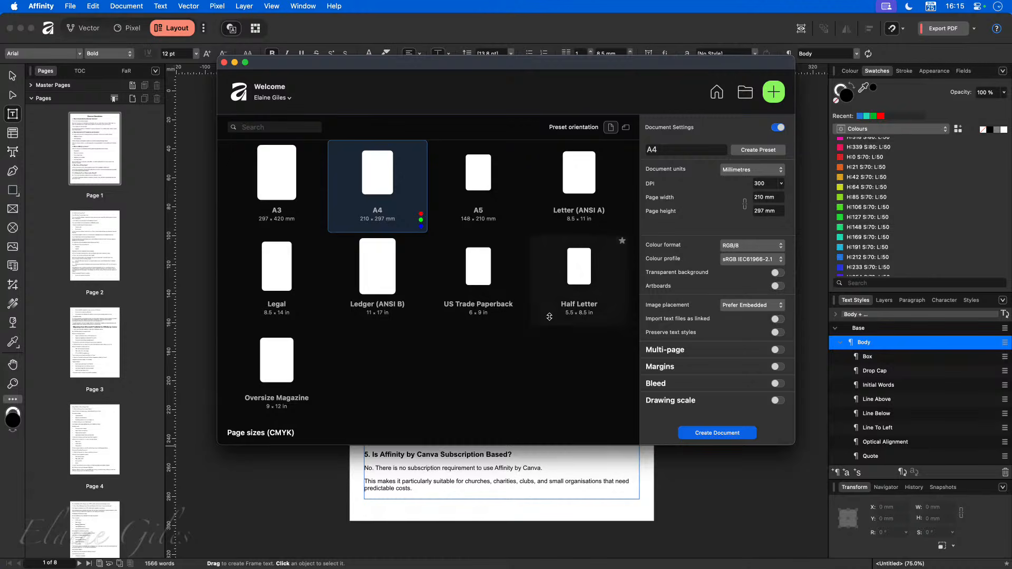
{"action": "left_click", "coordinate": [716, 93]}
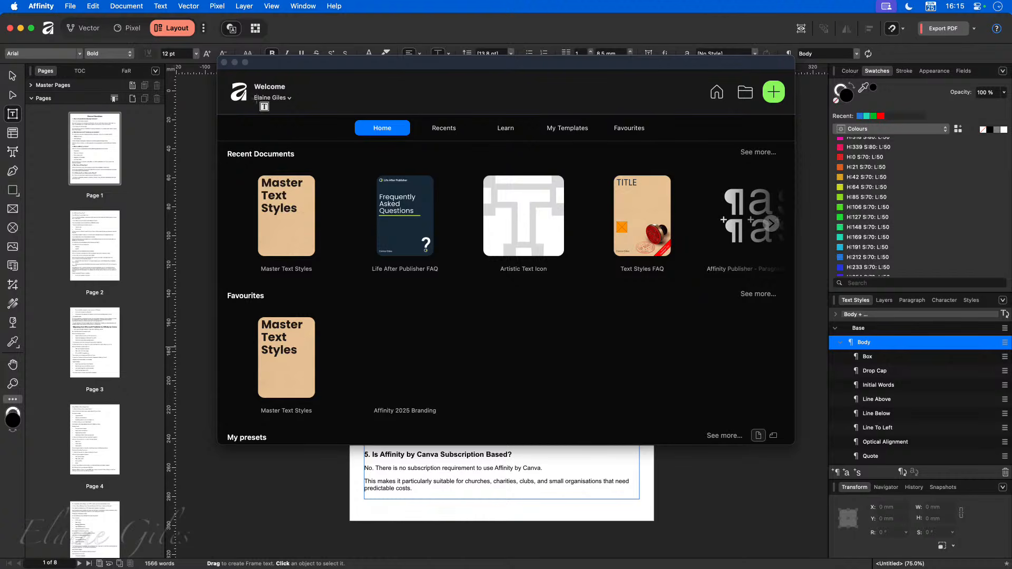
{"action": "left_click", "coordinate": [224, 62]}
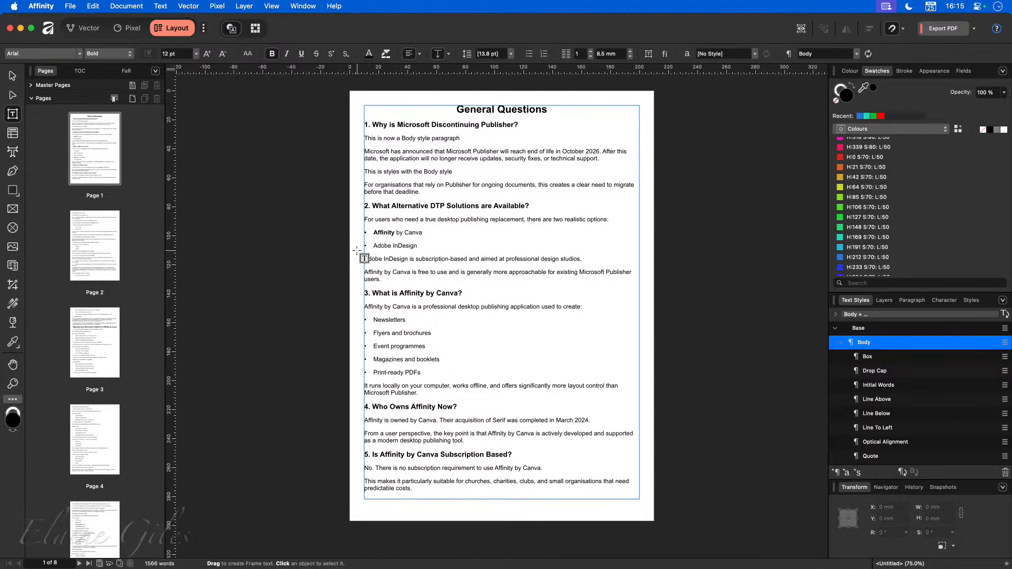
Show the Assets panel and switch it to the Calendar Creation Kit 2.0 category.
{"action": "left_click", "coordinate": [303, 6]}
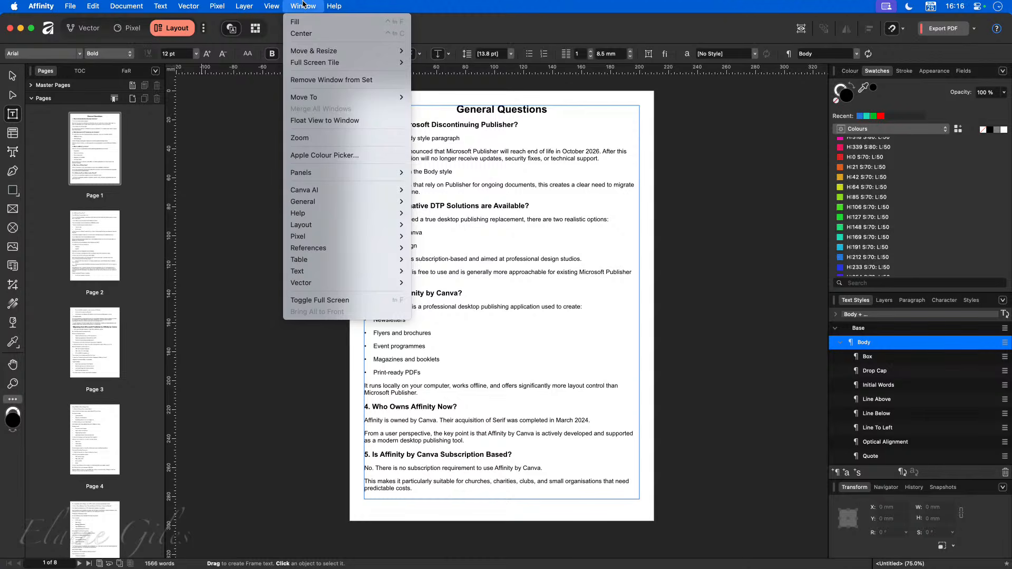
{"action": "left_click", "coordinate": [304, 5]}
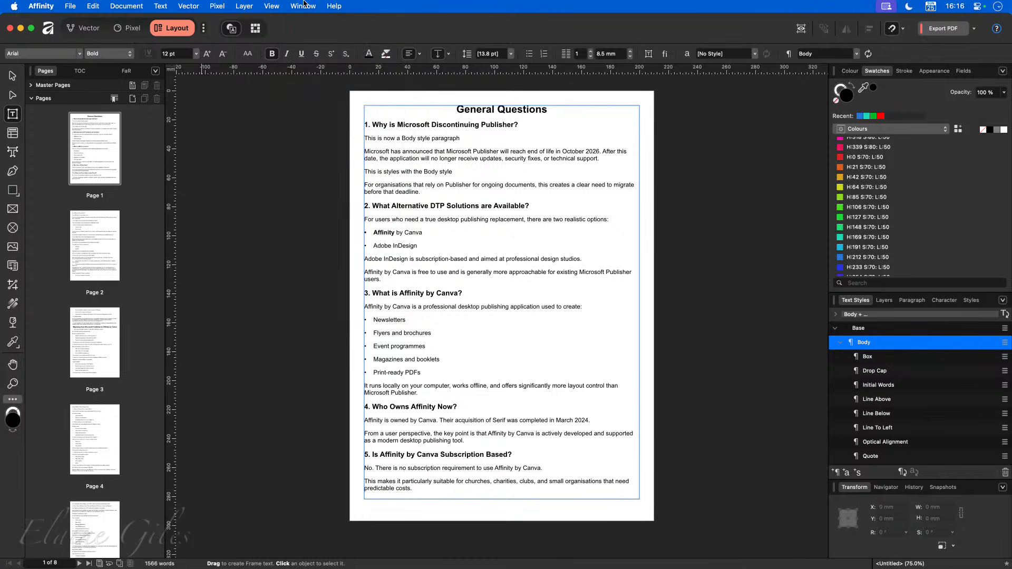
{"action": "key", "text": "super+shift+m"}
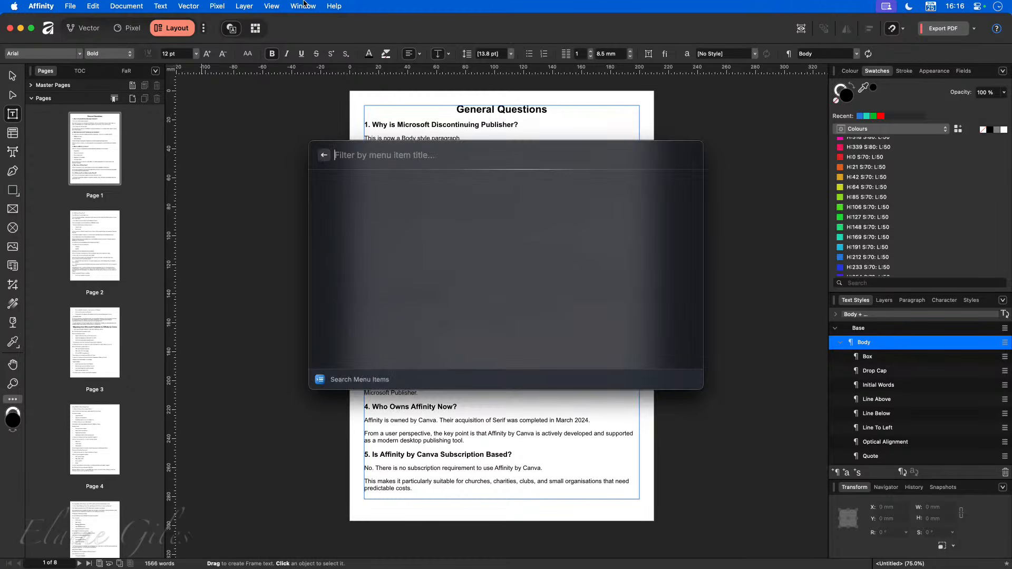
{"action": "type", "text": "asset"}
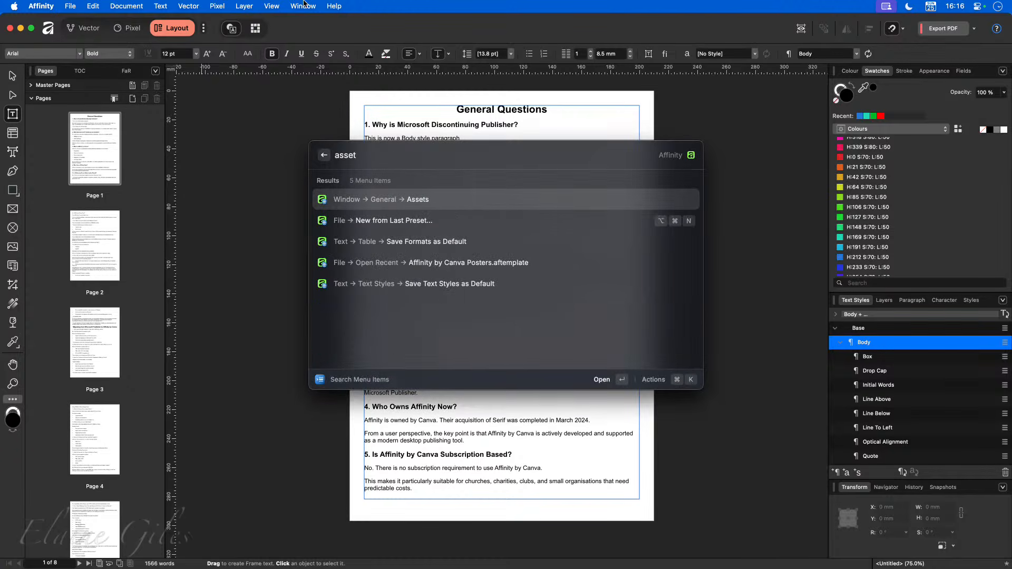
{"action": "key", "text": "Return"}
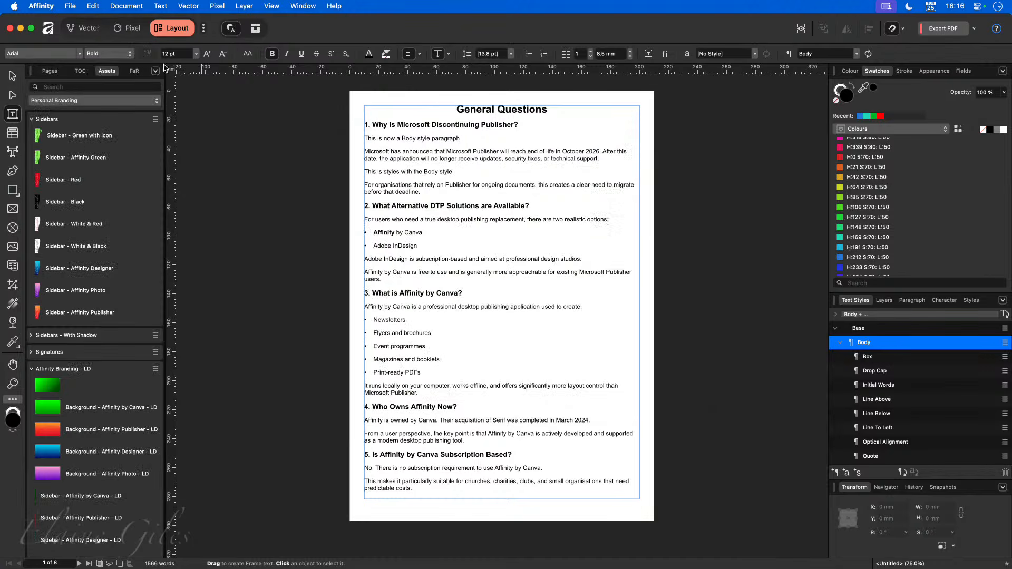
{"action": "left_click", "coordinate": [153, 101]}
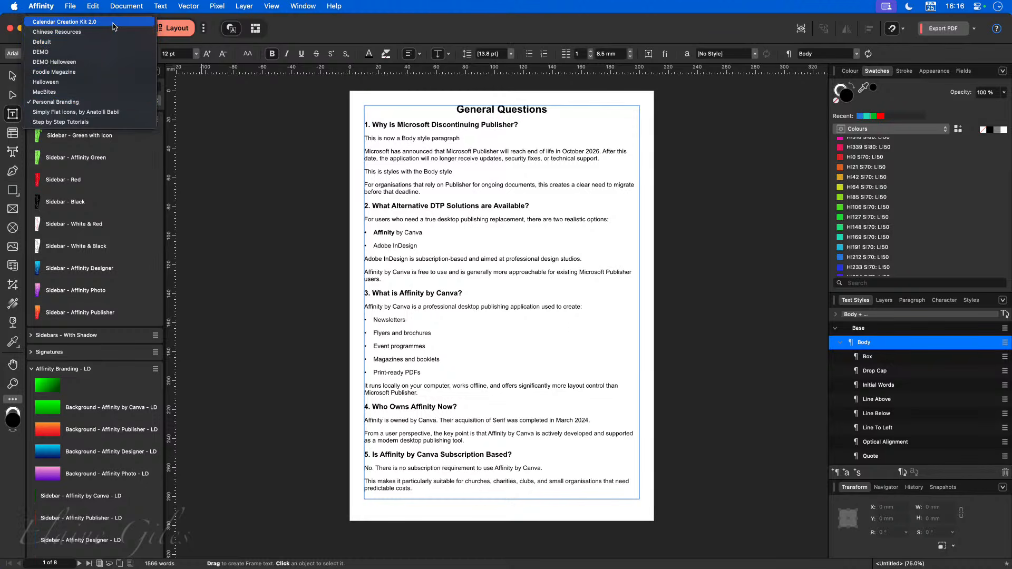
{"action": "left_click", "coordinate": [79, 22]}
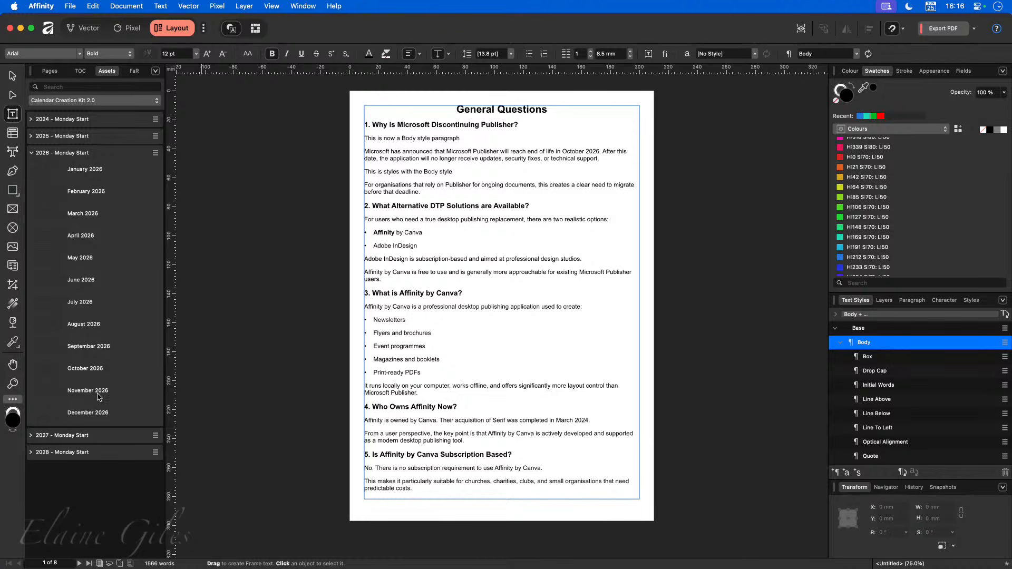
Place the February 2026 calendar asset on blank page 7, between the side margins at about Y 101.9 mm.
{"action": "scroll", "coordinate": [456, 461], "scroll_direction": "down", "scroll_amount": 20}
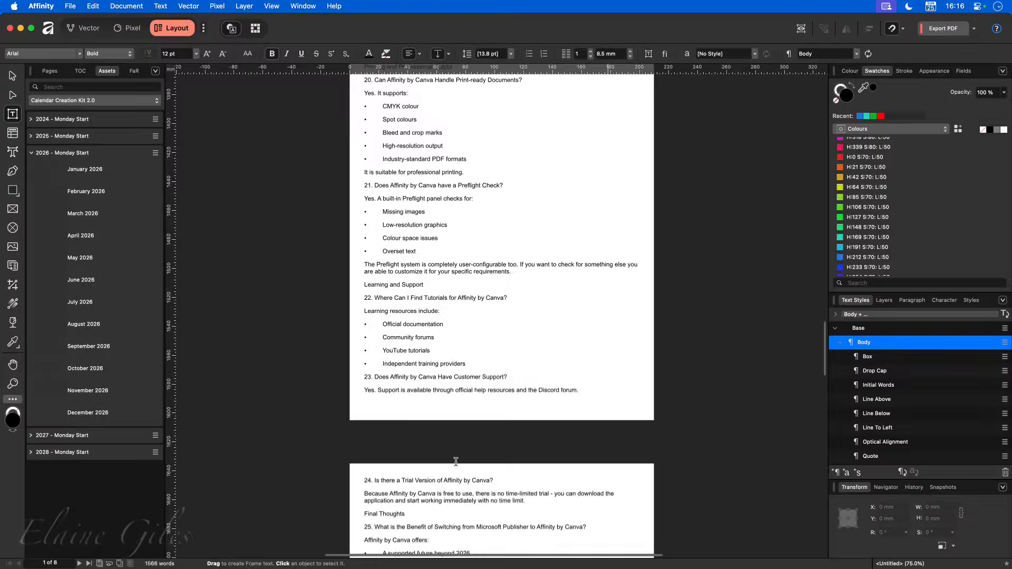
{"action": "scroll", "coordinate": [456, 461], "scroll_direction": "down", "scroll_amount": 15}
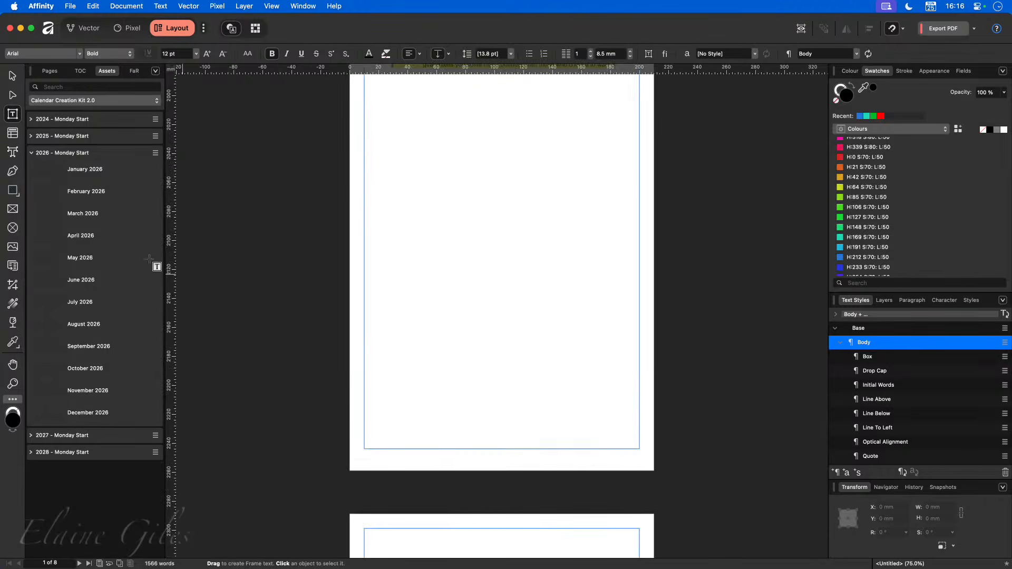
{"action": "left_click_drag", "start_coordinate": [82, 194], "coordinate": [504, 262]}
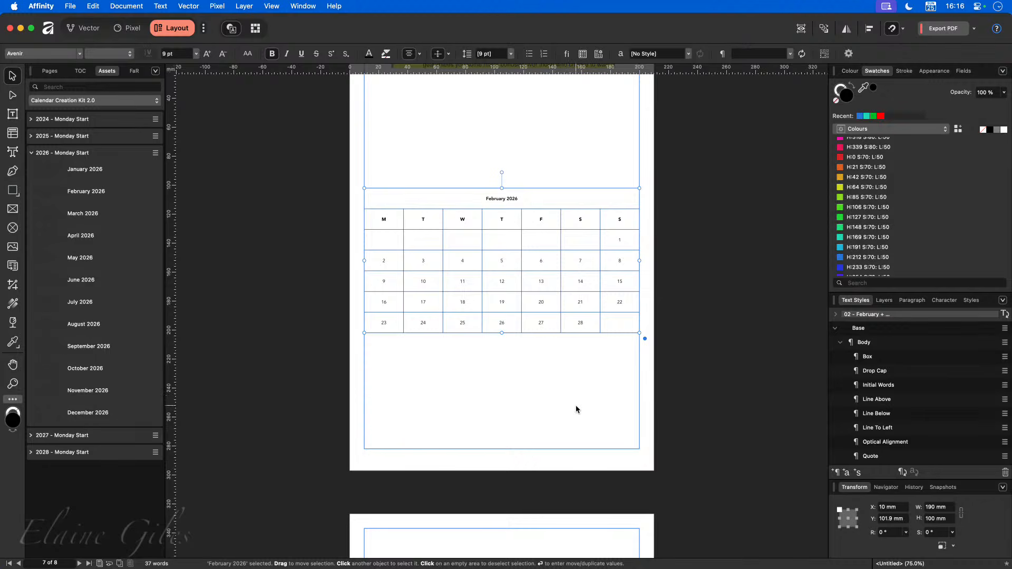
Collapse the Base text style group and examine the Calendar Creation Kit style group that came with the calendar.
{"action": "left_click", "coordinate": [840, 342]}
{"action": "left_click", "coordinate": [835, 329]}
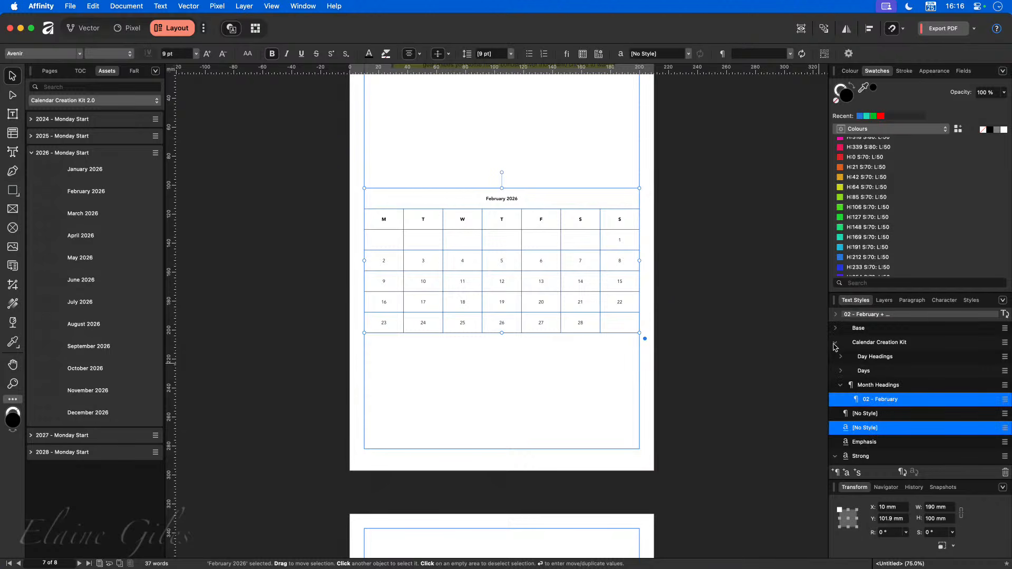
{"action": "left_click", "coordinate": [836, 343]}
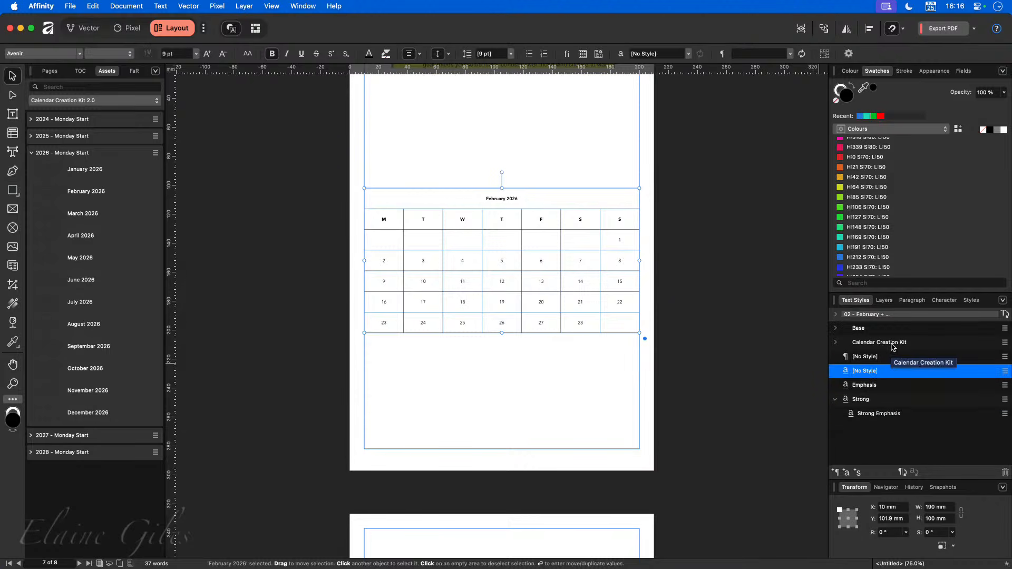
{"action": "left_click", "coordinate": [836, 343]}
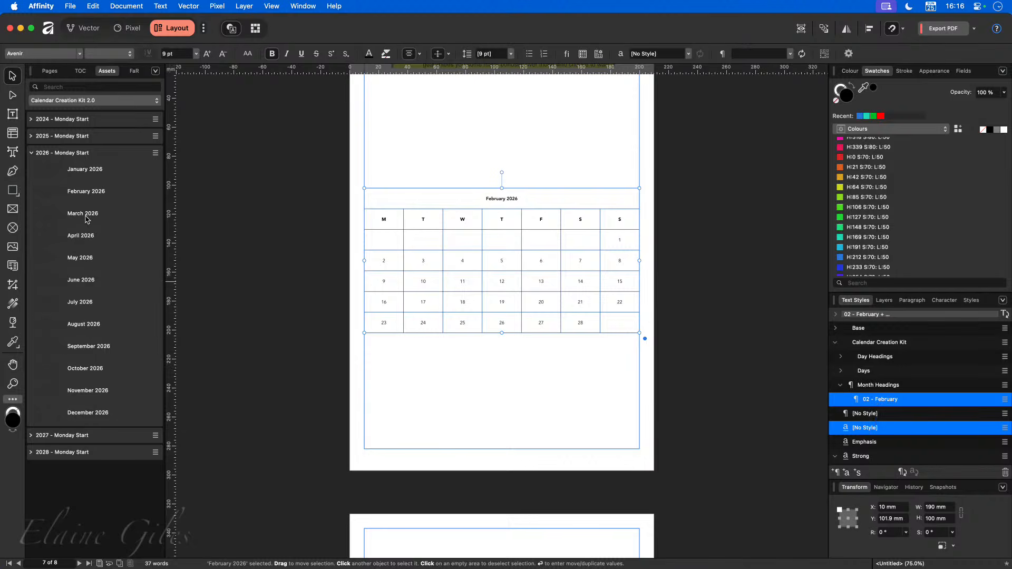
Add the March 2026 calendar to page 7, move February higher and align March with the margins at X 10 mm, Y 182 mm.
{"action": "left_click_drag", "start_coordinate": [84, 216], "coordinate": [520, 416]}
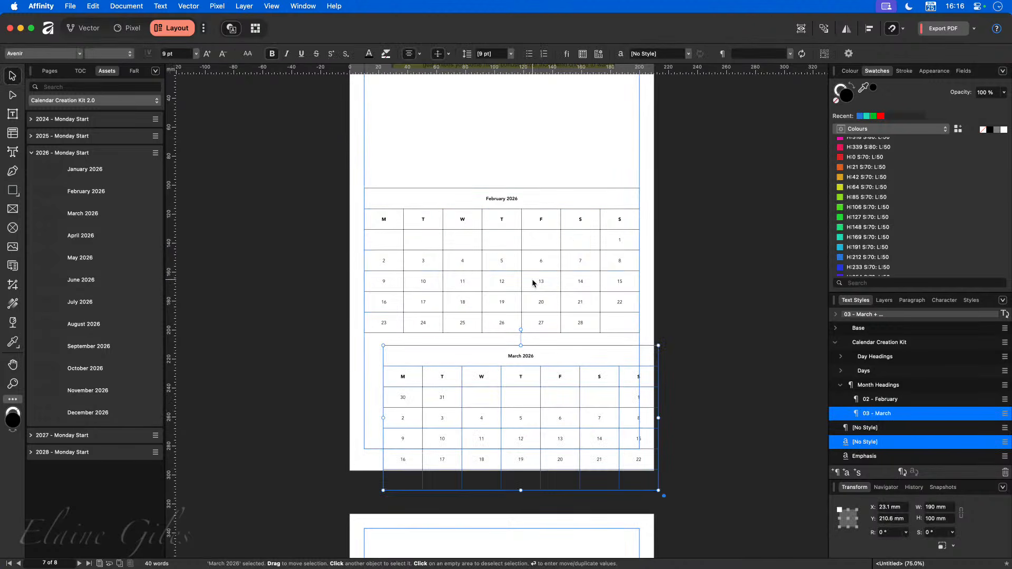
{"action": "left_click_drag", "start_coordinate": [533, 282], "coordinate": [533, 210]}
{"action": "left_click_drag", "start_coordinate": [538, 413], "coordinate": [518, 372]}
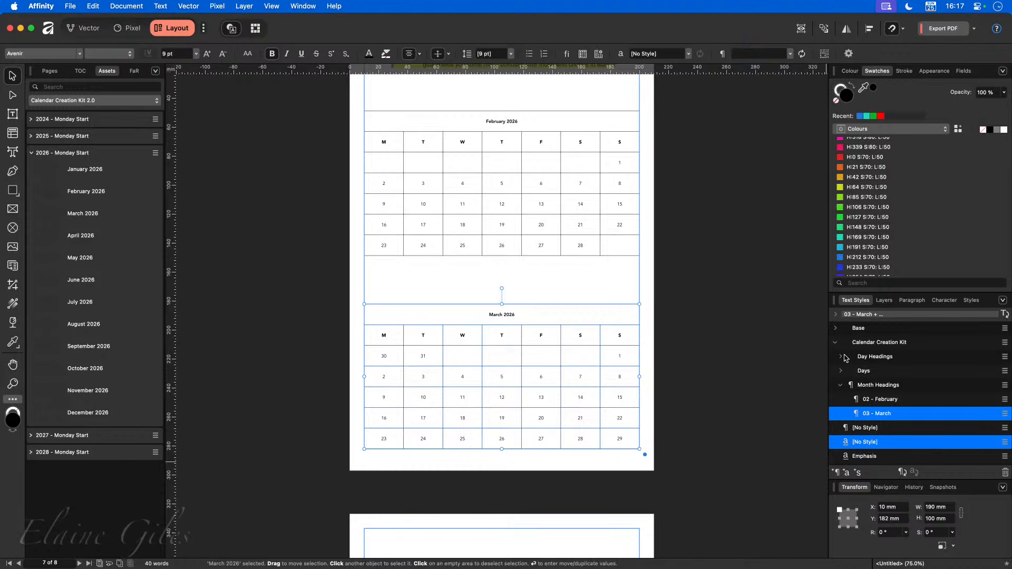
Edit the Calendar Creation Kit text style and set its font size to 18 pt.
{"action": "right_click", "coordinate": [871, 347]}
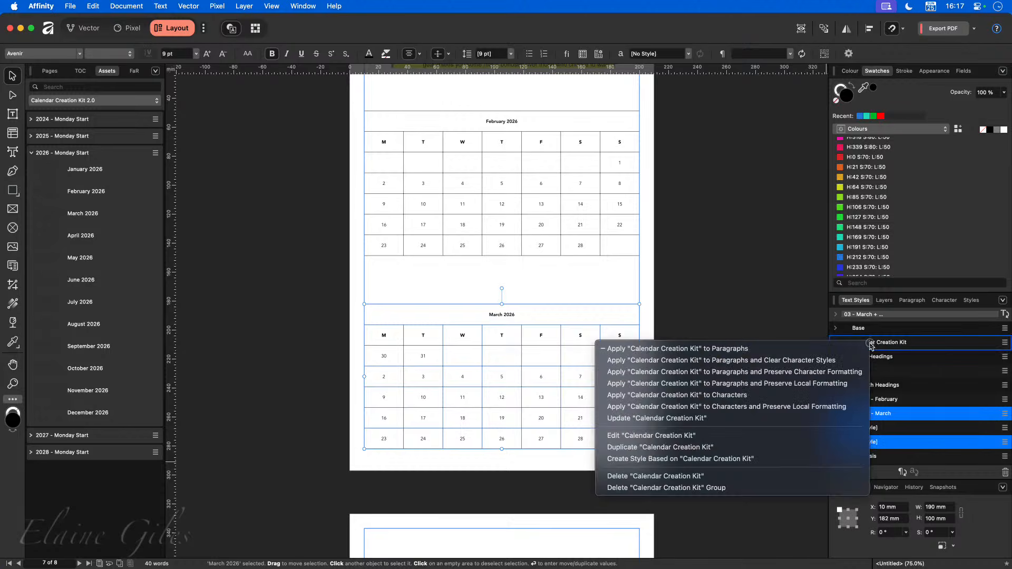
{"action": "left_click", "coordinate": [696, 436]}
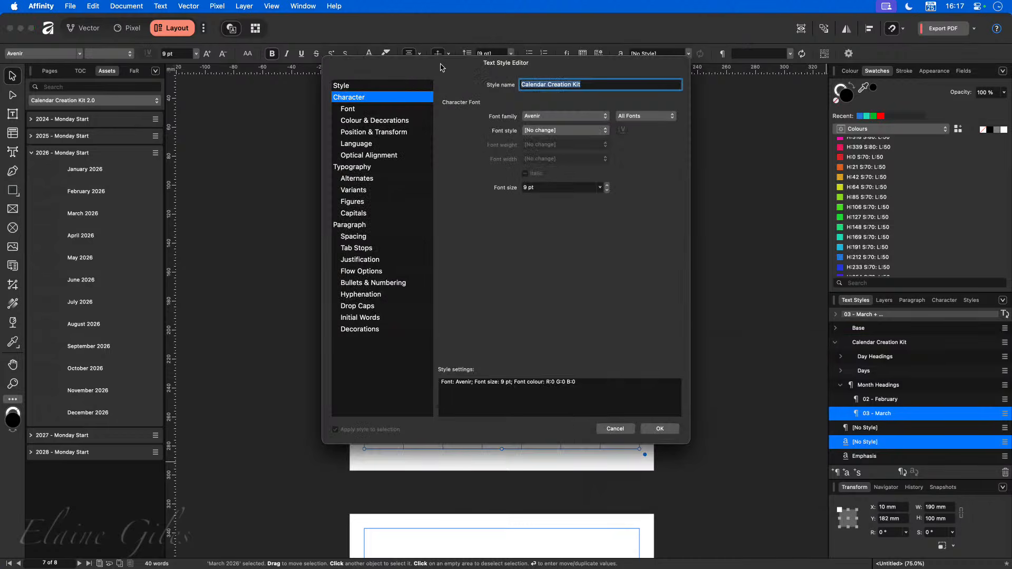
{"action": "left_click_drag", "start_coordinate": [444, 69], "coordinate": [657, 160]}
{"action": "left_click", "coordinate": [815, 281]}
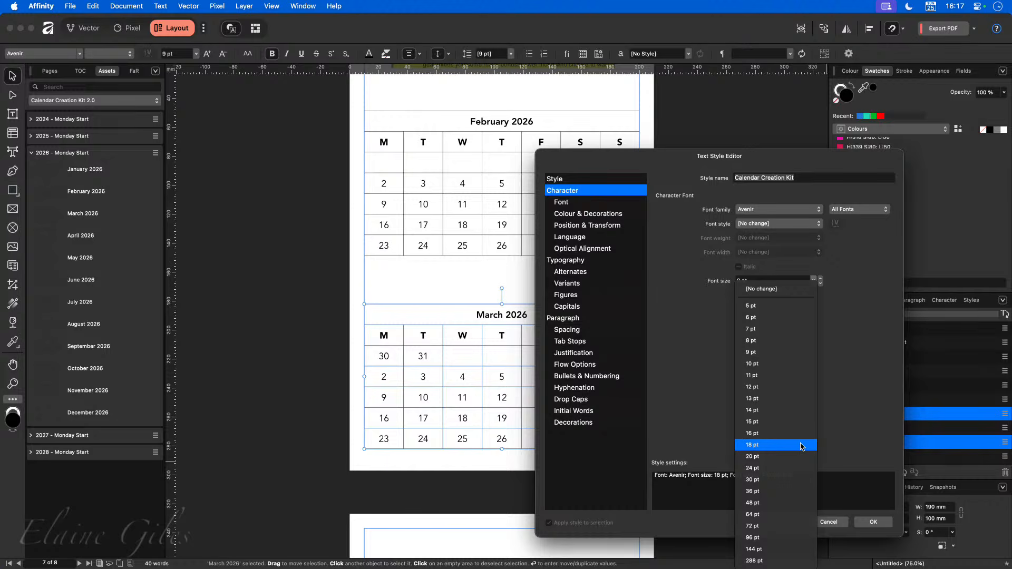
{"action": "left_click", "coordinate": [801, 446]}
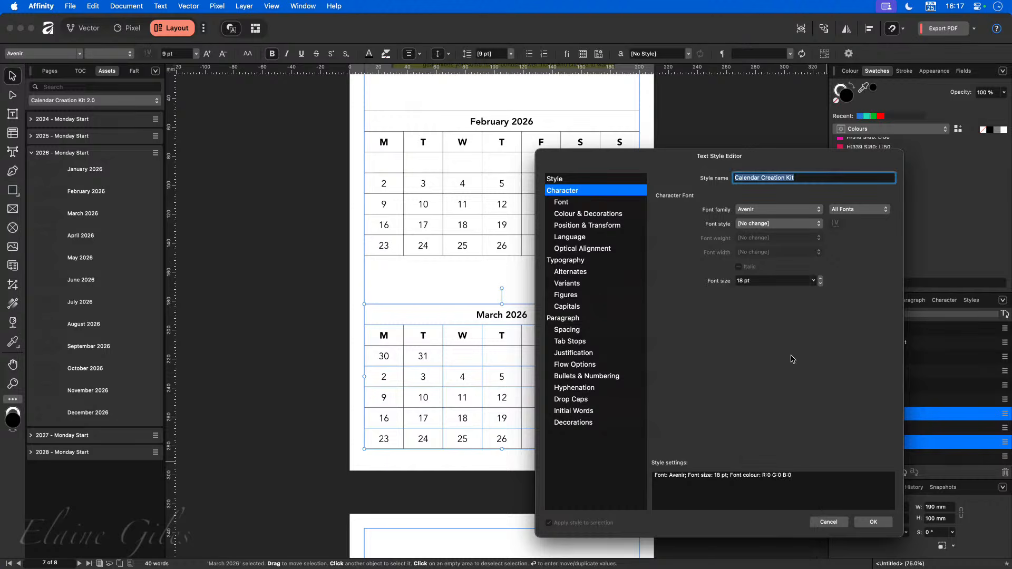
{"action": "left_click", "coordinate": [876, 524]}
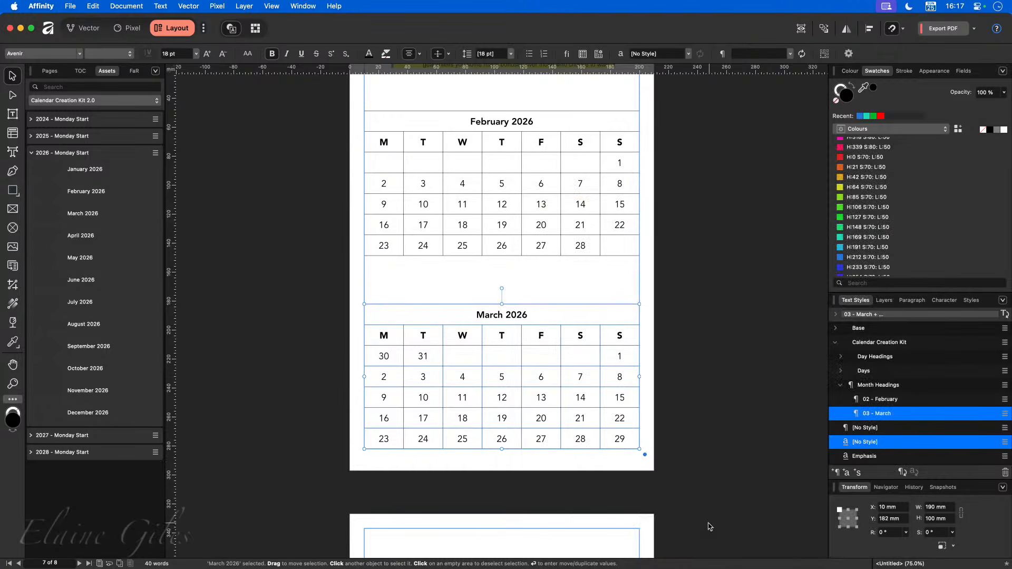
Collapse the Calendar Creation Kit and Strong style groups, and place the April 2026 calendar on page 8 at X 10 mm, Y 10 mm.
{"action": "left_click", "coordinate": [835, 343]}
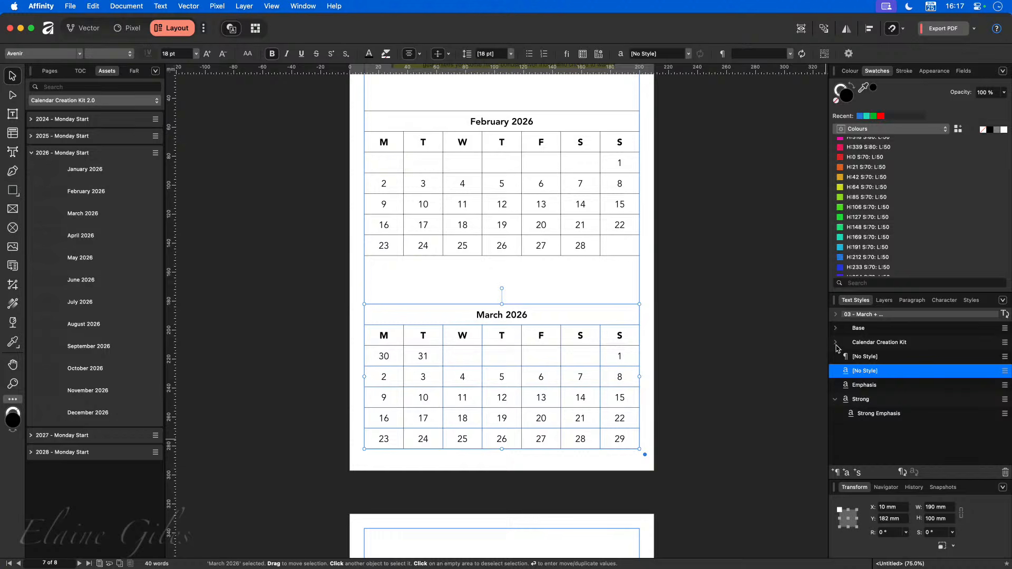
{"action": "left_click", "coordinate": [836, 399]}
{"action": "scroll", "coordinate": [528, 403], "scroll_direction": "down", "scroll_amount": 10}
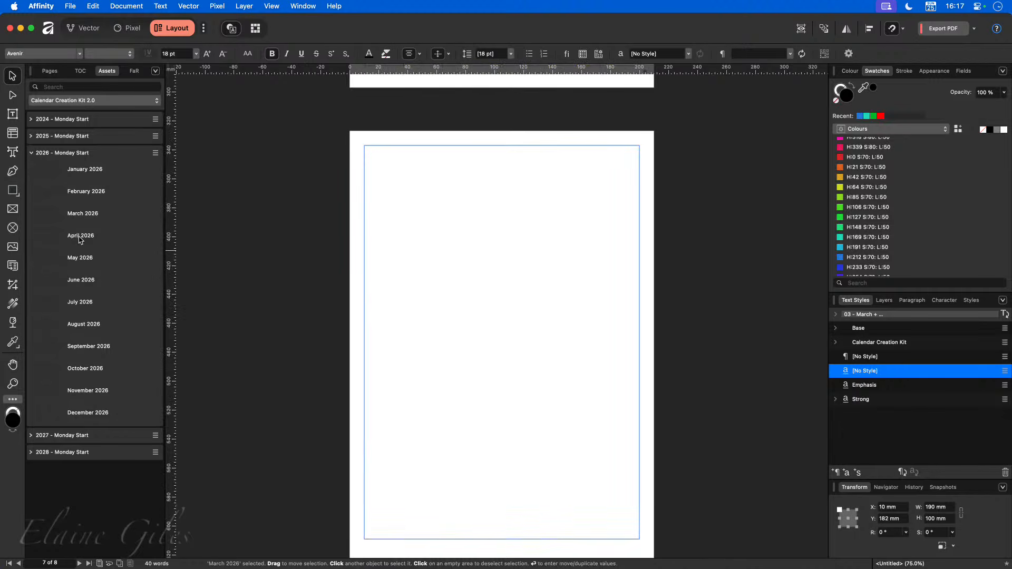
{"action": "left_click_drag", "start_coordinate": [79, 235], "coordinate": [505, 224]}
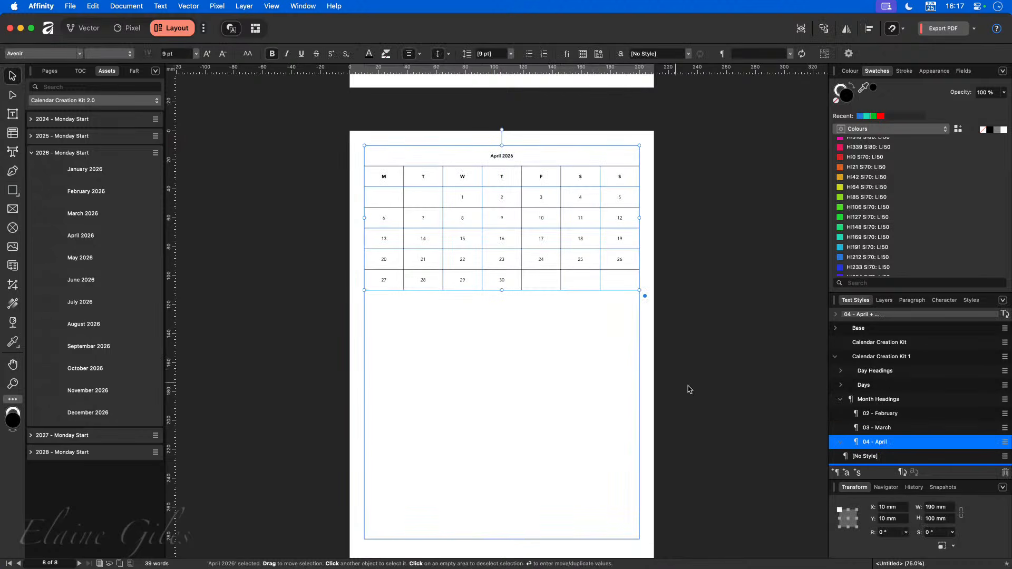
Collapse the Calendar Creation Kit 1 style group and compare April's text size with the February and March calendars.
{"action": "left_click", "coordinate": [832, 356]}
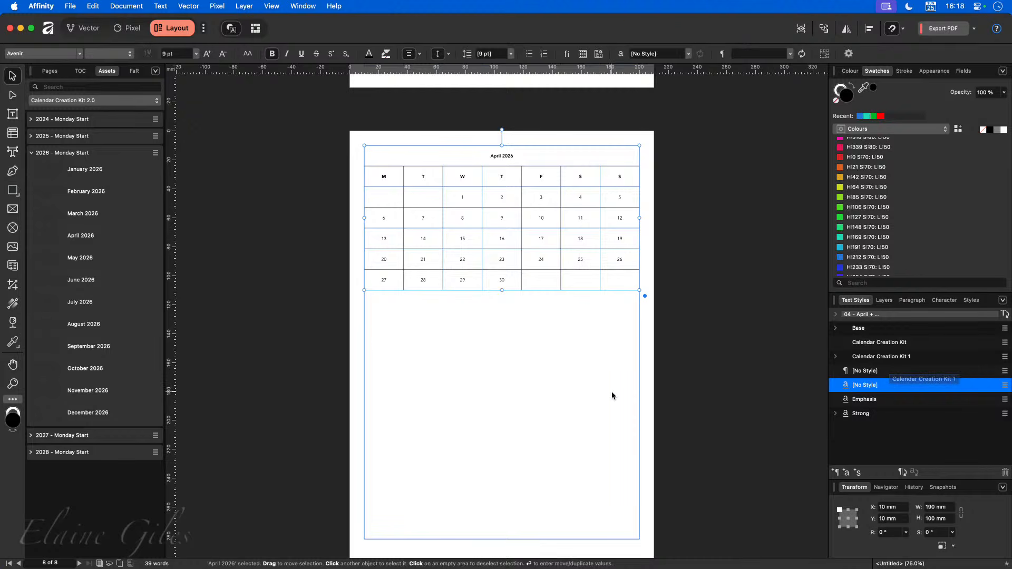
{"action": "scroll", "coordinate": [611, 395], "scroll_direction": "up", "scroll_amount": 4}
{"action": "scroll", "coordinate": [612, 395], "scroll_direction": "up", "scroll_amount": 8}
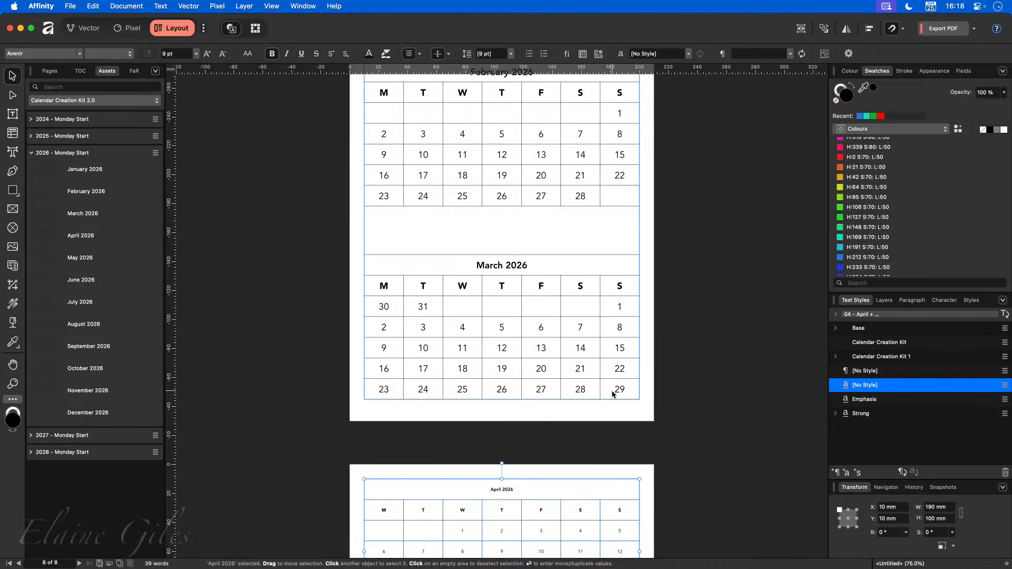
{"action": "scroll", "coordinate": [613, 394], "scroll_direction": "down", "scroll_amount": 1}
{"action": "scroll", "coordinate": [613, 395], "scroll_direction": "down", "scroll_amount": 5}
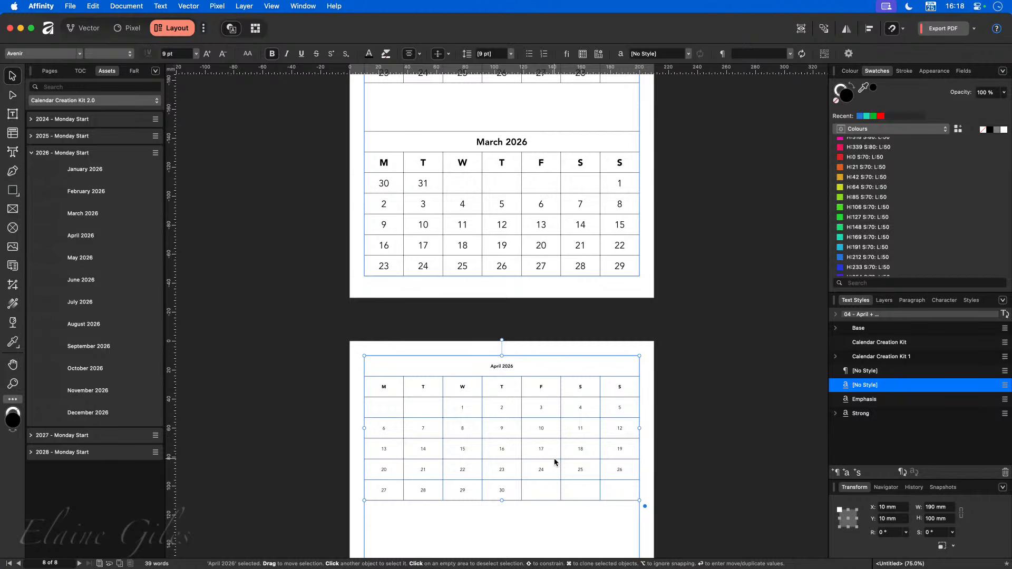
{"action": "scroll", "coordinate": [555, 462], "scroll_direction": "down", "scroll_amount": 5}
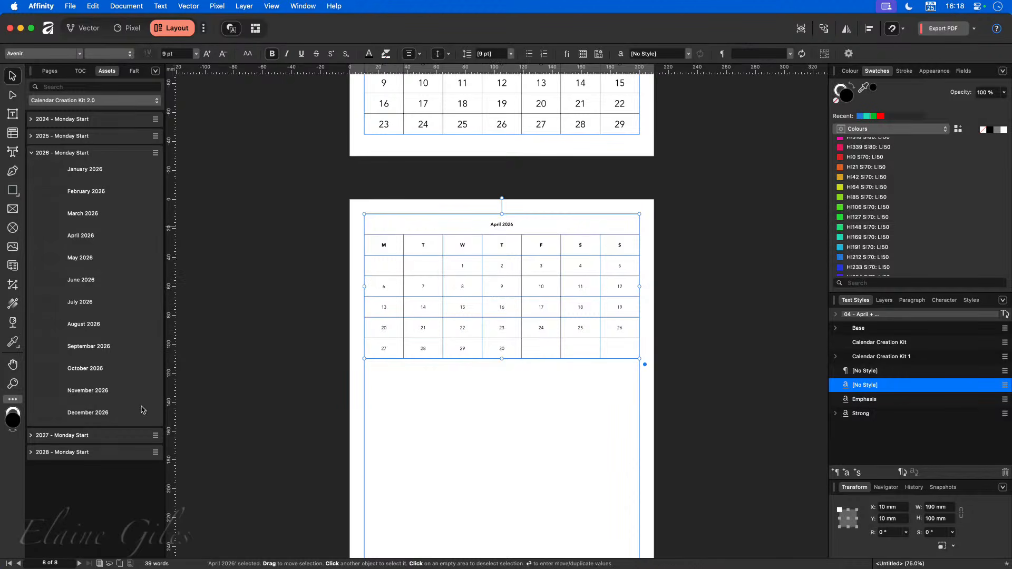
Undo the placement of the April 2026 calendar and the font size change to the Calendar Creation Kit text style.
{"action": "scroll", "coordinate": [530, 399], "scroll_direction": "up", "scroll_amount": 2}
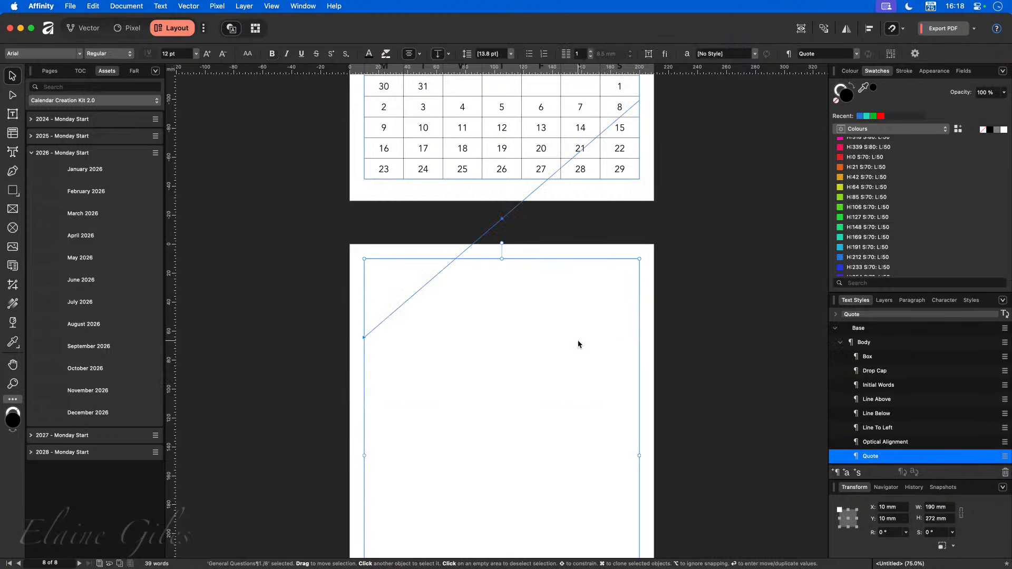
{"action": "key", "text": "super+z"}
{"action": "key", "text": "super+z"}
{"action": "key", "text": "super+z"}
{"action": "key", "text": "super+z"}
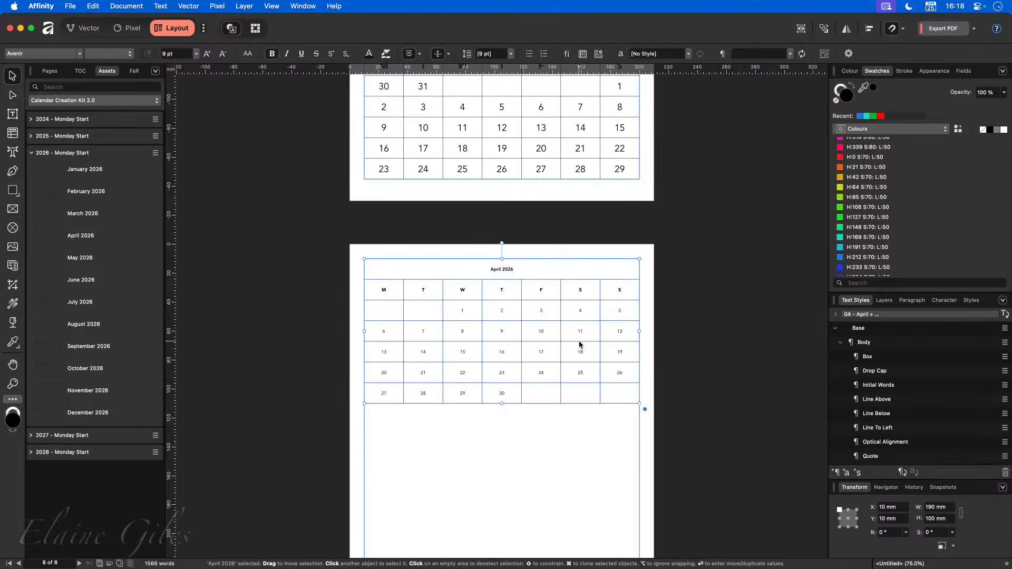
{"action": "key", "text": "super+z"}
{"action": "key", "text": "super+z"}
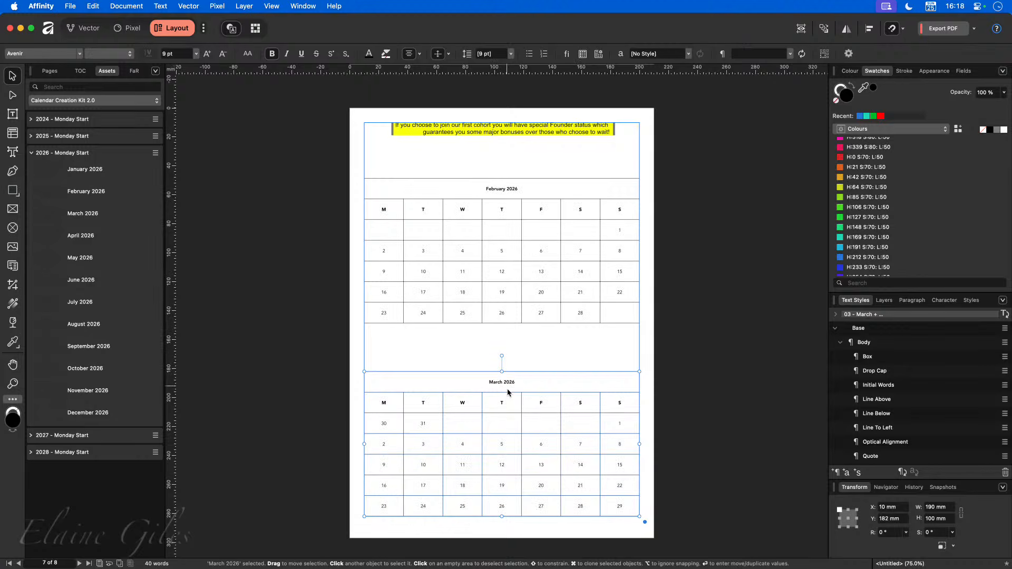
Place the April 2026 calendar on page 8 at X 10 mm, Y 10 mm, keeping the Base and Calendar Creation Kit style groups collapsed.
{"action": "scroll", "coordinate": [508, 404], "scroll_direction": "down", "scroll_amount": 5}
{"action": "scroll", "coordinate": [508, 404], "scroll_direction": "down", "scroll_amount": 4}
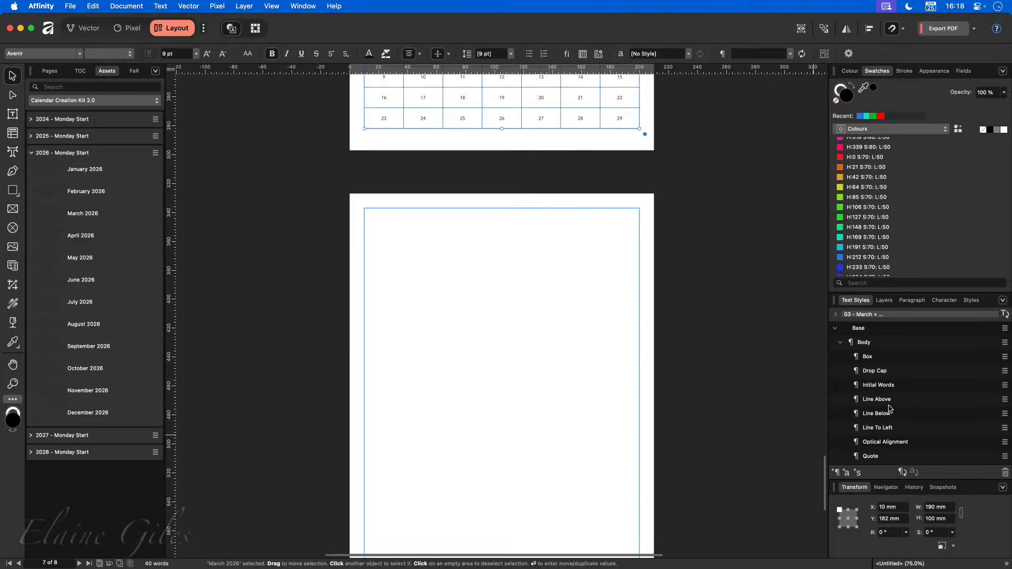
{"action": "left_click", "coordinate": [835, 329]}
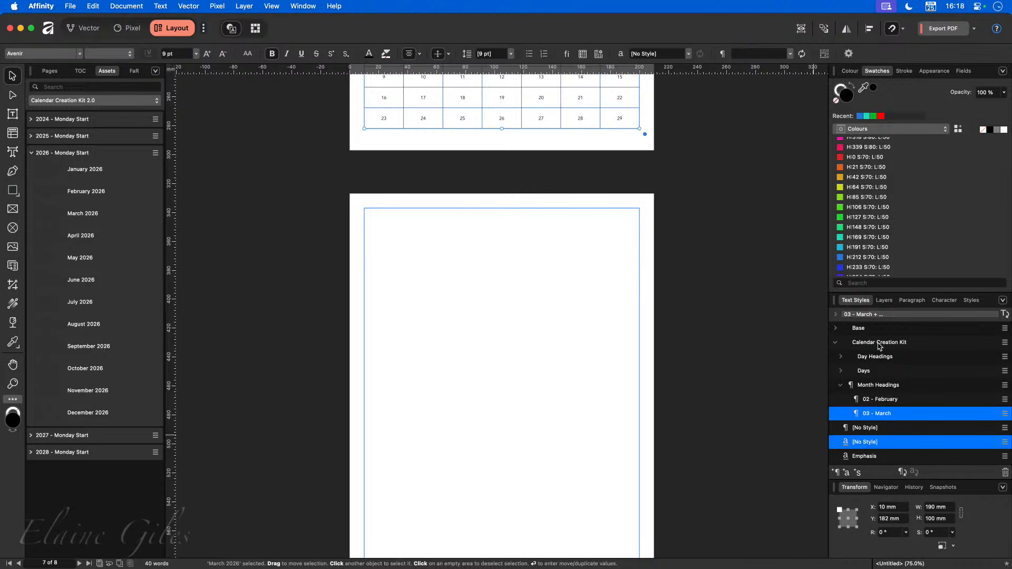
{"action": "left_click", "coordinate": [836, 342]}
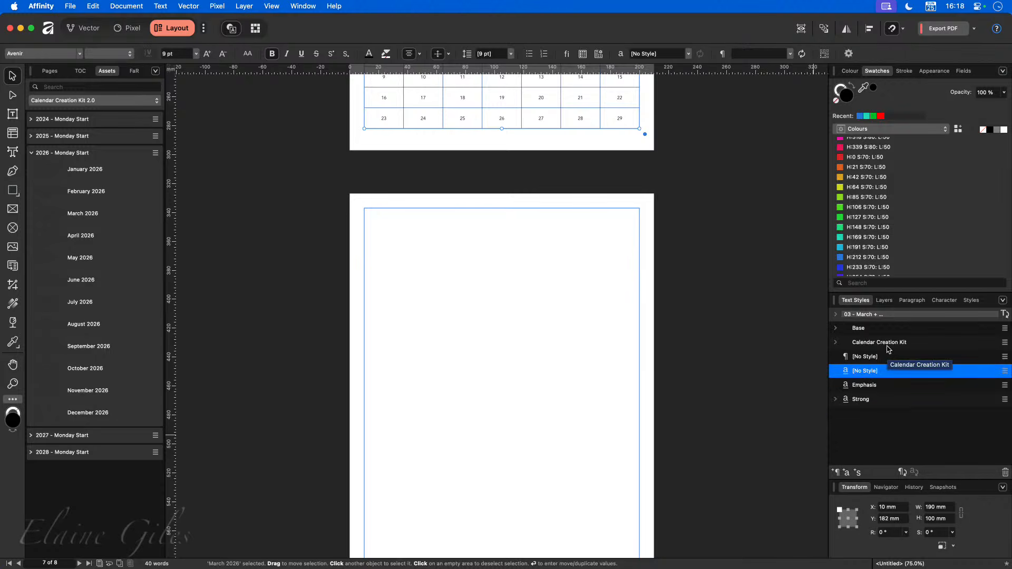
{"action": "left_click_drag", "start_coordinate": [80, 235], "coordinate": [501, 281]}
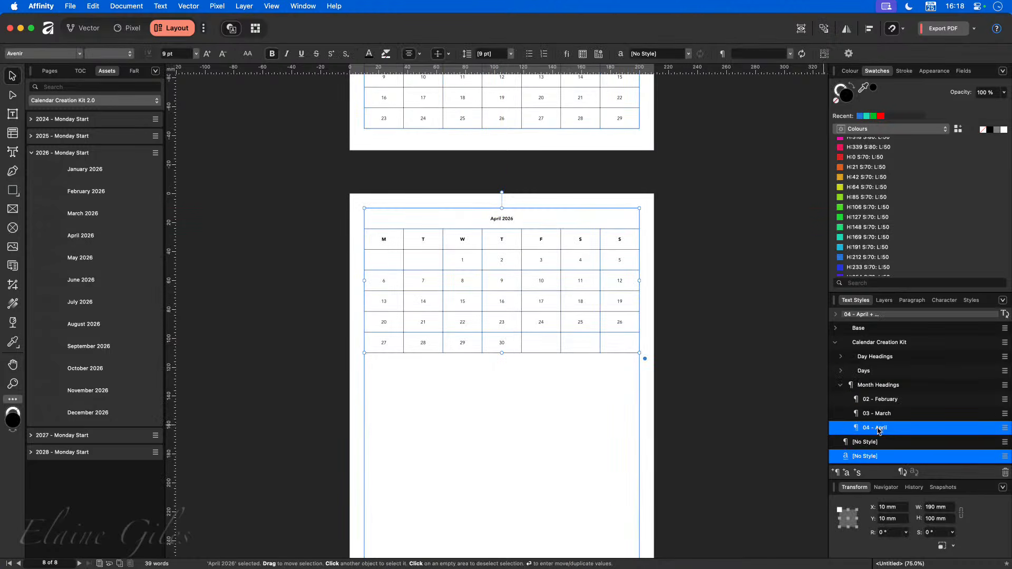
{"action": "left_click", "coordinate": [835, 342]}
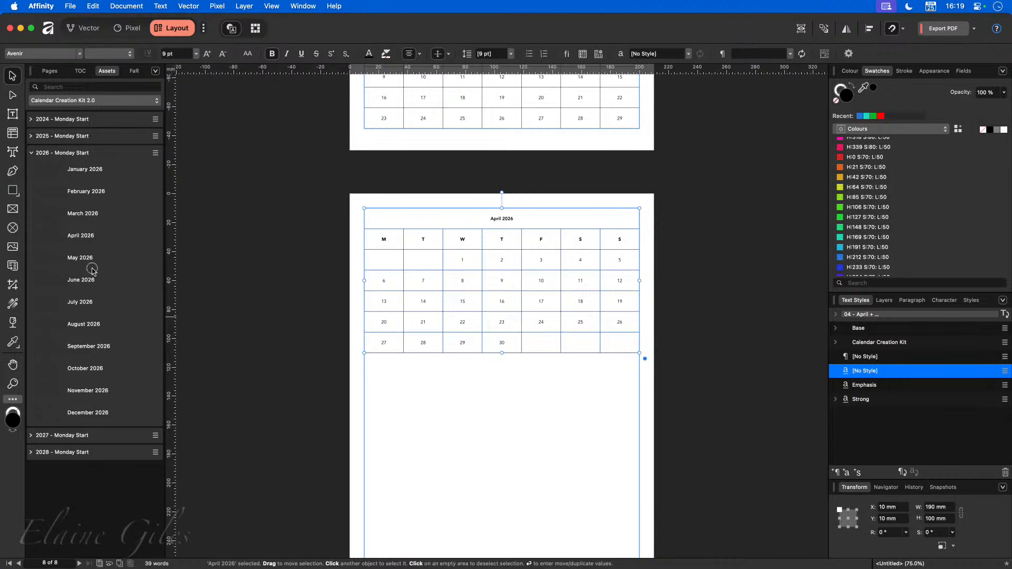
Place the May 2026 calendar on page 8 below April at X 10 mm, Y 116.6 mm.
{"action": "left_click_drag", "start_coordinate": [82, 258], "coordinate": [517, 422]}
{"action": "scroll", "coordinate": [563, 496], "scroll_direction": "down", "scroll_amount": 1}
{"action": "scroll", "coordinate": [563, 497], "scroll_direction": "down", "scroll_amount": 5}
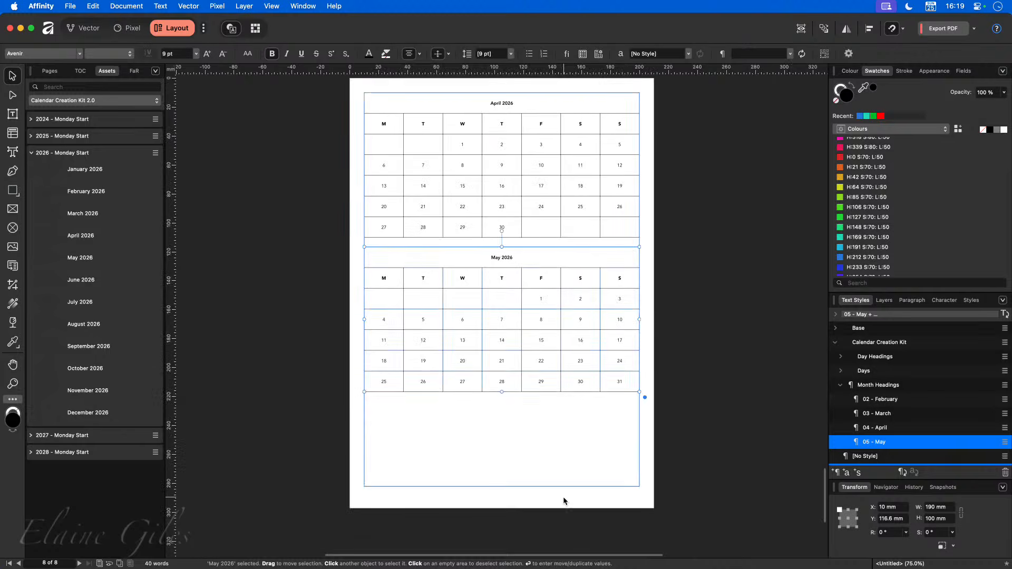
{"action": "scroll", "coordinate": [563, 501], "scroll_direction": "up", "scroll_amount": 4}
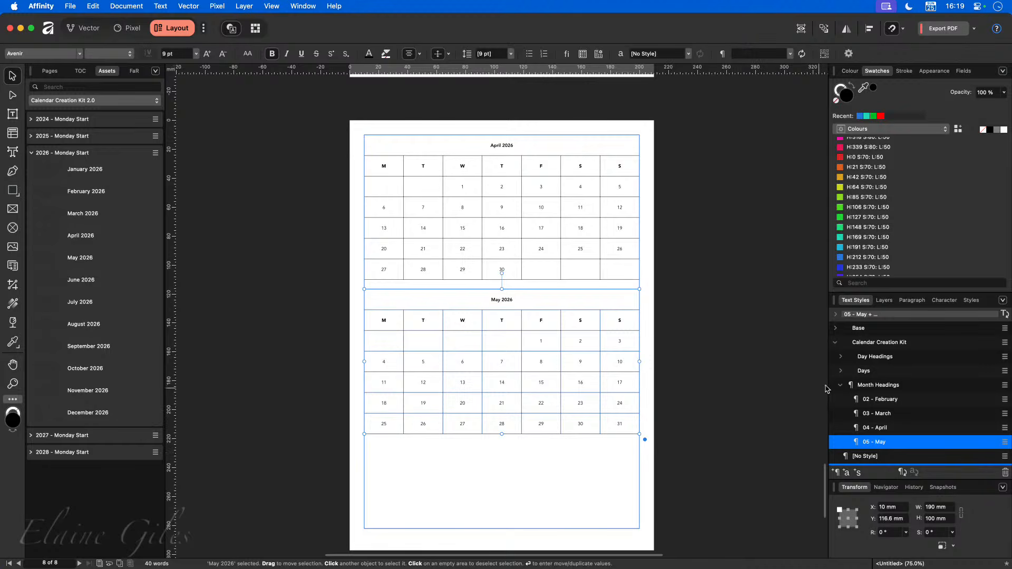
Set the font size of the Calendar Creation Kit text style to 18 pt for all four placed calendars.
{"action": "right_click", "coordinate": [886, 343]}
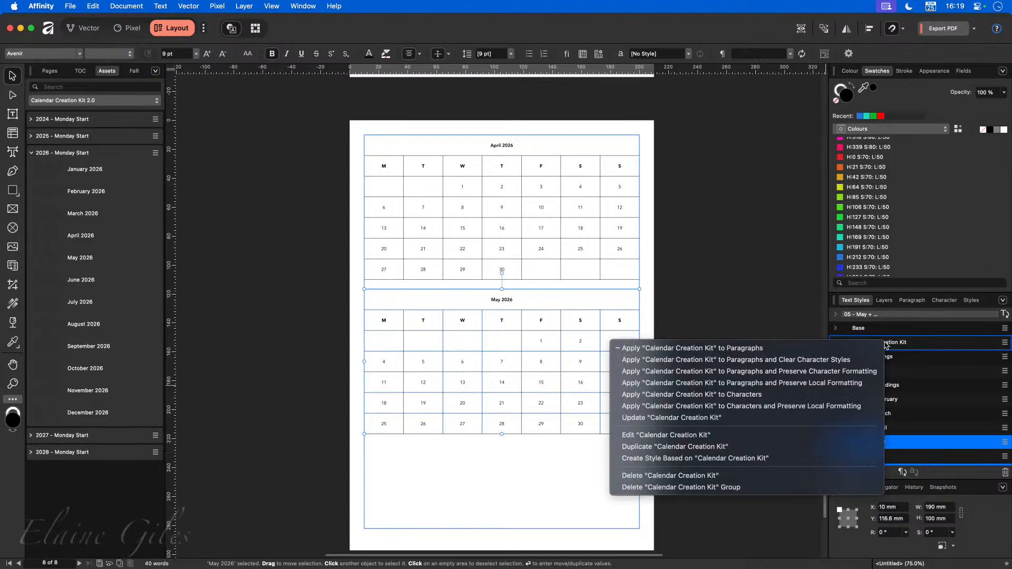
{"action": "left_click", "coordinate": [695, 435]}
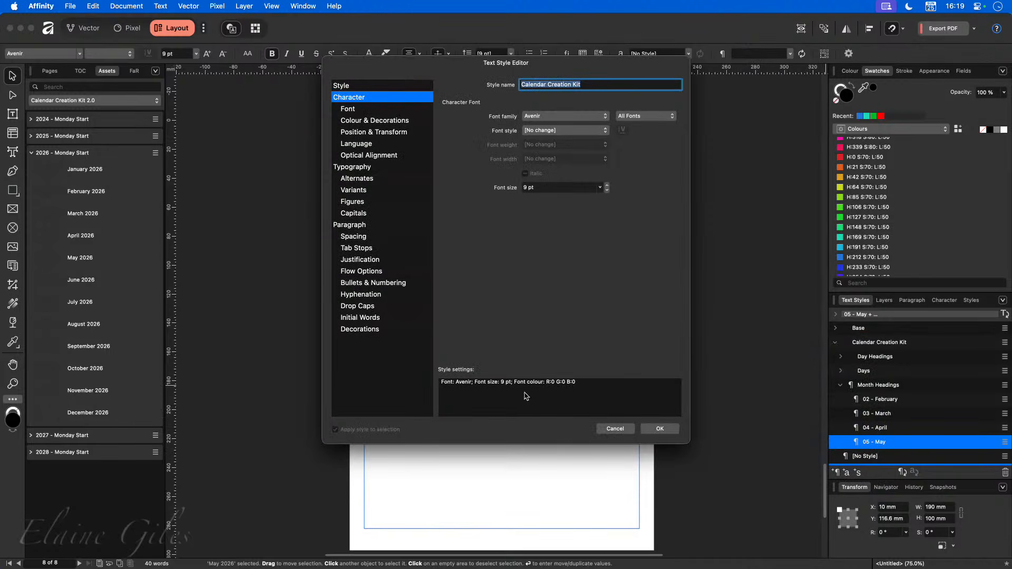
{"action": "left_click", "coordinate": [600, 188]}
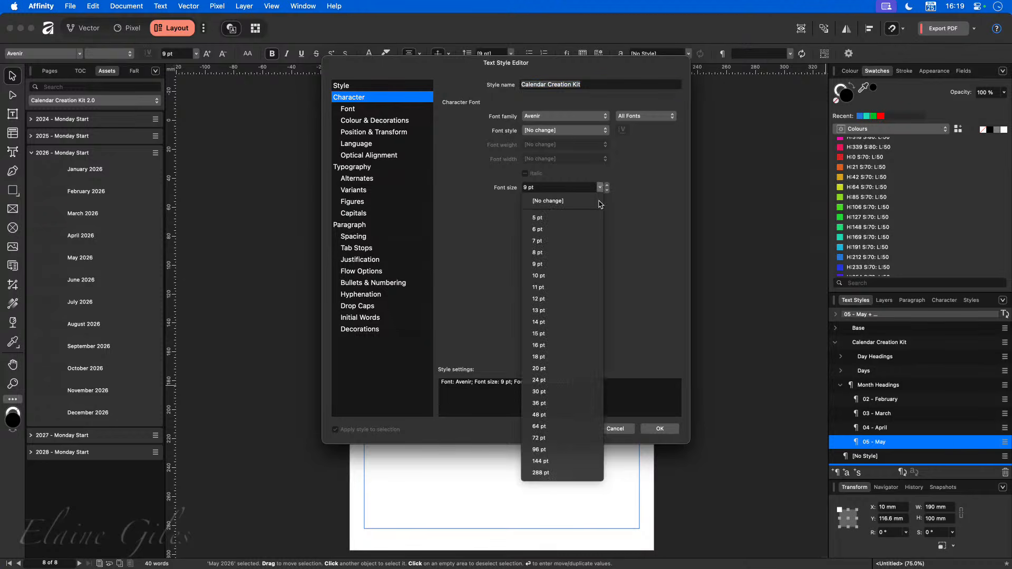
{"action": "left_click", "coordinate": [593, 357]}
{"action": "left_click", "coordinate": [660, 429]}
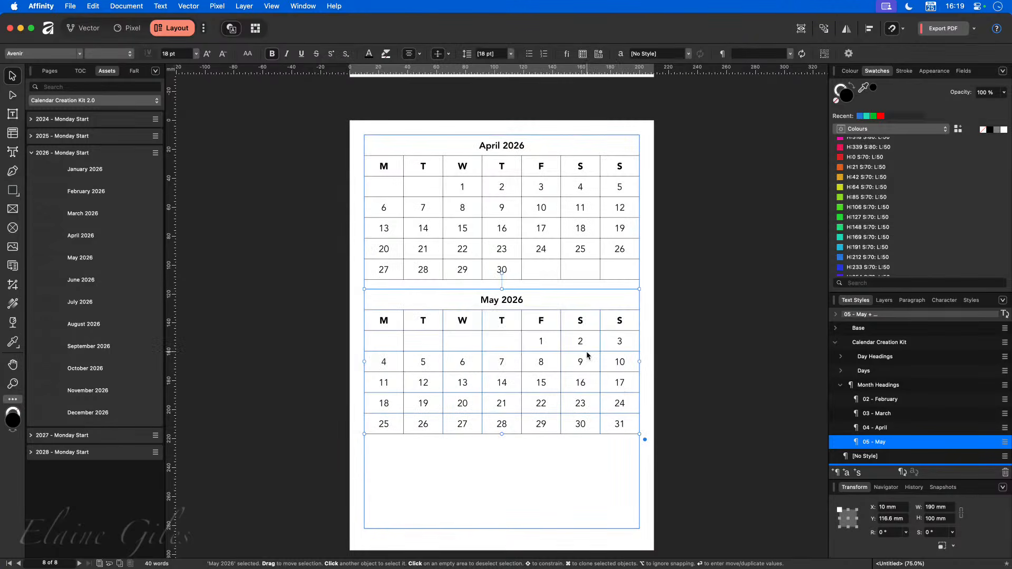
Move the May 2026 calendar up to Y 78 mm and place the June 2026 calendar below it at X 10 mm, Y 182 mm.
{"action": "scroll", "coordinate": [586, 355], "scroll_direction": "up", "scroll_amount": 10}
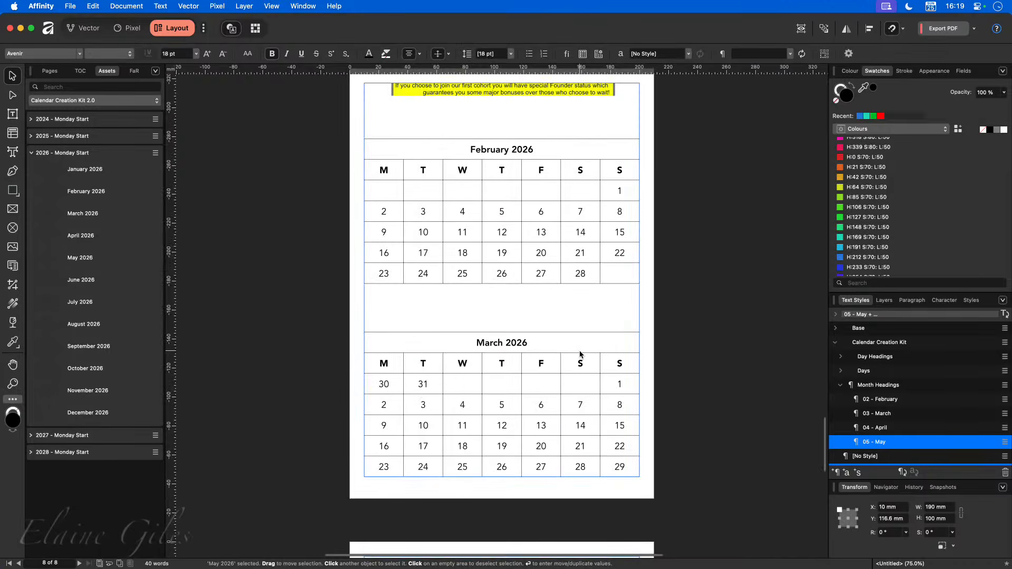
{"action": "scroll", "coordinate": [580, 355], "scroll_direction": "down", "scroll_amount": 10}
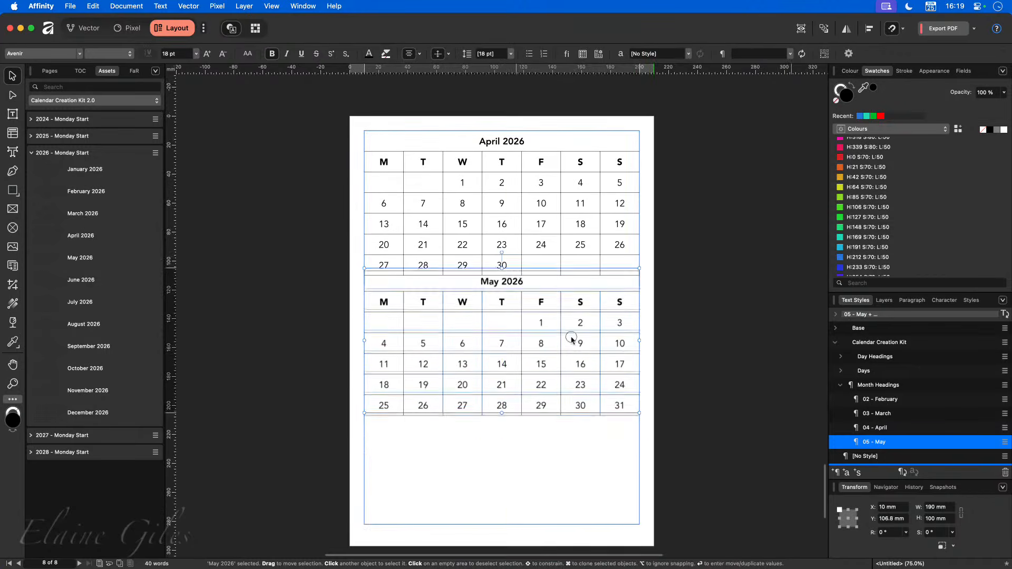
{"action": "left_click_drag", "start_coordinate": [572, 339], "coordinate": [575, 297]}
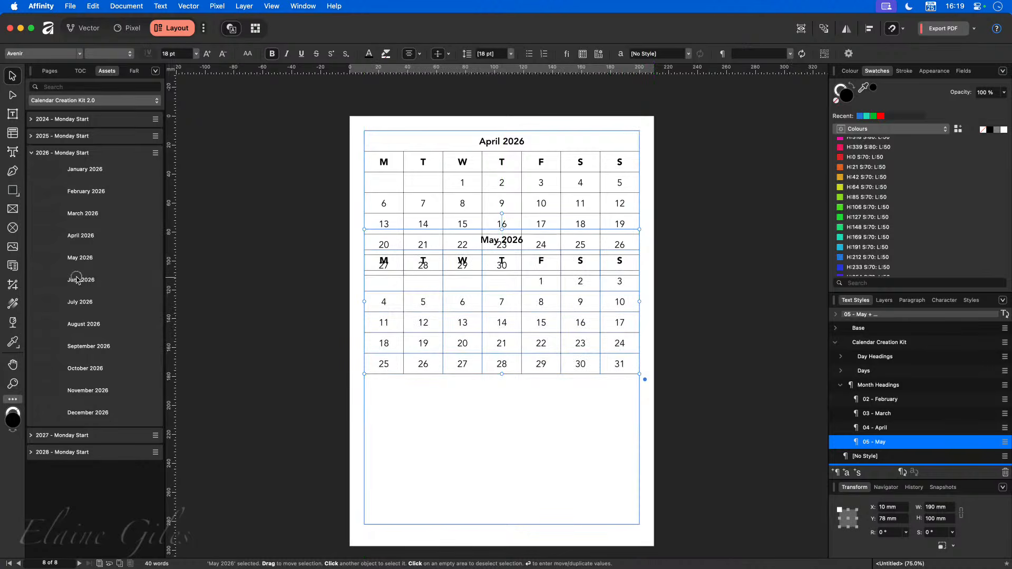
{"action": "left_click_drag", "start_coordinate": [77, 280], "coordinate": [543, 450]}
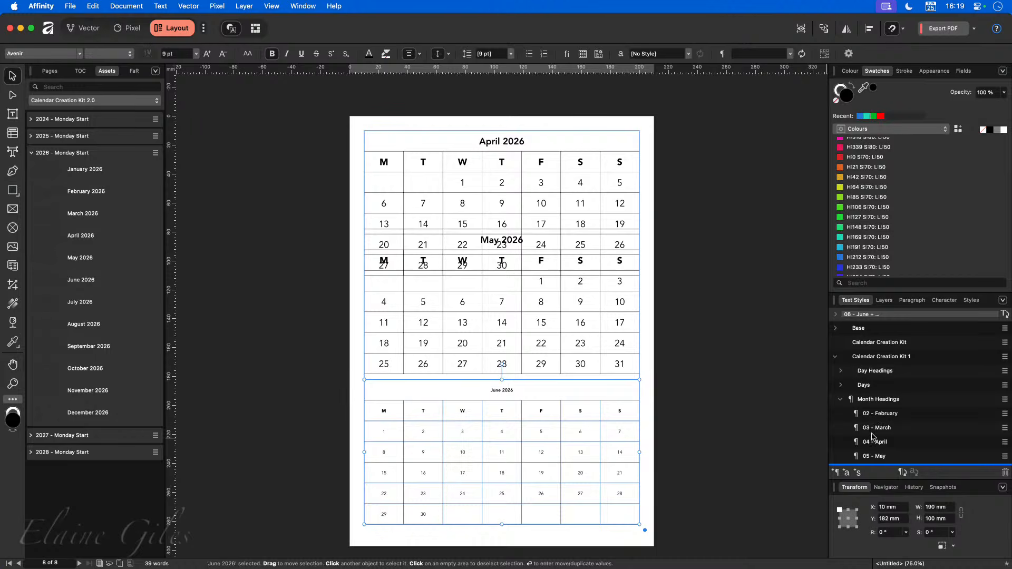
Try basing the 06 - June text style on Calendar Creation Kit instead of Month Headings.
{"action": "scroll", "coordinate": [873, 437], "scroll_direction": "down", "scroll_amount": 1}
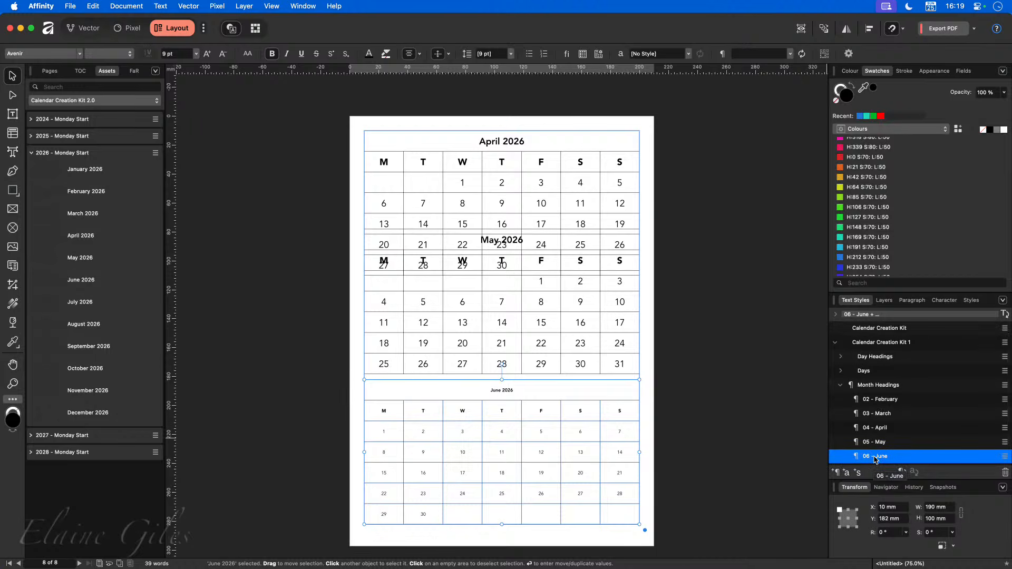
{"action": "right_click", "coordinate": [875, 457]}
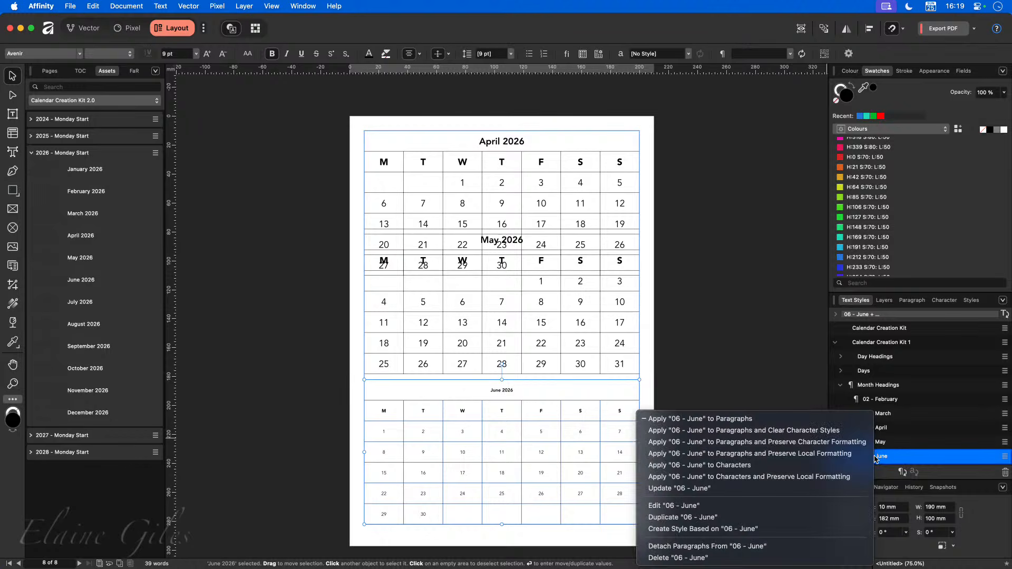
{"action": "left_click", "coordinate": [713, 506]}
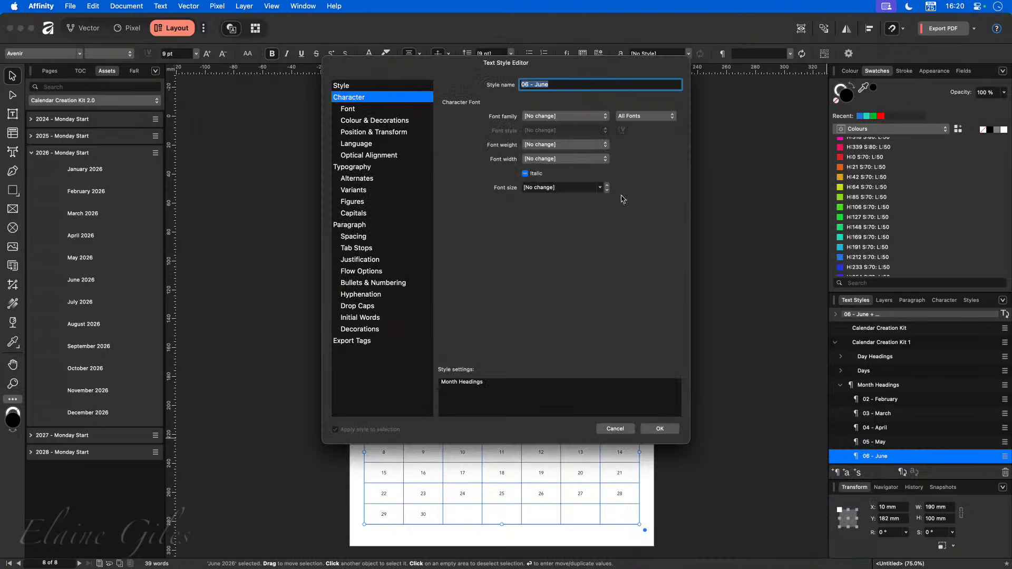
{"action": "left_click", "coordinate": [355, 85]}
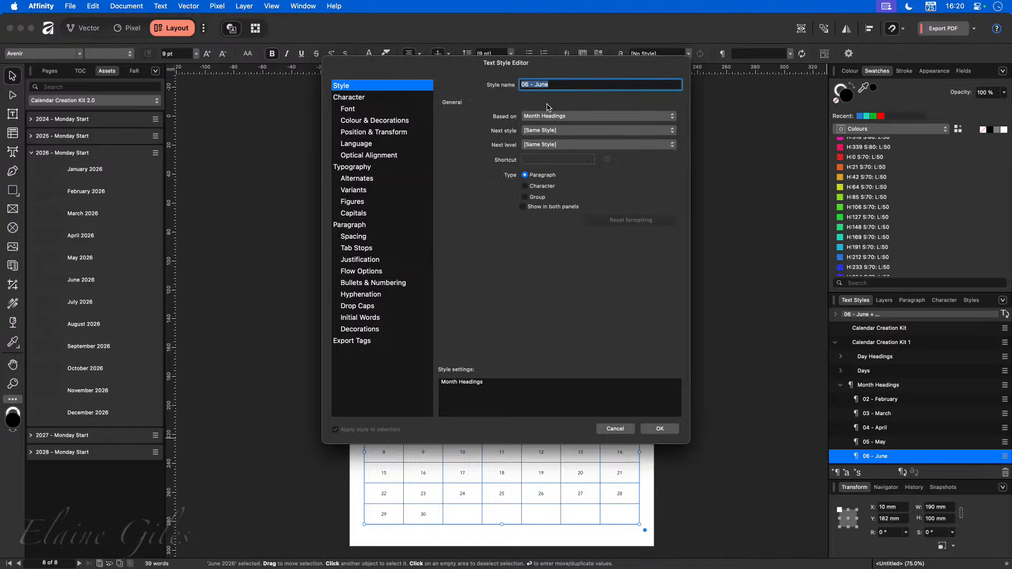
{"action": "left_click", "coordinate": [580, 118]}
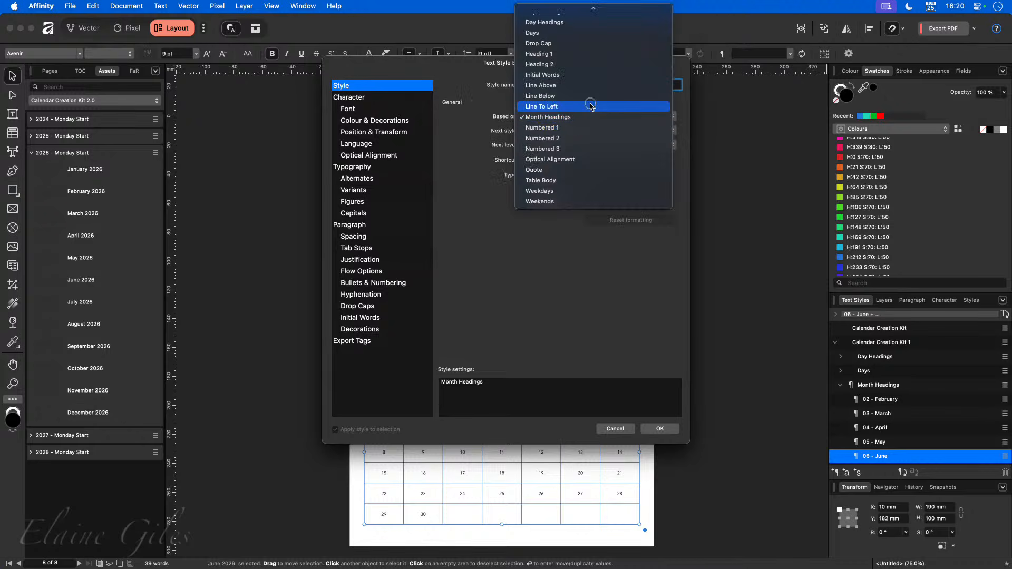
{"action": "mouse_move", "coordinate": [600, 9]}
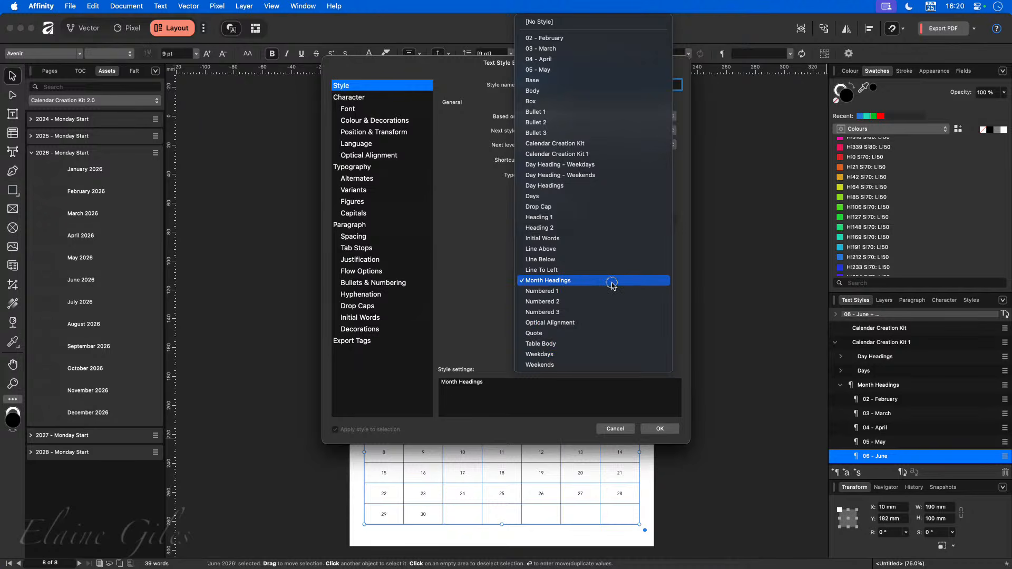
{"action": "left_click", "coordinate": [593, 143]}
{"action": "left_click", "coordinate": [660, 428]}
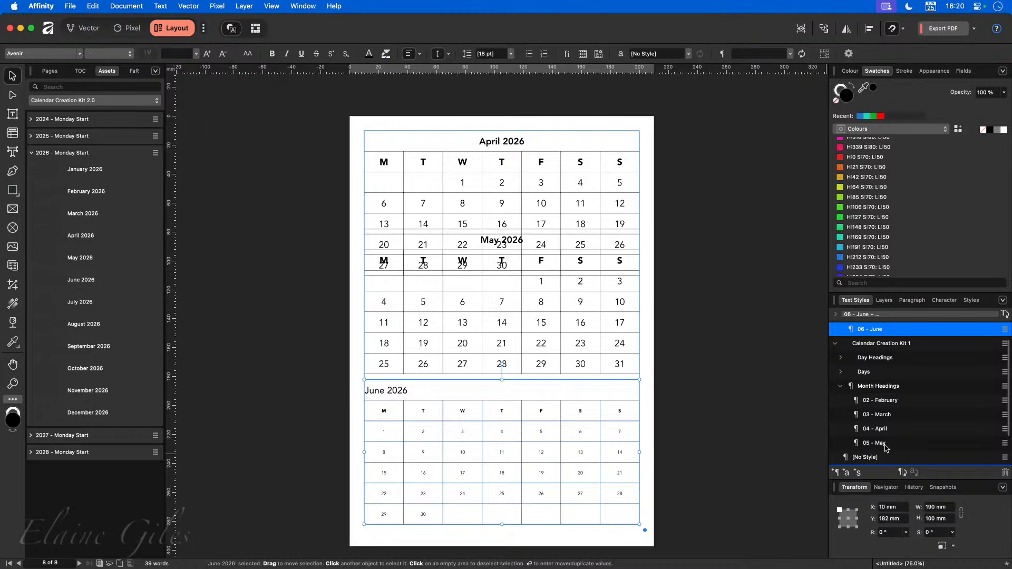
Check where the 06 - June style sits among the style groups and undo the change of its base style.
{"action": "scroll", "coordinate": [888, 448], "scroll_direction": "up", "scroll_amount": 1}
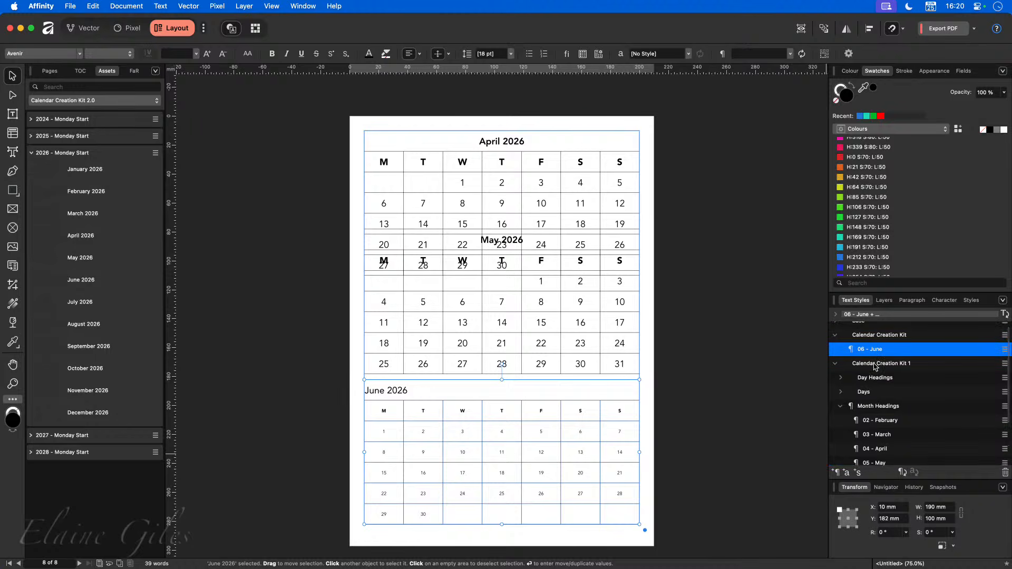
{"action": "scroll", "coordinate": [875, 368], "scroll_direction": "up", "scroll_amount": 1}
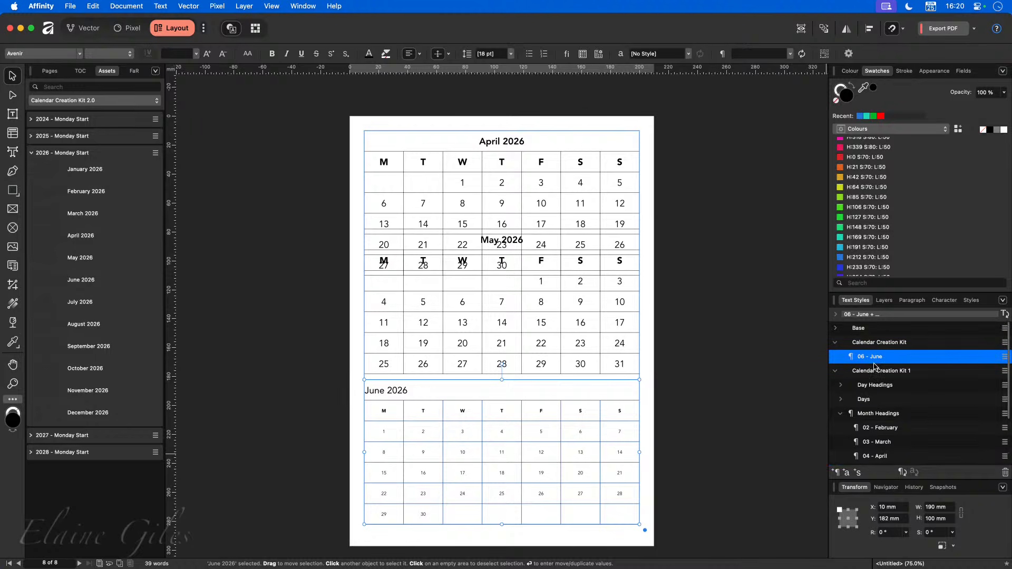
{"action": "left_click", "coordinate": [835, 342]}
{"action": "left_click", "coordinate": [835, 342]}
{"action": "scroll", "coordinate": [878, 374], "scroll_direction": "down", "scroll_amount": 1}
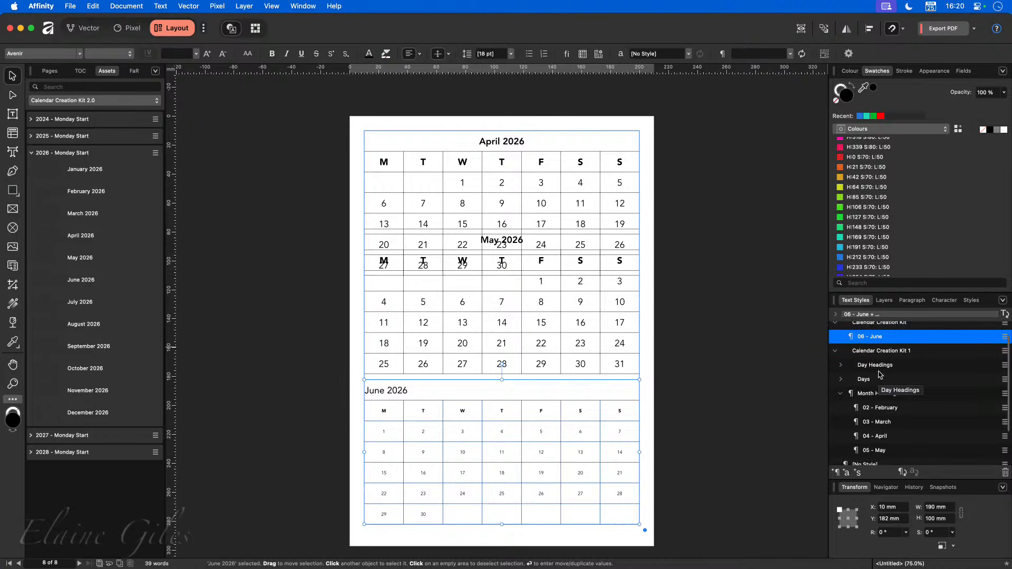
{"action": "right_click", "coordinate": [876, 338]}
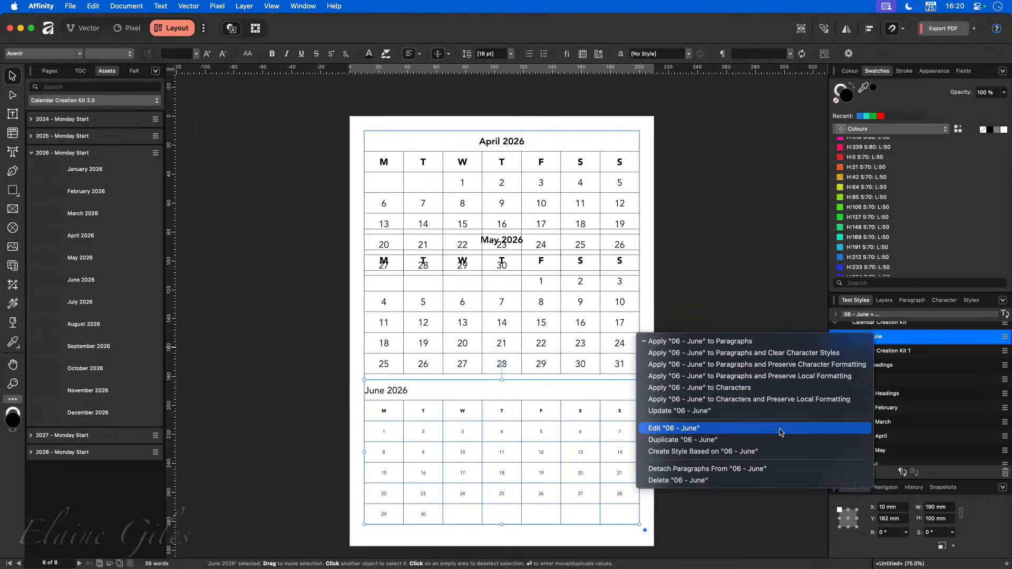
{"action": "left_click", "coordinate": [741, 267]}
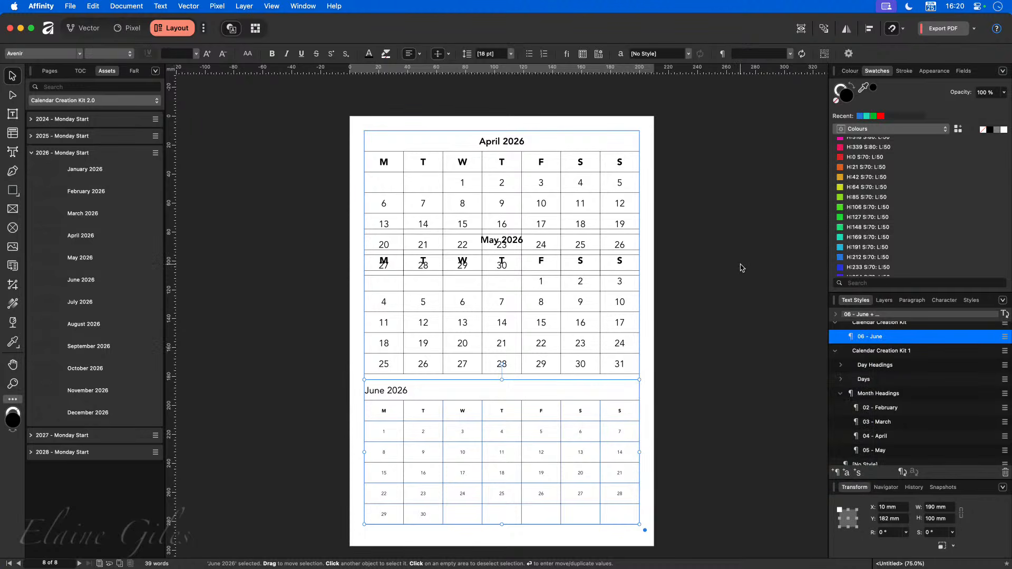
{"action": "scroll", "coordinate": [905, 394], "scroll_direction": "up", "scroll_amount": 2}
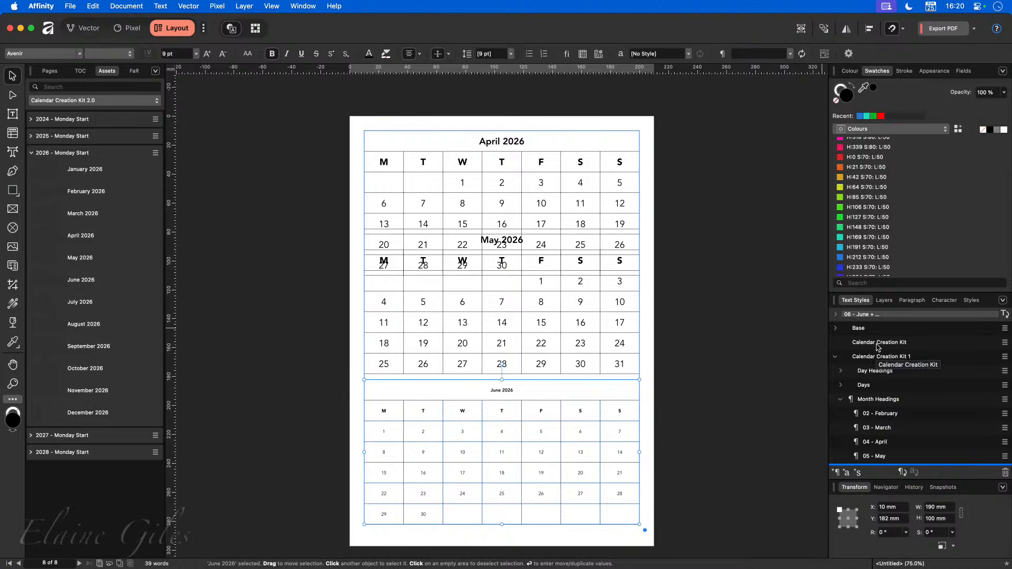
Delete the empty Calendar Creation Kit text style, rename the Calendar Creation Kit 1 group to Calendar Creation Kit and collapse it.
{"action": "right_click", "coordinate": [877, 347]}
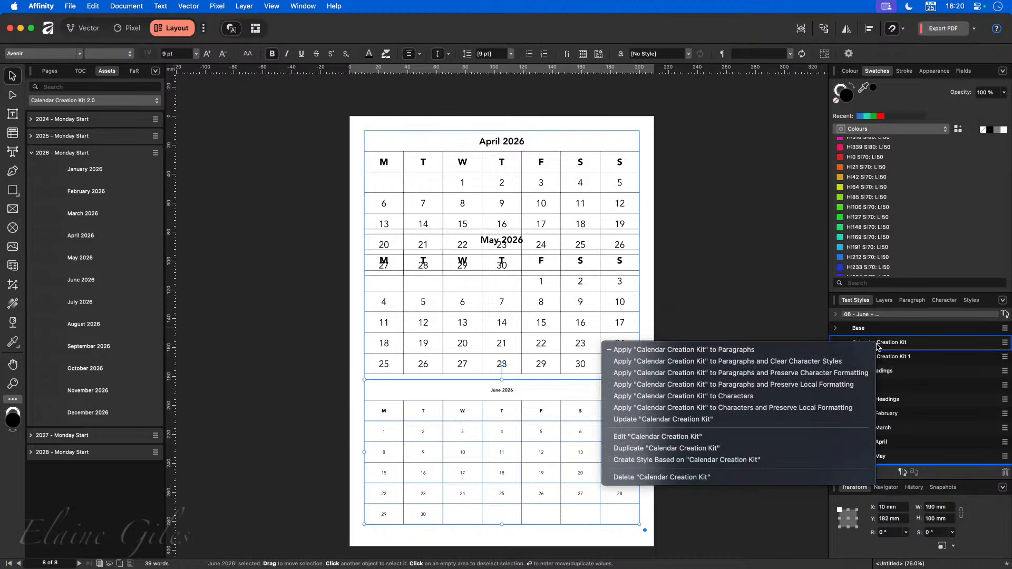
{"action": "left_click", "coordinate": [700, 478]}
{"action": "right_click", "coordinate": [895, 345]}
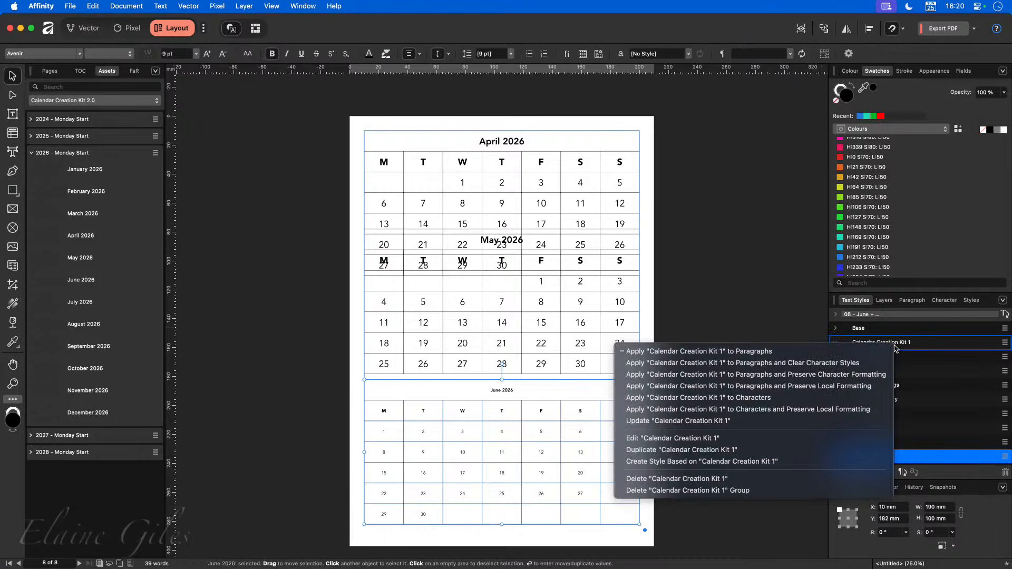
{"action": "left_click", "coordinate": [709, 440]}
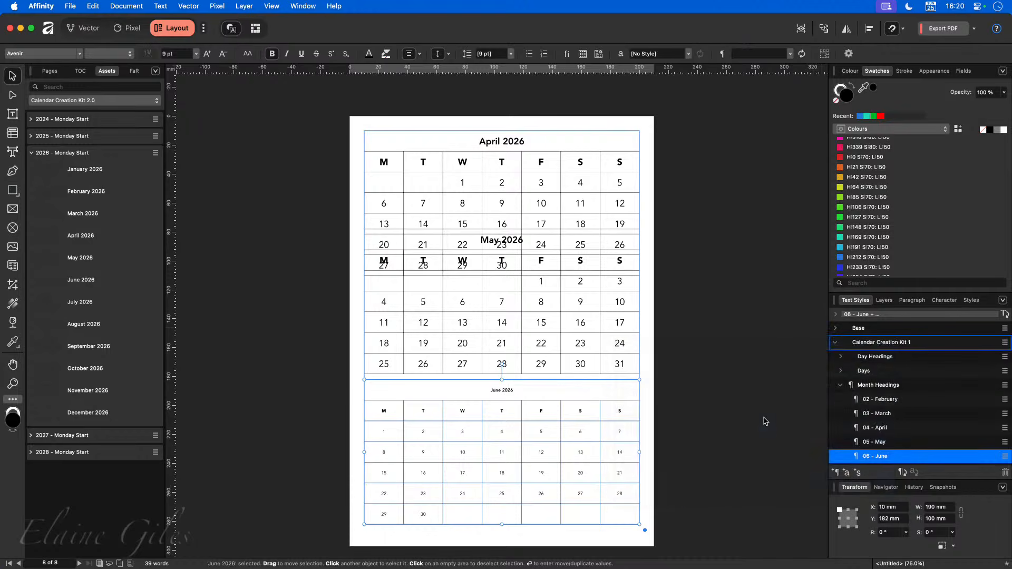
{"action": "left_click", "coordinate": [599, 86]}
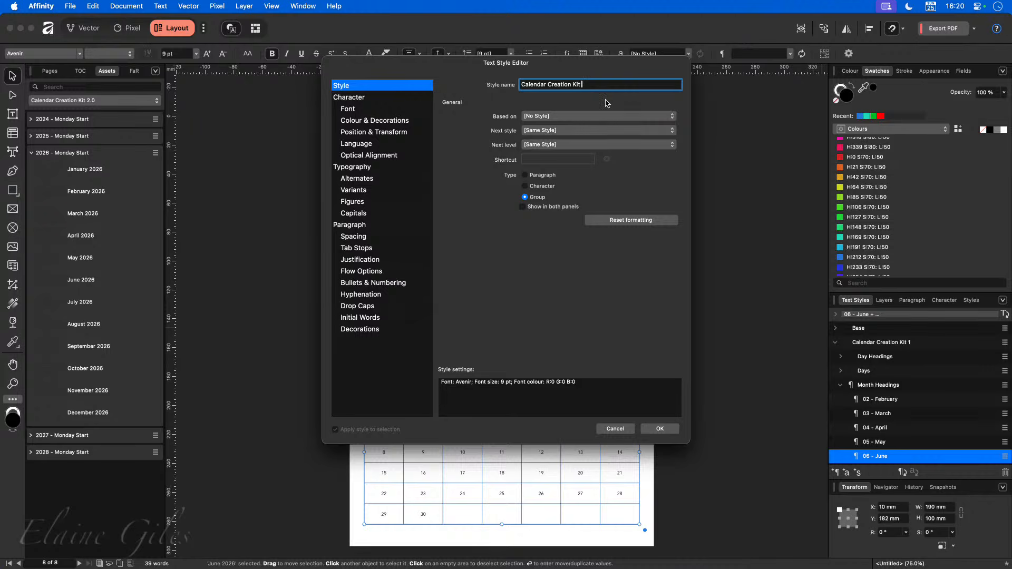
{"action": "left_click", "coordinate": [662, 429]}
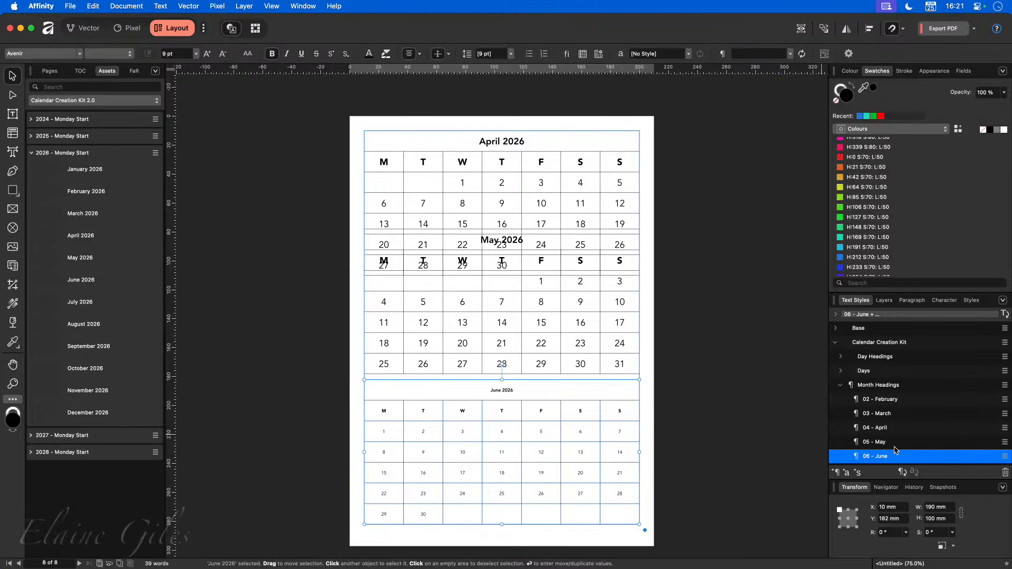
{"action": "left_click", "coordinate": [835, 343]}
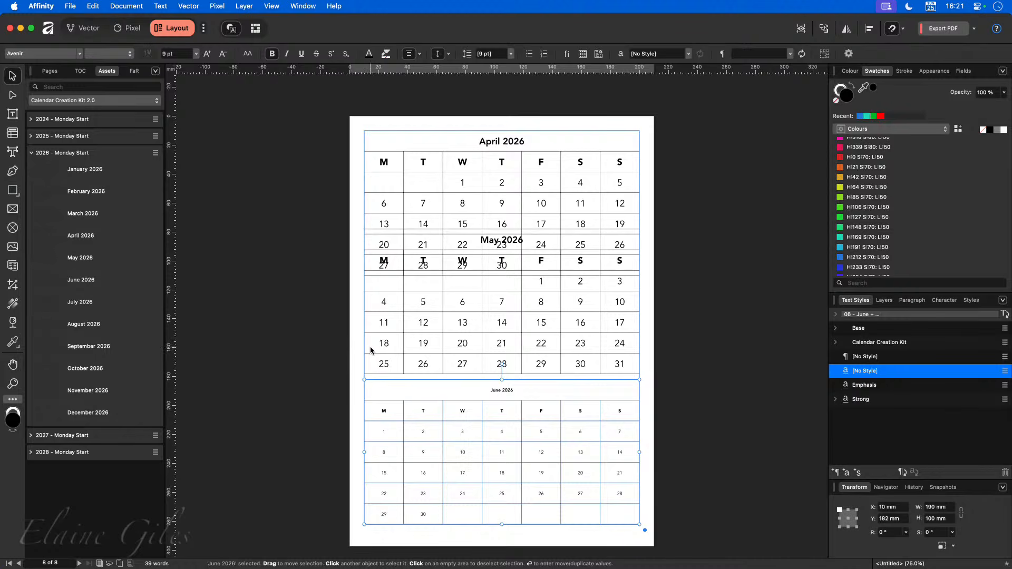
Delete the April, May and June calendars from the last page and the February and March calendars with their text frame from page 7.
{"action": "left_click", "coordinate": [314, 351]}
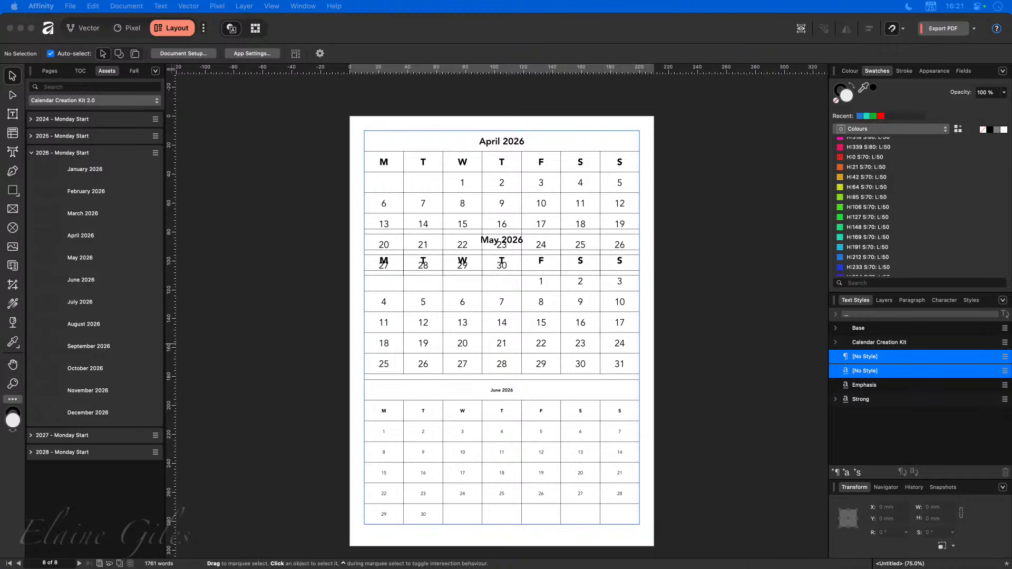
{"action": "left_click", "coordinate": [334, 287]}
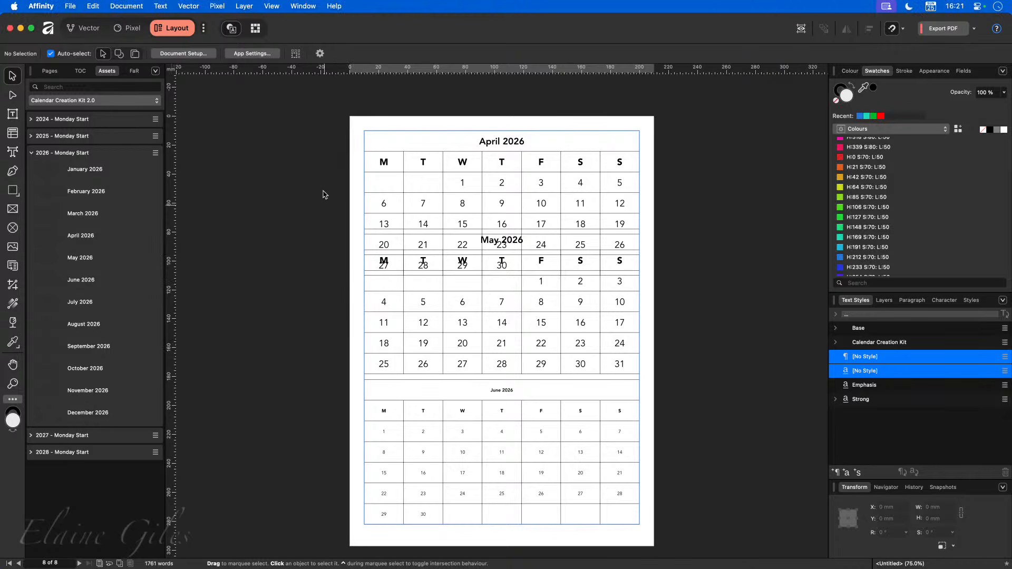
{"action": "left_click_drag", "start_coordinate": [329, 103], "coordinate": [760, 543]}
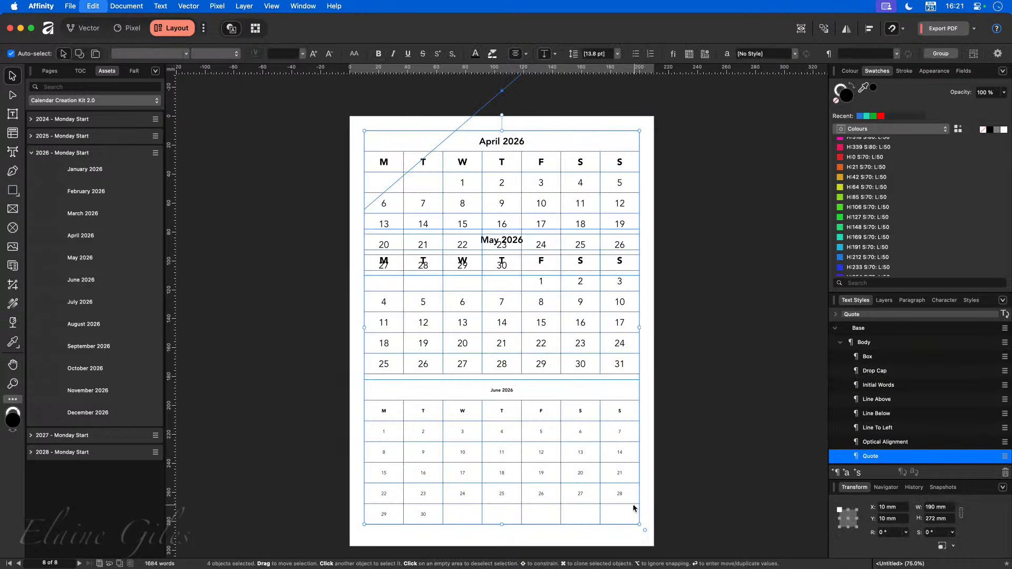
{"action": "key", "text": "Delete"}
{"action": "scroll", "coordinate": [496, 461], "scroll_direction": "up", "scroll_amount": 4}
{"action": "scroll", "coordinate": [495, 462], "scroll_direction": "up", "scroll_amount": 5}
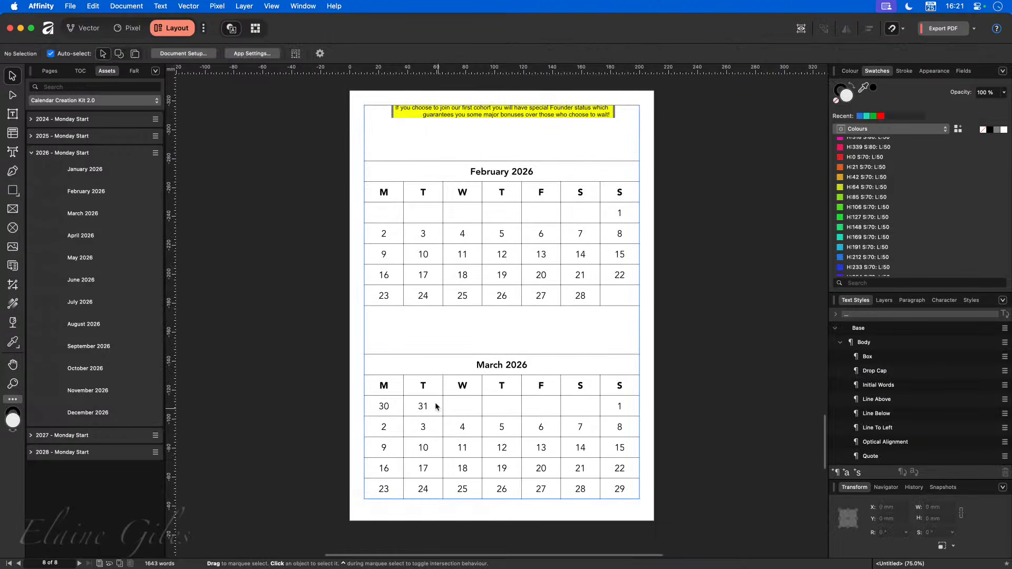
{"action": "left_click_drag", "start_coordinate": [332, 145], "coordinate": [713, 517]}
{"action": "key", "text": "Delete"}
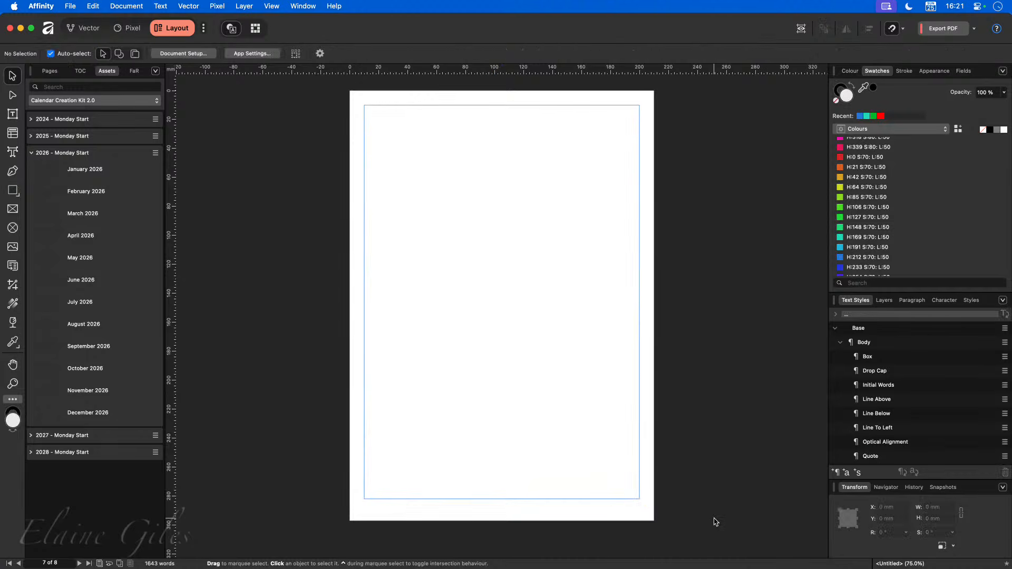
Show the document's page thumbnails and enter the text frame on page 6 for text editing.
{"action": "scroll", "coordinate": [560, 483], "scroll_direction": "up", "scroll_amount": 4}
{"action": "scroll", "coordinate": [561, 483], "scroll_direction": "up", "scroll_amount": 5}
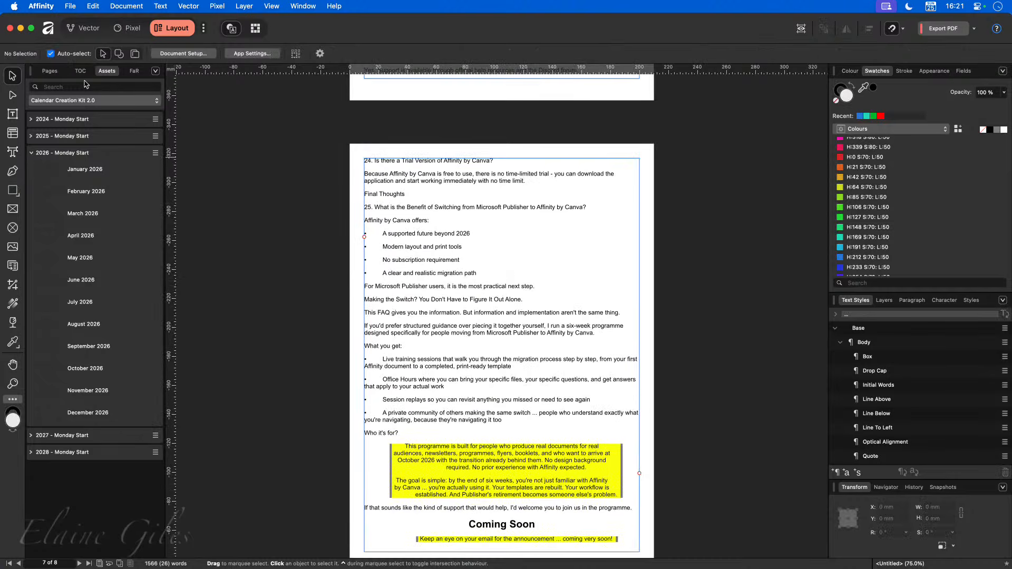
{"action": "left_click", "coordinate": [49, 70]}
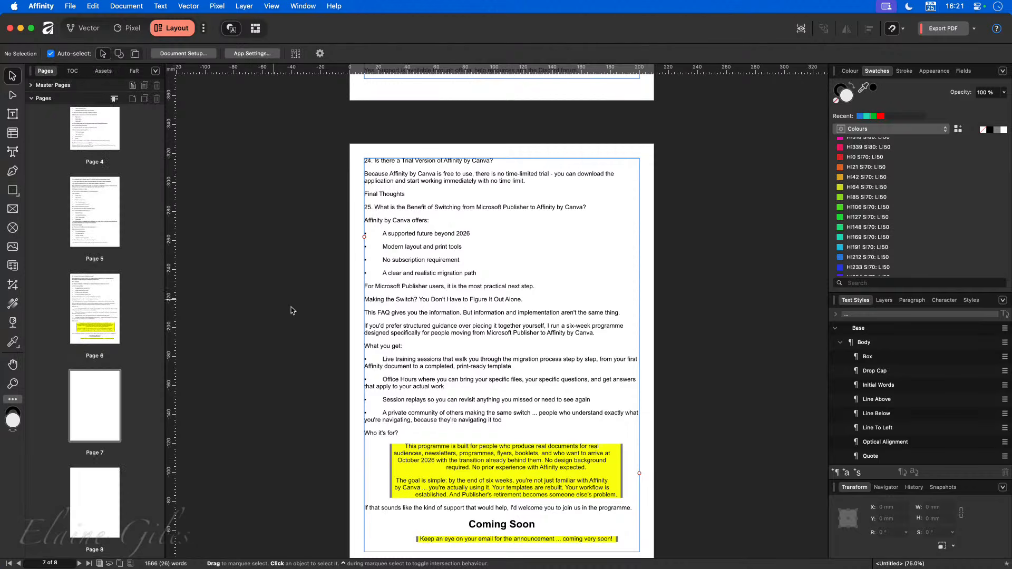
{"action": "left_click", "coordinate": [447, 342]}
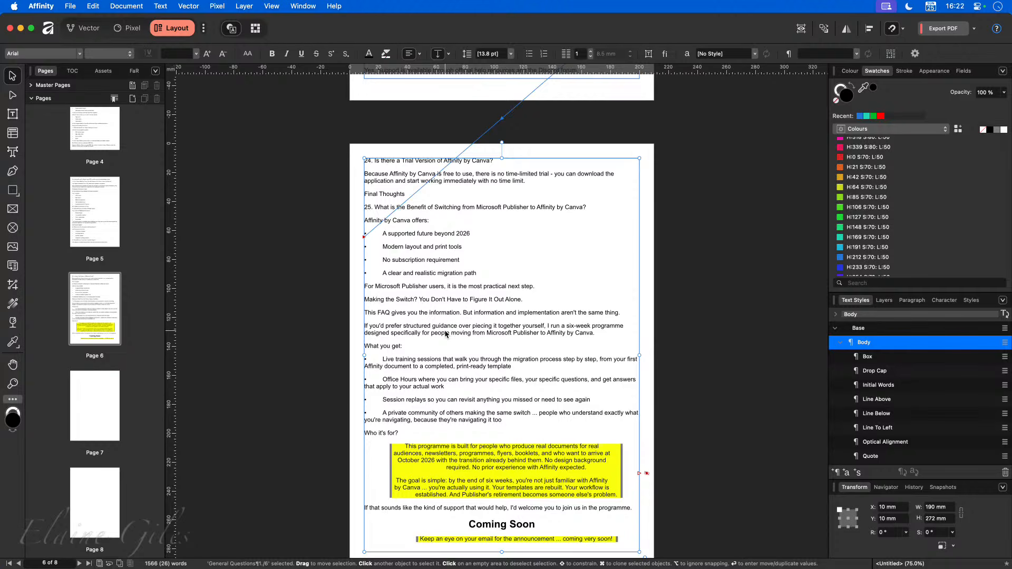
{"action": "double_click", "coordinate": [445, 333]}
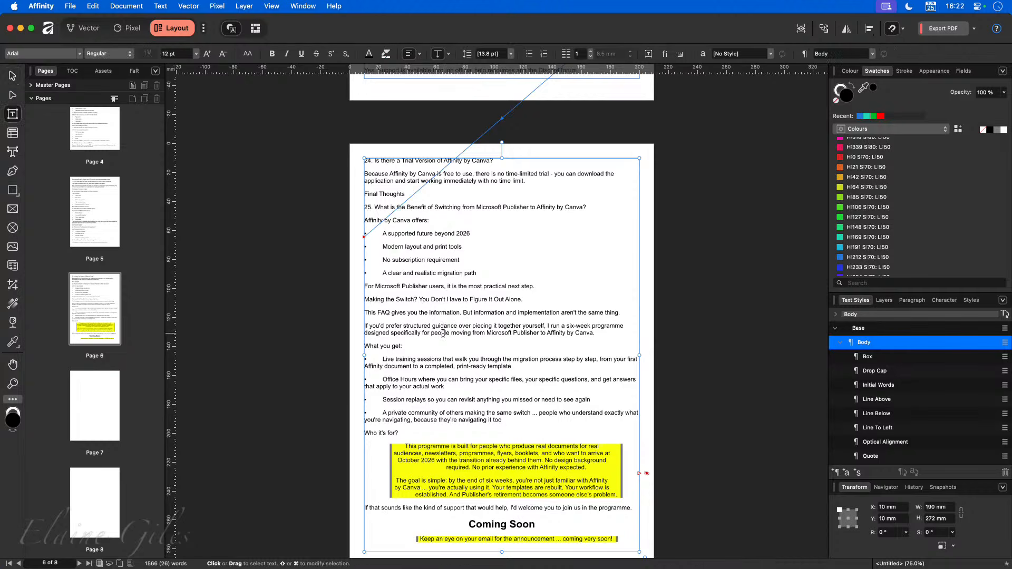
Create a new blank document, look through the styles in its Base group and delete all unused text styles.
{"action": "key", "text": "super+n"}
{"action": "key", "text": "Escape"}
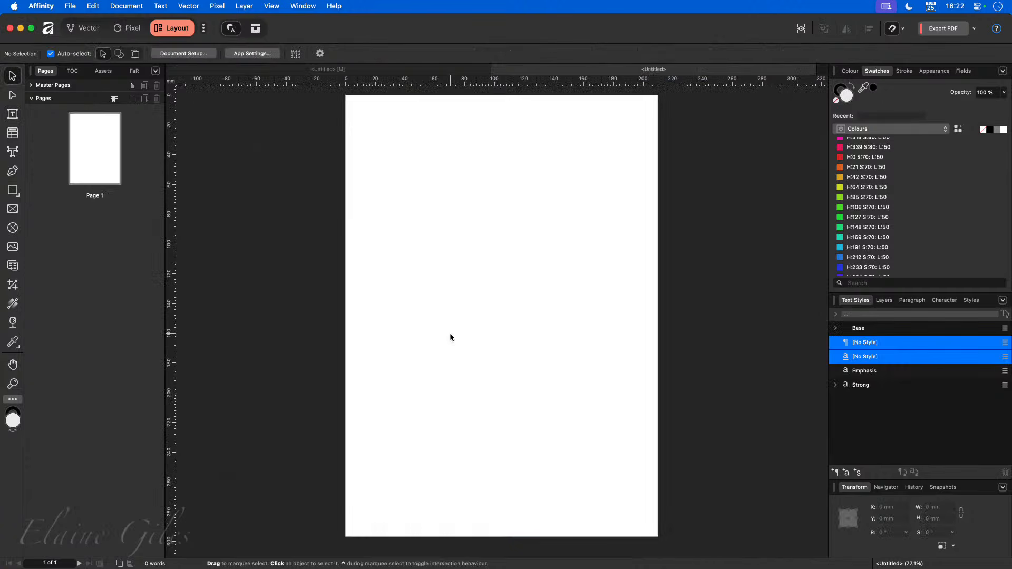
{"action": "left_click", "coordinate": [835, 329]}
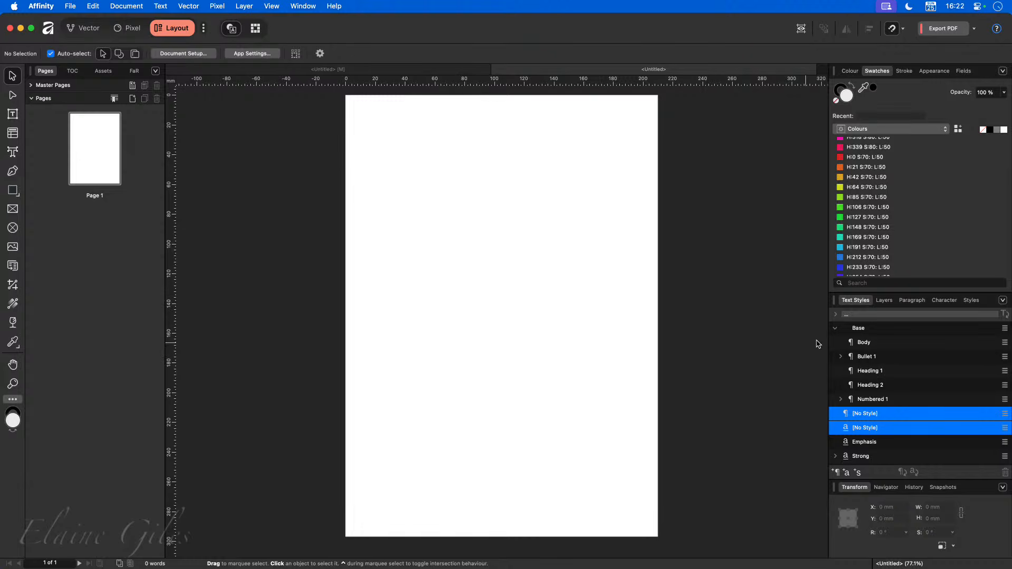
{"action": "left_click", "coordinate": [835, 327]}
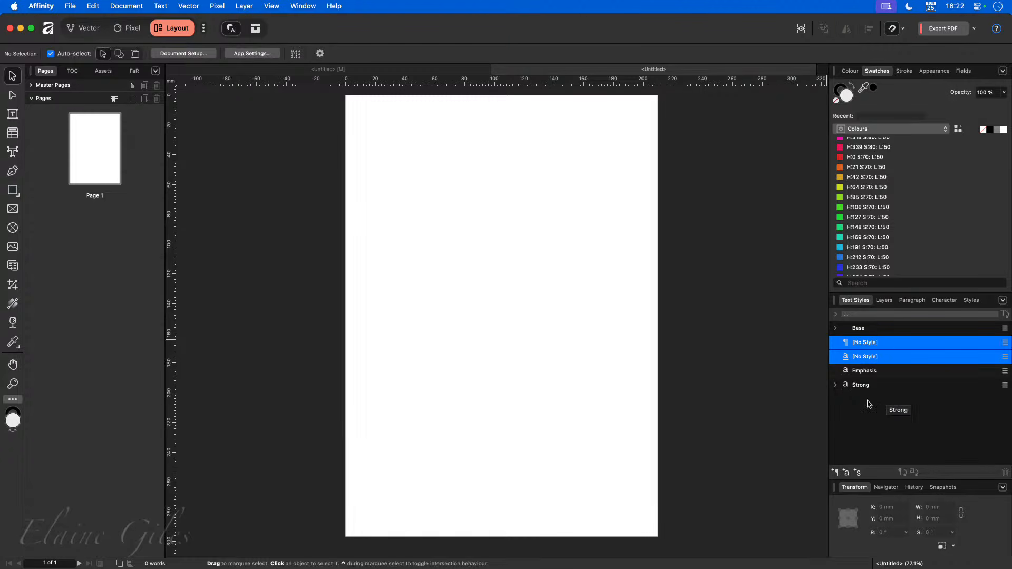
{"action": "left_click", "coordinate": [1002, 301]}
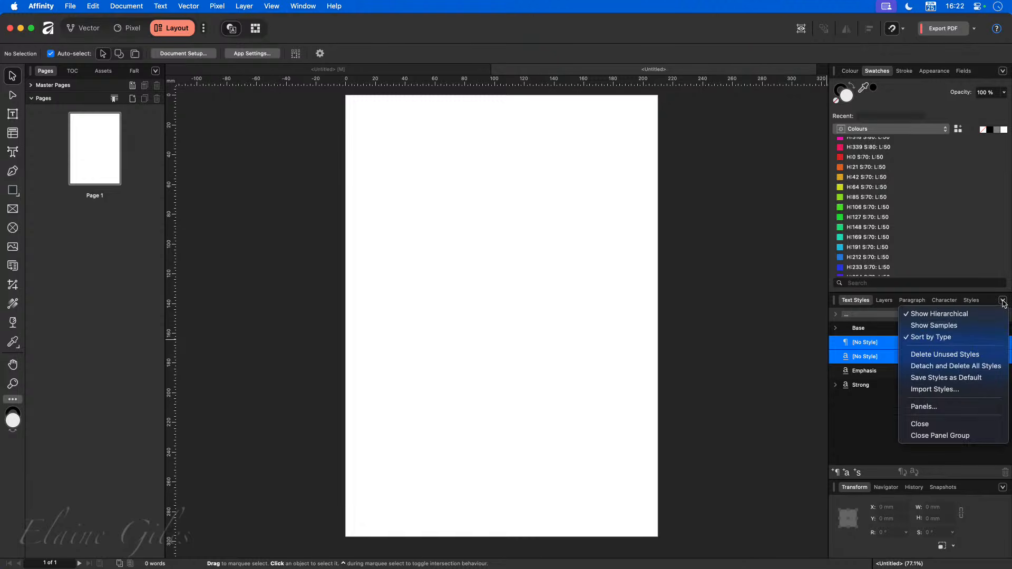
{"action": "left_click", "coordinate": [955, 354]}
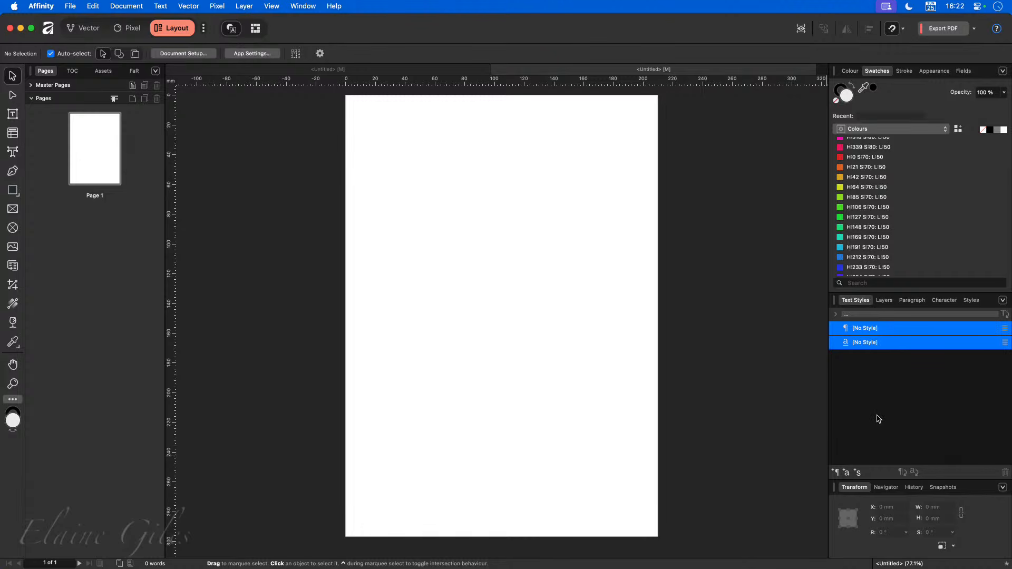
Import all text styles from DEMO - Default Text Styles.afpub and expand the Base group.
{"action": "left_click", "coordinate": [1002, 299]}
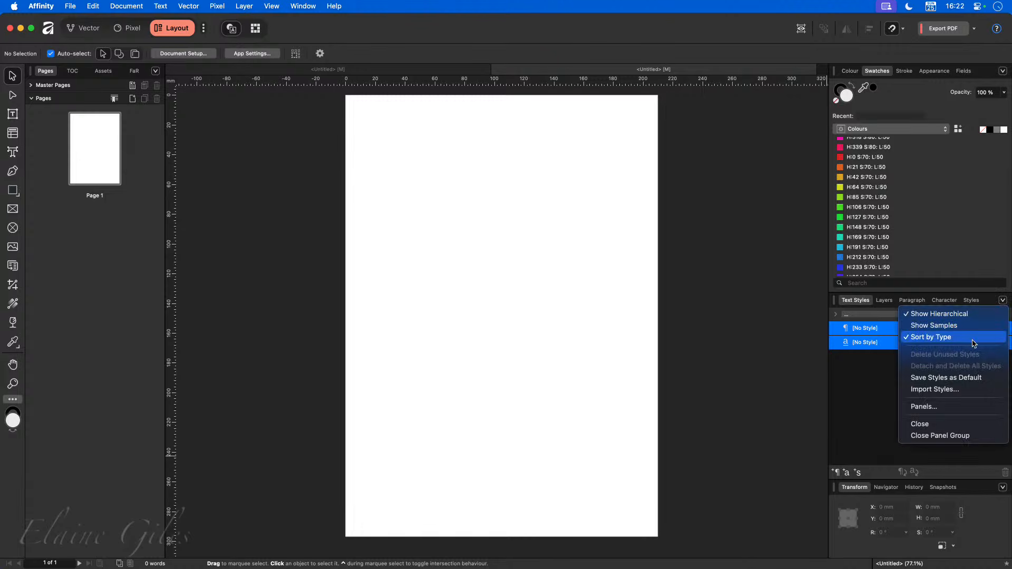
{"action": "left_click", "coordinate": [935, 389]}
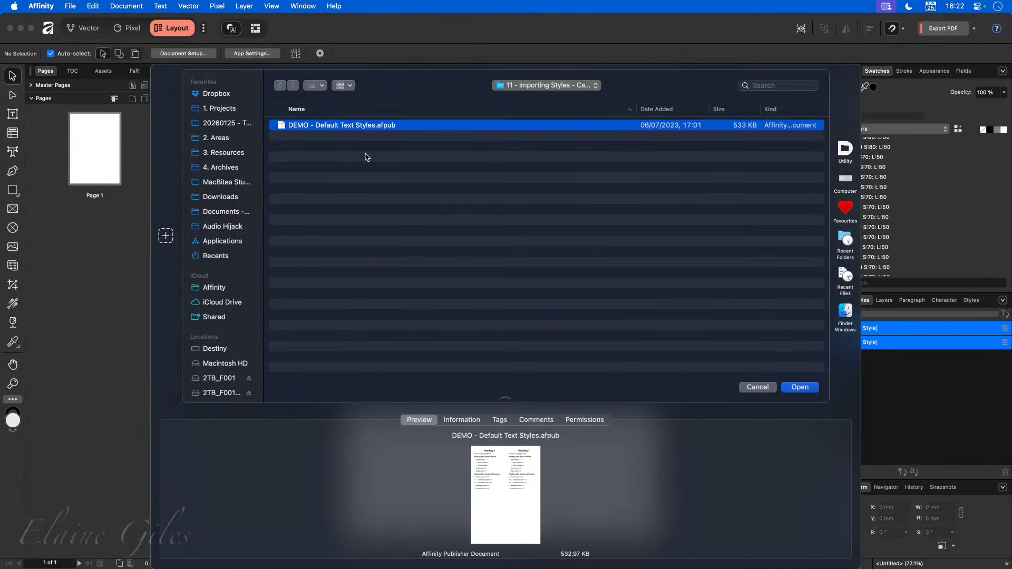
{"action": "left_click", "coordinate": [800, 388]}
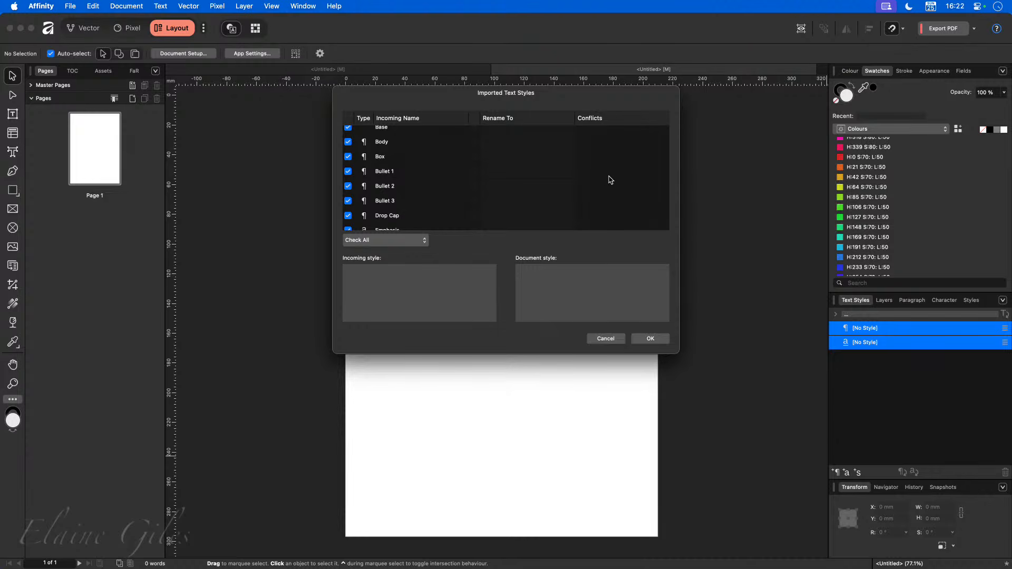
{"action": "scroll", "coordinate": [609, 179], "scroll_direction": "down", "scroll_amount": 10}
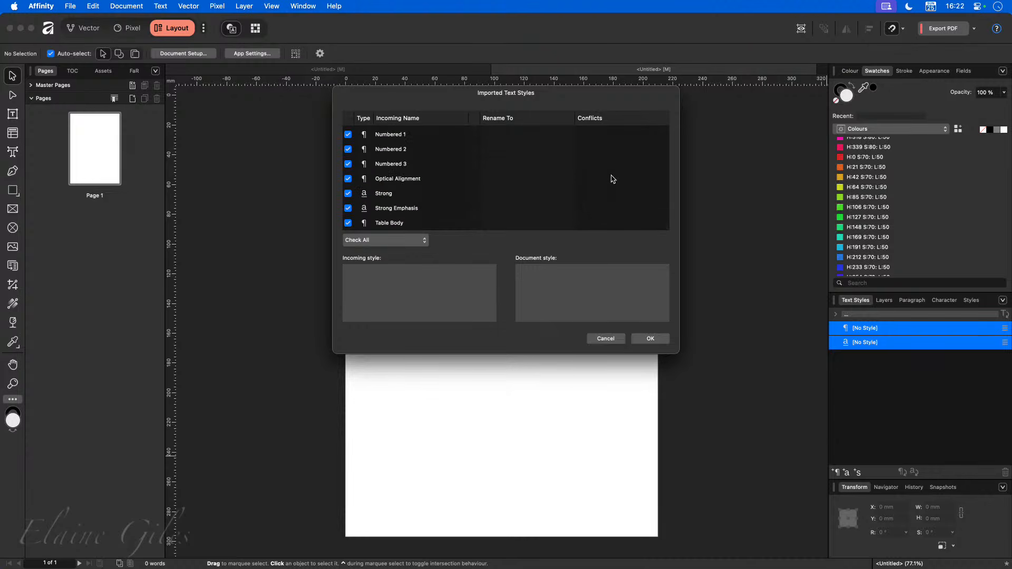
{"action": "left_click", "coordinate": [649, 339]}
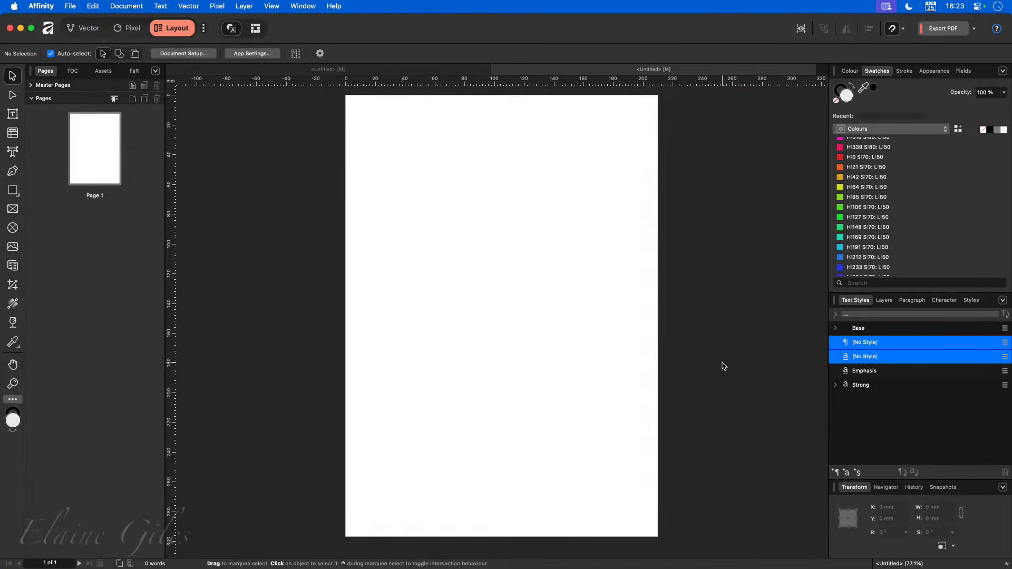
{"action": "left_click", "coordinate": [835, 328]}
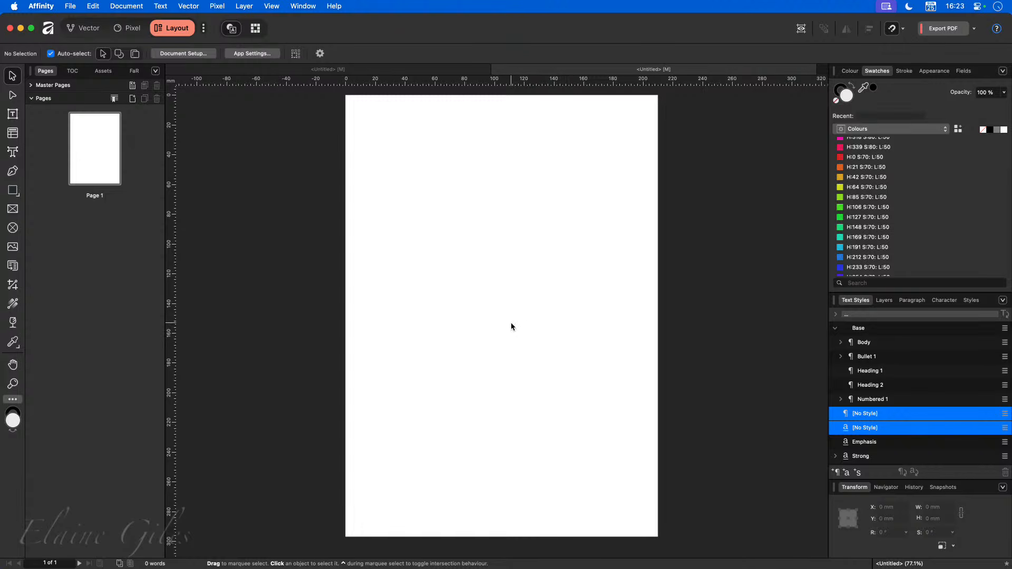
Create another A4 document and draw a text frame about 180 × 271 mm, centred on the page at about X 15 mm, Y 13 mm.
{"action": "key", "text": "super+n"}
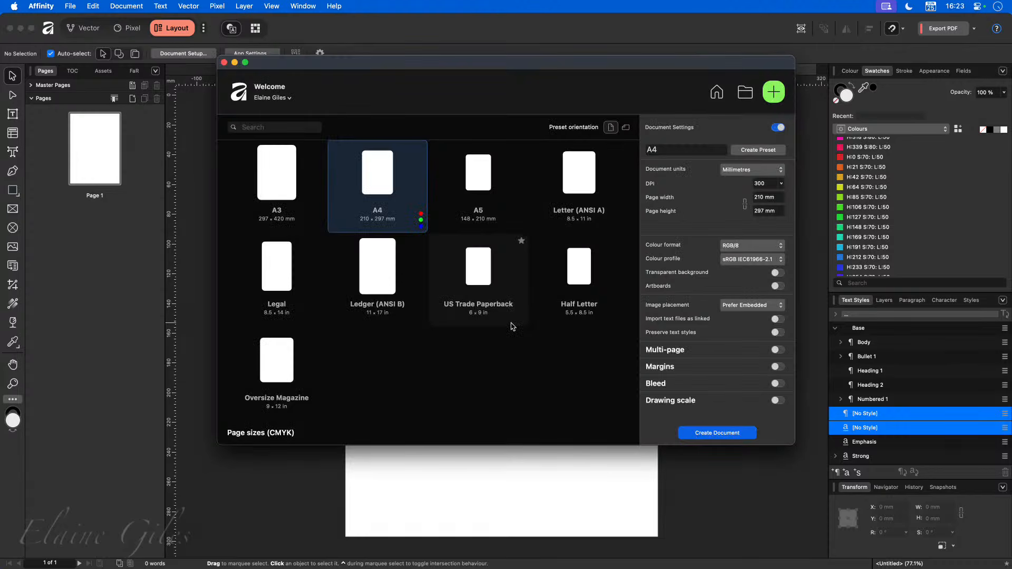
{"action": "key", "text": "Return"}
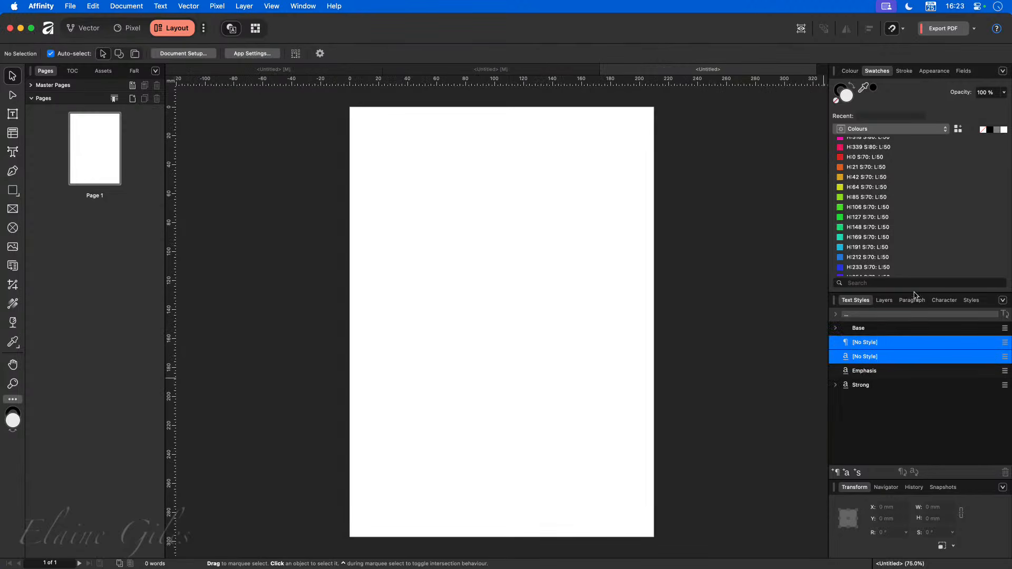
{"action": "left_click", "coordinate": [13, 114]}
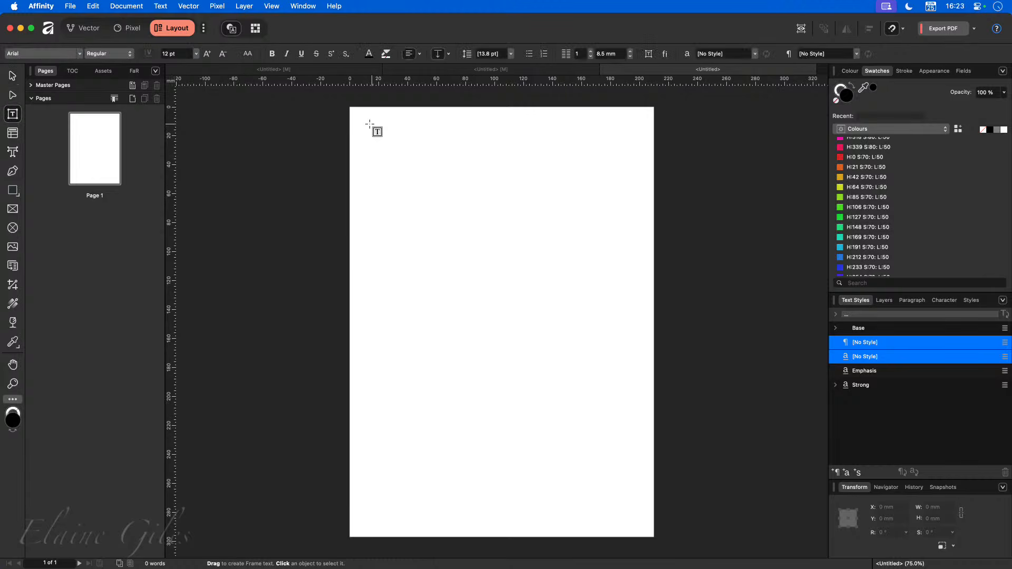
{"action": "left_click_drag", "start_coordinate": [370, 124], "coordinate": [629, 516]}
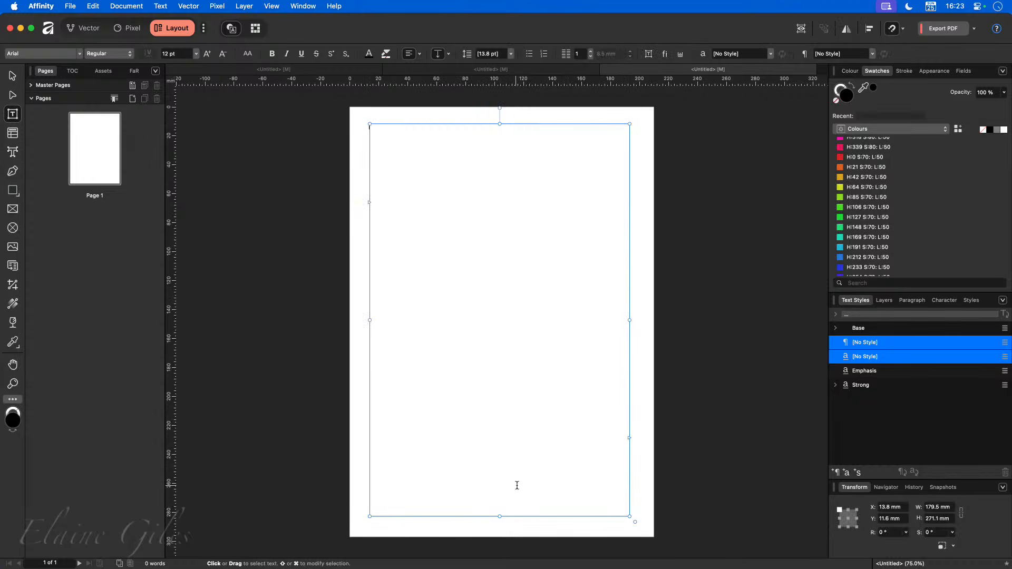
{"action": "key", "text": "v"}
{"action": "left_click_drag", "start_coordinate": [536, 441], "coordinate": [540, 442]}
Paste the General Questions text from the clipboard history into the frame, expand the Base styles and place the cursor in the first line.
{"action": "double_click", "coordinate": [462, 301]}
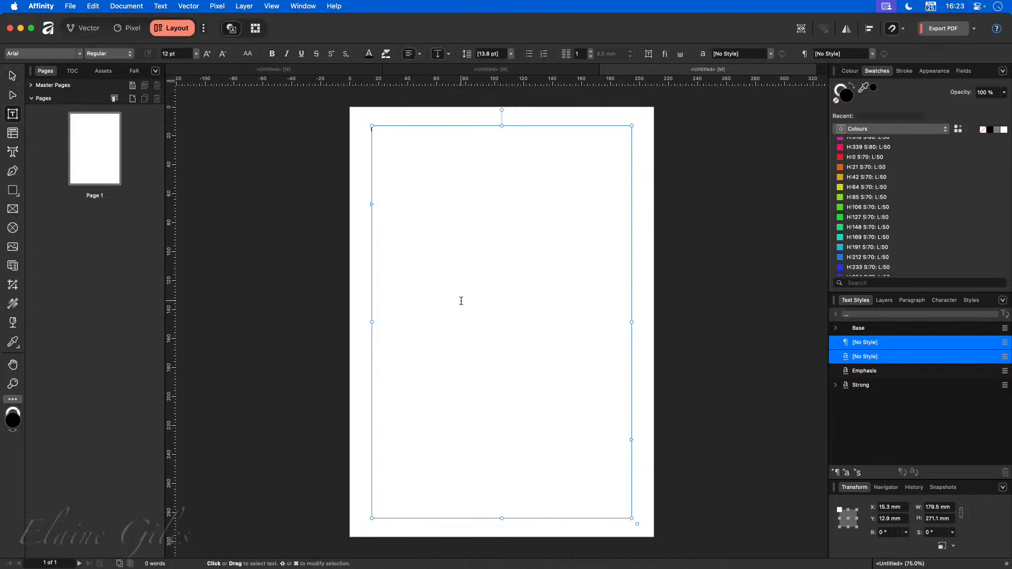
{"action": "key", "text": "super+shift+v"}
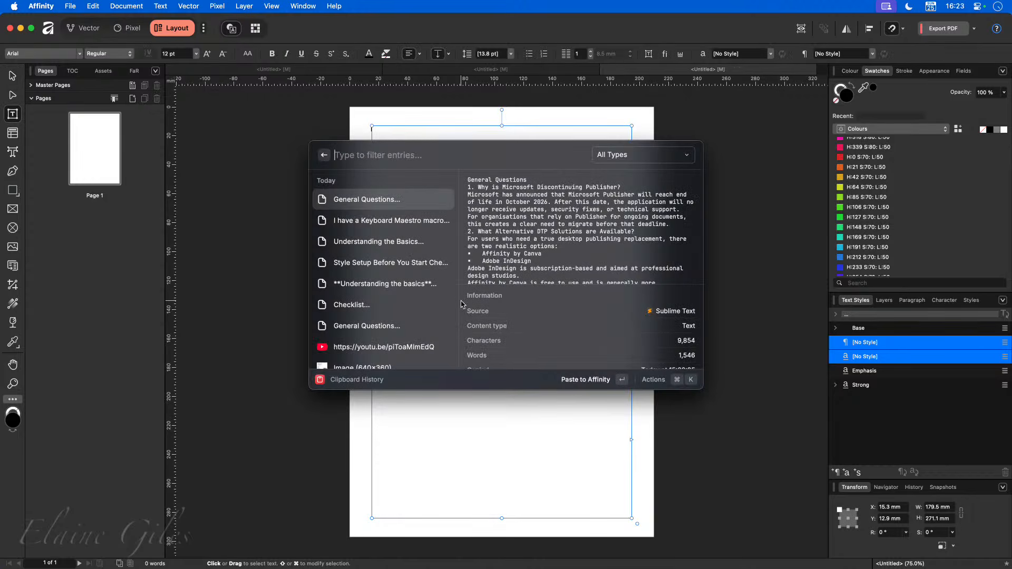
{"action": "key", "text": "Return"}
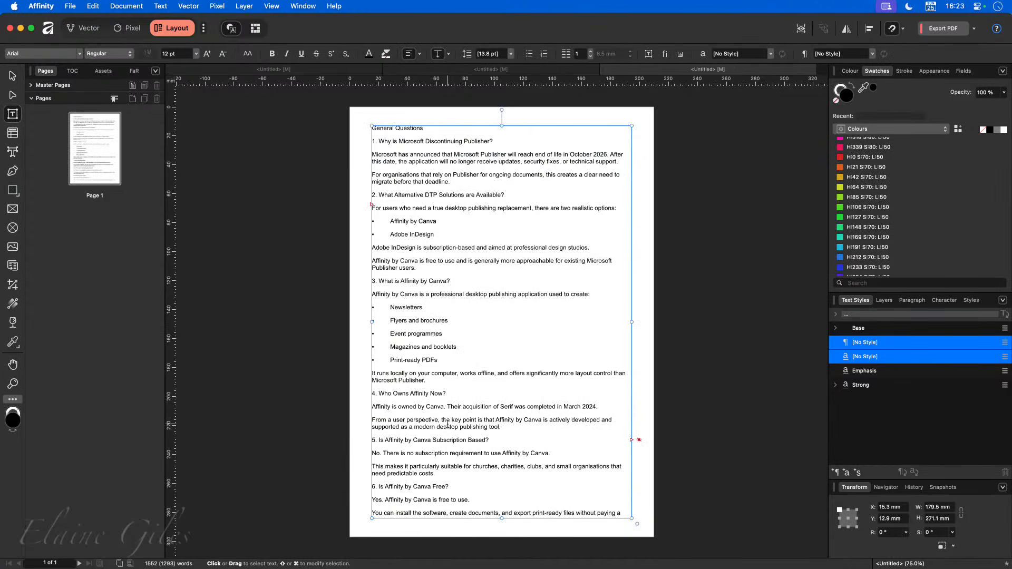
{"action": "left_click", "coordinate": [835, 328]}
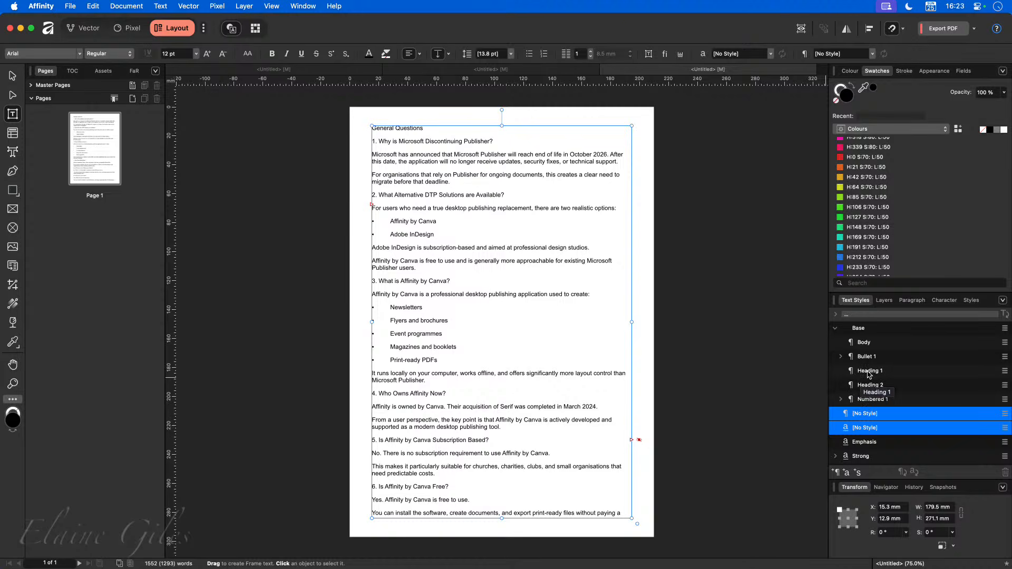
{"action": "left_click", "coordinate": [402, 128]}
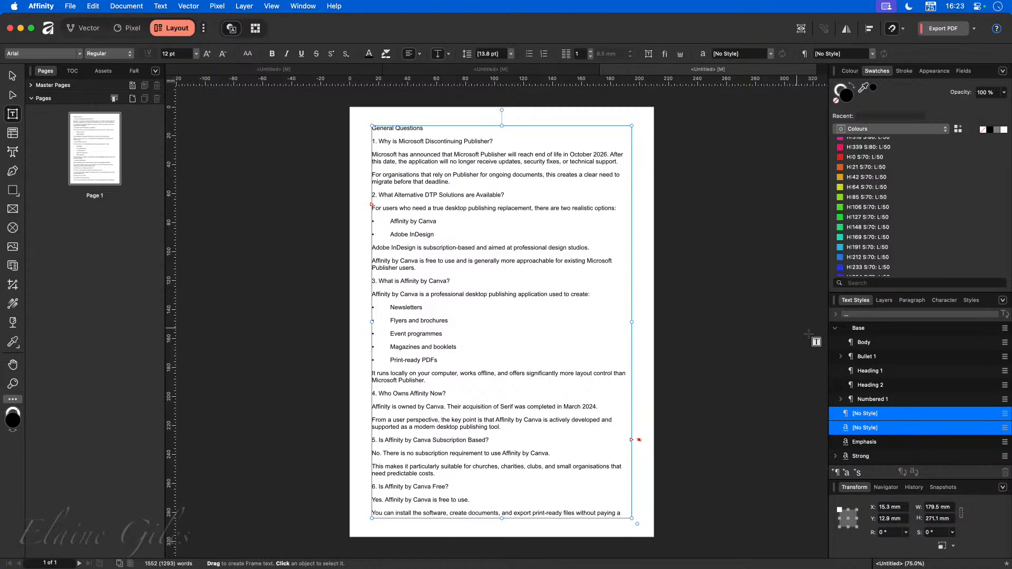
Apply the Heading 1 style to the General Questions title and Heading 2 to the first numbered question.
{"action": "left_click", "coordinate": [870, 370]}
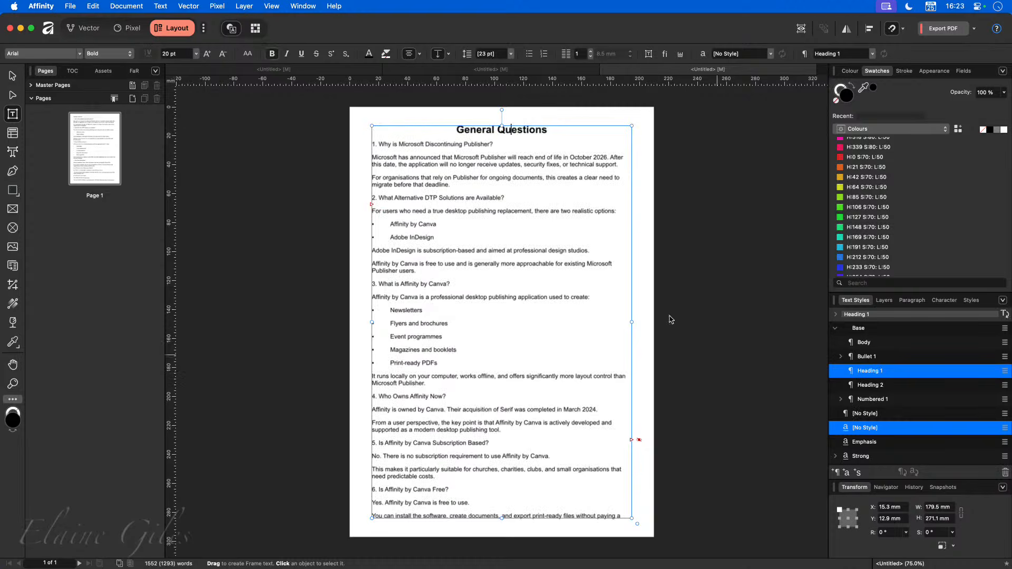
{"action": "left_click", "coordinate": [868, 385]}
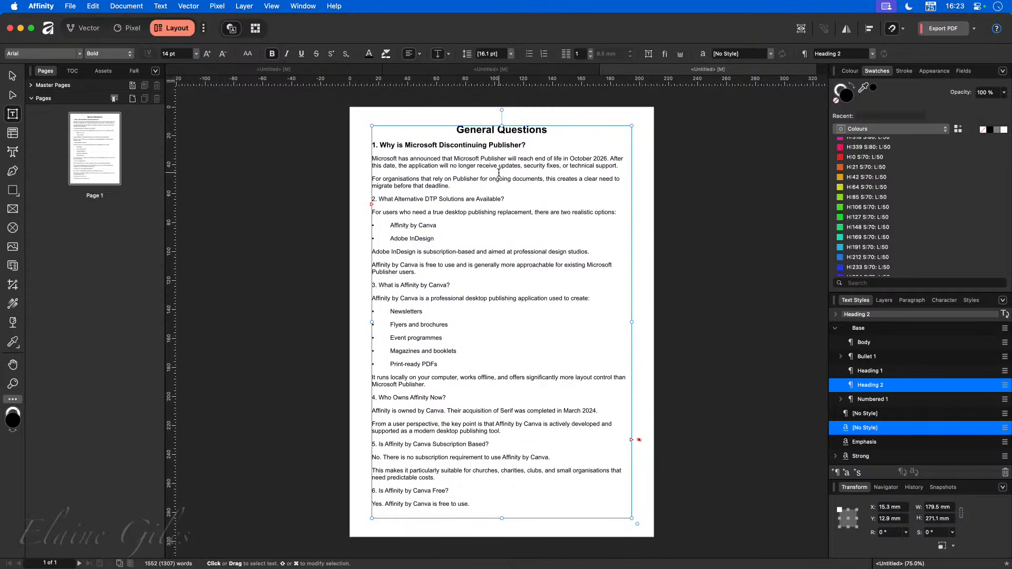
Edit the Heading 2 style to give it a teal font colour of H:192 S:100 L:30.
{"action": "right_click", "coordinate": [869, 386]}
{"action": "left_click", "coordinate": [714, 488]}
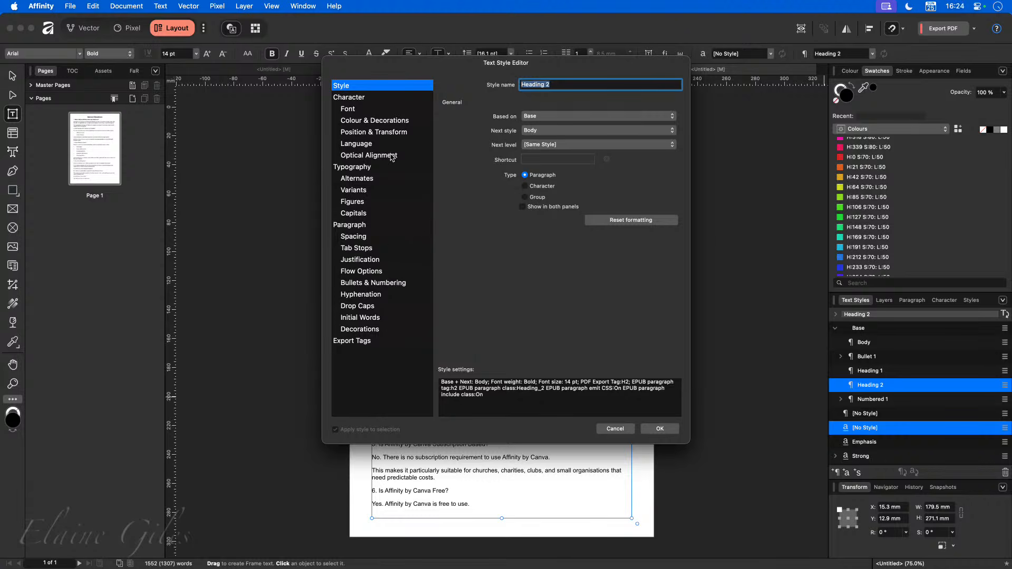
{"action": "left_click", "coordinate": [390, 121]}
{"action": "left_click", "coordinate": [551, 119]}
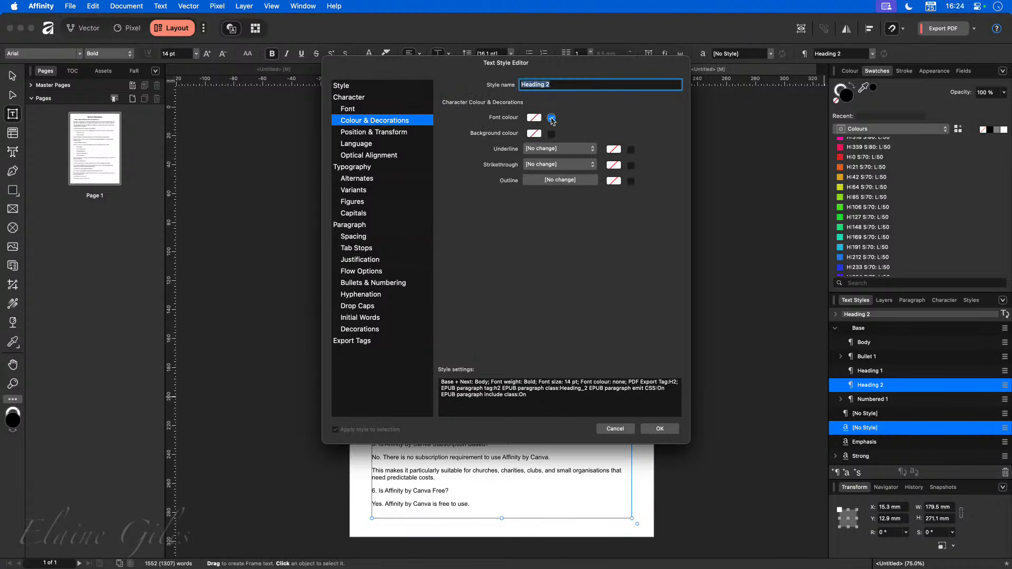
{"action": "left_click", "coordinate": [534, 117]}
{"action": "left_click_drag", "start_coordinate": [580, 197], "coordinate": [603, 214]}
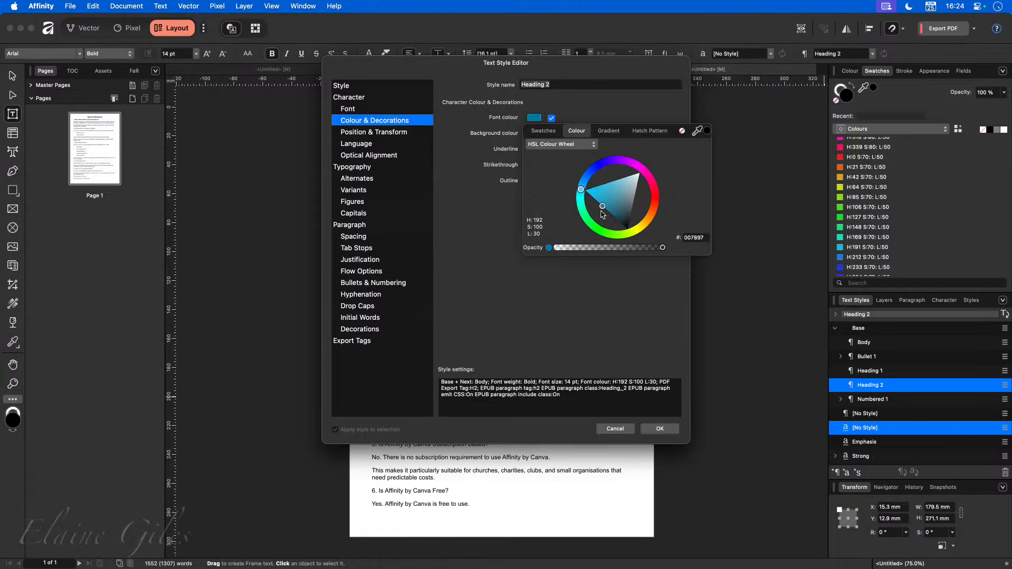
{"action": "left_click", "coordinate": [664, 326]}
{"action": "left_click", "coordinate": [663, 428]}
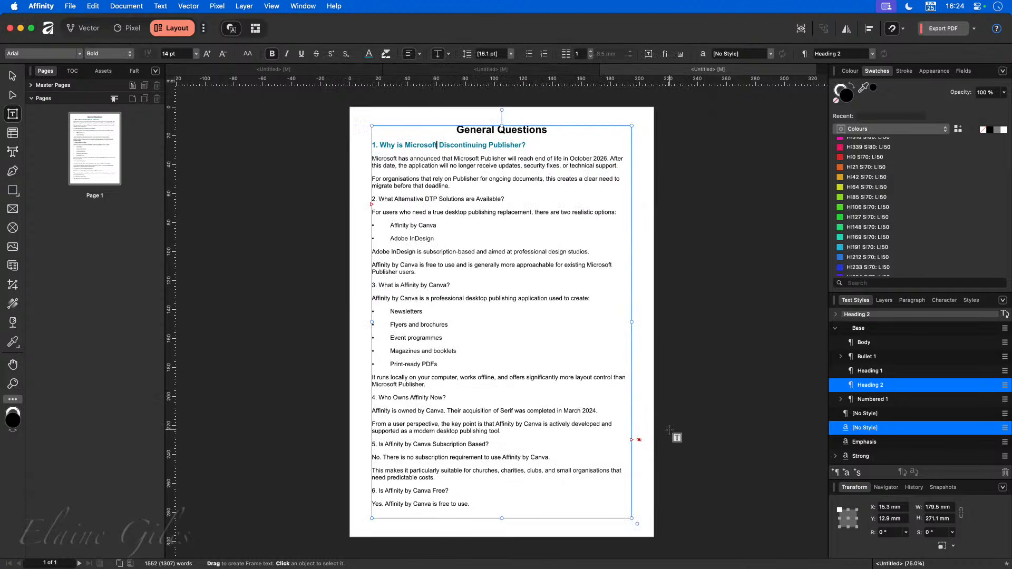
Edit the Heading 1 style to give it a bright red font colour, and return the cursor to the body text.
{"action": "right_click", "coordinate": [884, 372]}
{"action": "left_click", "coordinate": [728, 475]}
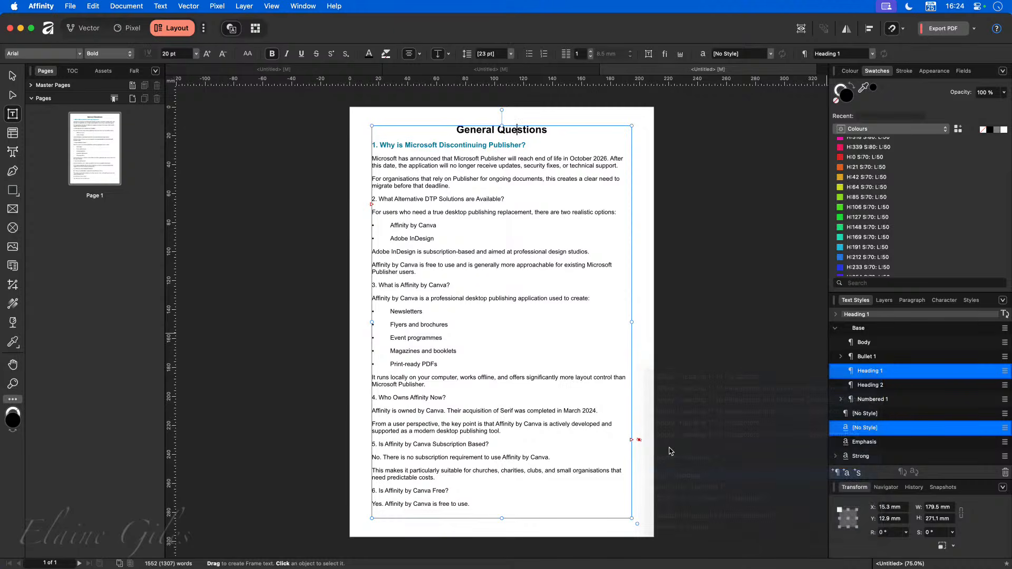
{"action": "left_click", "coordinate": [530, 118]}
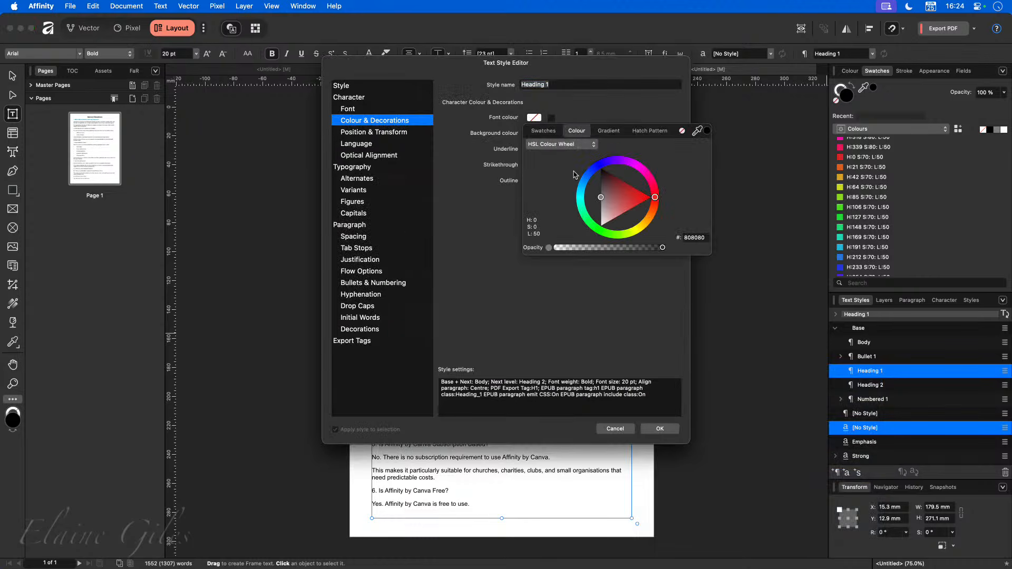
{"action": "left_click_drag", "start_coordinate": [631, 205], "coordinate": [653, 197]}
{"action": "left_click", "coordinate": [659, 429]}
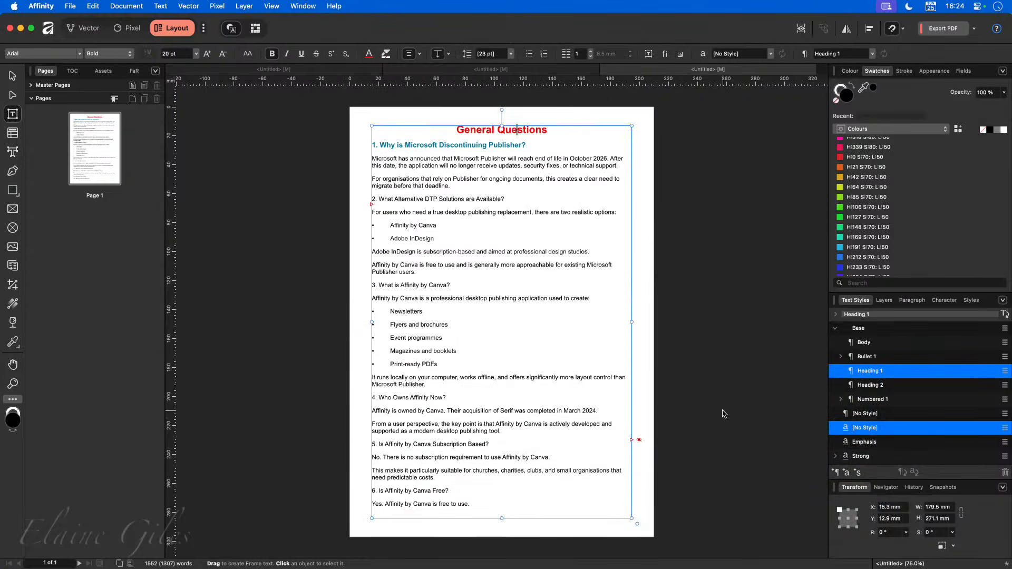
{"action": "left_click", "coordinate": [569, 299]}
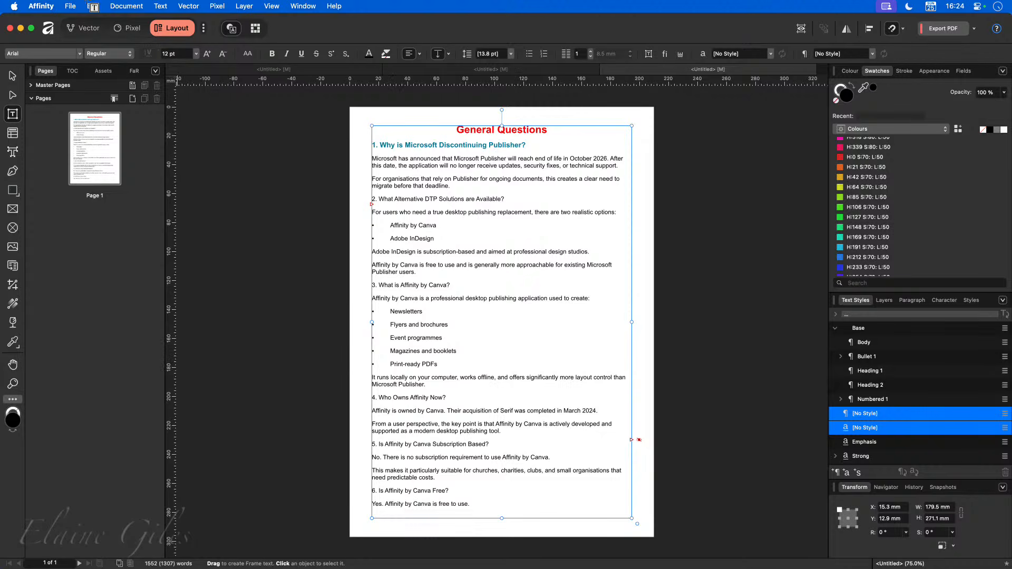
Start exporting the styled document as a template and name it DEMO - FAQ.
{"action": "left_click", "coordinate": [72, 5]}
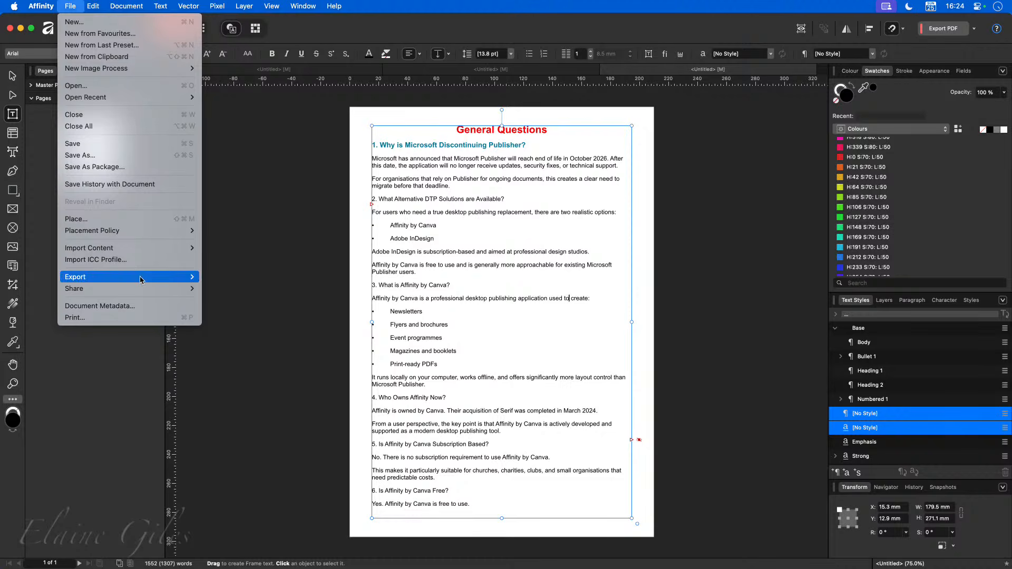
{"action": "mouse_move", "coordinate": [141, 278]}
{"action": "left_click", "coordinate": [248, 290]}
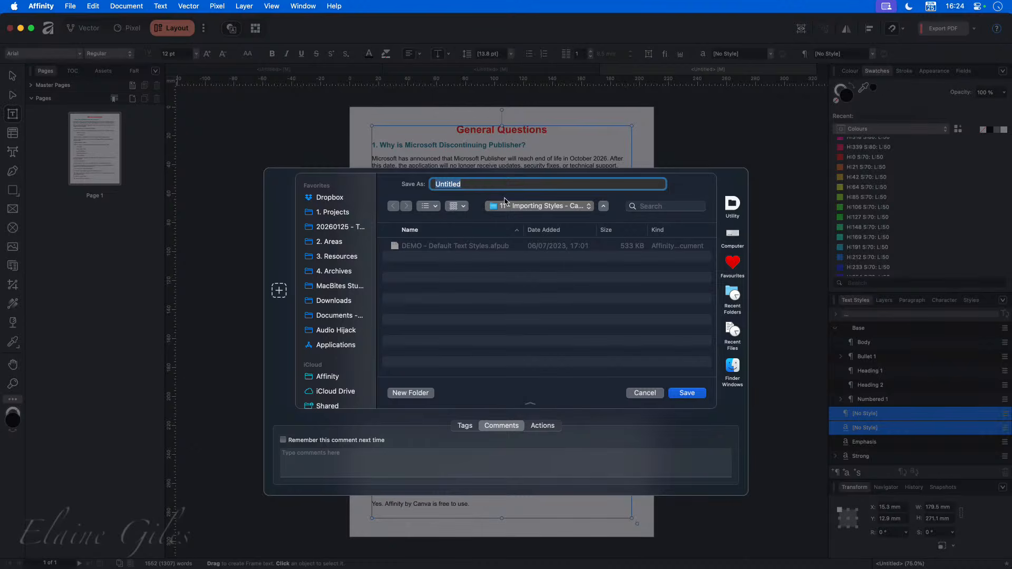
{"action": "type", "text": "F"}
{"action": "type", "text": "DEMO -"}
Save the template in the Assets folder inside Dropbox, Application Support, Affinity, Templates.
{"action": "left_click", "coordinate": [331, 199]}
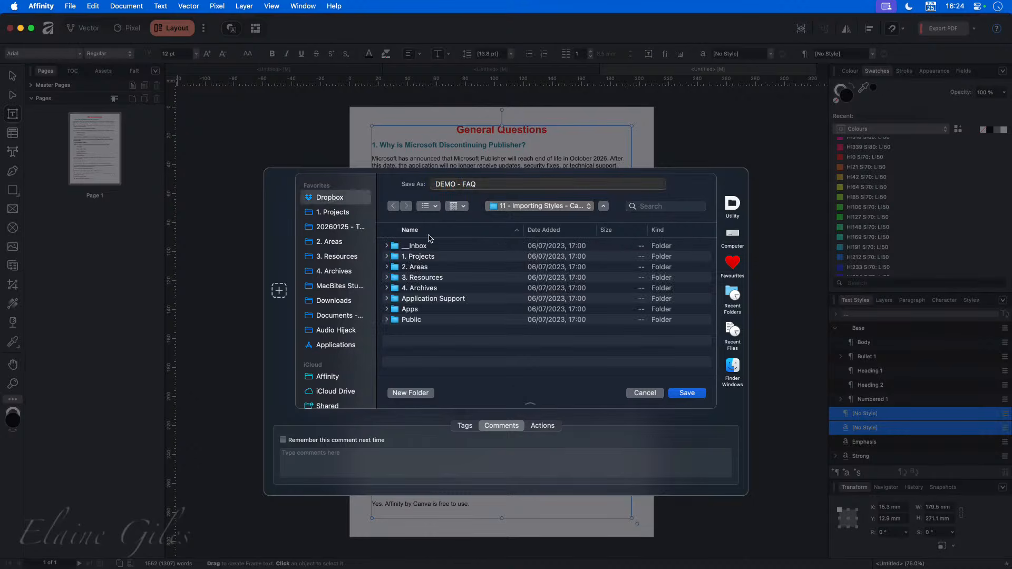
{"action": "left_click", "coordinate": [430, 301]}
{"action": "double_click", "coordinate": [430, 300]}
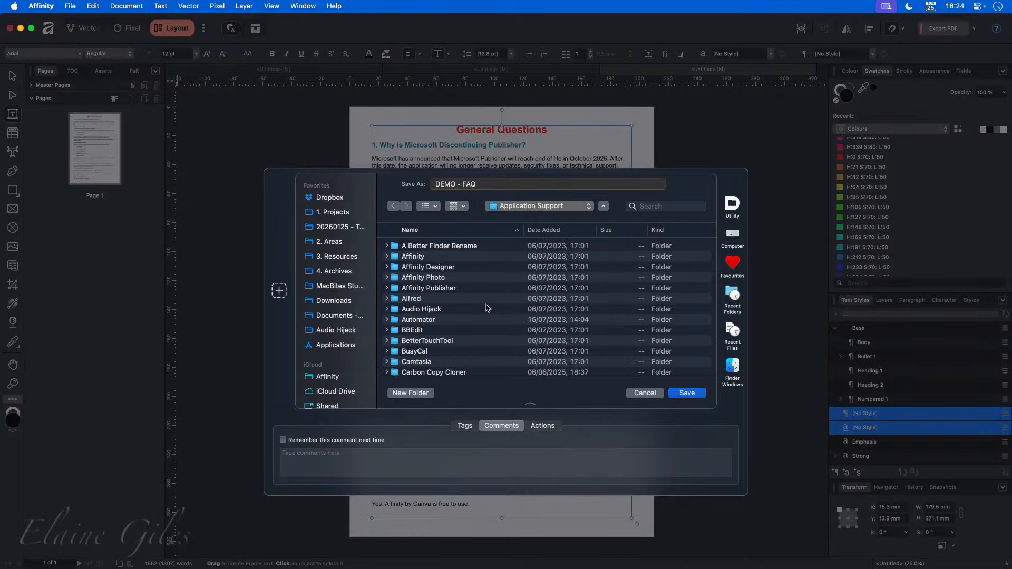
{"action": "double_click", "coordinate": [425, 257]}
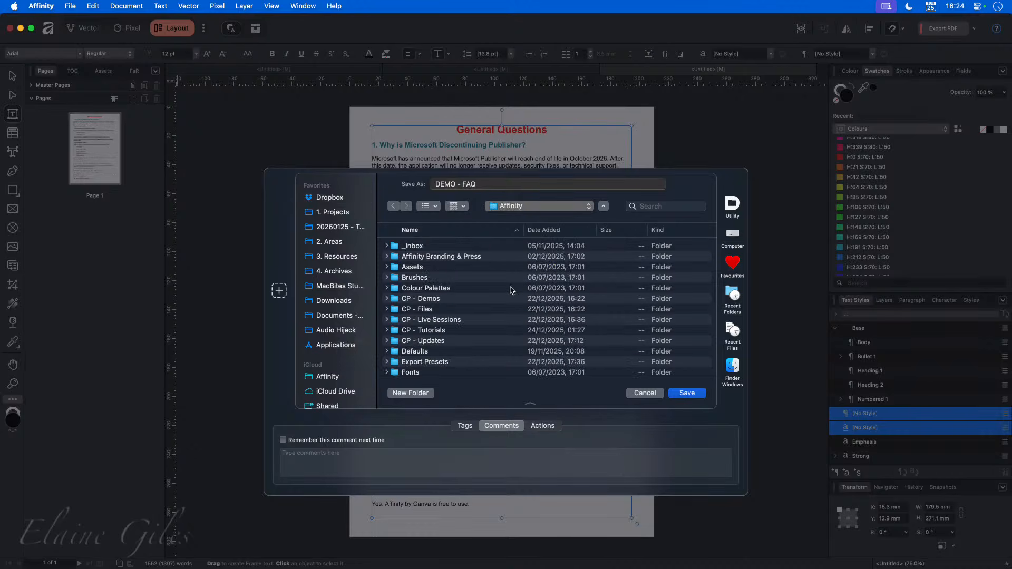
{"action": "scroll", "coordinate": [510, 289], "scroll_direction": "down", "scroll_amount": 4}
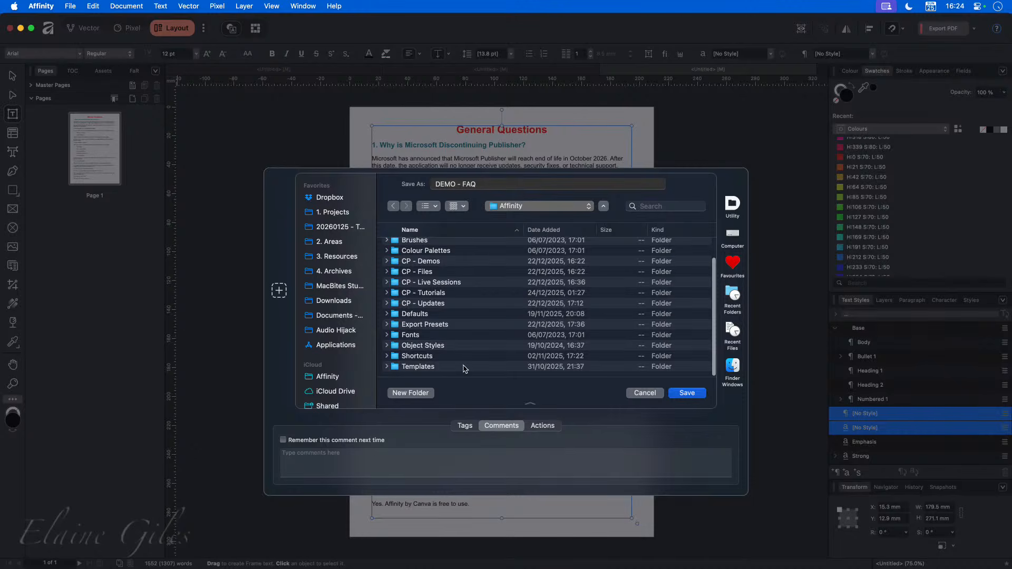
{"action": "left_click", "coordinate": [441, 368]}
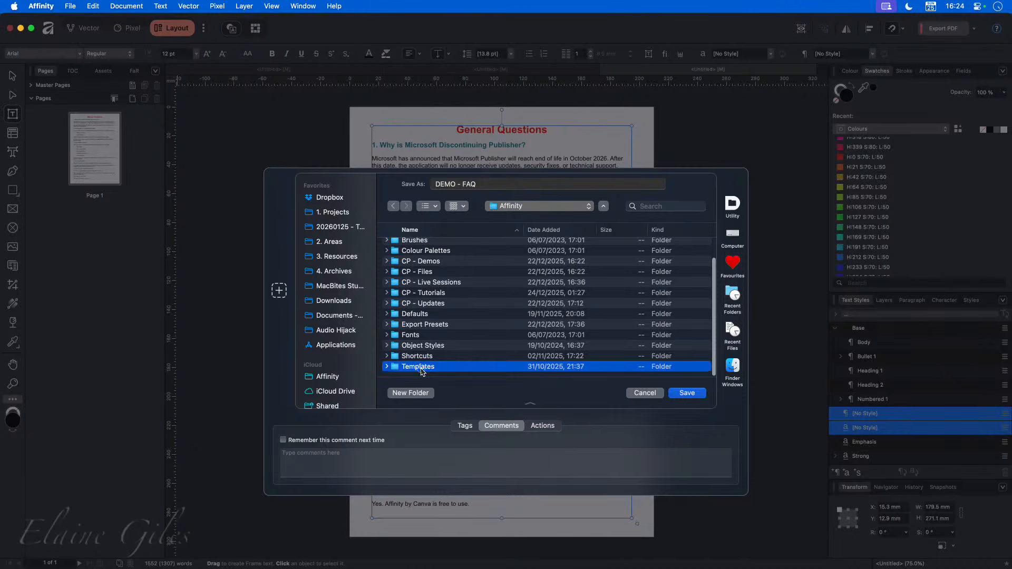
{"action": "double_click", "coordinate": [422, 368]}
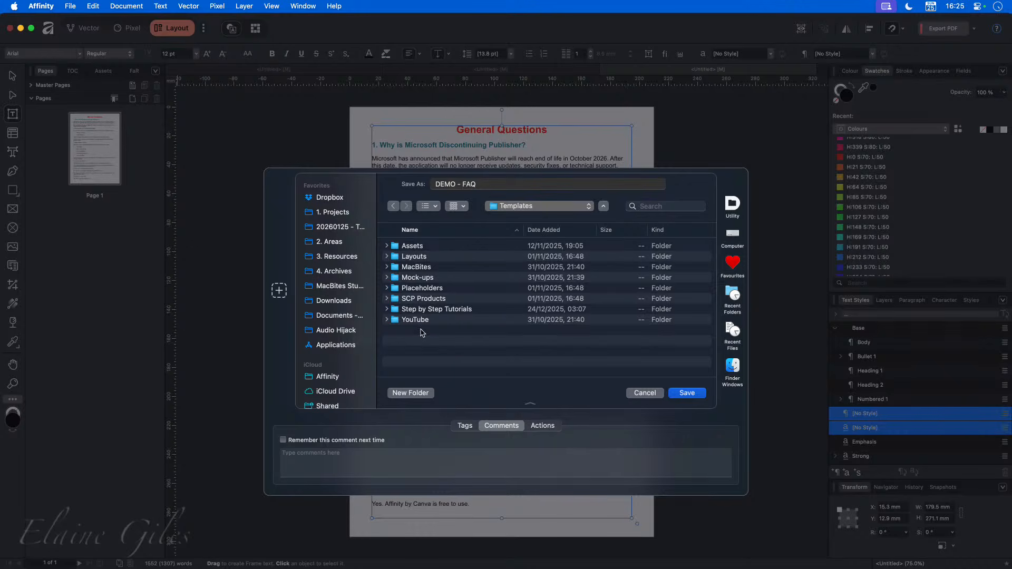
{"action": "double_click", "coordinate": [423, 247]}
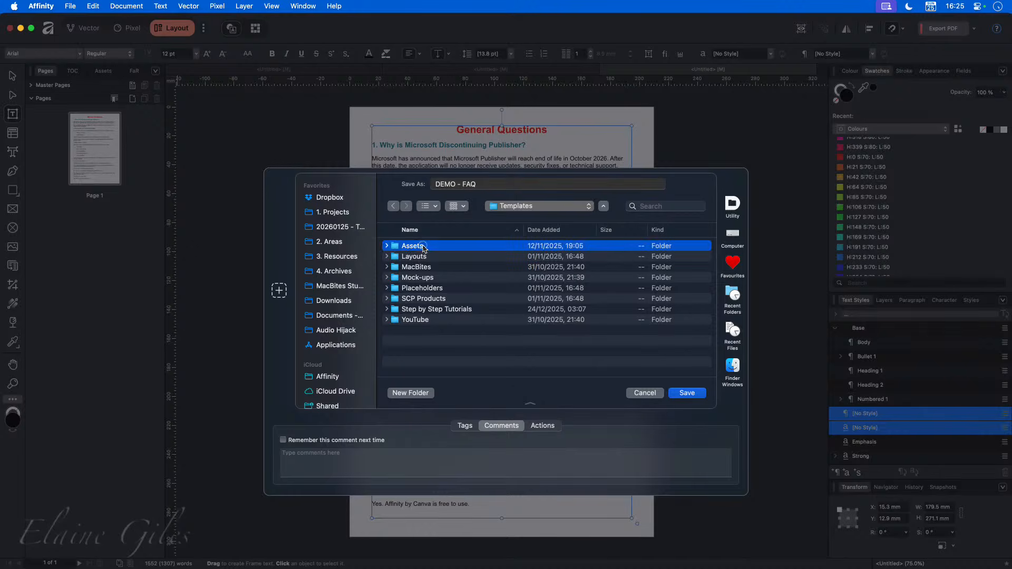
{"action": "left_click", "coordinate": [686, 397]}
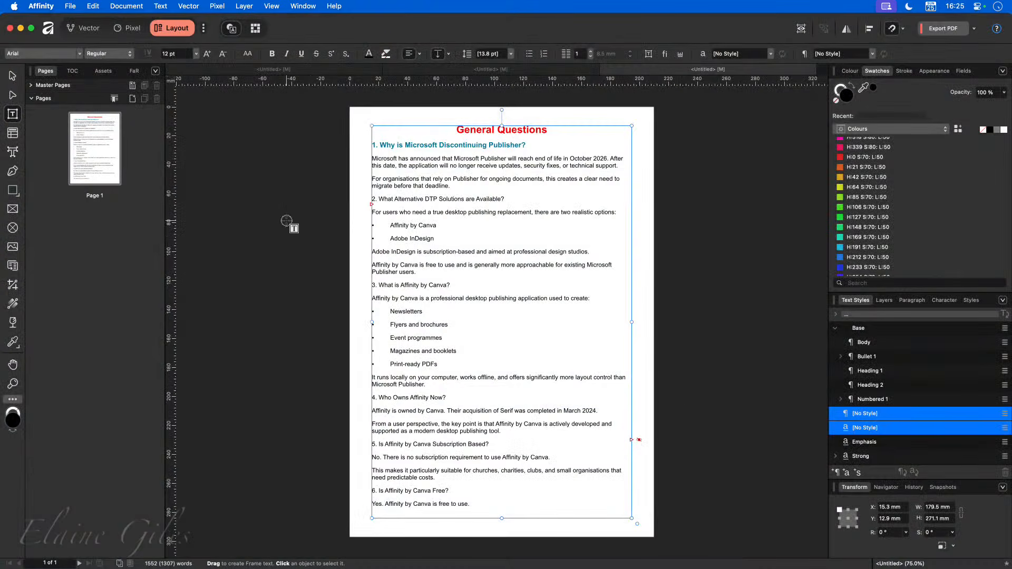
Create a new document from the DEMO - FAQ template in the Assets template folder and check the style of its title.
{"action": "left_click", "coordinate": [290, 221]}
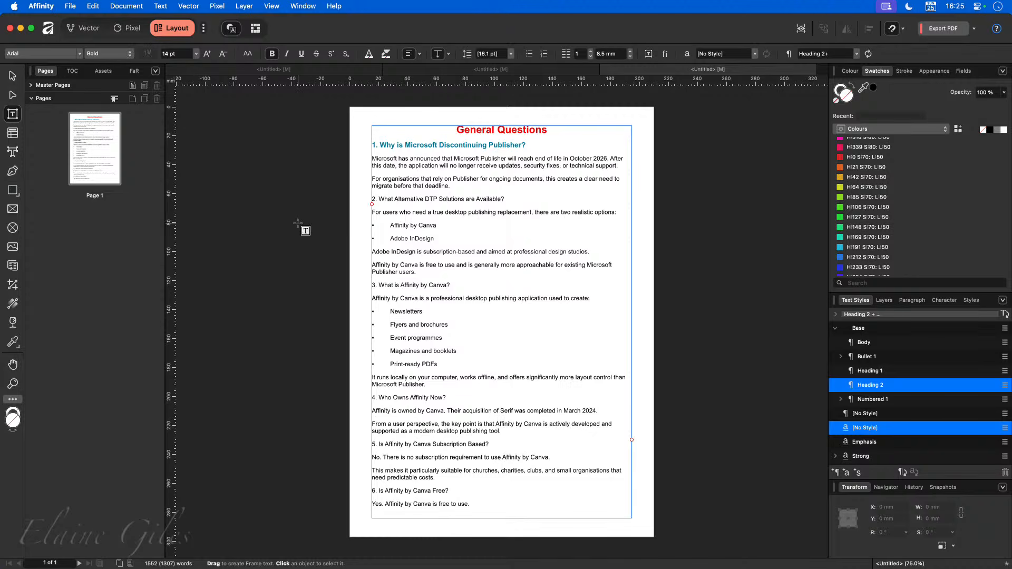
{"action": "key", "text": "super+n"}
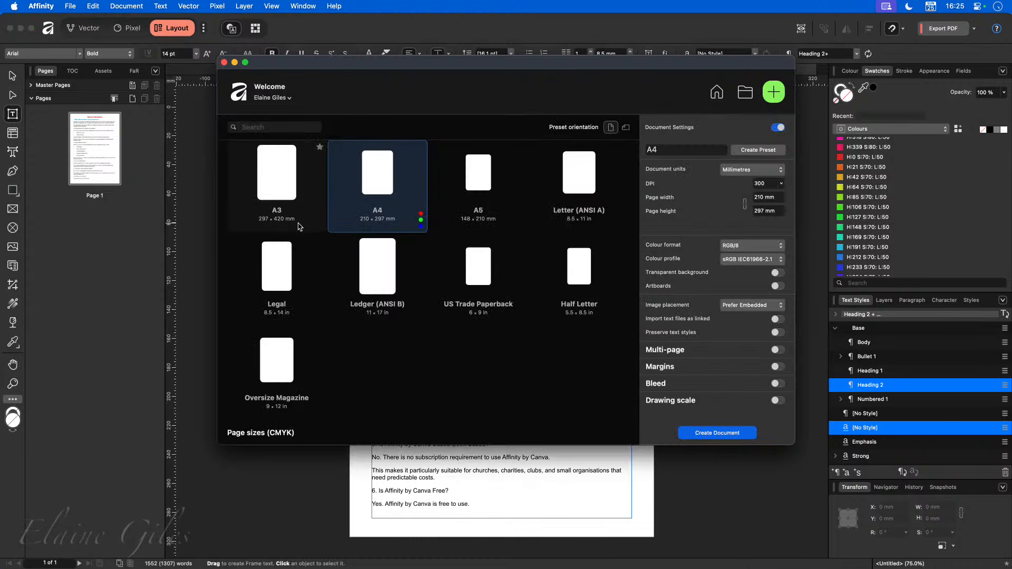
{"action": "left_click", "coordinate": [717, 93]}
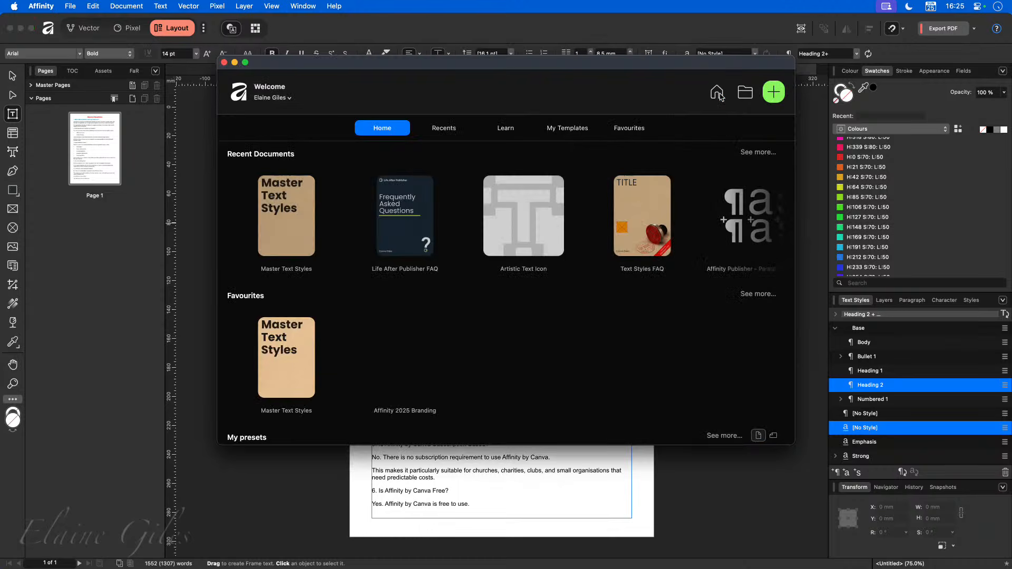
{"action": "left_click", "coordinate": [573, 133]}
{"action": "left_click", "coordinate": [456, 221]}
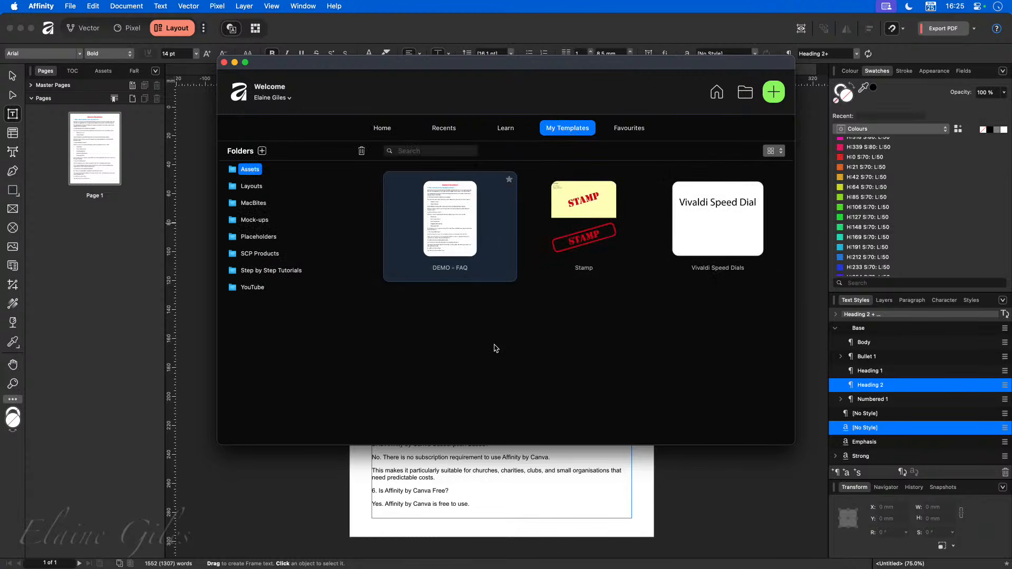
{"action": "double_click", "coordinate": [443, 232]}
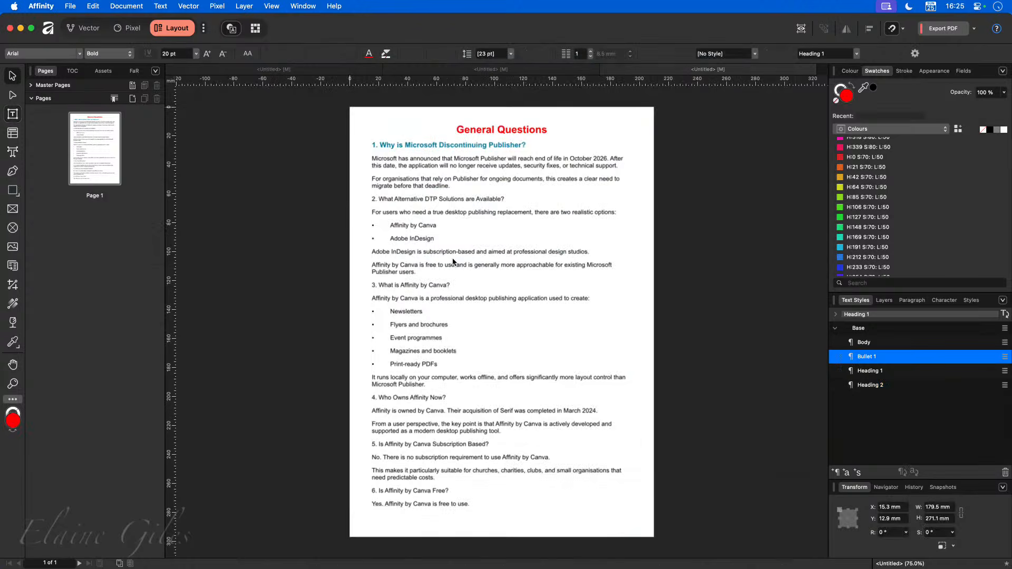
{"action": "double_click", "coordinate": [489, 133]}
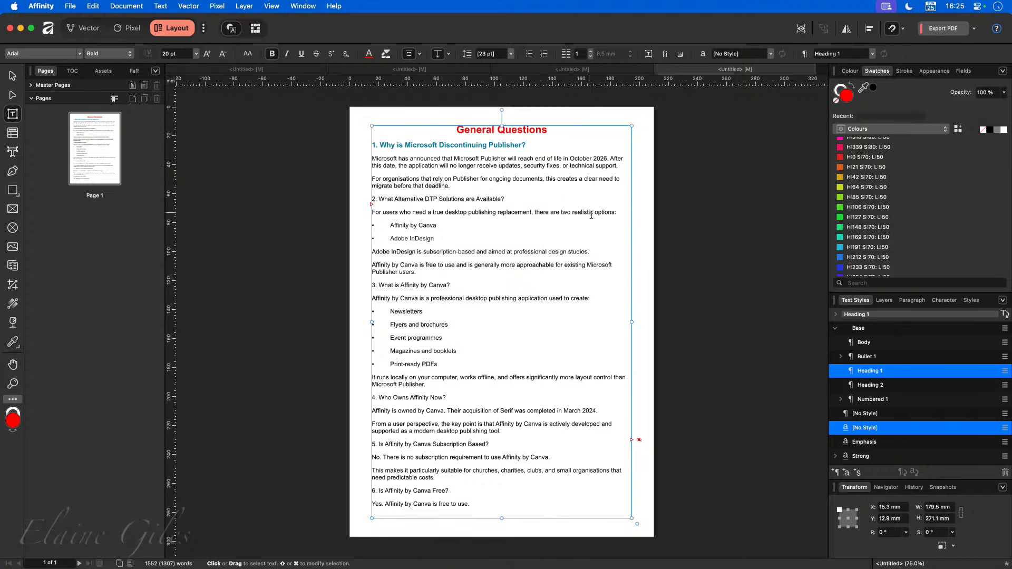
{"action": "left_click", "coordinate": [650, 255]}
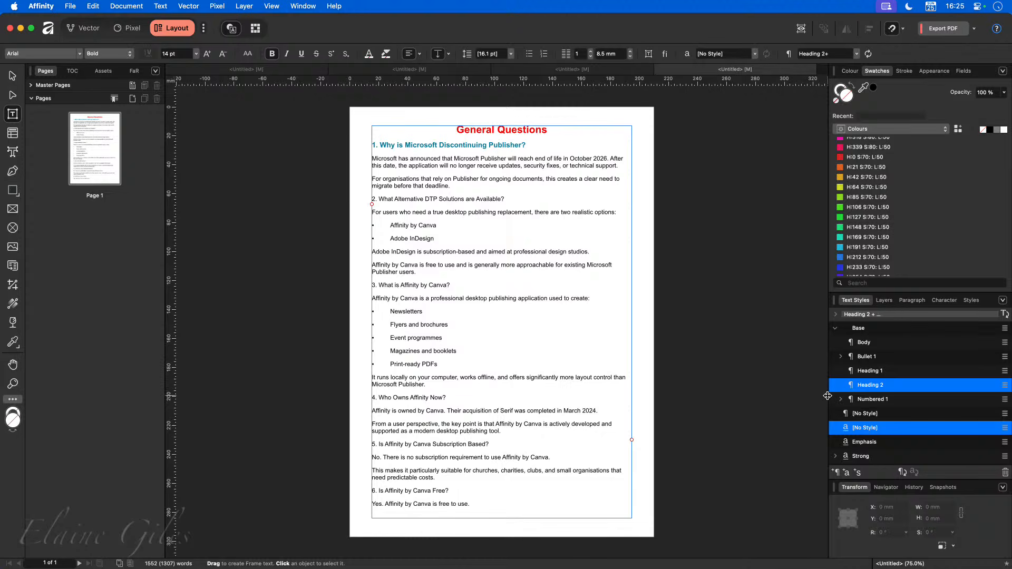
Create a blank A4 document, draw a text frame about 99 × 60 mm in its upper half and enter Heading 1 and Heading 2 on separate lines.
{"action": "key", "text": "super+n"}
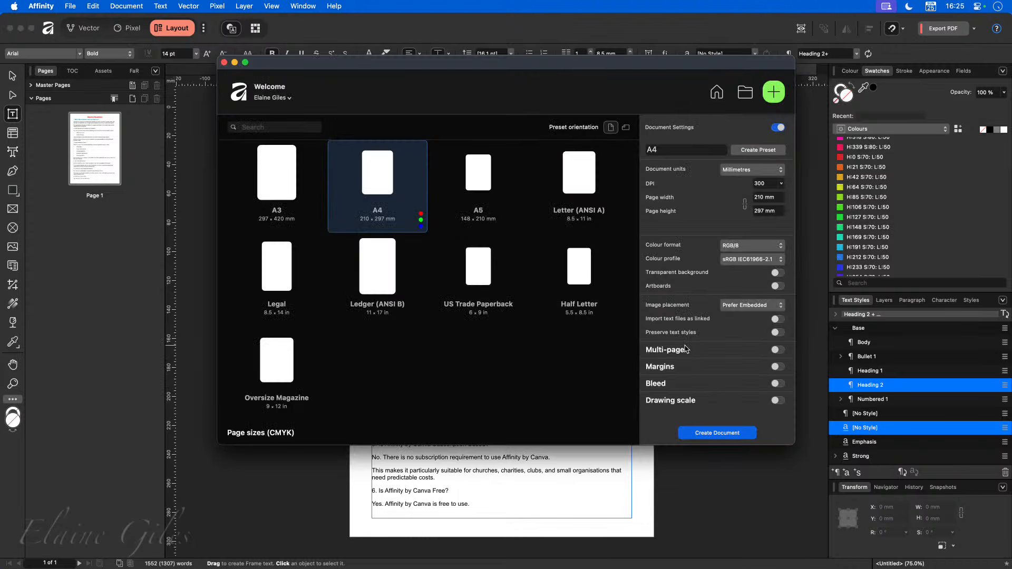
{"action": "key", "text": "Return"}
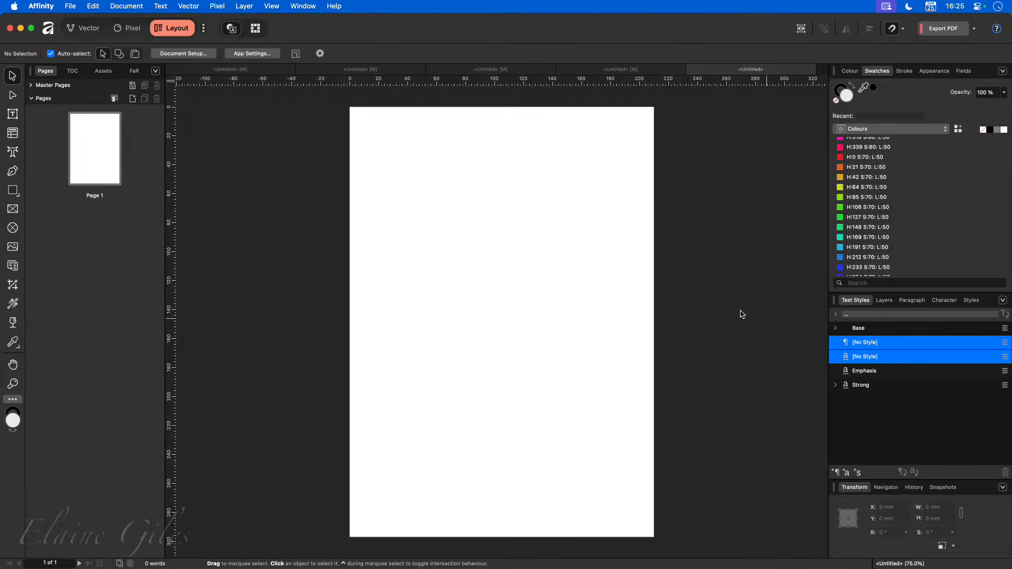
{"action": "left_click", "coordinate": [13, 114]}
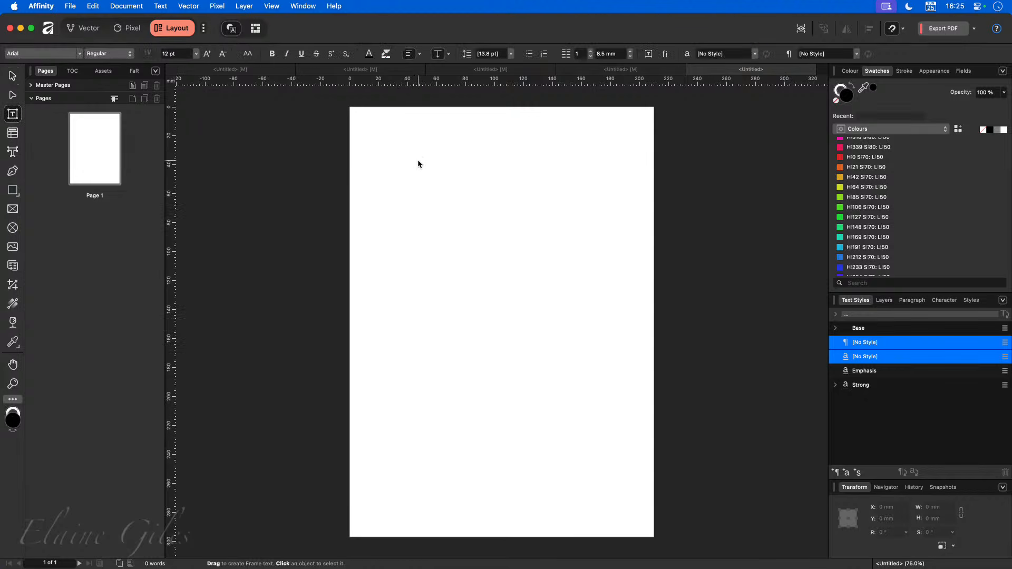
{"action": "left_click_drag", "start_coordinate": [417, 158], "coordinate": [560, 244]}
{"action": "type", "text": "H"}
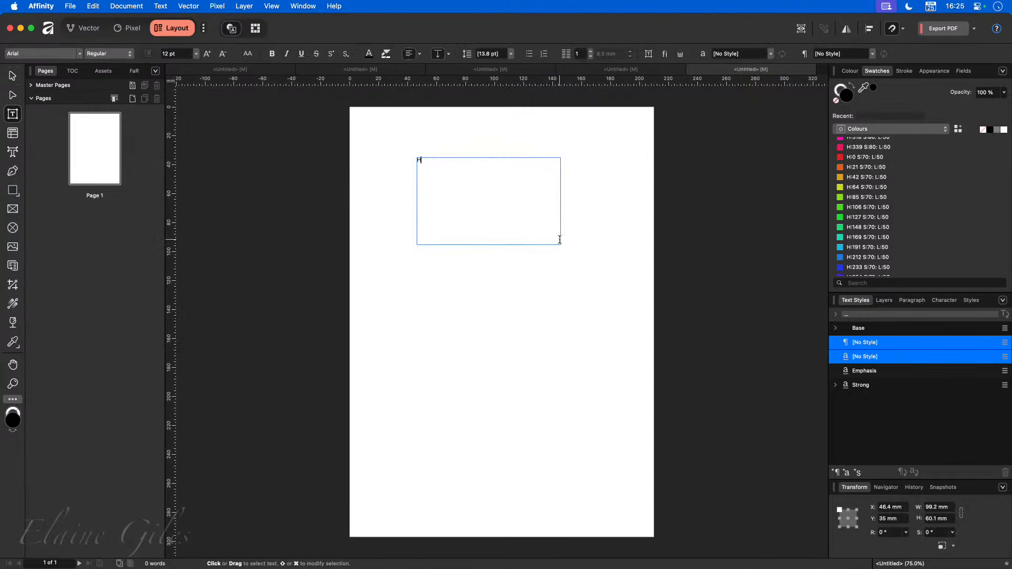
{"action": "type", "text": "eading "}
{"action": "type", "text": "Heading 2"}
Expand the Base styles and apply Heading 1 and Heading 2 to the matching lines of text.
{"action": "left_click", "coordinate": [430, 159]}
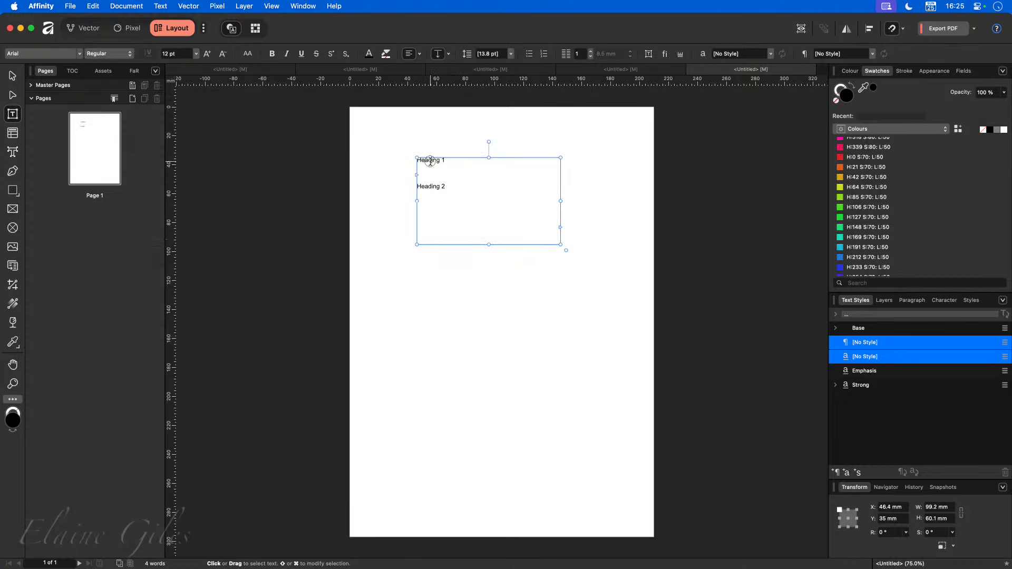
{"action": "left_click", "coordinate": [835, 329]}
{"action": "left_click", "coordinate": [880, 372]}
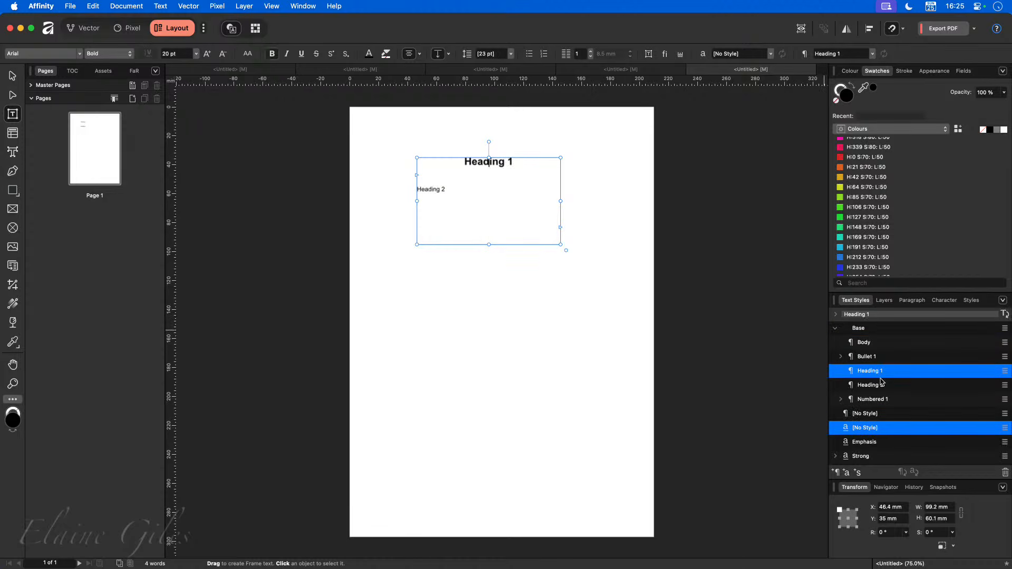
{"action": "left_click", "coordinate": [422, 190]}
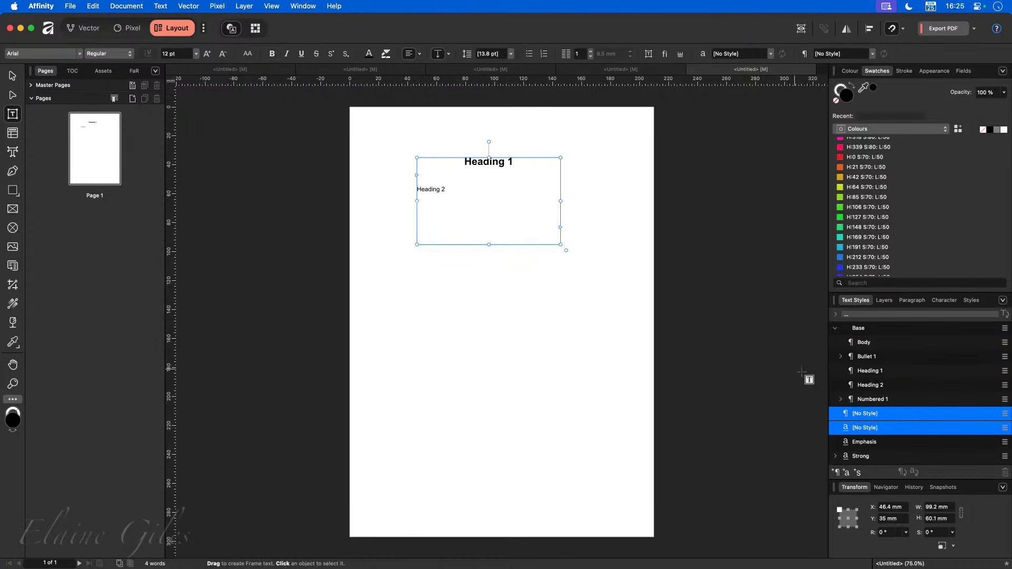
{"action": "left_click", "coordinate": [871, 385]}
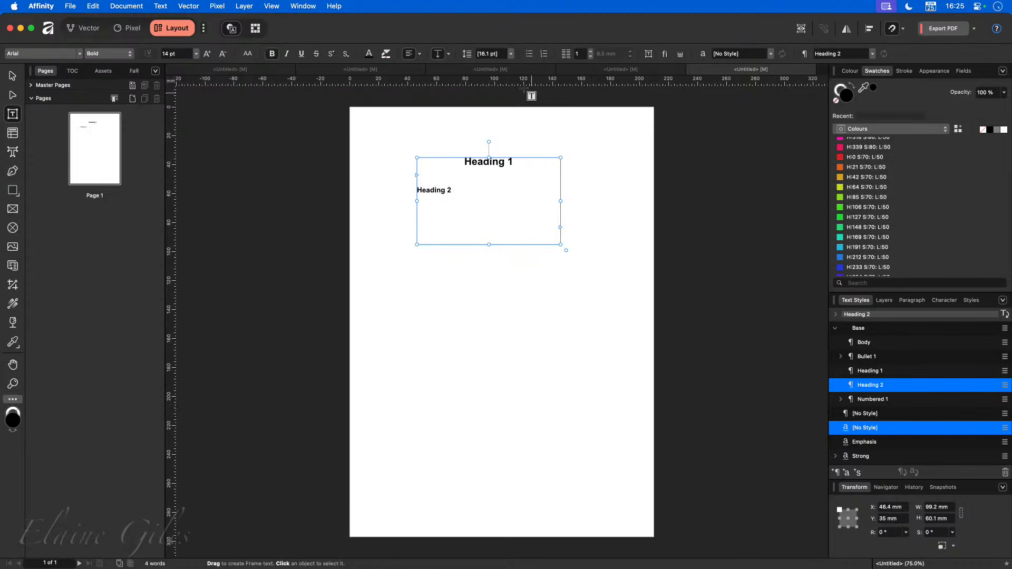
In the FAQ document, apply the Heading 2 style to question 3 and question 2.
{"action": "left_click", "coordinate": [622, 69]}
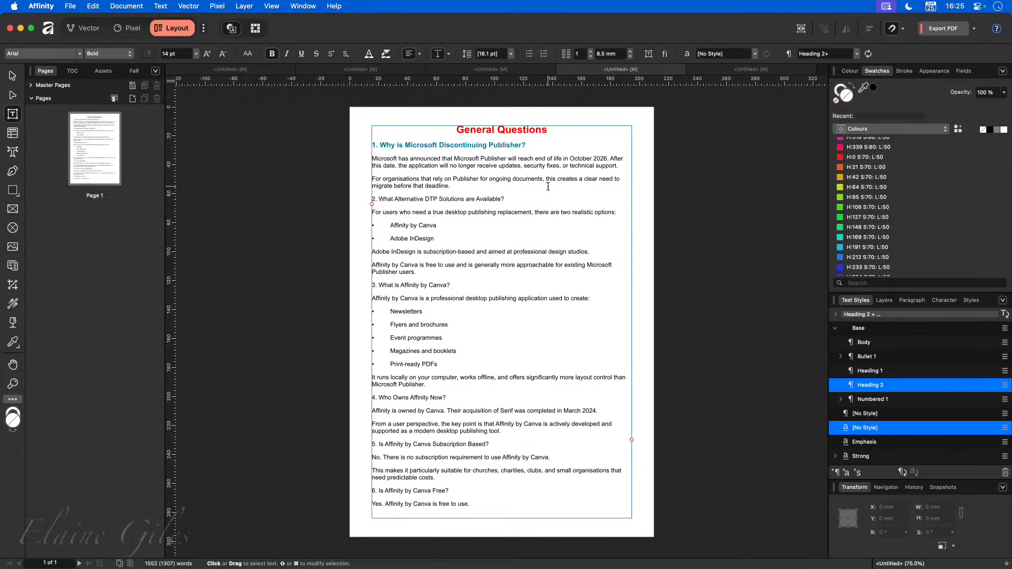
{"action": "left_click", "coordinate": [420, 284]}
{"action": "left_click", "coordinate": [870, 385]}
{"action": "left_click", "coordinate": [462, 199]}
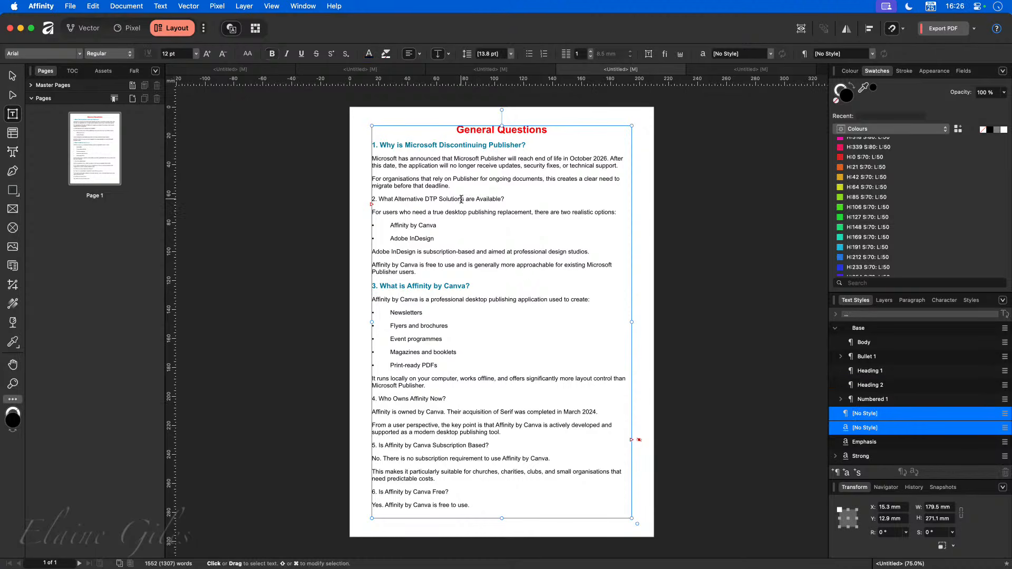
{"action": "left_click", "coordinate": [870, 384]}
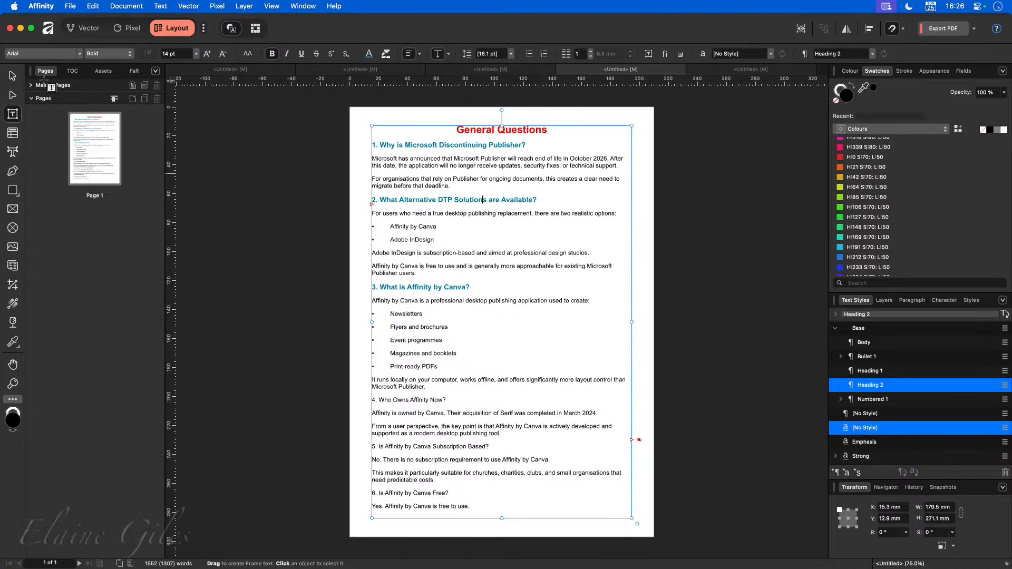
Select the FAQ text frame and view the Save Styles as Default option for its text styles without applying it.
{"action": "left_click", "coordinate": [13, 76]}
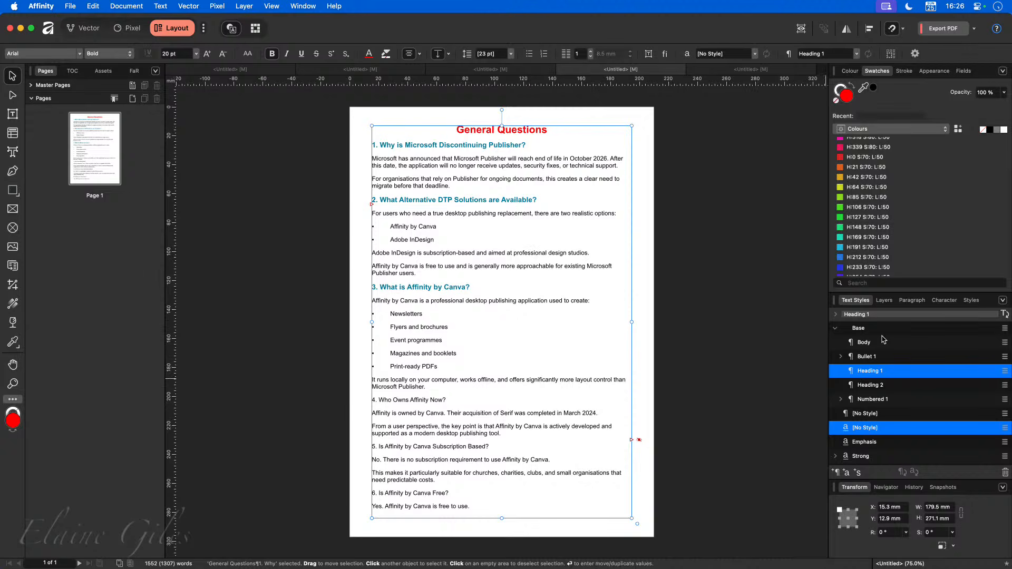
{"action": "left_click", "coordinate": [1002, 301]}
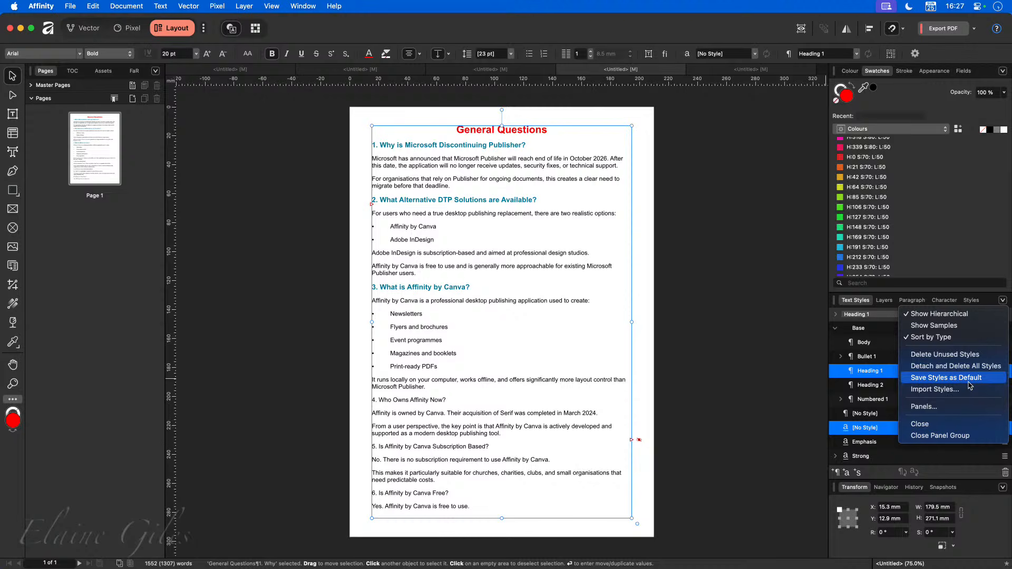
{"action": "left_click", "coordinate": [283, 260]}
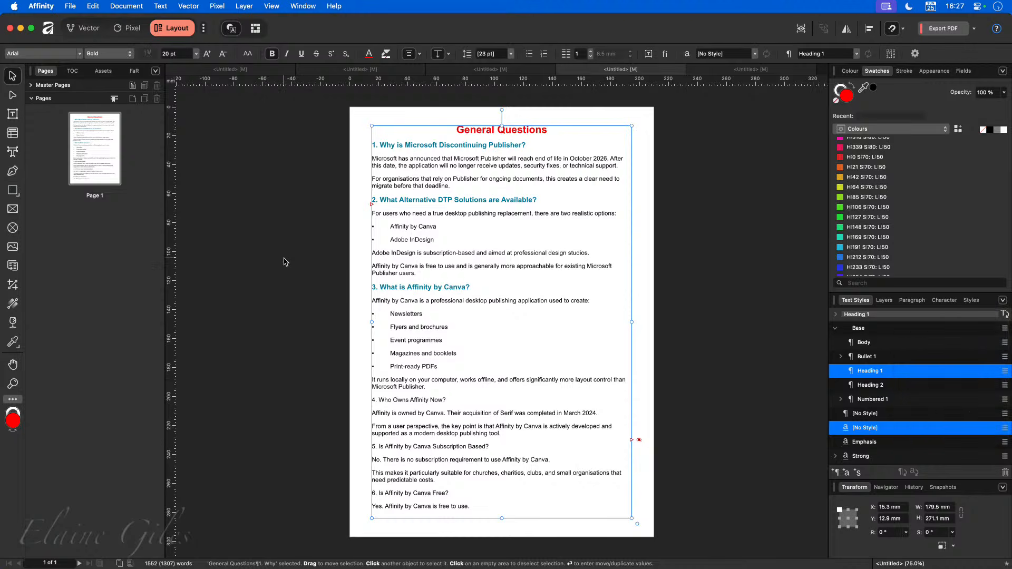
Create a blank A4 document and save it as "Default Affinity Styles - DO NOT DELETE" in the 11 - Importing Styles folder.
{"action": "key", "text": "super+n"}
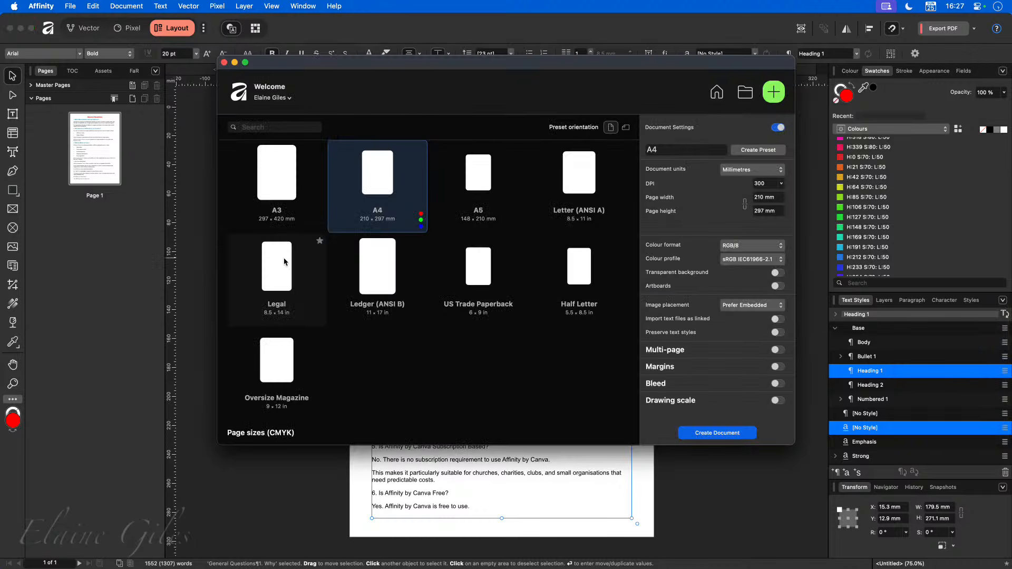
{"action": "double_click", "coordinate": [368, 161]}
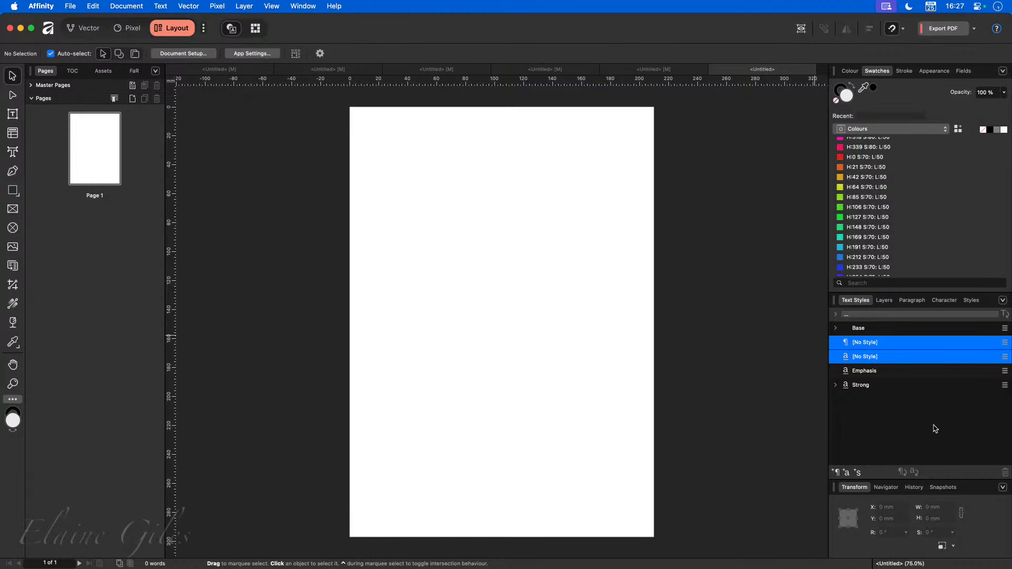
{"action": "key", "text": "super+n"}
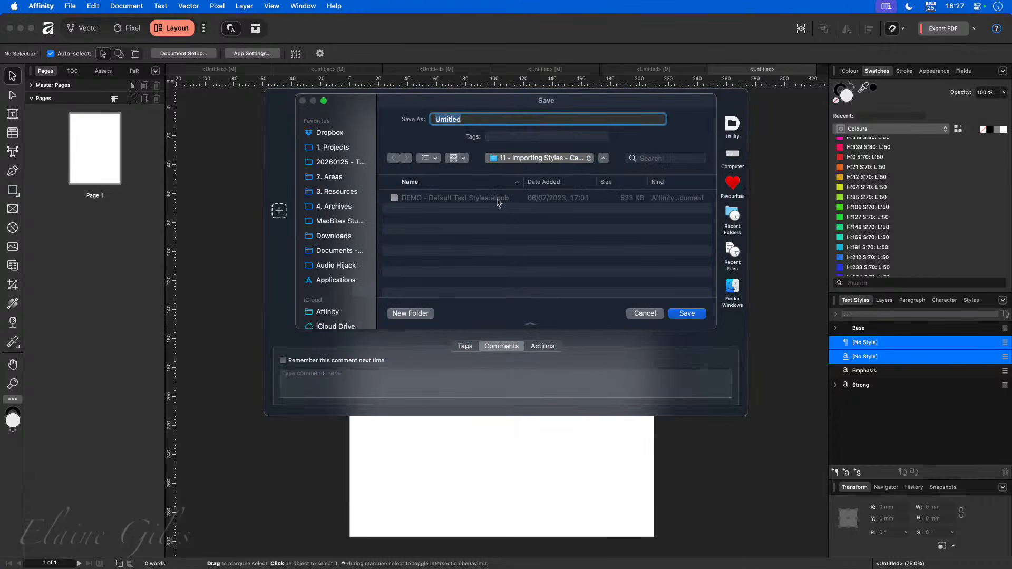
{"action": "key", "text": "BackSpace"}
{"action": "type", "text": "Default"}
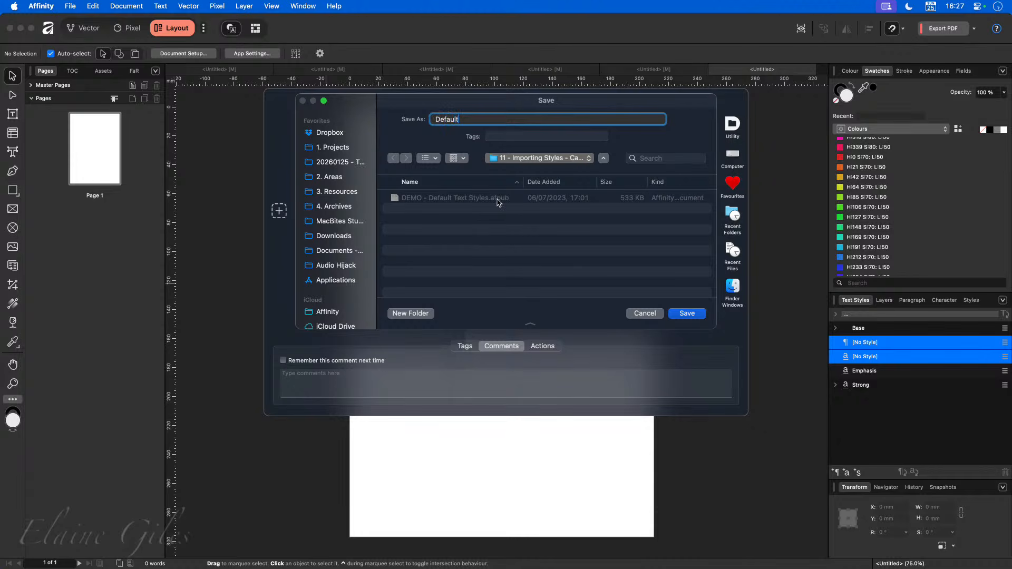
{"action": "type", "text": " Affinity Styles - DO NOT DELETE"}
{"action": "key", "text": "Return"}
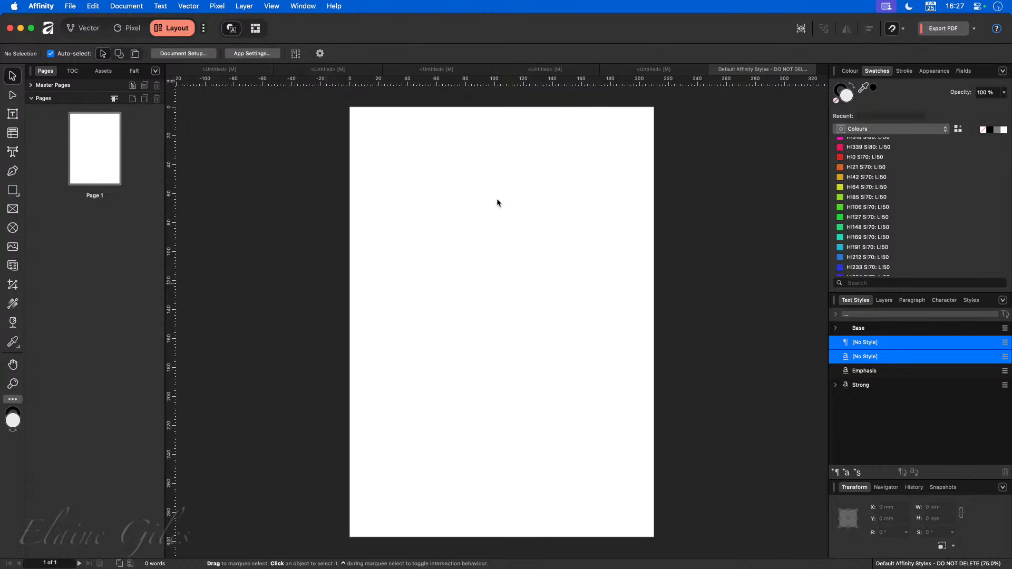
Look at the text style options in the FAQ document and in the saved default styles document, including Save Styles as Default.
{"action": "left_click", "coordinate": [676, 68]}
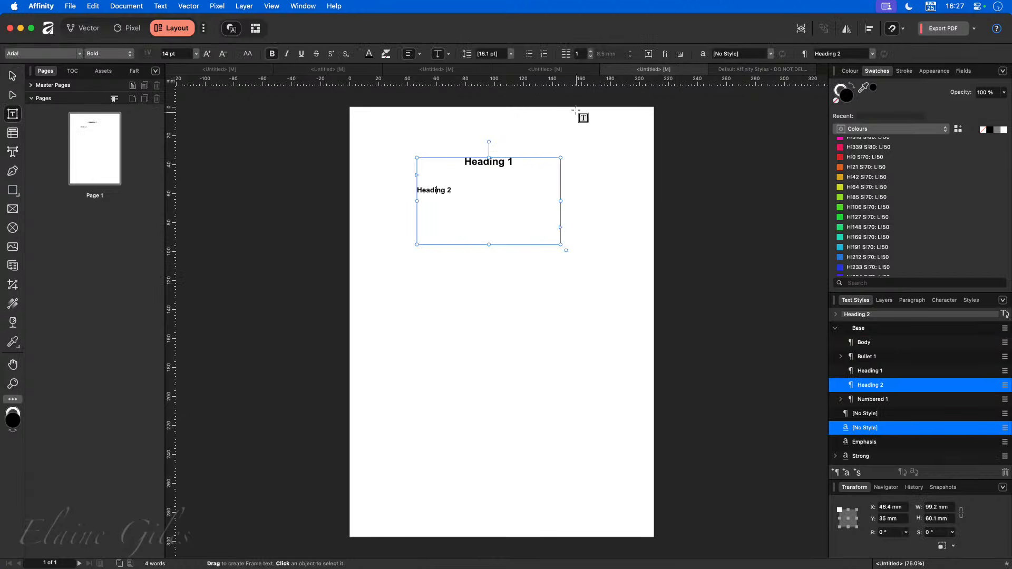
{"action": "left_click", "coordinate": [581, 74]}
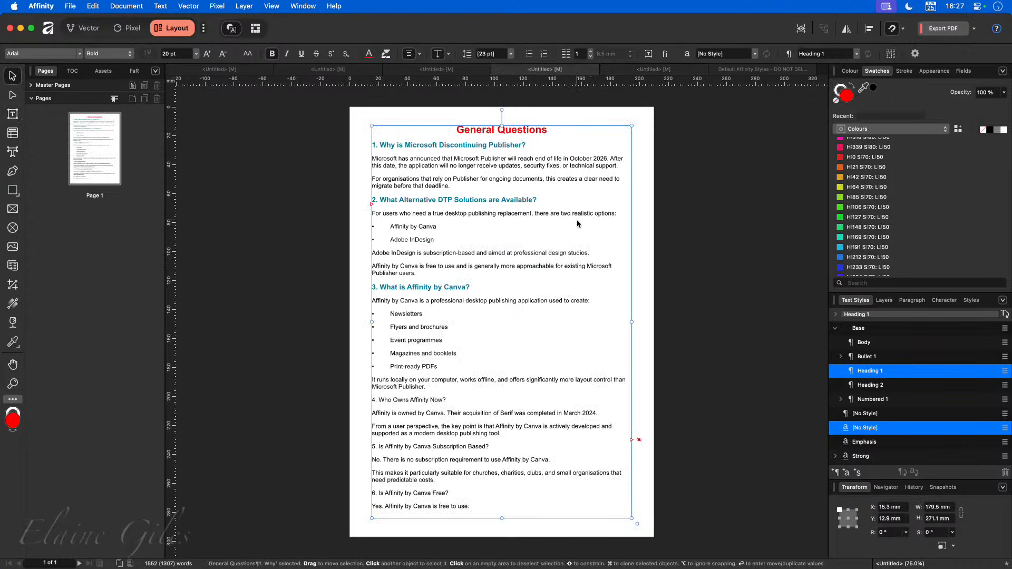
{"action": "left_click", "coordinate": [1003, 300]}
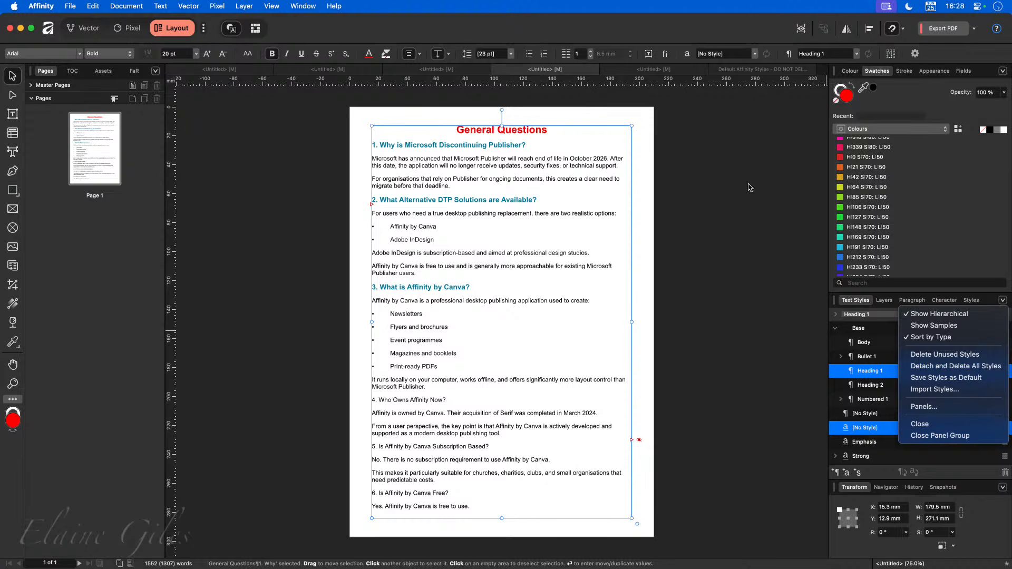
{"action": "left_click", "coordinate": [759, 68]}
{"action": "left_click", "coordinate": [759, 68]}
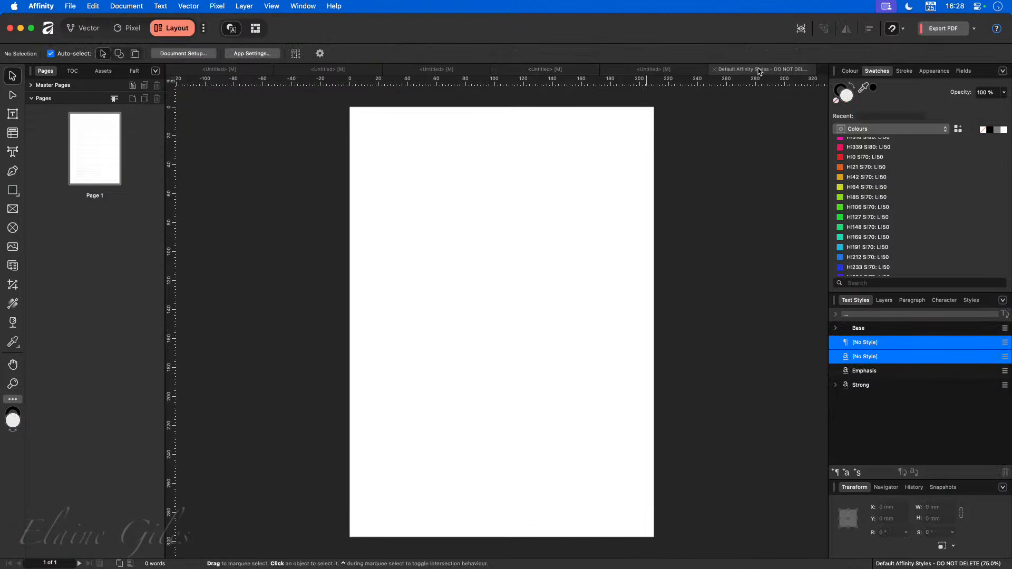
{"action": "left_click", "coordinate": [1002, 300]}
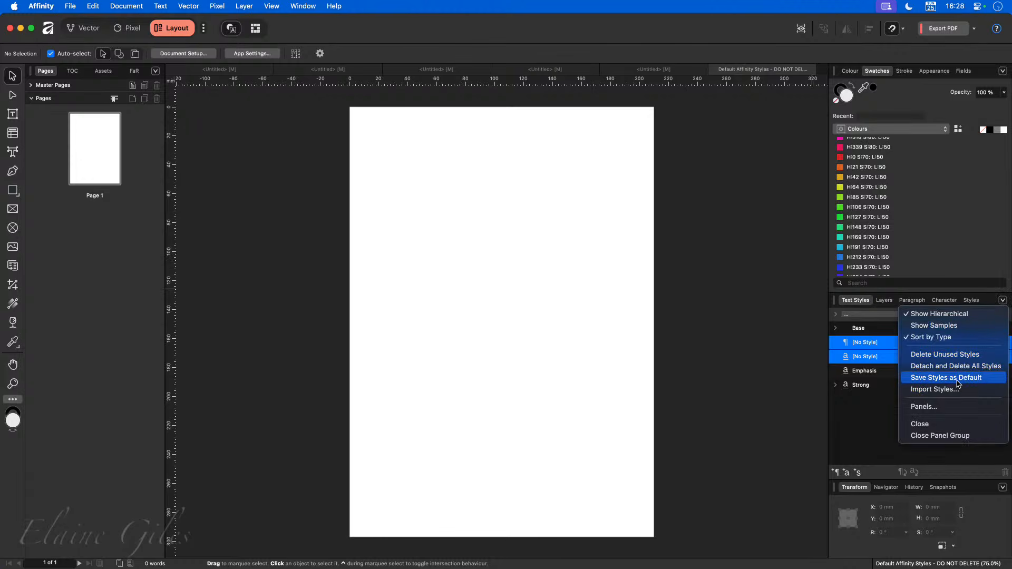
{"action": "left_click", "coordinate": [575, 298]}
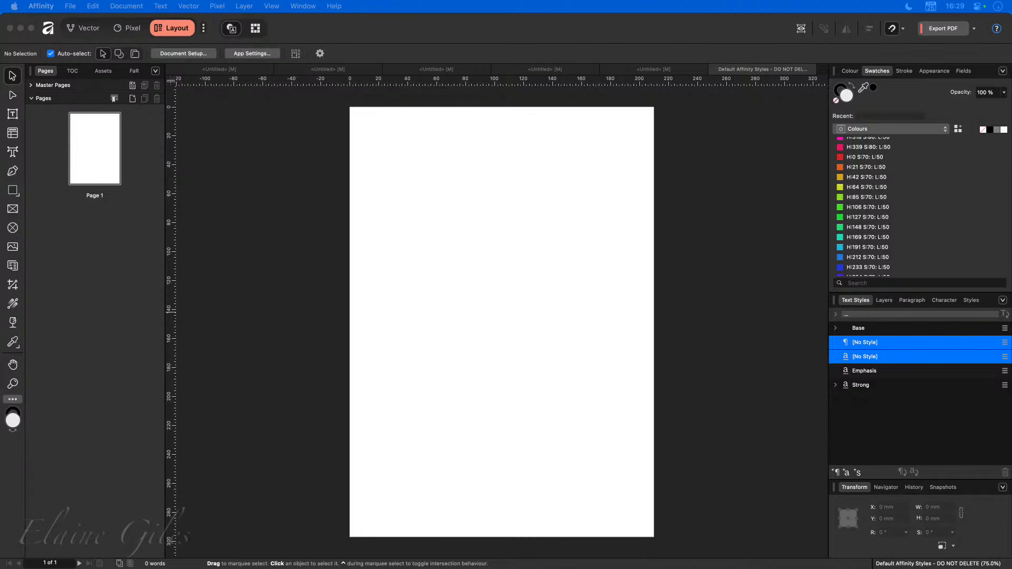
Switch to Word, enlarge the DEMO - Sprint Posts window and skim the document's opening pages.
{"action": "key", "text": "super+Tab"}
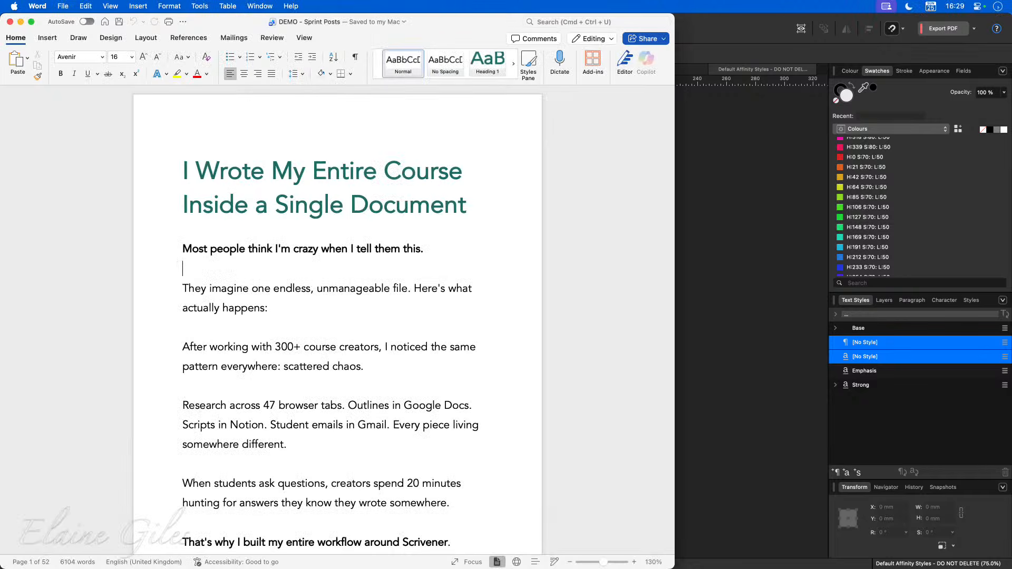
{"action": "key", "text": "ctrl+alt+Return"}
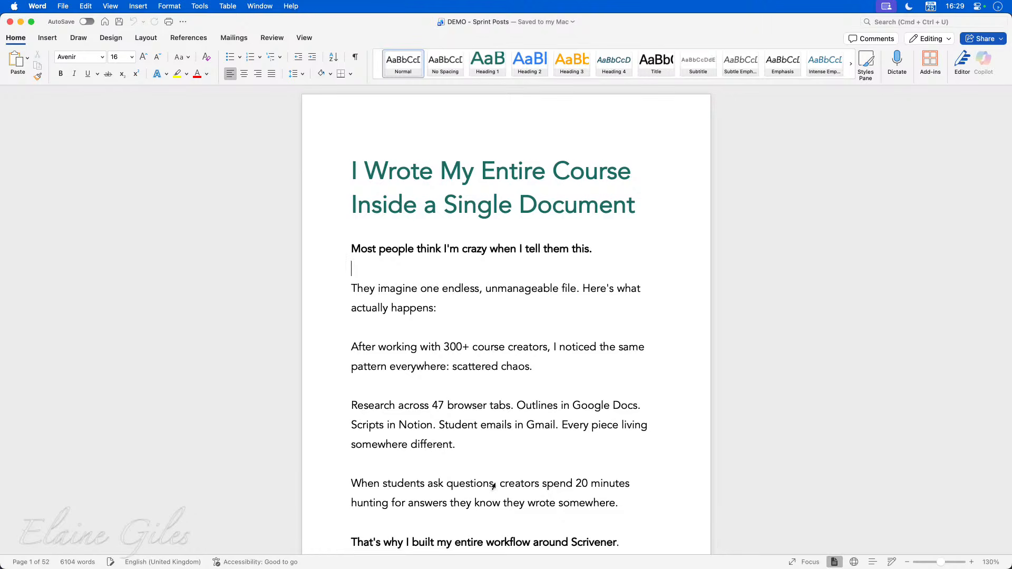
{"action": "scroll", "coordinate": [416, 463], "scroll_direction": "down", "scroll_amount": 3}
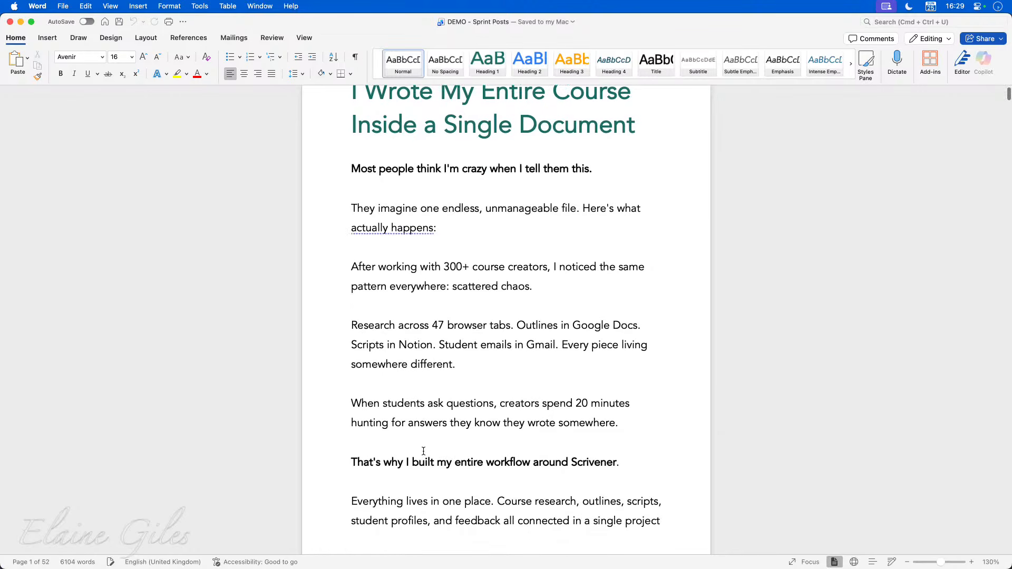
{"action": "scroll", "coordinate": [424, 453], "scroll_direction": "up", "scroll_amount": 1}
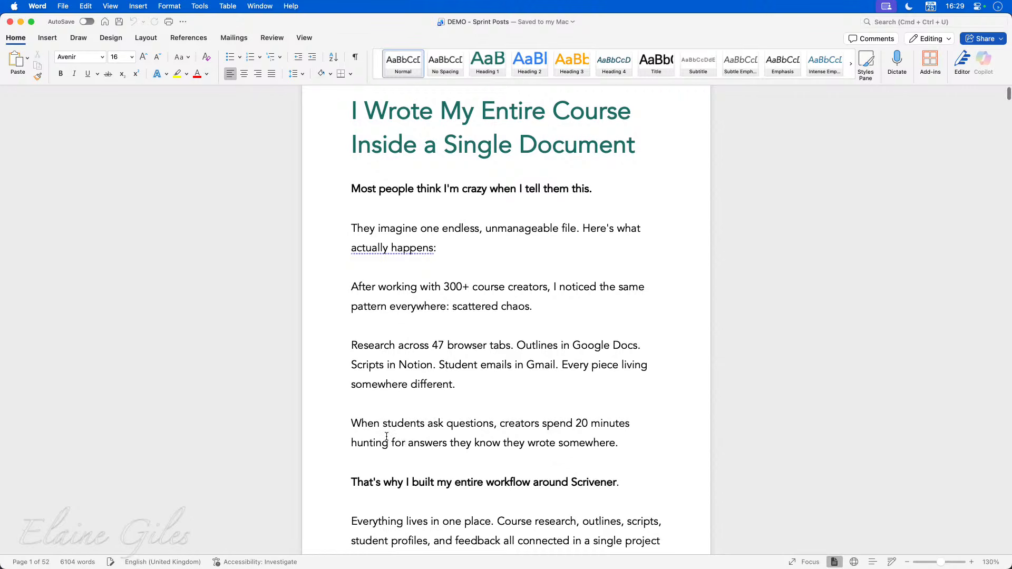
{"action": "scroll", "coordinate": [387, 435], "scroll_direction": "down", "scroll_amount": 20}
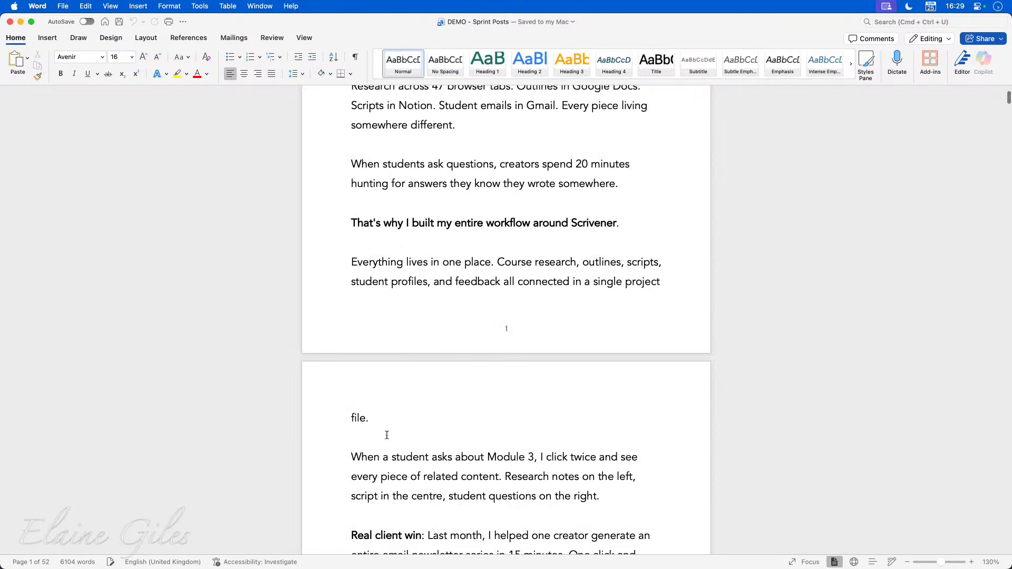
{"action": "scroll", "coordinate": [387, 438], "scroll_direction": "down", "scroll_amount": 15}
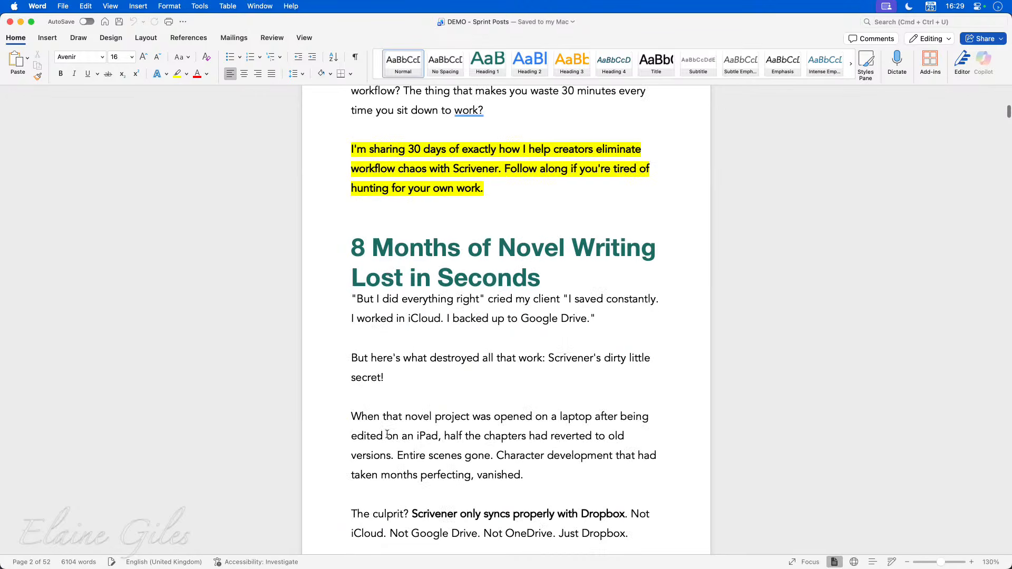
{"action": "scroll", "coordinate": [388, 433], "scroll_direction": "up", "scroll_amount": 15}
{"action": "scroll", "coordinate": [387, 433], "scroll_direction": "up", "scroll_amount": 20}
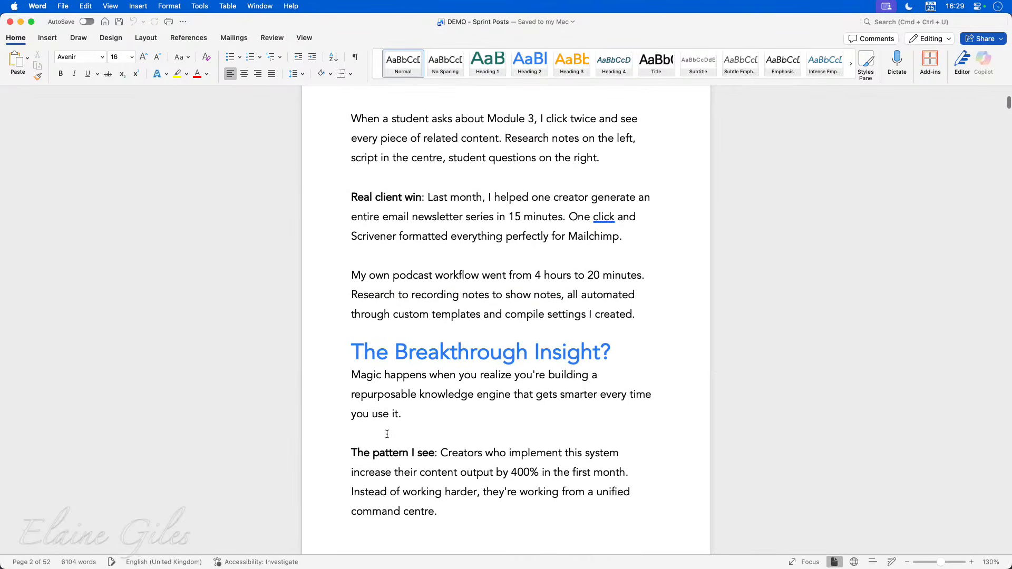
Check the styles of the opening title, the "The Breakthrough Insight?" heading and the yellow-highlighted paragraph.
{"action": "left_click", "coordinate": [478, 172]}
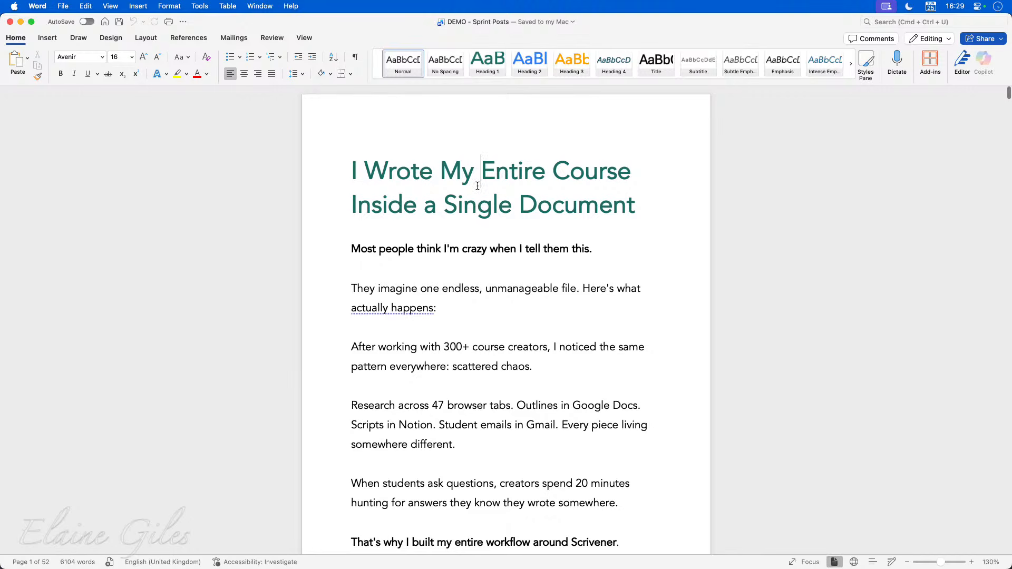
{"action": "scroll", "coordinate": [471, 358], "scroll_direction": "down", "scroll_amount": 6}
{"action": "scroll", "coordinate": [470, 387], "scroll_direction": "down", "scroll_amount": 5}
{"action": "left_click", "coordinate": [467, 393]}
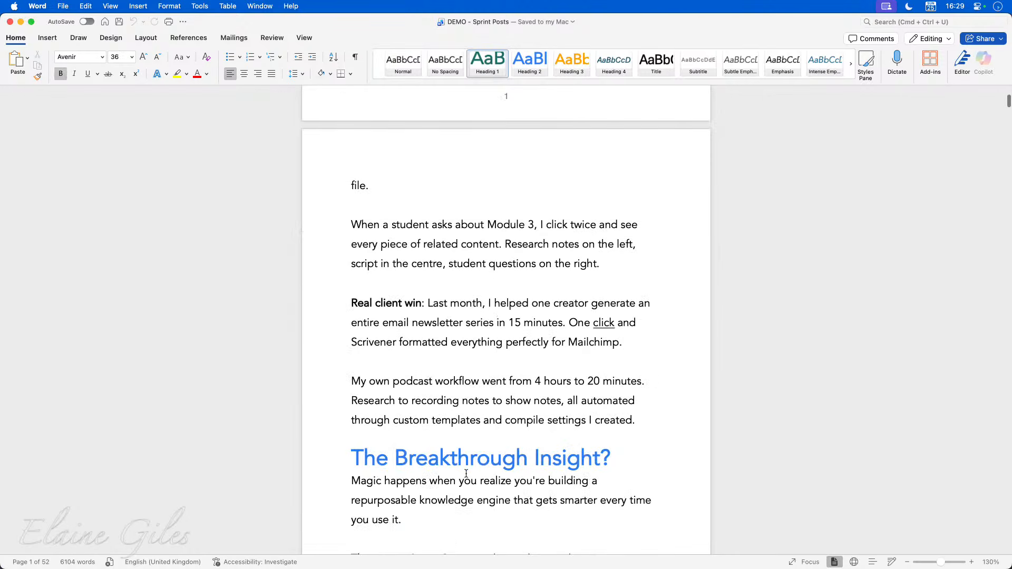
{"action": "scroll", "coordinate": [467, 455], "scroll_direction": "down", "scroll_amount": 5}
{"action": "scroll", "coordinate": [466, 455], "scroll_direction": "down", "scroll_amount": 5}
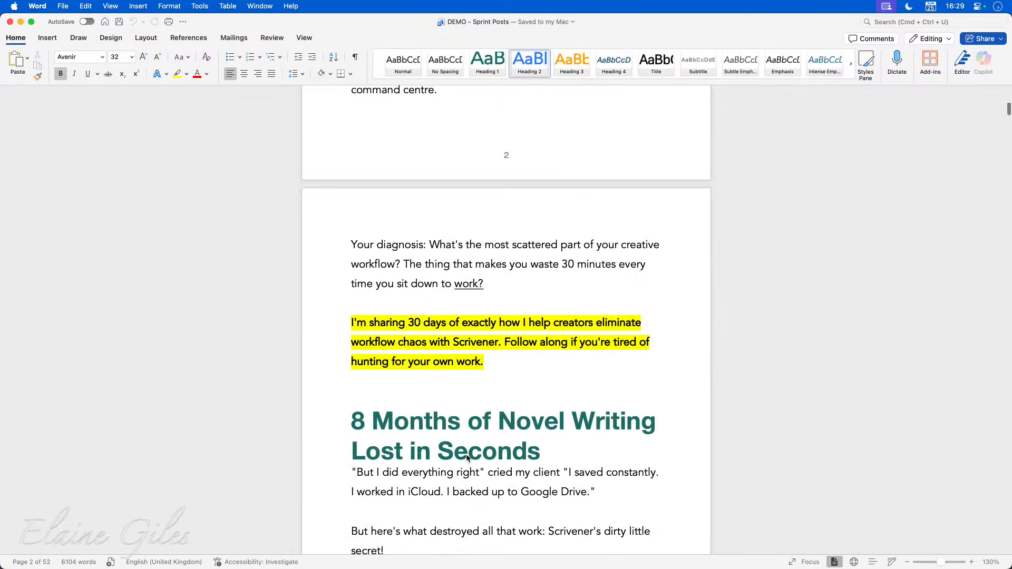
{"action": "left_click", "coordinate": [494, 356]}
Check the formatting of the purple Working files and Backup files lines and the bold "Scrivener > Preferences > Backup" text.
{"action": "scroll", "coordinate": [436, 501], "scroll_direction": "down", "scroll_amount": 10}
{"action": "scroll", "coordinate": [435, 501], "scroll_direction": "down", "scroll_amount": 1}
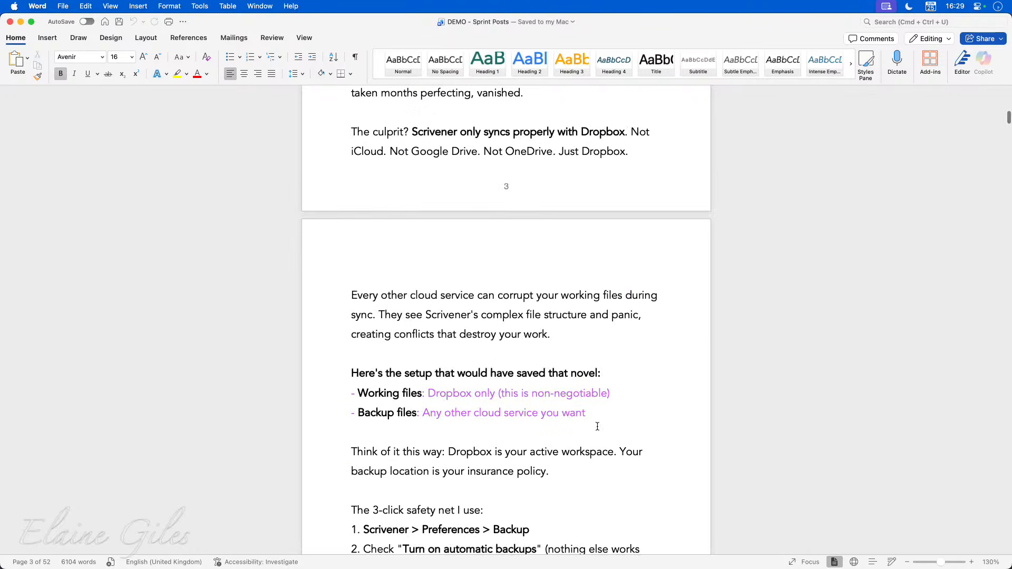
{"action": "left_click_drag", "start_coordinate": [593, 416], "coordinate": [334, 397]}
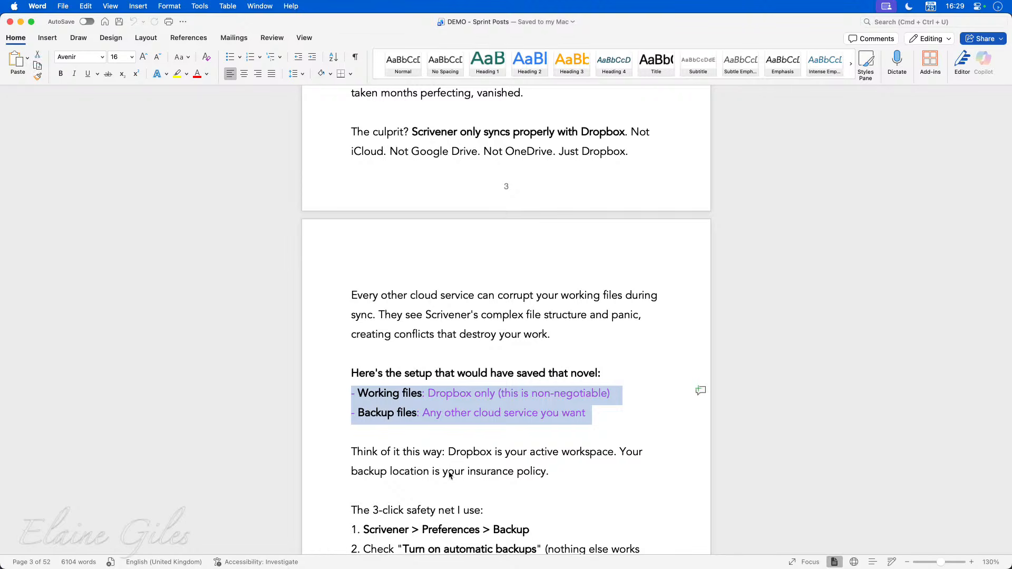
{"action": "scroll", "coordinate": [459, 477], "scroll_direction": "down", "scroll_amount": 4}
{"action": "left_click_drag", "start_coordinate": [557, 315], "coordinate": [360, 320]}
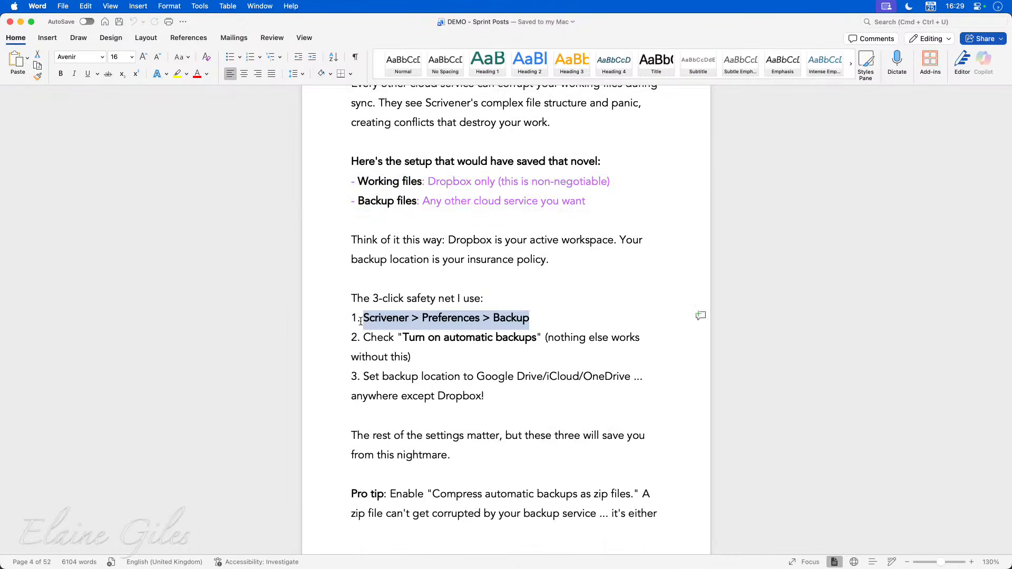
{"action": "scroll", "coordinate": [456, 476], "scroll_direction": "down", "scroll_amount": 6}
{"action": "scroll", "coordinate": [455, 473], "scroll_direction": "down", "scroll_amount": 5}
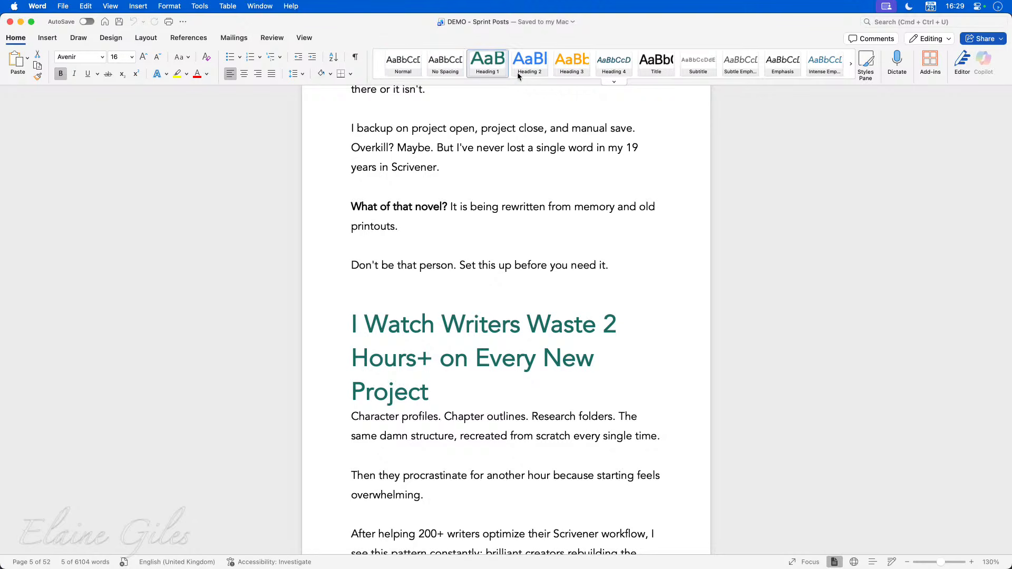
Show the Styles pane and review the styles available in the Sprint Posts document.
{"action": "left_click", "coordinate": [865, 63]}
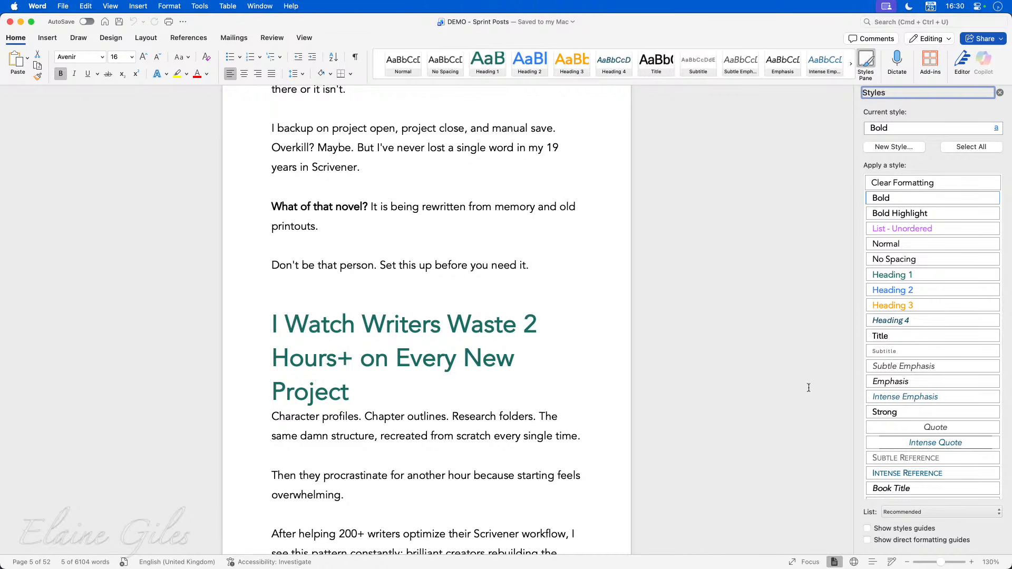
{"action": "scroll", "coordinate": [908, 401], "scroll_direction": "down", "scroll_amount": 1}
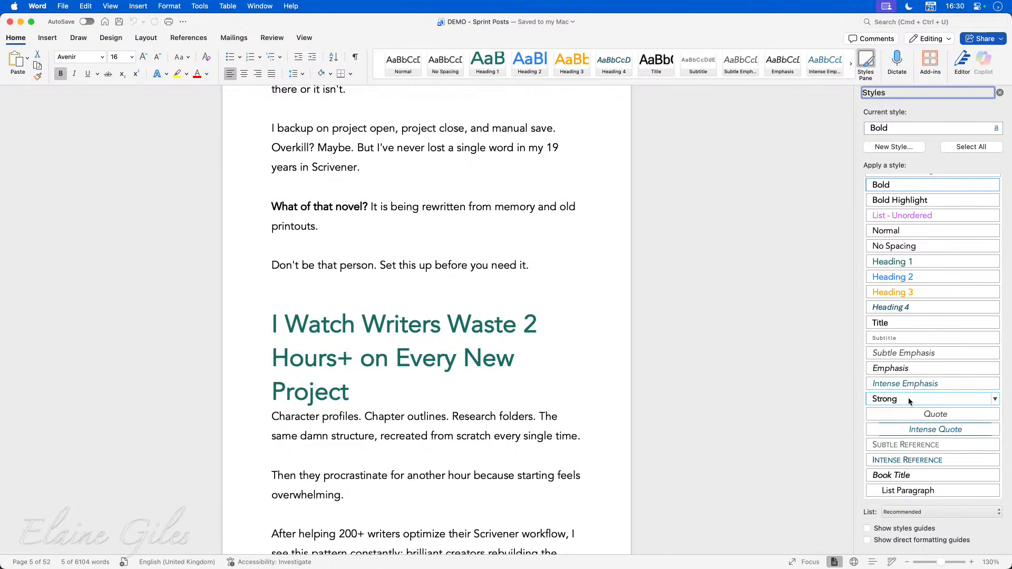
{"action": "scroll", "coordinate": [901, 390], "scroll_direction": "up", "scroll_amount": 1}
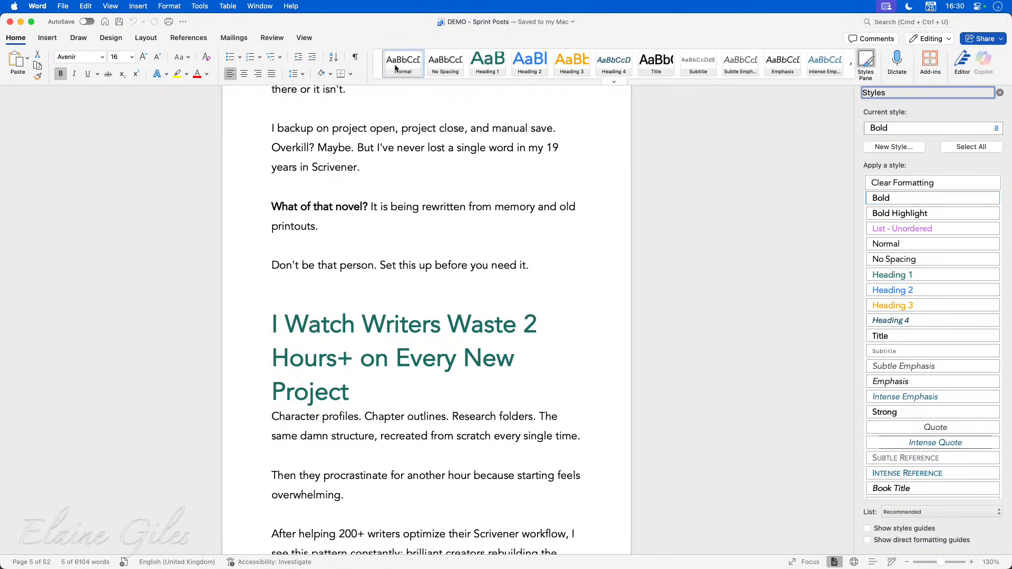
{"action": "left_click", "coordinate": [680, 287]}
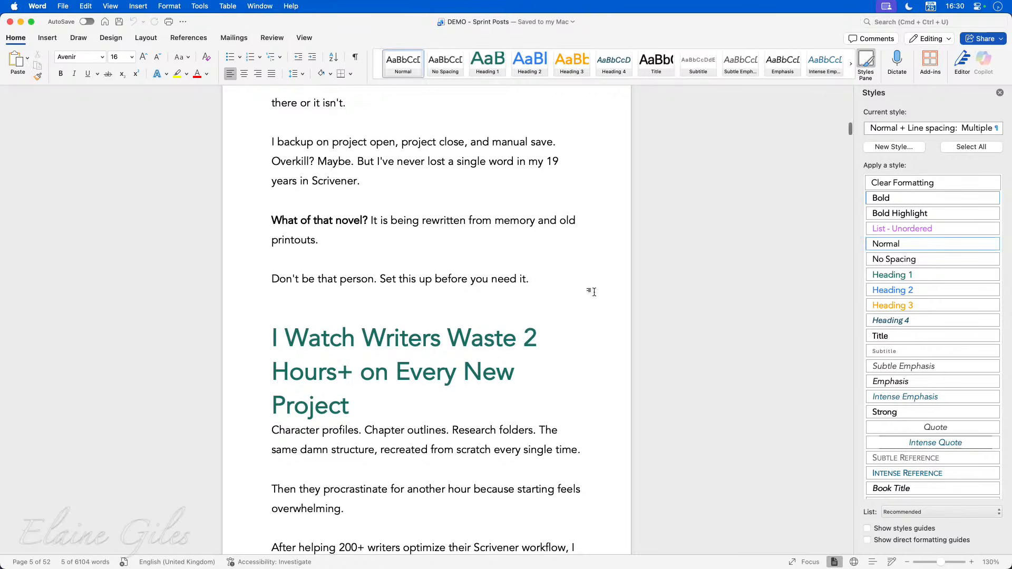
Return to the start of the Sprint Posts document and switch back to Affinity.
{"action": "scroll", "coordinate": [593, 291], "scroll_direction": "up", "scroll_amount": 10}
{"action": "scroll", "coordinate": [594, 295], "scroll_direction": "up", "scroll_amount": 15}
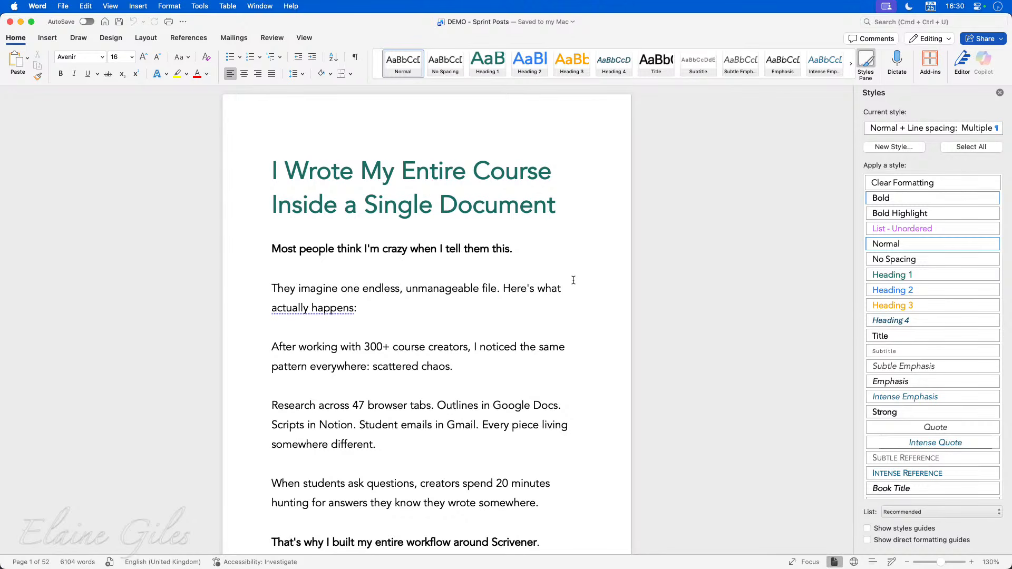
{"action": "left_click", "coordinate": [573, 280]}
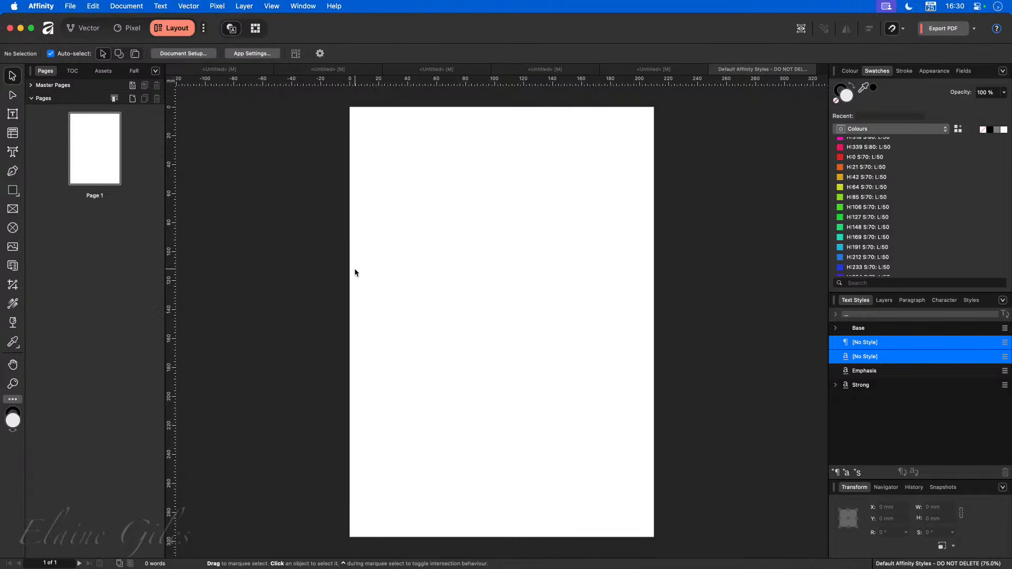
Close the Default Affinity Styles document and the untitled Heading 1 and Heading 2 sample, discarding the sample's changes.
{"action": "key", "text": "super+w"}
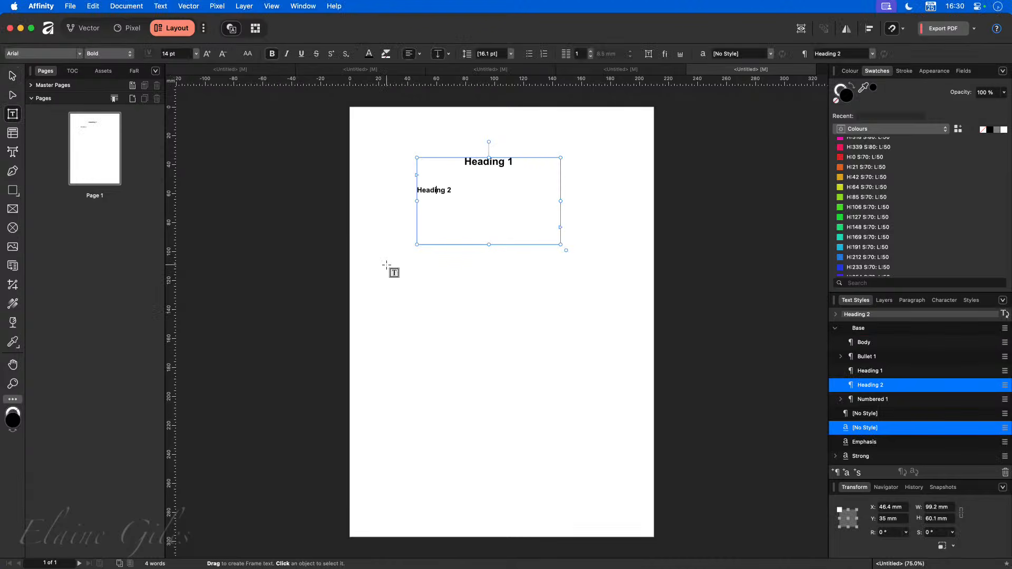
{"action": "key", "text": "super+w"}
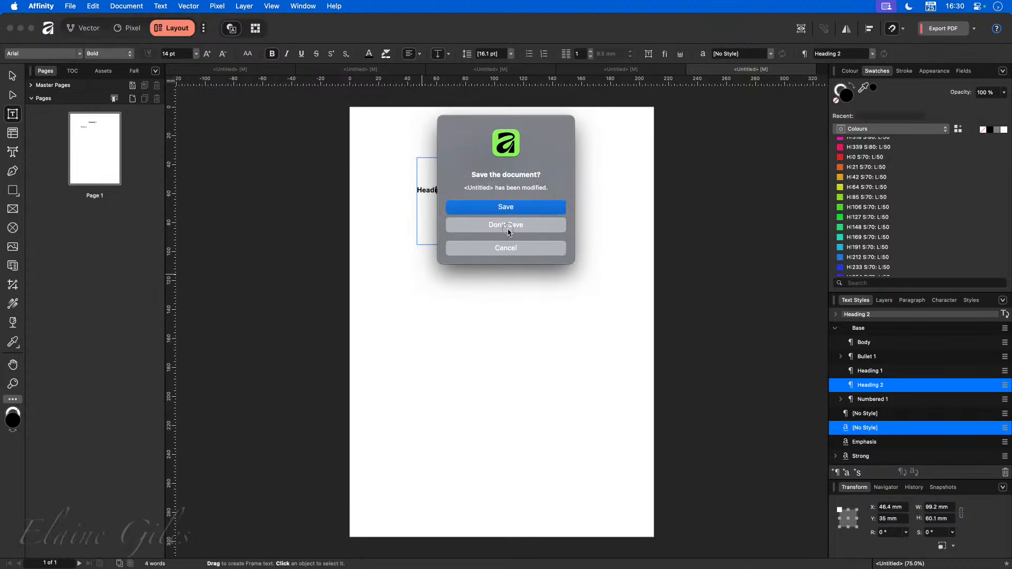
{"action": "left_click", "coordinate": [508, 230]}
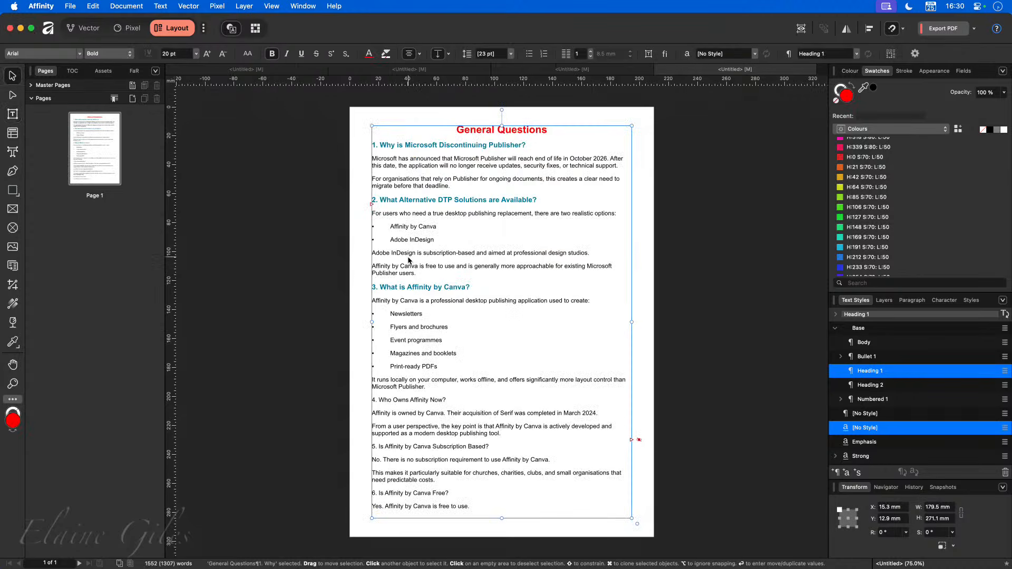
In a new A4 document, add a master page with 10 mm margins and a 15 mm bottom margin.
{"action": "key", "text": "super+n"}
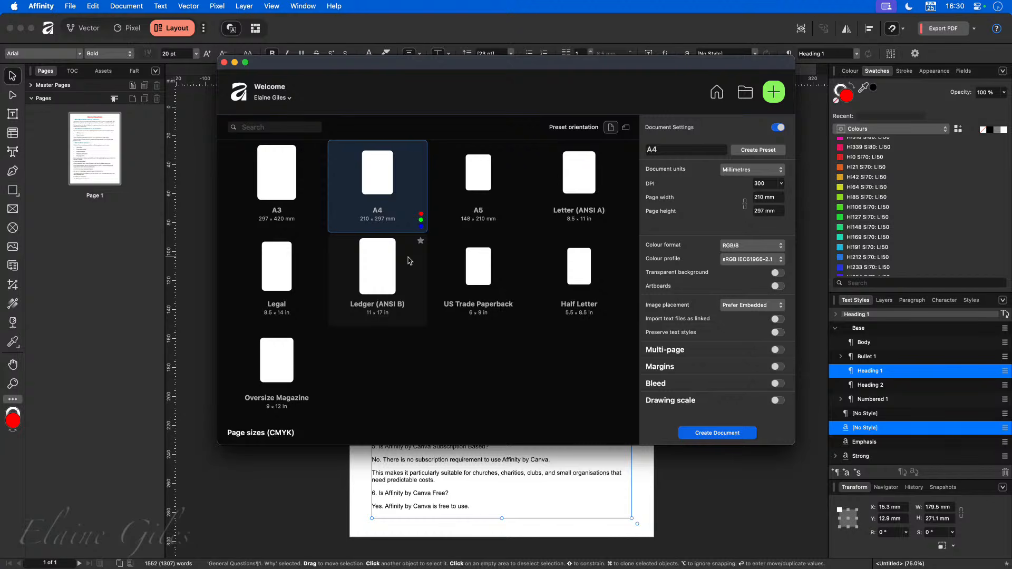
{"action": "double_click", "coordinate": [367, 172]}
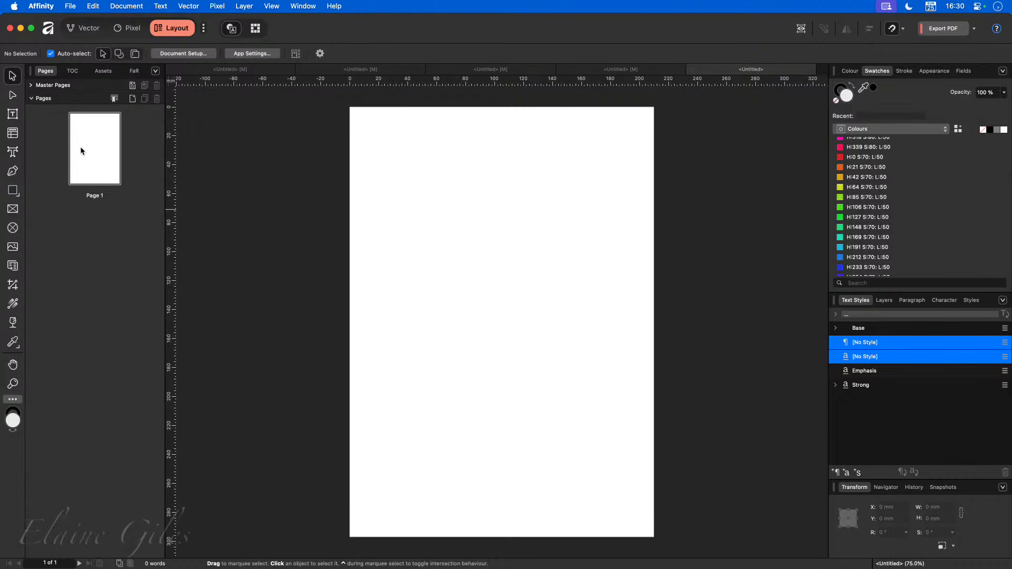
{"action": "left_click", "coordinate": [31, 87]}
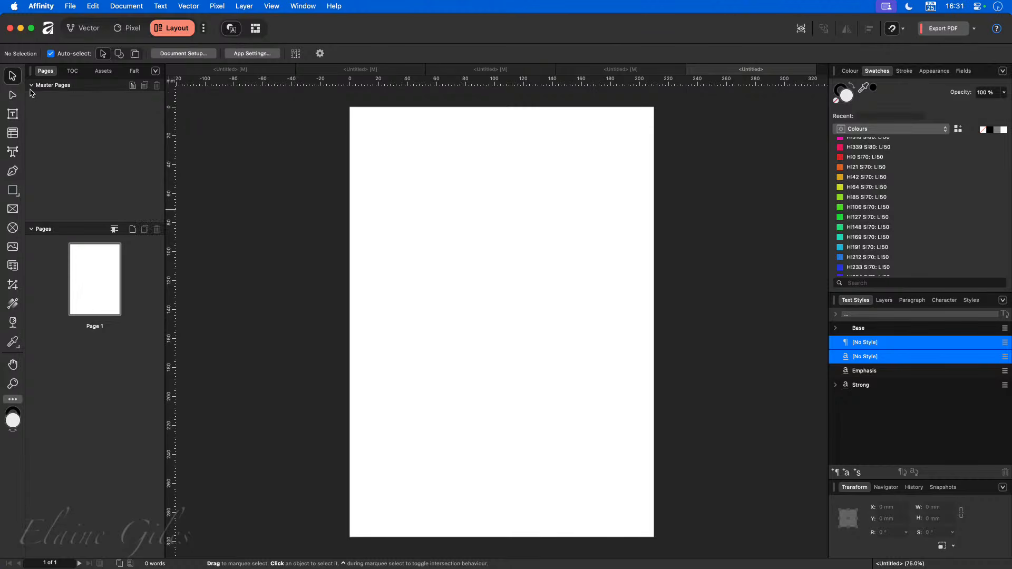
{"action": "left_click", "coordinate": [132, 86]}
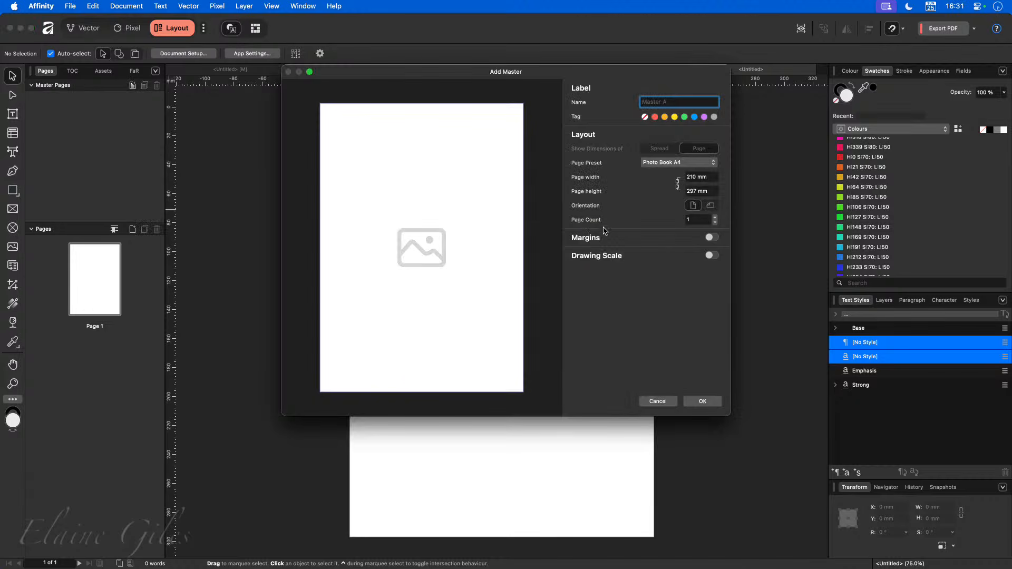
{"action": "left_click", "coordinate": [713, 237]}
{"action": "left_click", "coordinate": [713, 253]}
{"action": "type", "text": "10"}
{"action": "key", "text": "Tab"}
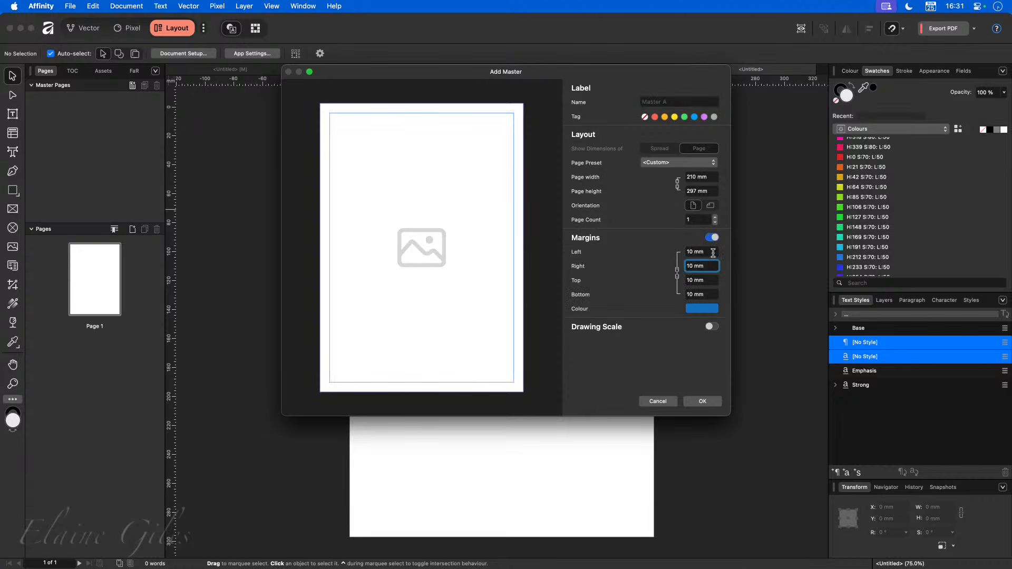
{"action": "left_click", "coordinate": [676, 274]}
{"action": "left_click", "coordinate": [697, 295]}
{"action": "type", "text": "15"}
{"action": "left_click", "coordinate": [701, 403]}
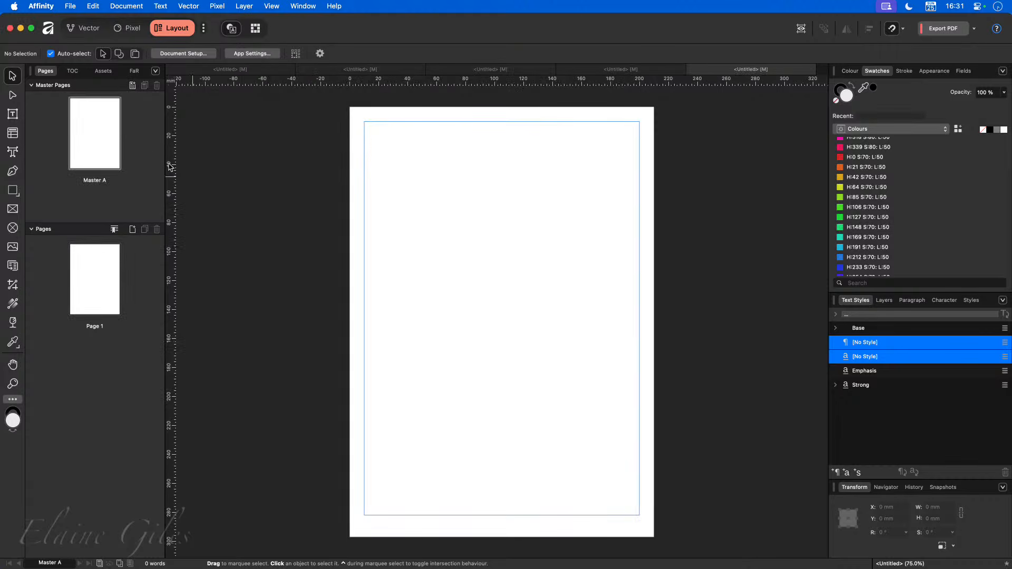
Apply the new master to Page 1 and draw a text frame of about 190 × 272 mm filling its margins.
{"action": "left_click_drag", "start_coordinate": [90, 134], "coordinate": [91, 297]}
{"action": "left_click", "coordinate": [31, 85]}
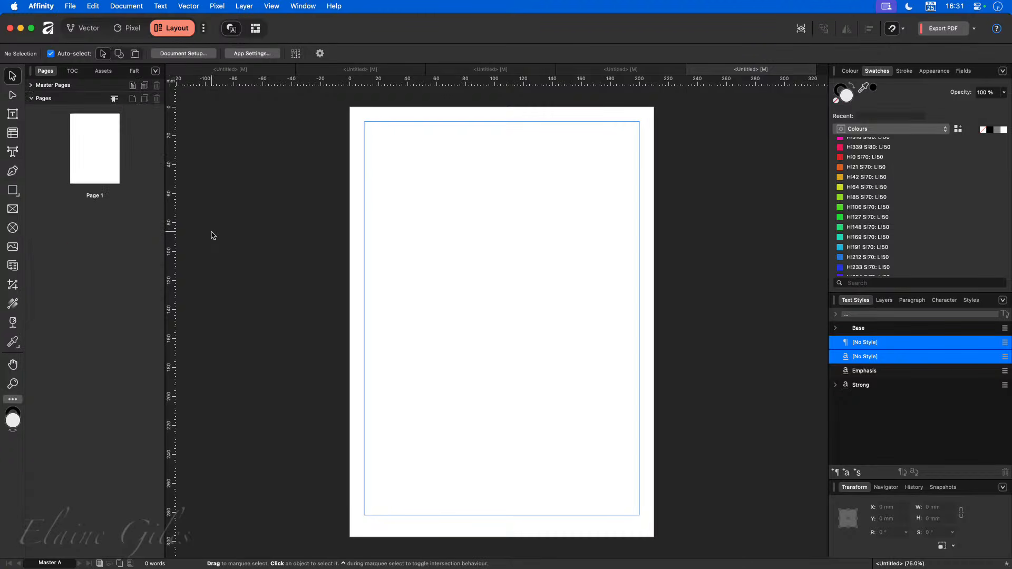
{"action": "left_click", "coordinate": [104, 171]}
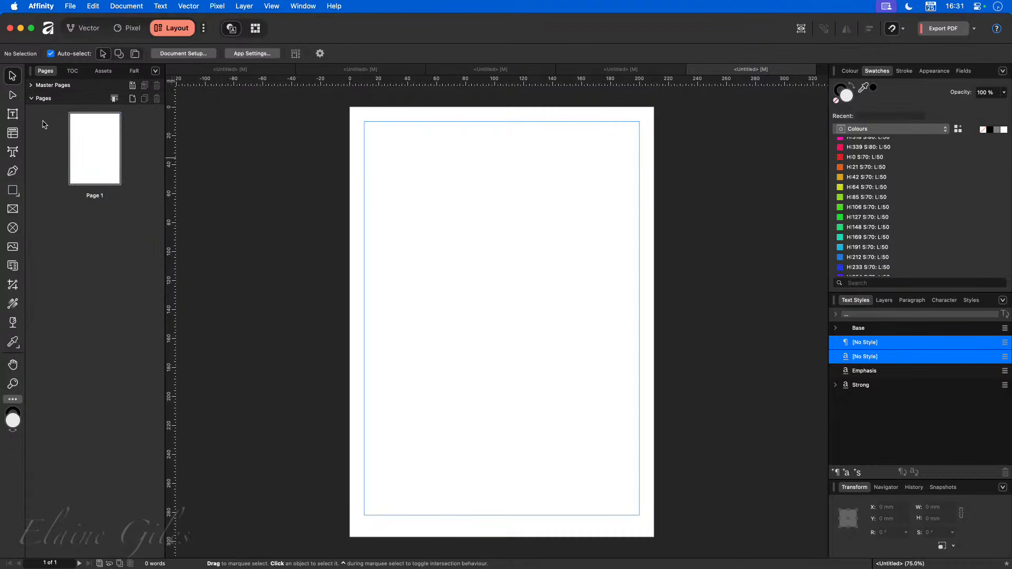
{"action": "left_click", "coordinate": [13, 114]}
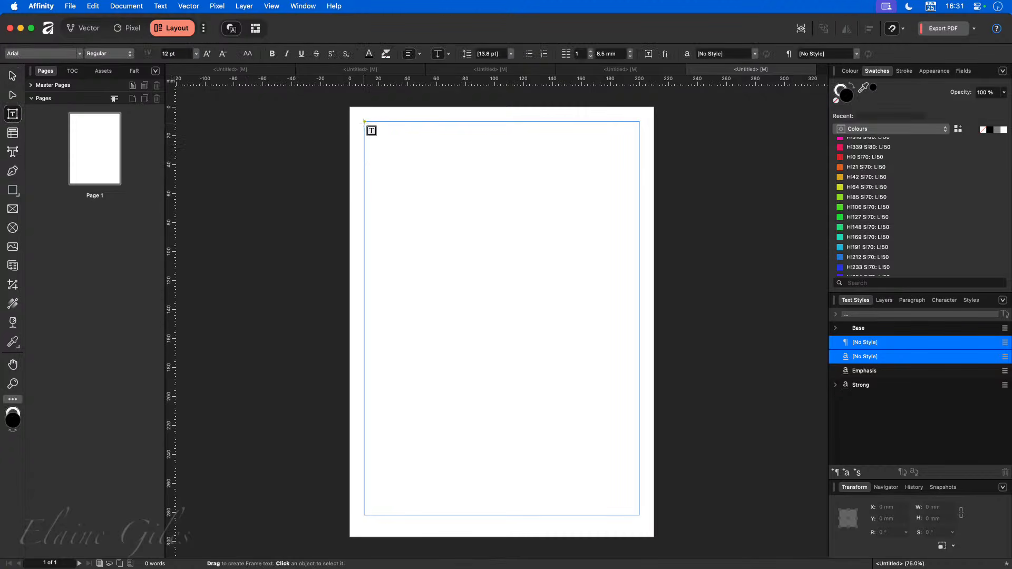
{"action": "left_click_drag", "start_coordinate": [363, 122], "coordinate": [640, 516]}
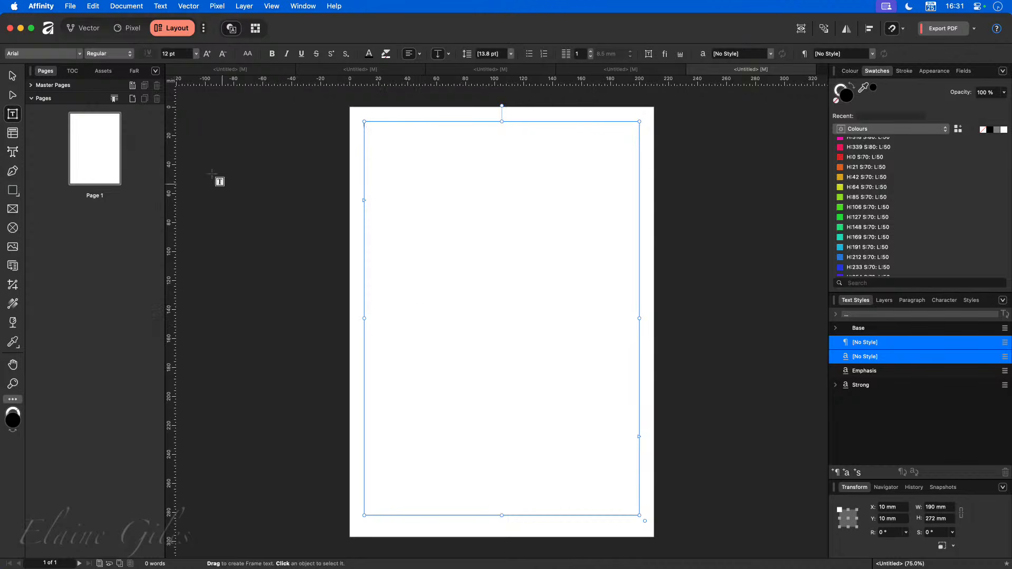
Try placing DEMO - Sprint Posts.docx in the text frame with the default styles present, and undo the placement.
{"action": "left_click", "coordinate": [74, 5]}
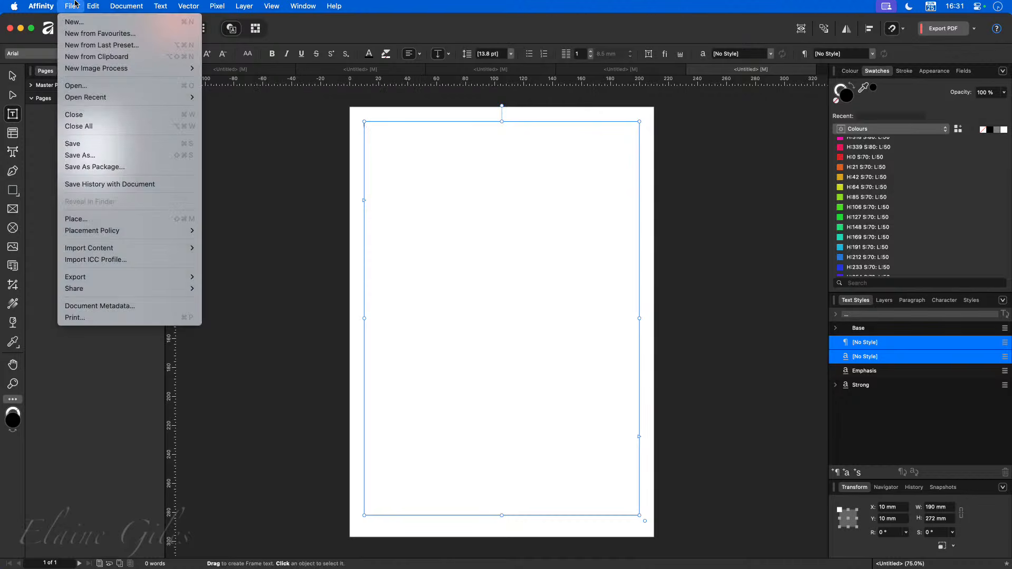
{"action": "left_click", "coordinate": [100, 218]}
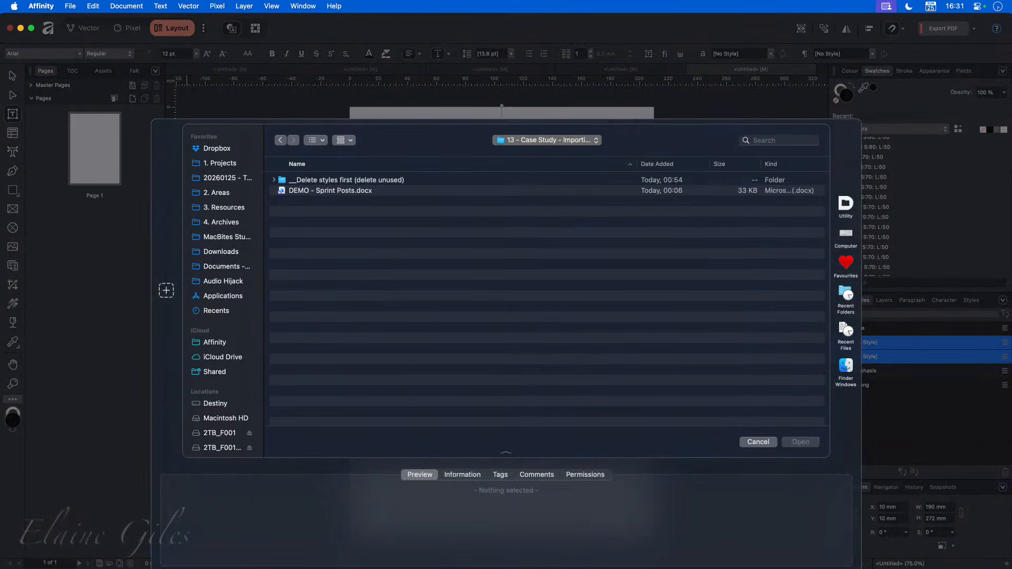
{"action": "left_click", "coordinate": [373, 193]}
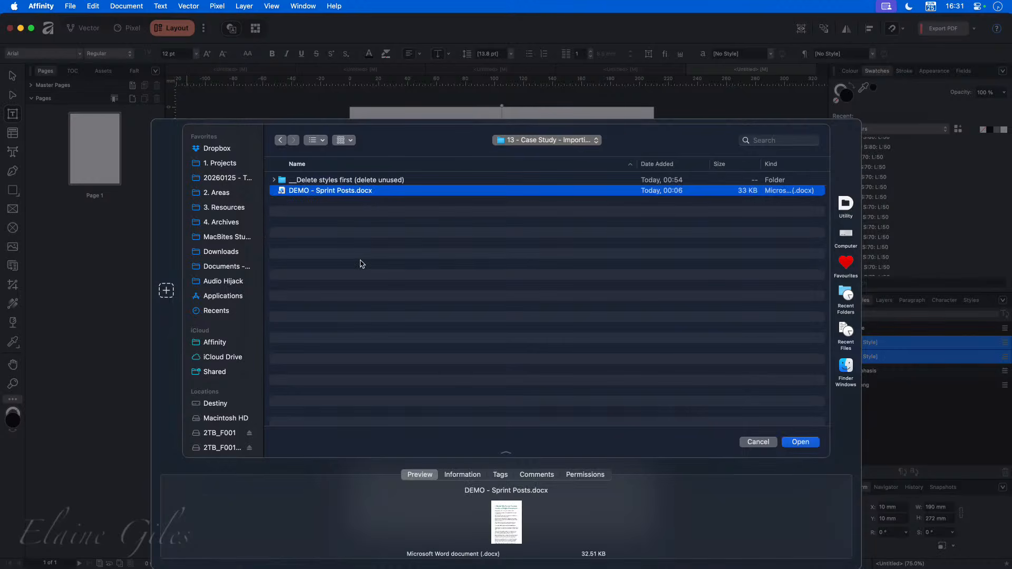
{"action": "double_click", "coordinate": [369, 192]}
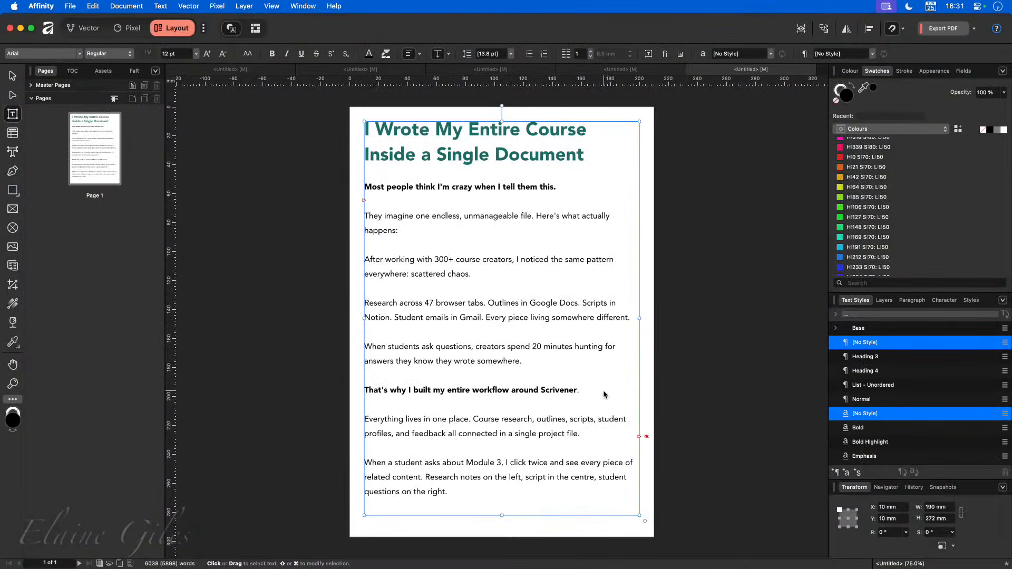
{"action": "left_click", "coordinate": [658, 363]}
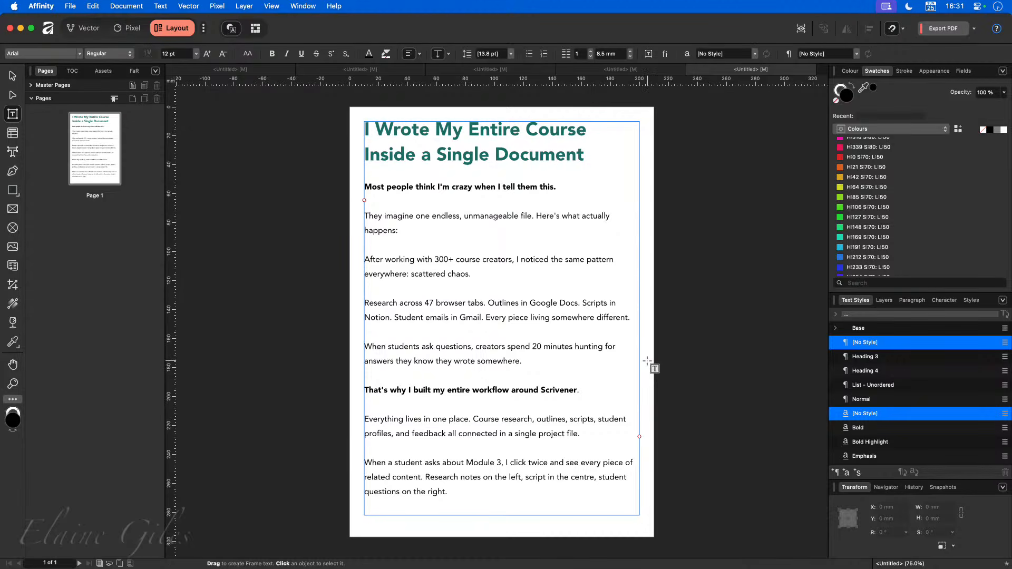
{"action": "key", "text": "super+z"}
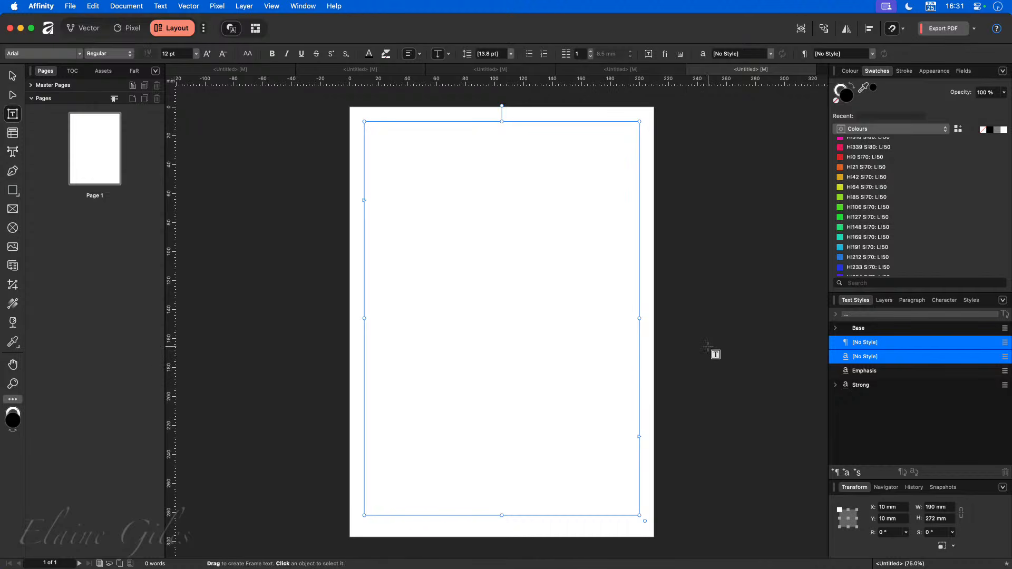
With the empty text frame active, expand the Base style group and delete all unused text styles.
{"action": "left_click", "coordinate": [529, 169]}
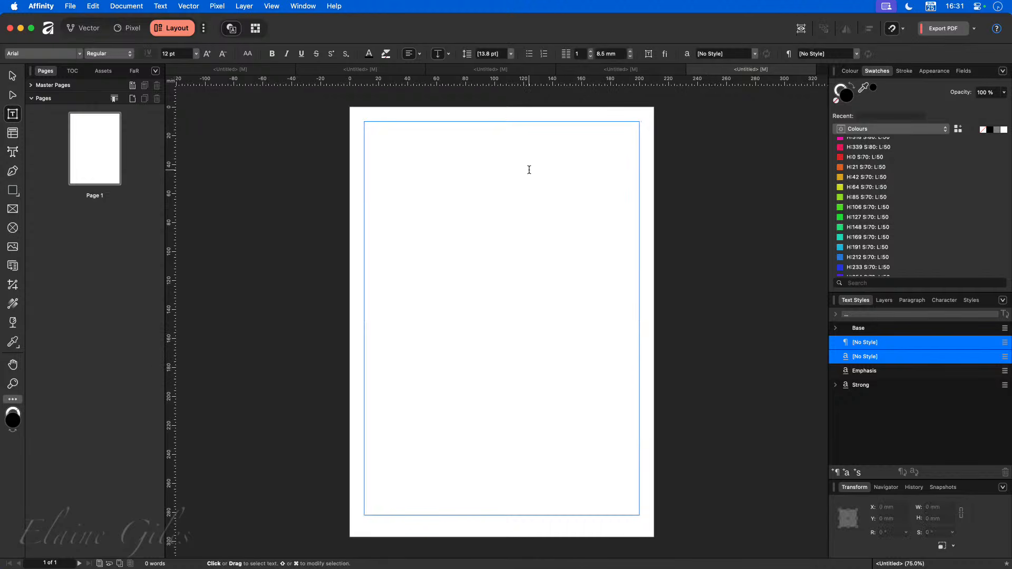
{"action": "key", "text": "Escape"}
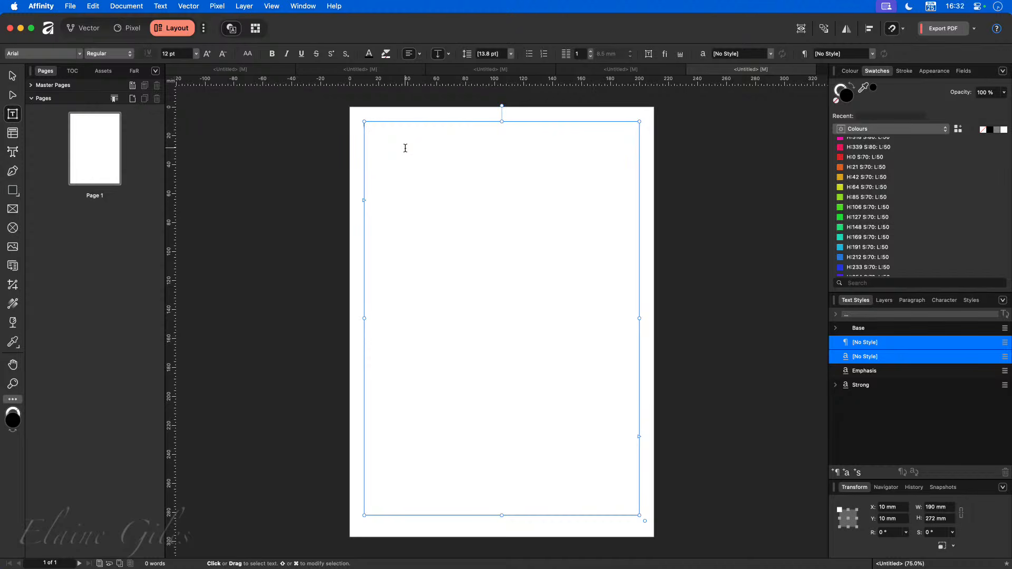
{"action": "left_click", "coordinate": [835, 329]}
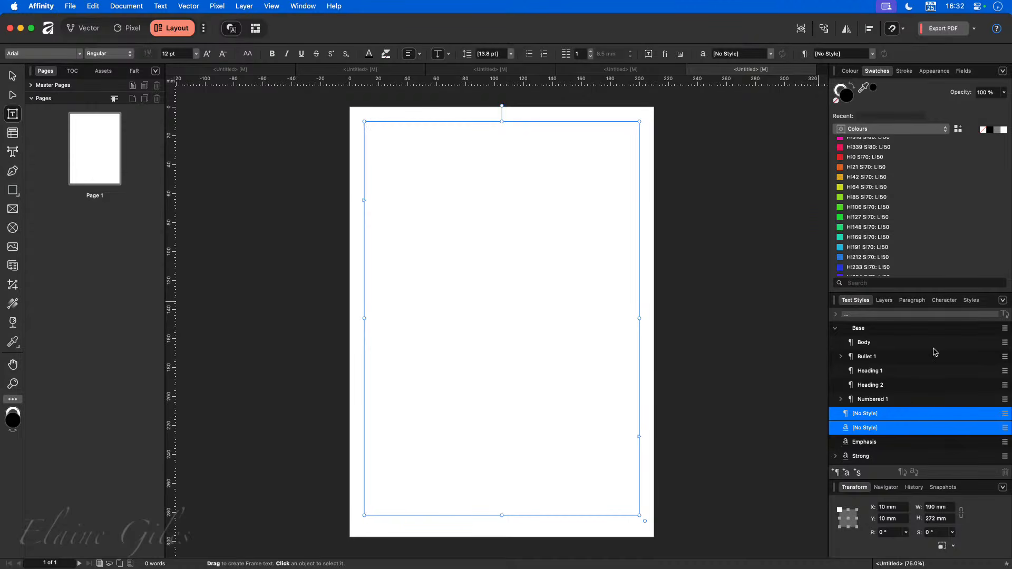
{"action": "left_click", "coordinate": [1002, 300]}
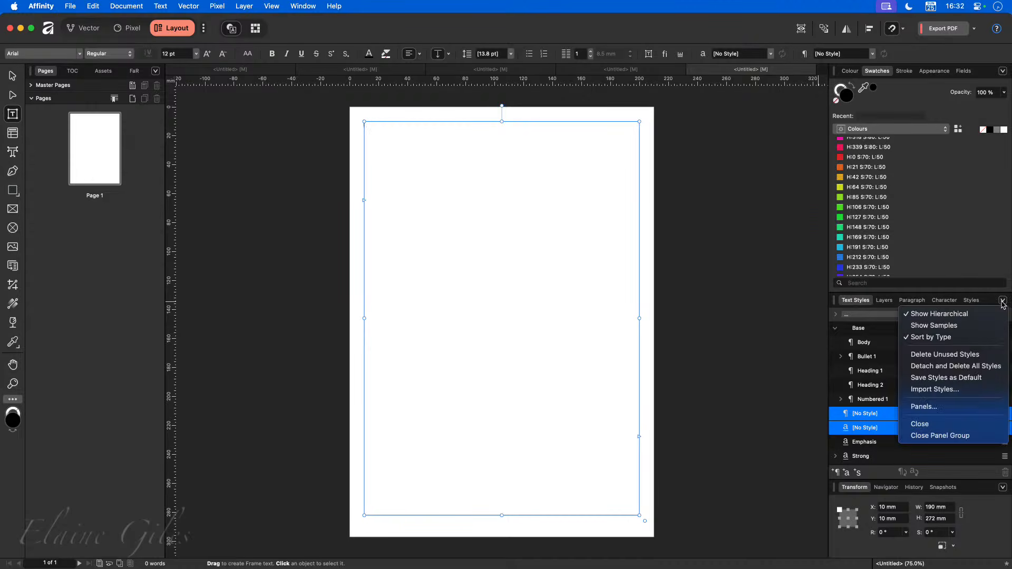
{"action": "left_click", "coordinate": [959, 357]}
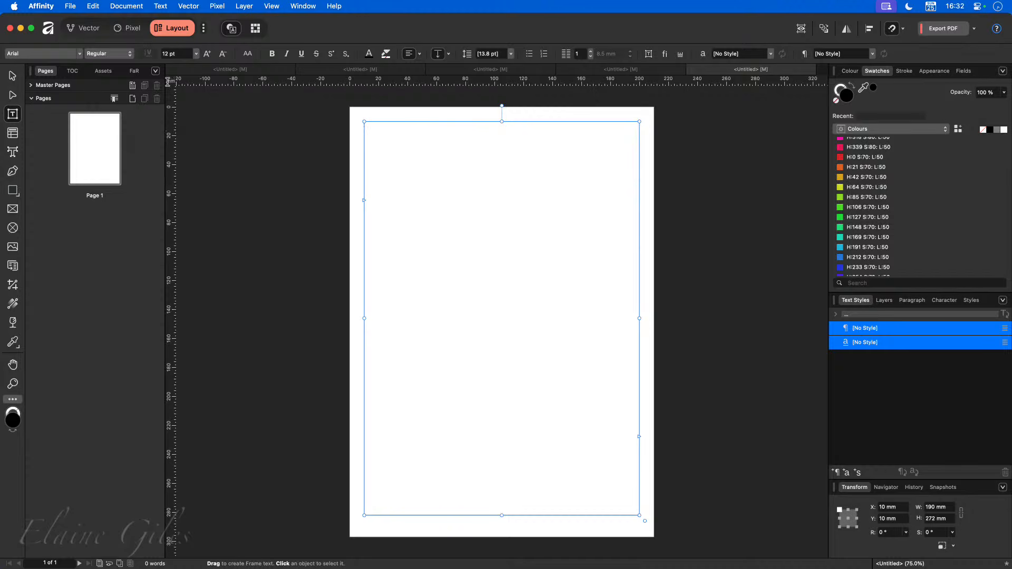
Place DEMO - Sprint Posts.docx into the text frame on Page 1.
{"action": "left_click", "coordinate": [69, 6]}
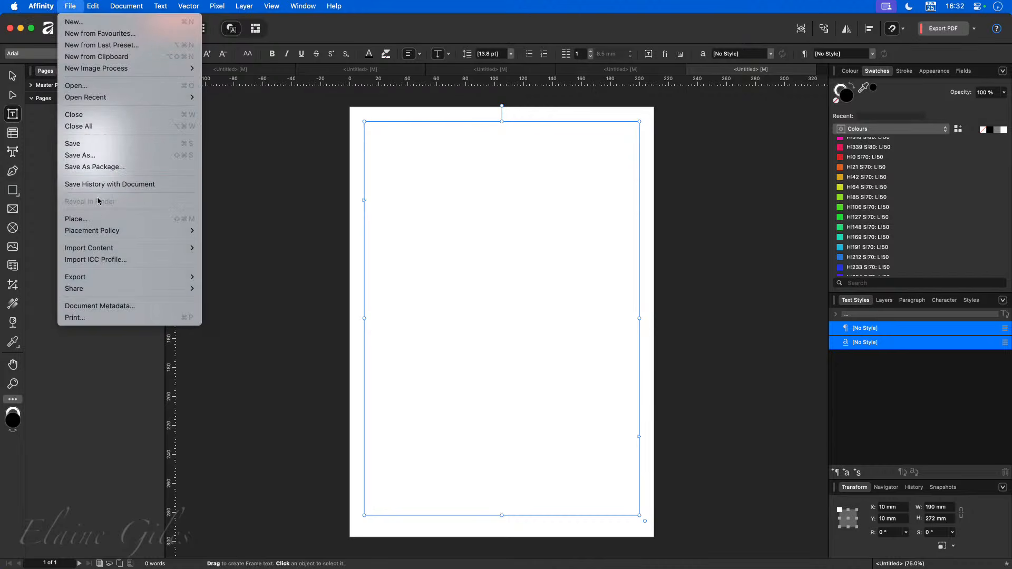
{"action": "left_click", "coordinate": [96, 219]}
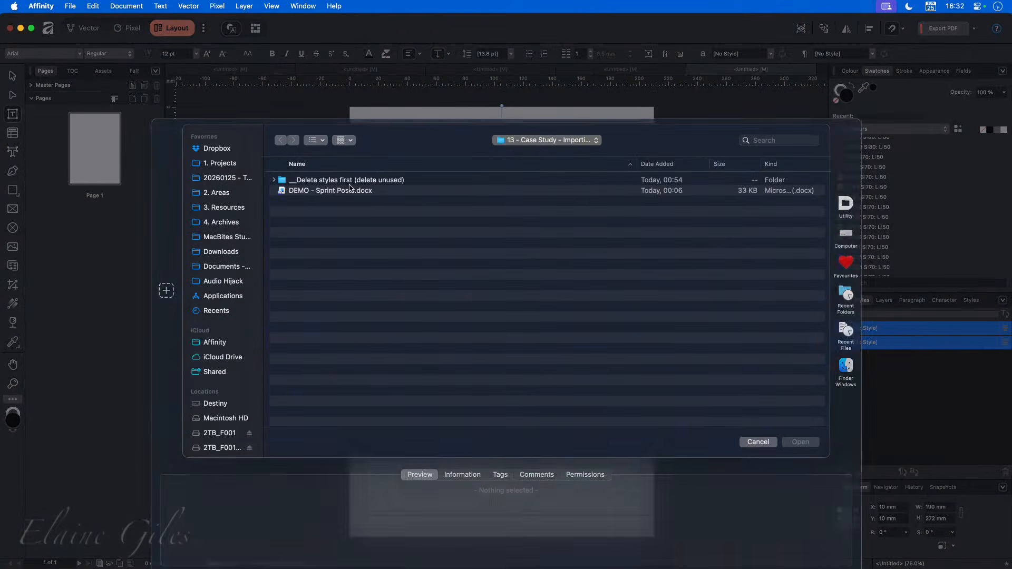
{"action": "left_click", "coordinate": [336, 187]}
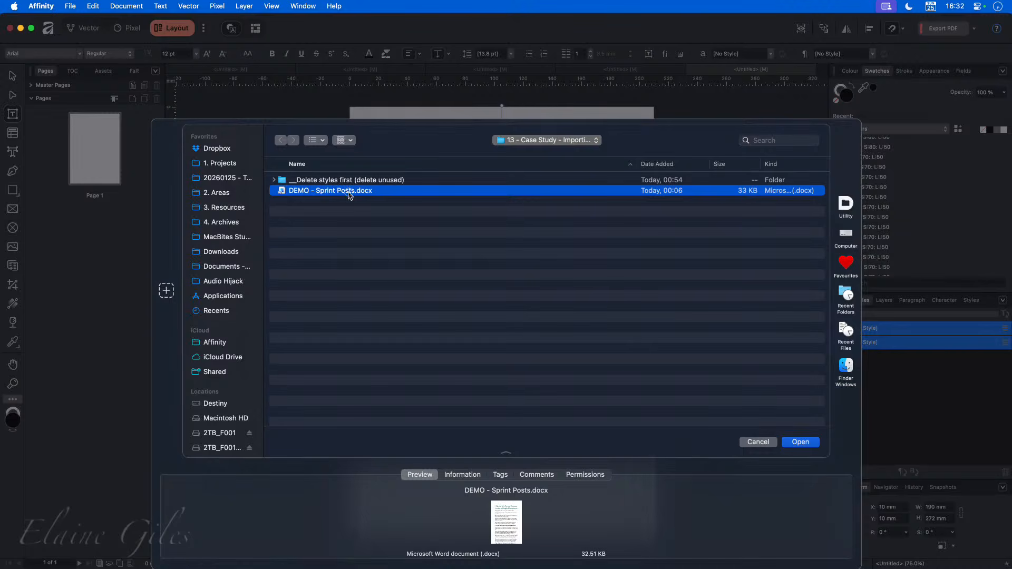
{"action": "double_click", "coordinate": [350, 194]}
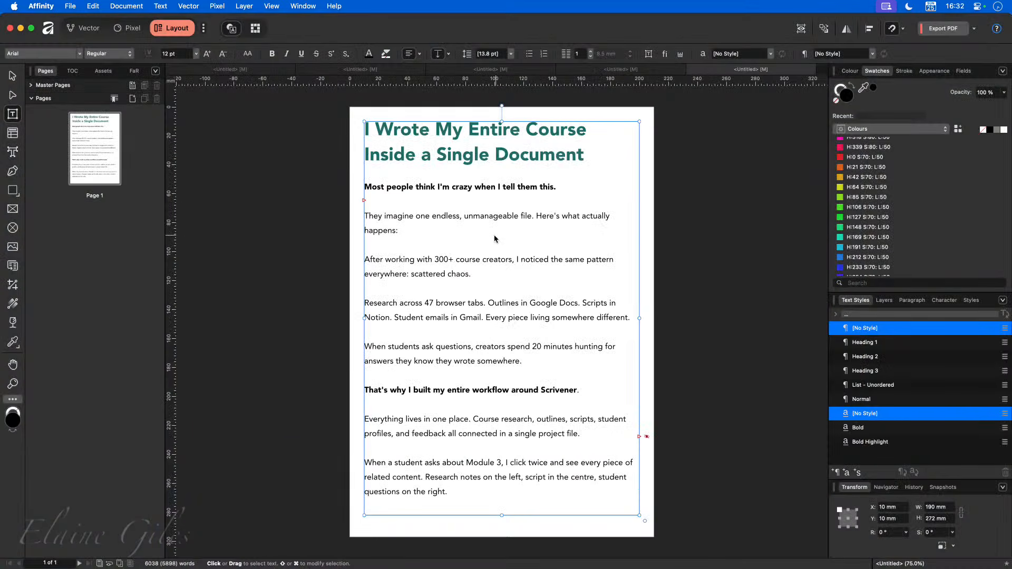
Check which paragraph and character styles are applied to the green title and the bold "Most people think I'm crazy" line.
{"action": "left_click", "coordinate": [460, 134]}
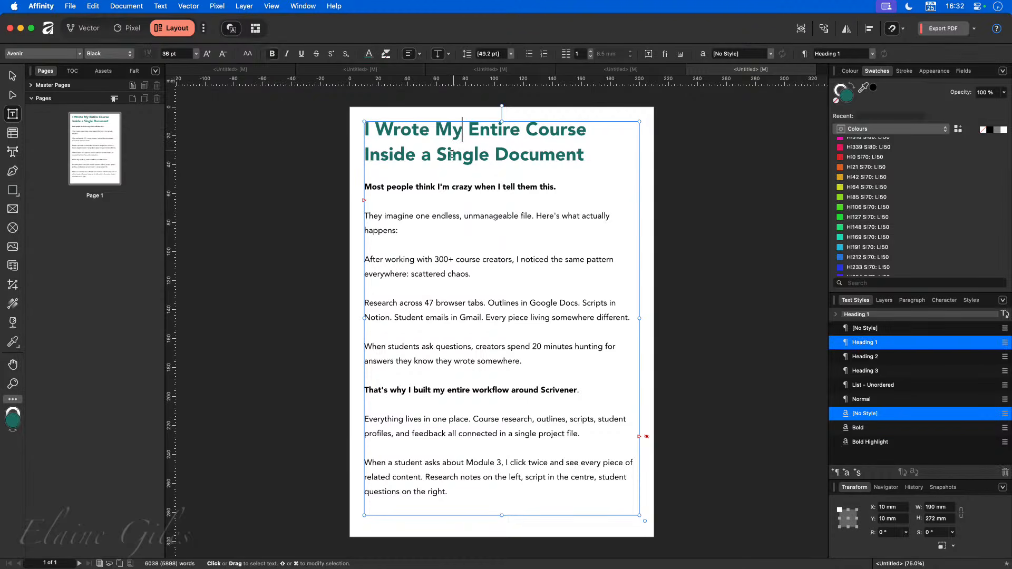
{"action": "left_click", "coordinate": [429, 188]}
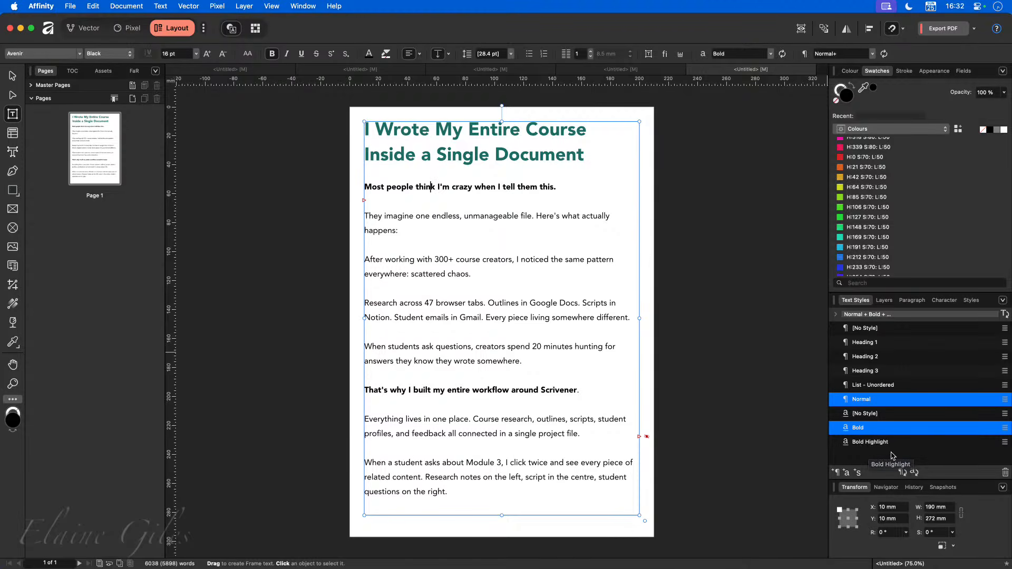
{"action": "left_click", "coordinate": [509, 155]}
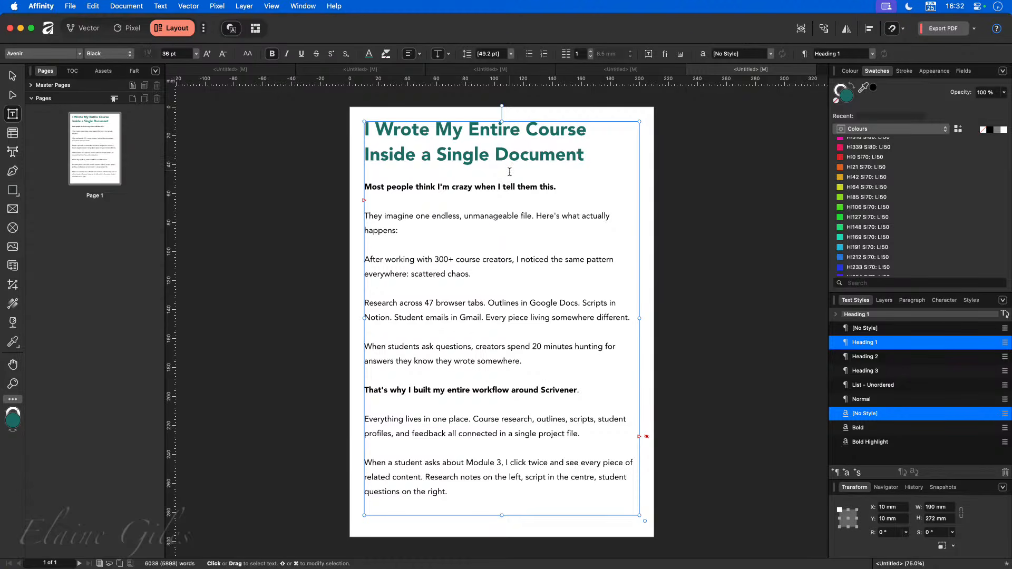
{"action": "left_click", "coordinate": [488, 188]}
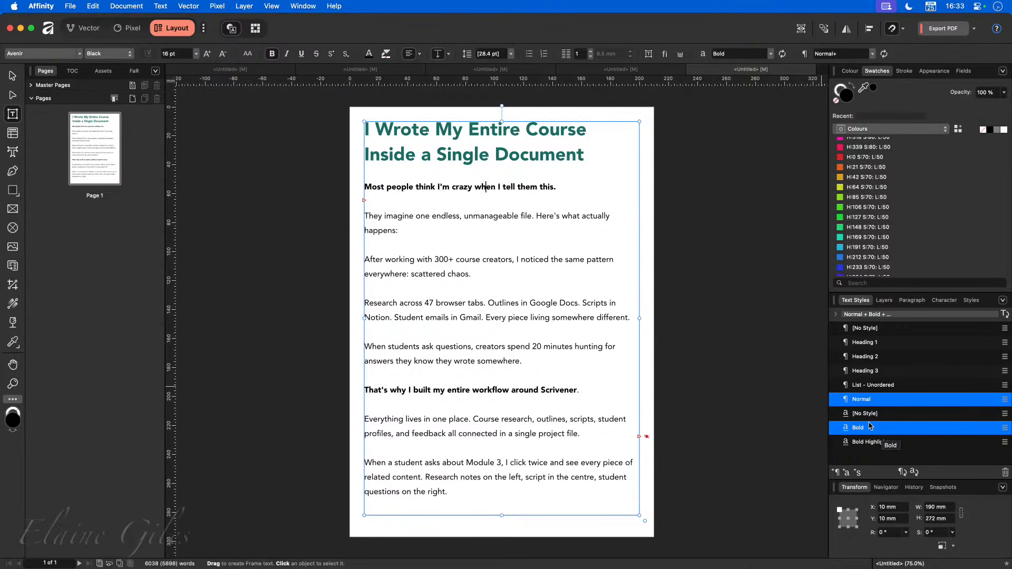
{"action": "left_click", "coordinate": [488, 188]}
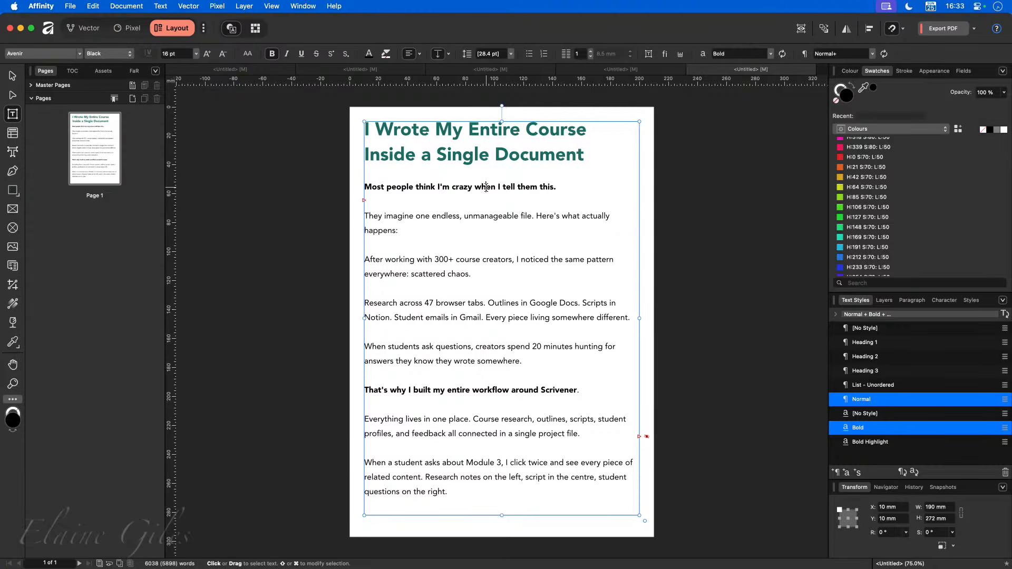
Autoflow the overflowing text from the Page 1 frame into linked frames on new pages.
{"action": "scroll", "coordinate": [501, 241], "scroll_direction": "down", "scroll_amount": 10}
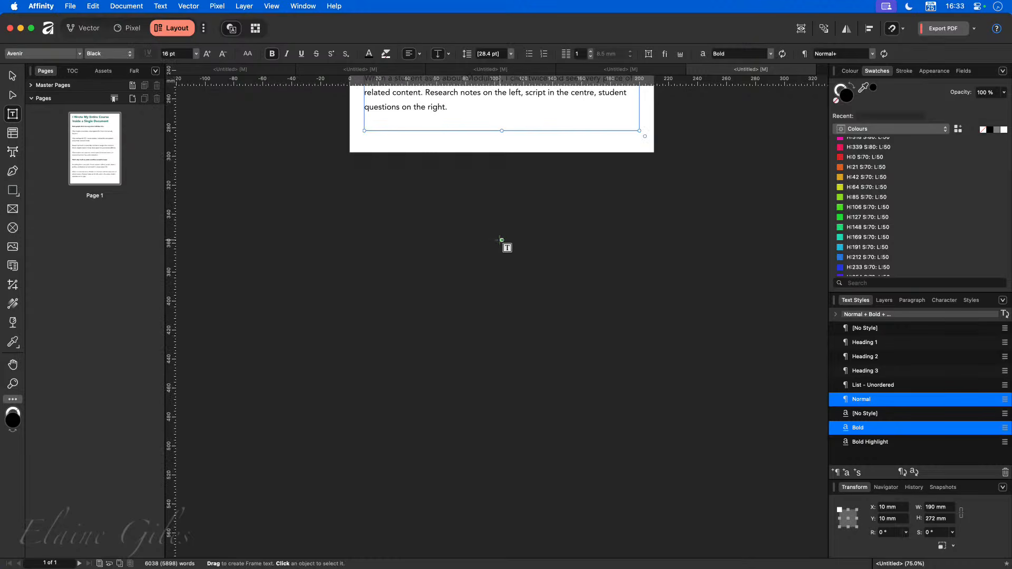
{"action": "scroll", "coordinate": [501, 242], "scroll_direction": "up", "scroll_amount": 8}
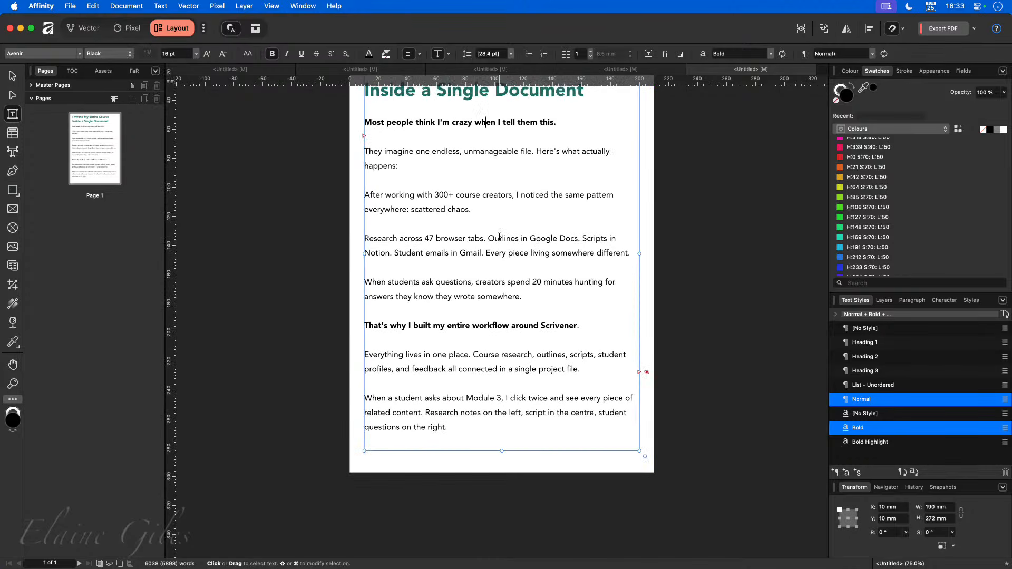
{"action": "scroll", "coordinate": [499, 238], "scroll_direction": "up", "scroll_amount": 1}
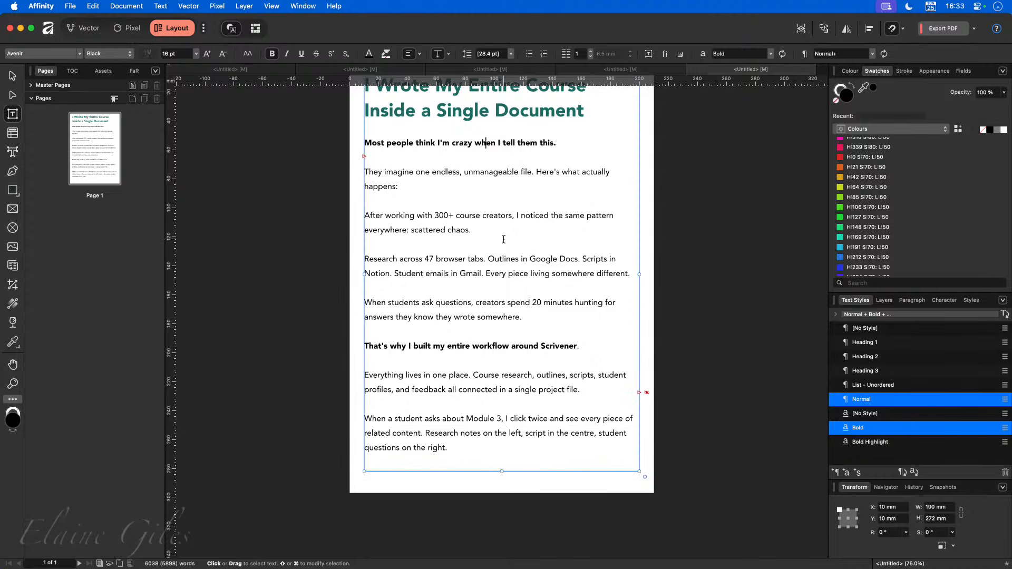
{"action": "scroll", "coordinate": [503, 237], "scroll_direction": "up", "scroll_amount": 1}
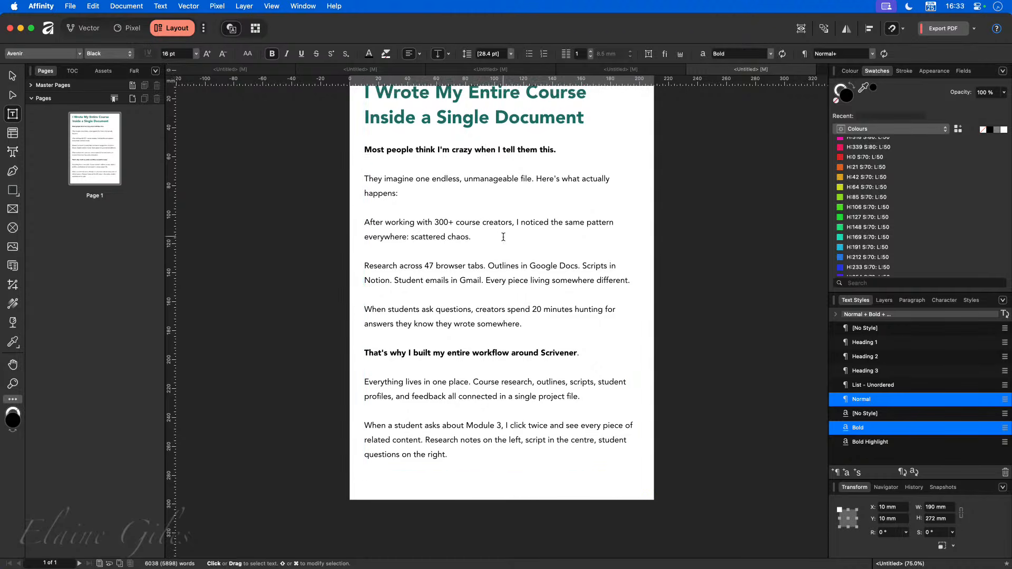
{"action": "left_click", "coordinate": [503, 236]}
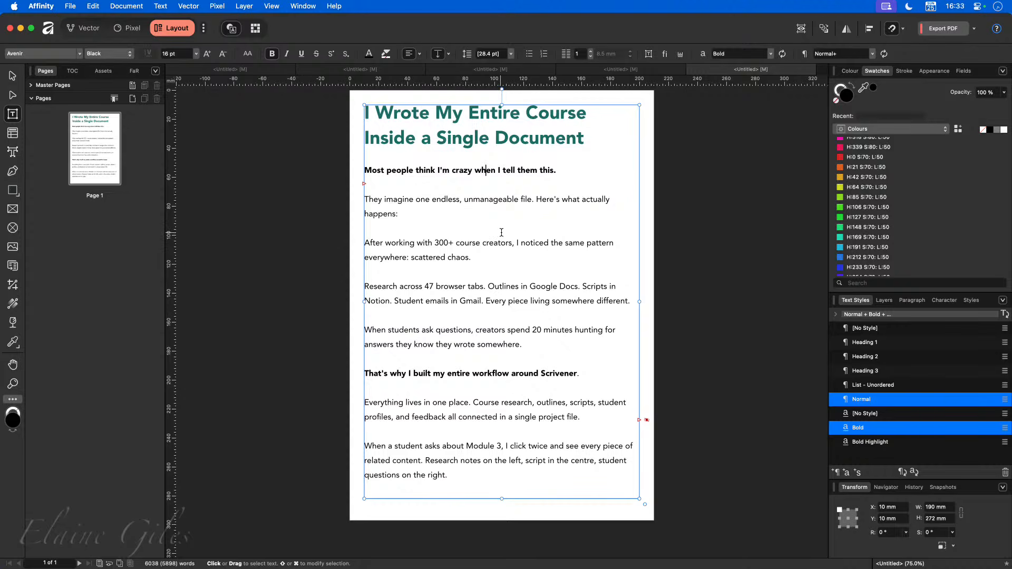
{"action": "left_click", "coordinate": [640, 420], "text": "shift"}
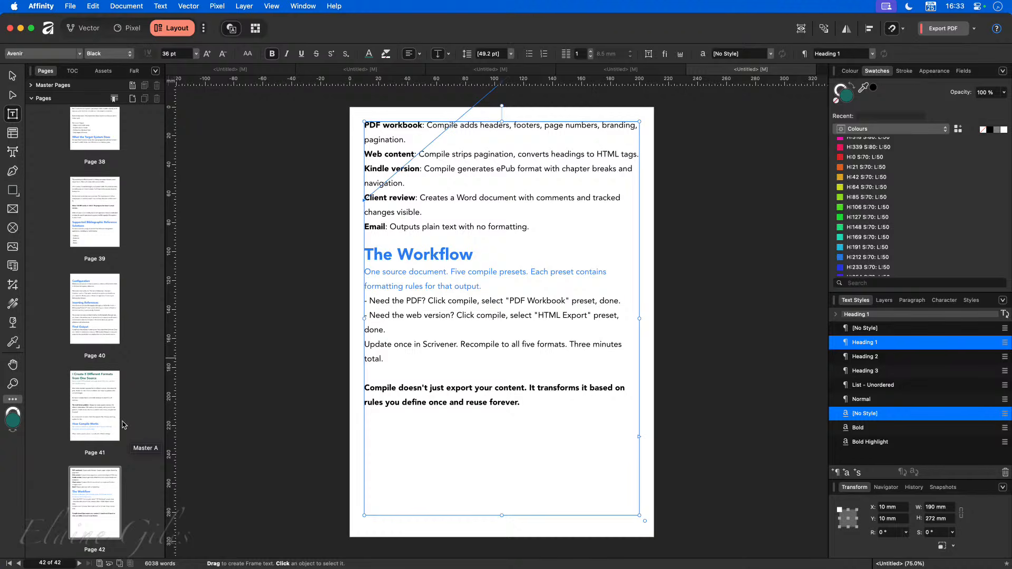
Check the styles applied to the title, bold line and body text on Page 1 and the blue heading and yellow-highlighted paragraph on Page 2.
{"action": "scroll", "coordinate": [106, 401], "scroll_direction": "up", "scroll_amount": 15}
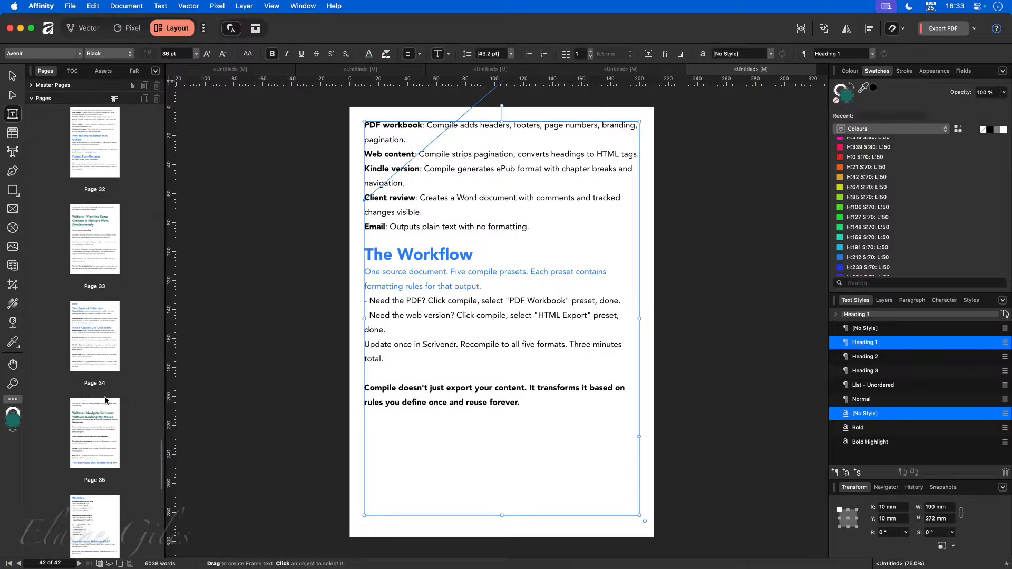
{"action": "scroll", "coordinate": [104, 399], "scroll_direction": "up", "scroll_amount": 4}
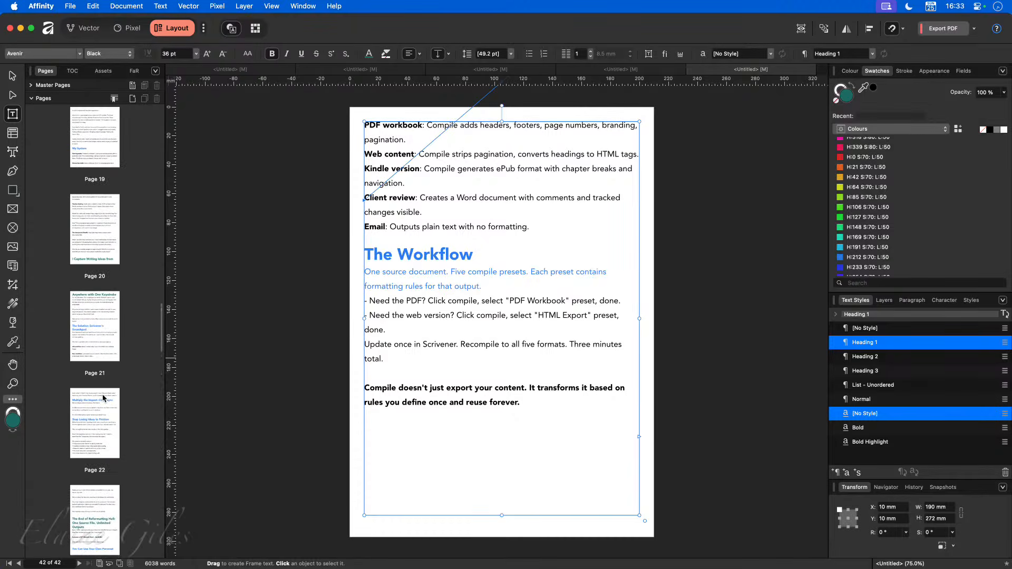
{"action": "scroll", "coordinate": [103, 399], "scroll_direction": "up", "scroll_amount": 18}
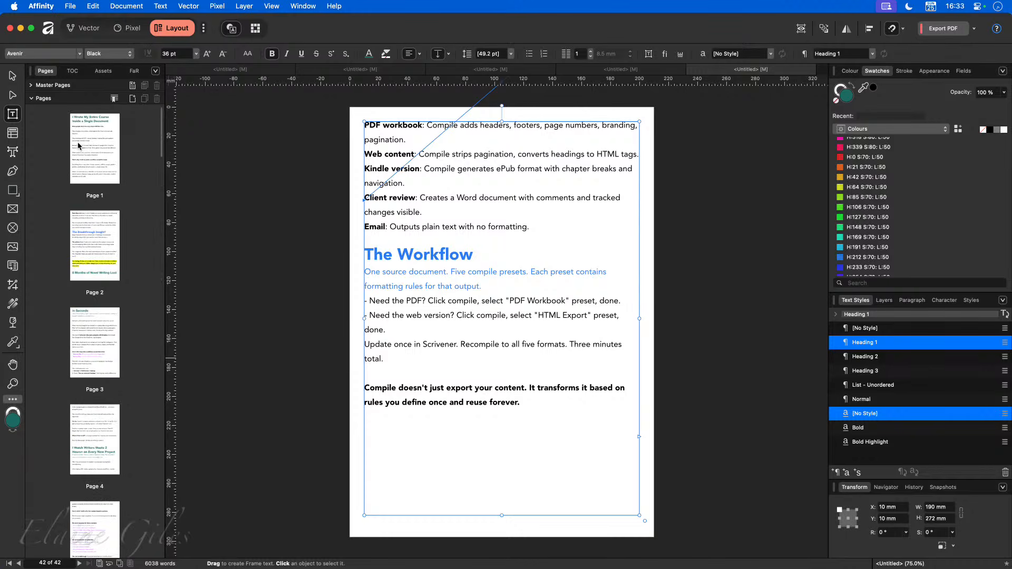
{"action": "left_click", "coordinate": [78, 146]}
{"action": "left_click", "coordinate": [523, 130]}
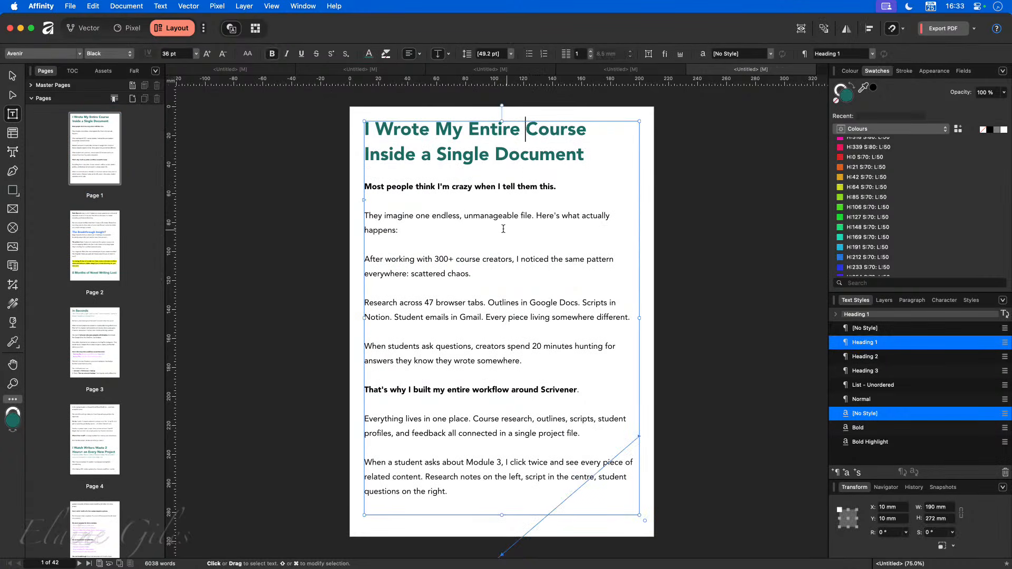
{"action": "left_click", "coordinate": [427, 187]}
{"action": "left_click", "coordinate": [441, 218]}
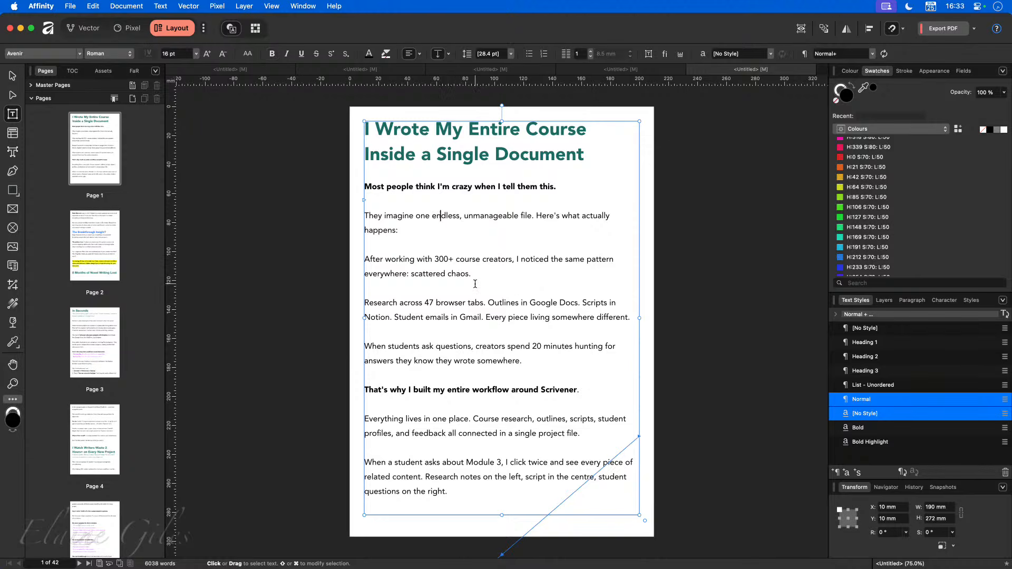
{"action": "left_click", "coordinate": [95, 257]}
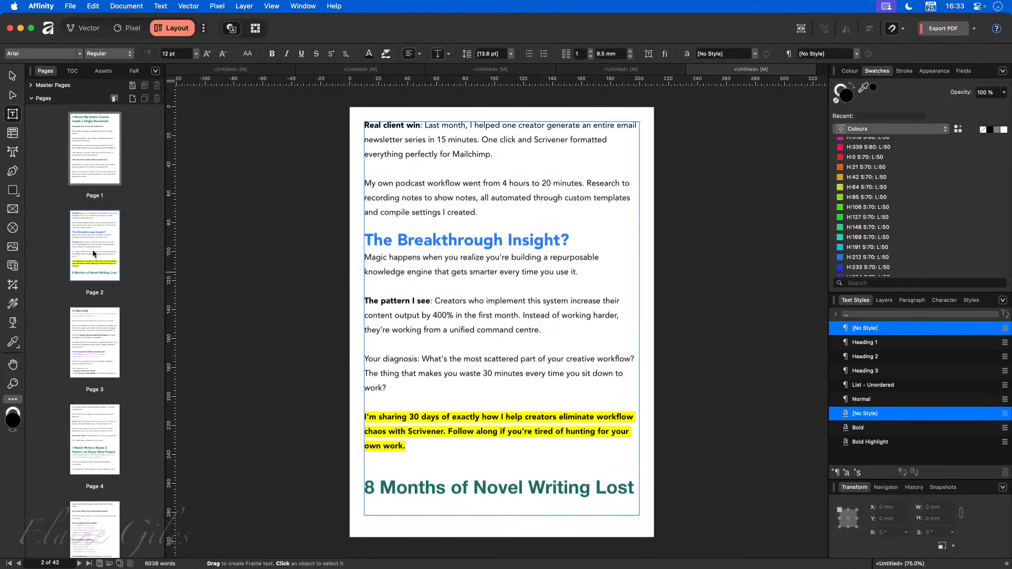
{"action": "left_click", "coordinate": [493, 241]}
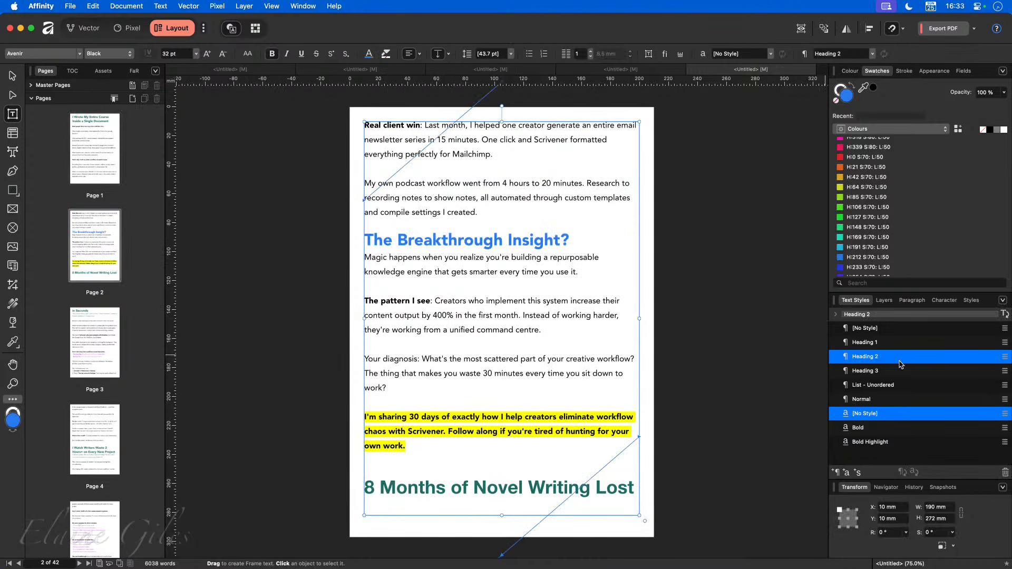
{"action": "left_click", "coordinate": [463, 418]}
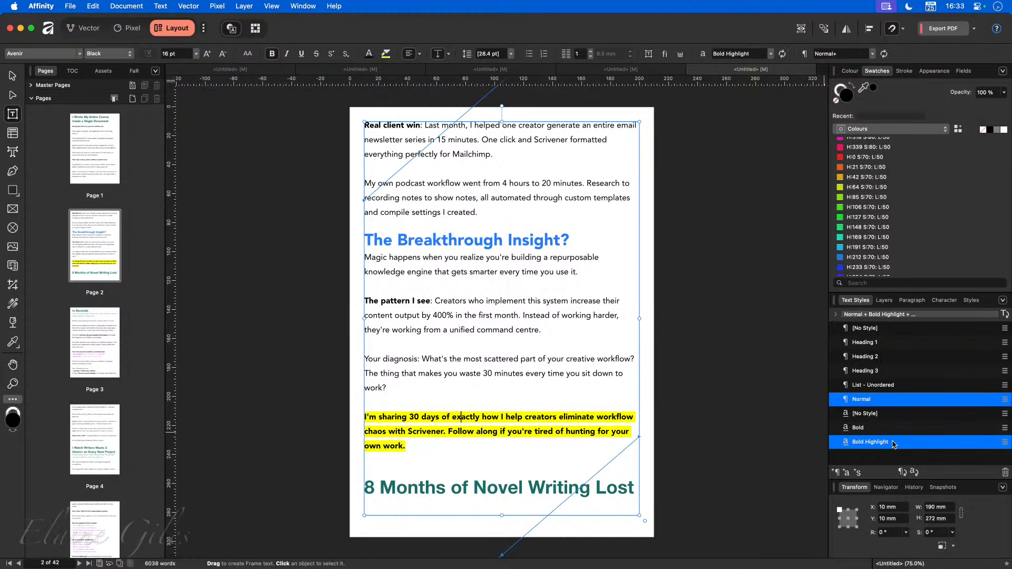
Add "Another list item" below the "Backup files" entry in the purple list on Page 3.
{"action": "scroll", "coordinate": [468, 387], "scroll_direction": "down", "scroll_amount": 5}
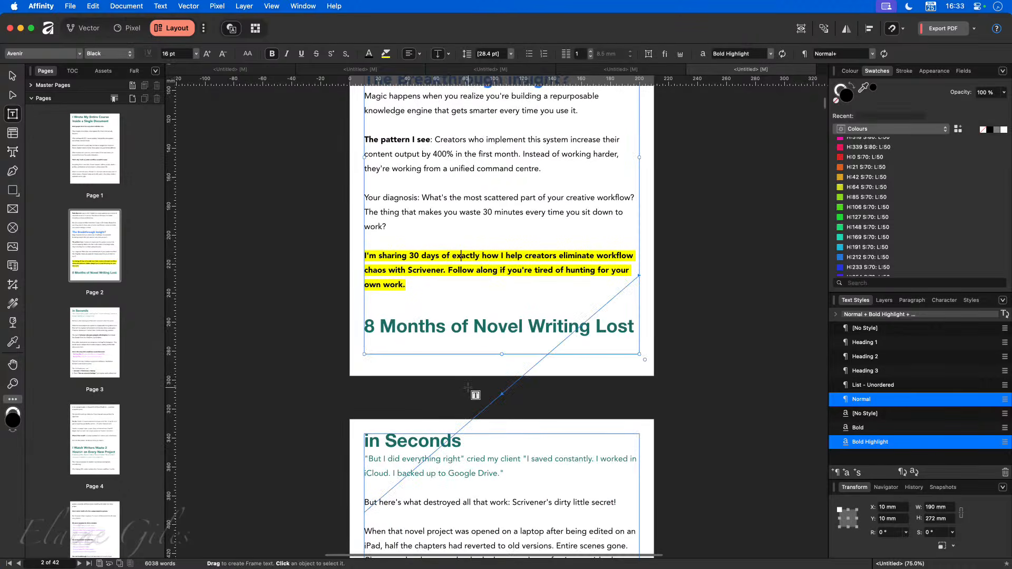
{"action": "scroll", "coordinate": [469, 387], "scroll_direction": "down", "scroll_amount": 14}
{"action": "left_click", "coordinate": [506, 258]}
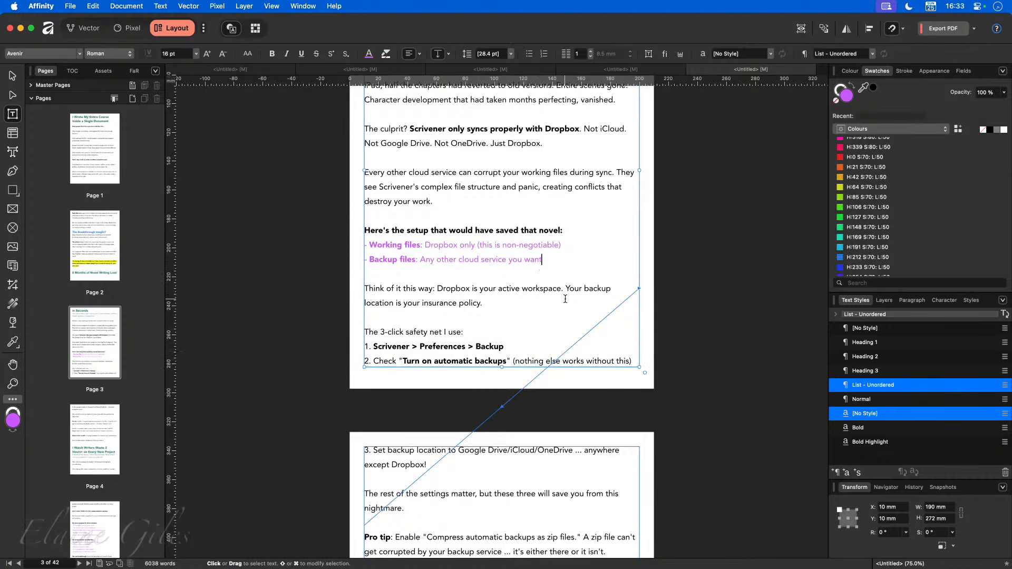
{"action": "key", "text": "Return"}
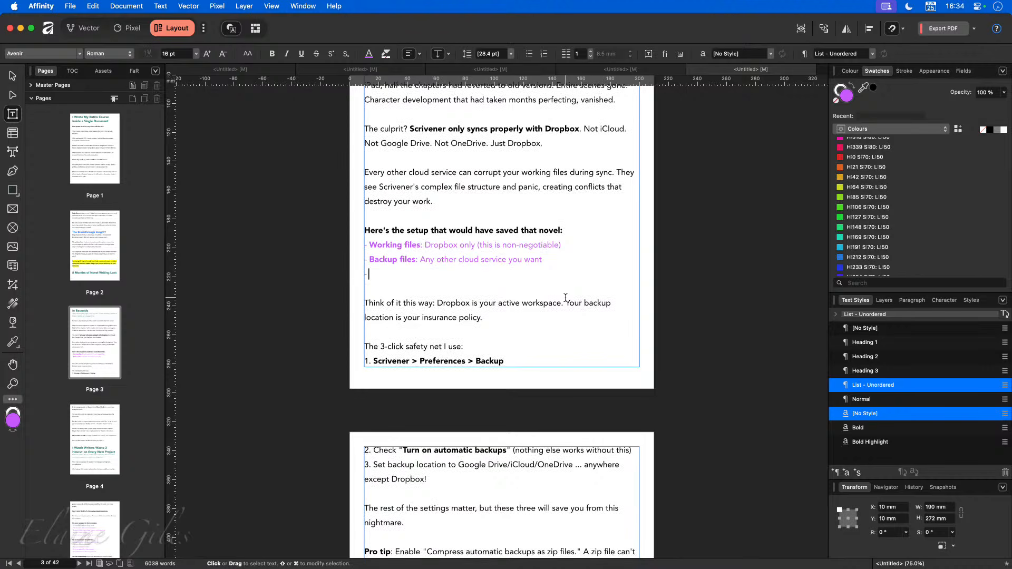
{"action": "type", "text": "Another list item"}
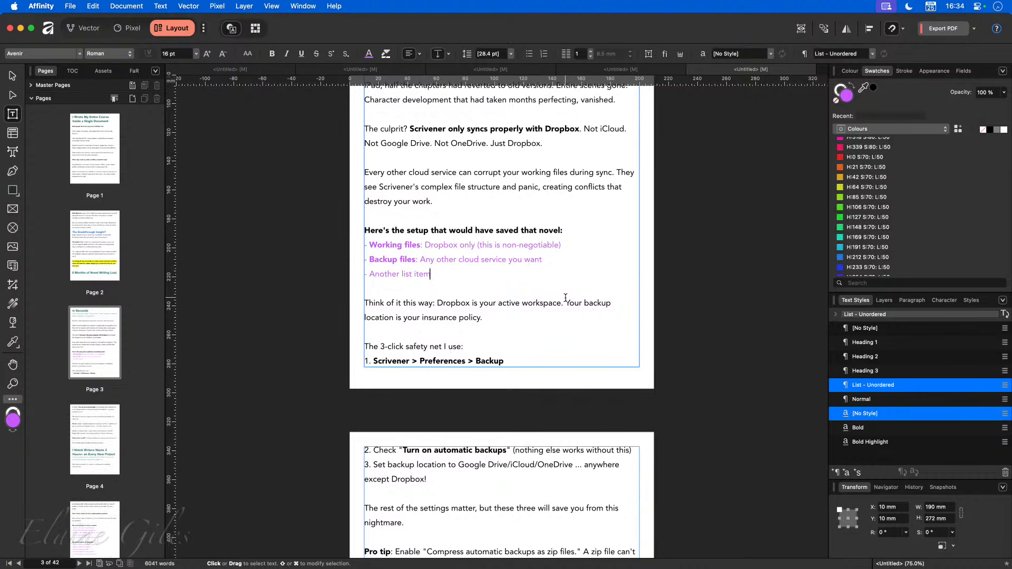
Inspect the settings of the List - Unordered paragraph style and close them without changes.
{"action": "right_click", "coordinate": [908, 385]}
{"action": "left_click", "coordinate": [731, 477]}
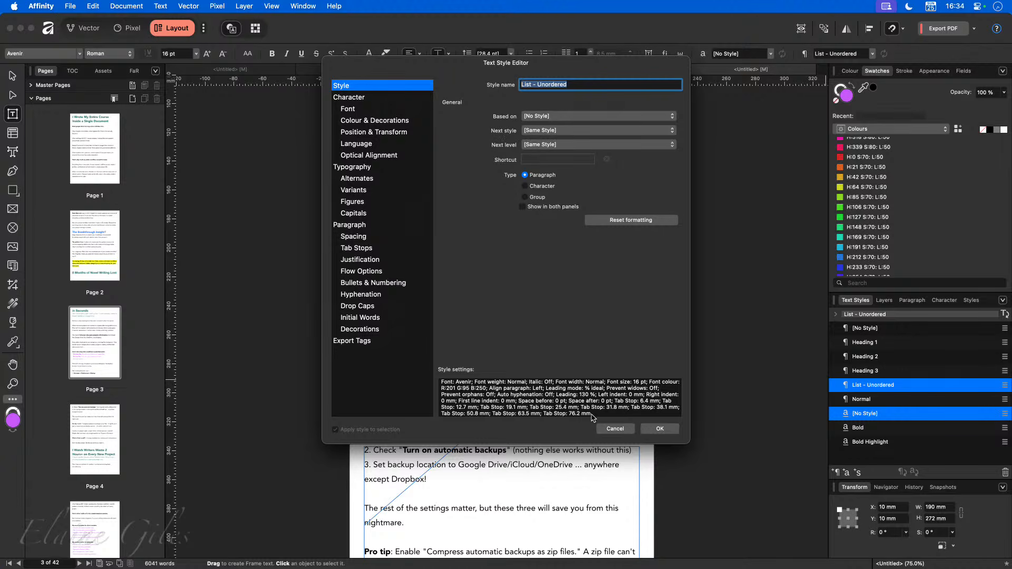
{"action": "left_click", "coordinate": [615, 428]}
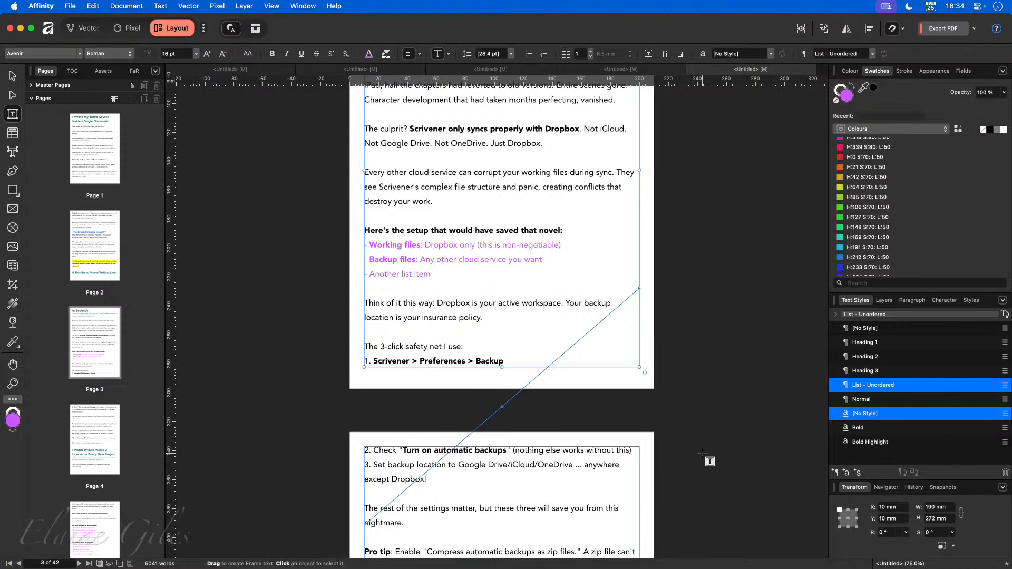
{"action": "scroll", "coordinate": [709, 460], "scroll_direction": "up", "scroll_amount": 2}
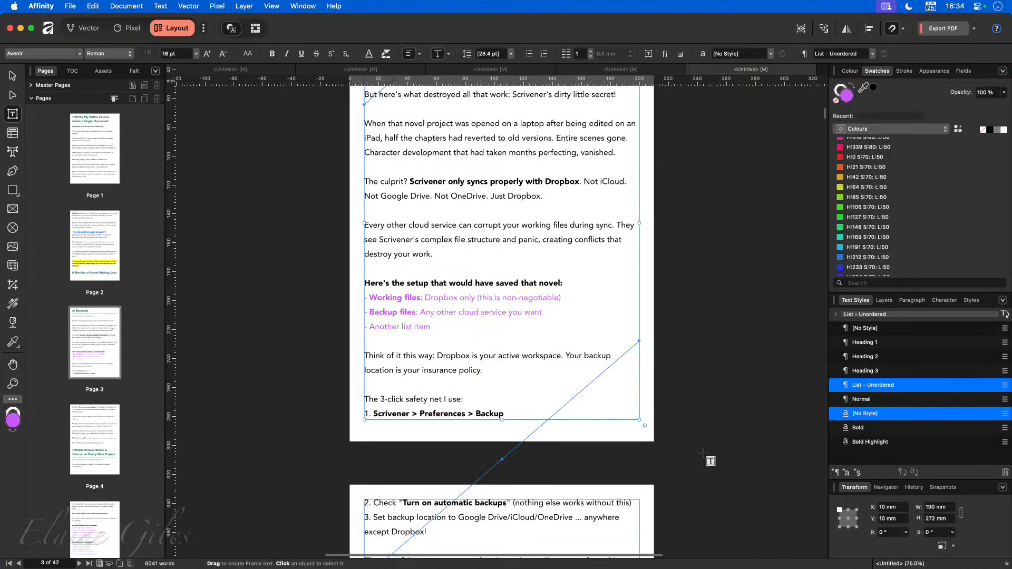
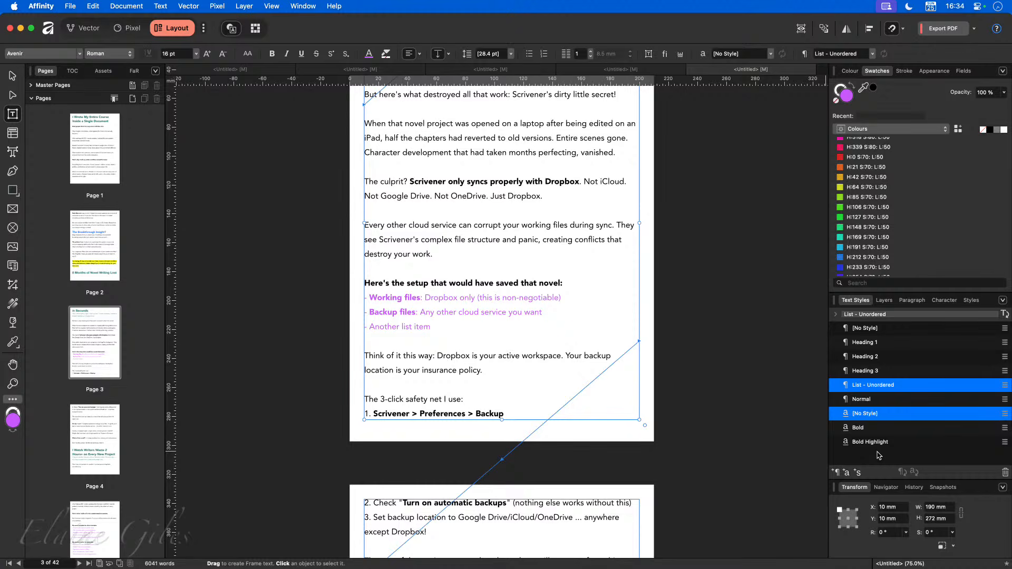
Rename the Normal paragraph style as Body.
{"action": "left_click", "coordinate": [511, 239]}
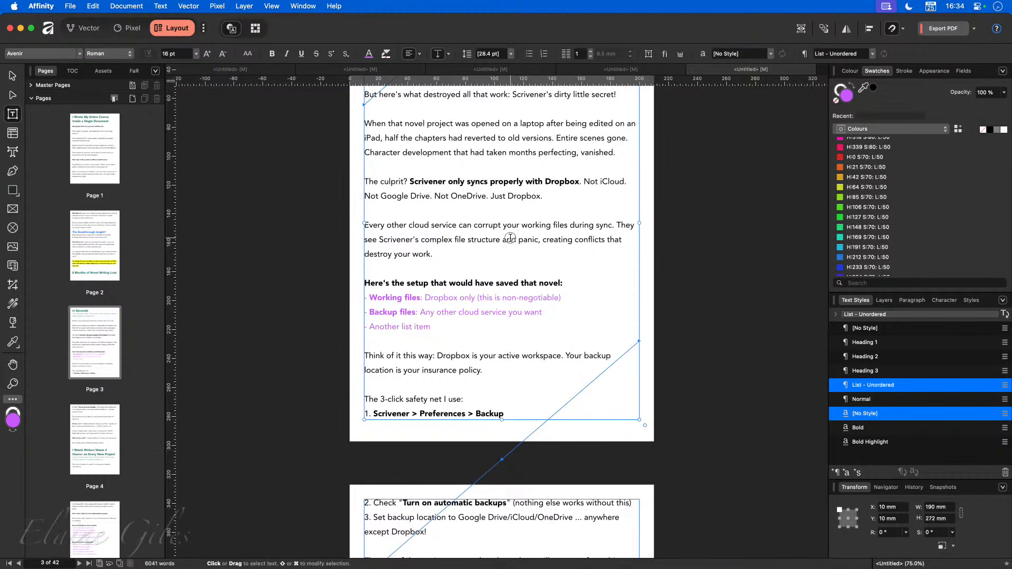
{"action": "right_click", "coordinate": [880, 401]}
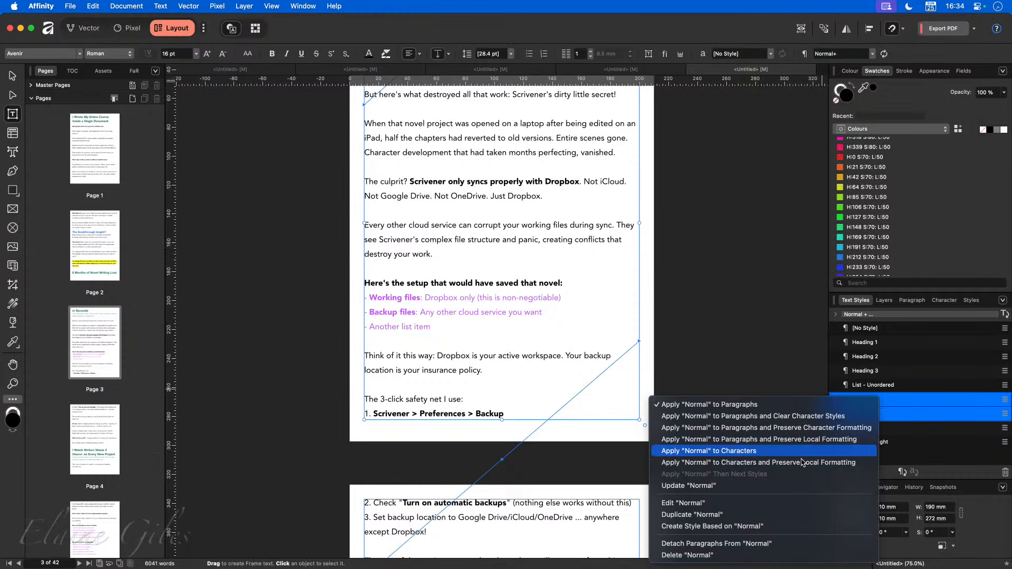
{"action": "left_click", "coordinate": [729, 506]}
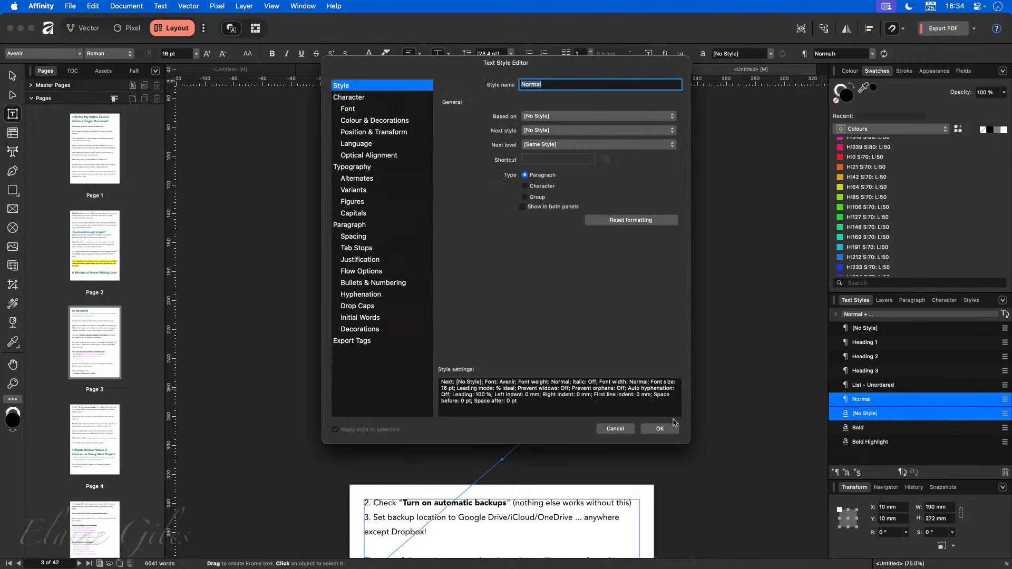
{"action": "type", "text": "Bod"}
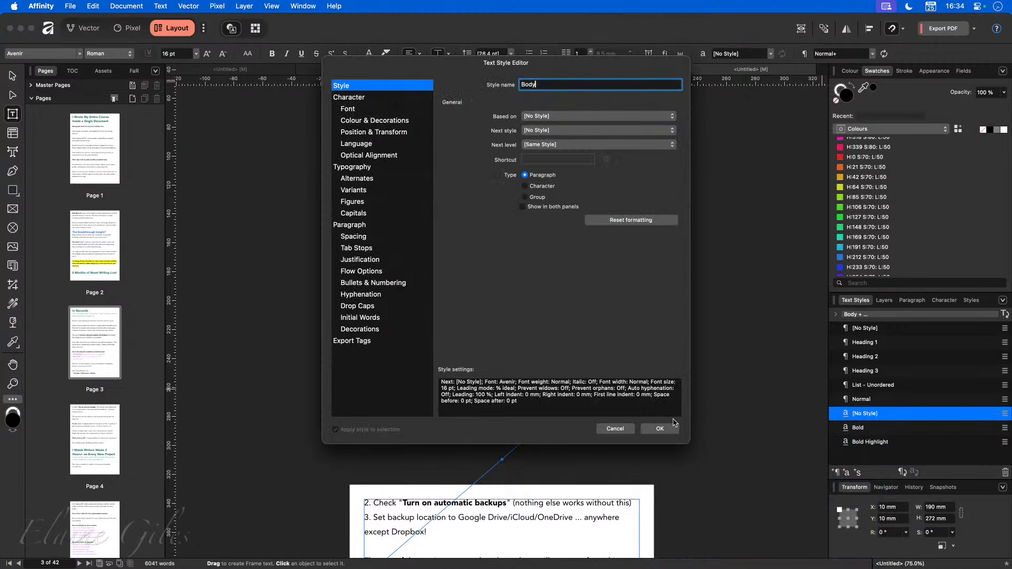
{"action": "type", "text": "y"}
{"action": "left_click", "coordinate": [673, 425]}
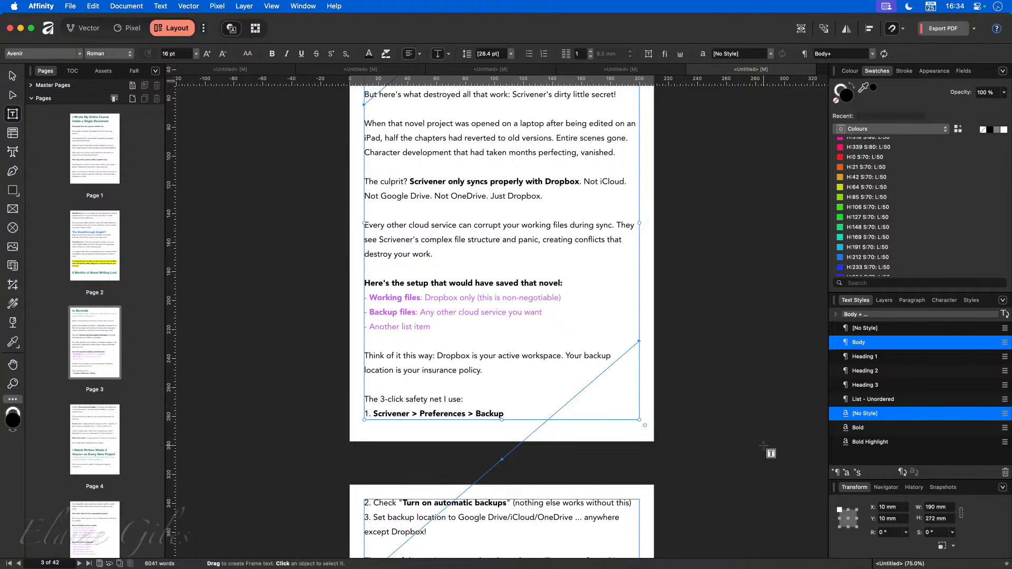
Rename the List - Unordered paragraph style as Bullet 1.
{"action": "right_click", "coordinate": [879, 400]}
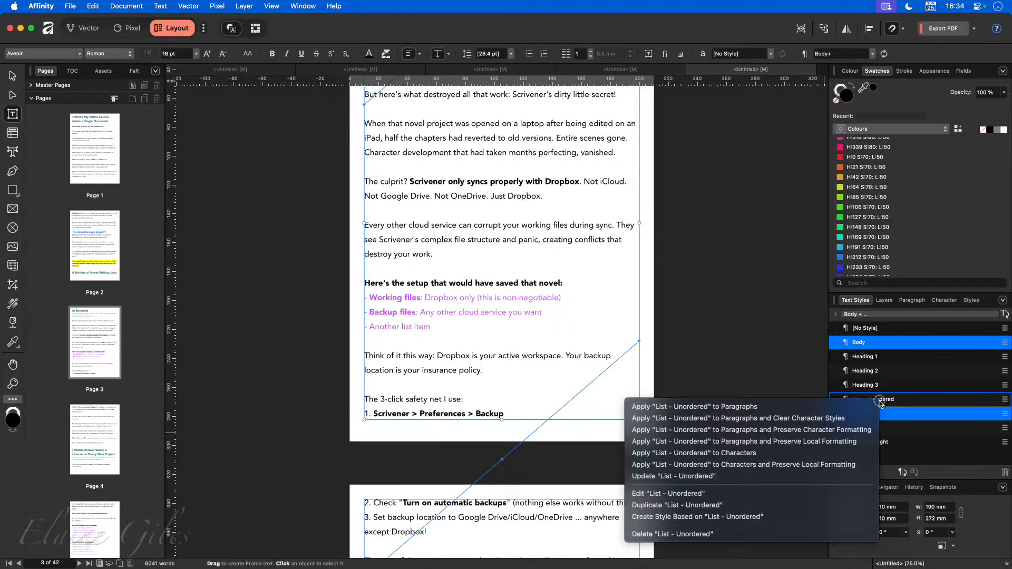
{"action": "left_click", "coordinate": [712, 494]}
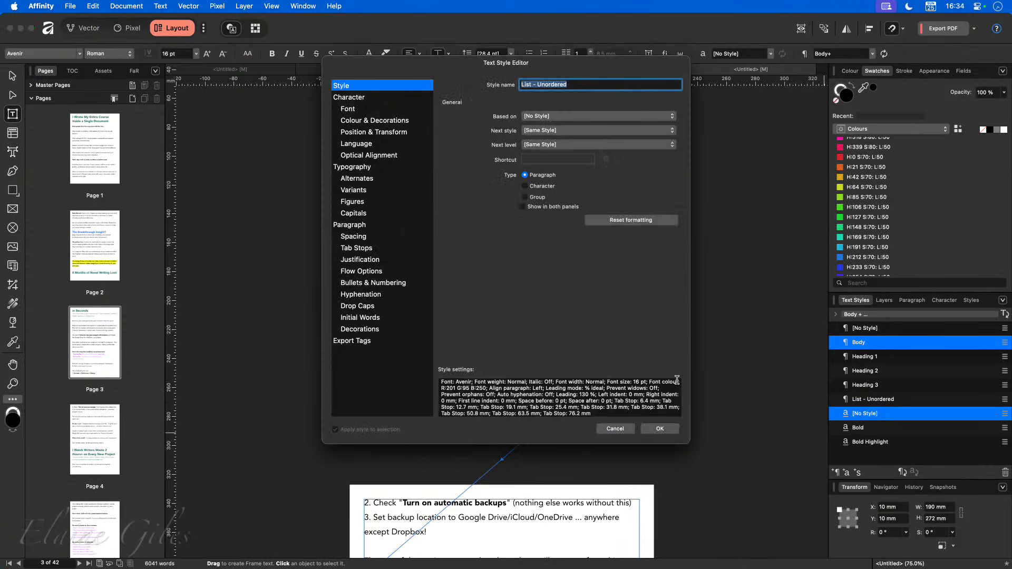
{"action": "type", "text": "Bullet 1"}
{"action": "key", "text": "Return"}
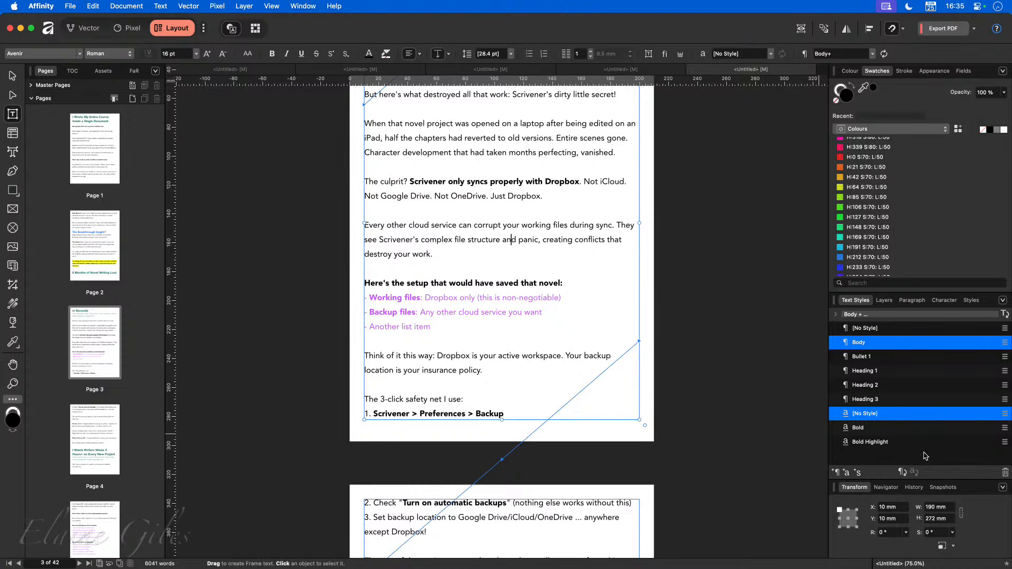
Create a new group text style named Base.
{"action": "left_click", "coordinate": [858, 473]}
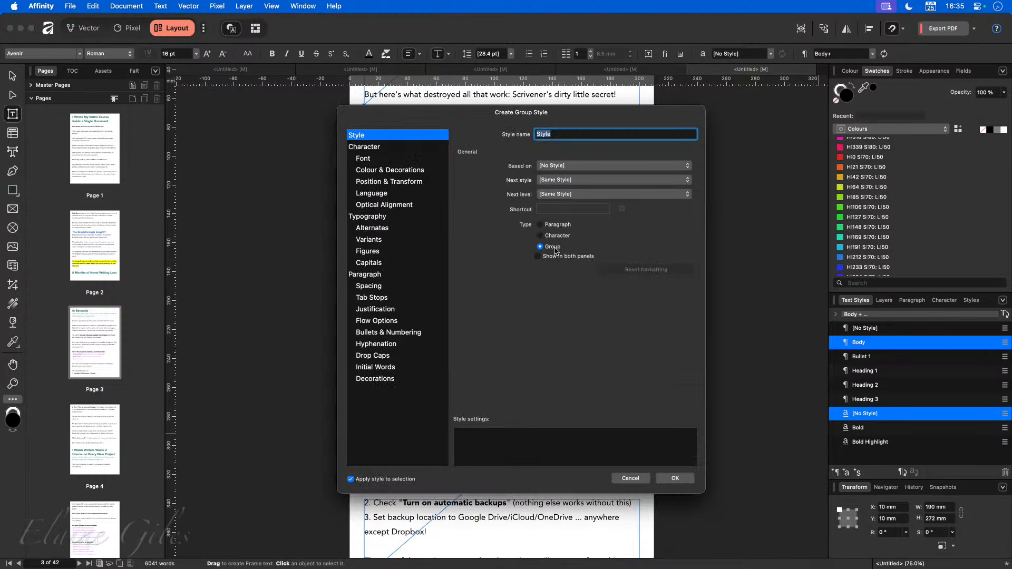
{"action": "type", "text": "Base"}
{"action": "key", "text": "Return"}
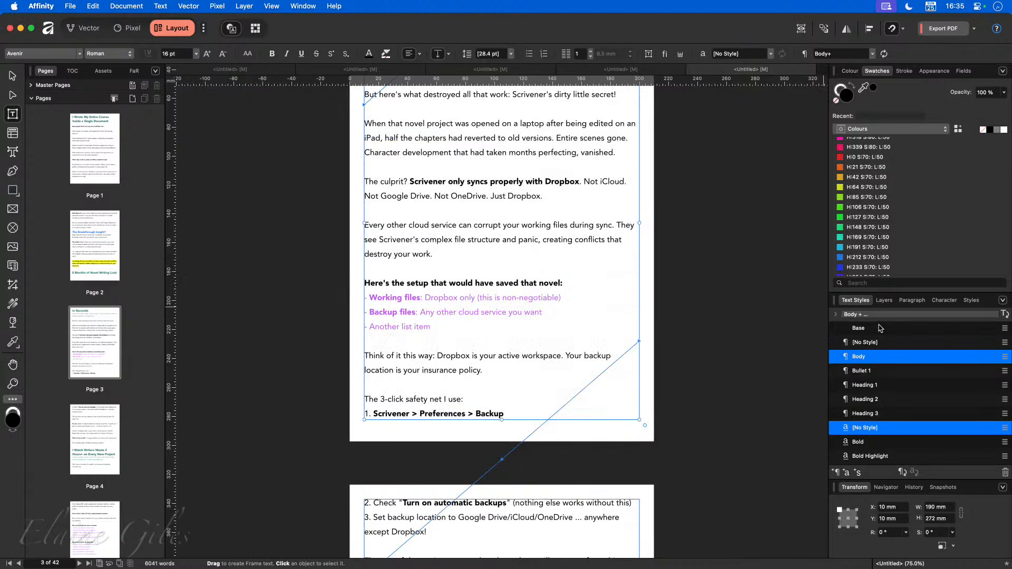
Base the Body paragraph style on the Base group style.
{"action": "right_click", "coordinate": [874, 359]}
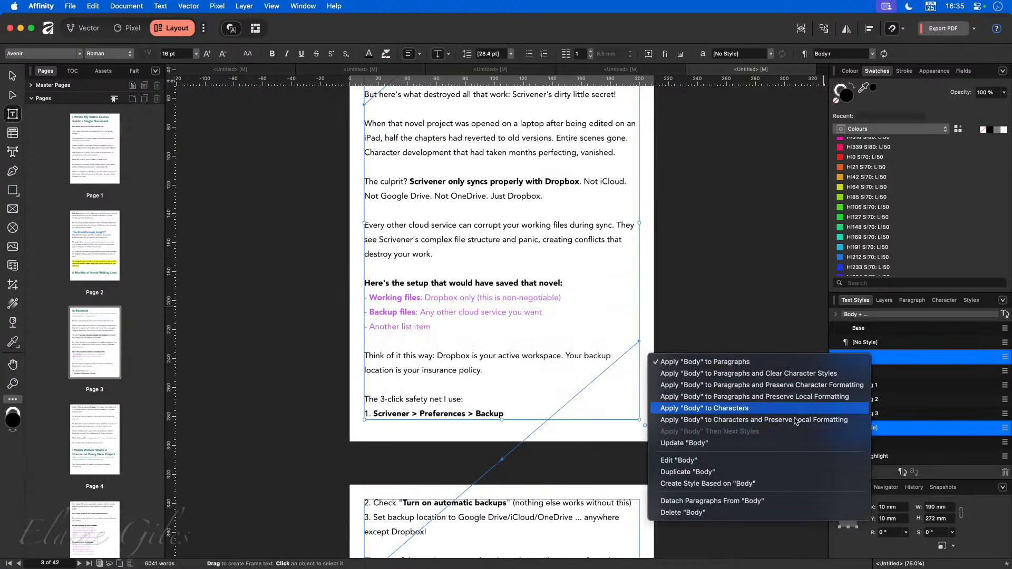
{"action": "left_click", "coordinate": [714, 461]}
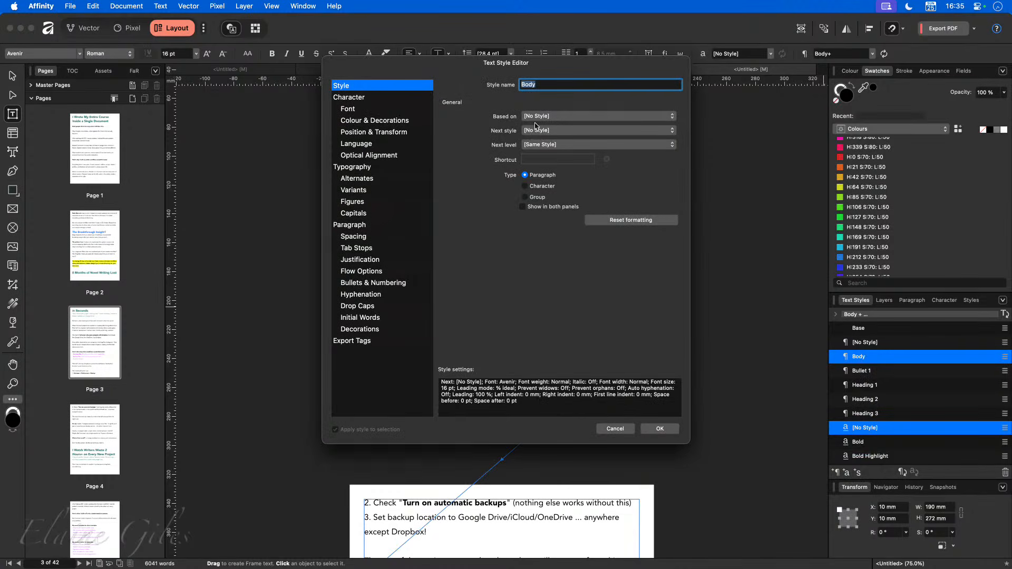
{"action": "left_click", "coordinate": [551, 116]}
{"action": "left_click", "coordinate": [549, 132]}
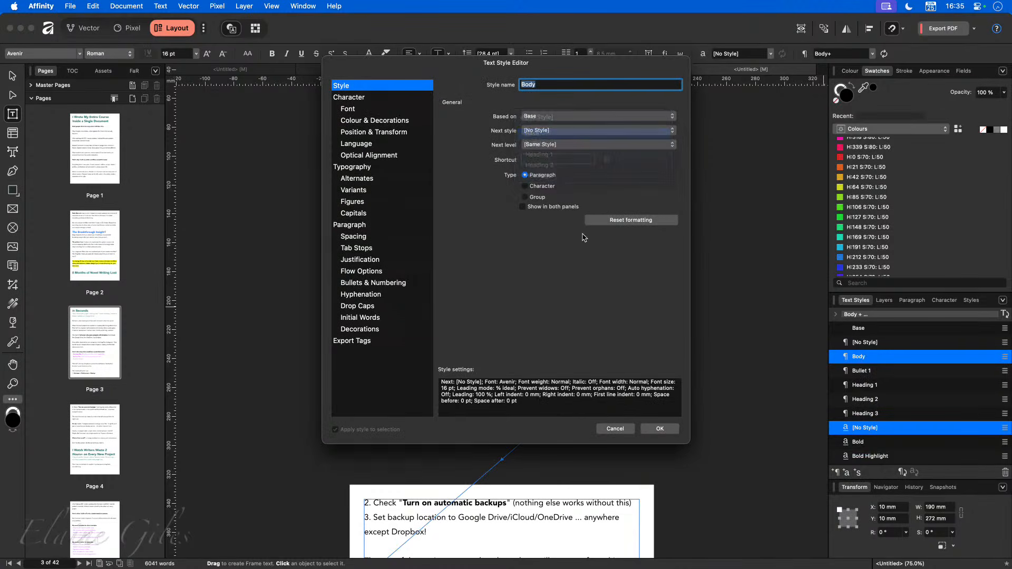
{"action": "left_click", "coordinate": [660, 429]}
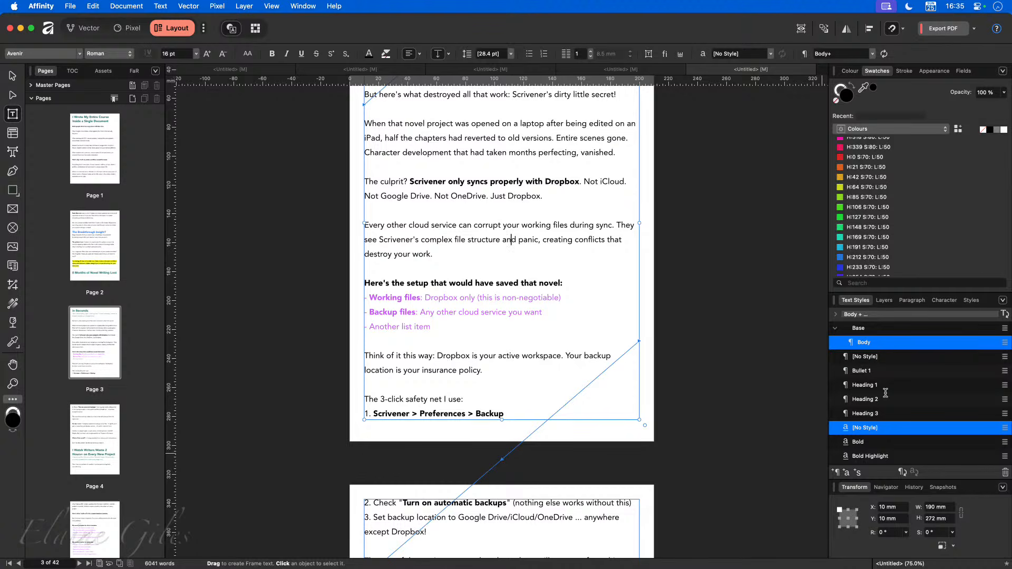
Base the Heading 1 paragraph style on the Base group style.
{"action": "right_click", "coordinate": [887, 390]}
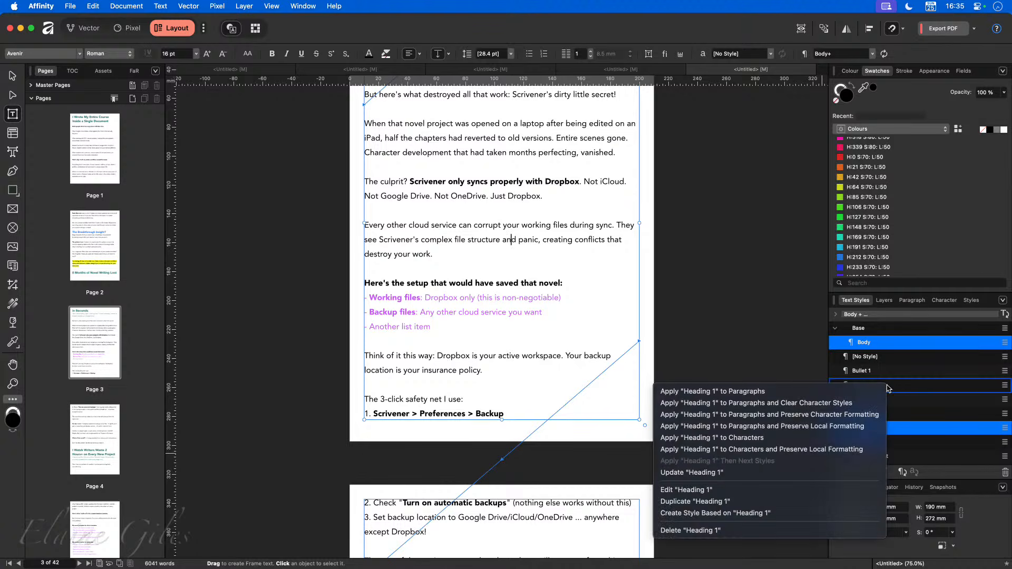
{"action": "left_click", "coordinate": [712, 491]}
{"action": "left_click", "coordinate": [560, 116]}
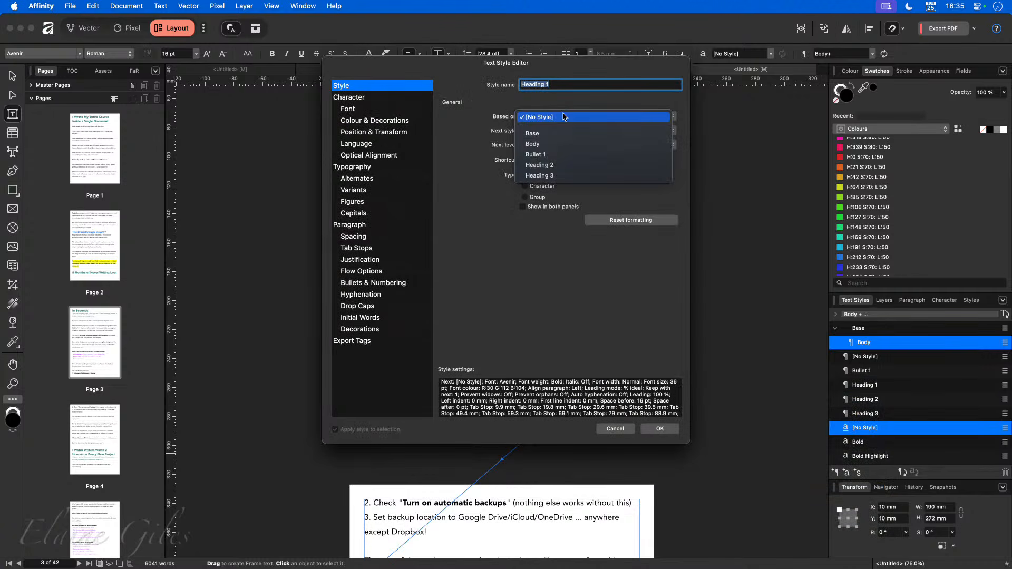
{"action": "left_click", "coordinate": [562, 133]}
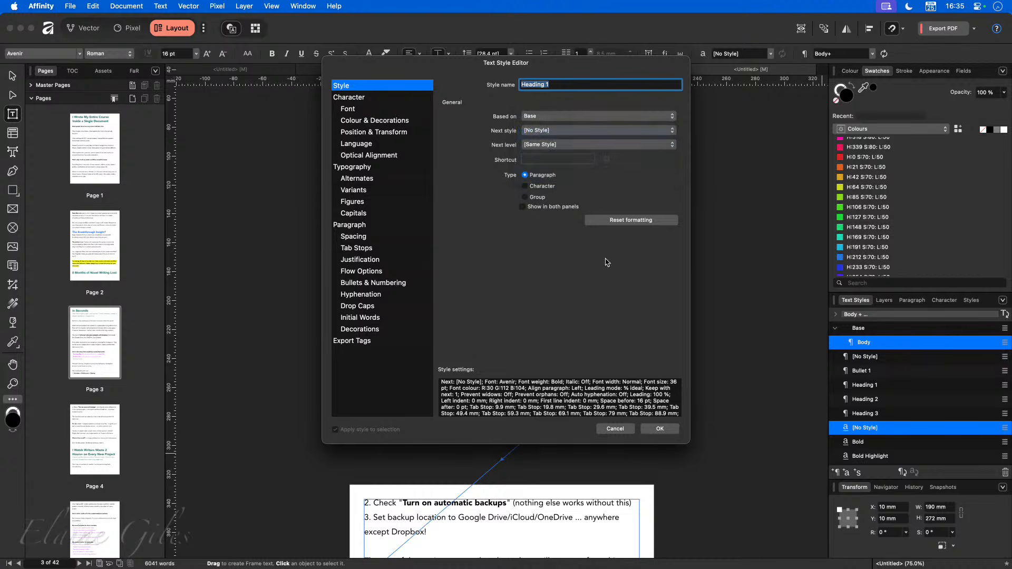
{"action": "left_click", "coordinate": [674, 429]}
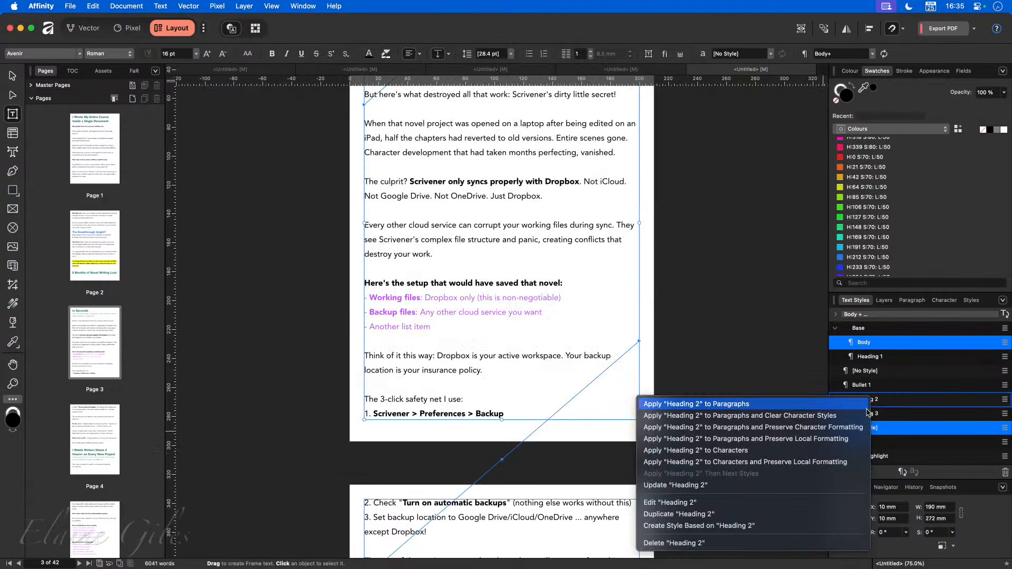
Base the Heading 2 paragraph style on the Base group style.
{"action": "right_click", "coordinate": [871, 399]}
{"action": "left_click", "coordinate": [685, 503]}
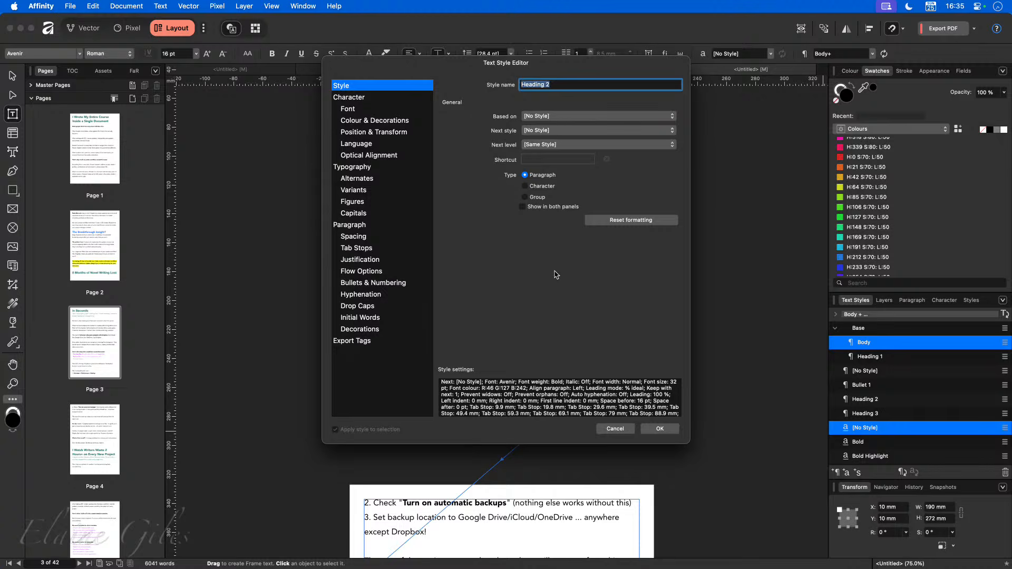
{"action": "left_click", "coordinate": [569, 117]}
{"action": "left_click", "coordinate": [561, 133]}
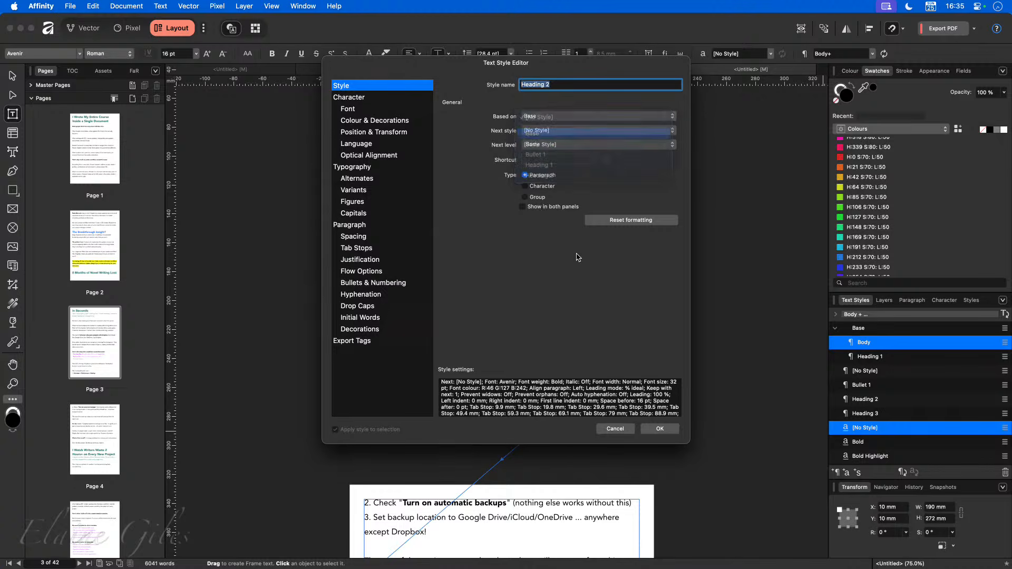
{"action": "left_click", "coordinate": [659, 429]}
Base the Heading 3 paragraph style on the Base group style.
{"action": "right_click", "coordinate": [876, 414]}
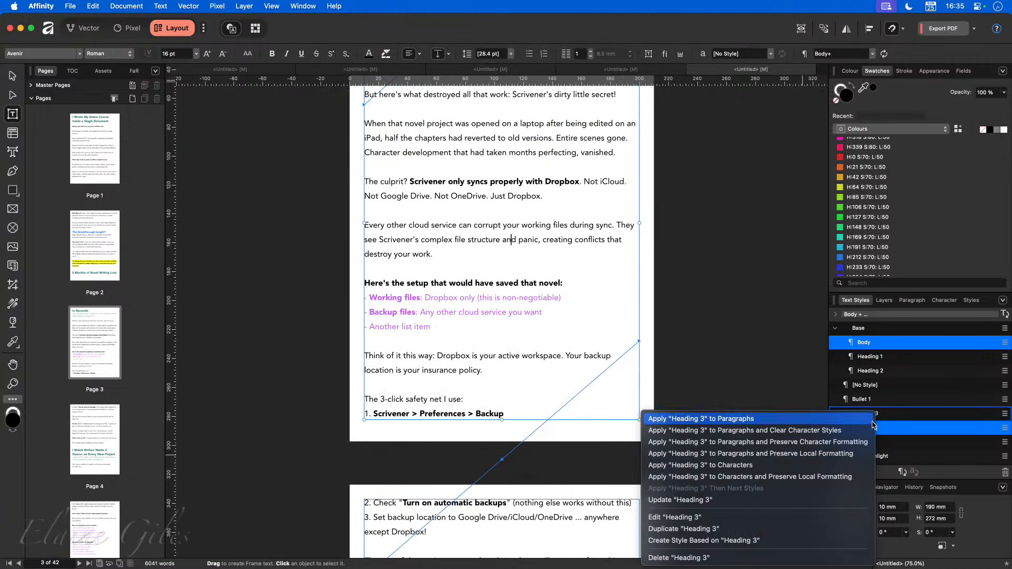
{"action": "left_click", "coordinate": [704, 516]}
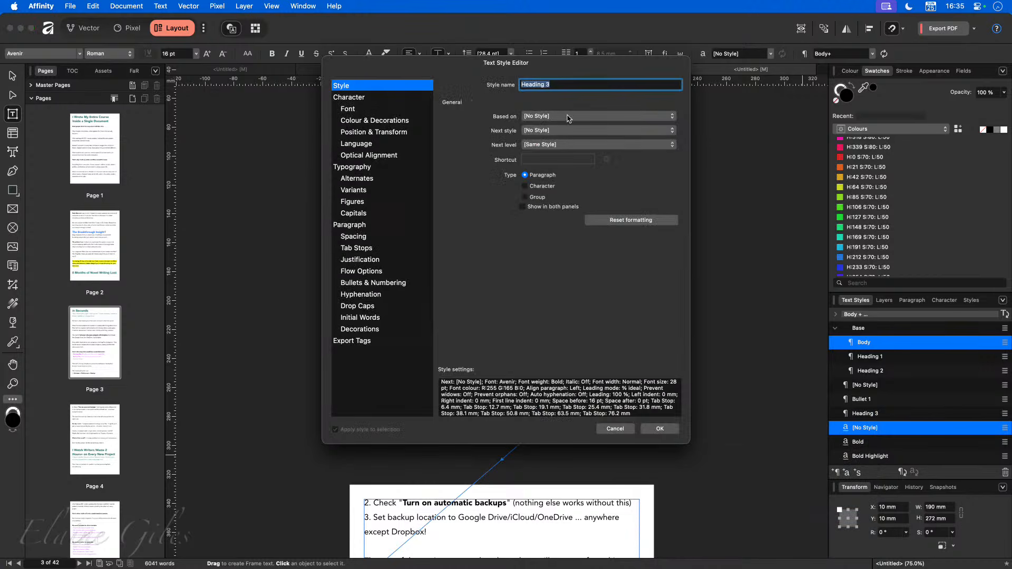
{"action": "left_click", "coordinate": [569, 117]}
{"action": "left_click", "coordinate": [563, 133]}
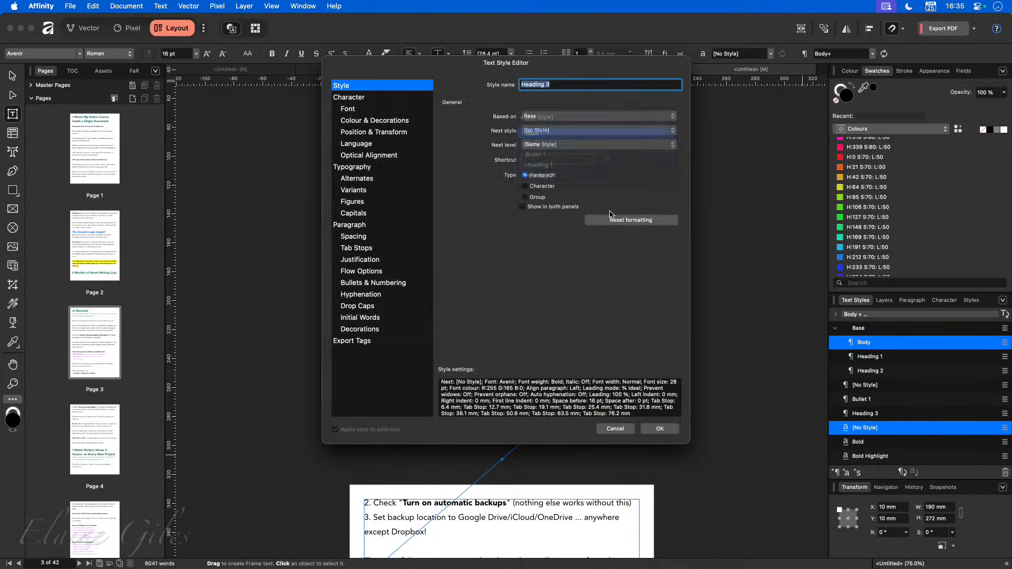
{"action": "left_click", "coordinate": [668, 431]}
Base the Bullet 1 paragraph style on Base, and check the grouping by collapsing and re-expanding the Base group.
{"action": "right_click", "coordinate": [878, 415]}
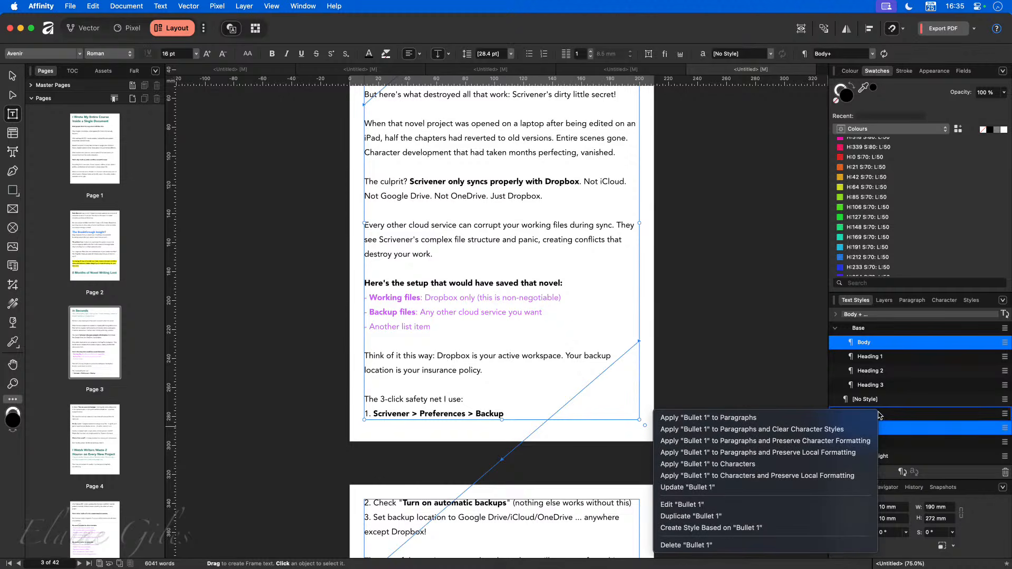
{"action": "left_click", "coordinate": [686, 506]}
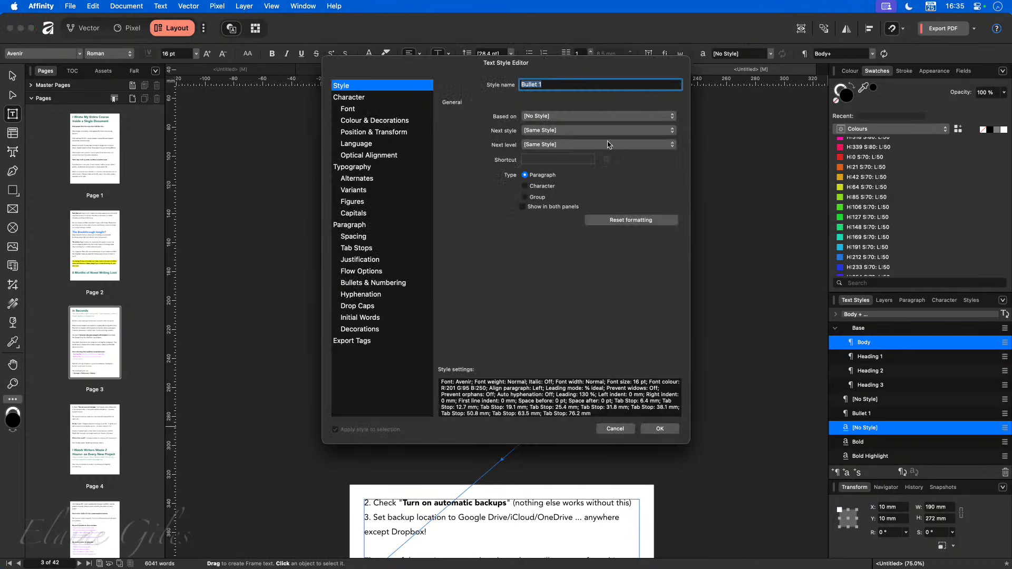
{"action": "left_click", "coordinate": [570, 116]}
{"action": "left_click", "coordinate": [562, 135]}
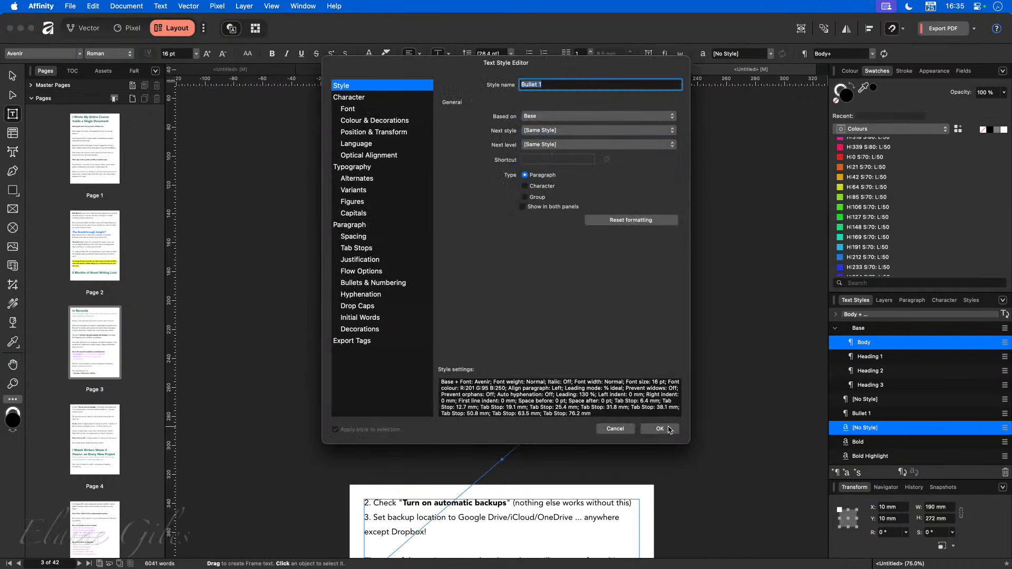
{"action": "left_click", "coordinate": [659, 428]}
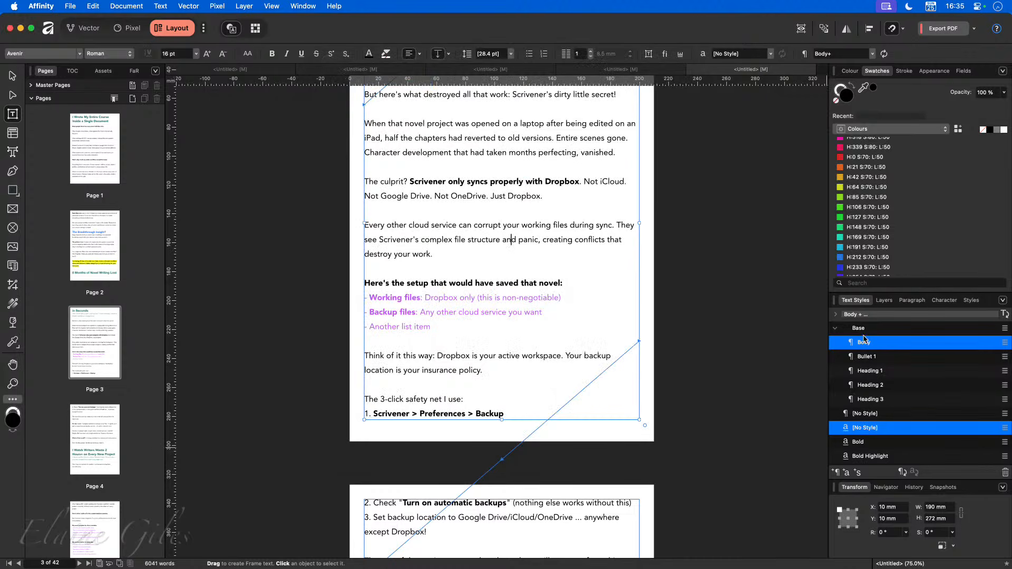
{"action": "left_click", "coordinate": [837, 330]}
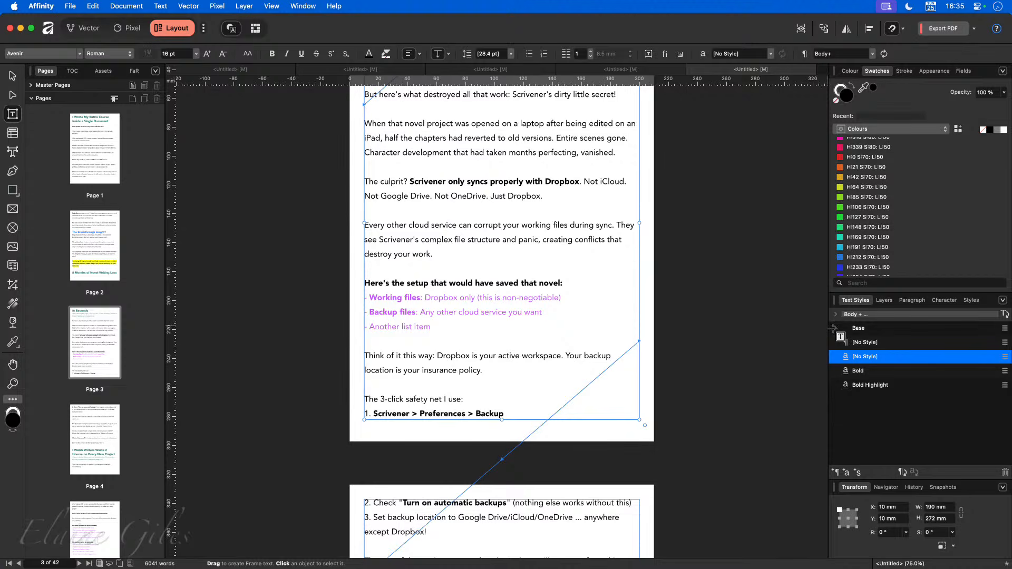
{"action": "left_click", "coordinate": [835, 328]}
Apply the Bold Highlight character style to the whole "Your diagnosis" paragraph on page 2.
{"action": "scroll", "coordinate": [560, 352], "scroll_direction": "up", "scroll_amount": 5}
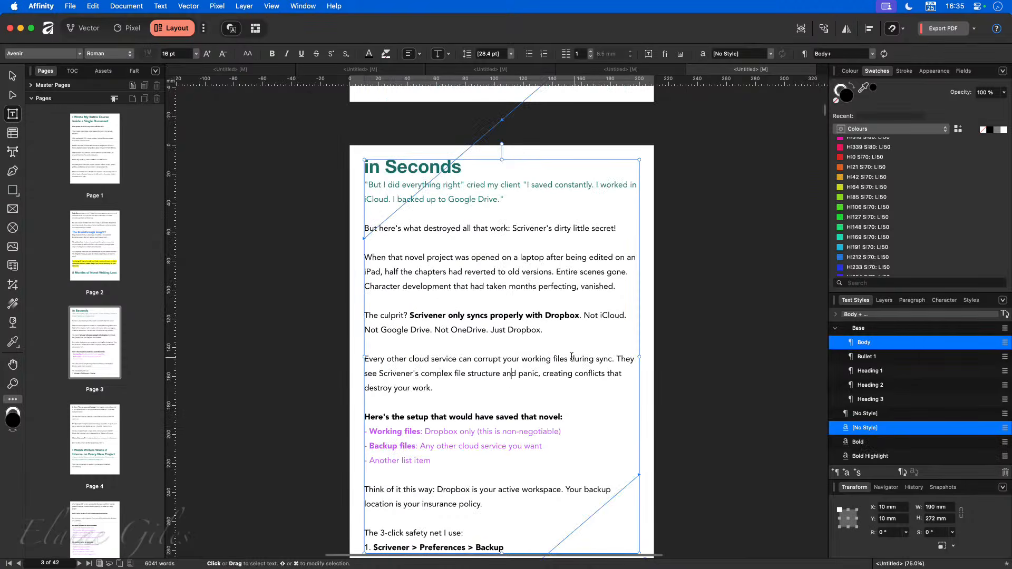
{"action": "scroll", "coordinate": [560, 352], "scroll_direction": "up", "scroll_amount": 4}
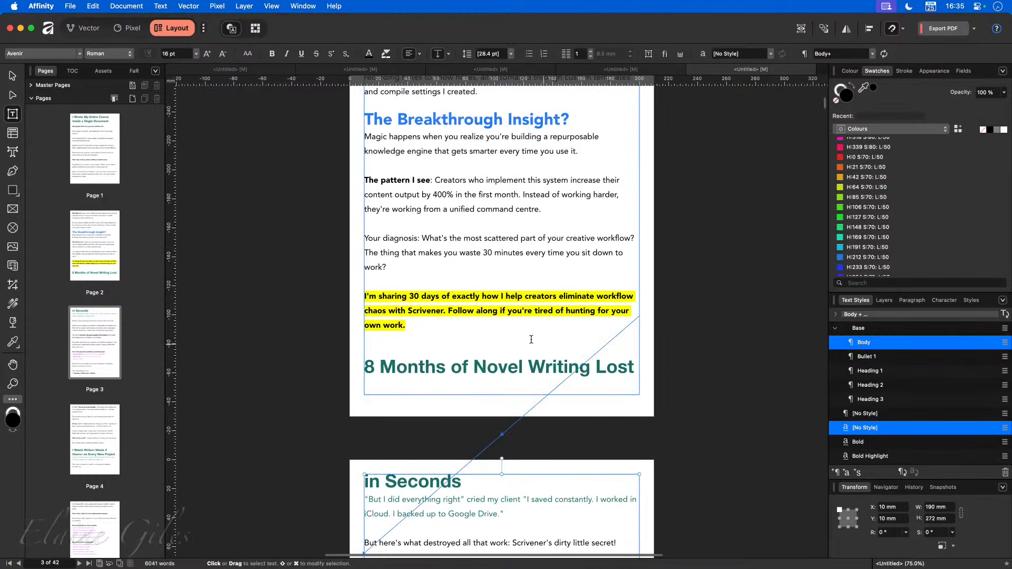
{"action": "left_click", "coordinate": [469, 311]}
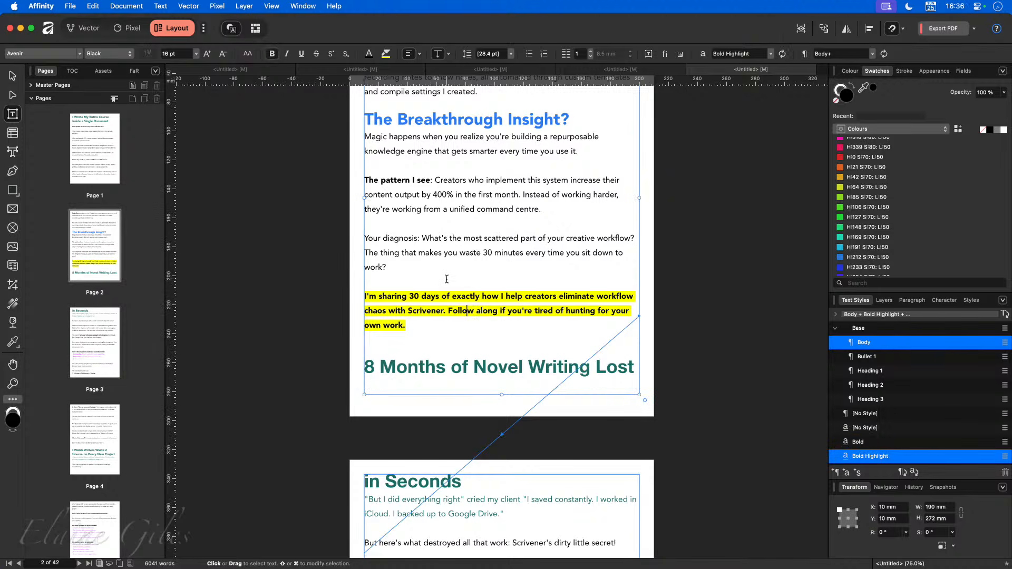
{"action": "left_click_drag", "start_coordinate": [390, 267], "coordinate": [363, 241]}
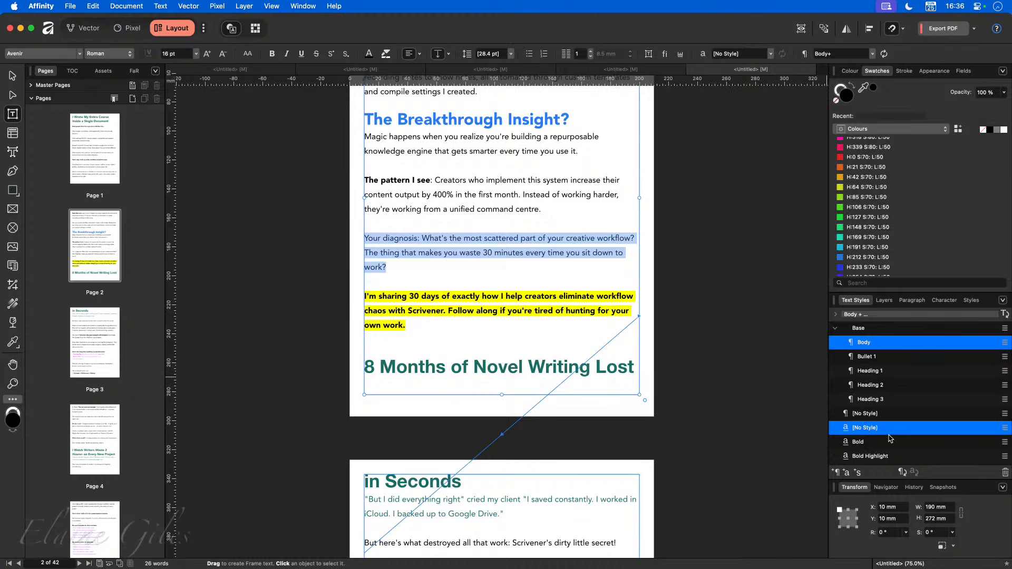
{"action": "left_click", "coordinate": [880, 457]}
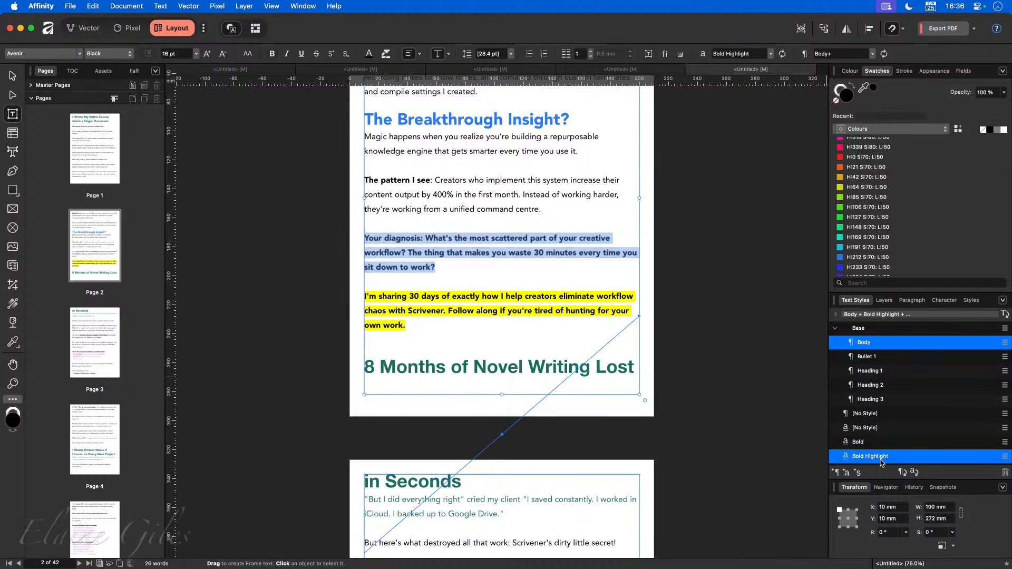
Compare the restyled "Your diagnosis" paragraph with the yellow-highlighted paragraph below it, and review the text on page 3.
{"action": "left_click", "coordinate": [615, 364]}
{"action": "left_click_drag", "start_coordinate": [472, 268], "coordinate": [360, 241]}
{"action": "left_click", "coordinate": [546, 319]}
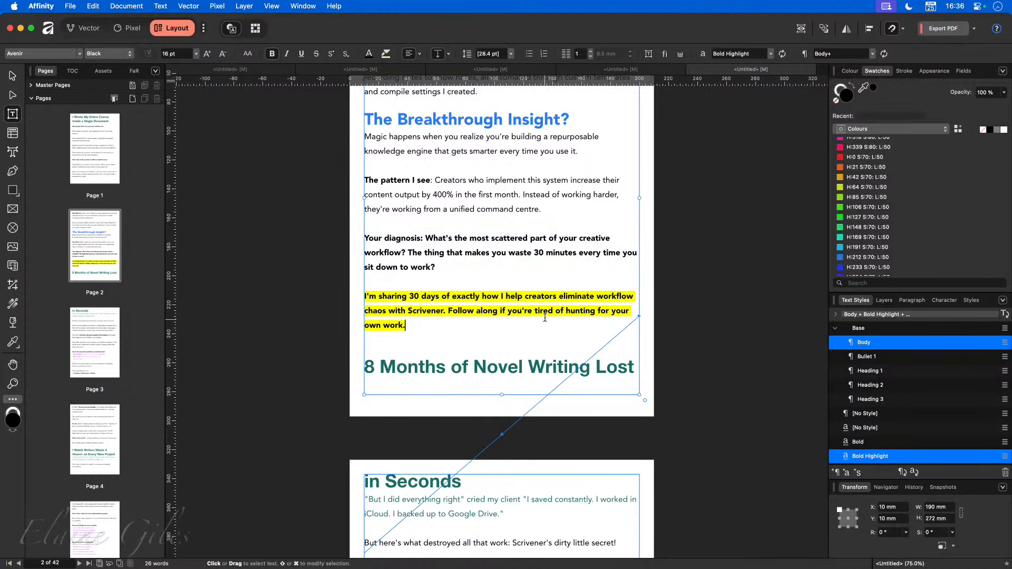
{"action": "double_click", "coordinate": [542, 312]}
{"action": "scroll", "coordinate": [508, 310], "scroll_direction": "down", "scroll_amount": 10}
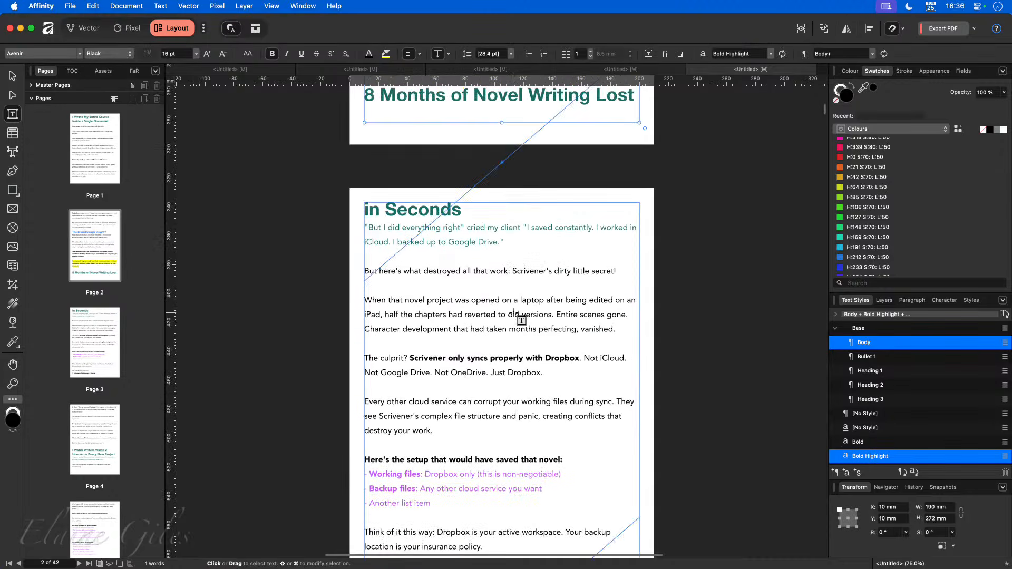
{"action": "scroll", "coordinate": [514, 313], "scroll_direction": "down", "scroll_amount": 2}
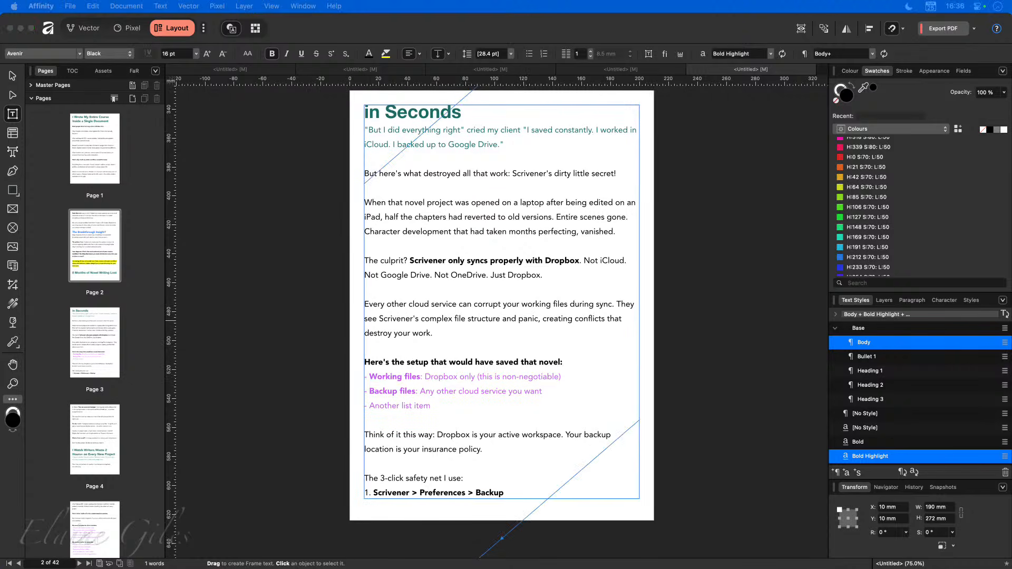
Switch to the DEMO Life After Publisher FAQ document and go to its Welcome page after viewing page 5.
{"action": "left_click", "coordinate": [234, 322]}
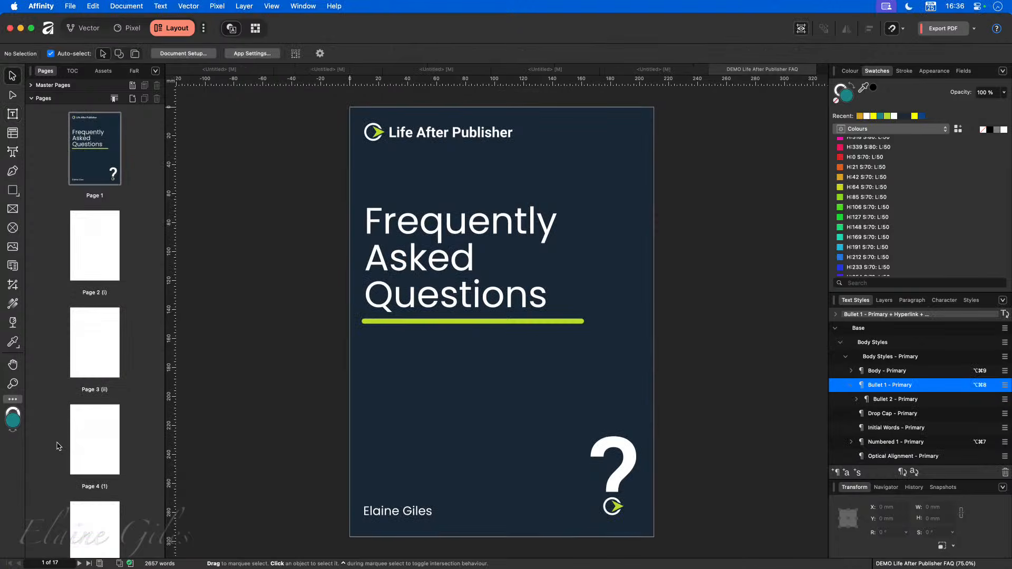
{"action": "left_click", "coordinate": [83, 530]}
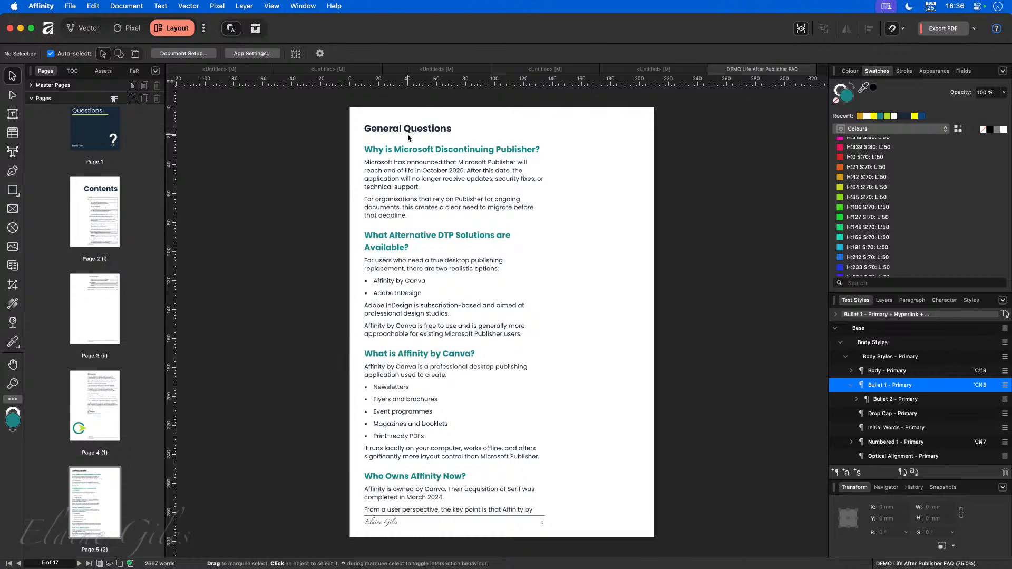
{"action": "left_click", "coordinate": [81, 392]}
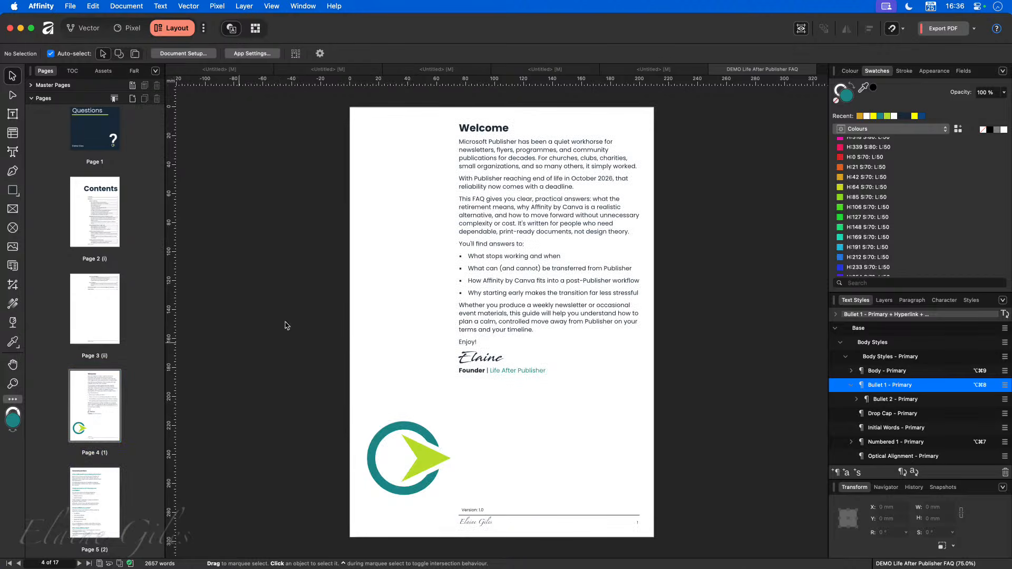
Select the "Welcome" heading on page 4 and locate its paragraph style in the text style list.
{"action": "left_click", "coordinate": [487, 131]}
{"action": "double_click", "coordinate": [487, 130]}
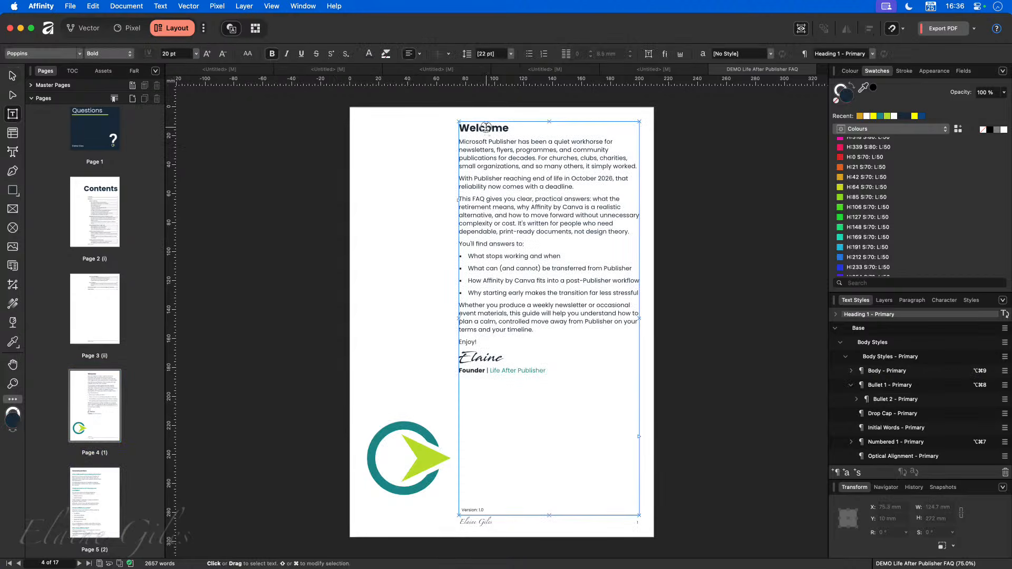
{"action": "double_click", "coordinate": [499, 128]}
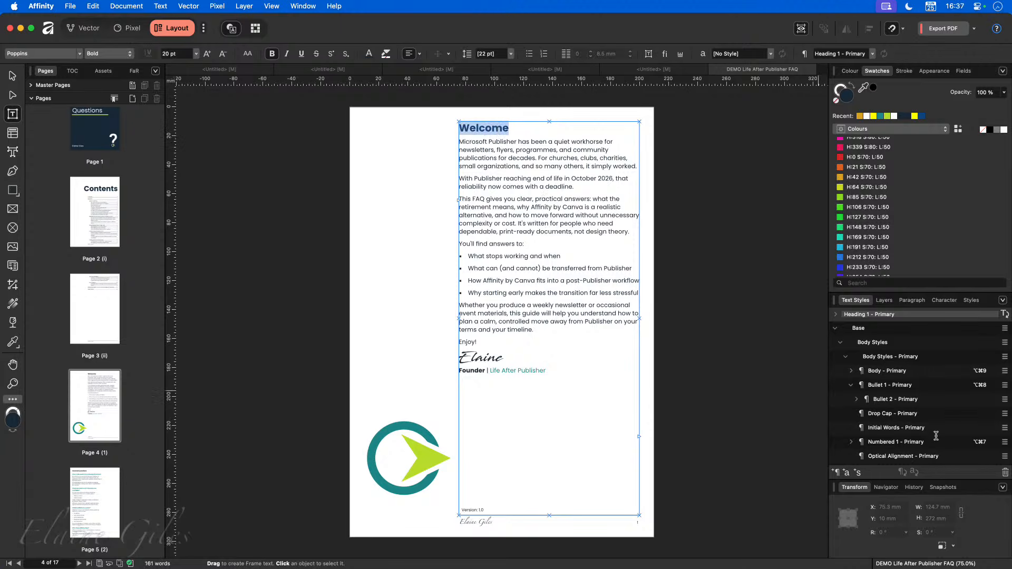
{"action": "scroll", "coordinate": [937, 436], "scroll_direction": "down", "scroll_amount": 1}
{"action": "scroll", "coordinate": [937, 436], "scroll_direction": "down", "scroll_amount": 6}
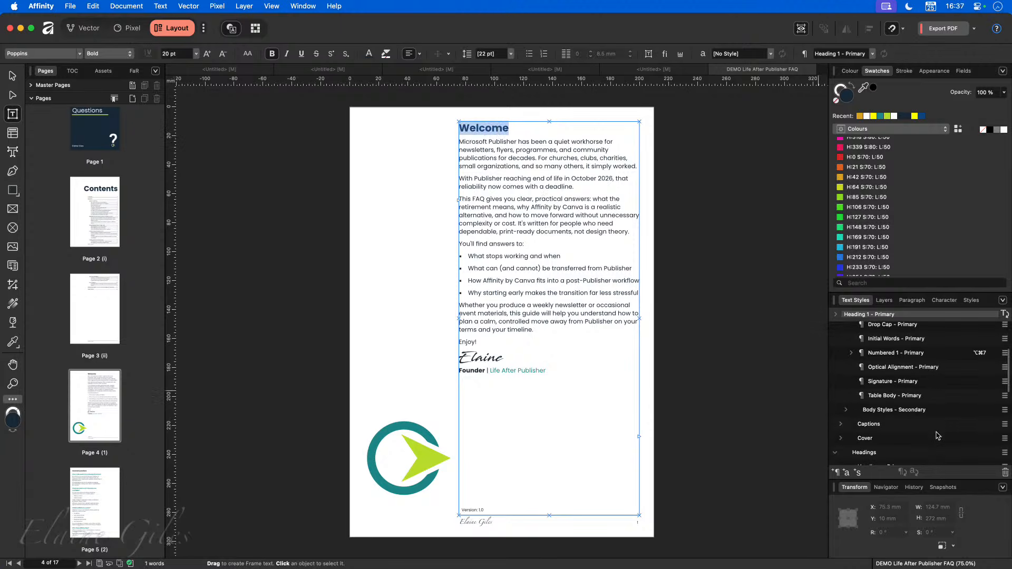
{"action": "scroll", "coordinate": [936, 435], "scroll_direction": "down", "scroll_amount": 4}
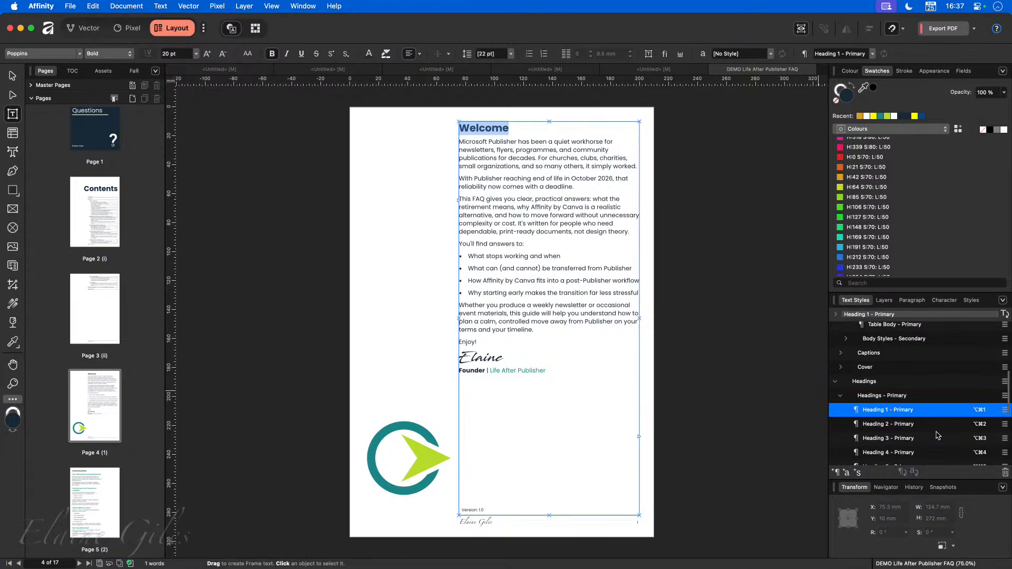
{"action": "scroll", "coordinate": [937, 436], "scroll_direction": "down", "scroll_amount": 1}
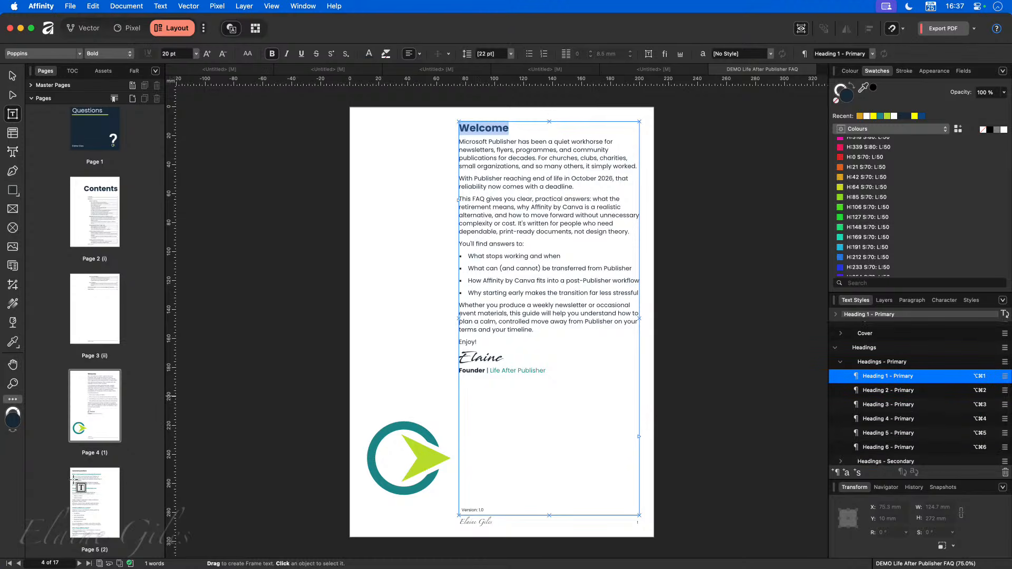
Check which paragraph style the "General Questions" heading on page 5 uses.
{"action": "left_click", "coordinate": [87, 497]}
{"action": "left_click", "coordinate": [424, 132]}
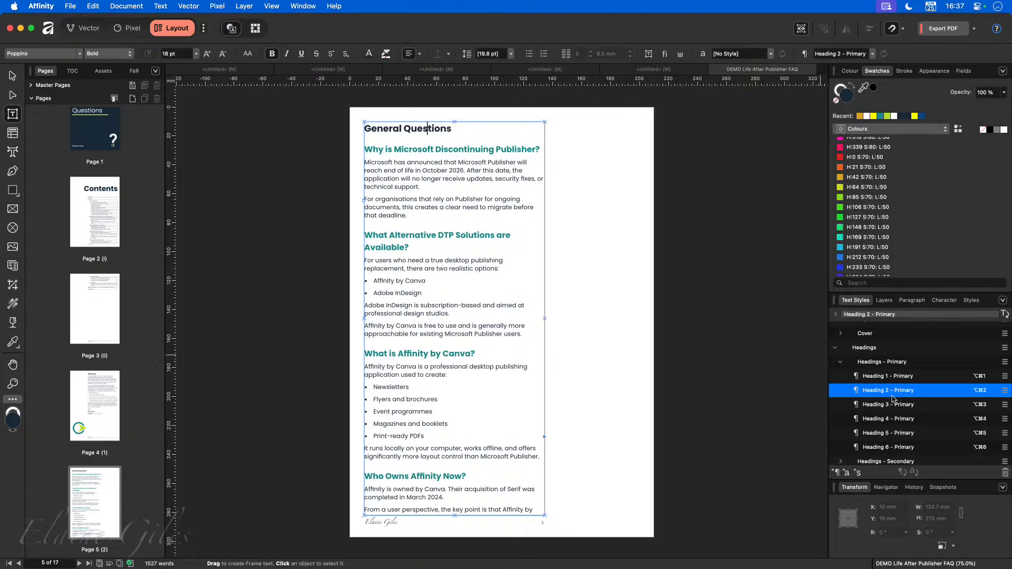
Check the paragraph style of the "Why is Microsoft Discontinuing Publisher?" heading on page 5, and highlight that heading and the next question heading.
{"action": "left_click", "coordinate": [409, 150]}
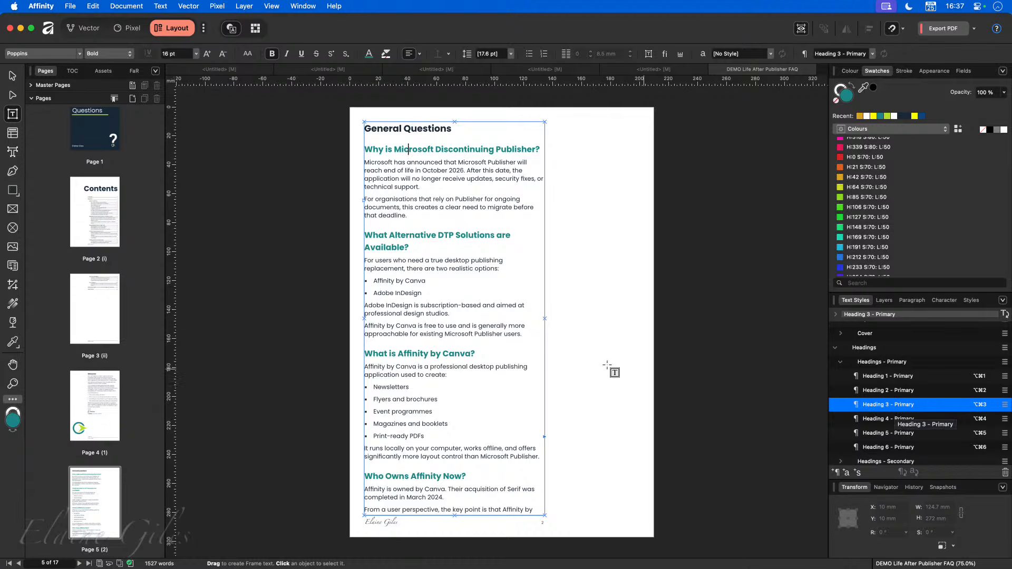
{"action": "double_click", "coordinate": [402, 148]}
{"action": "triple_click", "coordinate": [403, 147]}
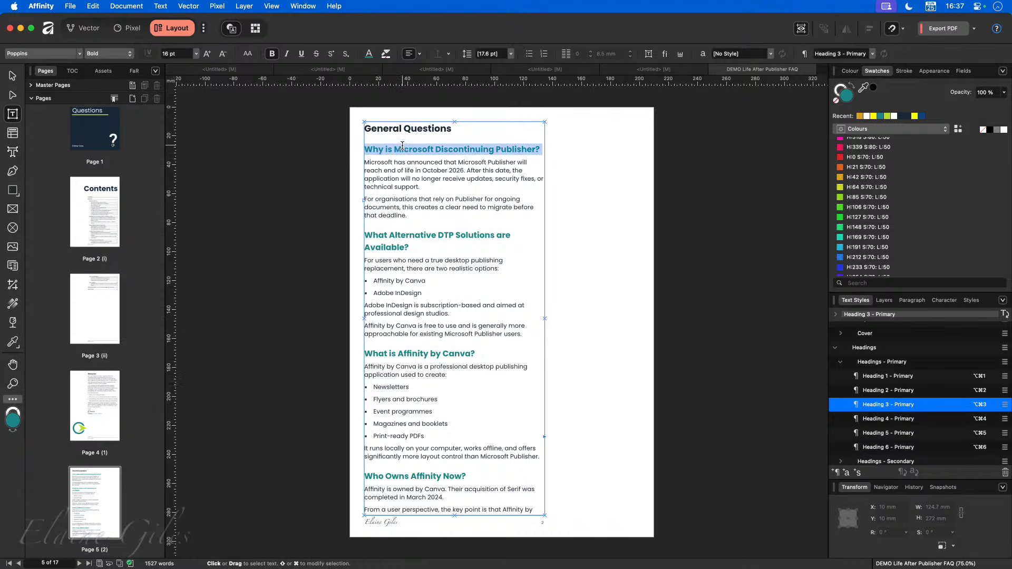
{"action": "double_click", "coordinate": [406, 235]}
{"action": "triple_click", "coordinate": [406, 236]}
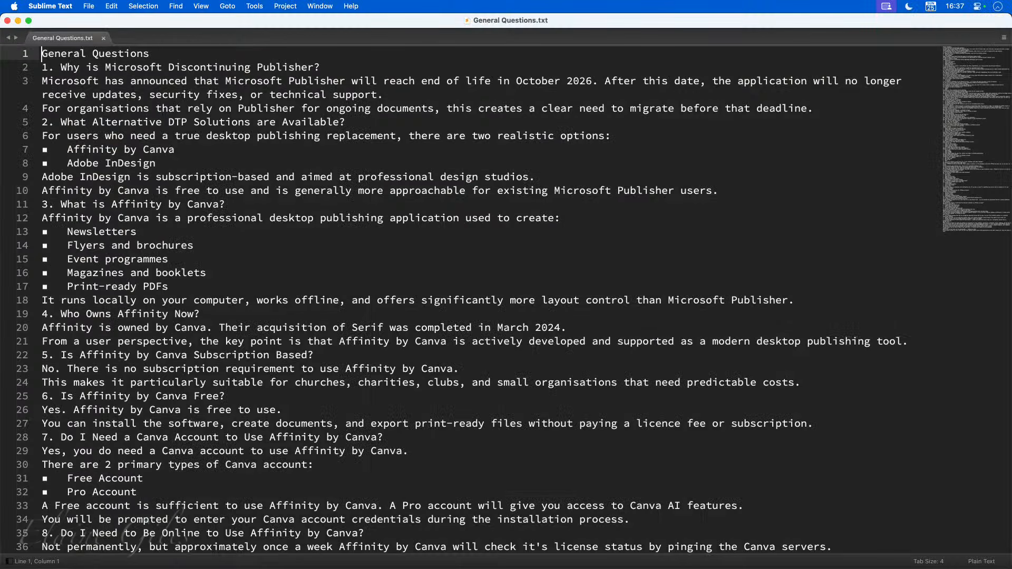
Highlight numbered questions 3 and 2 in General Questions.txt in Sublime Text, and return to the second question heading in the Affinity document.
{"action": "left_click", "coordinate": [61, 205]}
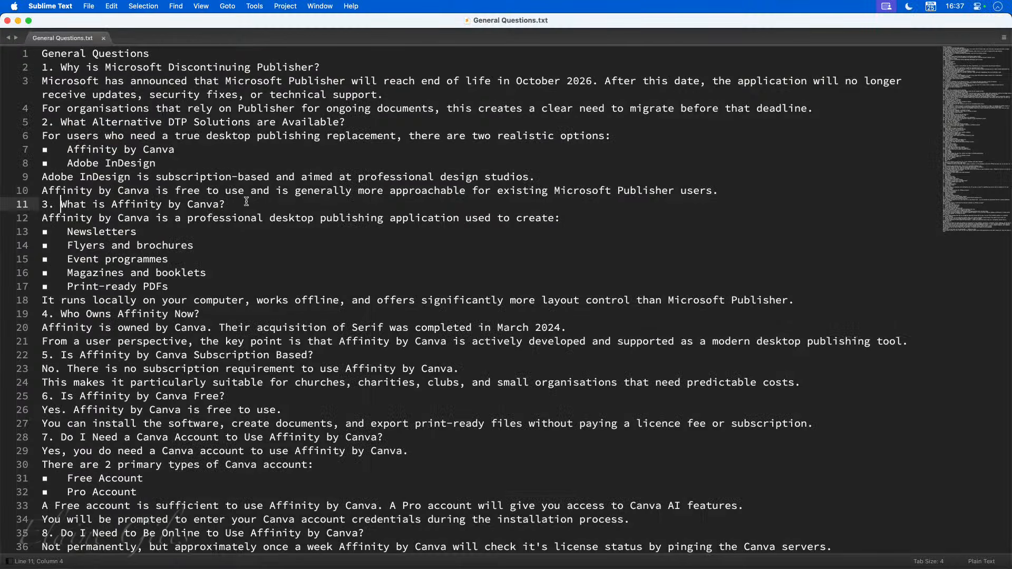
{"action": "left_click_drag", "start_coordinate": [247, 202], "coordinate": [41, 204]}
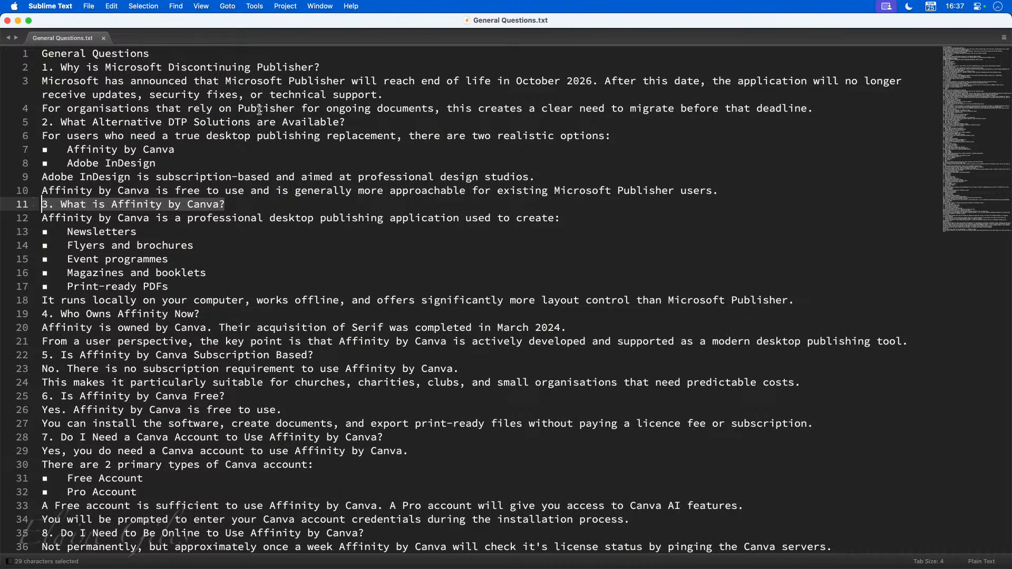
{"action": "left_click_drag", "start_coordinate": [345, 122], "coordinate": [42, 121]}
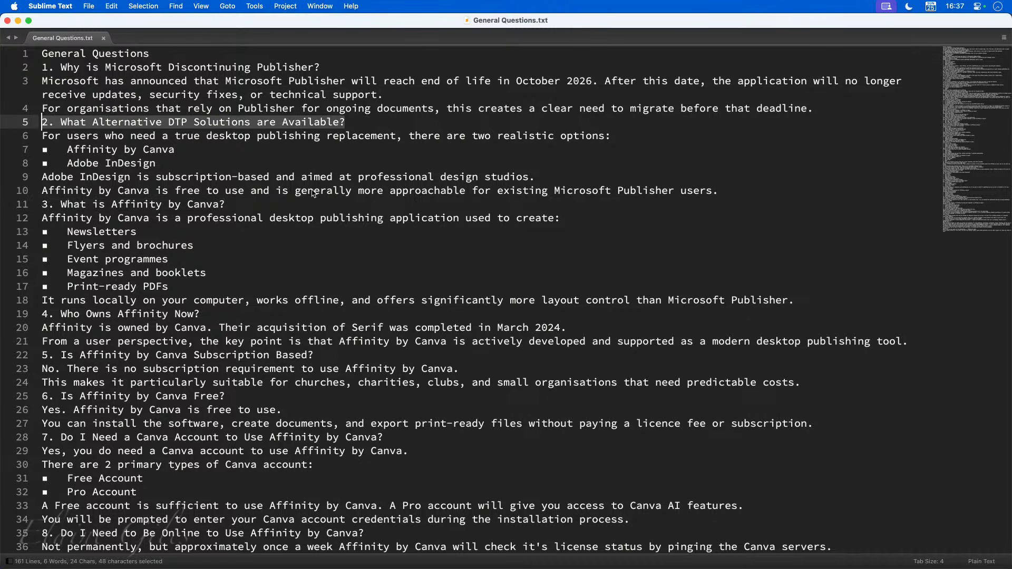
{"action": "key", "text": "super+Tab"}
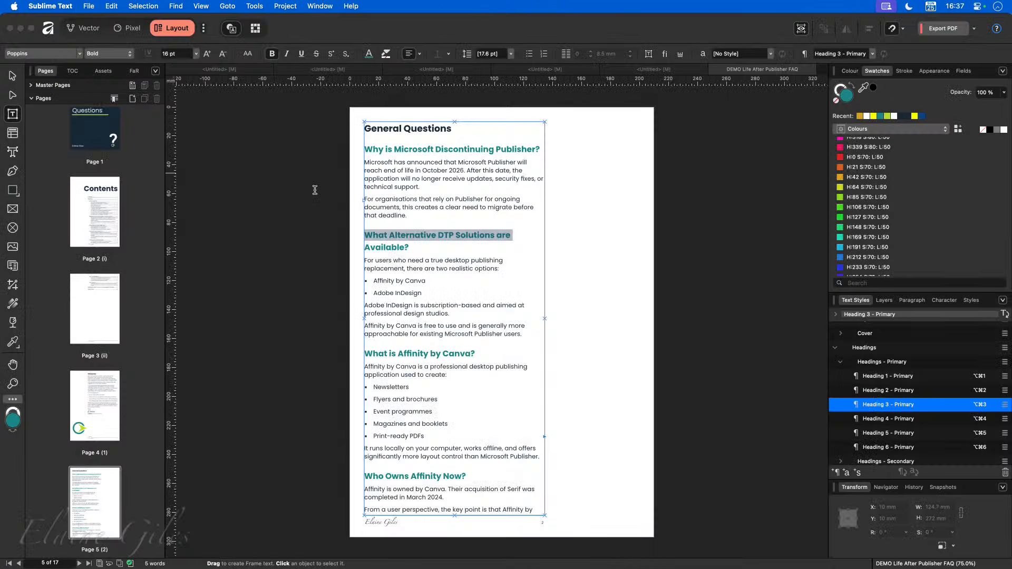
{"action": "left_click", "coordinate": [423, 245]}
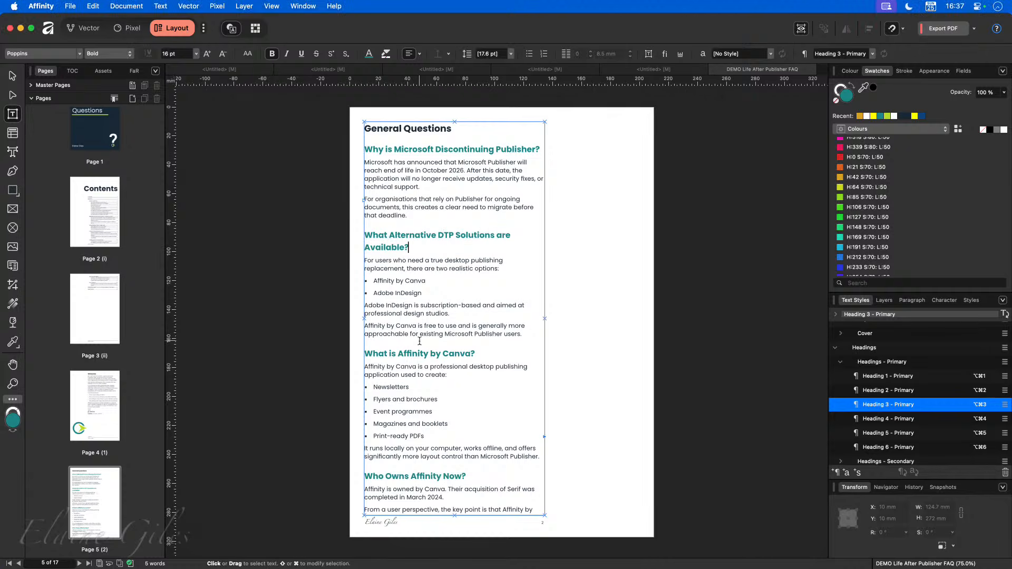
Go to the Contents page and inspect the text style of the question entries under General Questions.
{"action": "left_click", "coordinate": [97, 213]}
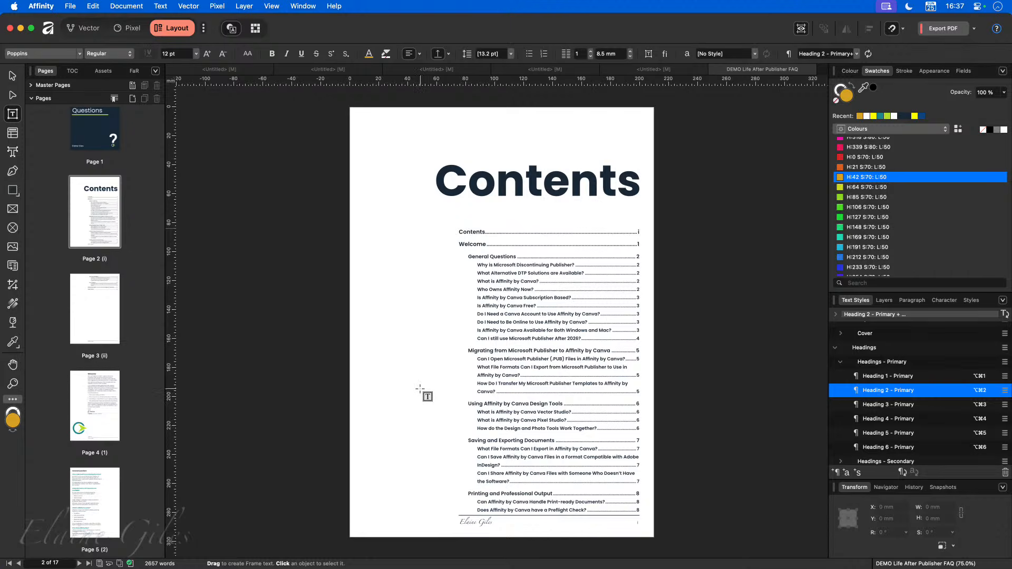
{"action": "scroll", "coordinate": [640, 311], "scroll_direction": "up", "scroll_amount": 5}
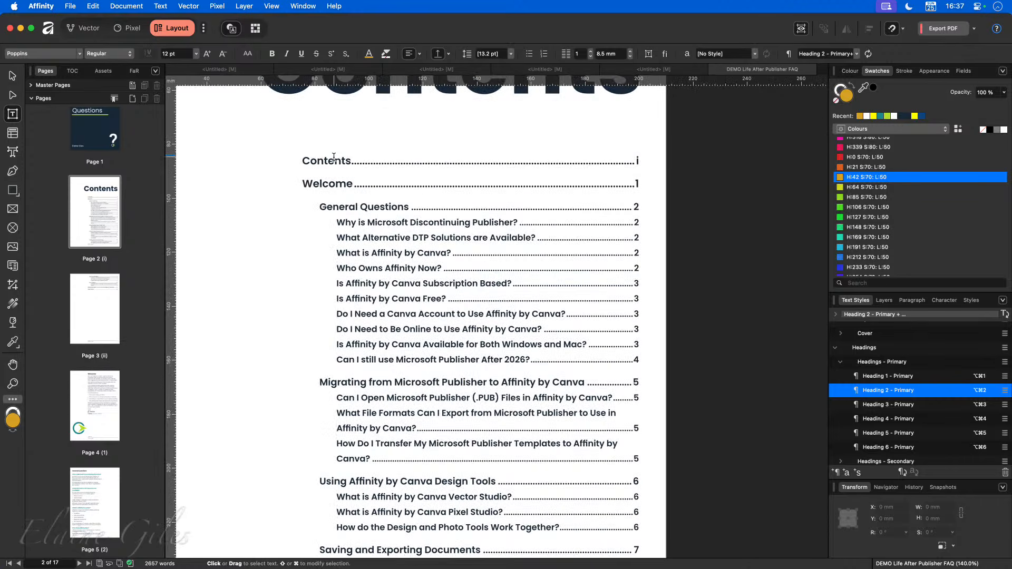
{"action": "left_click", "coordinate": [380, 226]}
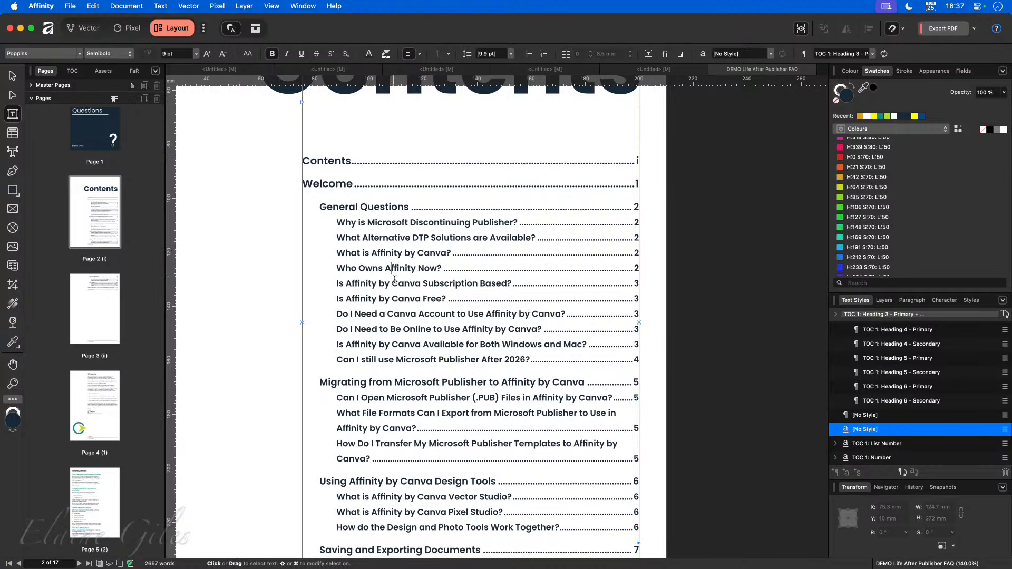
{"action": "left_click", "coordinate": [398, 299]}
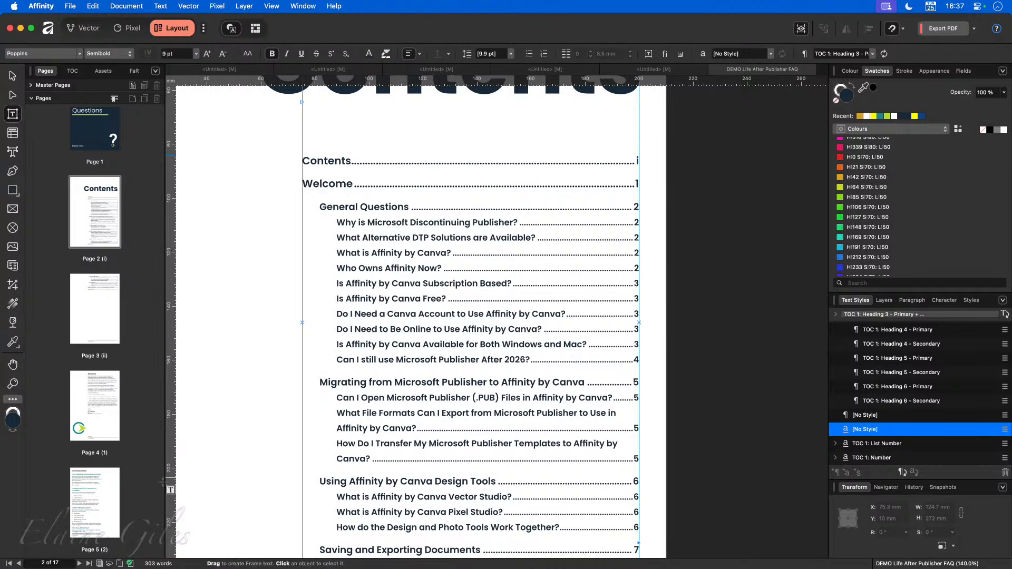
Return to page 5 and open the Heading 3 - Primary style for editing at its Bullets & Numbering settings, keeping the headings in view.
{"action": "left_click", "coordinate": [72, 510]}
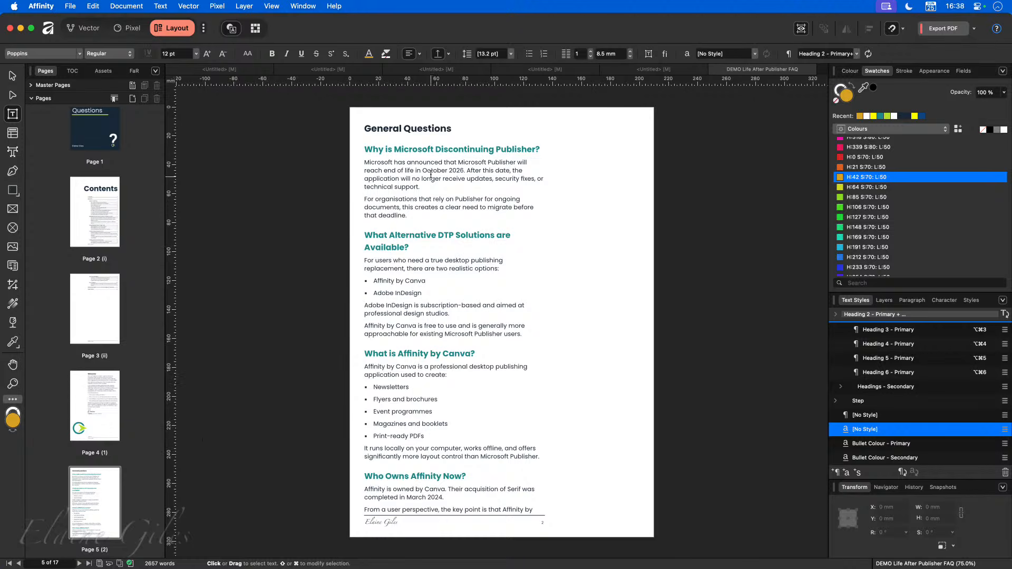
{"action": "left_click", "coordinate": [406, 148]}
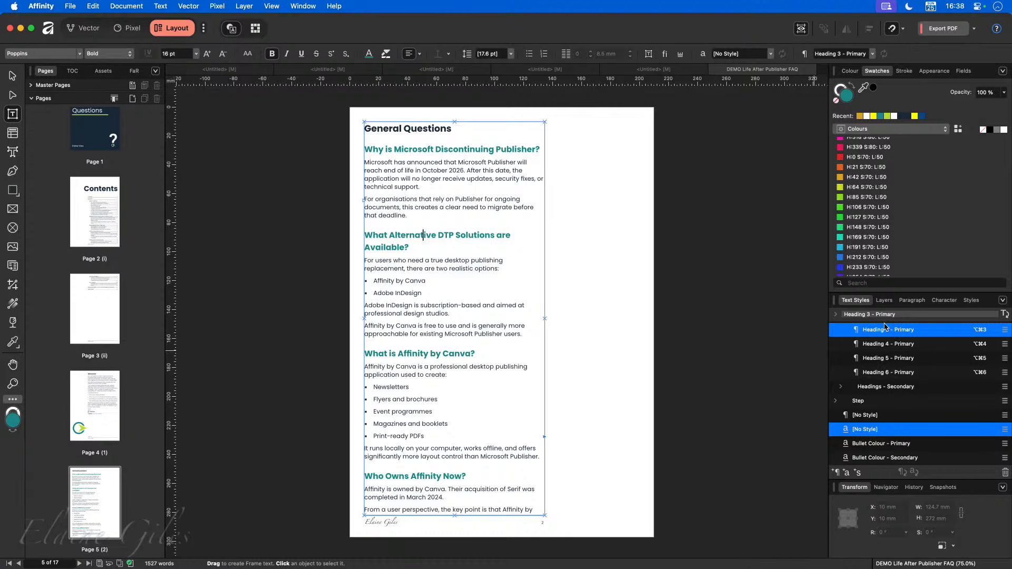
{"action": "right_click", "coordinate": [899, 333]}
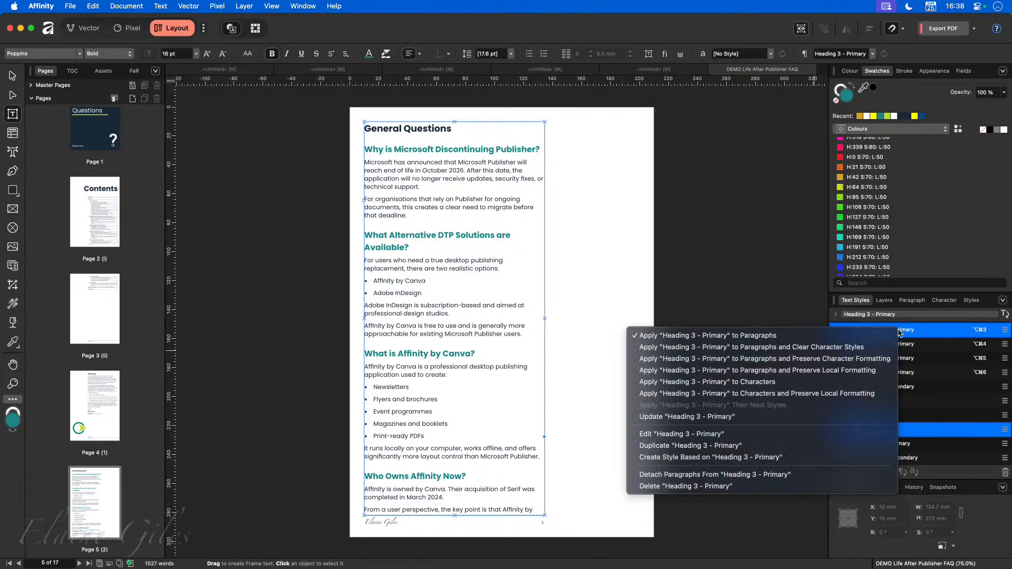
{"action": "left_click", "coordinate": [704, 436]}
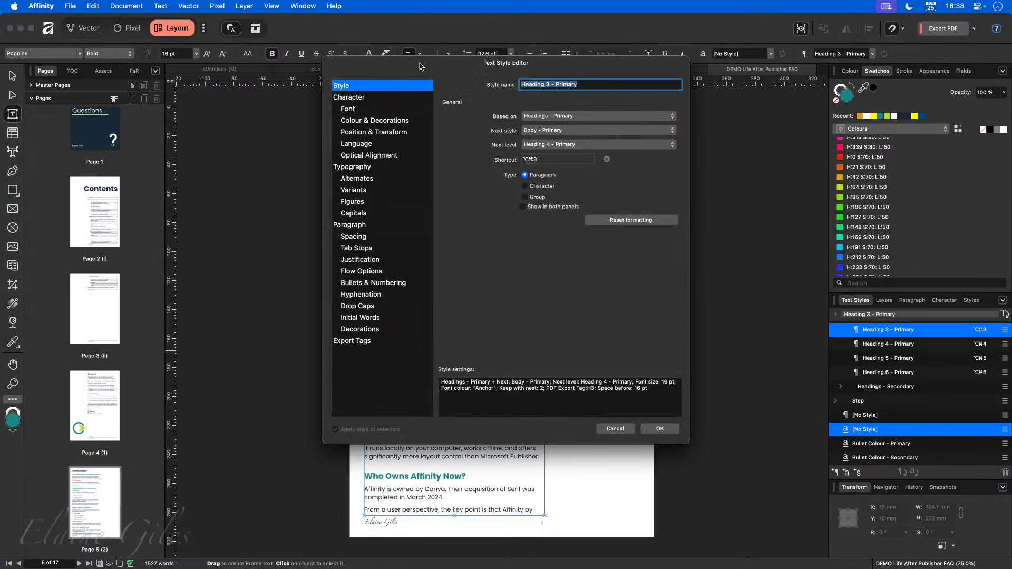
{"action": "left_click_drag", "start_coordinate": [414, 34], "coordinate": [554, 130]}
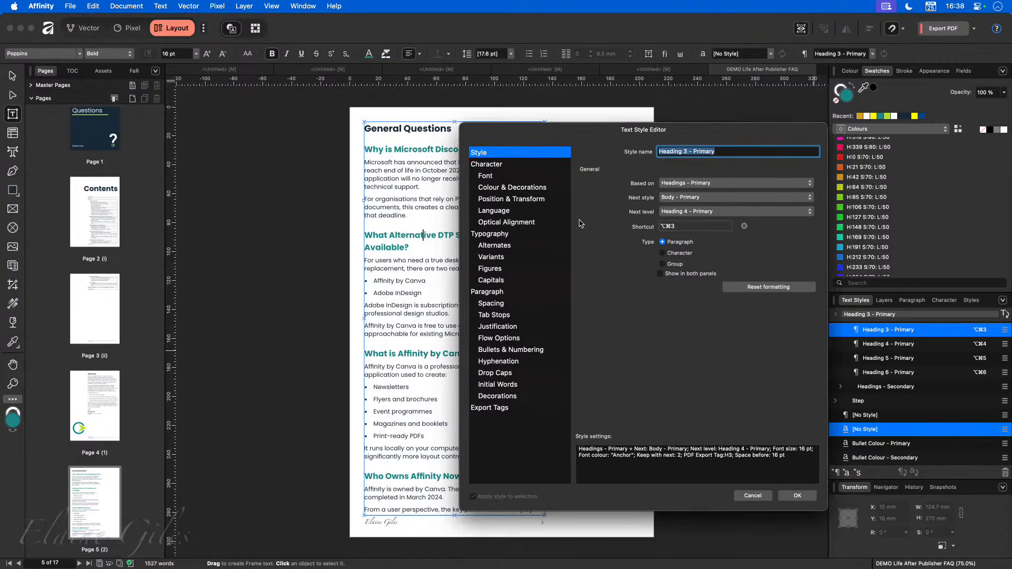
{"action": "left_click", "coordinate": [531, 349]}
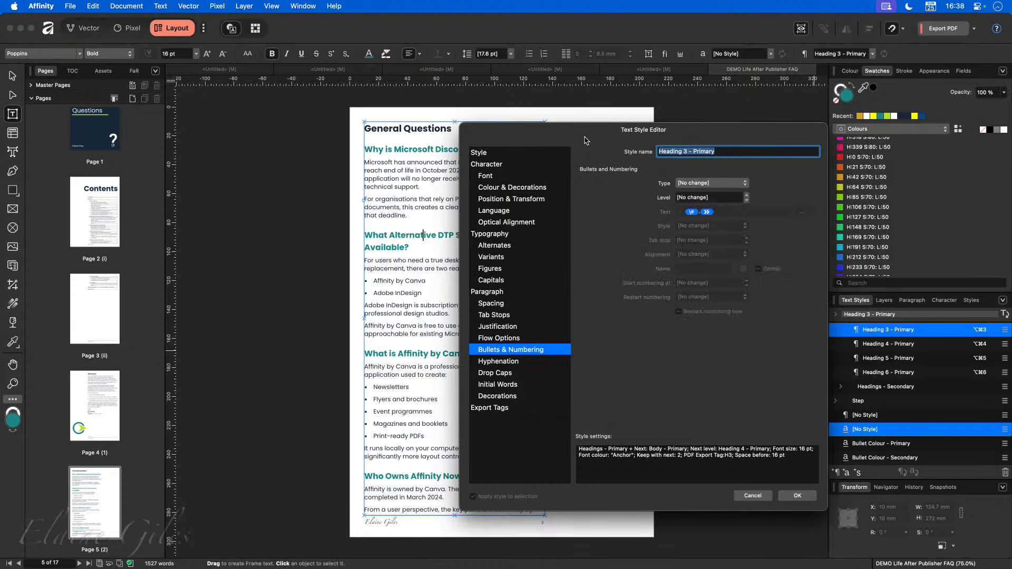
Set the list type of the Heading 3 - Primary style to 1, 2, 3, 4... numbering.
{"action": "left_click_drag", "start_coordinate": [573, 132], "coordinate": [634, 109]}
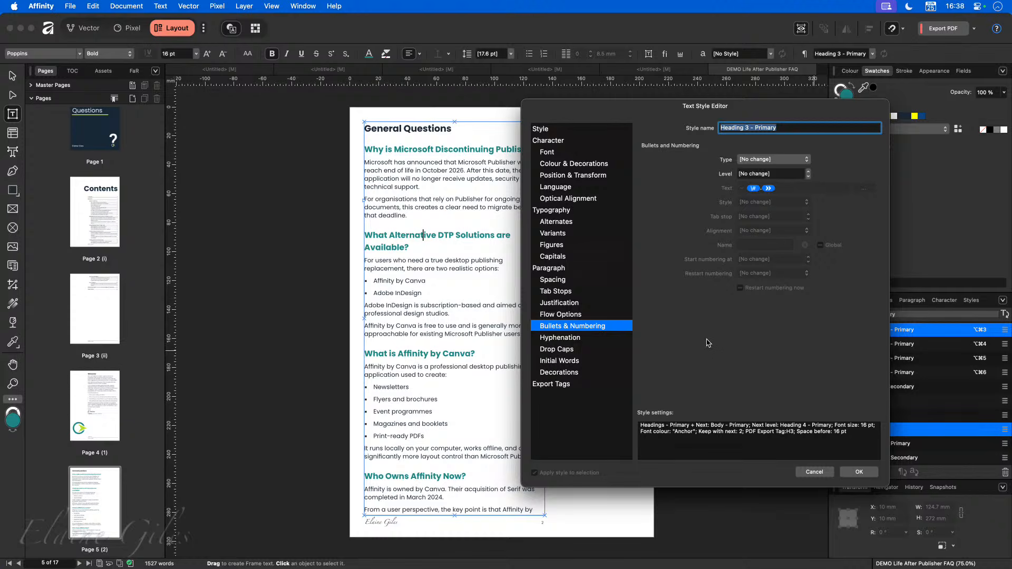
{"action": "left_click", "coordinate": [804, 162]}
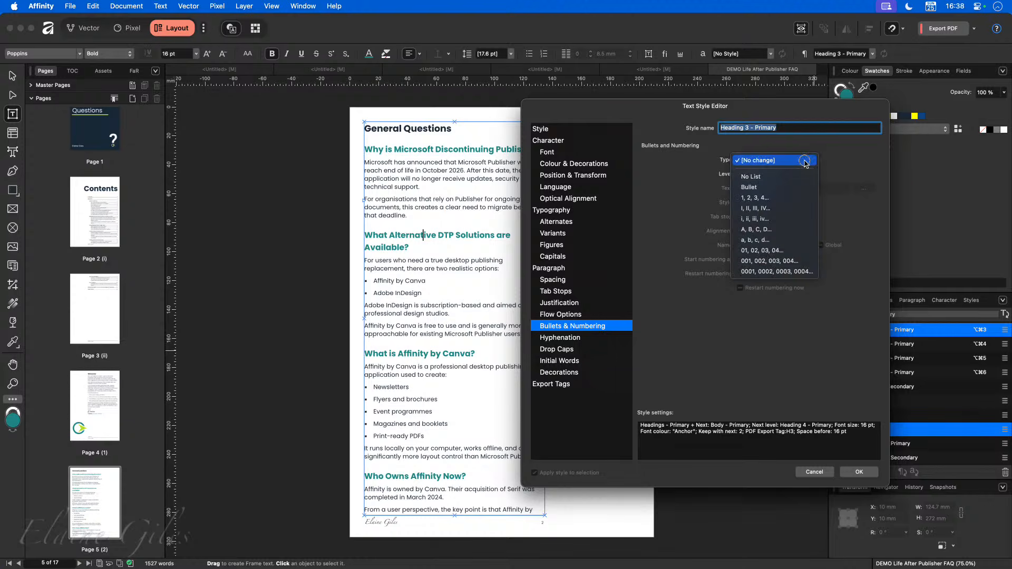
{"action": "left_click", "coordinate": [801, 200]}
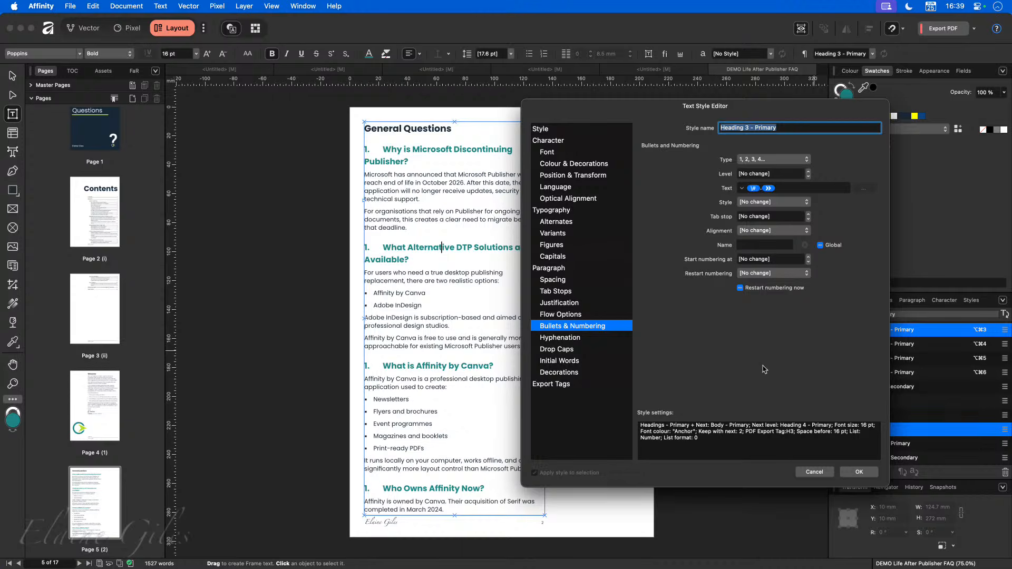
Name the style's list Questions, make it global, set its numbering to restart Manual Only, and apply the style changes.
{"action": "left_click", "coordinate": [763, 244]}
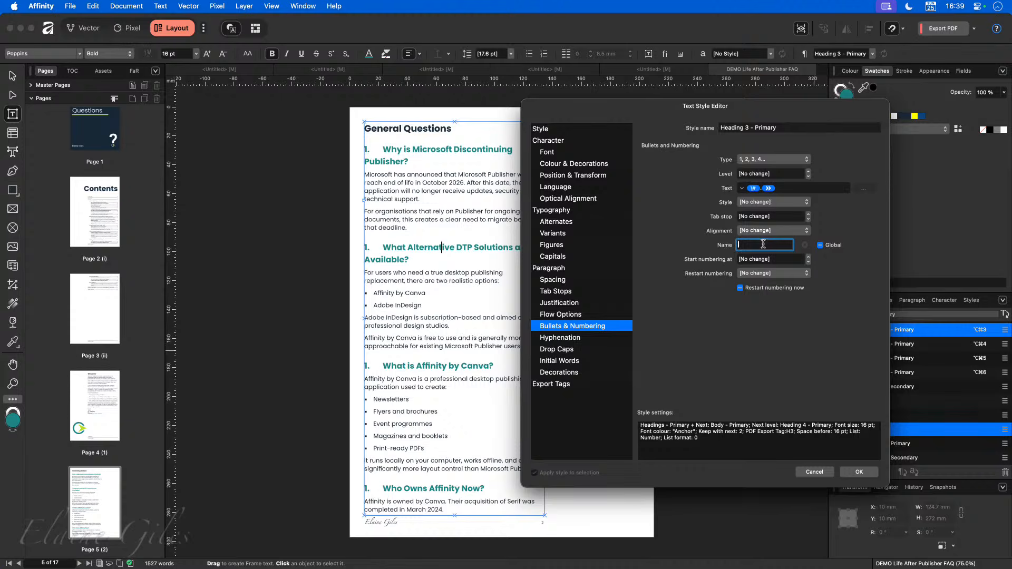
{"action": "type", "text": "Questions"}
{"action": "left_click", "coordinate": [820, 245]}
{"action": "key", "text": "Tab"}
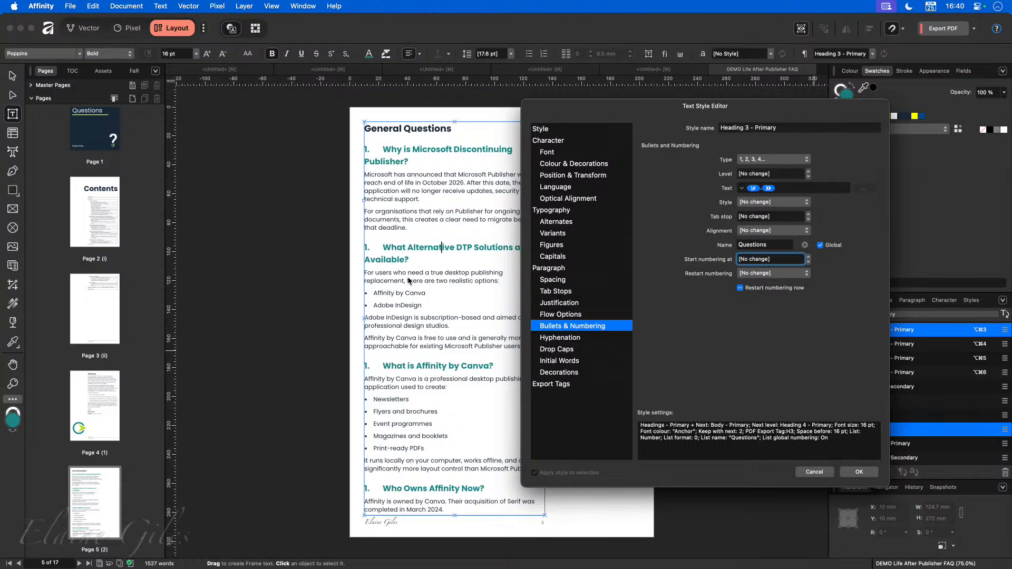
{"action": "left_click", "coordinate": [779, 275]}
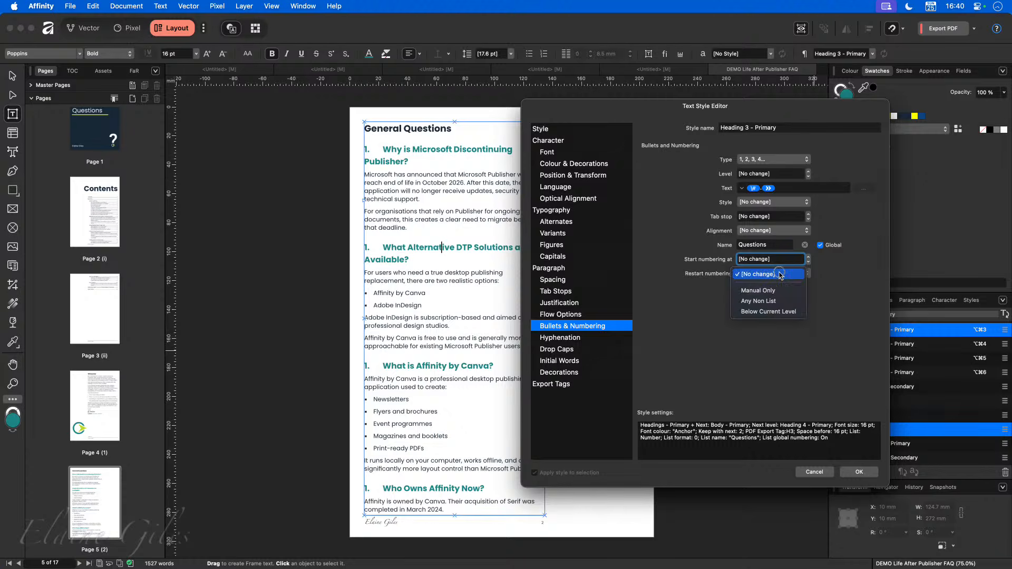
{"action": "left_click", "coordinate": [778, 291]}
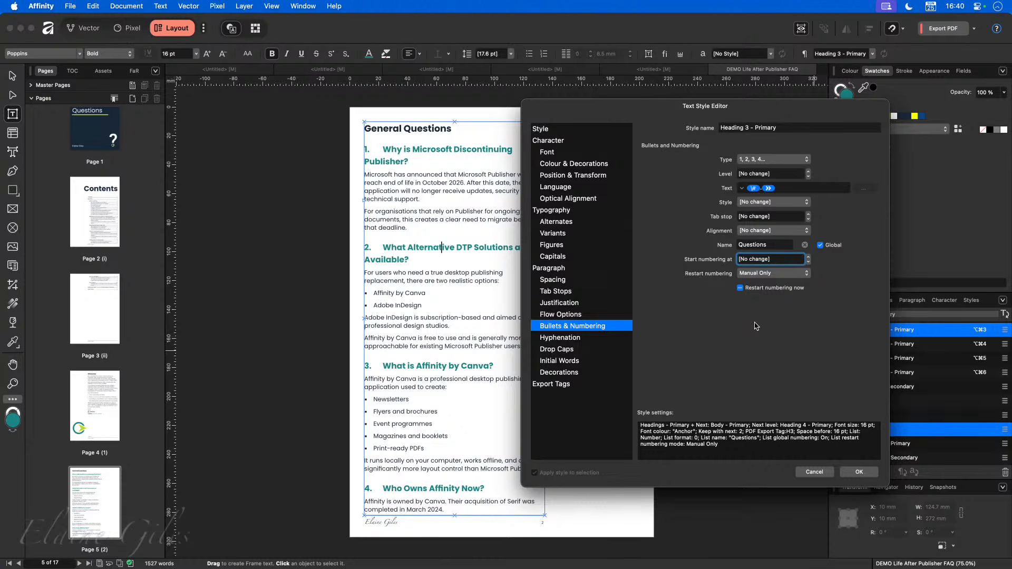
{"action": "left_click", "coordinate": [859, 472]}
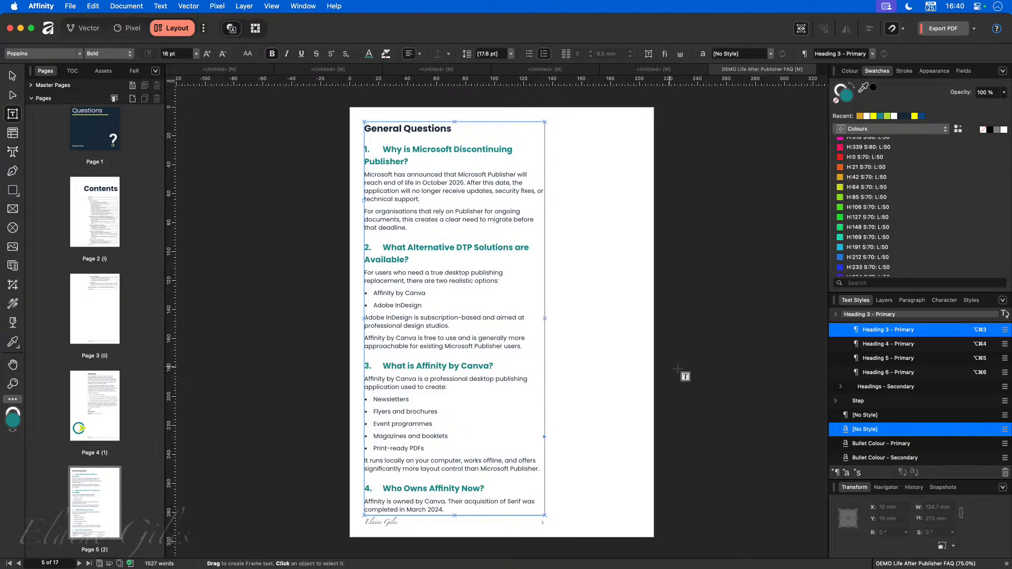
Edit the Heading 3 - Primary style so a space instead of a tab follows the number and full stop in its numbering text.
{"action": "right_click", "coordinate": [883, 335]}
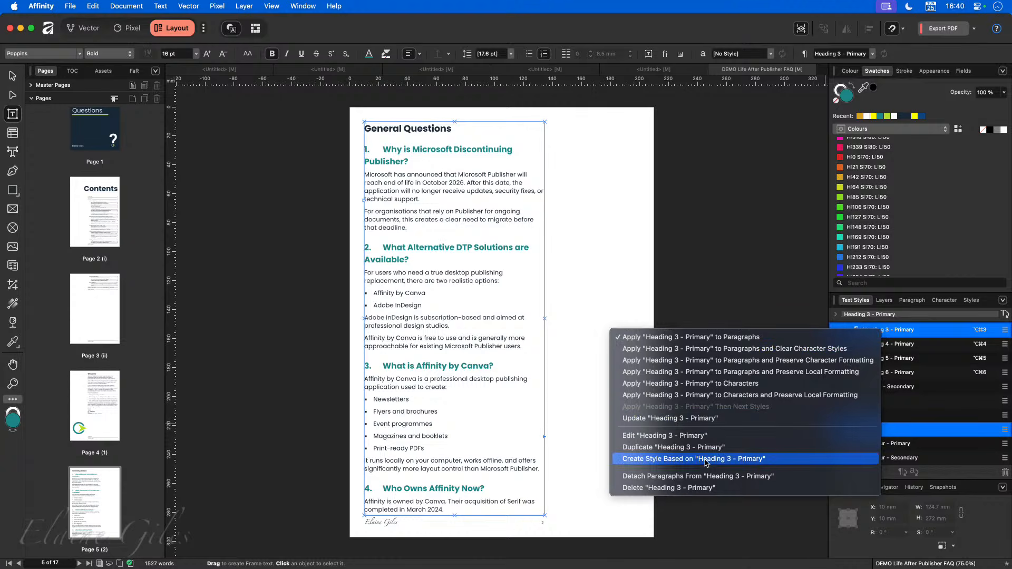
{"action": "left_click", "coordinate": [706, 437]}
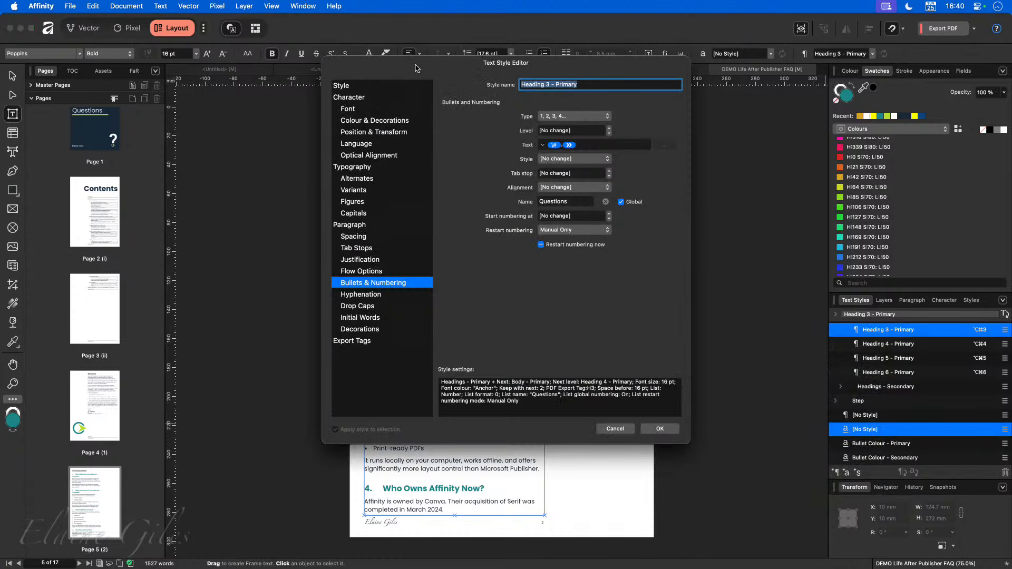
{"action": "left_click_drag", "start_coordinate": [416, 66], "coordinate": [627, 119]}
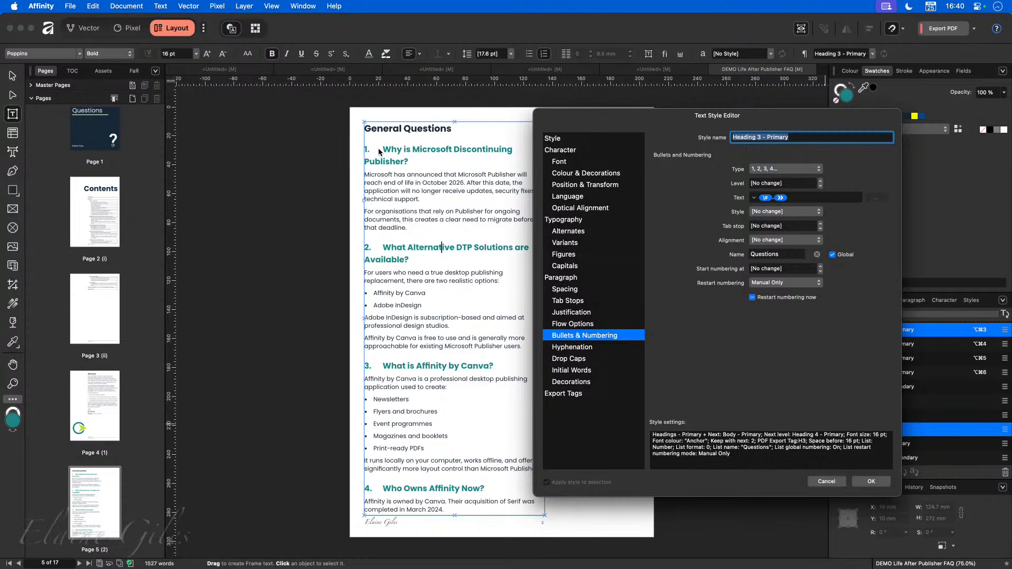
{"action": "left_click", "coordinate": [796, 197]}
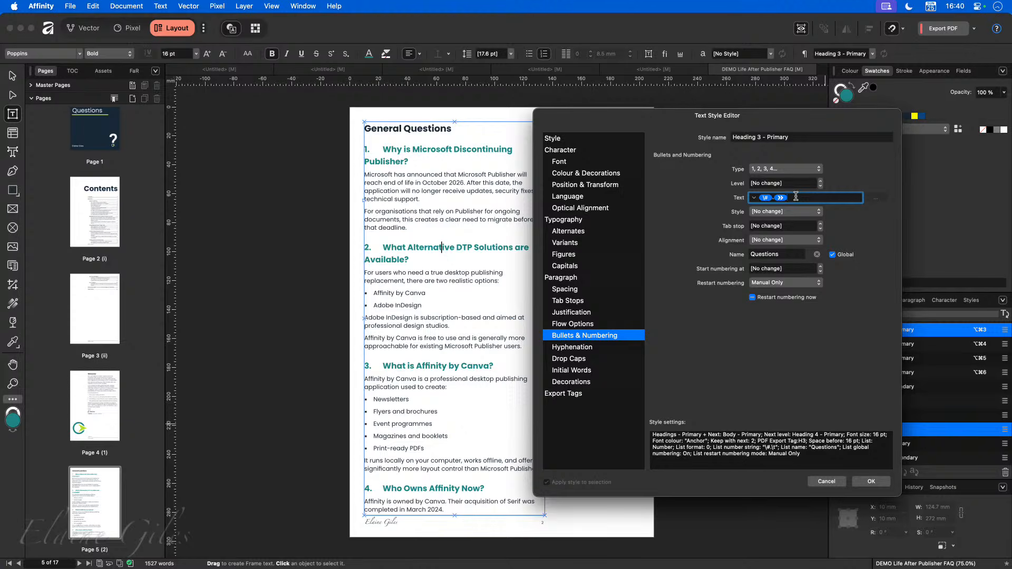
{"action": "key", "text": "BackSpace"}
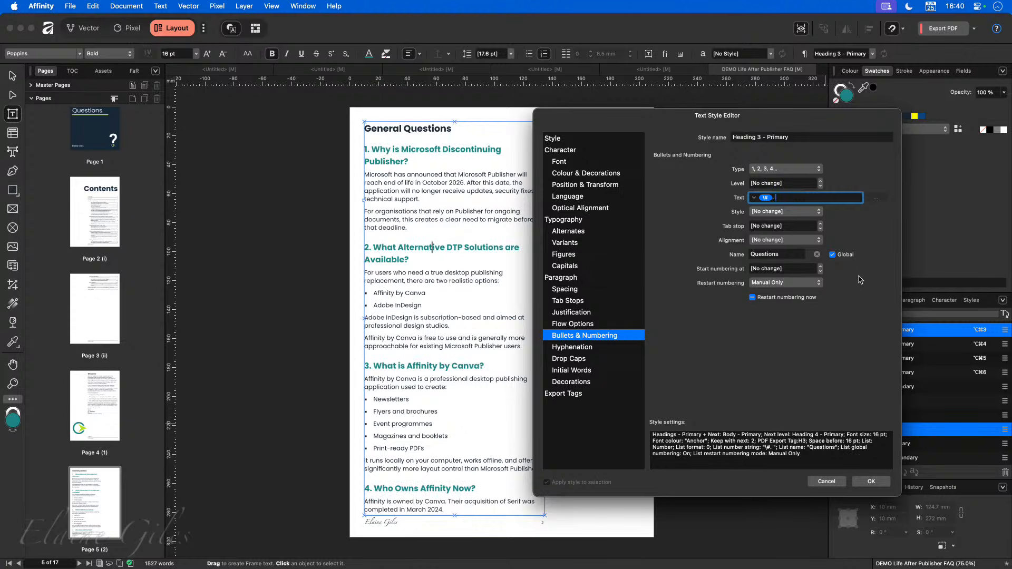
{"action": "left_click", "coordinate": [871, 482]}
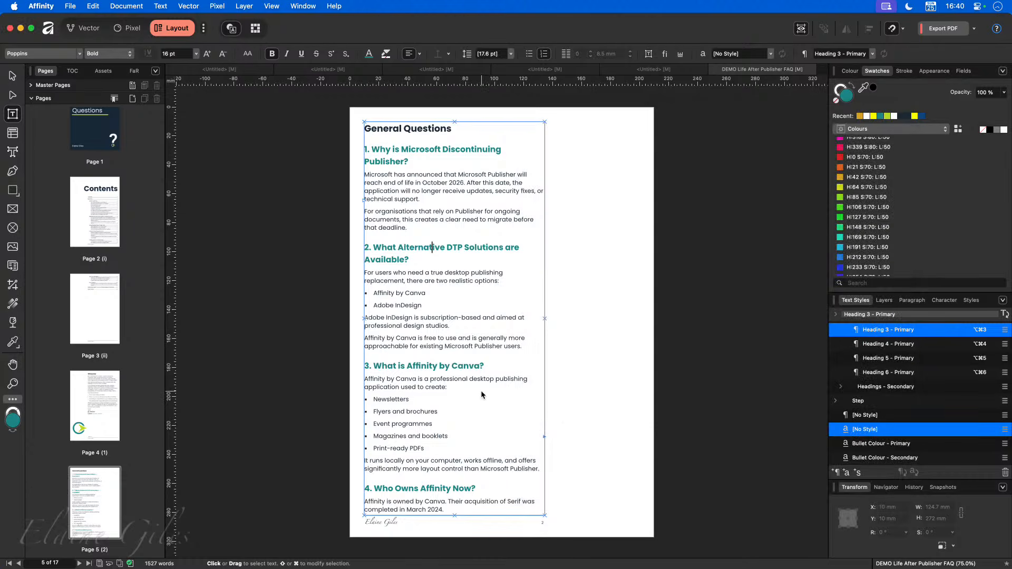
Examine the question numbering across the document's pages, from page 6 through the Learning and Support section.
{"action": "scroll", "coordinate": [81, 417], "scroll_direction": "down", "scroll_amount": 5}
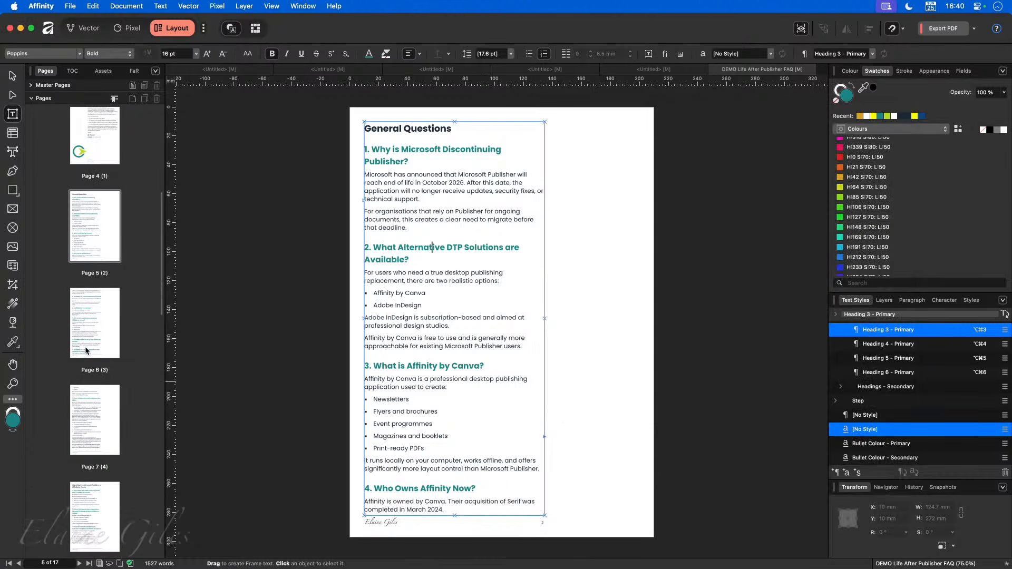
{"action": "left_click", "coordinate": [83, 417]}
{"action": "scroll", "coordinate": [292, 427], "scroll_direction": "down", "scroll_amount": 12}
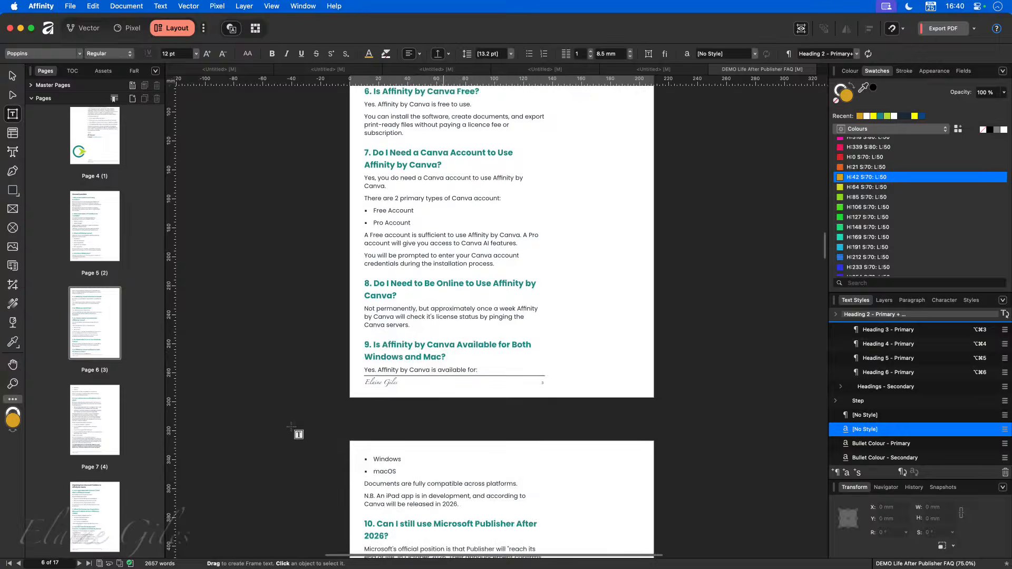
{"action": "scroll", "coordinate": [299, 434], "scroll_direction": "down", "scroll_amount": 12}
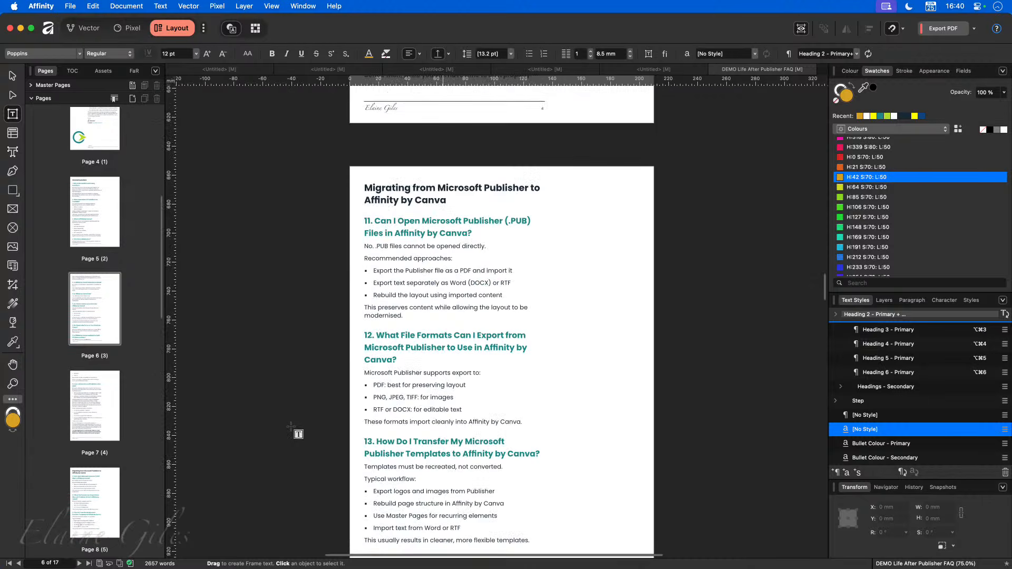
{"action": "scroll", "coordinate": [296, 433], "scroll_direction": "down", "scroll_amount": 12}
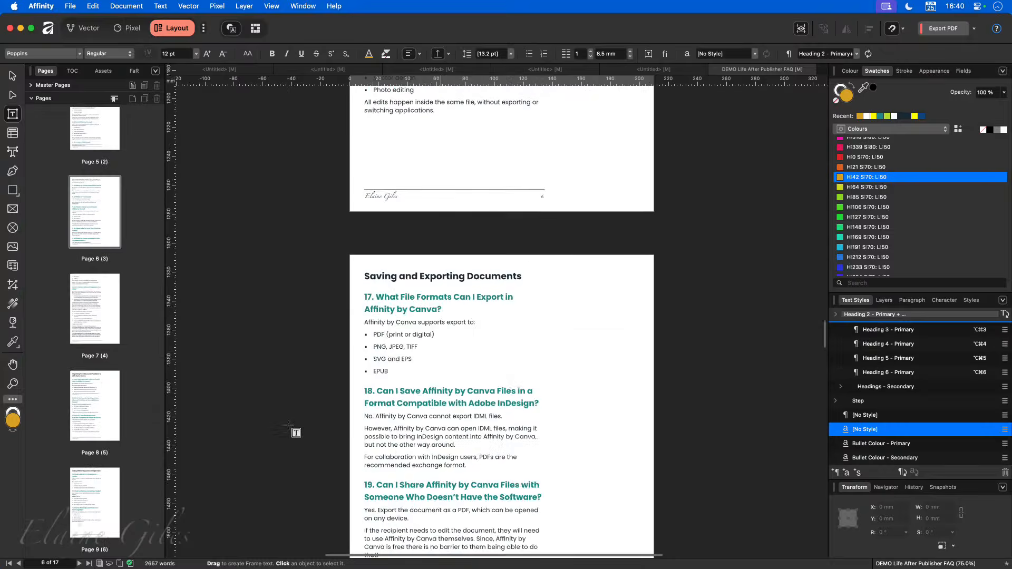
{"action": "scroll", "coordinate": [292, 427], "scroll_direction": "down", "scroll_amount": 12}
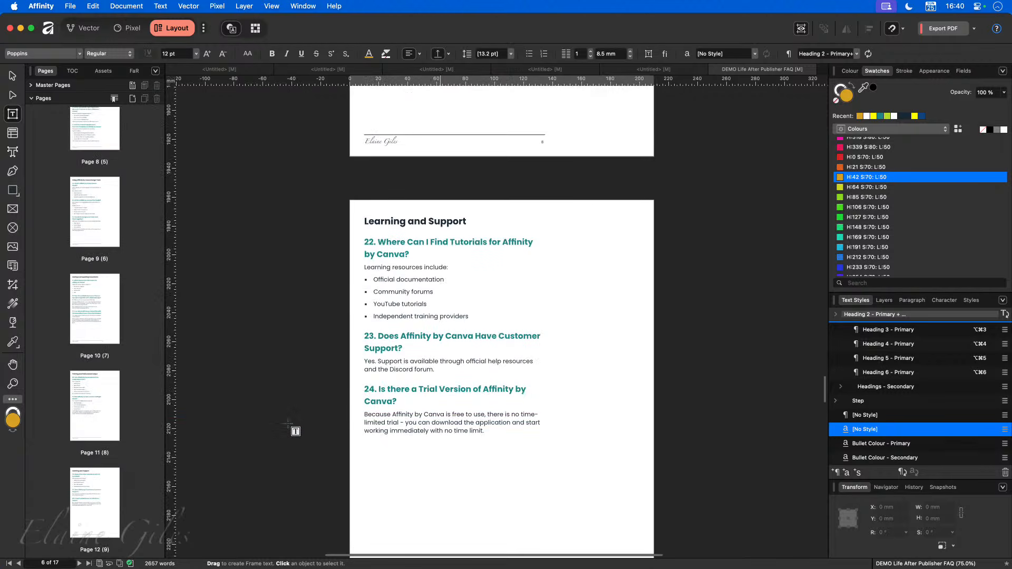
{"action": "scroll", "coordinate": [292, 445], "scroll_direction": "up", "scroll_amount": 12}
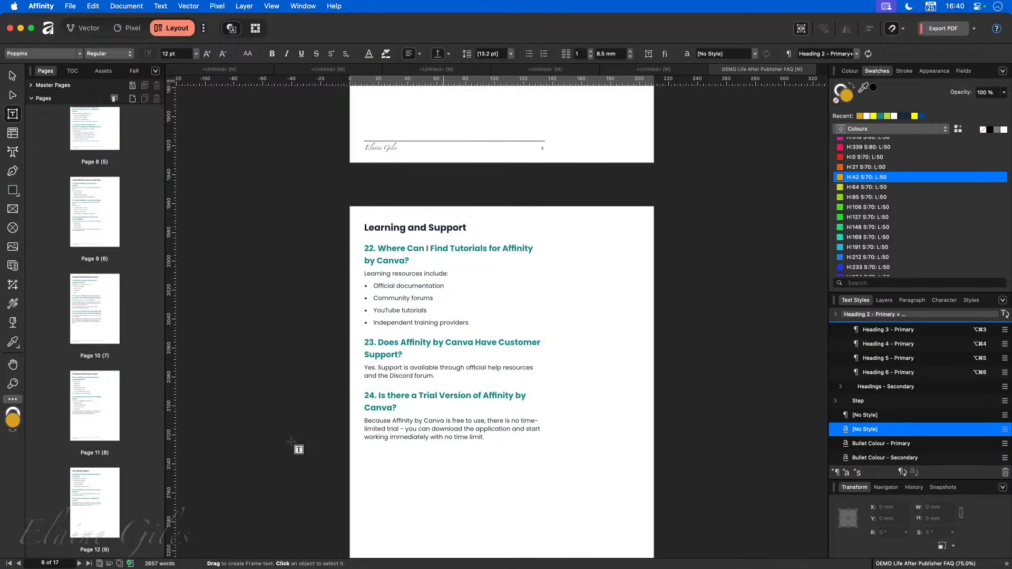
{"action": "scroll", "coordinate": [291, 442], "scroll_direction": "up", "scroll_amount": 1}
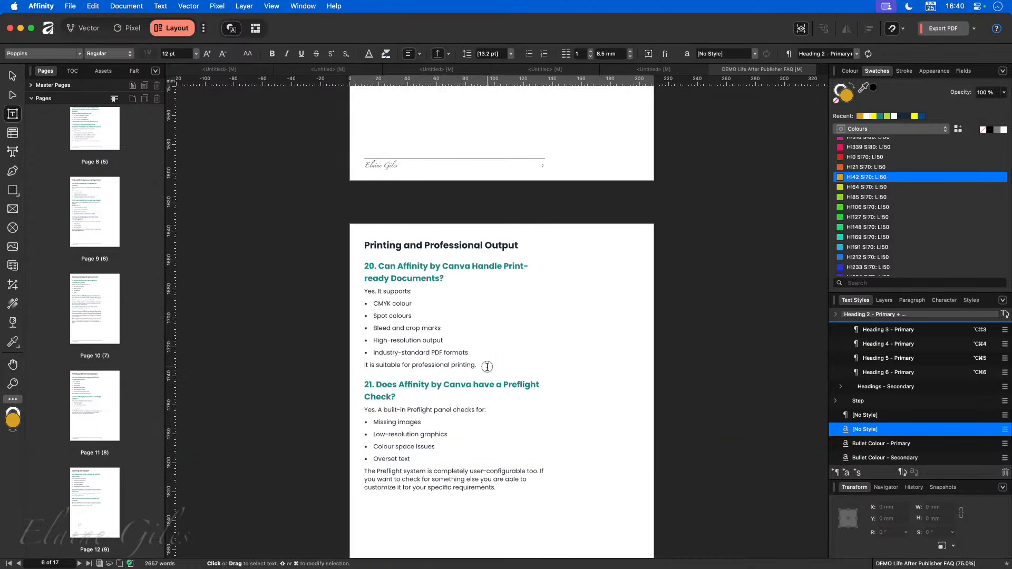
{"action": "left_click", "coordinate": [485, 366]}
{"action": "key", "text": "Return"}
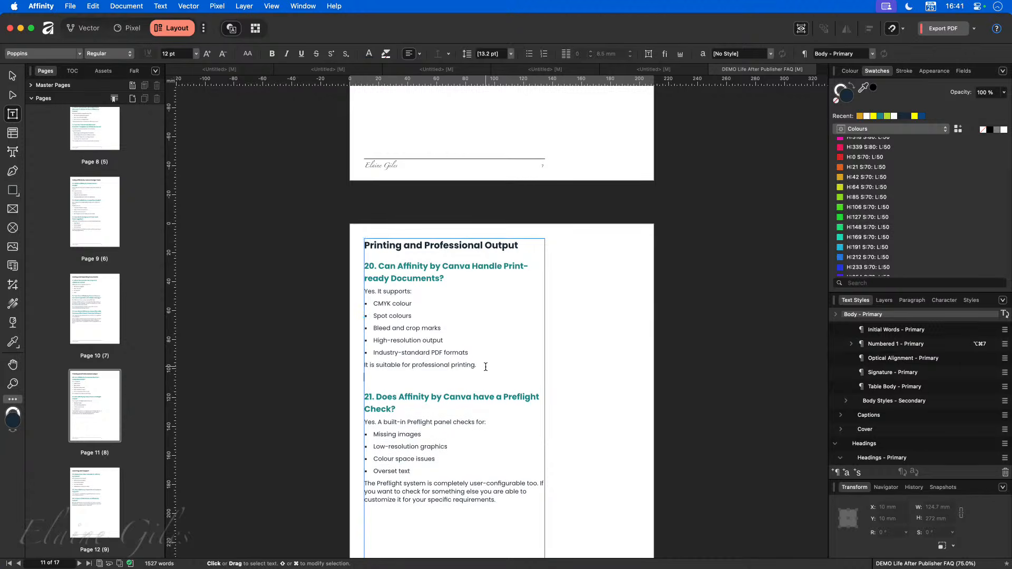
{"action": "type", "text": "Another"}
{"action": "key", "text": "alt+shift+Left"}
{"action": "key", "text": "BackSpace"}
{"action": "key", "text": "BackSpace"}
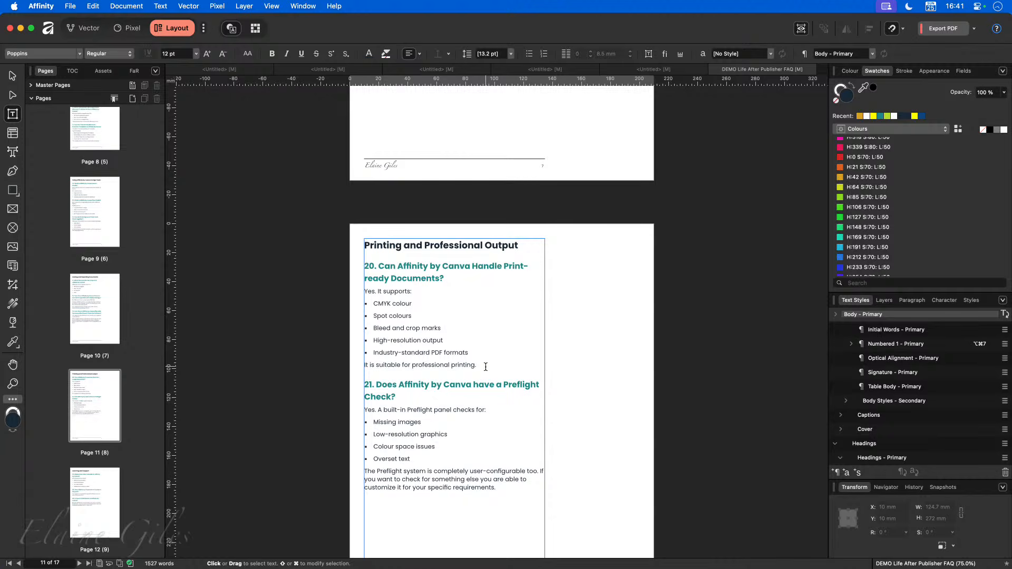
Add the paragraph "Another Question" before the heading "What is Affinity by Canva?" and apply the Heading 3 - Primary style to it.
{"action": "scroll", "coordinate": [467, 373], "scroll_direction": "up", "scroll_amount": 20}
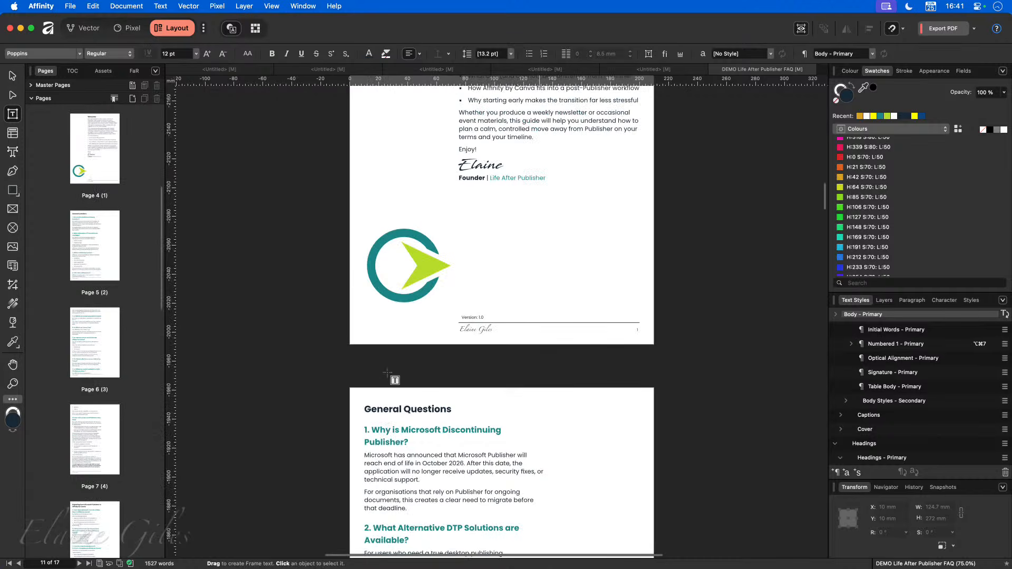
{"action": "scroll", "coordinate": [381, 363], "scroll_direction": "down", "scroll_amount": 2}
{"action": "left_click", "coordinate": [537, 250]}
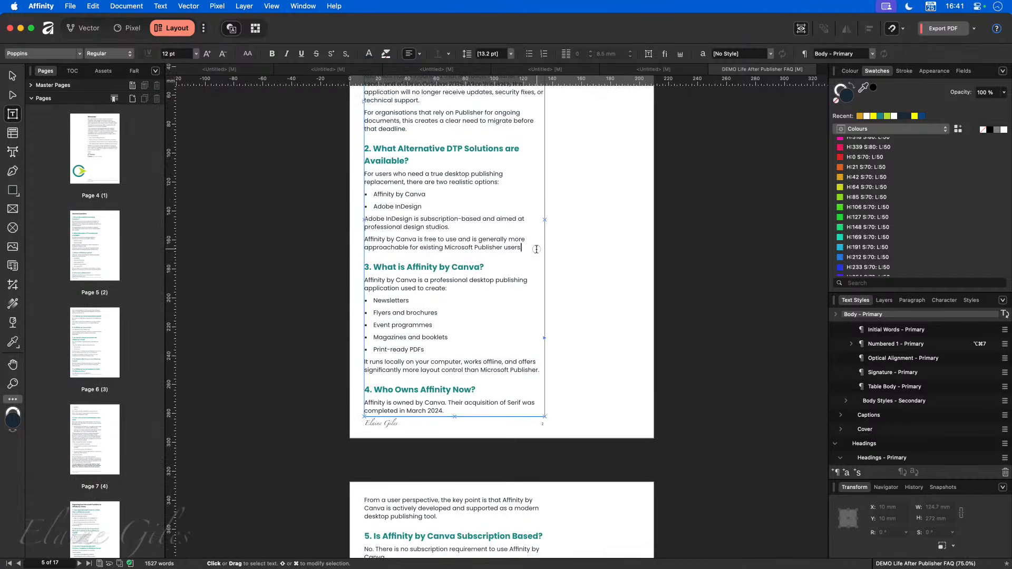
{"action": "key", "text": "Return"}
{"action": "type", "text": "AN"}
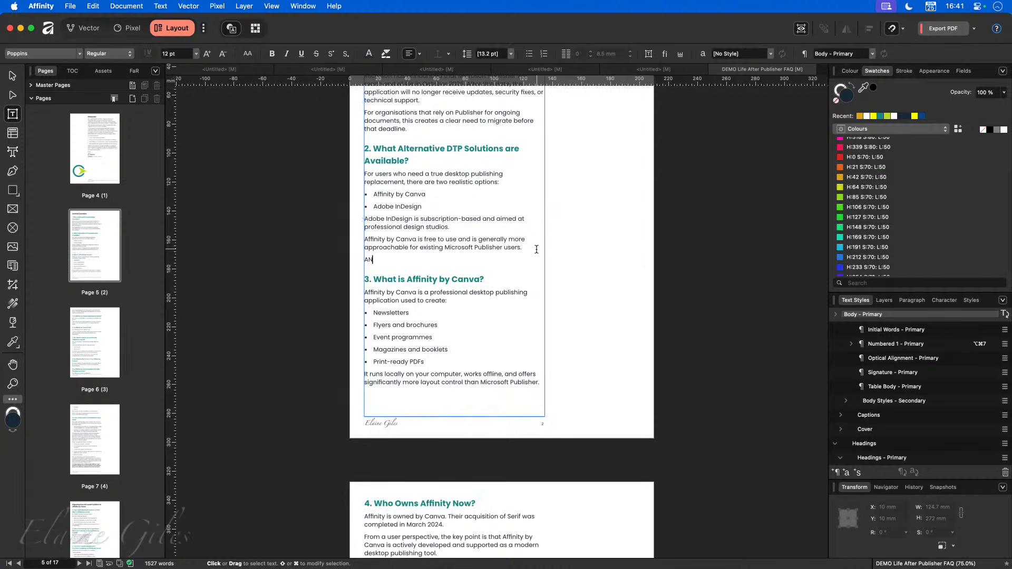
{"action": "type", "text": "other Question"}
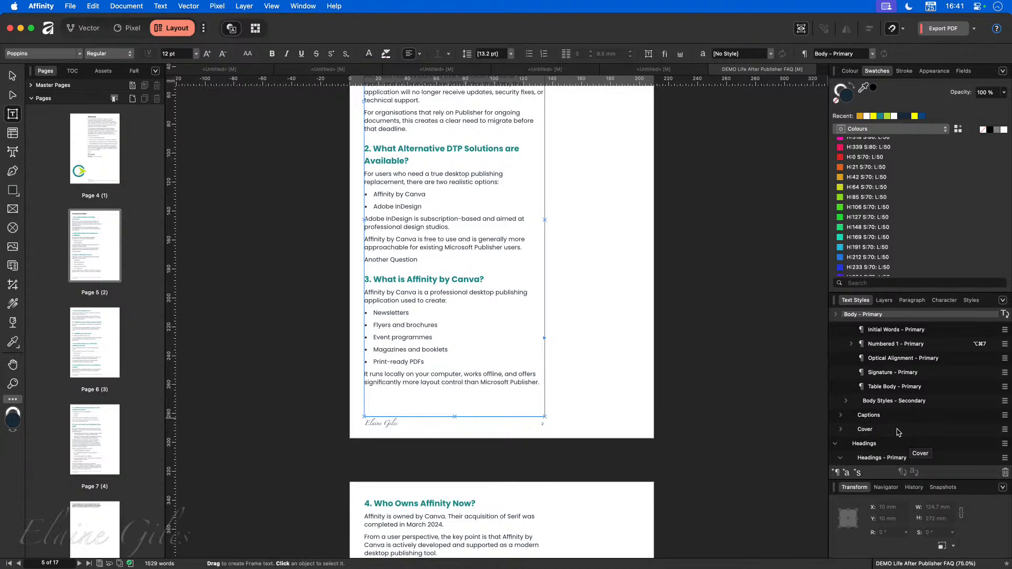
{"action": "scroll", "coordinate": [905, 438], "scroll_direction": "down", "scroll_amount": 5}
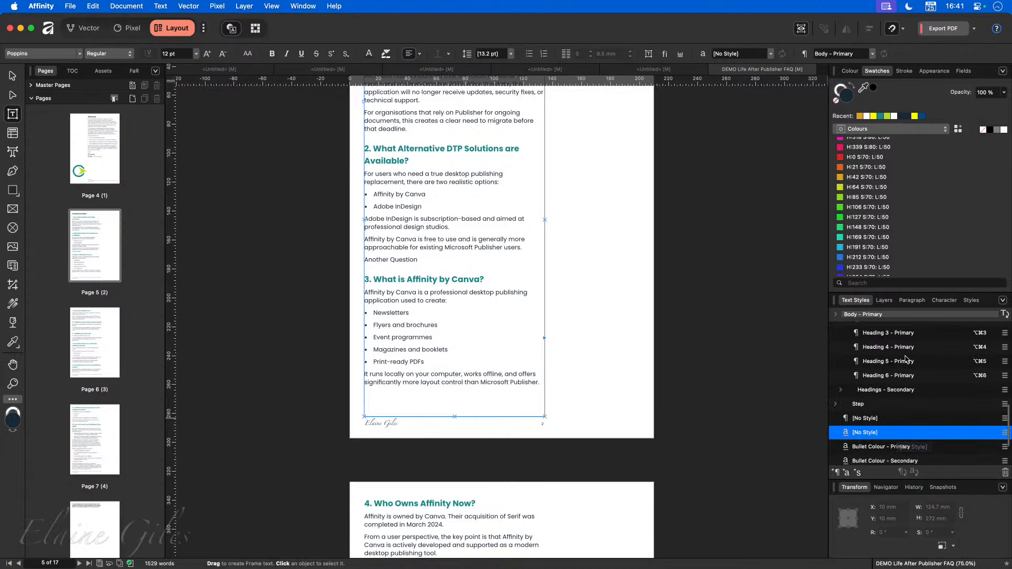
{"action": "left_click", "coordinate": [894, 333]}
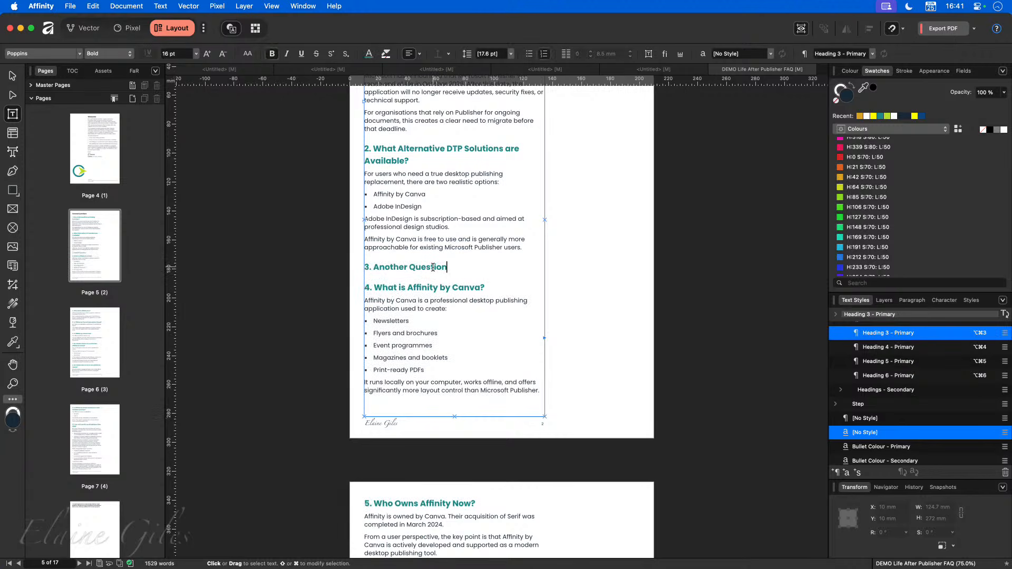
Examine the numbering of the question headings that follow the inserted question.
{"action": "scroll", "coordinate": [480, 422], "scroll_direction": "down", "scroll_amount": 10}
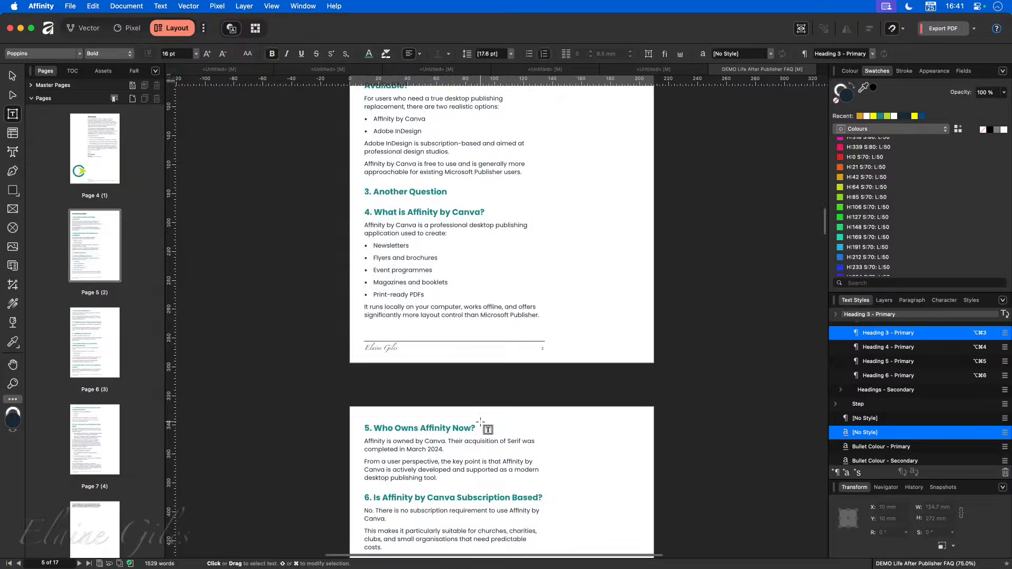
{"action": "scroll", "coordinate": [480, 421], "scroll_direction": "down", "scroll_amount": 6}
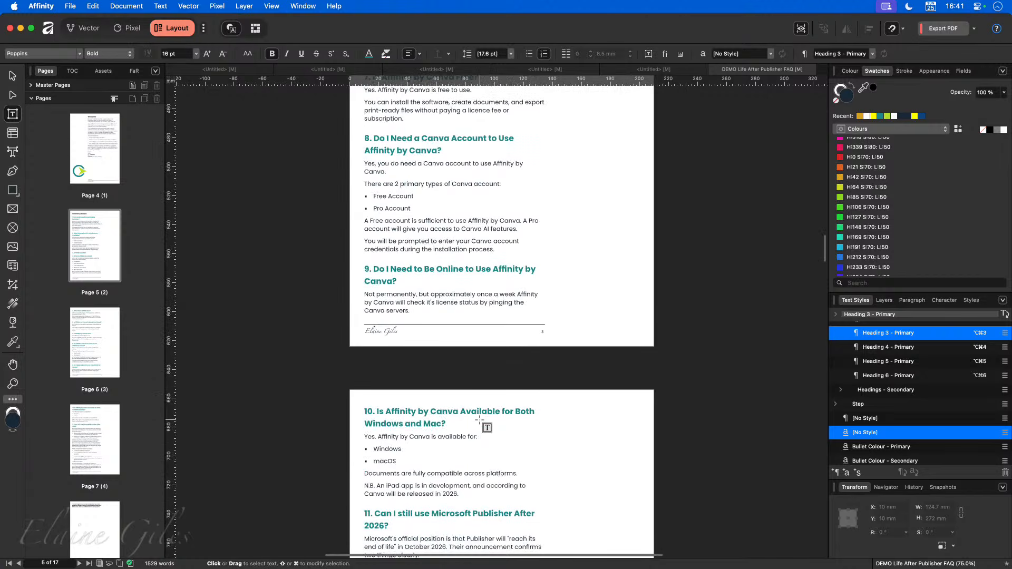
{"action": "scroll", "coordinate": [479, 420], "scroll_direction": "down", "scroll_amount": 3}
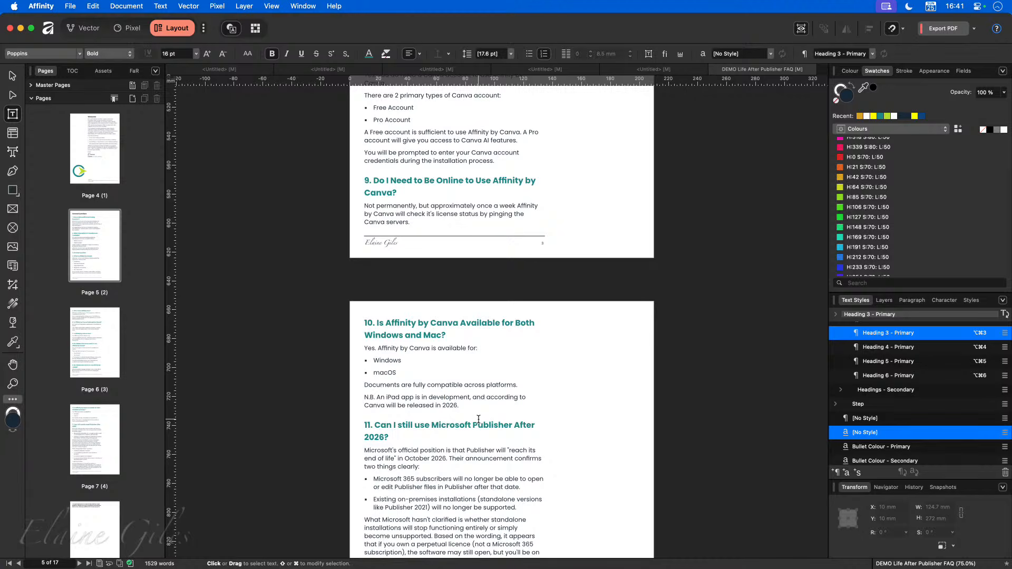
{"action": "scroll", "coordinate": [478, 419], "scroll_direction": "down", "scroll_amount": 1}
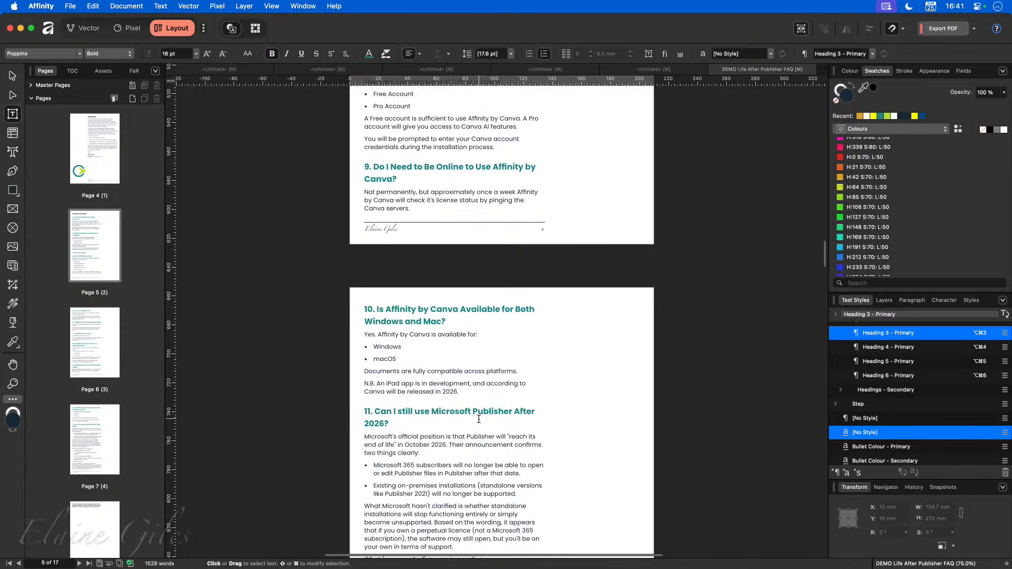
{"action": "scroll", "coordinate": [479, 419], "scroll_direction": "up", "scroll_amount": 2}
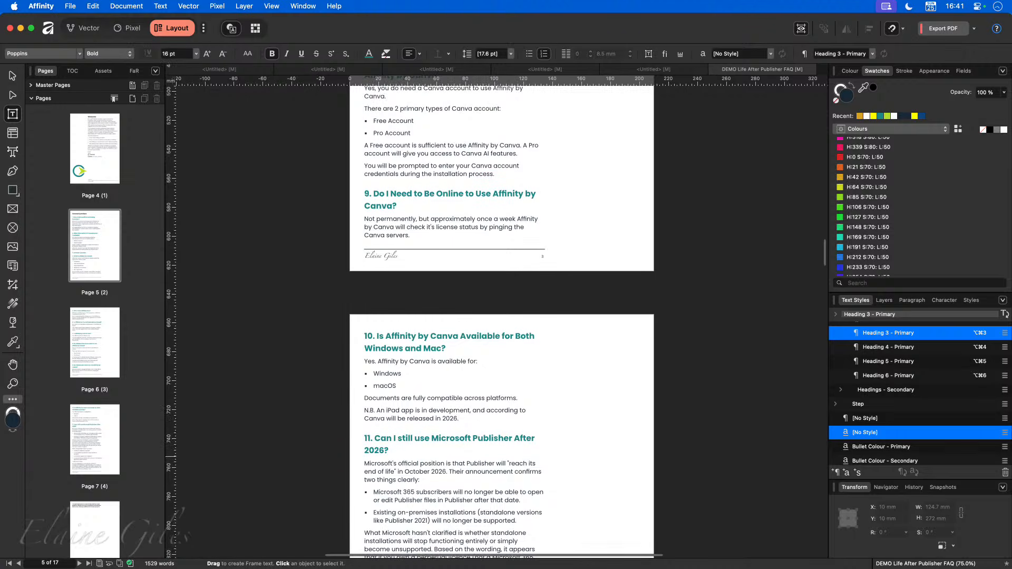
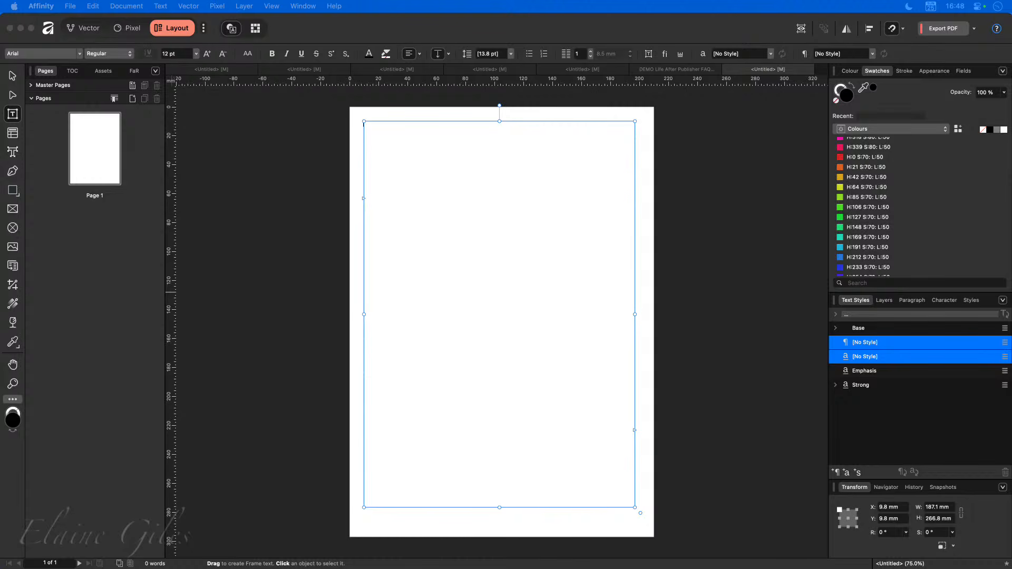
Copy the entire recipe text from Gluten Free Sausage Rolls.md in Sublime Text and paste it into the empty text frame in Affinity.
{"action": "key", "text": "space"}
{"action": "key", "text": "space"}
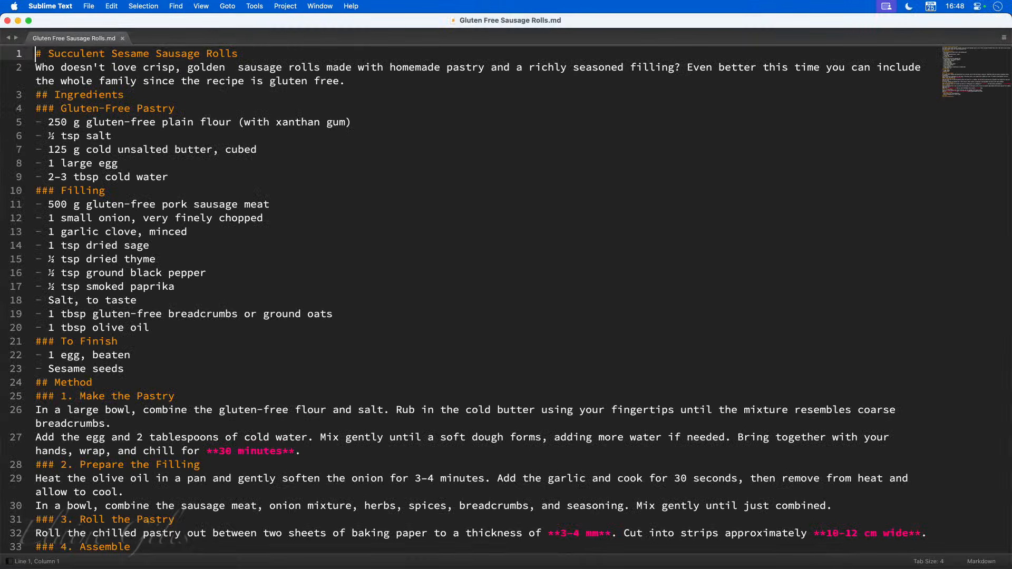
{"action": "left_click", "coordinate": [357, 297]}
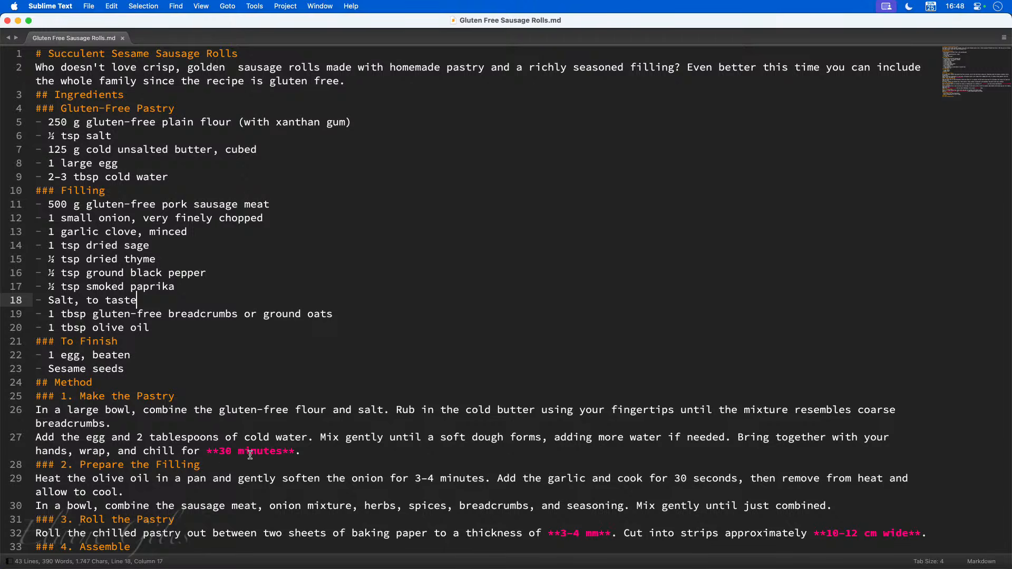
{"action": "scroll", "coordinate": [250, 454], "scroll_direction": "down", "scroll_amount": 5}
{"action": "scroll", "coordinate": [251, 454], "scroll_direction": "up", "scroll_amount": 5}
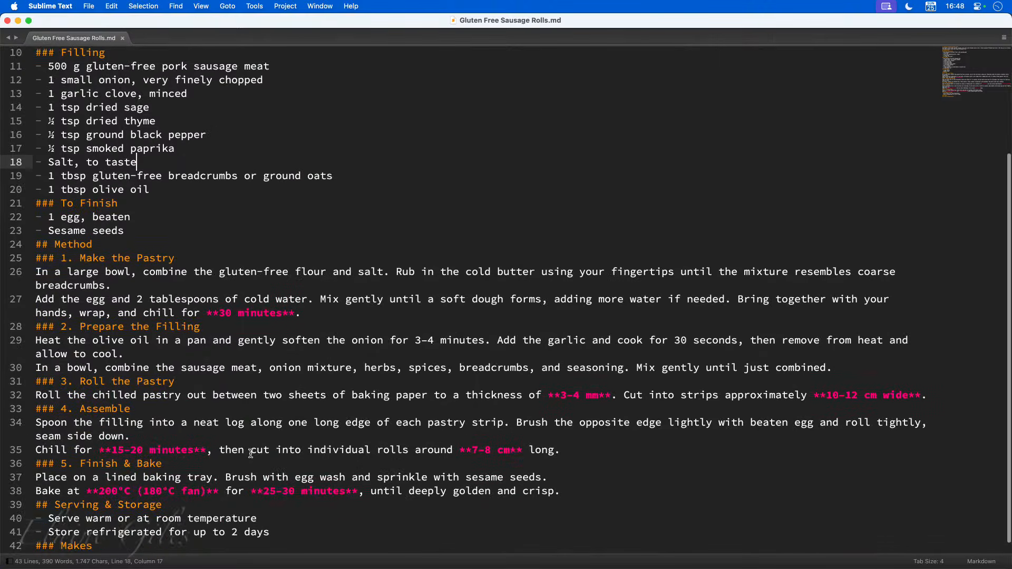
{"action": "left_click", "coordinate": [300, 362]}
{"action": "key", "text": "super+a"}
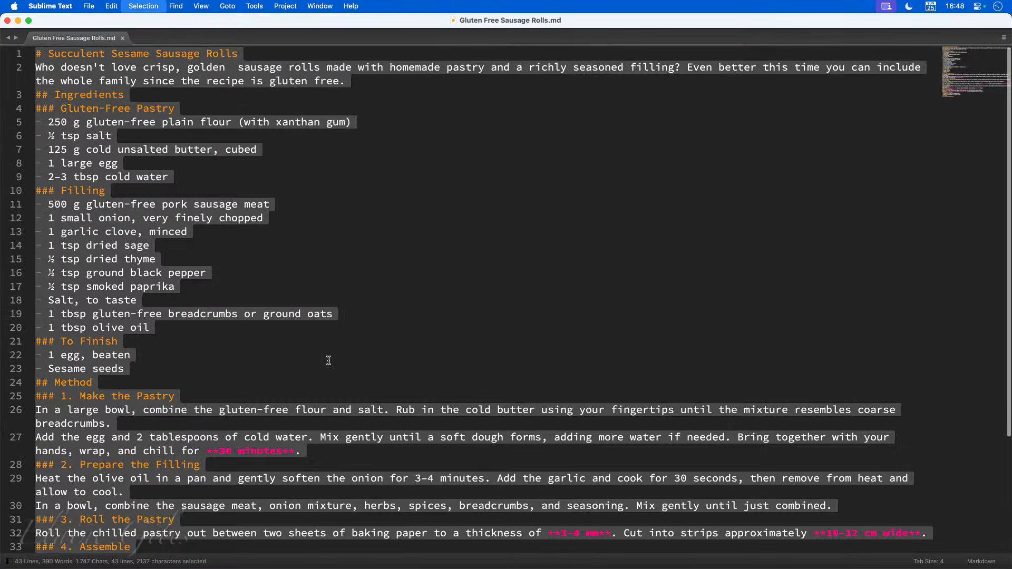
{"action": "key", "text": "super+c"}
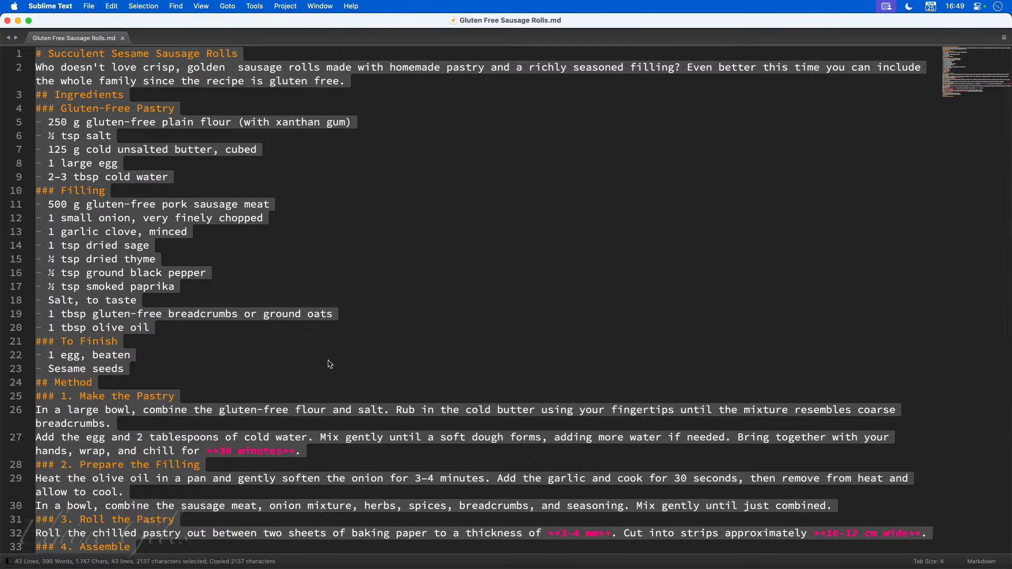
{"action": "key", "text": "super+Tab"}
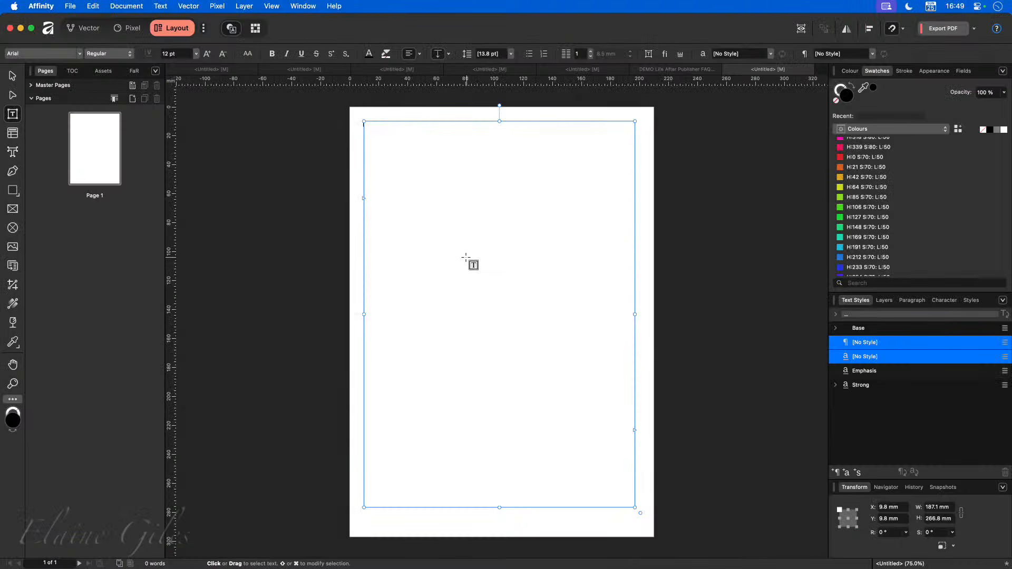
{"action": "key", "text": "super+v"}
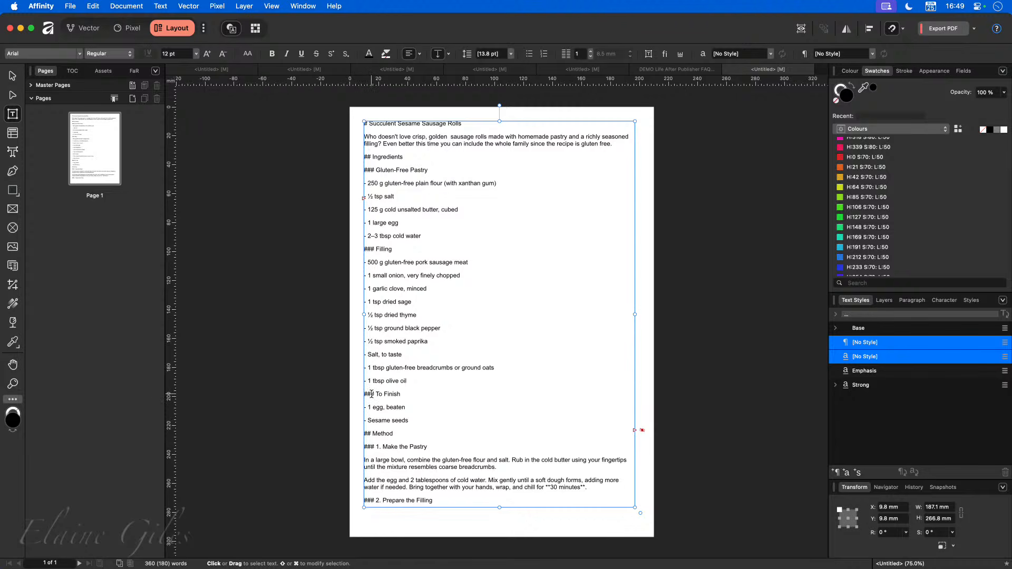
Search the whole document for the Markdown heading marker "# ".
{"action": "left_click", "coordinate": [134, 71]}
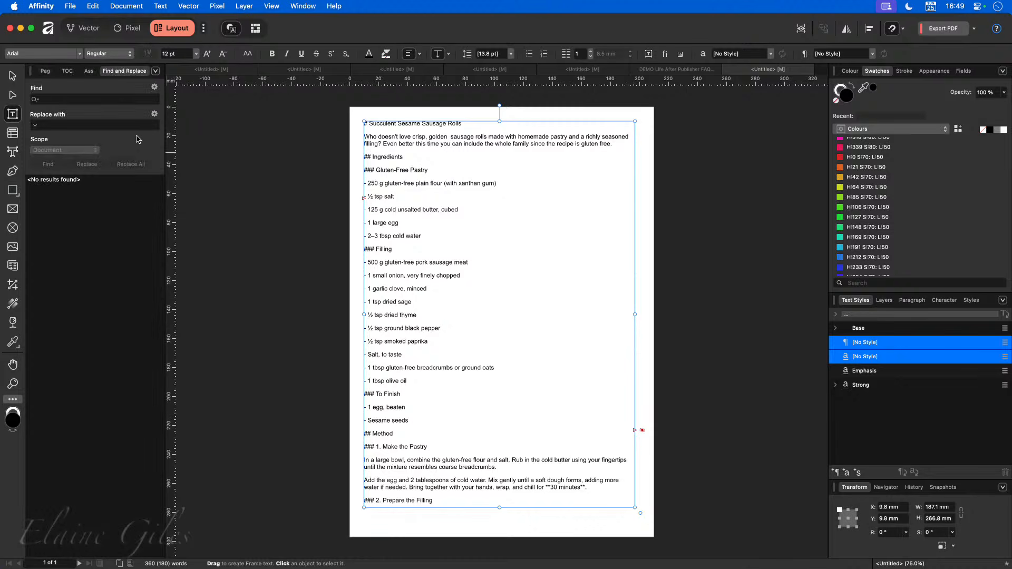
{"action": "left_click", "coordinate": [66, 100]}
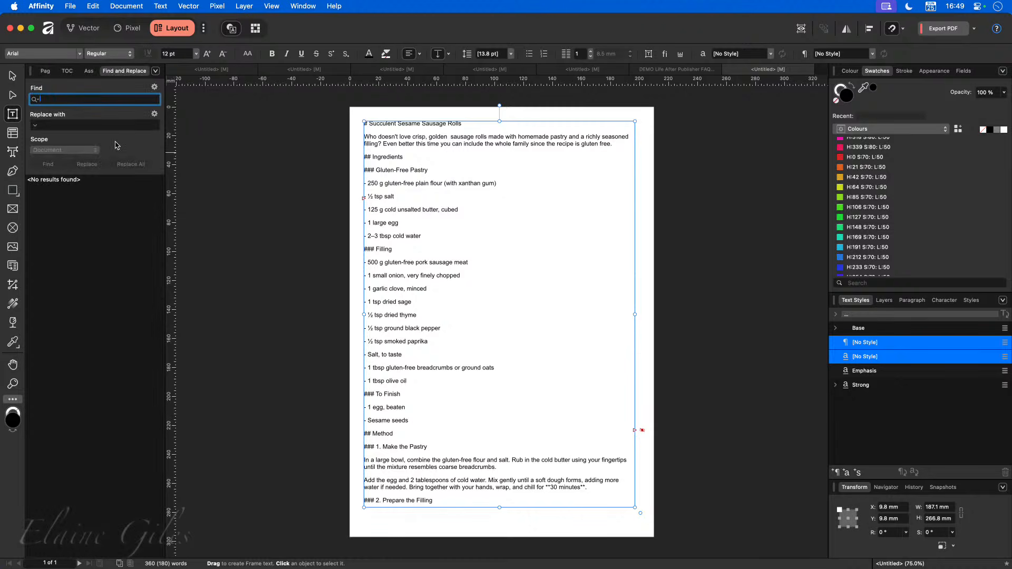
{"action": "type", "text": "#"}
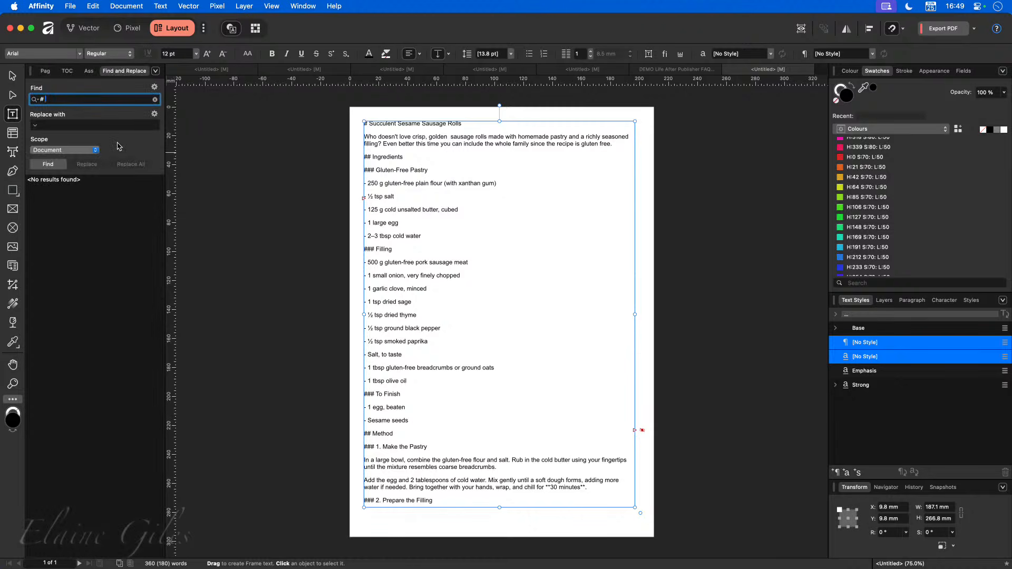
{"action": "left_click", "coordinate": [52, 164]}
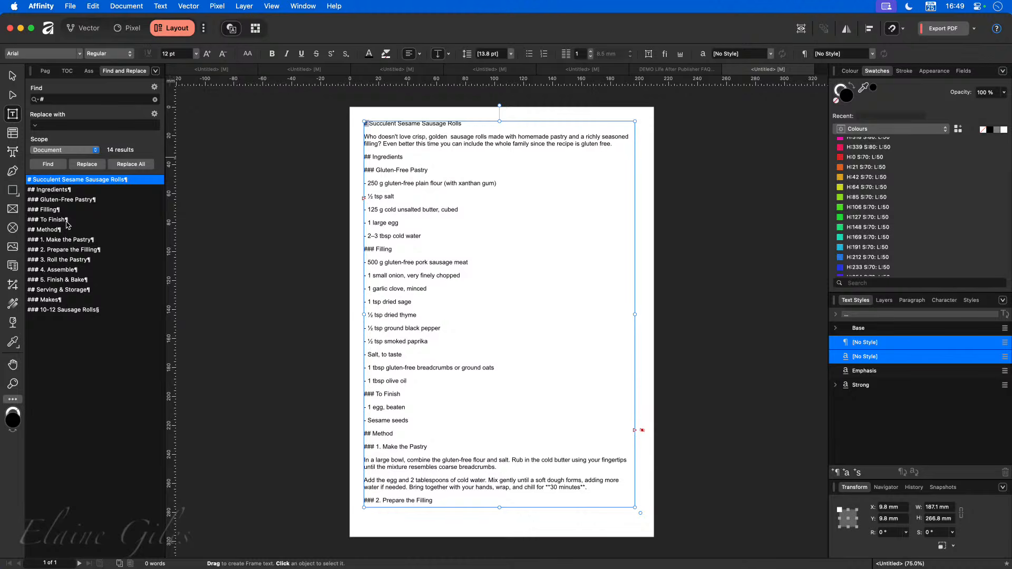
Find the "### " markers in the document and apply the Heading 2 style to the "Gluten-Free Pastry" line.
{"action": "left_click", "coordinate": [42, 100]}
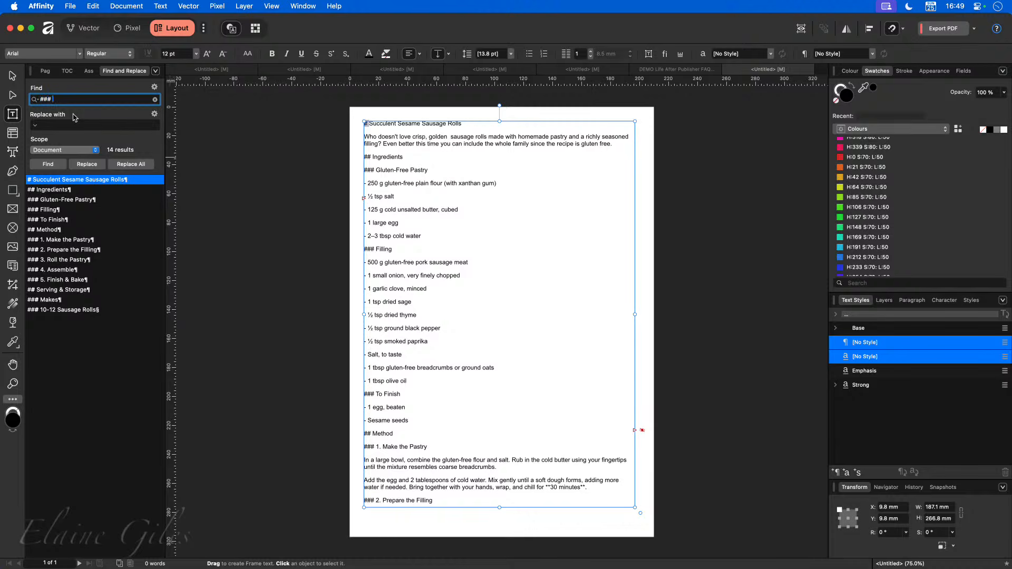
{"action": "left_click", "coordinate": [50, 165]}
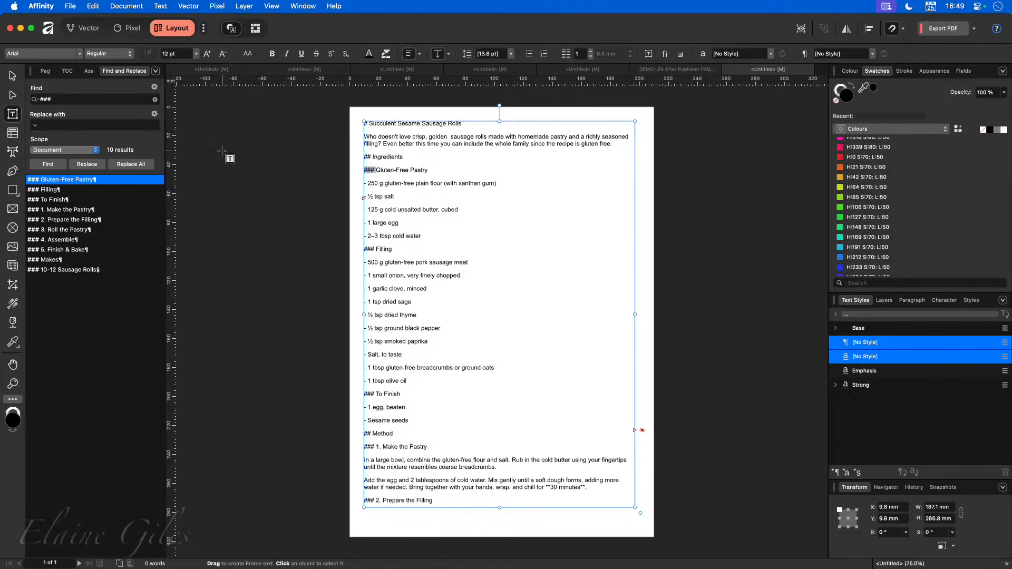
{"action": "left_click", "coordinate": [837, 328]}
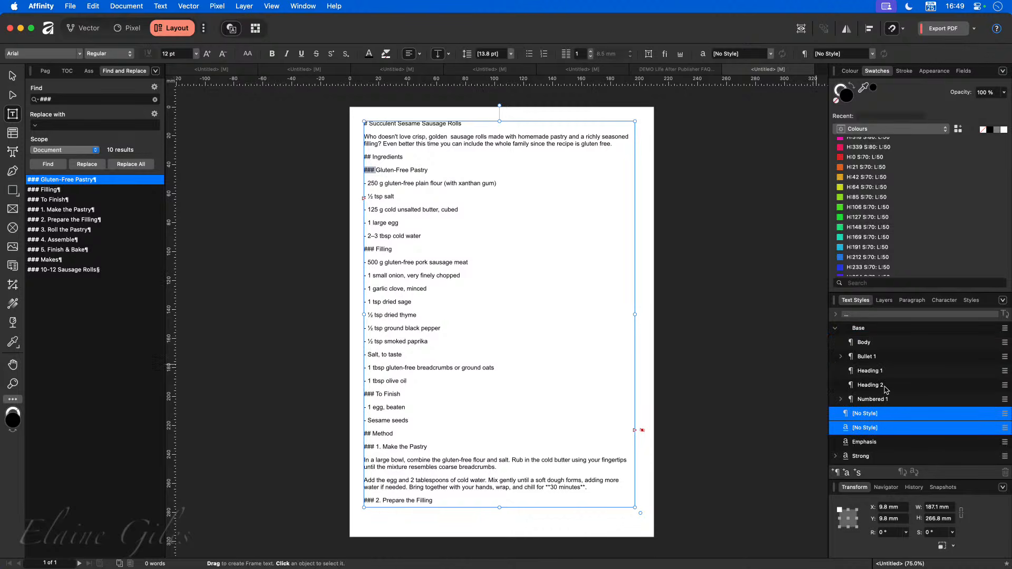
{"action": "left_click", "coordinate": [881, 388]}
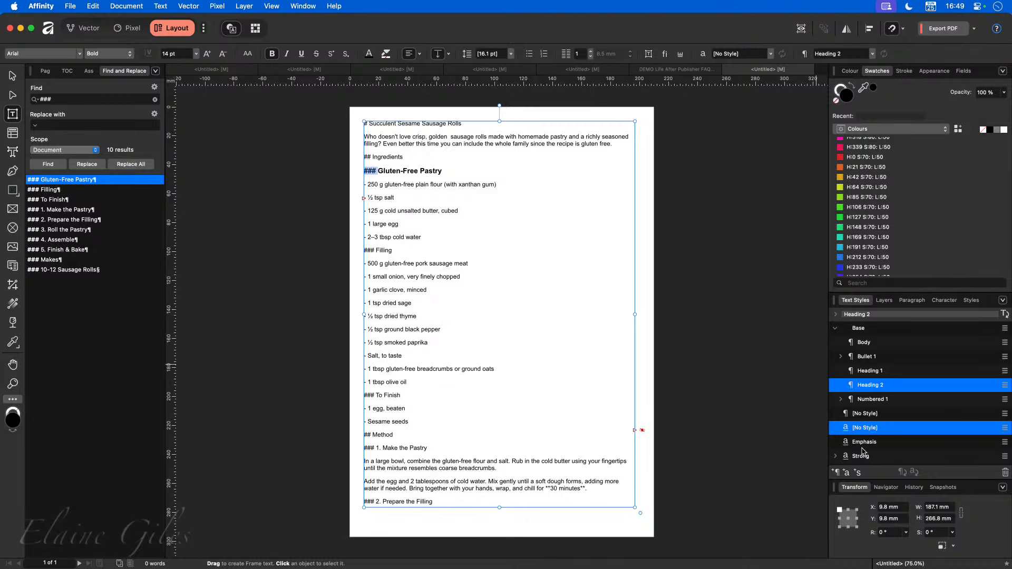
Create a Heading 3 paragraph style based on Heading 2 with font colour FF0000, applied to the "Gluten-Free Pastry" line.
{"action": "left_click", "coordinate": [838, 473]}
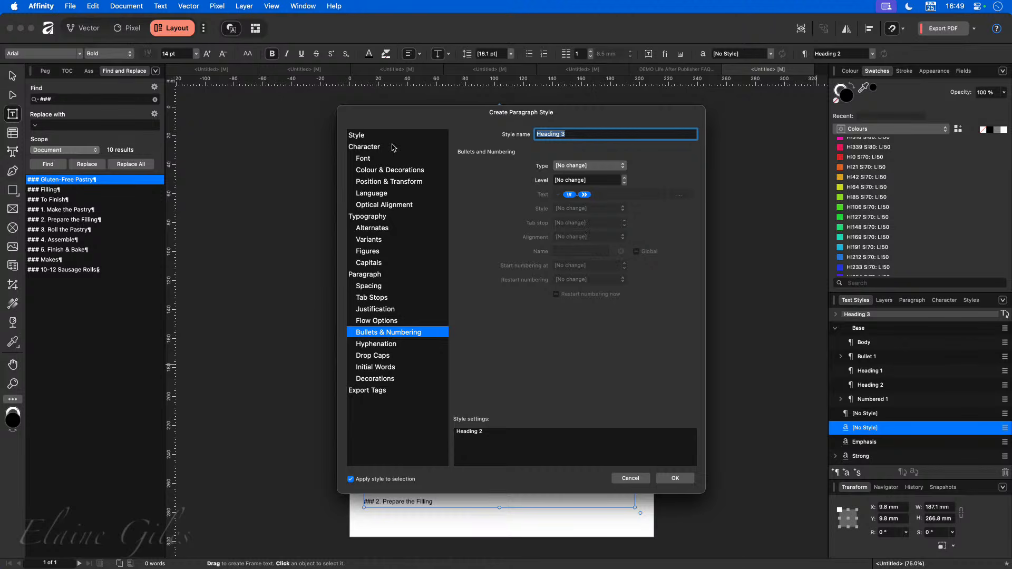
{"action": "left_click", "coordinate": [399, 170]}
{"action": "left_click", "coordinate": [552, 169]}
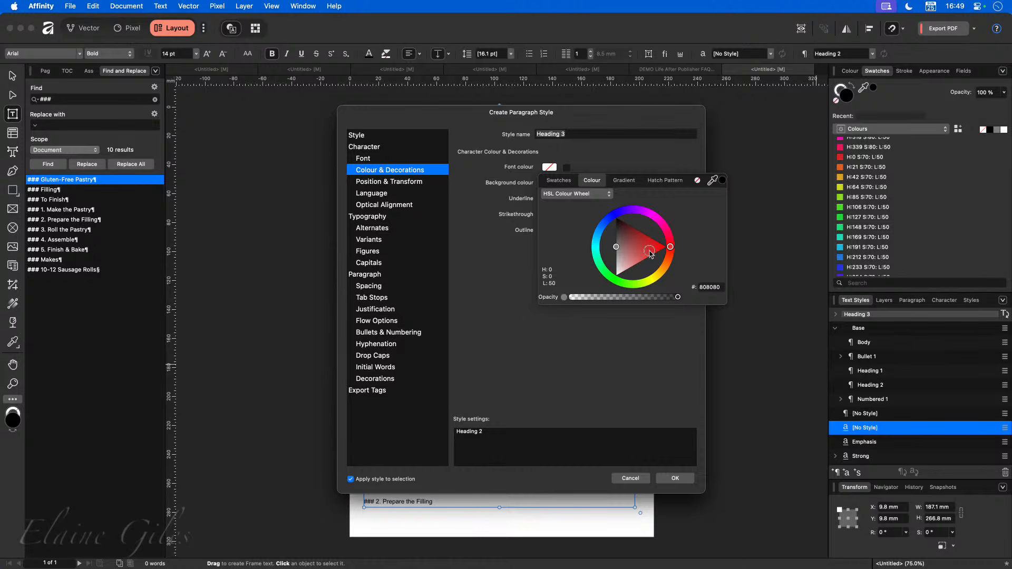
{"action": "left_click", "coordinate": [667, 246]}
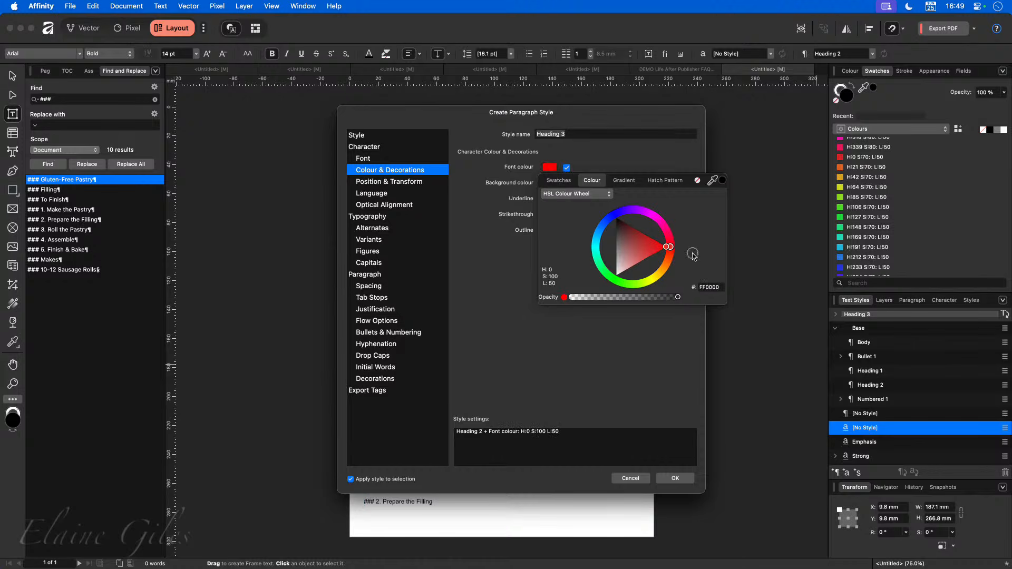
{"action": "left_click", "coordinate": [675, 479]}
{"action": "left_click", "coordinate": [430, 174]}
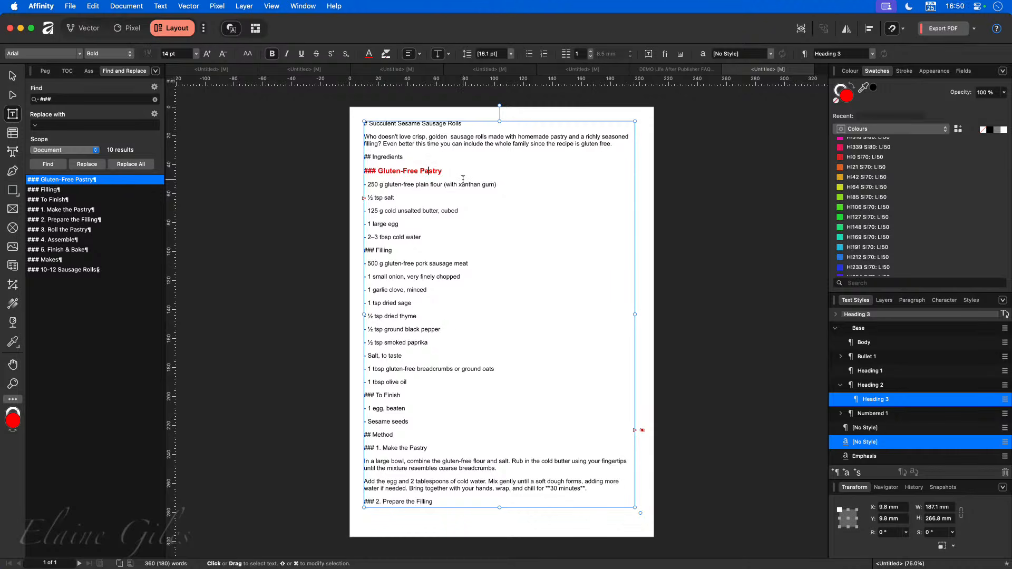
{"action": "right_click", "coordinate": [875, 404]}
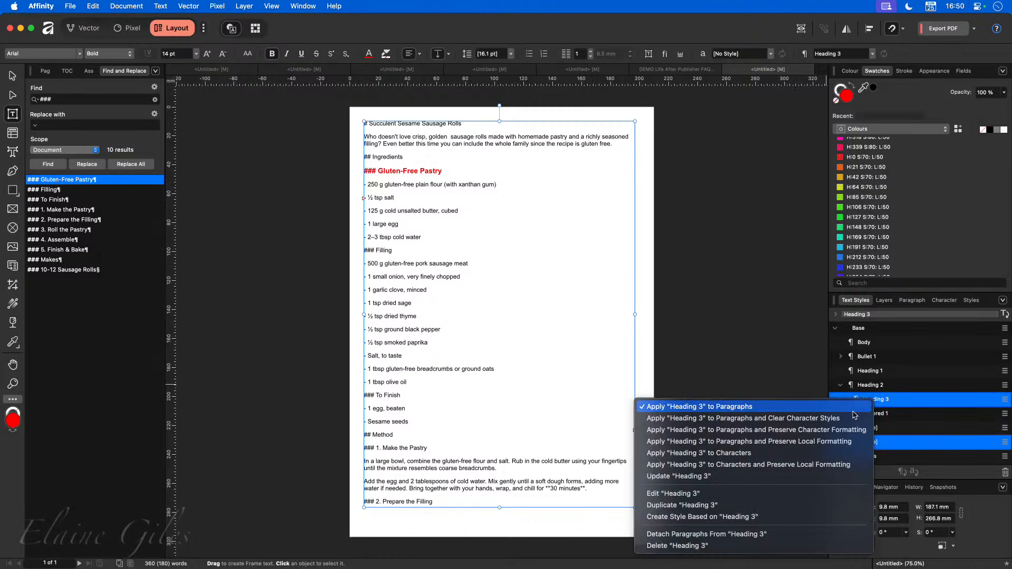
{"action": "left_click", "coordinate": [729, 321]}
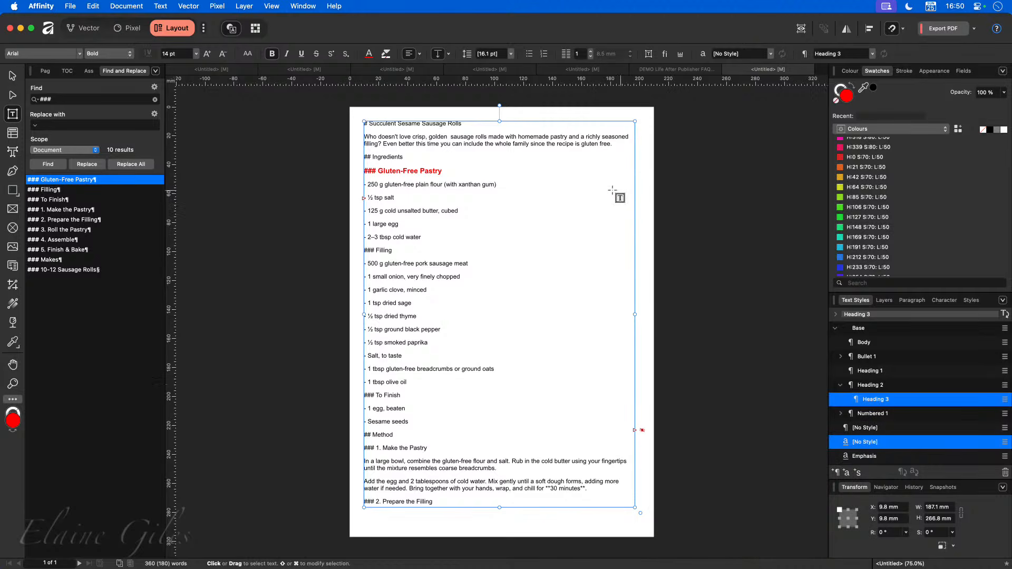
Apply the Heading 3 paragraph style to every line containing "### " through a document-wide find and replace.
{"action": "left_click", "coordinate": [50, 100]}
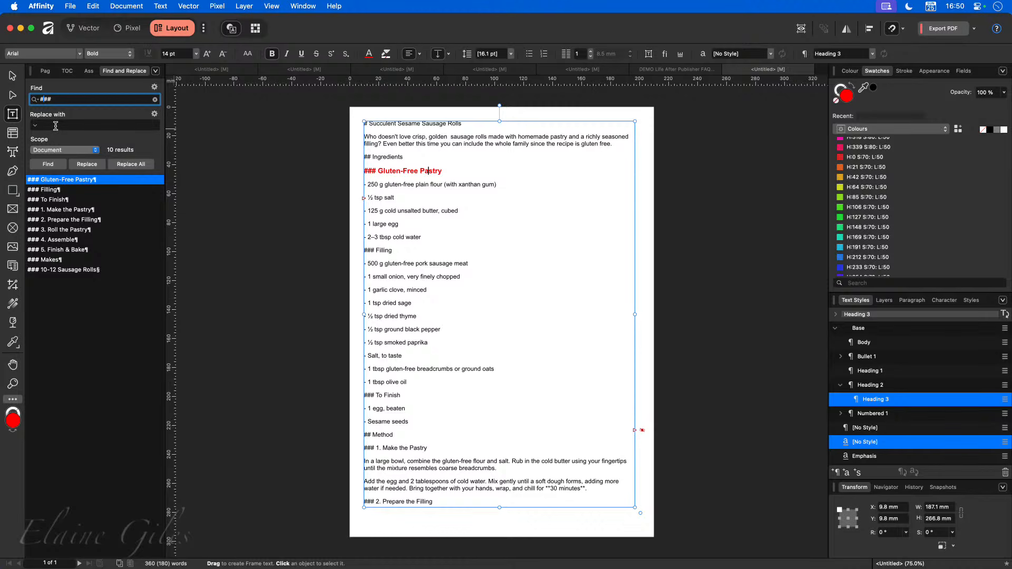
{"action": "left_click", "coordinate": [154, 115]}
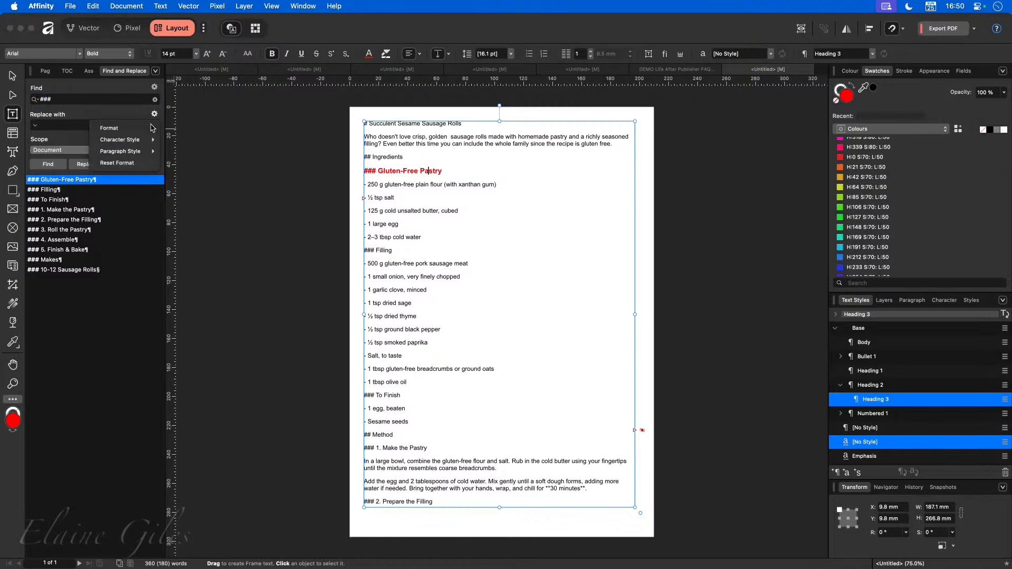
{"action": "mouse_move", "coordinate": [141, 153]}
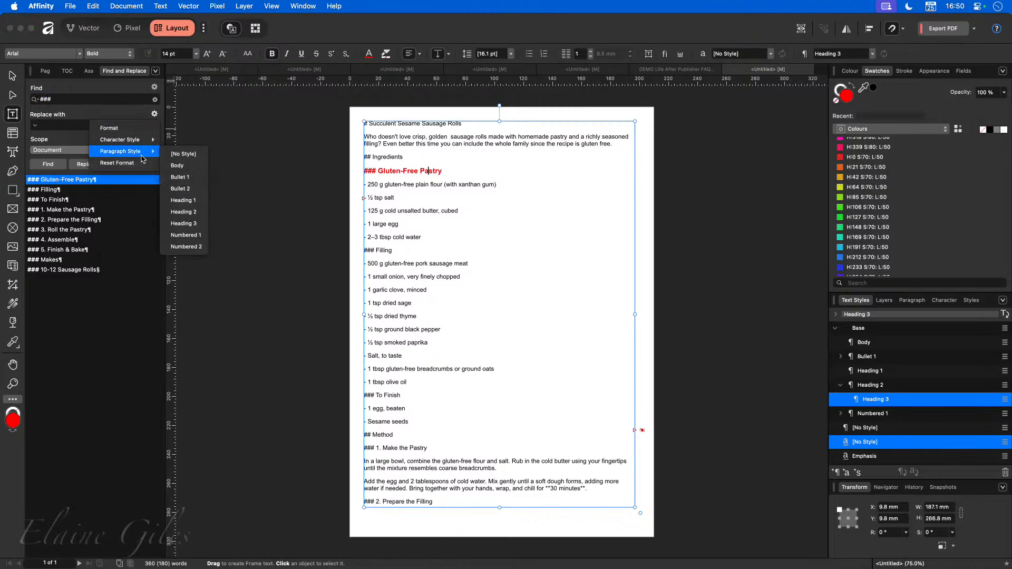
{"action": "left_click", "coordinate": [191, 223]}
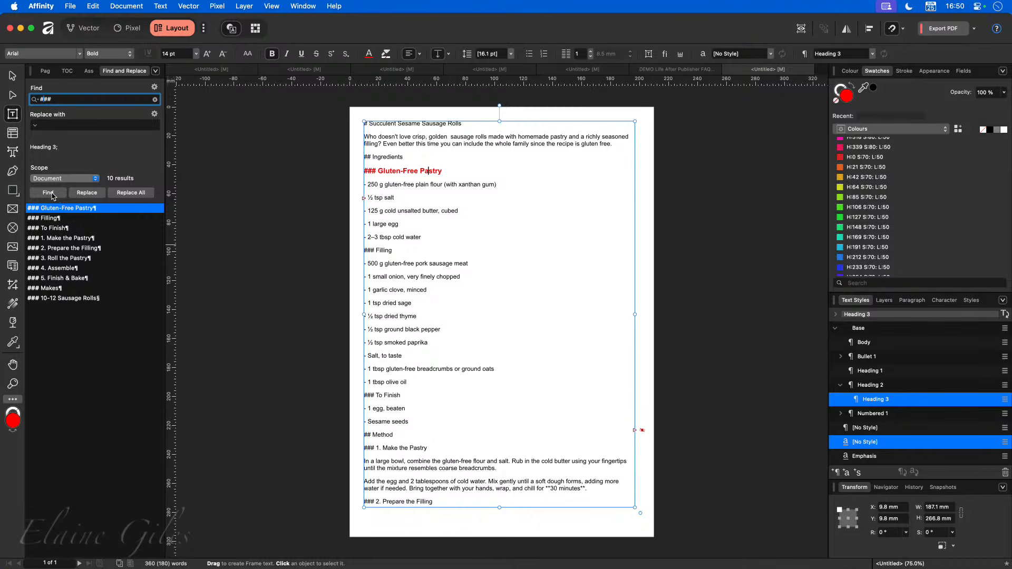
{"action": "left_click", "coordinate": [141, 195]}
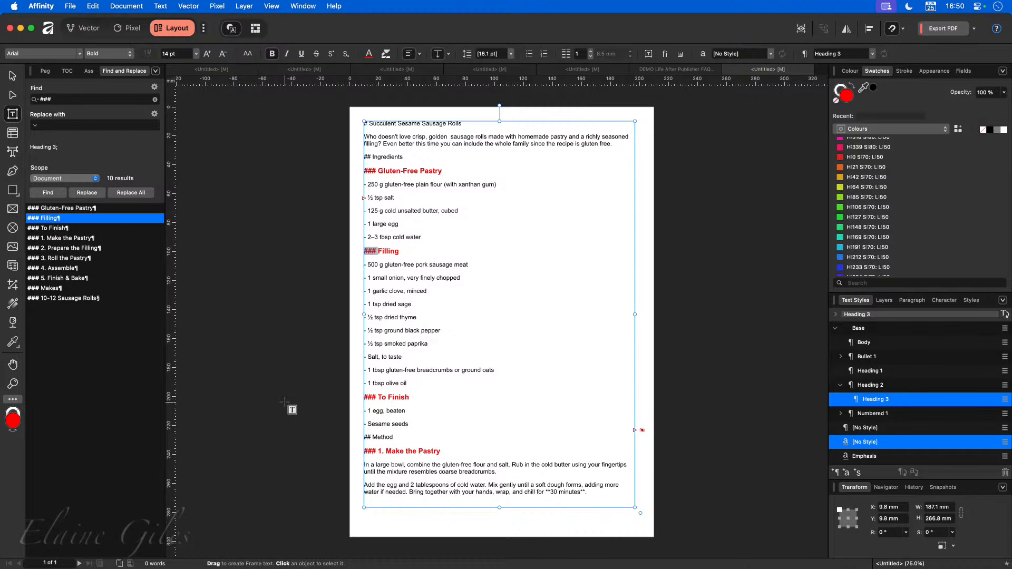
Reset the replacement format and remove all "### " markers by replacing them with nothing.
{"action": "left_click", "coordinate": [154, 114]}
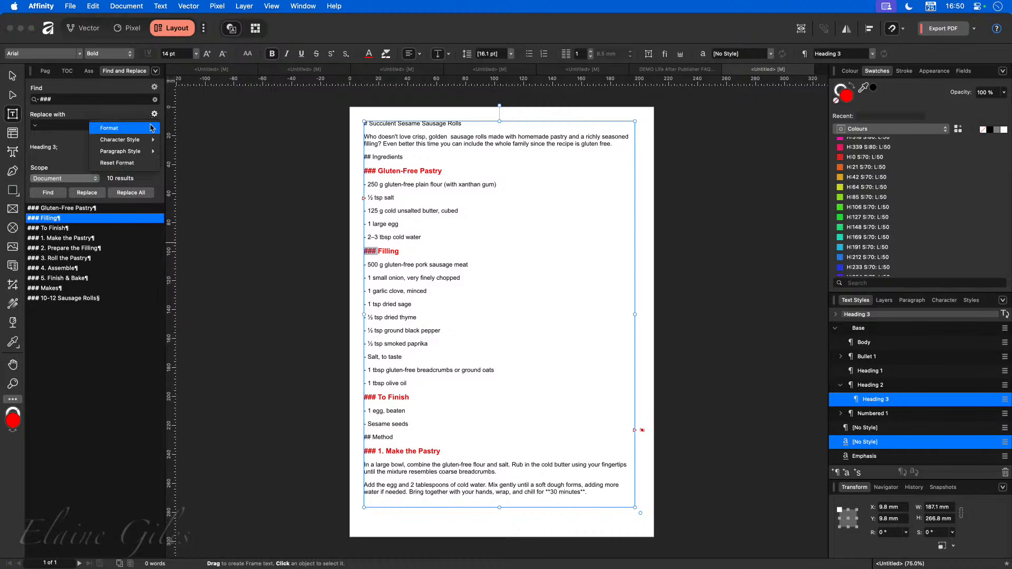
{"action": "left_click", "coordinate": [108, 161]}
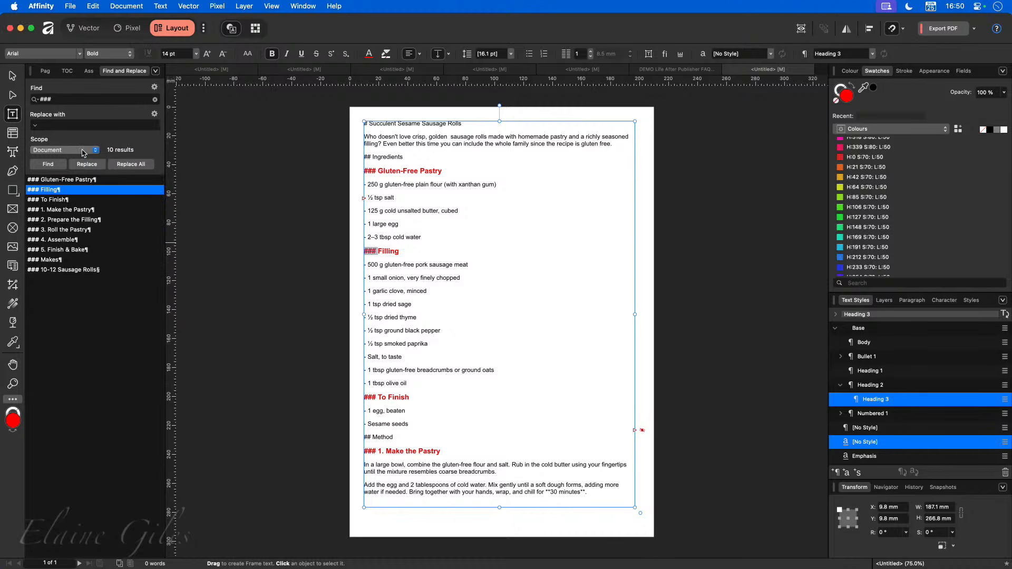
{"action": "left_click", "coordinate": [144, 165]}
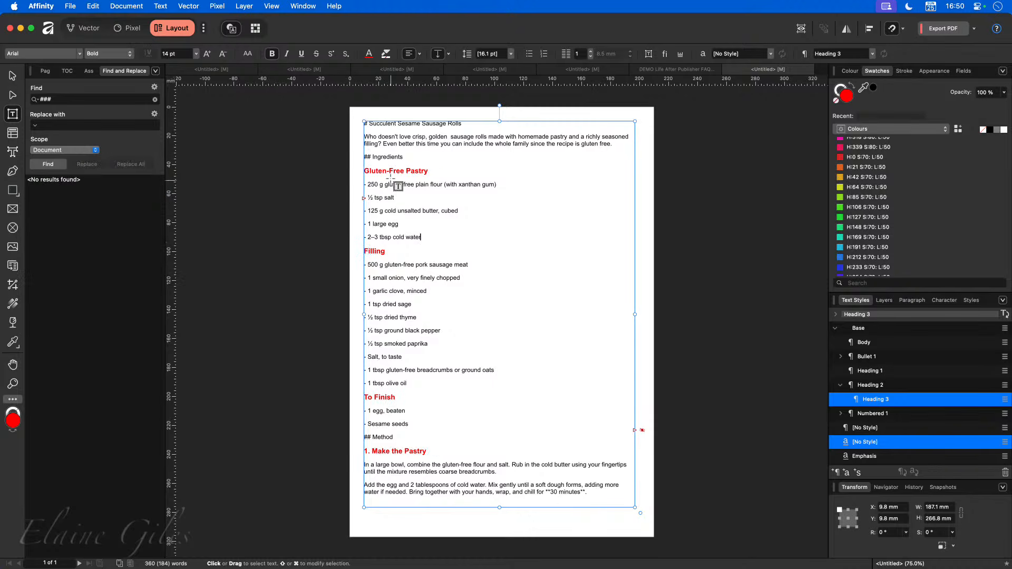
Find all "## " markers in the document and apply the Heading 2 paragraph style to their lines with a replace-all.
{"action": "left_click", "coordinate": [45, 99]}
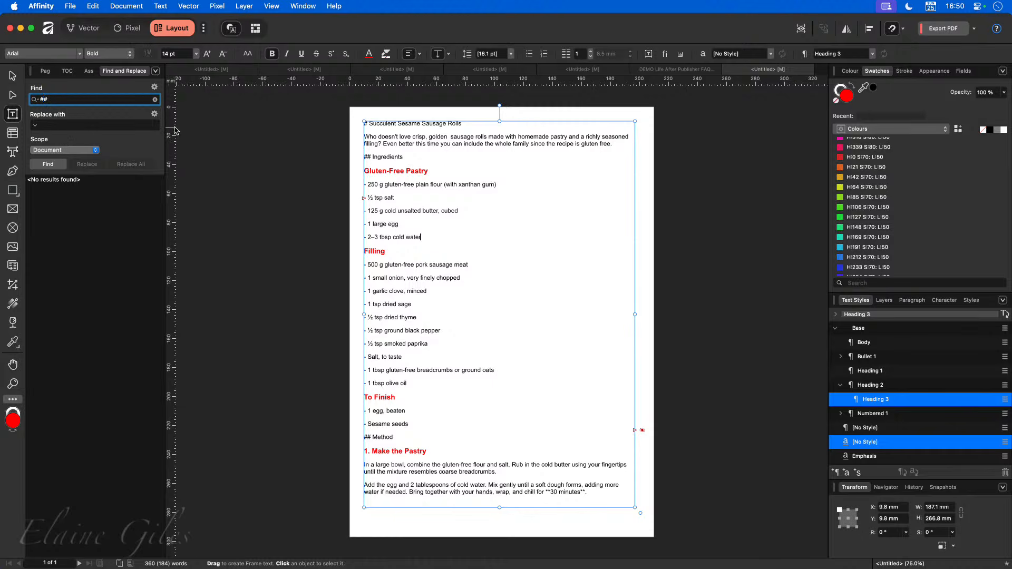
{"action": "left_click", "coordinate": [154, 114]}
{"action": "mouse_move", "coordinate": [152, 154]}
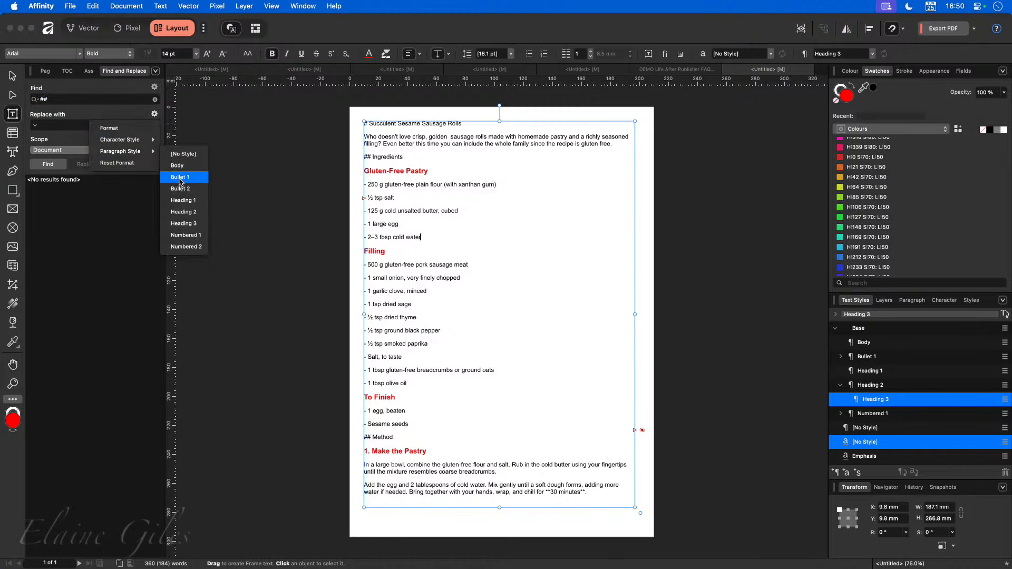
{"action": "left_click", "coordinate": [184, 212]}
{"action": "left_click", "coordinate": [47, 191]}
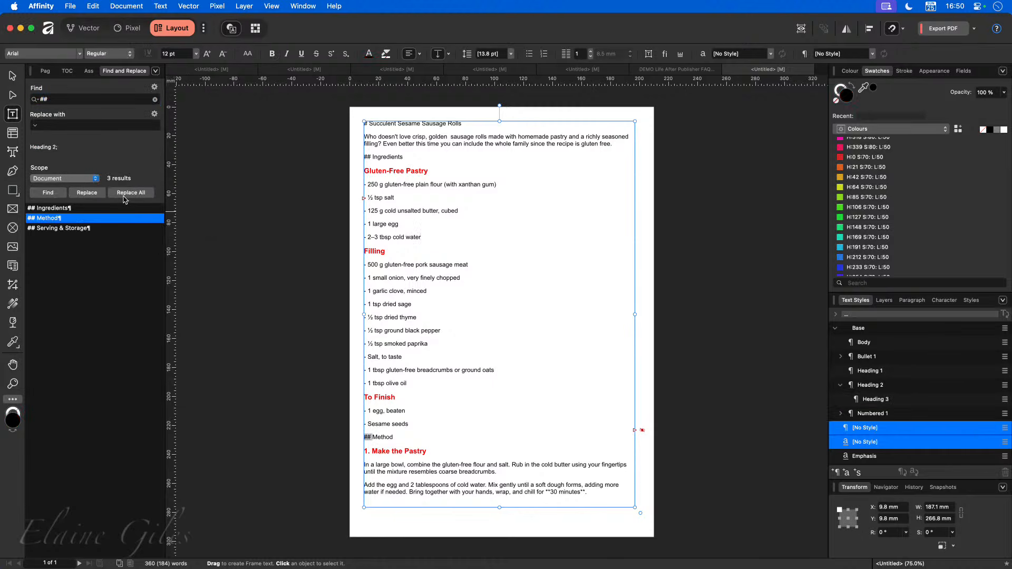
{"action": "left_click", "coordinate": [129, 193]}
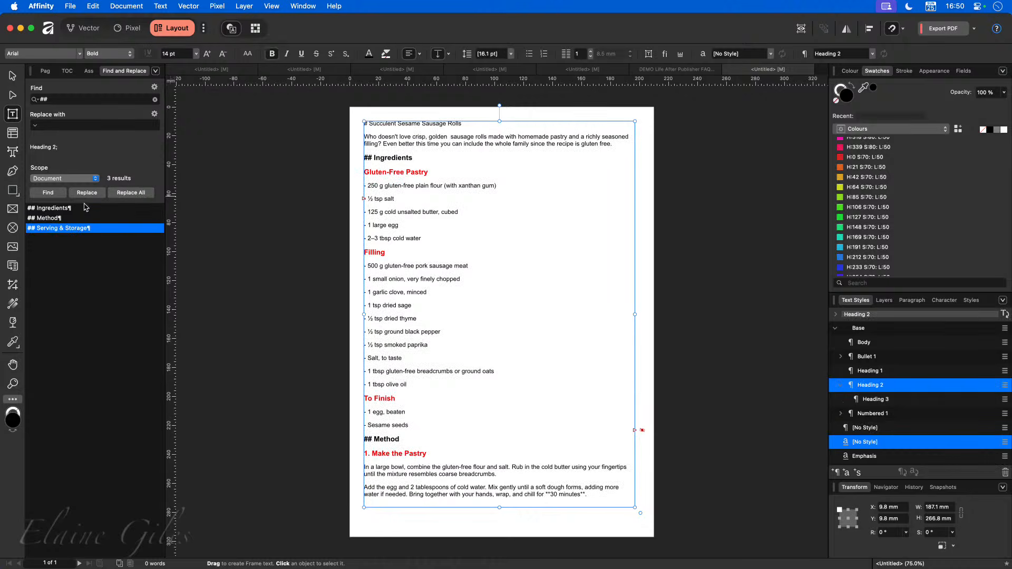
Reset the replacement format and delete all "## " markers by replacing them with nothing.
{"action": "left_click", "coordinate": [151, 111]}
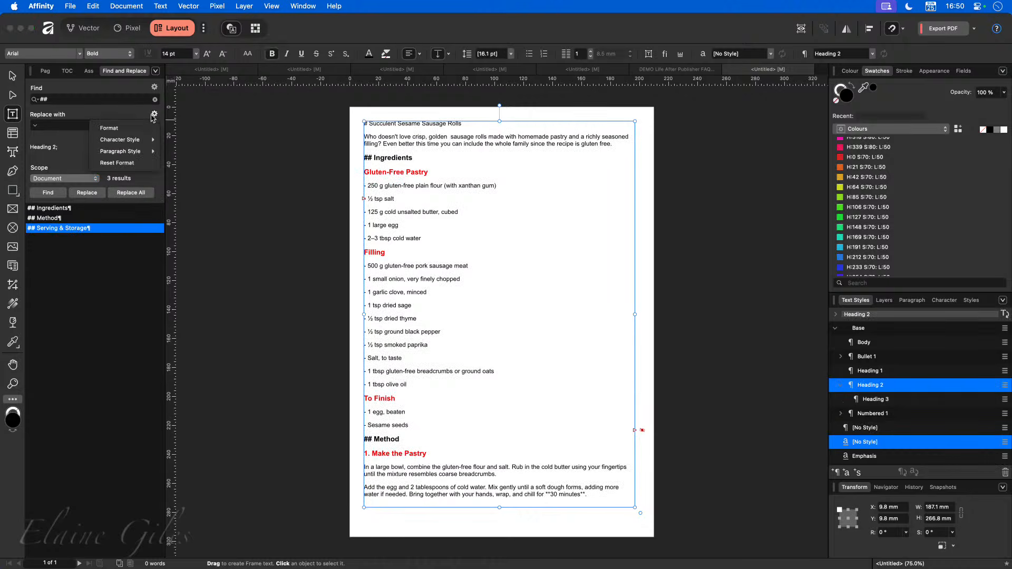
{"action": "left_click", "coordinate": [140, 194]}
{"action": "left_click", "coordinate": [142, 168]}
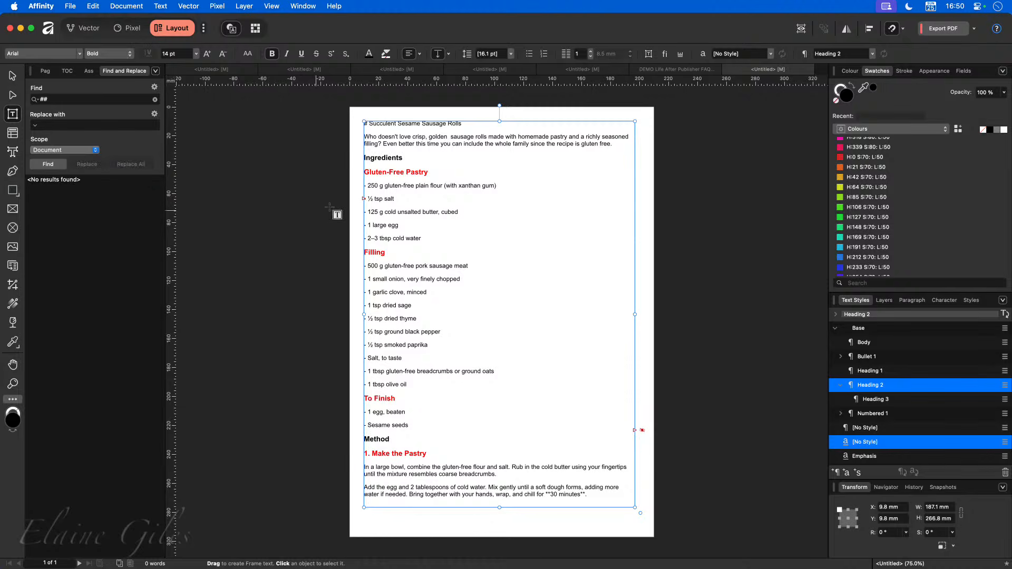
Find the single "# " marker across the document and apply the Heading 1 paragraph style to its line with a replace-all.
{"action": "double_click", "coordinate": [393, 158]}
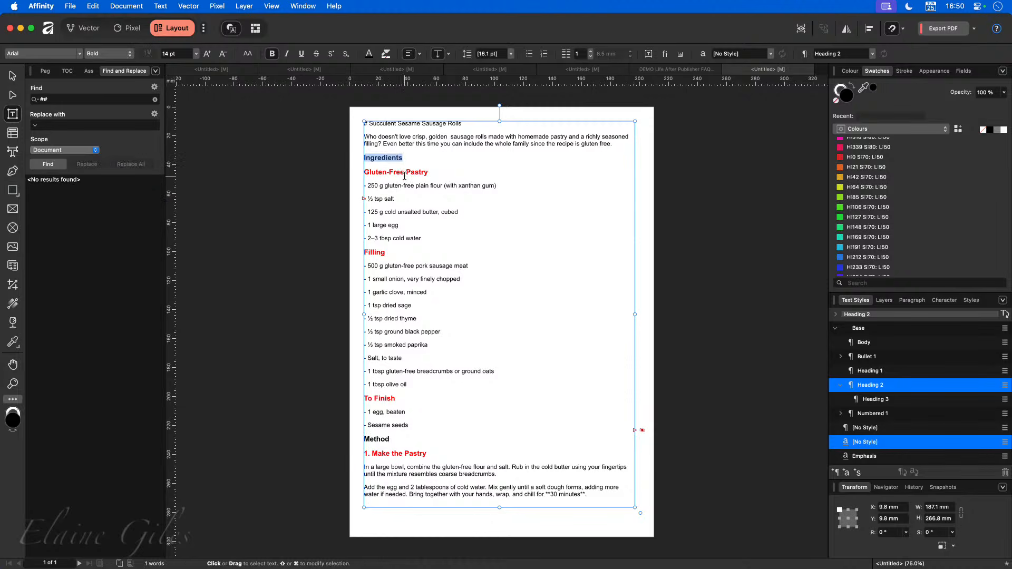
{"action": "double_click", "coordinate": [409, 124]}
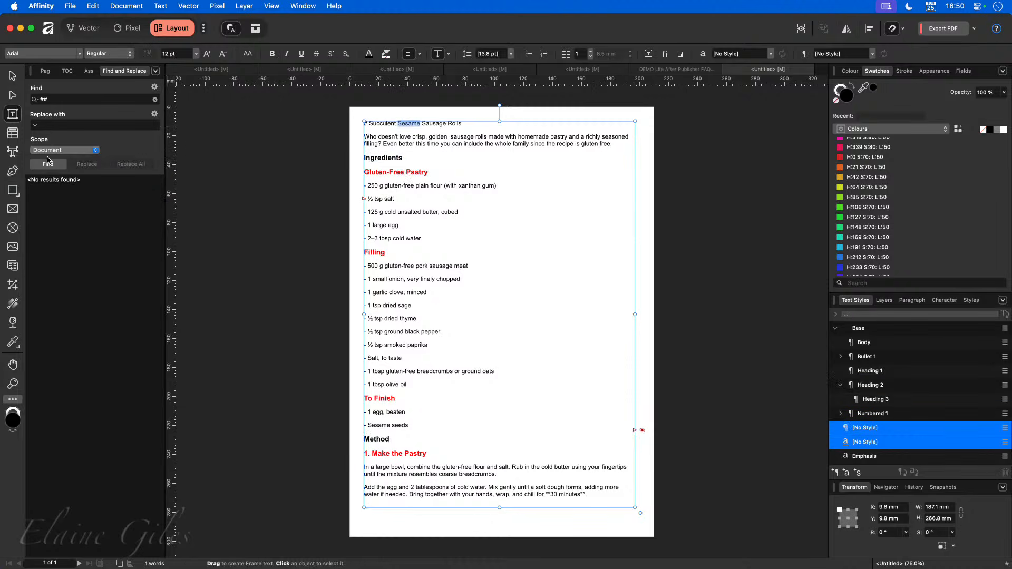
{"action": "left_click", "coordinate": [45, 99]}
{"action": "key", "text": "BackSpace"}
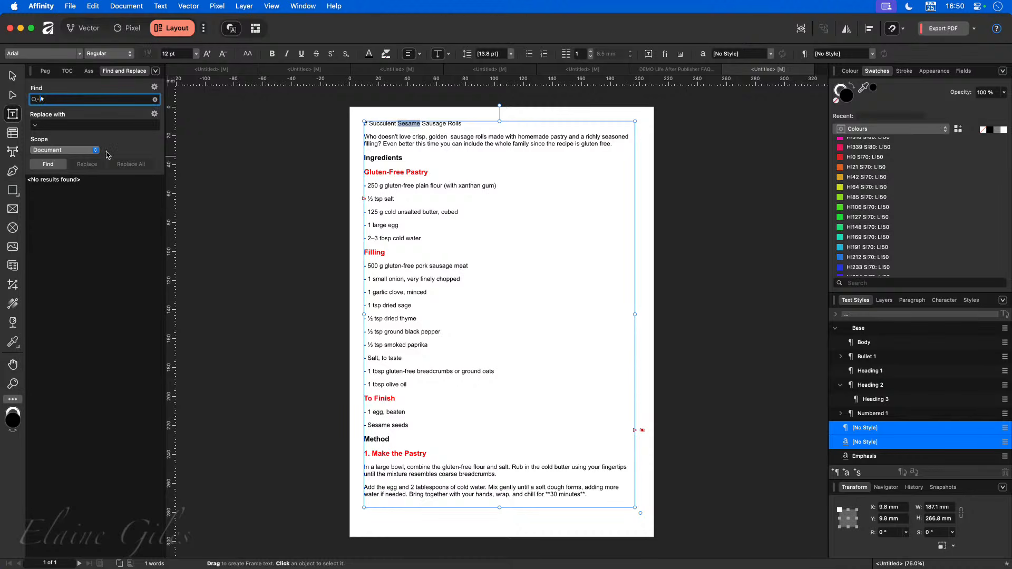
{"action": "left_click", "coordinate": [155, 115]}
{"action": "mouse_move", "coordinate": [127, 151]}
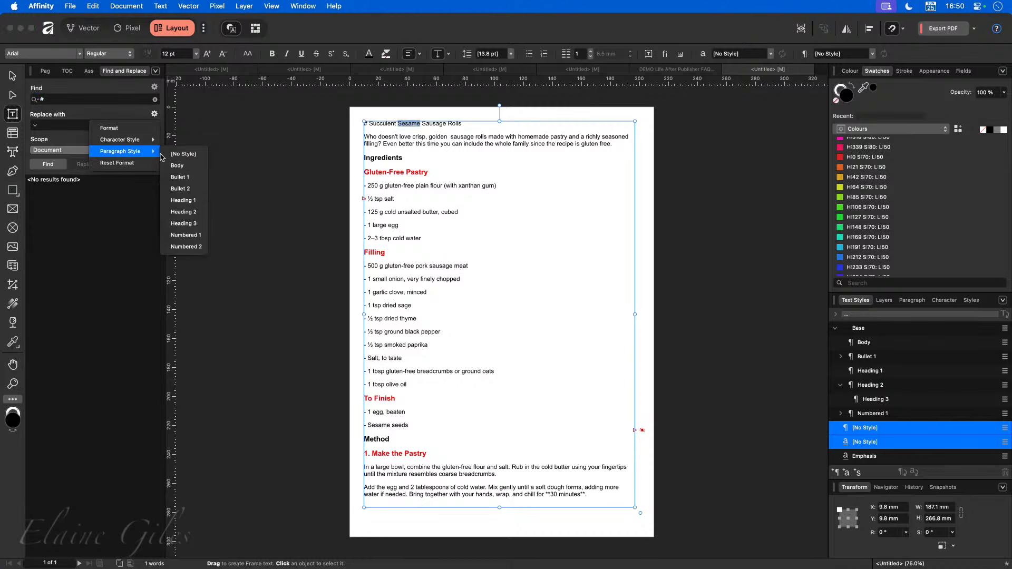
{"action": "left_click", "coordinate": [185, 201]}
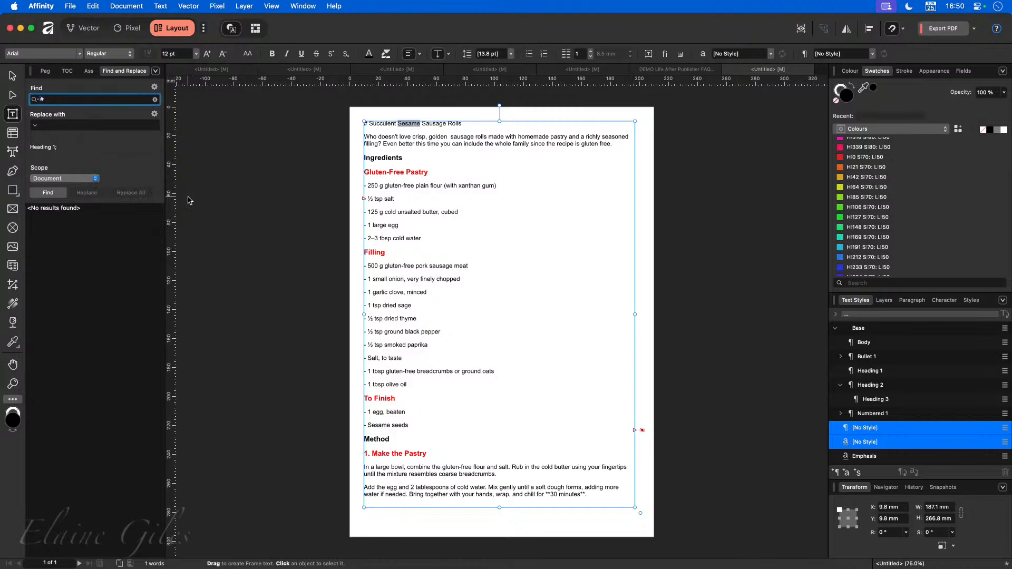
{"action": "left_click", "coordinate": [48, 192]}
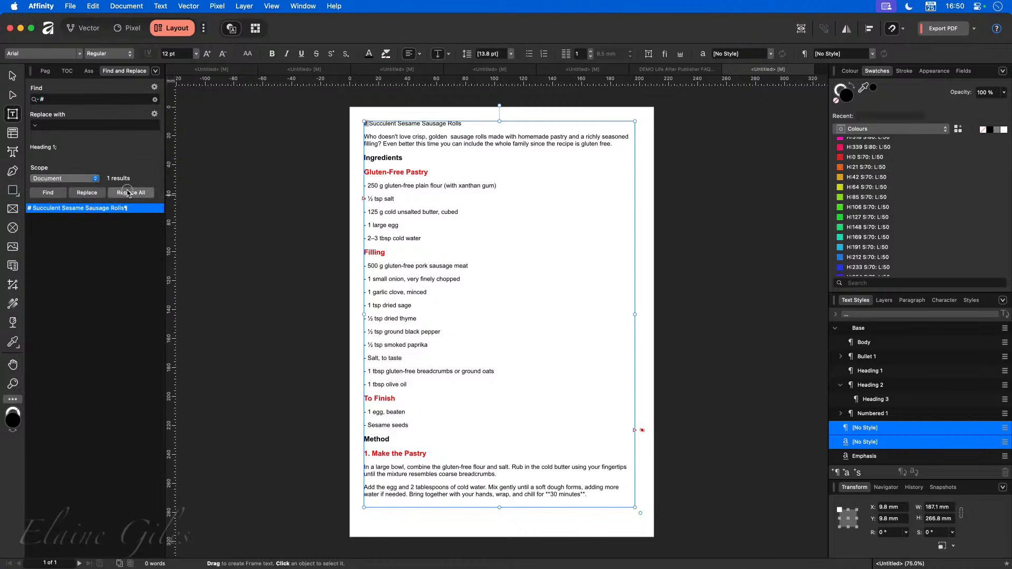
{"action": "left_click", "coordinate": [112, 193]}
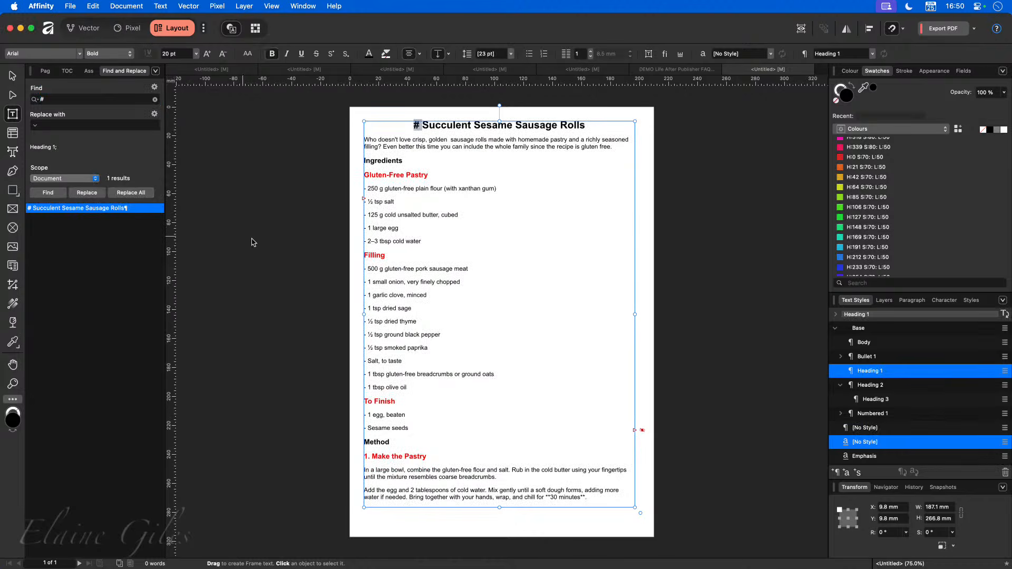
Reset the replacement format and delete the "# " marker from the recipe title by replacing it with nothing.
{"action": "left_click", "coordinate": [154, 114]}
{"action": "left_click", "coordinate": [133, 160]}
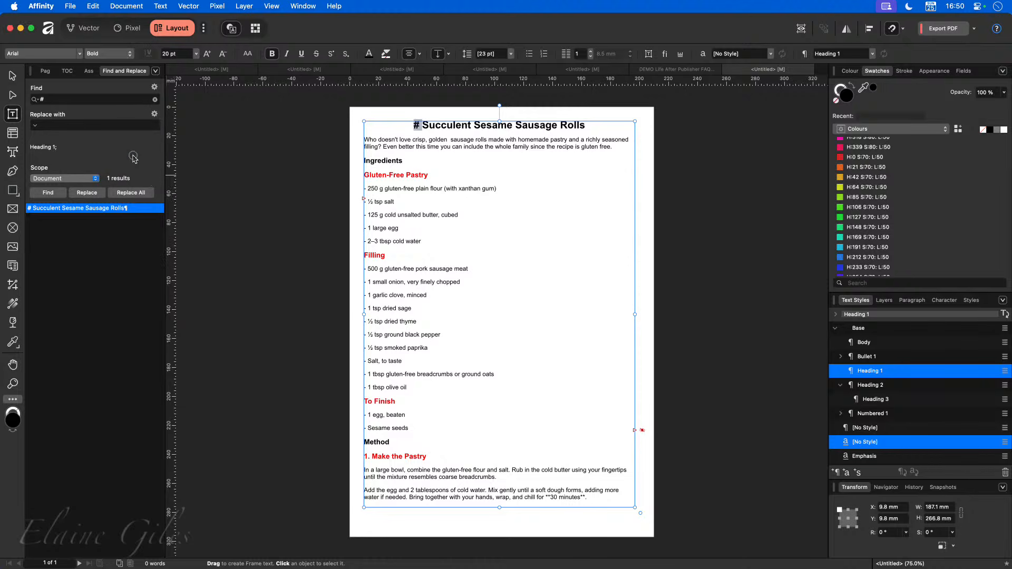
{"action": "left_click", "coordinate": [154, 114]}
{"action": "left_click", "coordinate": [154, 115]}
{"action": "left_click", "coordinate": [154, 115]}
{"action": "mouse_move", "coordinate": [151, 152]}
{"action": "left_click", "coordinate": [117, 162]}
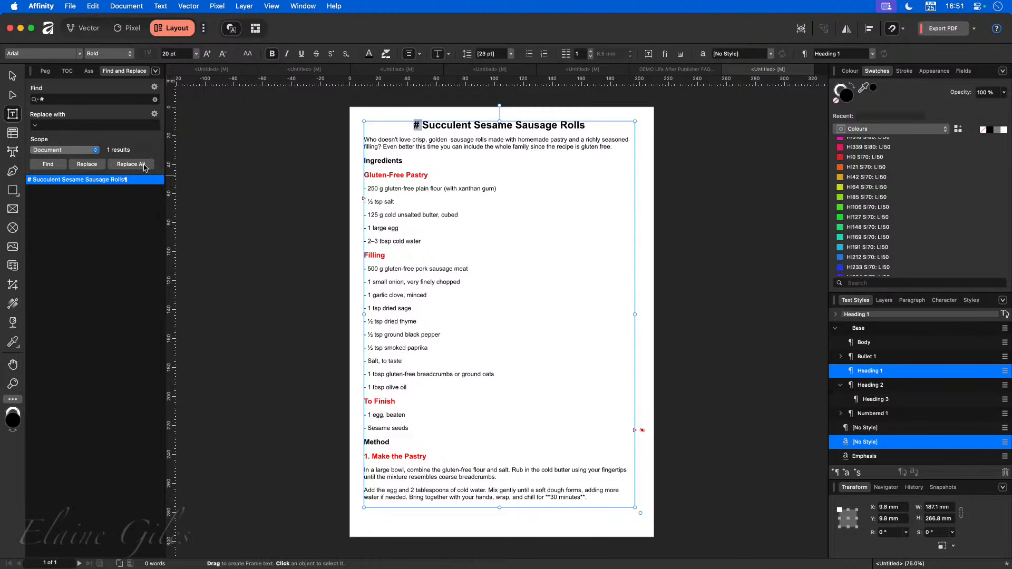
{"action": "left_click", "coordinate": [129, 164]}
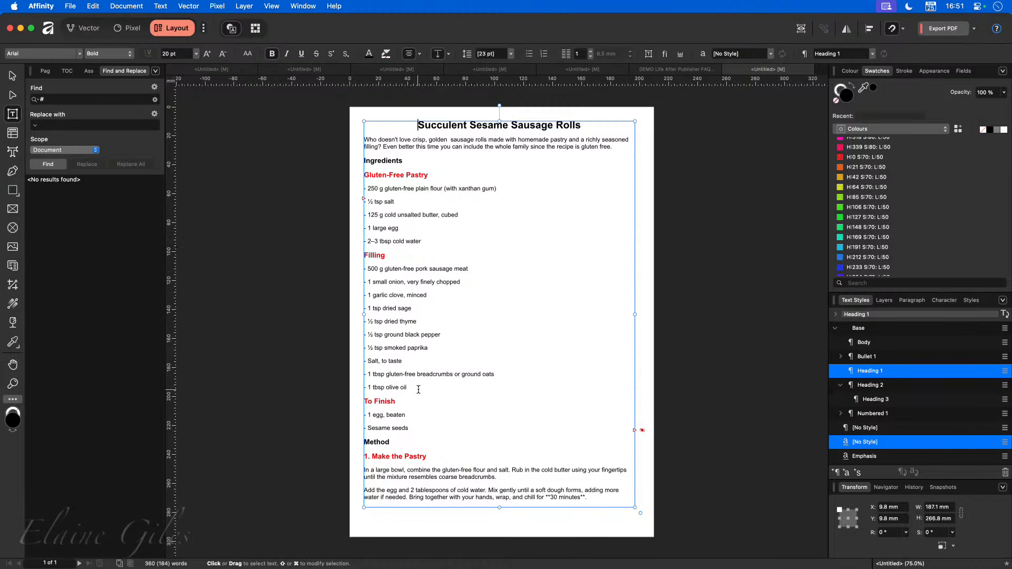
Examine the remaining Markdown in the recipe and select the "**30 minutes**" text in the Make the Pastry section.
{"action": "left_click_drag", "start_coordinate": [419, 389], "coordinate": [349, 270]}
{"action": "scroll", "coordinate": [453, 379], "scroll_direction": "down", "scroll_amount": 3}
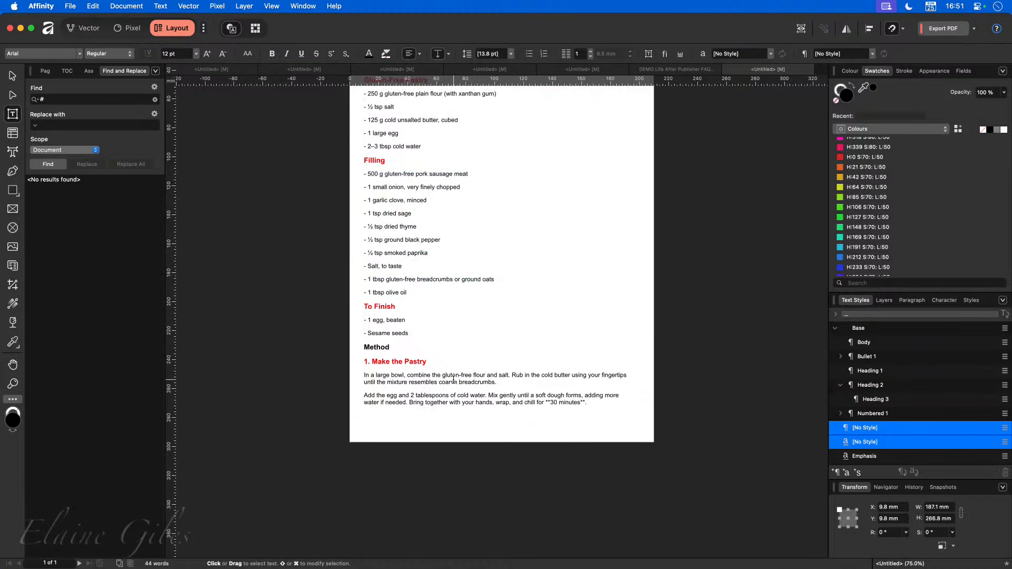
{"action": "left_click_drag", "start_coordinate": [588, 402], "coordinate": [545, 402]}
{"action": "scroll", "coordinate": [390, 417], "scroll_direction": "up", "scroll_amount": 2}
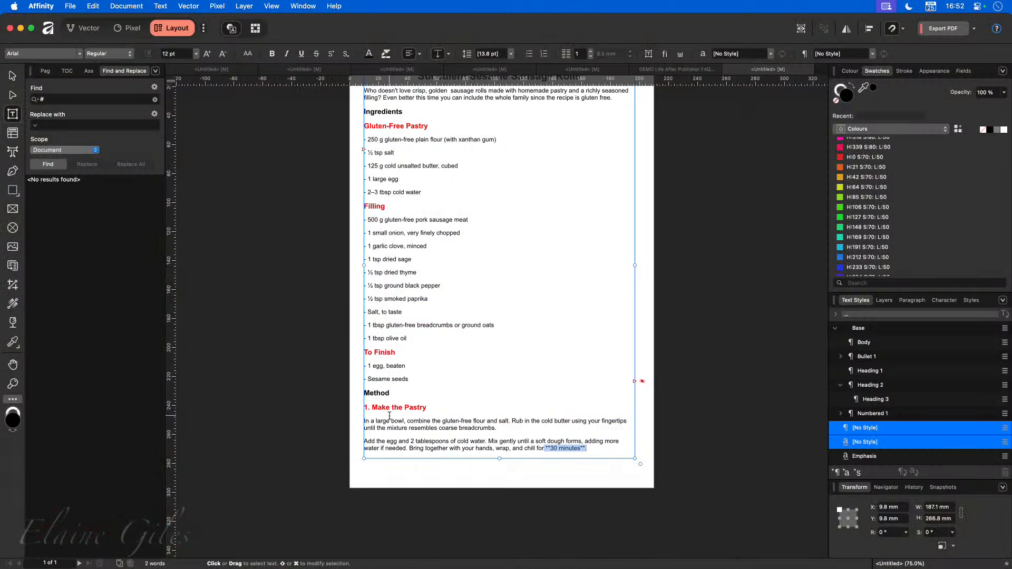
Switch to the DEMO Life After Publisher FAQ document and look through its opening pages and the General Questions section.
{"action": "left_click", "coordinate": [659, 72]}
{"action": "scroll", "coordinate": [460, 202], "scroll_direction": "up", "scroll_amount": 10}
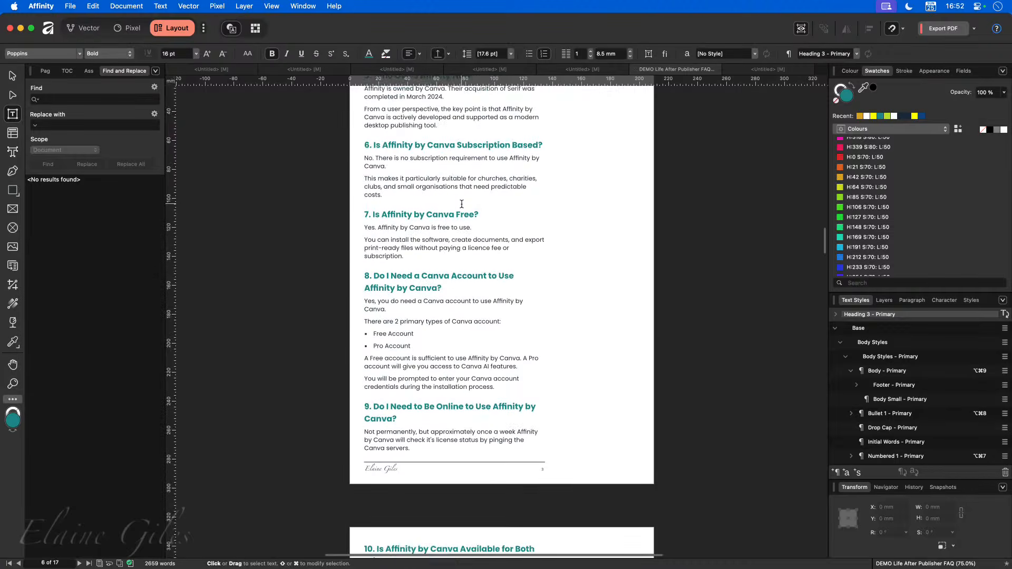
{"action": "scroll", "coordinate": [460, 202], "scroll_direction": "up", "scroll_amount": 10}
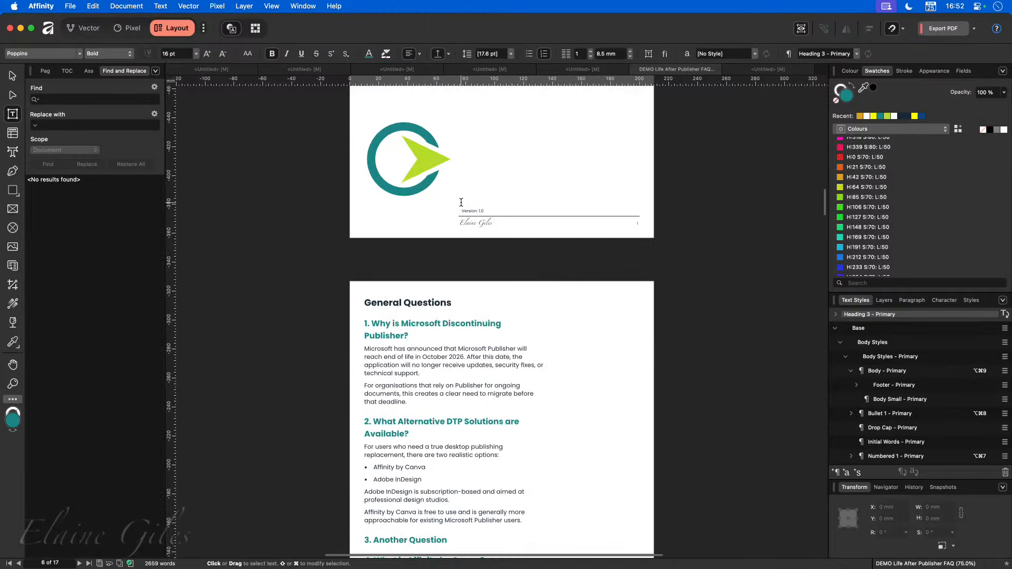
{"action": "scroll", "coordinate": [462, 203], "scroll_direction": "up", "scroll_amount": 5}
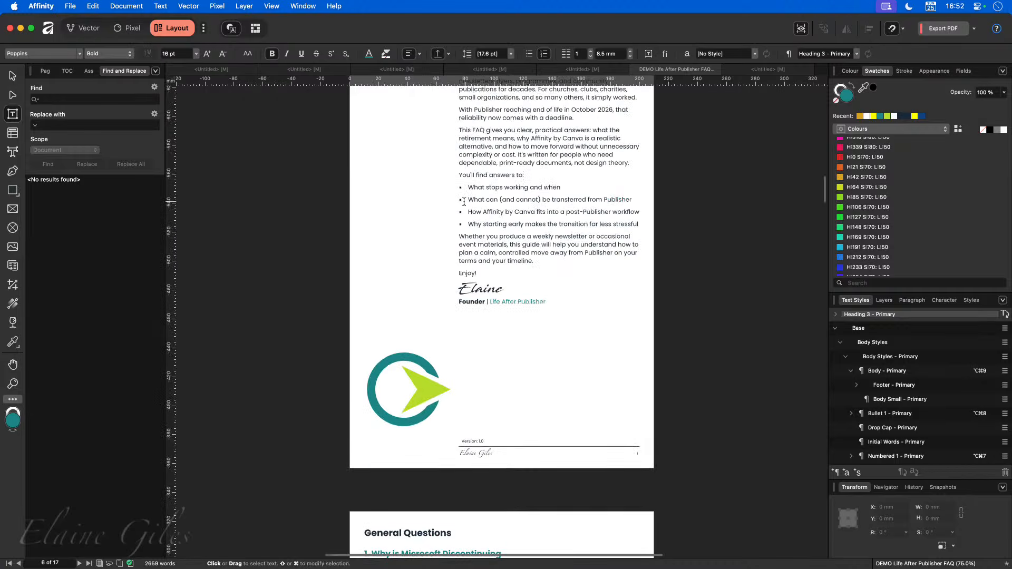
{"action": "scroll", "coordinate": [464, 201], "scroll_direction": "up", "scroll_amount": 3}
{"action": "scroll", "coordinate": [463, 198], "scroll_direction": "down", "scroll_amount": 12}
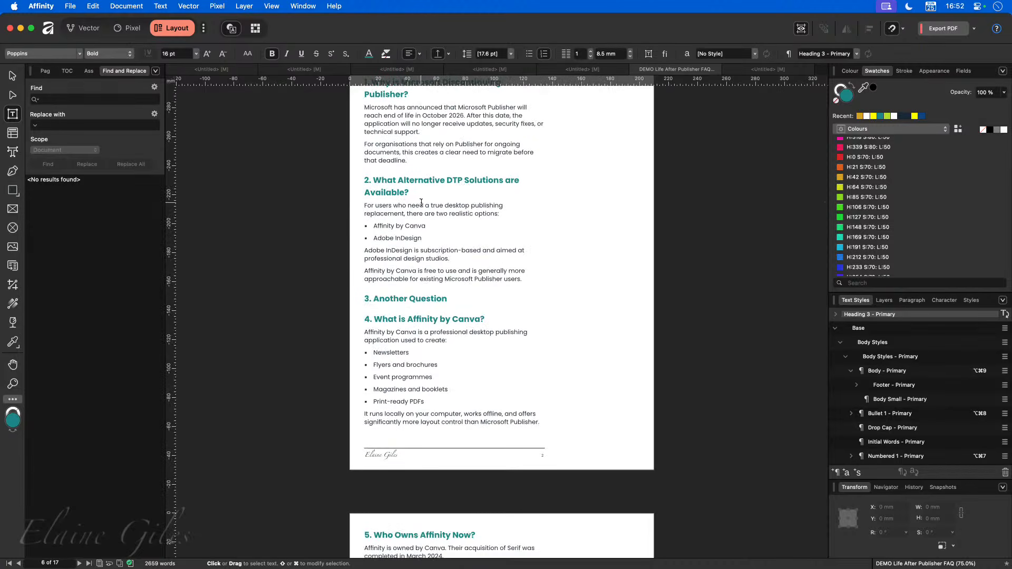
Insert a new paragraph reading "Another Question" after the first answer paragraph under question 1.
{"action": "left_click", "coordinate": [431, 135]}
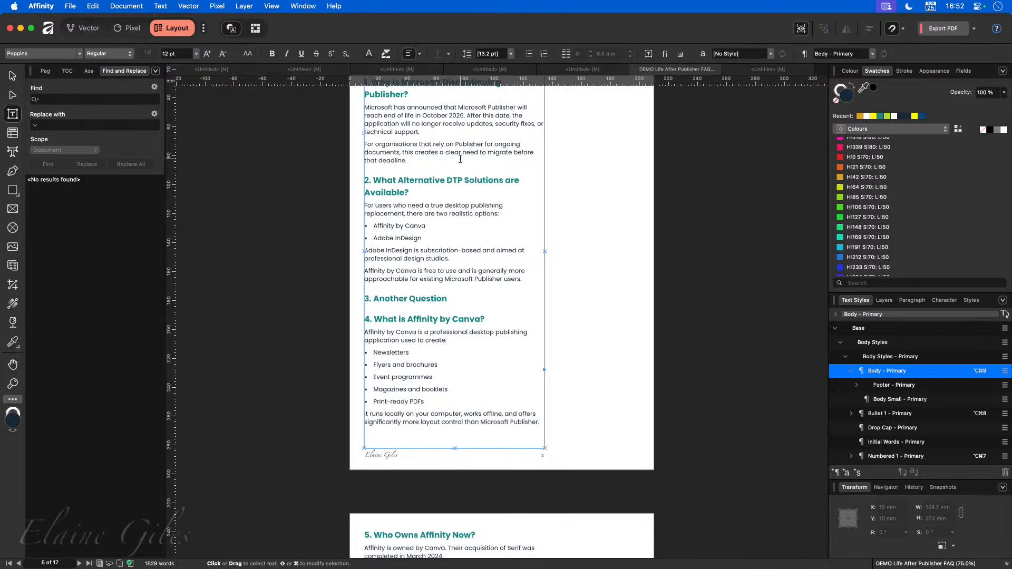
{"action": "scroll", "coordinate": [458, 153], "scroll_direction": "up", "scroll_amount": 1}
{"action": "key", "text": "Return"}
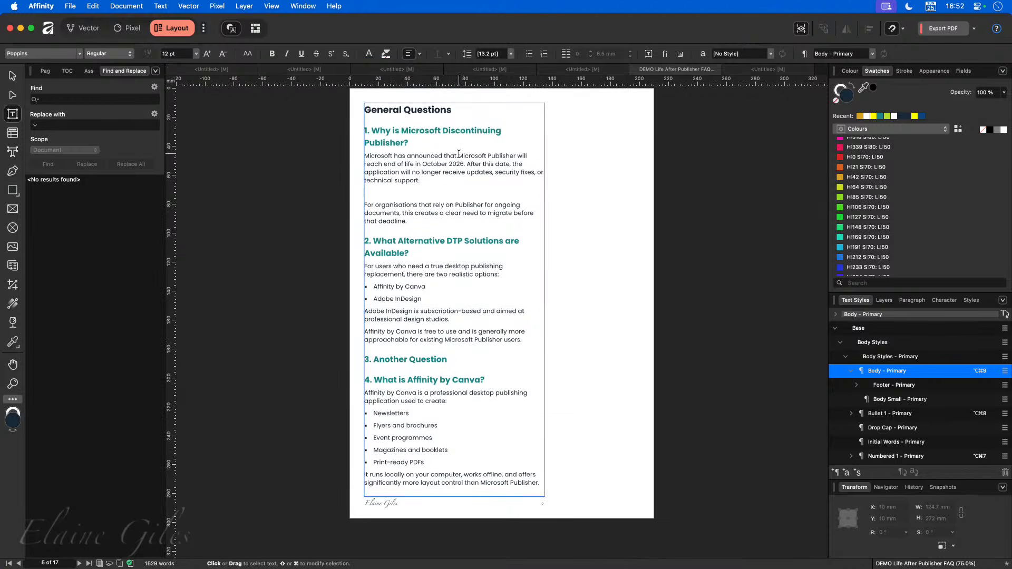
{"action": "type", "text": "Another Question"}
Examine the document's text styles and the keyboard shortcuts assigned to the Headings - Primary group.
{"action": "scroll", "coordinate": [900, 428], "scroll_direction": "down", "scroll_amount": 1}
{"action": "scroll", "coordinate": [900, 429], "scroll_direction": "down", "scroll_amount": 10}
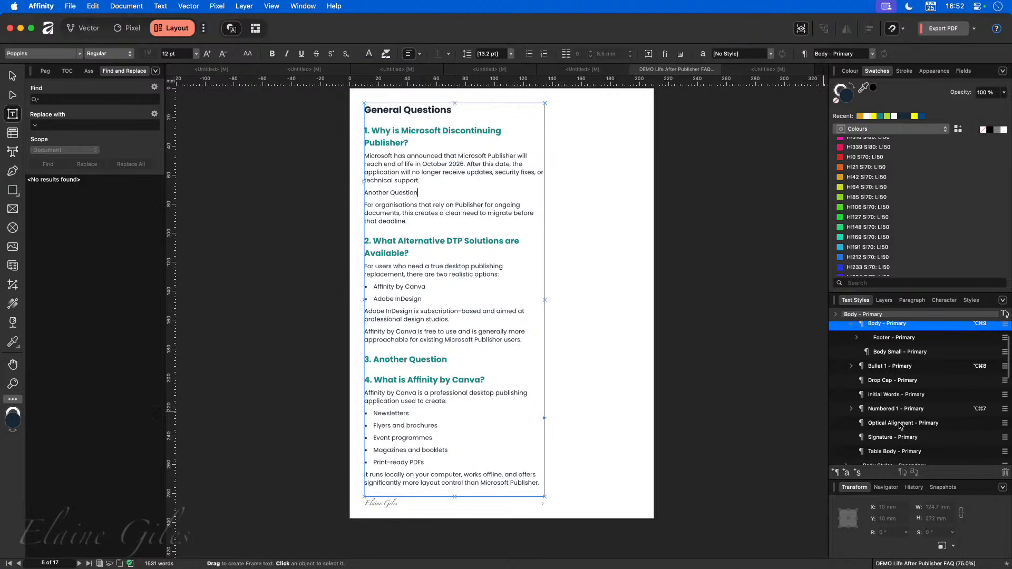
{"action": "scroll", "coordinate": [899, 423], "scroll_direction": "up", "scroll_amount": 10}
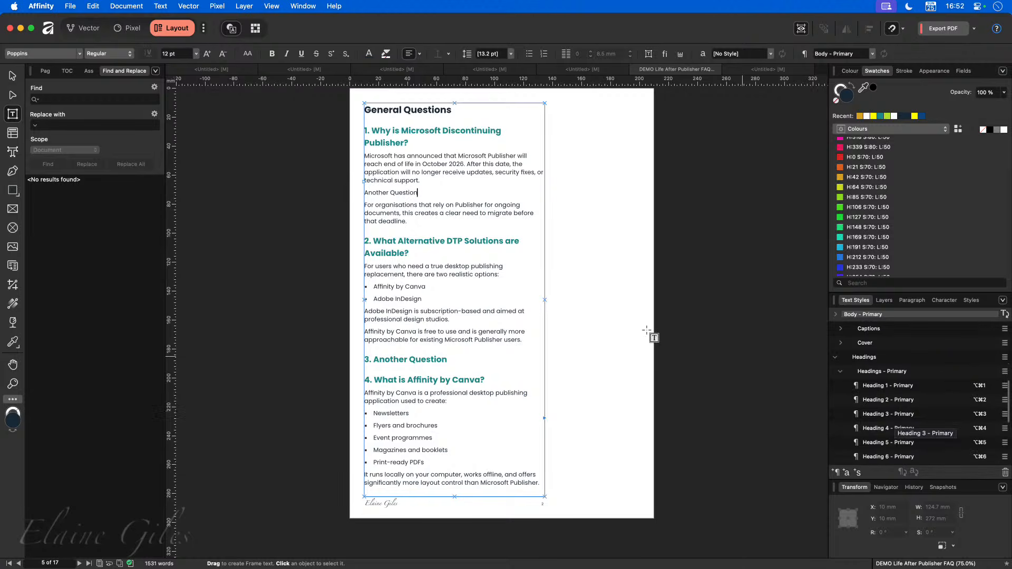
{"action": "left_click", "coordinate": [406, 193]}
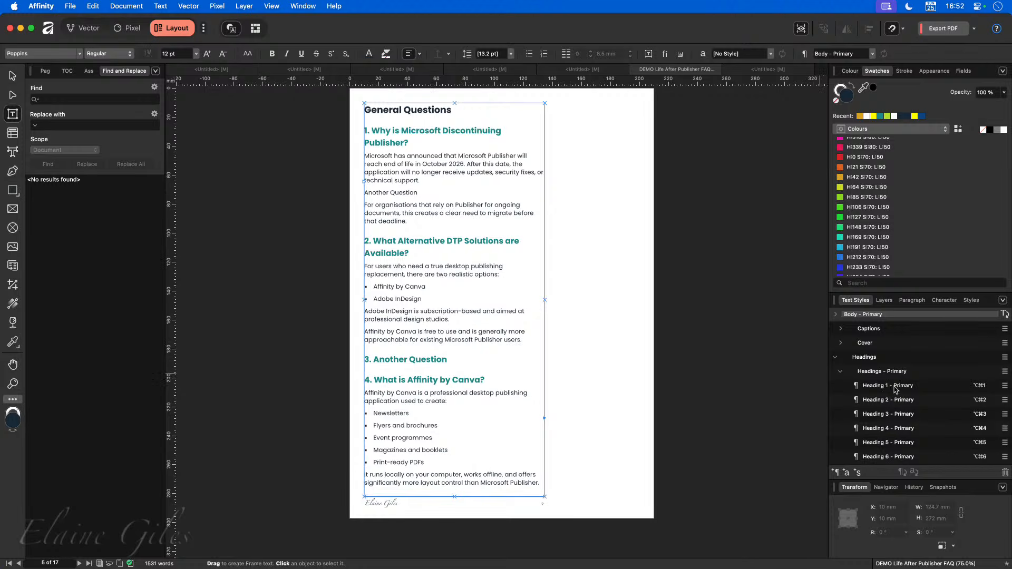
{"action": "left_click_drag", "start_coordinate": [847, 373], "coordinate": [997, 467]}
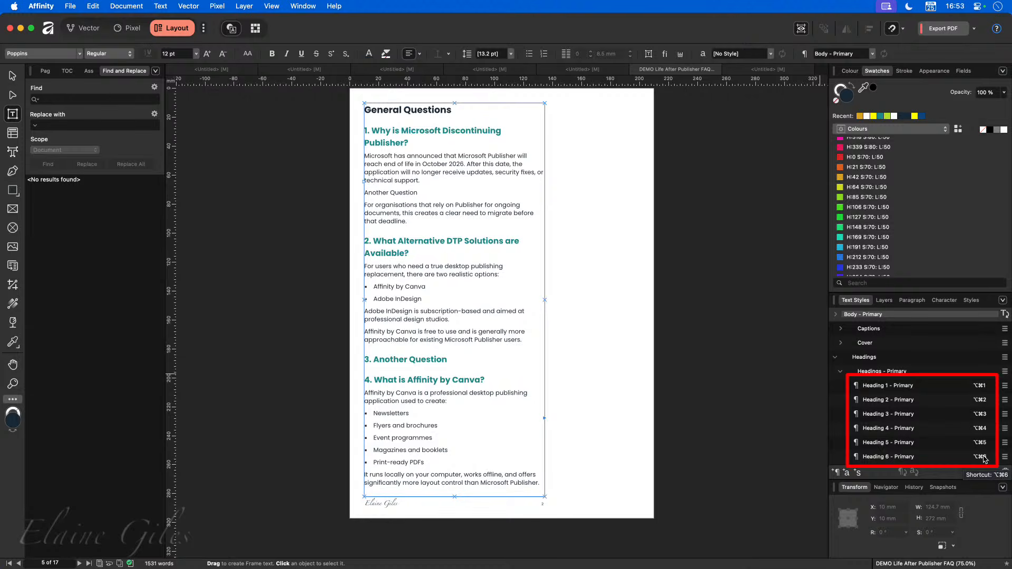
{"action": "scroll", "coordinate": [959, 445], "scroll_direction": "down", "scroll_amount": 5}
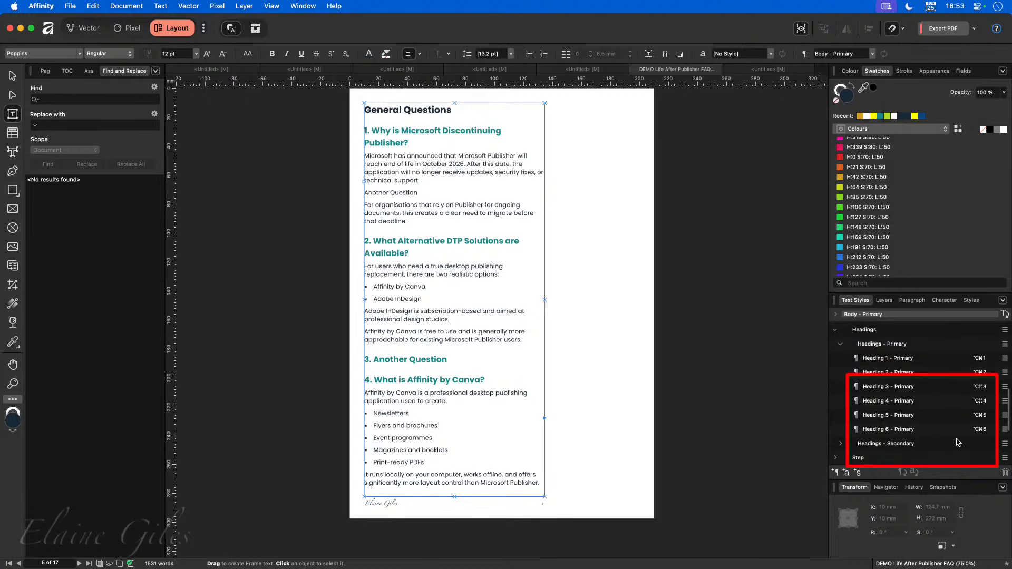
{"action": "scroll", "coordinate": [958, 442], "scroll_direction": "down", "scroll_amount": 4}
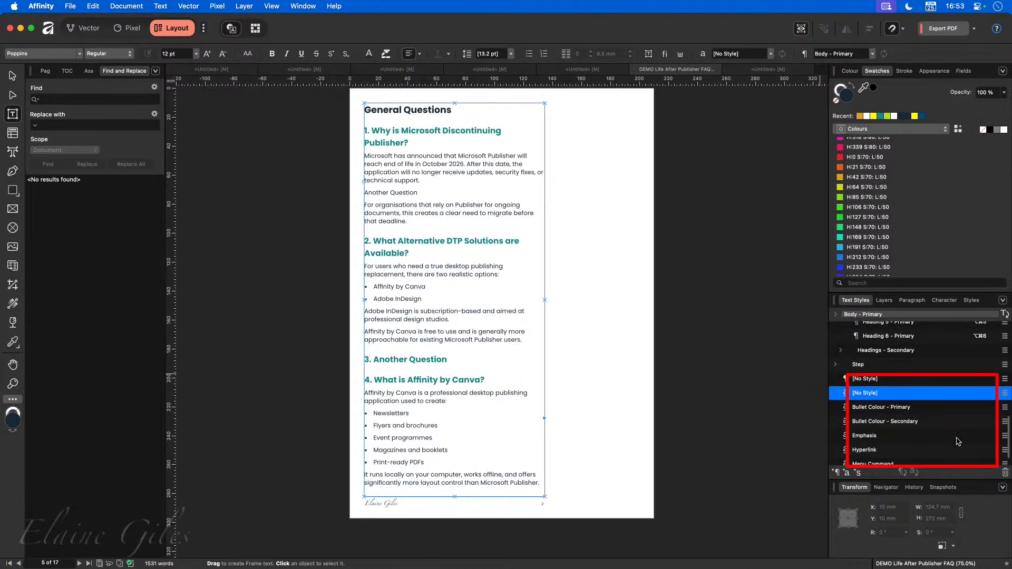
{"action": "scroll", "coordinate": [958, 441], "scroll_direction": "up", "scroll_amount": 6}
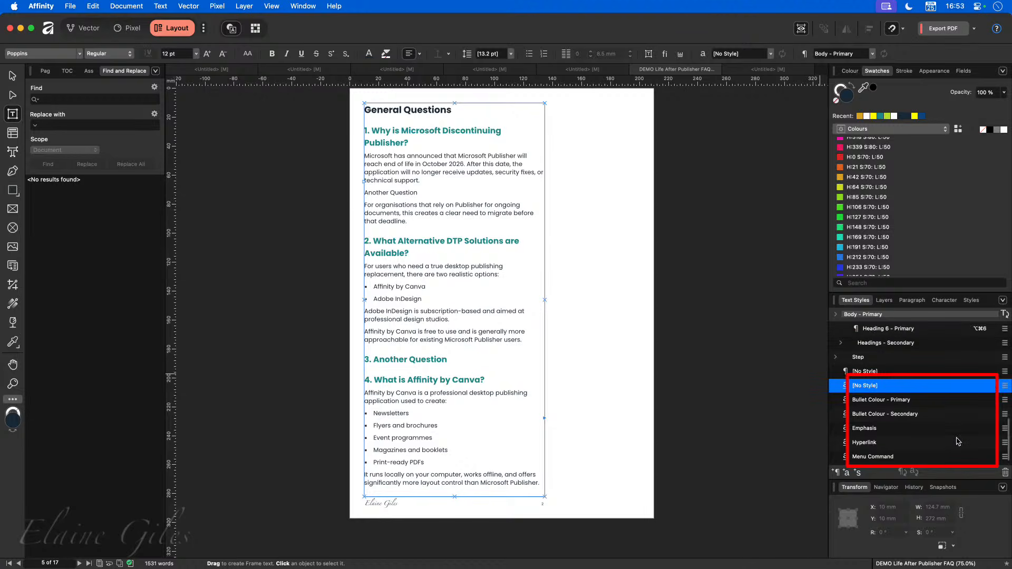
{"action": "scroll", "coordinate": [958, 442], "scroll_direction": "up", "scroll_amount": 3}
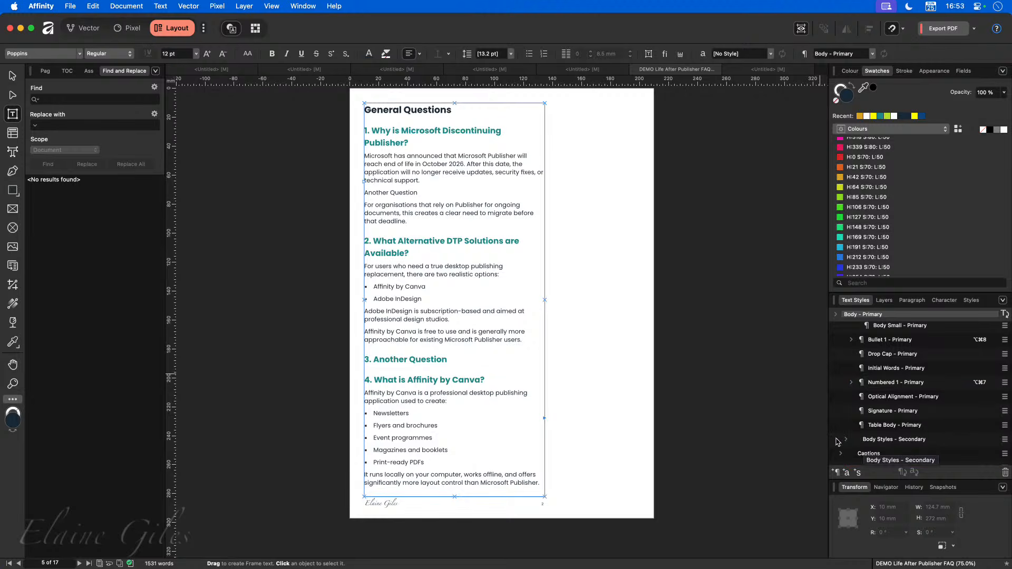
{"action": "scroll", "coordinate": [847, 442], "scroll_direction": "up", "scroll_amount": 3}
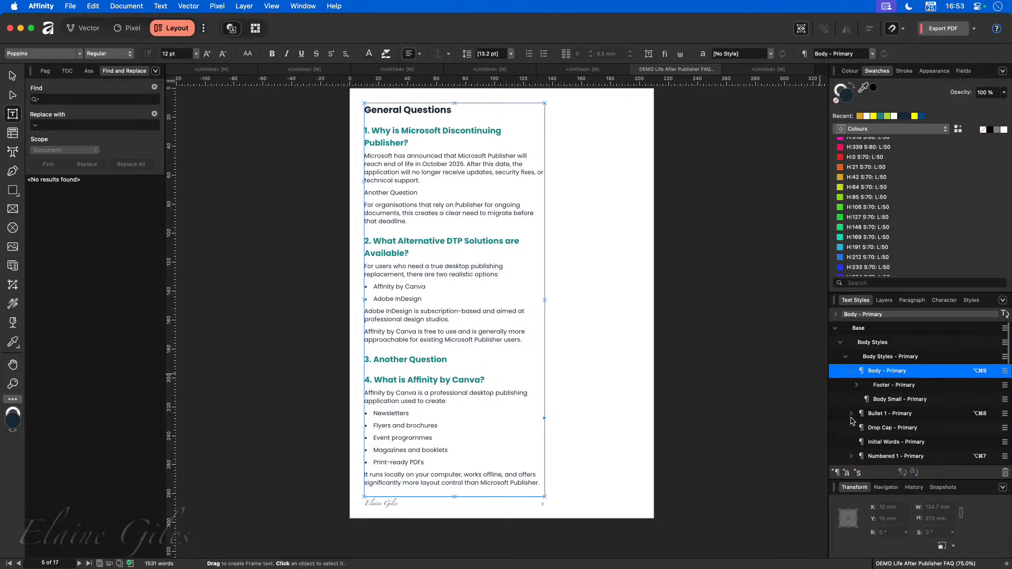
Collapse the Body Styles - Primary group and expand Headings - Secondary to examine the shortcuts of its heading styles.
{"action": "left_click", "coordinate": [846, 359]}
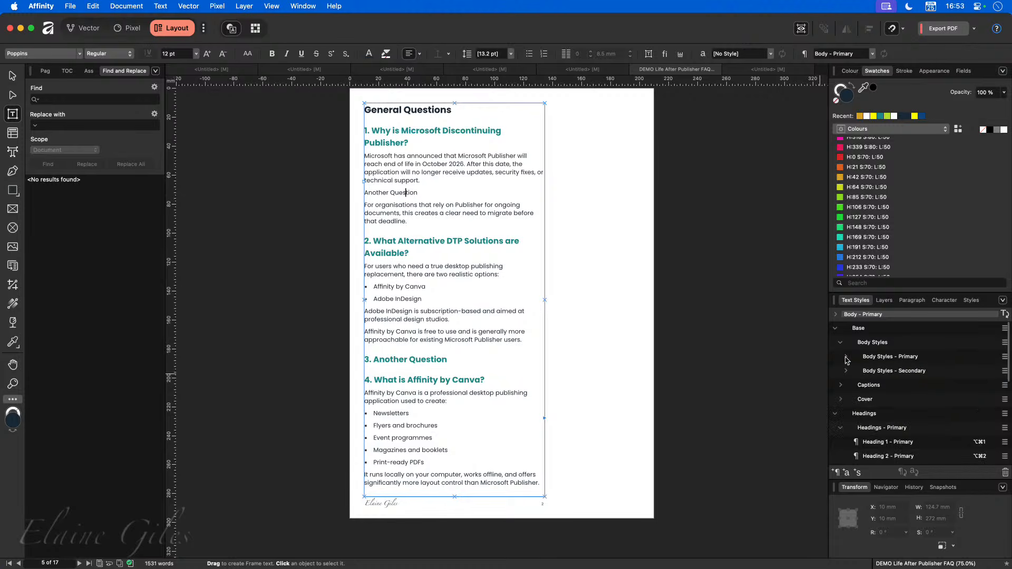
{"action": "scroll", "coordinate": [867, 422], "scroll_direction": "down", "scroll_amount": 2}
{"action": "scroll", "coordinate": [868, 423], "scroll_direction": "down", "scroll_amount": 3}
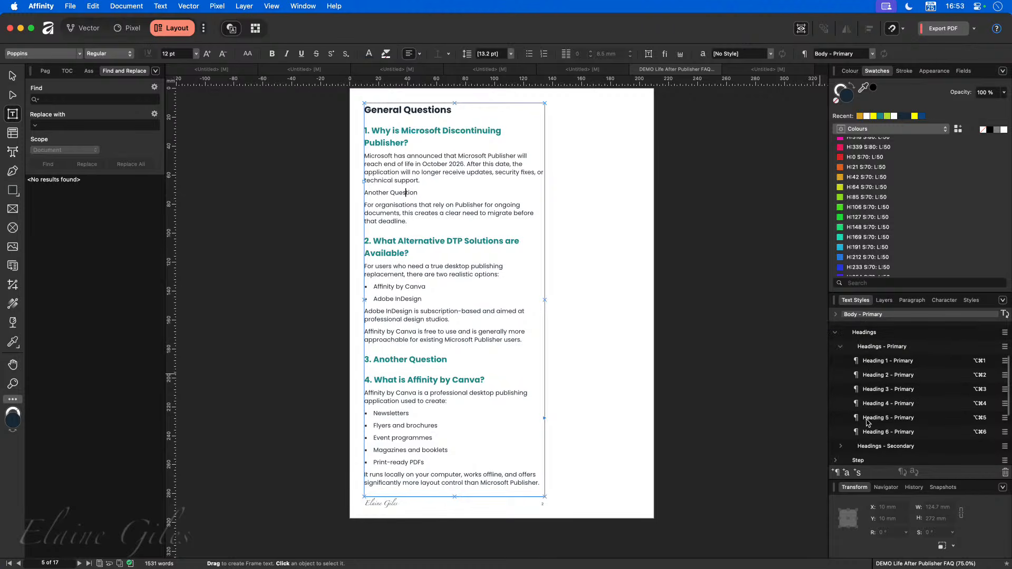
{"action": "left_click", "coordinate": [841, 446]}
{"action": "scroll", "coordinate": [907, 447], "scroll_direction": "down", "scroll_amount": 4}
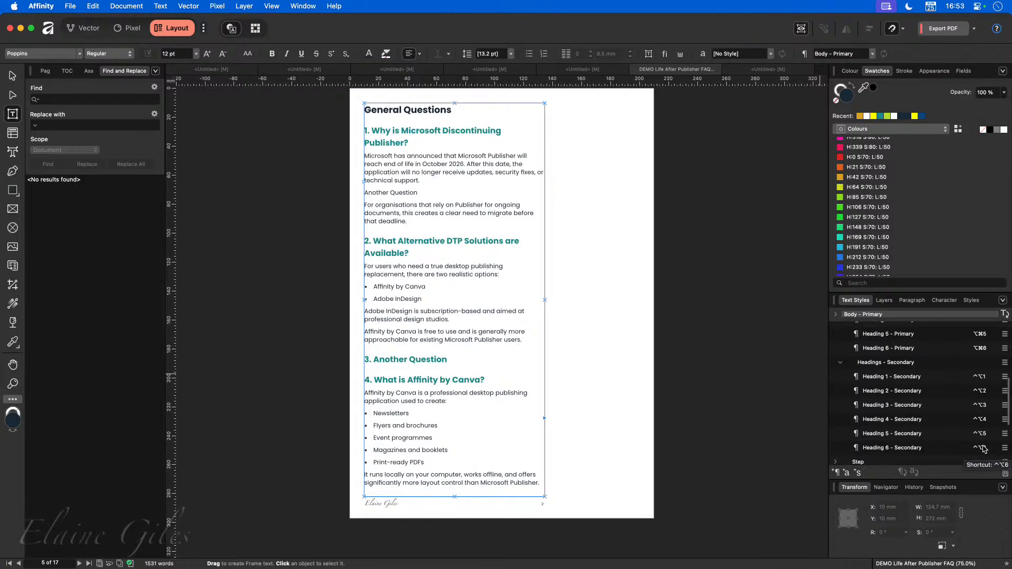
Apply the Heading 3 - Primary paragraph style to the new "Another Question" line using the style's assigned shortcut.
{"action": "scroll", "coordinate": [975, 396], "scroll_direction": "up", "scroll_amount": 1}
{"action": "scroll", "coordinate": [944, 390], "scroll_direction": "up", "scroll_amount": 3}
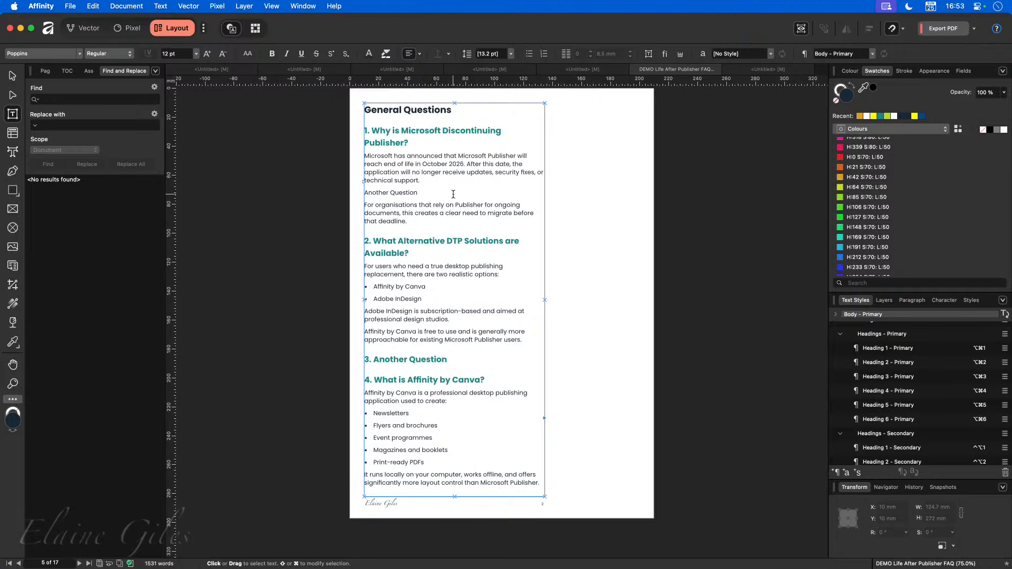
{"action": "key", "text": "alt+super+3"}
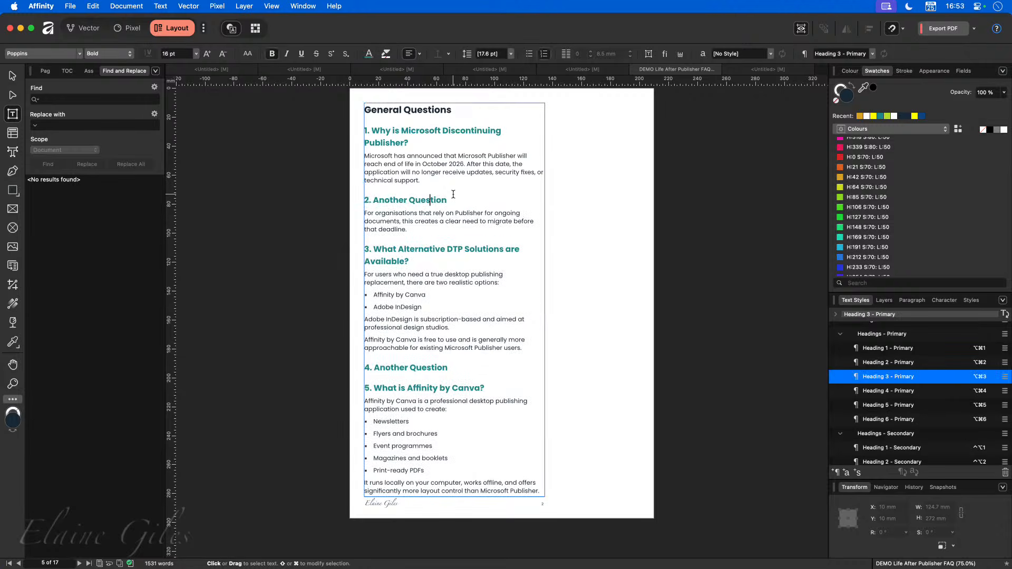
{"action": "key", "text": "Escape"}
Open the Heading 3 - Primary style for editing and examine the shortcut in its general style settings.
{"action": "right_click", "coordinate": [891, 378]}
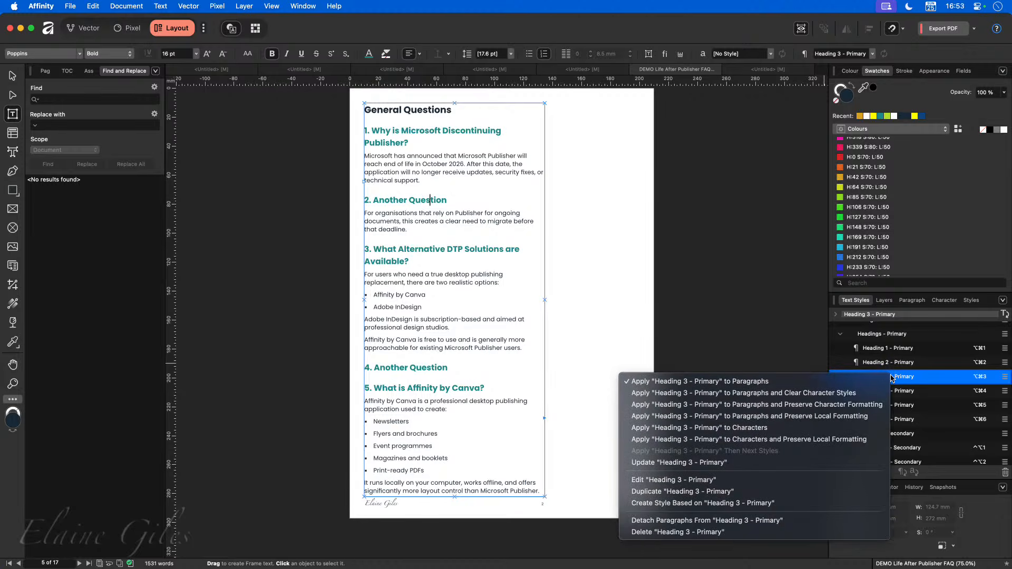
{"action": "left_click", "coordinate": [707, 481]}
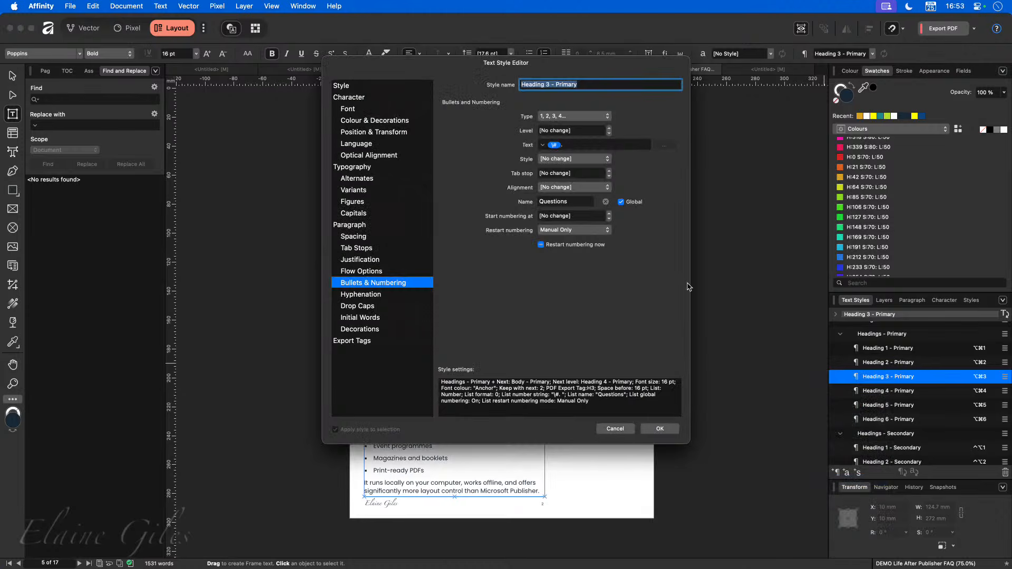
{"action": "left_click", "coordinate": [374, 87]}
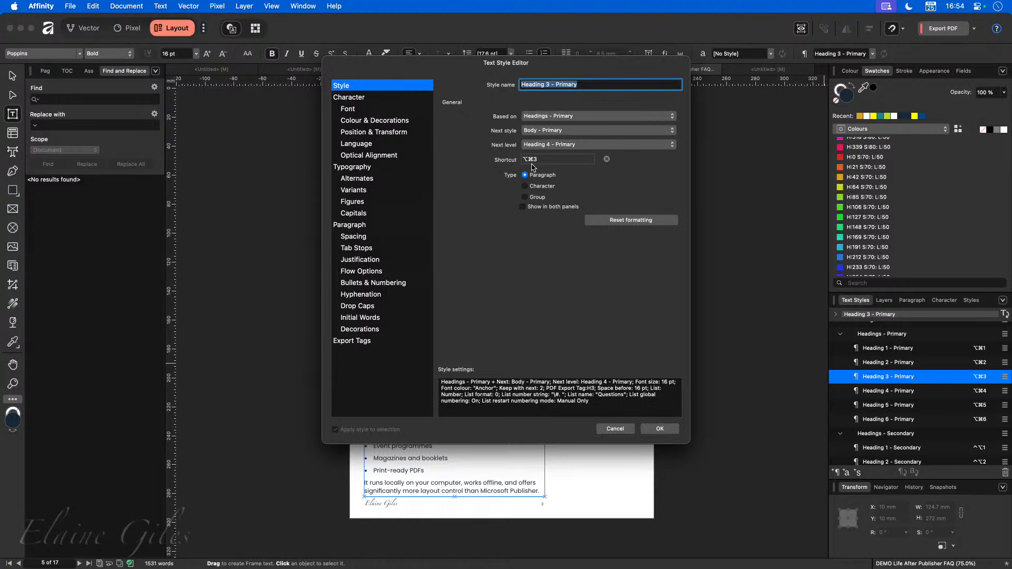
Clear the shortcut of the Heading 3 - Primary style, assign ⌥⌘3 to it again, and save the style.
{"action": "left_click", "coordinate": [607, 159]}
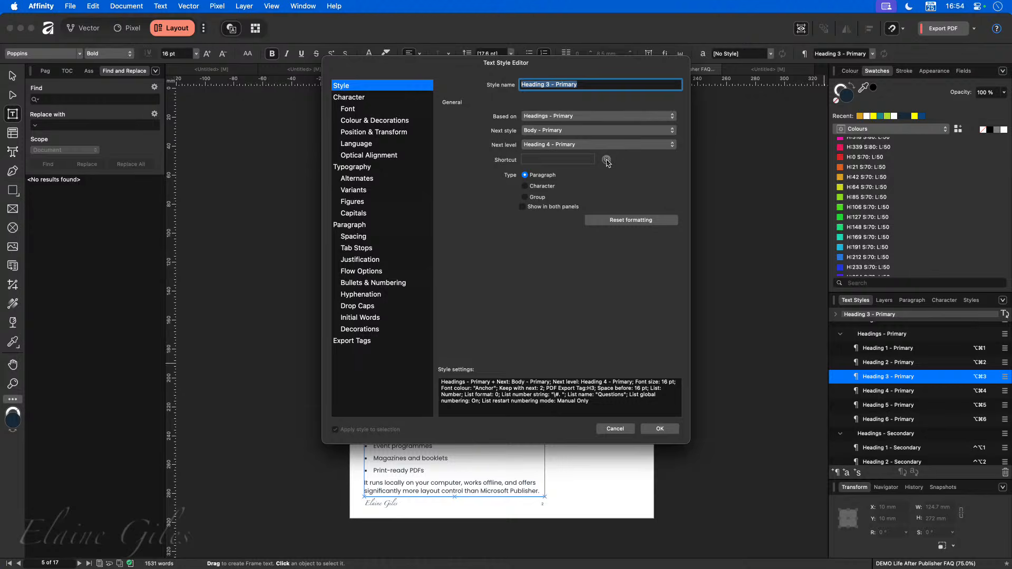
{"action": "left_click", "coordinate": [546, 161]}
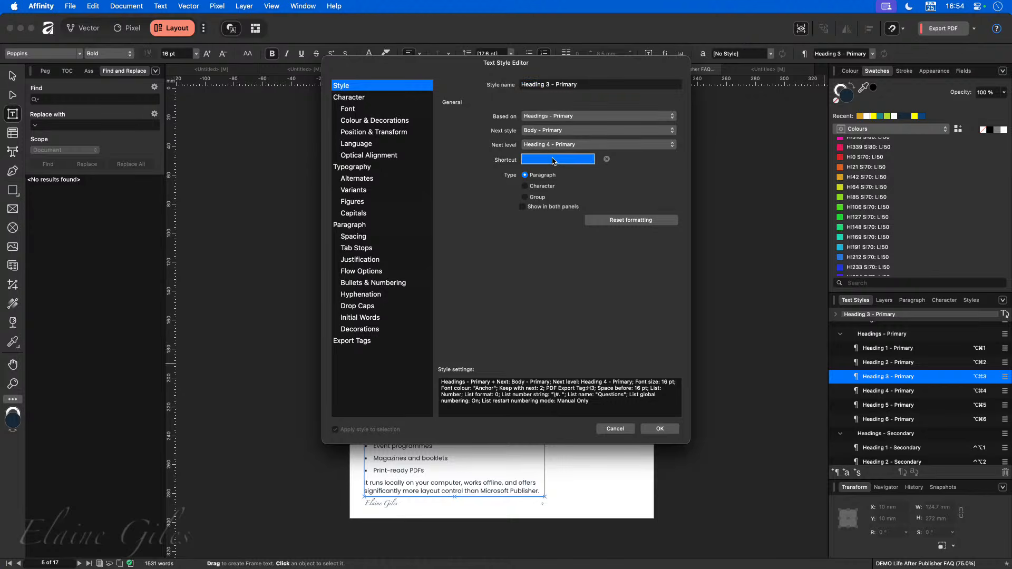
{"action": "key", "text": "alt+super+3"}
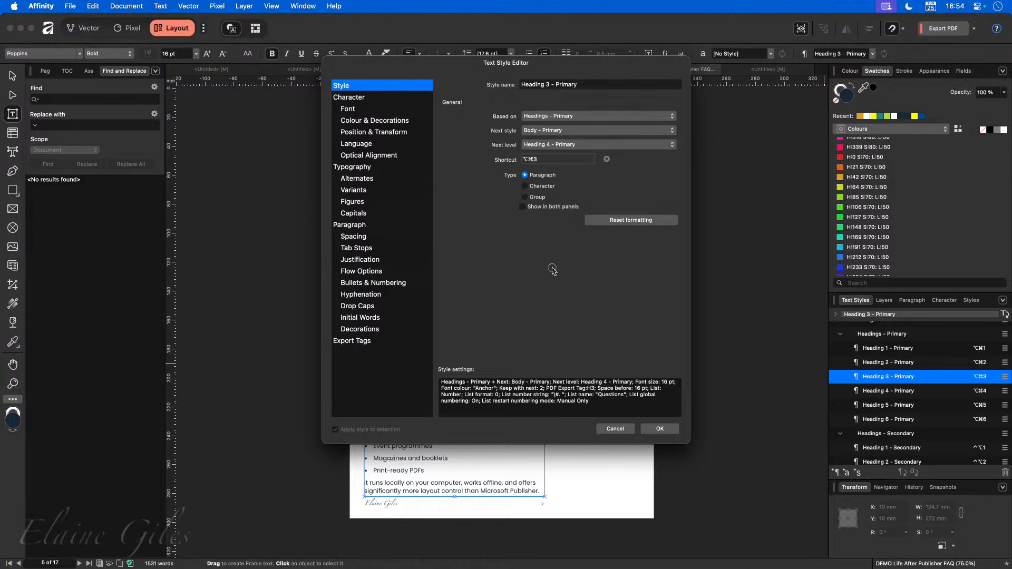
{"action": "left_click", "coordinate": [649, 430]}
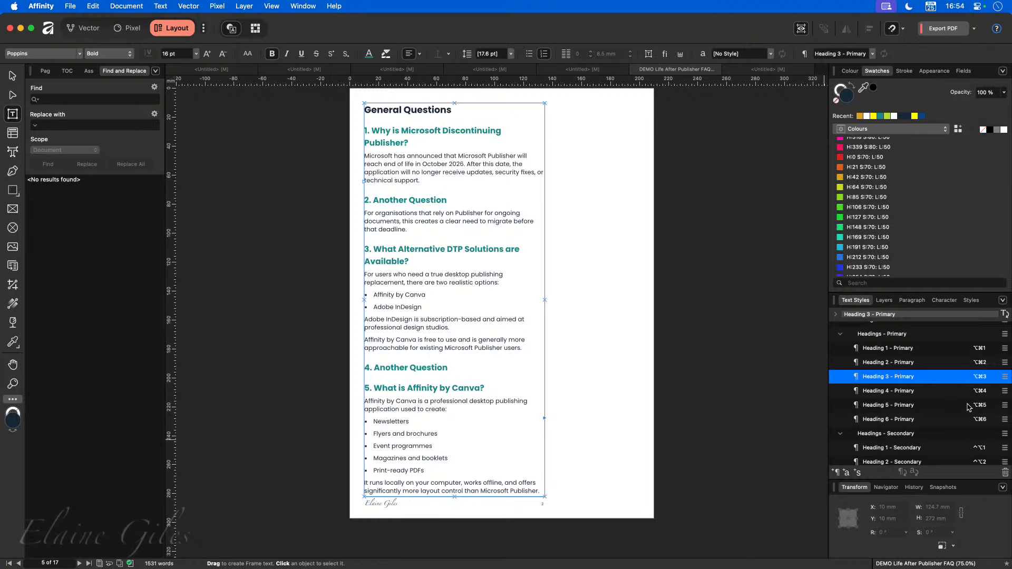
Expand the Body Styles - Primary group to examine the shortcuts assigned to its body, bullet and numbered styles.
{"action": "scroll", "coordinate": [944, 411], "scroll_direction": "up", "scroll_amount": 5}
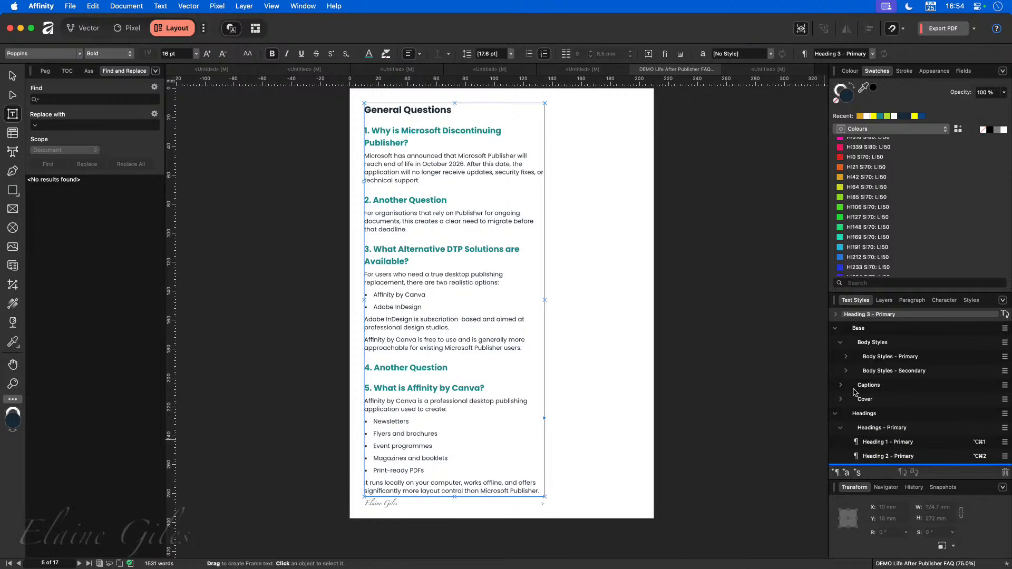
{"action": "left_click", "coordinate": [846, 358]}
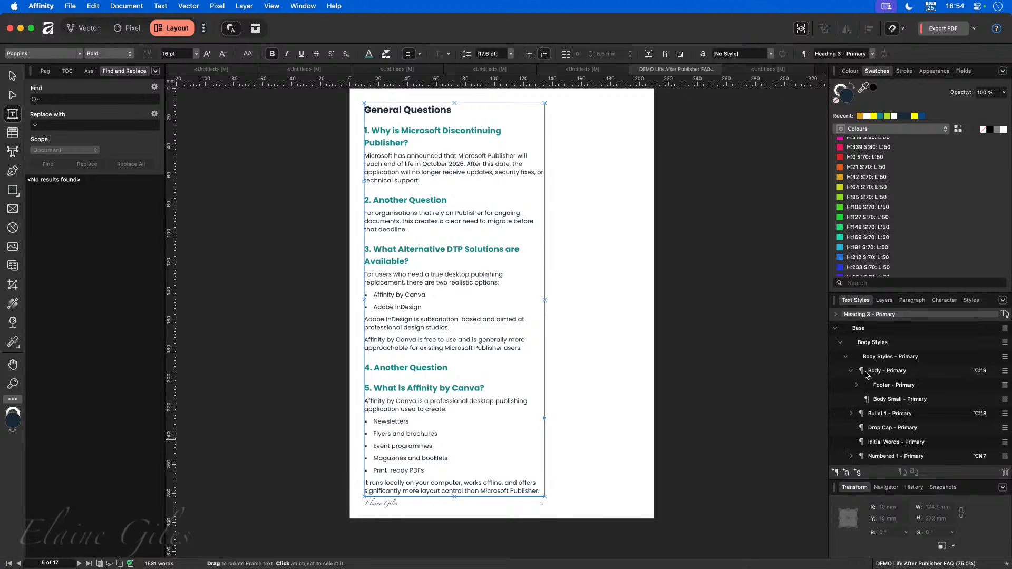
{"action": "scroll", "coordinate": [927, 407], "scroll_direction": "down", "scroll_amount": 1}
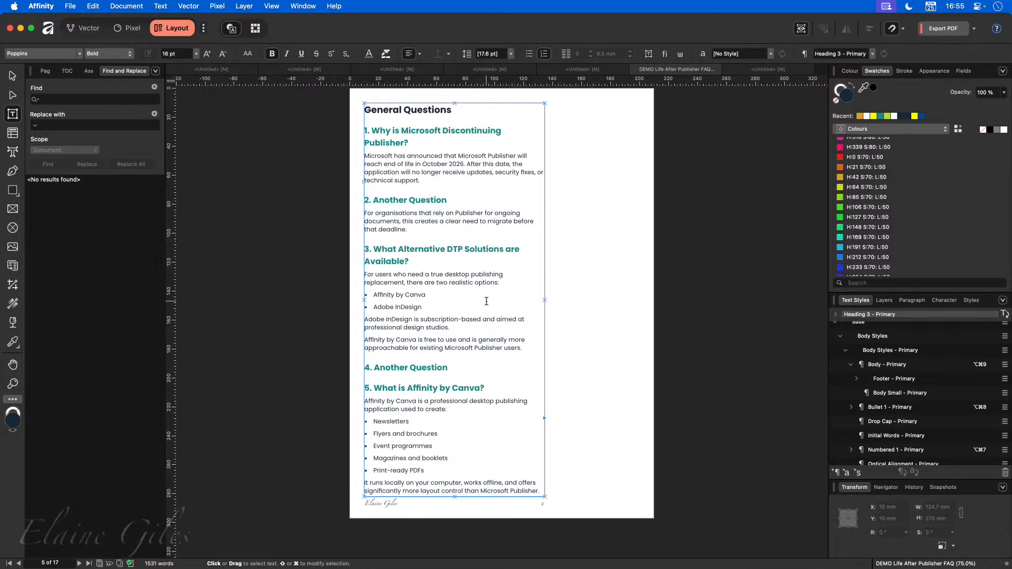
{"action": "scroll", "coordinate": [486, 301], "scroll_direction": "down", "scroll_amount": 2}
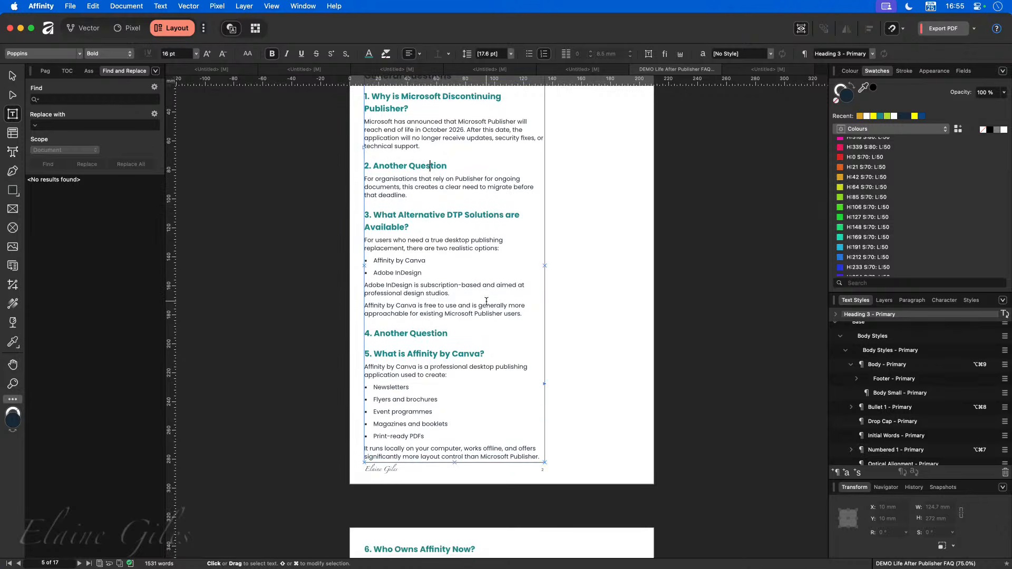
{"action": "scroll", "coordinate": [486, 303], "scroll_direction": "up", "scroll_amount": 3}
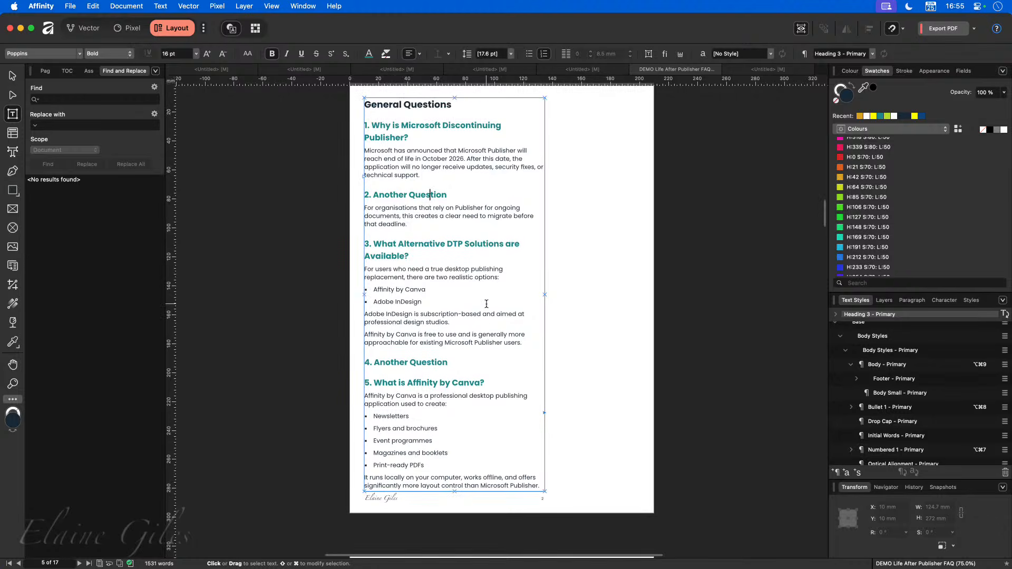
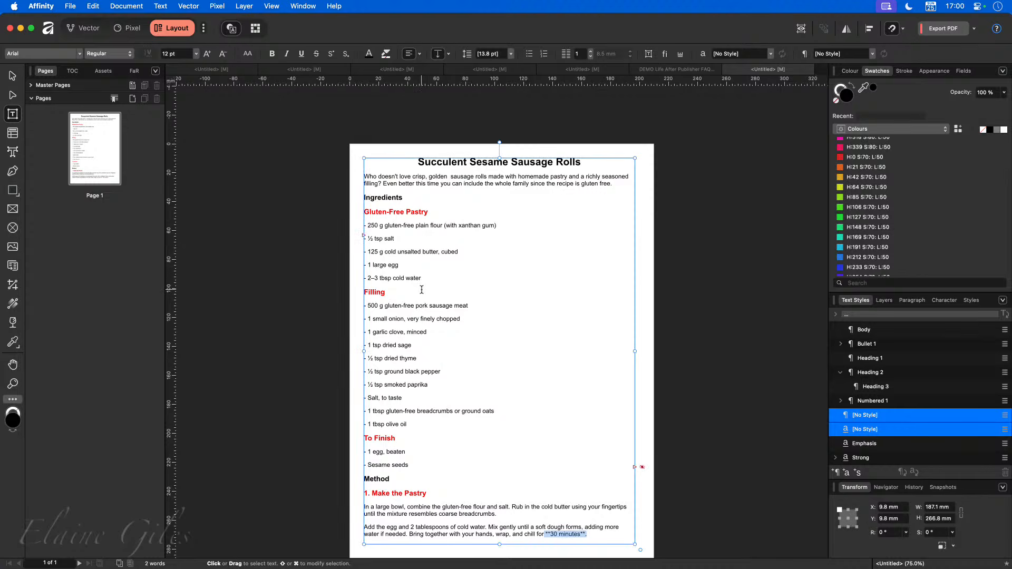
Select the whole "Succulent Sesame Sausage Rolls" title in the recipe document and display the default graphic styles.
{"action": "left_click", "coordinate": [485, 164]}
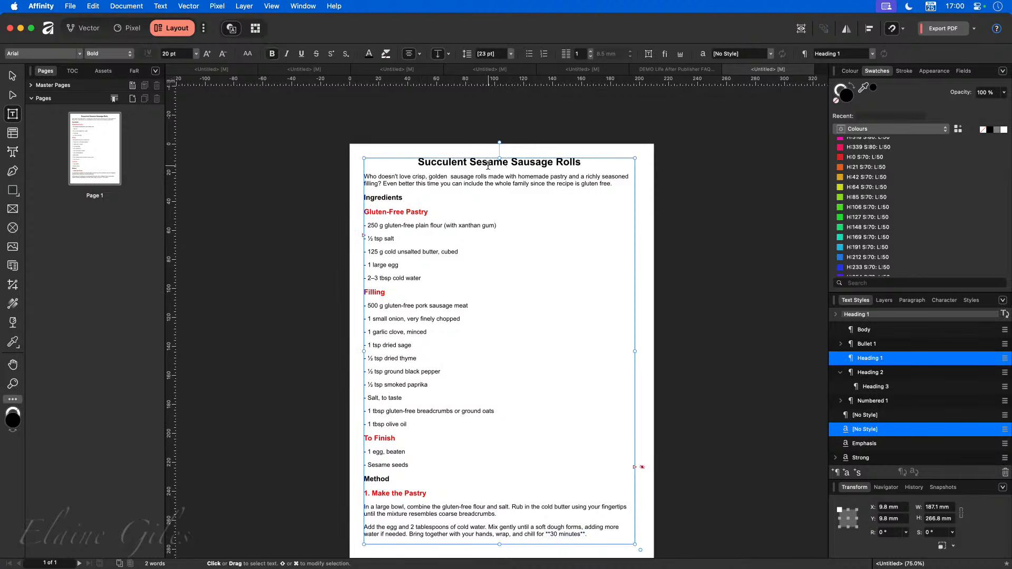
{"action": "scroll", "coordinate": [488, 164], "scroll_direction": "up", "scroll_amount": 2}
{"action": "scroll", "coordinate": [502, 141], "scroll_direction": "up", "scroll_amount": 3}
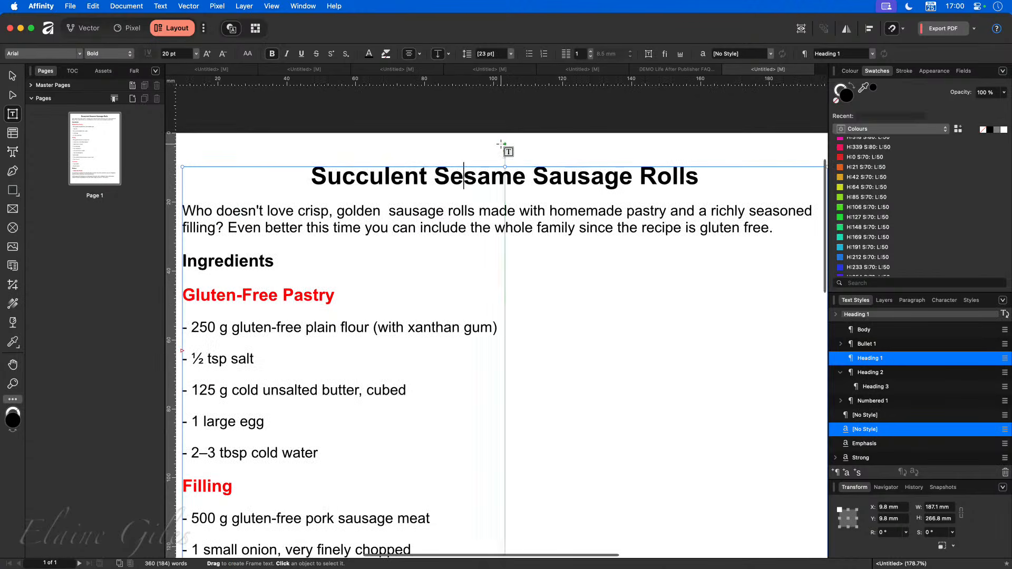
{"action": "left_click_drag", "start_coordinate": [687, 189], "coordinate": [310, 179]}
{"action": "left_click", "coordinate": [970, 300]}
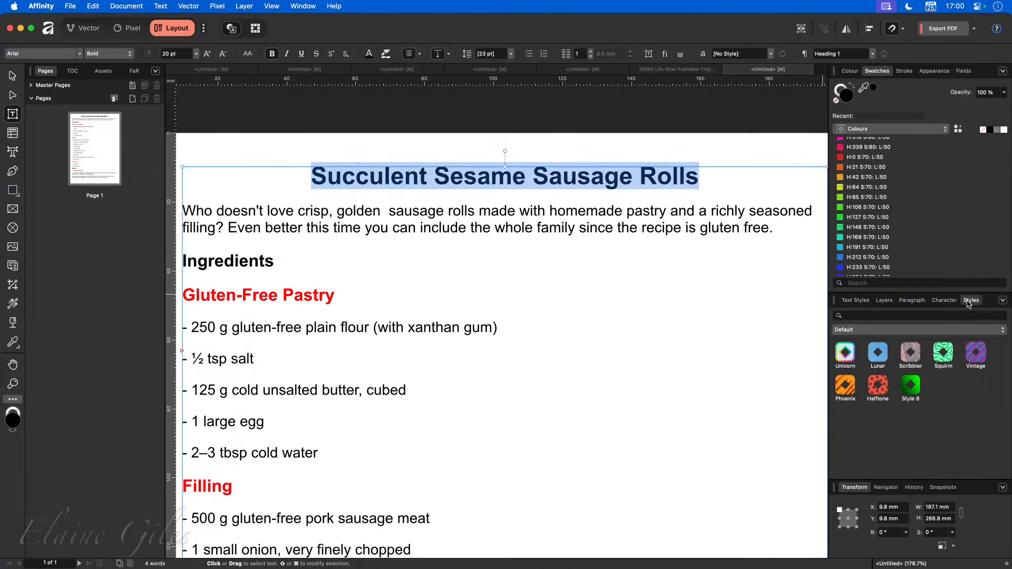
Try the Phoenix, Halftone, Style 8, Scribbler, Squirm and Vintage styles on the recipe title.
{"action": "left_click", "coordinate": [849, 391]}
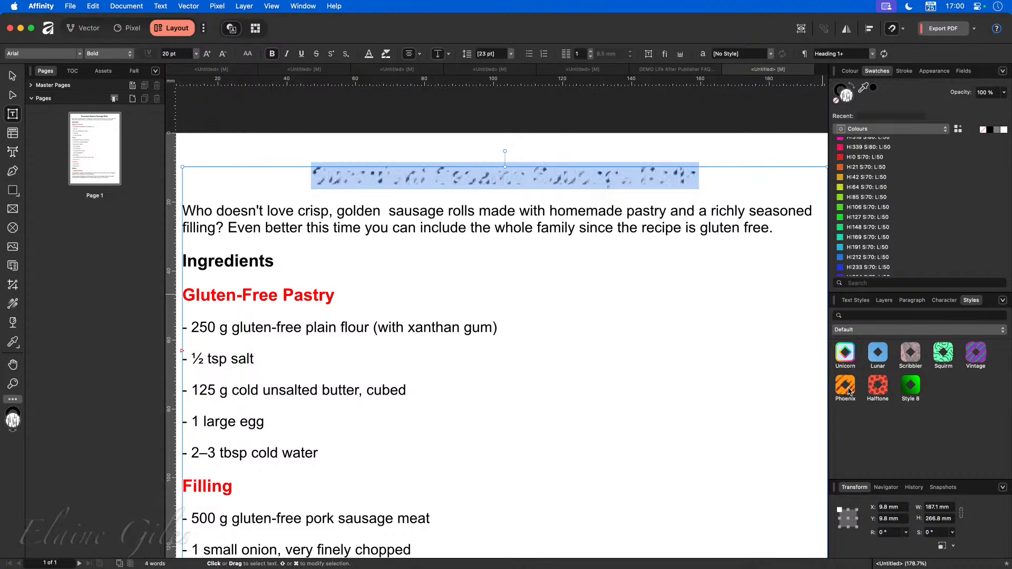
{"action": "left_click", "coordinate": [879, 389]}
{"action": "left_click", "coordinate": [912, 385]}
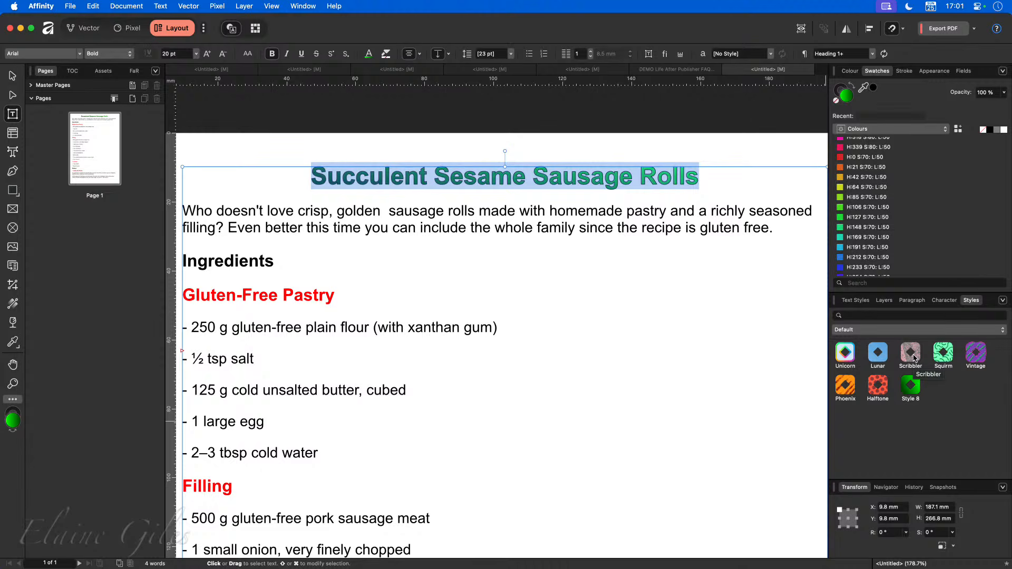
{"action": "left_click", "coordinate": [913, 358]}
{"action": "left_click", "coordinate": [938, 357]}
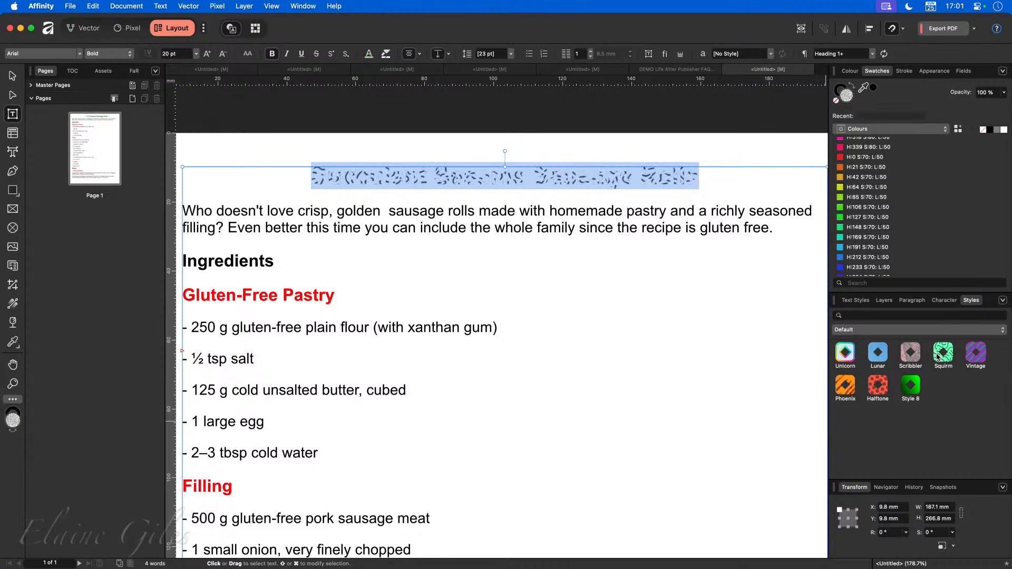
{"action": "left_click", "coordinate": [973, 358]}
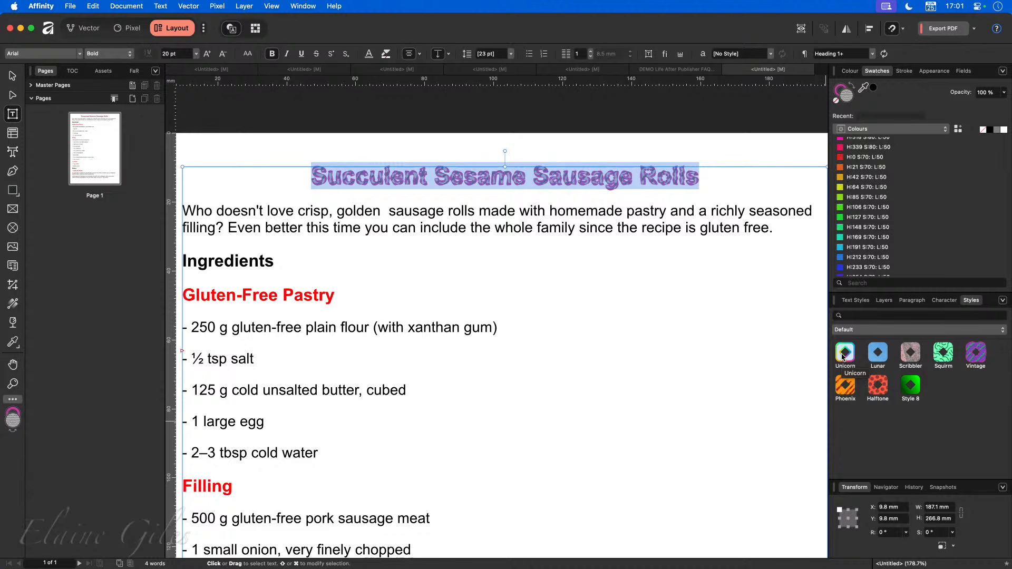
Apply the Unicorn style to the recipe title and set its font size to 48 pt.
{"action": "left_click", "coordinate": [842, 357]}
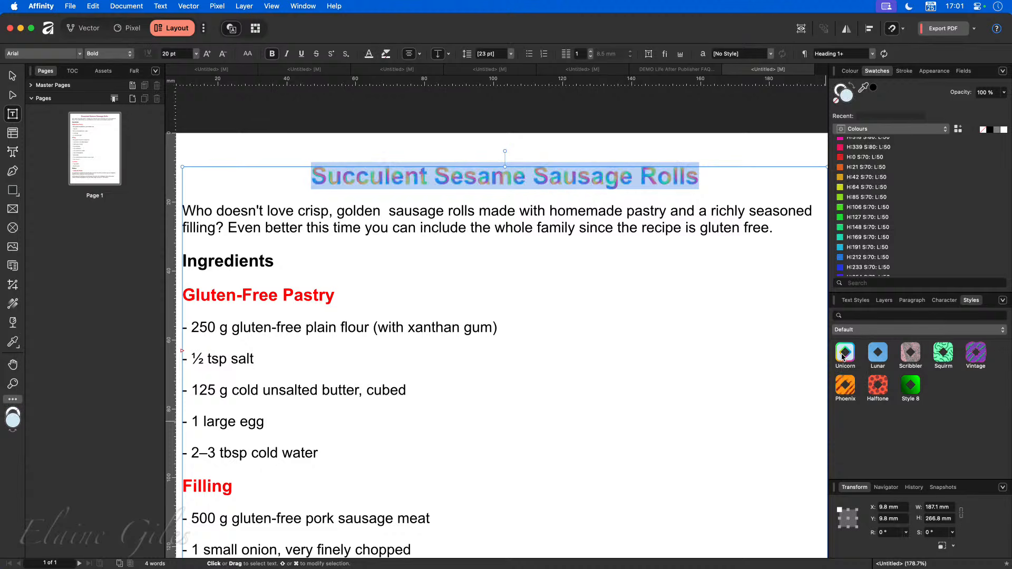
{"action": "left_click", "coordinate": [693, 305]}
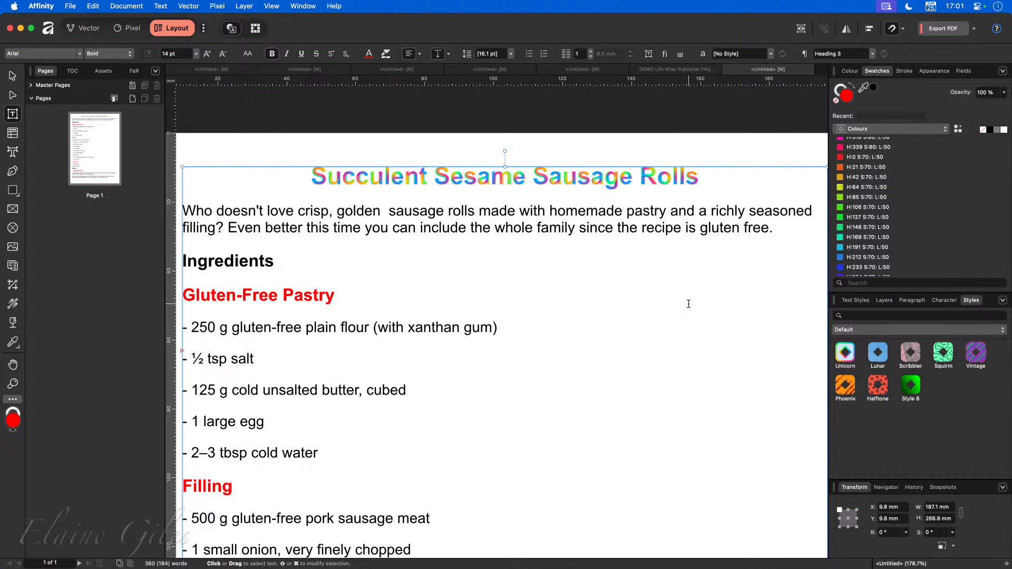
{"action": "triple_click", "coordinate": [507, 177]}
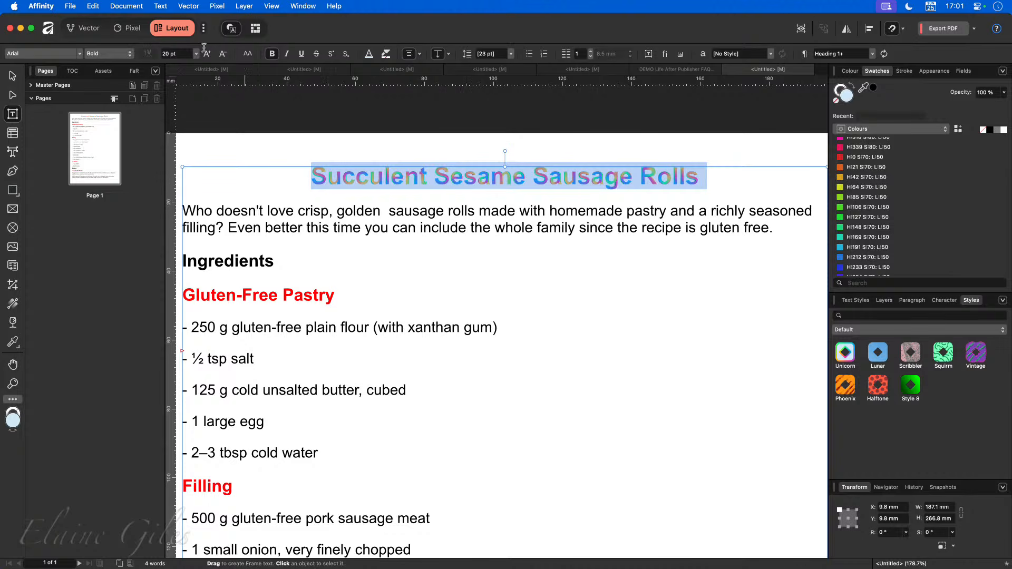
{"action": "left_click", "coordinate": [196, 53]}
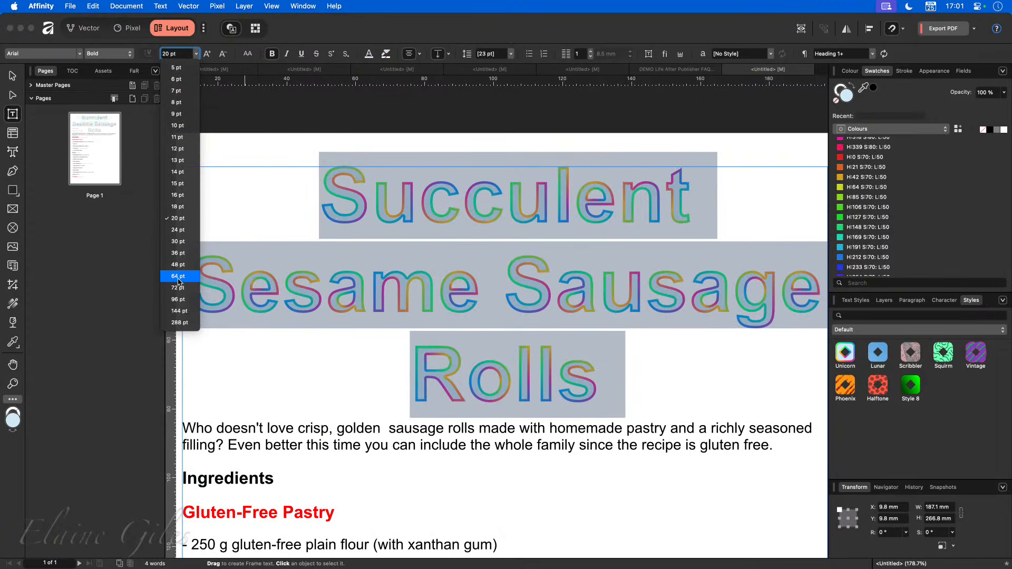
{"action": "left_click", "coordinate": [178, 265]}
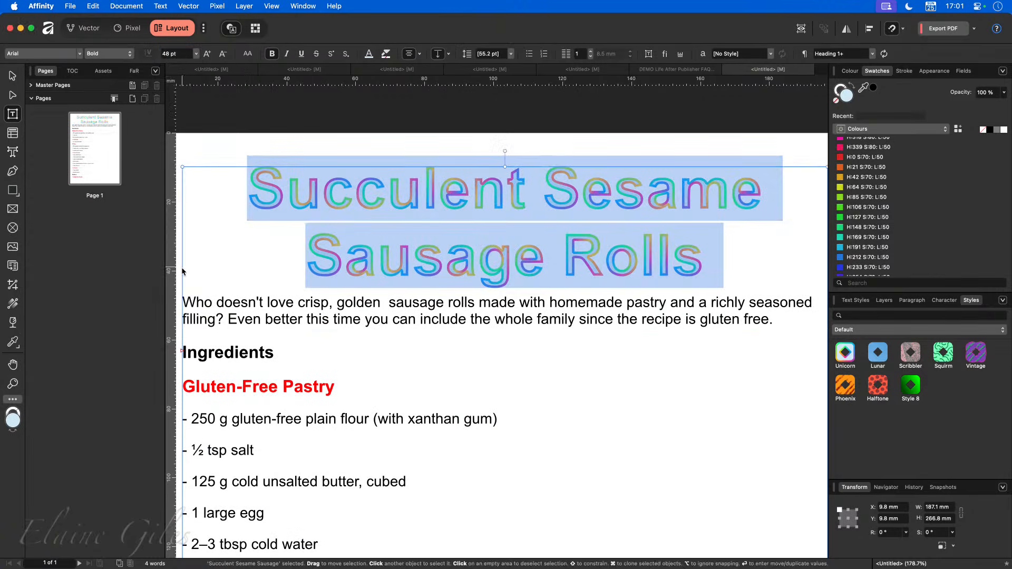
{"action": "left_click", "coordinate": [720, 399]}
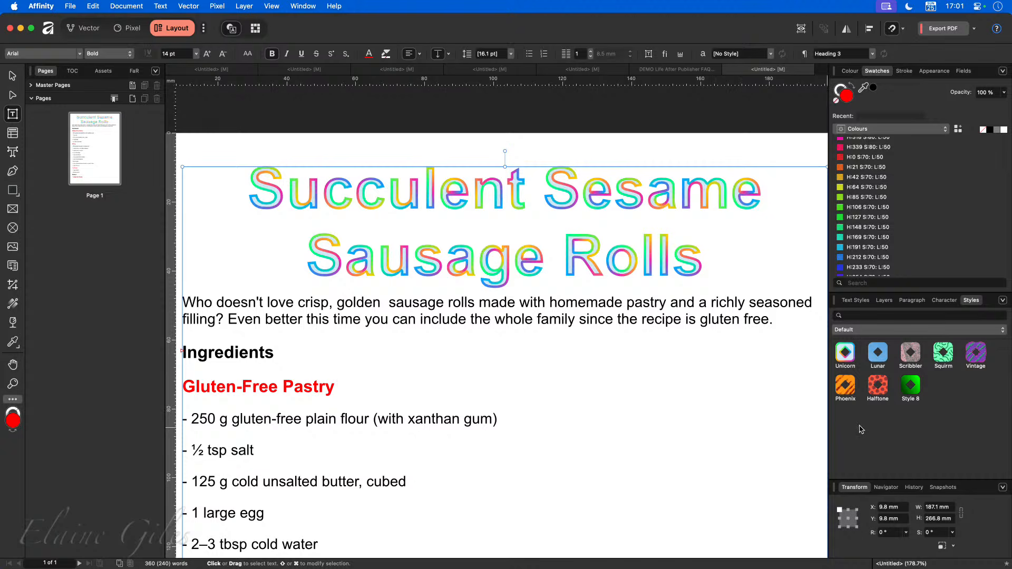
Show the current text formatting details of the recipe title to examine its overrides to Heading 1.
{"action": "left_click", "coordinate": [498, 258]}
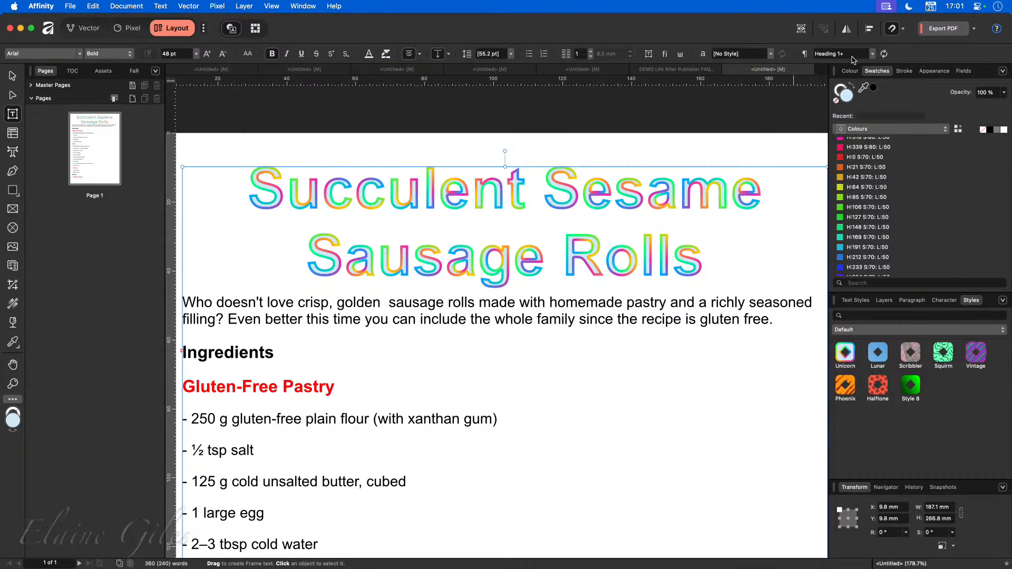
{"action": "left_click", "coordinate": [855, 300]}
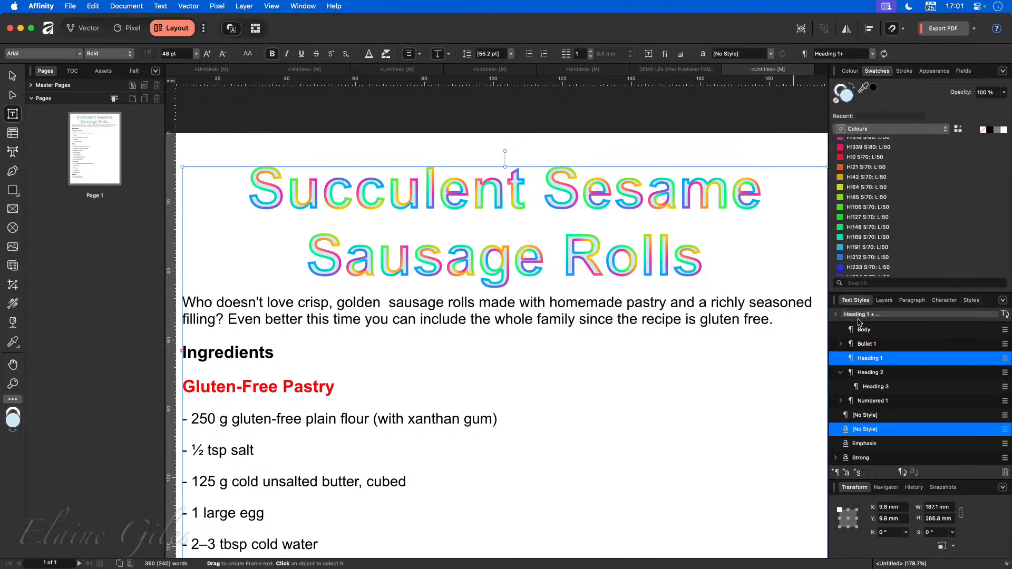
{"action": "left_click", "coordinate": [837, 315]}
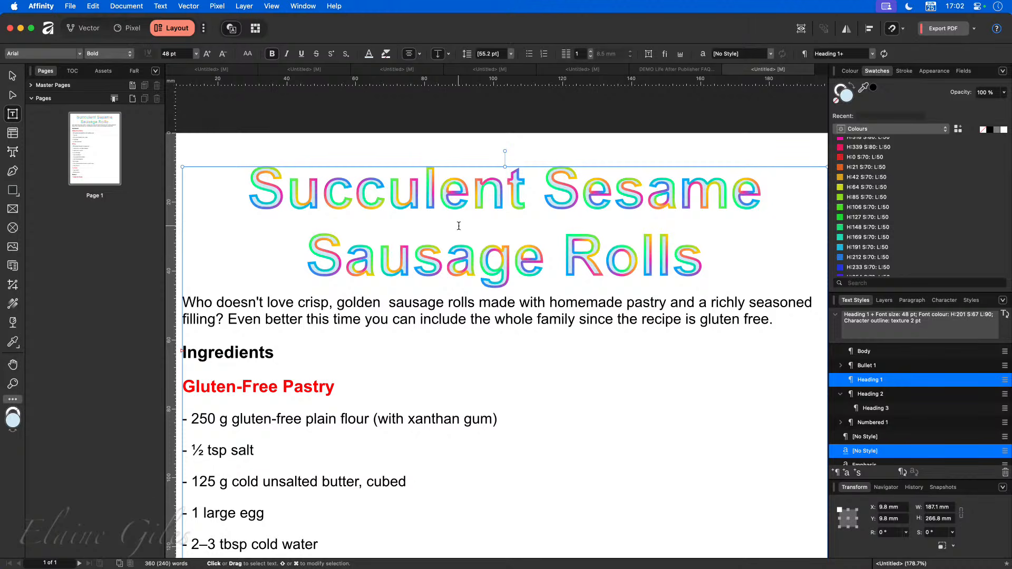
Switch to the DEMO Life After Publisher FAQ document and examine the text style of the "Why is Microsoft Discontinuing Publisher?" entry on its Contents page.
{"action": "left_click", "coordinate": [666, 69]}
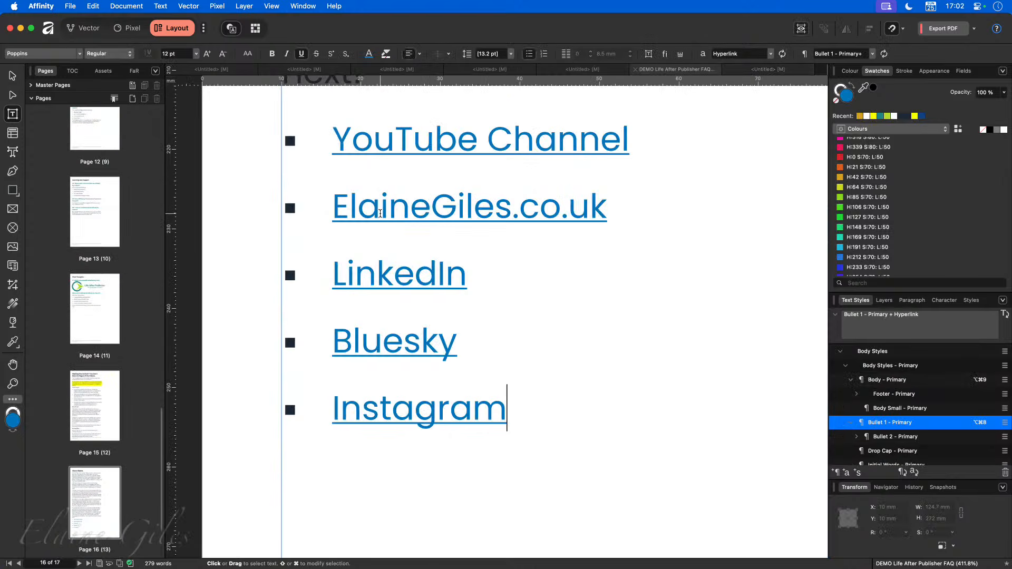
{"action": "double_click", "coordinate": [90, 403]}
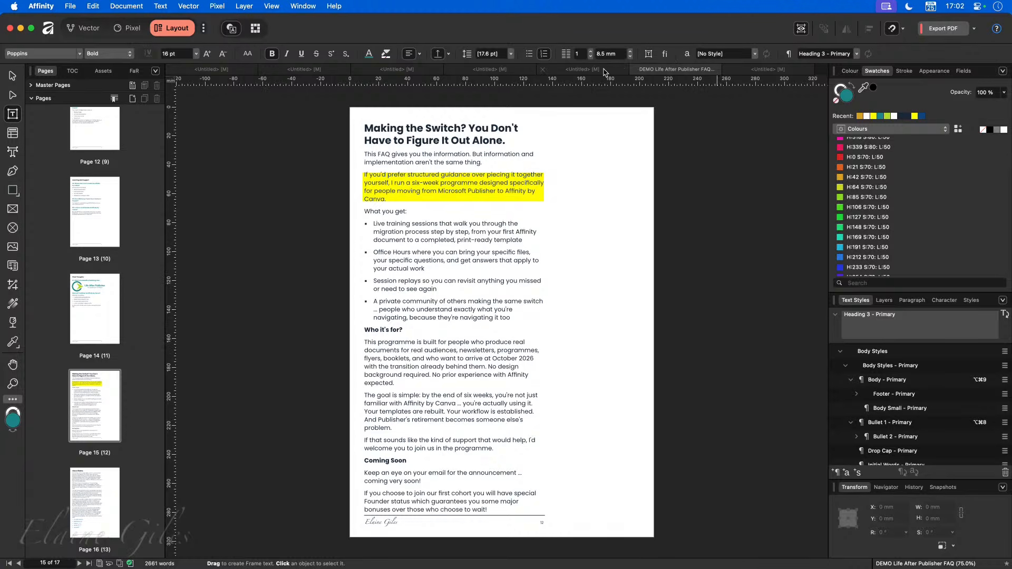
{"action": "scroll", "coordinate": [518, 141], "scroll_direction": "up", "scroll_amount": 15}
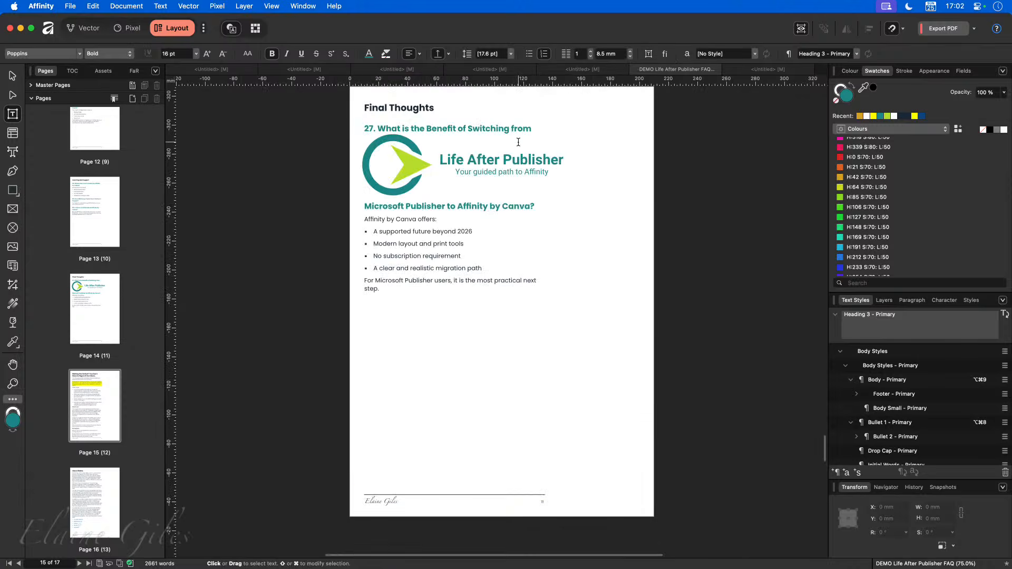
{"action": "scroll", "coordinate": [518, 141], "scroll_direction": "up", "scroll_amount": 15}
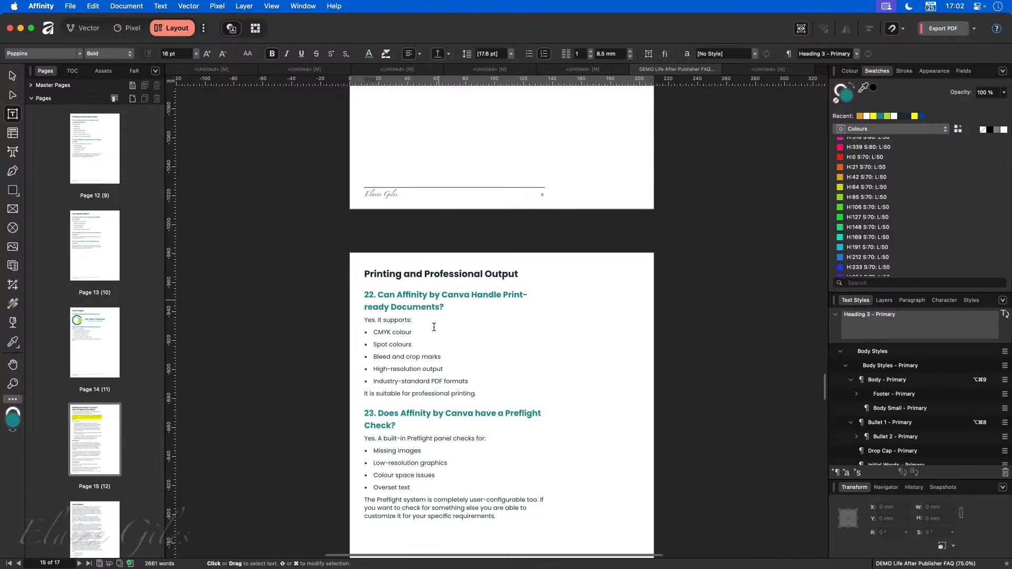
{"action": "left_click", "coordinate": [430, 318]}
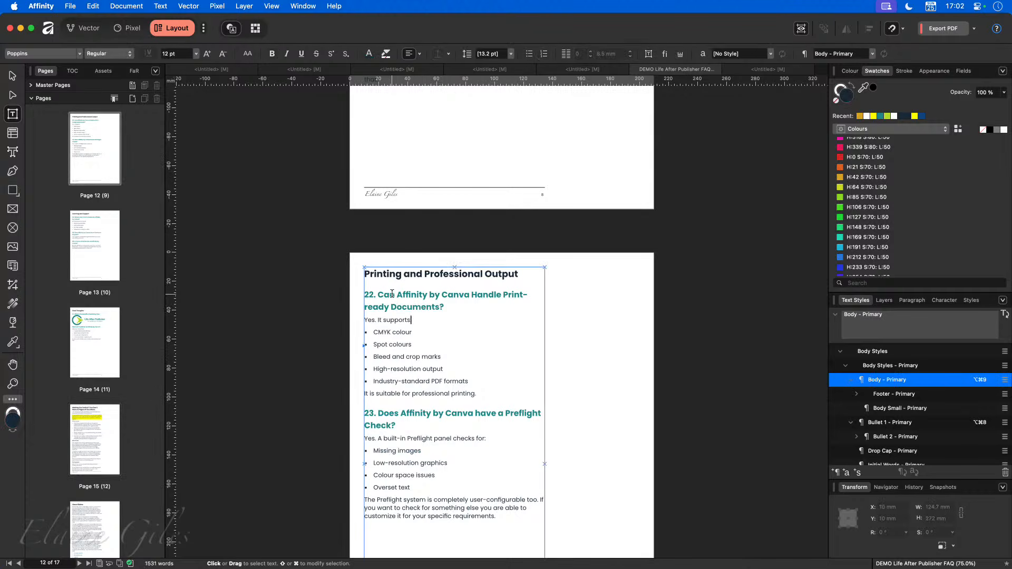
{"action": "scroll", "coordinate": [92, 158], "scroll_direction": "up", "scroll_amount": 10}
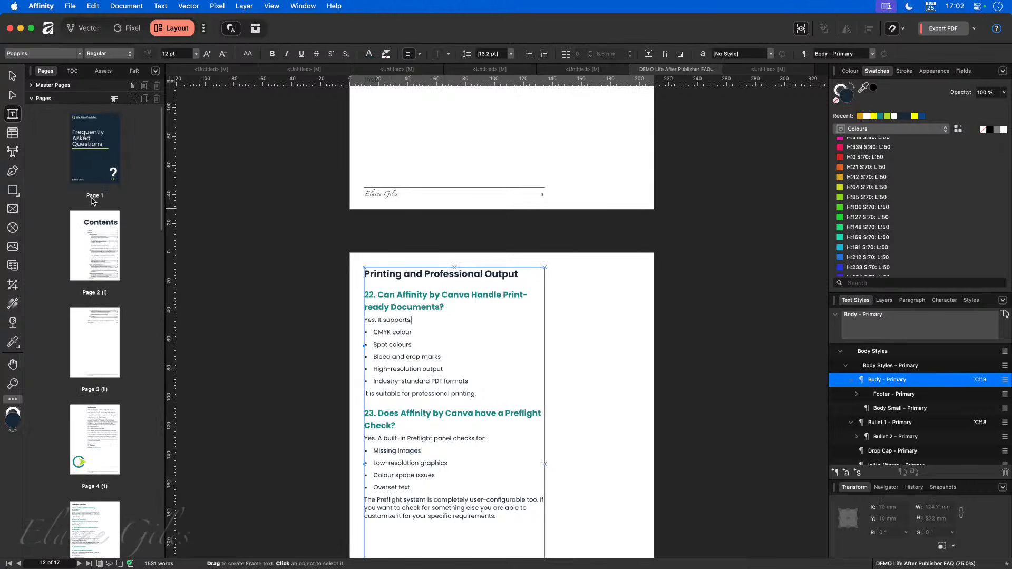
{"action": "left_click", "coordinate": [90, 259]}
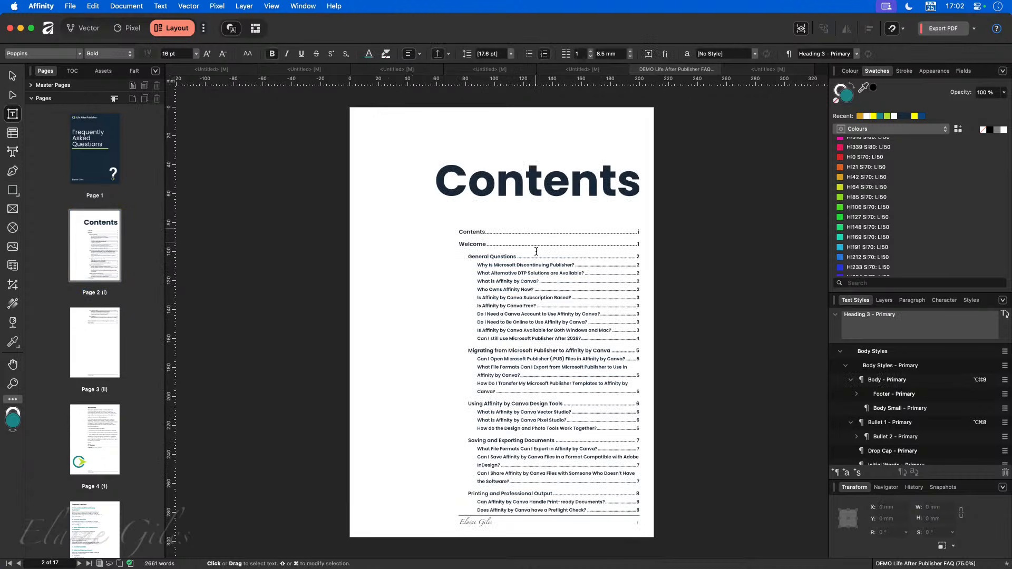
{"action": "scroll", "coordinate": [557, 326], "scroll_direction": "up", "scroll_amount": 5}
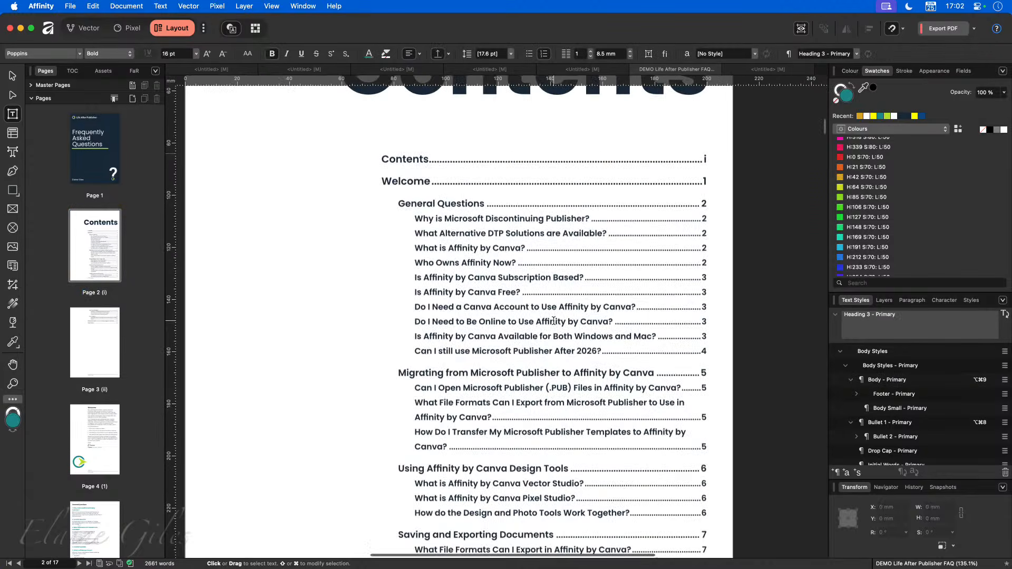
{"action": "left_click", "coordinate": [455, 193]}
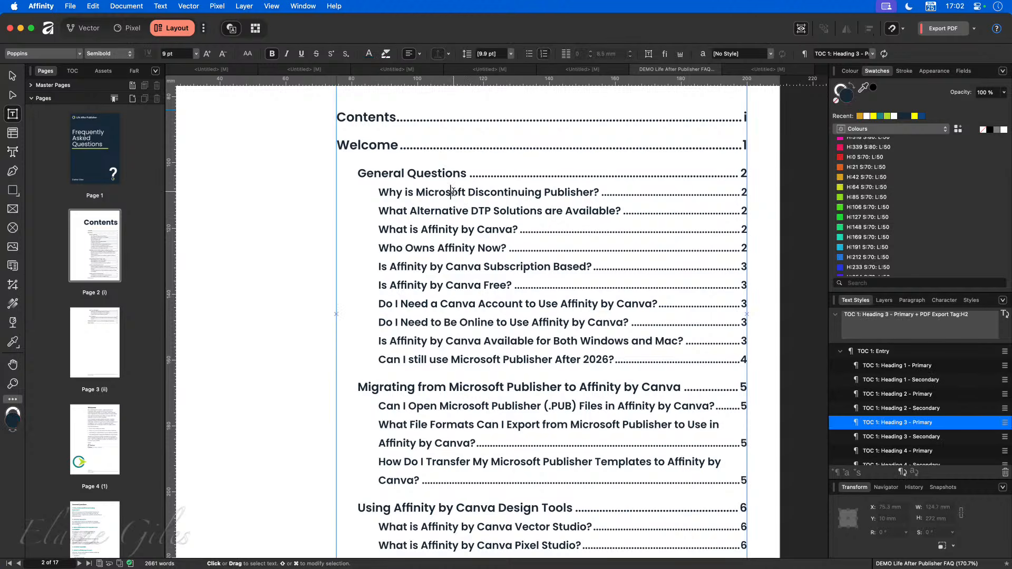
Update the table of contents in the DEMO Life After Publisher FAQ document and review its question entries.
{"action": "left_click", "coordinate": [73, 71]}
{"action": "left_click", "coordinate": [51, 88]}
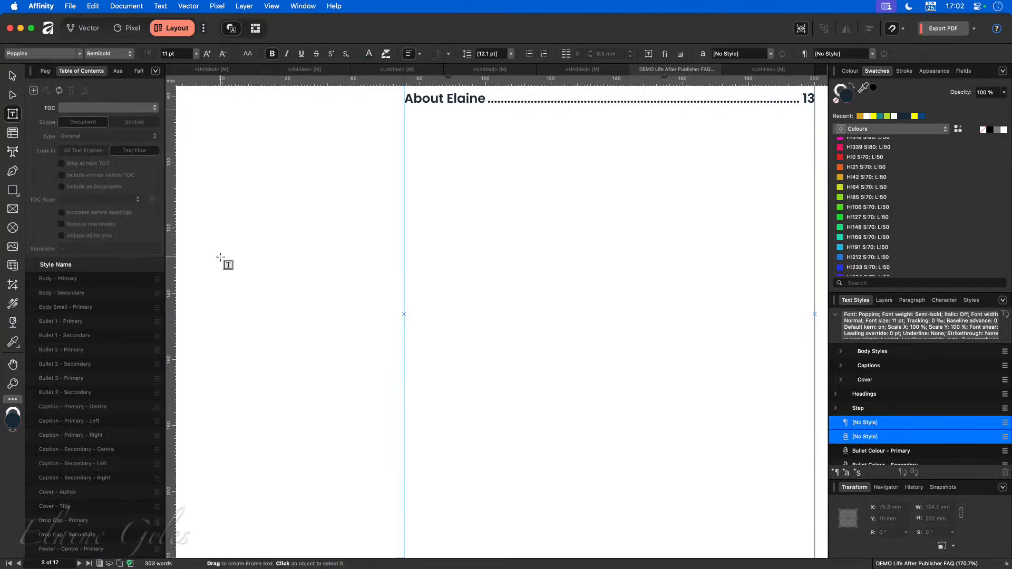
{"action": "scroll", "coordinate": [390, 256], "scroll_direction": "up", "scroll_amount": 15}
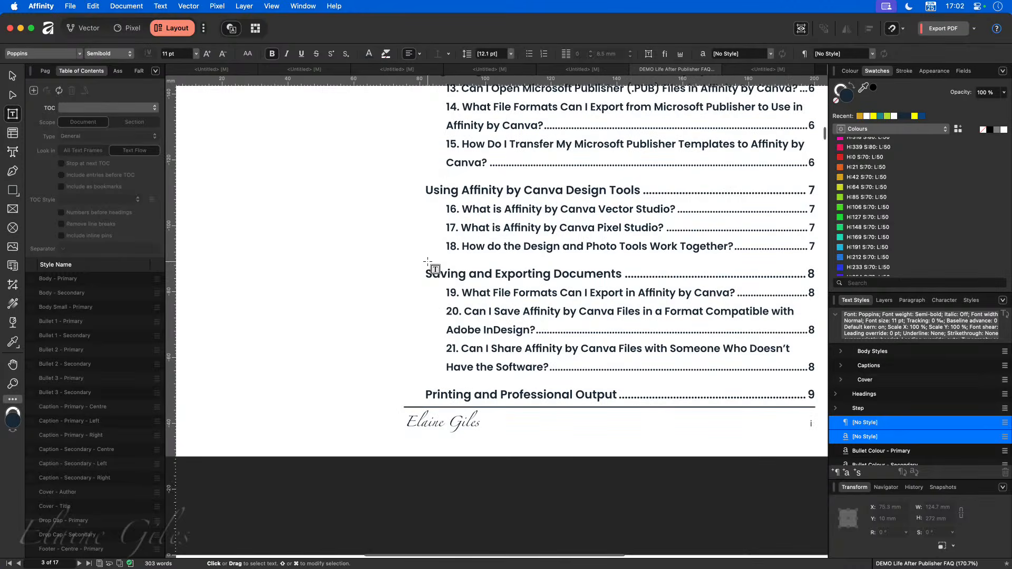
{"action": "scroll", "coordinate": [448, 263], "scroll_direction": "up", "scroll_amount": 5}
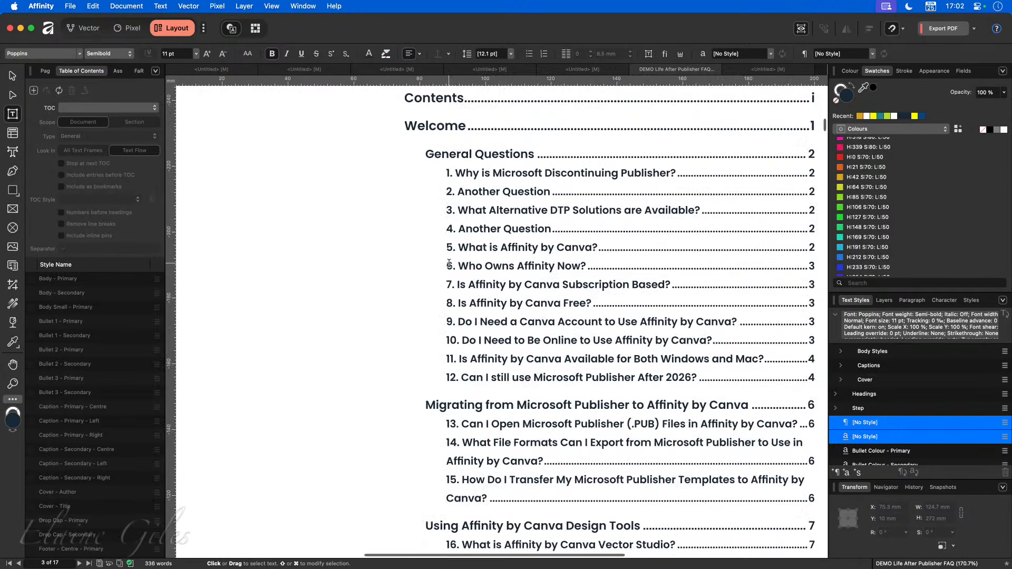
{"action": "scroll", "coordinate": [449, 263], "scroll_direction": "up", "scroll_amount": 1}
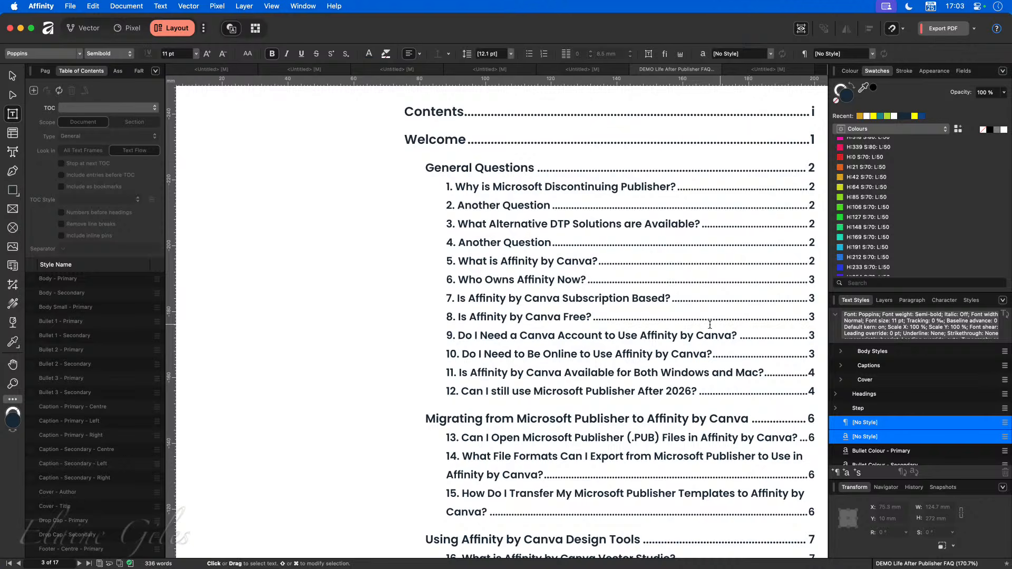
Collapse the current formatting details of the text styles in the untitled General Questions document, and return to the sausage roll recipe.
{"action": "left_click", "coordinate": [501, 70]}
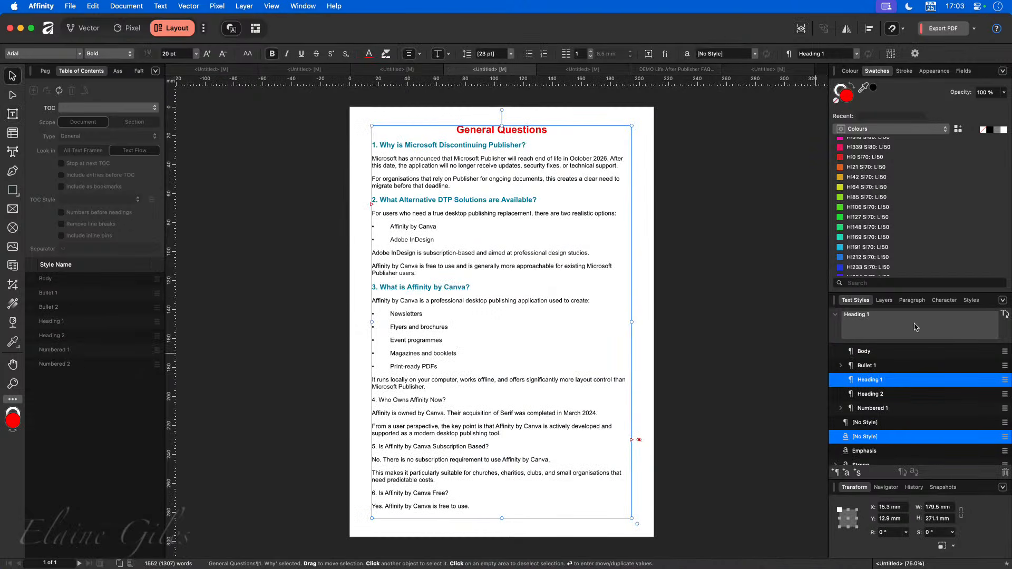
{"action": "left_click", "coordinate": [838, 316]}
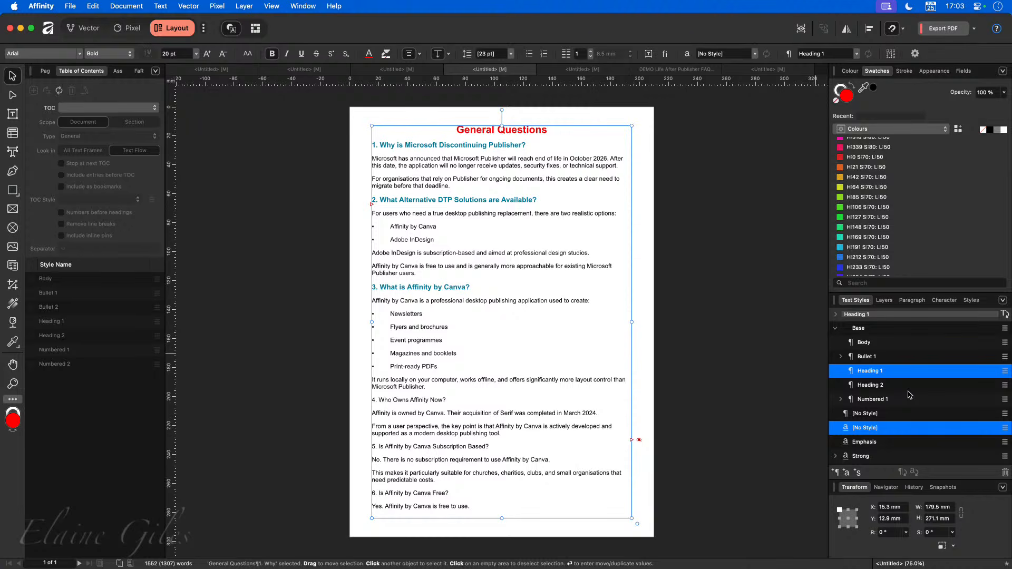
{"action": "left_click", "coordinate": [790, 73]}
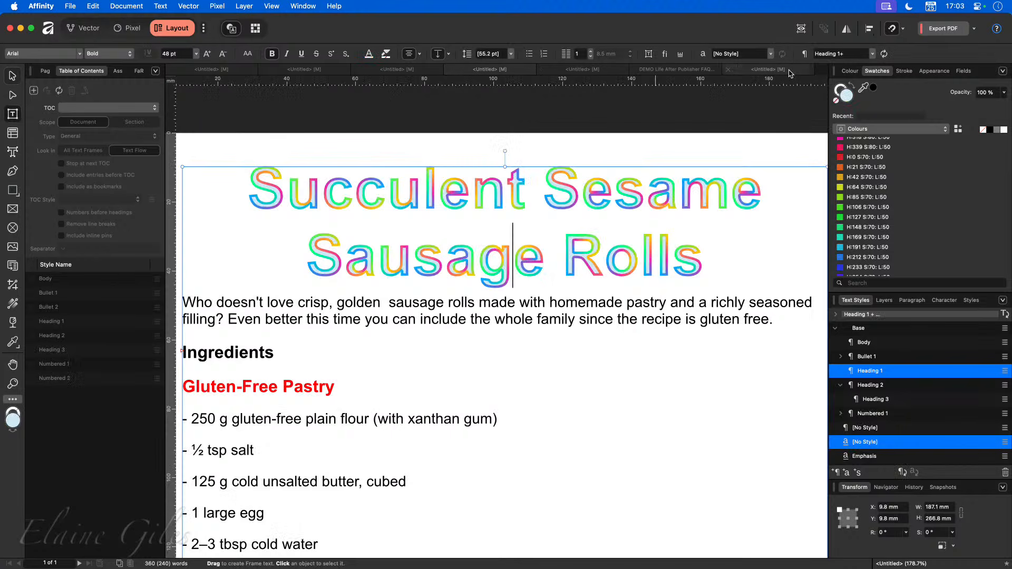
Create a new A4 document and place the January, February and March 2026 calendars from the Calendar Creation Kit 2.0 assets on it.
{"action": "key", "text": "super+n"}
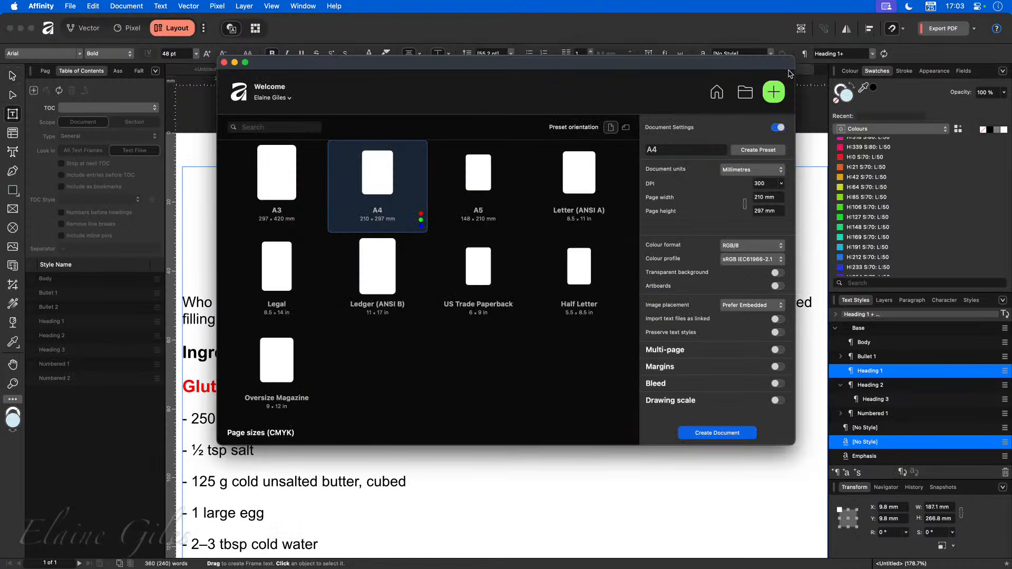
{"action": "key", "text": "Return"}
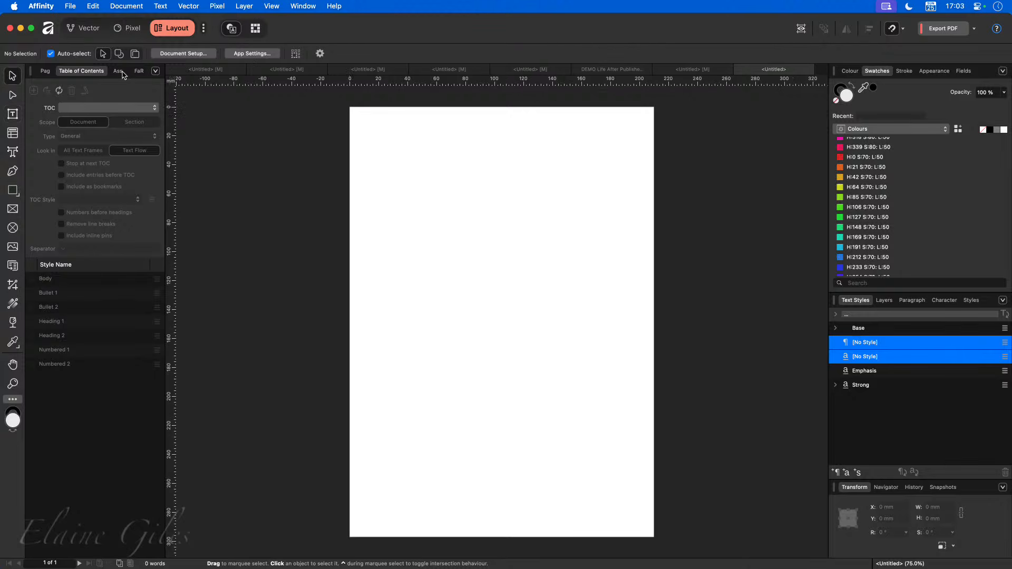
{"action": "left_click", "coordinate": [120, 72]}
{"action": "left_click_drag", "start_coordinate": [85, 169], "coordinate": [503, 193]}
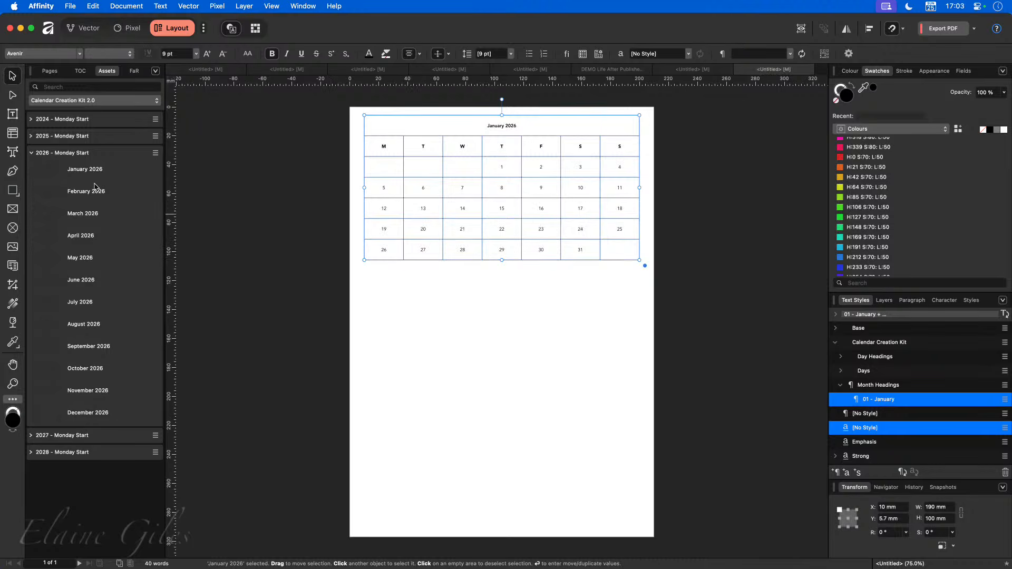
{"action": "left_click_drag", "start_coordinate": [94, 186], "coordinate": [407, 323]}
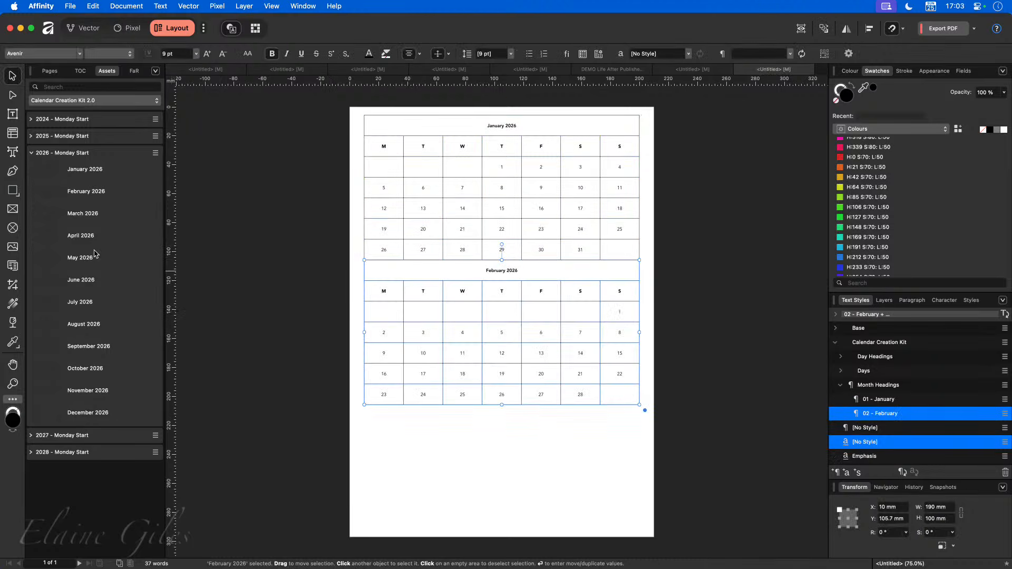
{"action": "left_click_drag", "start_coordinate": [86, 215], "coordinate": [517, 452]}
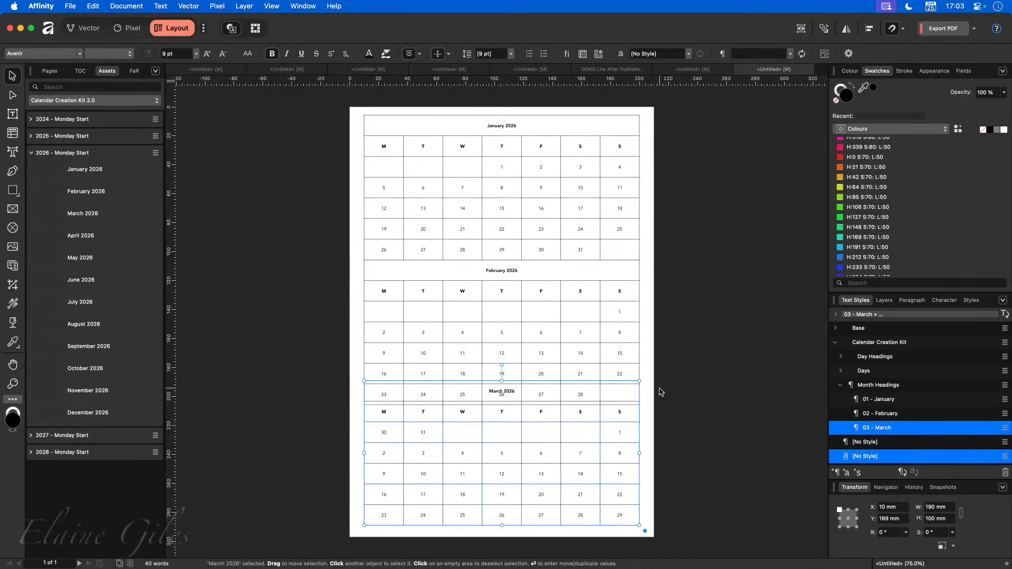
Shrink the March 2026 calendar to about 122 by 64 mm so that it sits below the February calendar, and clear the selection.
{"action": "left_click_drag", "start_coordinate": [639, 381], "coordinate": [541, 434]}
{"action": "left_click", "coordinate": [610, 323]}
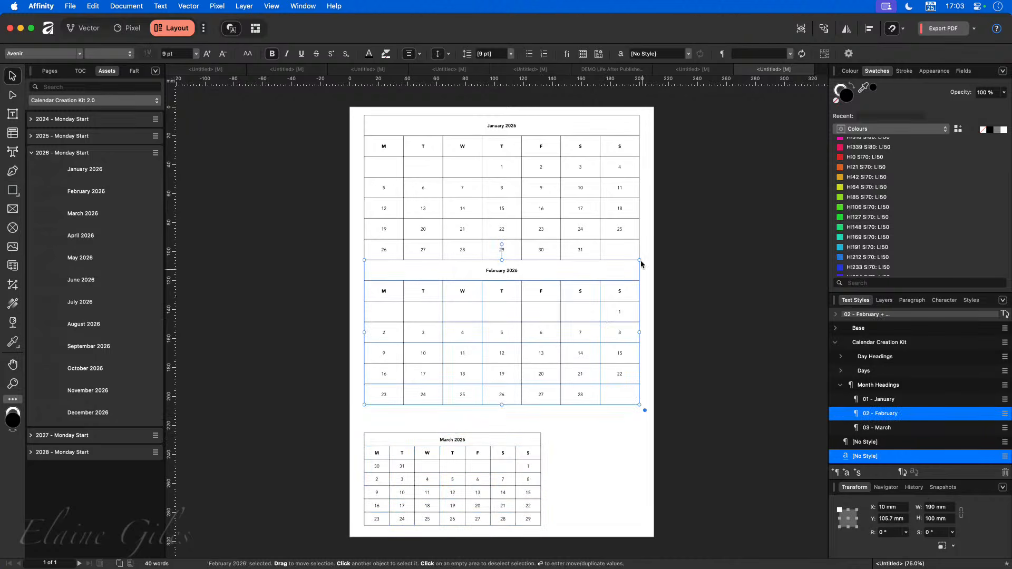
{"action": "left_click", "coordinate": [694, 240]}
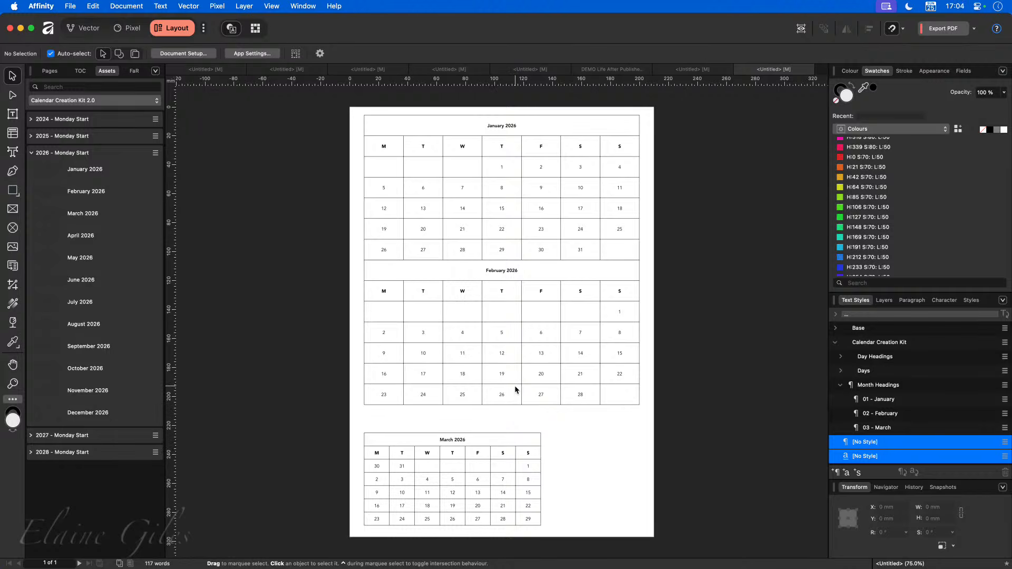
Edit the 02 - February text style and set its font family to Poppins.
{"action": "left_click", "coordinate": [510, 369]}
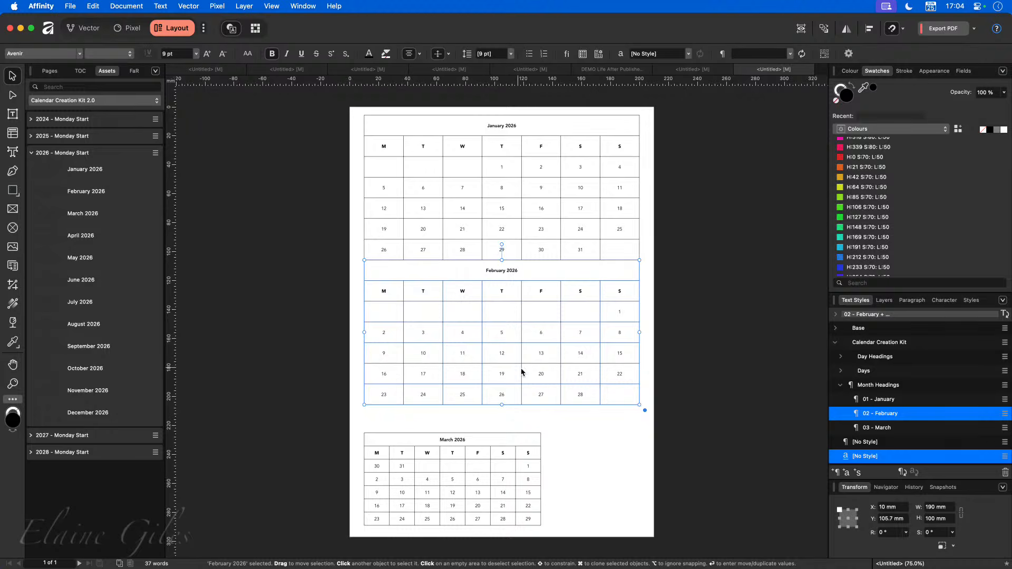
{"action": "right_click", "coordinate": [887, 416]}
{"action": "left_click", "coordinate": [687, 507]}
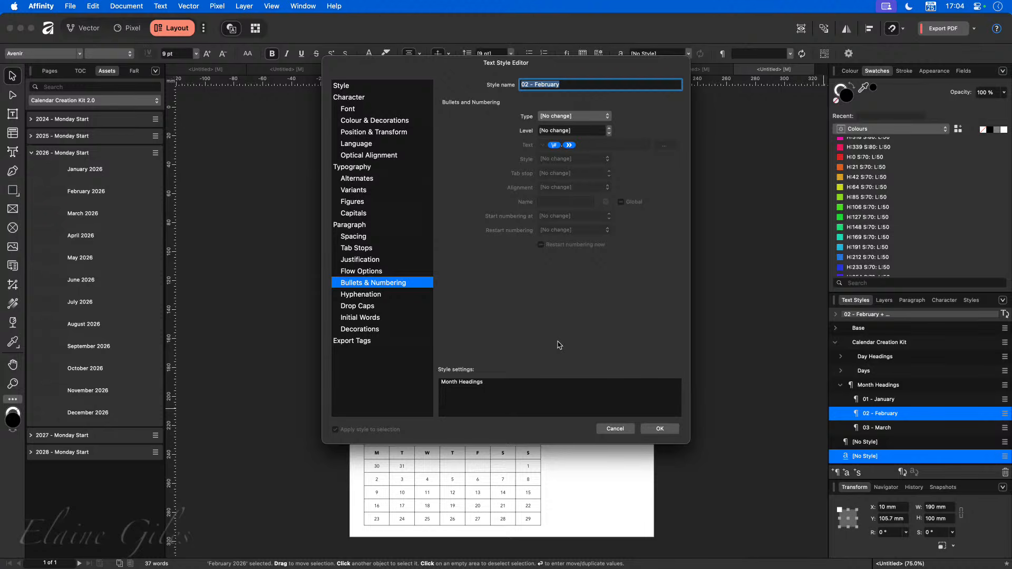
{"action": "left_click", "coordinate": [396, 109]}
{"action": "left_click", "coordinate": [568, 122]}
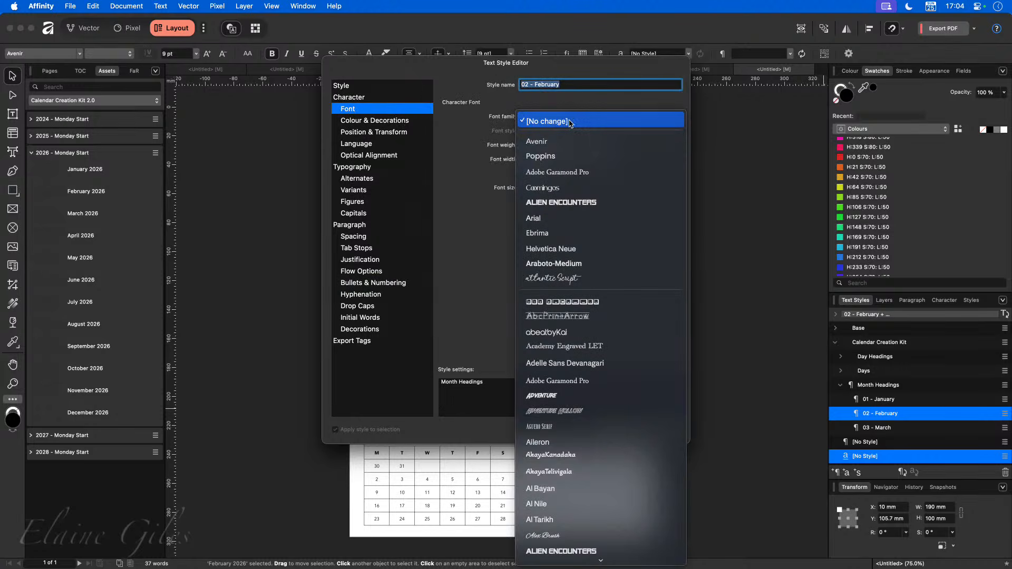
{"action": "left_click", "coordinate": [567, 158]}
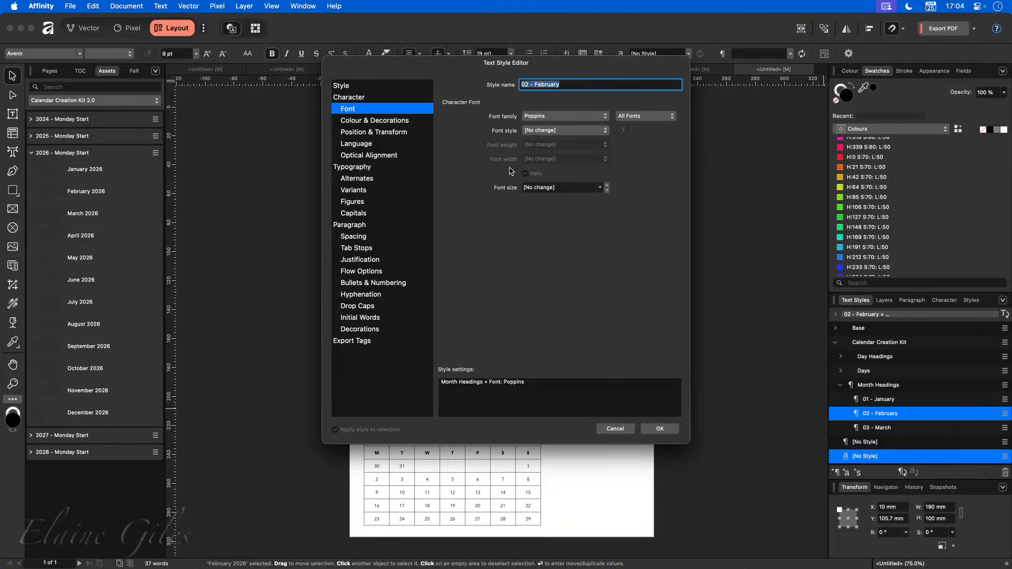
Set the font colour of the 02 - February style to red, H:0 S:100 L:42, and inspect the February 2026 heading.
{"action": "left_click", "coordinate": [376, 121]}
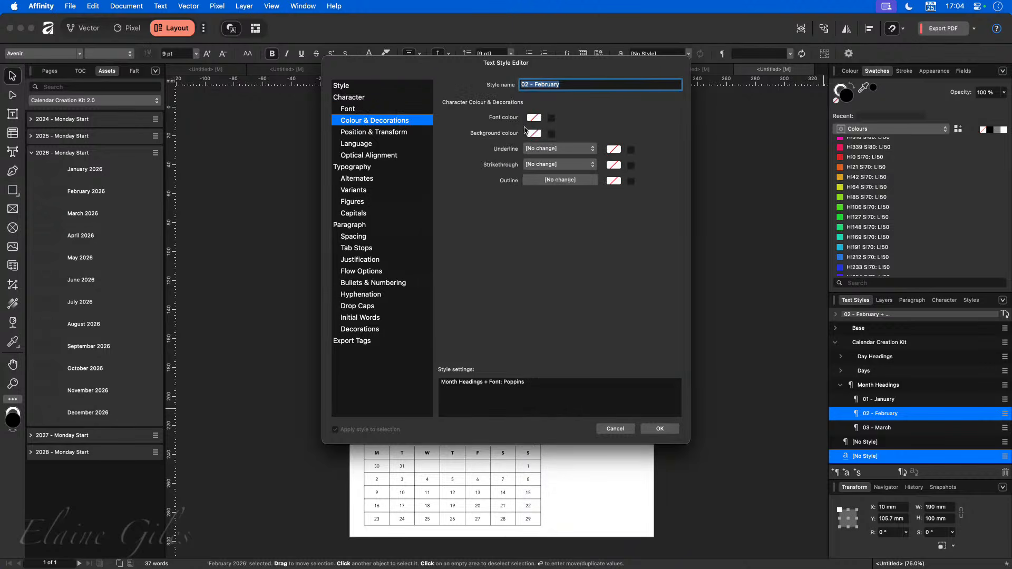
{"action": "left_click", "coordinate": [551, 119]}
{"action": "left_click", "coordinate": [538, 118]}
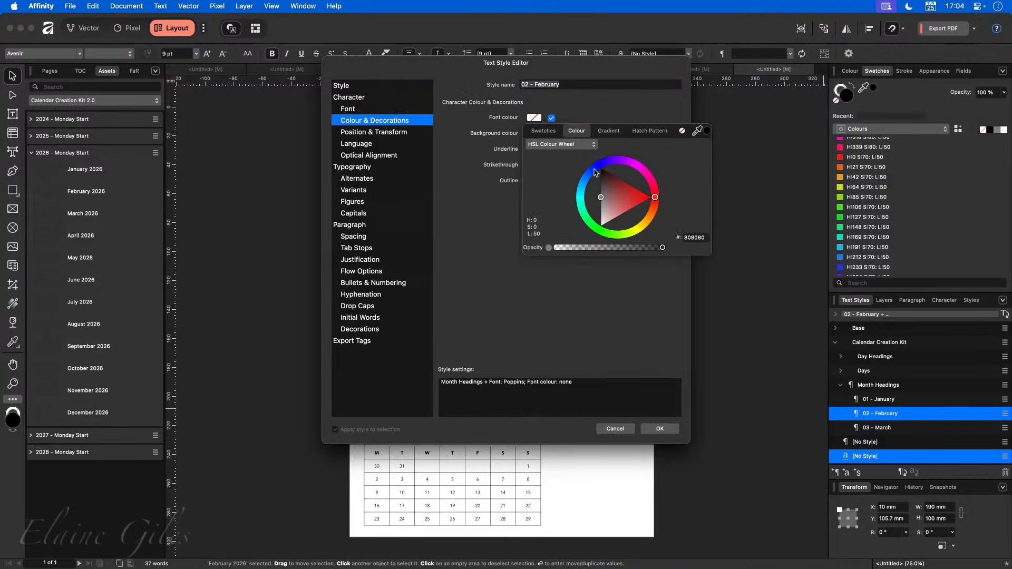
{"action": "left_click_drag", "start_coordinate": [621, 195], "coordinate": [643, 192]}
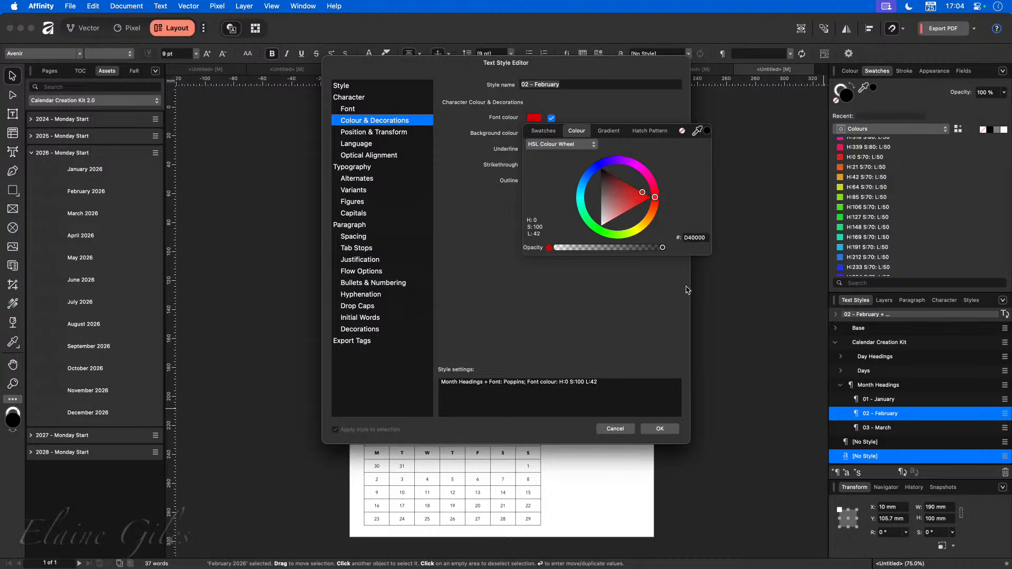
{"action": "left_click", "coordinate": [658, 315]}
{"action": "left_click", "coordinate": [659, 428]}
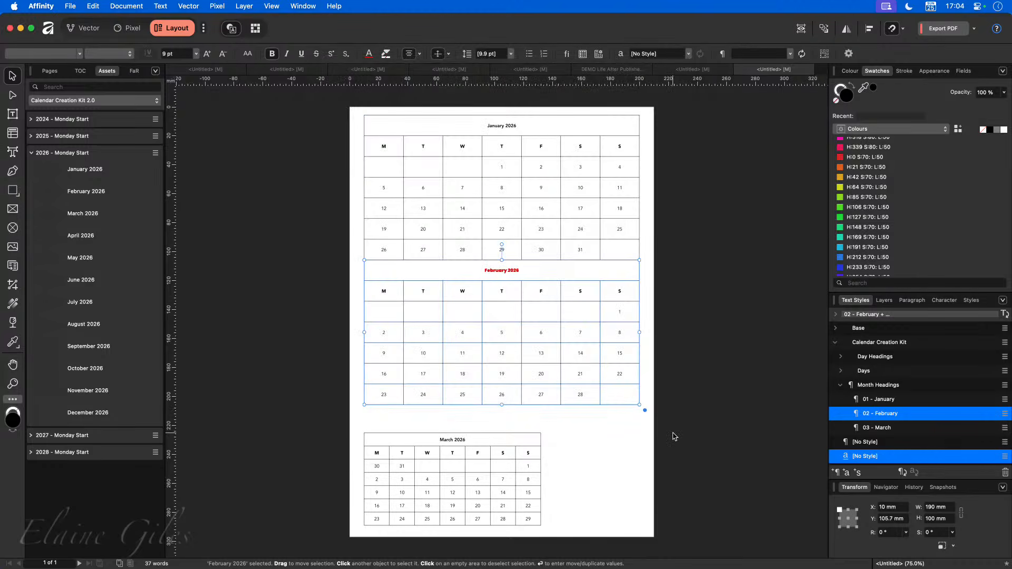
{"action": "double_click", "coordinate": [505, 272]}
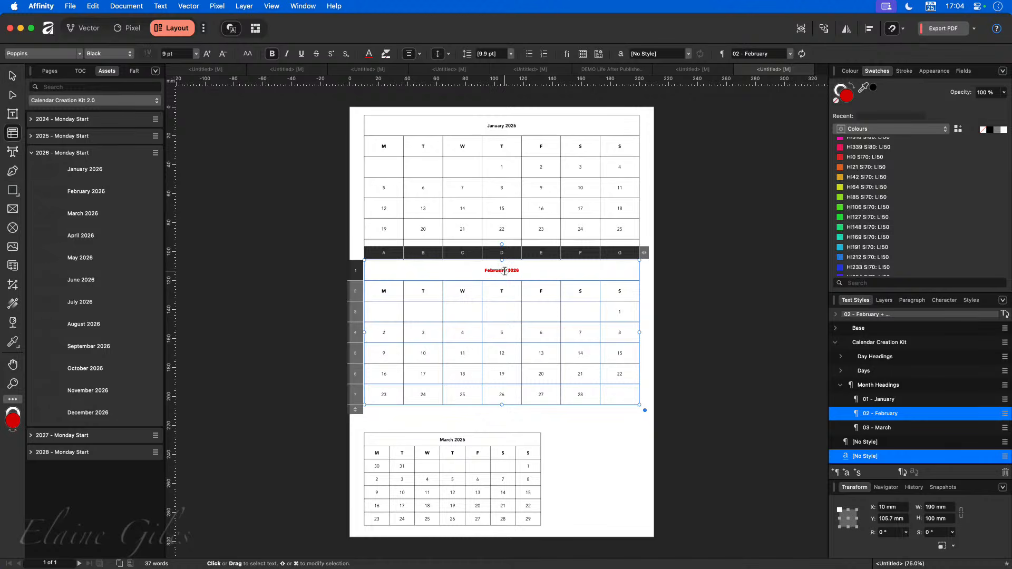
{"action": "triple_click", "coordinate": [505, 271]}
{"action": "left_click", "coordinate": [694, 319]}
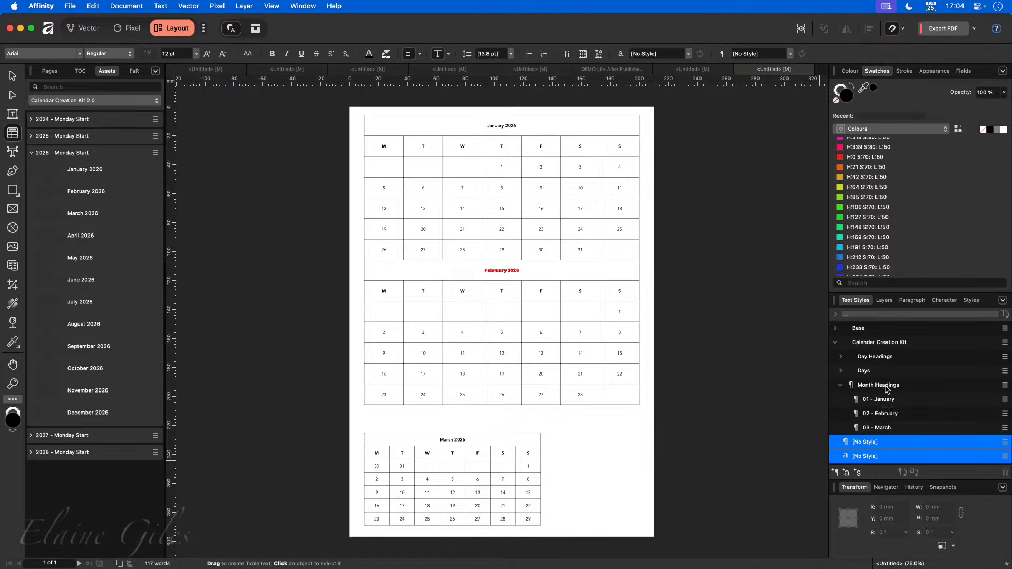
Edit the parent Month Headings text style and set its font colour to orange, H:25 S:100 L:50.
{"action": "right_click", "coordinate": [887, 388]}
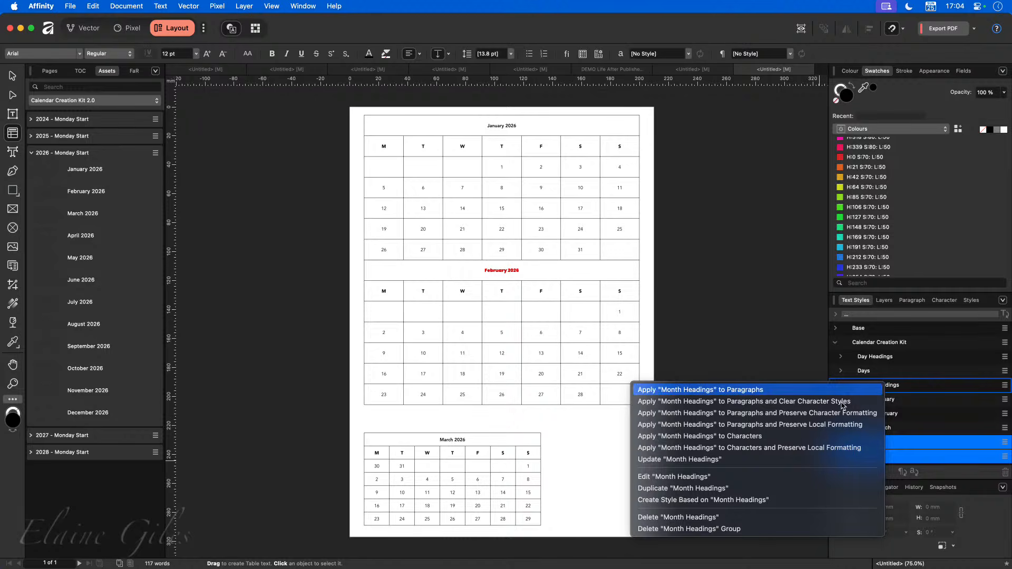
{"action": "left_click", "coordinate": [700, 477]}
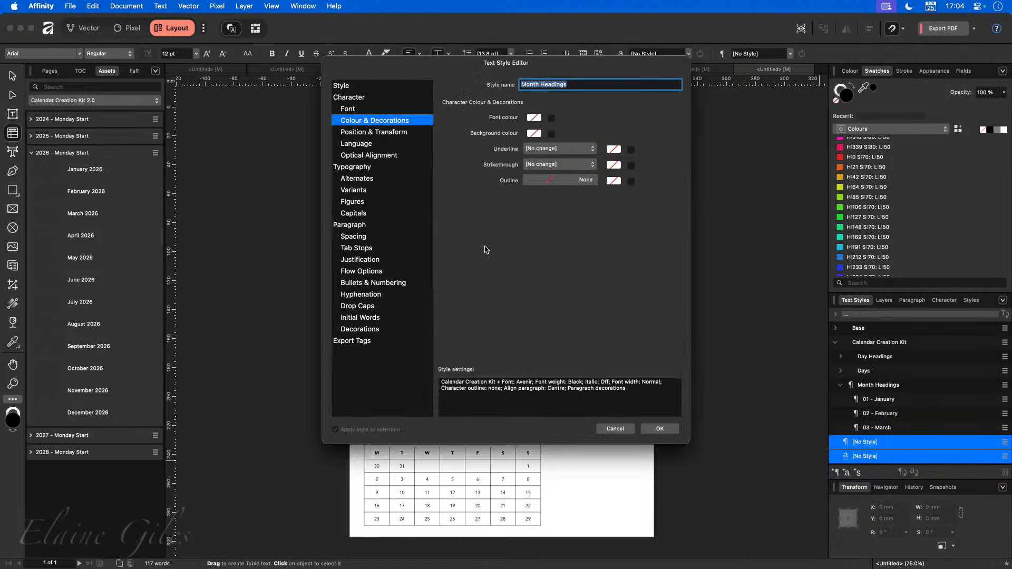
{"action": "left_click", "coordinate": [532, 119]}
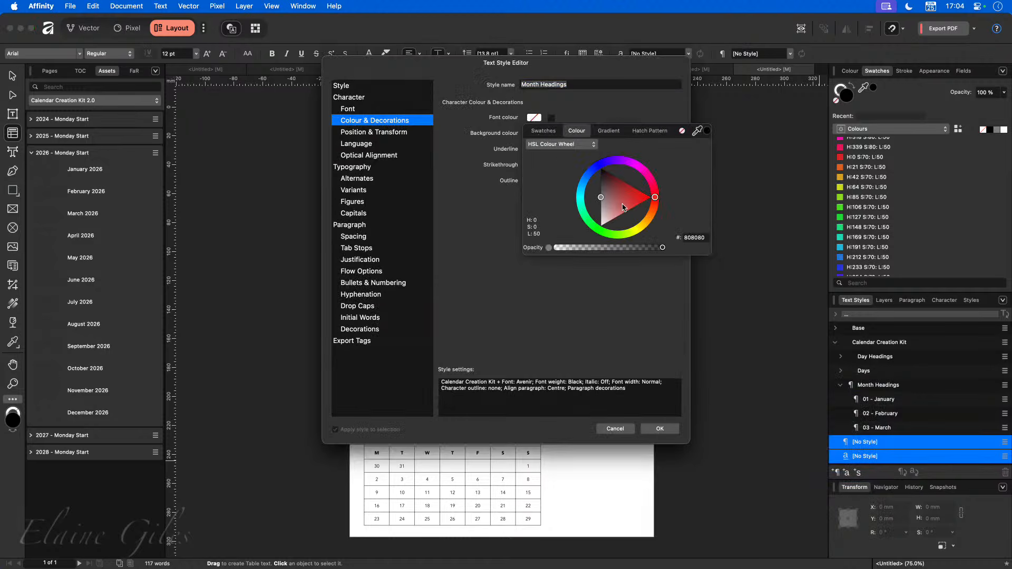
{"action": "left_click_drag", "start_coordinate": [654, 198], "coordinate": [652, 217]}
{"action": "left_click", "coordinate": [575, 315]}
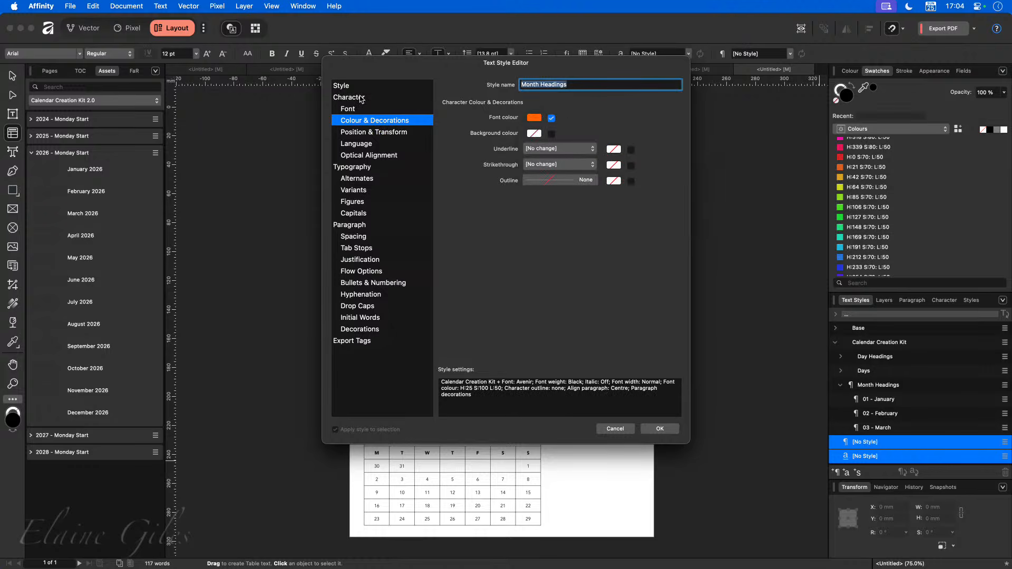
Set the font family of the Month Headings style to Alien Encounters and accept the style changes.
{"action": "left_click", "coordinate": [348, 109]}
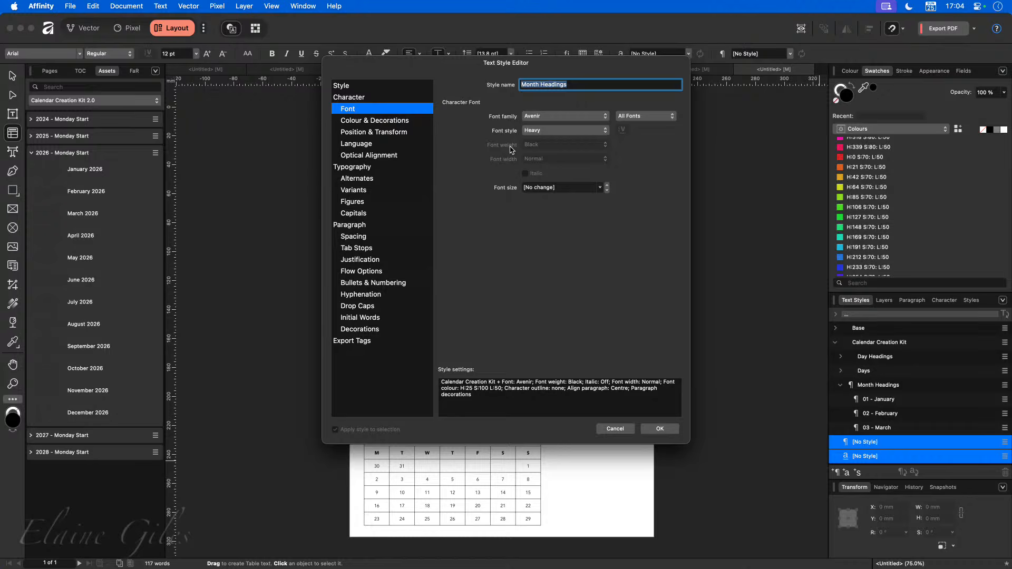
{"action": "left_click", "coordinate": [576, 116]}
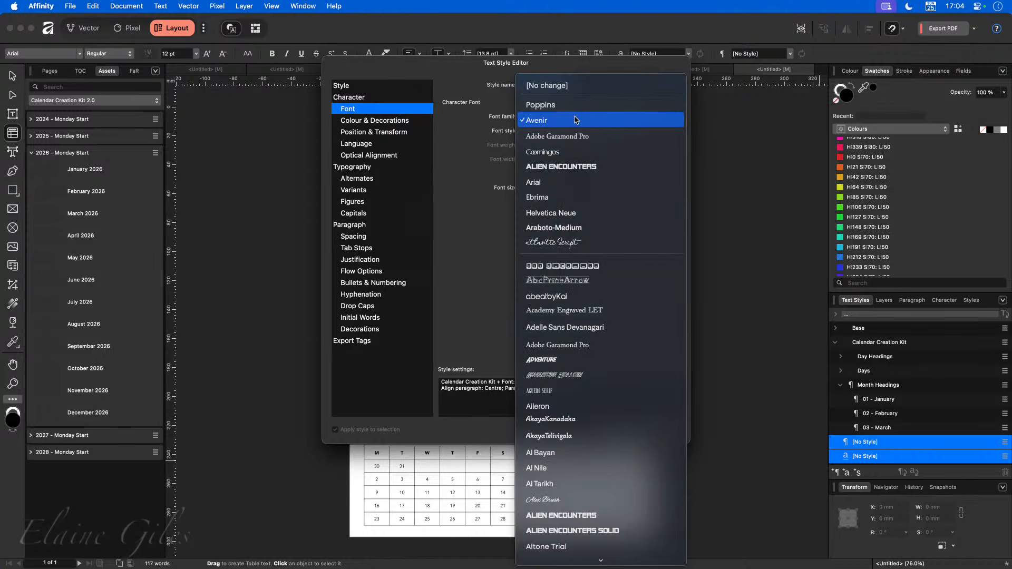
{"action": "left_click", "coordinate": [576, 166]}
{"action": "left_click", "coordinate": [661, 428]}
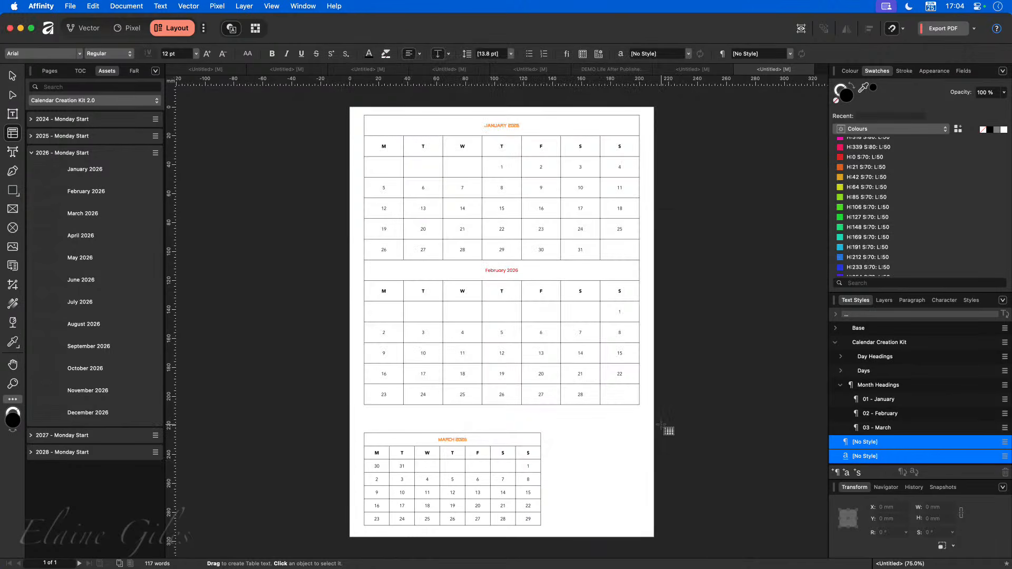
Check the January and March heading styles and reset the 02 - February style's font family to [No change].
{"action": "left_click", "coordinate": [508, 128]}
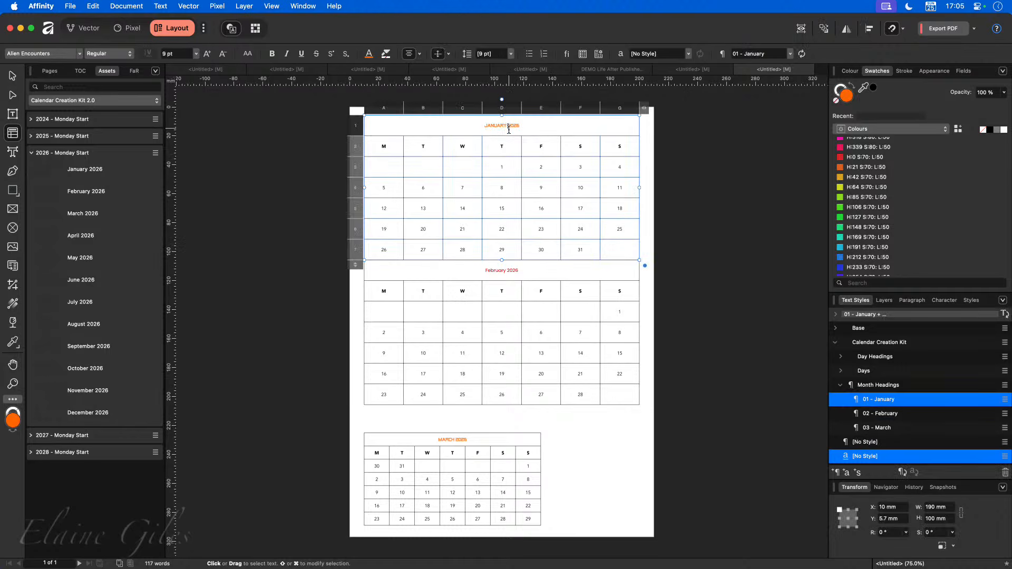
{"action": "left_click", "coordinate": [453, 440]}
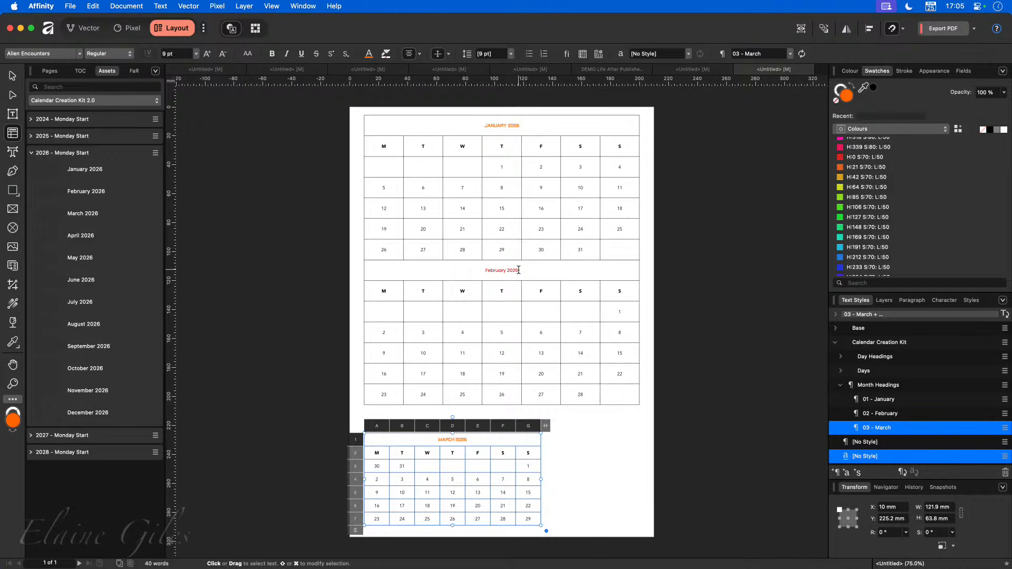
{"action": "right_click", "coordinate": [879, 418]}
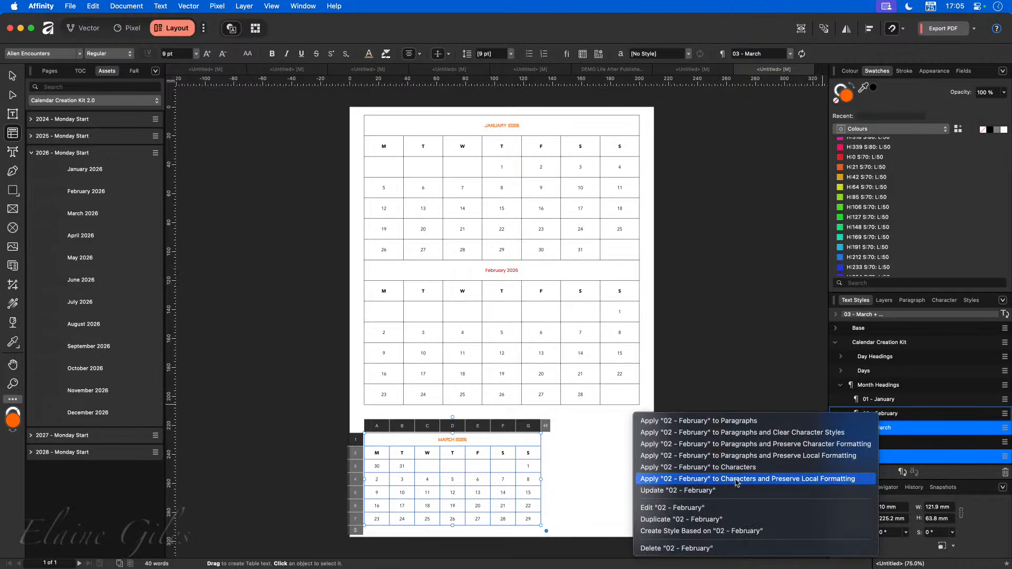
{"action": "left_click", "coordinate": [698, 508]}
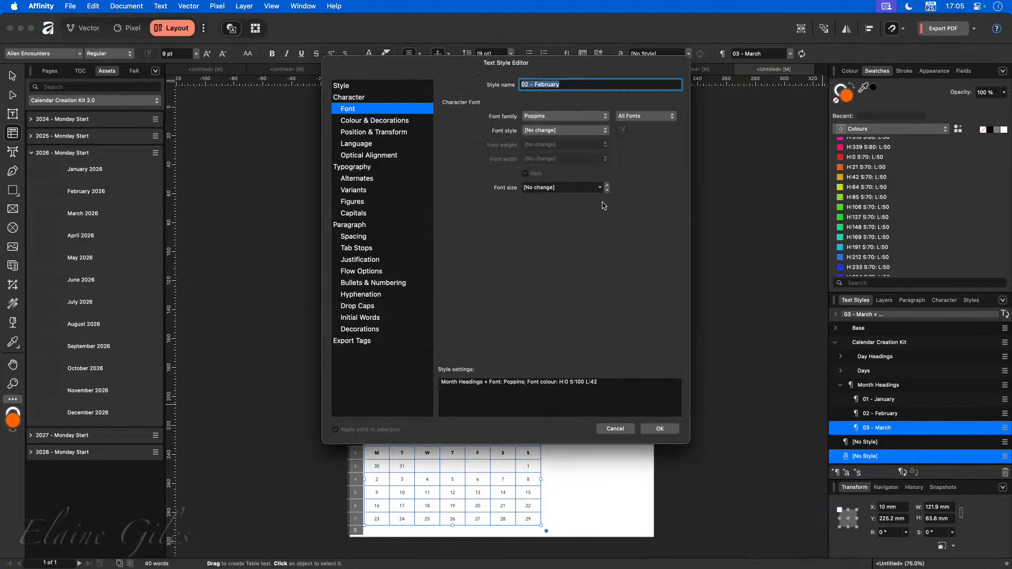
{"action": "left_click", "coordinate": [606, 116]}
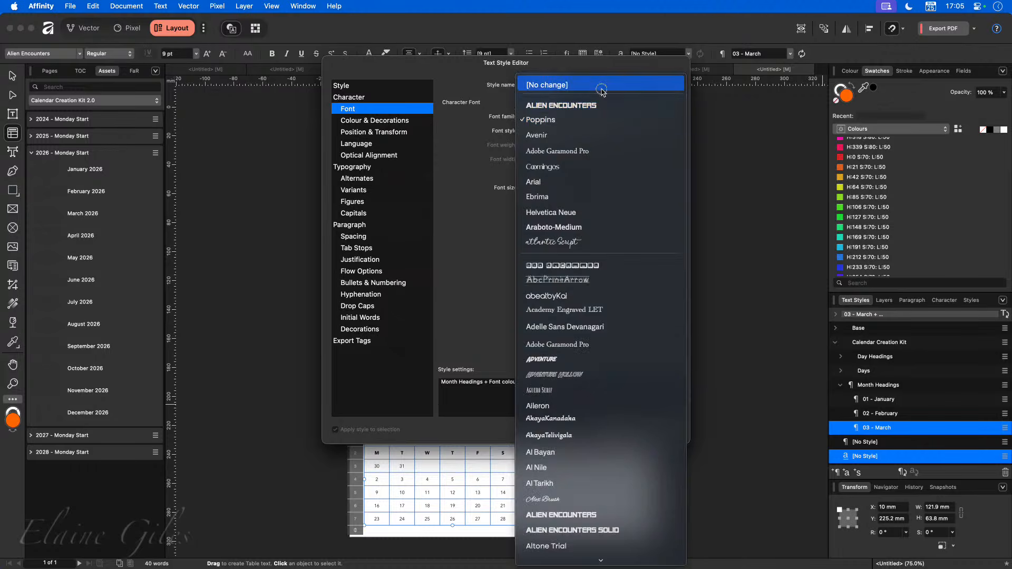
{"action": "left_click", "coordinate": [548, 84]}
Remove the font colour override from the 02 - February style, accept the changes, and inspect the February 2026 heading.
{"action": "left_click", "coordinate": [390, 121]}
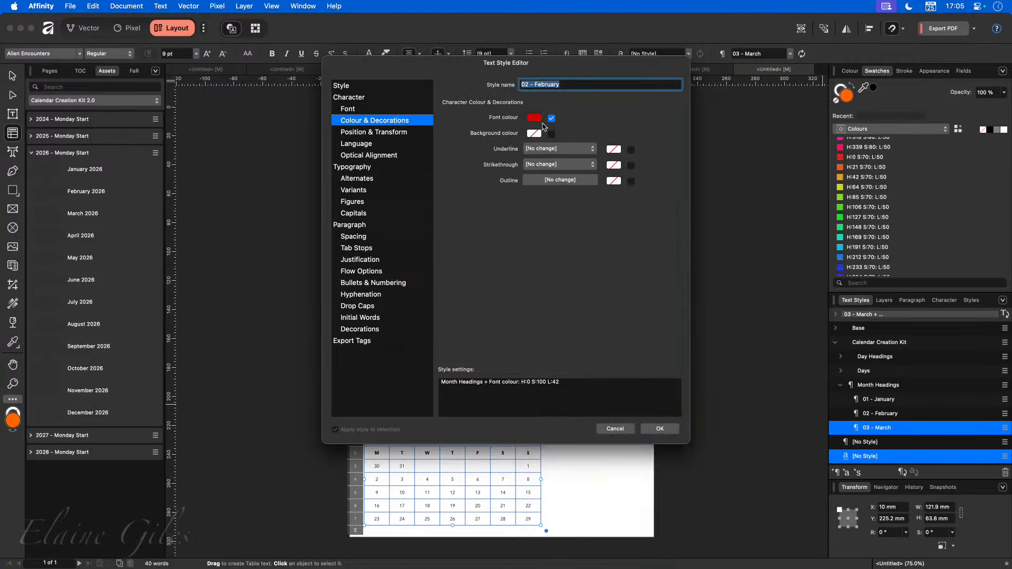
{"action": "left_click", "coordinate": [537, 120]}
{"action": "left_click", "coordinate": [551, 119]}
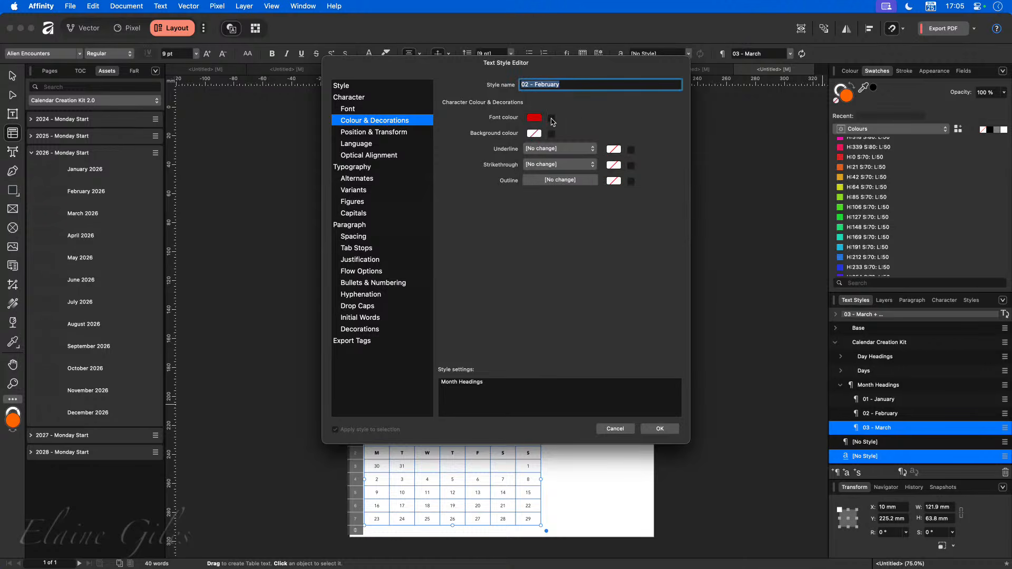
{"action": "left_click", "coordinate": [659, 429]}
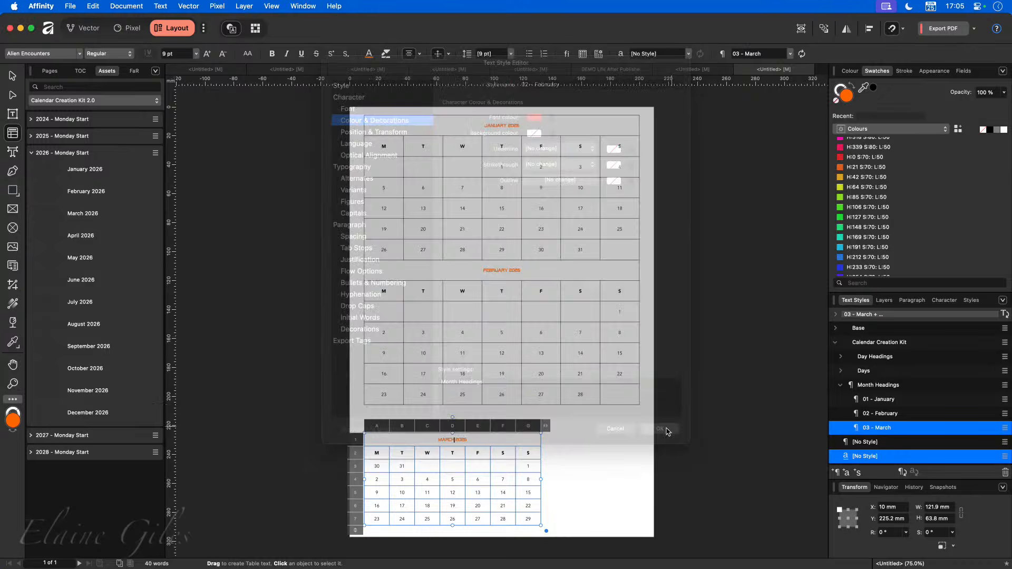
{"action": "scroll", "coordinate": [510, 265], "scroll_direction": "up", "scroll_amount": 10}
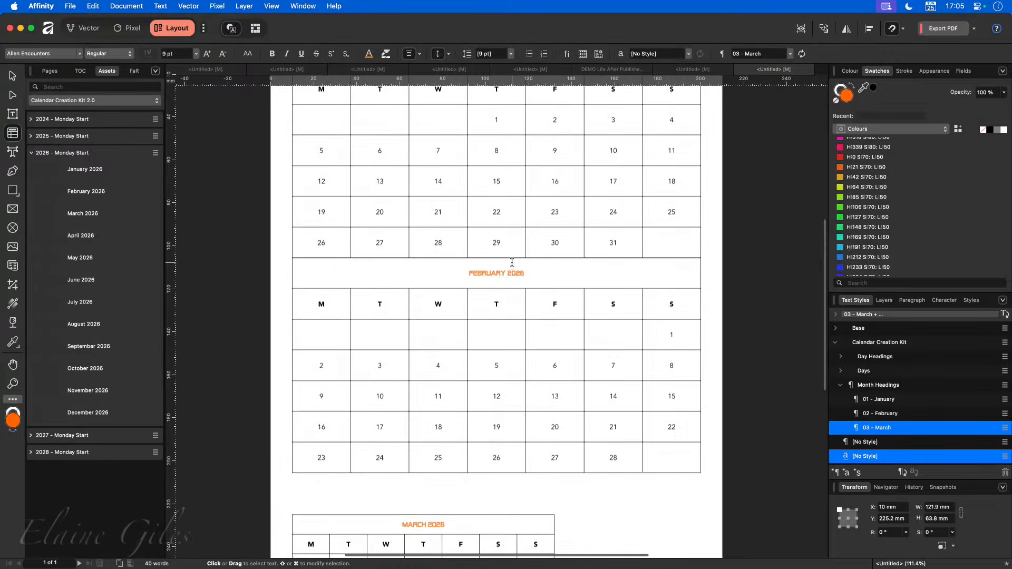
{"action": "scroll", "coordinate": [511, 265], "scroll_direction": "up", "scroll_amount": 3}
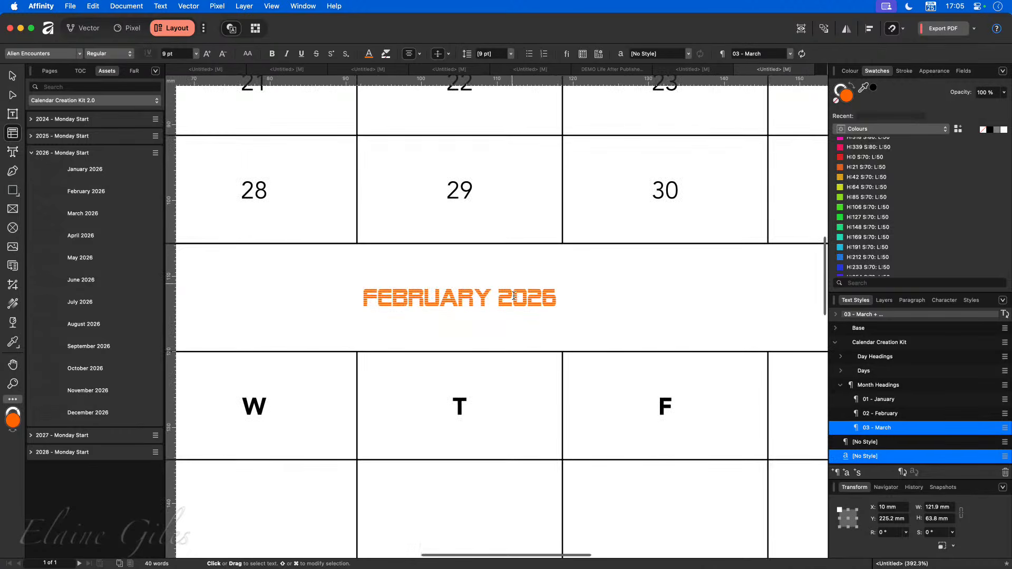
{"action": "scroll", "coordinate": [514, 296], "scroll_direction": "down", "scroll_amount": 12}
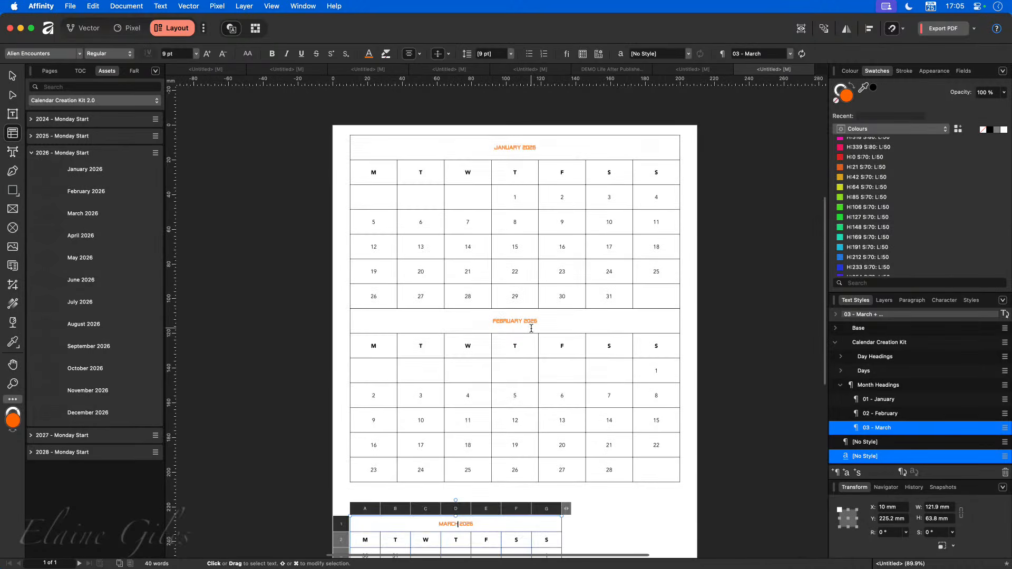
{"action": "scroll", "coordinate": [531, 328], "scroll_direction": "down", "scroll_amount": 4}
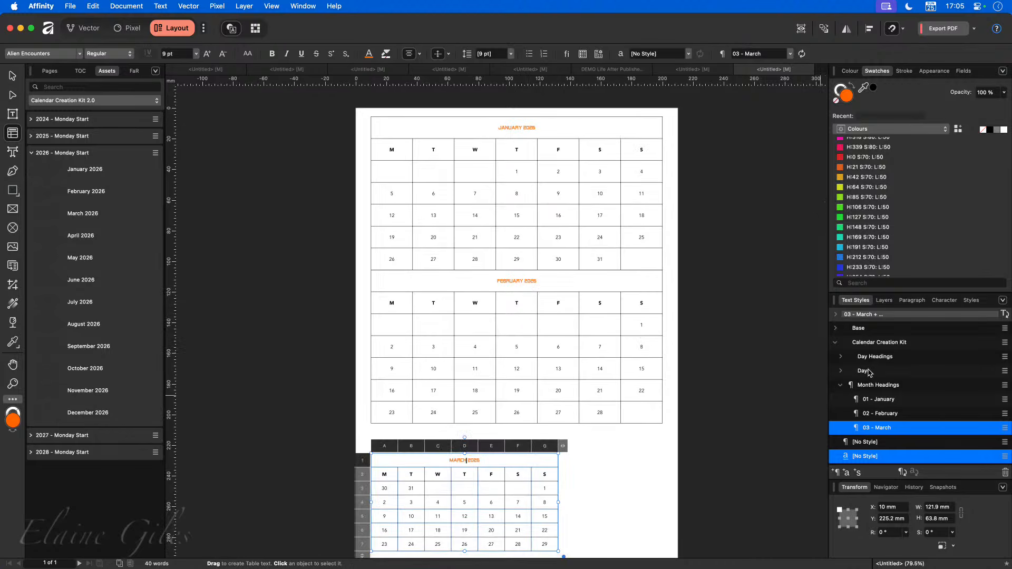
Edit the Weekdays text style under Days and set its font colour to green, H:98 S:100 L:24.
{"action": "left_click", "coordinate": [841, 371]}
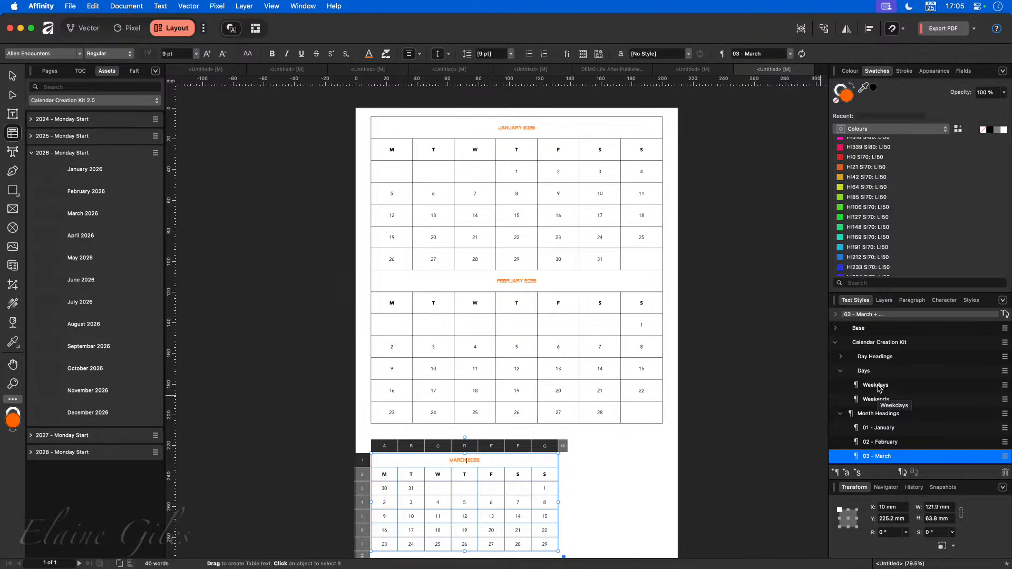
{"action": "right_click", "coordinate": [878, 389]}
{"action": "left_click", "coordinate": [654, 477]}
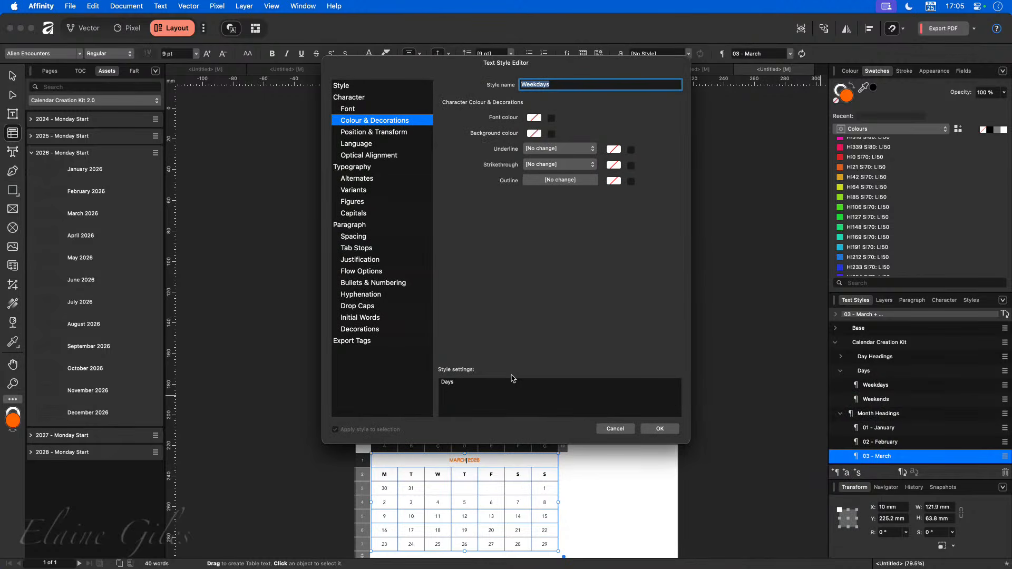
{"action": "left_click", "coordinate": [535, 118]}
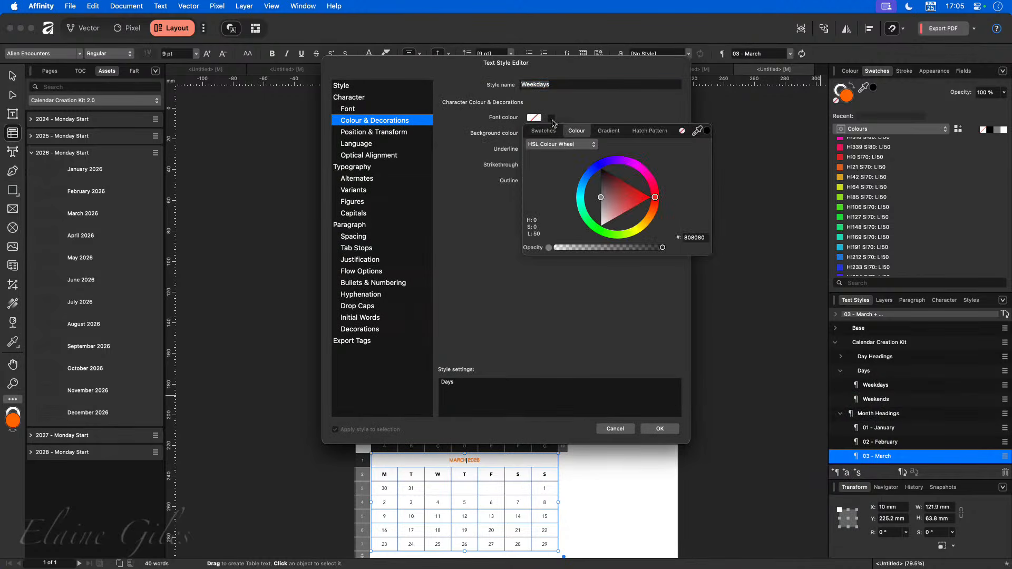
{"action": "left_click_drag", "start_coordinate": [600, 233], "coordinate": [638, 208]}
{"action": "left_click", "coordinate": [481, 268]}
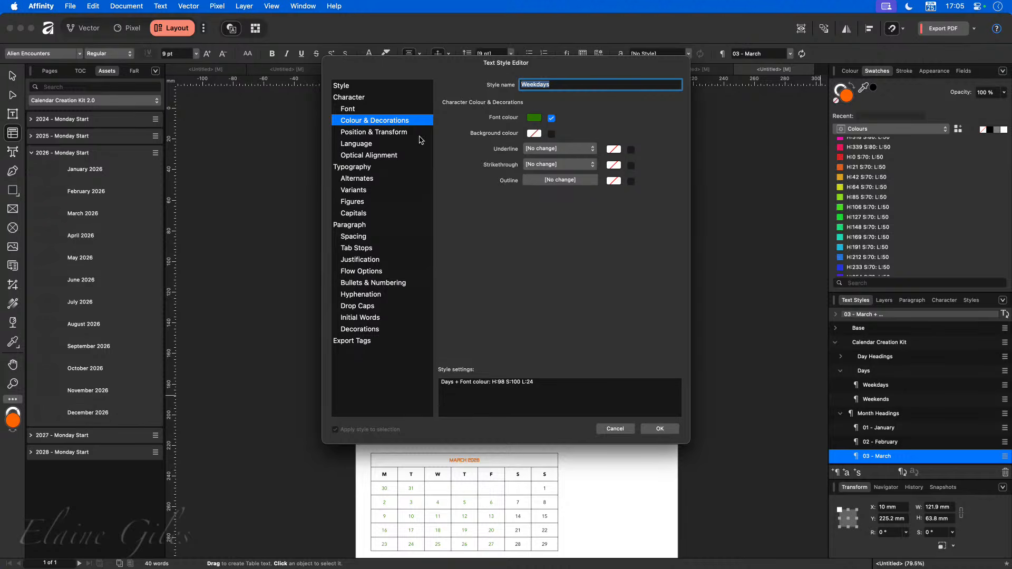
Set the Weekdays style's font size to 20 pt, accept the changes, and inspect the weekday dates in the calendar.
{"action": "left_click", "coordinate": [384, 108]}
{"action": "left_click", "coordinate": [578, 117]}
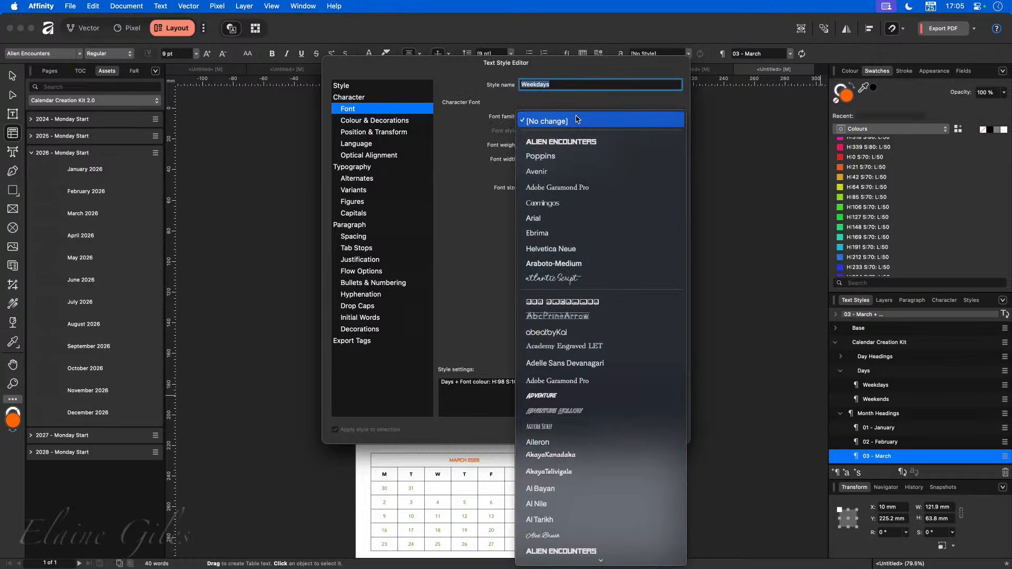
{"action": "left_click", "coordinate": [581, 118]}
{"action": "left_click", "coordinate": [600, 189]}
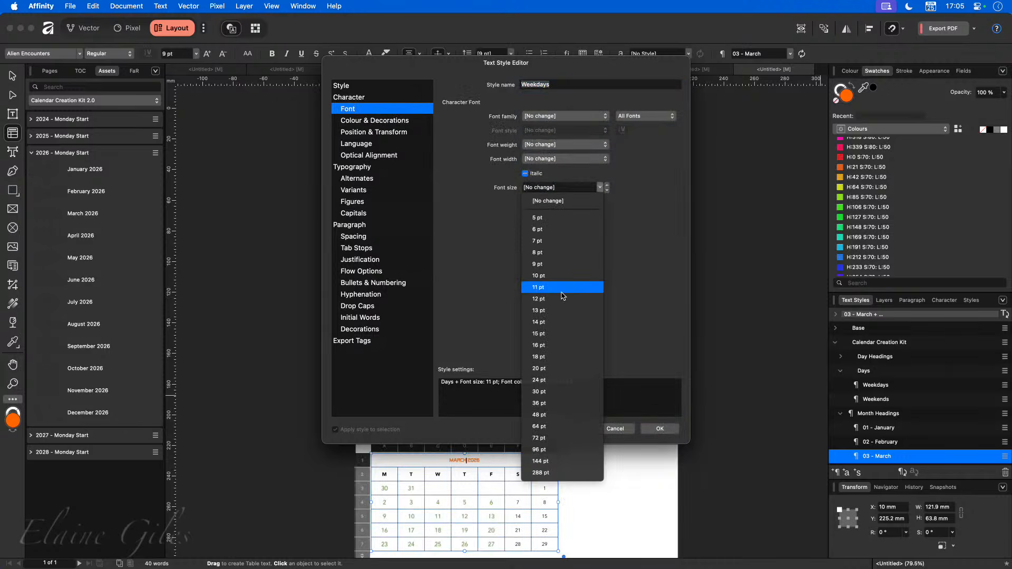
{"action": "left_click", "coordinate": [560, 366]}
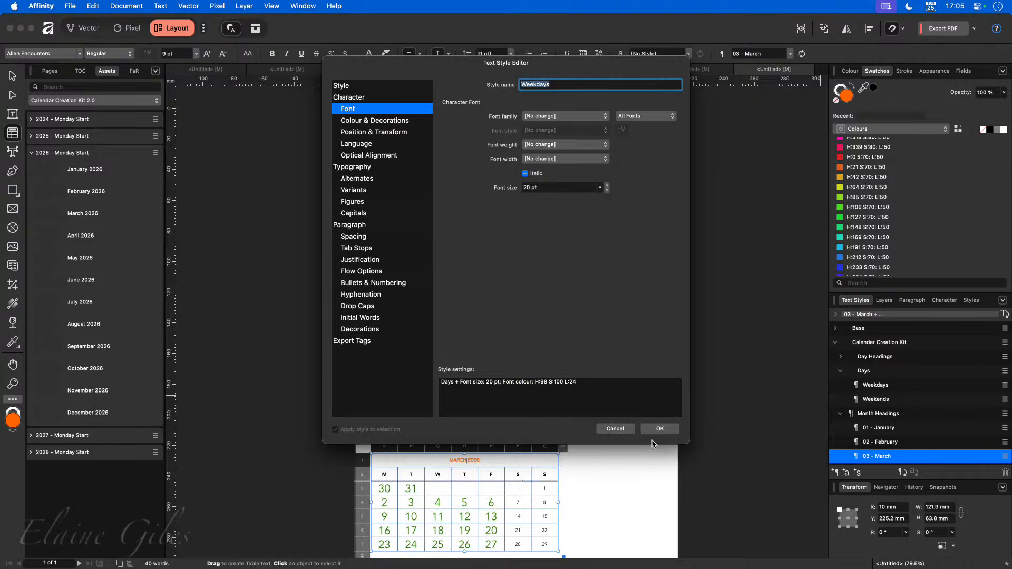
{"action": "left_click", "coordinate": [665, 430]}
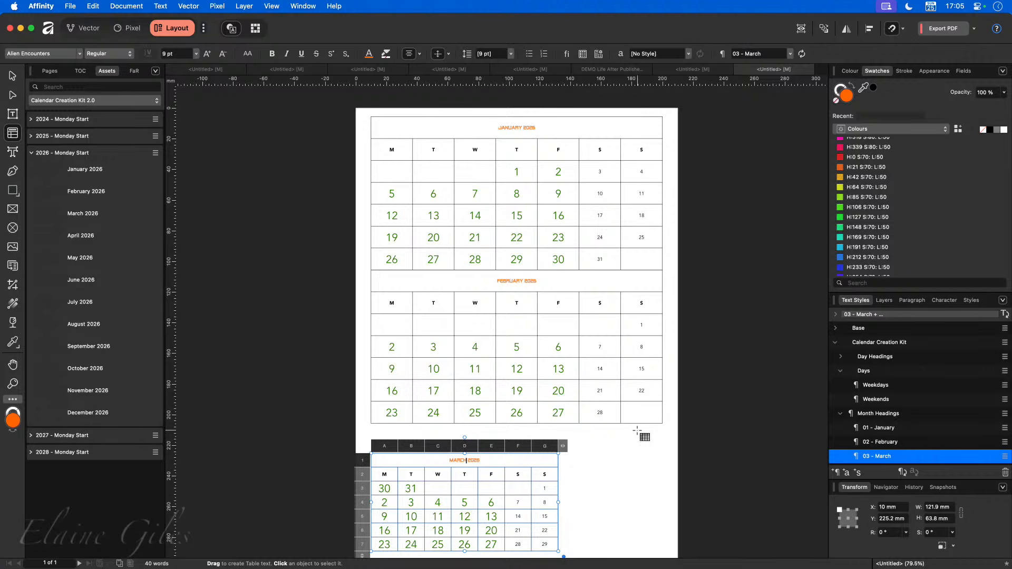
{"action": "scroll", "coordinate": [502, 402], "scroll_direction": "up", "scroll_amount": 5}
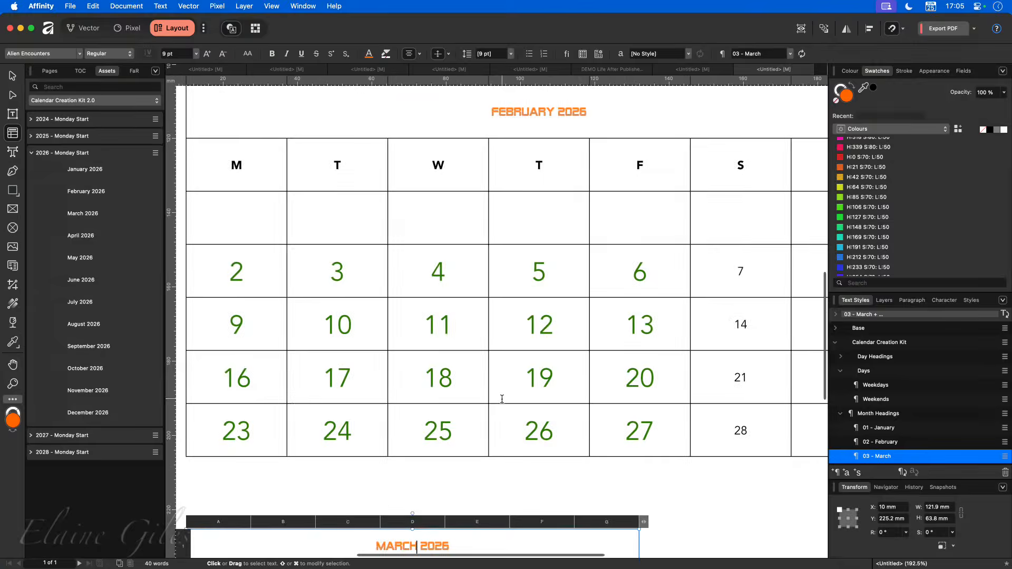
{"action": "scroll", "coordinate": [503, 399], "scroll_direction": "down", "scroll_amount": 5}
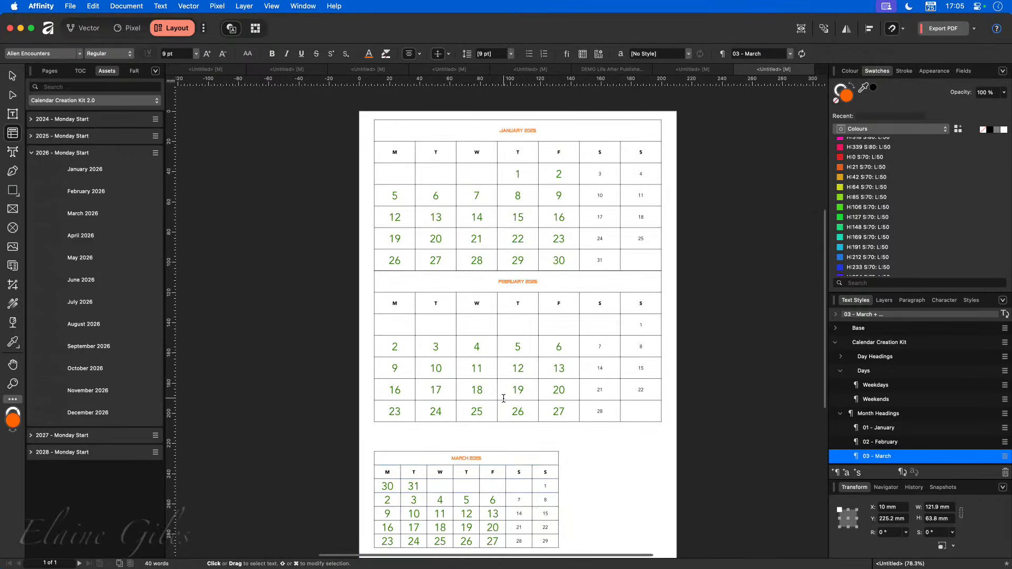
Edit the Weekends text style and set its font colour to pink, H:321 S:100 L:50.
{"action": "right_click", "coordinate": [881, 398]}
{"action": "left_click", "coordinate": [680, 488]}
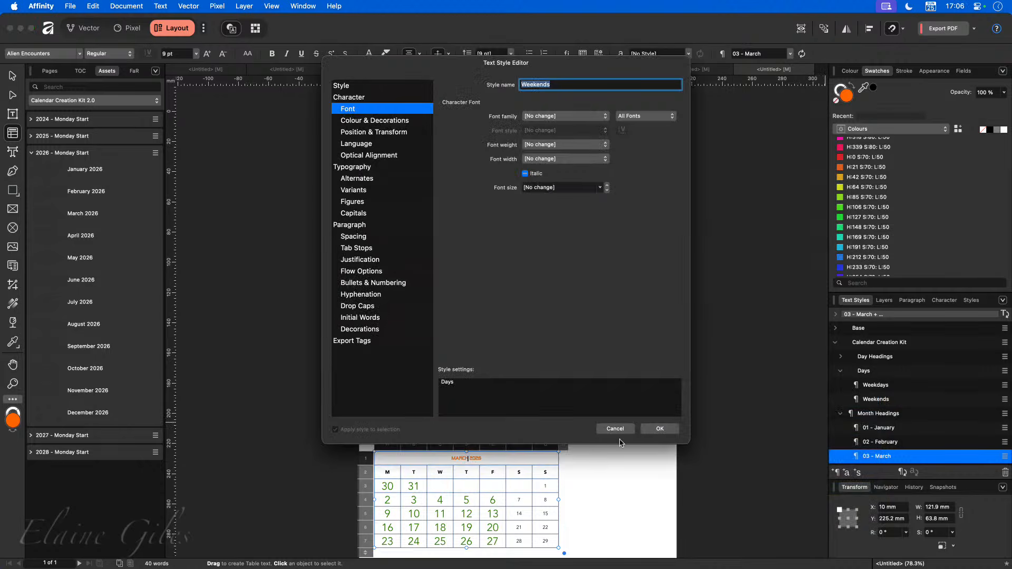
{"action": "left_click", "coordinate": [377, 120]}
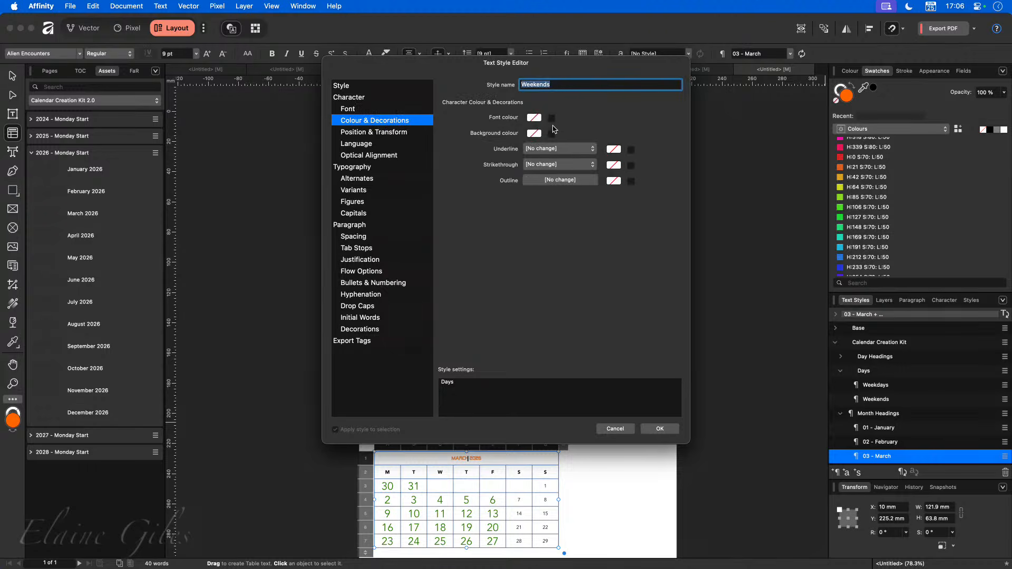
{"action": "left_click", "coordinate": [552, 118]}
{"action": "left_click", "coordinate": [534, 117]}
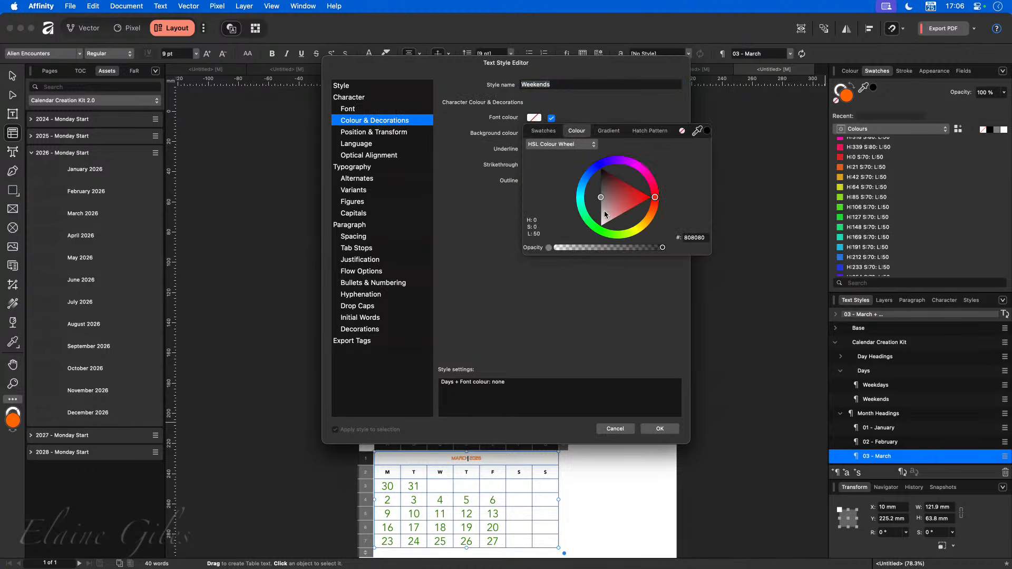
{"action": "left_click_drag", "start_coordinate": [641, 171], "coordinate": [647, 174]}
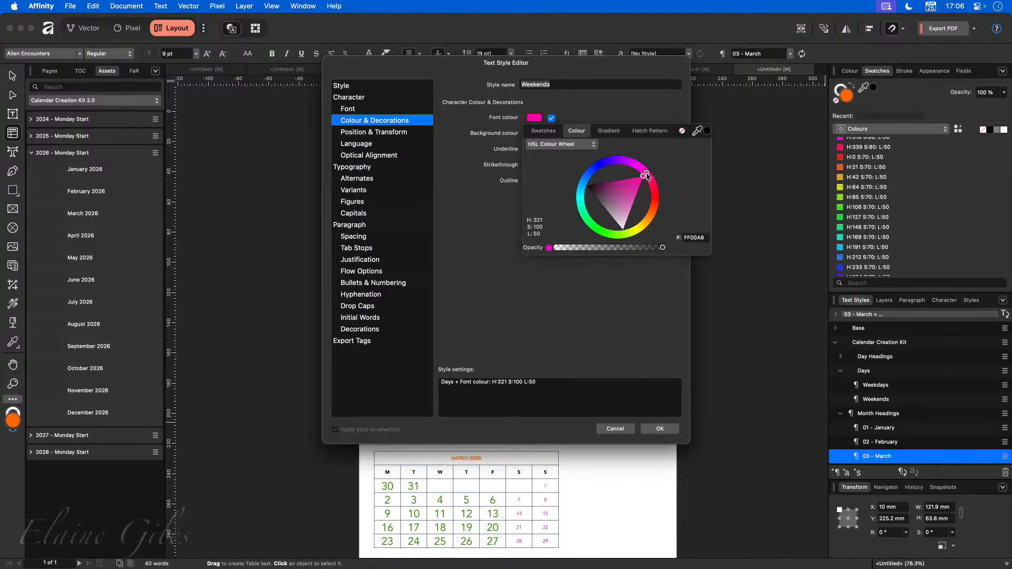
{"action": "left_click", "coordinate": [642, 331]}
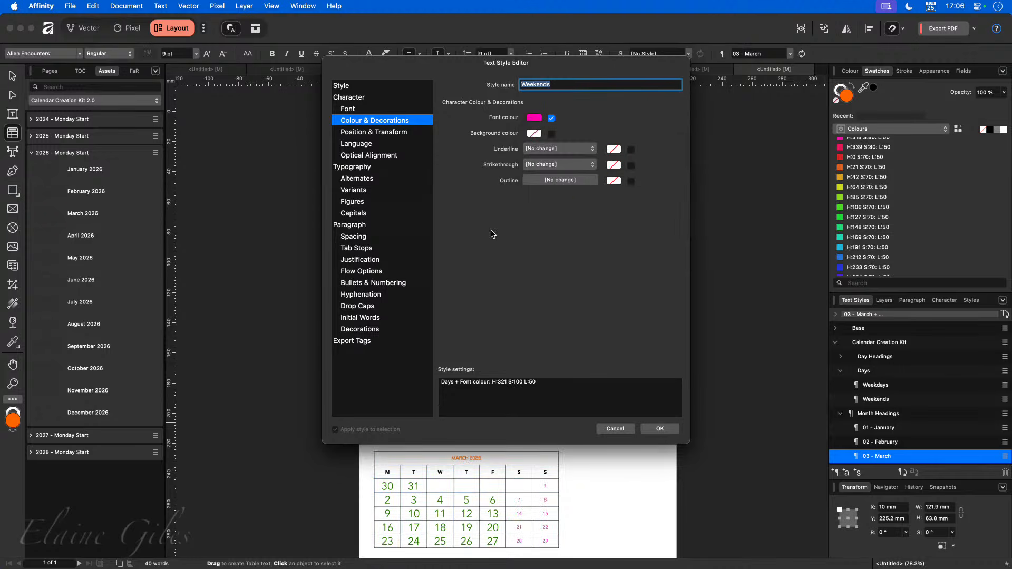
Set the Weekends style's font weight to Bold and accept the style changes.
{"action": "left_click", "coordinate": [363, 110]}
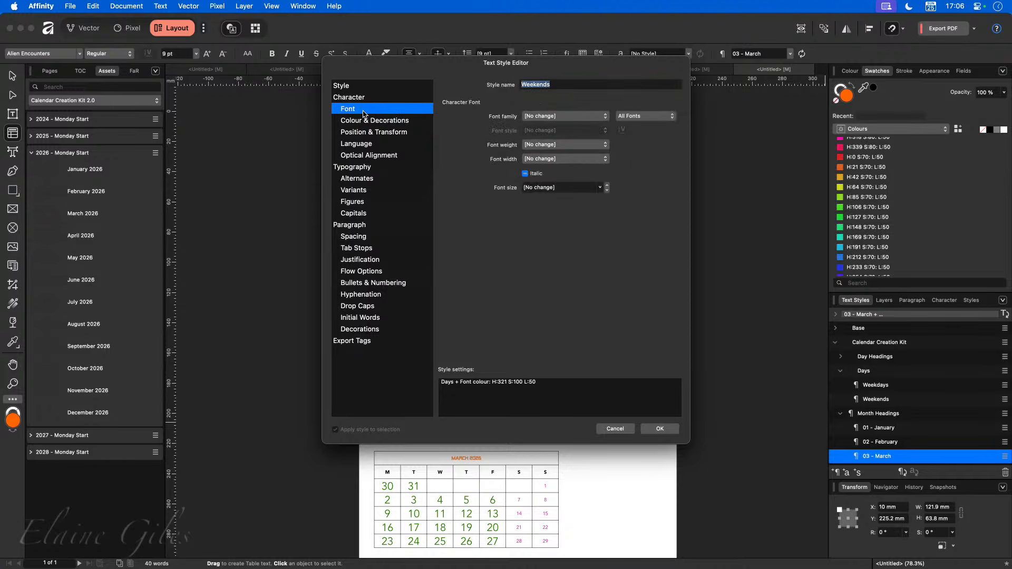
{"action": "left_click", "coordinate": [550, 148]}
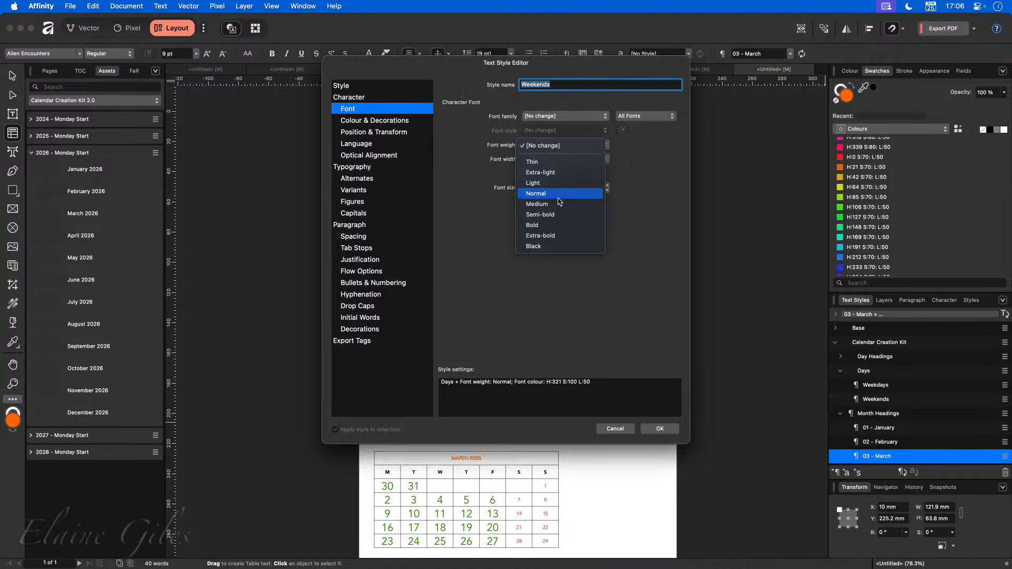
{"action": "left_click", "coordinate": [553, 228]}
{"action": "left_click", "coordinate": [659, 429]}
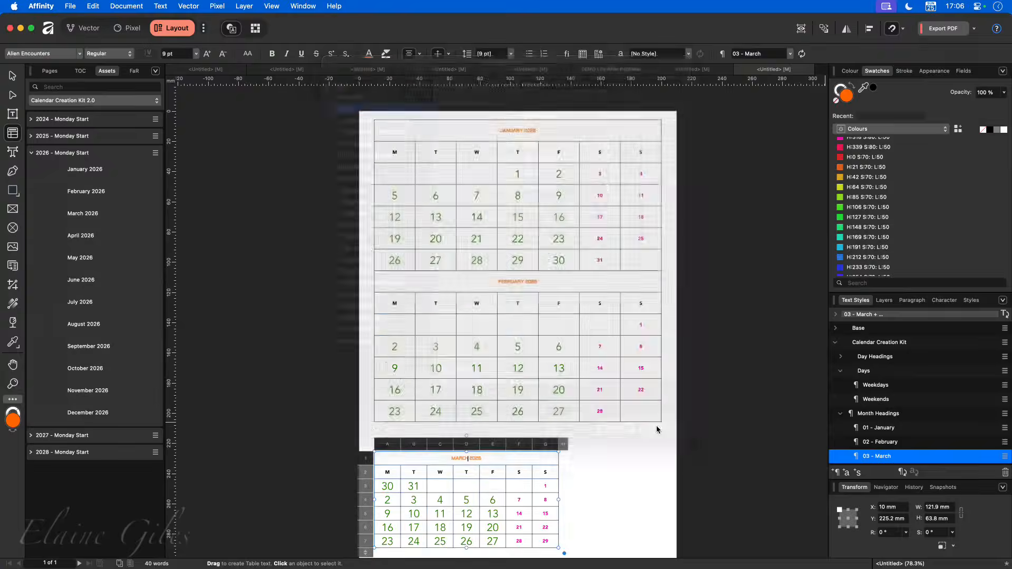
Examine the weekday and weekend date formatting across the January, February and March calendars.
{"action": "scroll", "coordinate": [532, 530], "scroll_direction": "up", "scroll_amount": 3}
{"action": "scroll", "coordinate": [532, 530], "scroll_direction": "up", "scroll_amount": 3}
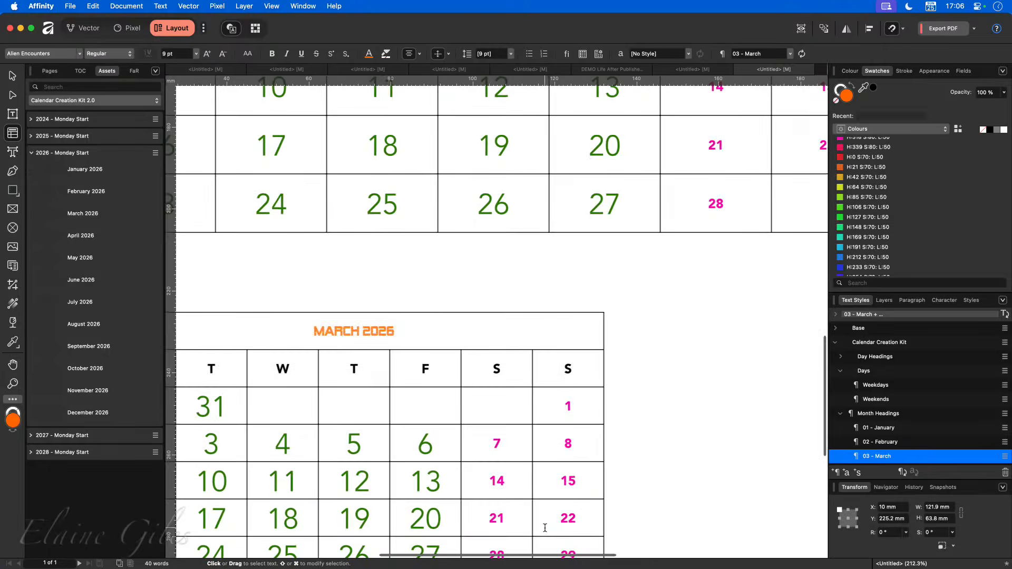
{"action": "scroll", "coordinate": [601, 427], "scroll_direction": "down", "scroll_amount": 3}
{"action": "scroll", "coordinate": [602, 426], "scroll_direction": "down", "scroll_amount": 3}
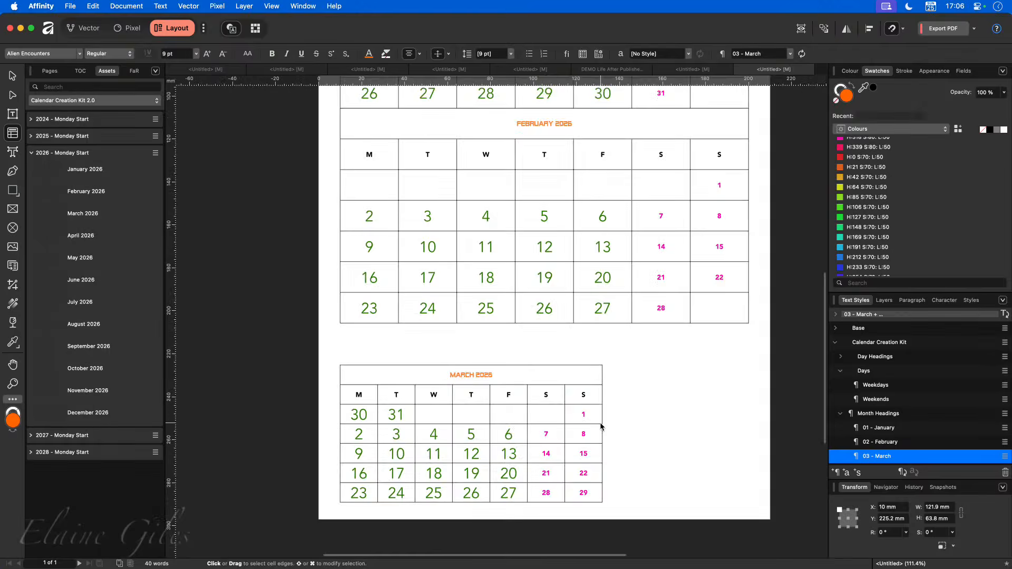
{"action": "left_click", "coordinate": [598, 424]}
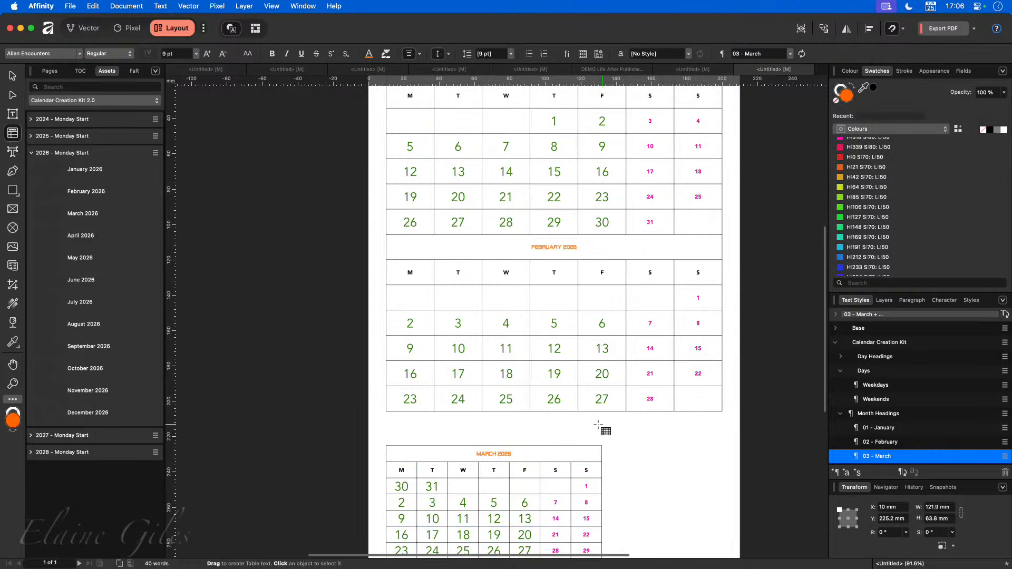
{"action": "scroll", "coordinate": [598, 424], "scroll_direction": "up", "scroll_amount": 2}
{"action": "scroll", "coordinate": [598, 424], "scroll_direction": "right", "scroll_amount": 2}
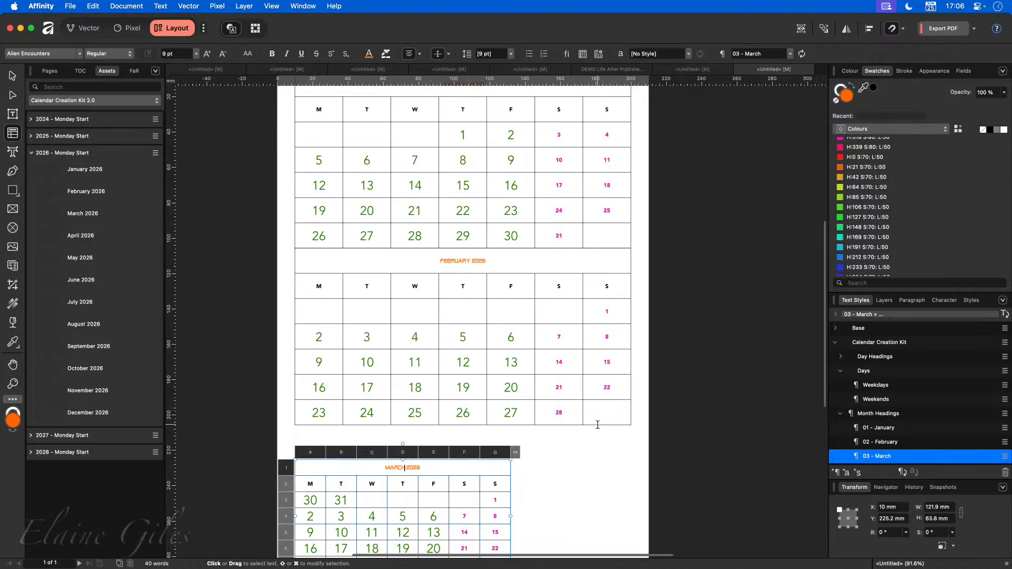
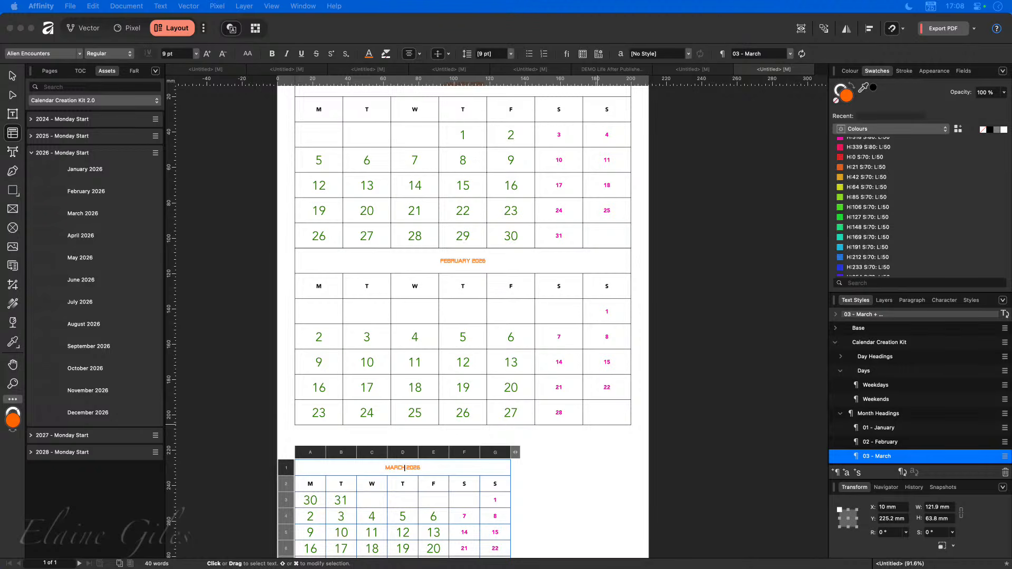
Dismiss the Dropbox authorization window, inspect the Linked Services section of the settings, and close the settings.
{"action": "left_click_drag", "start_coordinate": [622, 568], "coordinate": [397, 95]}
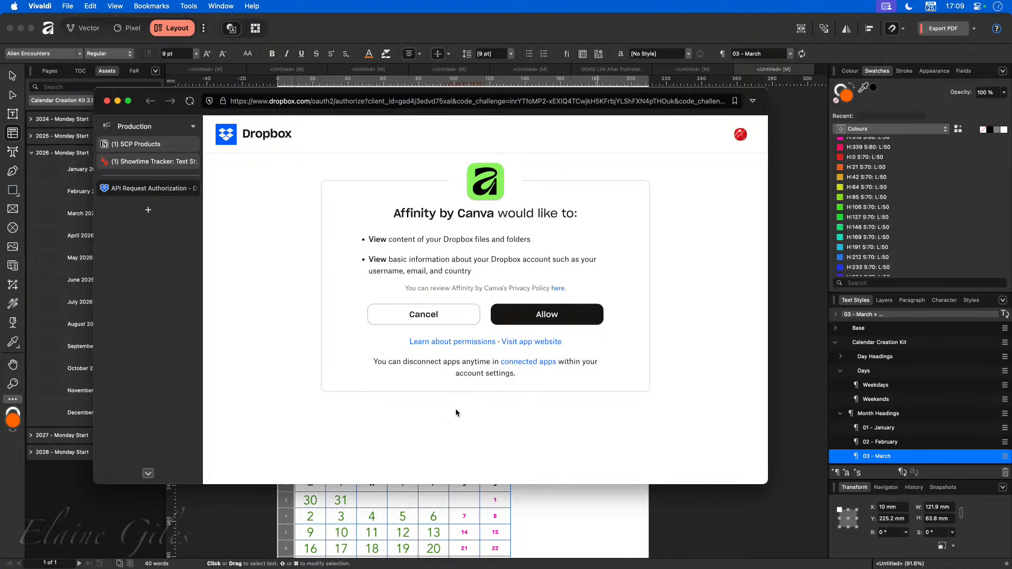
{"action": "left_click_drag", "start_coordinate": [206, 92], "coordinate": [1011, 253]}
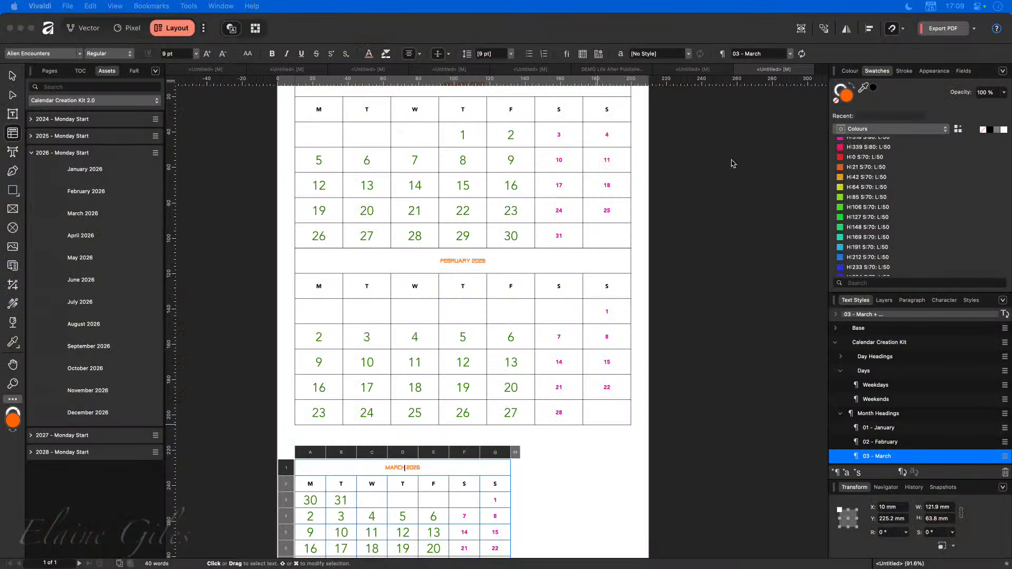
{"action": "left_click", "coordinate": [217, 129]}
{"action": "key", "text": "super+comma"}
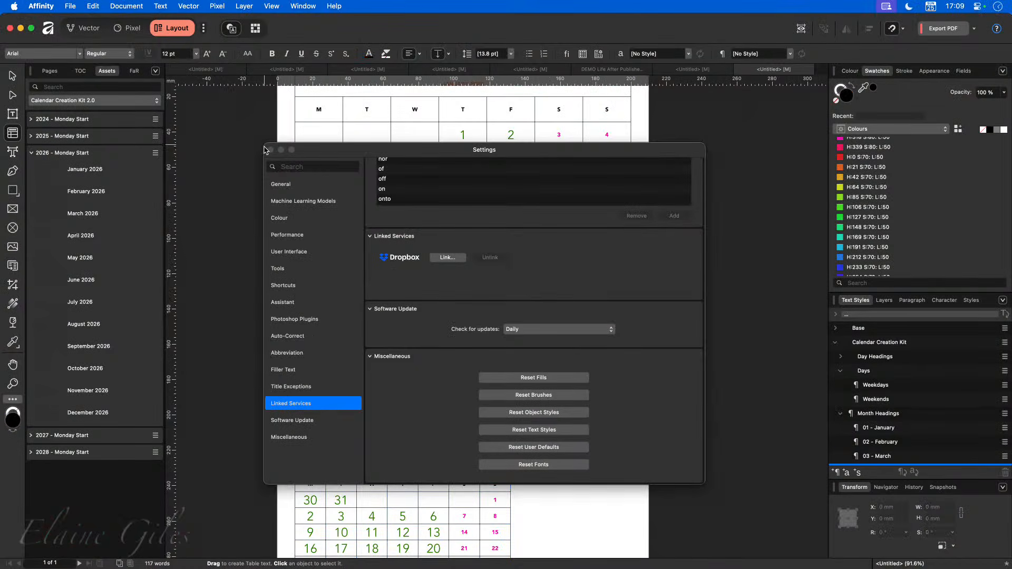
{"action": "left_click", "coordinate": [271, 150]}
Search the menu commands for Preflight, display it, and view its available profiles.
{"action": "left_click", "coordinate": [303, 6]}
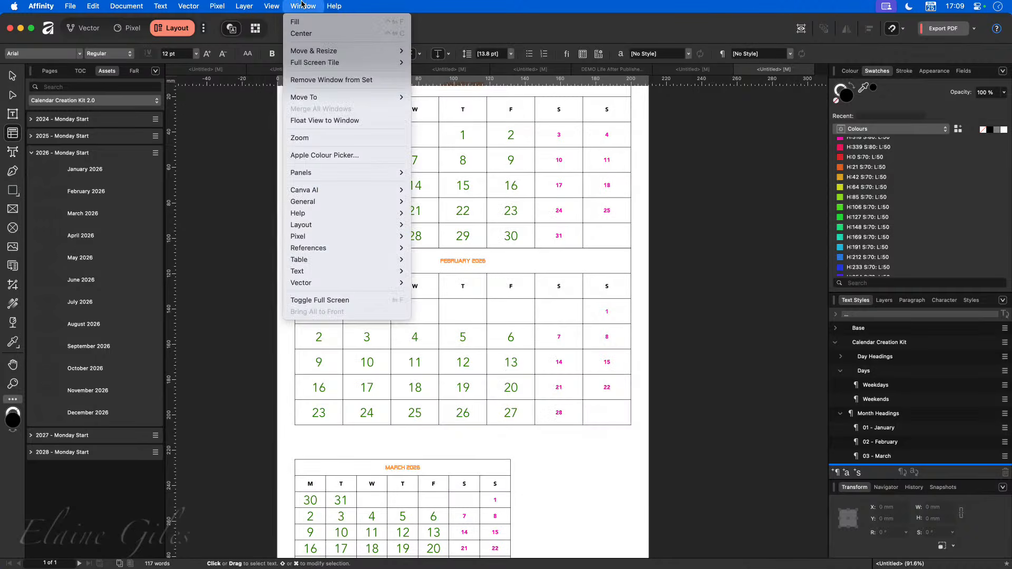
{"action": "left_click", "coordinate": [225, 194]}
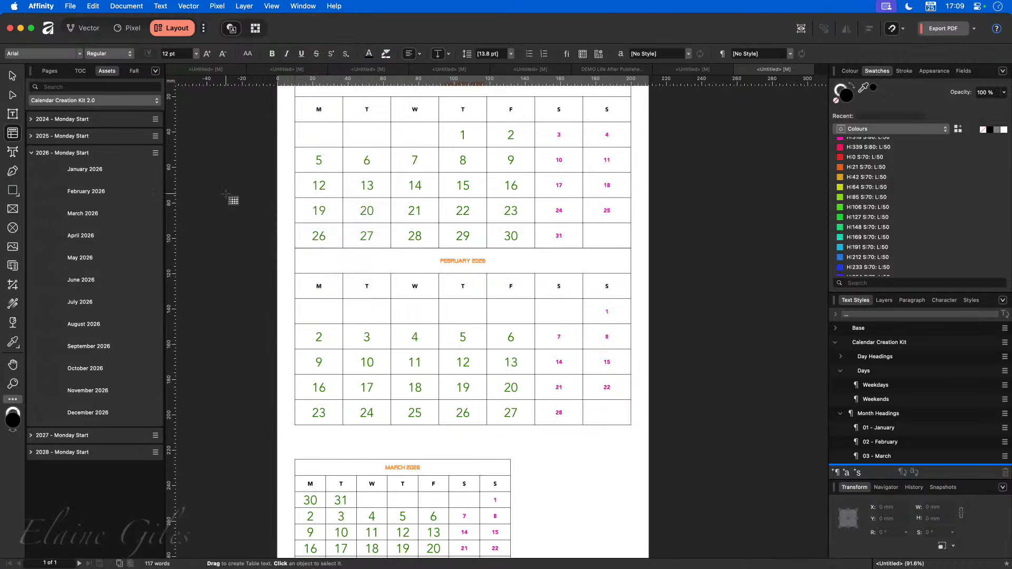
{"action": "key", "text": "ctrl+alt+shift+super+m"}
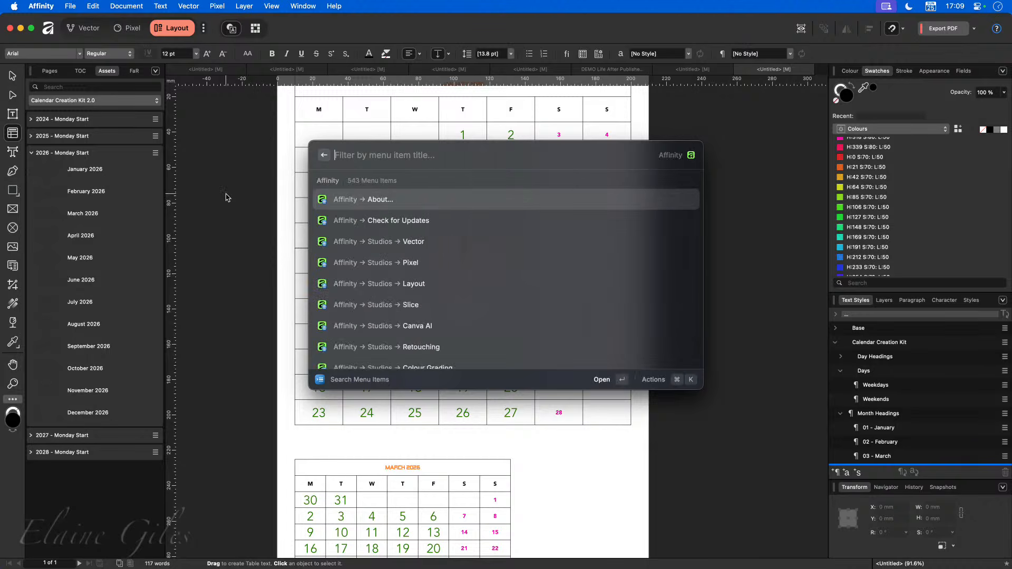
{"action": "type", "text": "prefli"}
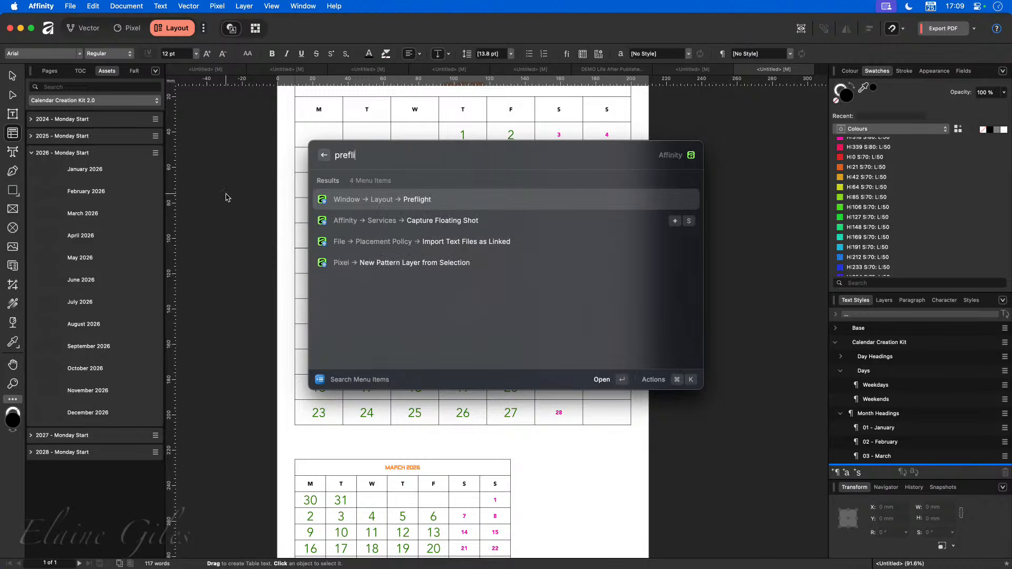
{"action": "key", "text": "Return"}
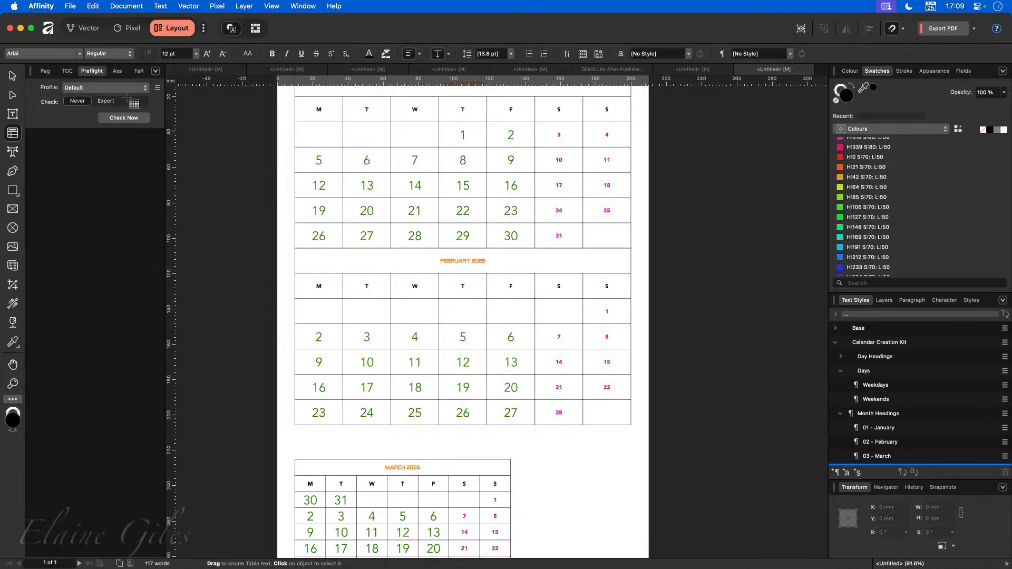
{"action": "left_click", "coordinate": [145, 93]}
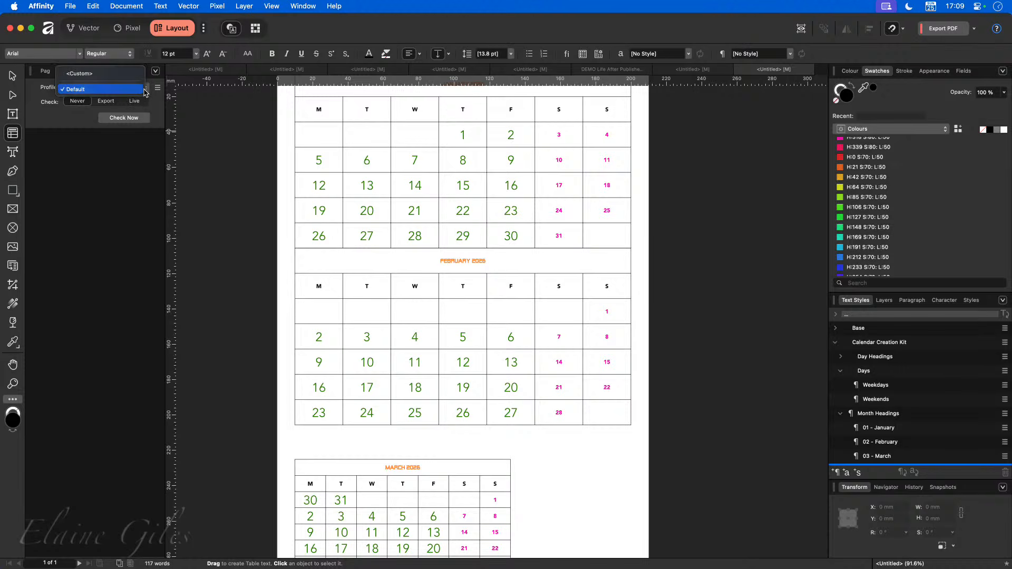
{"action": "left_click", "coordinate": [142, 155]}
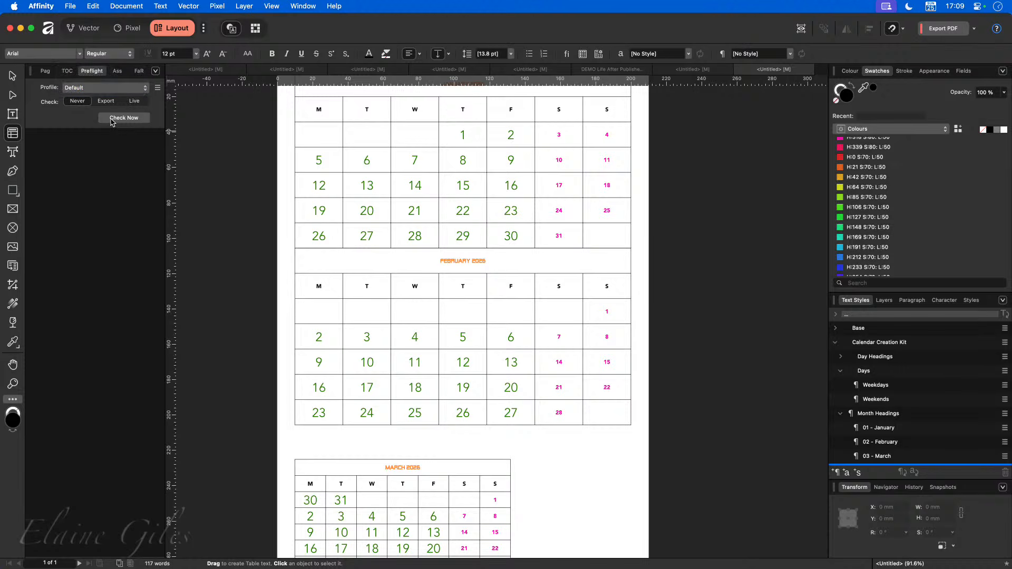
Open the Default preflight profile for editing and examine its list of checks, including Frame Text Scaling and QR Code.
{"action": "left_click", "coordinate": [157, 88]}
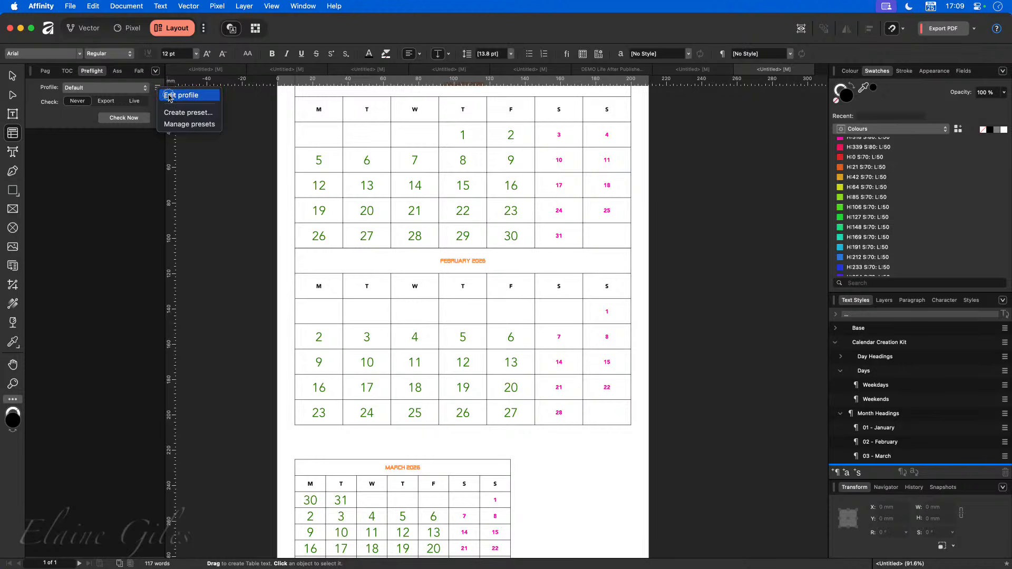
{"action": "left_click", "coordinate": [169, 96]}
{"action": "left_click_drag", "start_coordinate": [208, 263], "coordinate": [279, 155]}
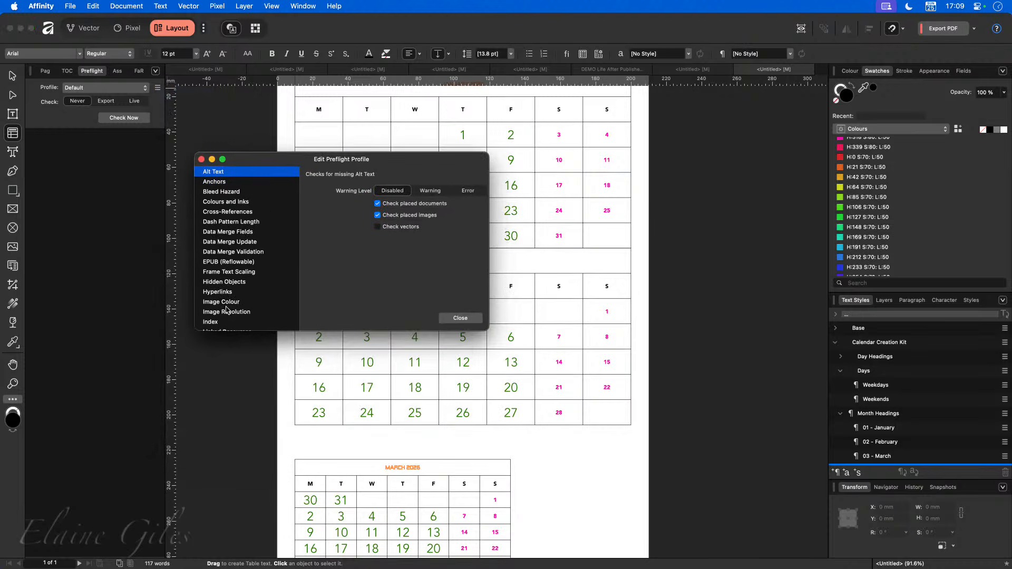
{"action": "scroll", "coordinate": [228, 316], "scroll_direction": "down", "scroll_amount": 5}
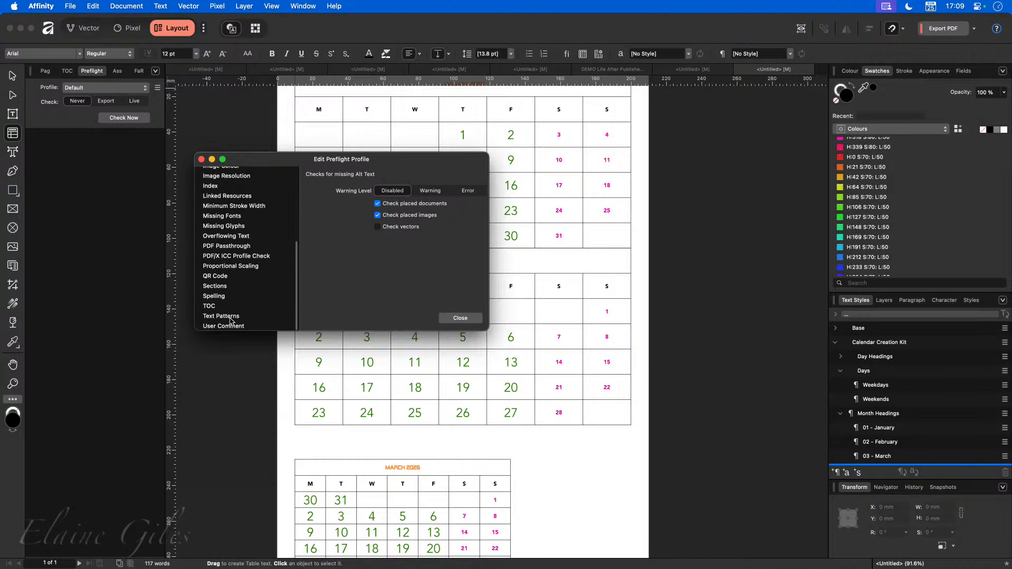
{"action": "left_click_drag", "start_coordinate": [311, 331], "coordinate": [290, 539]}
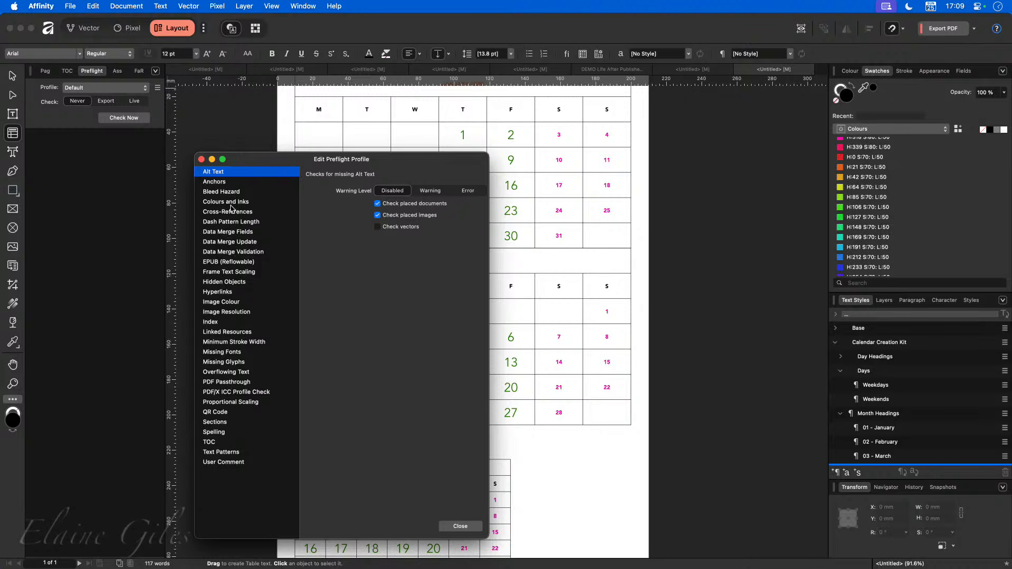
{"action": "left_click", "coordinate": [232, 272]}
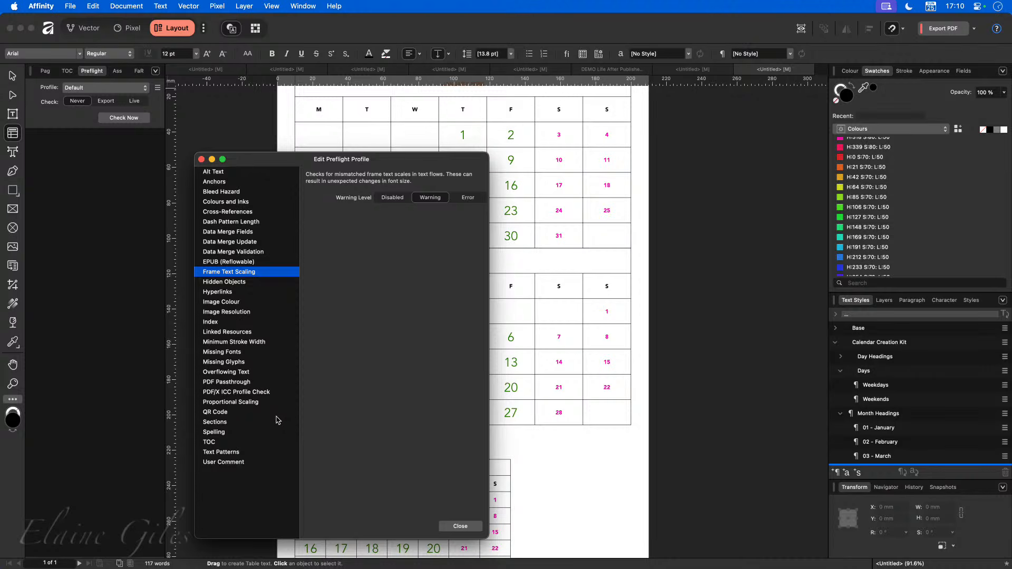
{"action": "left_click", "coordinate": [238, 414]}
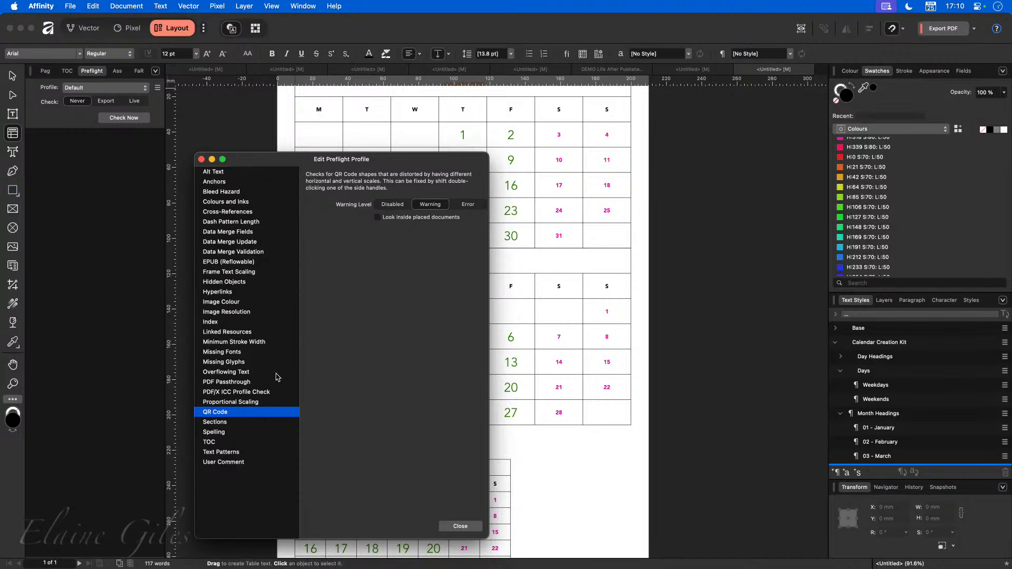
{"action": "left_click", "coordinate": [461, 525]}
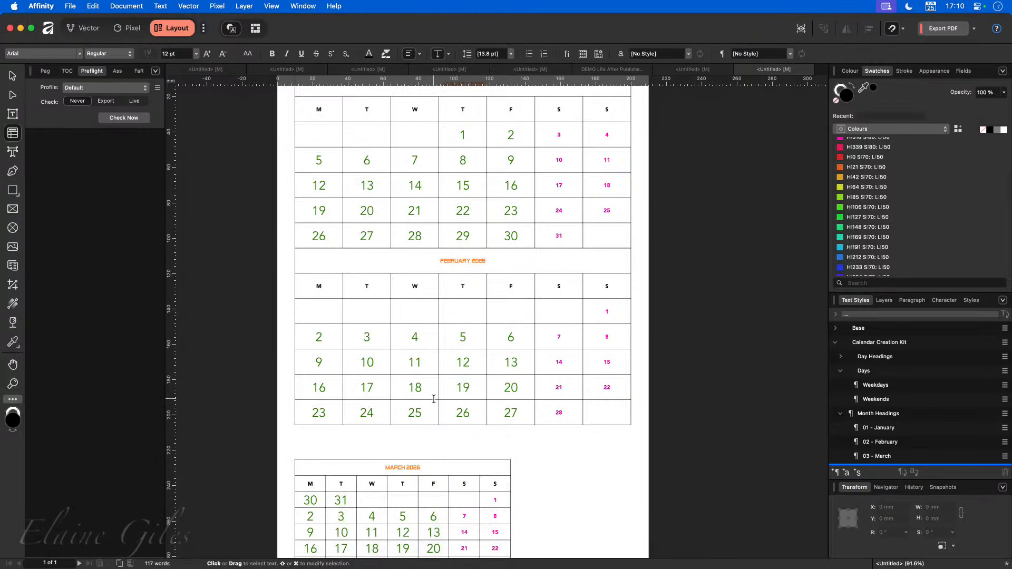
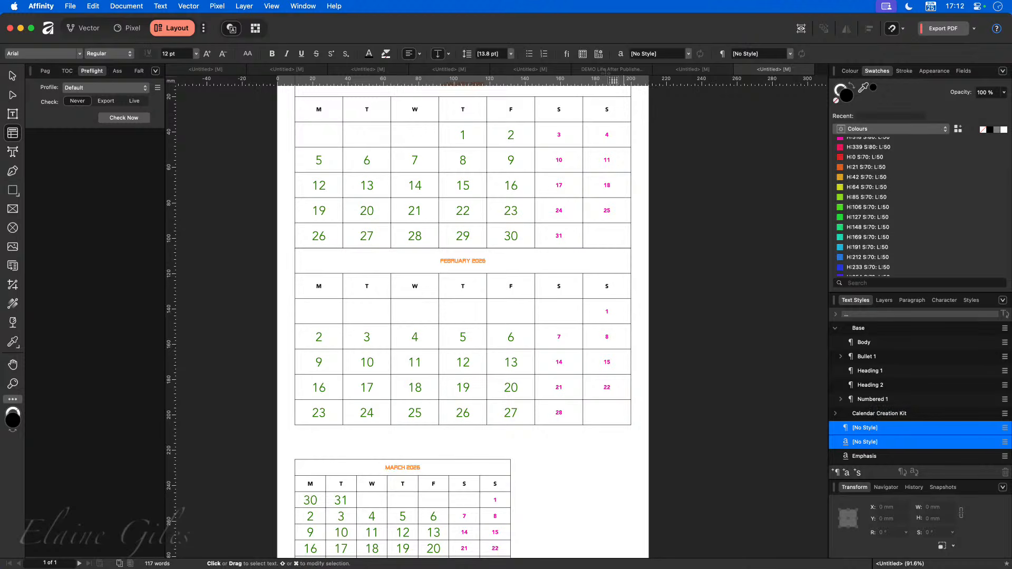
Switch to the DEMO Life After Publisher document and inspect the Headings style group and its Headings - Primary styles.
{"action": "left_click", "coordinate": [601, 70]}
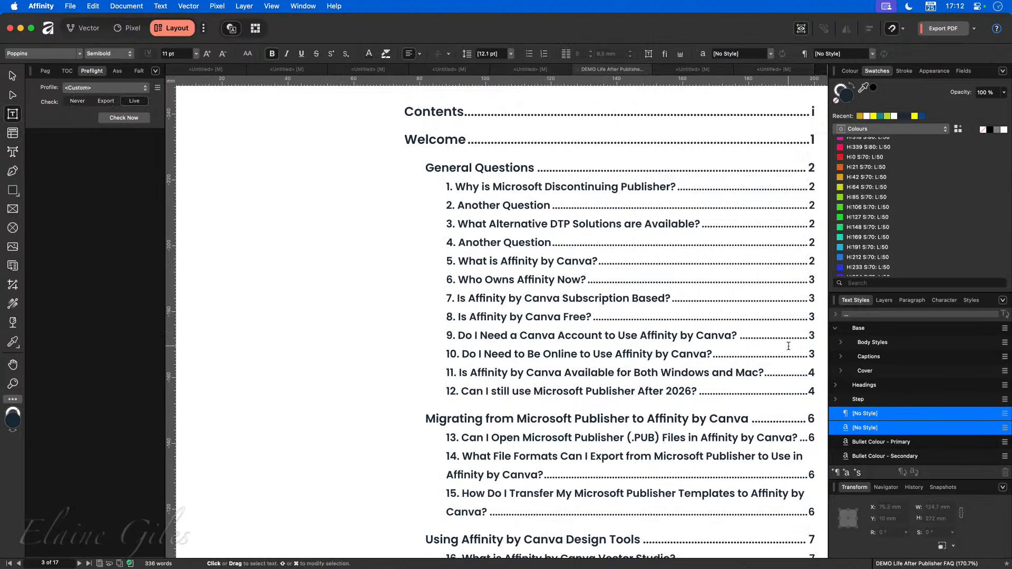
{"action": "left_click", "coordinate": [835, 330]}
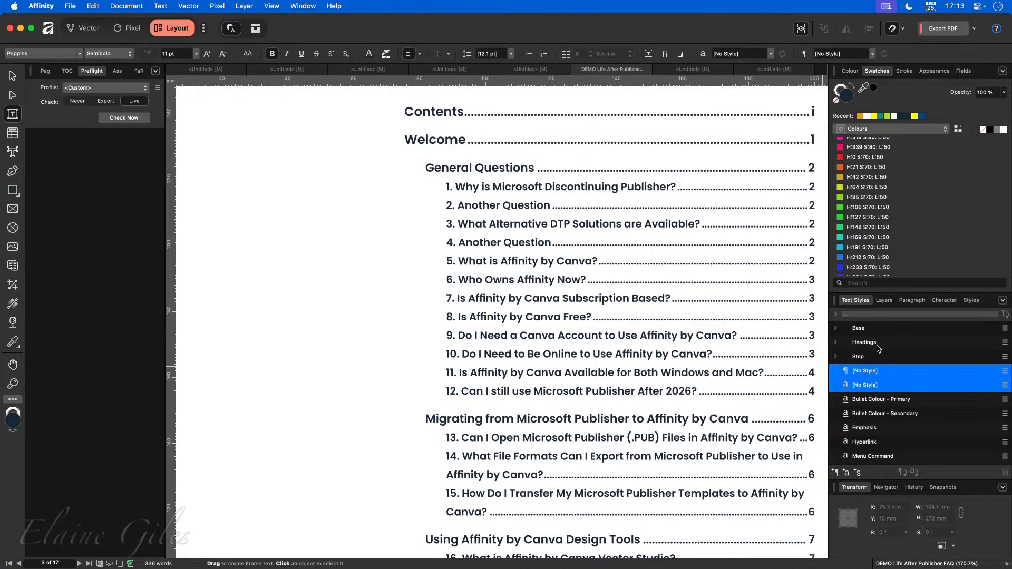
{"action": "left_click", "coordinate": [836, 343]}
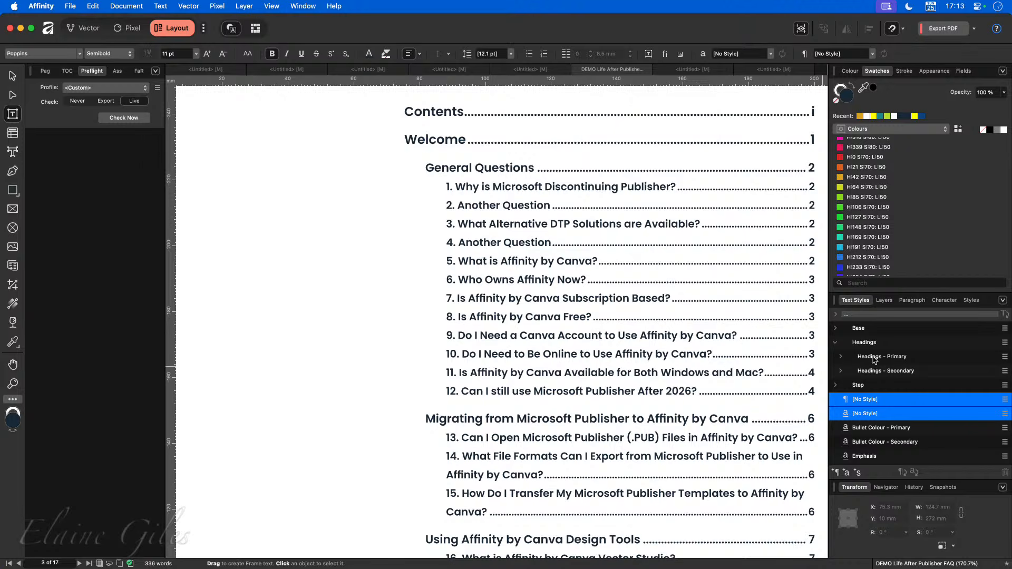
{"action": "left_click", "coordinate": [840, 357]}
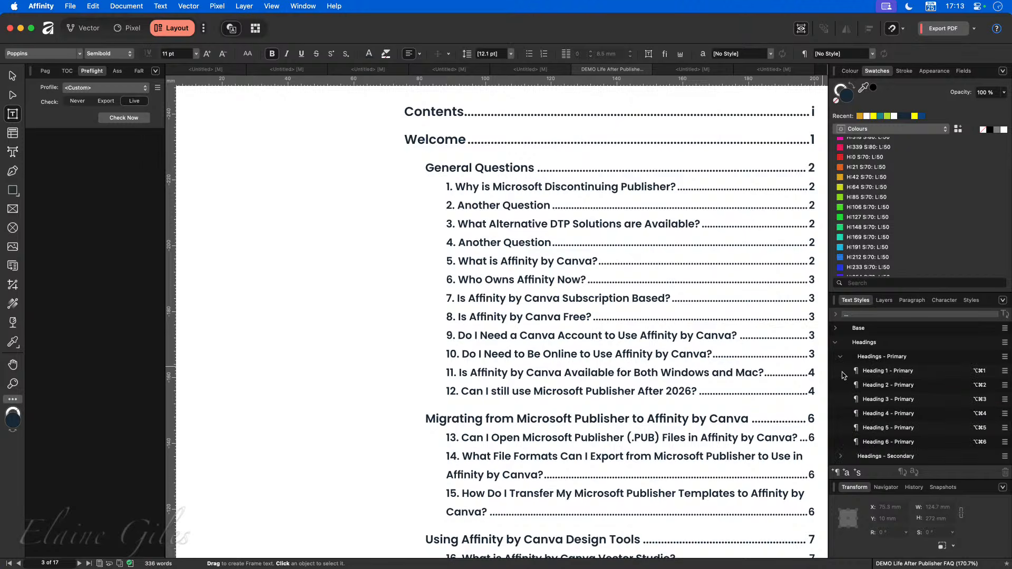
{"action": "left_click", "coordinate": [841, 358]}
Inspect the font settings of the parent Headings style without changing them, and review its Headings - Primary child styles.
{"action": "right_click", "coordinate": [870, 343]}
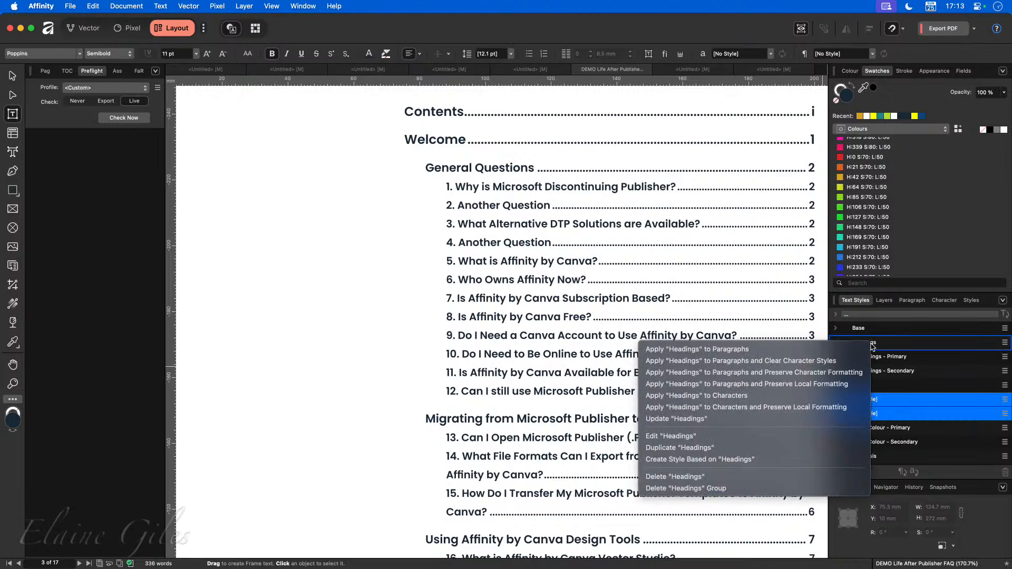
{"action": "left_click", "coordinate": [723, 437]}
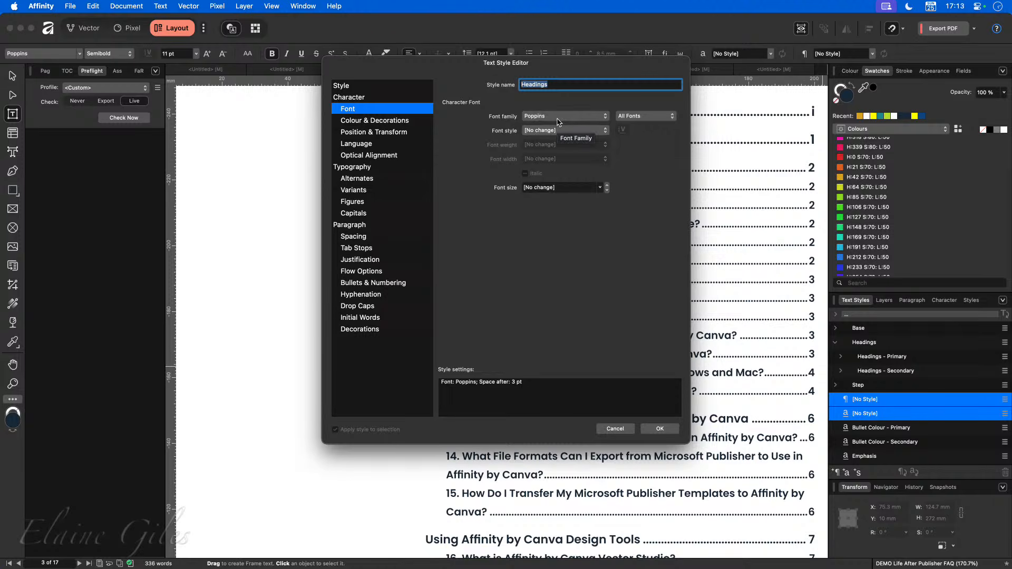
{"action": "left_click", "coordinate": [615, 428]}
{"action": "left_click", "coordinate": [841, 356]}
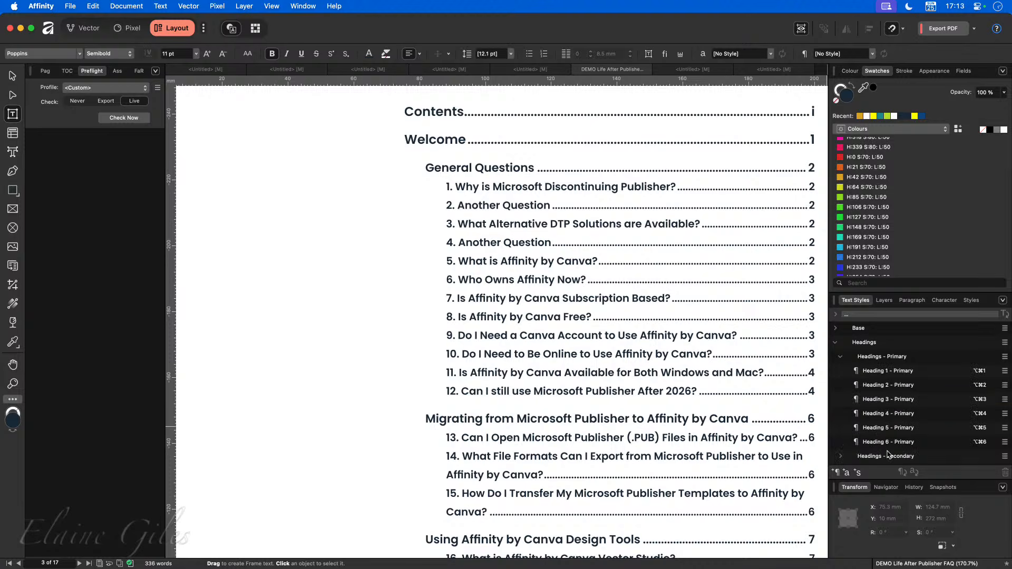
{"action": "left_click", "coordinate": [841, 356]}
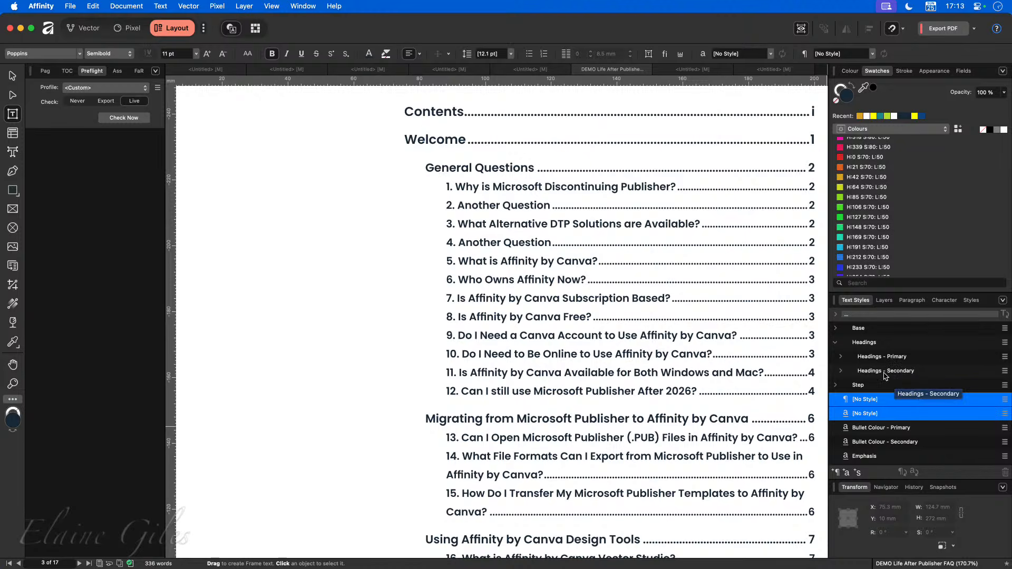
Set the Heading 3 - Primary style's font family to Alien Encounters and accept the change for the numbered question headings.
{"action": "left_click", "coordinate": [841, 357]}
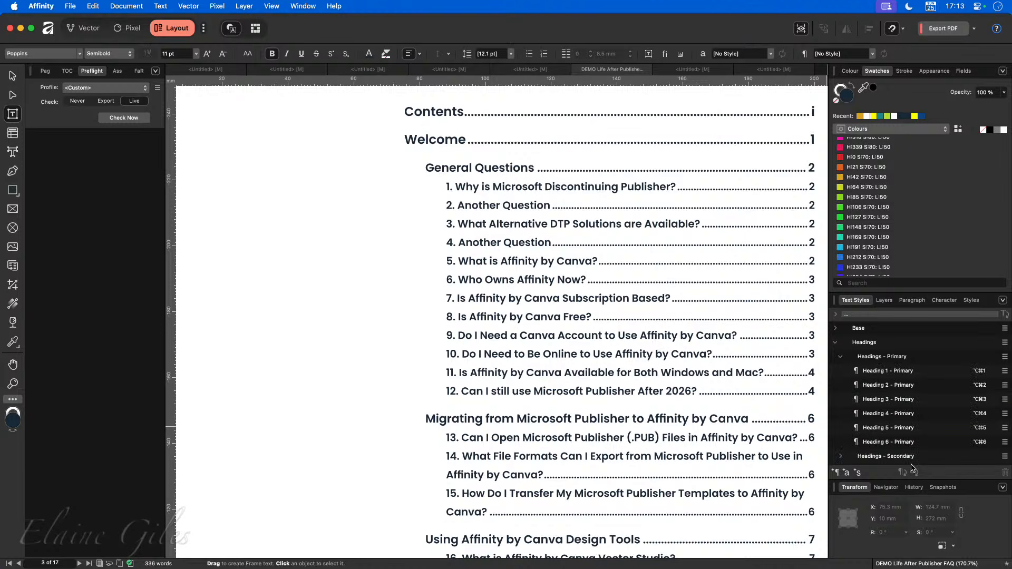
{"action": "scroll", "coordinate": [685, 435], "scroll_direction": "down", "scroll_amount": 10}
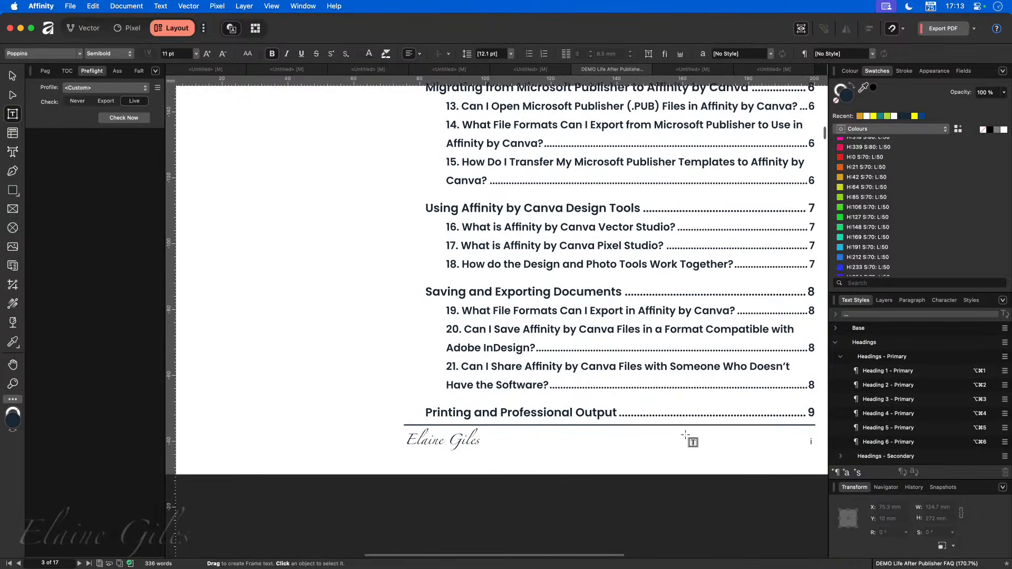
{"action": "scroll", "coordinate": [685, 434], "scroll_direction": "down", "scroll_amount": 20}
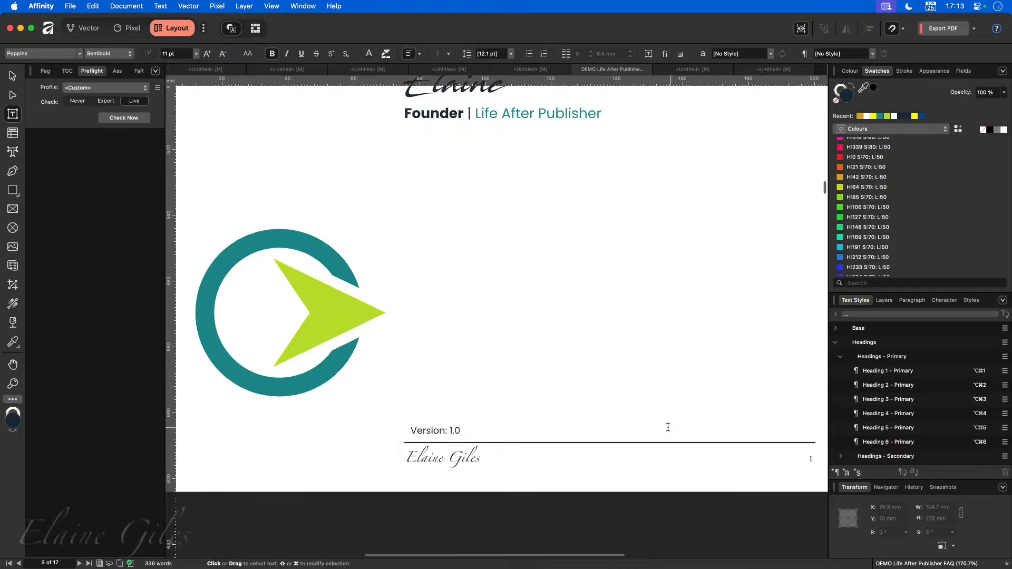
{"action": "scroll", "coordinate": [668, 427], "scroll_direction": "down", "scroll_amount": 15}
{"action": "scroll", "coordinate": [668, 427], "scroll_direction": "up", "scroll_amount": 3}
{"action": "scroll", "coordinate": [668, 427], "scroll_direction": "down", "scroll_amount": 5}
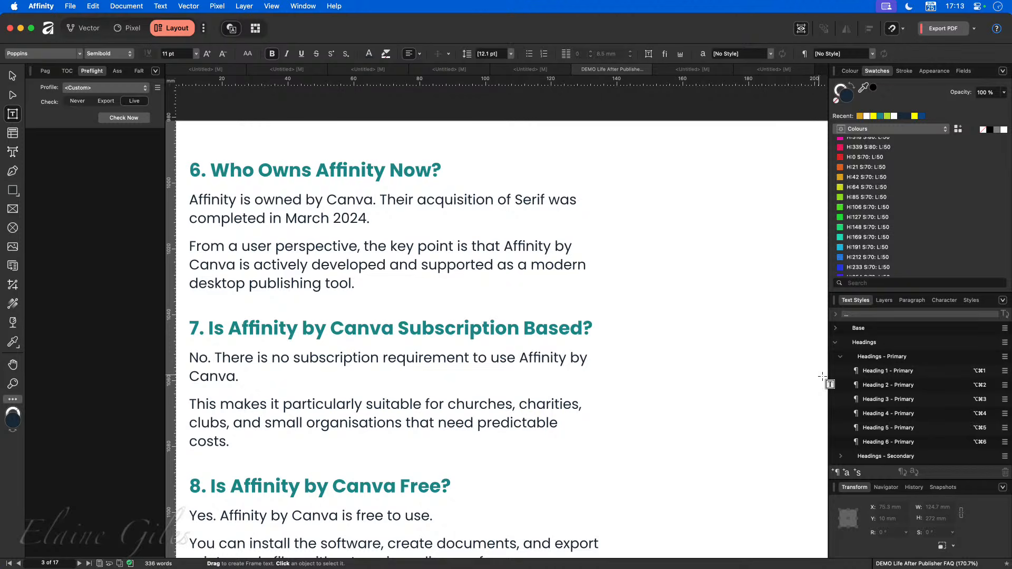
{"action": "right_click", "coordinate": [880, 399]}
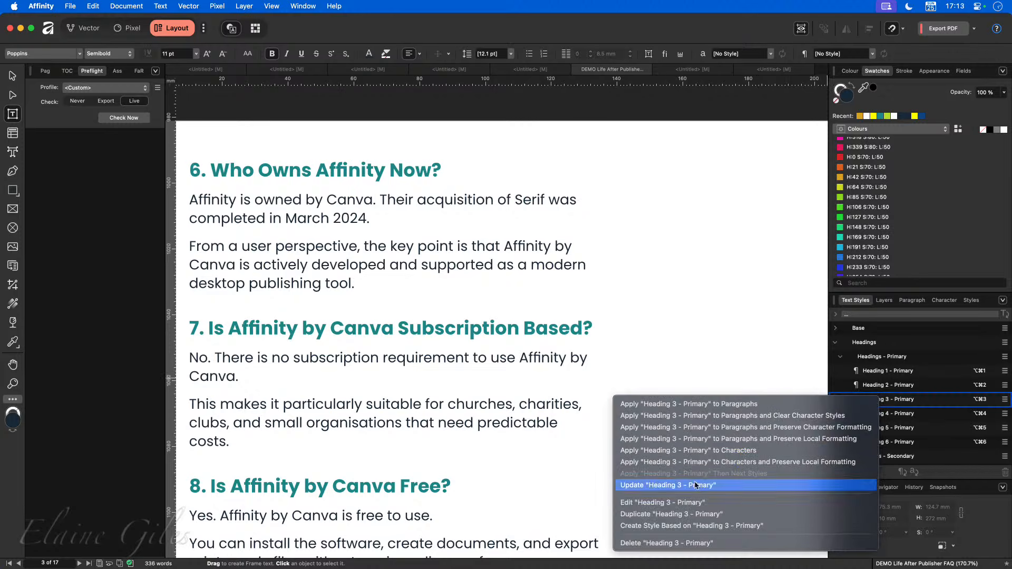
{"action": "left_click", "coordinate": [642, 504]}
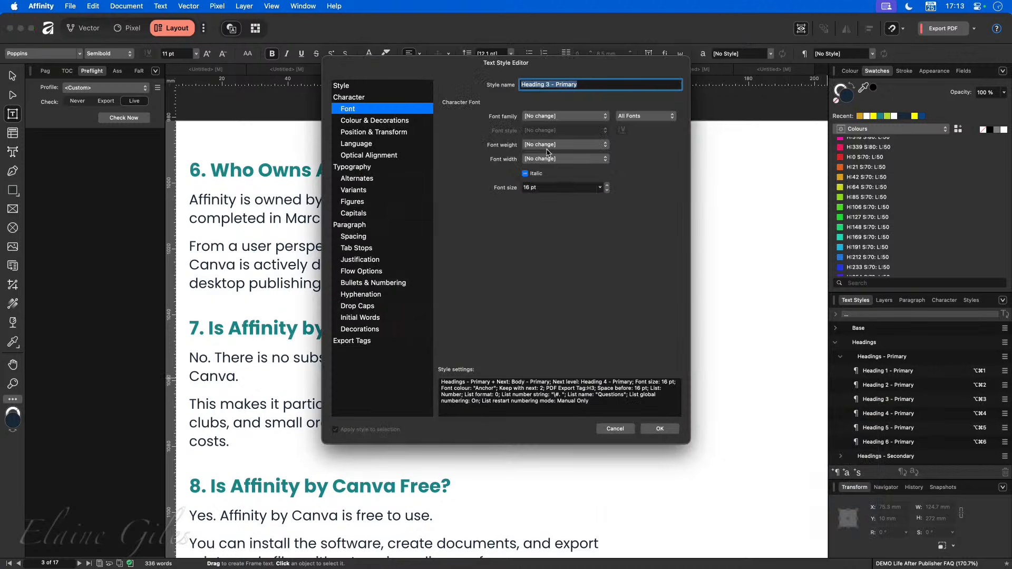
{"action": "left_click", "coordinate": [601, 118]}
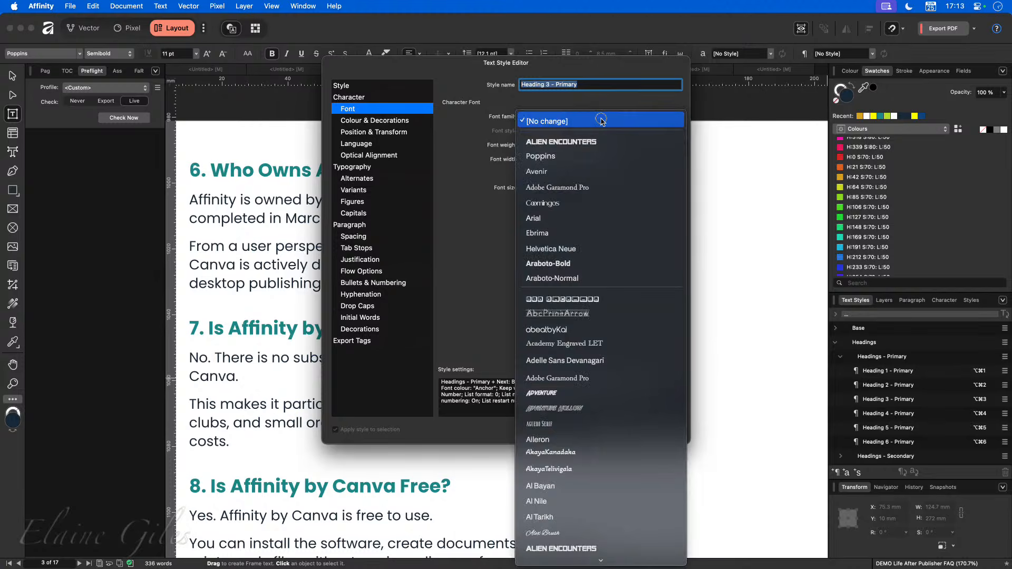
{"action": "left_click", "coordinate": [579, 142]}
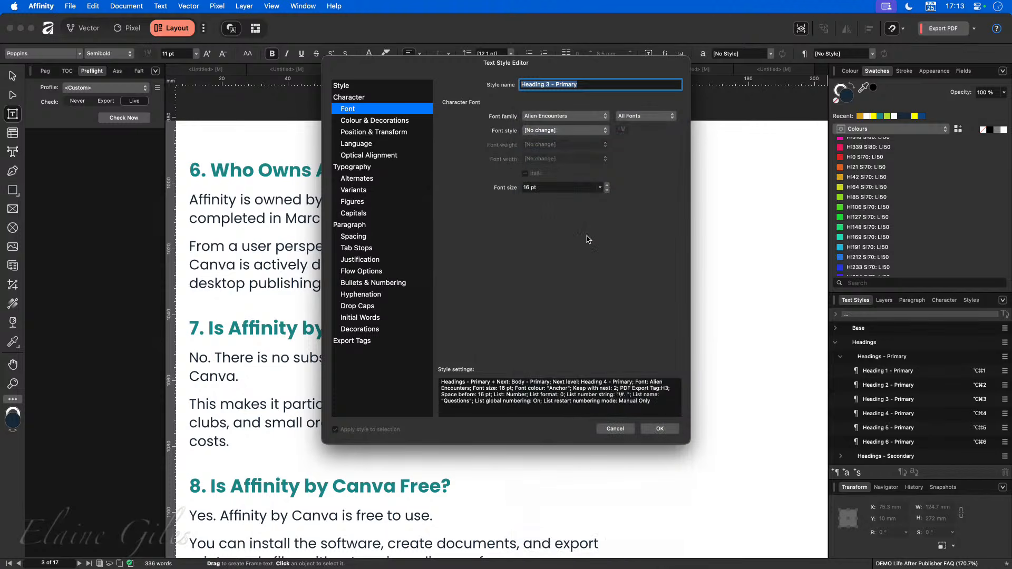
{"action": "left_click", "coordinate": [660, 429]}
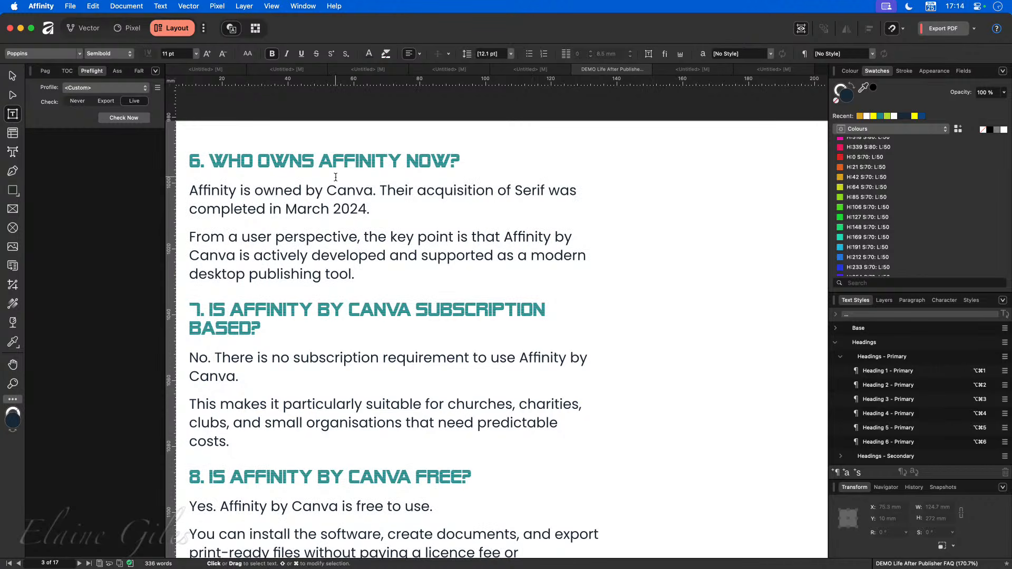
Check which paragraph styles are applied to the General Questions heading and the Welcome heading.
{"action": "scroll", "coordinate": [353, 311], "scroll_direction": "up", "scroll_amount": 10}
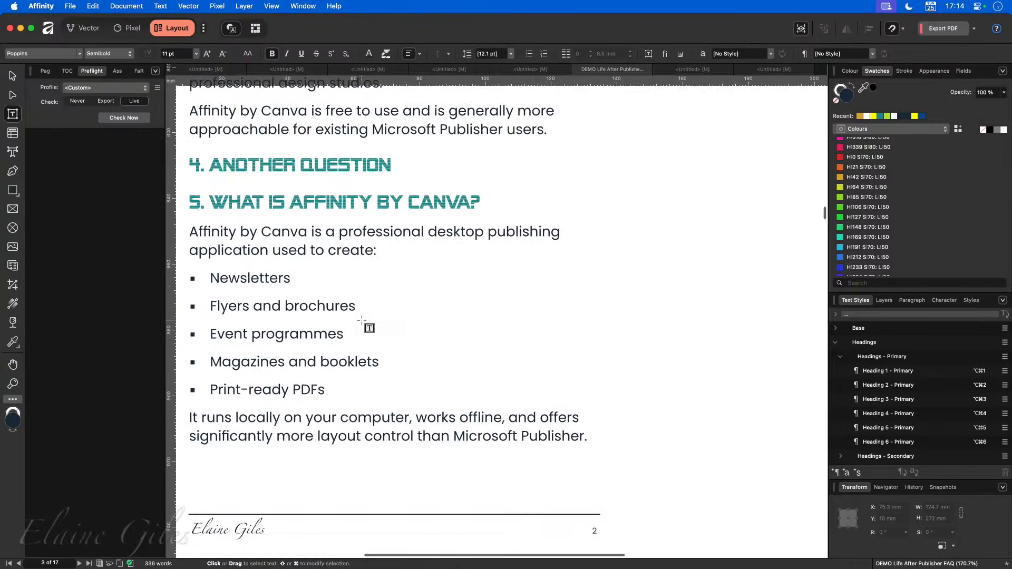
{"action": "scroll", "coordinate": [362, 320], "scroll_direction": "up", "scroll_amount": 5}
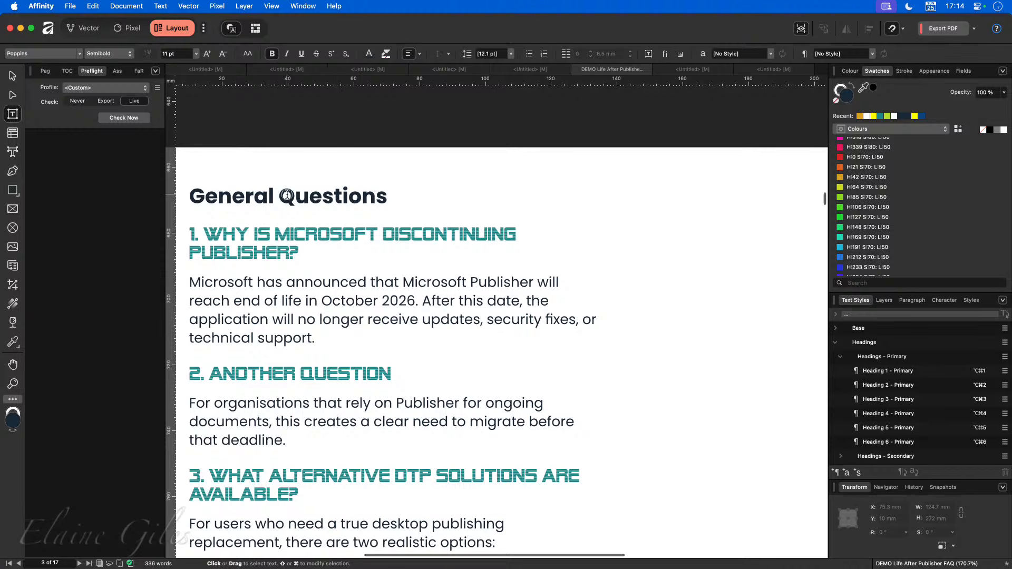
{"action": "left_click", "coordinate": [287, 196]}
{"action": "scroll", "coordinate": [334, 262], "scroll_direction": "up", "scroll_amount": 15}
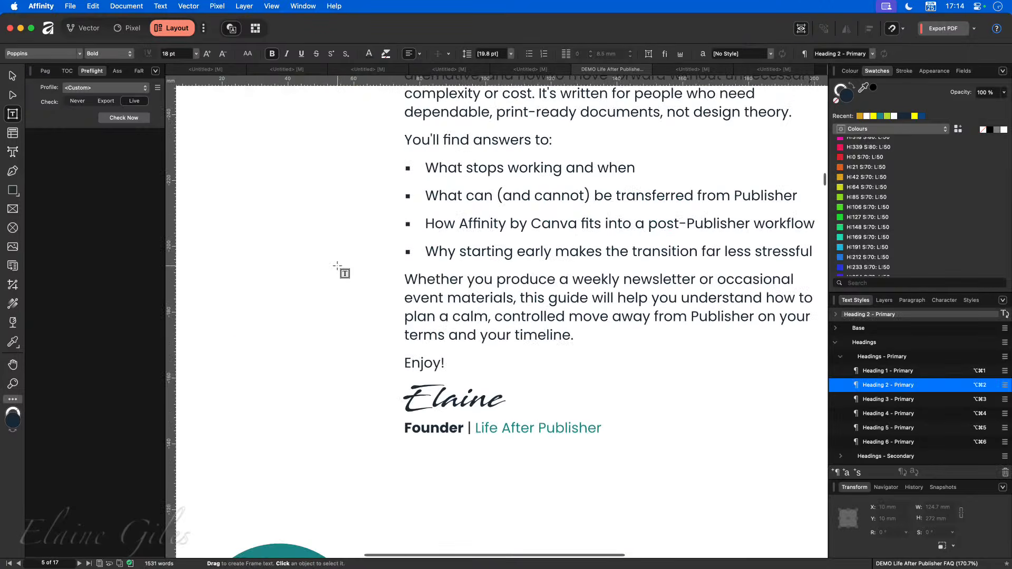
{"action": "scroll", "coordinate": [338, 269], "scroll_direction": "up", "scroll_amount": 3}
{"action": "left_click", "coordinate": [428, 272]}
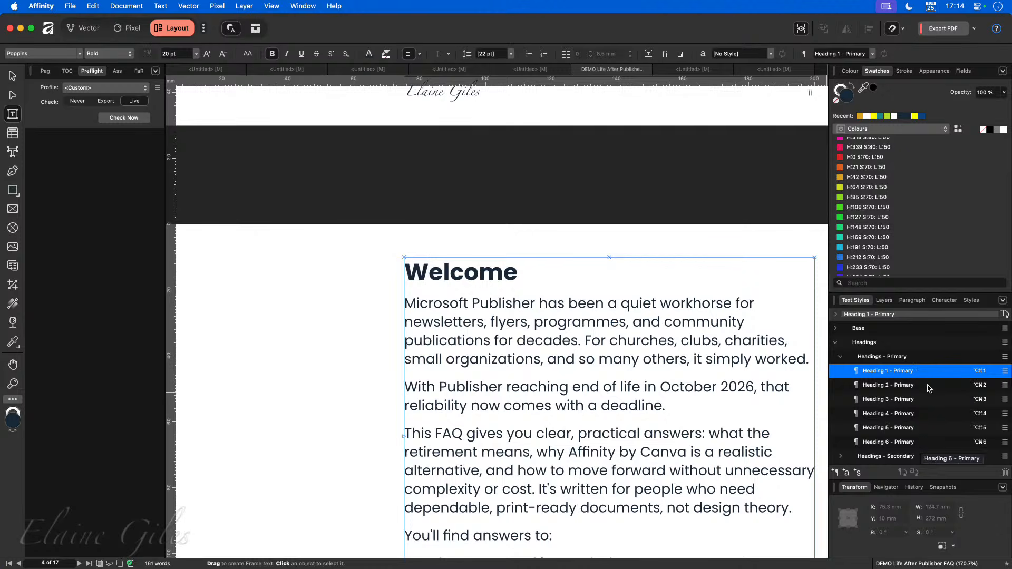
Inspect the font and the colour and decoration settings of the Headings - Primary style without changing them.
{"action": "right_click", "coordinate": [902, 358]}
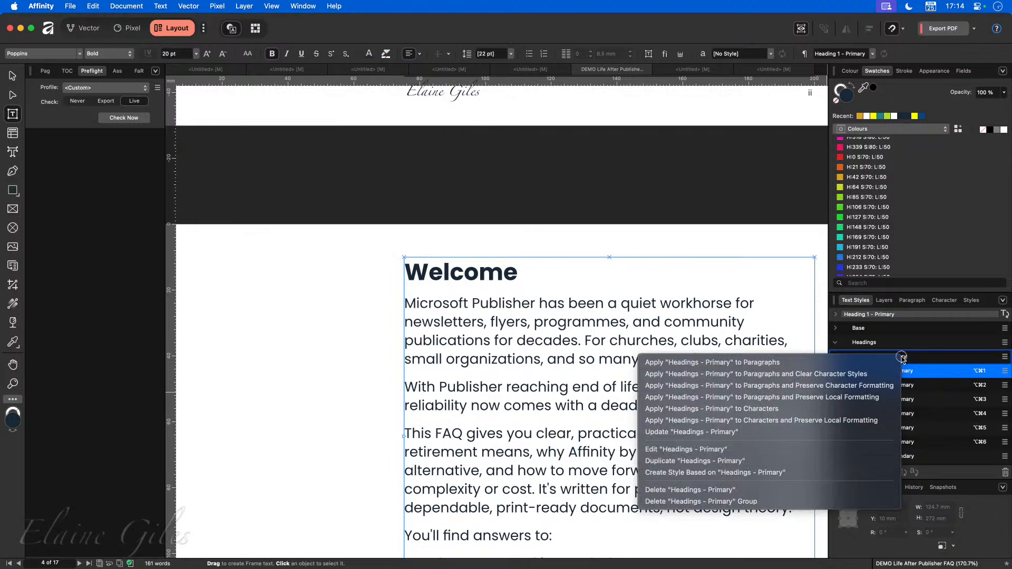
{"action": "left_click", "coordinate": [741, 450]}
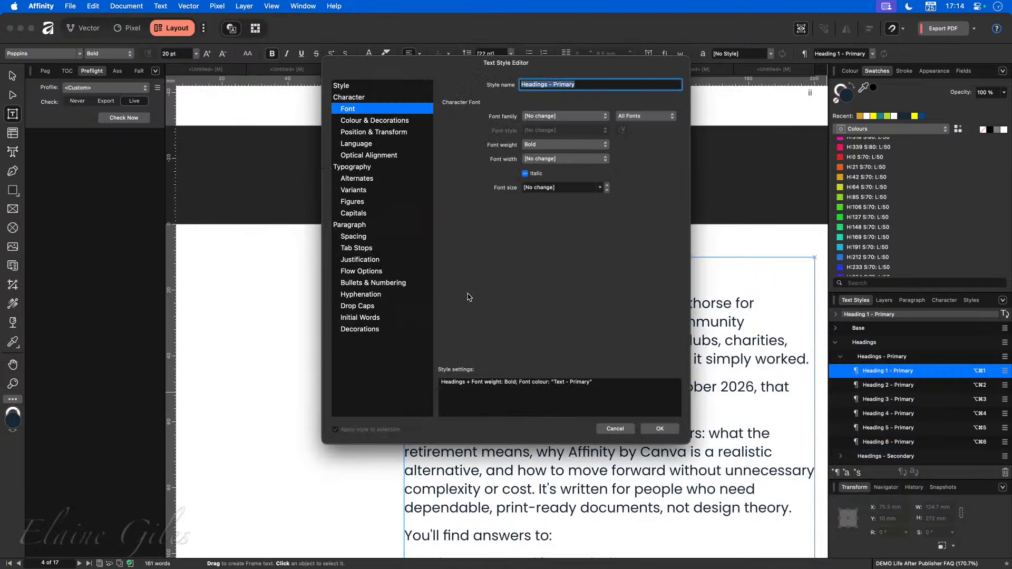
{"action": "left_click", "coordinate": [374, 120]}
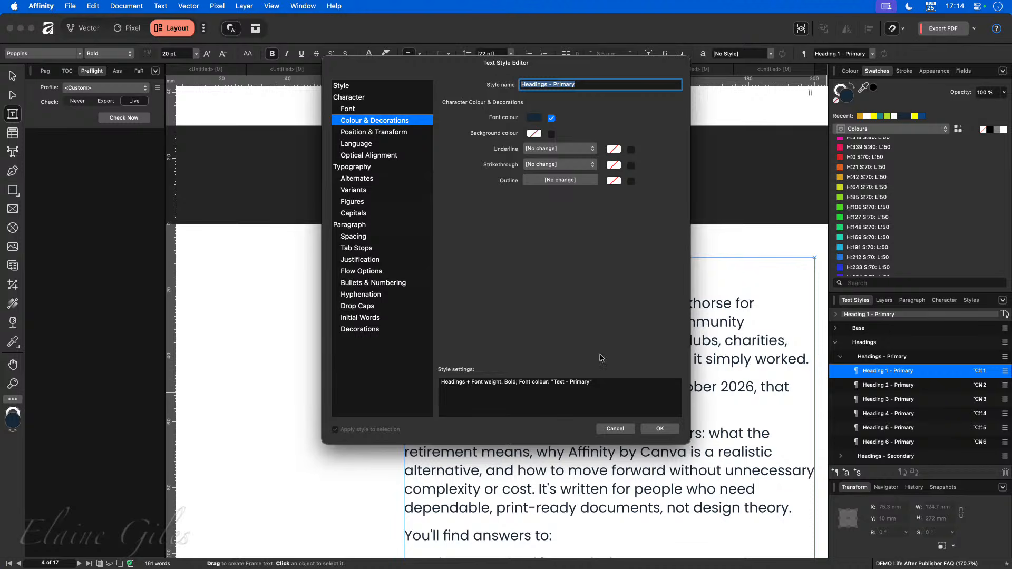
{"action": "left_click", "coordinate": [615, 429]}
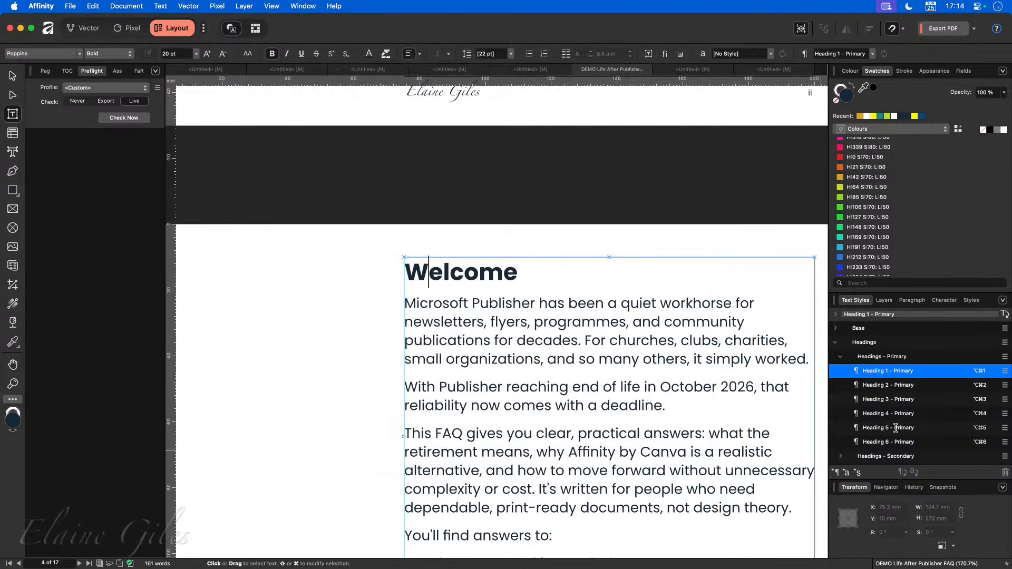
Expand the Headings - Secondary style group and inspect its colour and decoration settings without changing them.
{"action": "scroll", "coordinate": [896, 422], "scroll_direction": "down", "scroll_amount": 4}
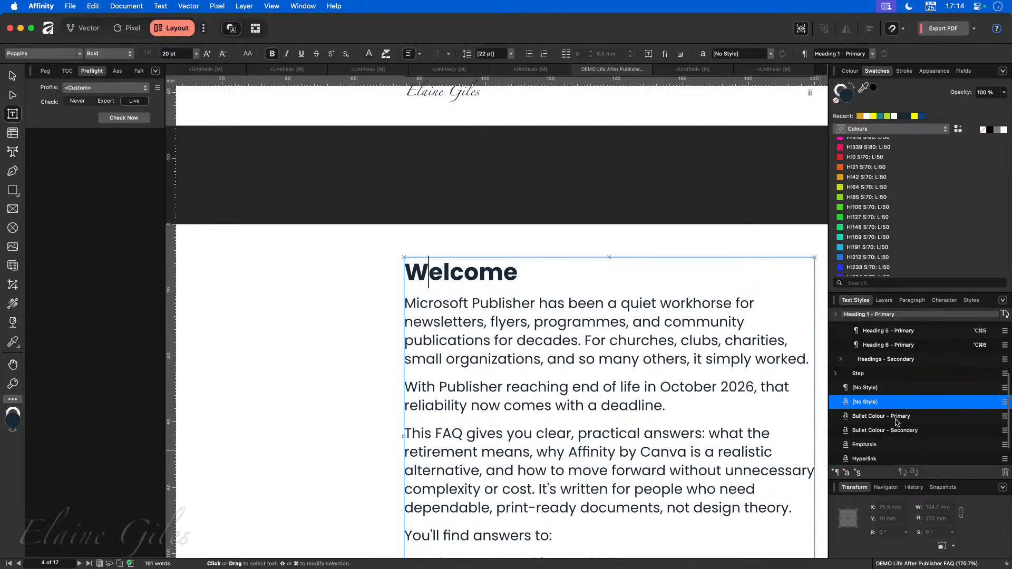
{"action": "left_click", "coordinate": [840, 359]}
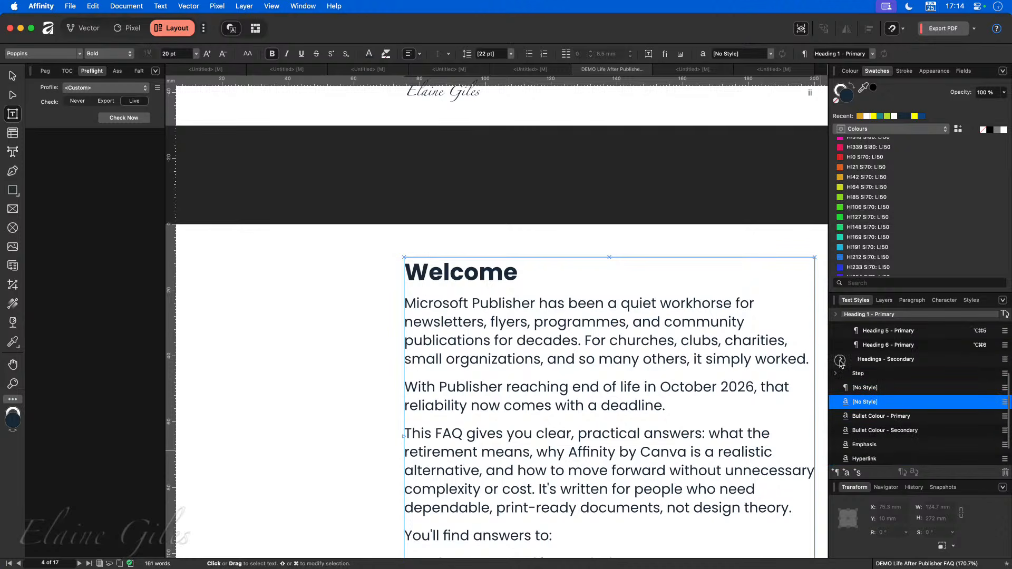
{"action": "right_click", "coordinate": [879, 360]}
{"action": "left_click", "coordinate": [683, 453]}
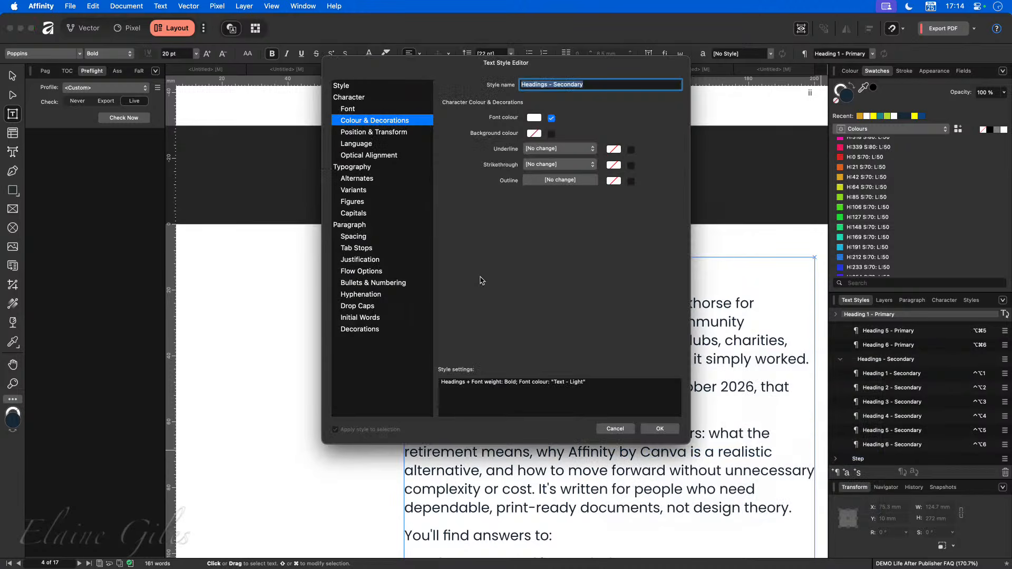
{"action": "left_click", "coordinate": [625, 430]}
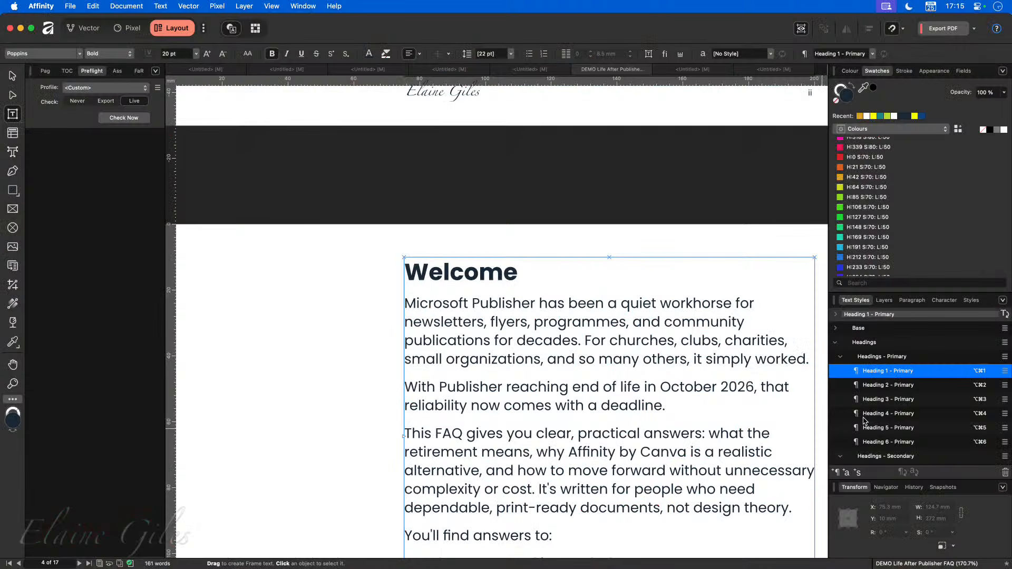
Enable paragraph decorations in the Heading 1 - Primary style, with a left-edge line at a left indent of -2 mm.
{"action": "right_click", "coordinate": [878, 370]}
{"action": "left_click", "coordinate": [666, 474]}
{"action": "left_click", "coordinate": [367, 329]}
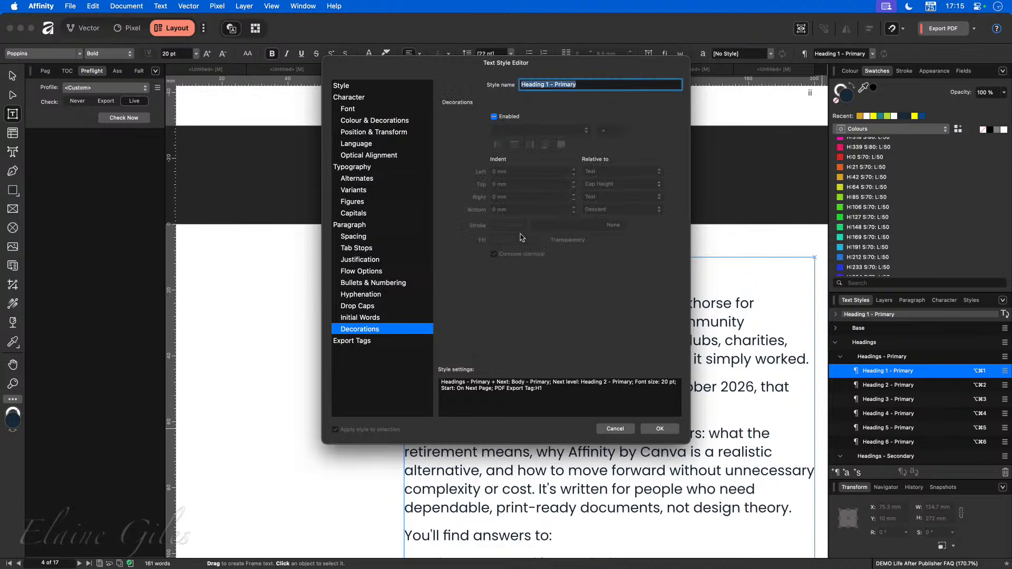
{"action": "left_click", "coordinate": [509, 118]}
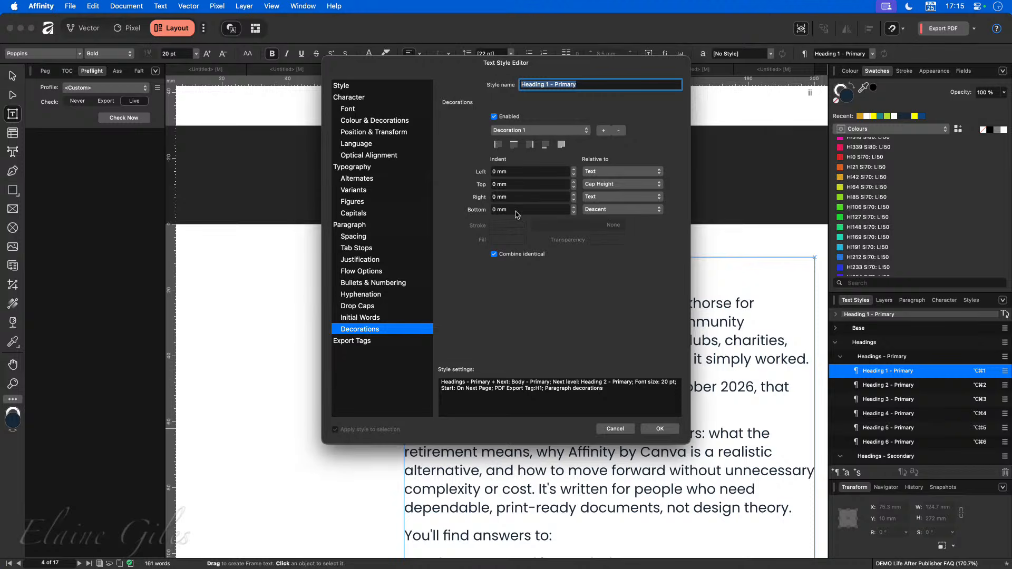
{"action": "left_click", "coordinate": [502, 145]}
{"action": "left_click", "coordinate": [572, 175]}
{"action": "left_click", "coordinate": [572, 175]}
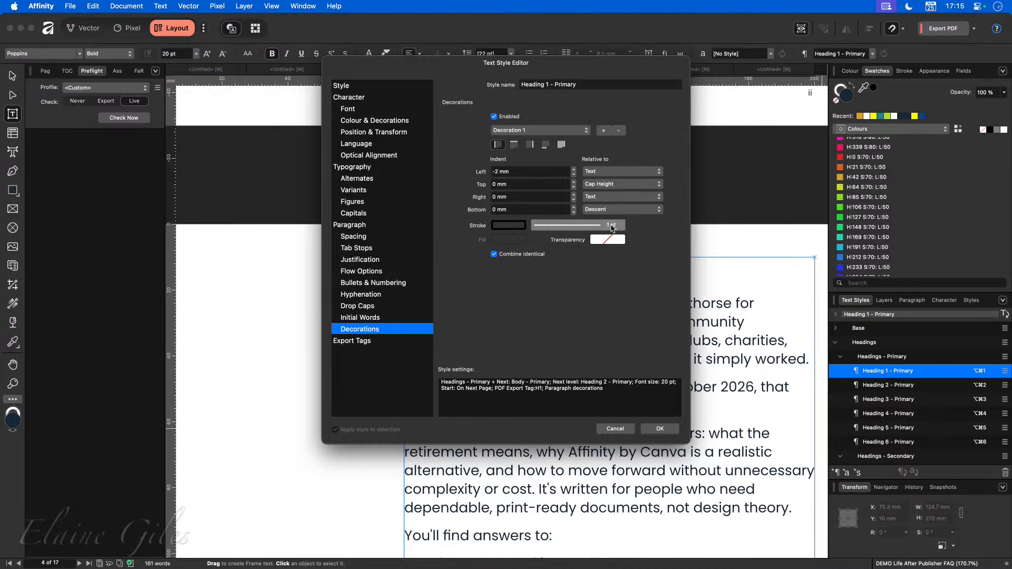
Set the left-edge decoration's stroke width to 3.5 pt and accept the Heading 1 - Primary style changes.
{"action": "left_click", "coordinate": [611, 227]}
{"action": "left_click_drag", "start_coordinate": [548, 261], "coordinate": [552, 261]}
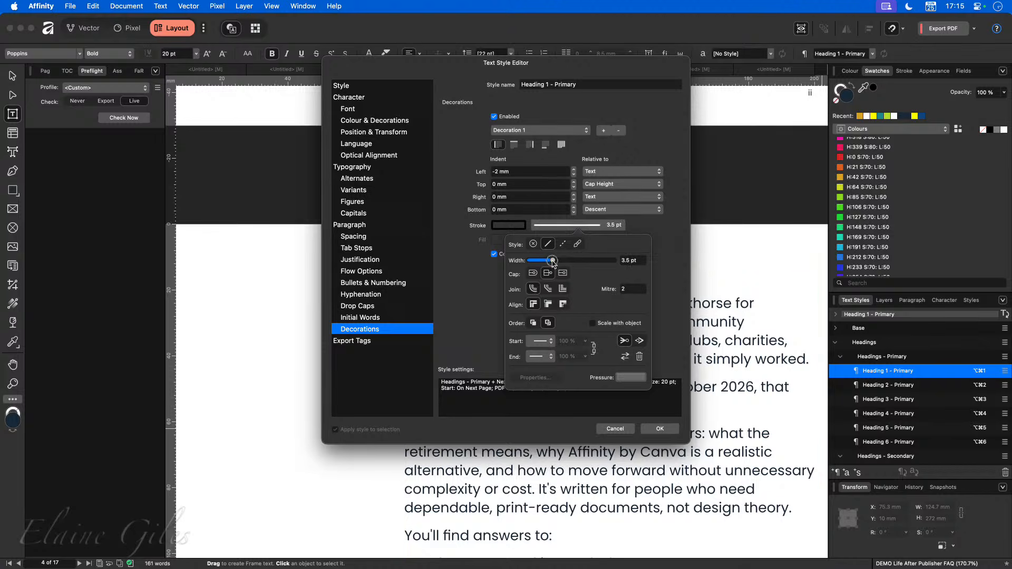
{"action": "left_click", "coordinate": [652, 428]}
{"action": "left_click", "coordinate": [652, 429]}
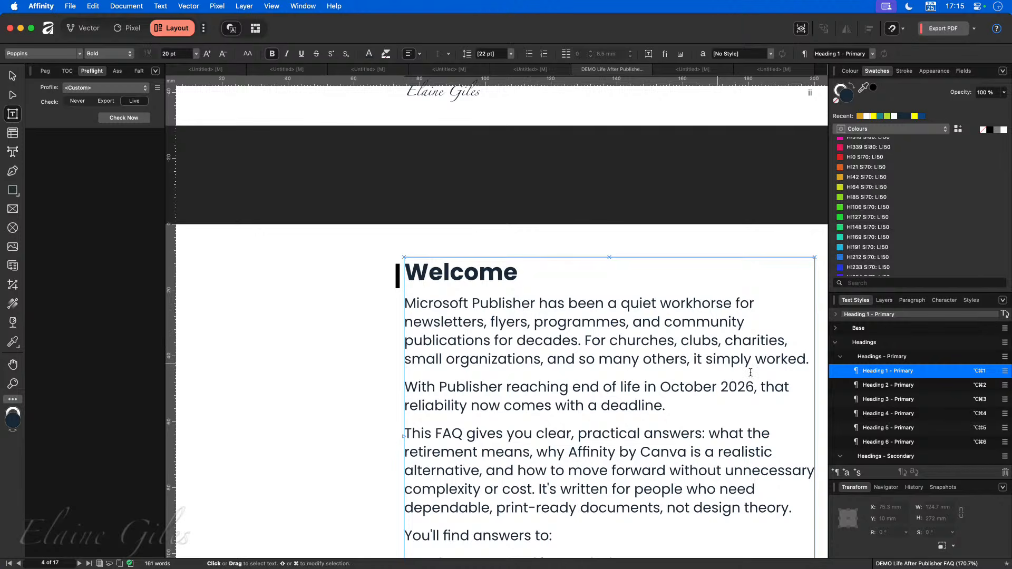
Add a second decoration to the Heading 1 - Primary style and place its line on the top edge only.
{"action": "right_click", "coordinate": [903, 375]}
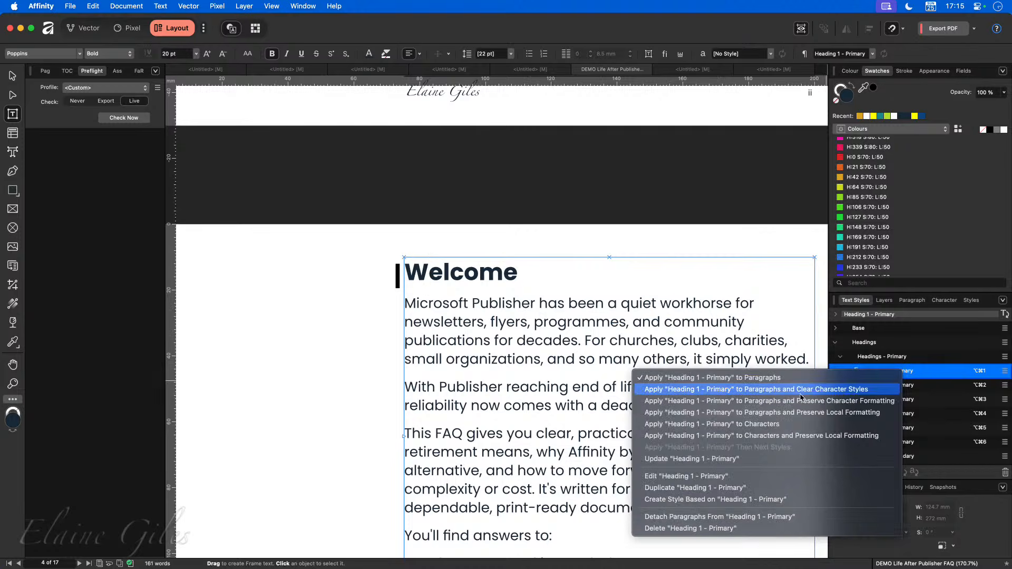
{"action": "left_click", "coordinate": [685, 477]}
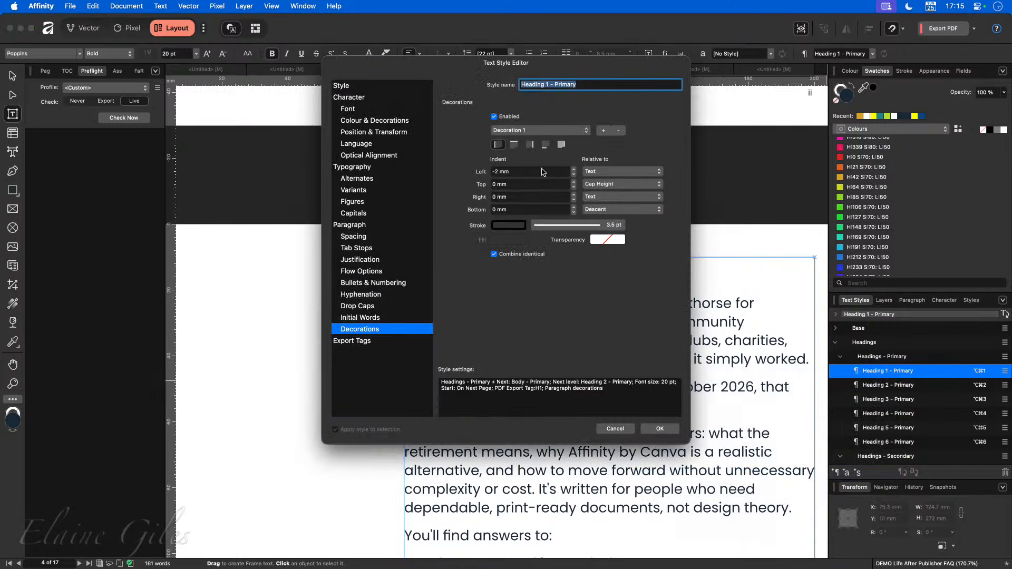
{"action": "left_click", "coordinate": [603, 131]}
{"action": "left_click_drag", "start_coordinate": [449, 67], "coordinate": [607, 159]}
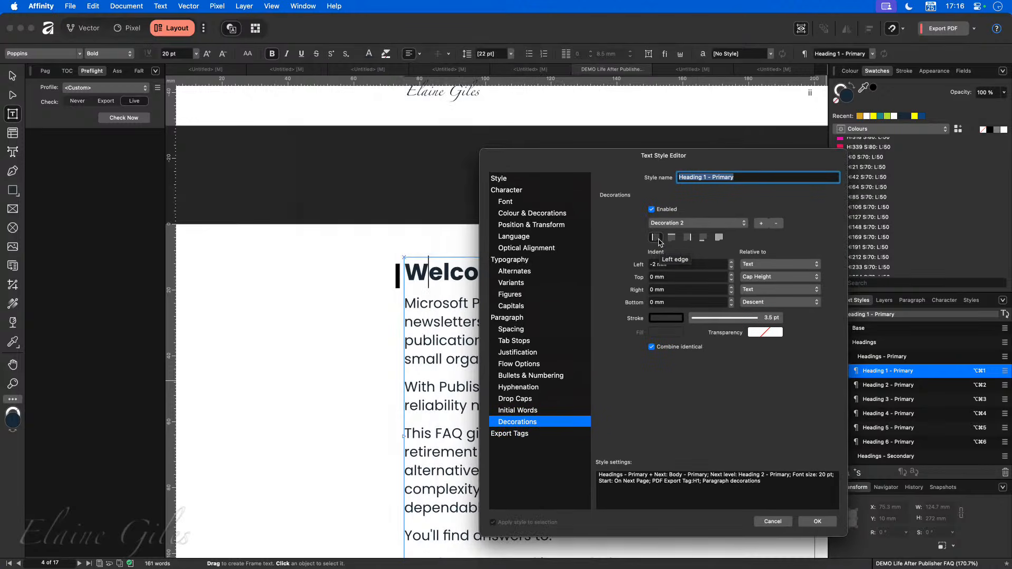
{"action": "left_click", "coordinate": [675, 238]}
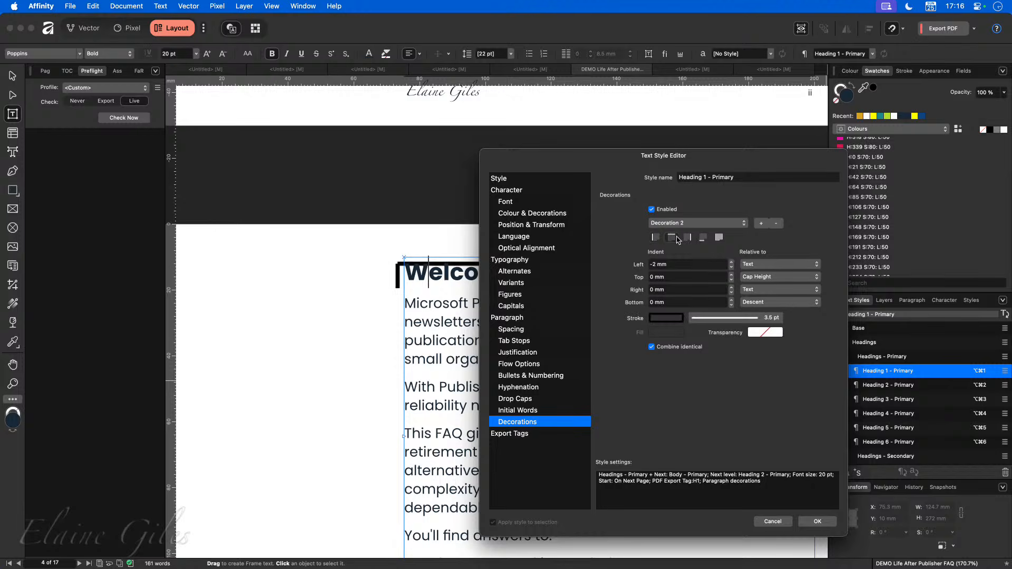
Set the top-edge decoration's stroke width to 0.5 pt, its left indent to 0 mm and its top indent to -2 mm.
{"action": "left_click", "coordinate": [744, 319]}
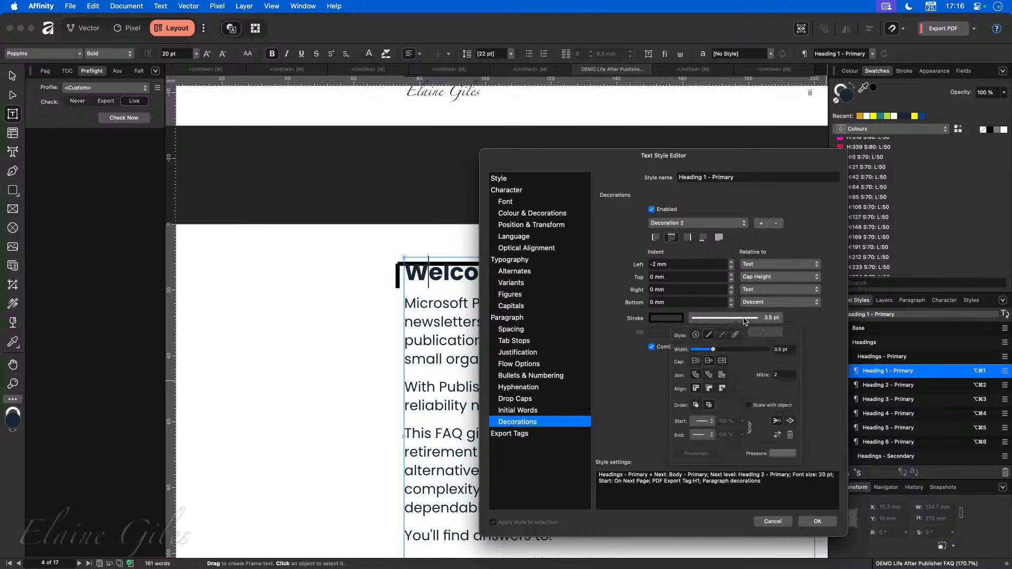
{"action": "left_click_drag", "start_coordinate": [712, 353], "coordinate": [695, 355]}
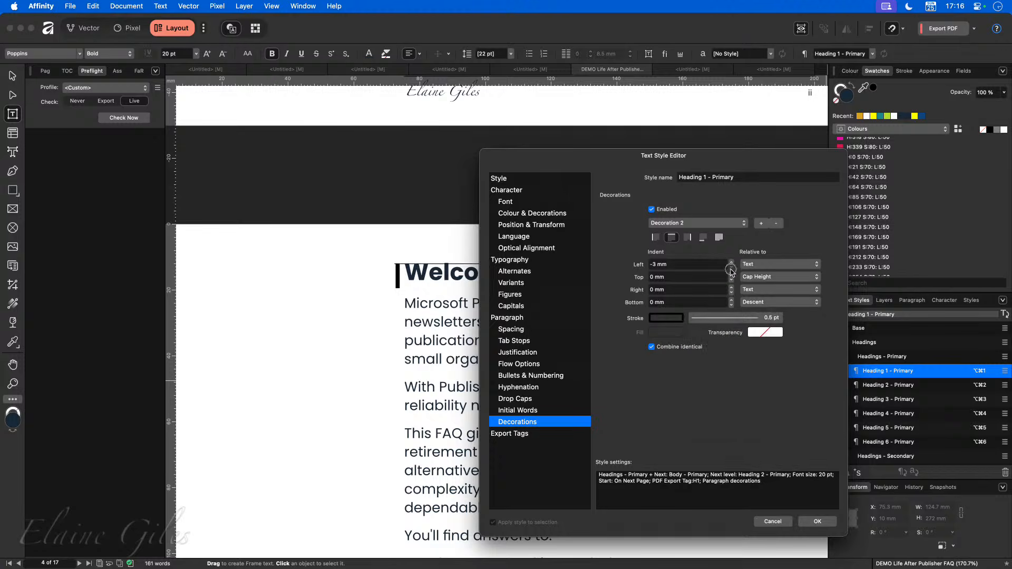
{"action": "left_click", "coordinate": [731, 262]}
{"action": "left_click", "coordinate": [732, 279]}
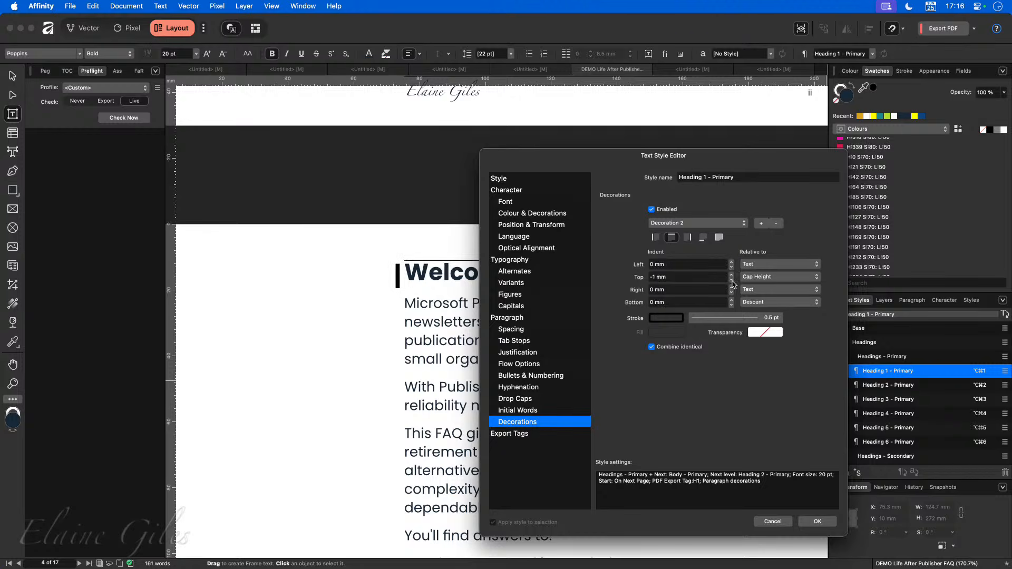
{"action": "left_click", "coordinate": [733, 279]}
Colour the top-edge decoration's stroke red (FF0000).
{"action": "left_click", "coordinate": [680, 318]}
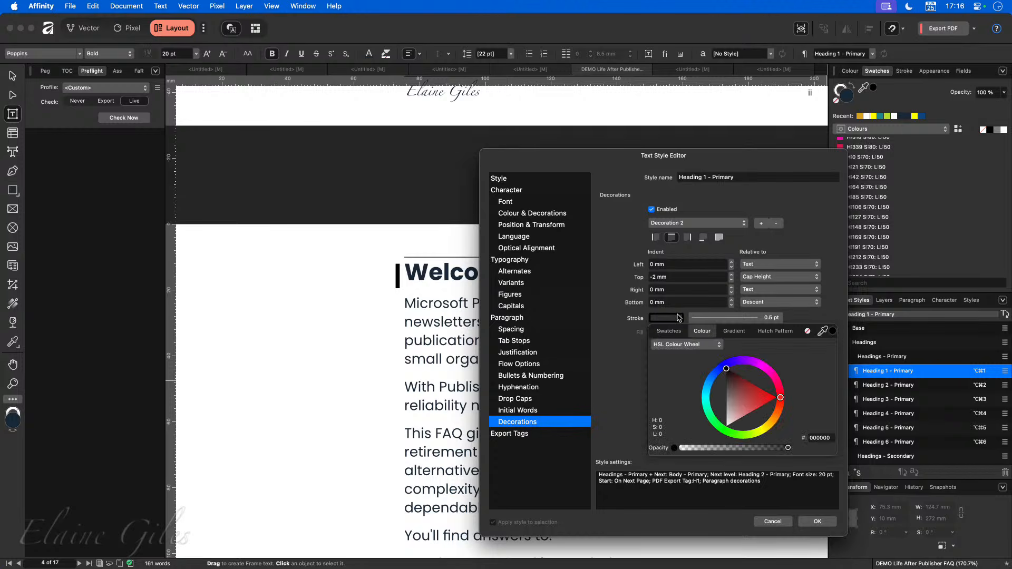
{"action": "left_click_drag", "start_coordinate": [764, 405], "coordinate": [779, 398]}
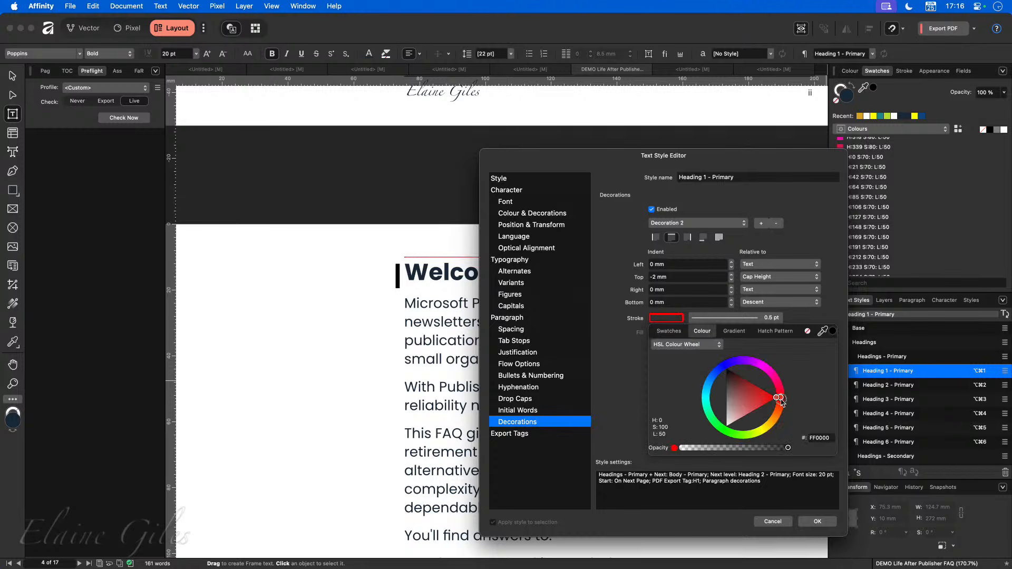
{"action": "left_click", "coordinate": [639, 391]}
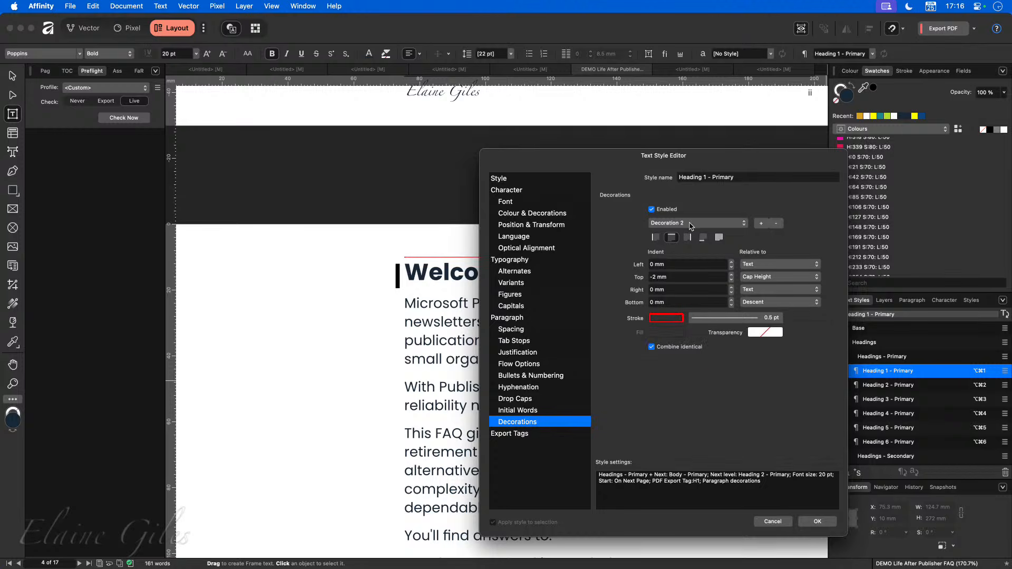
Compare the settings of Decoration 1 and Decoration 2, and accept the Heading 1 - Primary style changes.
{"action": "left_click", "coordinate": [722, 222]}
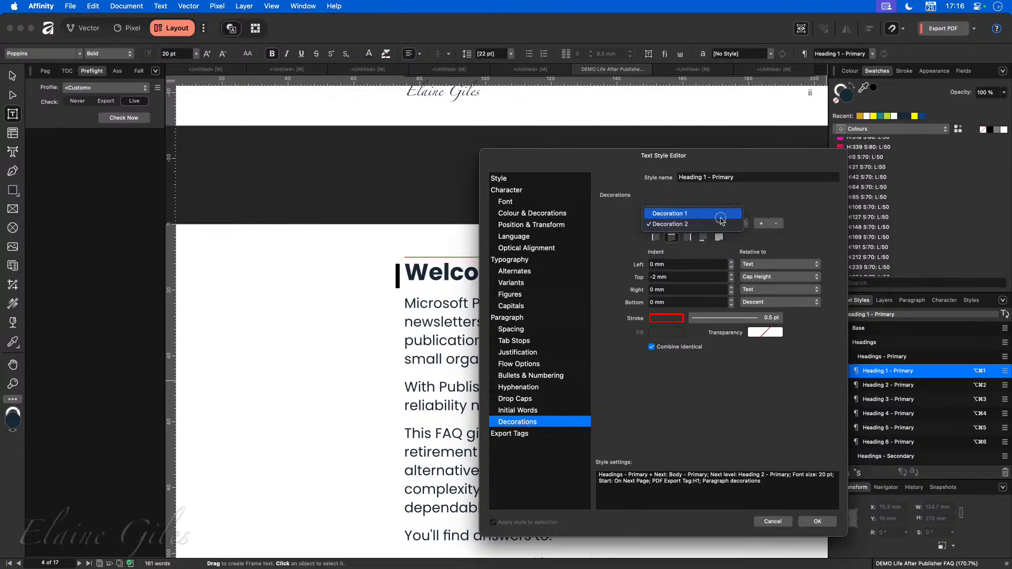
{"action": "left_click", "coordinate": [720, 215]}
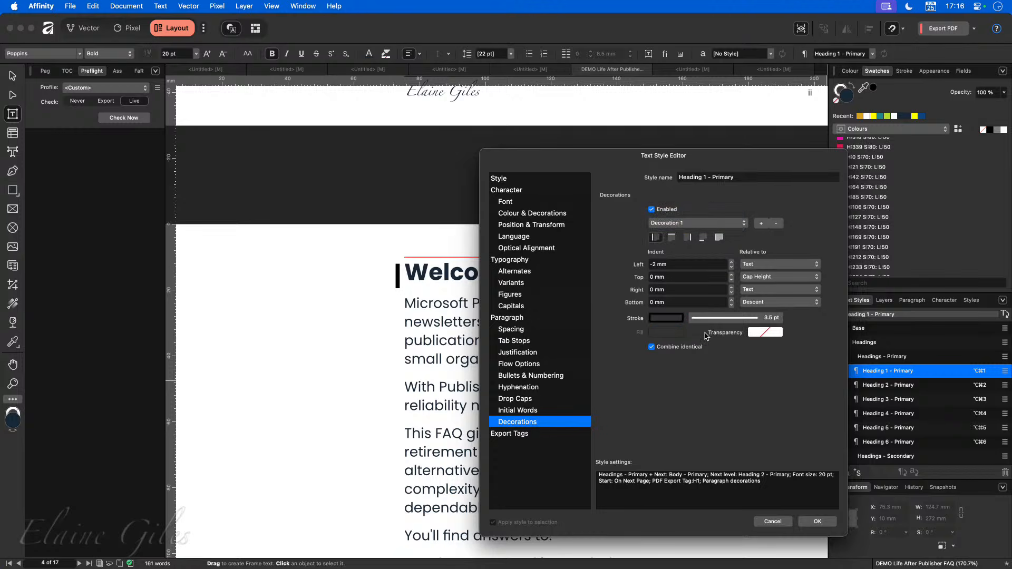
{"action": "left_click", "coordinate": [727, 223]}
{"action": "left_click", "coordinate": [722, 235]}
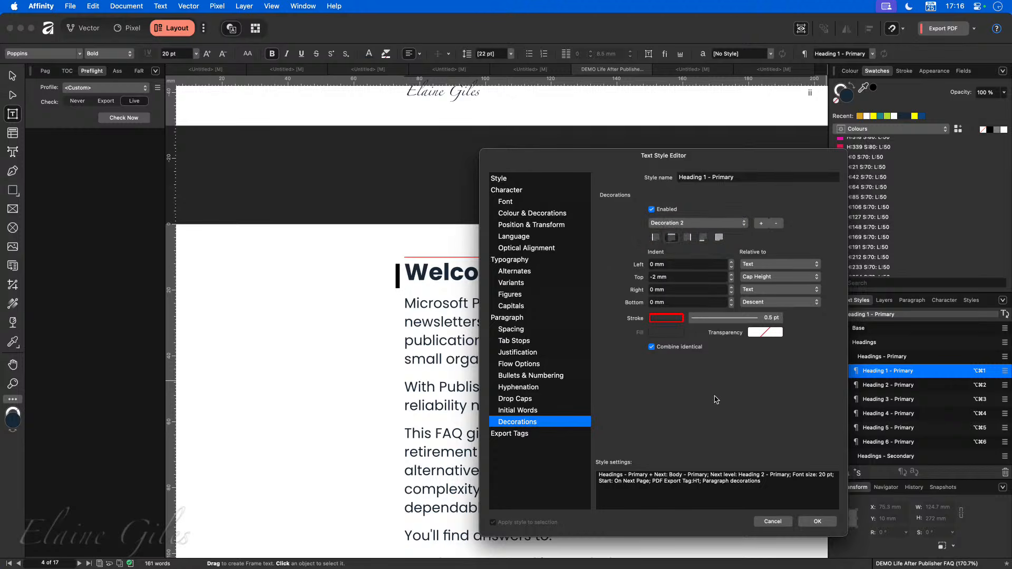
{"action": "left_click", "coordinate": [820, 522]}
Draw a rectangle about 37 mm wide and 38 mm high in the blank area beside the Welcome text.
{"action": "left_click", "coordinate": [263, 349]}
{"action": "left_click", "coordinate": [14, 190]}
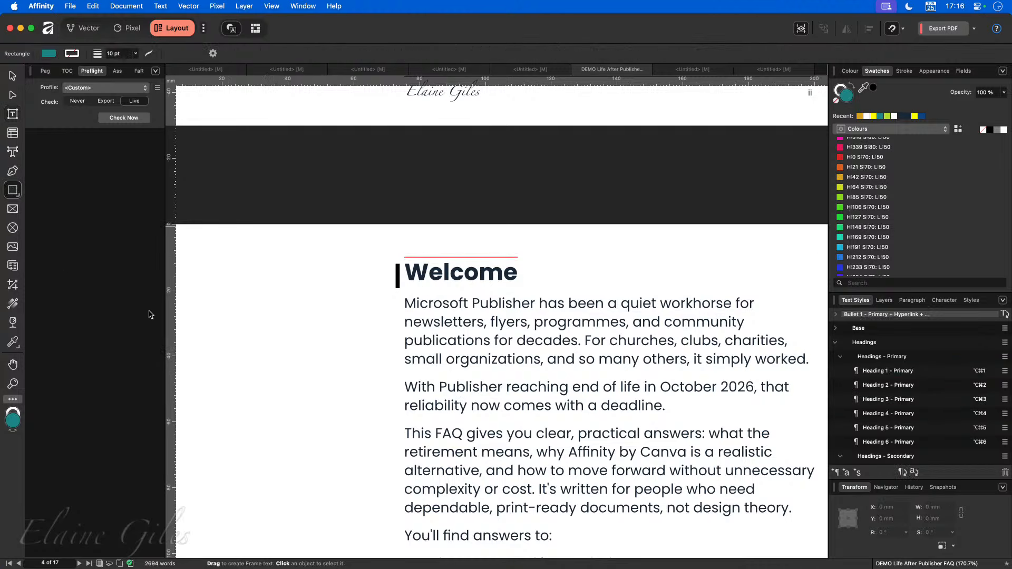
{"action": "left_click_drag", "start_coordinate": [219, 275], "coordinate": [342, 399]}
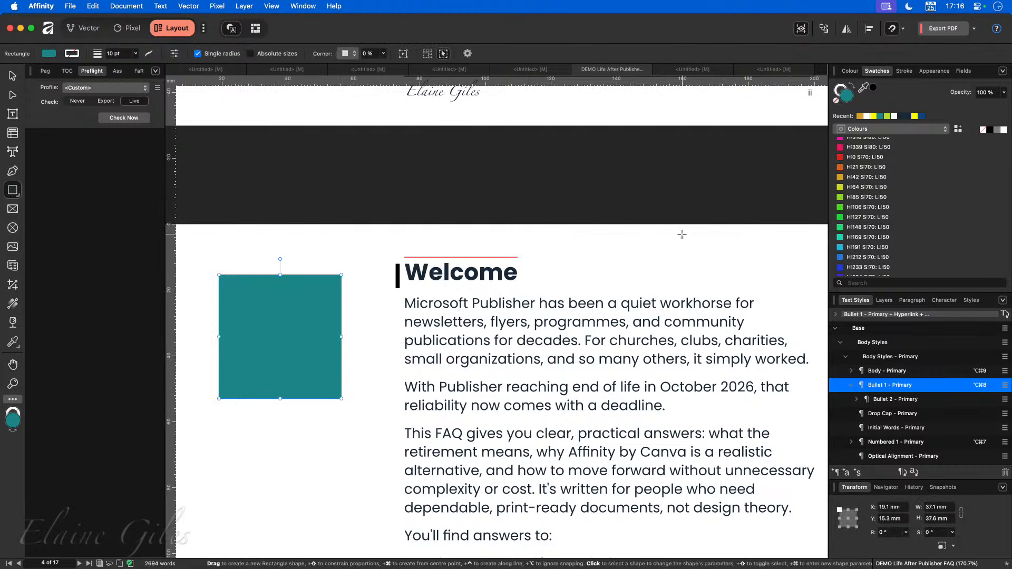
Set the width of the rectangle's stroke to 2.5 pt.
{"action": "left_click", "coordinate": [934, 70]}
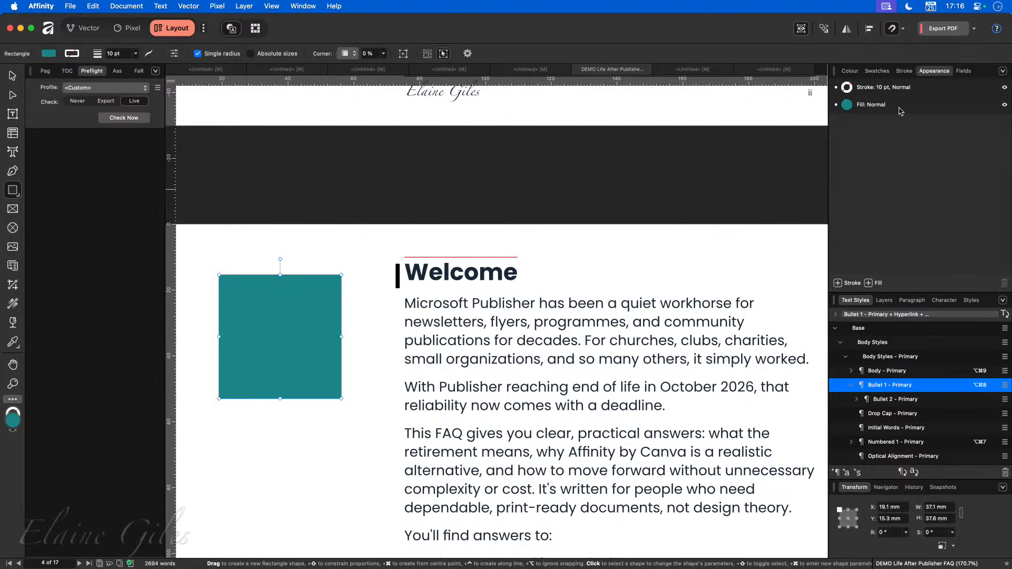
{"action": "left_click", "coordinate": [850, 90]}
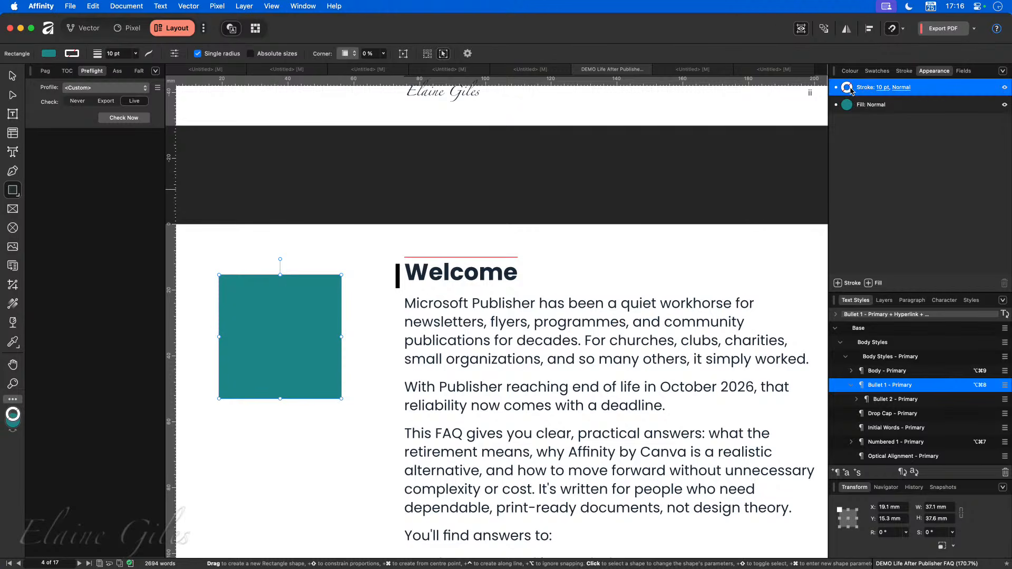
{"action": "left_click", "coordinate": [879, 88]}
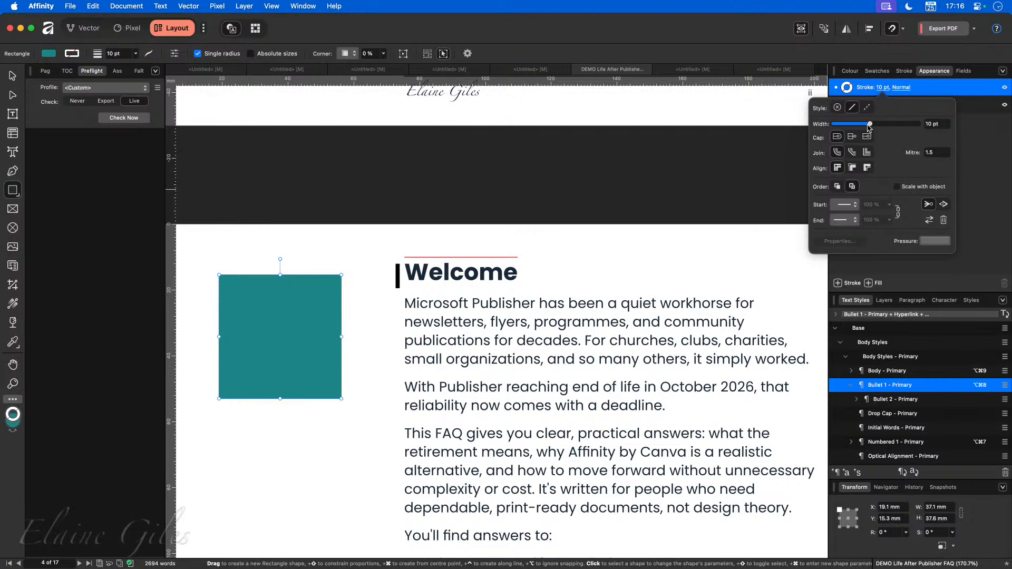
{"action": "left_click_drag", "start_coordinate": [869, 127], "coordinate": [856, 127]}
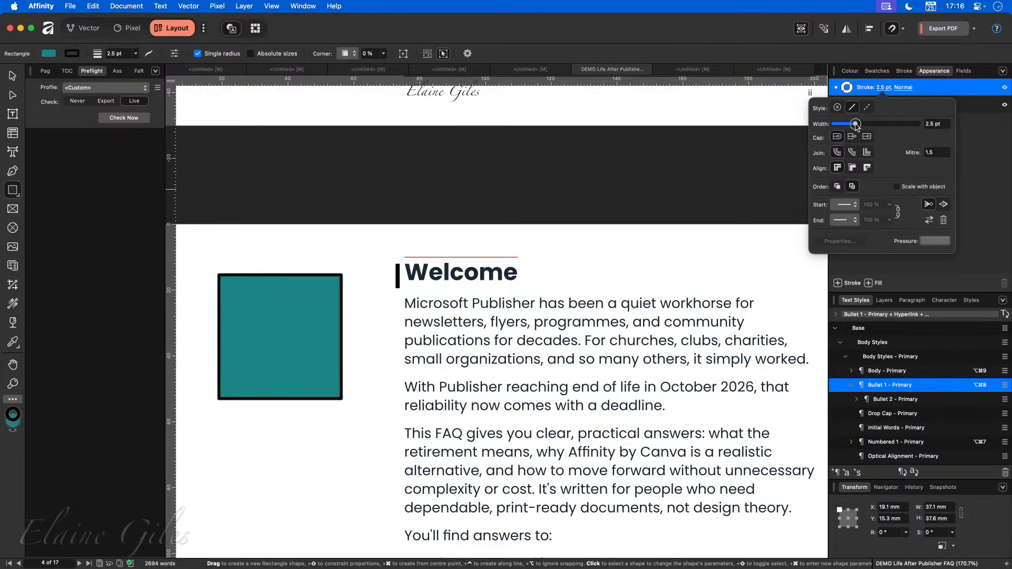
{"action": "left_click", "coordinate": [986, 130]}
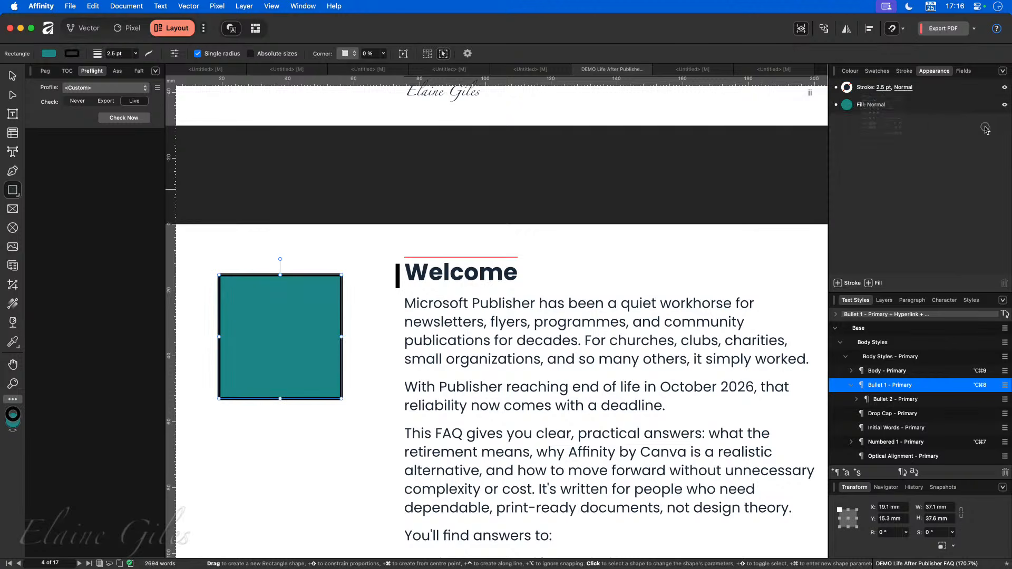
Colour the rectangle's 2.5 pt stroke magenta (FF00E7).
{"action": "left_click", "coordinate": [847, 88]}
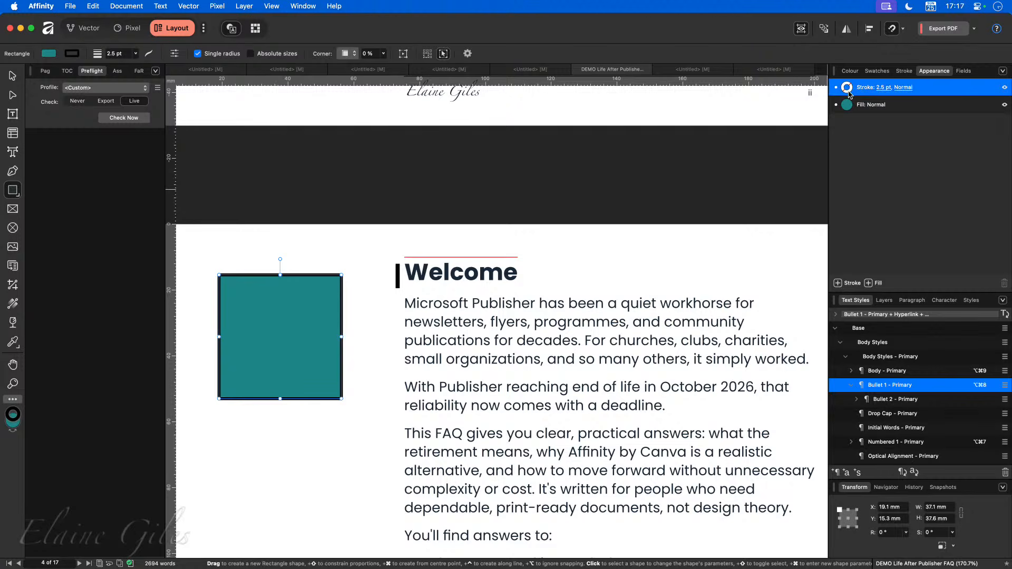
{"action": "left_click", "coordinate": [849, 92]}
{"action": "left_click_drag", "start_coordinate": [863, 147], "coordinate": [868, 143]}
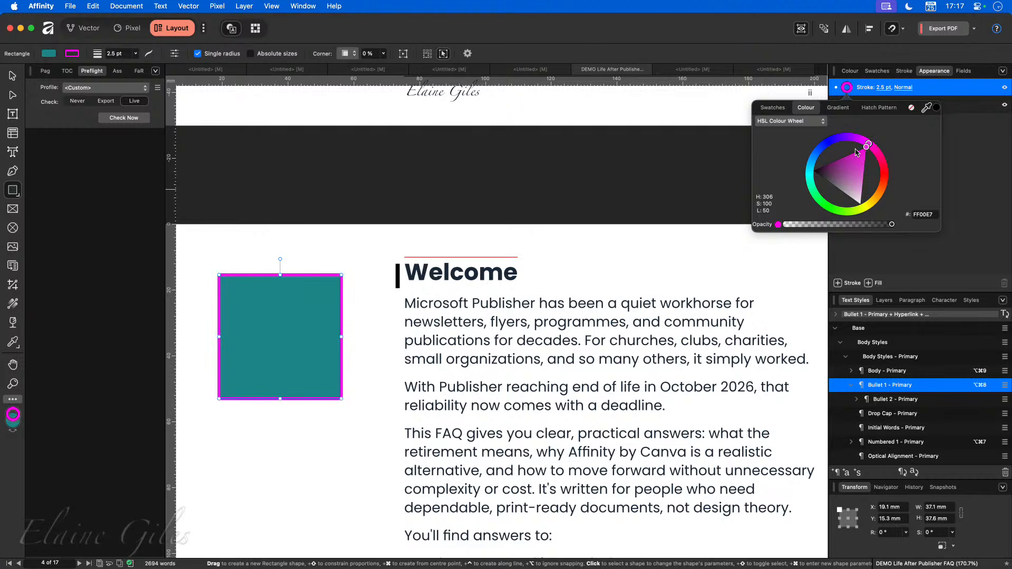
{"action": "left_click", "coordinate": [978, 176]}
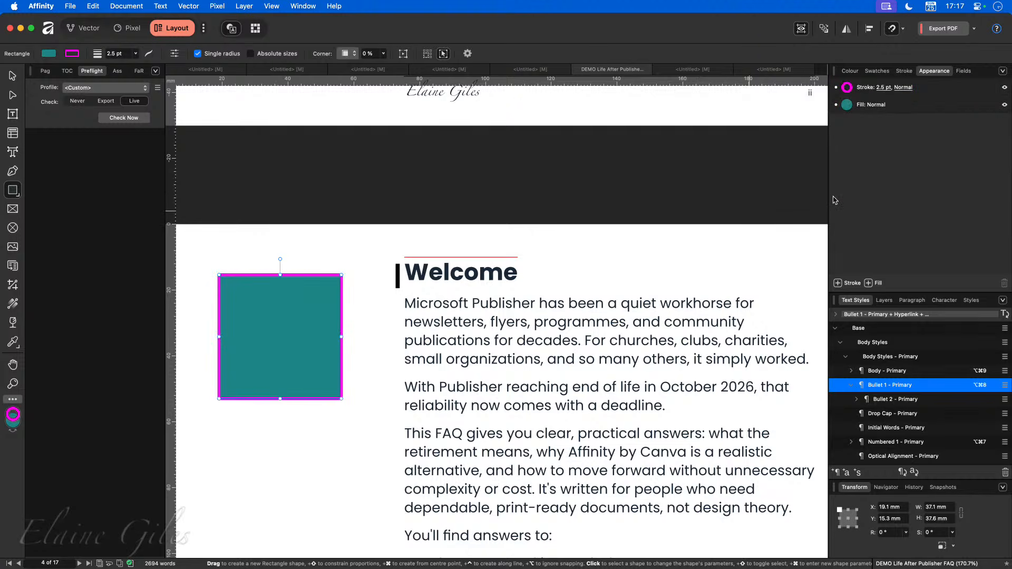
Add a second stroke to the rectangle above the magenta one and set its width to about 0.6 pt.
{"action": "left_click", "coordinate": [840, 284]}
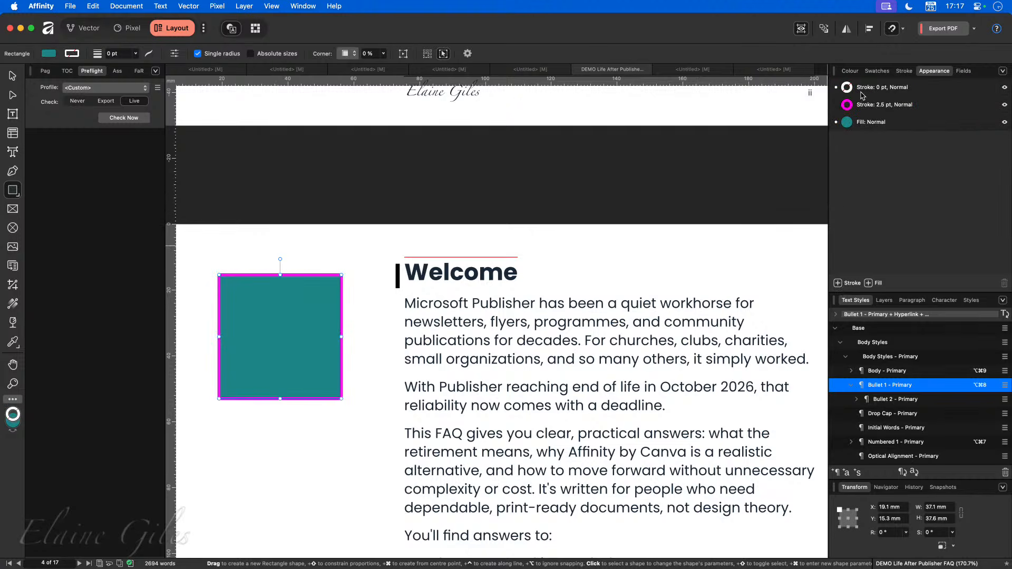
{"action": "left_click", "coordinate": [876, 91]}
{"action": "left_click", "coordinate": [882, 91]}
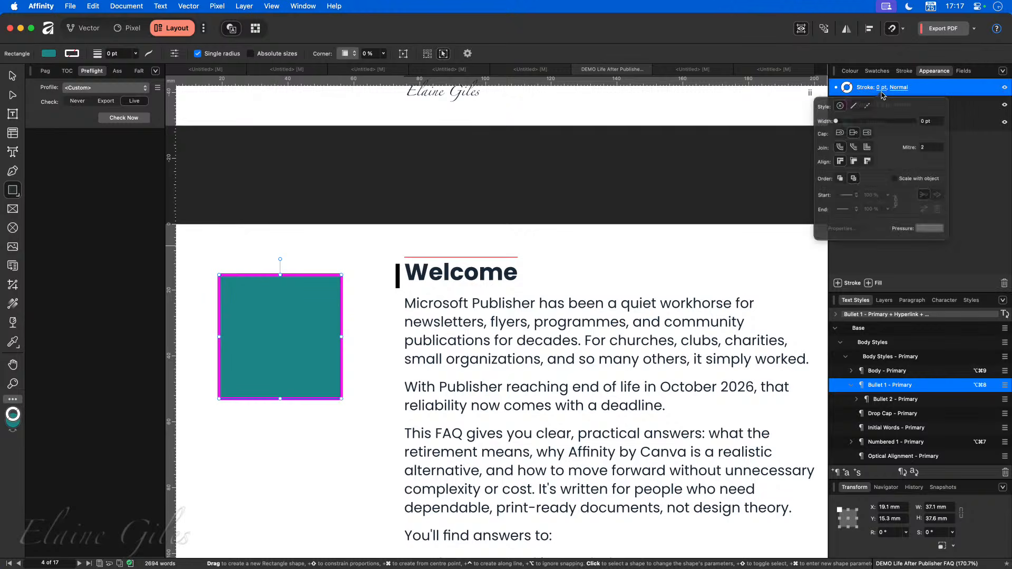
{"action": "left_click_drag", "start_coordinate": [845, 125], "coordinate": [843, 126]}
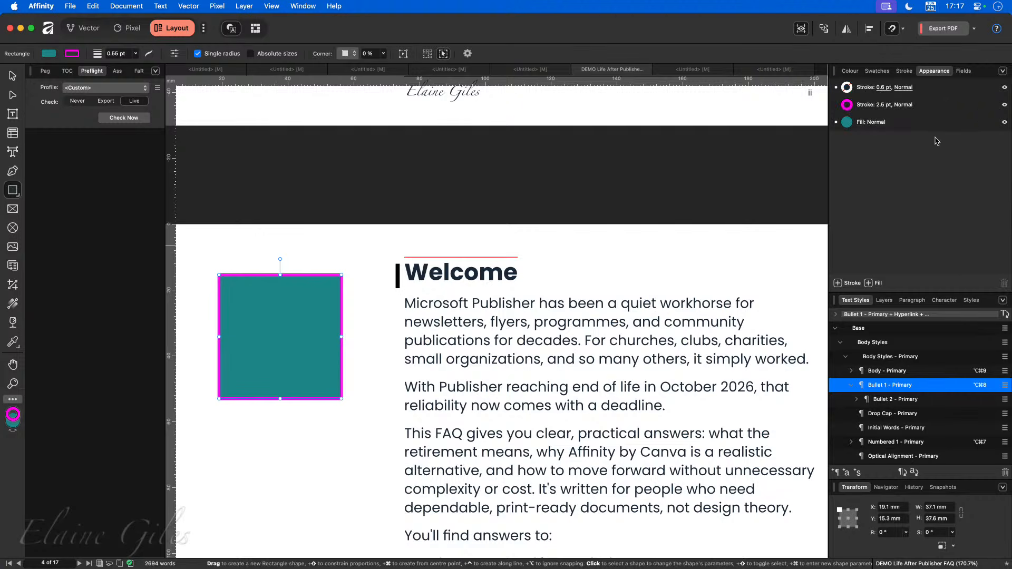
Colour the rectangle's thin upper stroke yellow.
{"action": "left_click", "coordinate": [850, 93]}
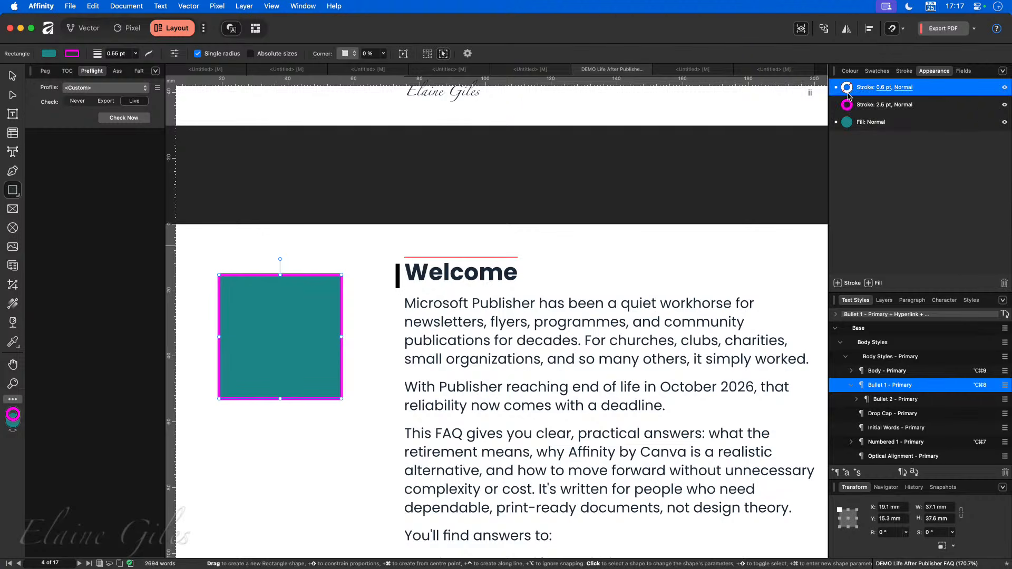
{"action": "left_click", "coordinate": [847, 92]}
{"action": "left_click", "coordinate": [868, 208]}
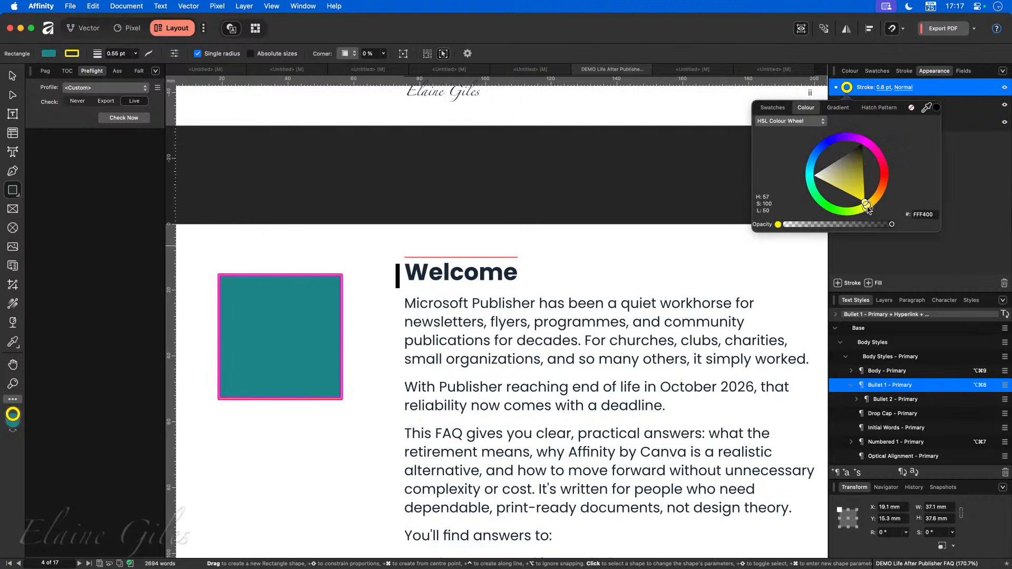
{"action": "left_click_drag", "start_coordinate": [867, 208], "coordinate": [868, 207]}
{"action": "left_click", "coordinate": [1003, 209]}
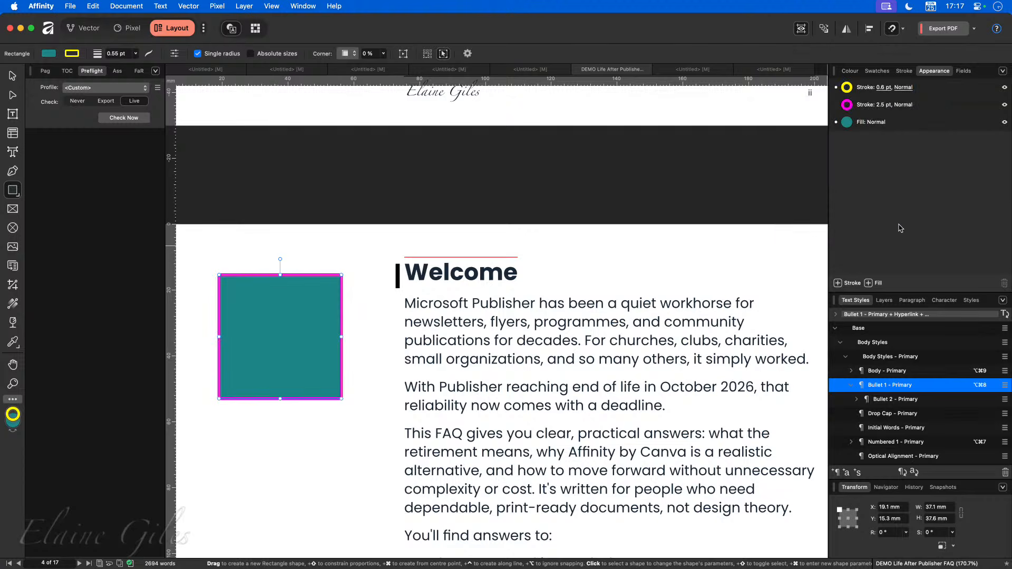
Examine the yellow and magenta strokes close up at the rectangle's corner, and return to the page view.
{"action": "scroll", "coordinate": [325, 278], "scroll_direction": "up", "scroll_amount": 10}
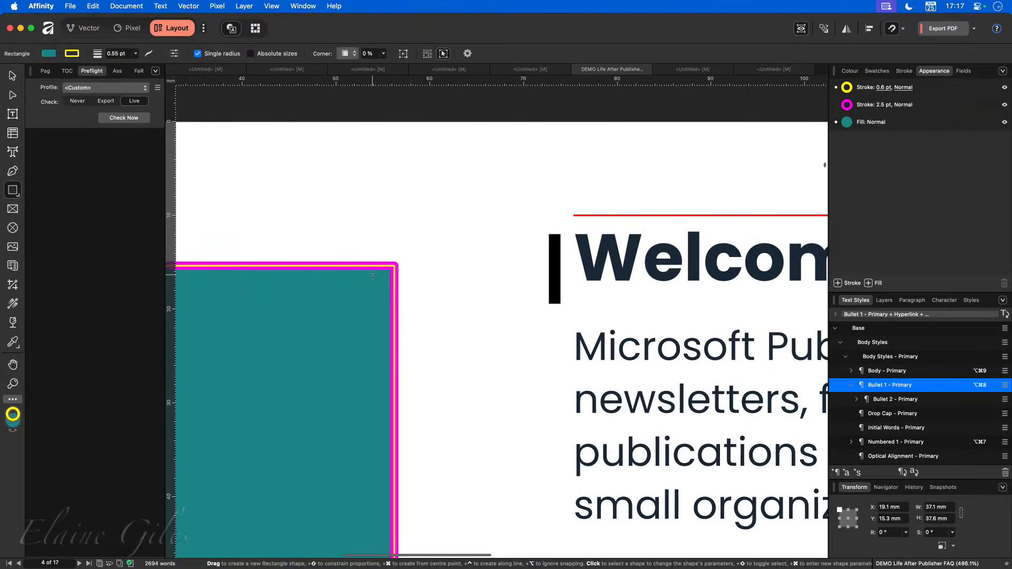
{"action": "scroll", "coordinate": [400, 267], "scroll_direction": "up", "scroll_amount": 5}
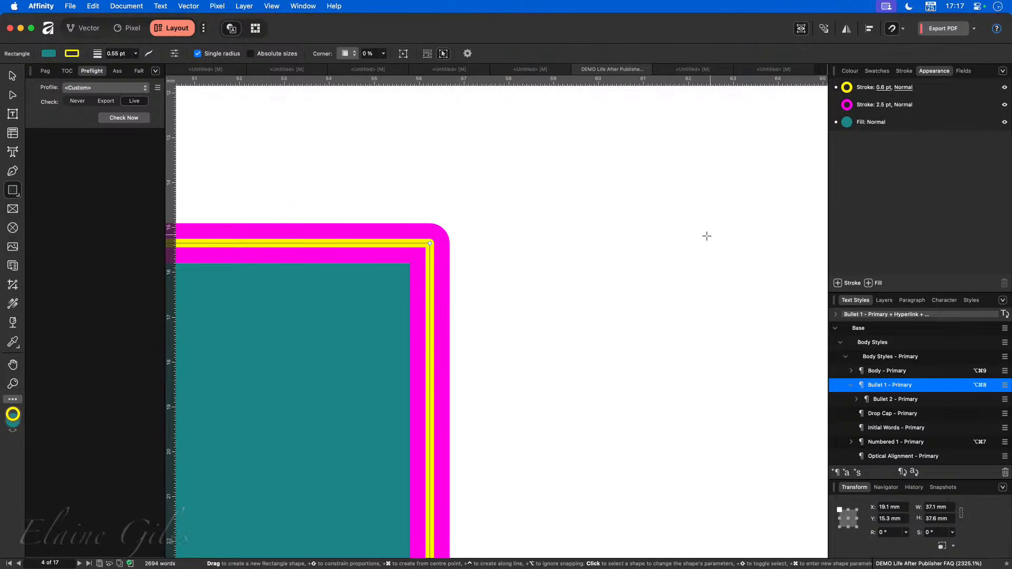
{"action": "scroll", "coordinate": [685, 239], "scroll_direction": "down", "scroll_amount": 10}
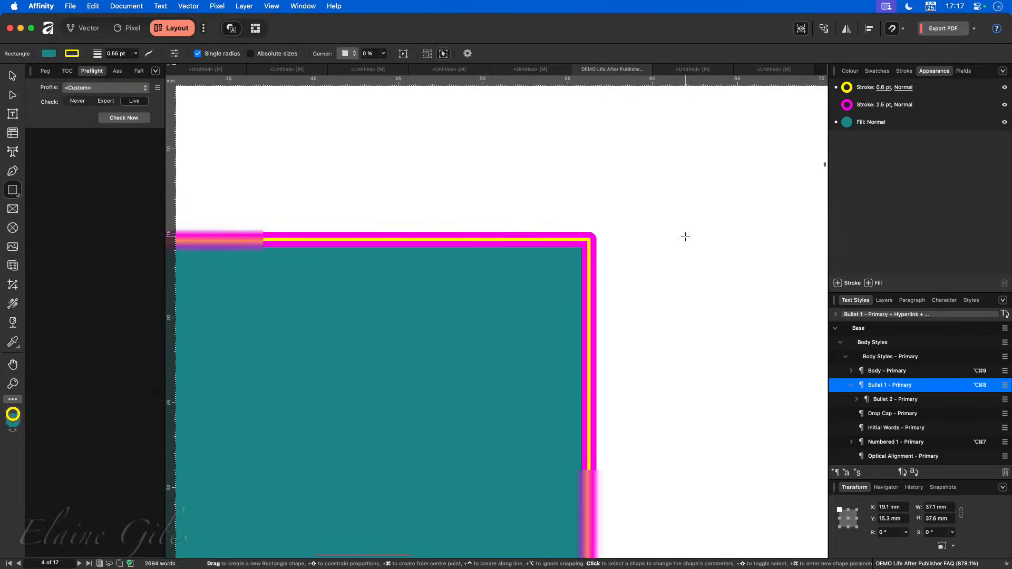
{"action": "scroll", "coordinate": [685, 237], "scroll_direction": "down", "scroll_amount": 3}
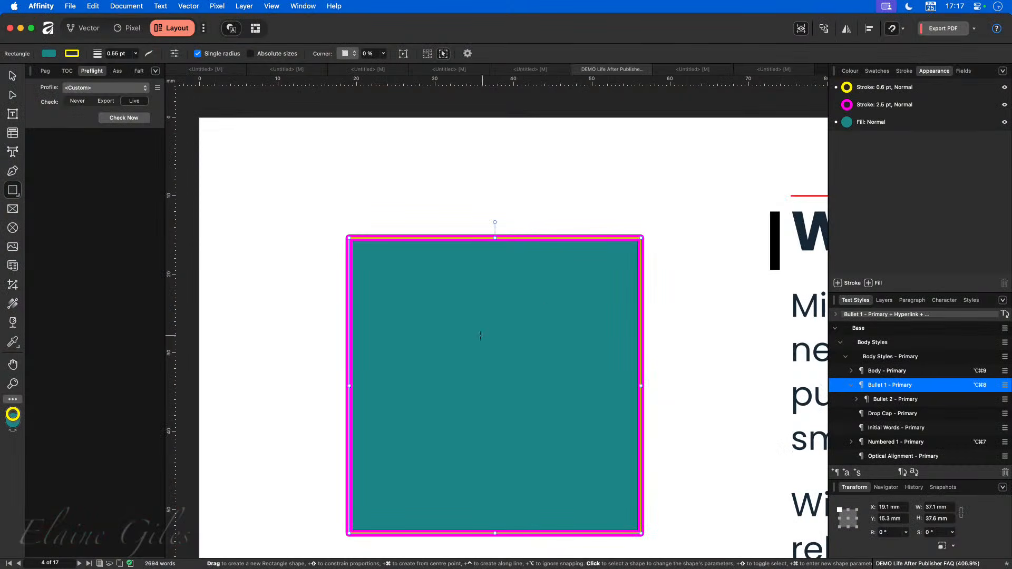
{"action": "scroll", "coordinate": [467, 333], "scroll_direction": "down", "scroll_amount": 10}
{"action": "scroll", "coordinate": [465, 333], "scroll_direction": "right", "scroll_amount": 4}
{"action": "scroll", "coordinate": [467, 333], "scroll_direction": "right", "scroll_amount": 2}
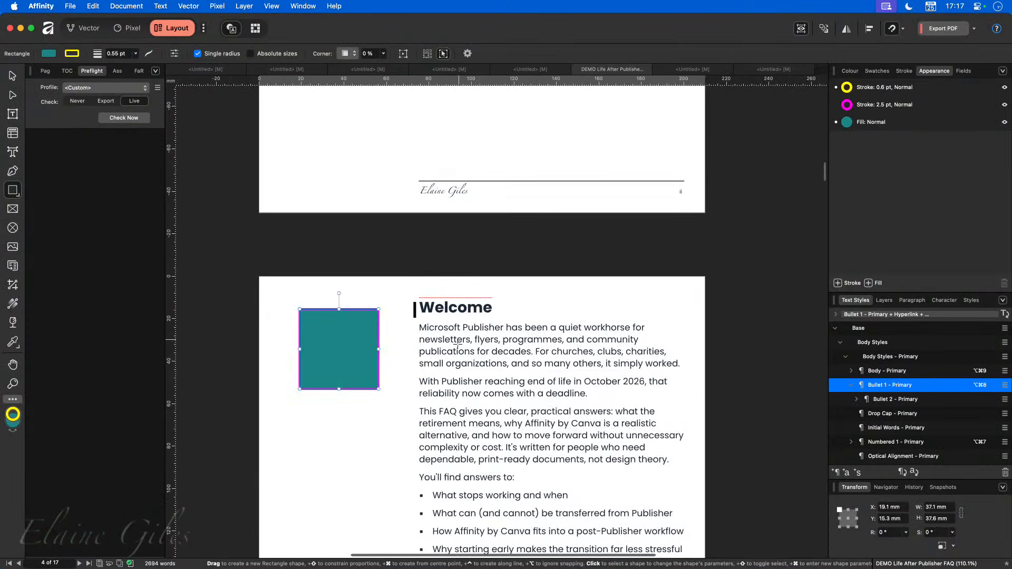
Create a paragraph style named TEST from the first body paragraph below the Welcome heading.
{"action": "left_click", "coordinate": [505, 369]}
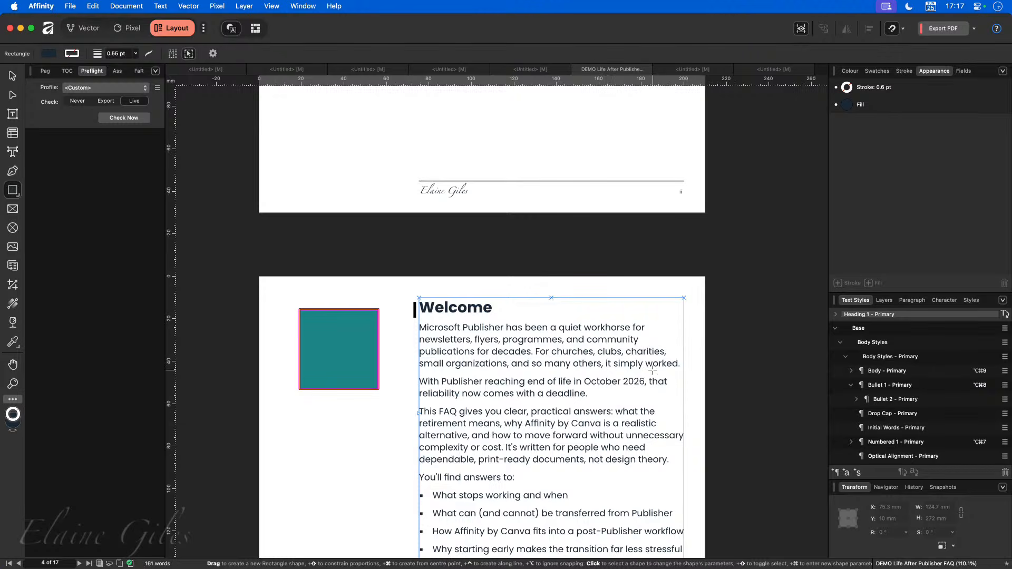
{"action": "key", "text": "v"}
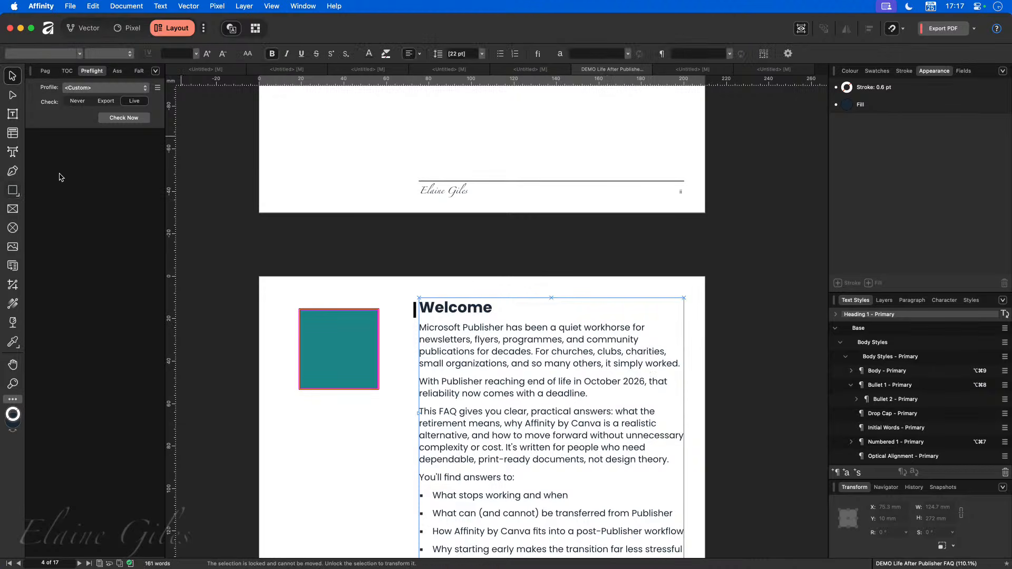
{"action": "double_click", "coordinate": [611, 364]}
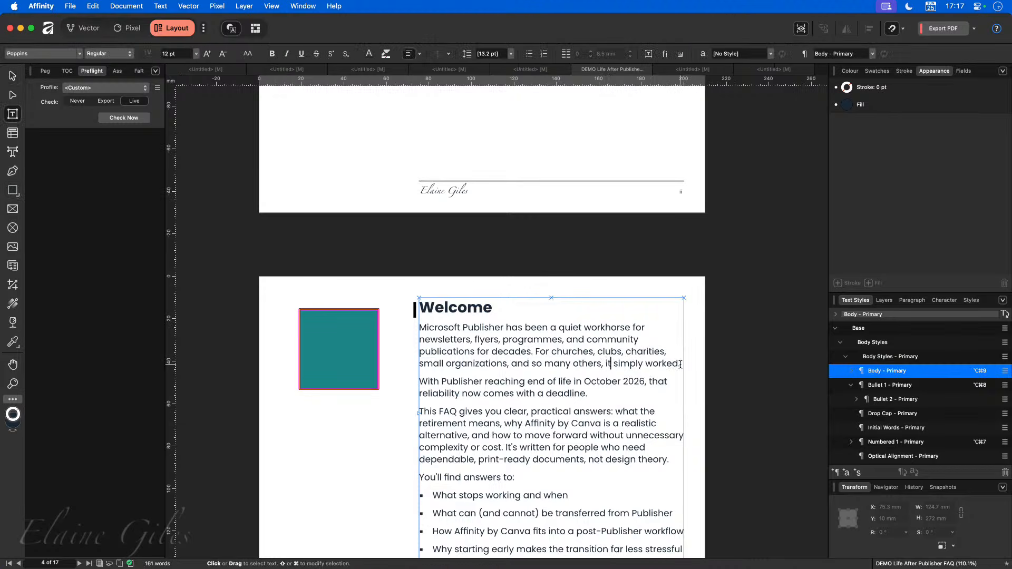
{"action": "left_click_drag", "start_coordinate": [680, 364], "coordinate": [418, 330]}
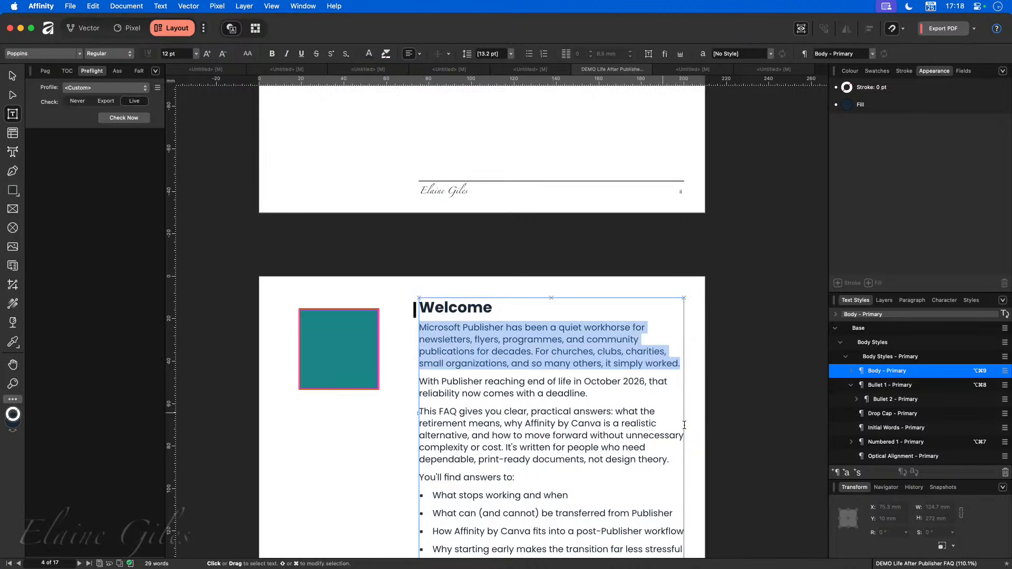
{"action": "left_click", "coordinate": [837, 472]}
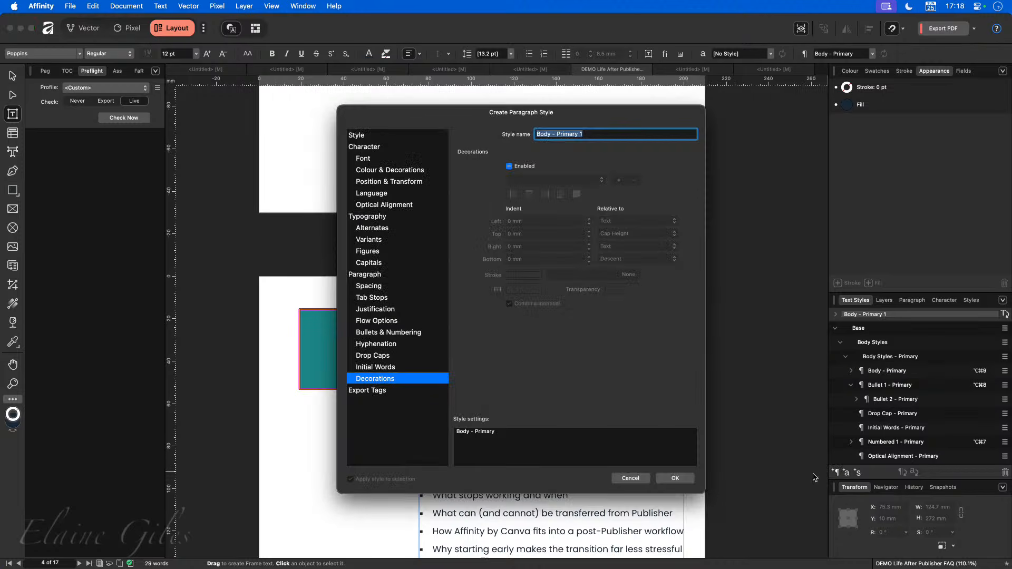
{"action": "type", "text": "TEST"}
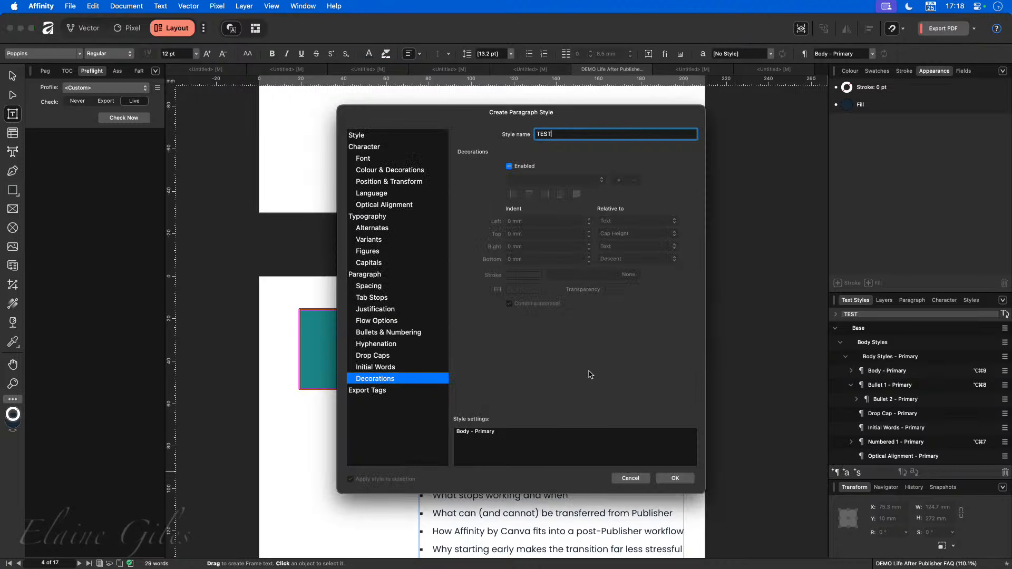
{"action": "key", "text": "Return"}
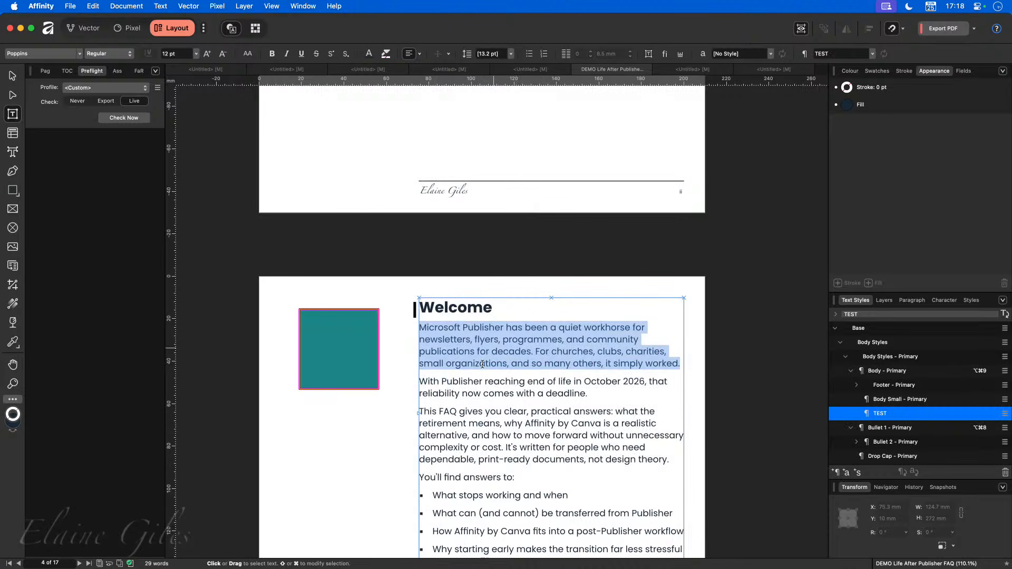
Right-align the first body paragraph and update the TEST style to match it.
{"action": "left_click", "coordinate": [410, 55]}
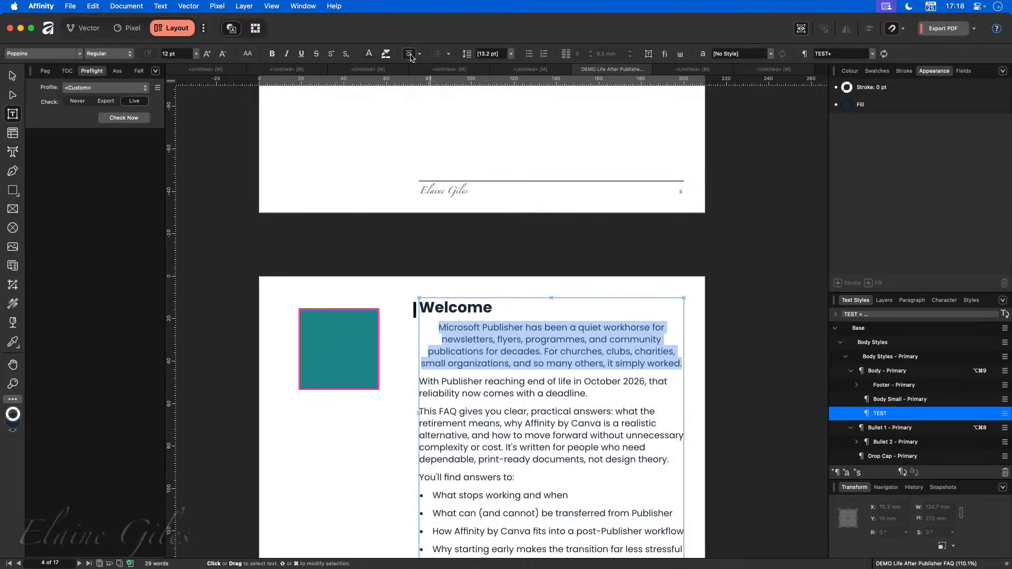
{"action": "left_click", "coordinate": [410, 55]}
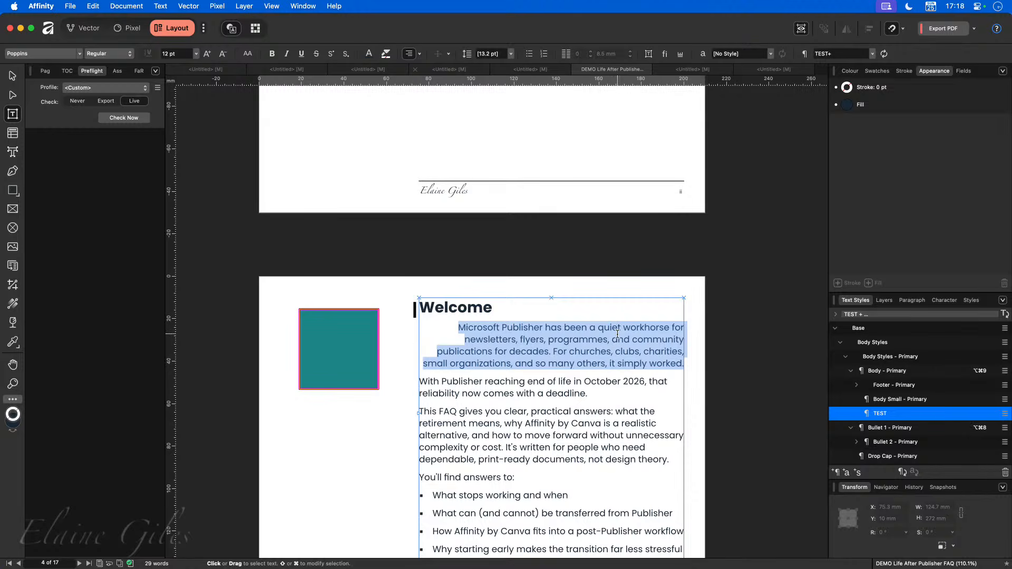
{"action": "right_click", "coordinate": [892, 415]}
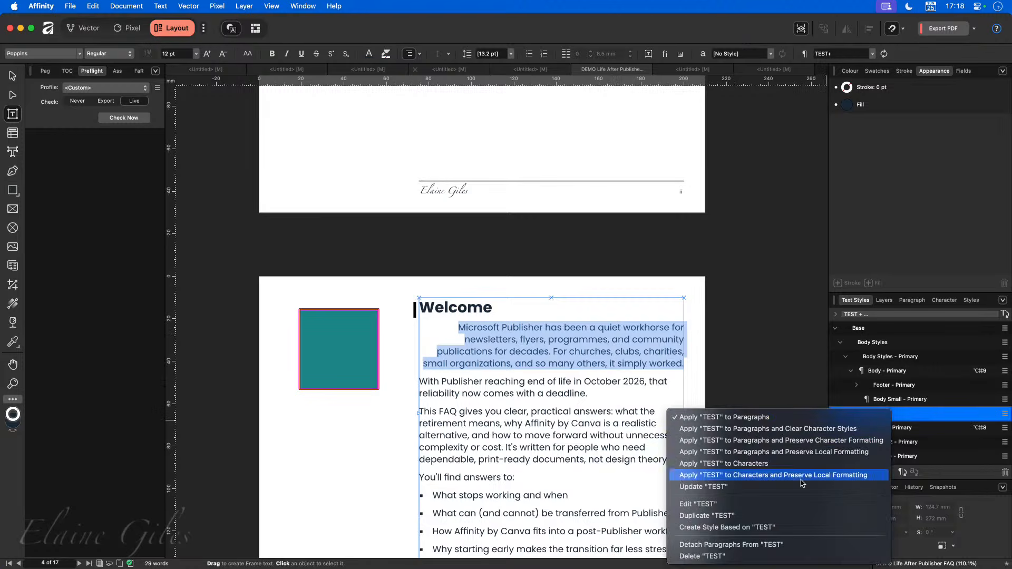
{"action": "left_click", "coordinate": [757, 485]}
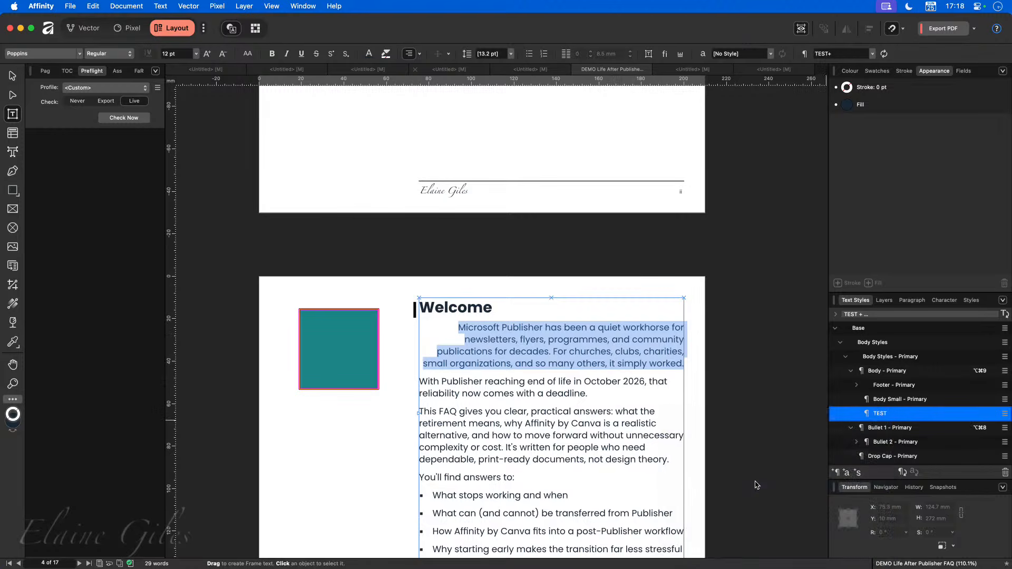
Open the TEST style for editing and review its spacing, flow options, justification and tab stop settings.
{"action": "right_click", "coordinate": [877, 415]}
{"action": "left_click", "coordinate": [717, 514]}
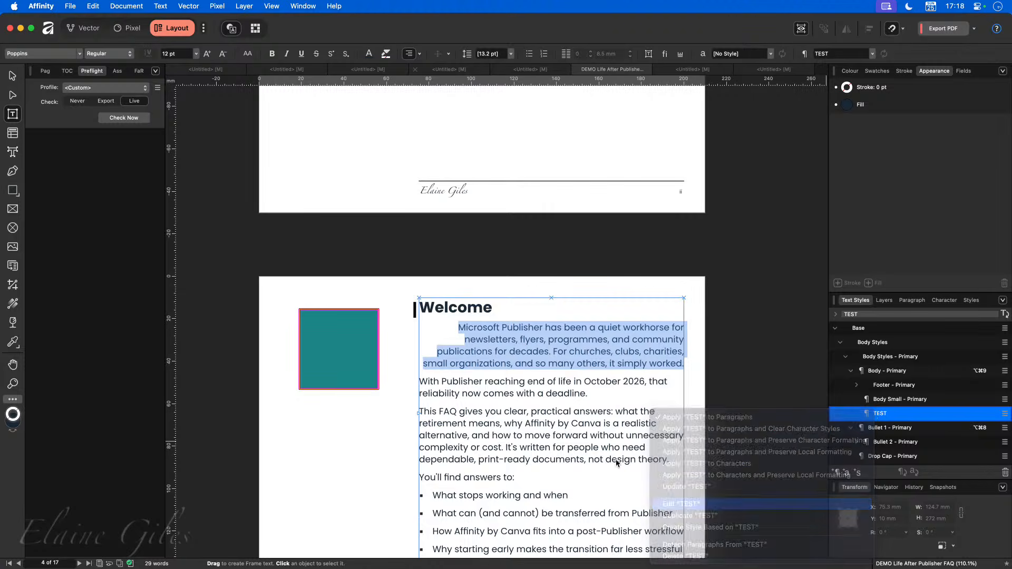
{"action": "left_click_drag", "start_coordinate": [457, 87], "coordinate": [170, 119]}
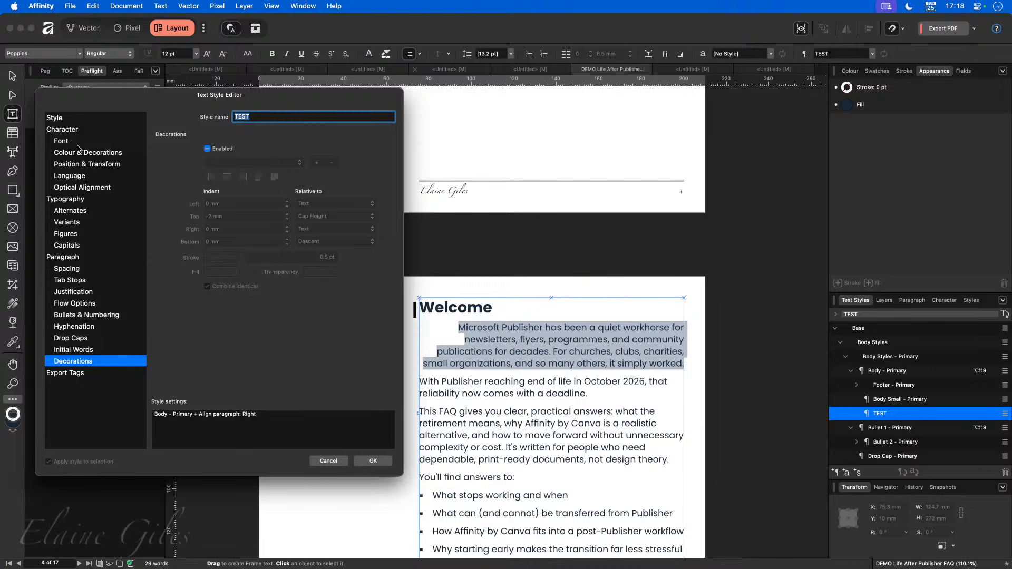
{"action": "left_click", "coordinate": [67, 269]}
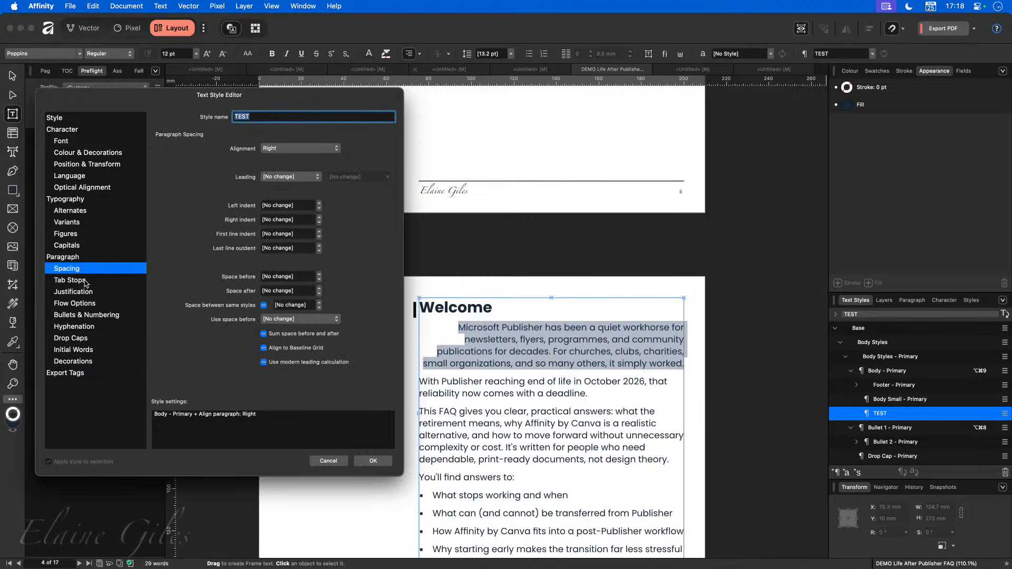
{"action": "left_click", "coordinate": [87, 304]}
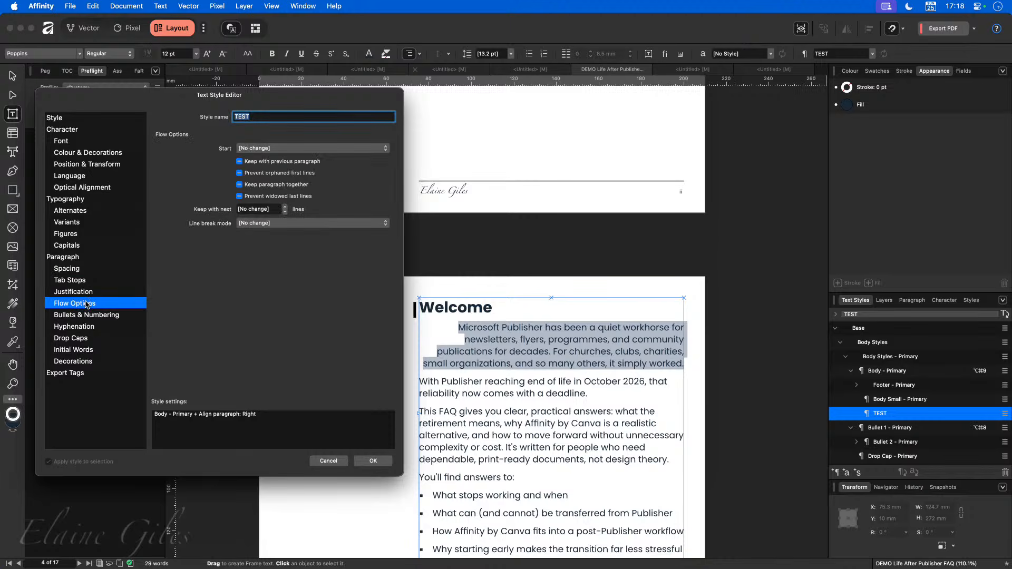
{"action": "left_click", "coordinate": [87, 291]}
{"action": "left_click", "coordinate": [88, 283]}
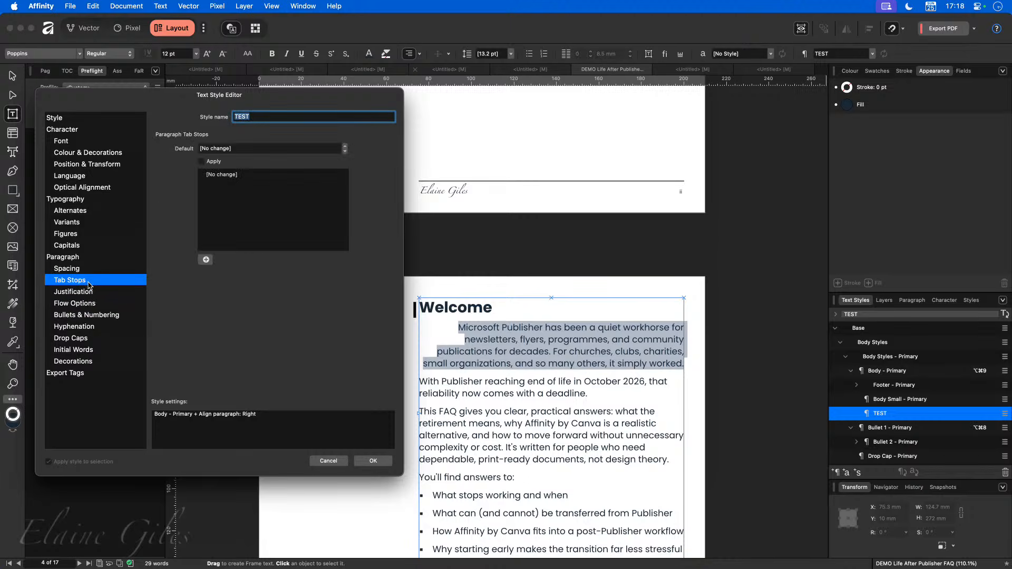
Review the TEST style's bullets and numbering, hyphenation, drop caps and font settings.
{"action": "left_click", "coordinate": [88, 315]}
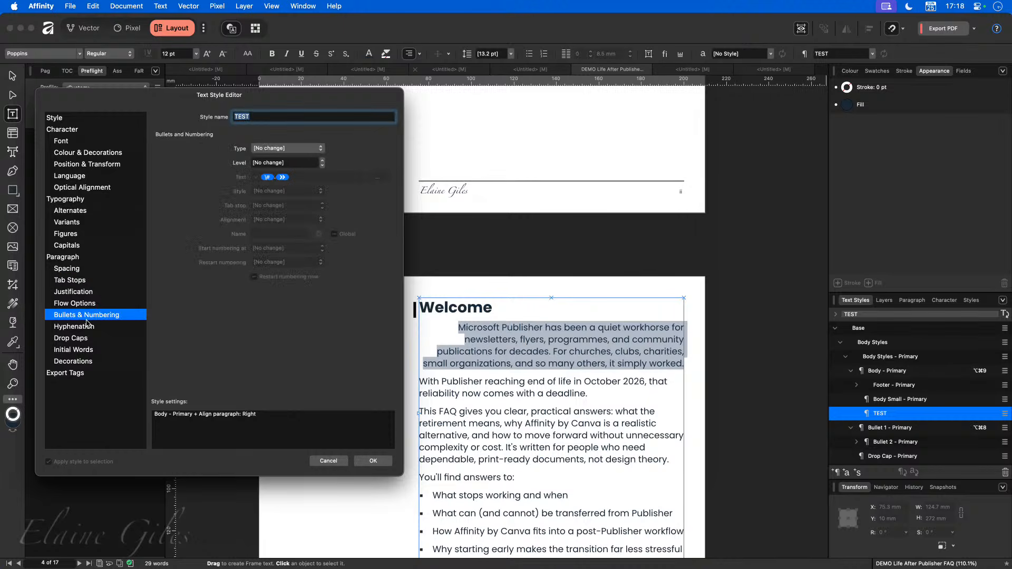
{"action": "left_click", "coordinate": [89, 326]}
{"action": "left_click", "coordinate": [87, 340]}
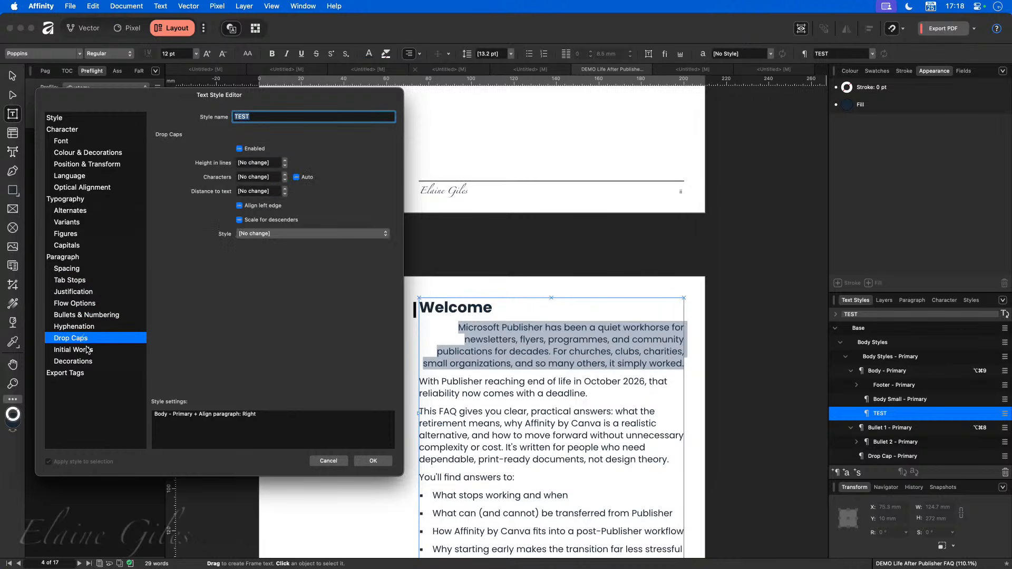
{"action": "left_click", "coordinate": [85, 140]}
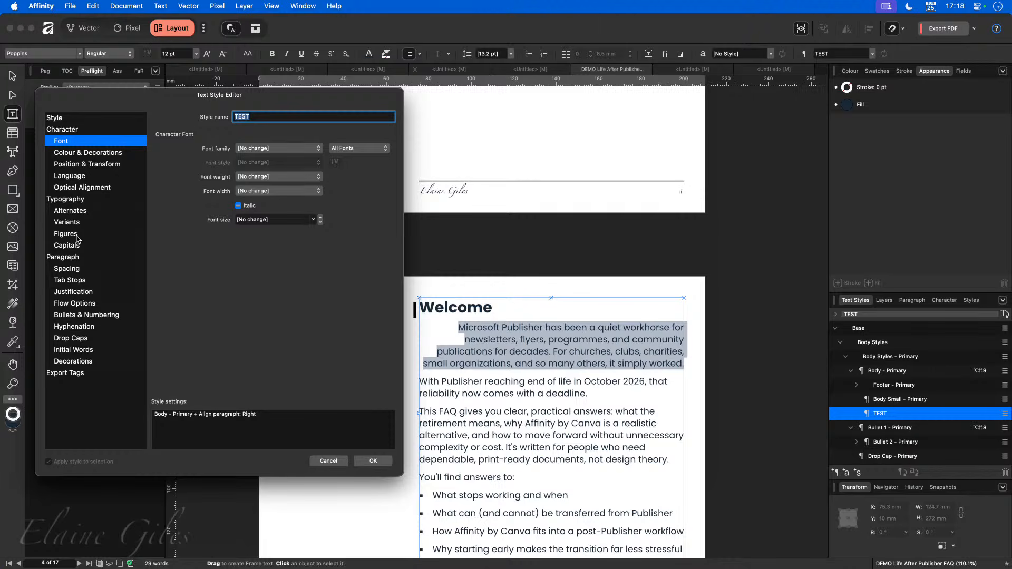
Set the TEST style's right indent to 12 mm and its last line outdent to 12 mm.
{"action": "left_click", "coordinate": [76, 258]}
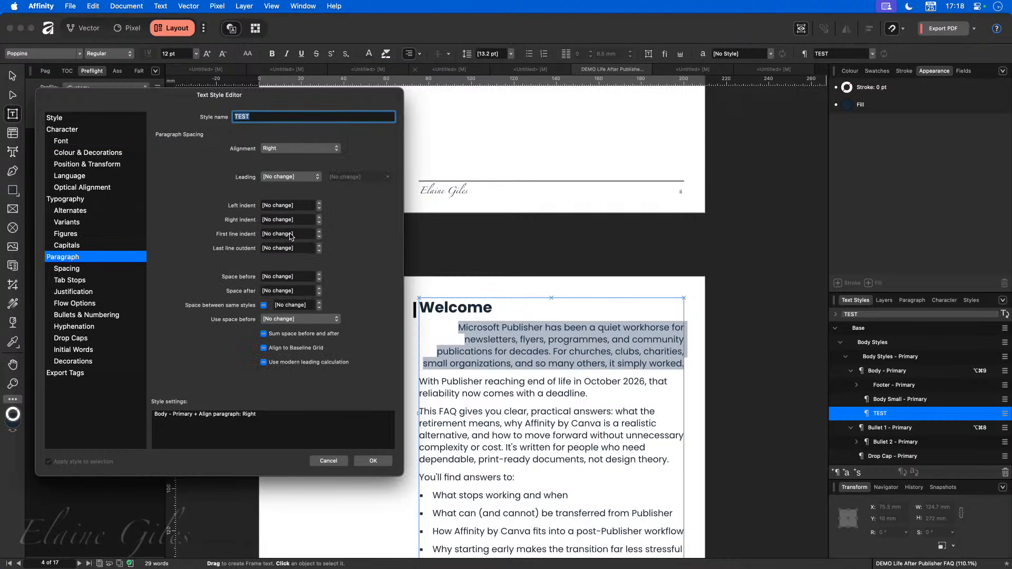
{"action": "left_click", "coordinate": [320, 218]}
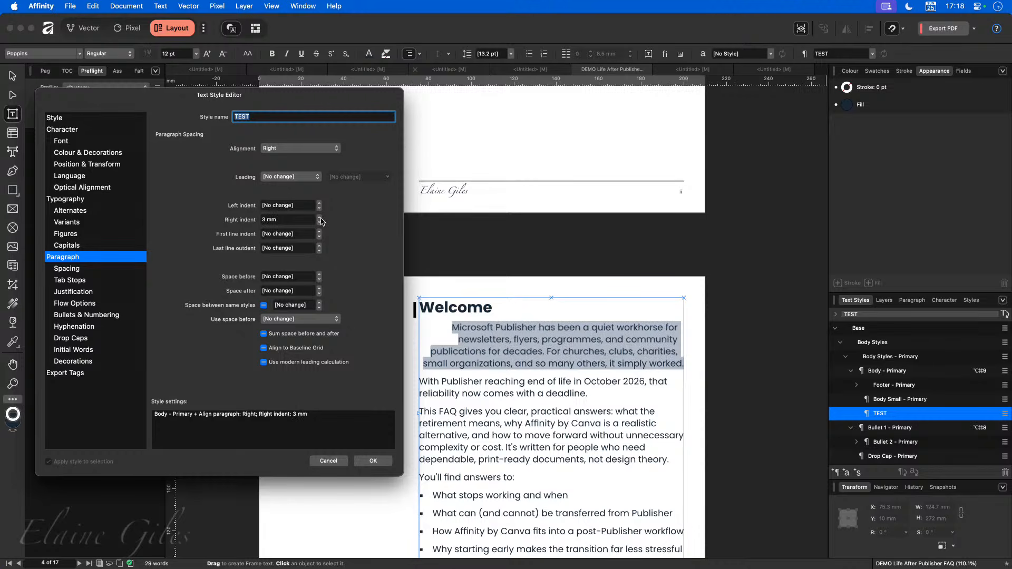
{"action": "left_click", "coordinate": [320, 218]}
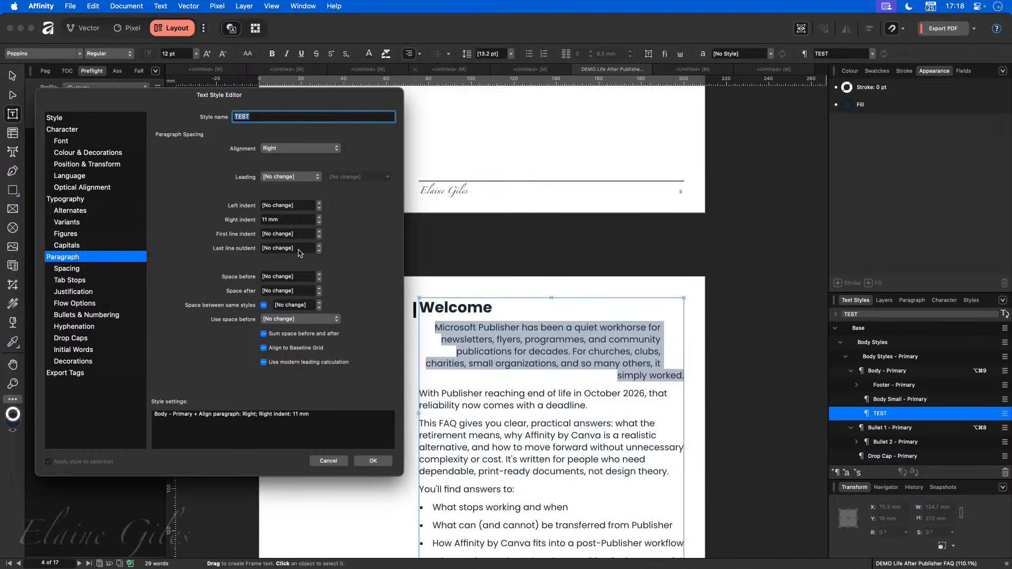
{"action": "left_click", "coordinate": [319, 217]}
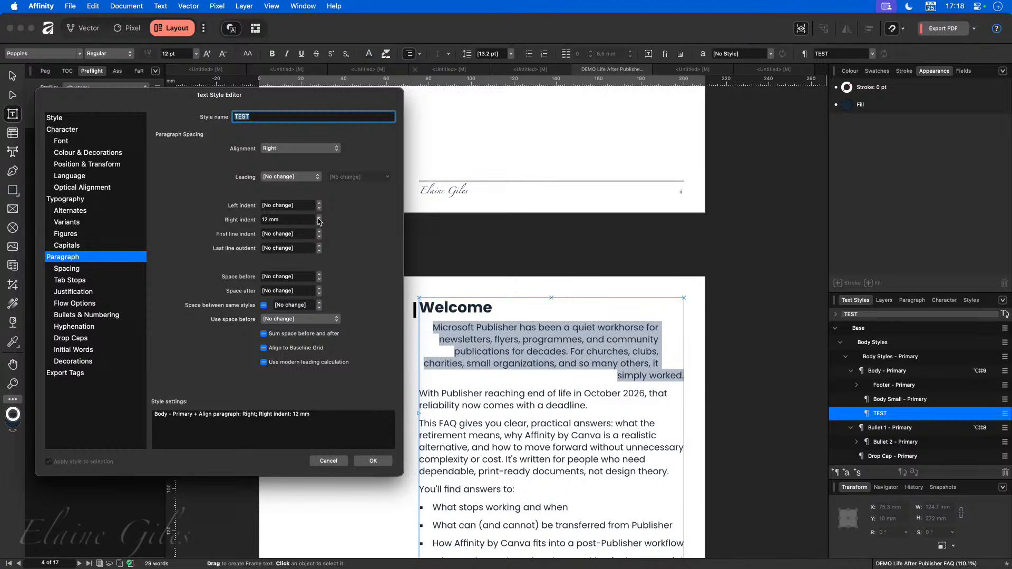
{"action": "left_click", "coordinate": [305, 250]}
{"action": "type", "text": "12"}
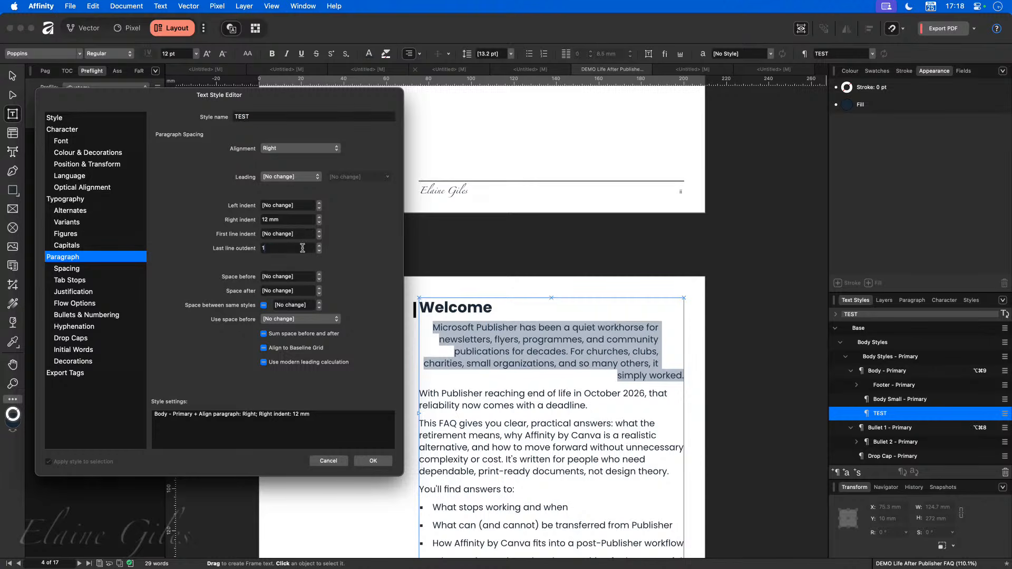
{"action": "key", "text": "Return"}
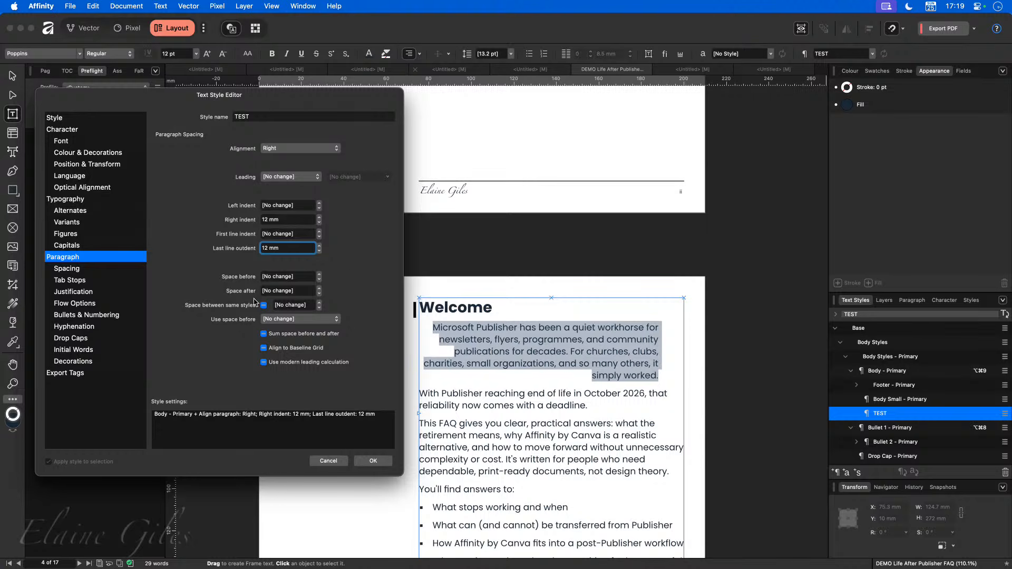
Enable a paragraph decoration in the TEST style with a line along the text's right edge and a right indent of -2 mm.
{"action": "left_click", "coordinate": [103, 362]}
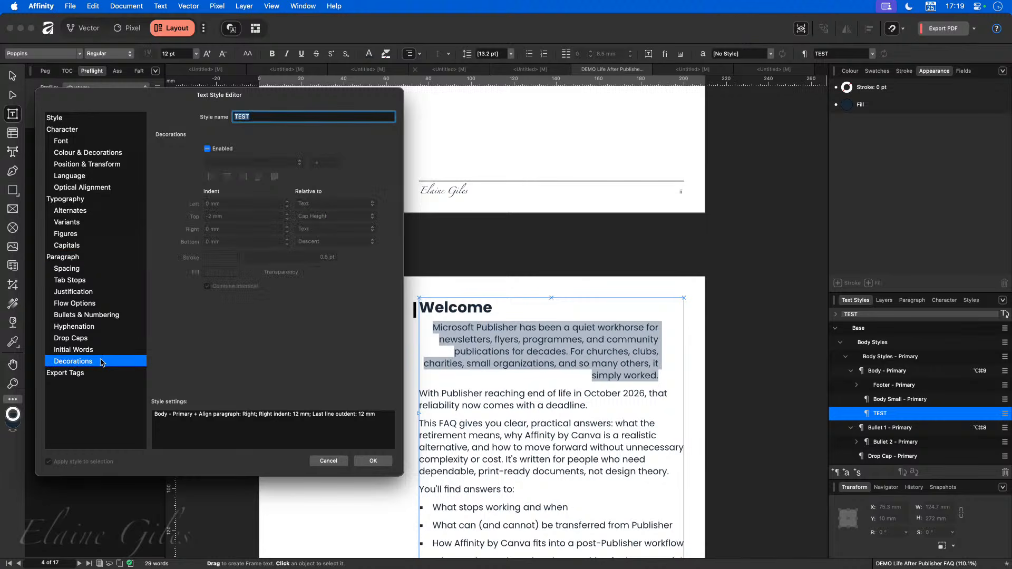
{"action": "left_click", "coordinate": [216, 149]}
{"action": "left_click", "coordinate": [243, 177]}
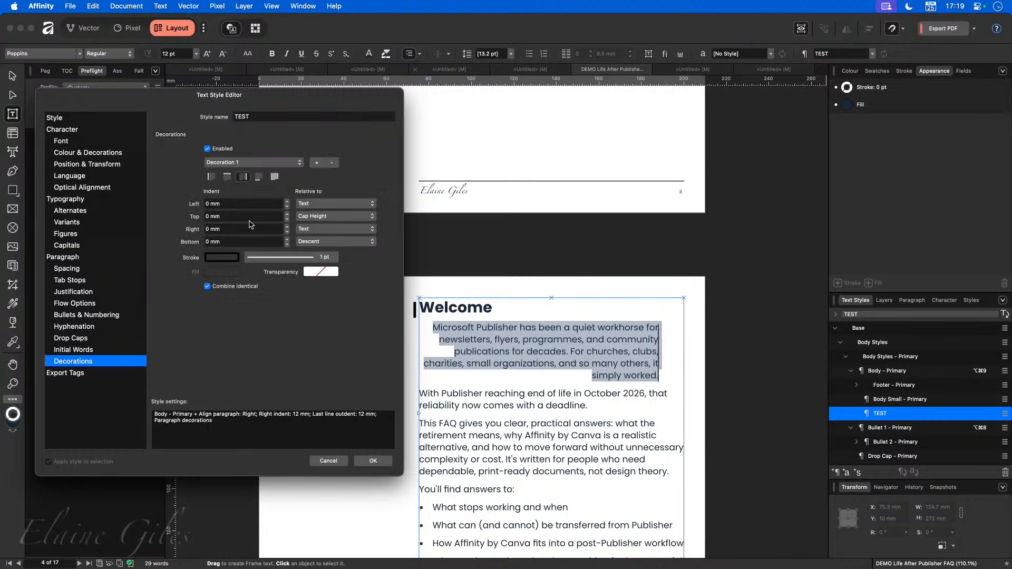
{"action": "left_click", "coordinate": [287, 235]}
{"action": "left_click", "coordinate": [287, 235]}
Set the decoration's stroke width to 4.5 pt and save the TEST style changes.
{"action": "left_click", "coordinate": [256, 260]}
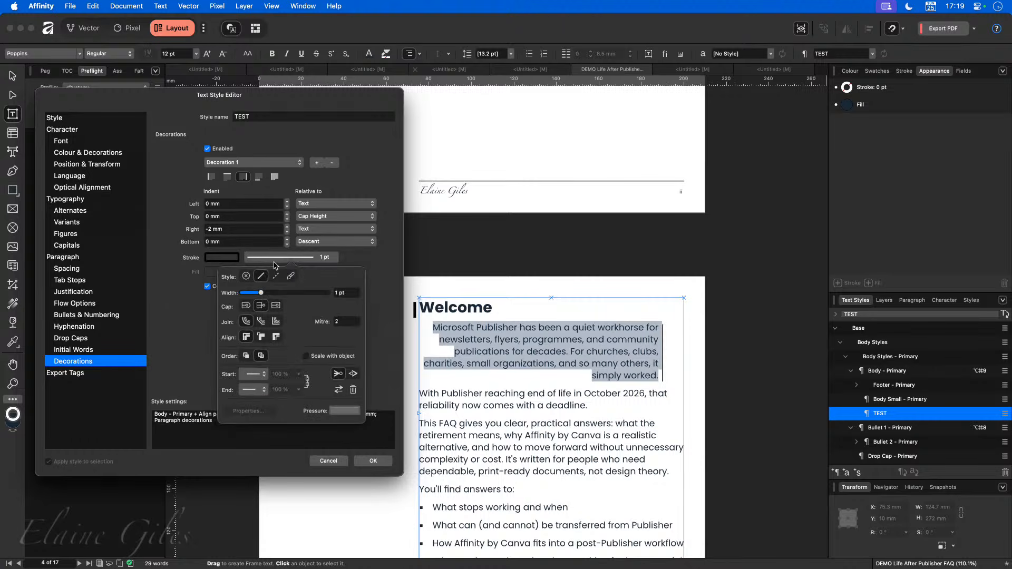
{"action": "left_click_drag", "start_coordinate": [273, 297], "coordinate": [265, 296]}
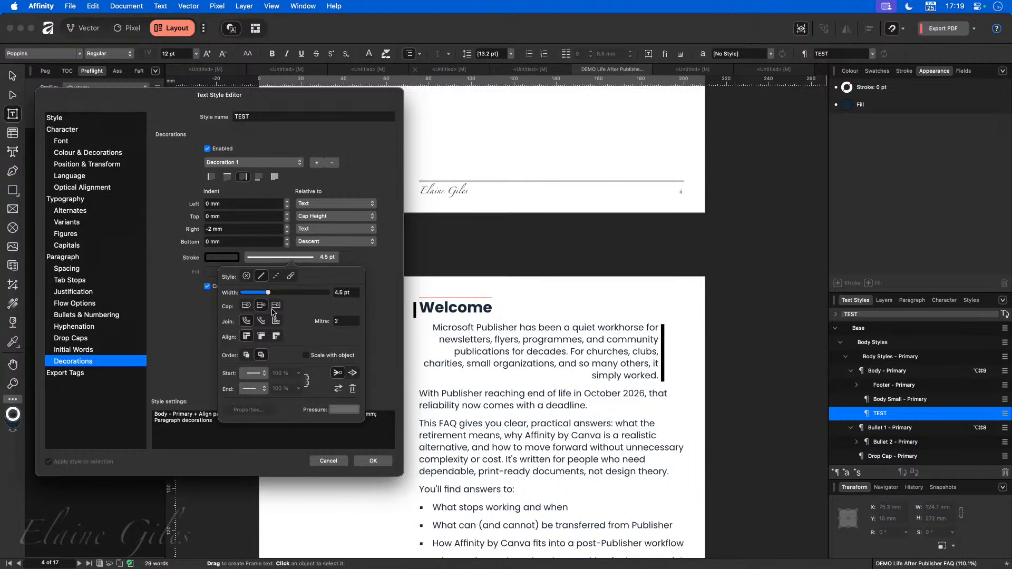
{"action": "left_click", "coordinate": [334, 439]}
{"action": "left_click", "coordinate": [373, 460]}
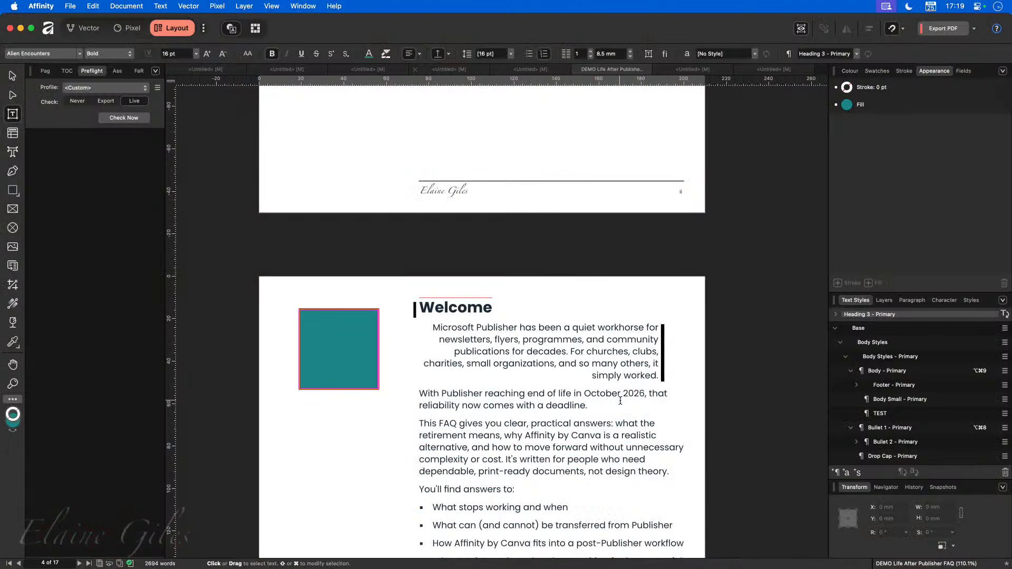
Create artistic text reading "Artistic" in the Body - Primary style, about 150 pt high, in the empty area above page 3's footer.
{"action": "scroll", "coordinate": [391, 251], "scroll_direction": "up", "scroll_amount": 5}
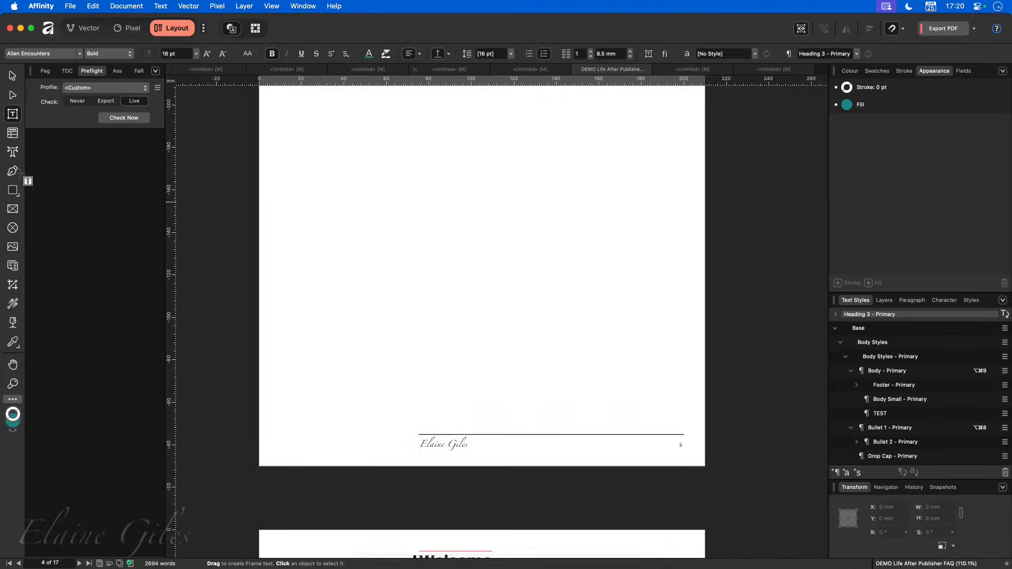
{"action": "left_click", "coordinate": [13, 152]}
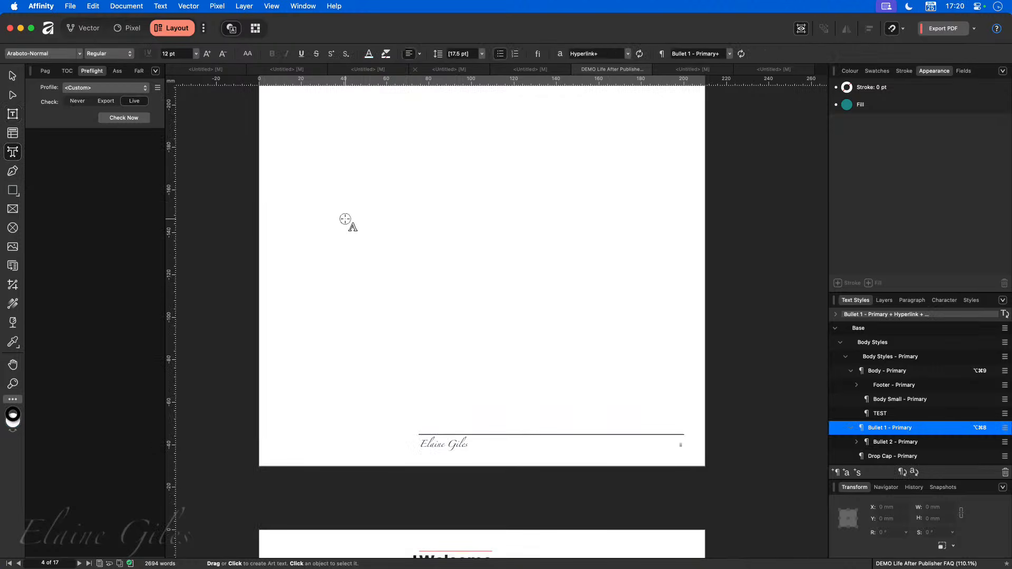
{"action": "left_click_drag", "start_coordinate": [345, 218], "coordinate": [374, 283]}
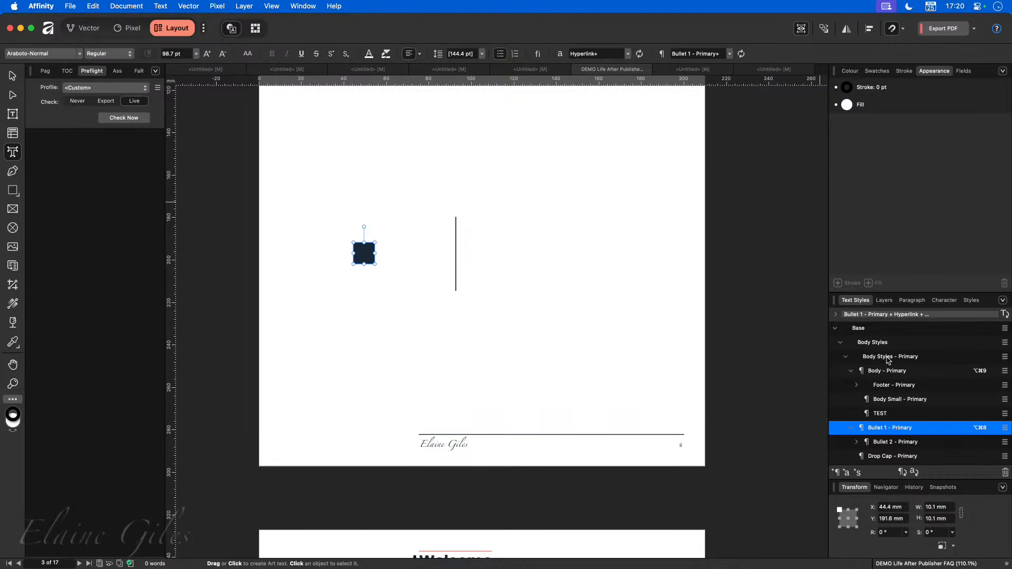
{"action": "left_click", "coordinate": [871, 372]}
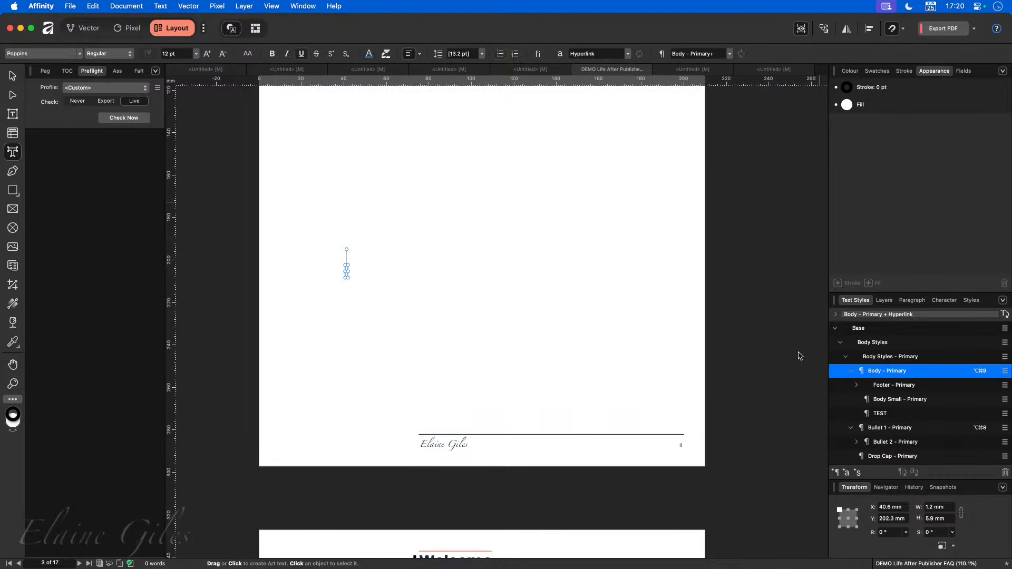
{"action": "left_click_drag", "start_coordinate": [350, 278], "coordinate": [592, 343]}
{"action": "double_click", "coordinate": [354, 277]}
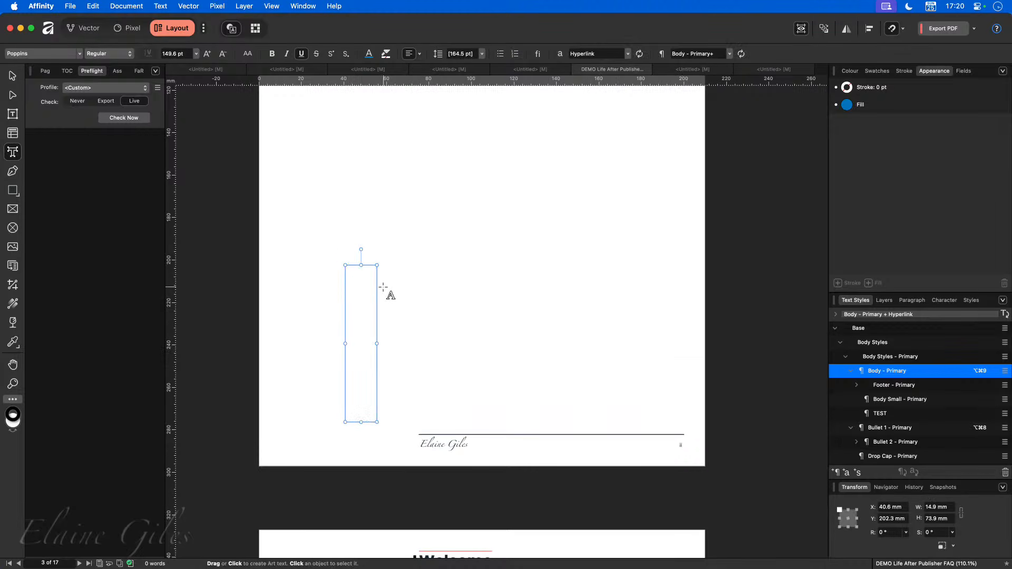
{"action": "type", "text": "Artistic"}
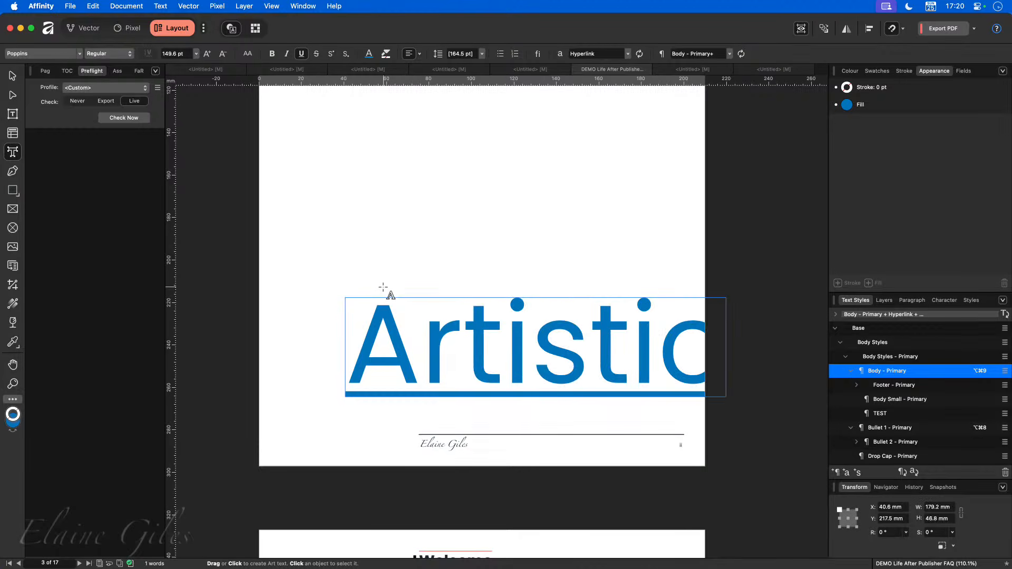
Move the Artistic text so that it fits within the page, at about X 18 mm, Y 190 mm.
{"action": "key", "text": "super+a"}
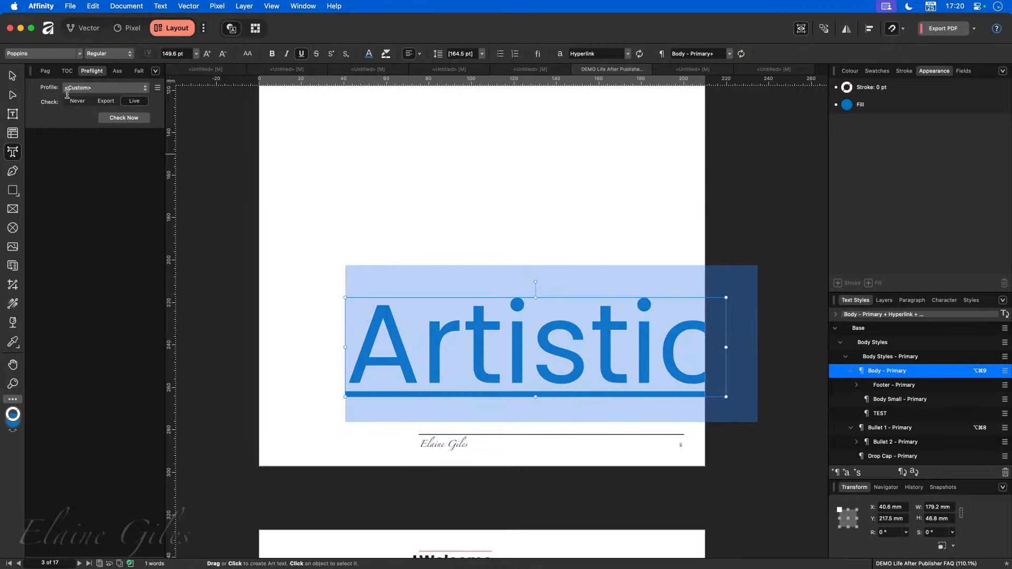
{"action": "key", "text": "Escape"}
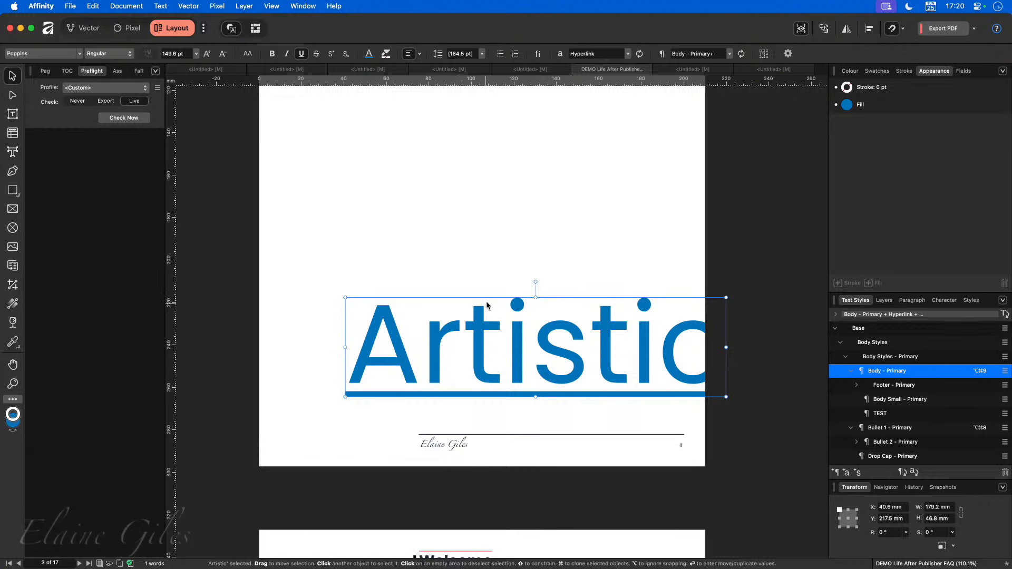
{"action": "left_click_drag", "start_coordinate": [471, 311], "coordinate": [424, 253]}
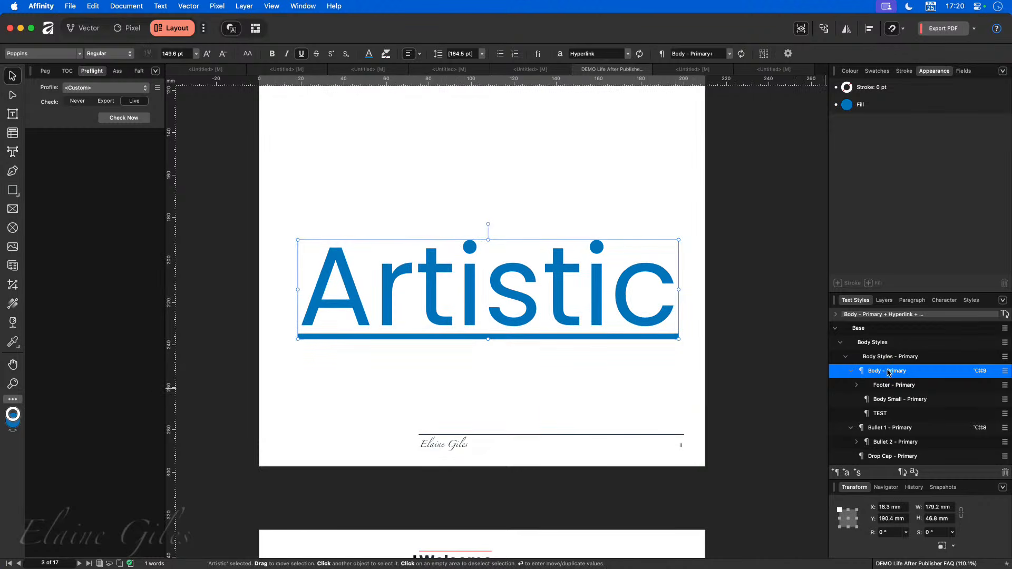
Apply the TEST paragraph style to the Artistic text and enlarge it to about 118 pt.
{"action": "left_click", "coordinate": [895, 400]}
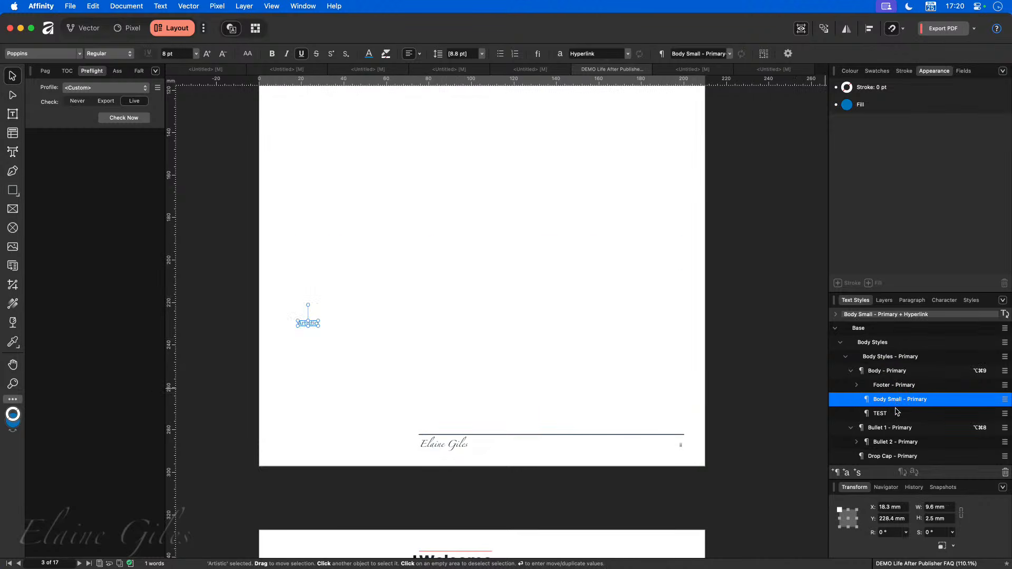
{"action": "left_click", "coordinate": [895, 413]}
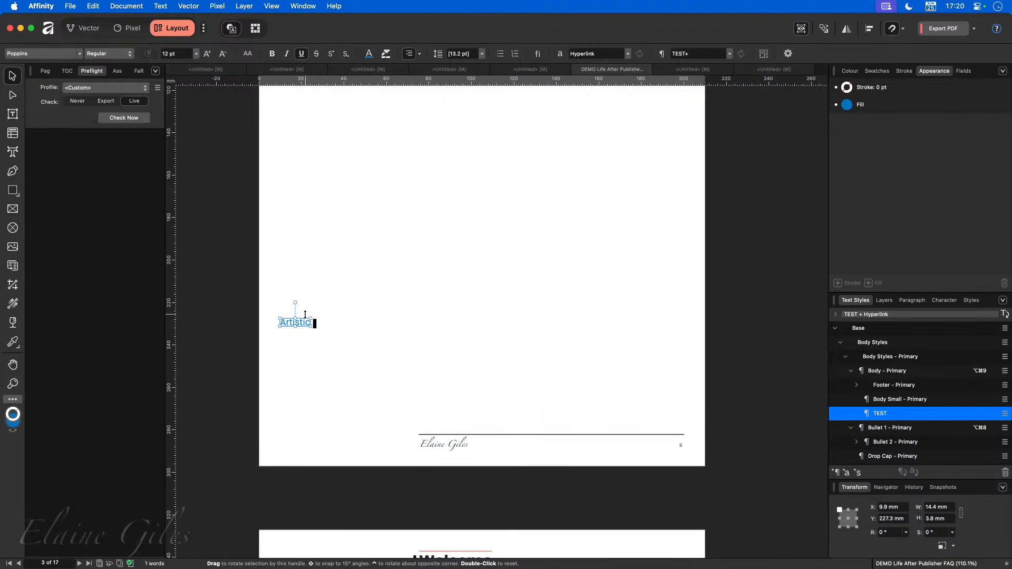
{"action": "left_click_drag", "start_coordinate": [311, 318], "coordinate": [577, 237]}
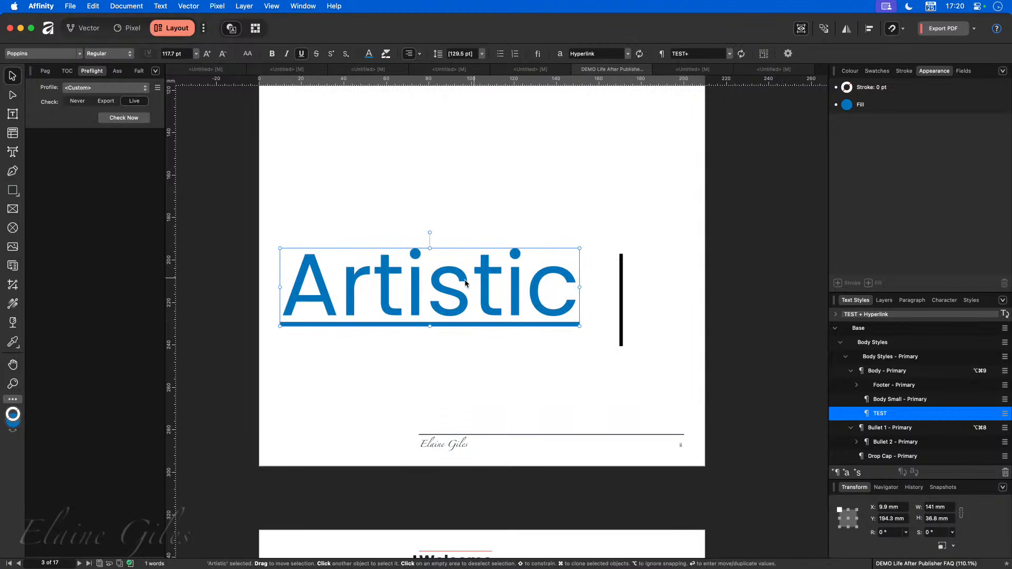
Apply the Unicorn graphic style to the Artistic text, update the TEST style to match it and deselect the text.
{"action": "left_click", "coordinate": [974, 302]}
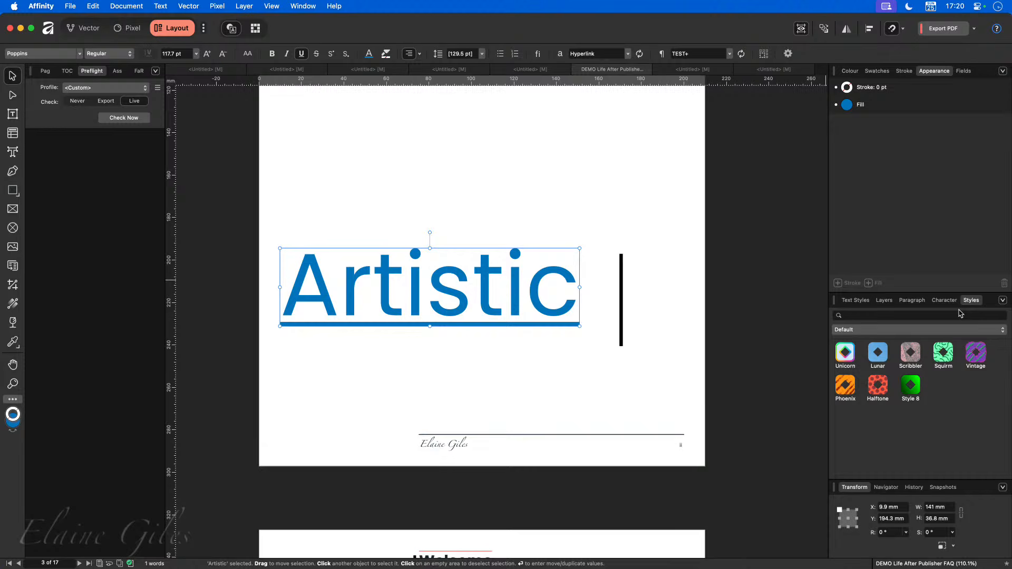
{"action": "left_click", "coordinate": [846, 354]}
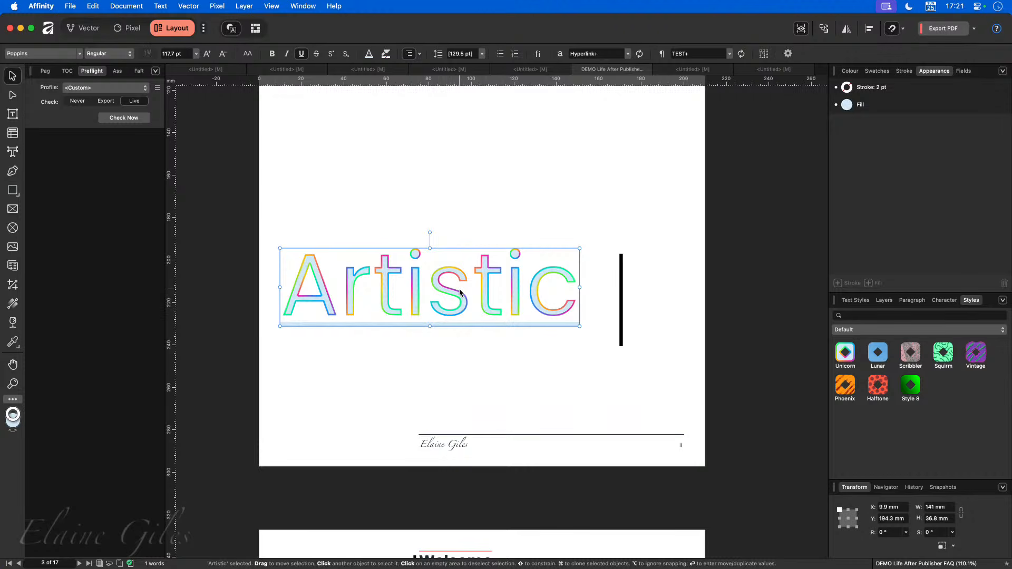
{"action": "left_click", "coordinate": [856, 301]}
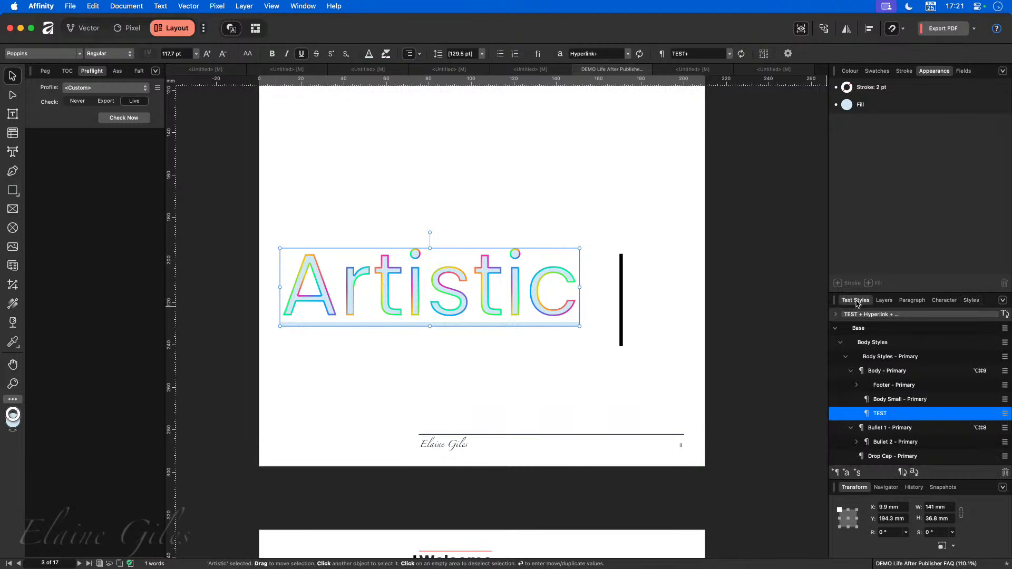
{"action": "right_click", "coordinate": [890, 415]}
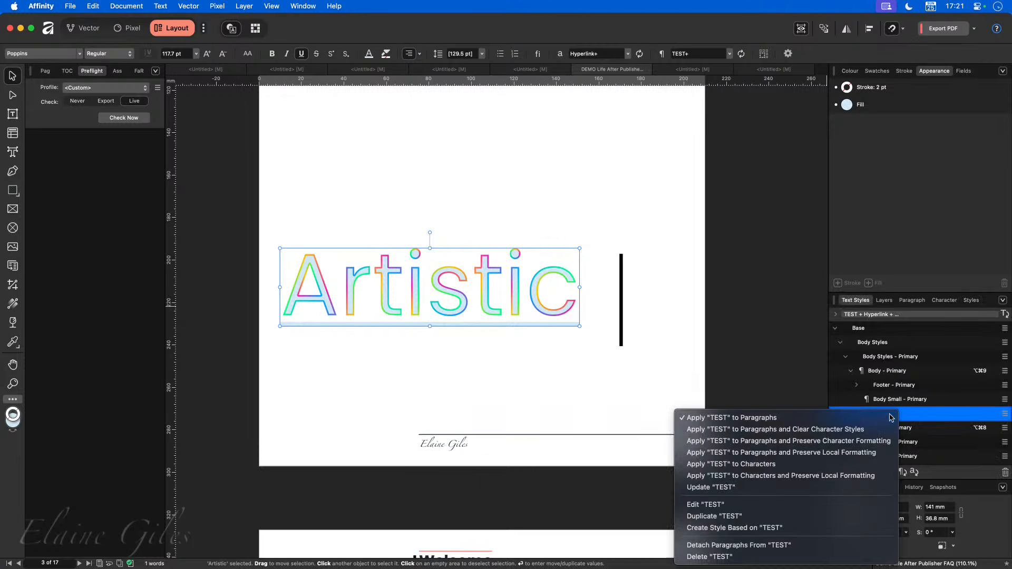
{"action": "left_click", "coordinate": [737, 488]}
{"action": "left_click", "coordinate": [441, 192]}
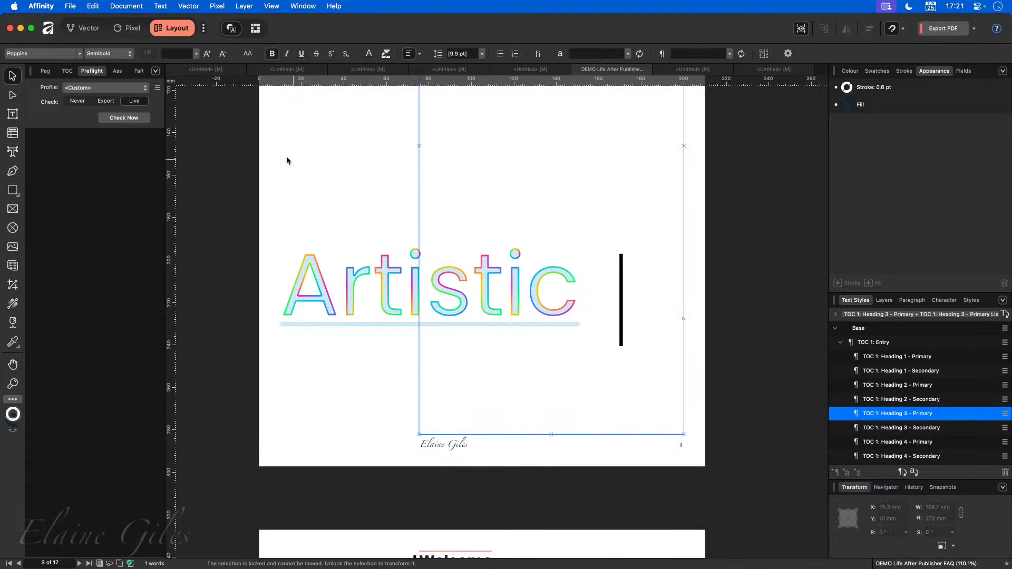
{"action": "left_click", "coordinate": [290, 170]}
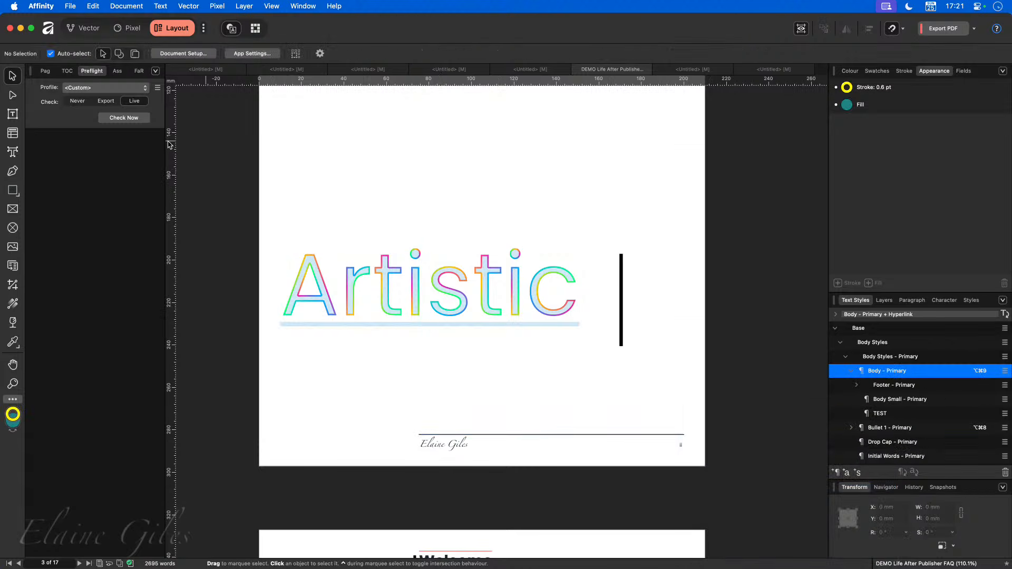
Add artistic text reading "More Text" at about 121 pt above the Artistic text.
{"action": "left_click", "coordinate": [13, 152]}
{"action": "left_click_drag", "start_coordinate": [287, 120], "coordinate": [334, 181]}
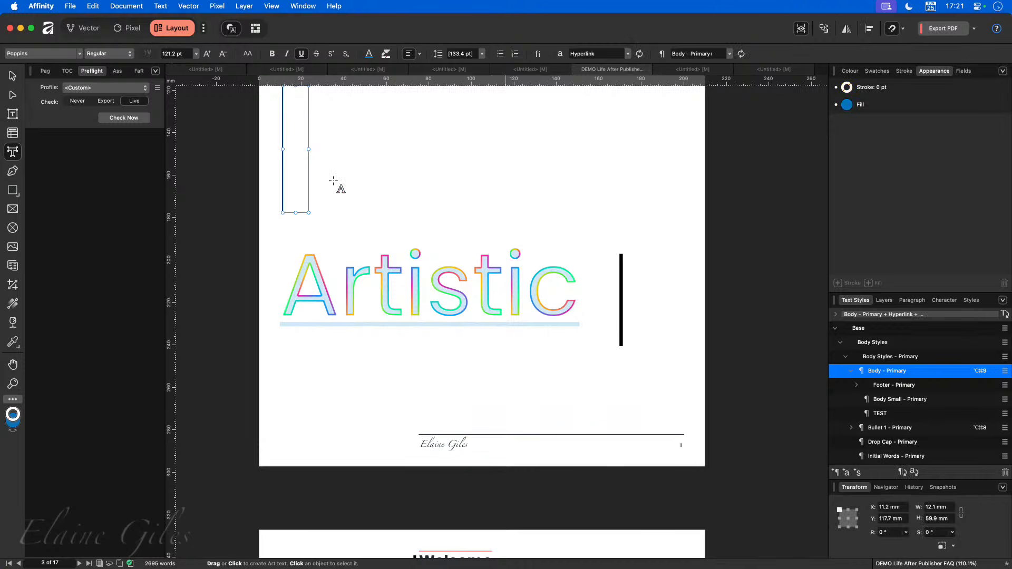
{"action": "type", "text": "Mo"}
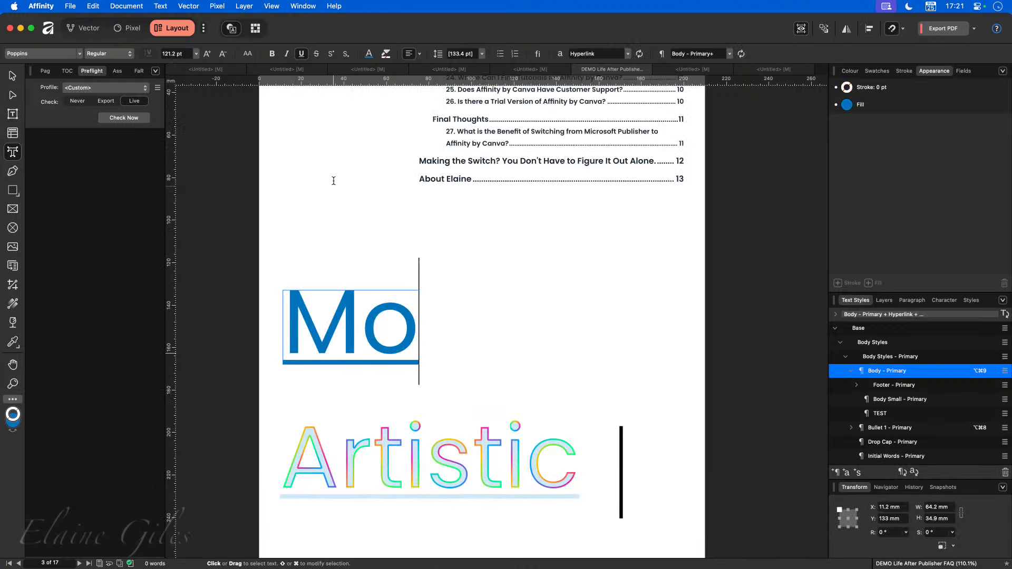
{"action": "type", "text": "re Text"}
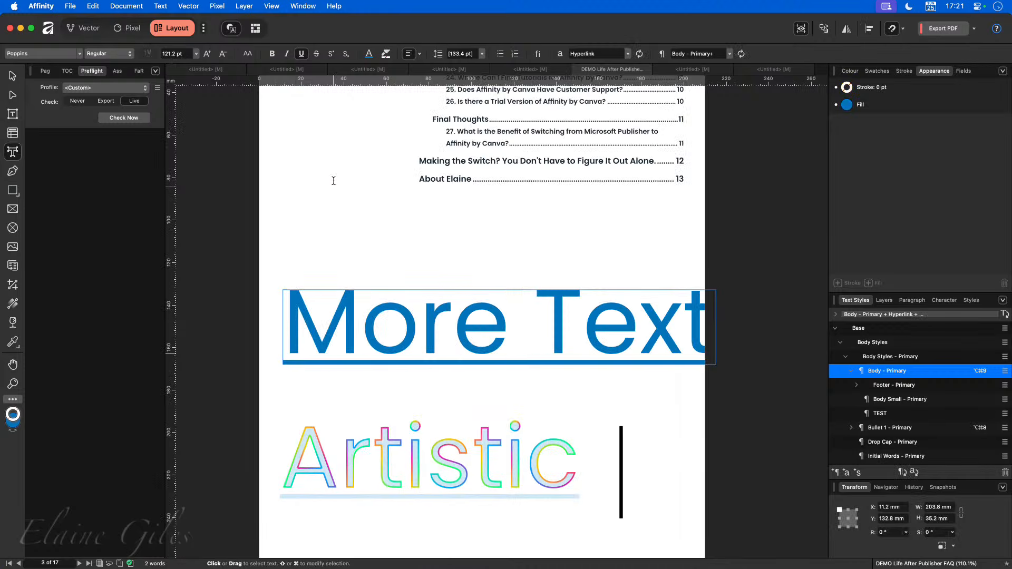
Apply the TEST paragraph style to all of the "More Text" artistic text.
{"action": "key", "text": "Escape"}
{"action": "key", "text": "super+a"}
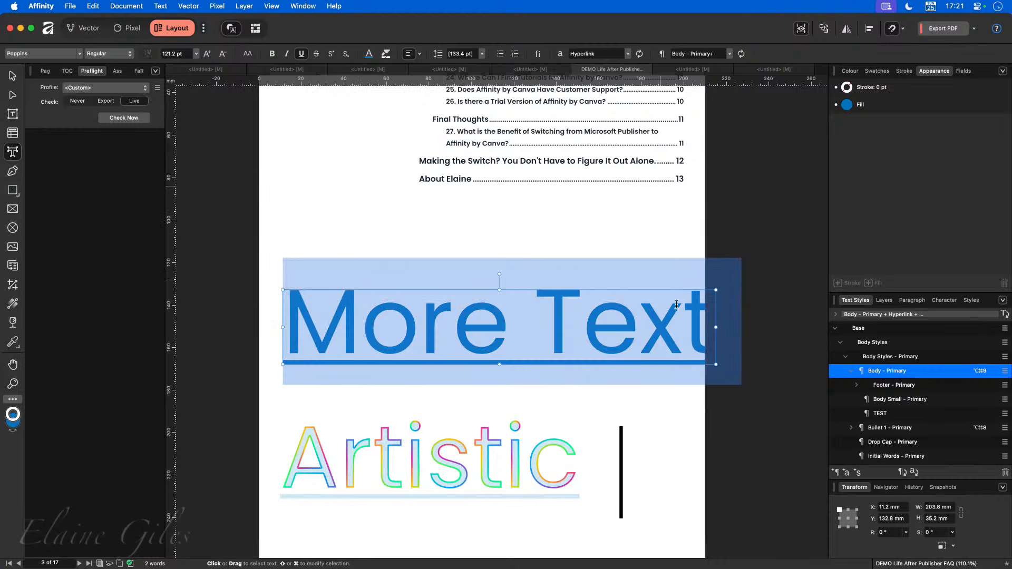
{"action": "left_click", "coordinate": [888, 413]}
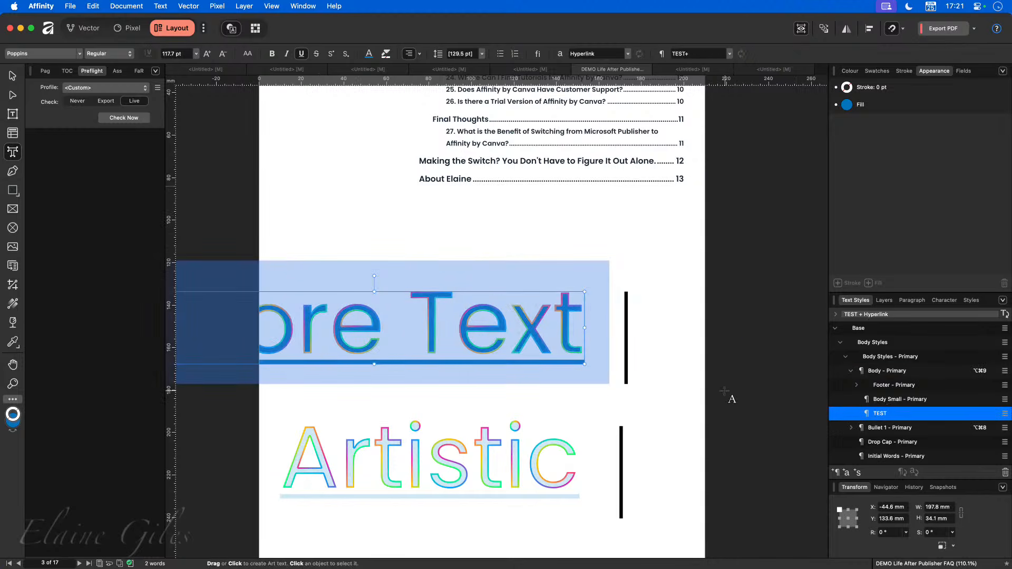
Move the "More Text" object back within the page above the Artistic text, at about X 5 mm, Y 122 mm.
{"action": "left_click", "coordinate": [12, 76]}
{"action": "left_click_drag", "start_coordinate": [366, 333], "coordinate": [496, 288]}
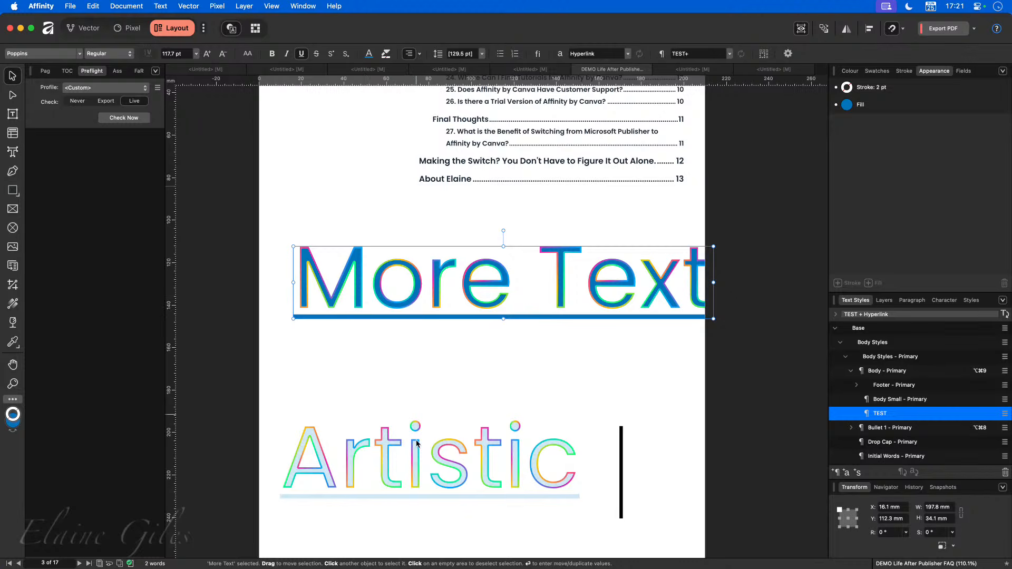
{"action": "left_click", "coordinate": [419, 470]}
{"action": "left_click", "coordinate": [461, 286]}
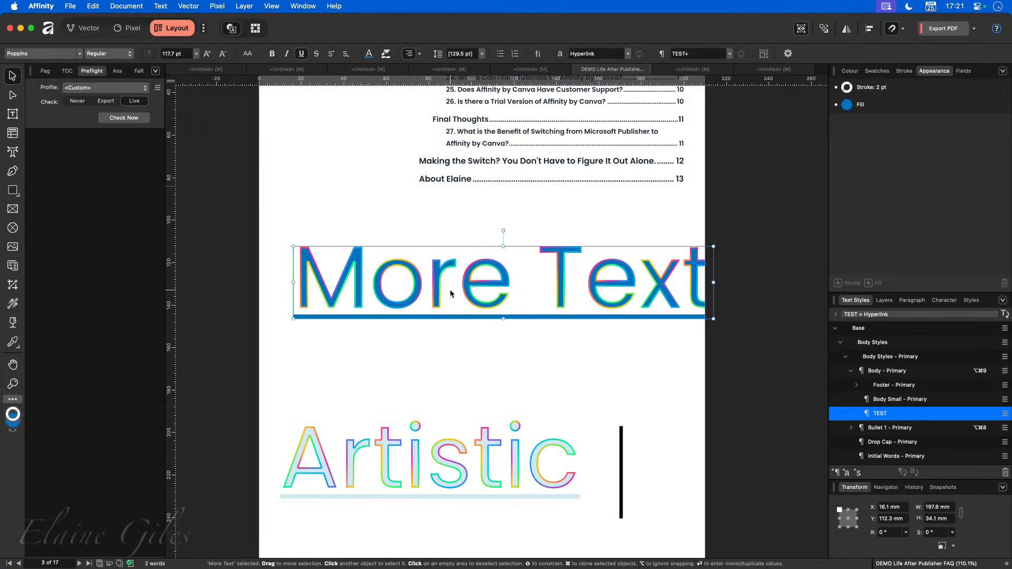
{"action": "left_click_drag", "start_coordinate": [452, 286], "coordinate": [428, 314]}
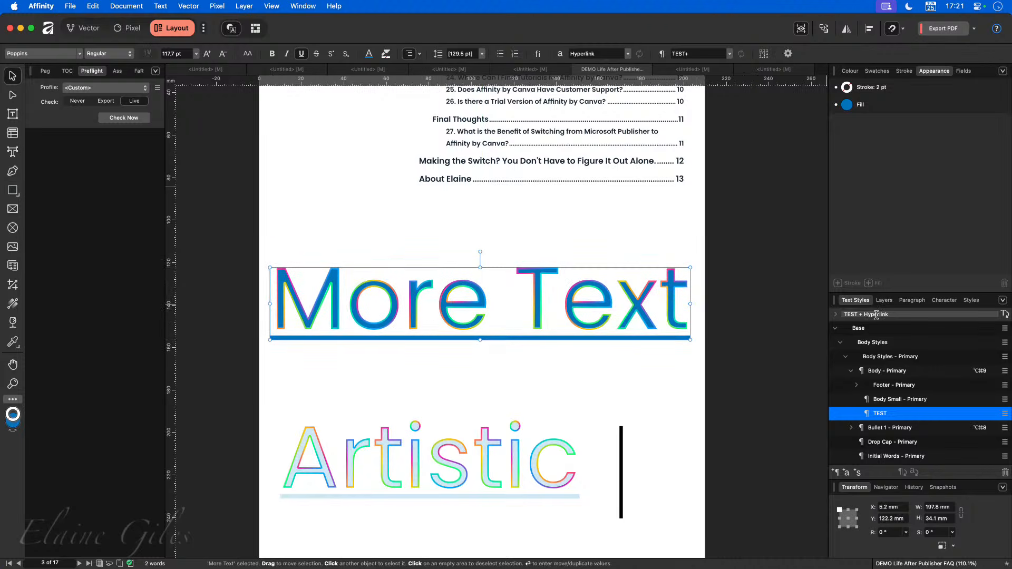
Select the Artistic text, check its style details and try to update the TEST style from it.
{"action": "left_click", "coordinate": [528, 444]}
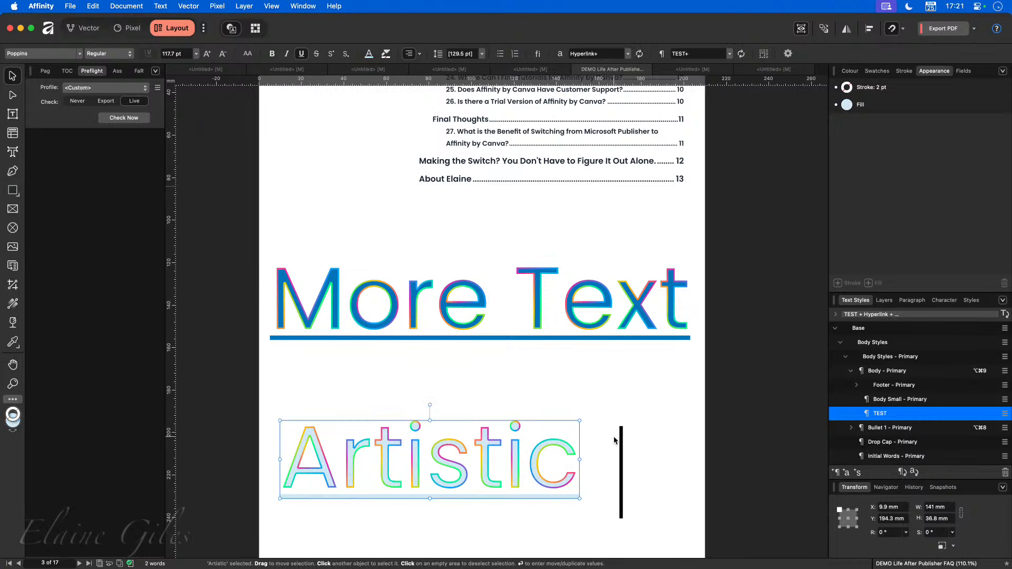
{"action": "left_click", "coordinate": [836, 314]}
{"action": "left_click", "coordinate": [836, 314]}
{"action": "right_click", "coordinate": [873, 415]}
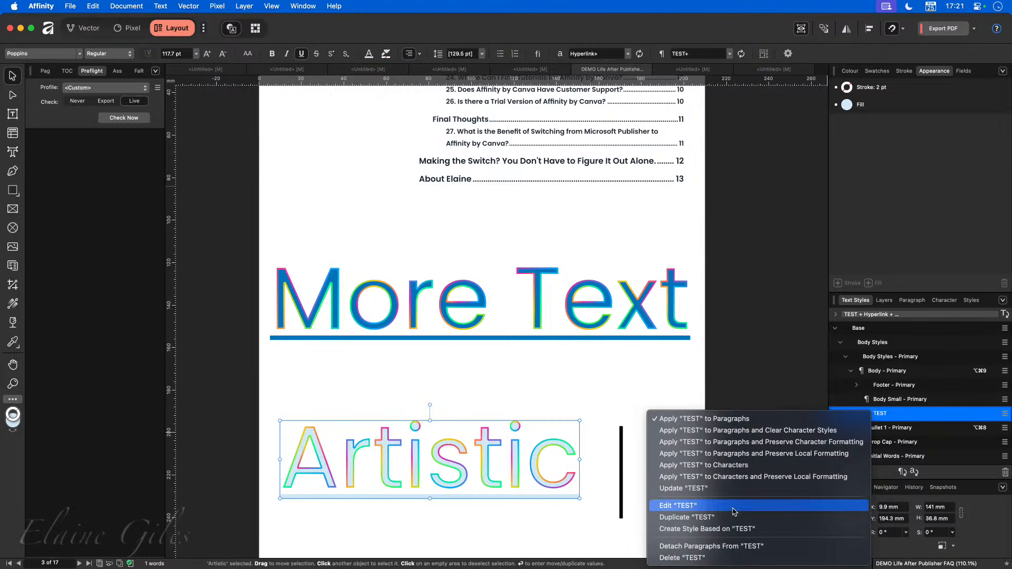
{"action": "left_click", "coordinate": [732, 492]}
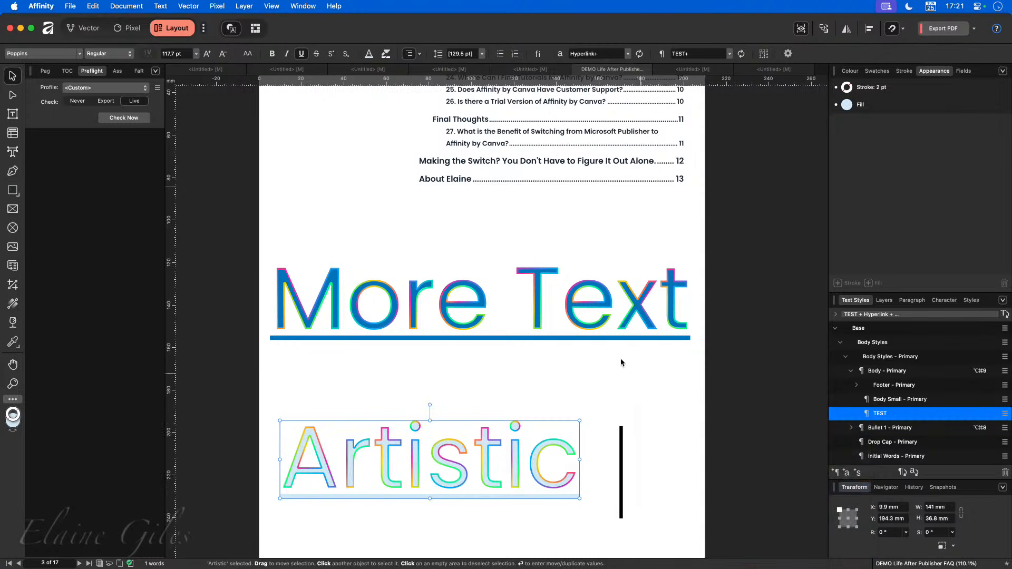
Reapply the TEST style to the "More Text" paragraph and clear its character styles.
{"action": "left_click", "coordinate": [479, 300]}
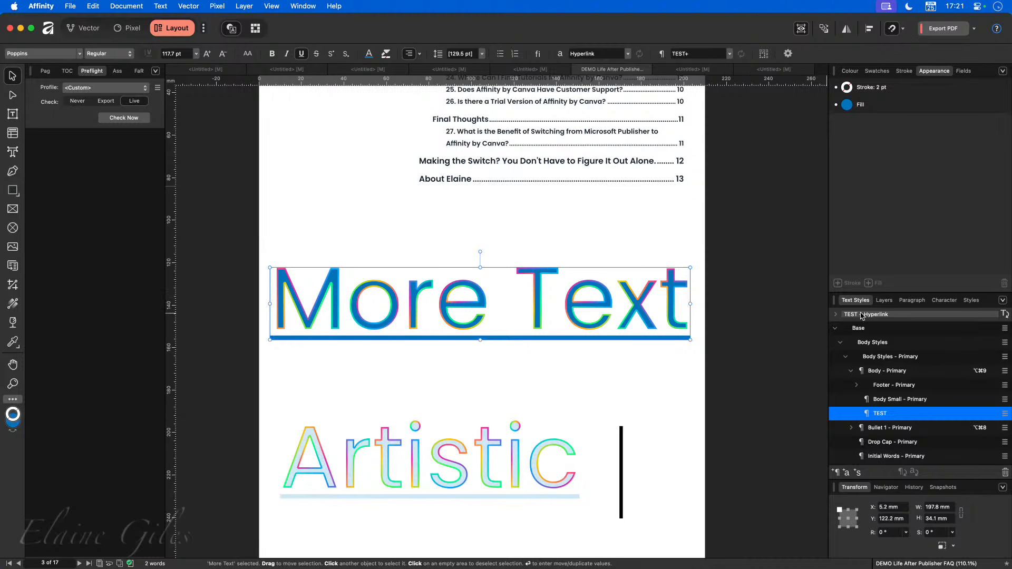
{"action": "right_click", "coordinate": [875, 416]}
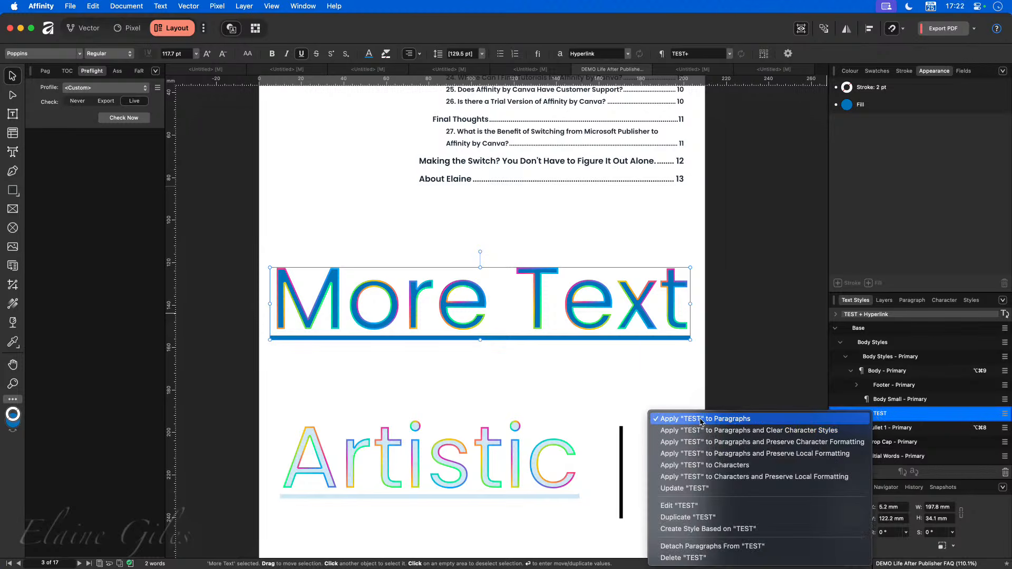
{"action": "left_click", "coordinate": [781, 436]}
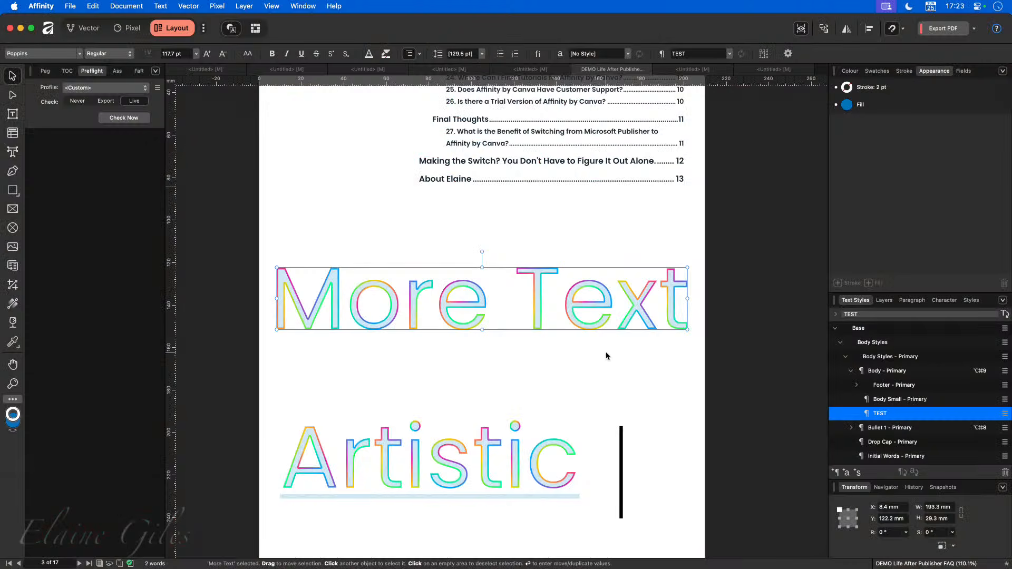
Apply the [No Style] paragraph style to the introductory paragraph under "5. What is Affinity by Canva?".
{"action": "scroll", "coordinate": [454, 254], "scroll_direction": "up", "scroll_amount": 2}
{"action": "scroll", "coordinate": [453, 254], "scroll_direction": "down", "scroll_amount": 20}
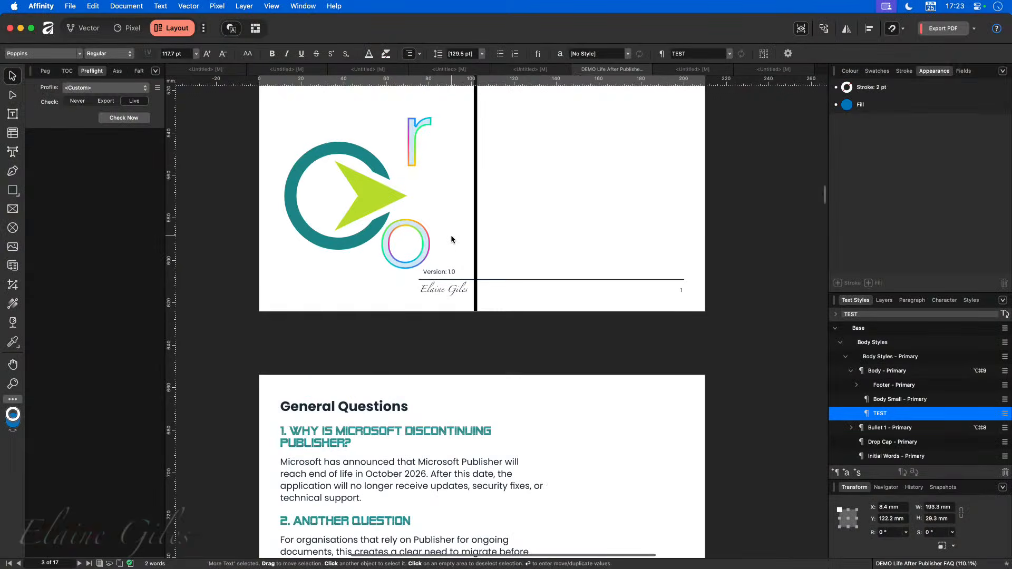
{"action": "scroll", "coordinate": [452, 236], "scroll_direction": "up", "scroll_amount": 2}
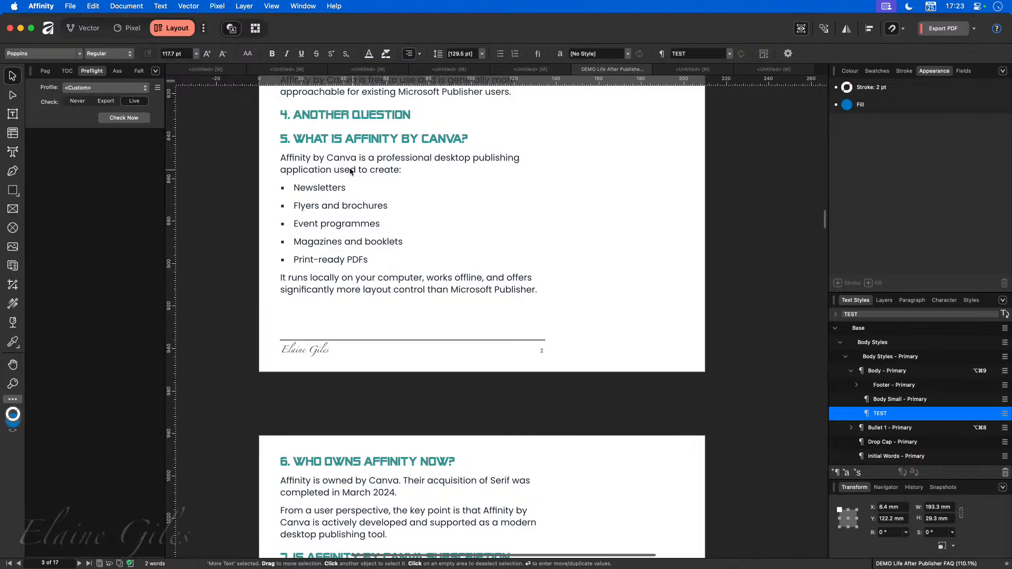
{"action": "double_click", "coordinate": [347, 161]}
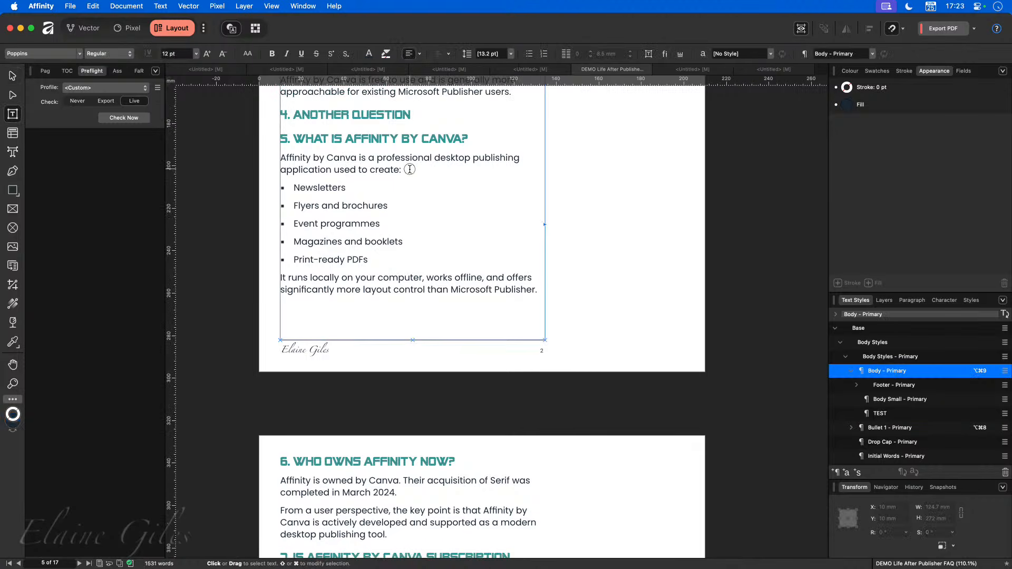
{"action": "left_click_drag", "start_coordinate": [402, 169], "coordinate": [279, 159]}
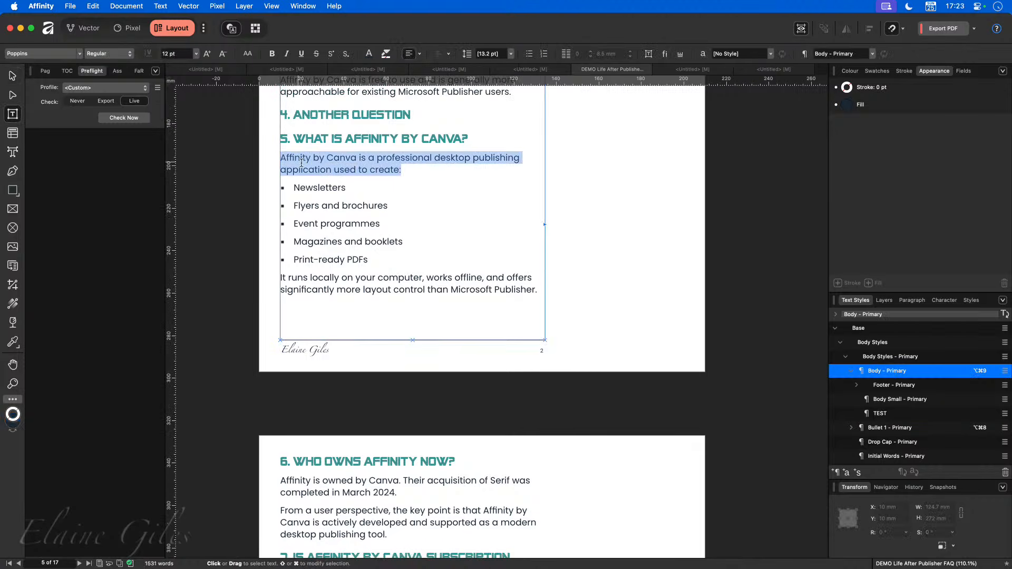
{"action": "scroll", "coordinate": [891, 424], "scroll_direction": "down", "scroll_amount": 4}
{"action": "scroll", "coordinate": [890, 419], "scroll_direction": "down", "scroll_amount": 4}
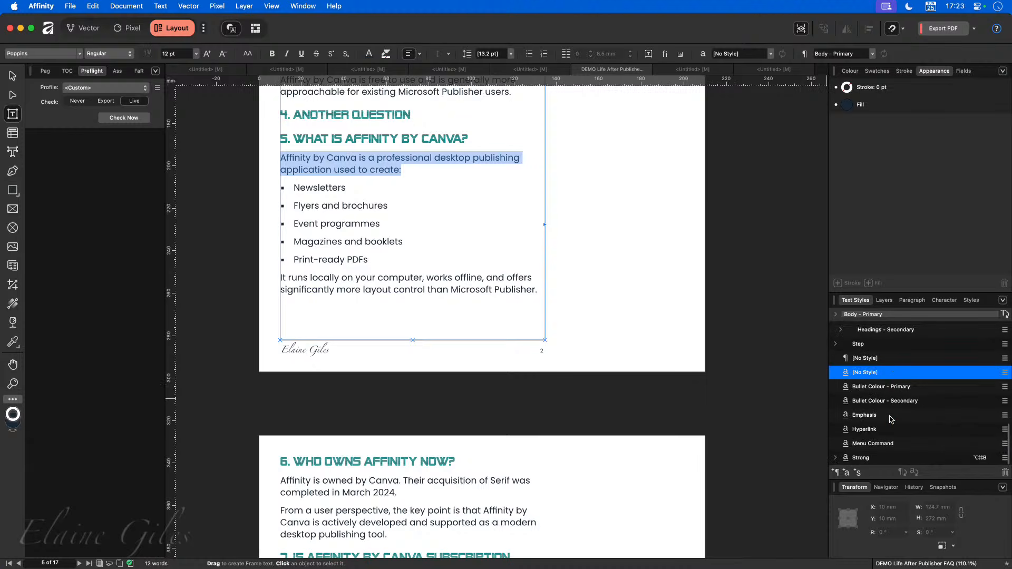
{"action": "left_click", "coordinate": [865, 359]}
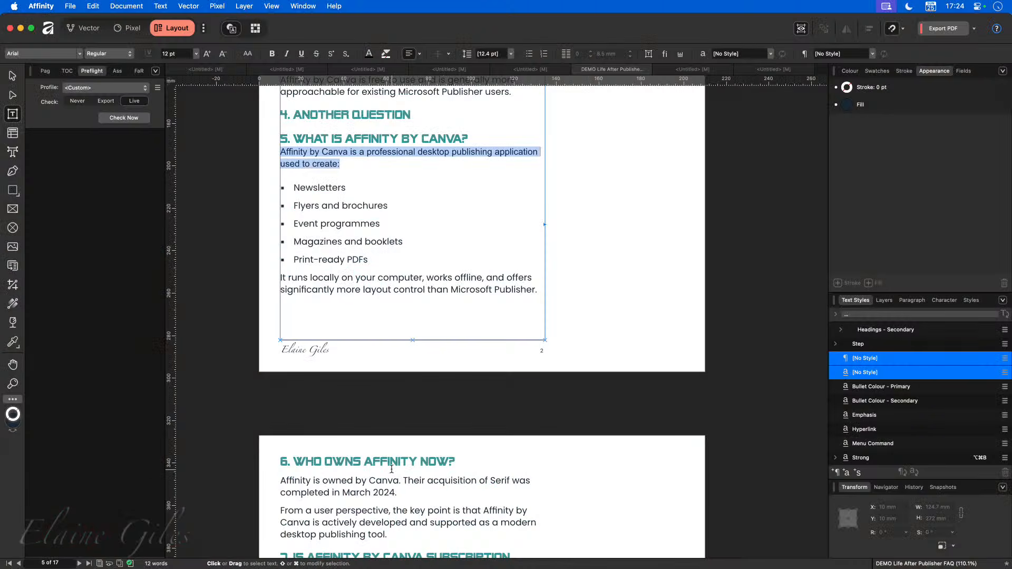
Draw a QR code about 55 mm square beside the bullet list and position it at about X 143 mm, Y 211 mm.
{"action": "scroll", "coordinate": [391, 469], "scroll_direction": "down", "scroll_amount": 1}
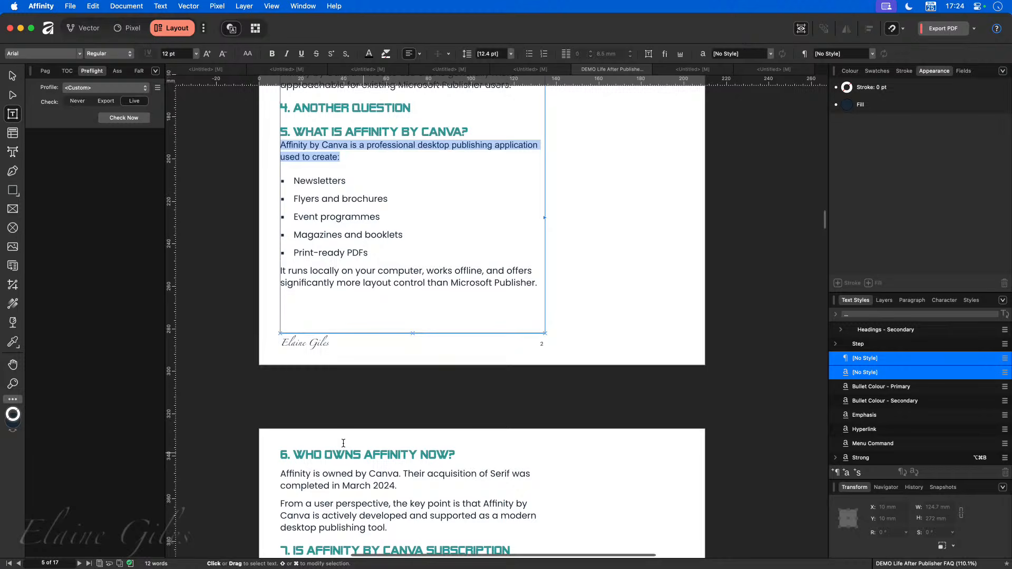
{"action": "left_click", "coordinate": [15, 195]}
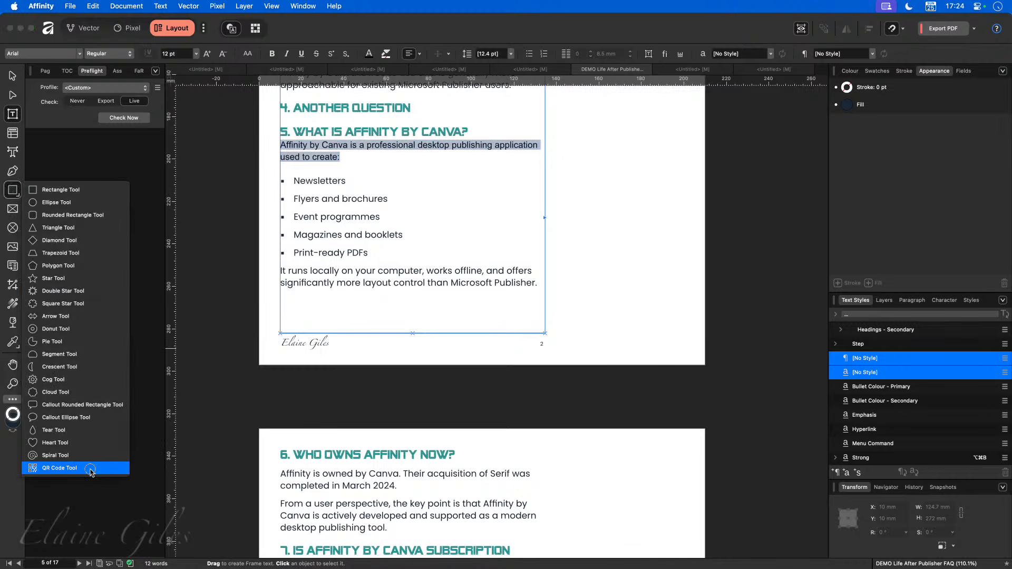
{"action": "left_click", "coordinate": [59, 468]}
{"action": "mouse_move", "coordinate": [578, 198]}
{"action": "left_mouse_down"}
{"action": "mouse_move", "coordinate": [694, 309]}
{"action": "mouse_move", "coordinate": [676, 347]}
{"action": "mouse_move", "coordinate": [675, 331]}
{"action": "left_mouse_up"}
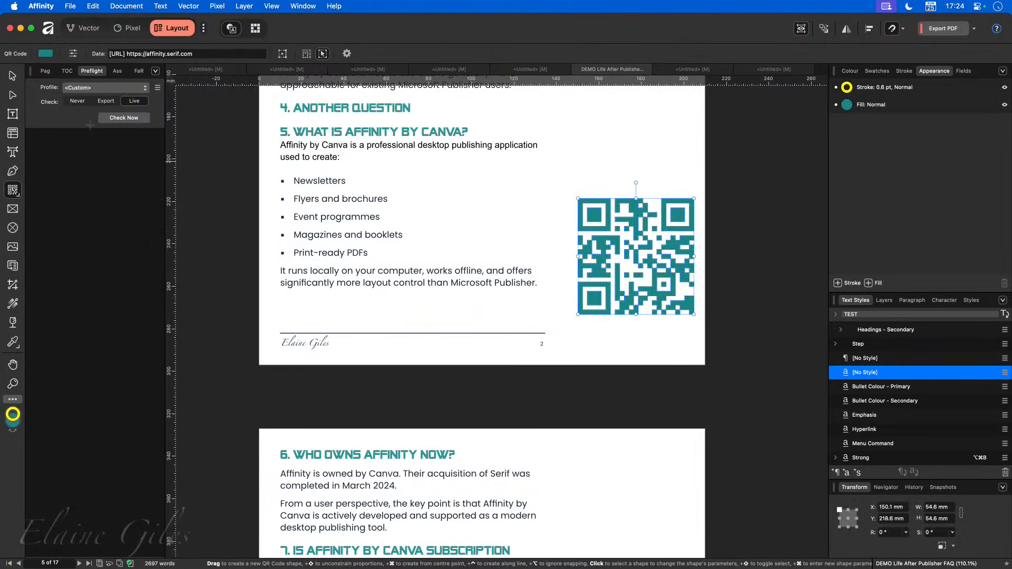
{"action": "left_click", "coordinate": [12, 75]}
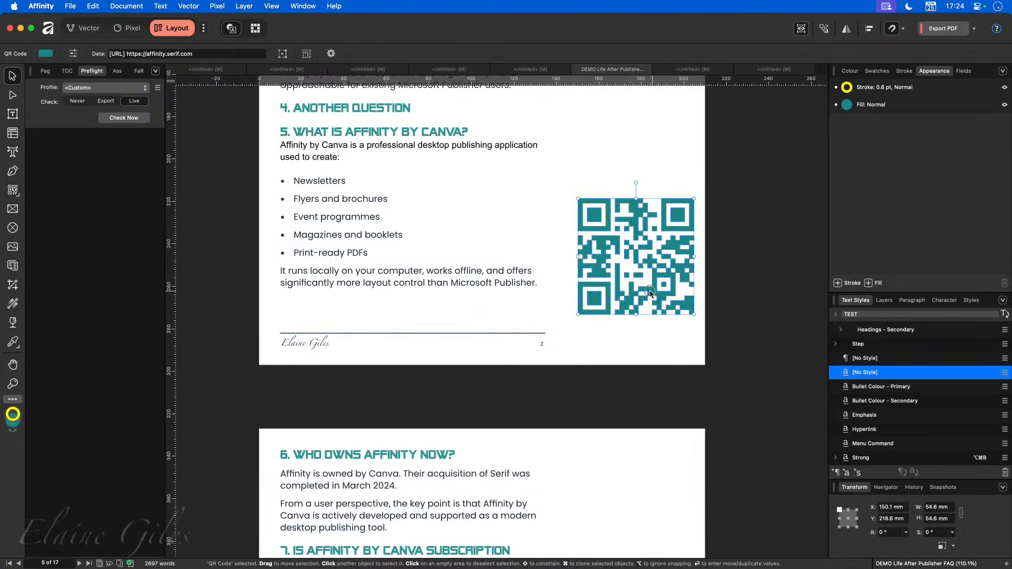
{"action": "left_click_drag", "start_coordinate": [653, 293], "coordinate": [627, 282]}
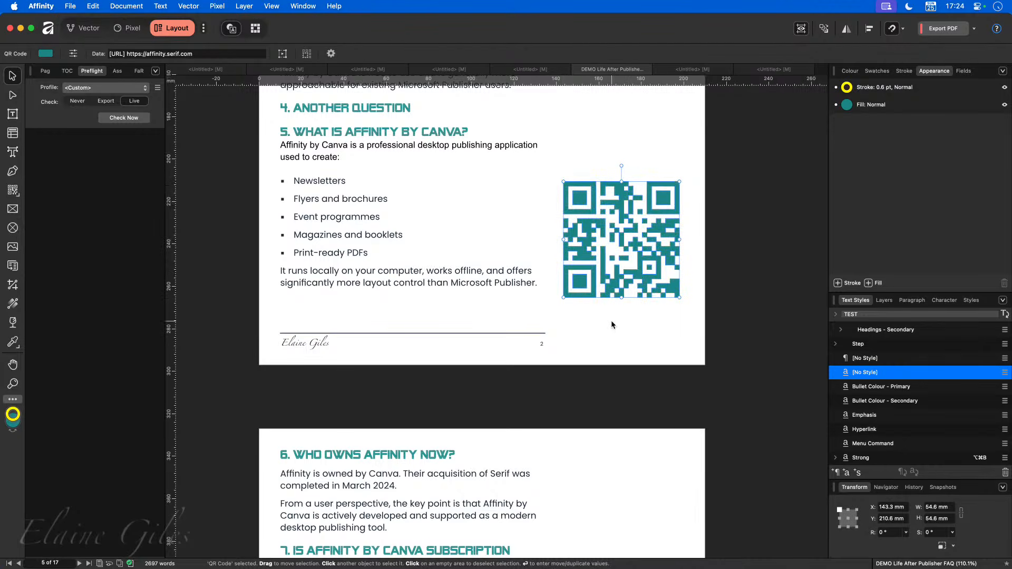
Fill the QR code with the Slate colour from the Life After Publisher palette after trying Ground.
{"action": "left_click", "coordinate": [876, 70]}
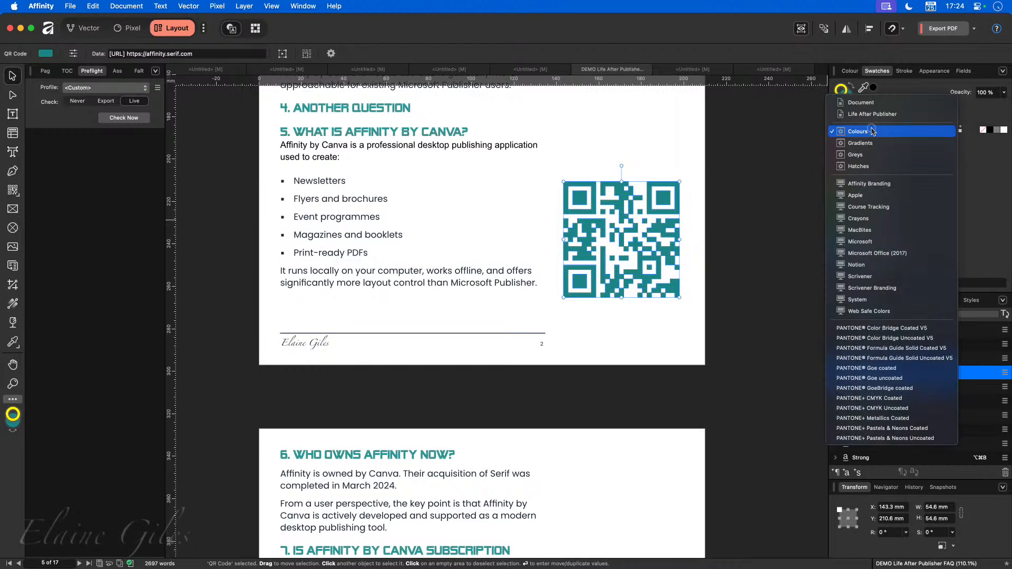
{"action": "left_click", "coordinate": [875, 129]}
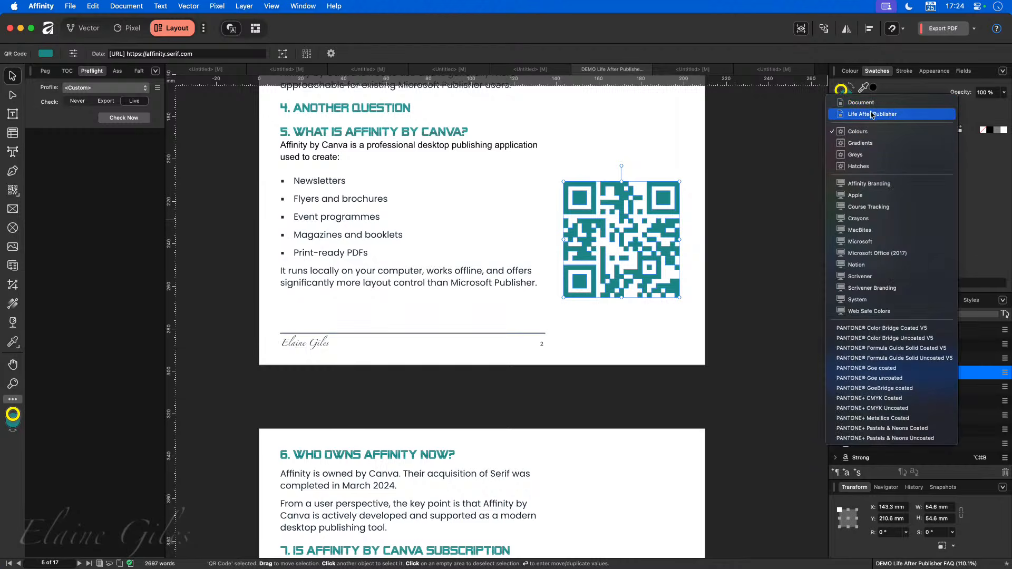
{"action": "left_click", "coordinate": [872, 115]}
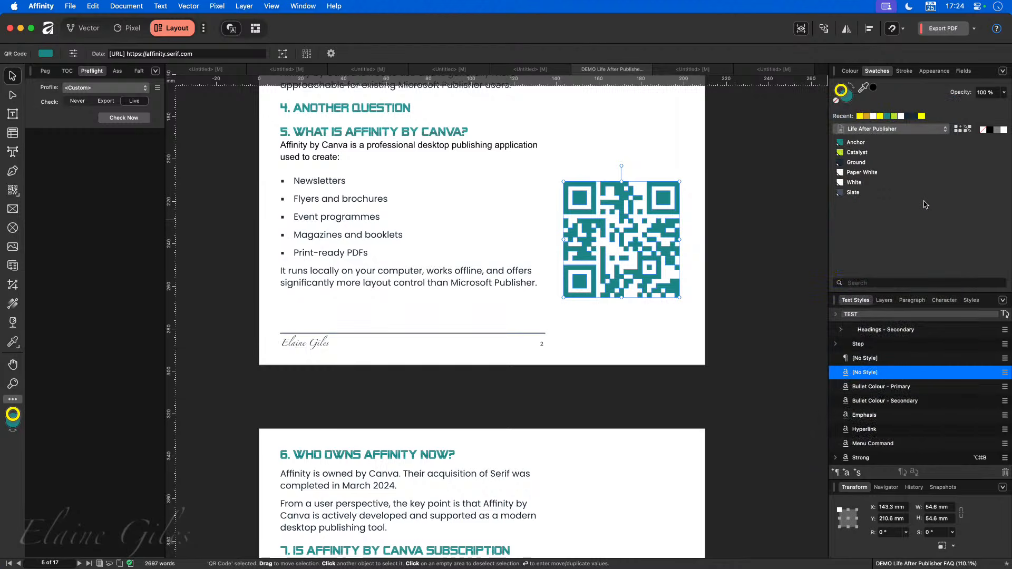
{"action": "left_click", "coordinate": [850, 101]}
{"action": "left_click", "coordinate": [857, 153]}
{"action": "left_click", "coordinate": [856, 162]}
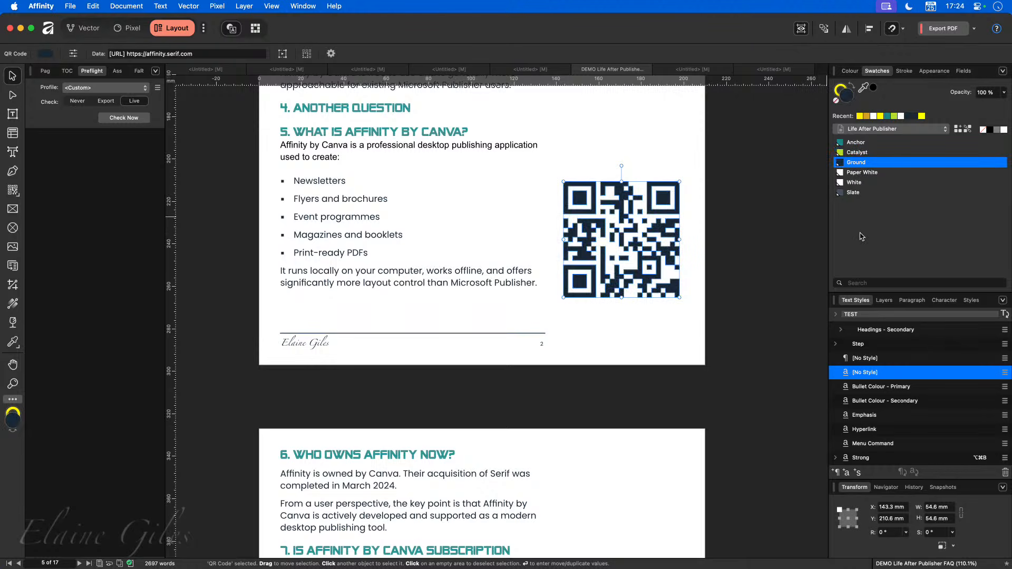
{"action": "left_click", "coordinate": [853, 192]}
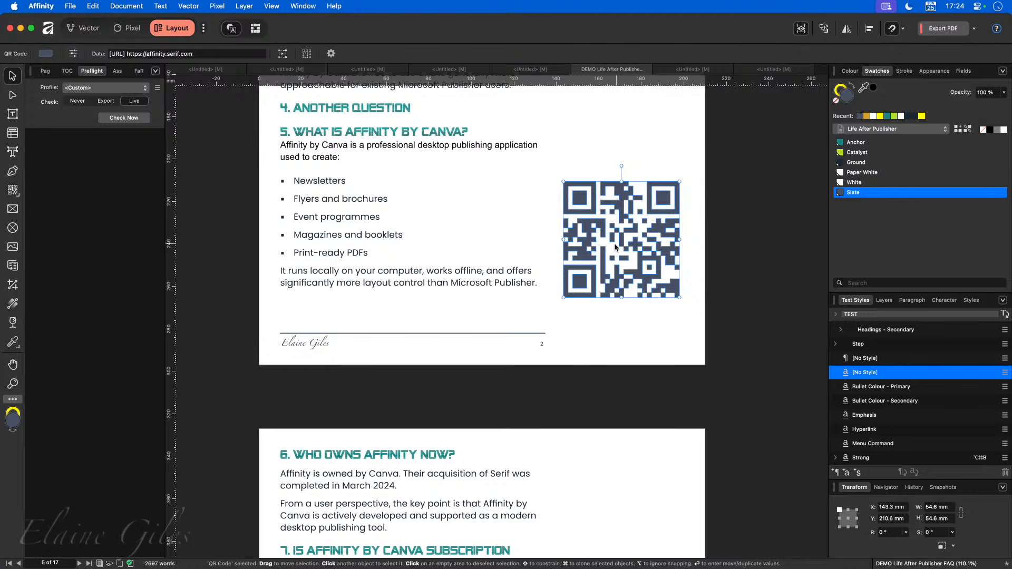
Set the QR code's data to the author's website URL, look over the available data types and keep URL.
{"action": "left_click", "coordinate": [201, 55]}
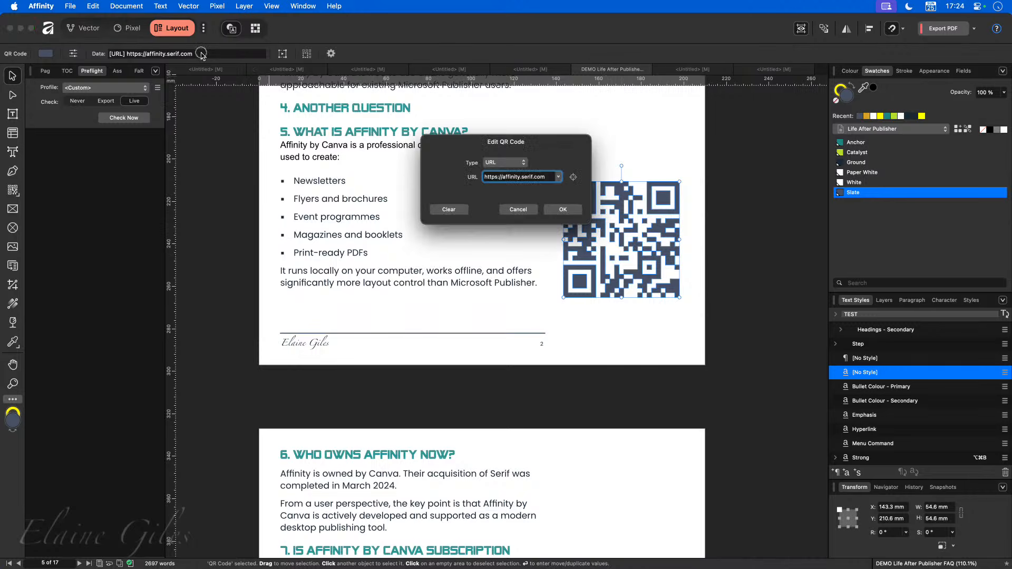
{"action": "triple_click", "coordinate": [516, 179]}
{"action": "type", "text": "s"}
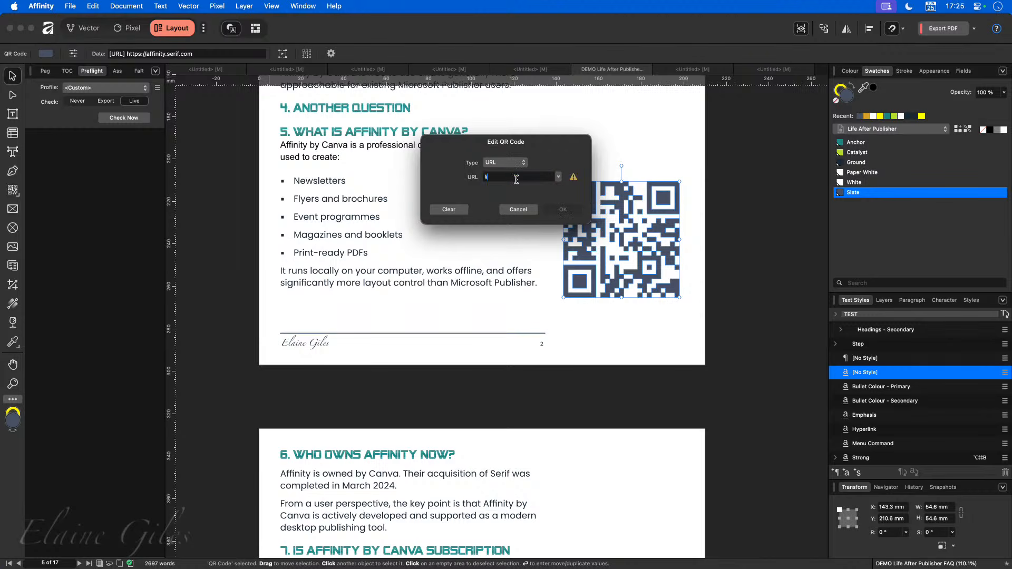
{"action": "type", "text": "eghttps://elainegiles.co.uk"}
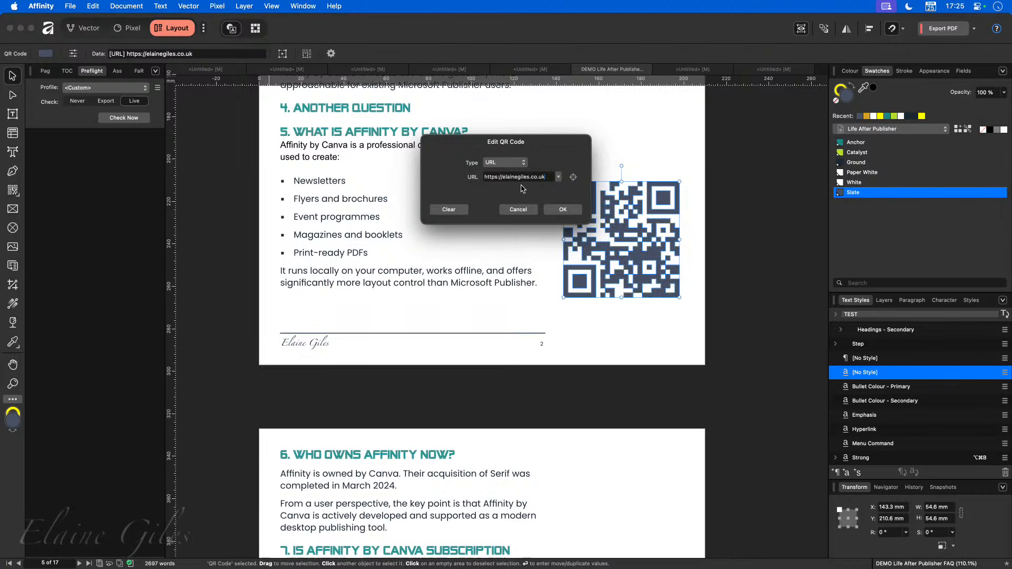
{"action": "left_click", "coordinate": [524, 166]}
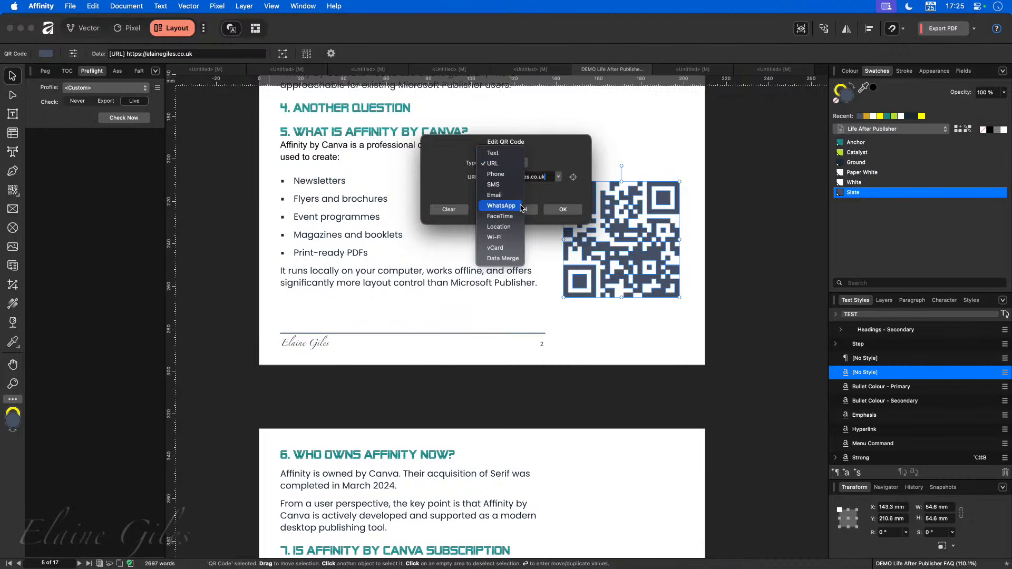
{"action": "left_click", "coordinate": [545, 145]}
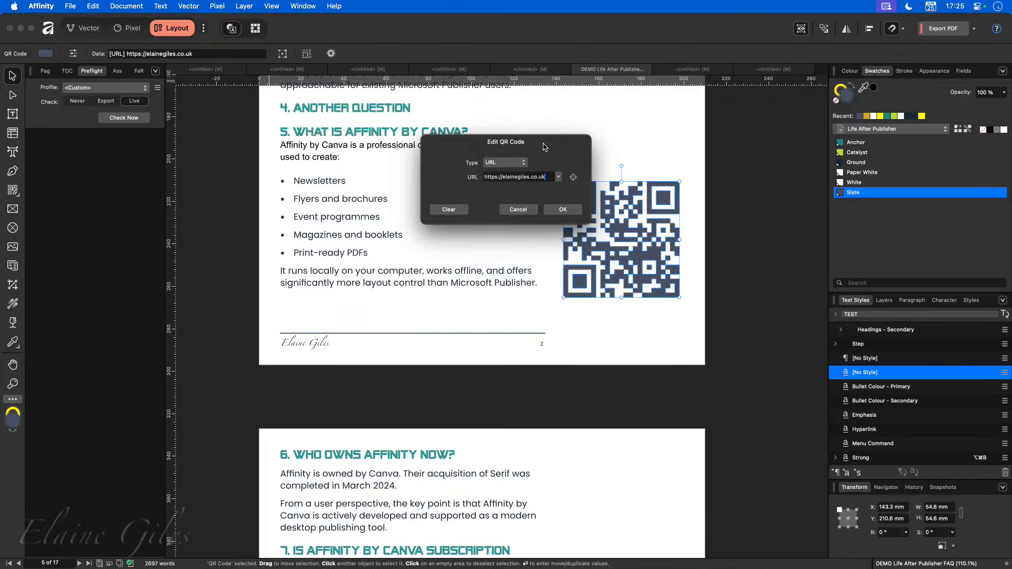
{"action": "left_click", "coordinate": [557, 209]}
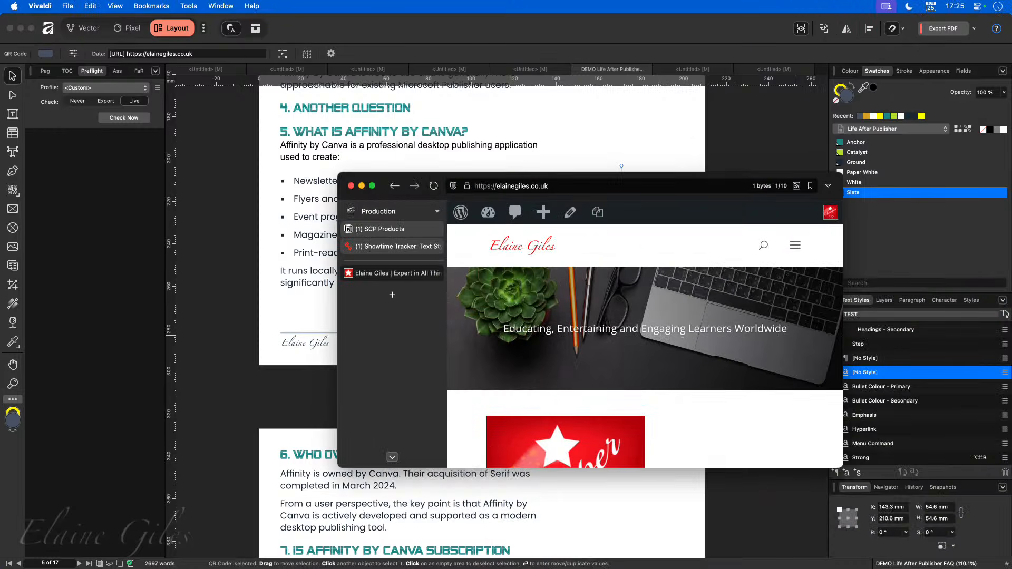
Switch to the Vivaldi browser, enlarge its window to fill the screen and look through the author's website home page.
{"action": "key", "text": "ctrl+alt+Return"}
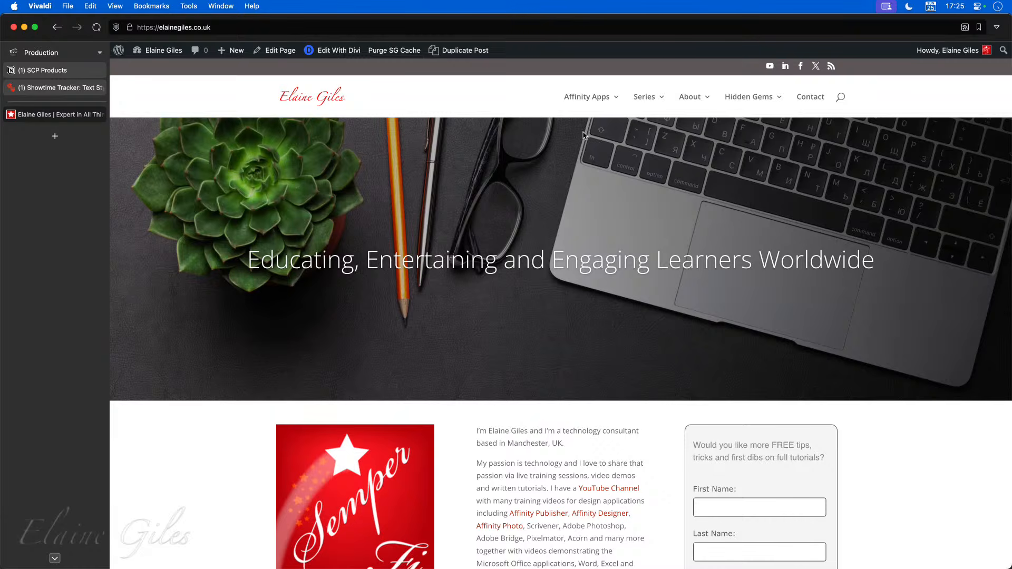
{"action": "scroll", "coordinate": [591, 248], "scroll_direction": "down", "scroll_amount": 10}
{"action": "scroll", "coordinate": [586, 233], "scroll_direction": "up", "scroll_amount": 10}
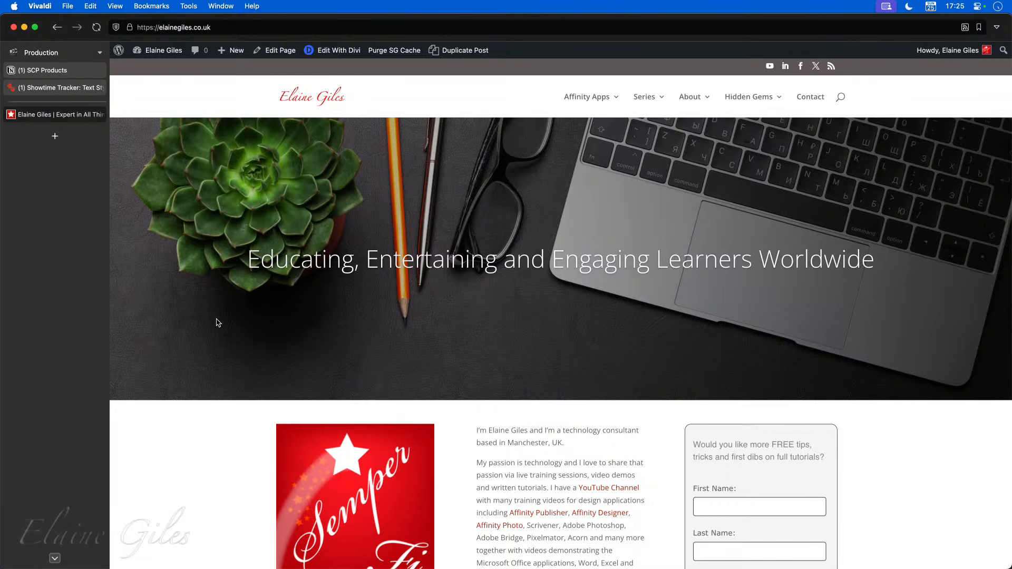
Generate a QR code for the active web page with the browser's quick command and save it to the downloads.
{"action": "key", "text": "super+e"}
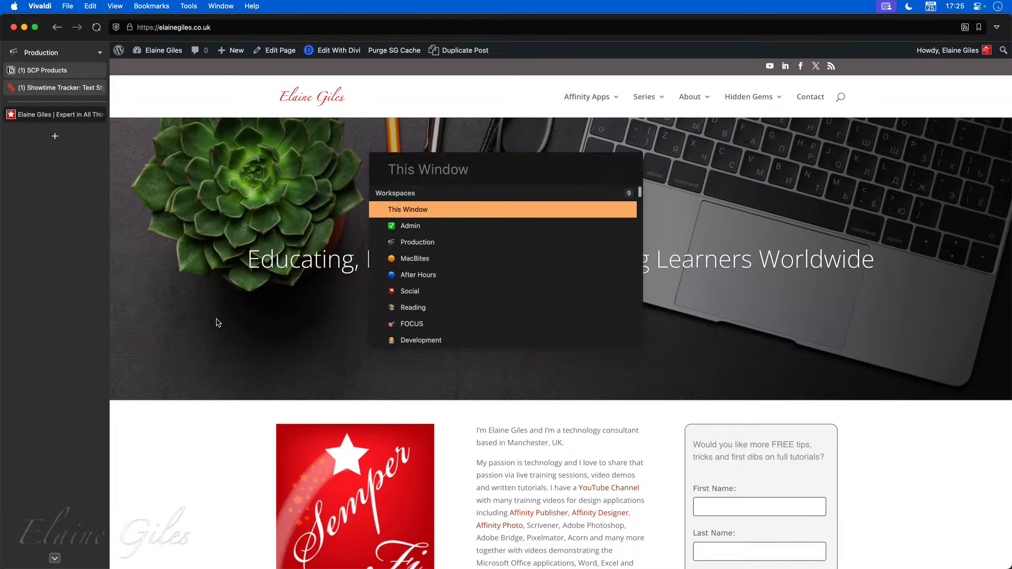
{"action": "type", "text": "qr"}
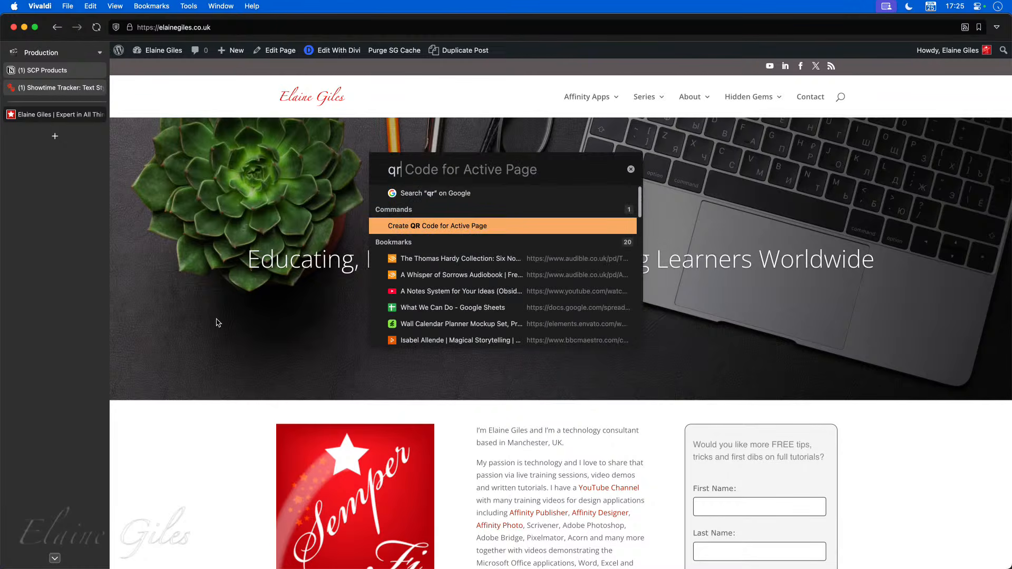
{"action": "key", "text": "Return"}
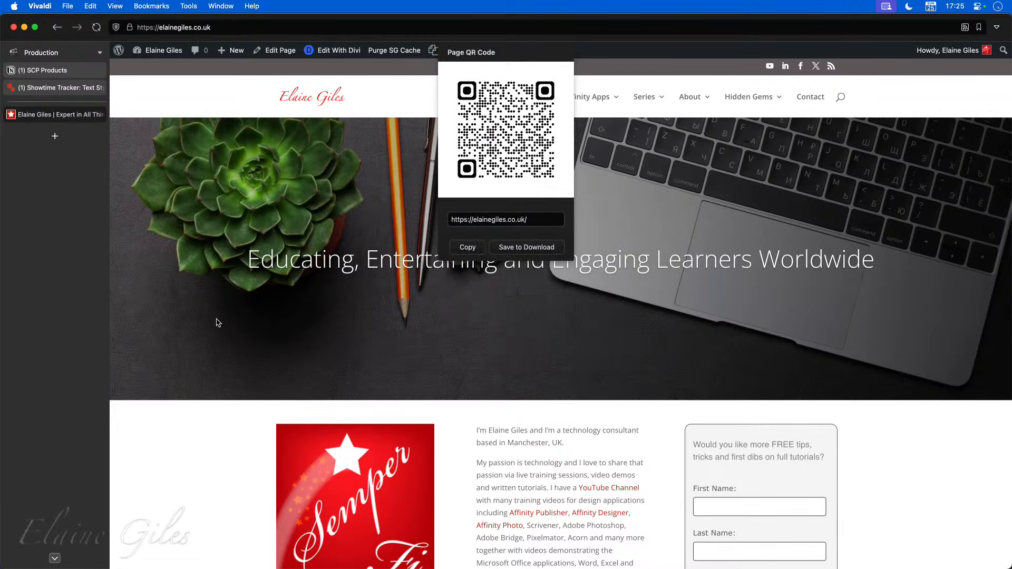
{"action": "left_click", "coordinate": [519, 247]}
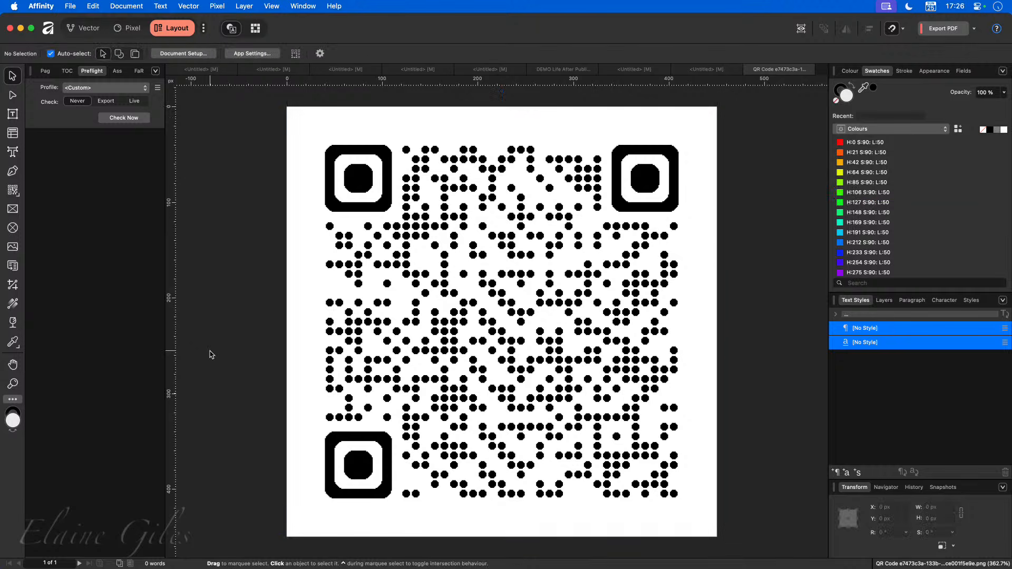
Close the QR image's own Affinity document and place the image beside the March 2026 calendar, about 57 mm square at X 143 mm, Y 213 mm.
{"action": "key", "text": "super+w"}
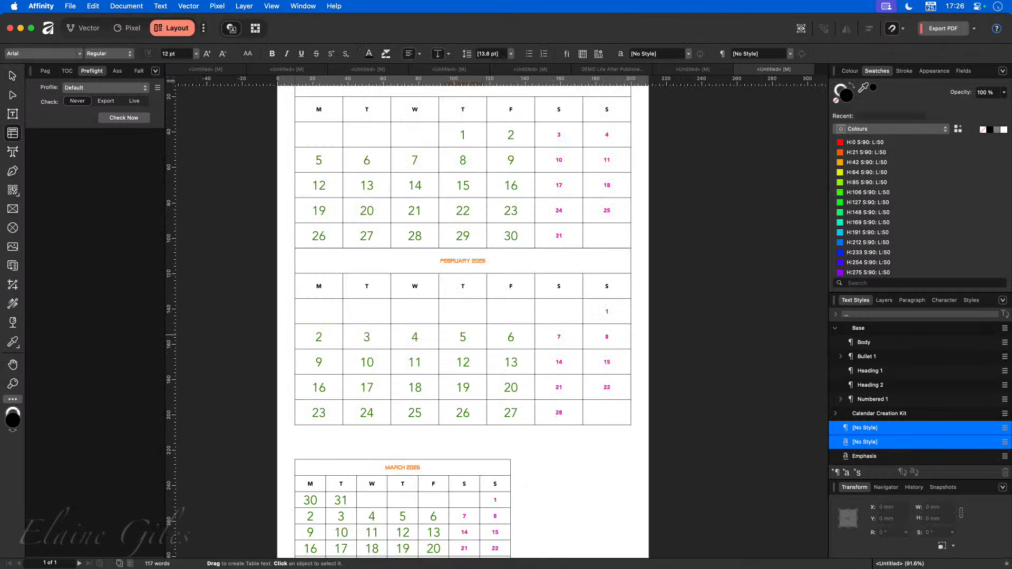
{"action": "left_click_drag", "start_coordinate": [1, 332], "coordinate": [538, 466]}
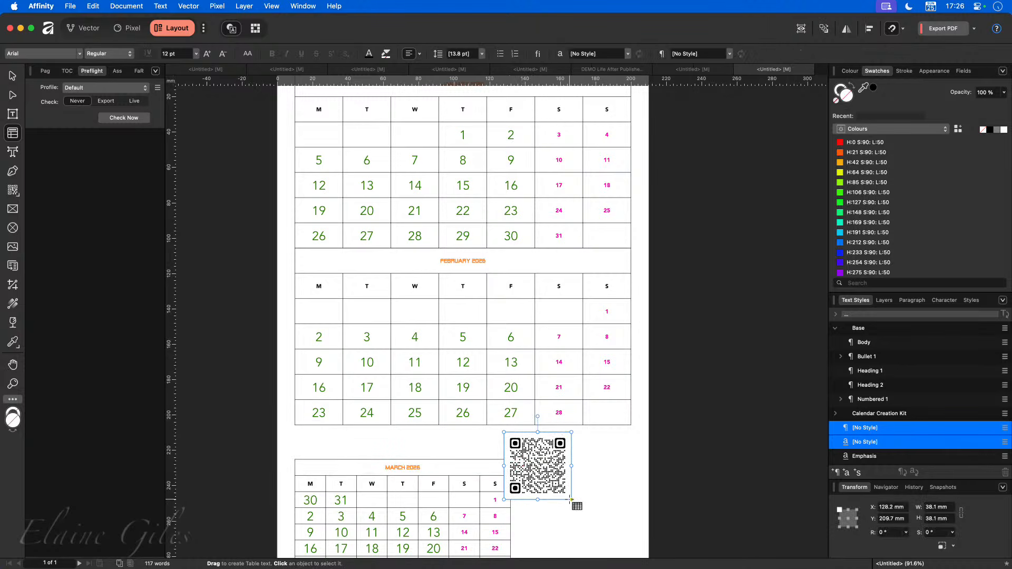
{"action": "left_click_drag", "start_coordinate": [573, 499], "coordinate": [611, 529]}
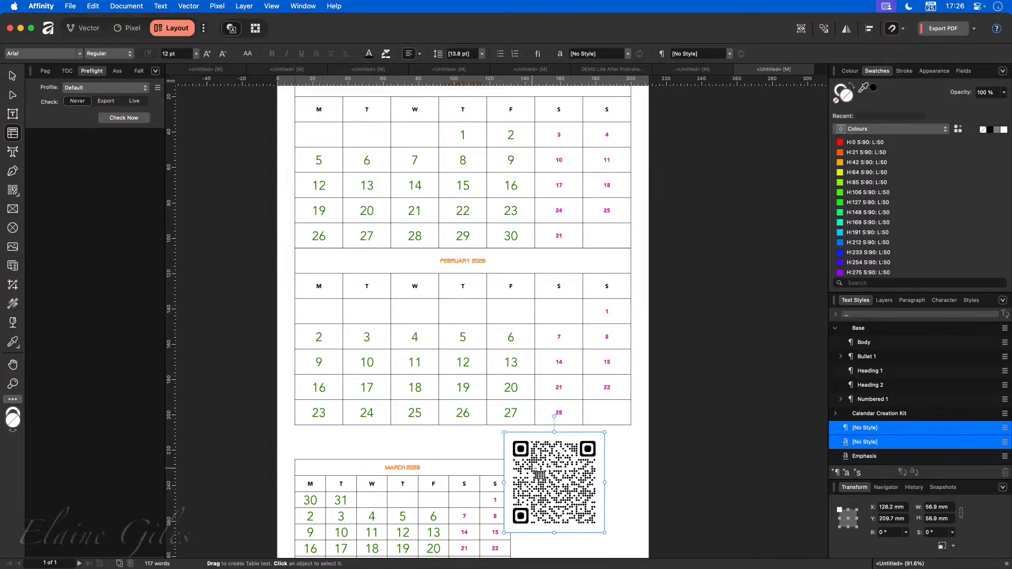
{"action": "key", "text": "v"}
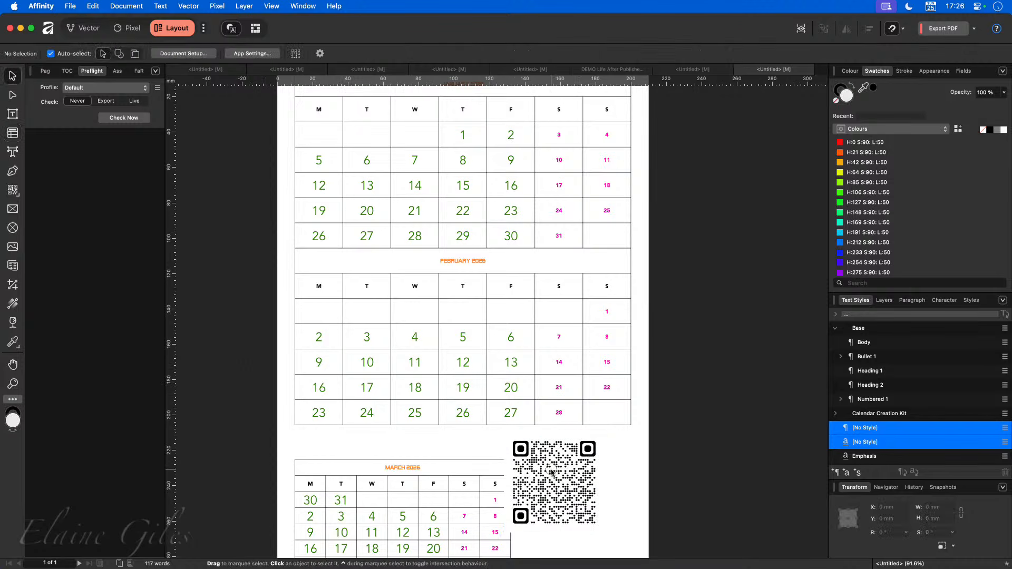
{"action": "left_click_drag", "start_coordinate": [552, 472], "coordinate": [579, 478]}
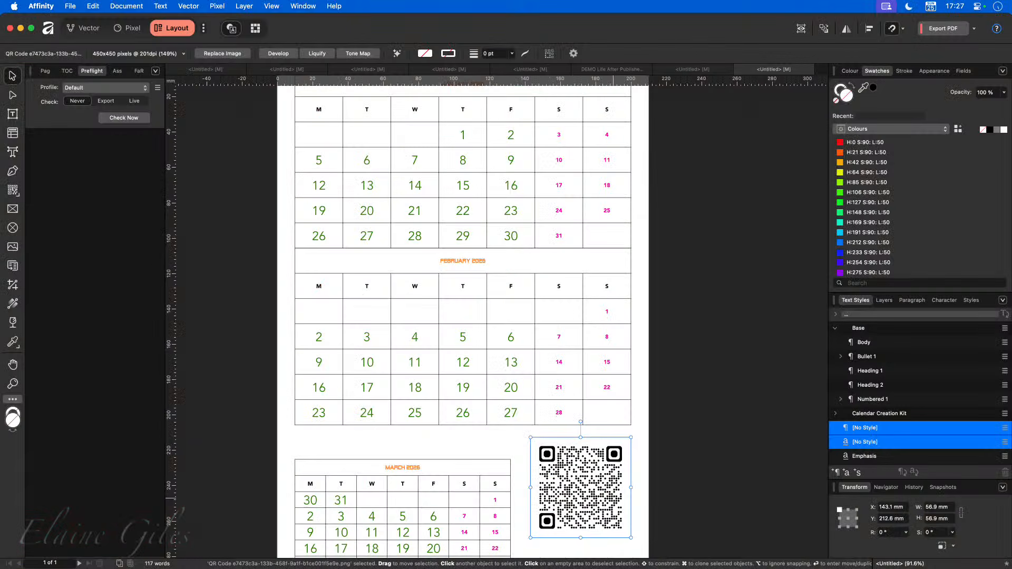
{"action": "scroll", "coordinate": [526, 296], "scroll_direction": "up", "scroll_amount": 8}
{"action": "scroll", "coordinate": [518, 294], "scroll_direction": "down", "scroll_amount": 8}
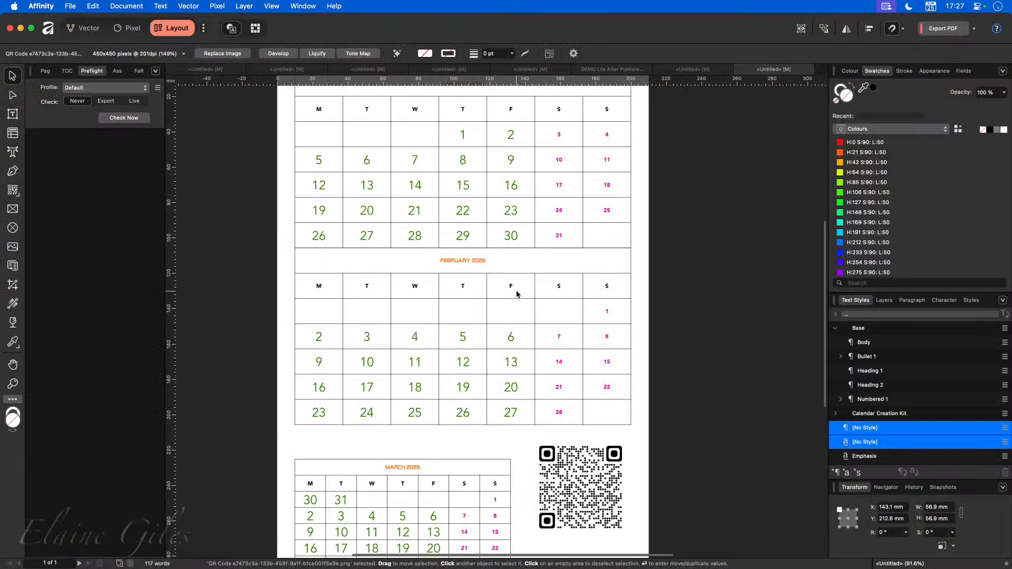
Switch to the DEMO Life After Publisher FAQ document, put the cursor in question heading 11 and locate its Heading 3 - Primary style.
{"action": "left_click", "coordinate": [611, 69]}
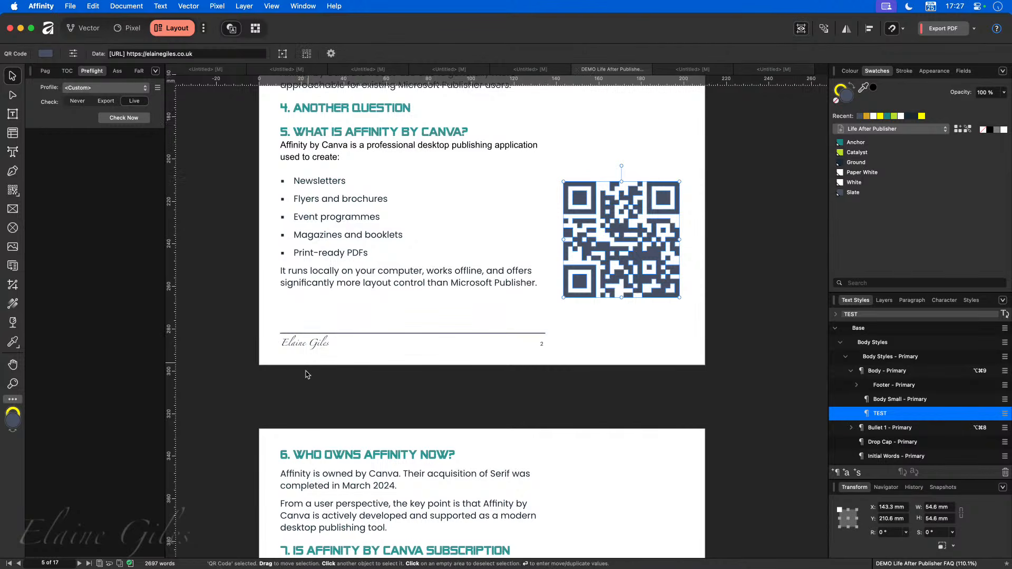
{"action": "scroll", "coordinate": [327, 405], "scroll_direction": "down", "scroll_amount": 15}
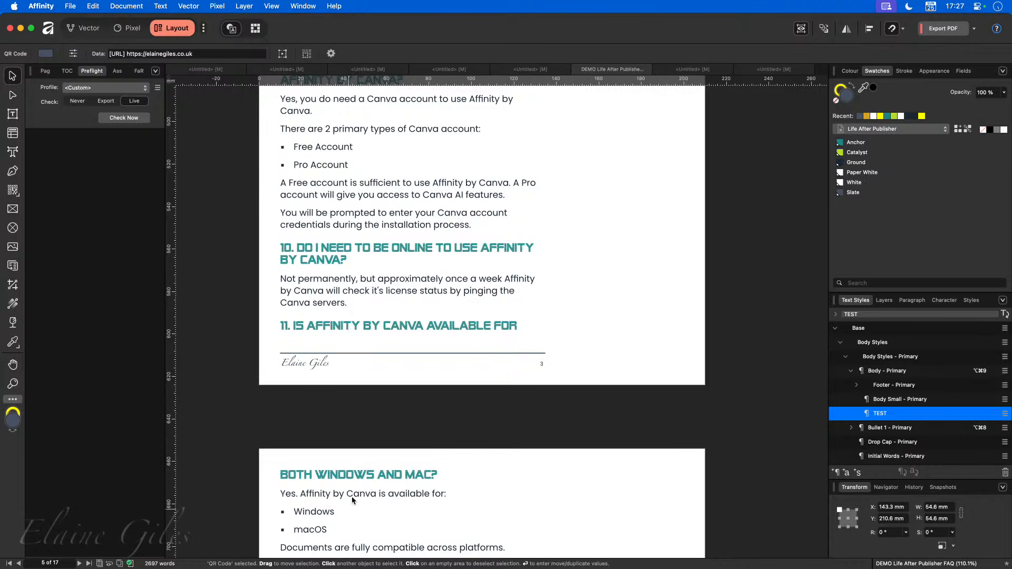
{"action": "left_click", "coordinate": [394, 325]}
{"action": "left_click", "coordinate": [394, 325]}
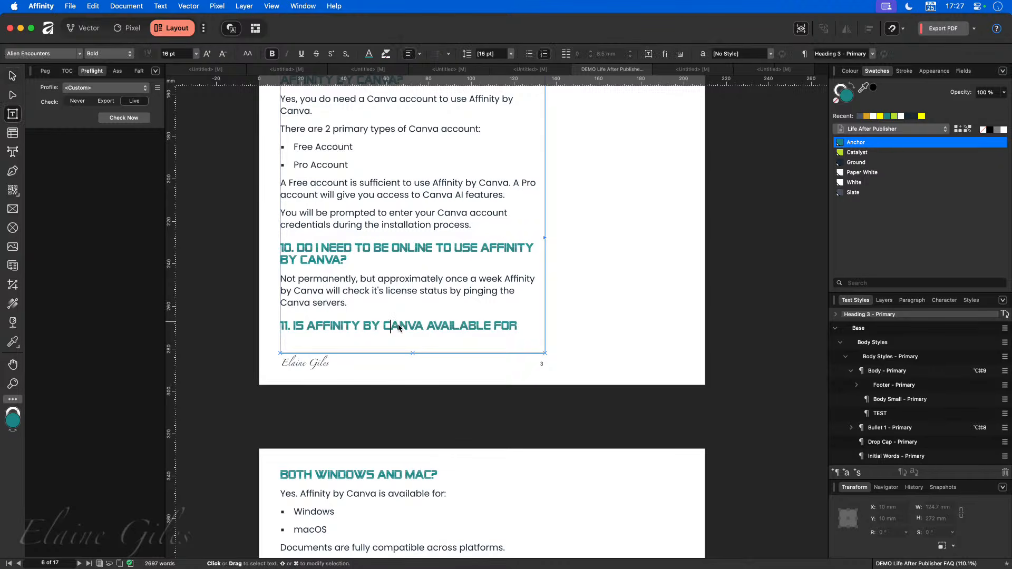
{"action": "scroll", "coordinate": [923, 436], "scroll_direction": "down", "scroll_amount": 3}
{"action": "scroll", "coordinate": [923, 436], "scroll_direction": "down", "scroll_amount": 5}
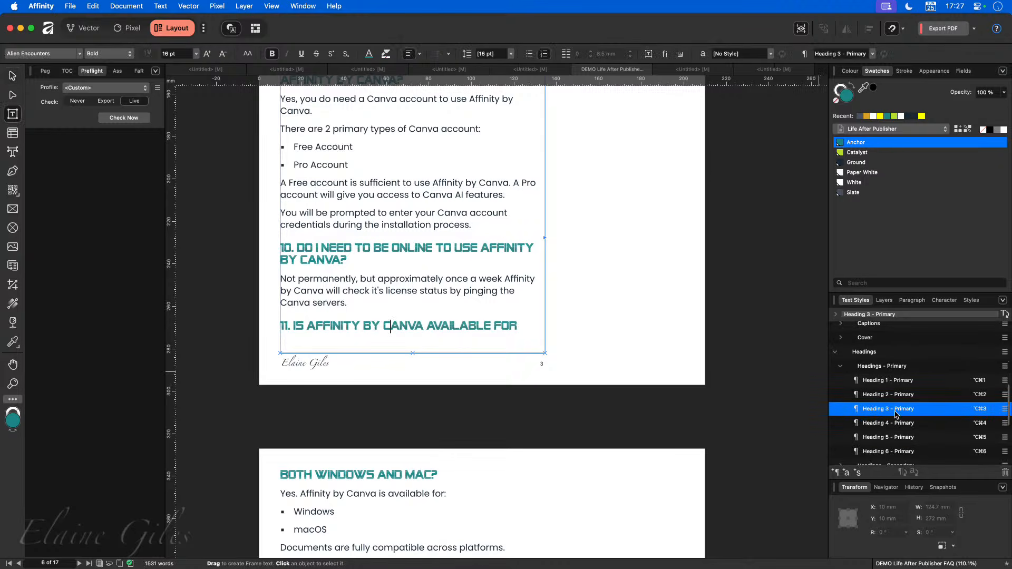
Try setting Keep with next to 1 line in the Flow Options of the Heading 3 - Primary style, and discard the edit.
{"action": "right_click", "coordinate": [895, 409]}
{"action": "left_click", "coordinate": [671, 506]}
{"action": "left_click_drag", "start_coordinate": [416, 64], "coordinate": [622, 76]}
{"action": "left_click", "coordinate": [567, 283]}
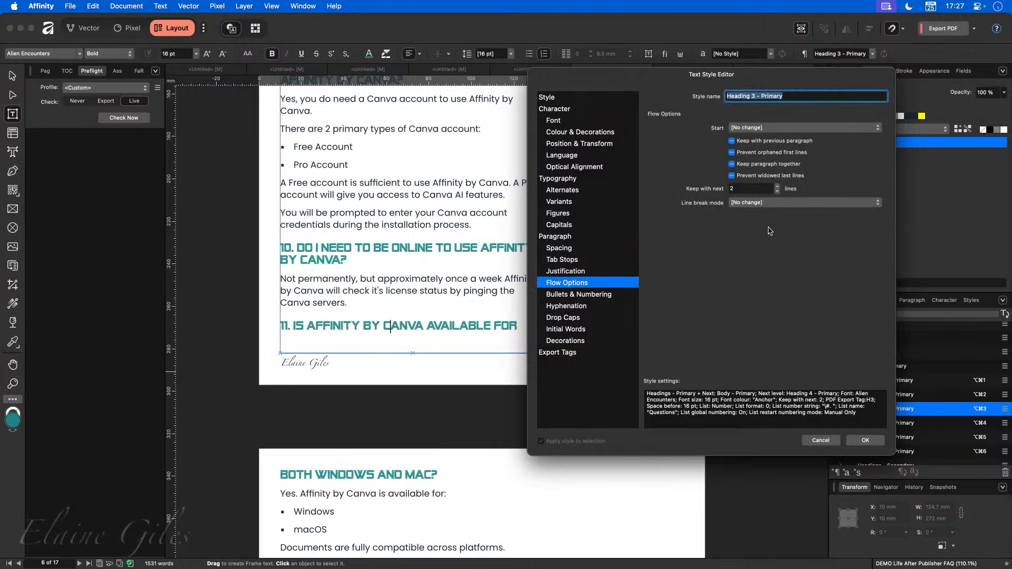
{"action": "left_click", "coordinate": [778, 186]}
{"action": "left_click", "coordinate": [776, 192]}
{"action": "left_click", "coordinate": [776, 192]}
{"action": "left_click", "coordinate": [777, 192]}
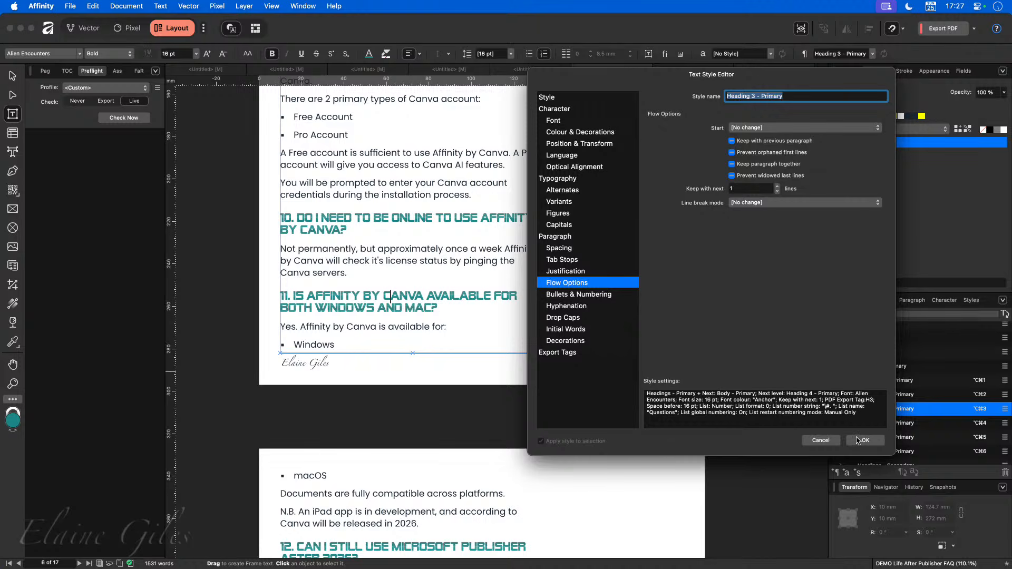
{"action": "left_click", "coordinate": [820, 440]}
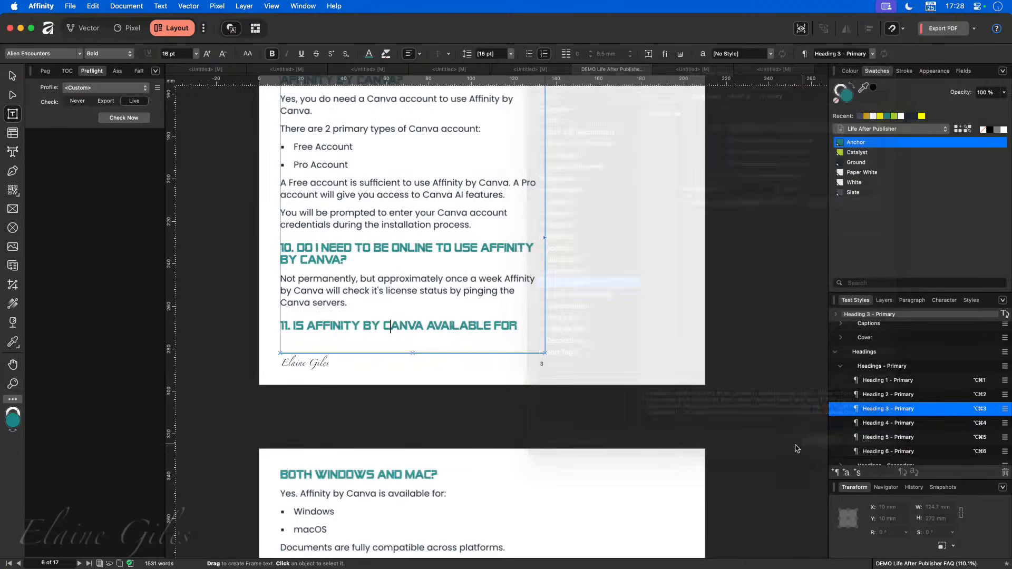